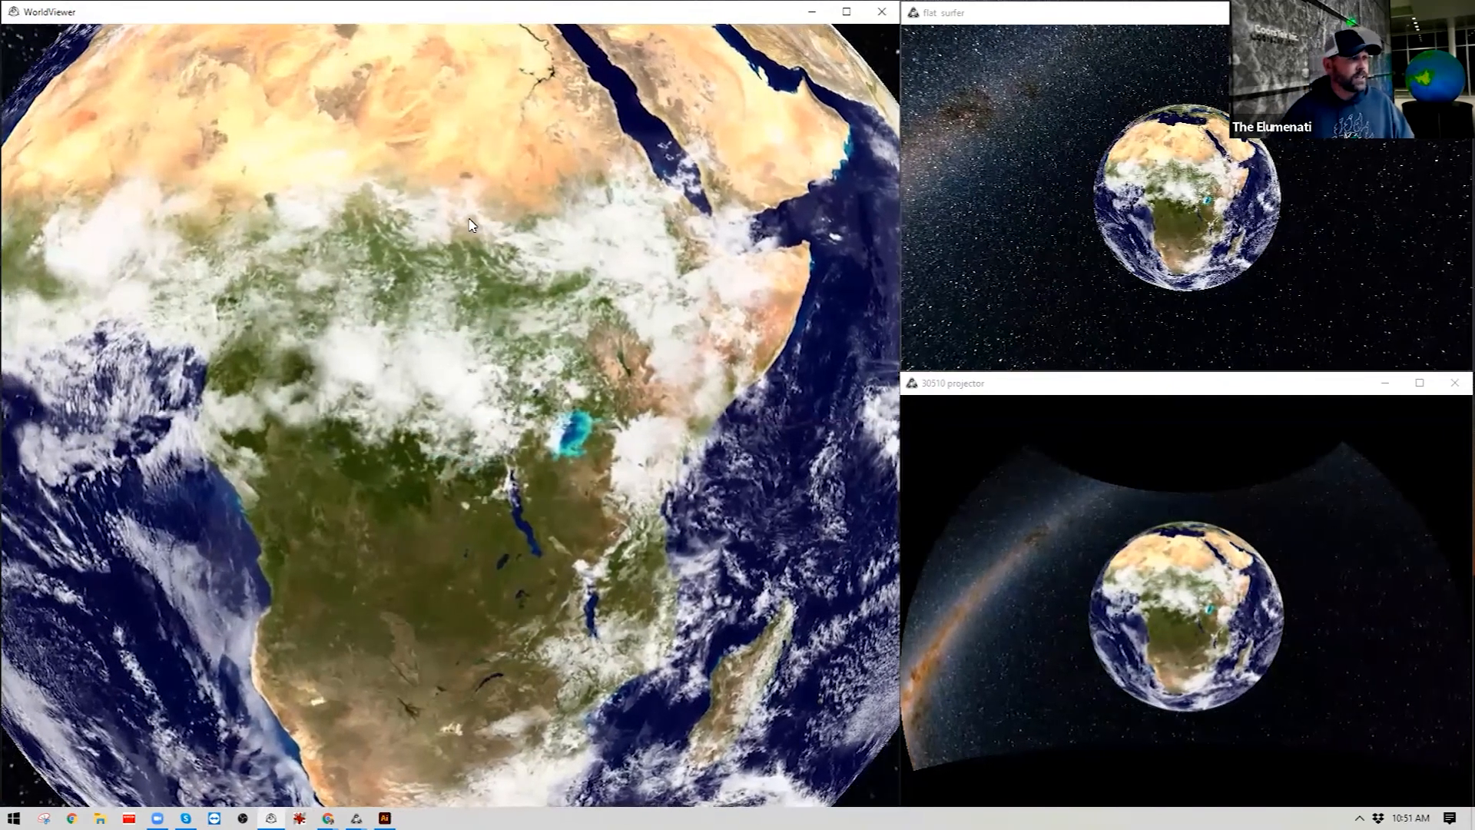
Return to the chapter grid and show the chapters in turn from CH_MainMenu to CH_ImageSequence.
key("Escape")
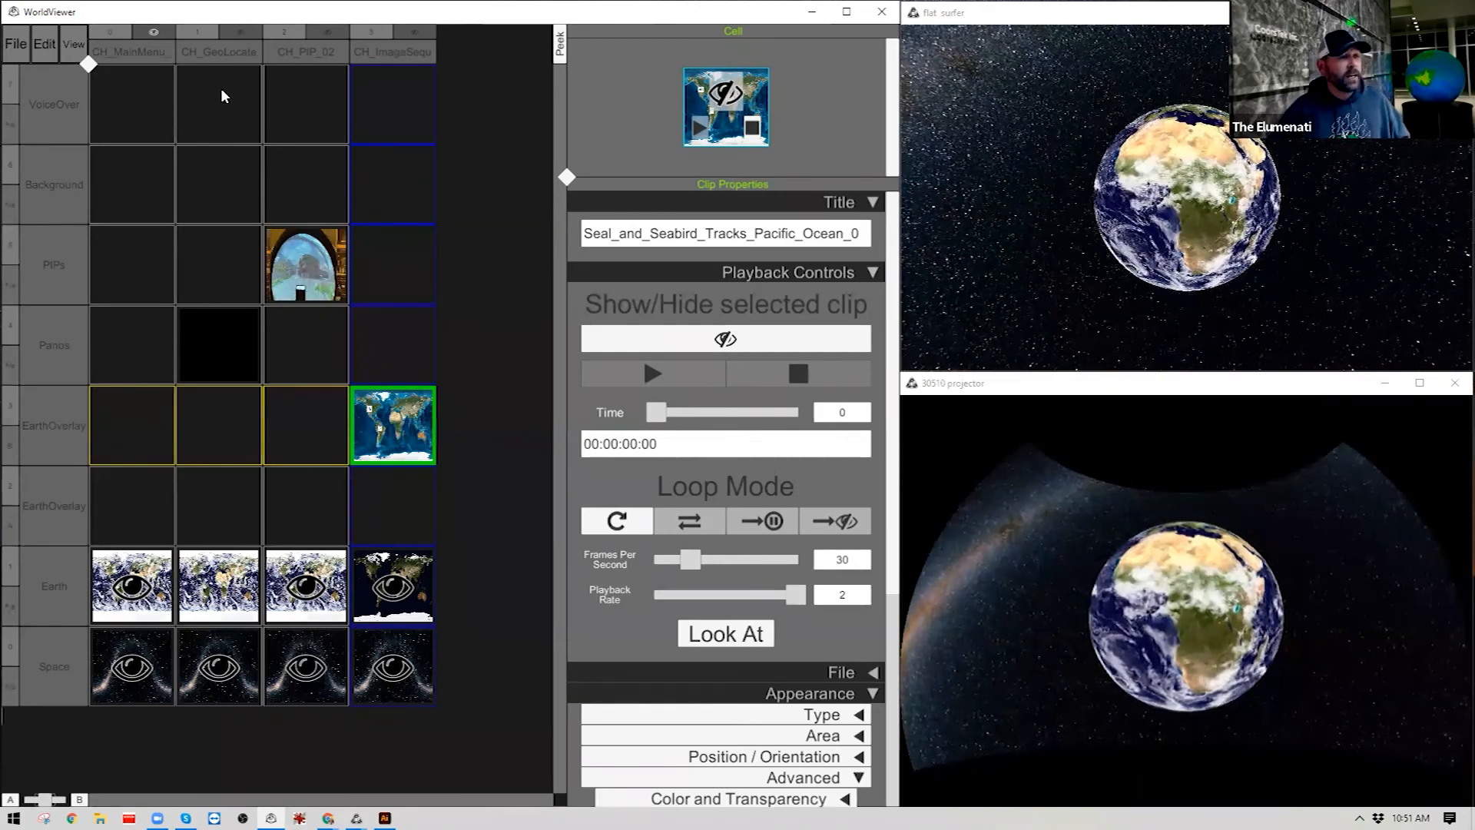
left_click(155, 33)
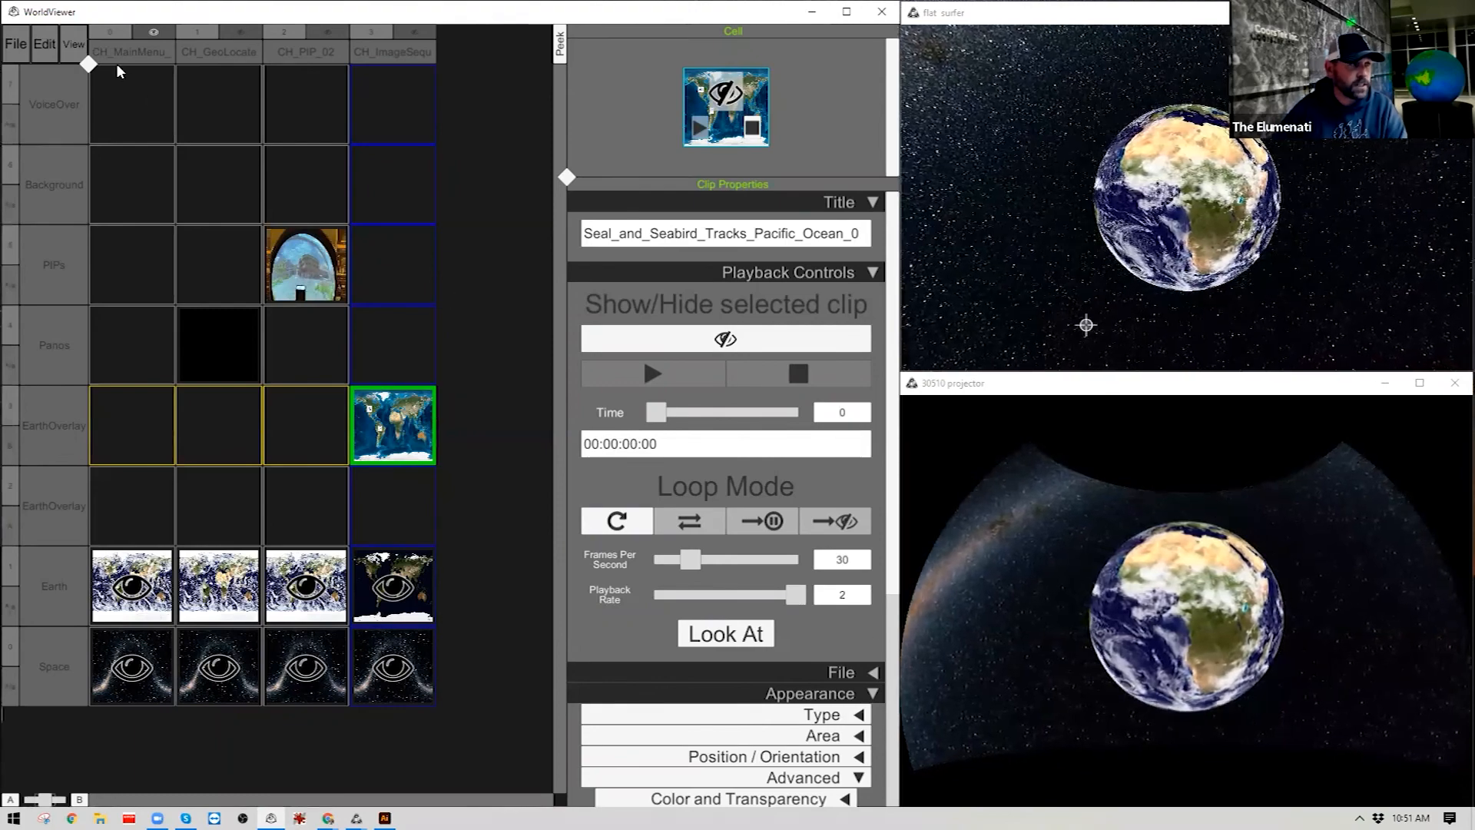
left_click(238, 33)
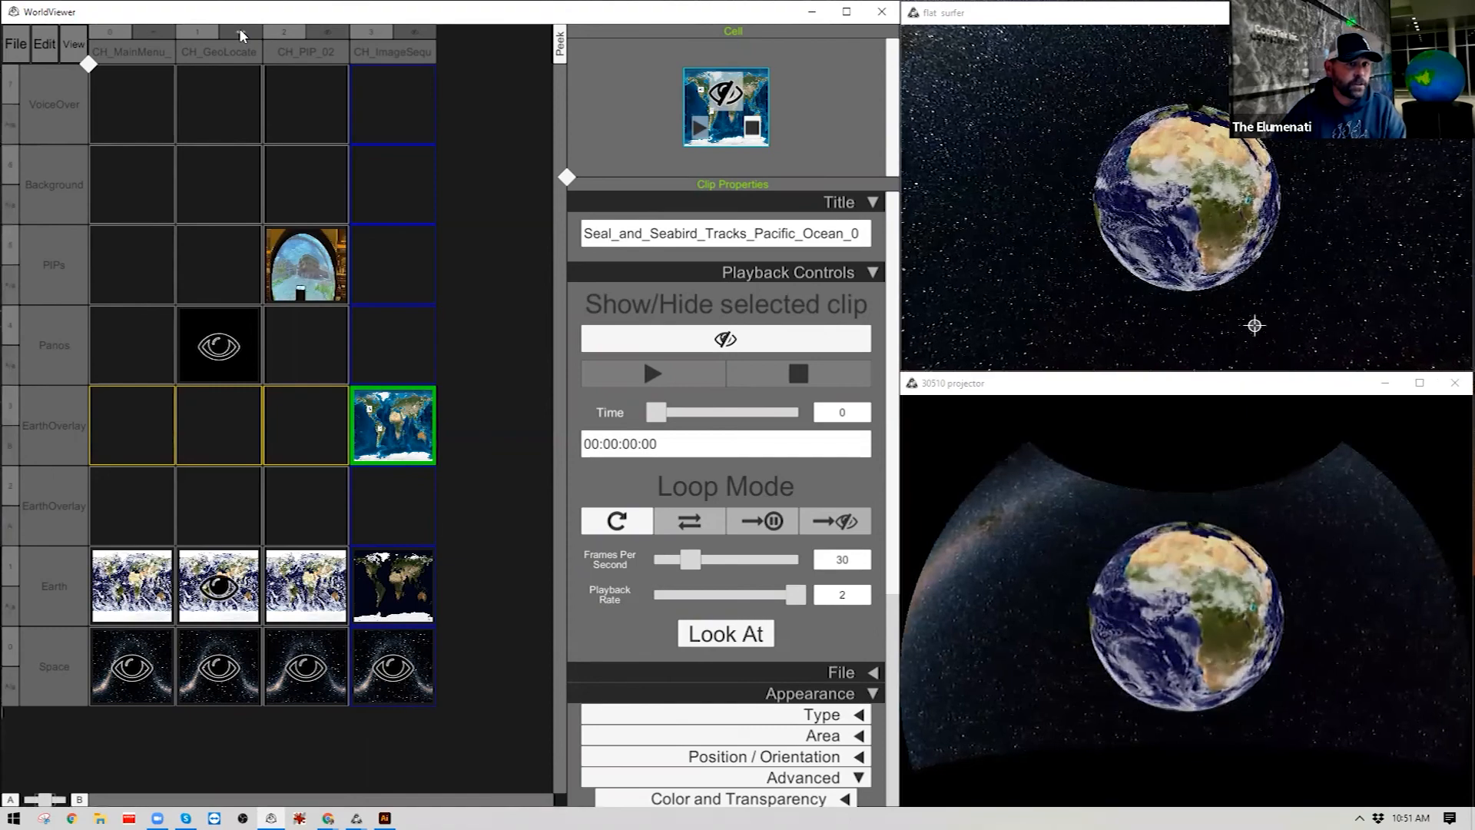
left_click(328, 33)
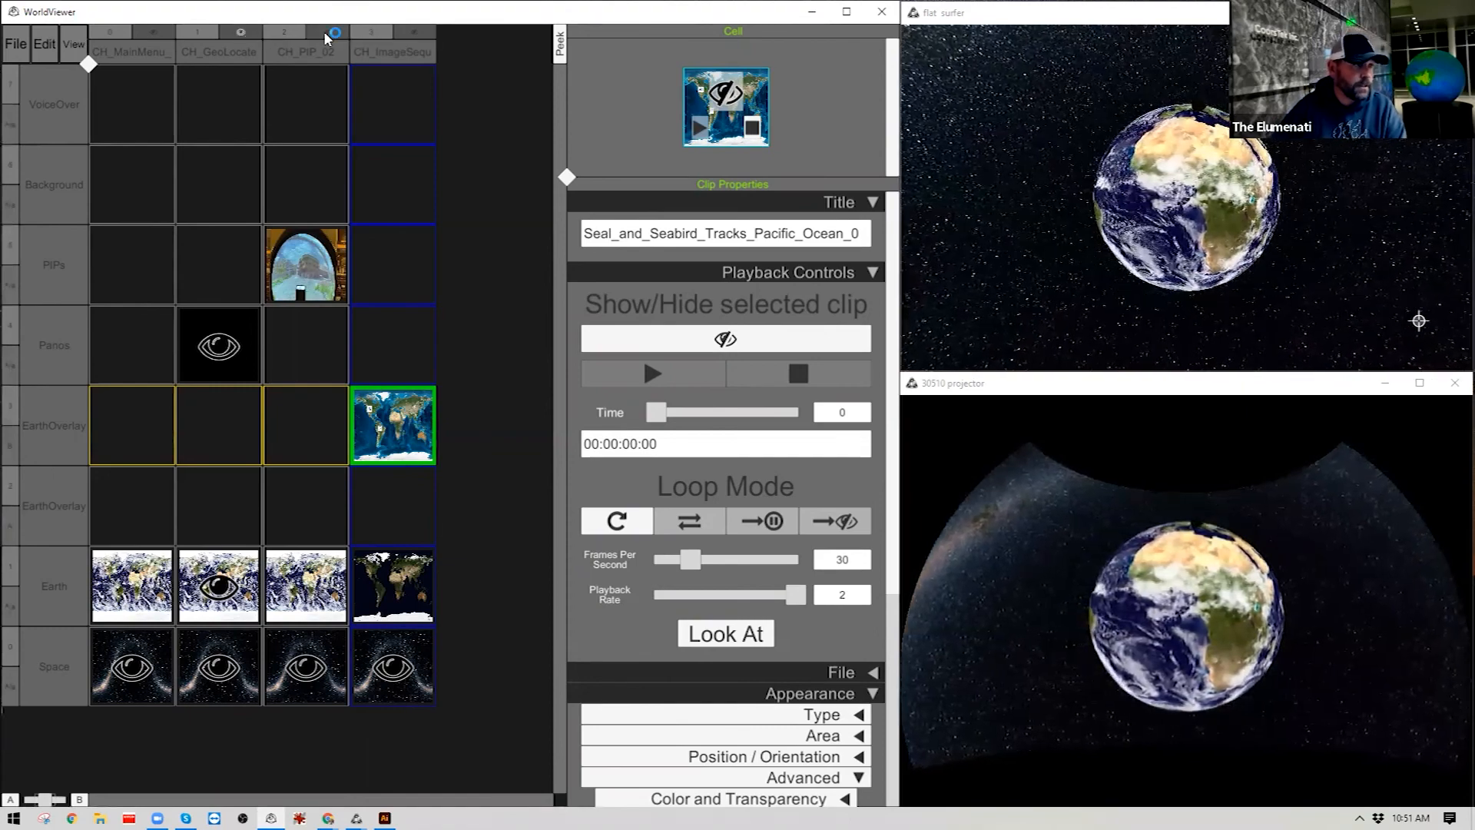
left_click(416, 32)
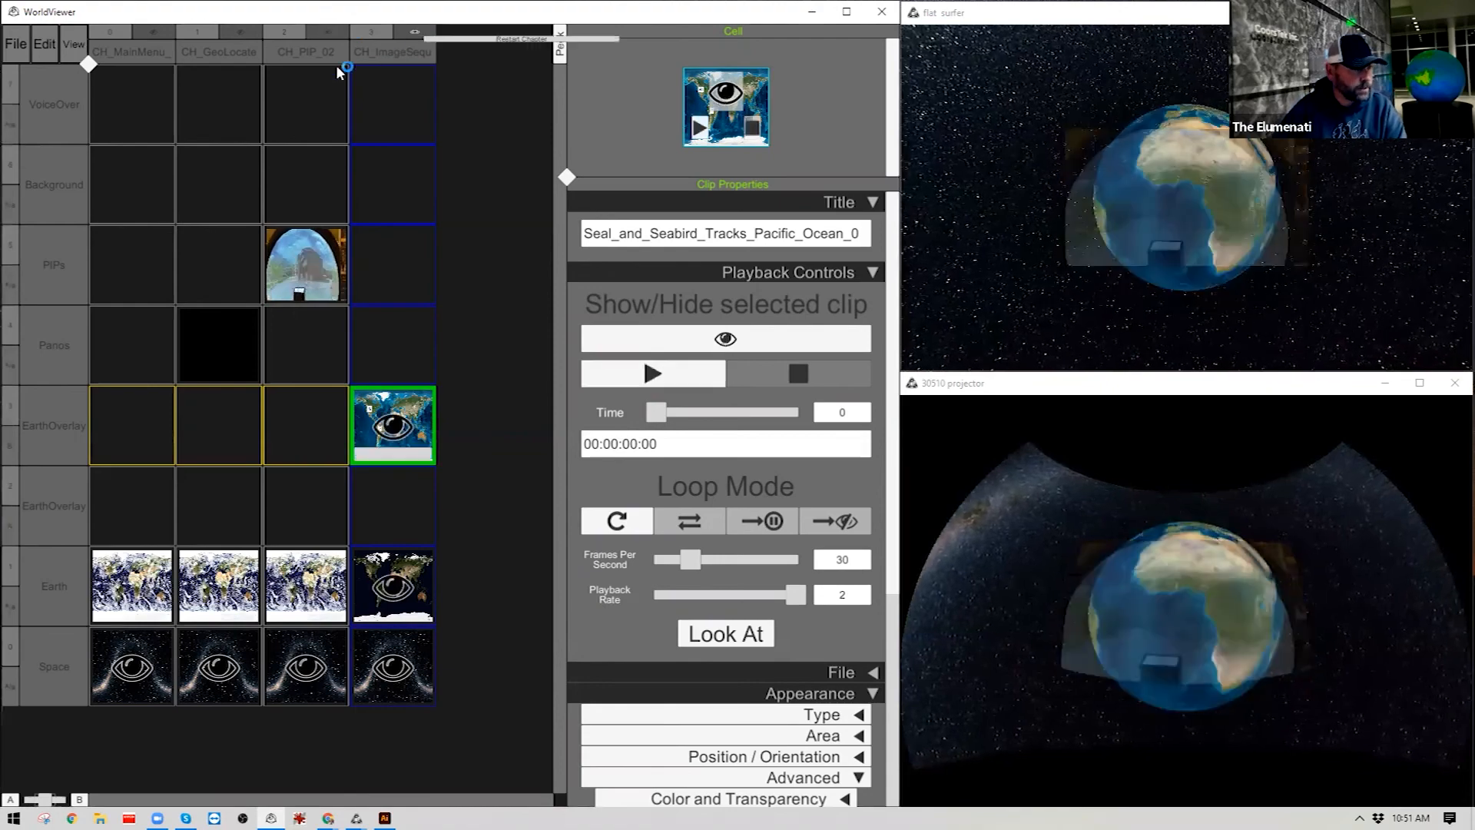
Set the CH_GeoLocatedPanos_02 chapter's On Play script to /MainCamera/SetRadiusGoal 3 and run it.
right_click(390, 184)
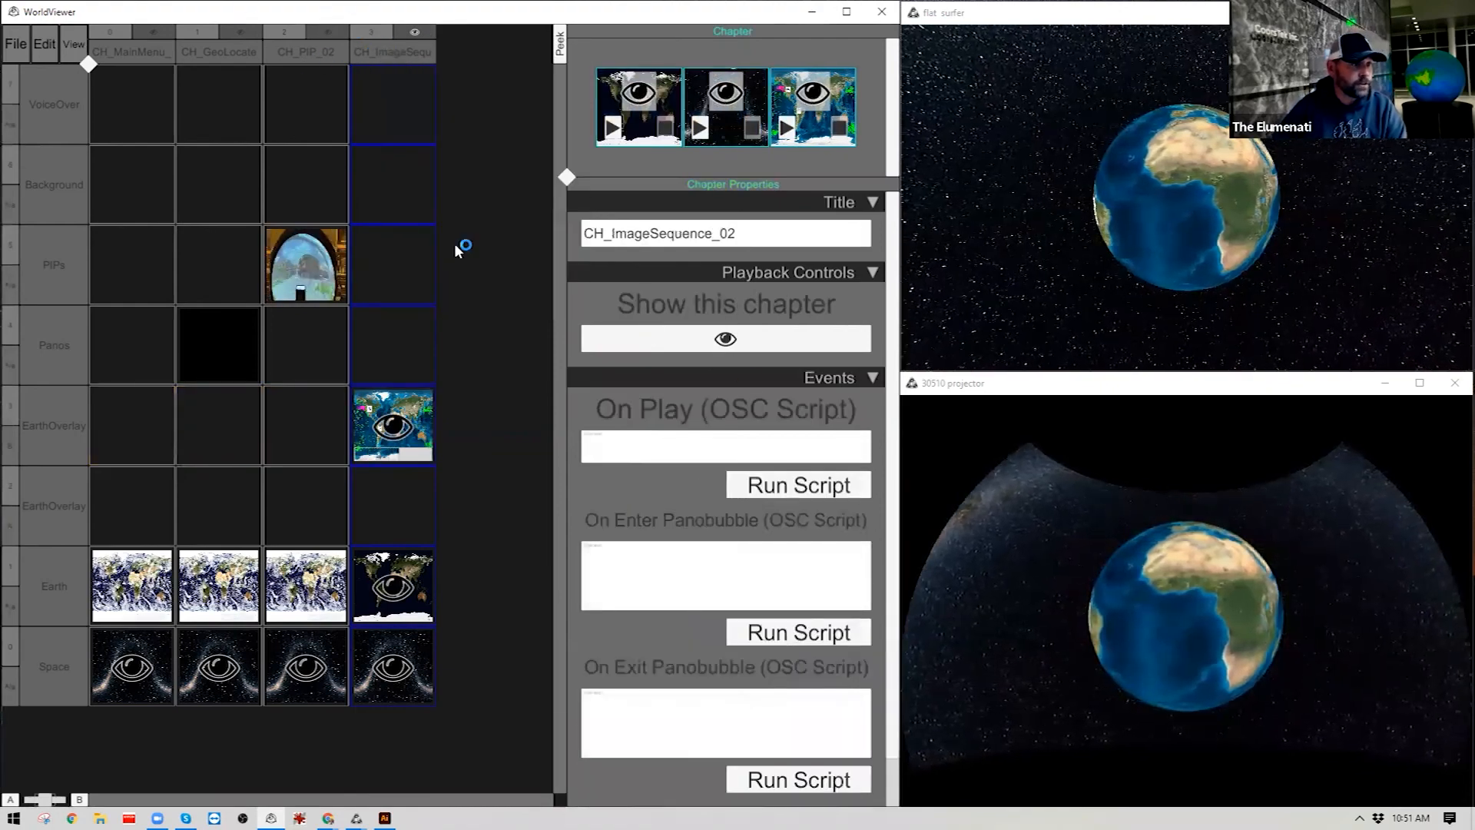
left_click(320, 47)
left_click(204, 55)
double_click(770, 439)
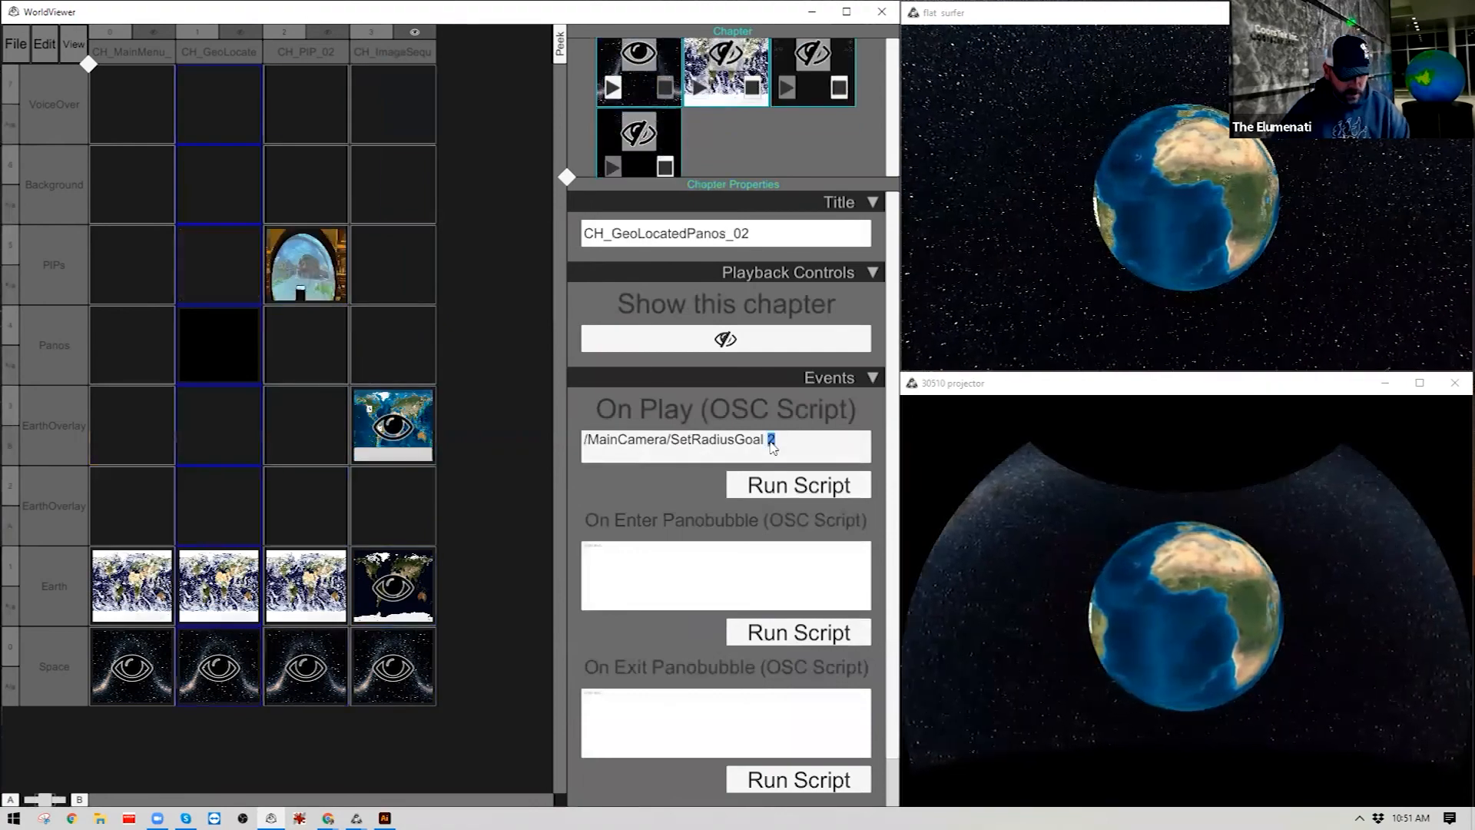
type("33")
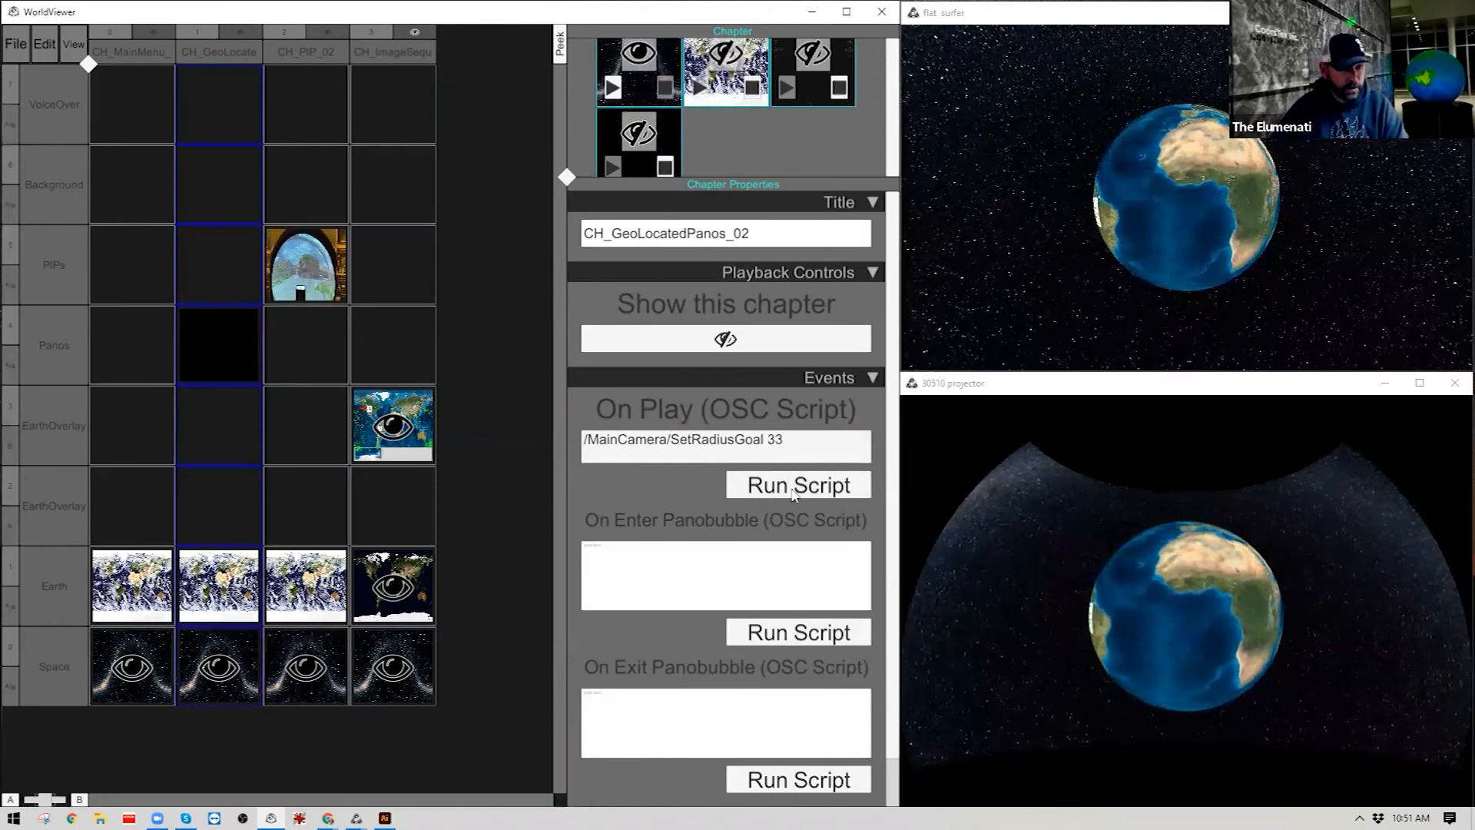
key("BackSpace")
left_click(794, 493)
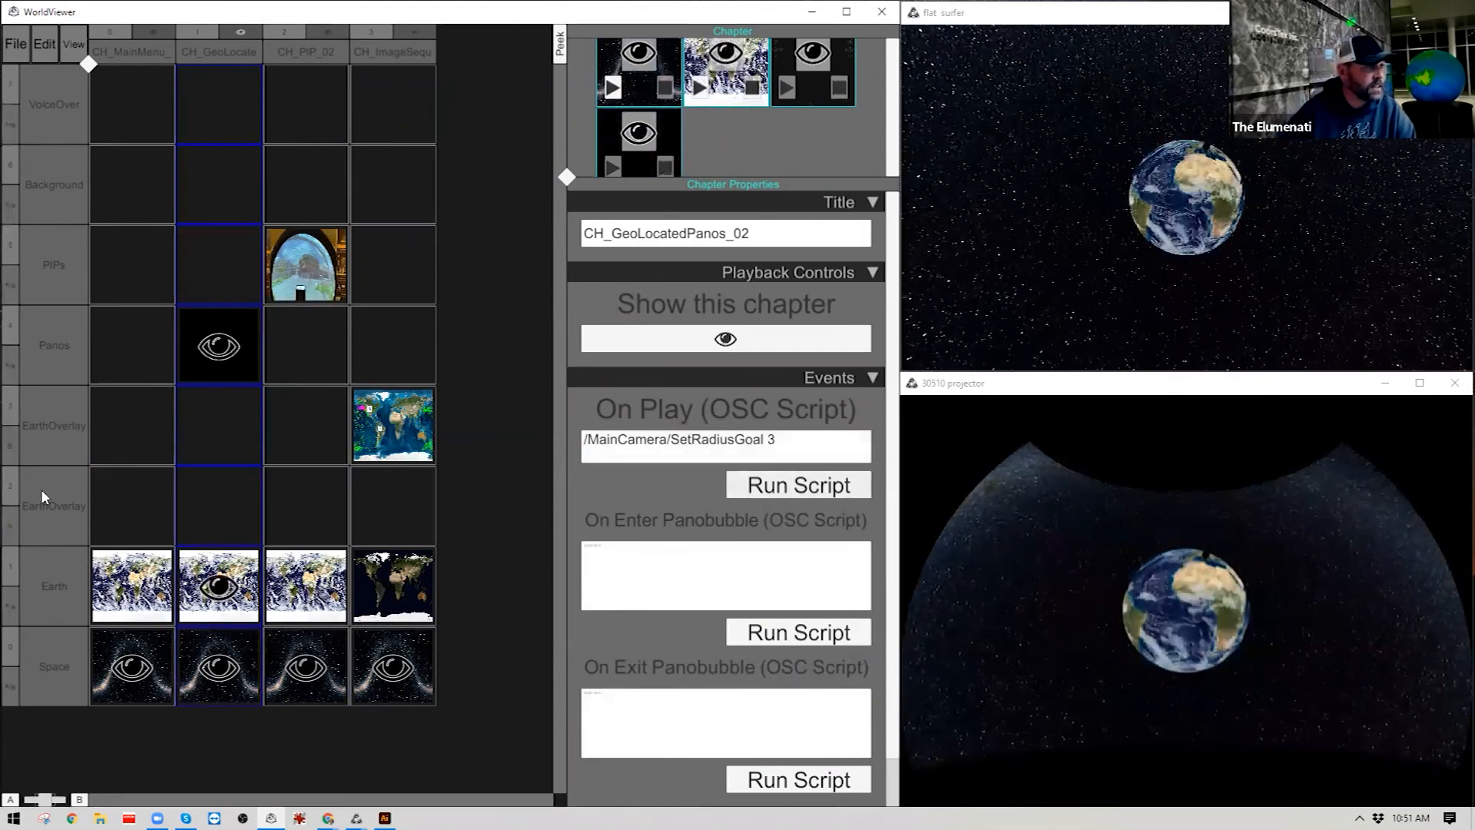
Widen the track grid slightly and add three new tracks directly above the BackgroundMusic track.
left_click(132, 47)
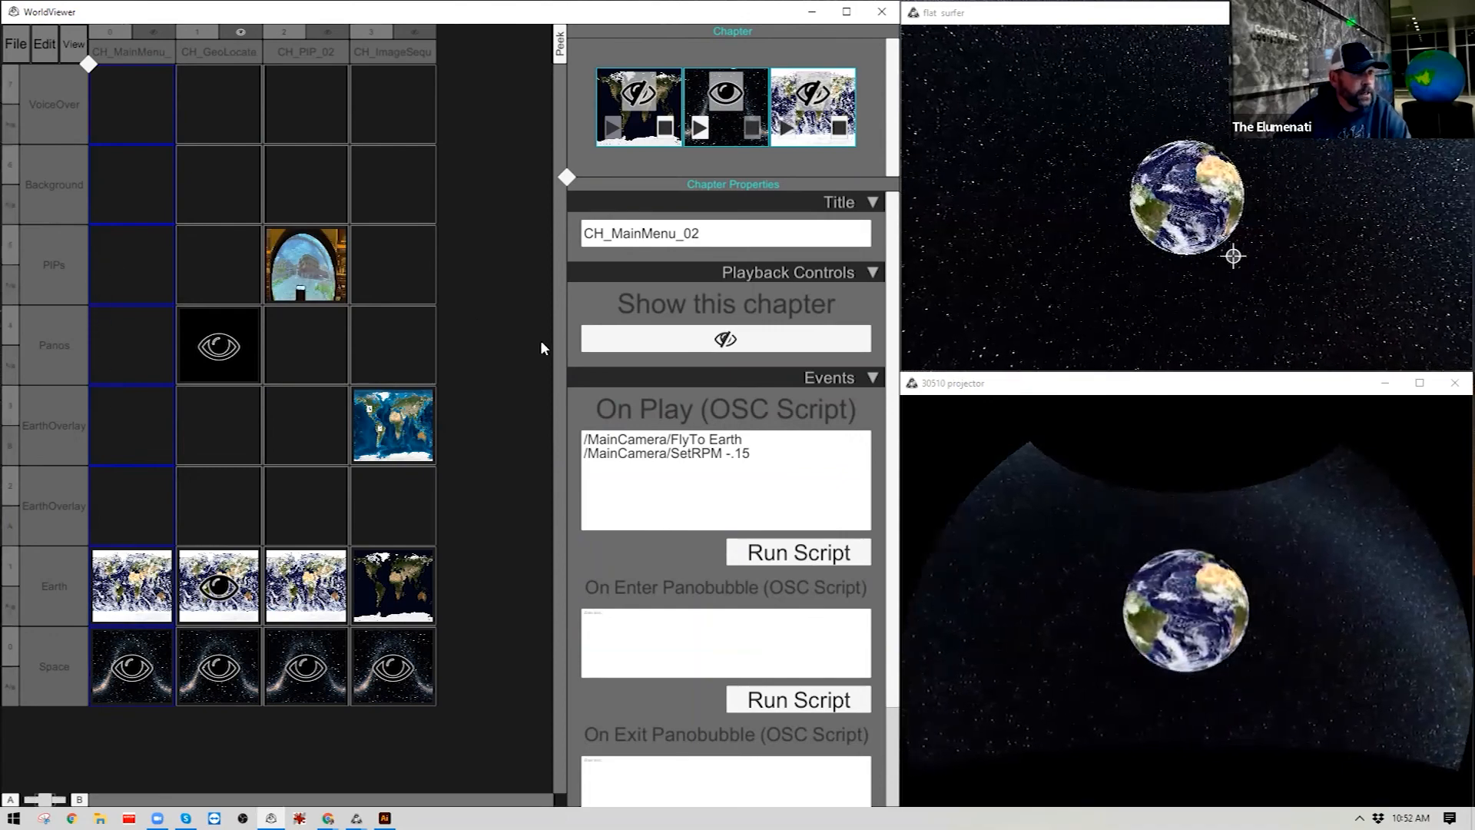
left_click_drag(560, 352, 570, 236)
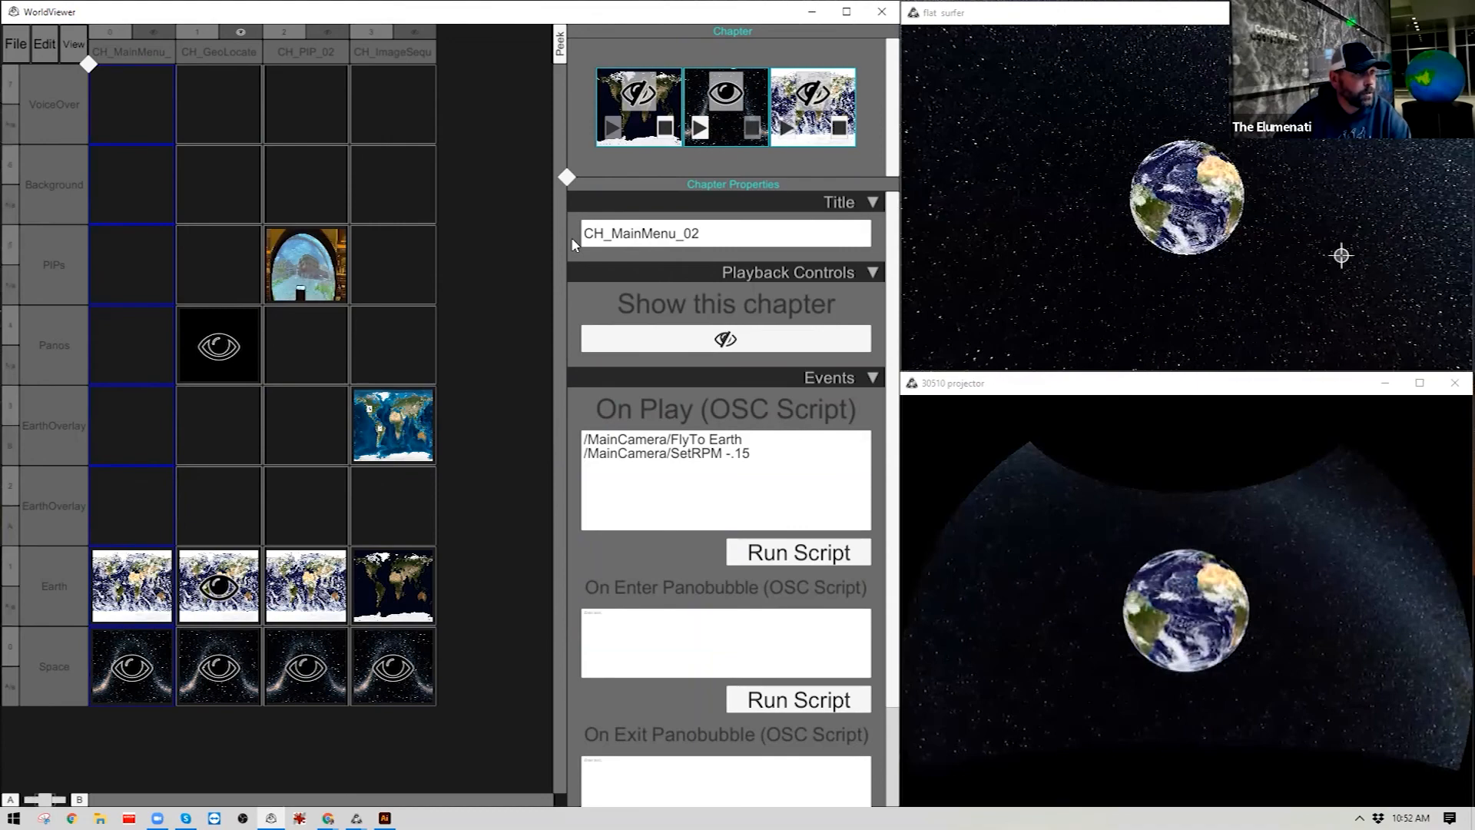
right_click(48, 204)
left_click(52, 190)
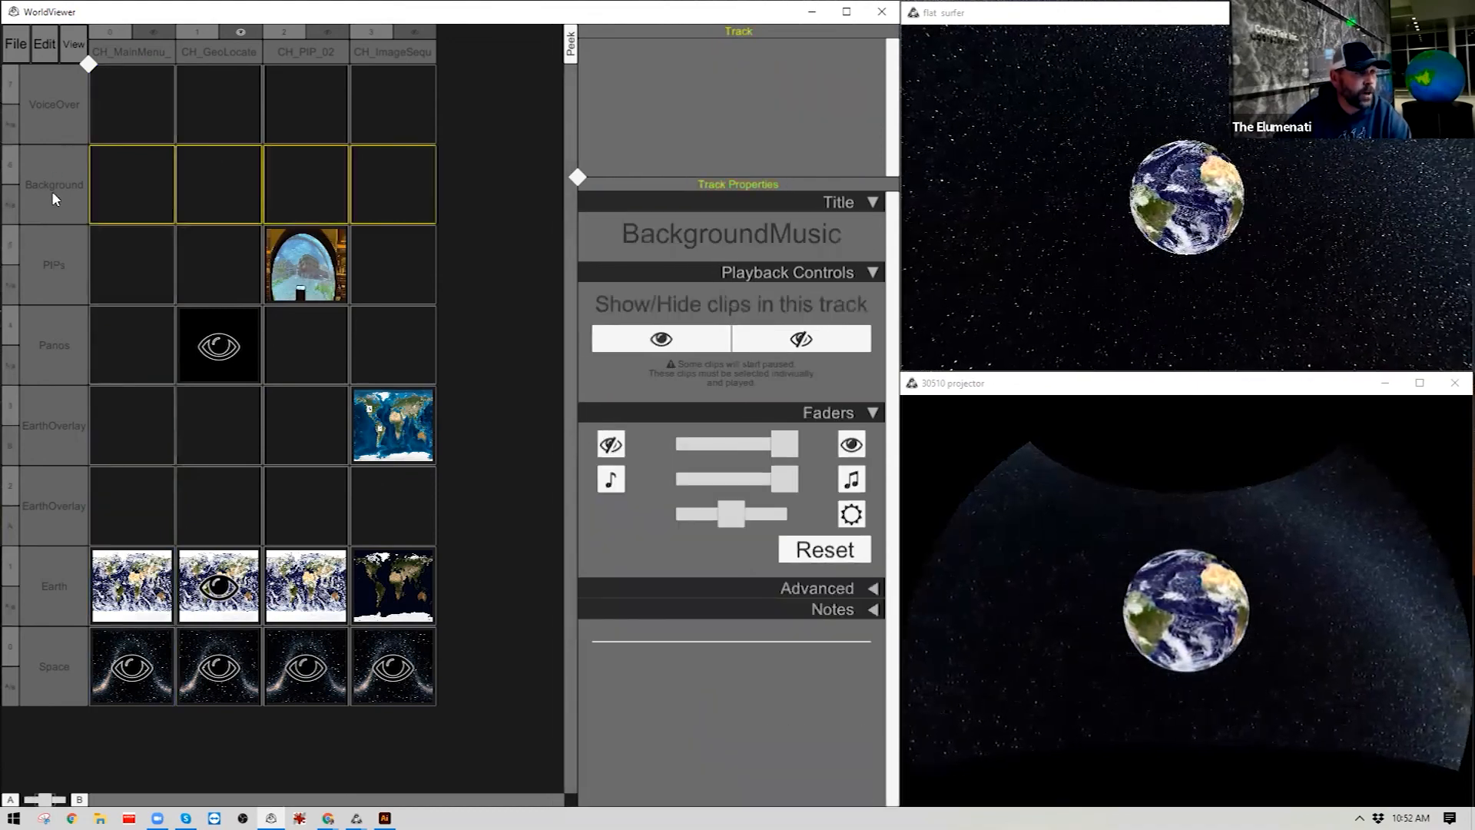
right_click(54, 181)
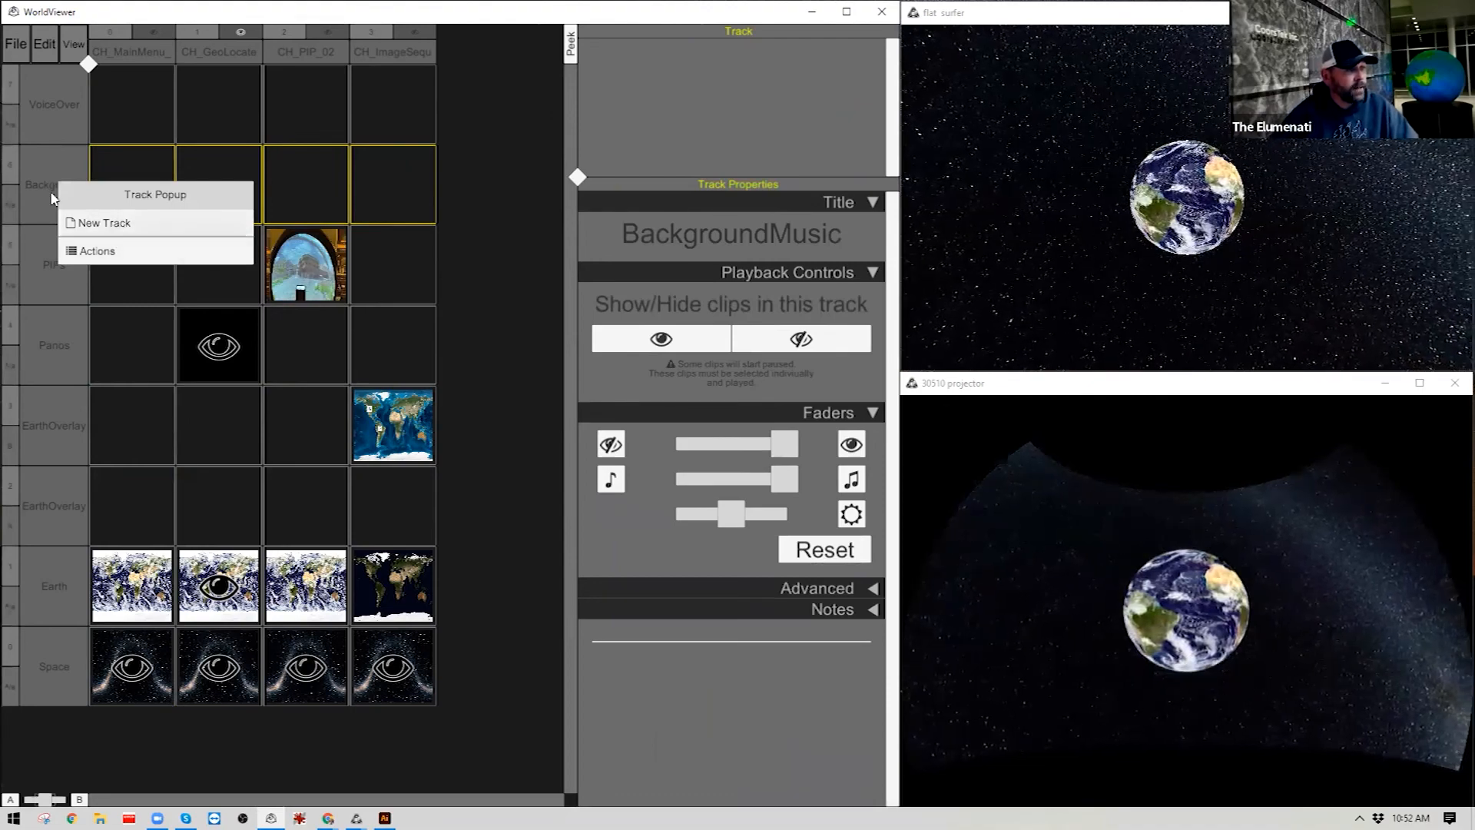
left_click(117, 224)
left_click(62, 185)
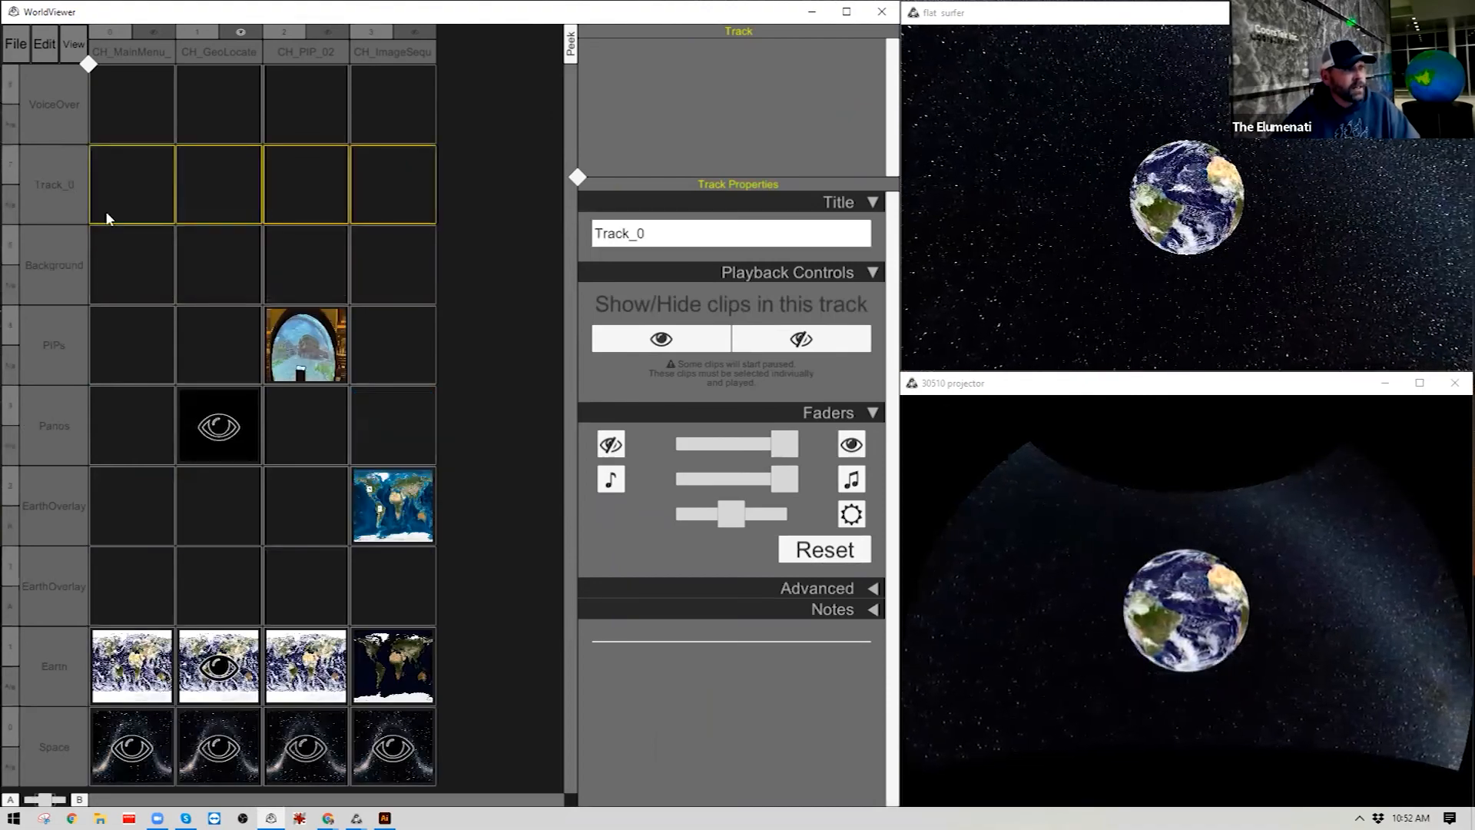
right_click(112, 236)
left_click(112, 235)
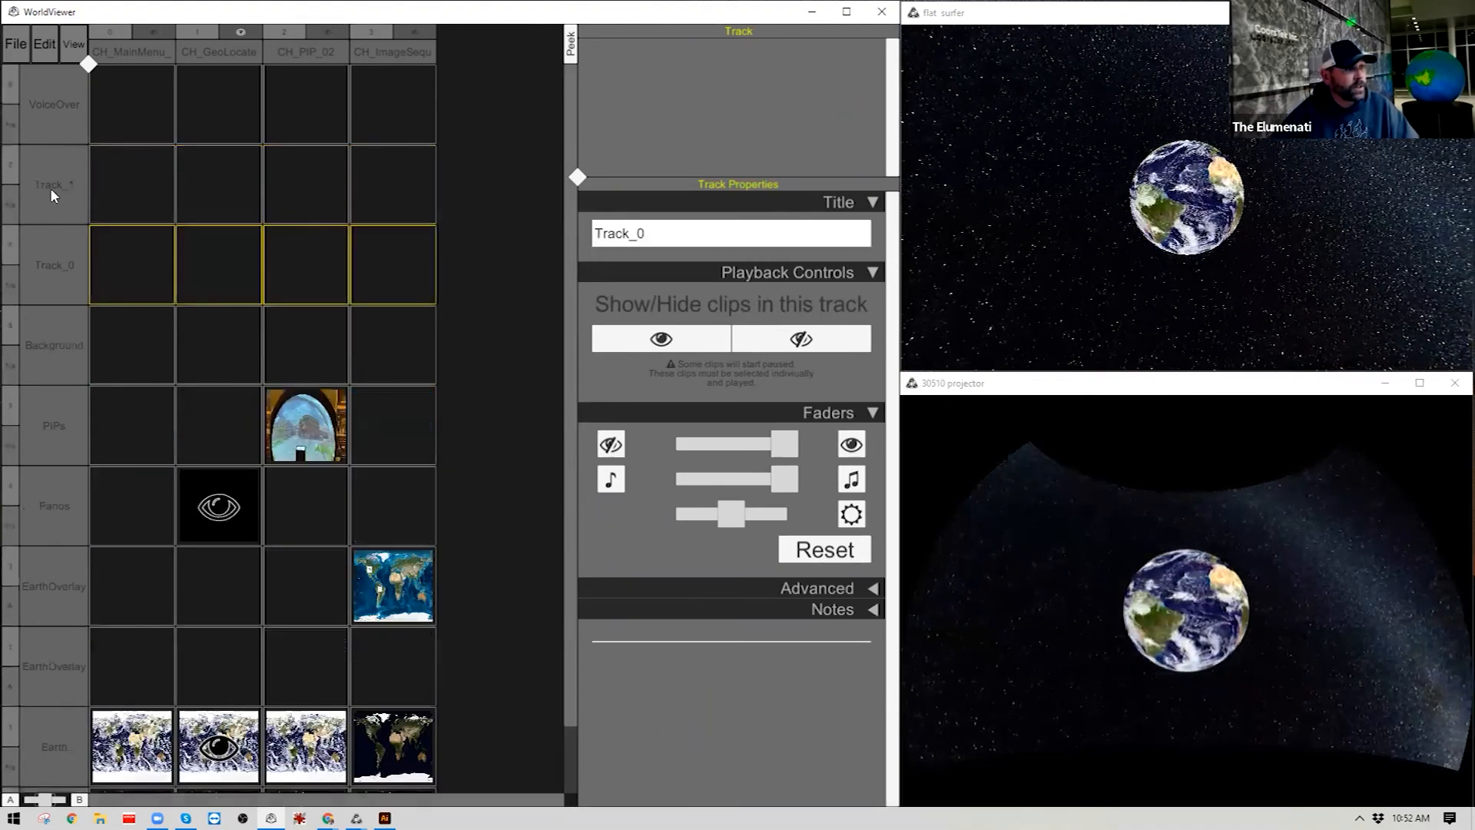
right_click(89, 235)
left_click(61, 233)
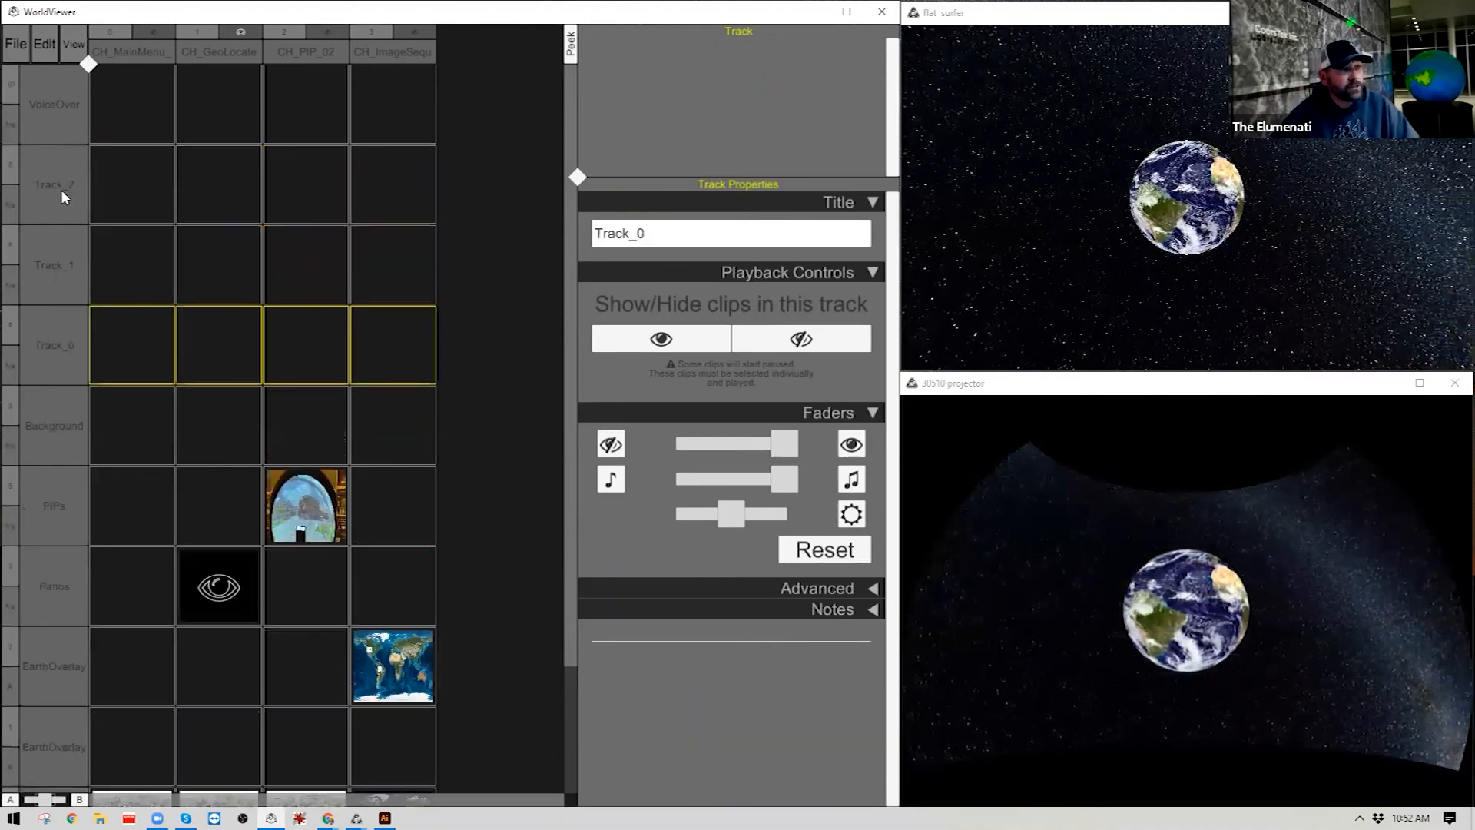
left_click(62, 196)
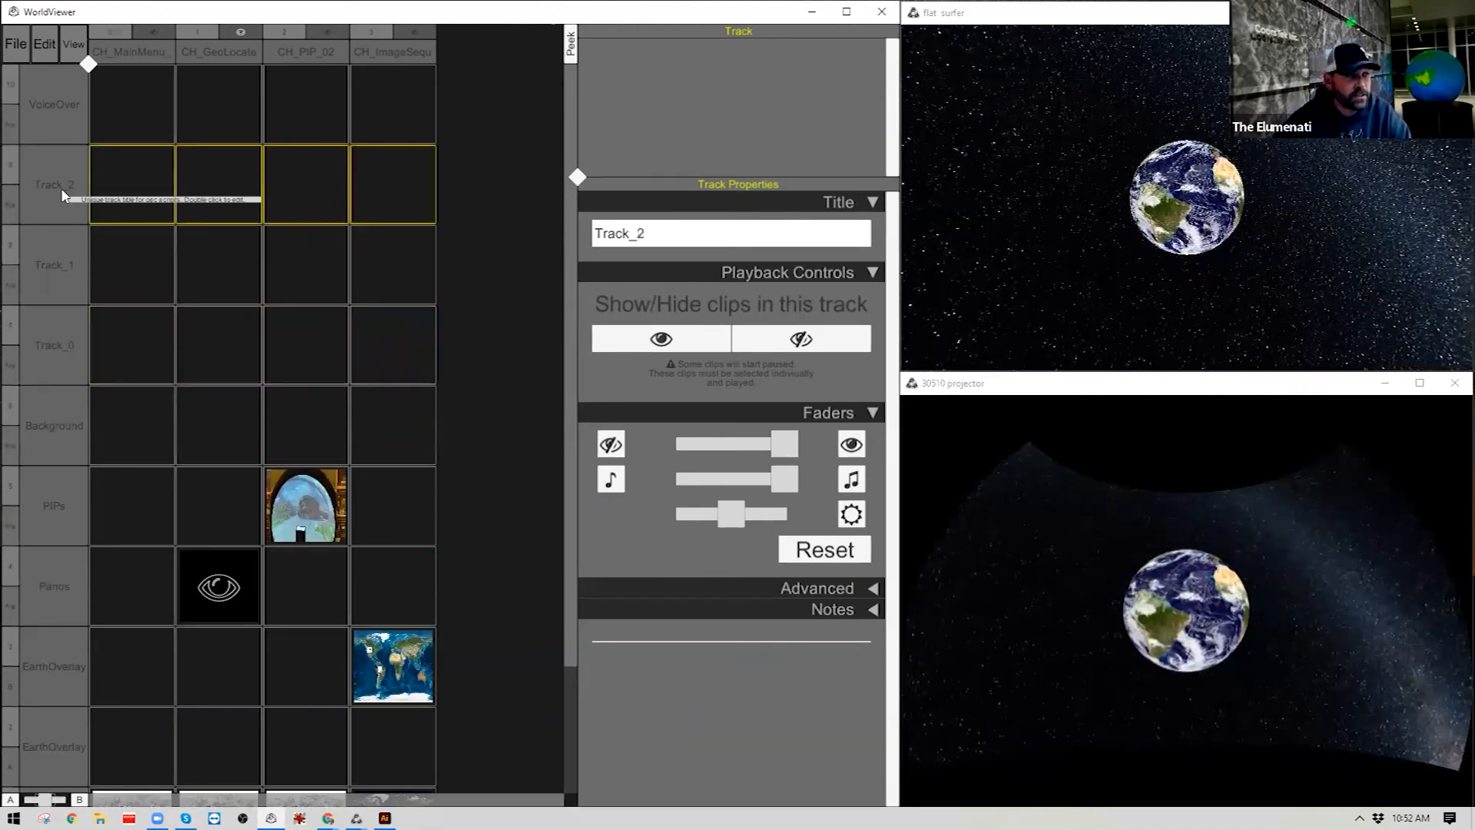
right_click(60, 192)
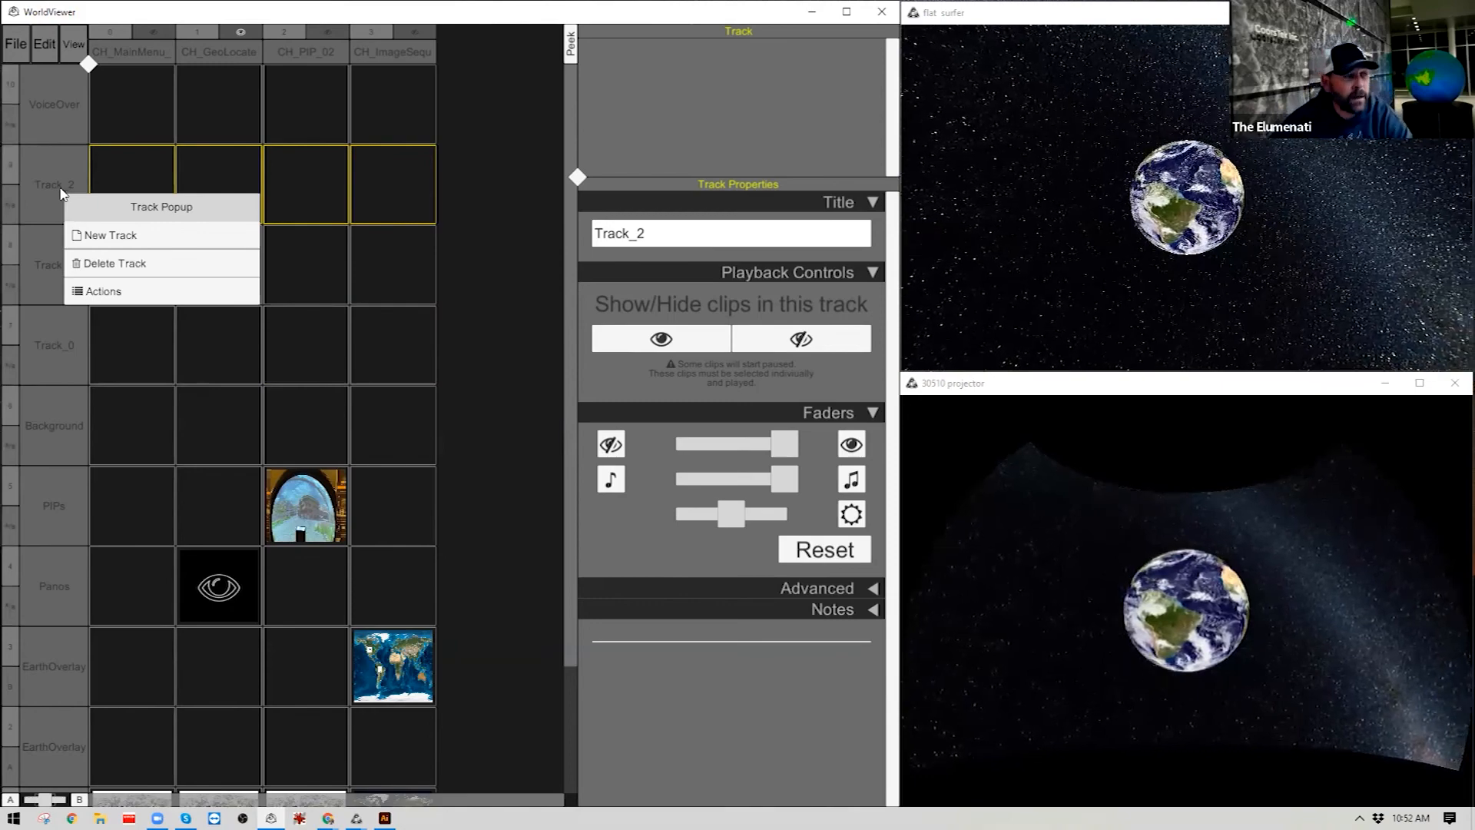
right_click(63, 358)
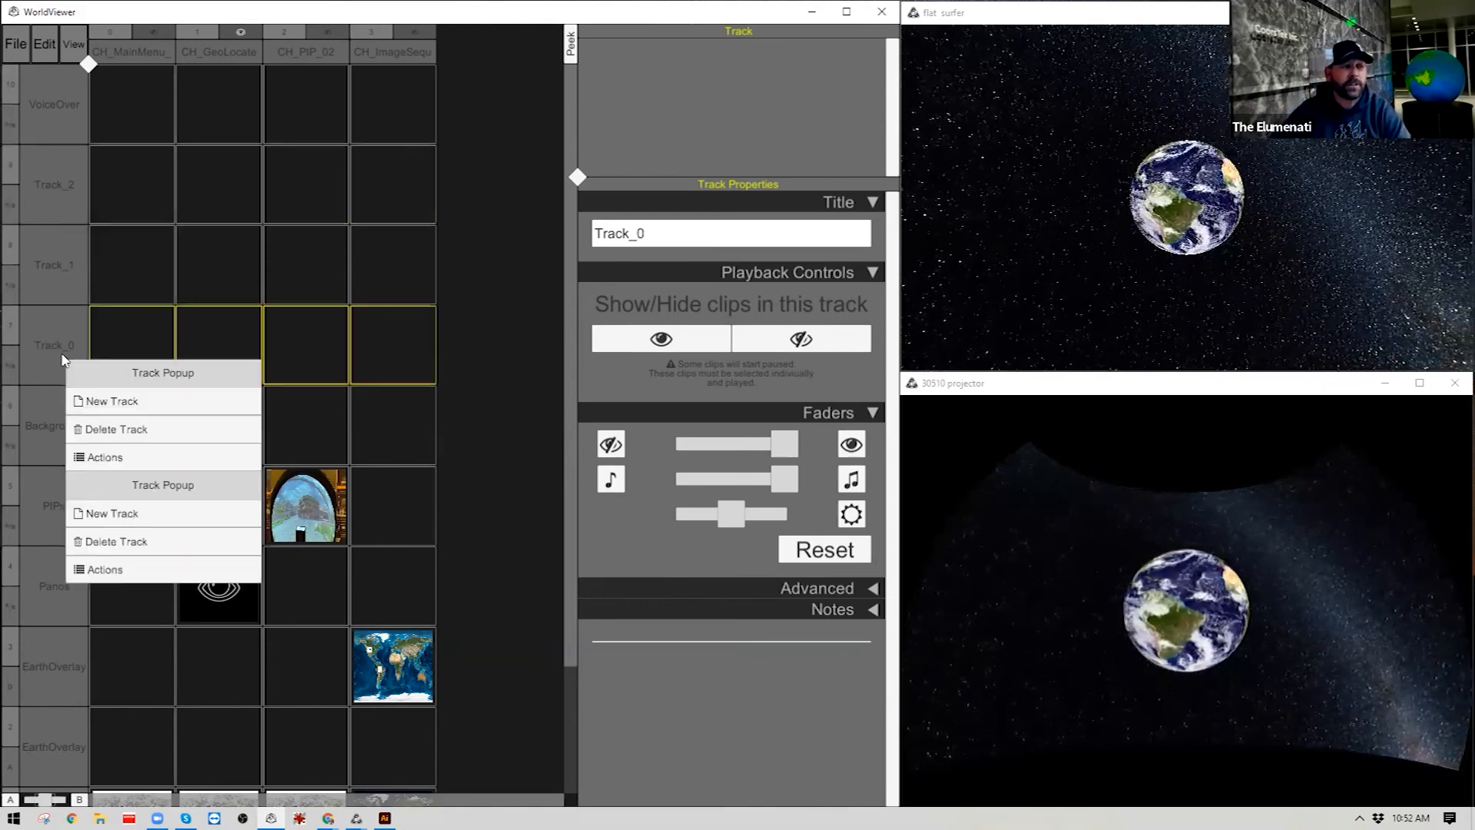
right_click(69, 349)
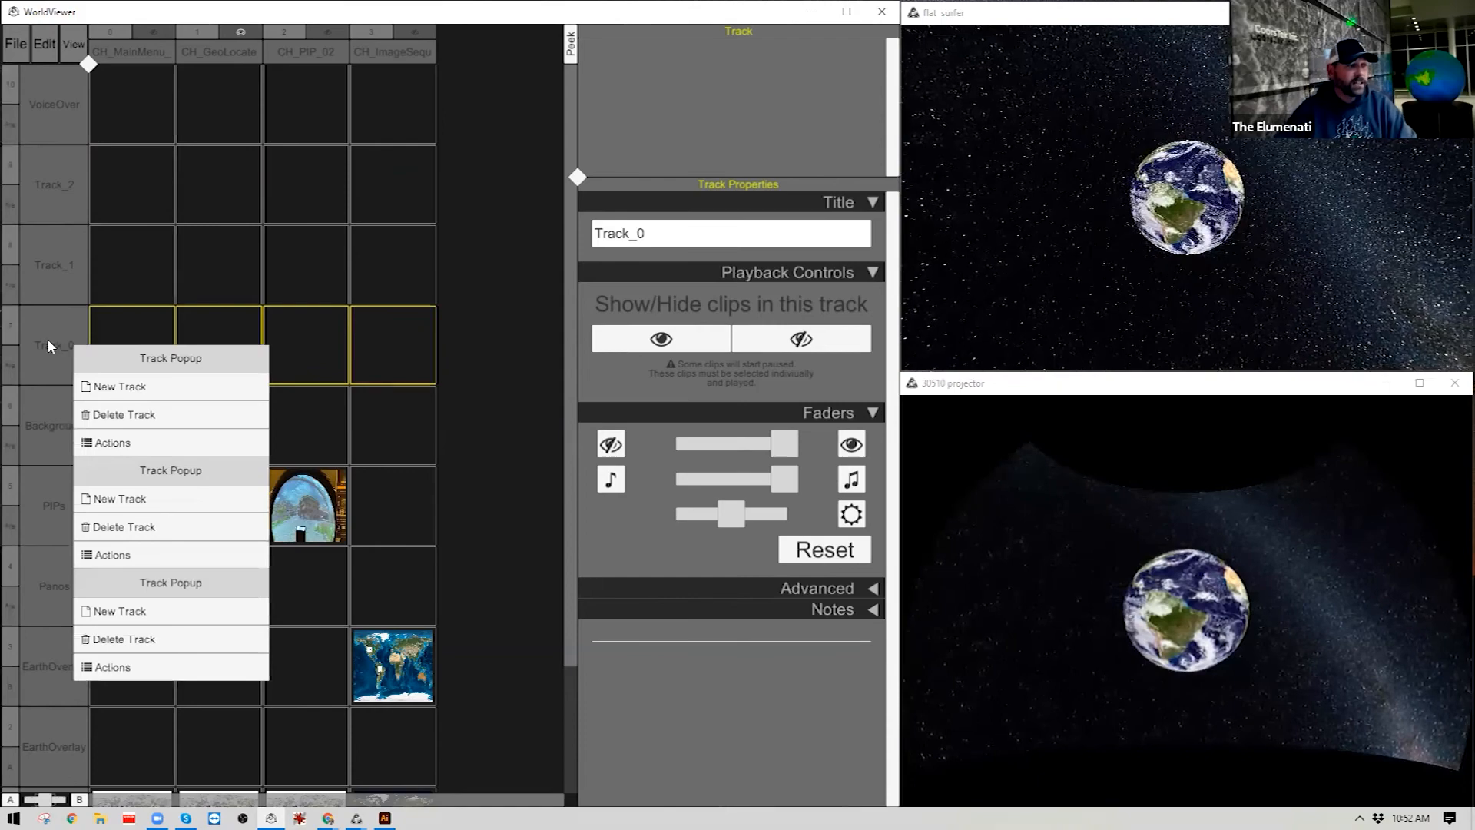
Rename Track_0, just above the BackgroundMusic track, as GUI_Background.
double_click(34, 365)
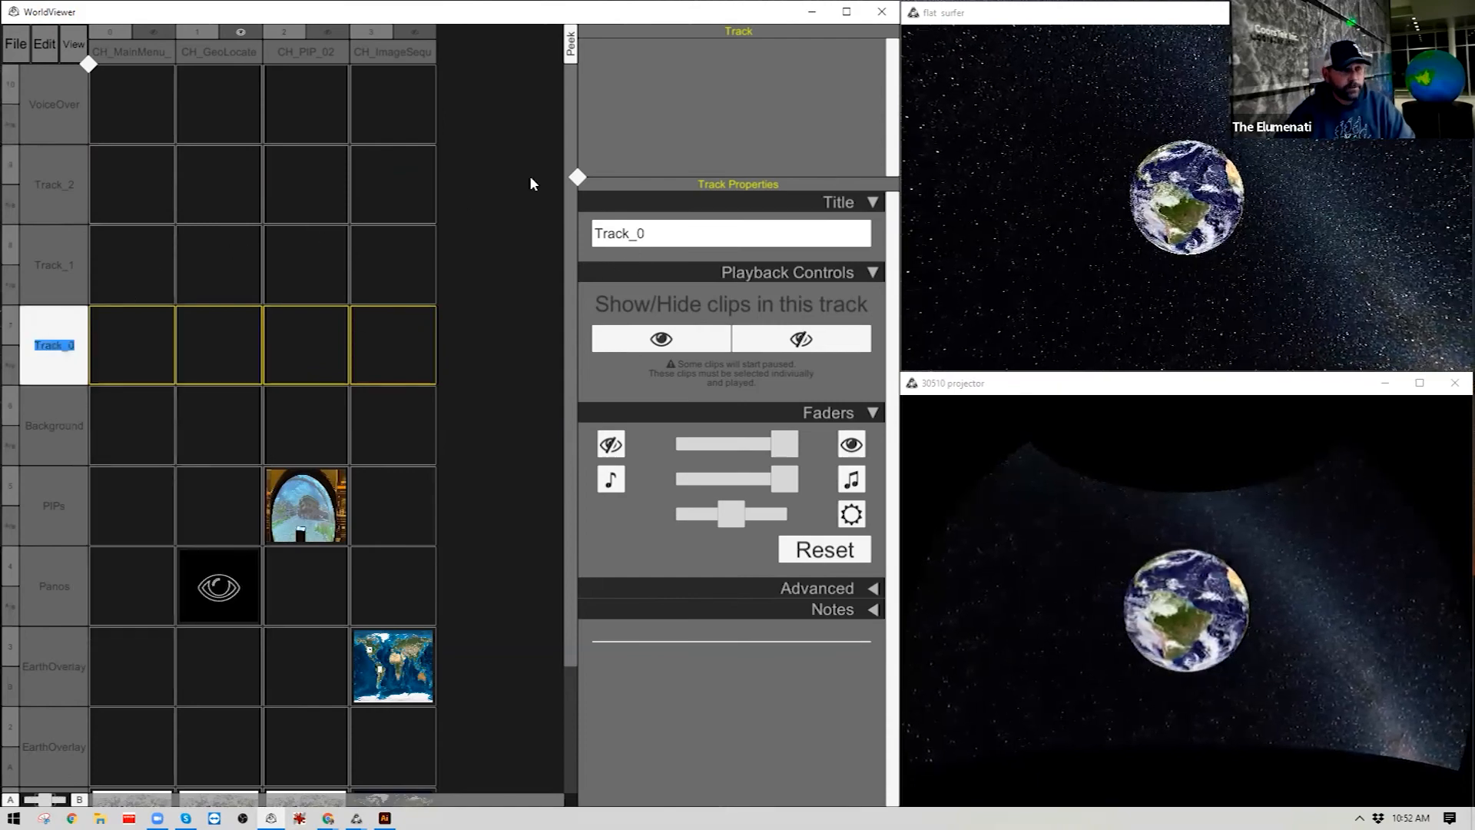
left_click(669, 240)
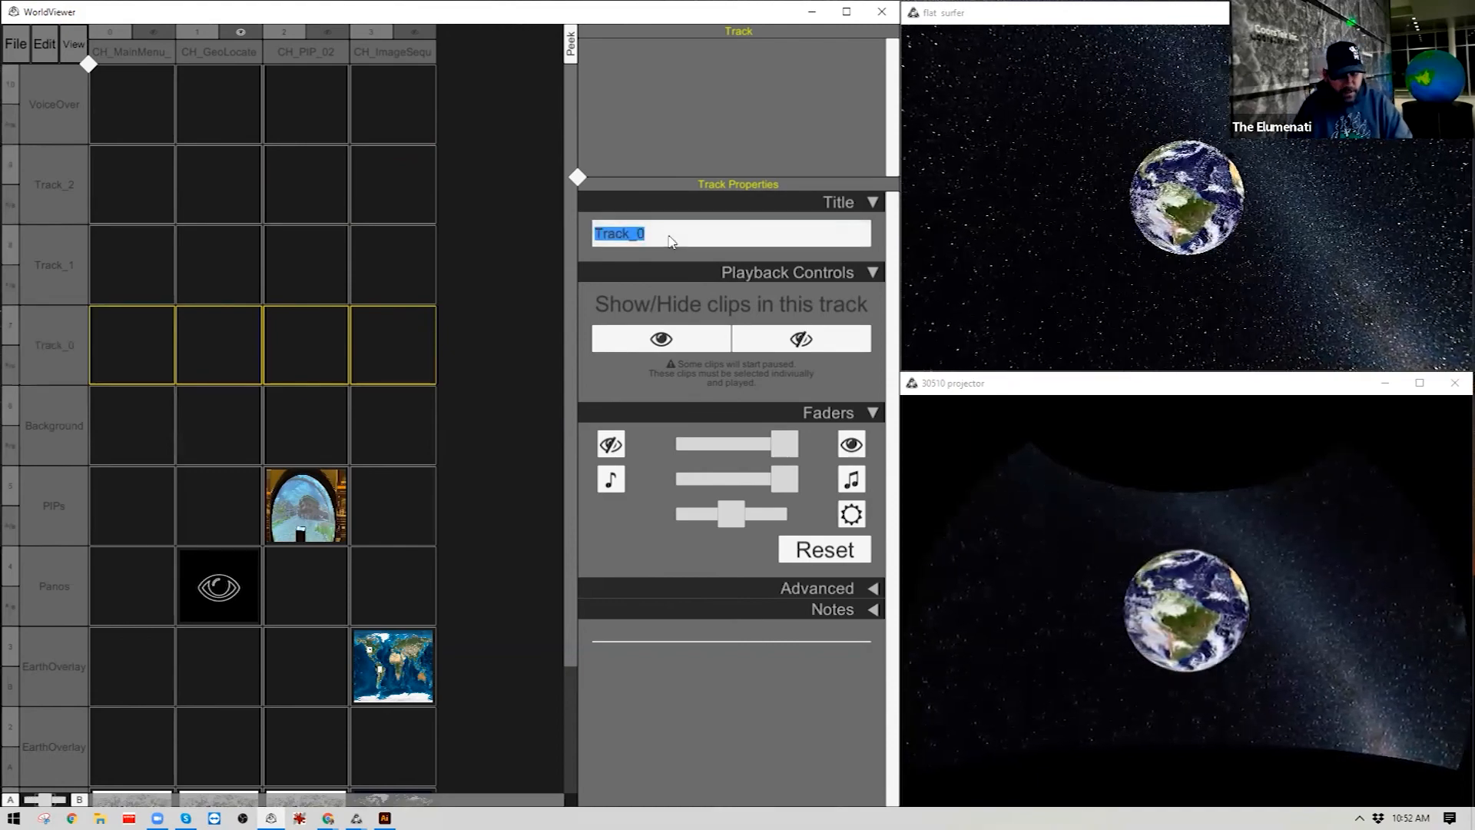
type("GUI_")
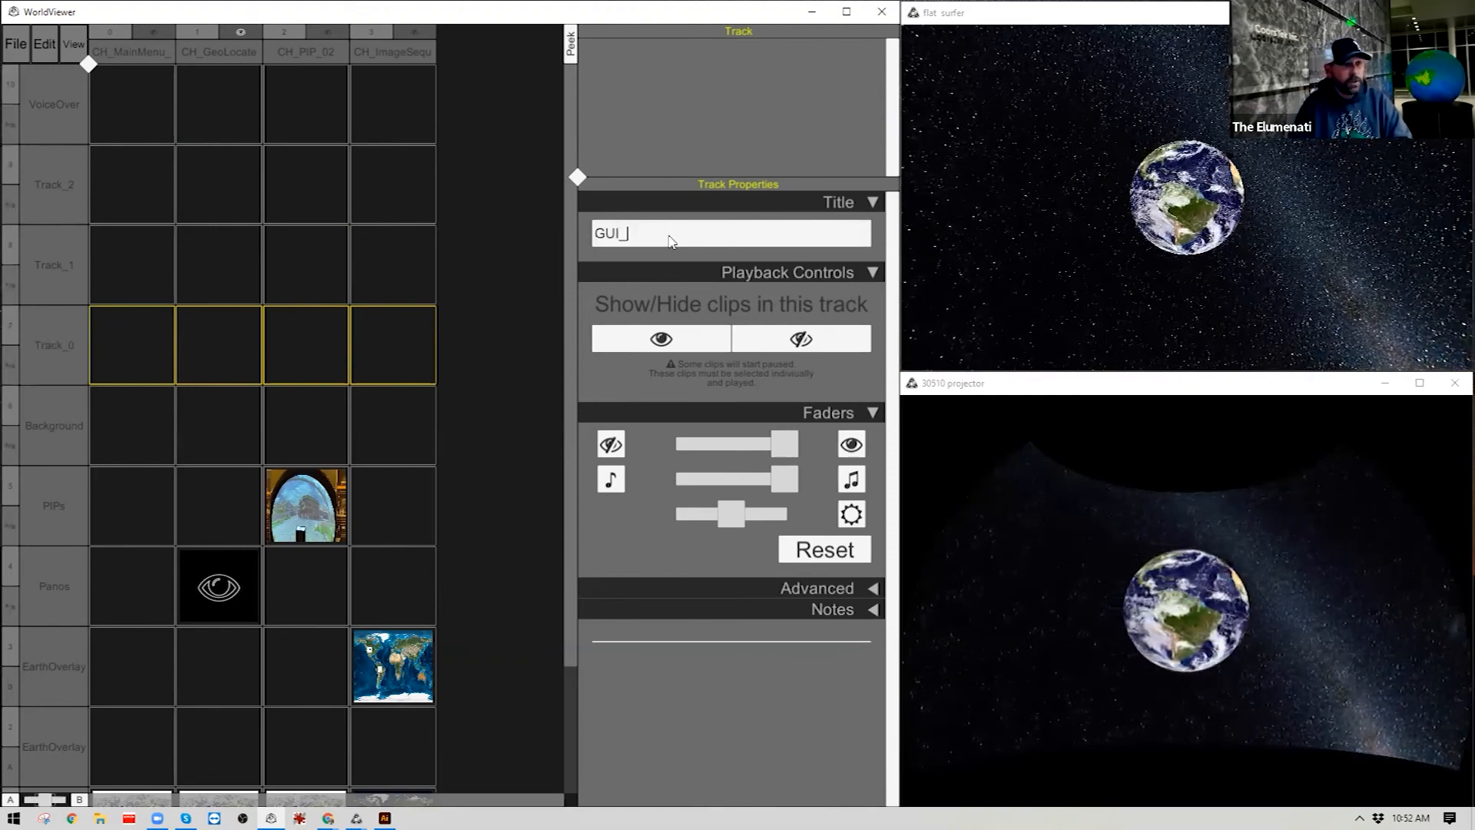
type("Button")
key("BackSpace")
key("BackSpace")
key("BackSpace")
key("BackSpace")
key("BackSpace")
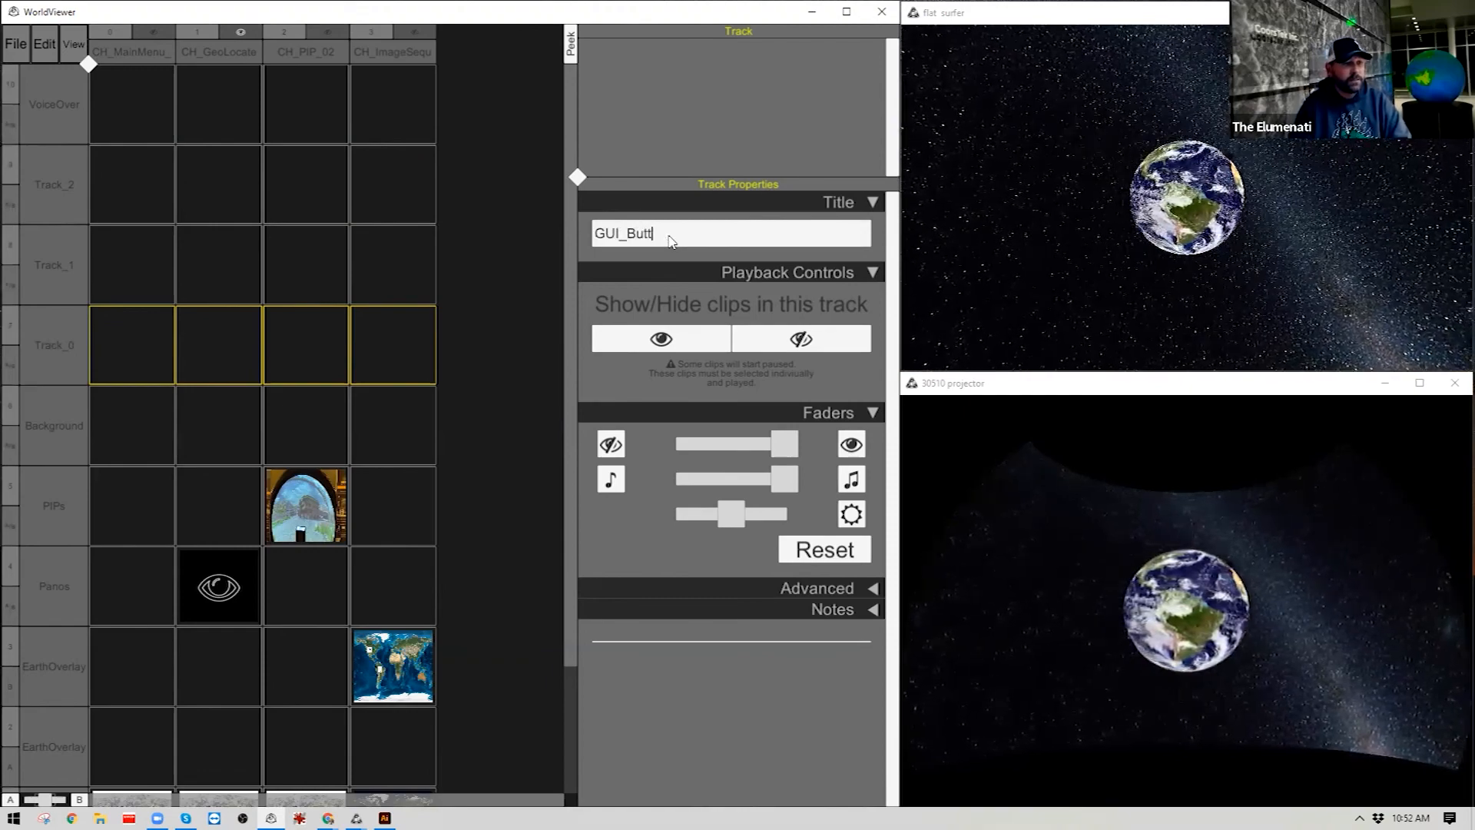
key("BackSpace")
type("Backgroun")
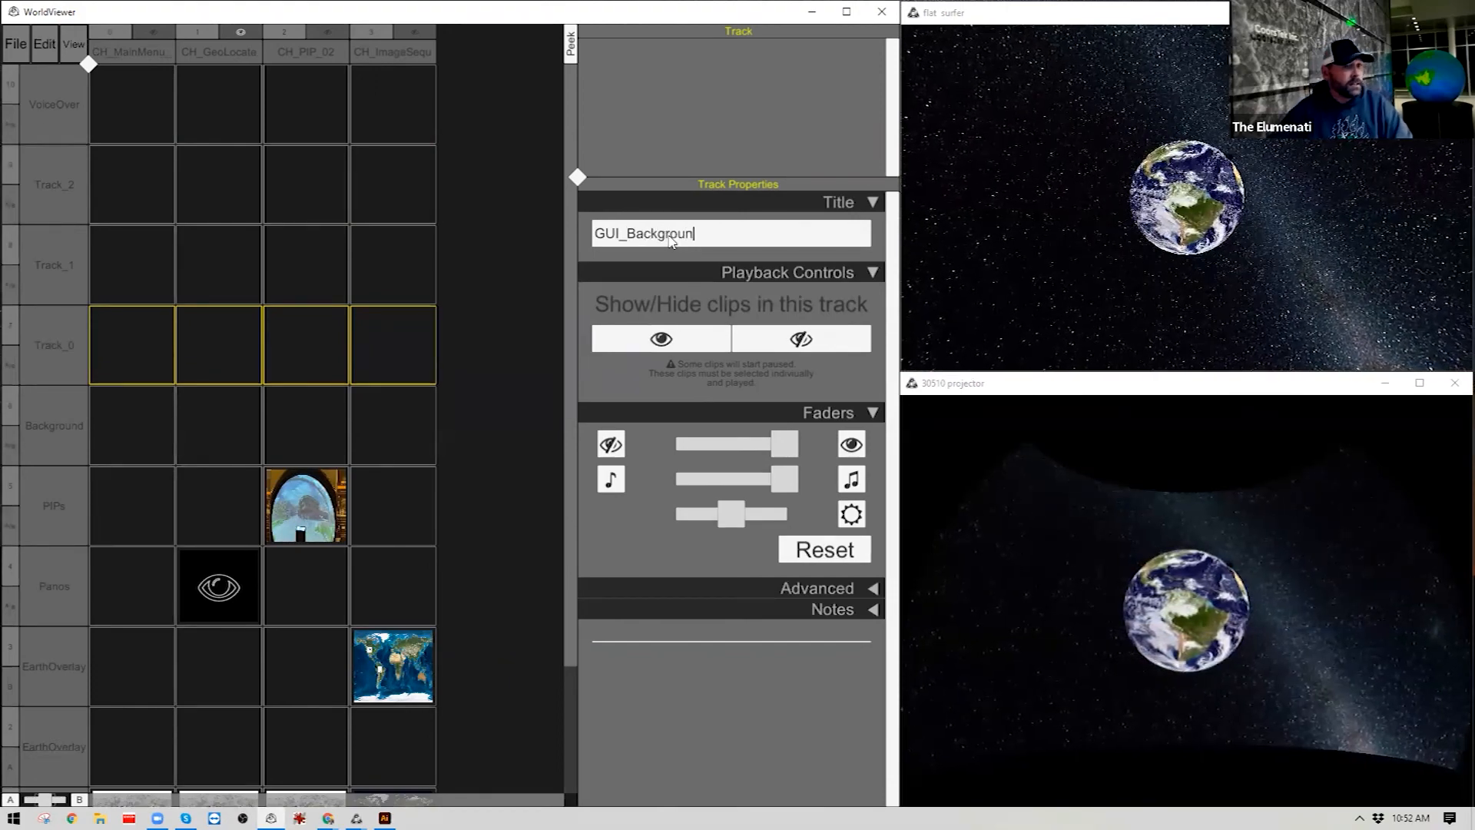
type("d")
Rename Track_1 as GUI_Inputs.
left_click(137, 272)
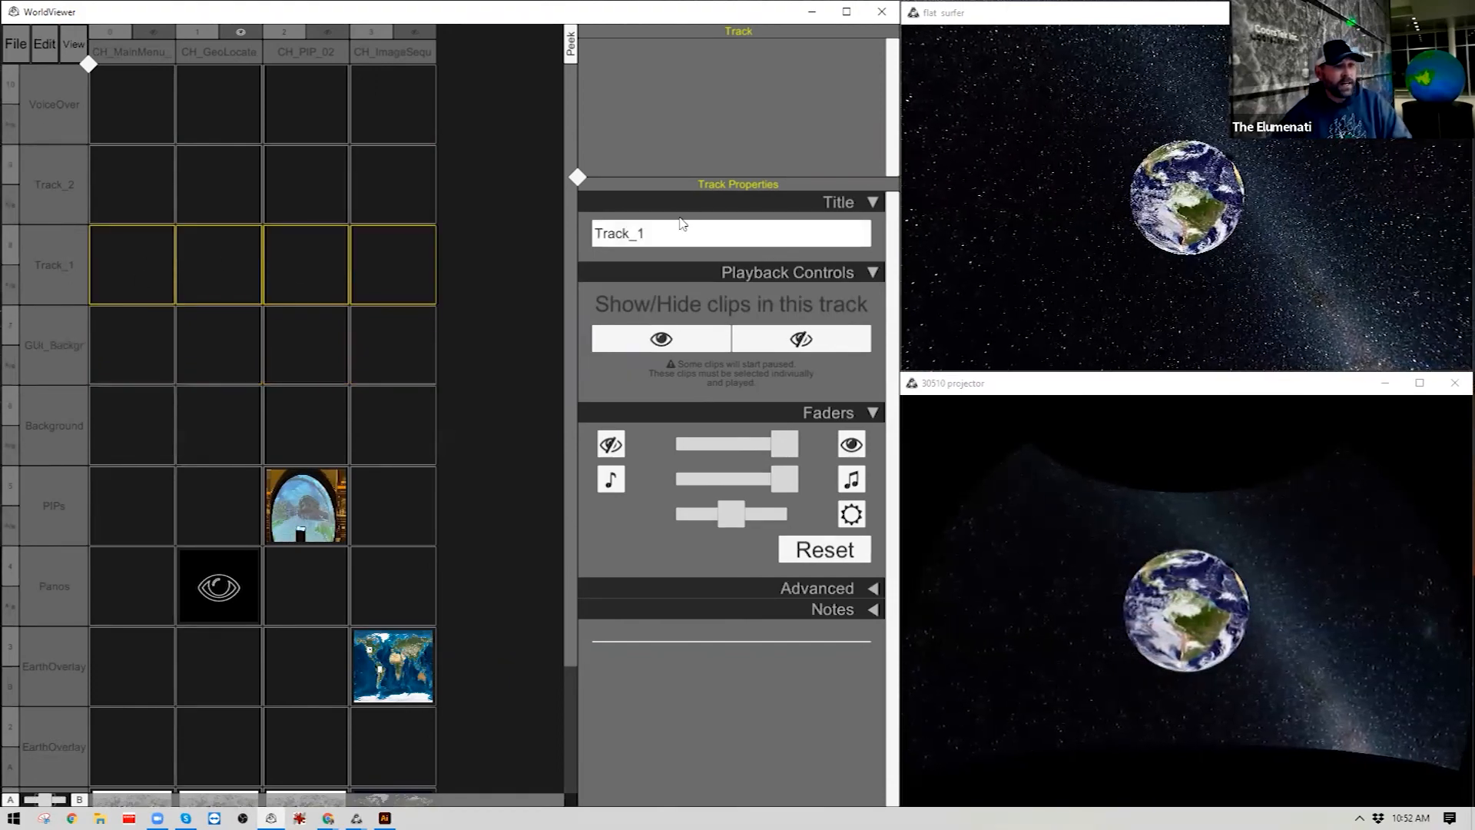
left_click(658, 244)
type("GUI_Inputs")
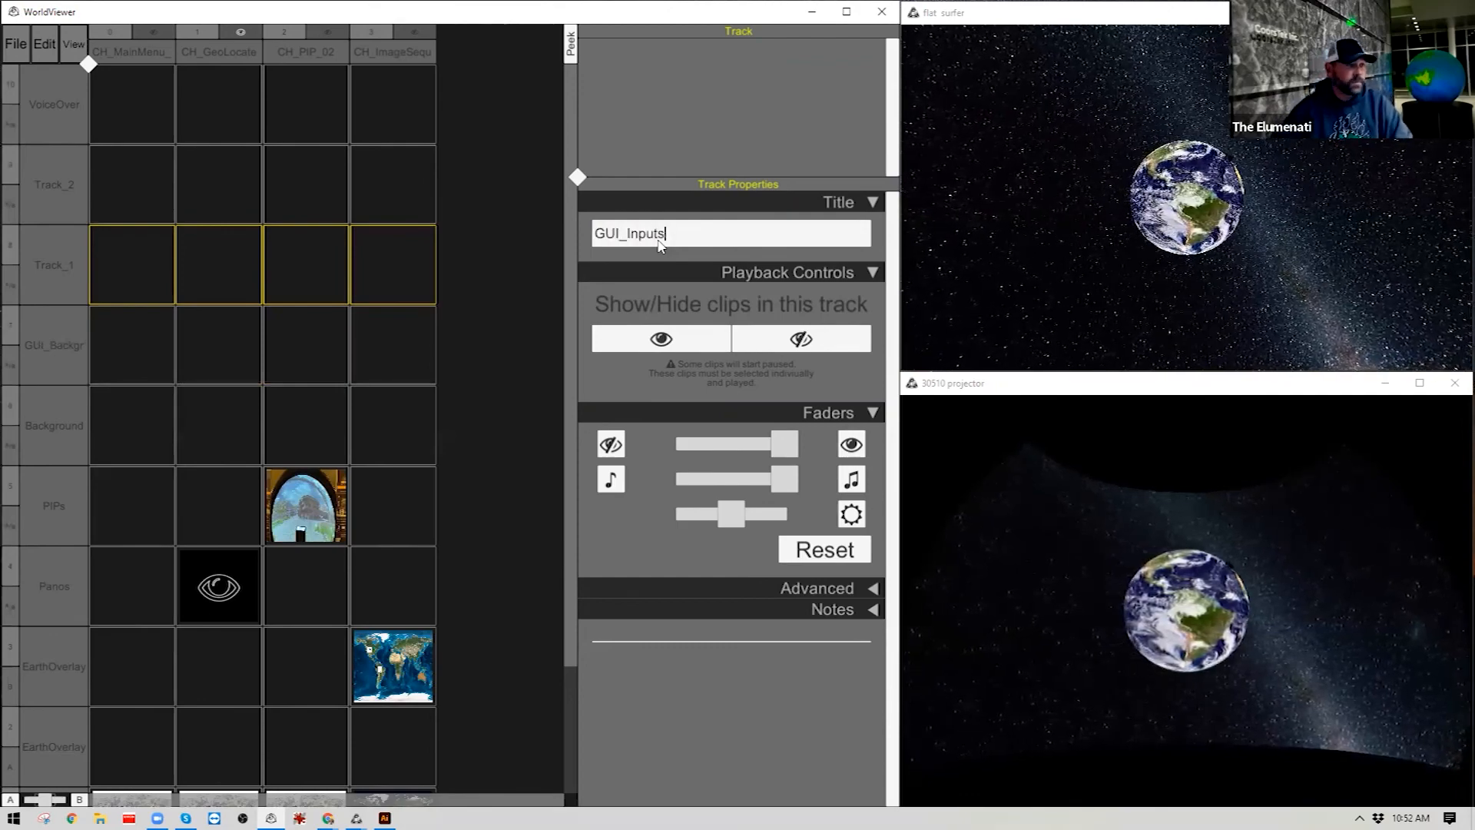
Rename Track_2, just below the VoiceOver track, as GUI_ButtonsAndText.
left_click(50, 190)
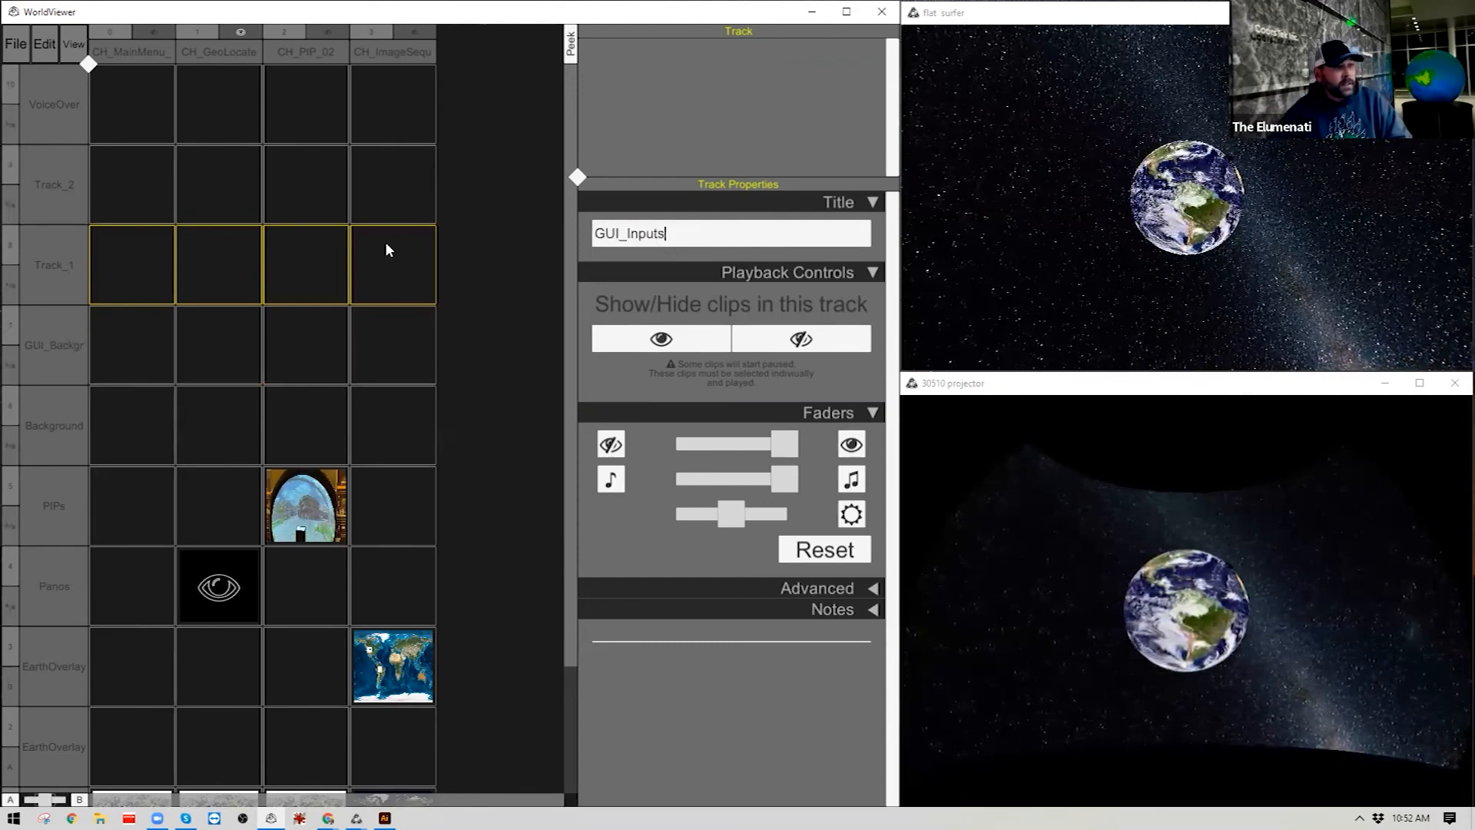
left_click(610, 234)
type("G")
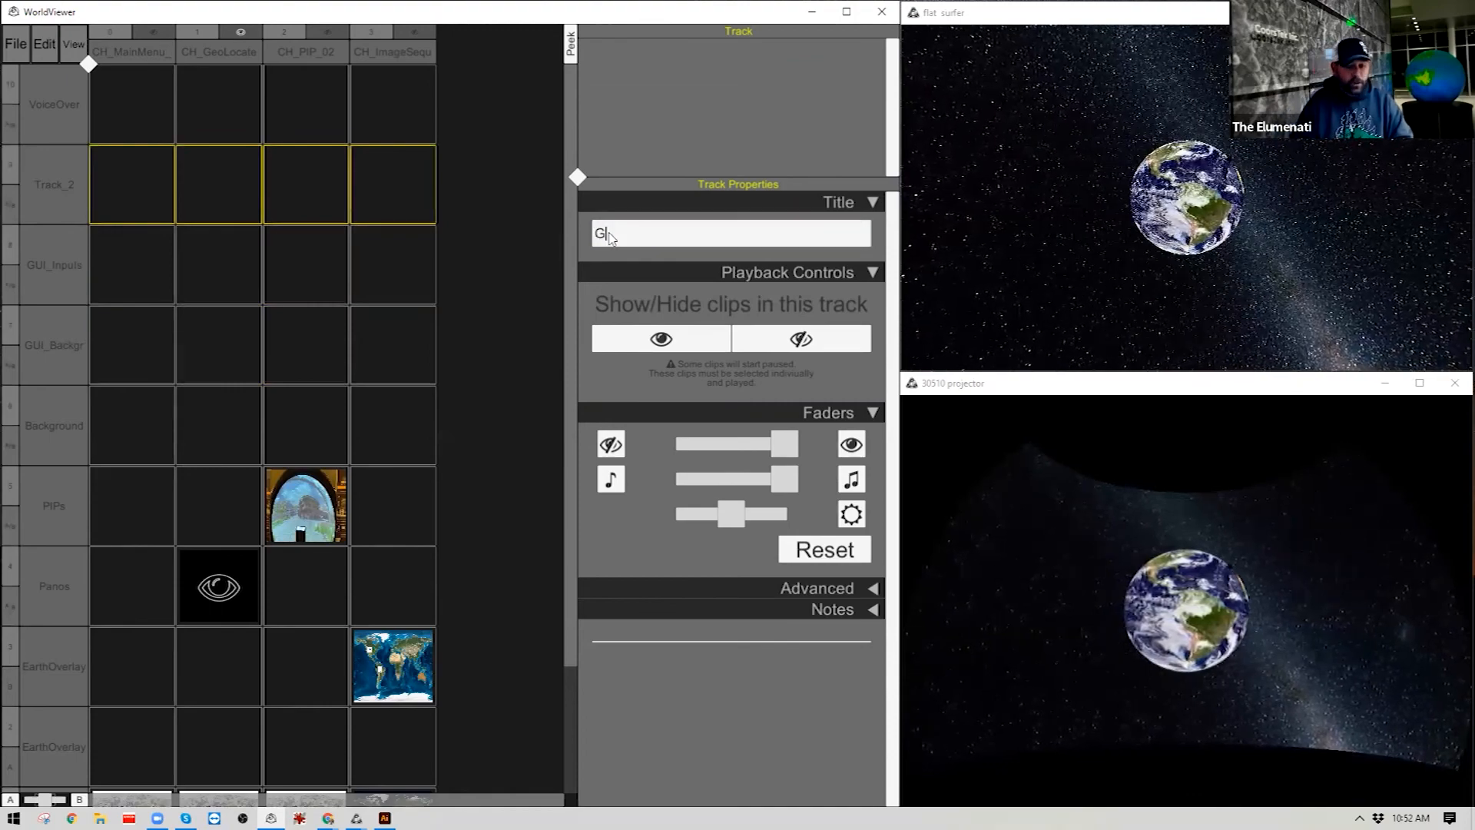
type("UI_Butto")
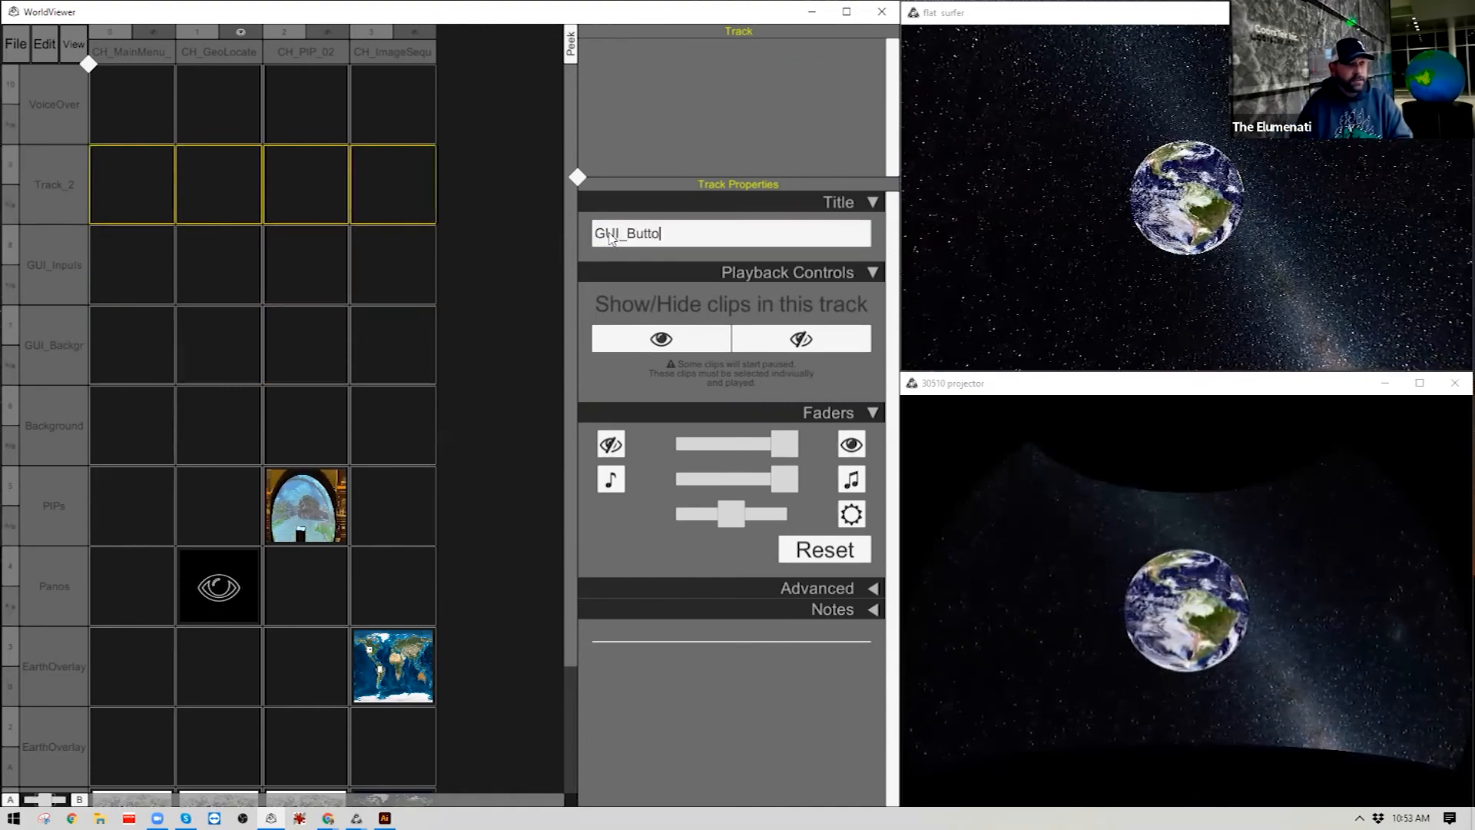
type("nsAndText")
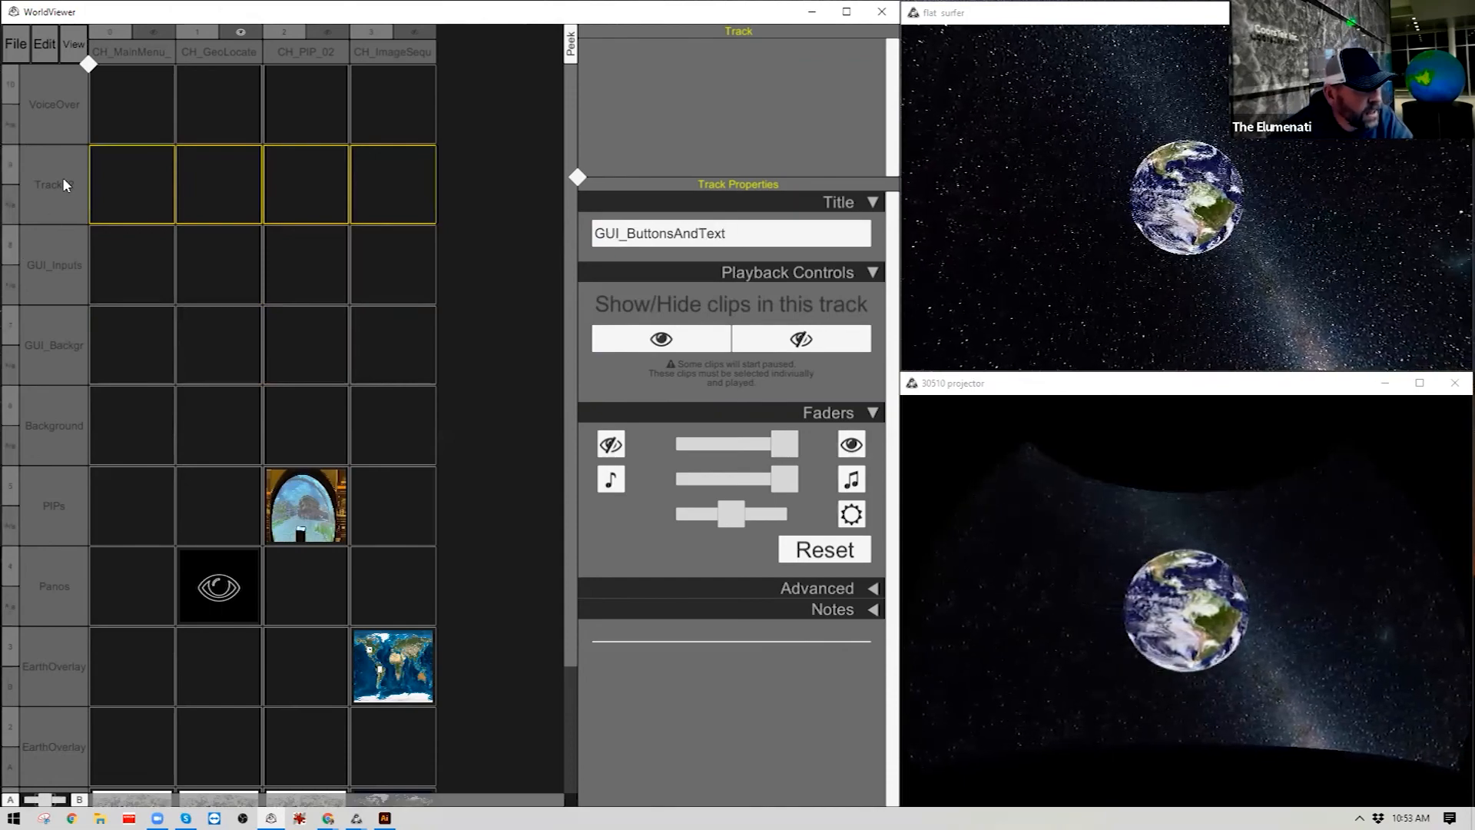
key("Return")
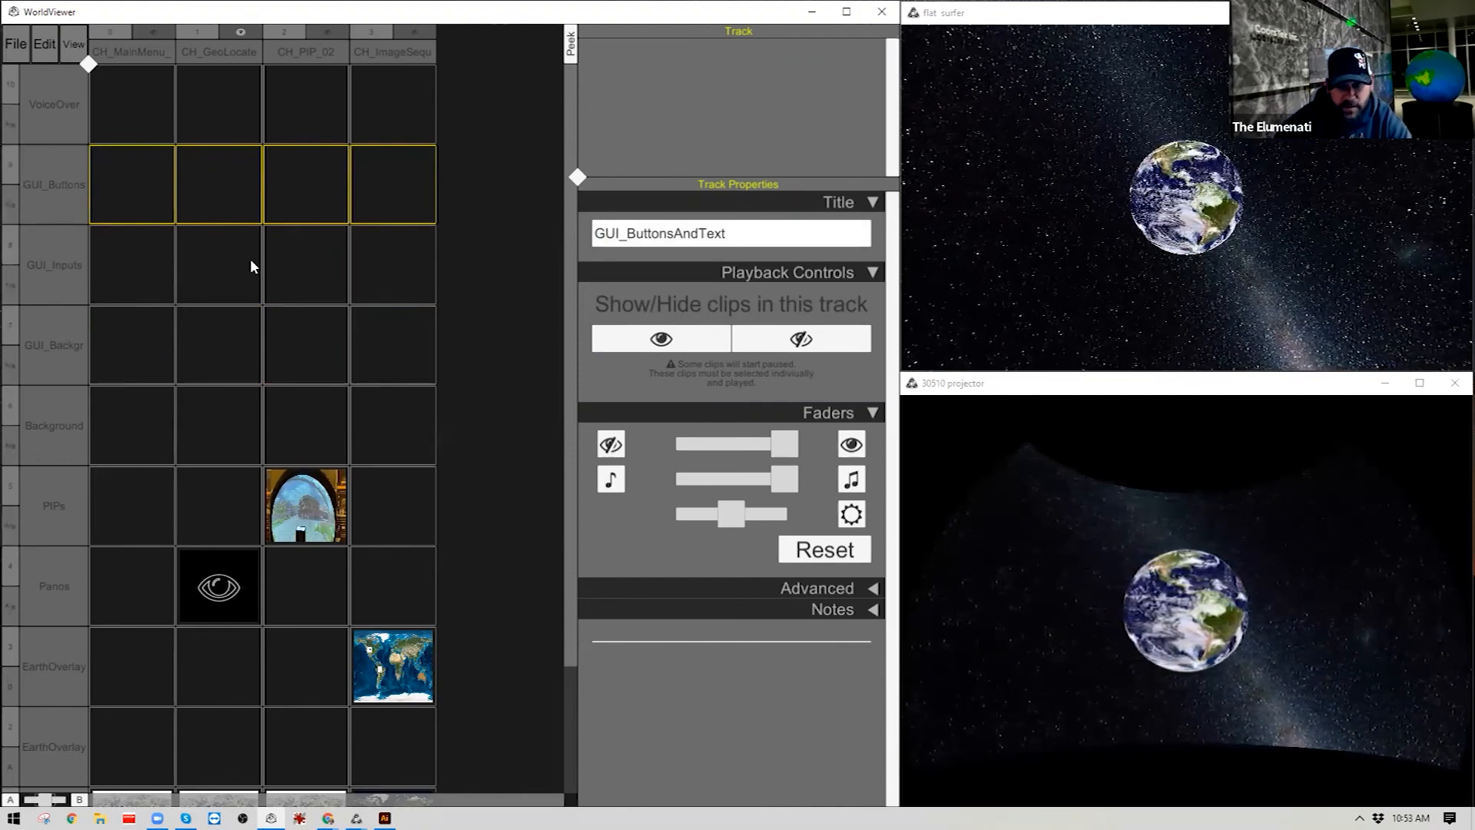
Load a new TouchScreen Graphic GUI clip into the GUI_Background track's cell in the CH_MainMenu column.
left_click(142, 347)
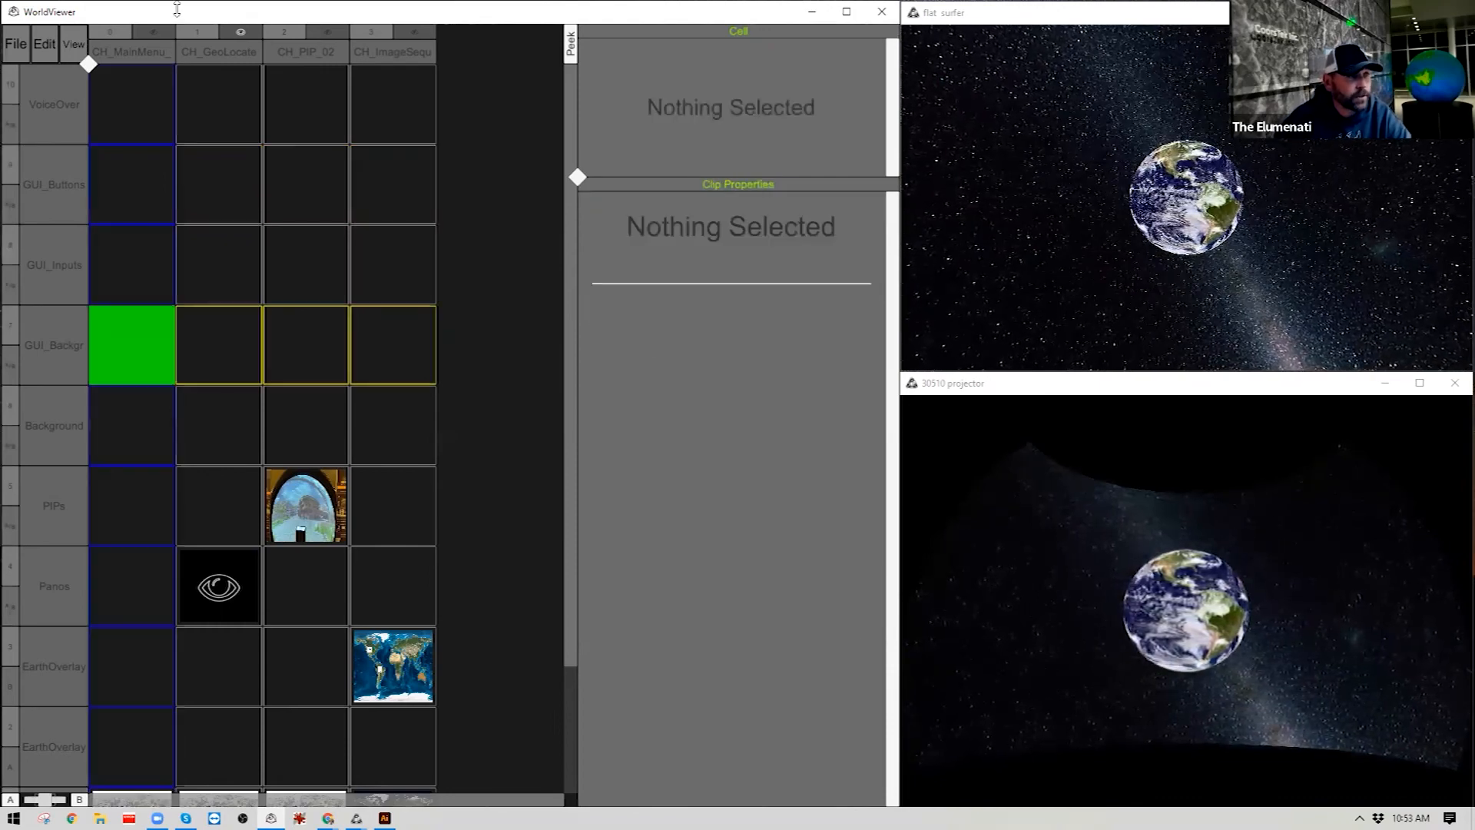
left_click(16, 45)
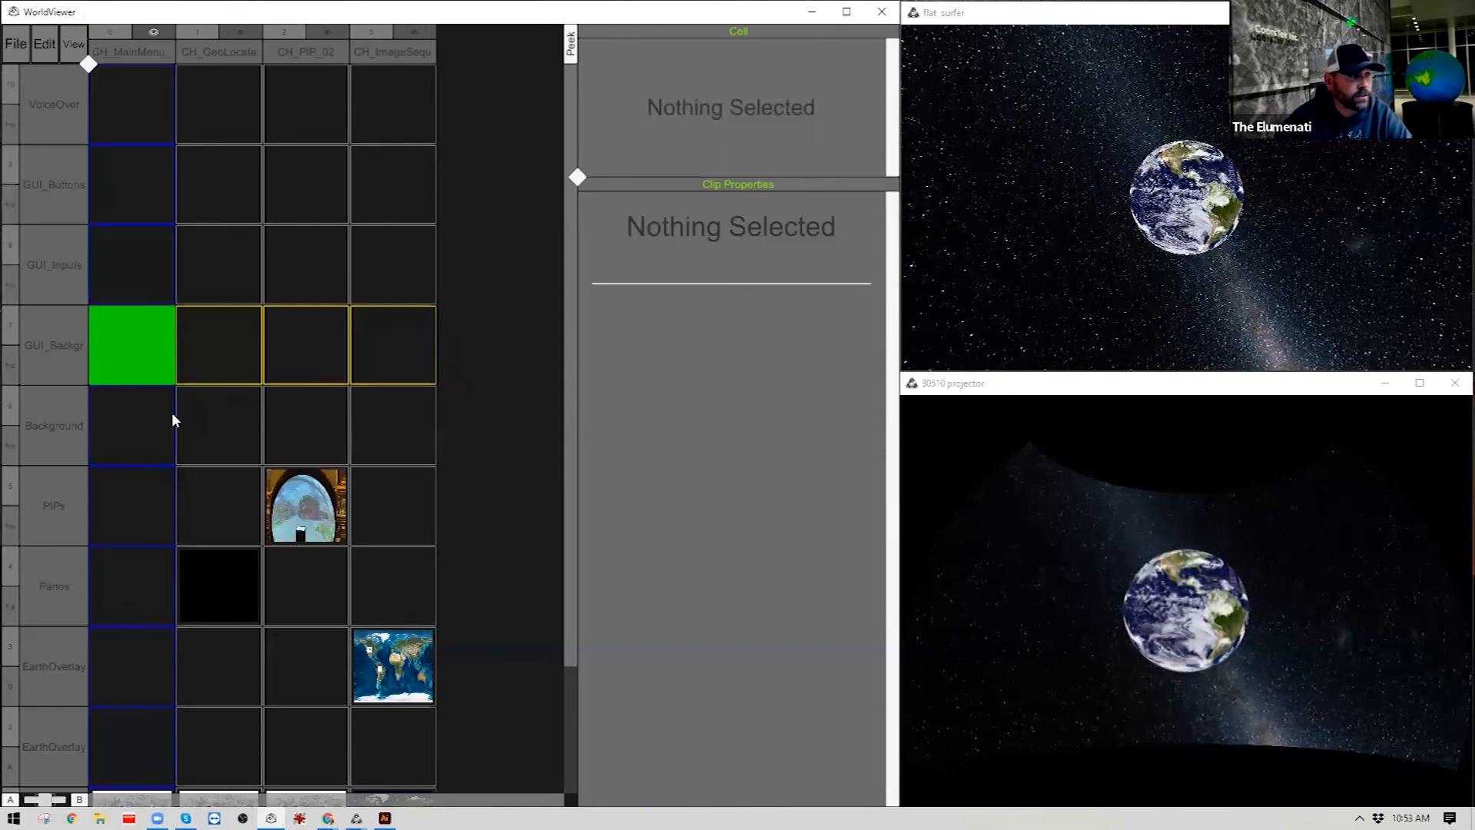
right_click(141, 356)
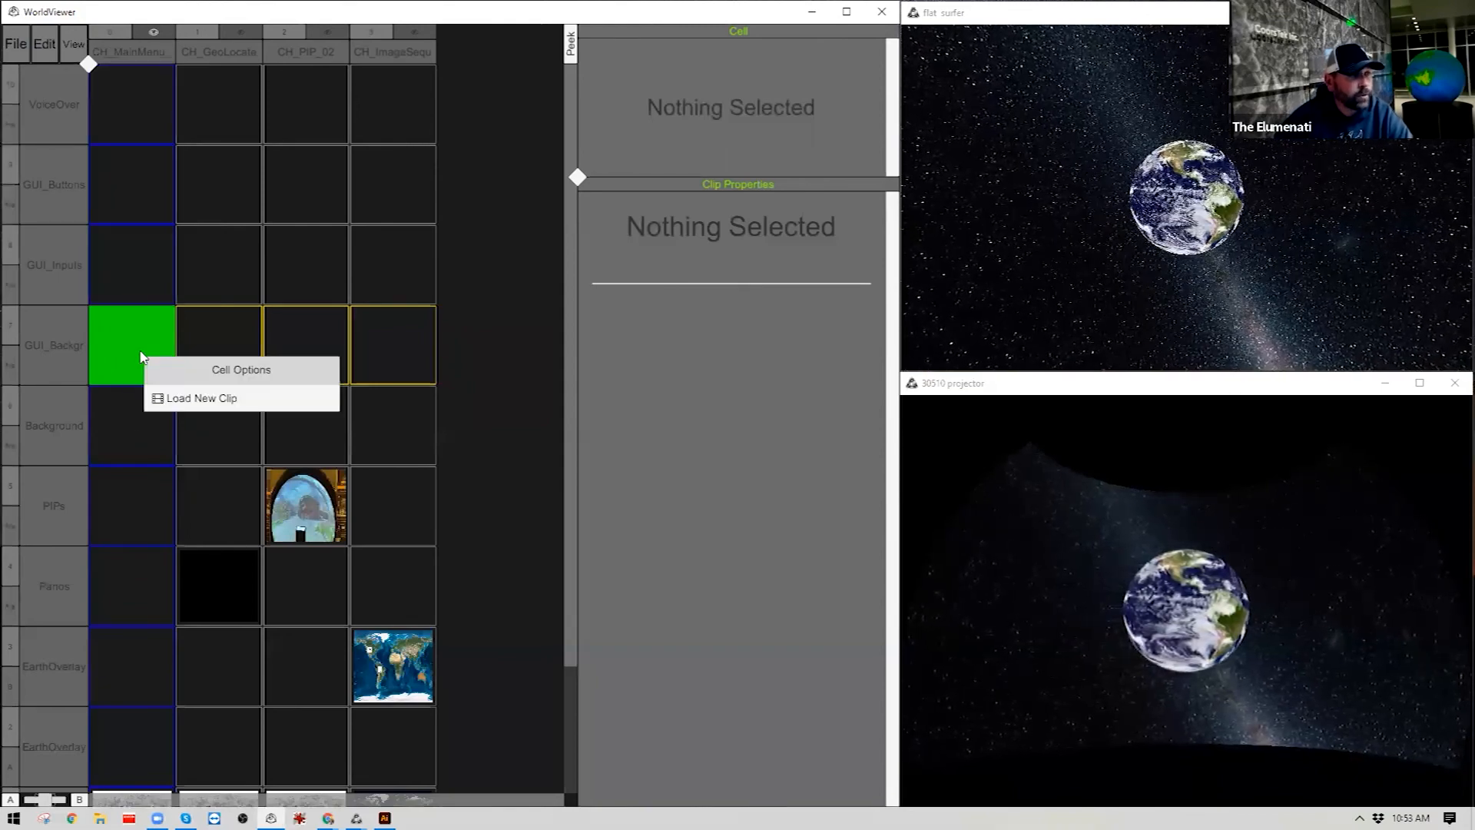
left_click(179, 405)
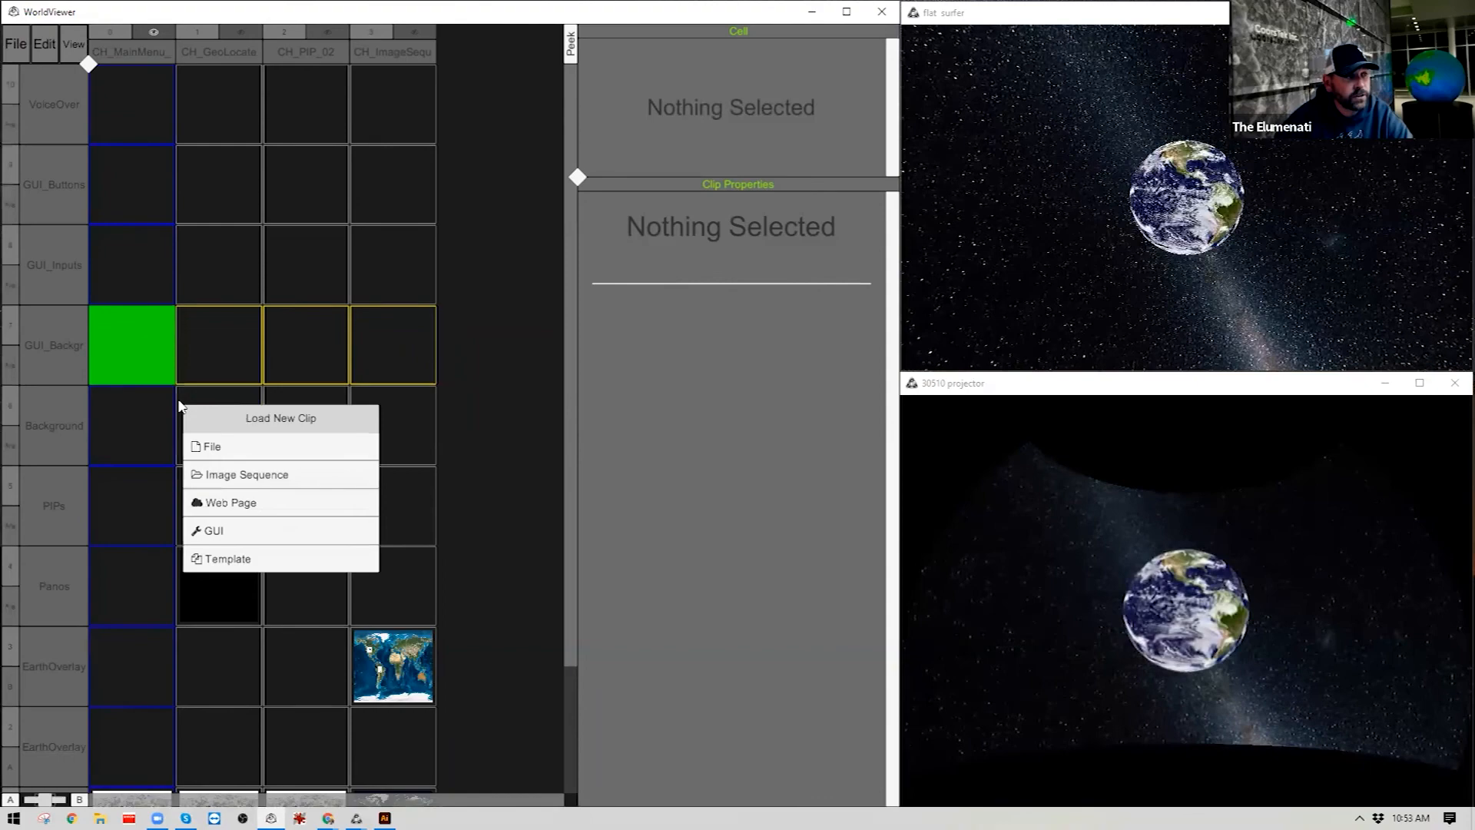
left_click(243, 532)
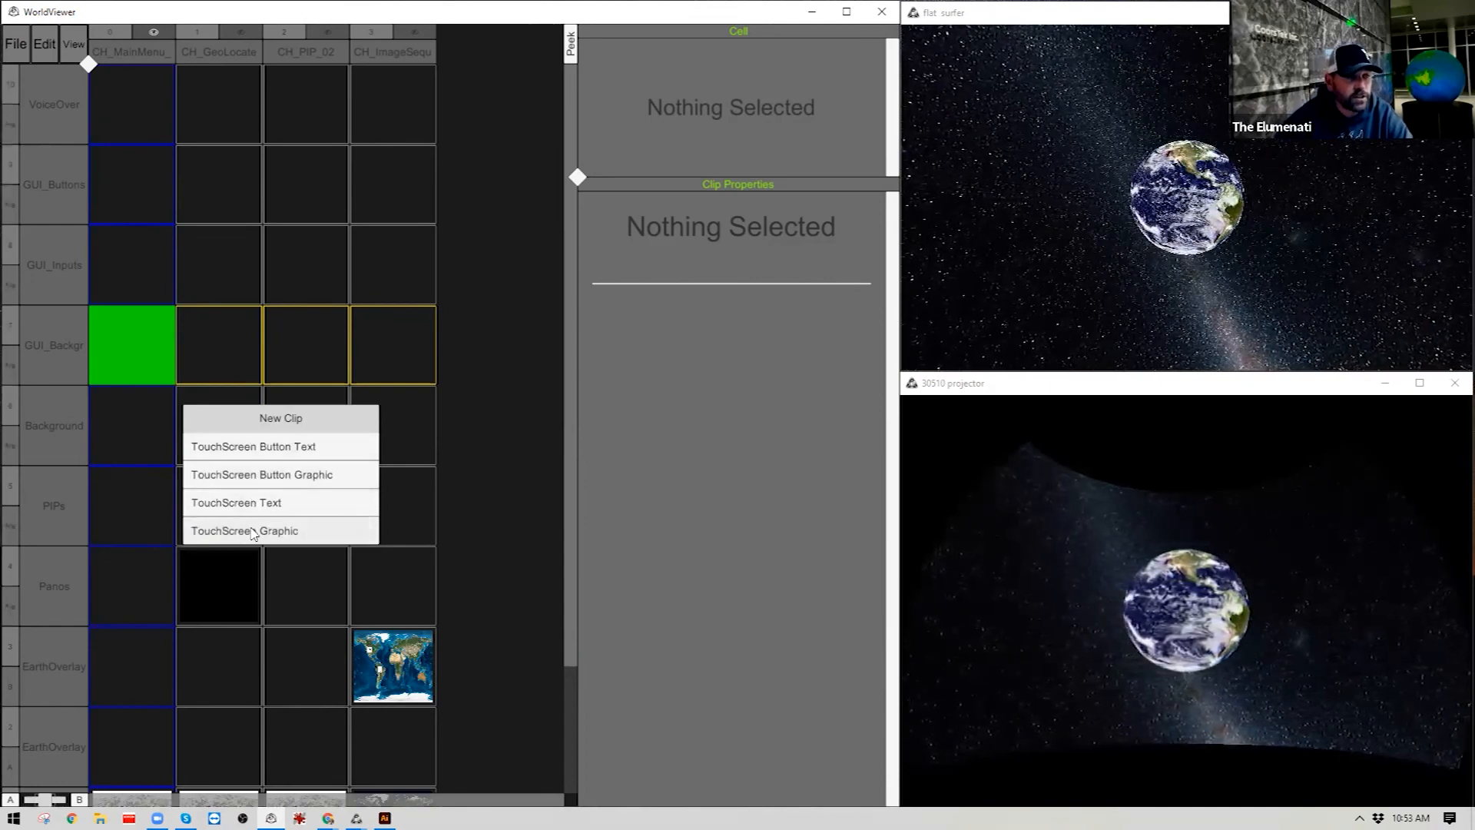
left_click(252, 532)
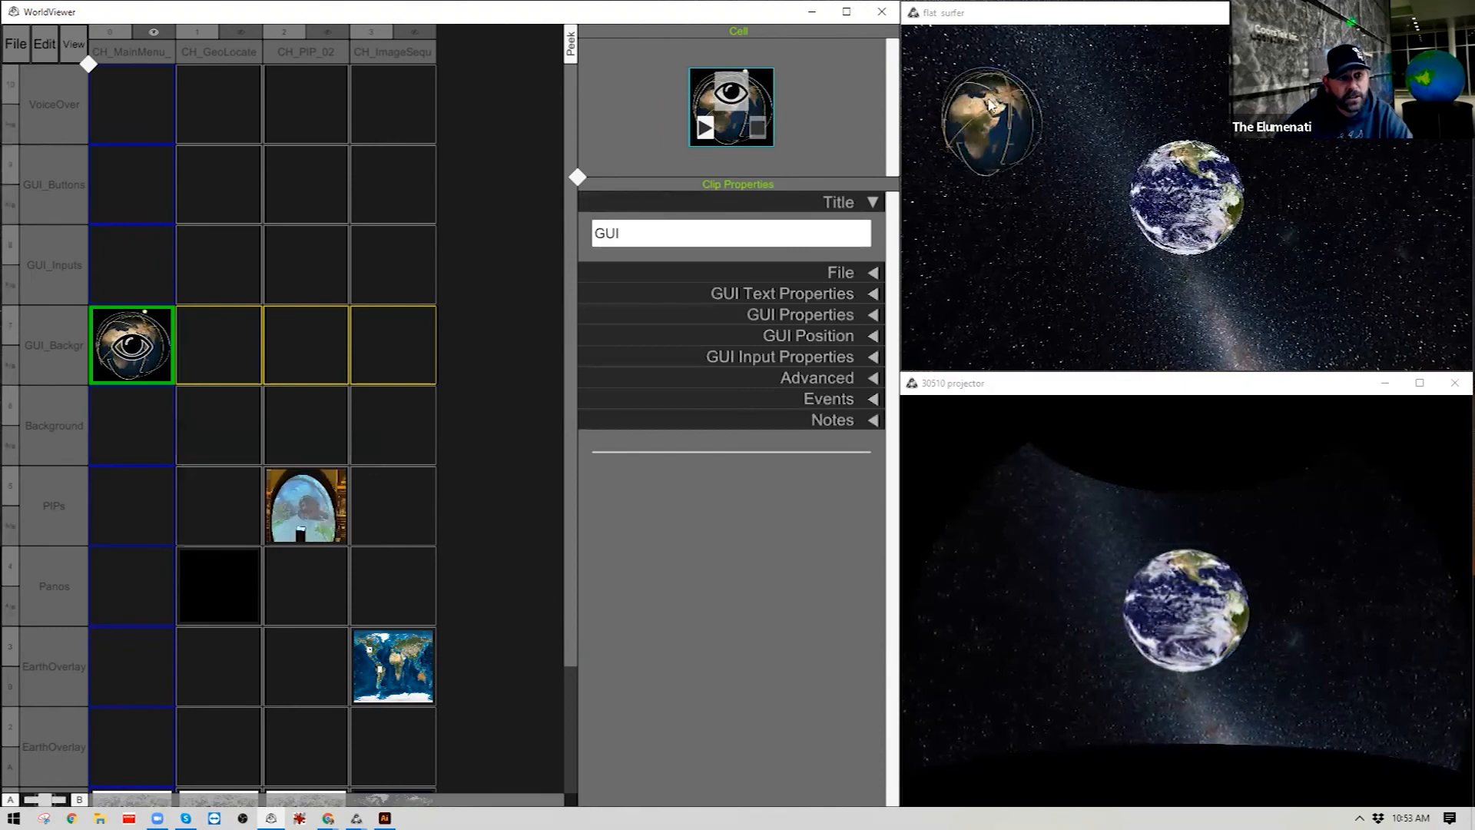
Title the new graphic clip GUI_BG_03.
left_click(631, 241)
left_click(631, 241)
type("_BG")
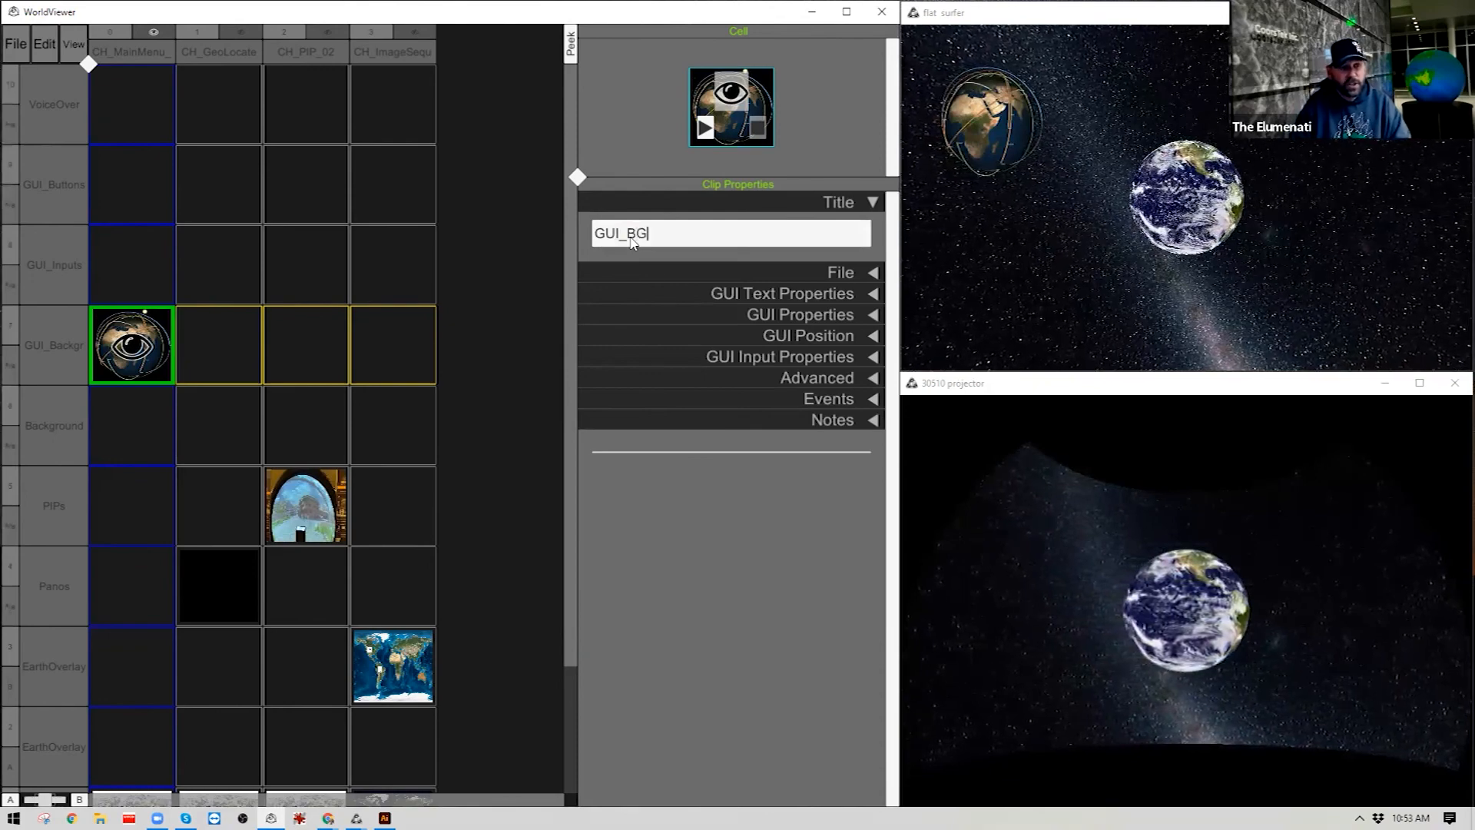
type("_03")
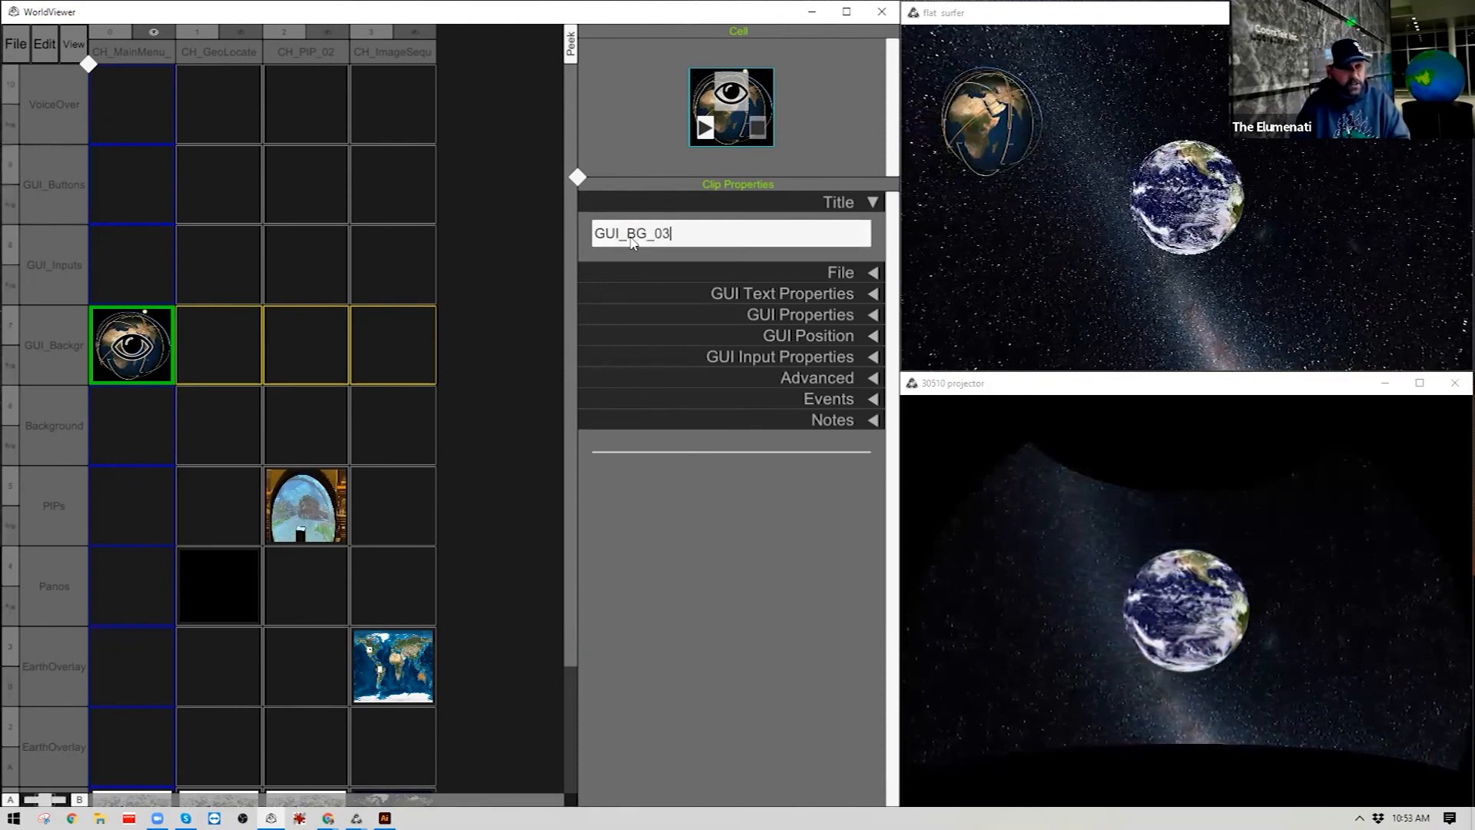
key("shift+Left")
key("shift+Left")
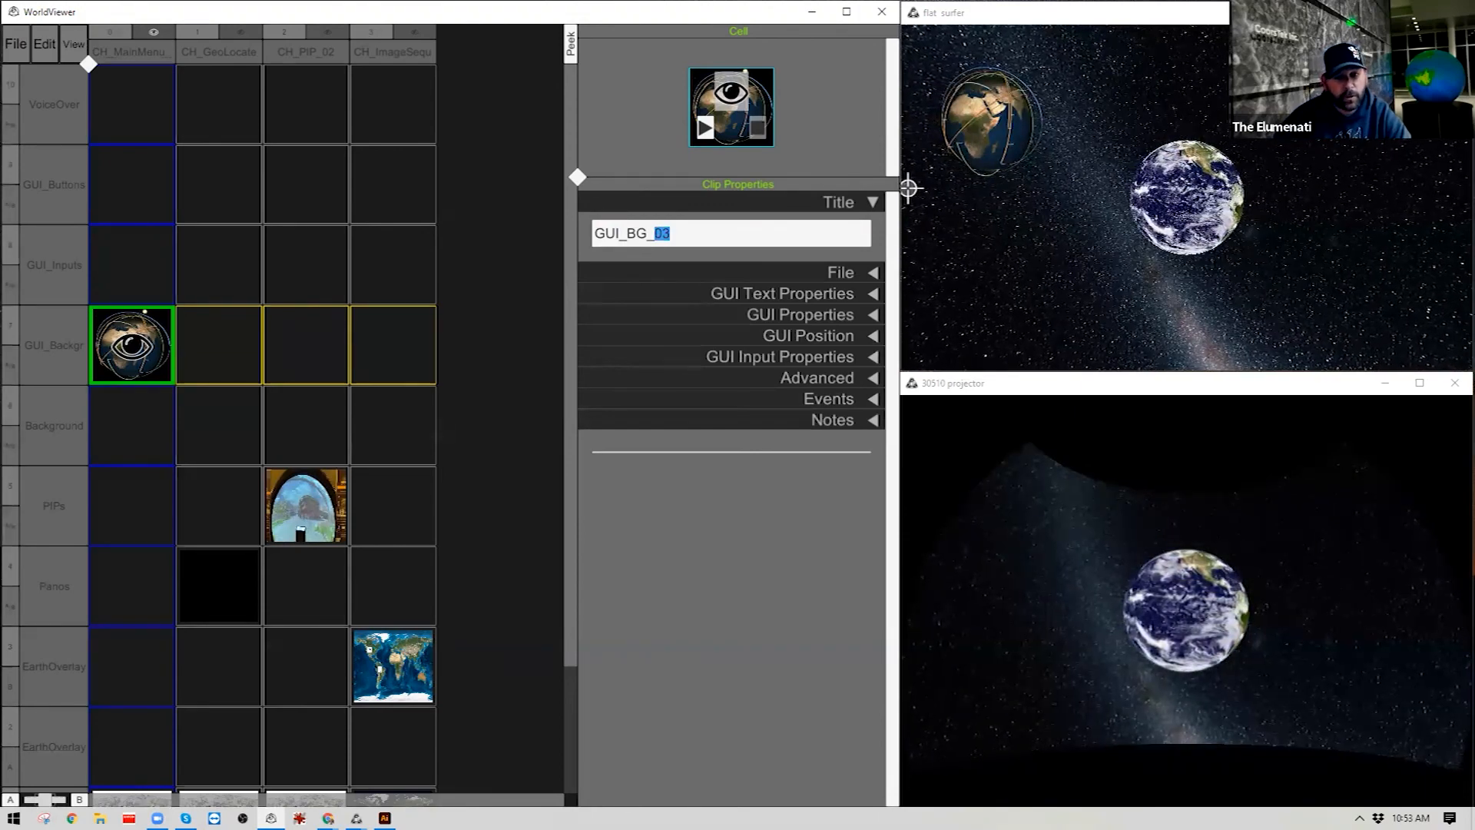
Replace the clip's source image with GeoDesic_Blurple_Background.png from the GUI content's Static_Backgrounds folder.
left_click(842, 273)
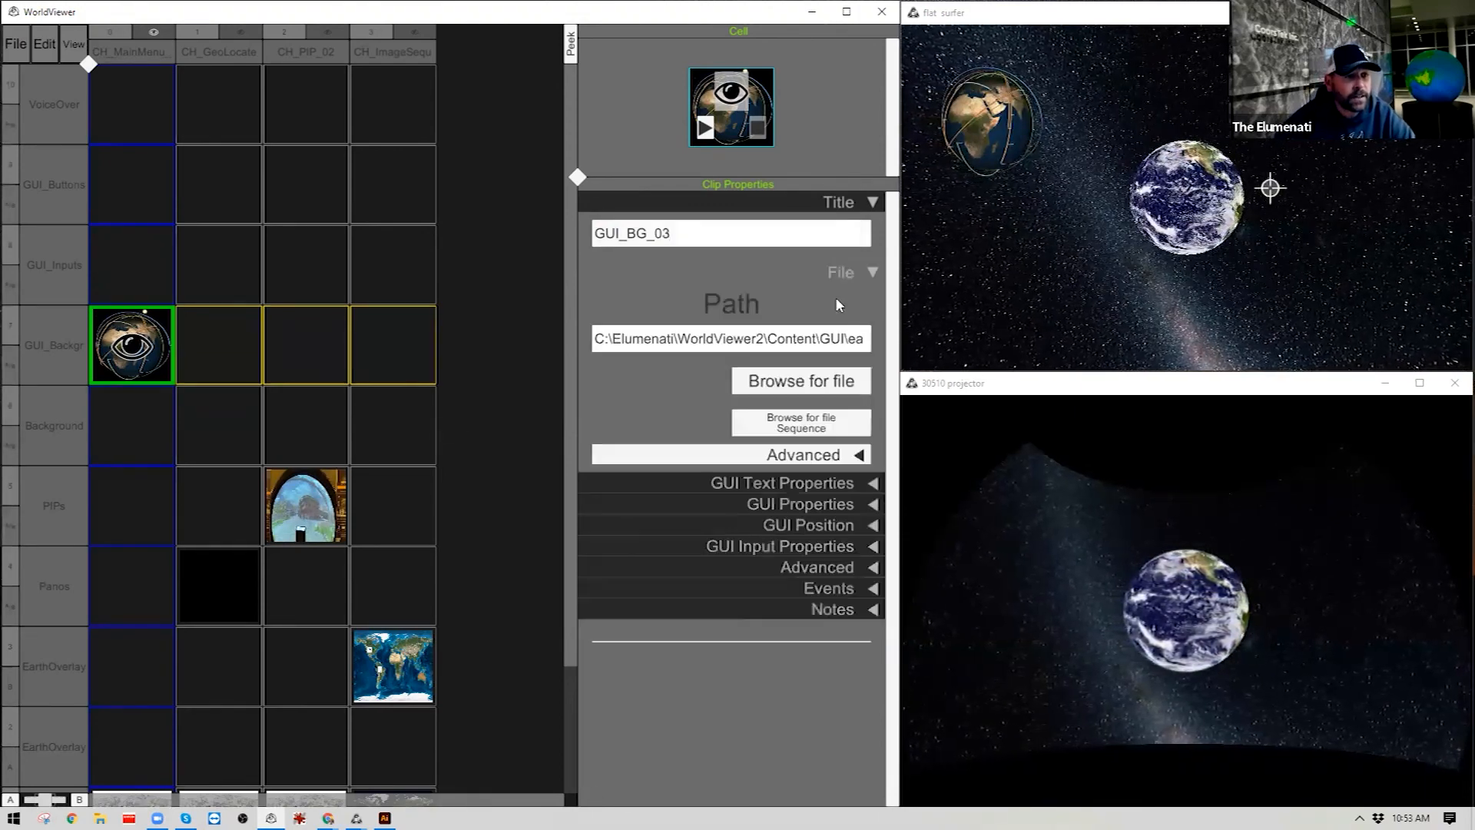
left_click(820, 382)
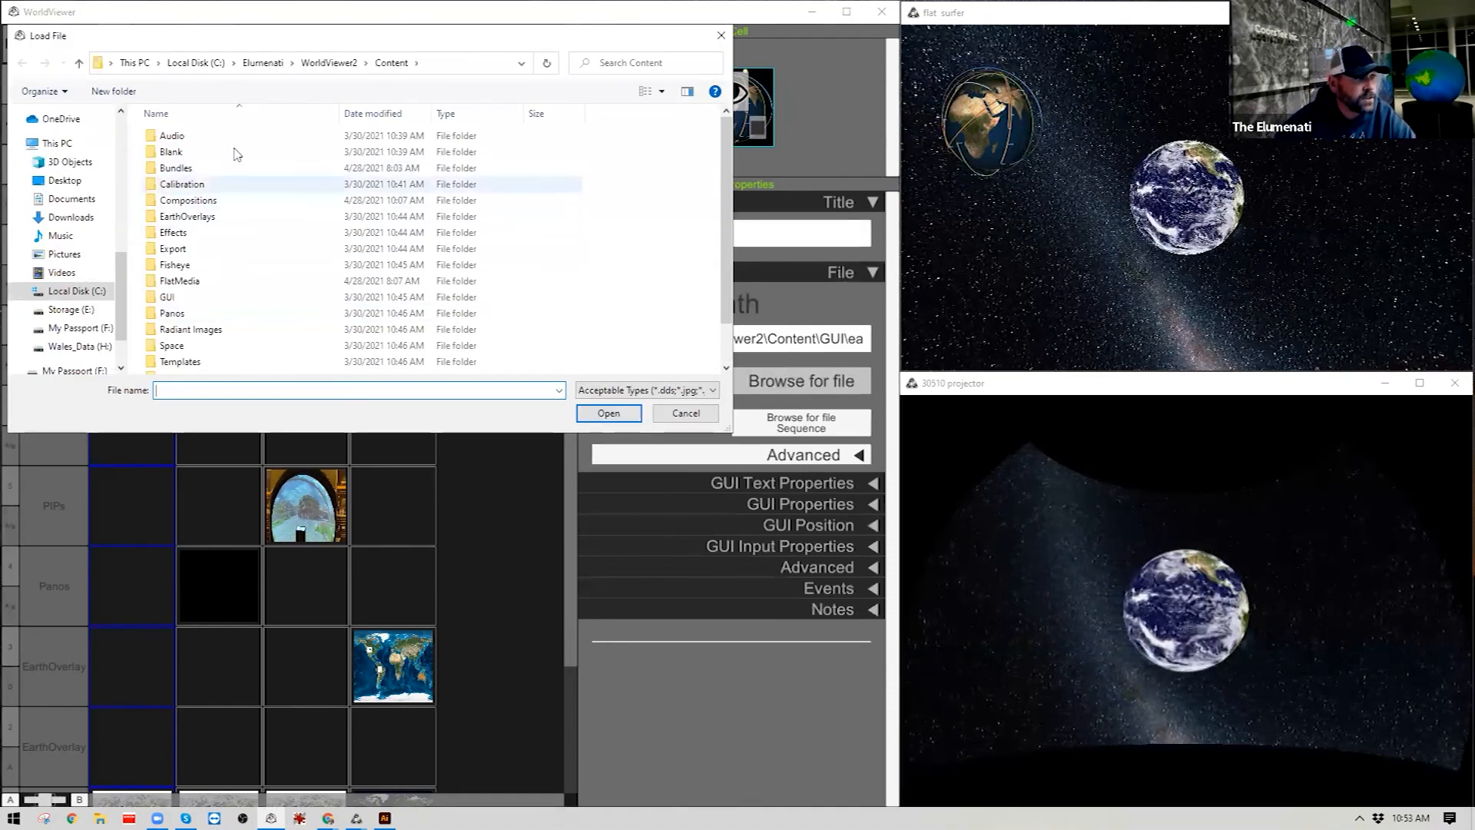
double_click(234, 299)
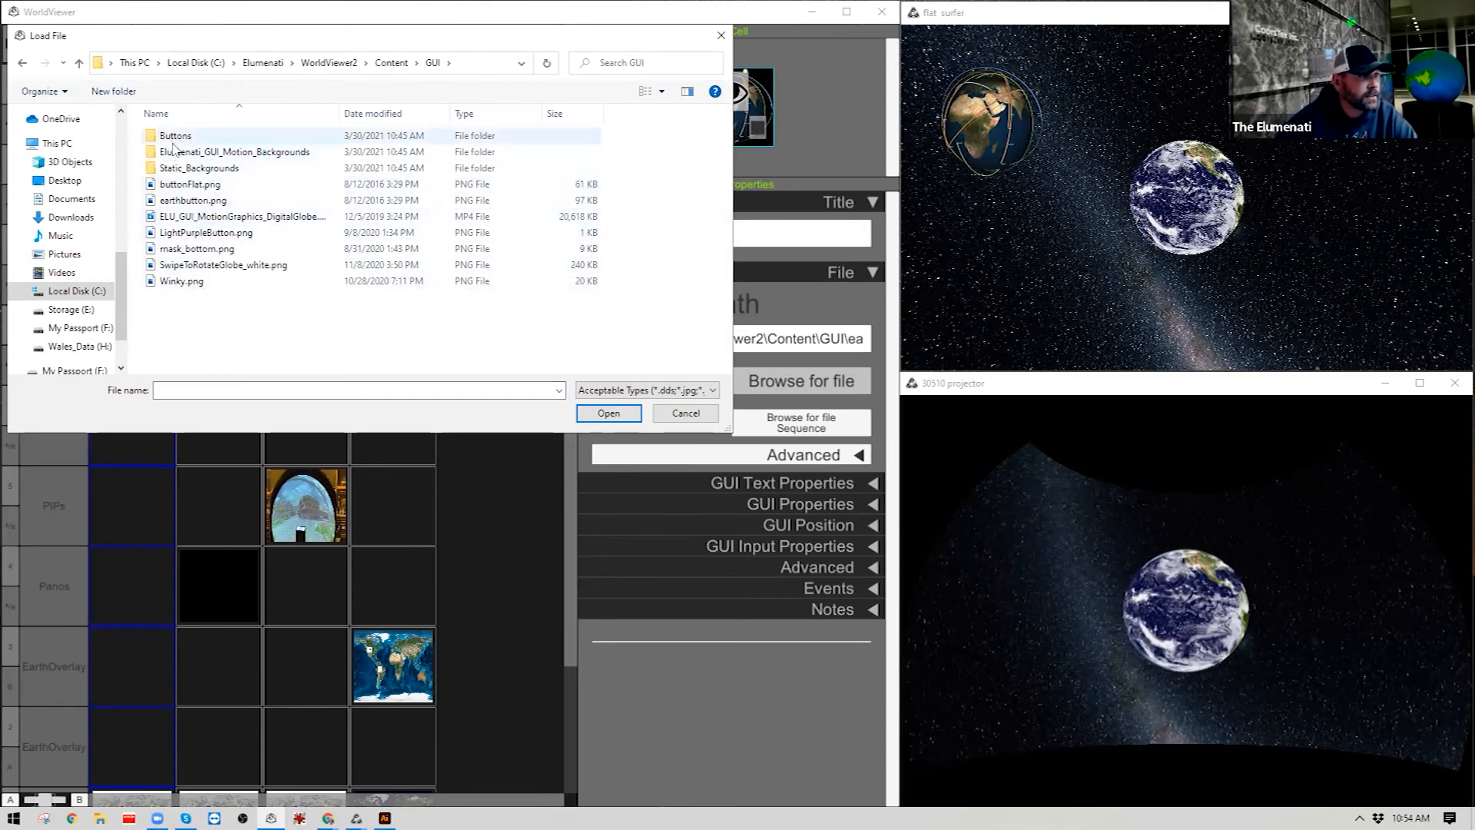
double_click(177, 168)
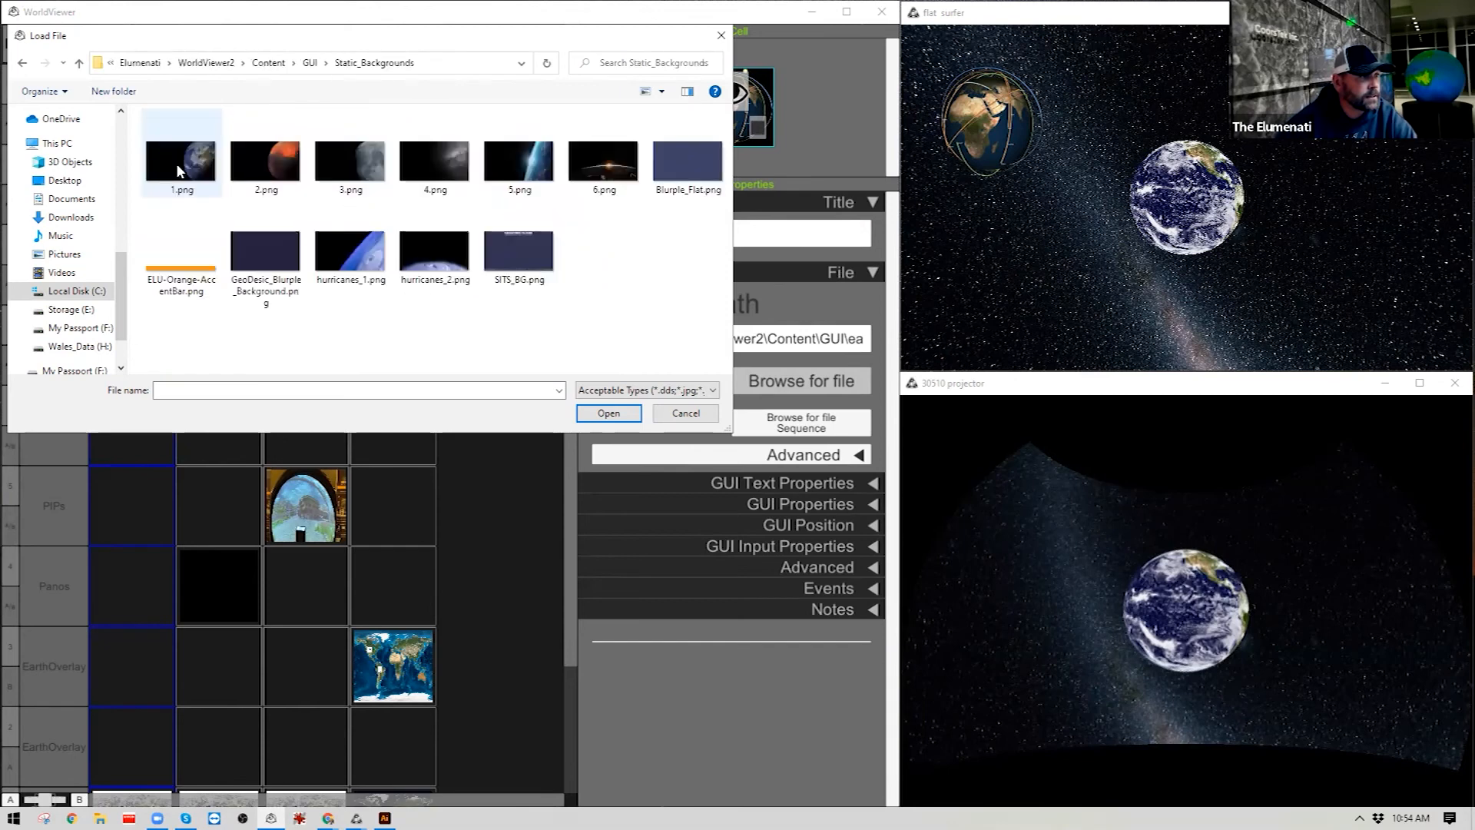
left_click(270, 249)
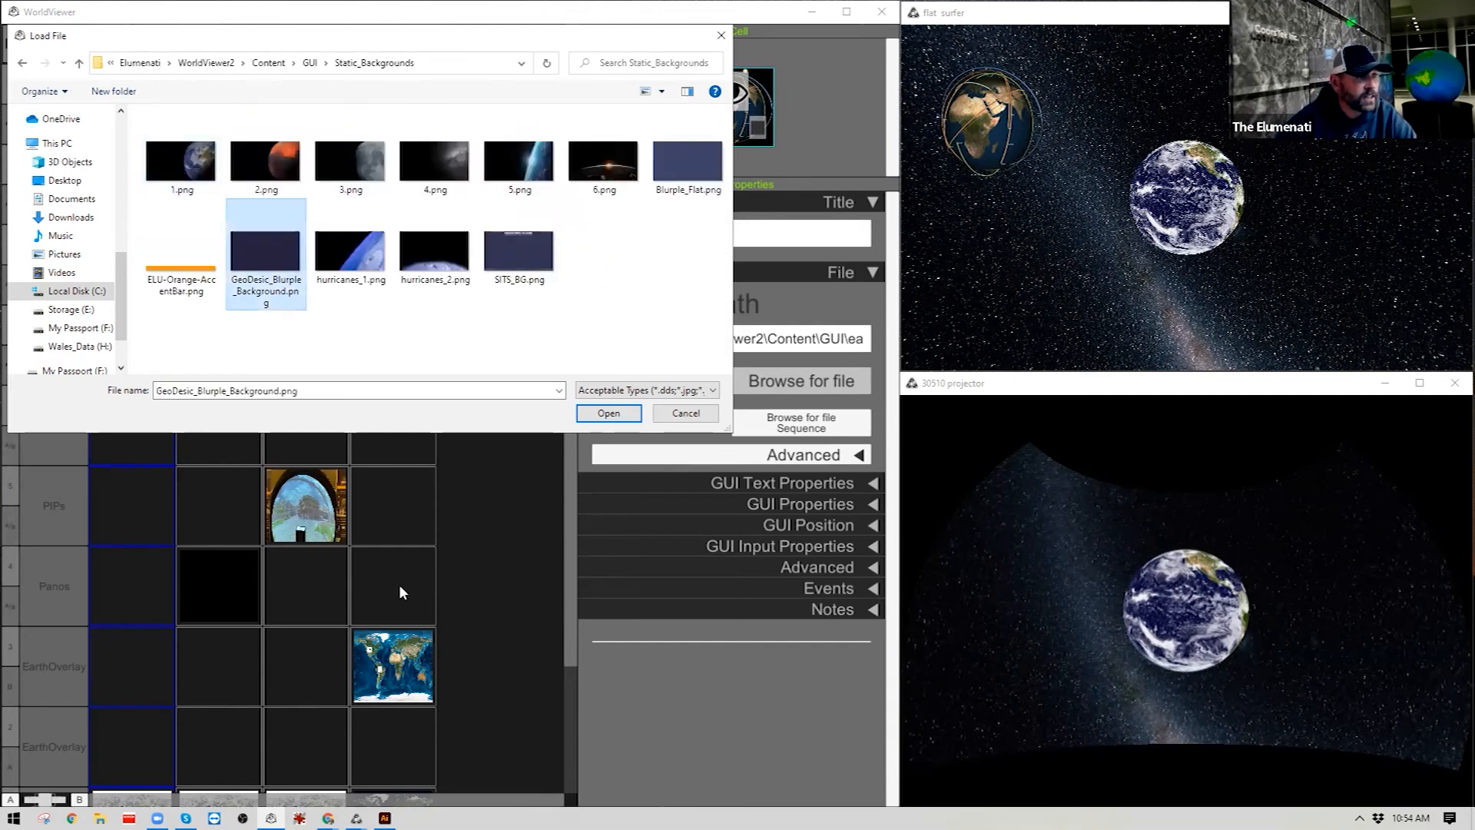
left_click(609, 414)
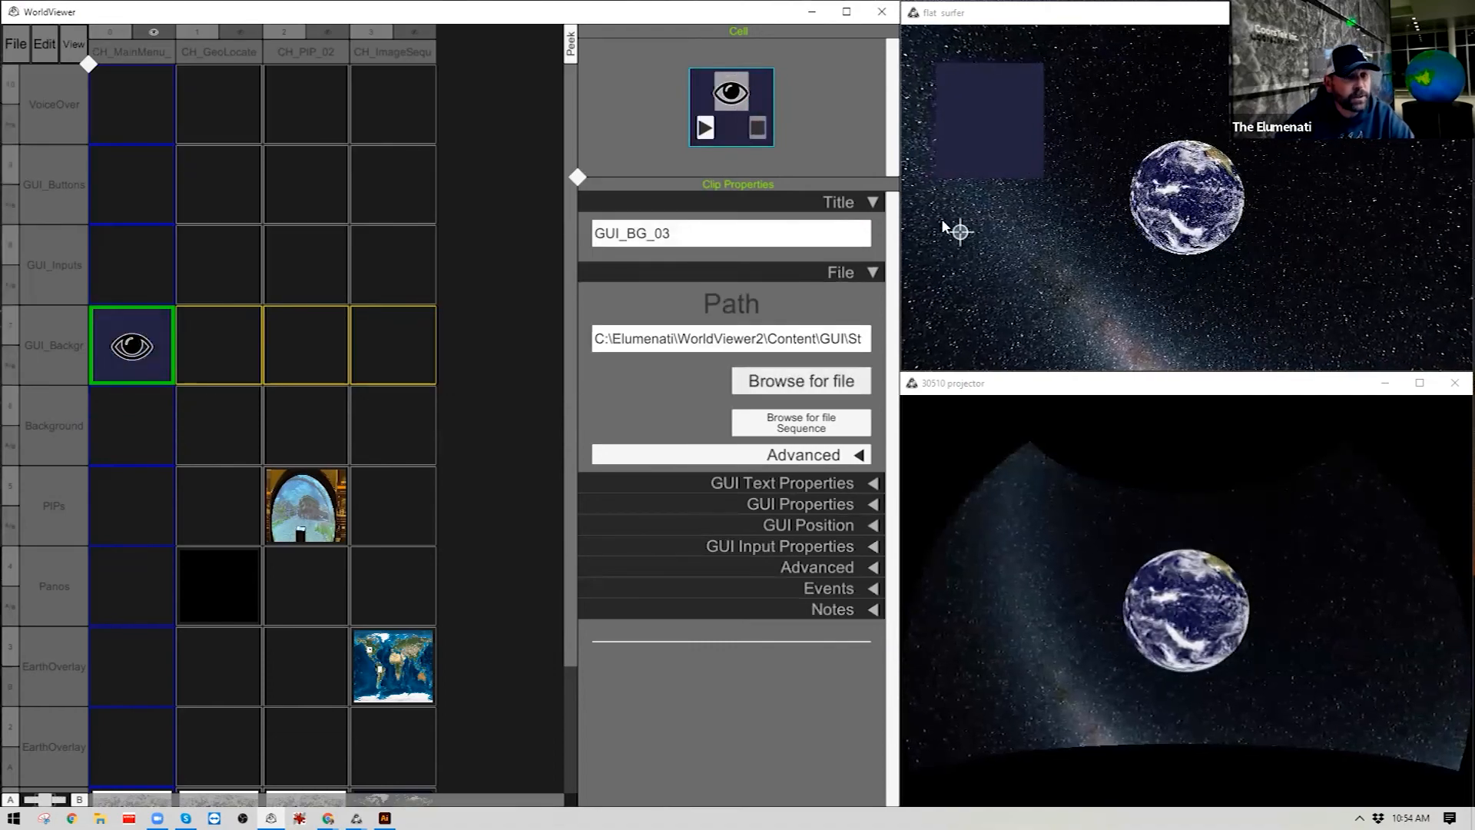
Move the background graphic toward the middle of its layout and widen it to a scale of about 0.55 by 0.33.
left_click(849, 274)
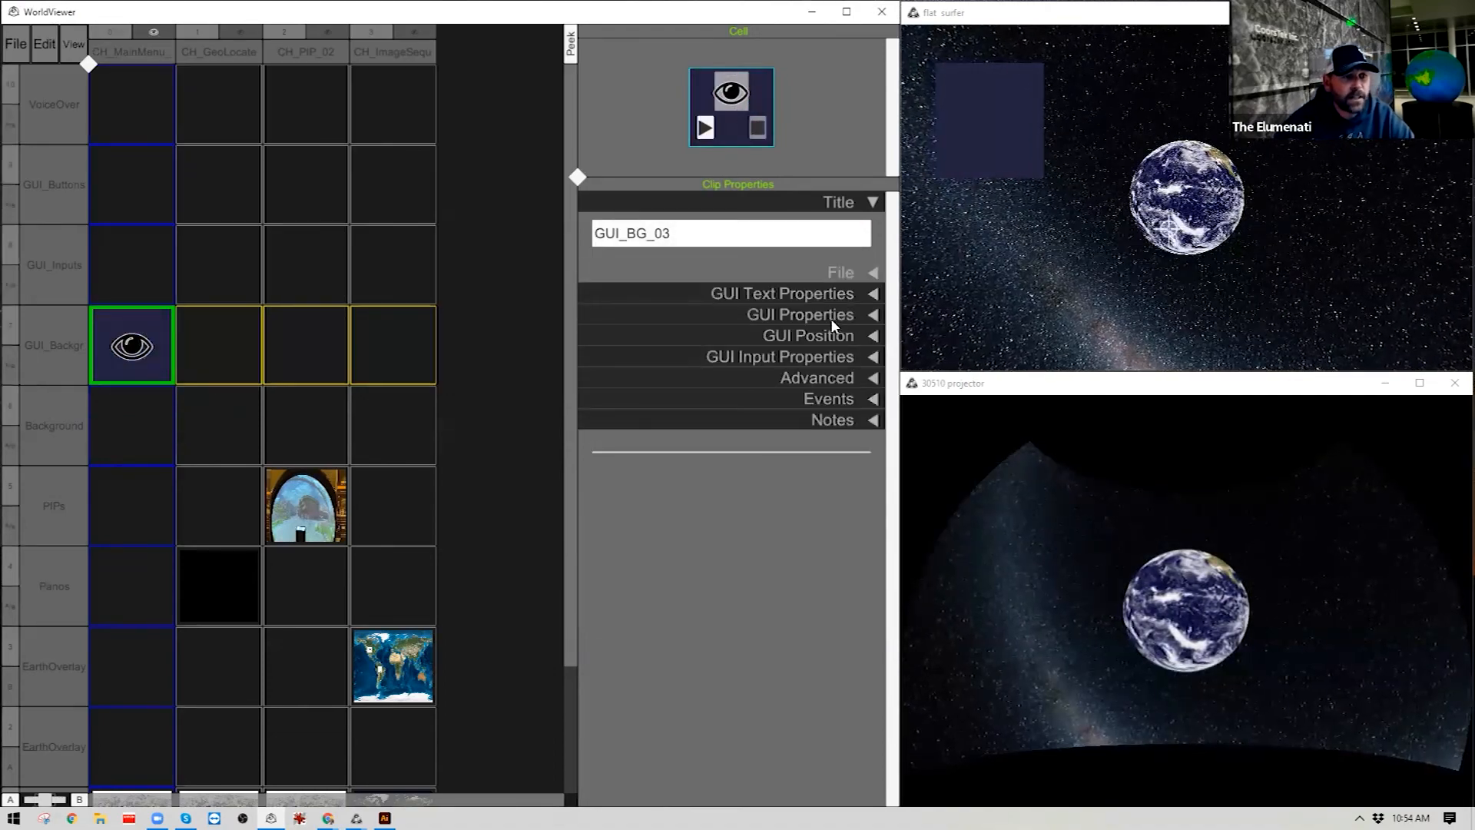
left_click(832, 335)
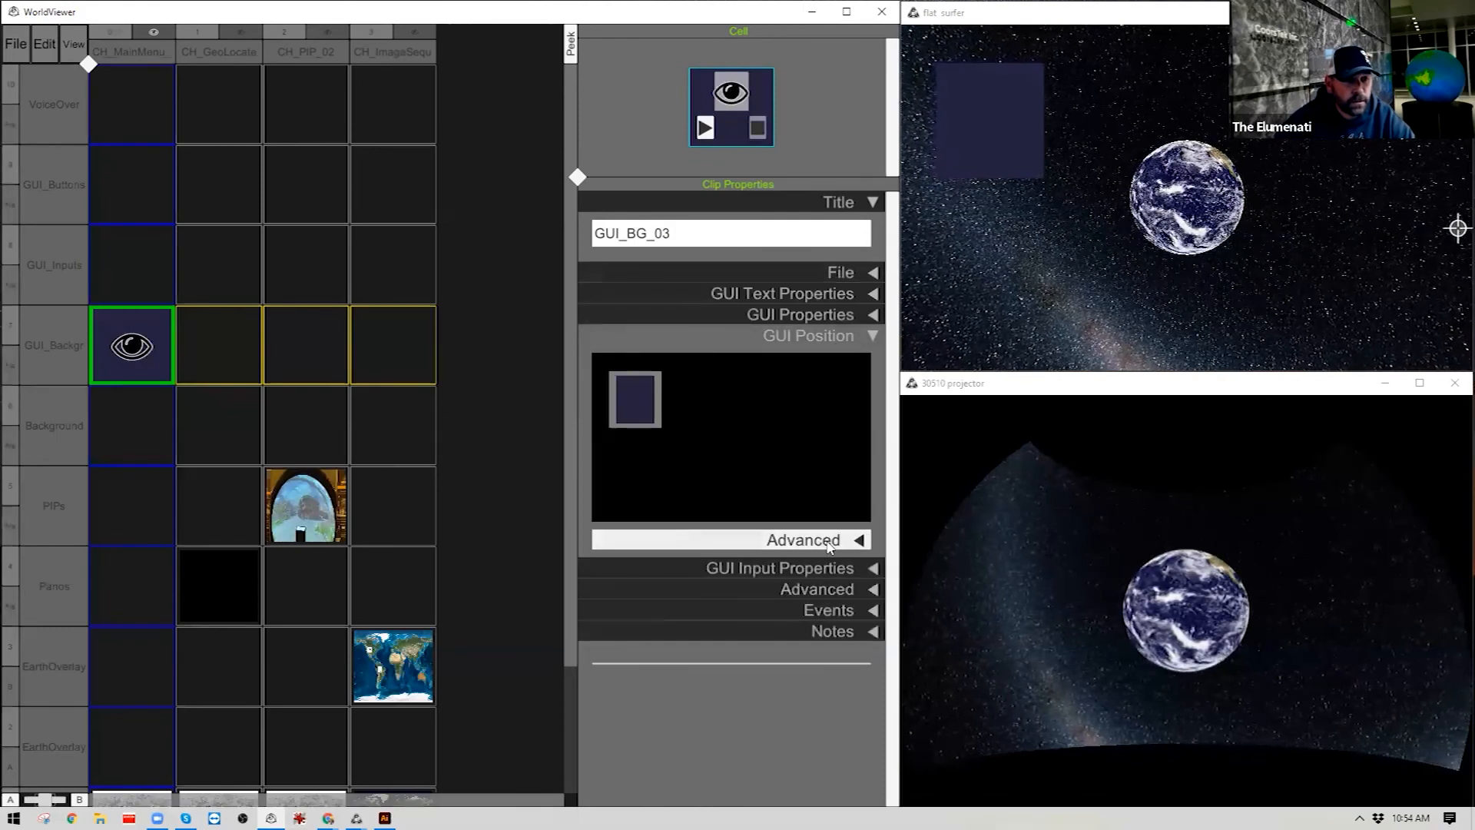
left_click_drag(640, 393, 791, 420)
left_click_drag(656, 368, 655, 368)
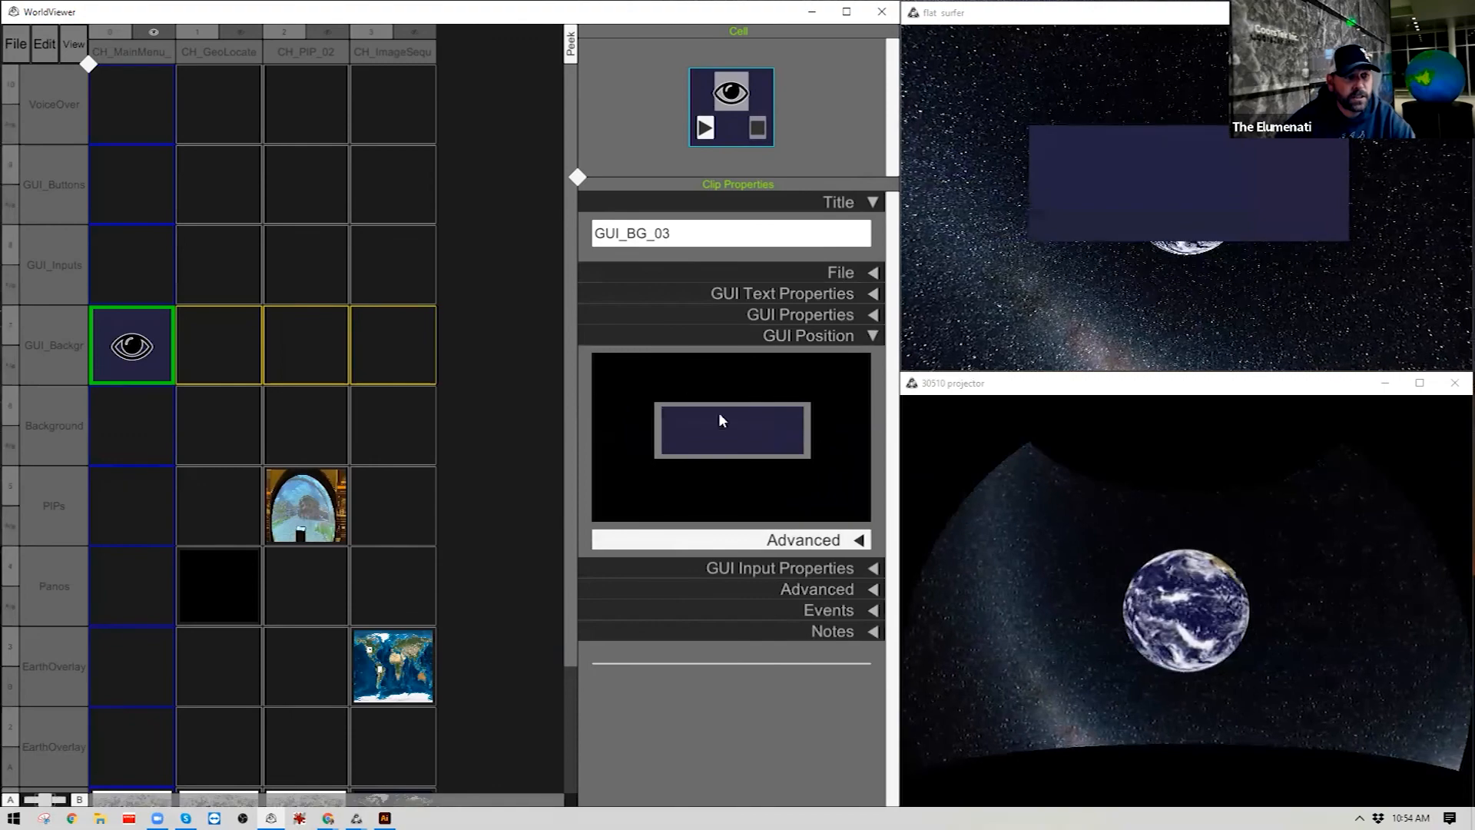
Set the positioning grid to 20 width divisions and 10 height divisions.
left_click(853, 539)
left_click(845, 563)
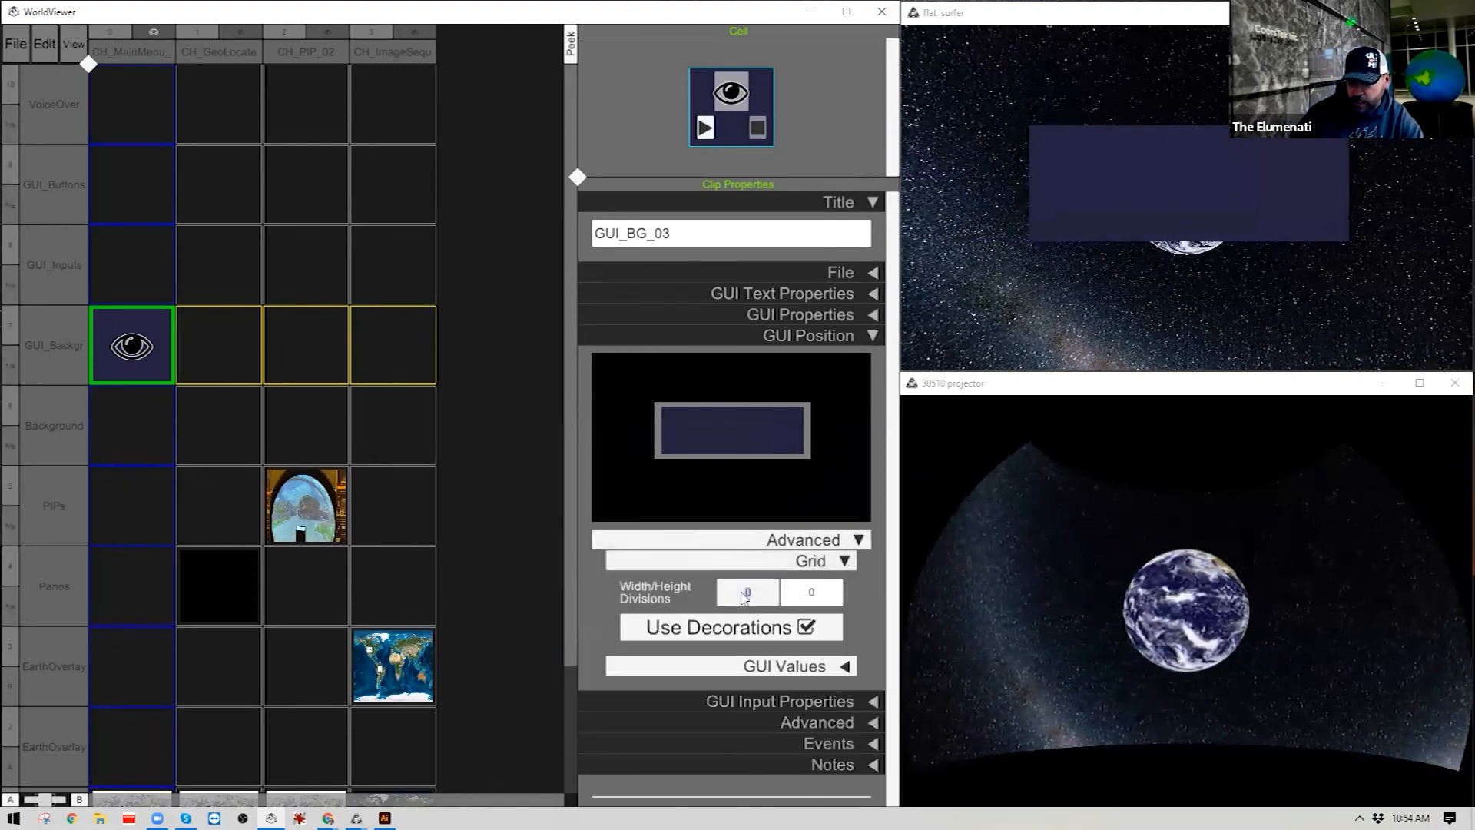
type("20")
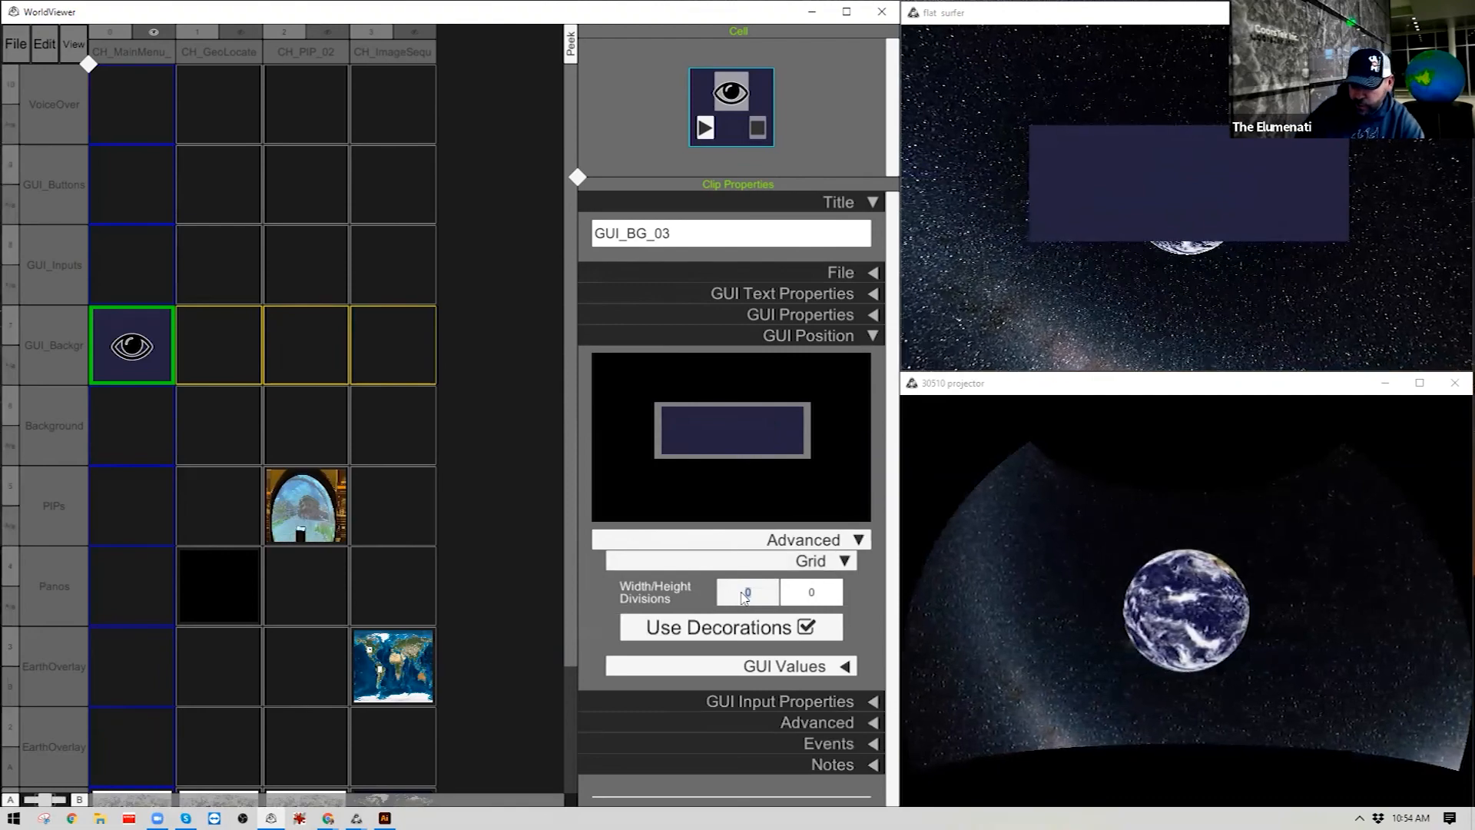
left_click(819, 593)
type("10")
left_click(606, 588)
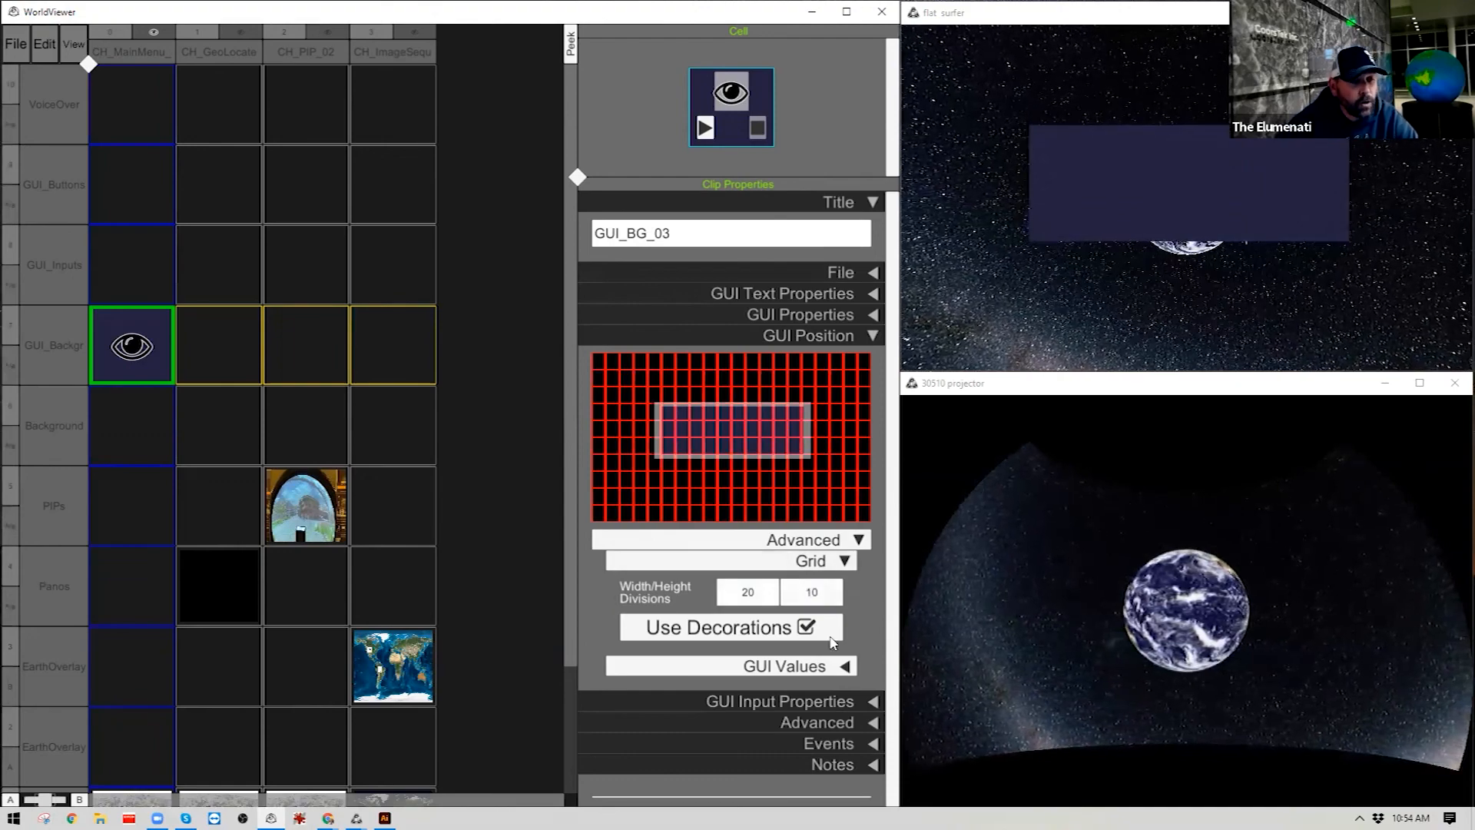
Make the background graphic fill the whole screen with a scale of 1, 1 and an offset of 0, 0.
left_click(843, 666)
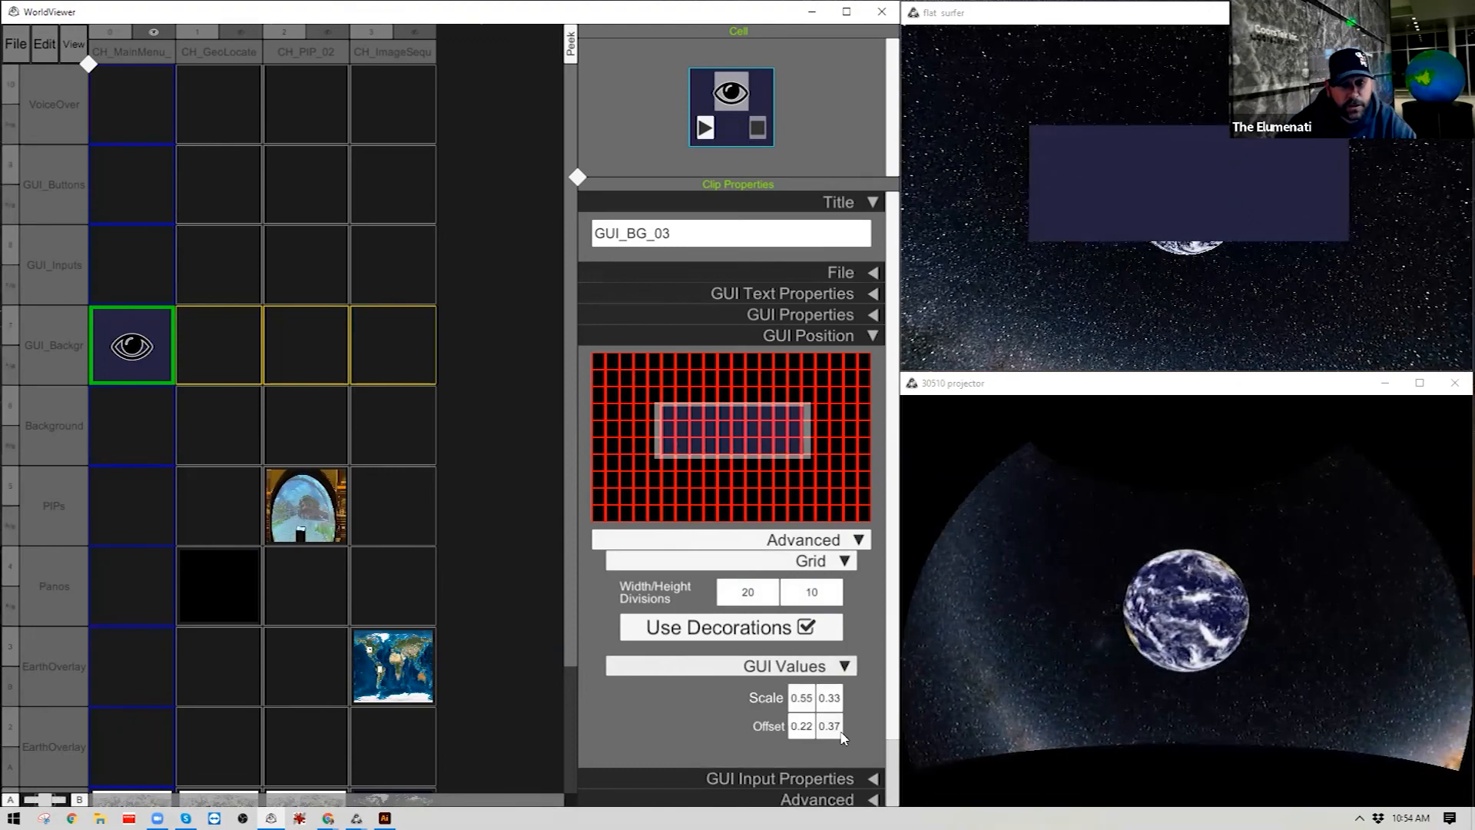
left_click(800, 699)
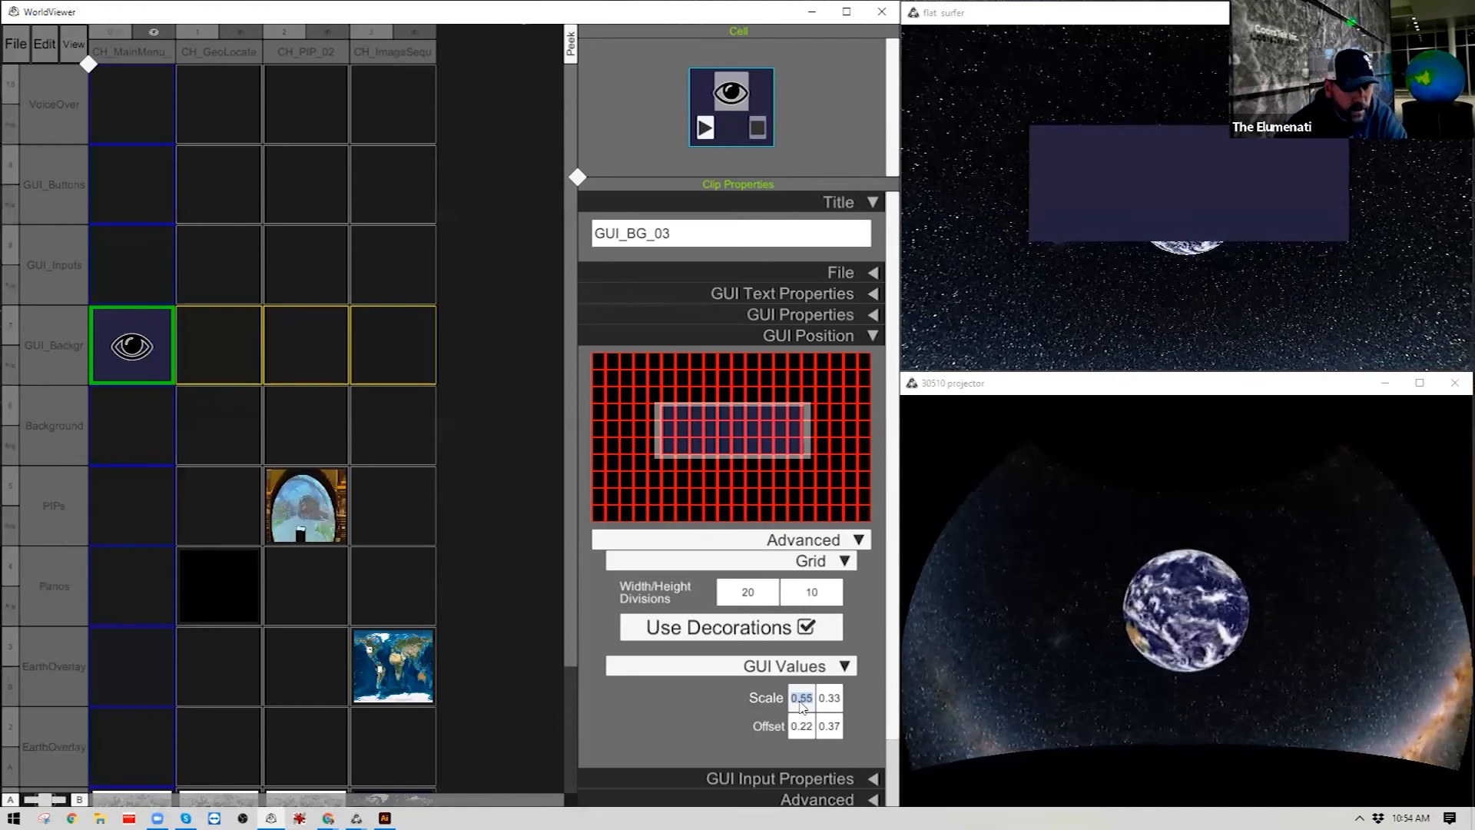
type("1")
left_click(831, 698)
type("1")
left_click(801, 726)
type("0")
left_click(830, 725)
type("0")
key("Return")
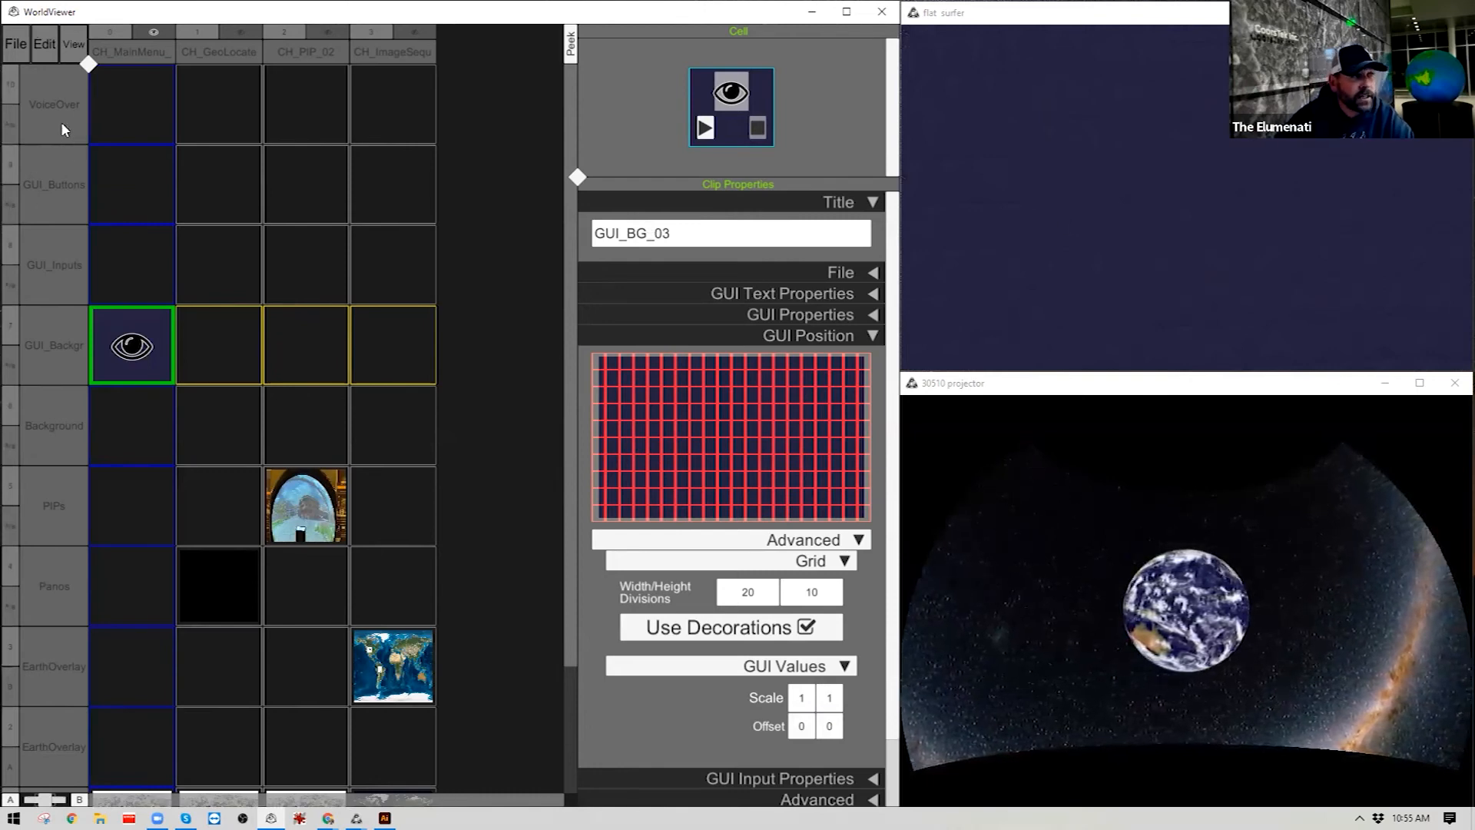
Load a new TouchScreen Text GUI clip into the GUI_ButtonsAndText track's cell in the CH_MainMenu column.
left_click(67, 175)
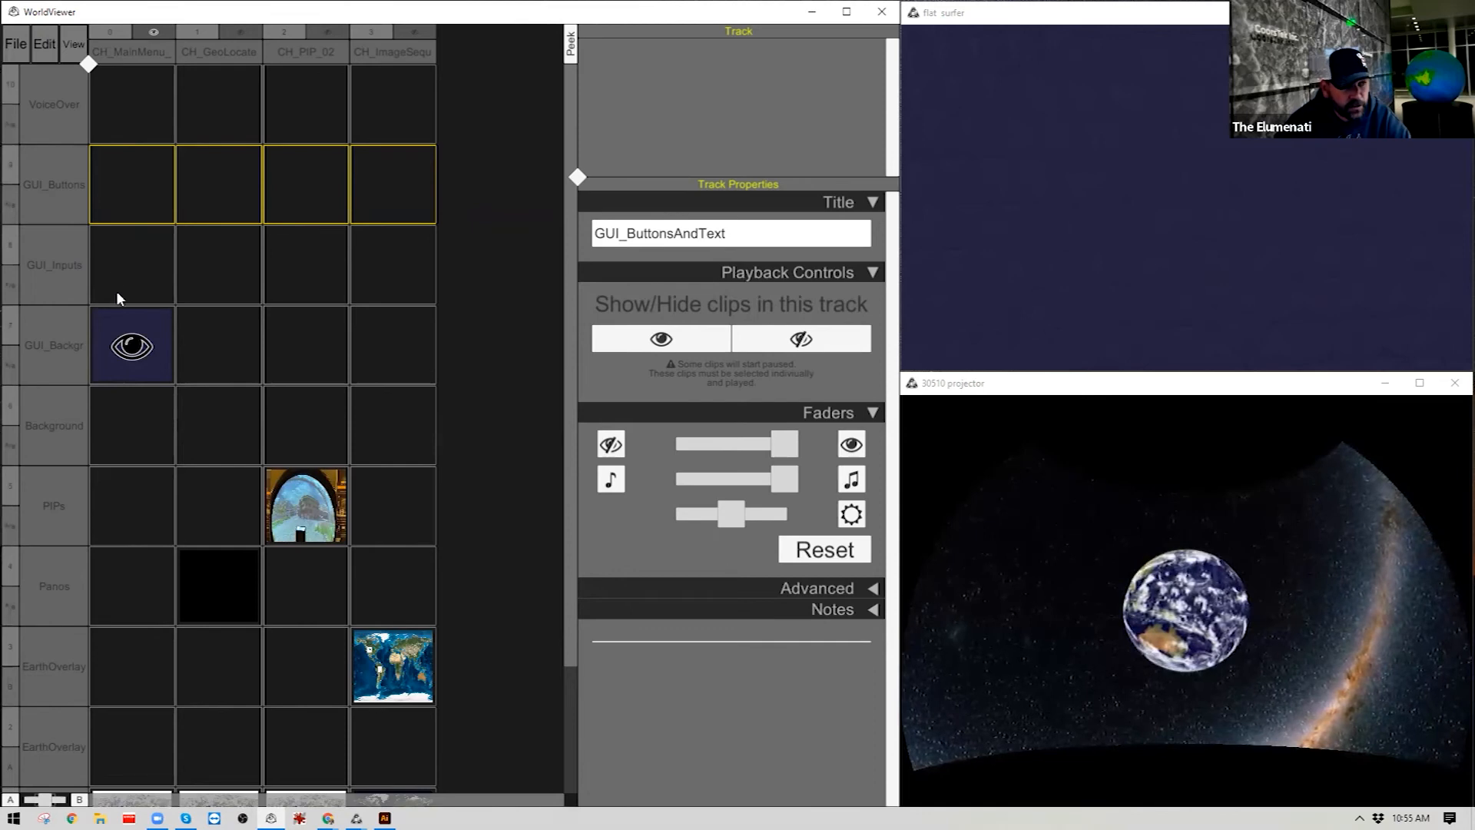
right_click(113, 172)
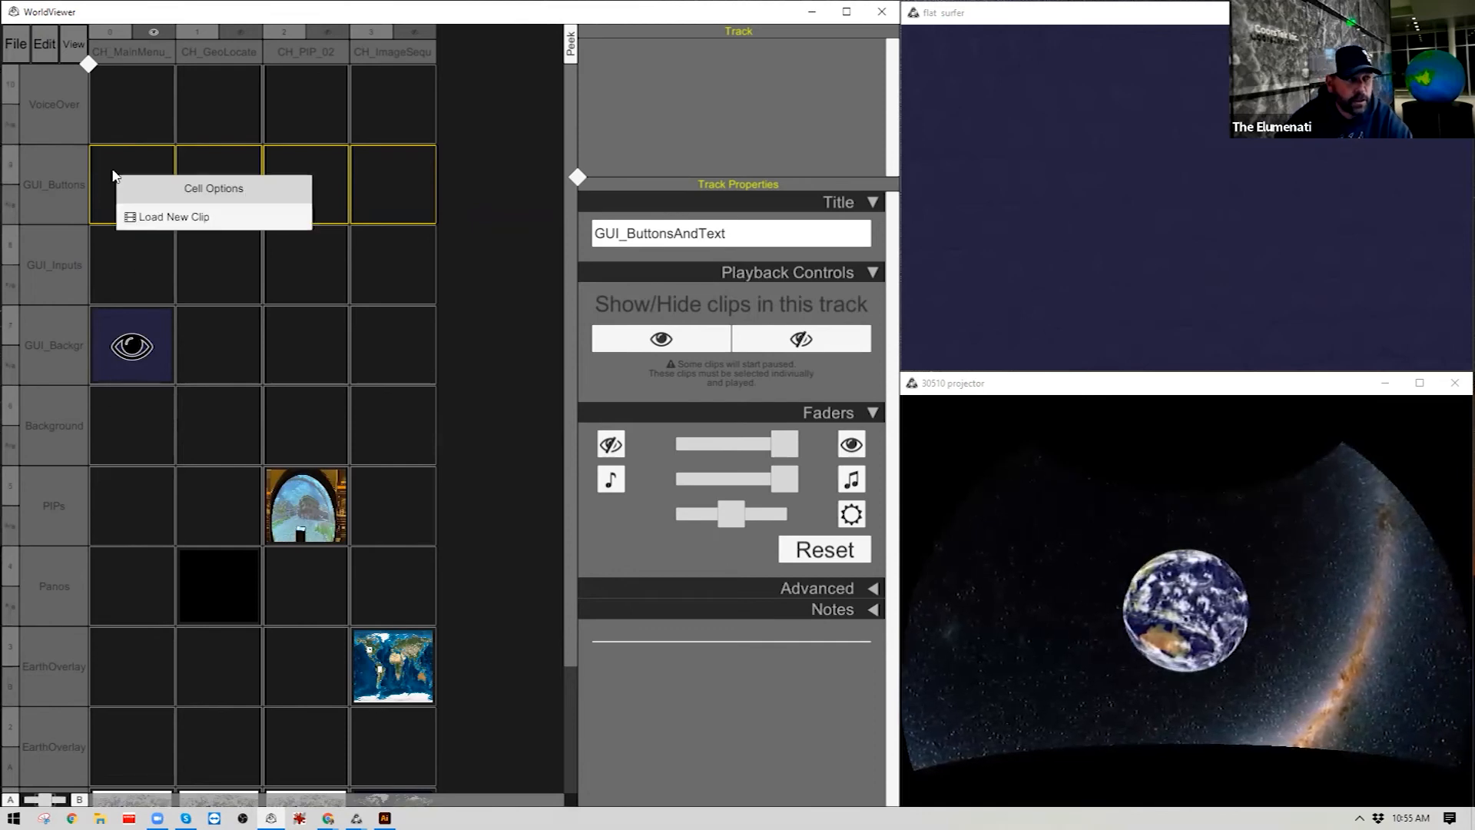
left_click(155, 213)
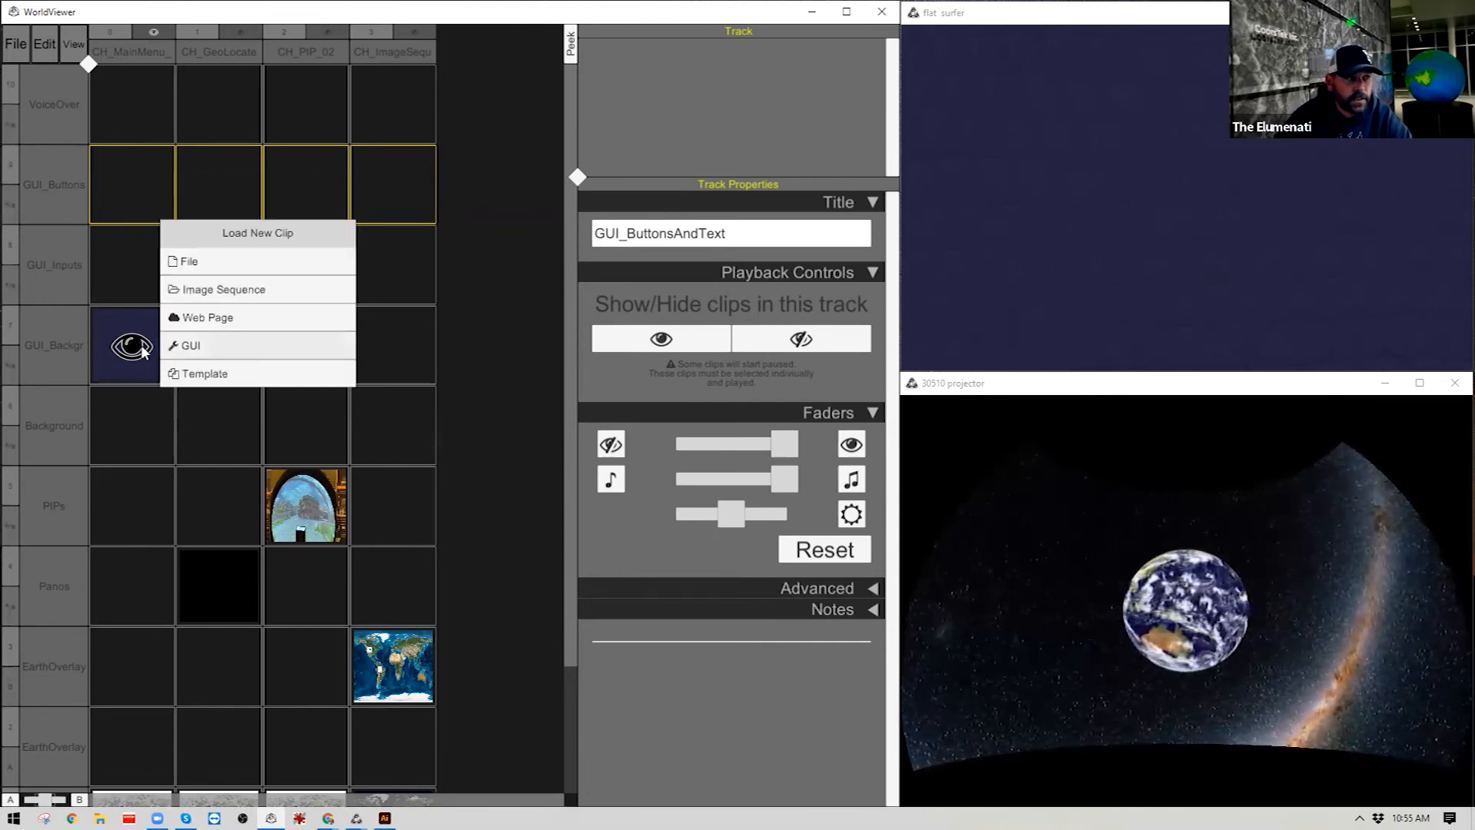
left_click(241, 348)
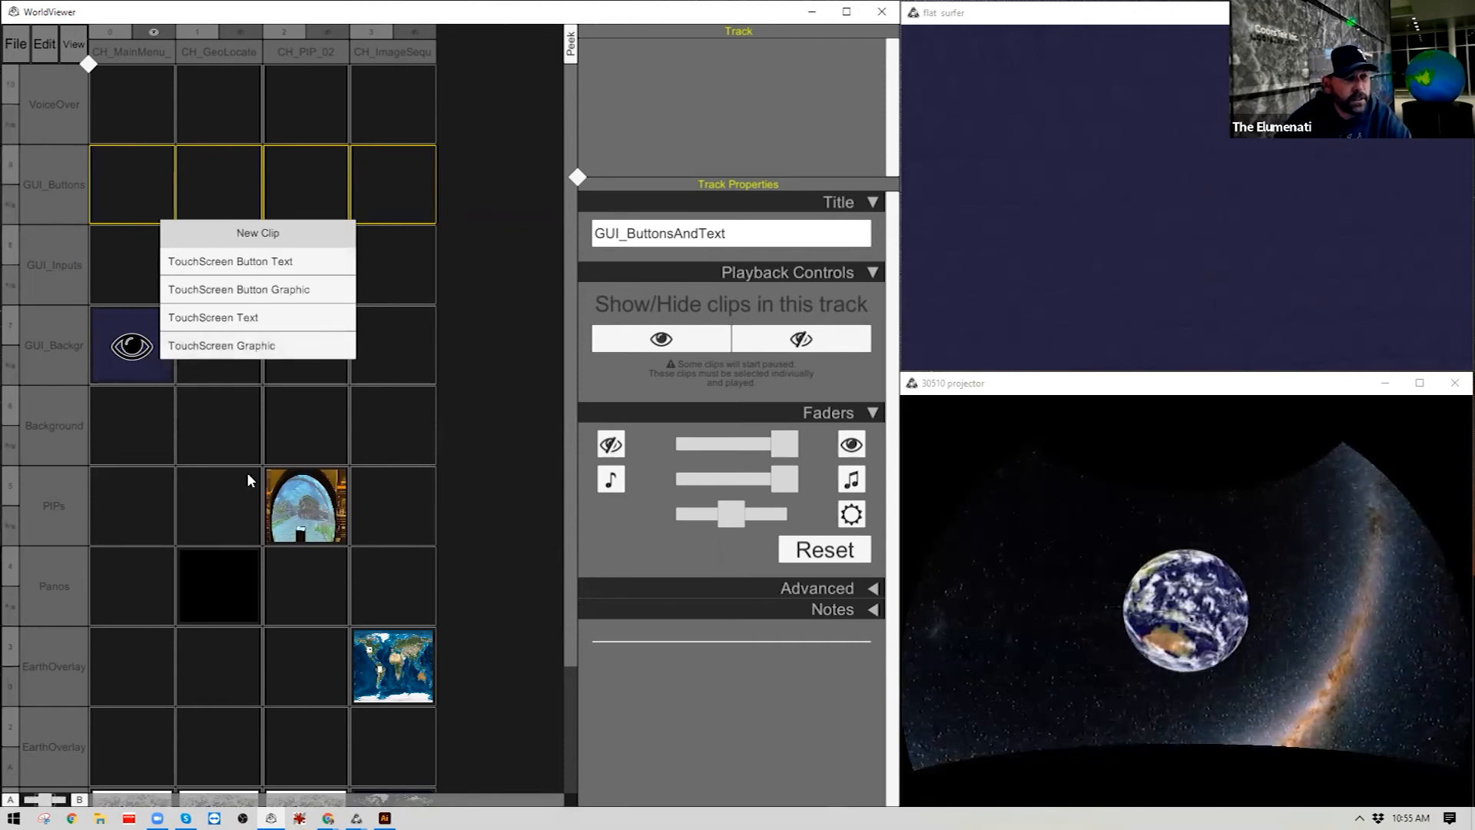
left_click(231, 318)
left_click(146, 211)
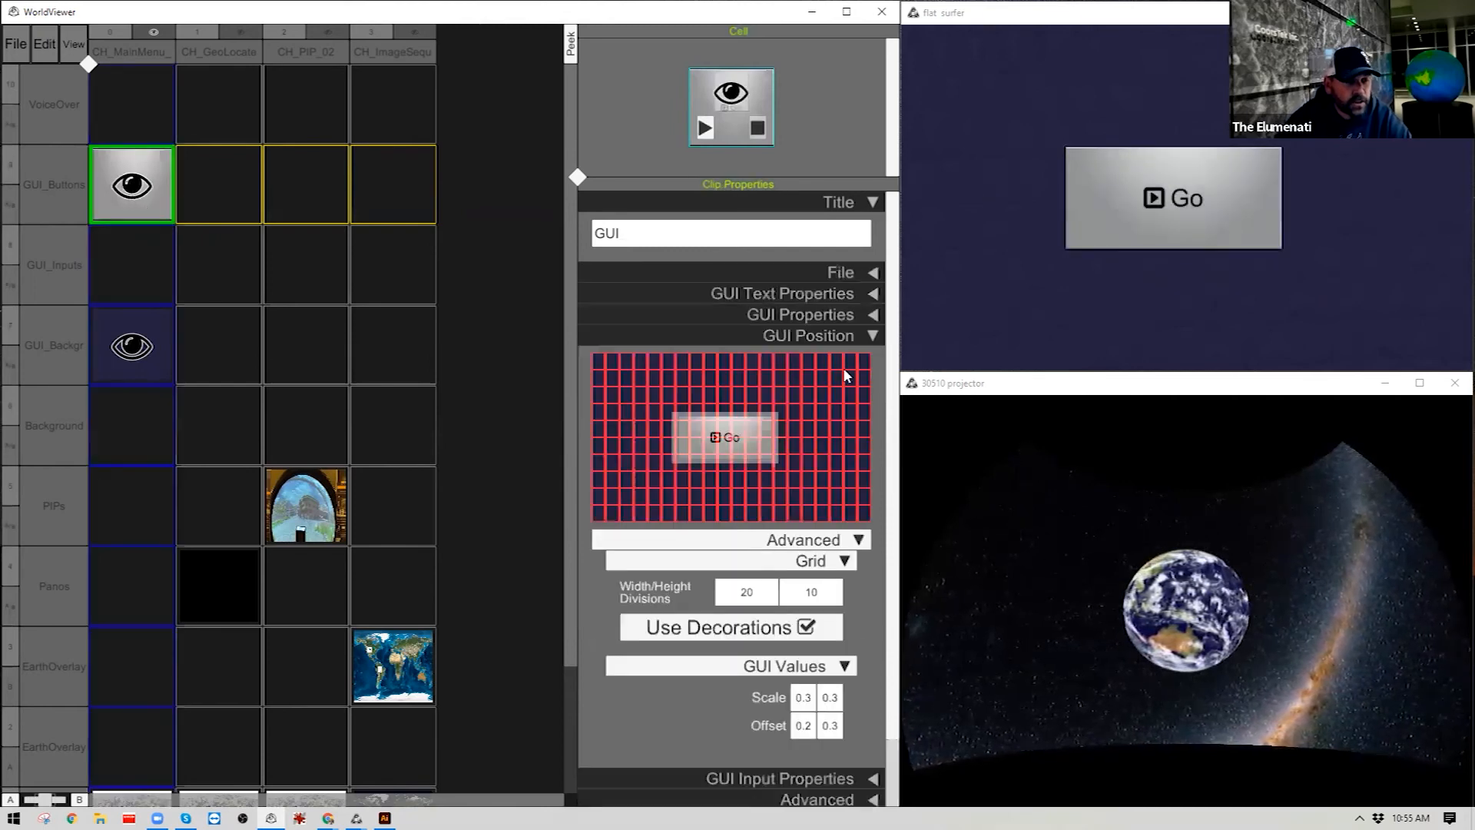
Title the new text clip GUI_TXT_Header.
left_click(870, 337)
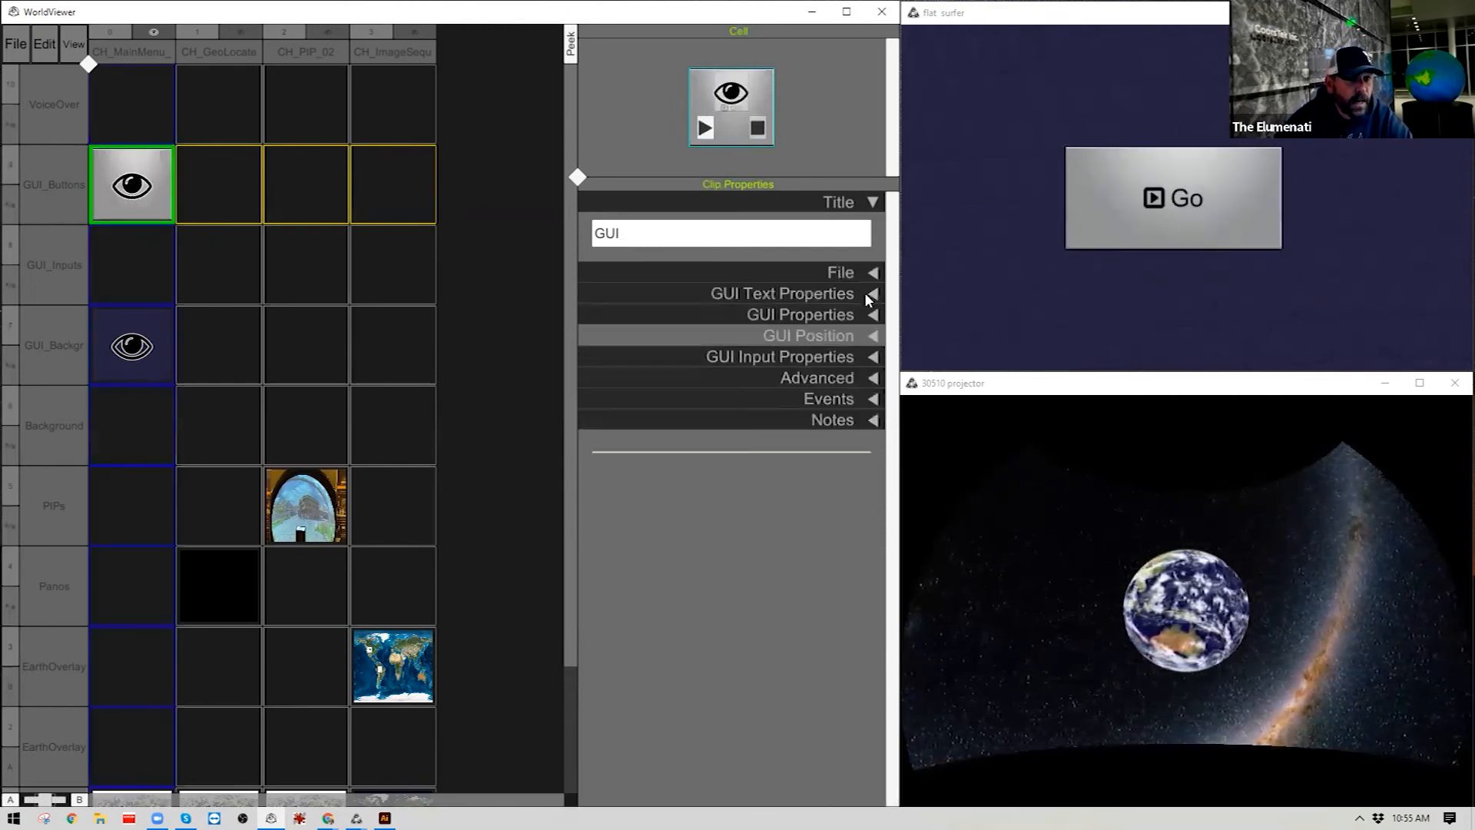
left_click(655, 240)
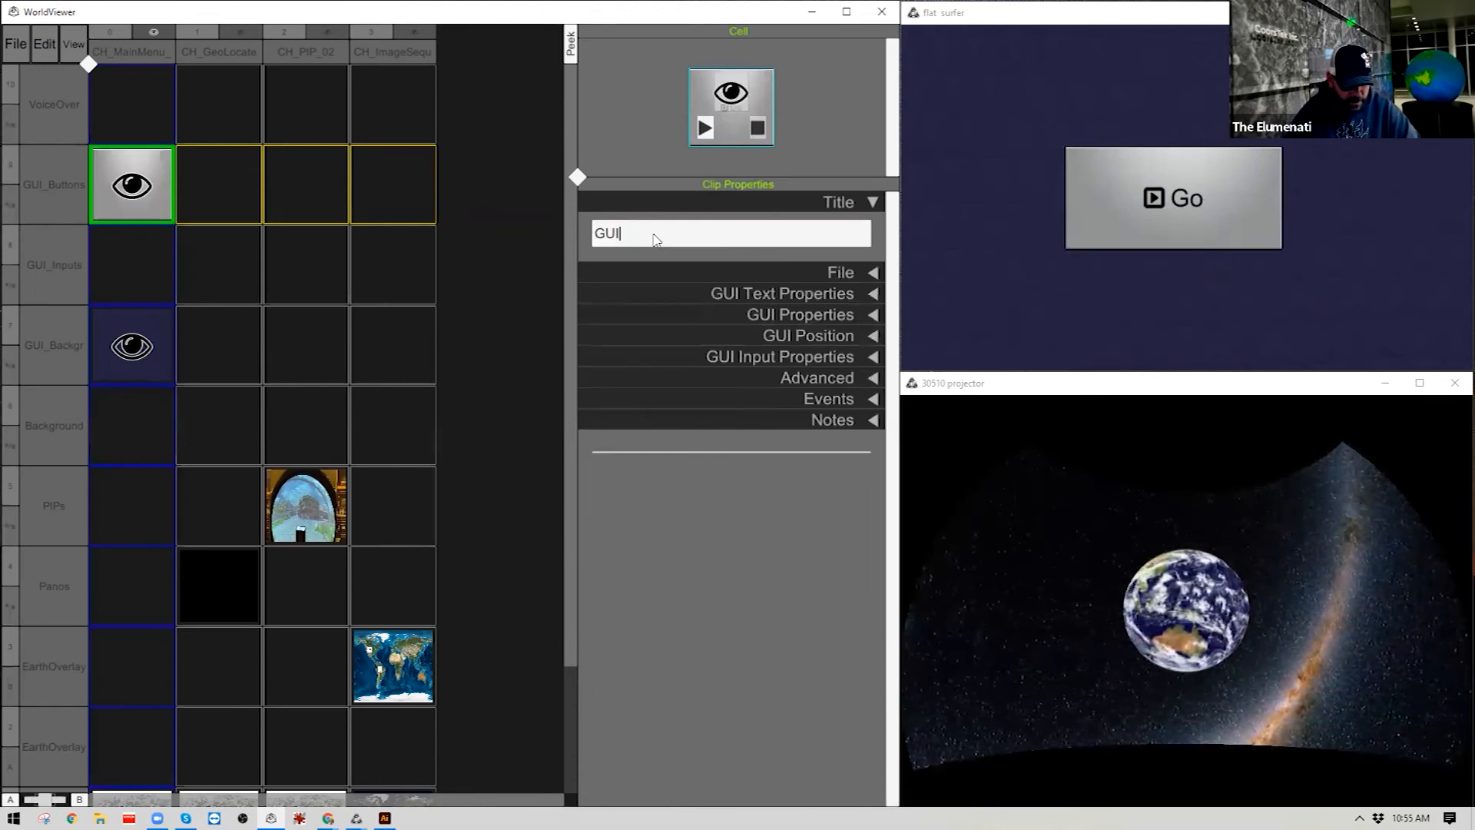
type("_TXT")
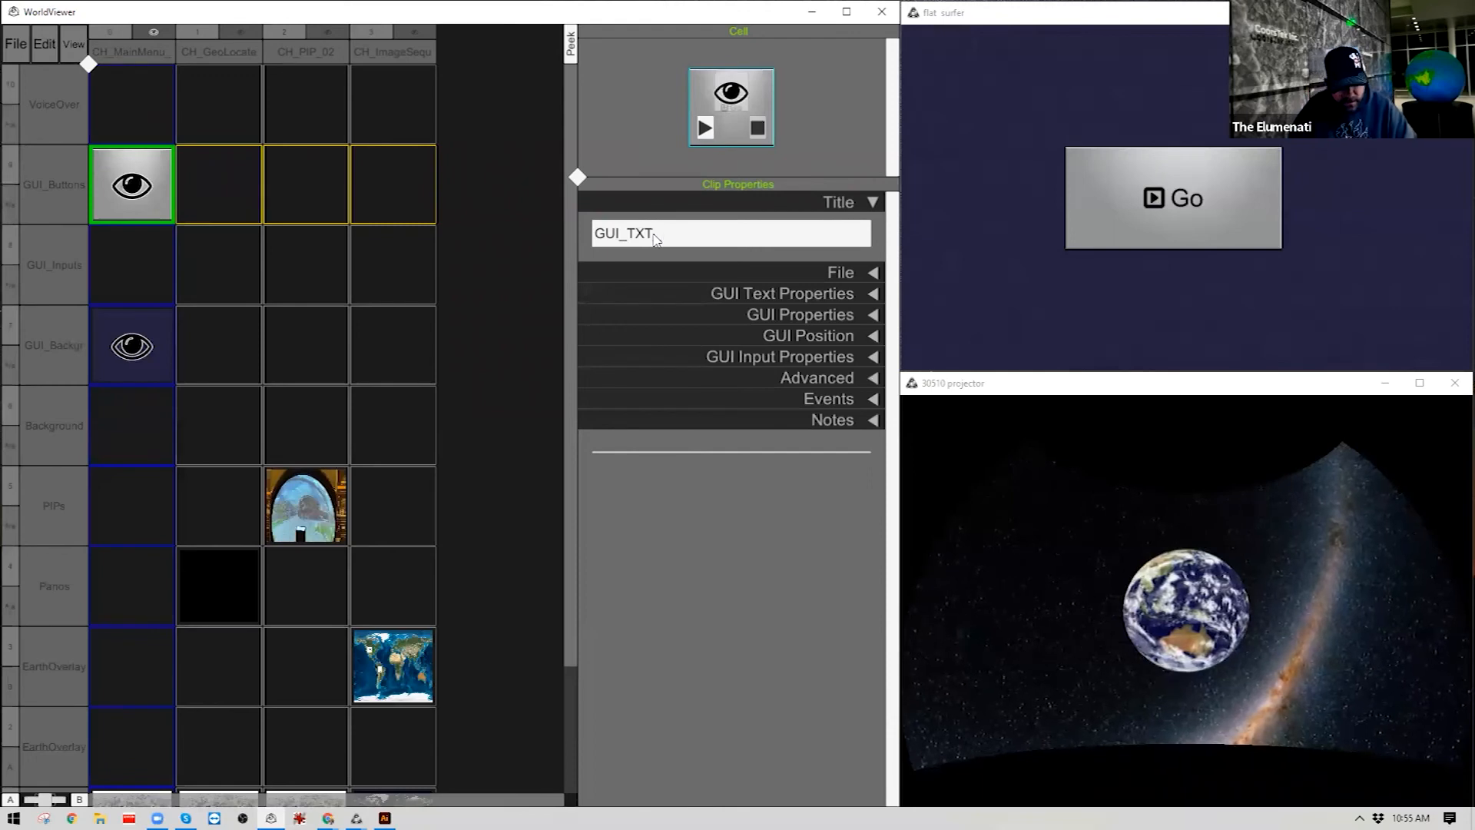
type("_Header")
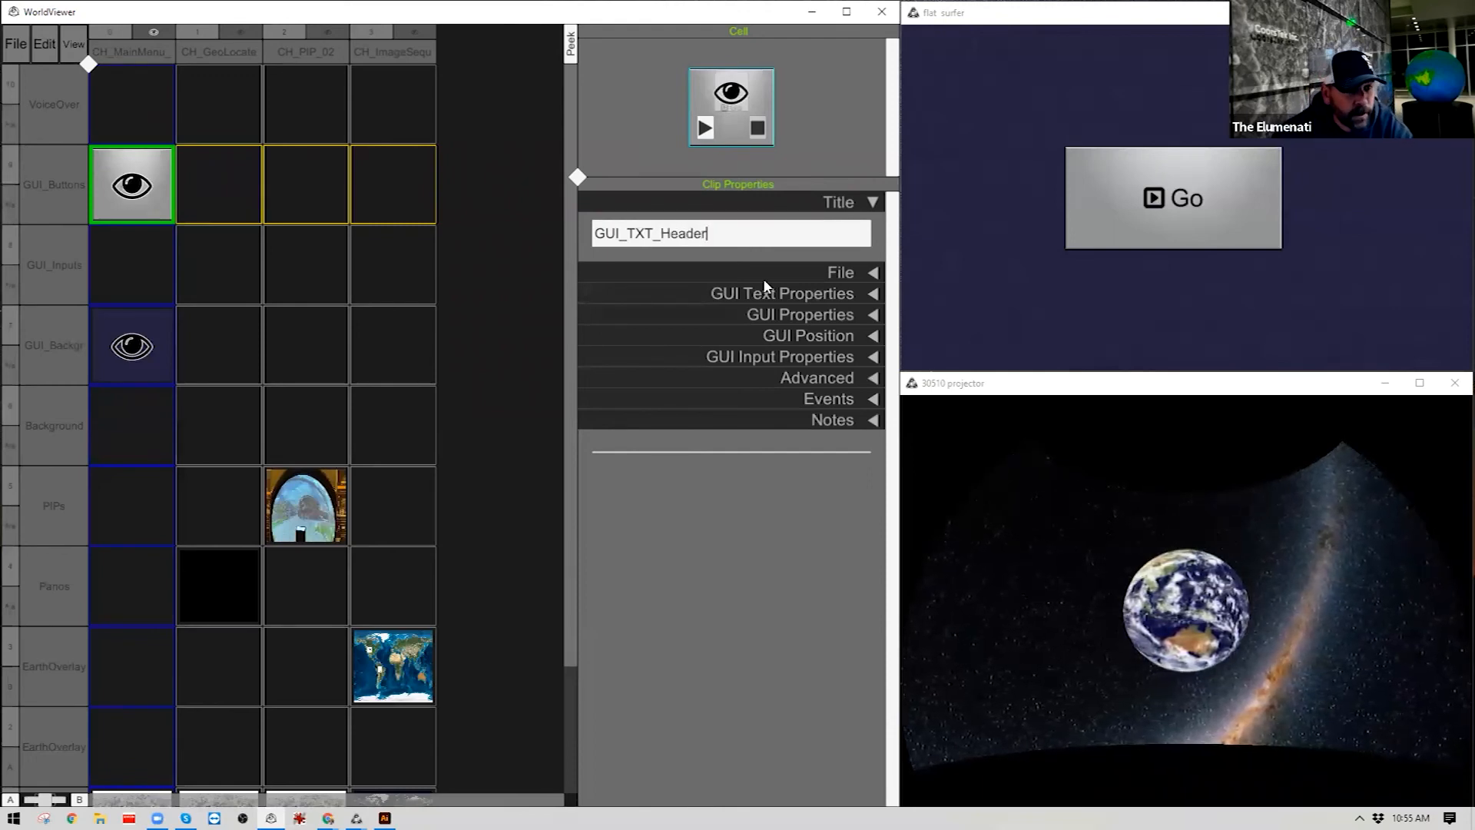
Replace the header clip's default text with WORLDVIEWER TRAINING SERIES.
left_click(790, 291)
left_click(790, 291)
left_click(790, 291)
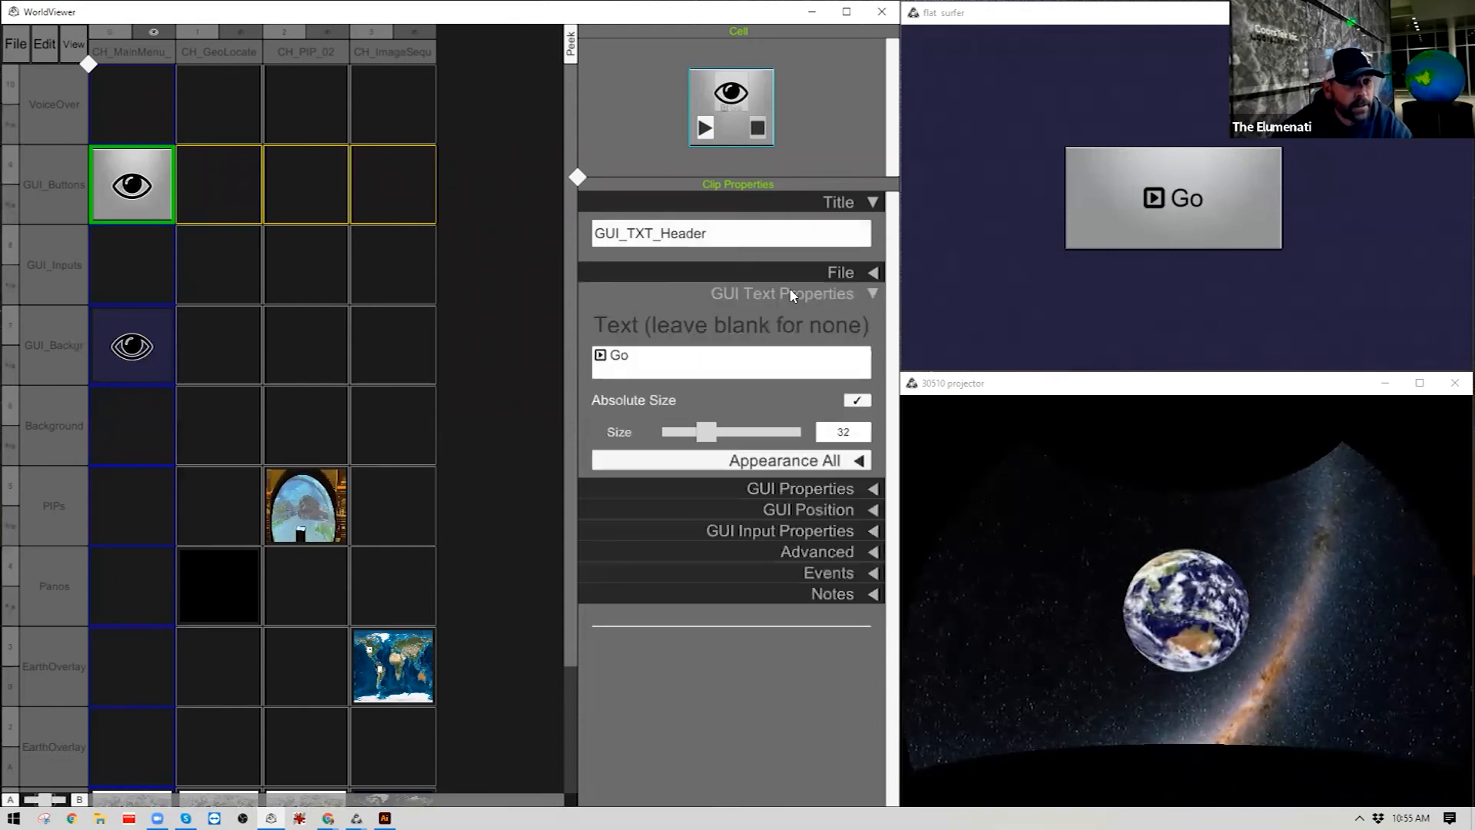
left_click(708, 363)
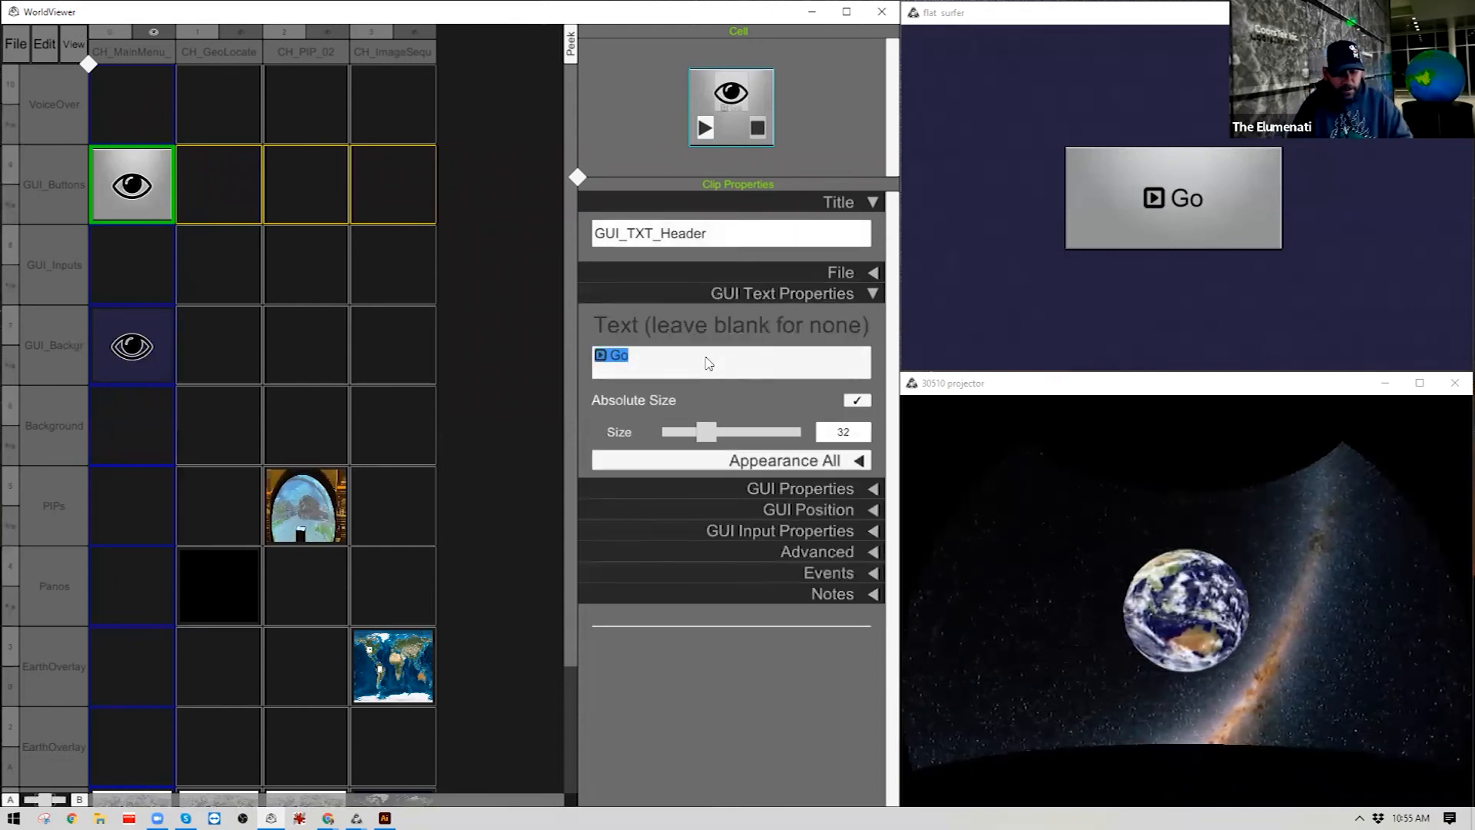
type("W")
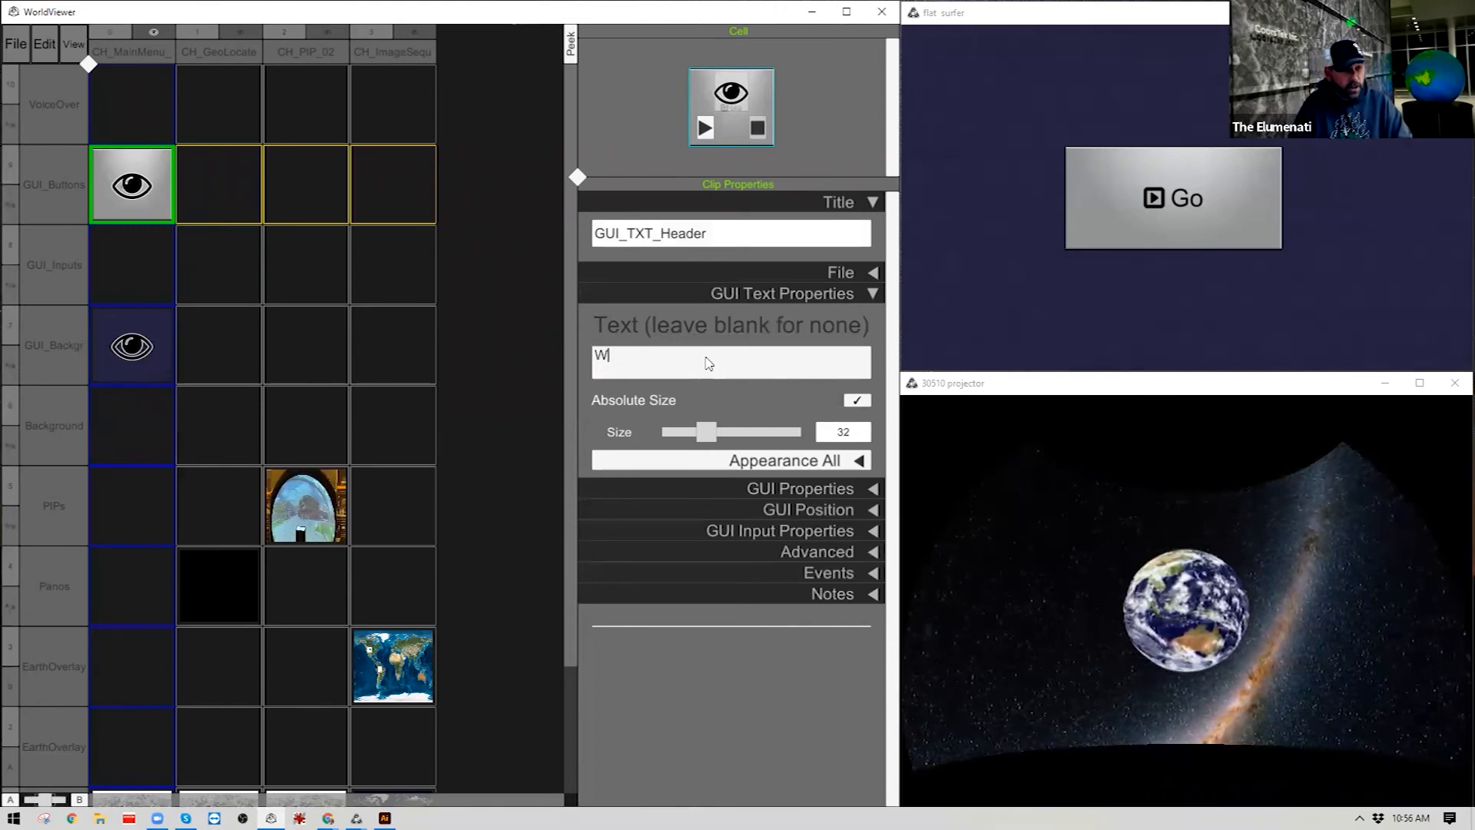
type("ORLDVI")
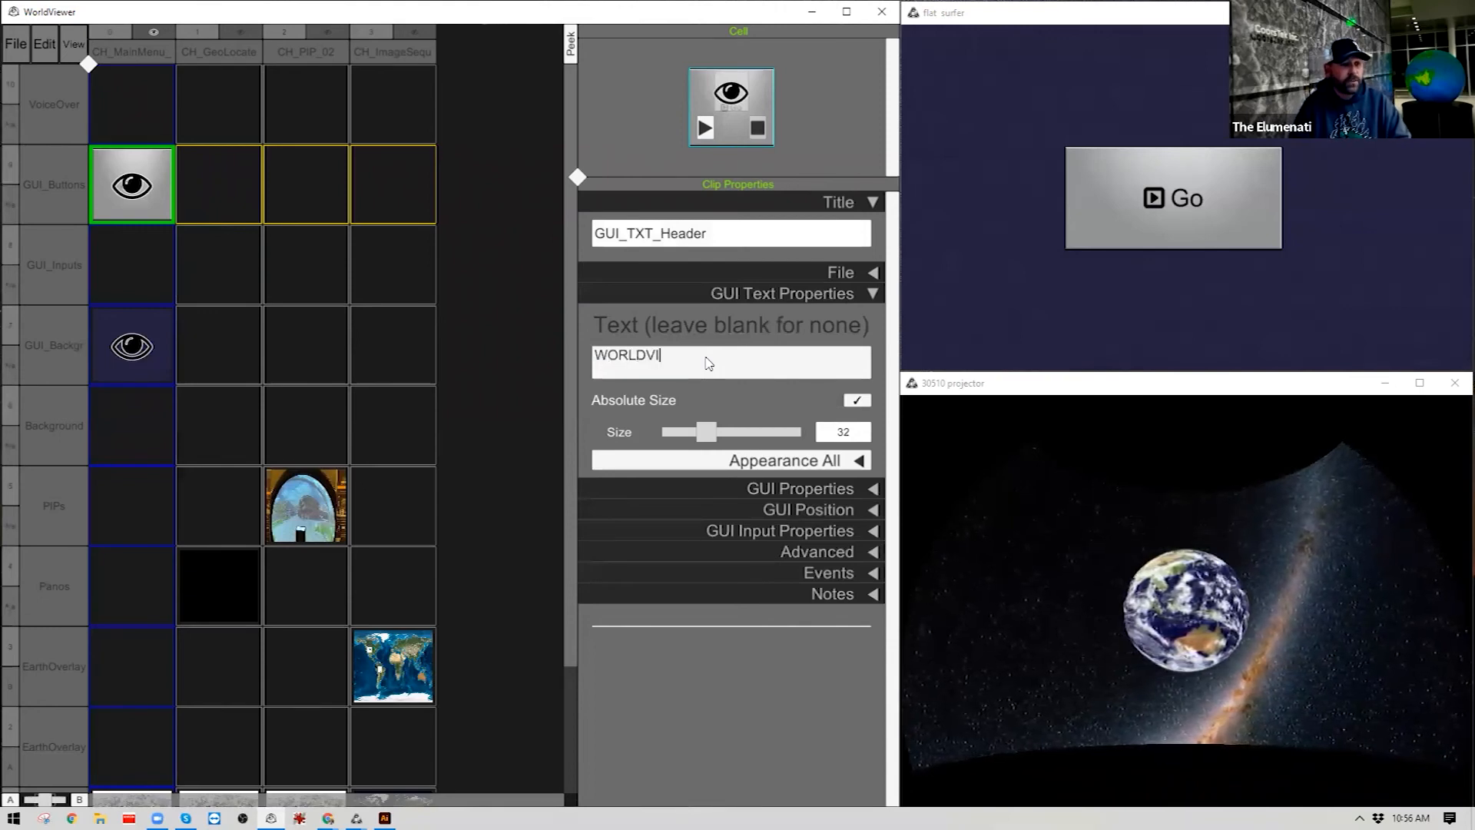
type("EWER TRAINING")
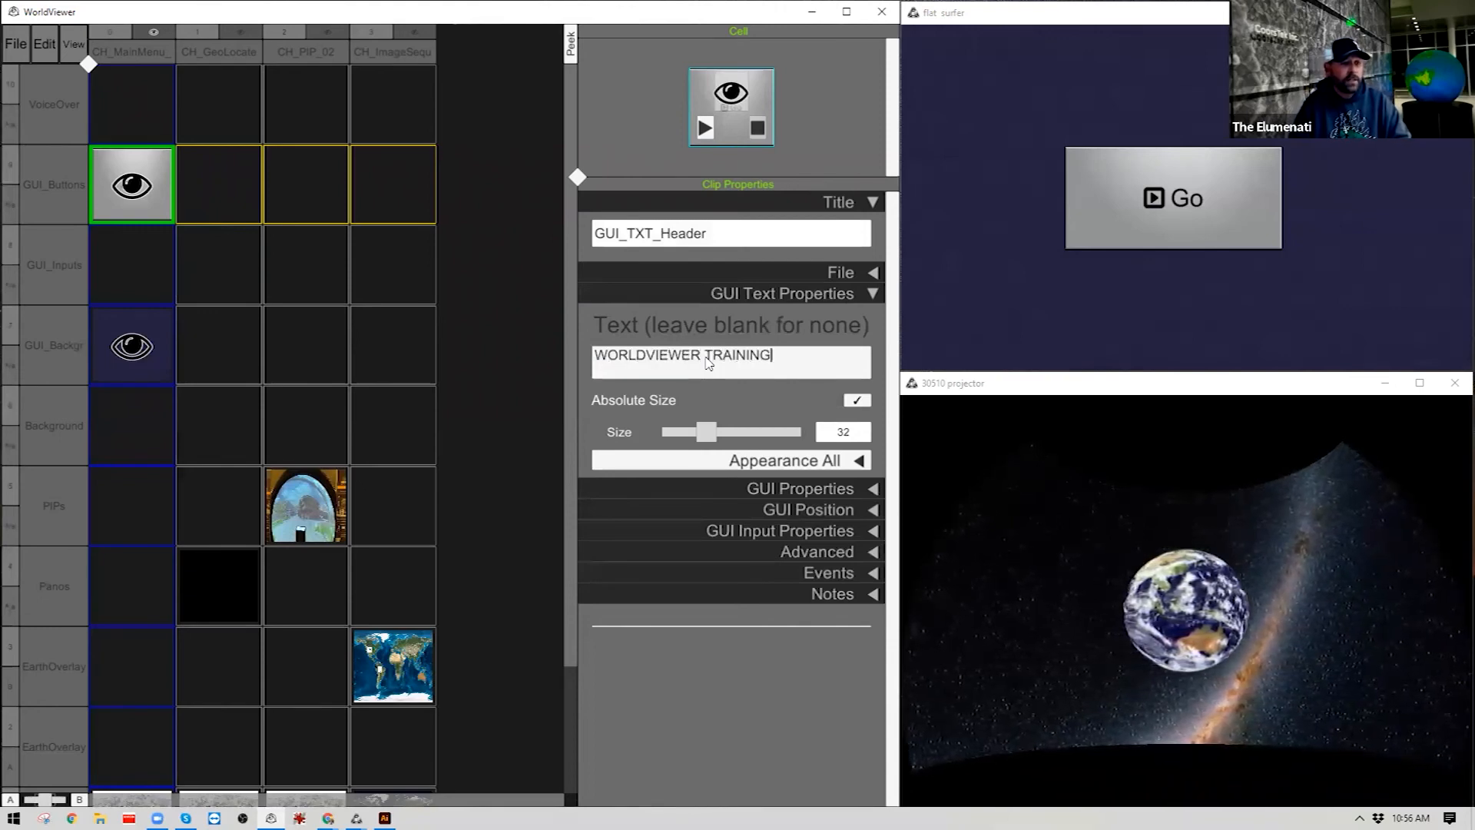
type(" SERIES")
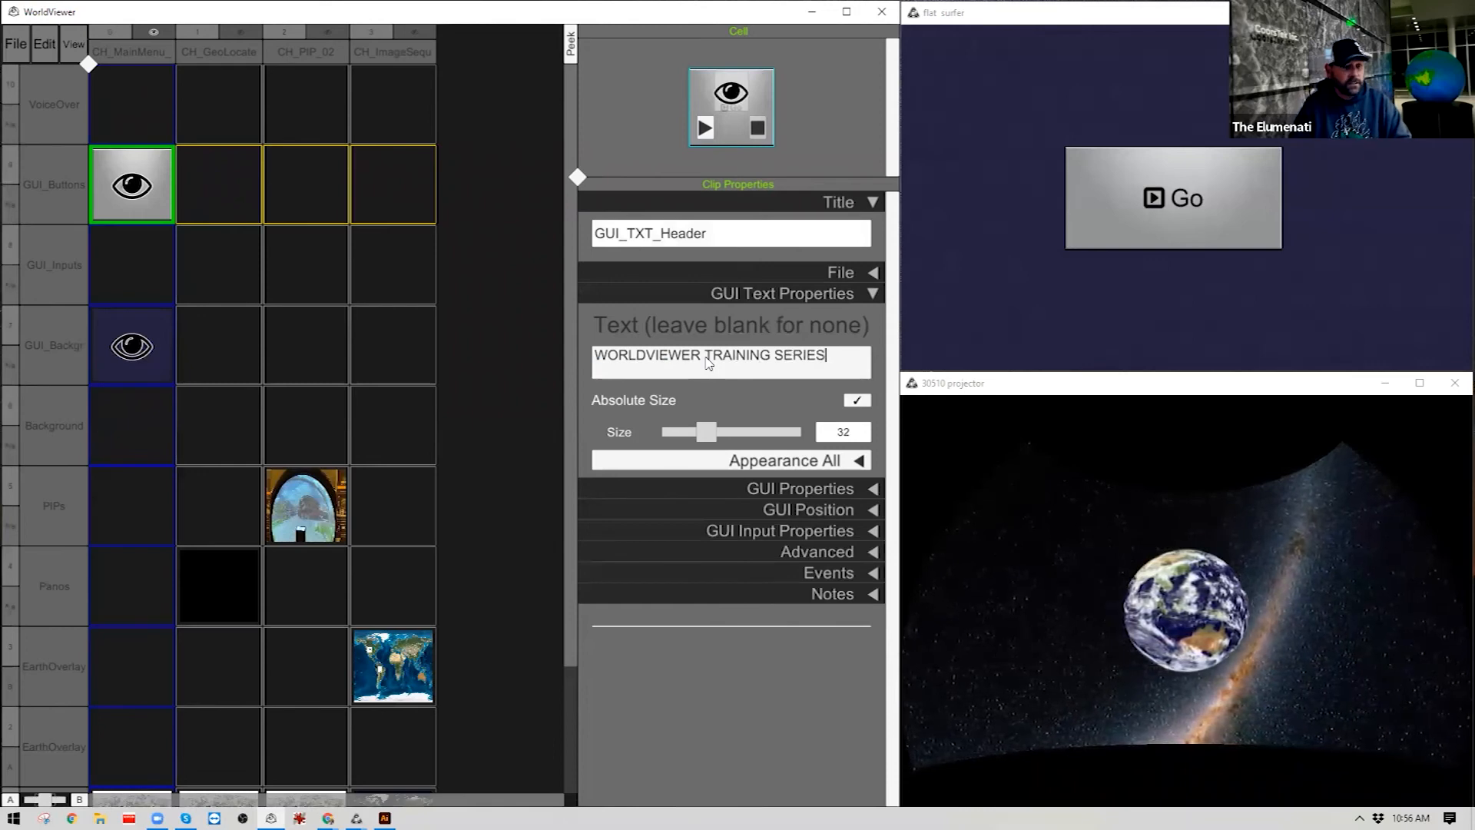
key("Return")
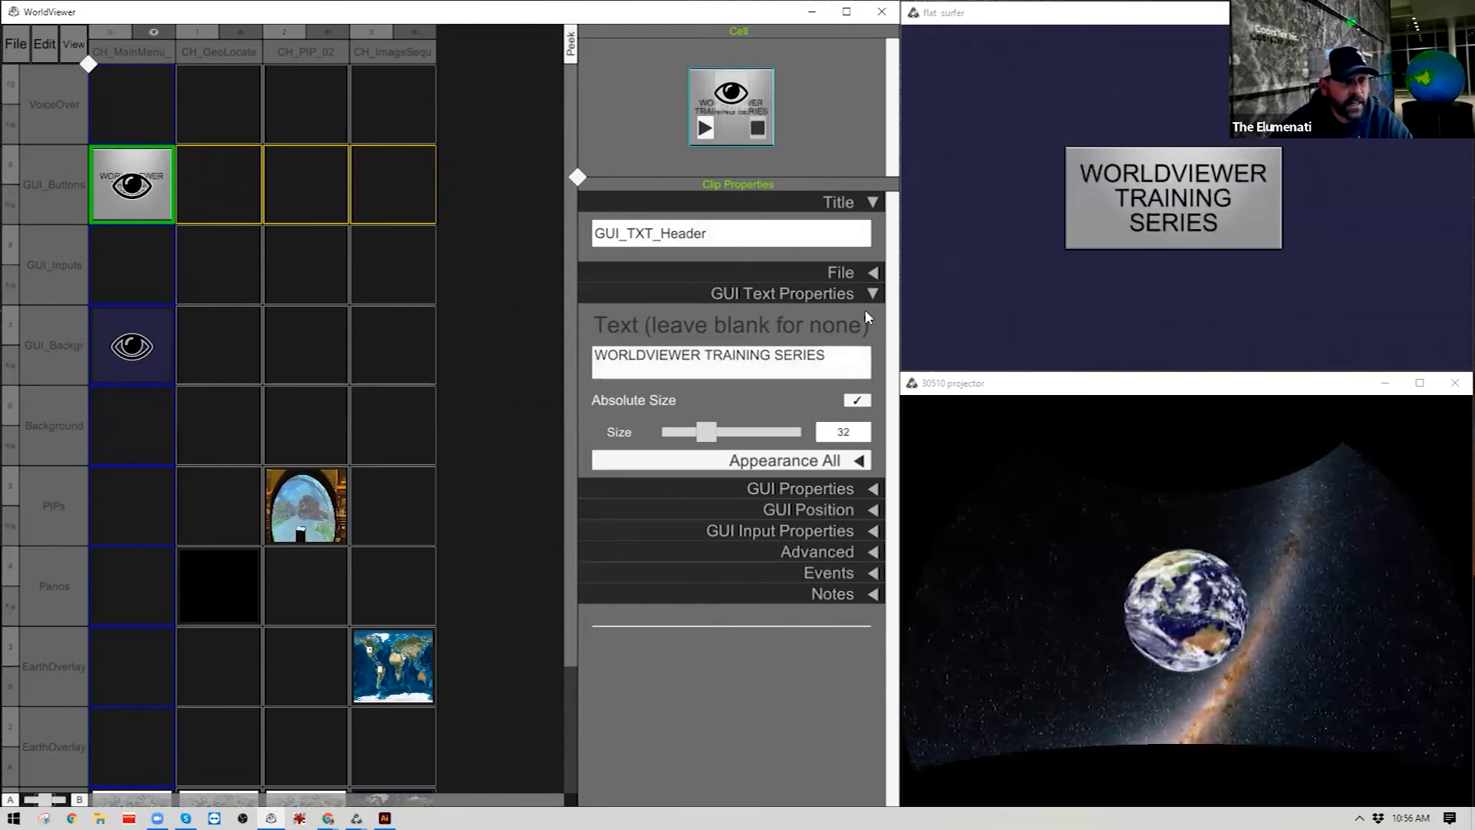
Switch the header text from absolute to relative sizing at about 0.59 and show all its appearance options.
left_click(857, 401)
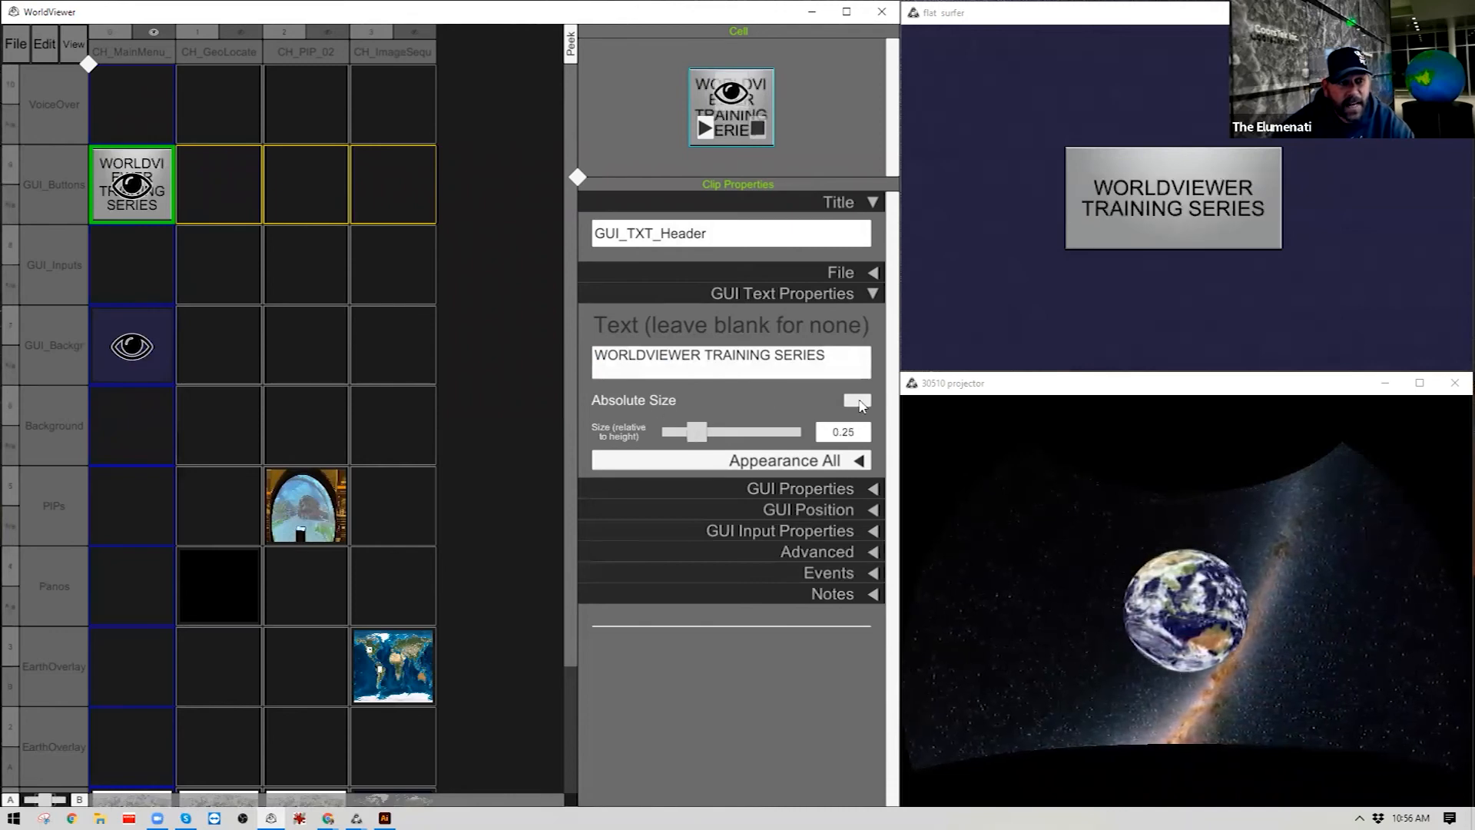
left_click_drag(695, 434, 742, 433)
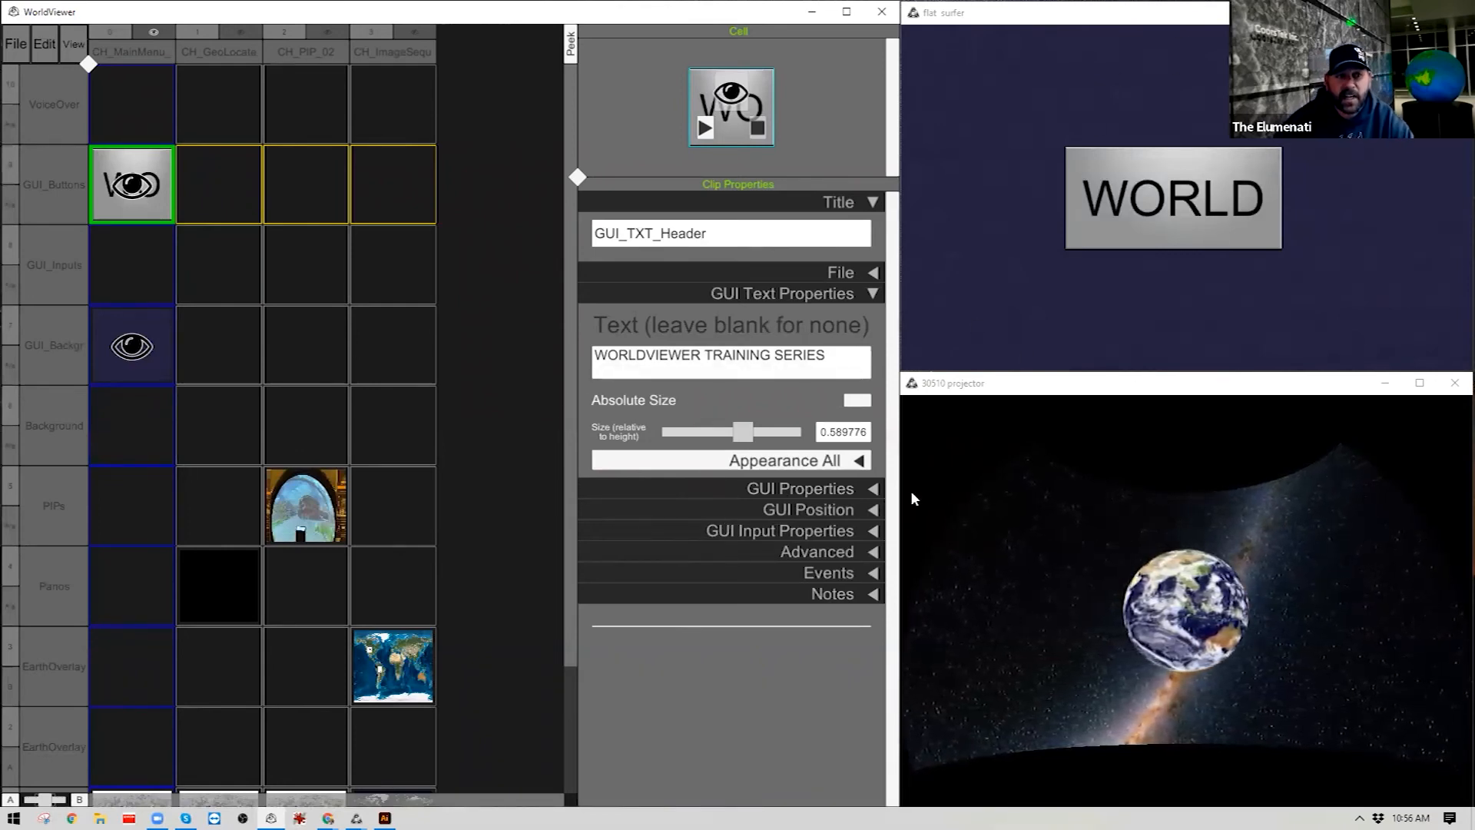
left_click(809, 461)
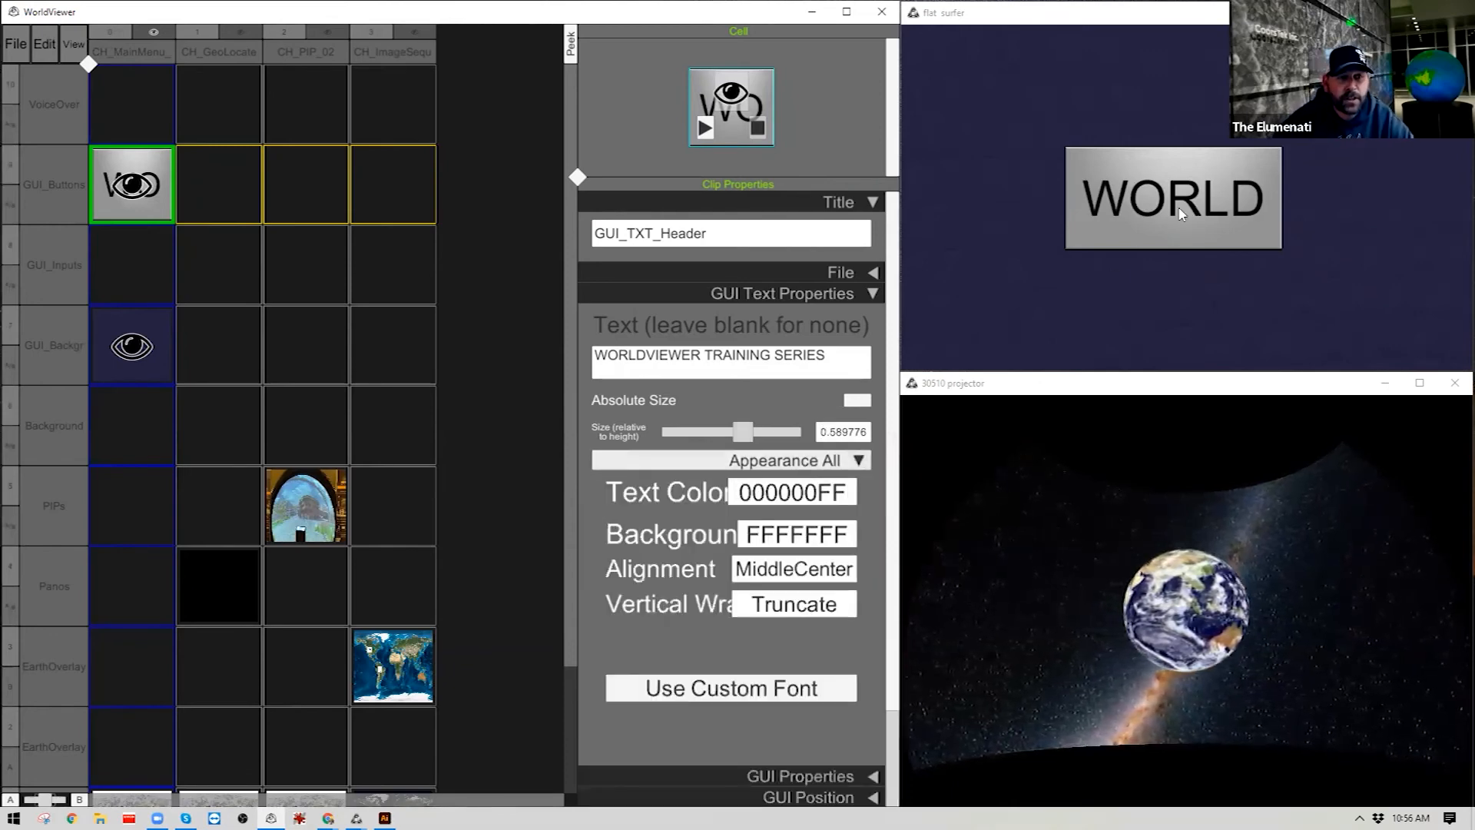
Make the header's background fully transparent by setting its background color to FFFFFF00.
left_click(761, 493)
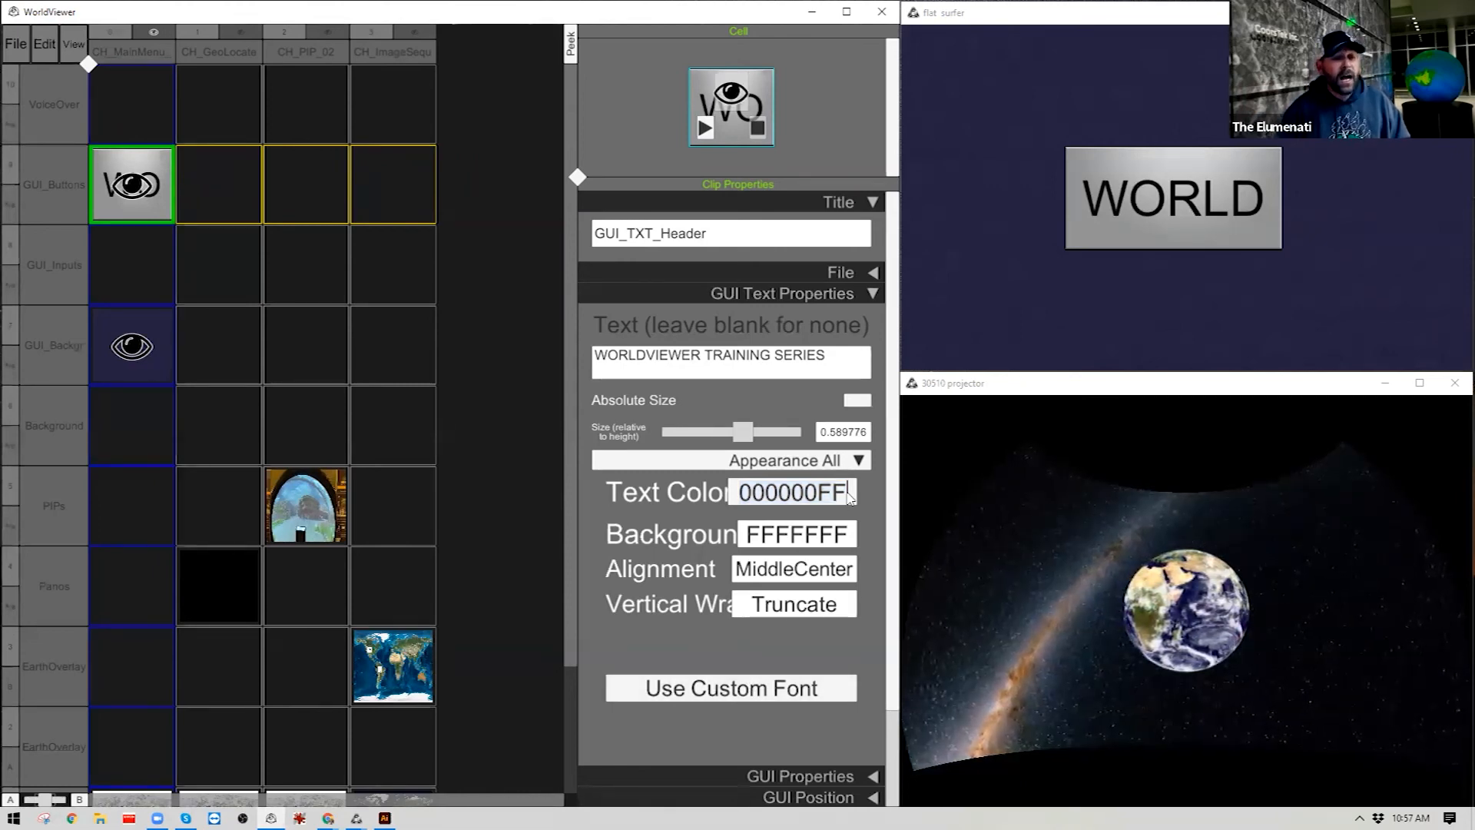
left_click_drag(735, 495, 814, 499)
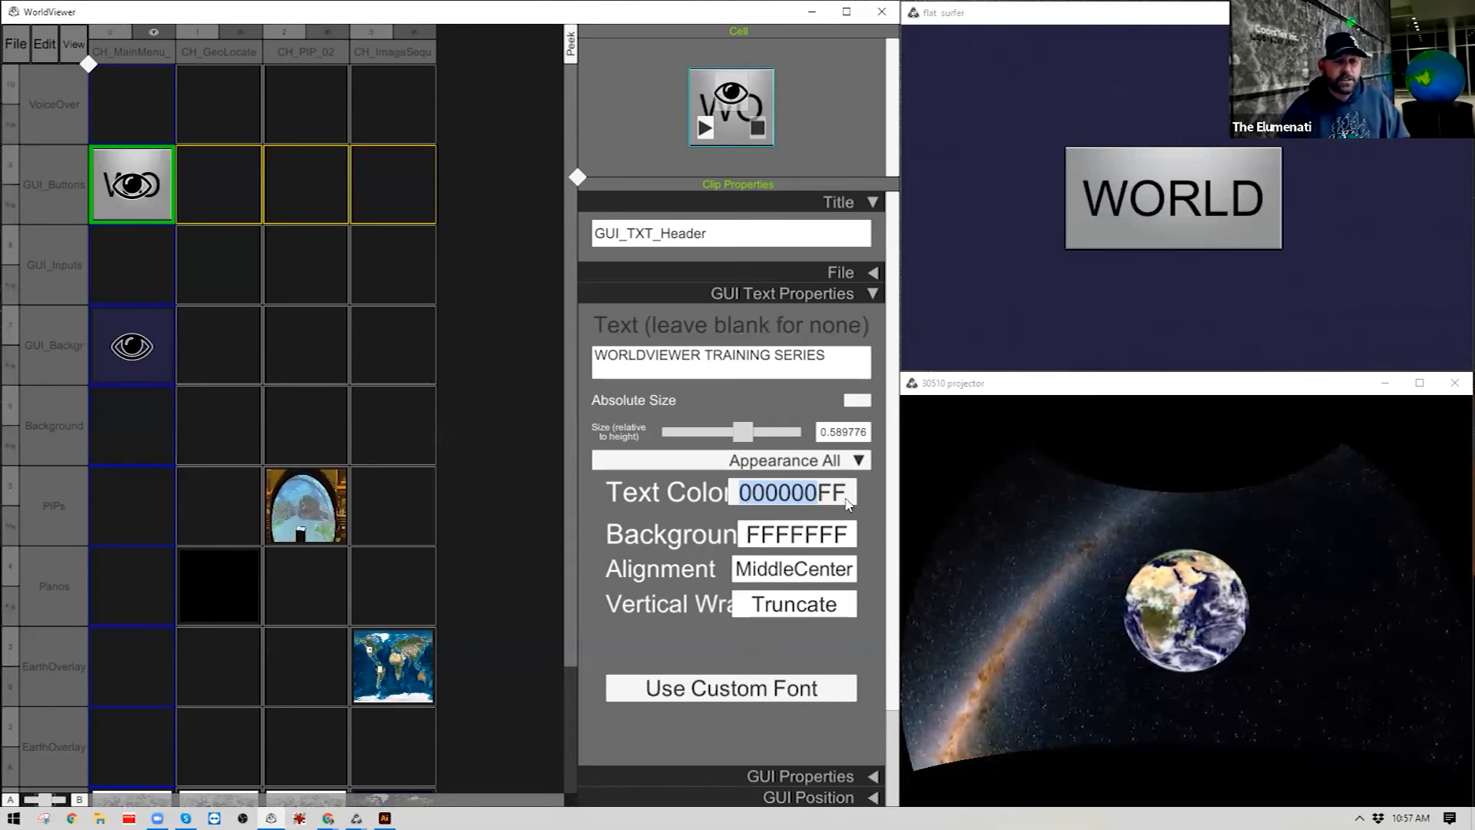
left_click_drag(848, 503, 819, 516)
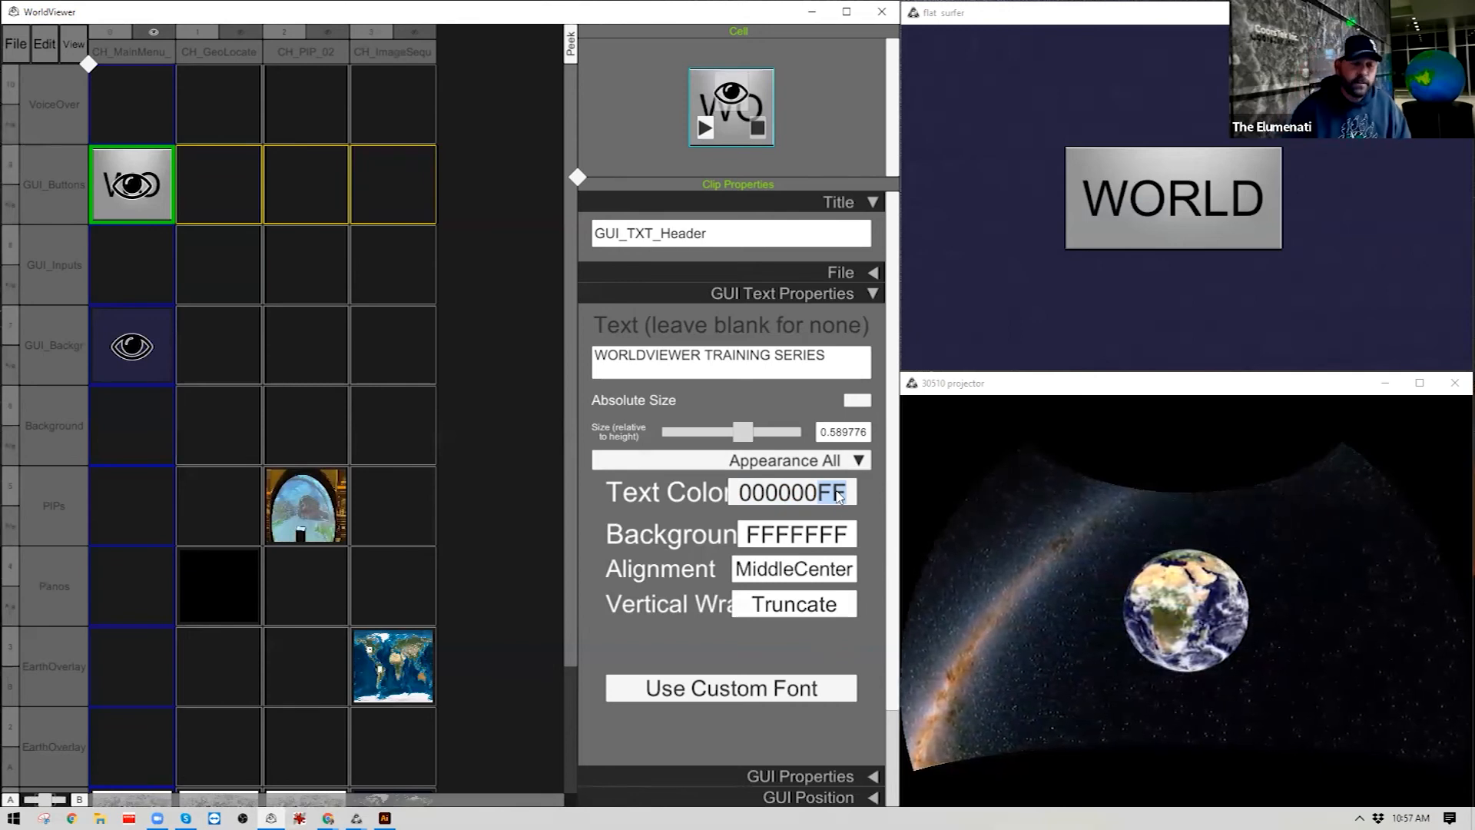
left_click(824, 533)
left_click(835, 537)
left_click(820, 531)
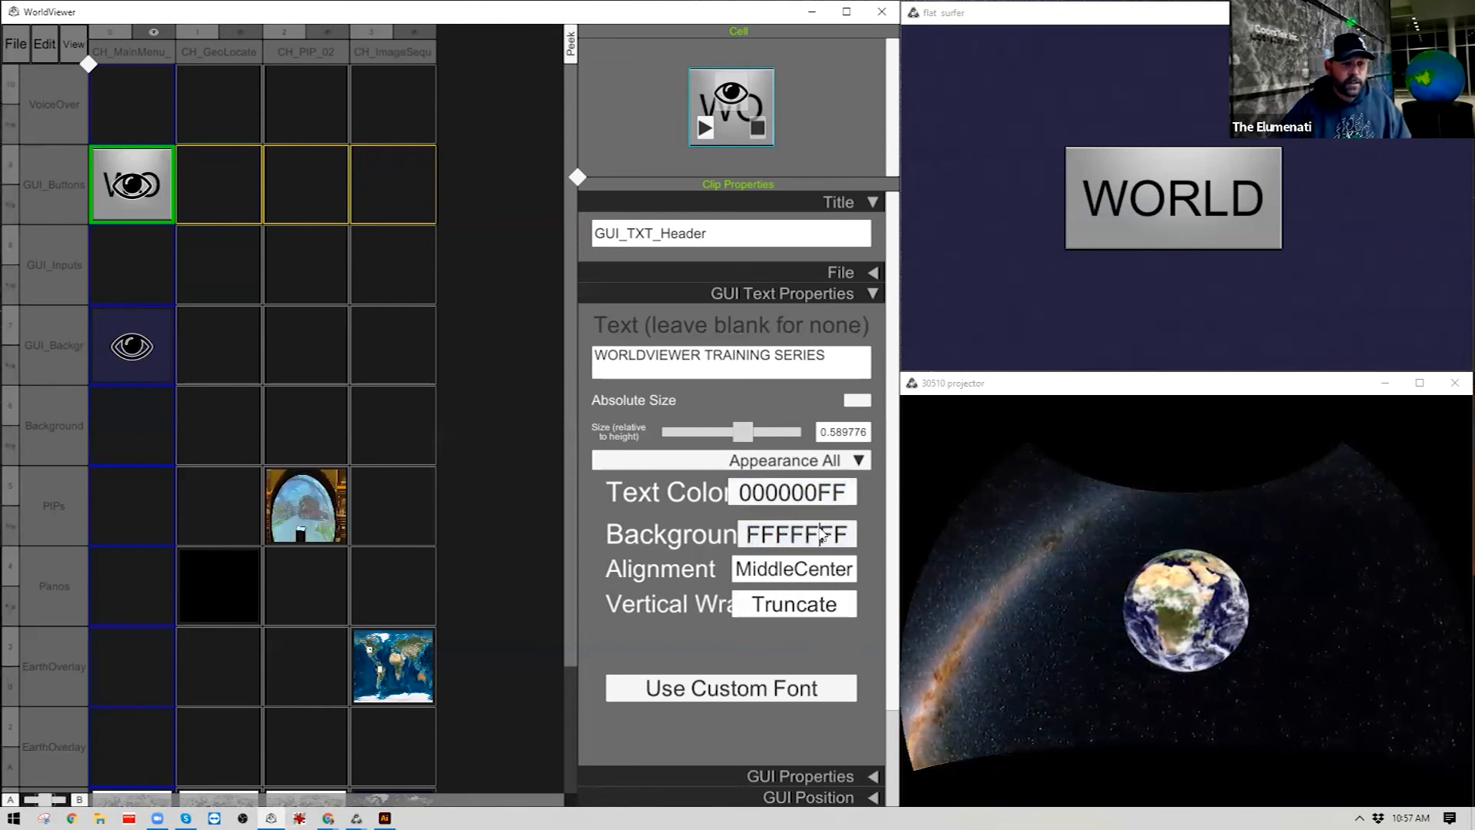
left_click_drag(820, 536, 854, 538)
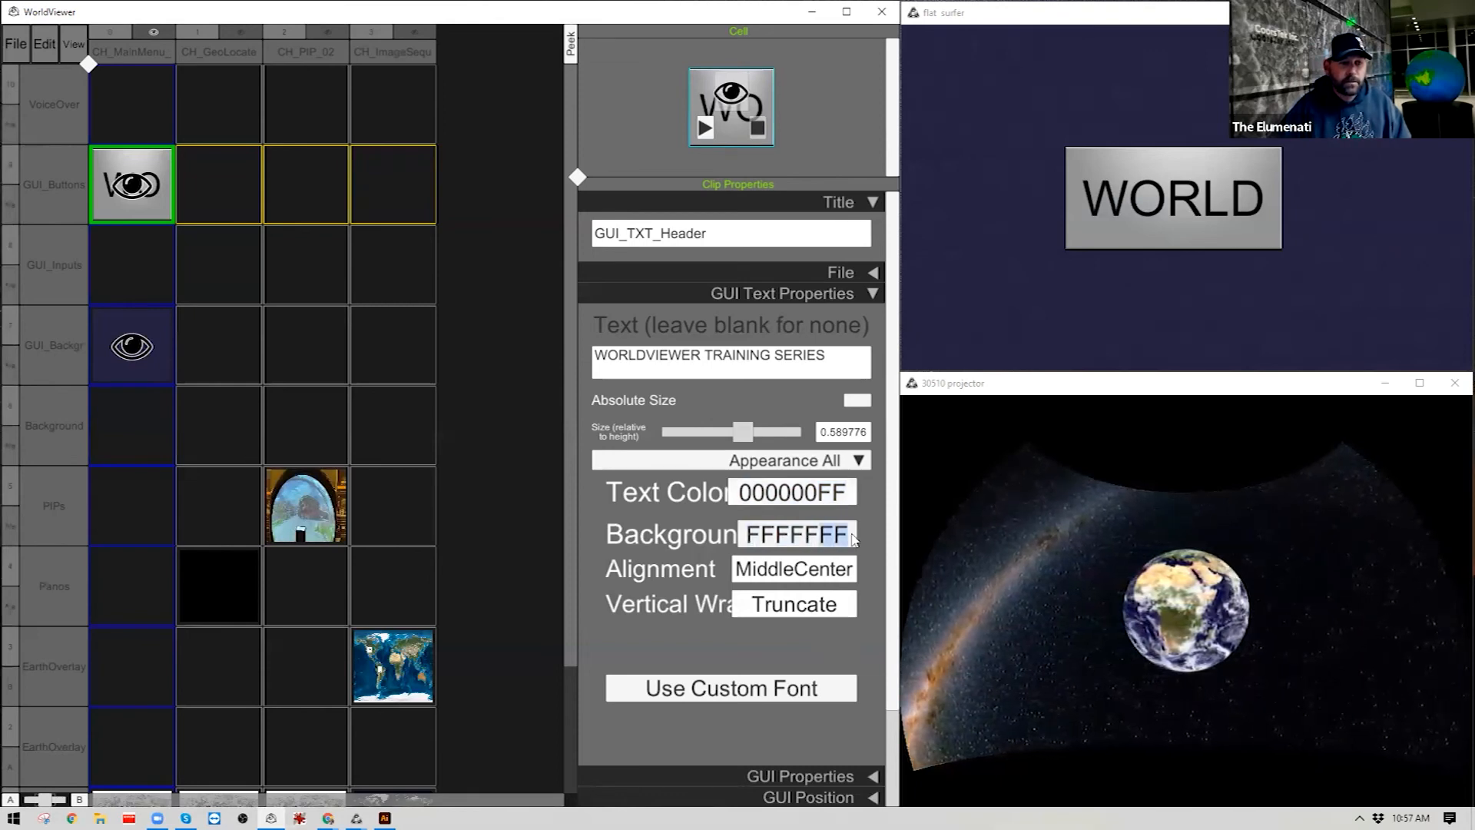
type("00")
key("BackSpace")
key("BackSpace")
key("BackSpace")
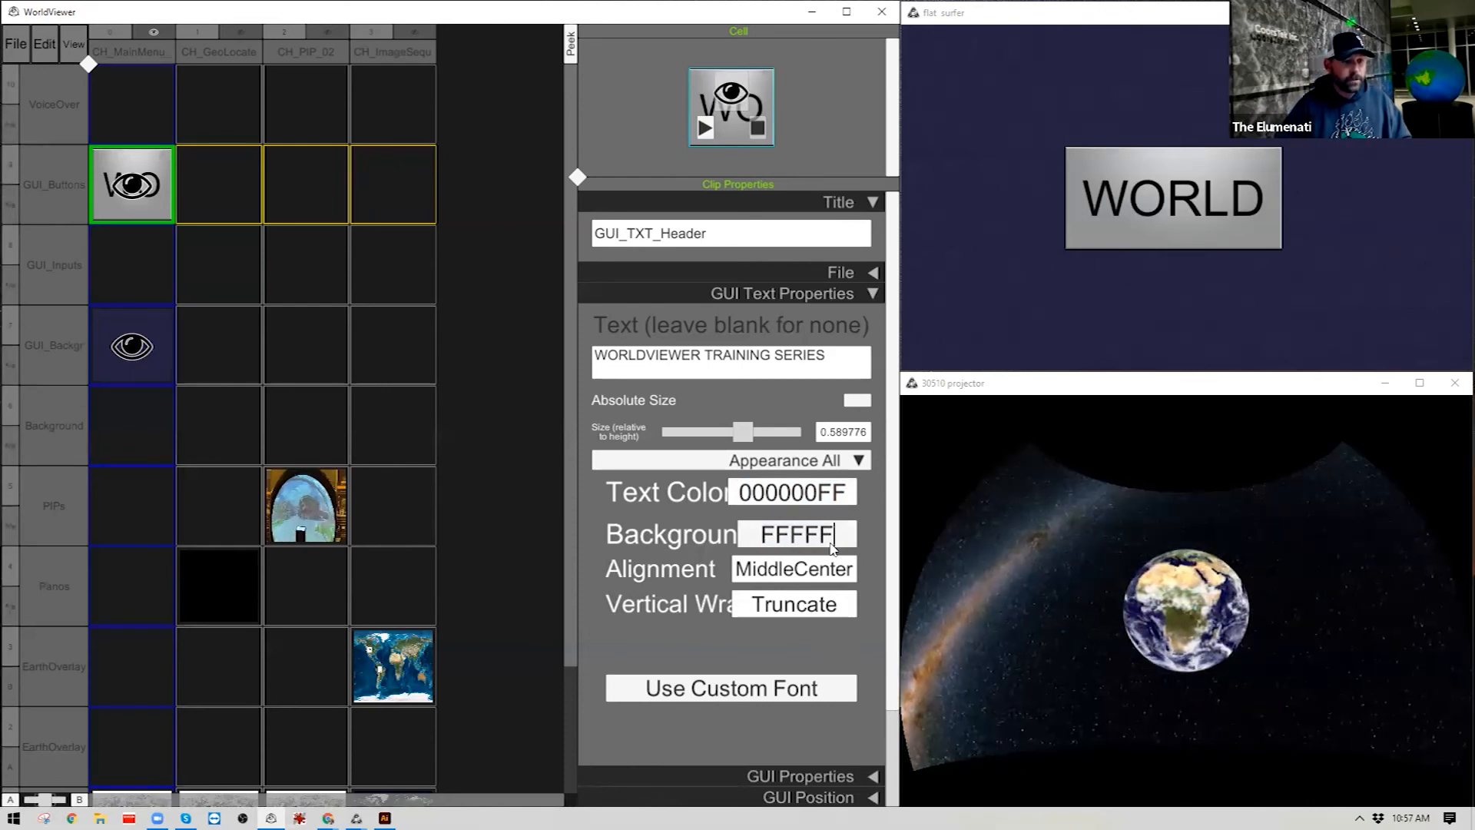
type("f")
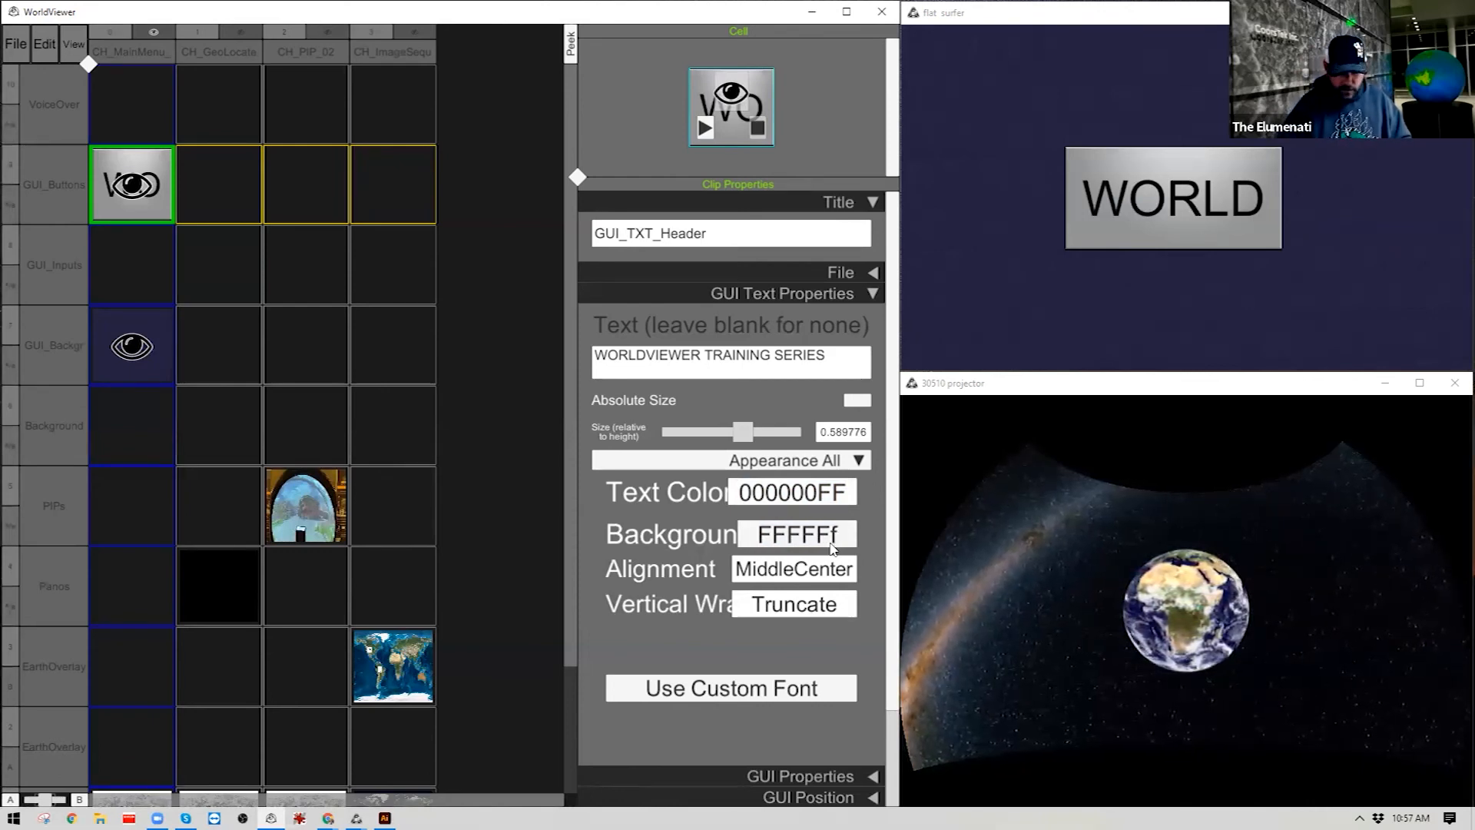
key("BackSpace")
type("F00")
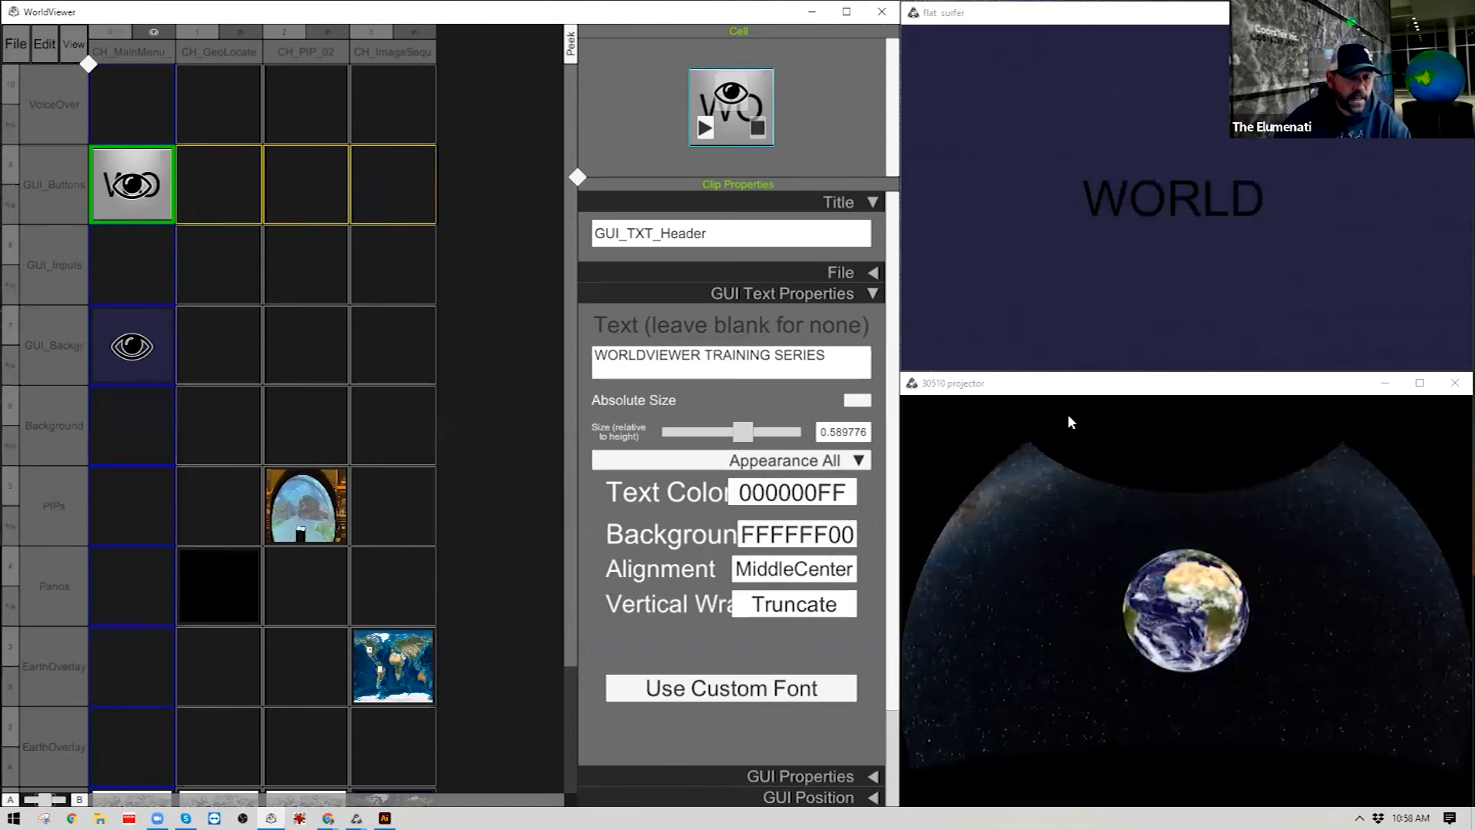
Make the header's background semi-transparent white by changing the opacity digits of its color to AA.
left_click(854, 535)
left_click_drag(828, 536, 861, 542)
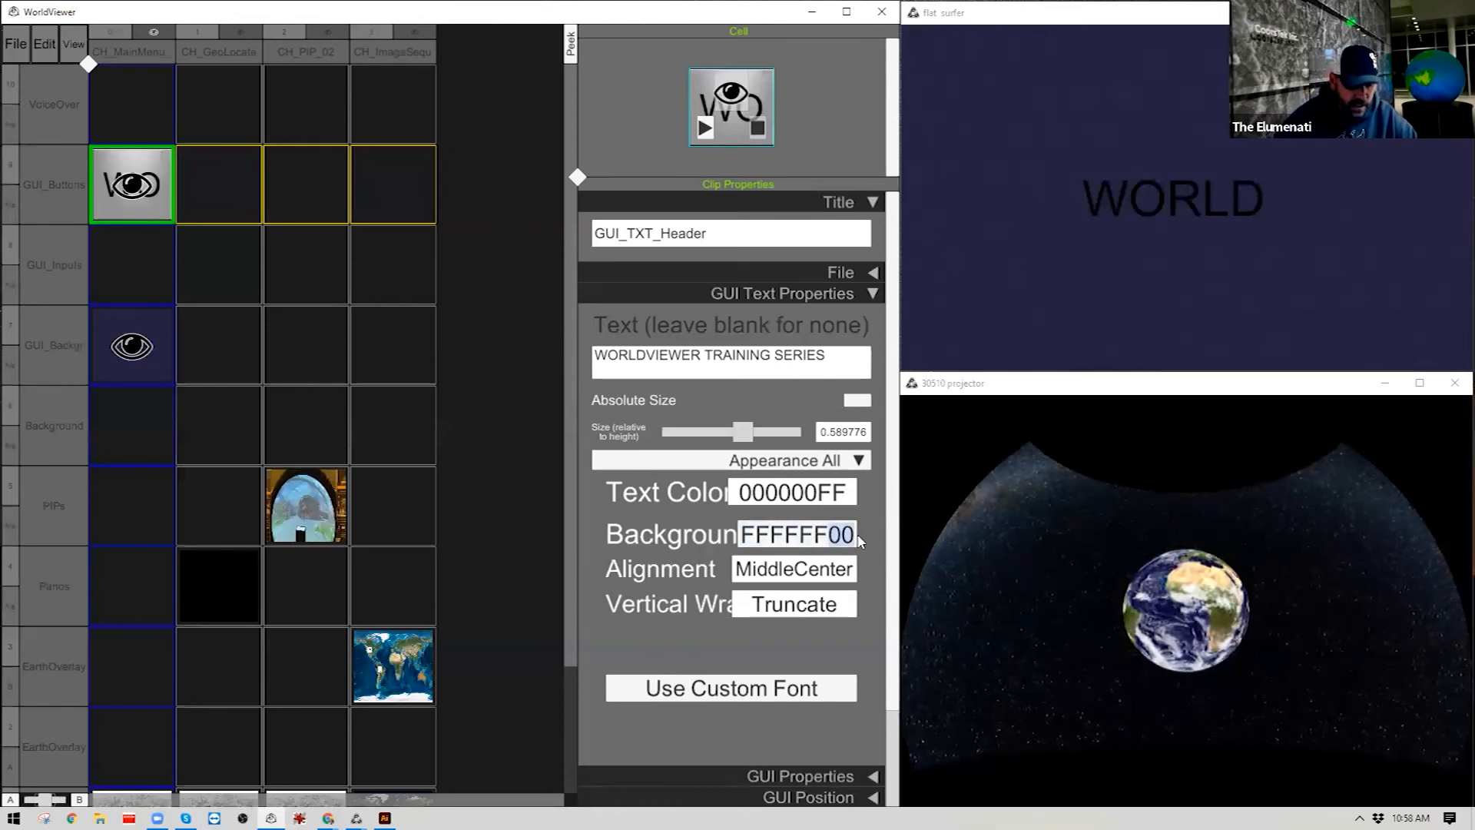
type("AA")
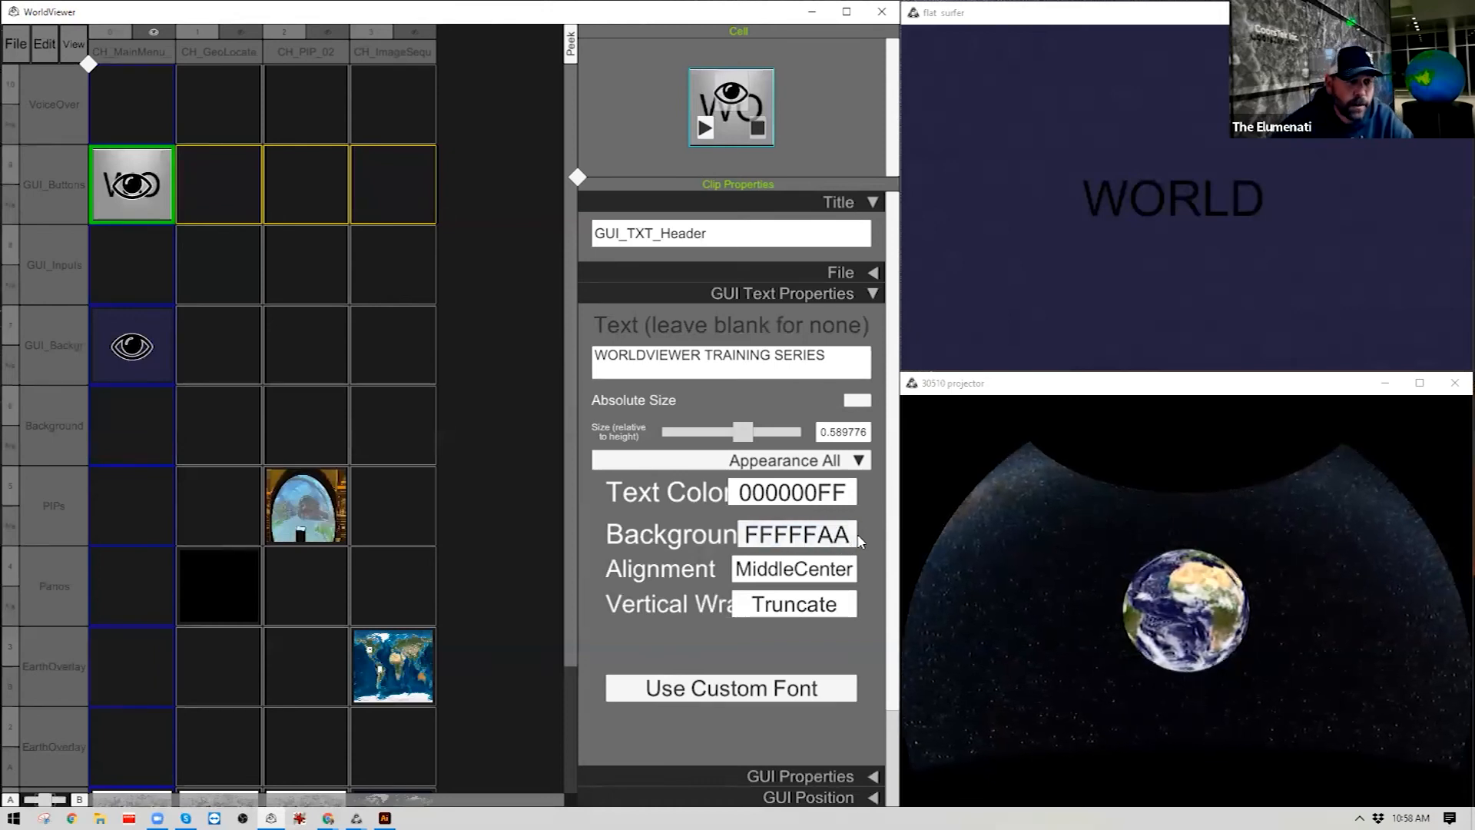
key("Return")
Change the header's background to semi-transparent black with the color value 000000AA.
left_click(831, 538)
left_click(830, 538)
left_click_drag(831, 537, 725, 539)
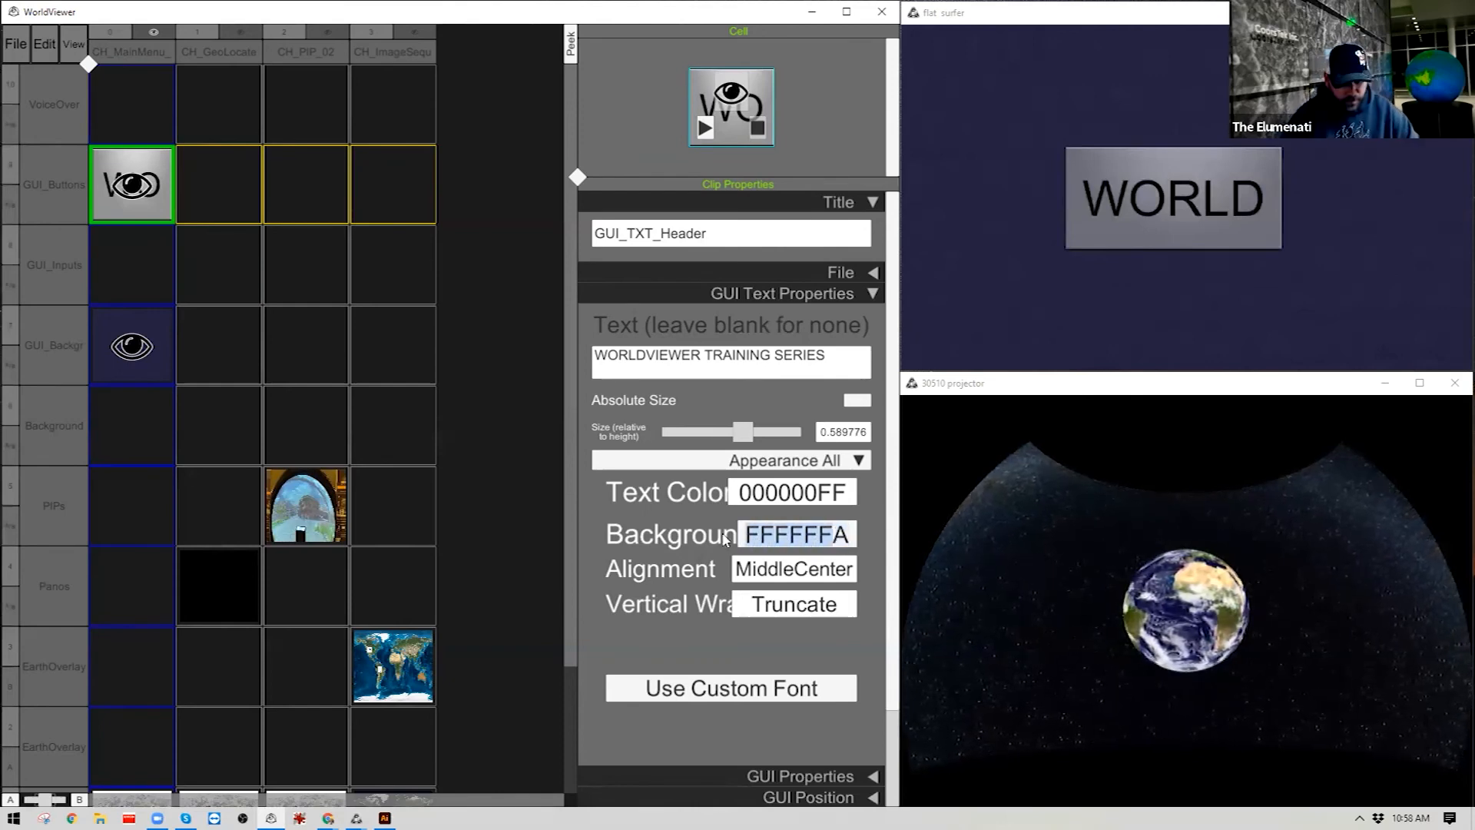
type("0000")
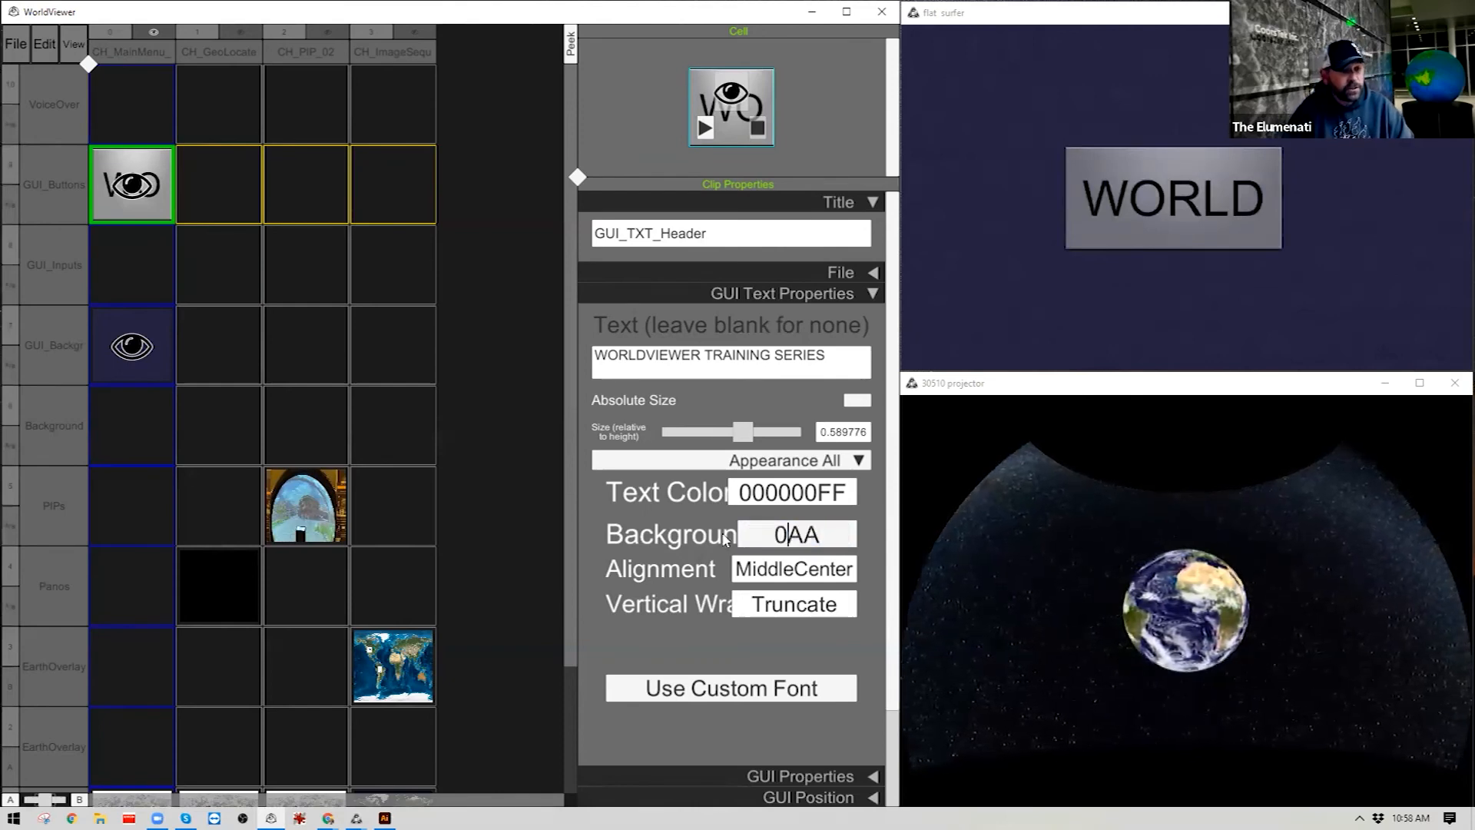
type("00")
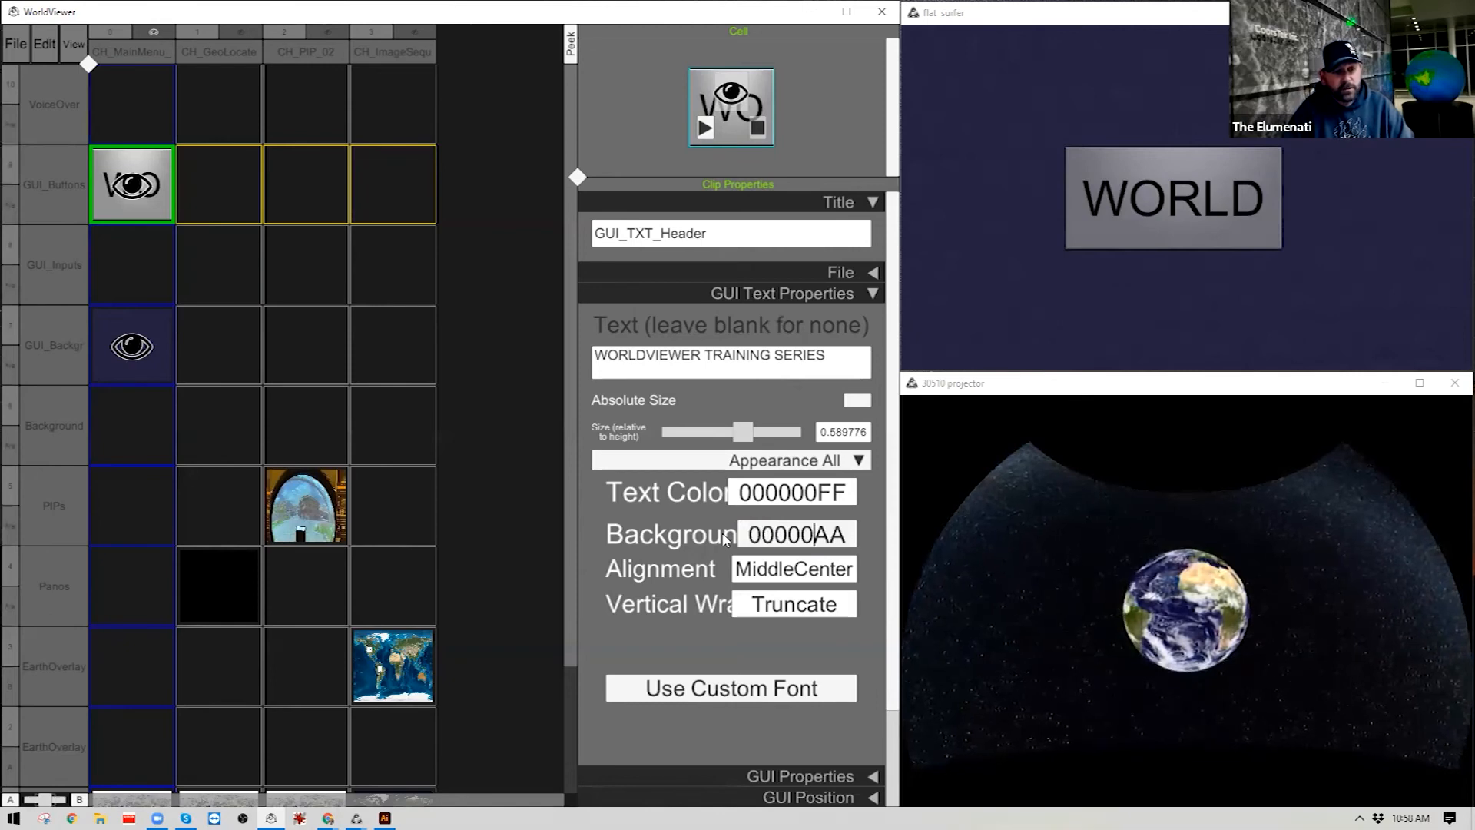
key("Return")
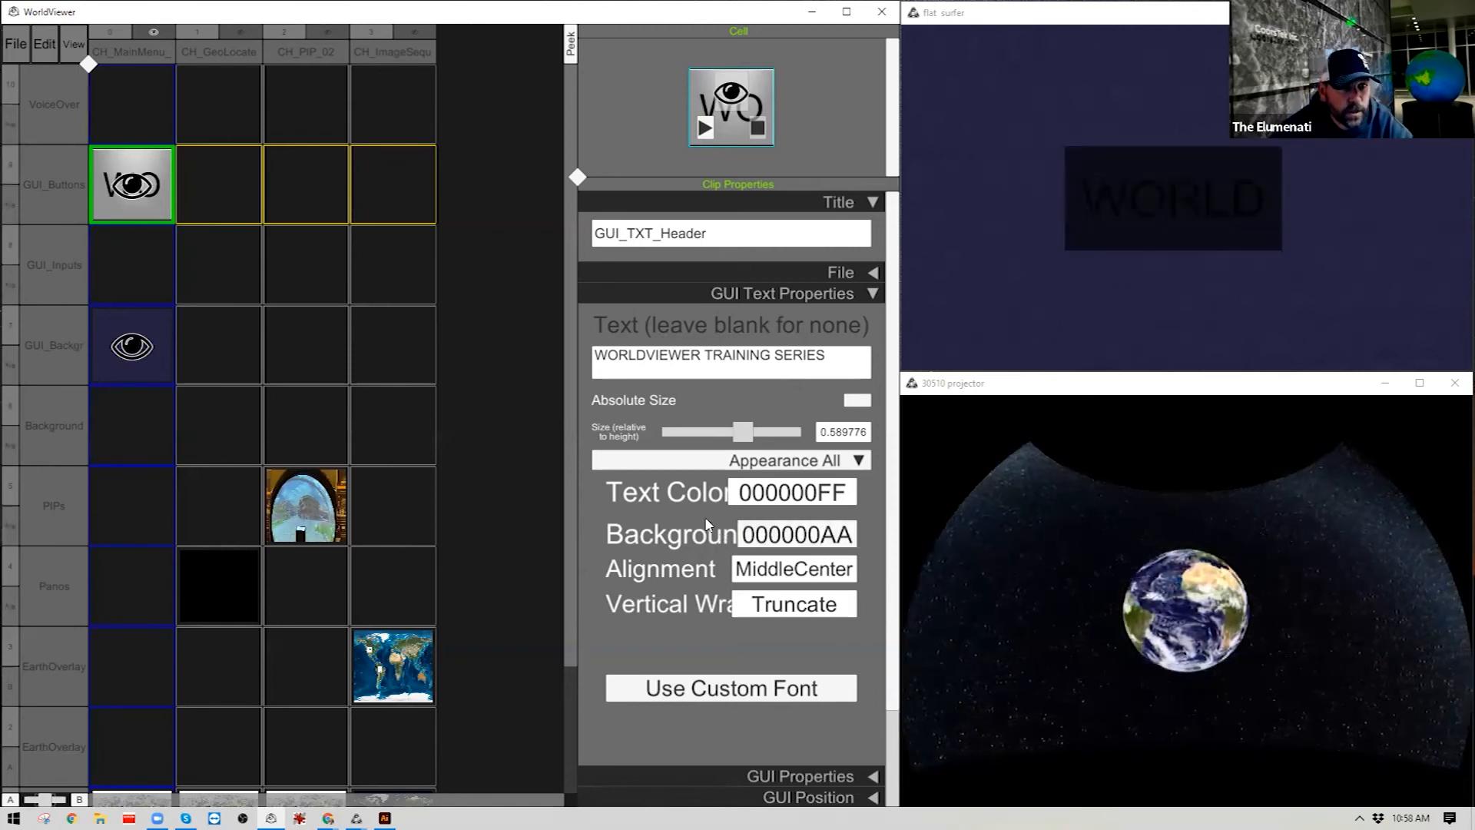
Make the header text opaque white by setting its text color to FFFFFFFF.
left_click(803, 499)
left_click(816, 499)
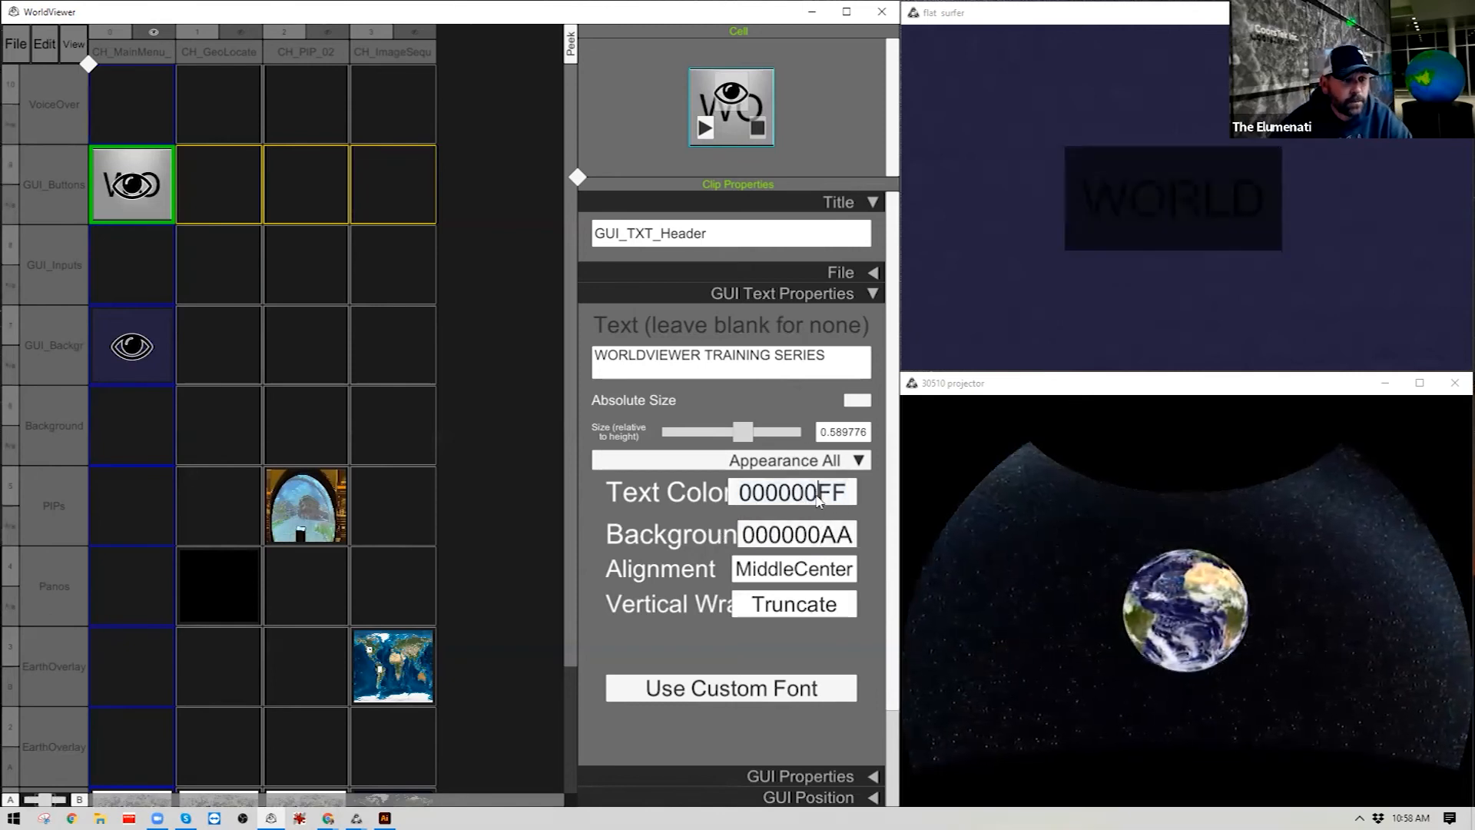
left_click_drag(775, 495, 725, 487)
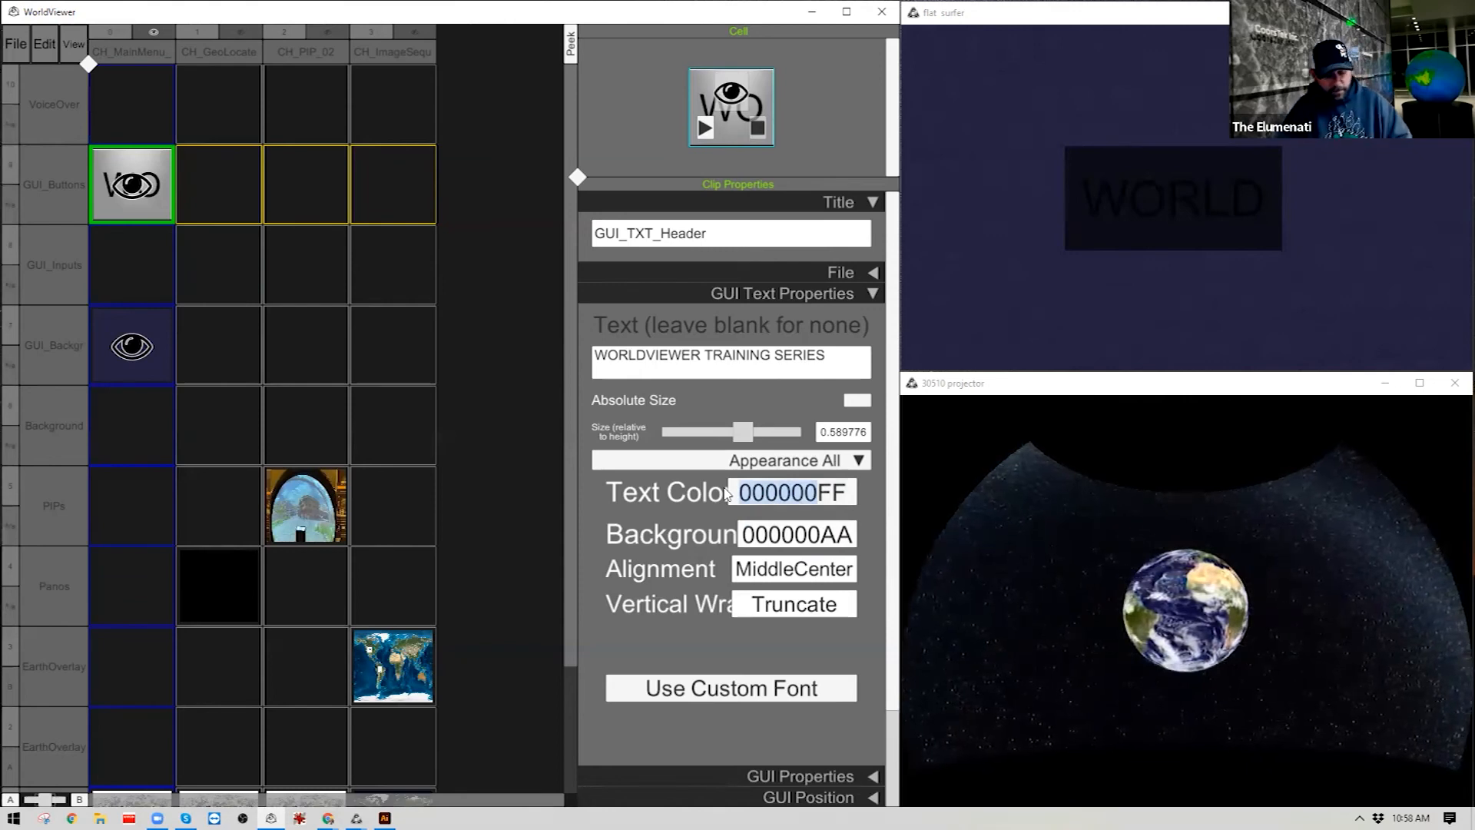
type("FFFFFF")
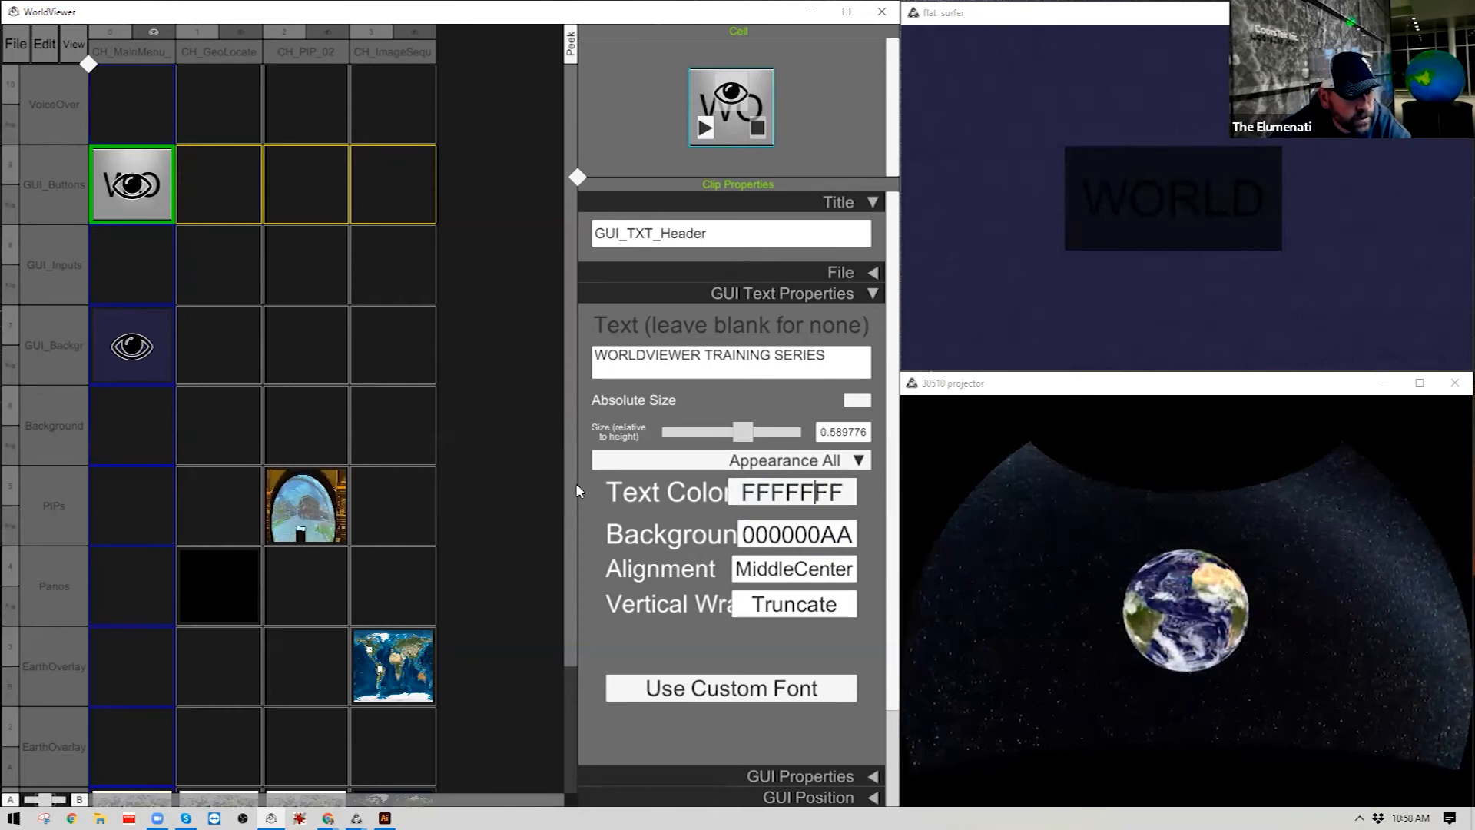
key("ctrl+z")
left_click(829, 500)
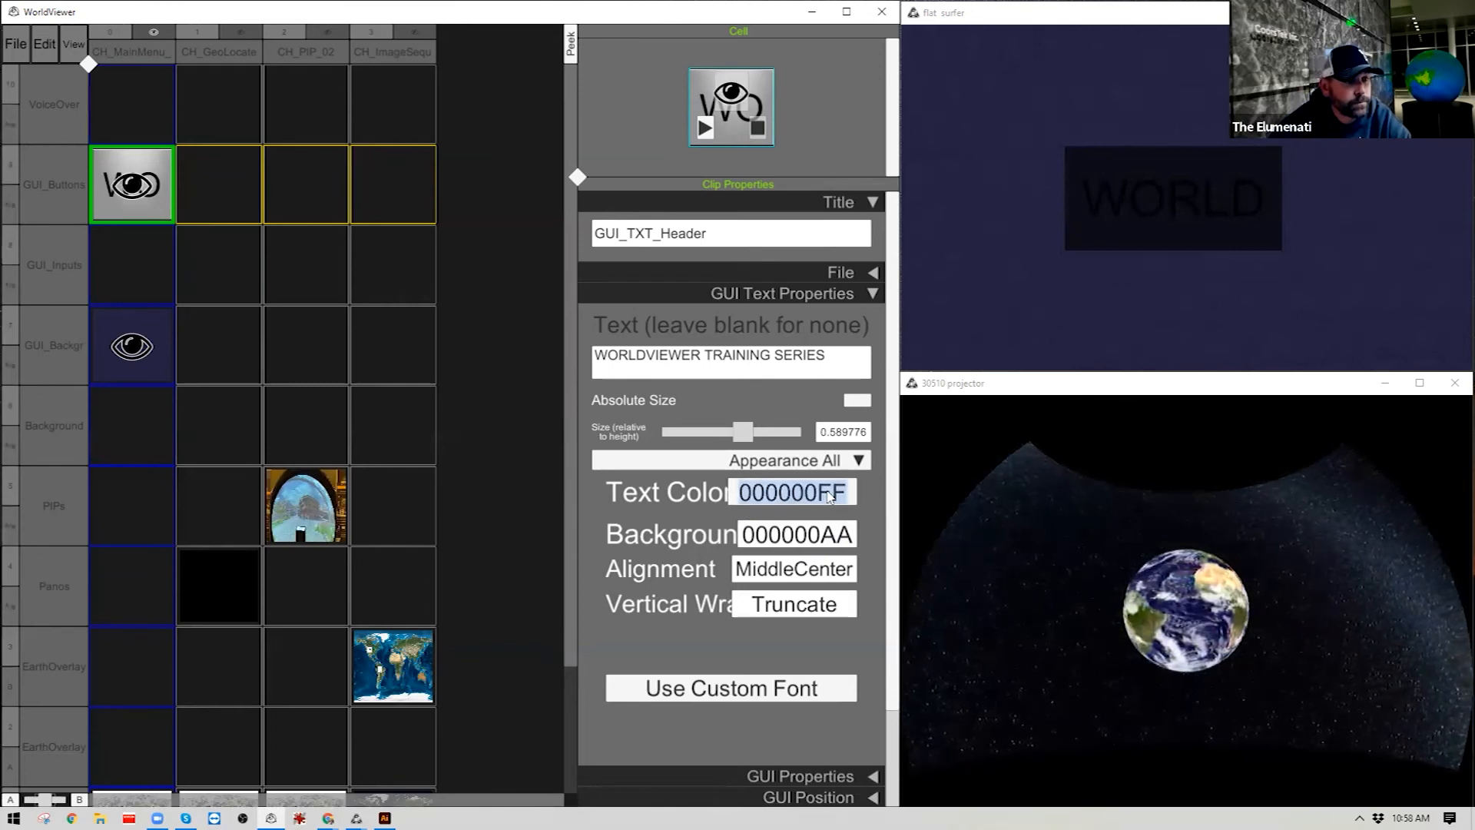
left_click_drag(804, 495, 556, 499)
type("FFFFFF")
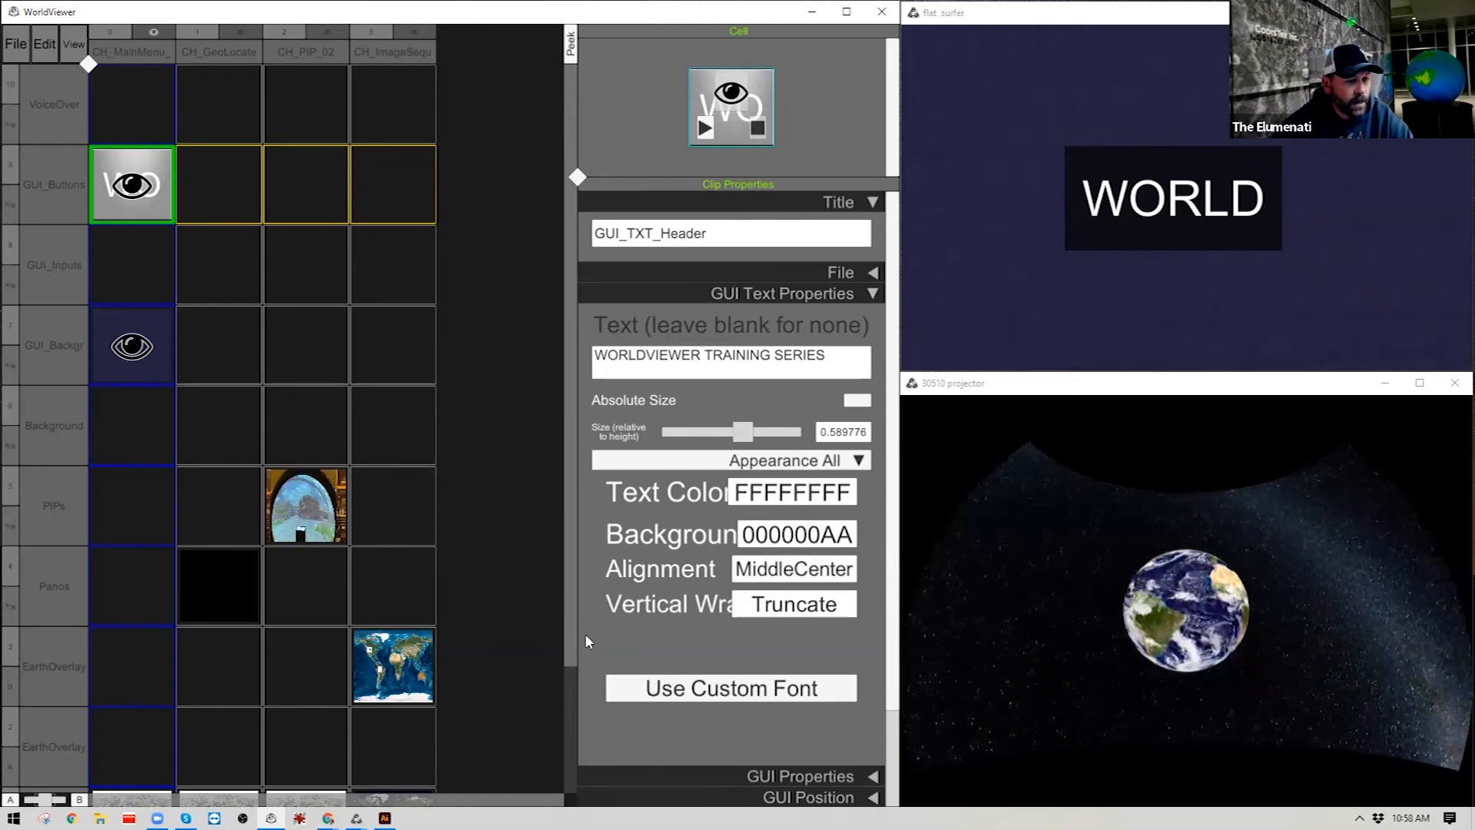
Stretch the header across the full screen width with a horizontal scale of 1 and a horizontal offset of 0.
left_click(853, 293)
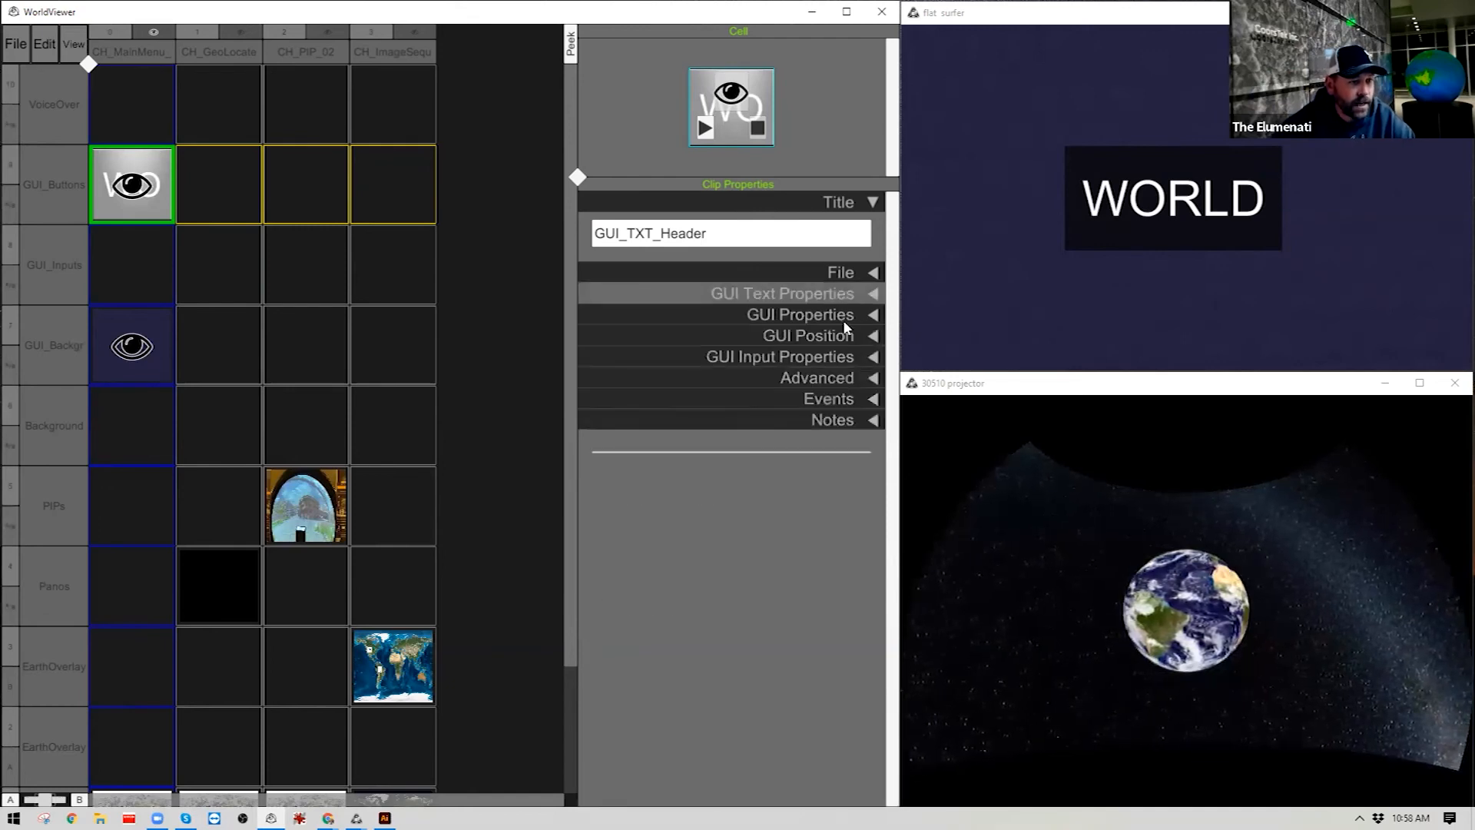
left_click(845, 335)
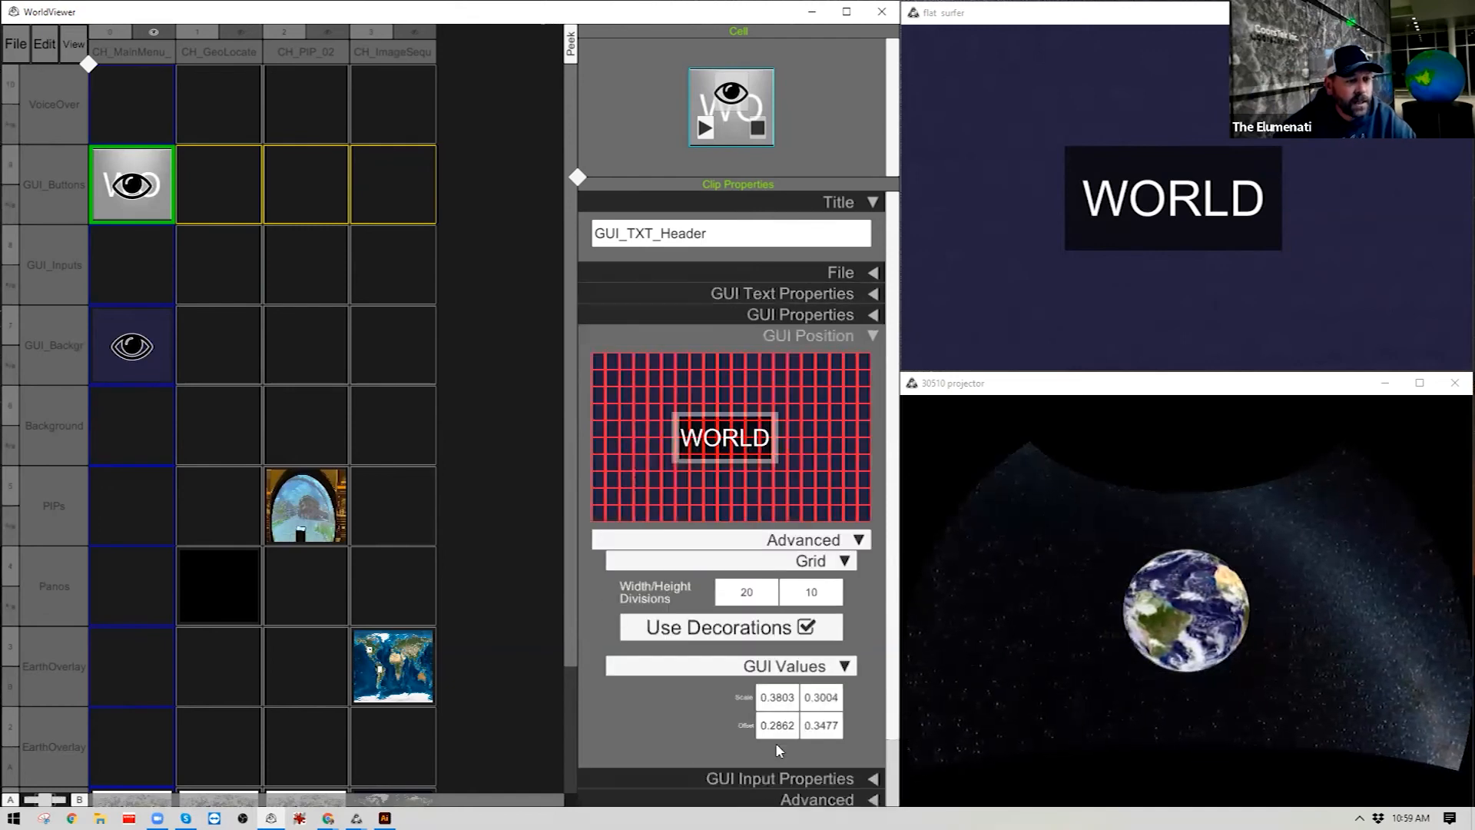
left_click(777, 697)
type("1")
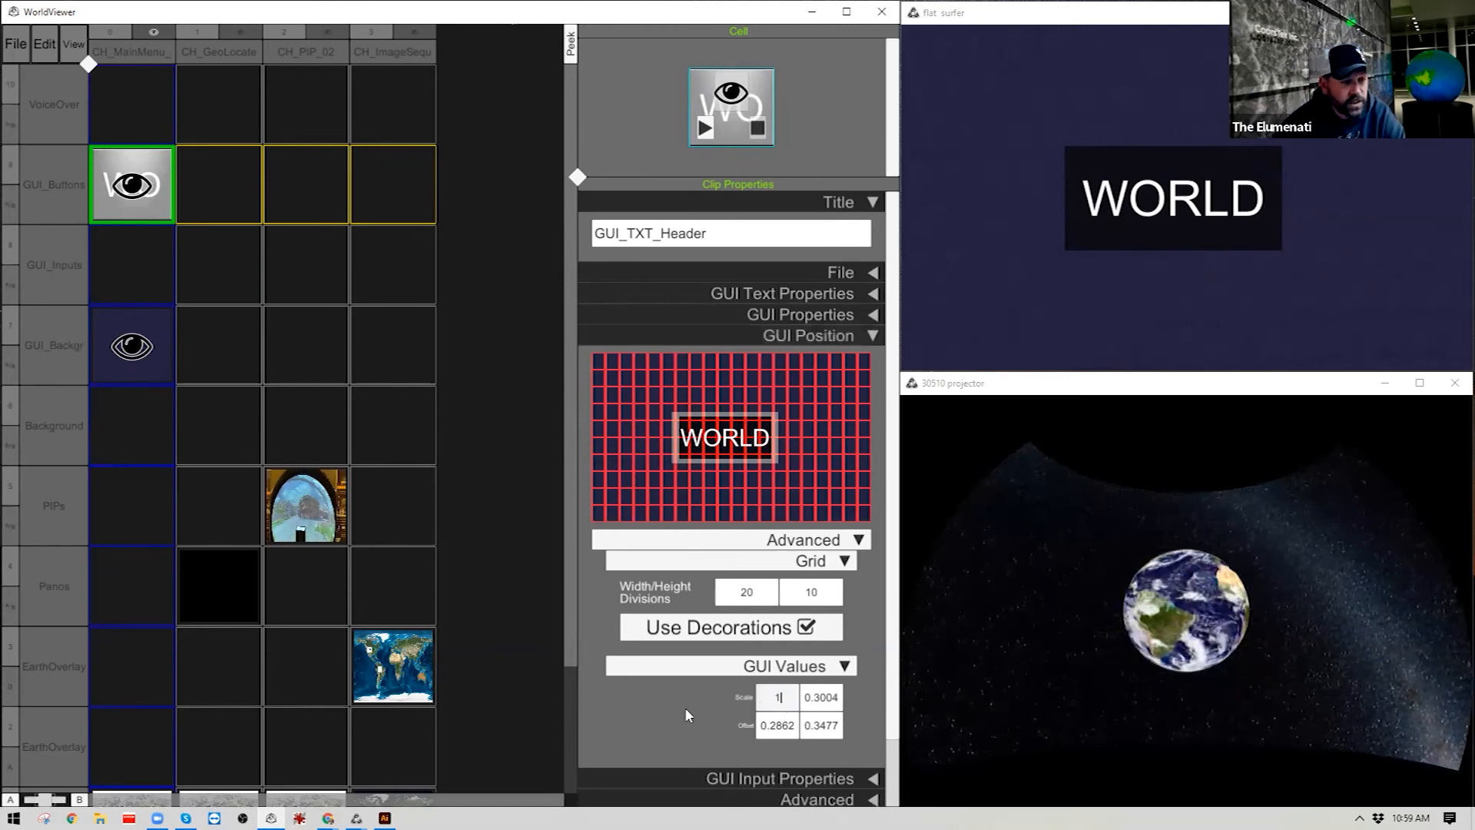
key("Return")
left_click(785, 725)
type("0")
key("Return")
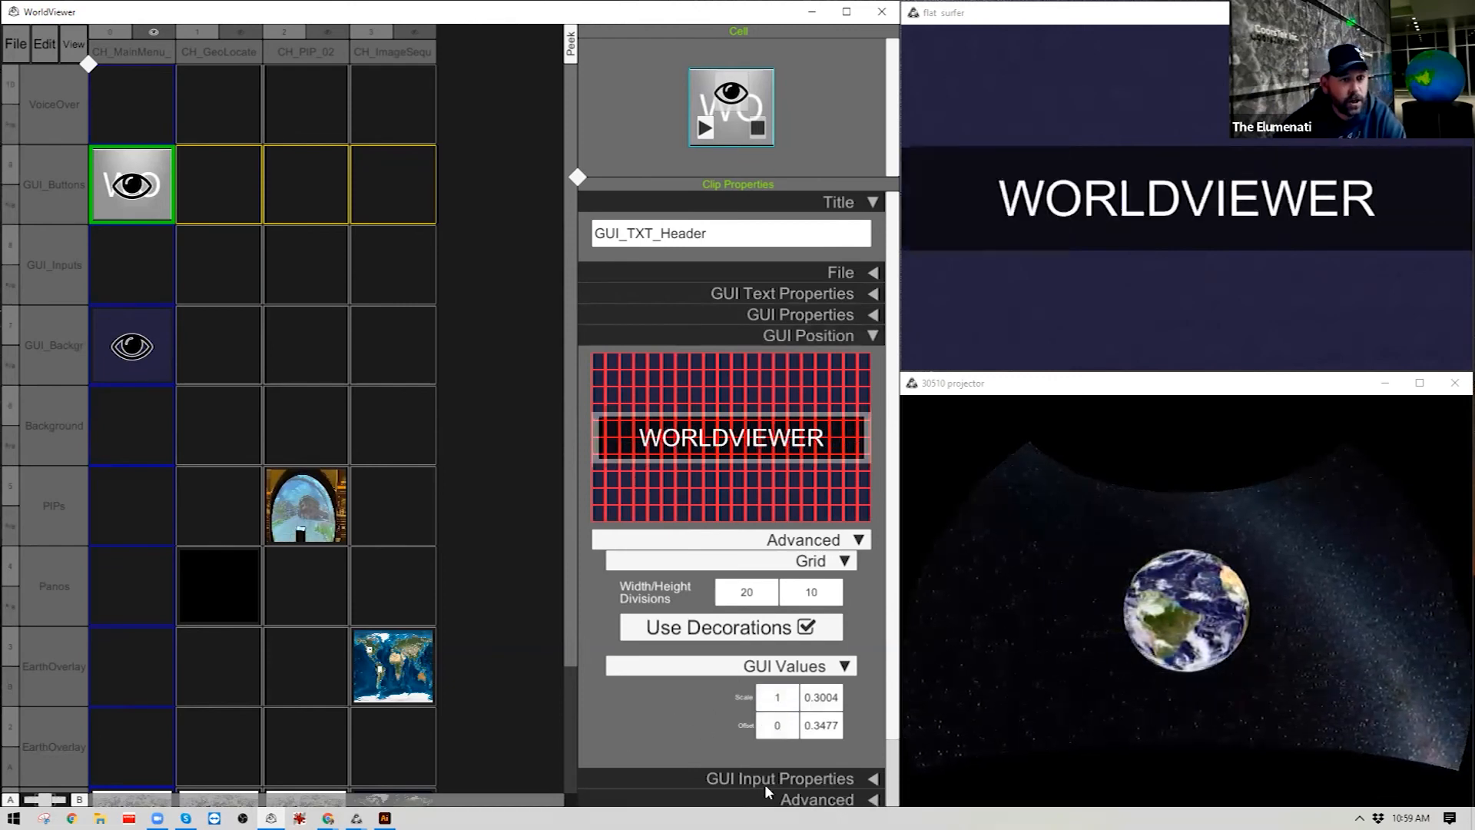
Set the header's vertical scale to 0.2 and its vertical offset to 0.8.
left_click(820, 703)
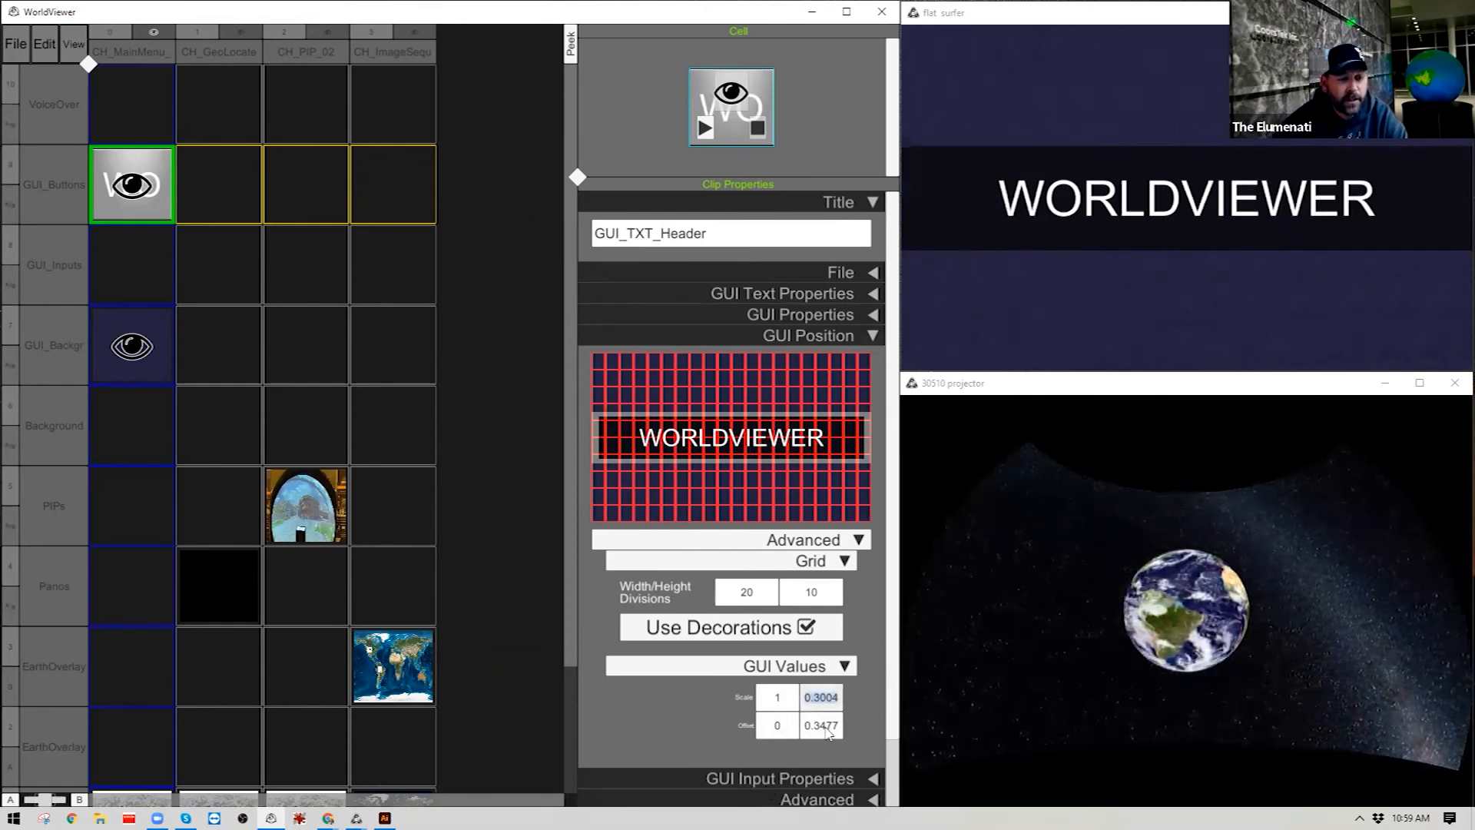
key("BackSpace")
type("2")
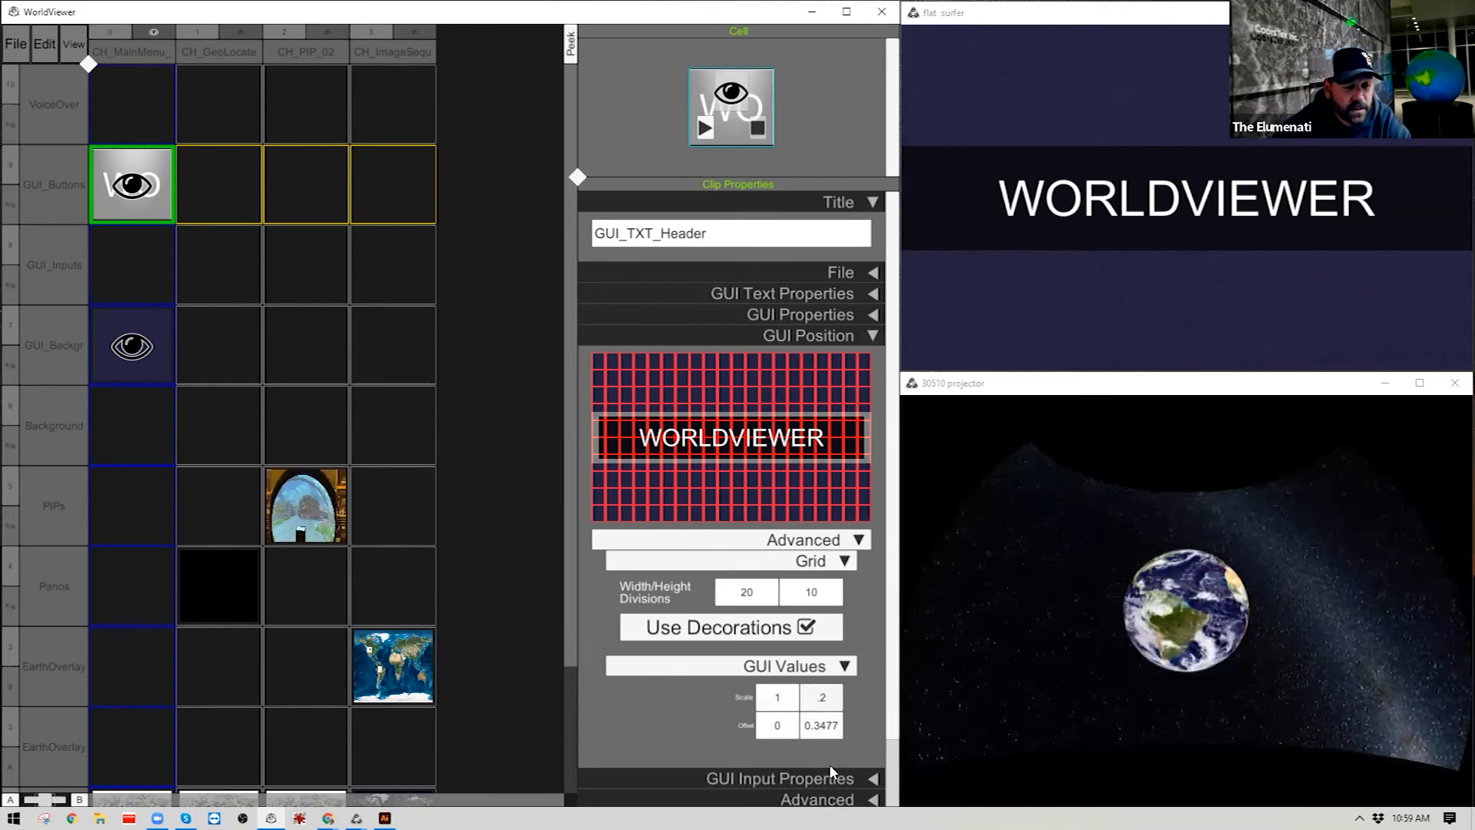
left_click(821, 725)
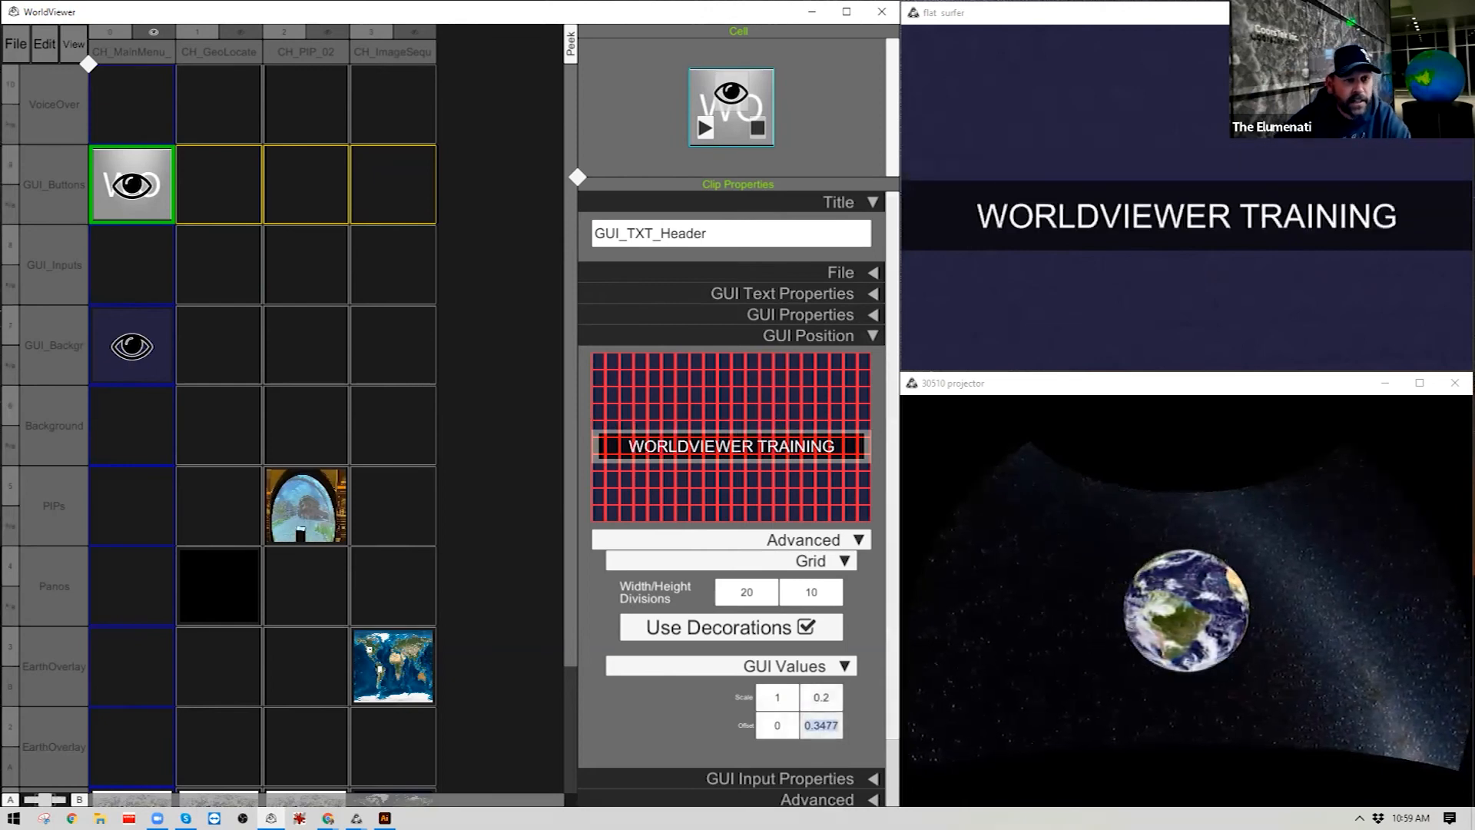
type(".8")
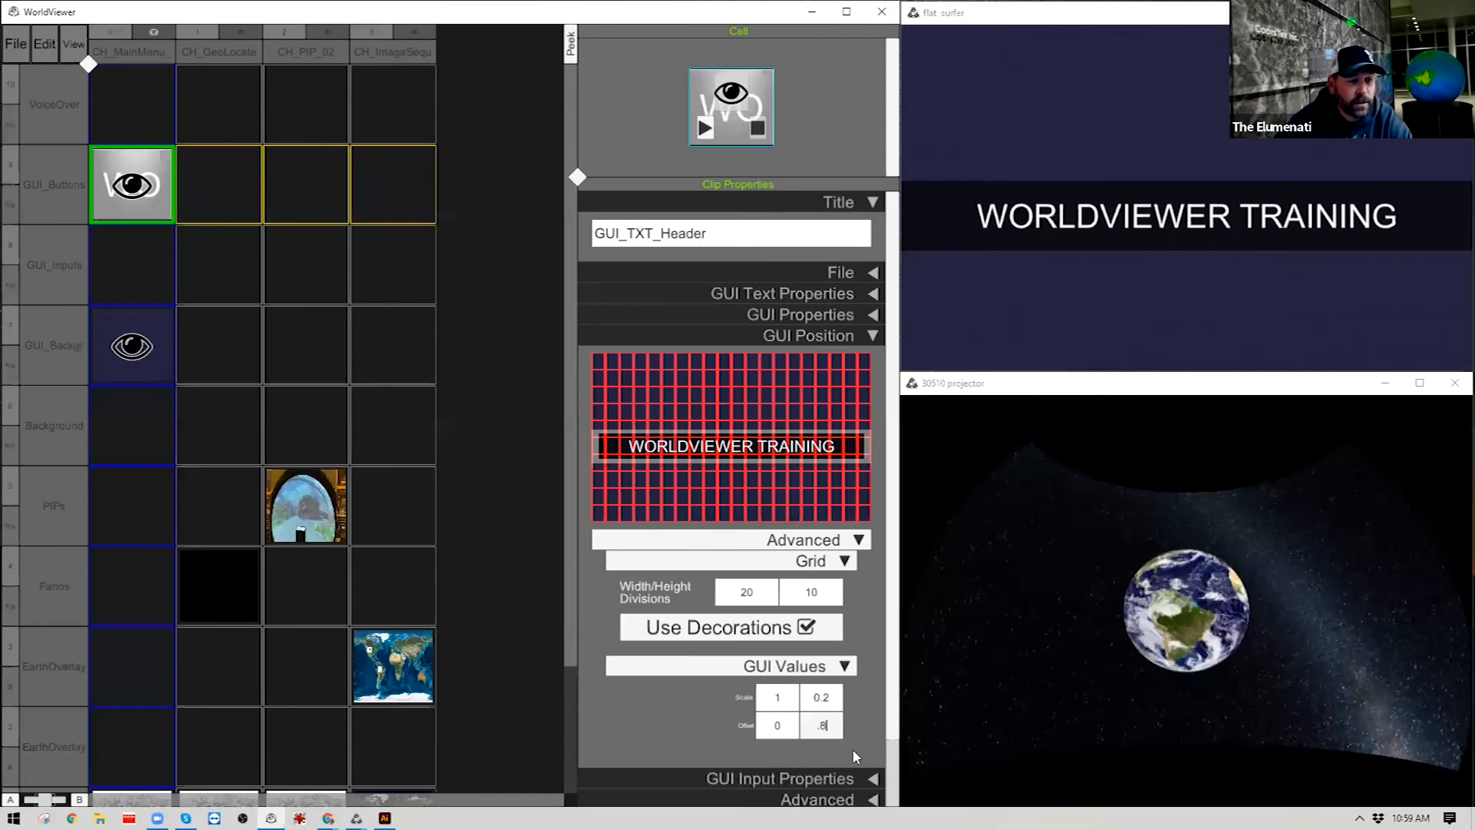
key("Return")
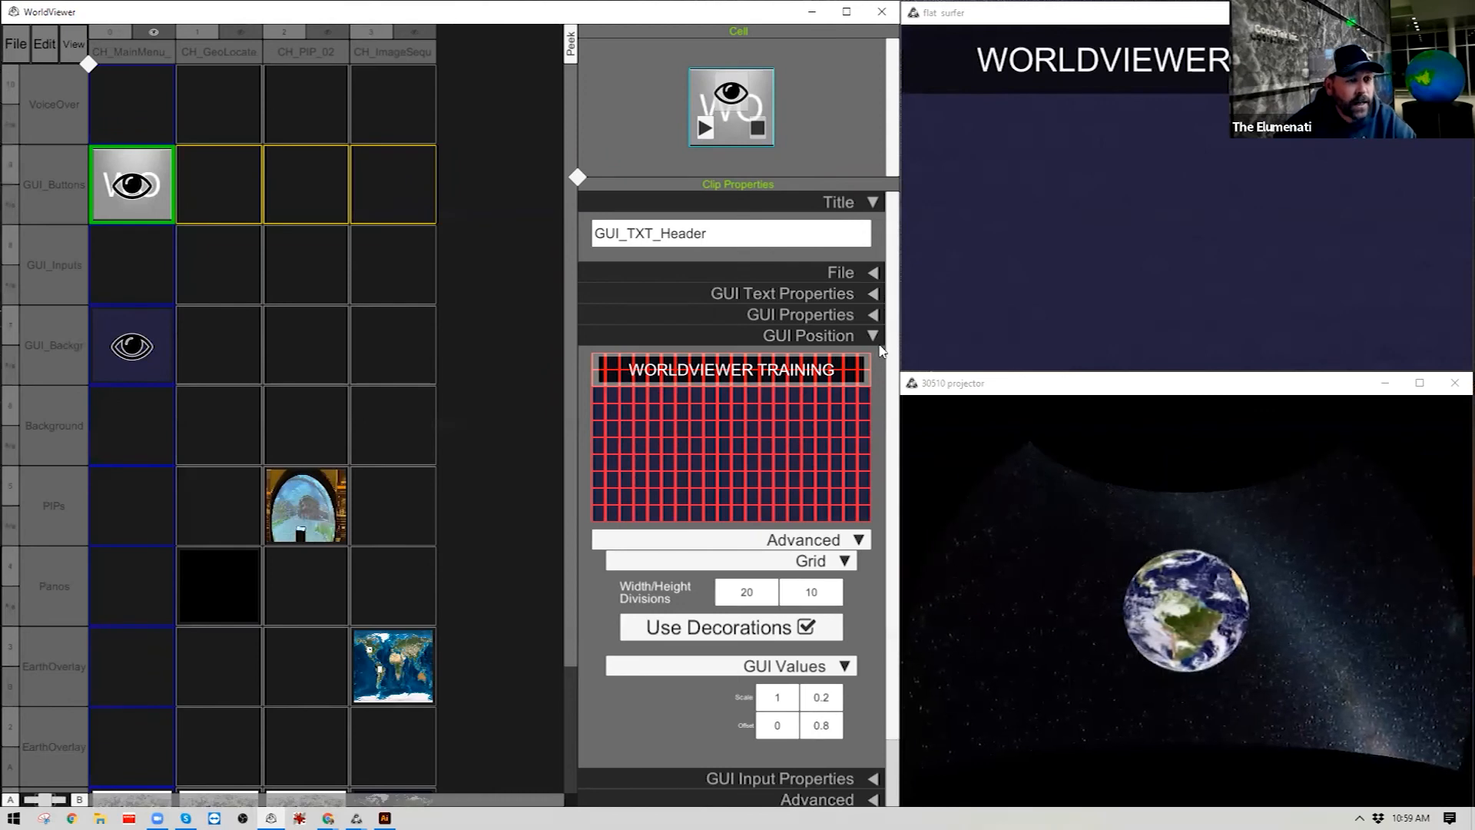
Change the header text's alignment to UpperCenter in its text properties.
left_click(870, 294)
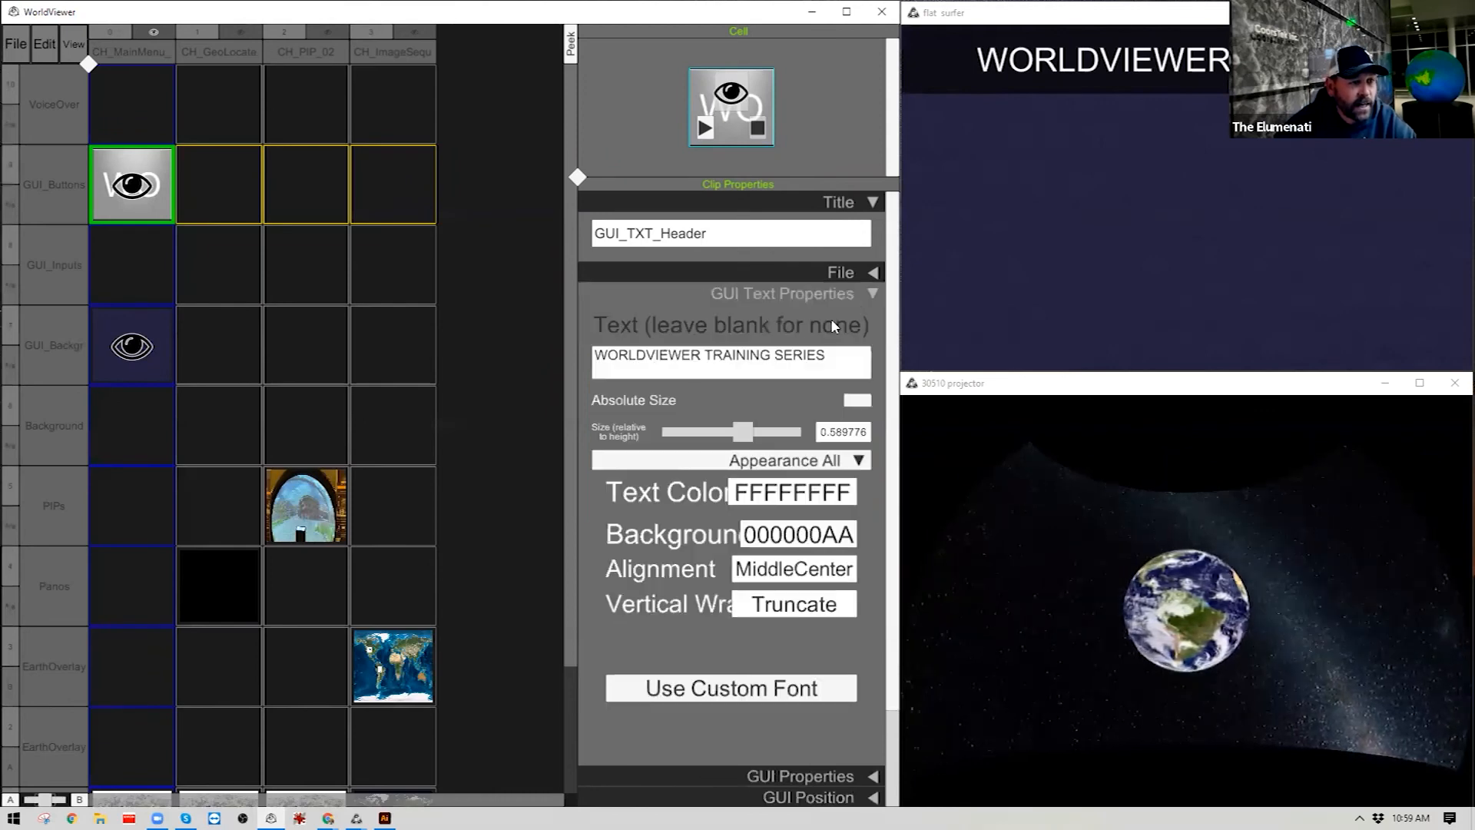
left_click(789, 569)
left_click(789, 569)
left_click(788, 569)
left_click(789, 569)
left_click(789, 569)
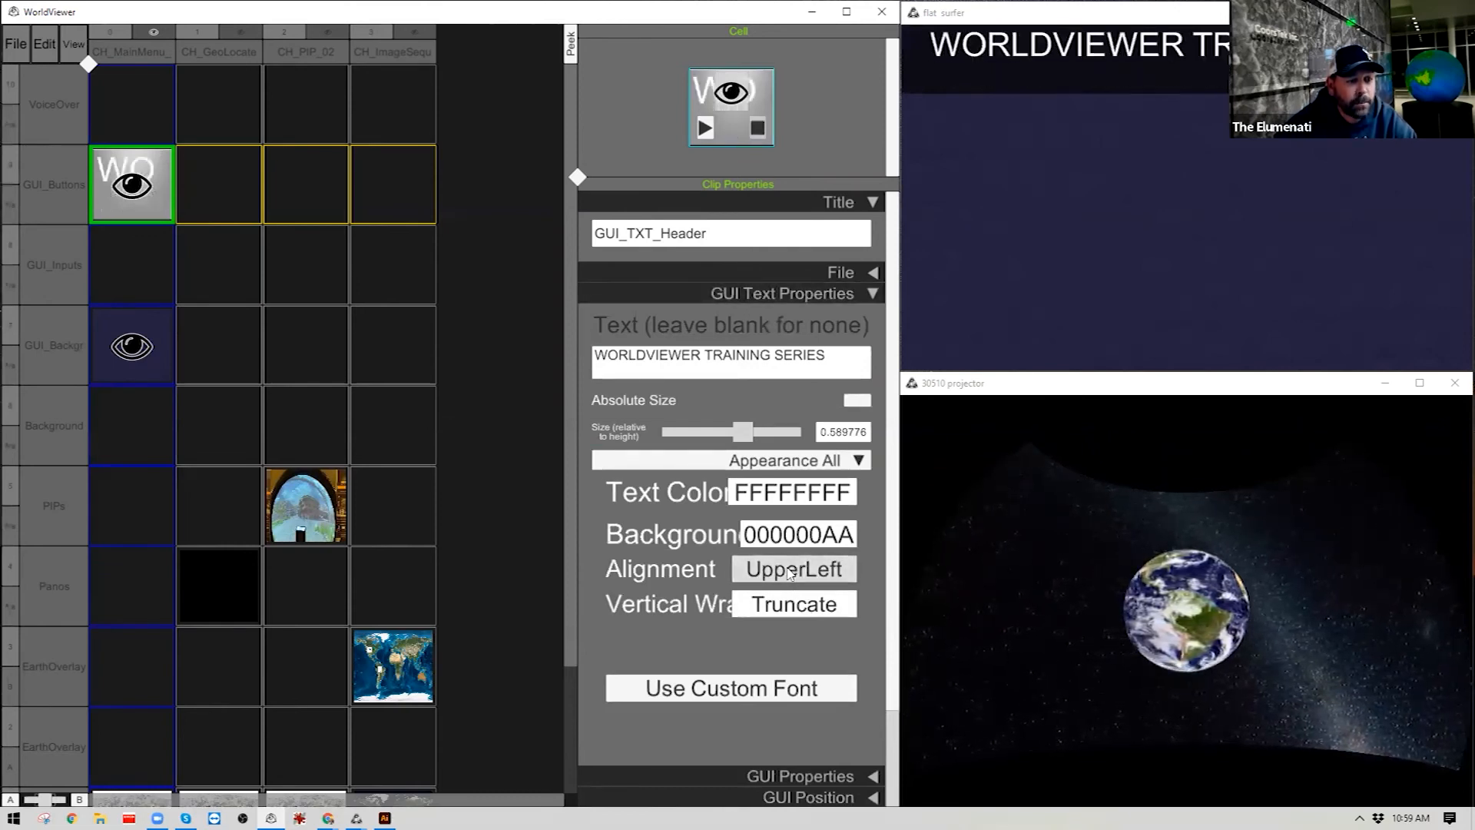
left_click(789, 569)
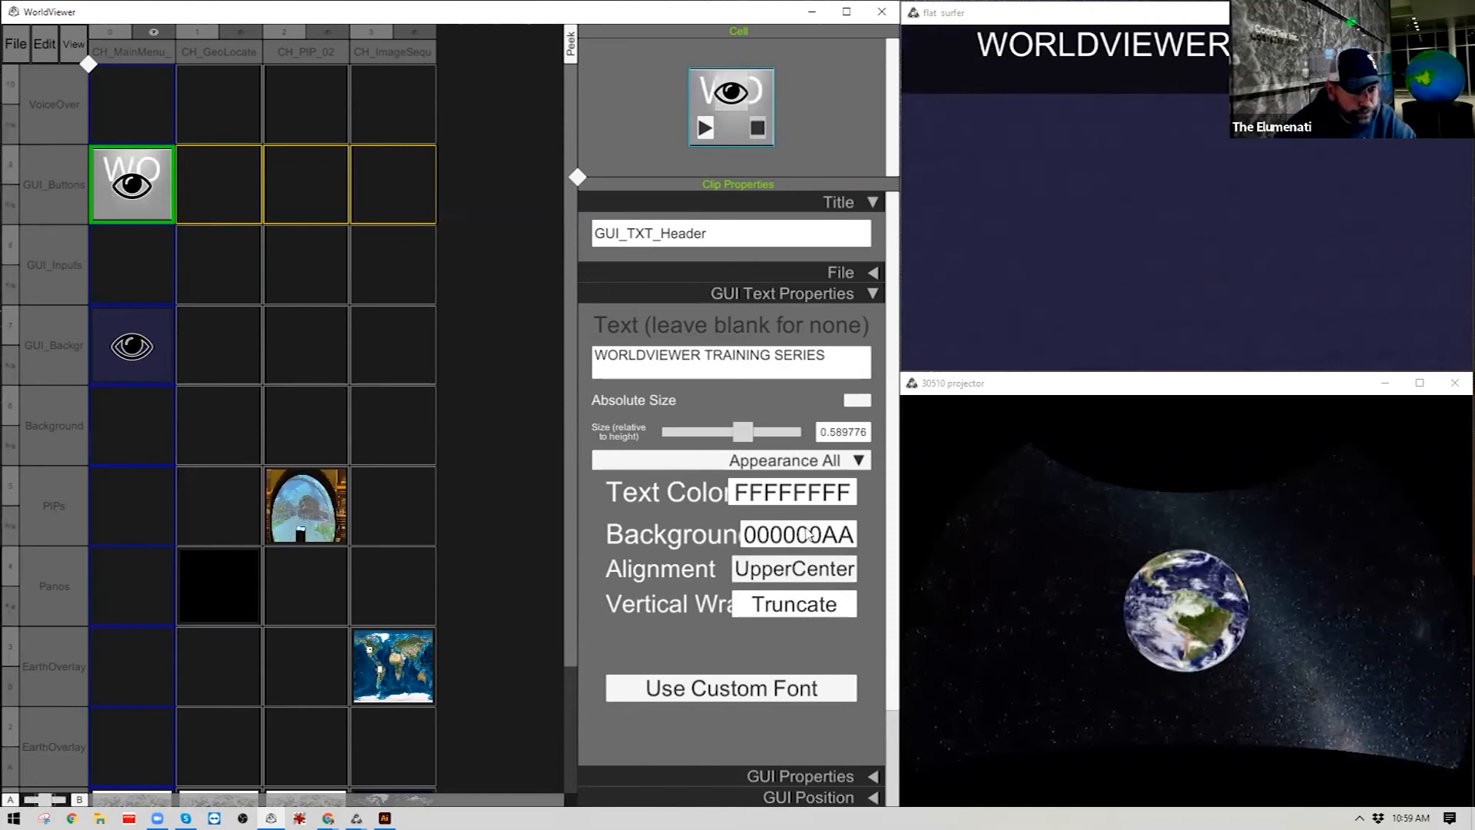
Reduce the header text's size relative to height to about 0.45.
left_click_drag(742, 436, 735, 438)
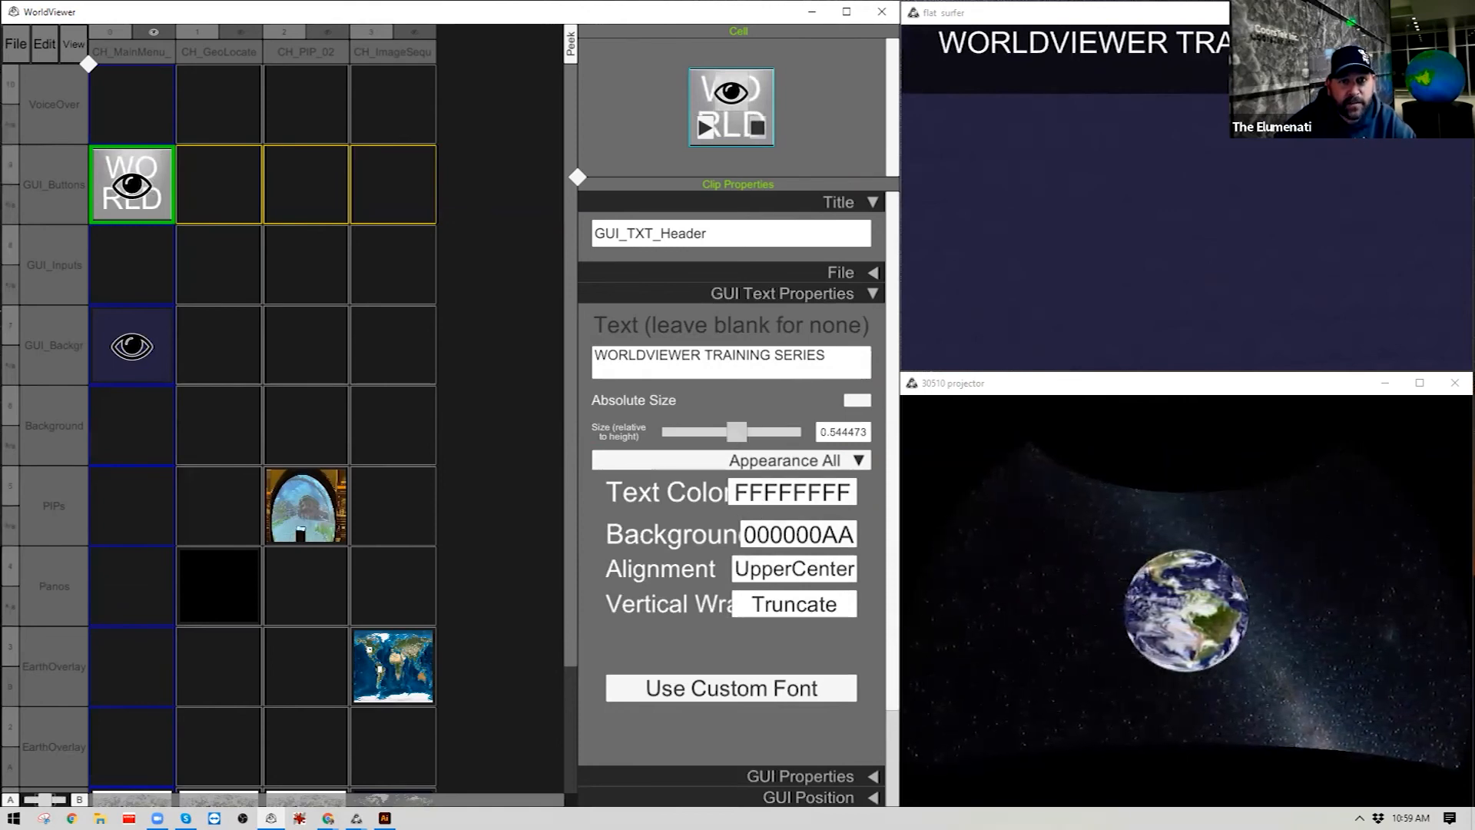
left_click_drag(736, 437, 725, 436)
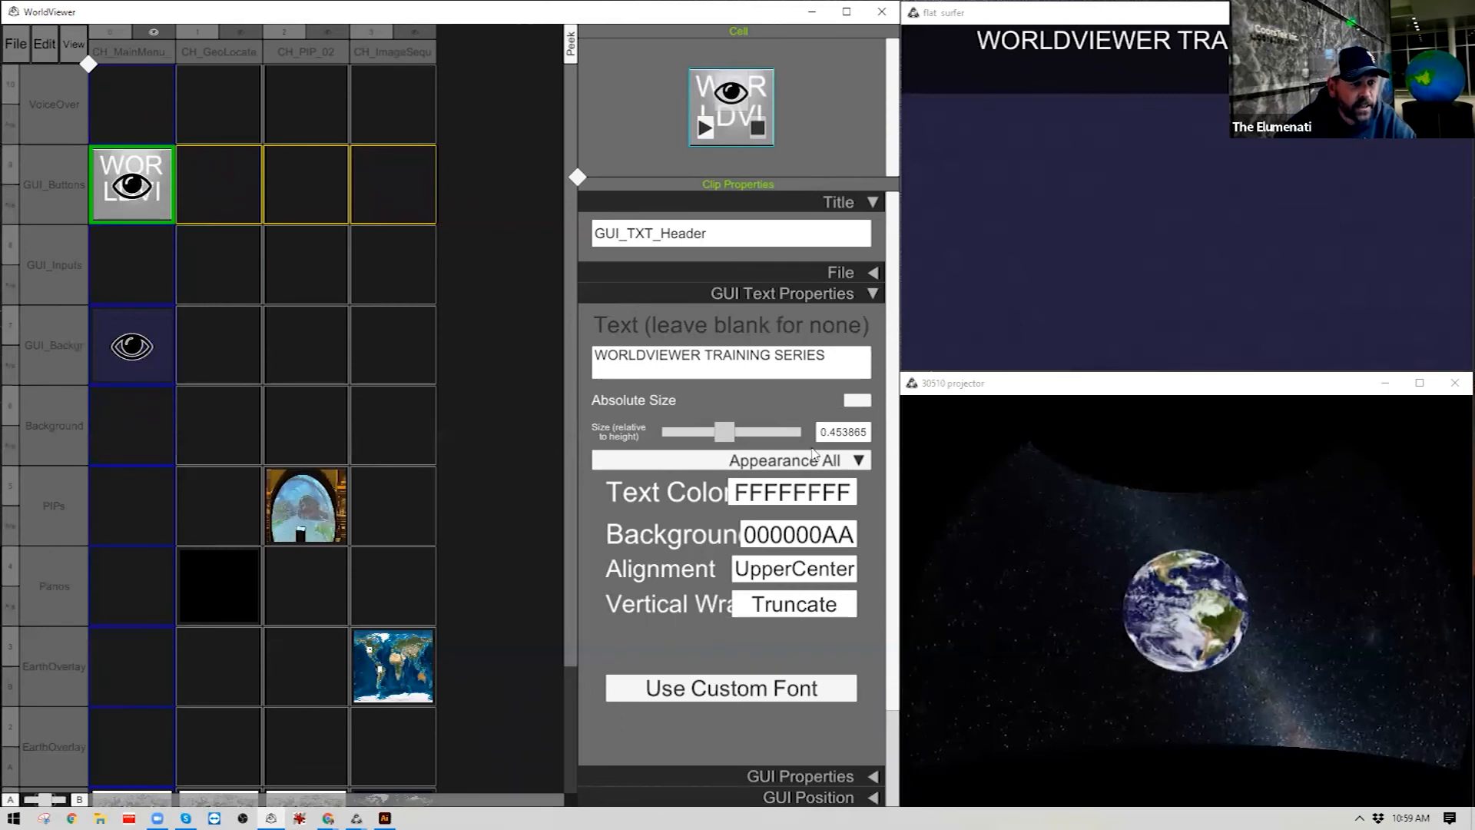
left_click(839, 296)
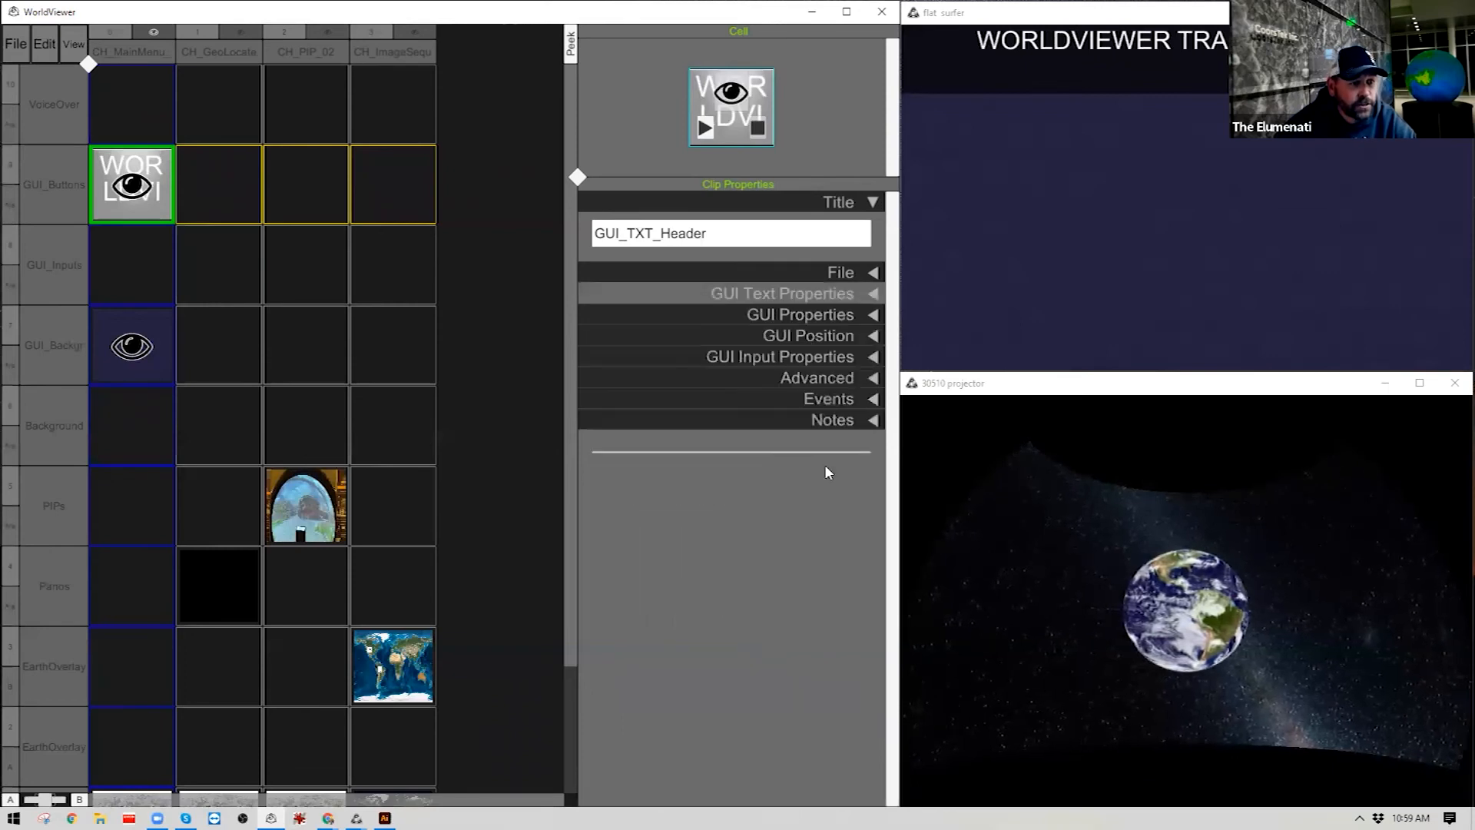
Make the header thinner with a vertical scale of 0.15 and a vertical offset of 0.85.
left_click(846, 334)
left_click(827, 698)
type(".15")
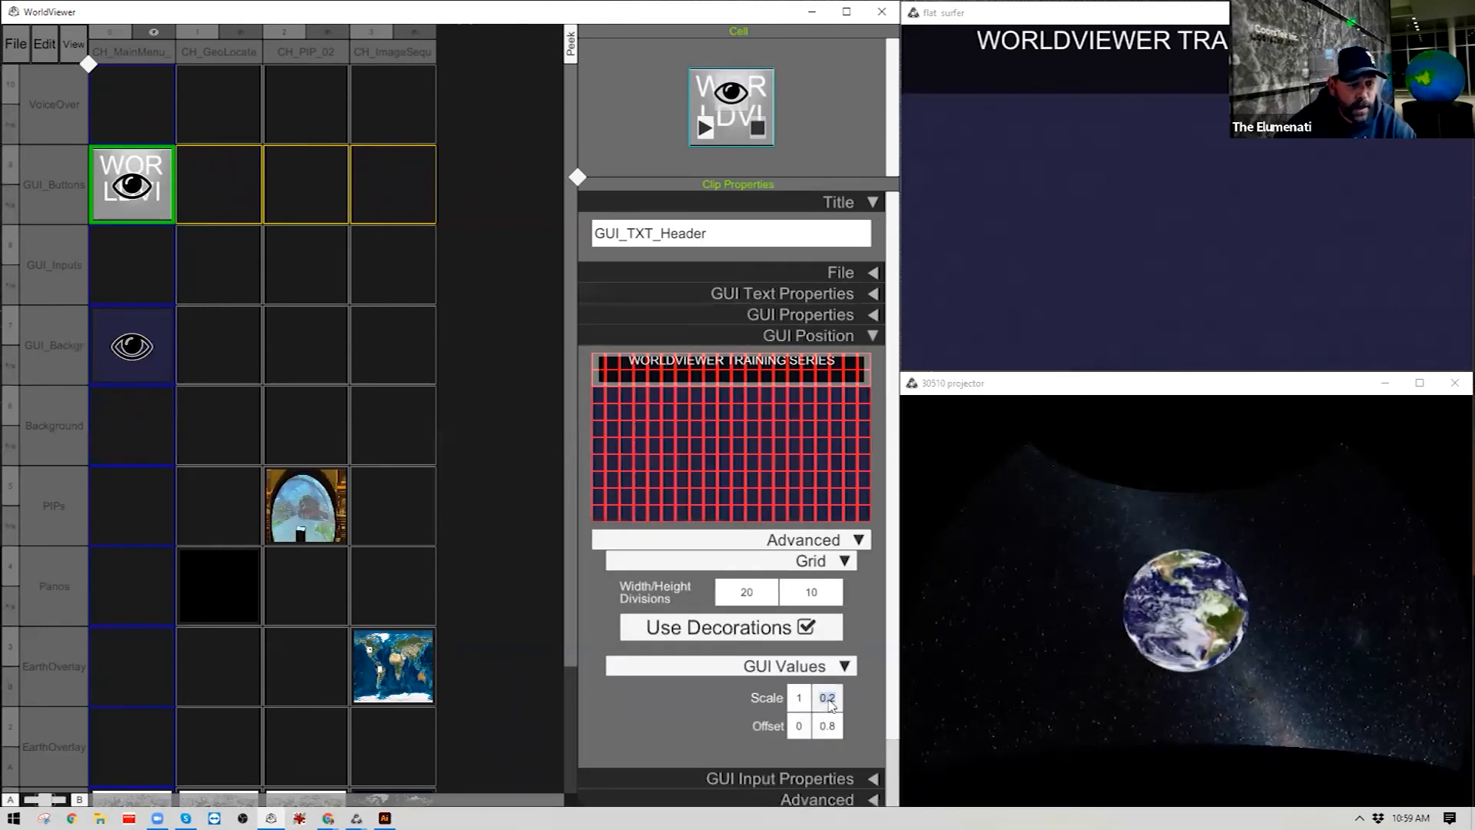
left_click(827, 726)
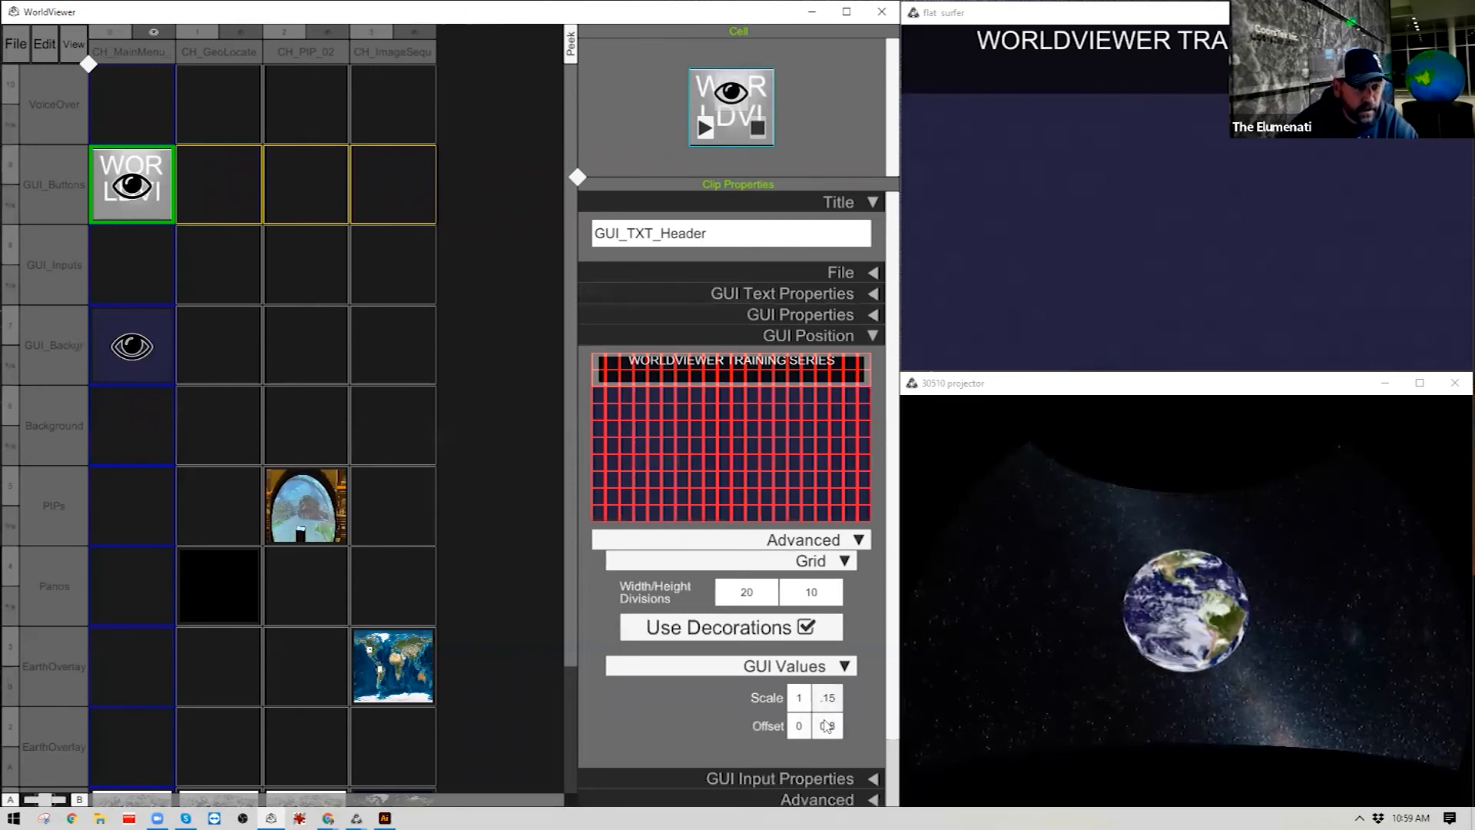
type(".85")
left_click(698, 722)
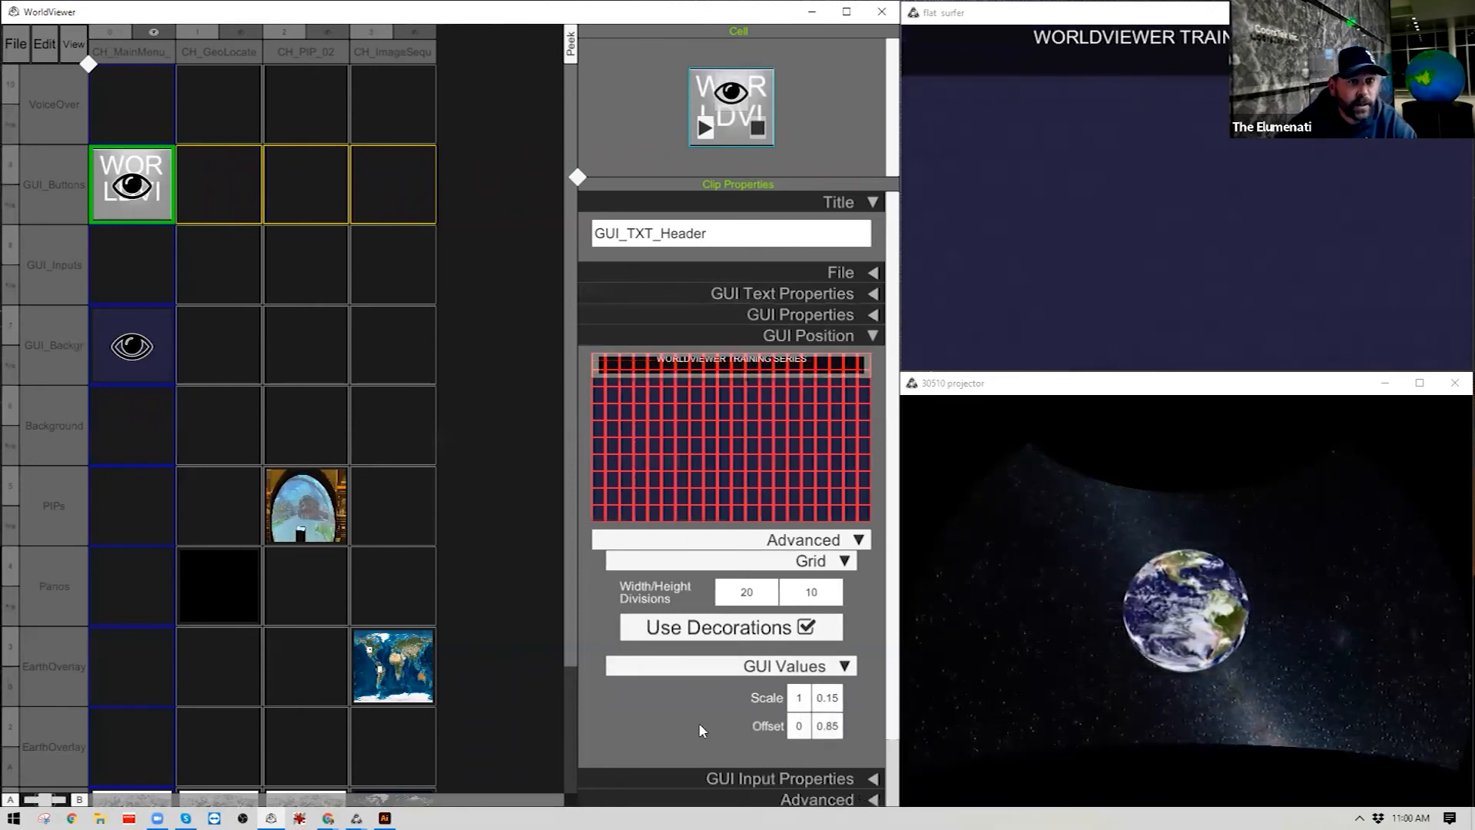
Change the header's vertical scale to 0.12 and its vertical offset to 0.87.
left_click(827, 695)
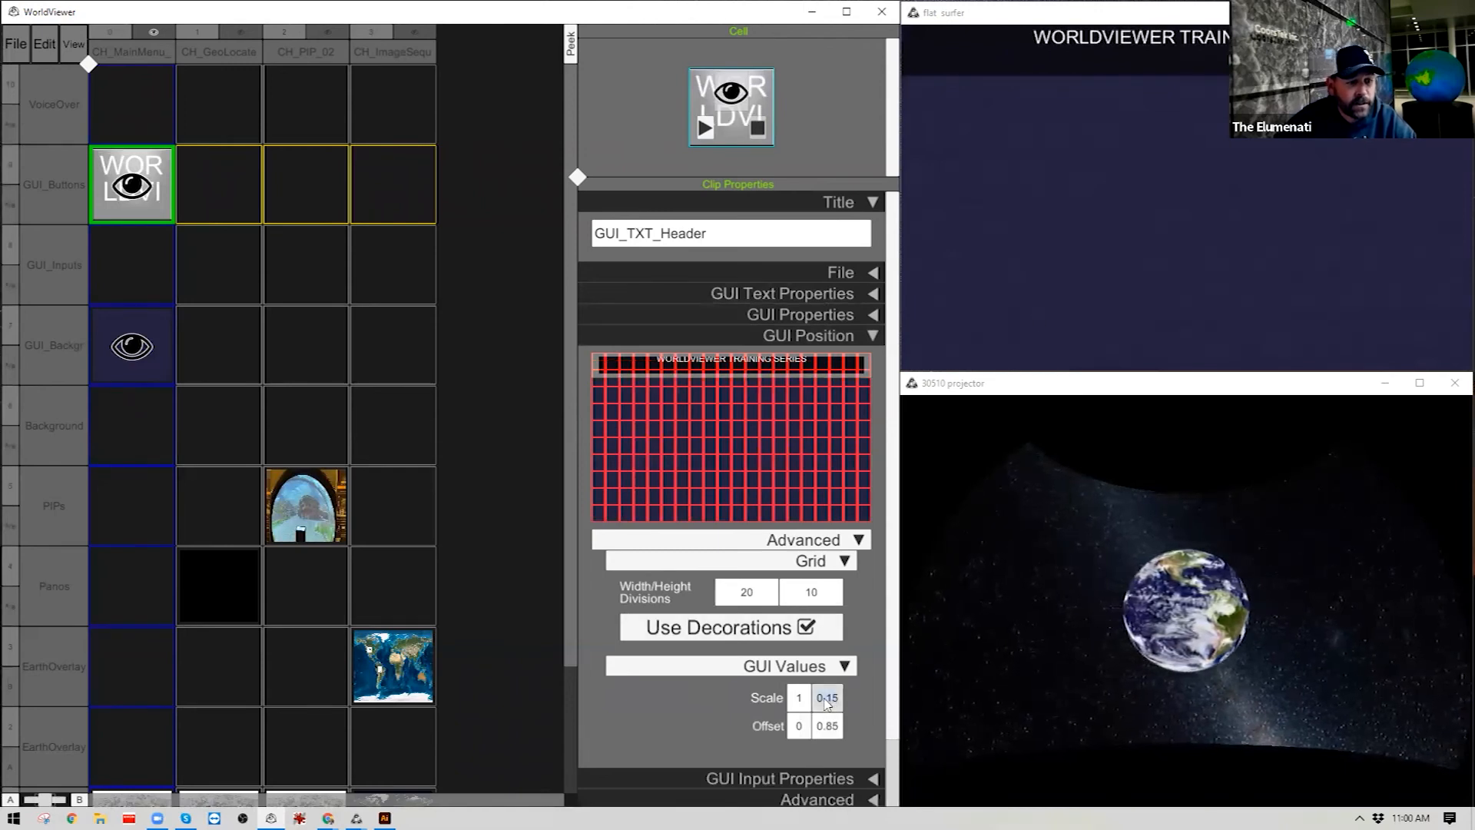
key("BackSpace")
type(".12")
key("Tab")
type(".87")
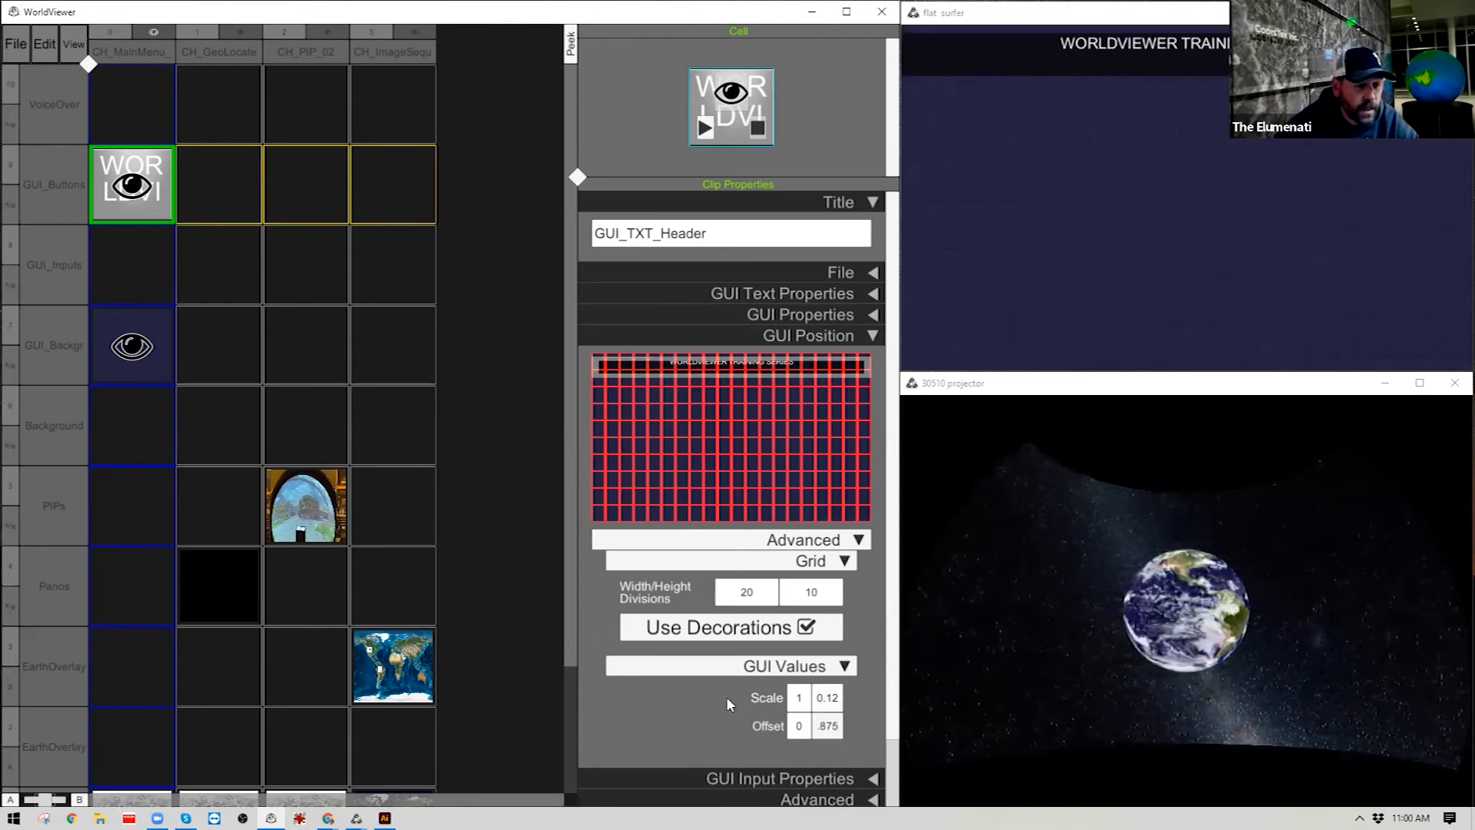
key("Return")
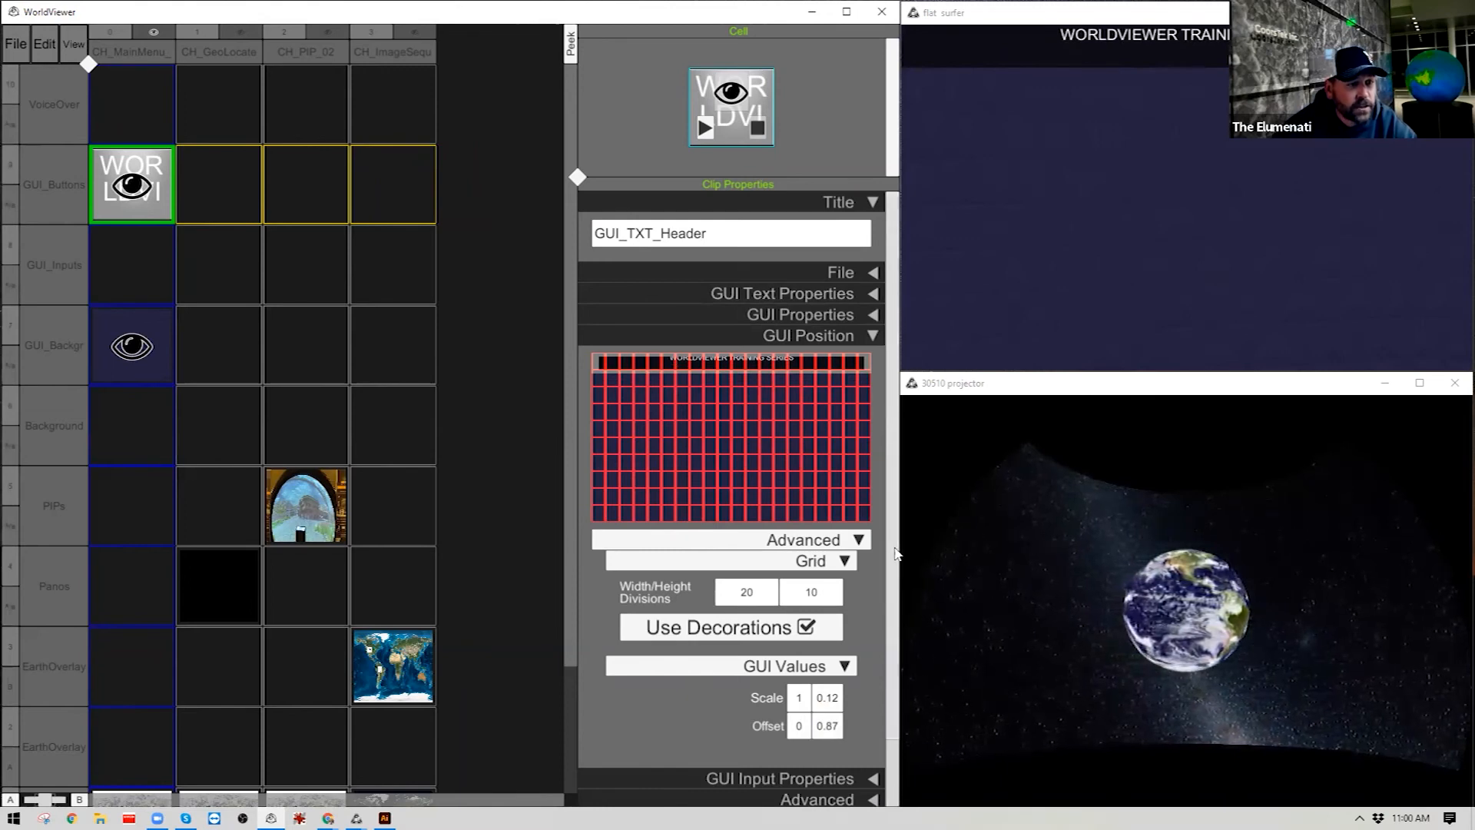
Enlarge the header text to a size of about 0.65 relative to height.
left_click(861, 330)
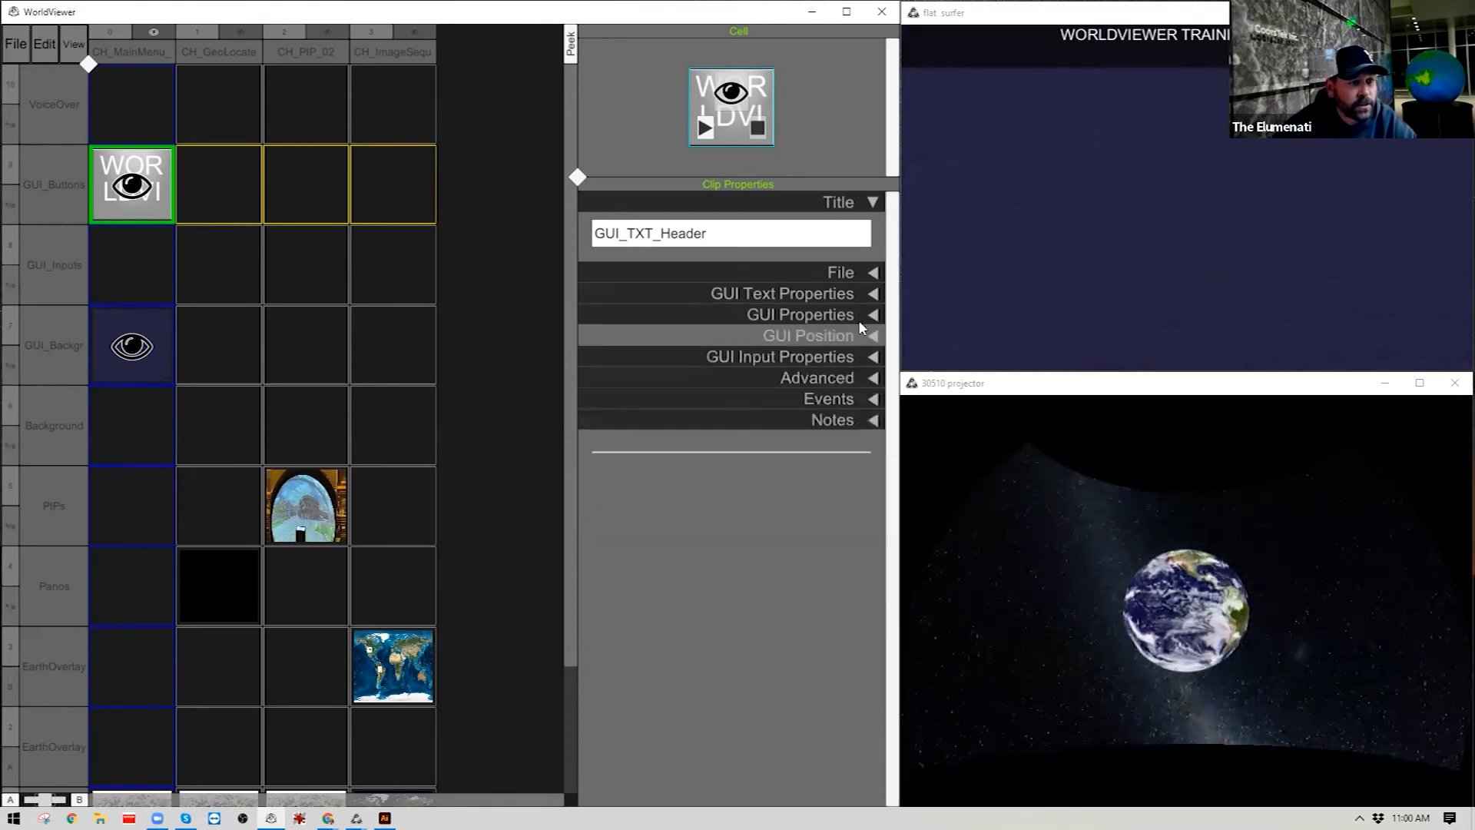
left_click(864, 292)
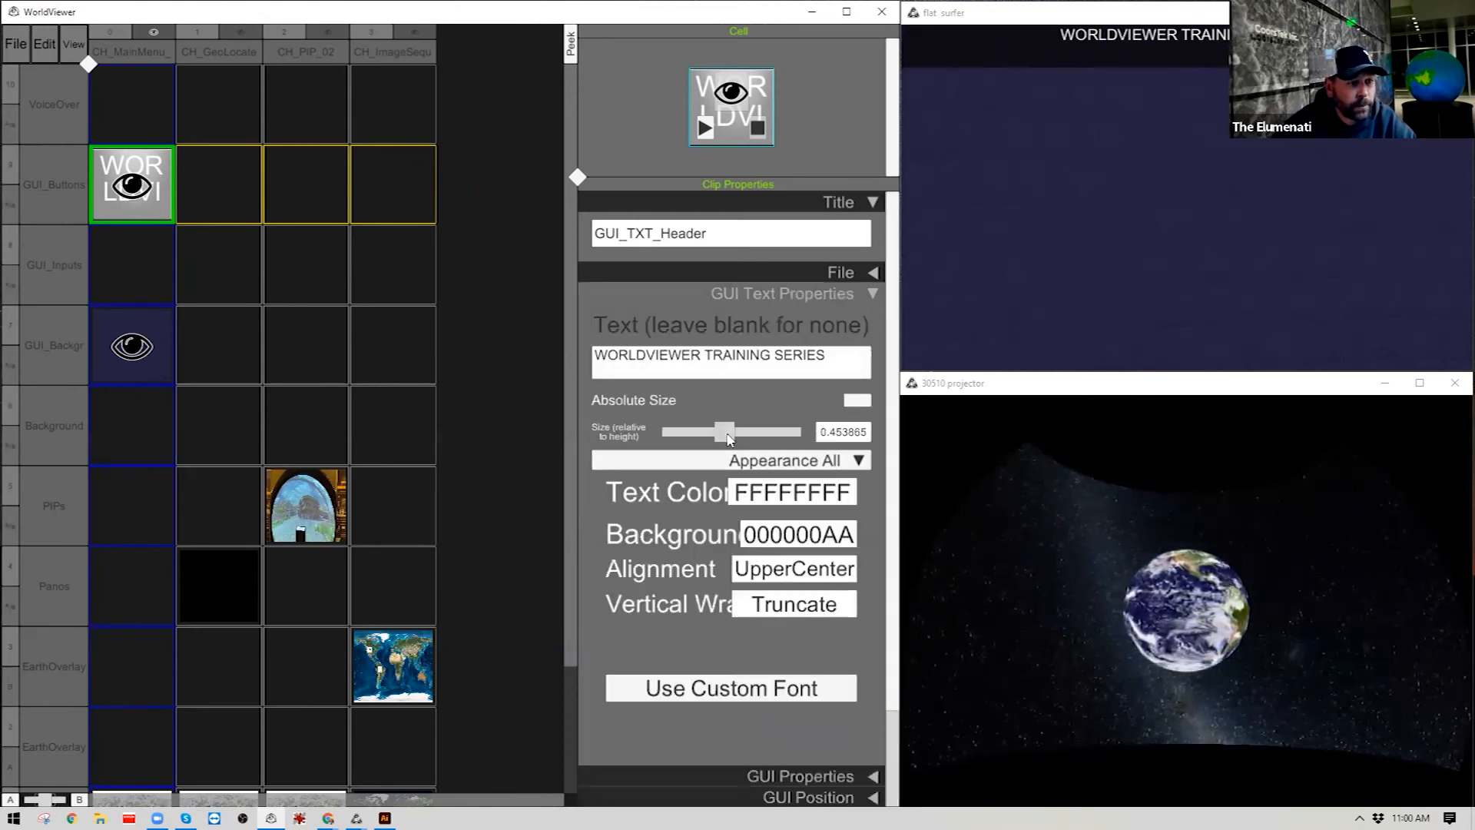
left_click_drag(735, 440, 755, 434)
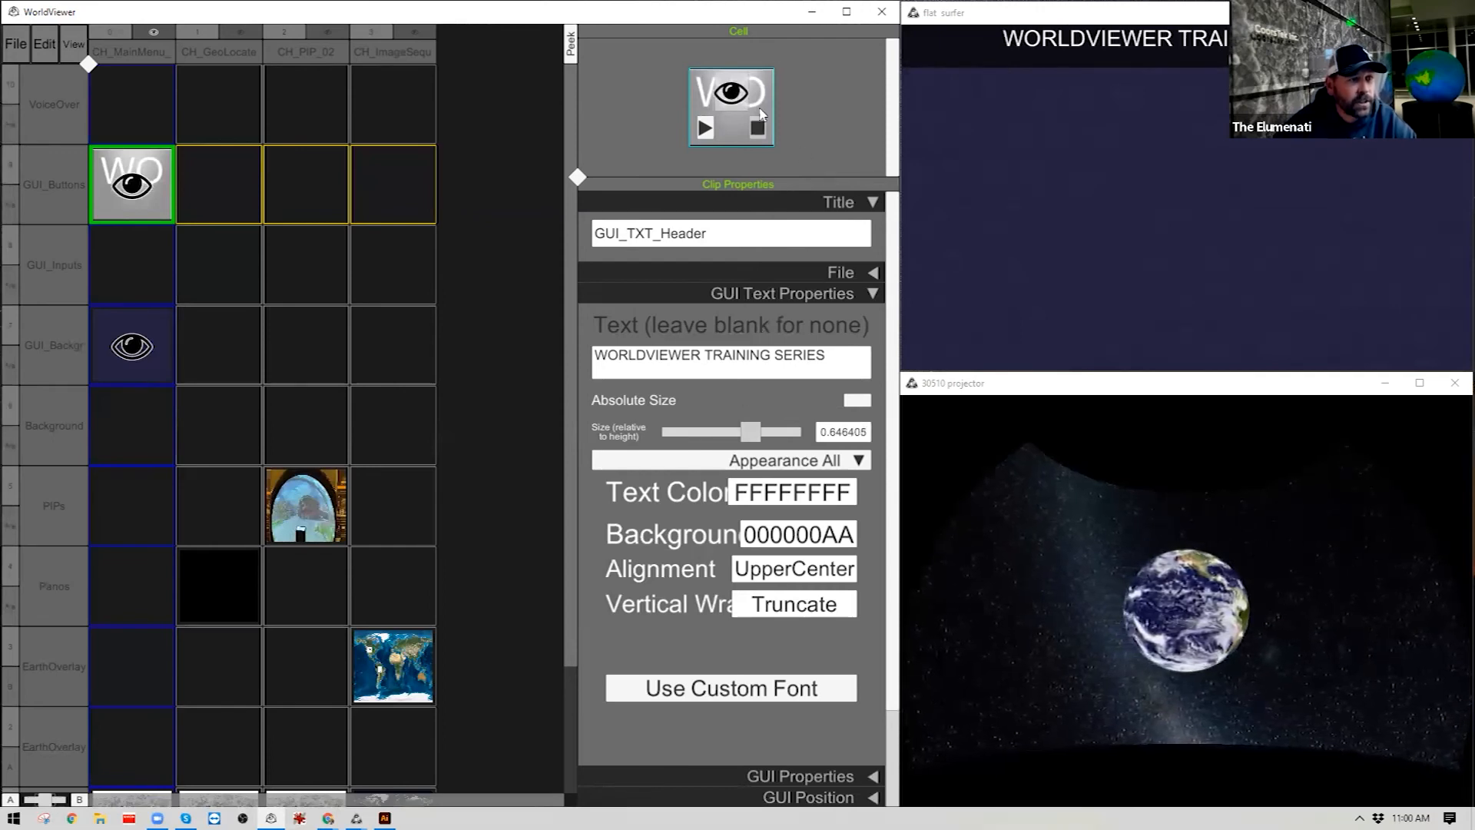
Load a new TouchScreen Text GUI clip into the main menu channel's cell on the GUI_Buttons track.
right_click(737, 139)
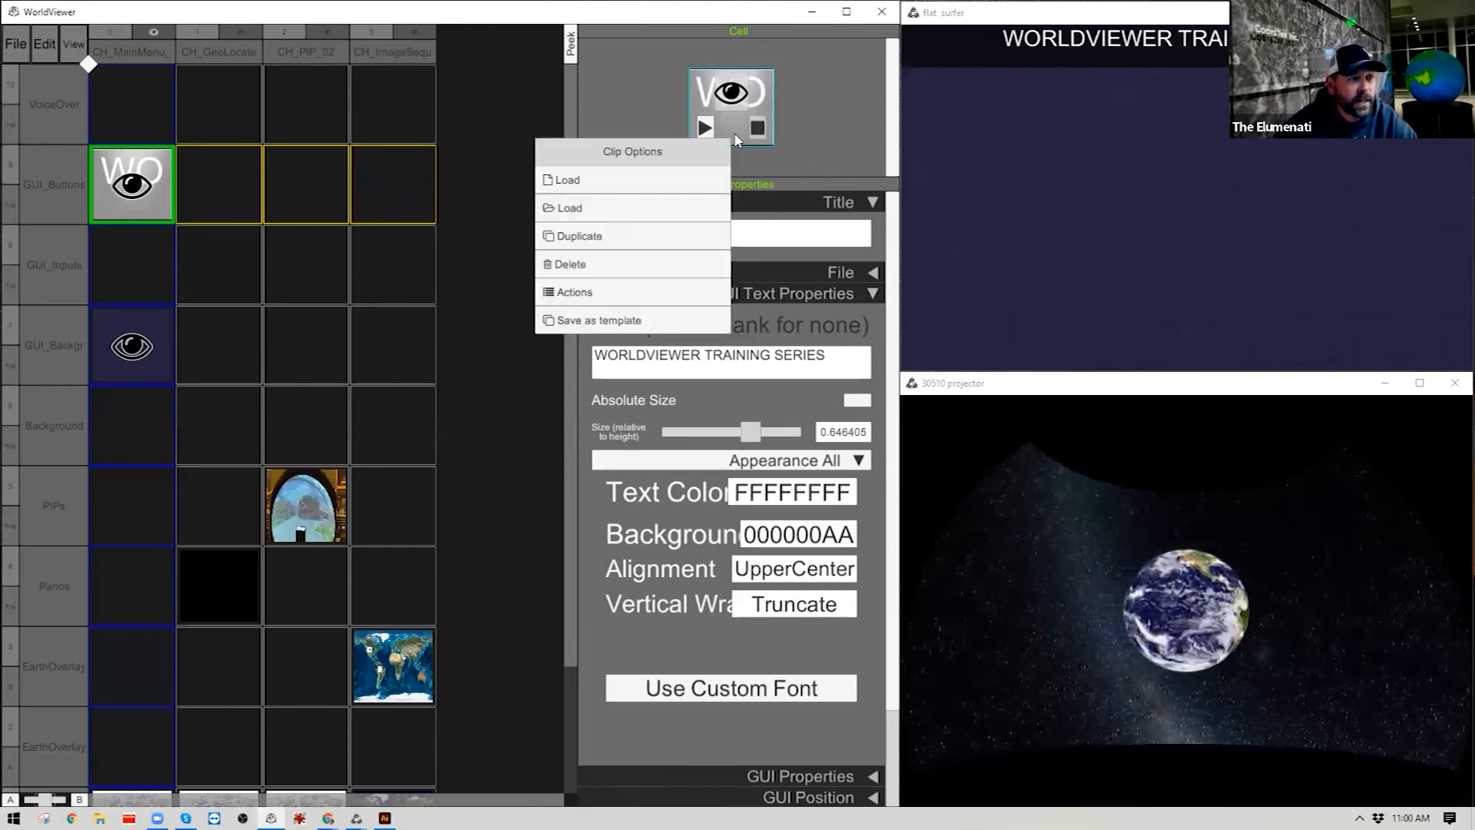
left_click(791, 127)
right_click(133, 233)
right_click(132, 207)
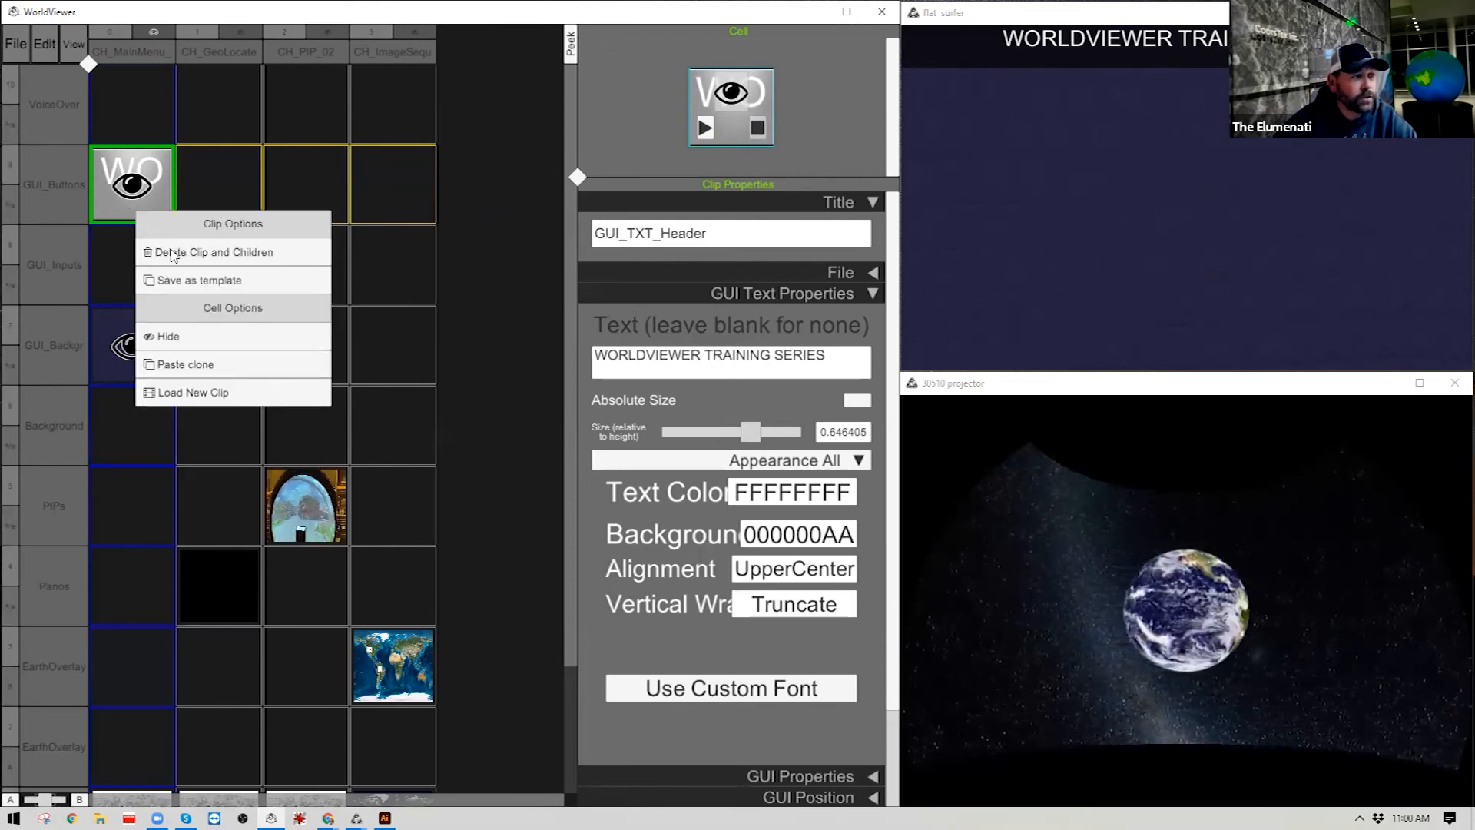
left_click(183, 392)
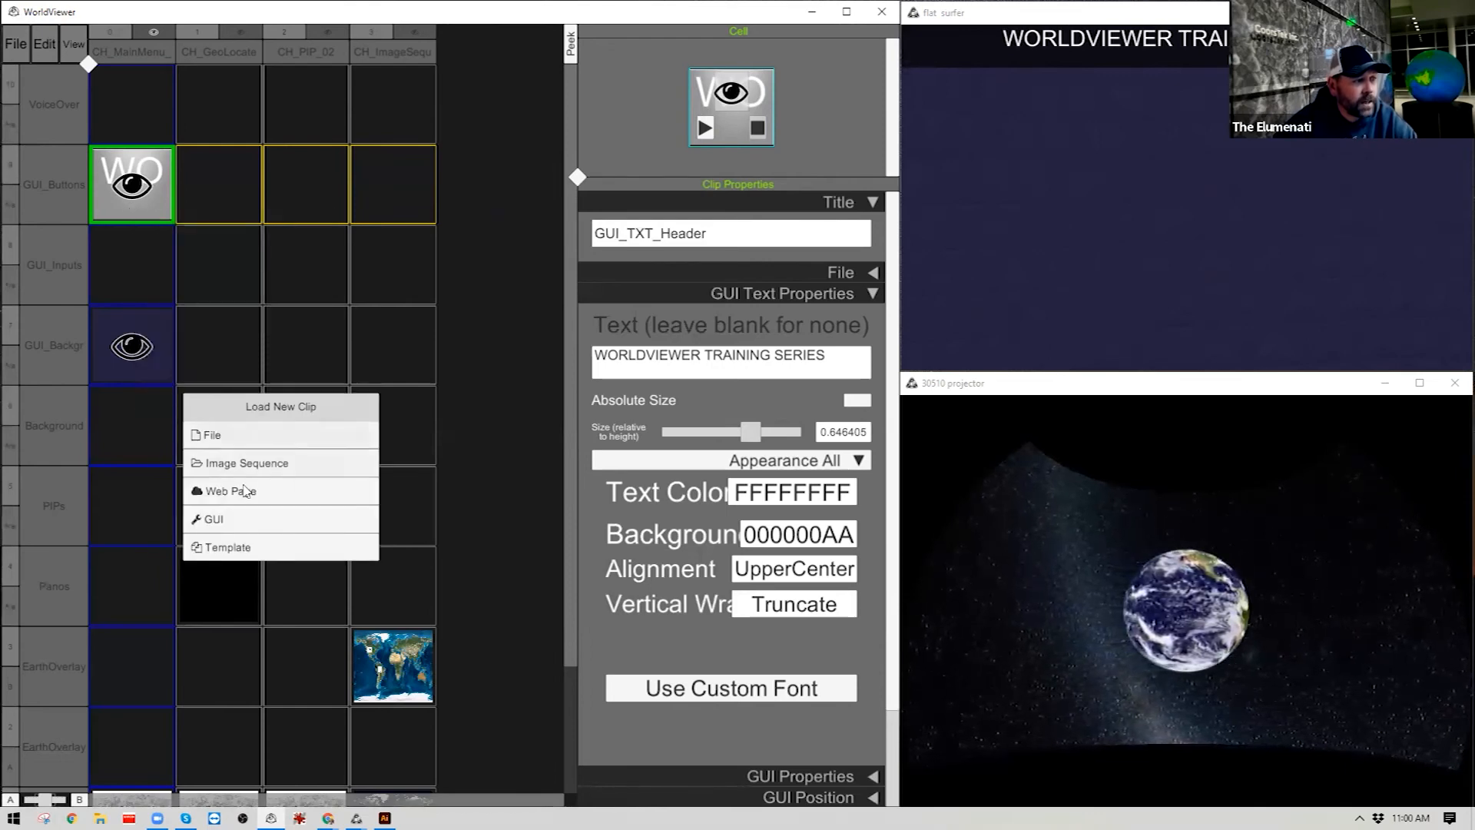
left_click(217, 524)
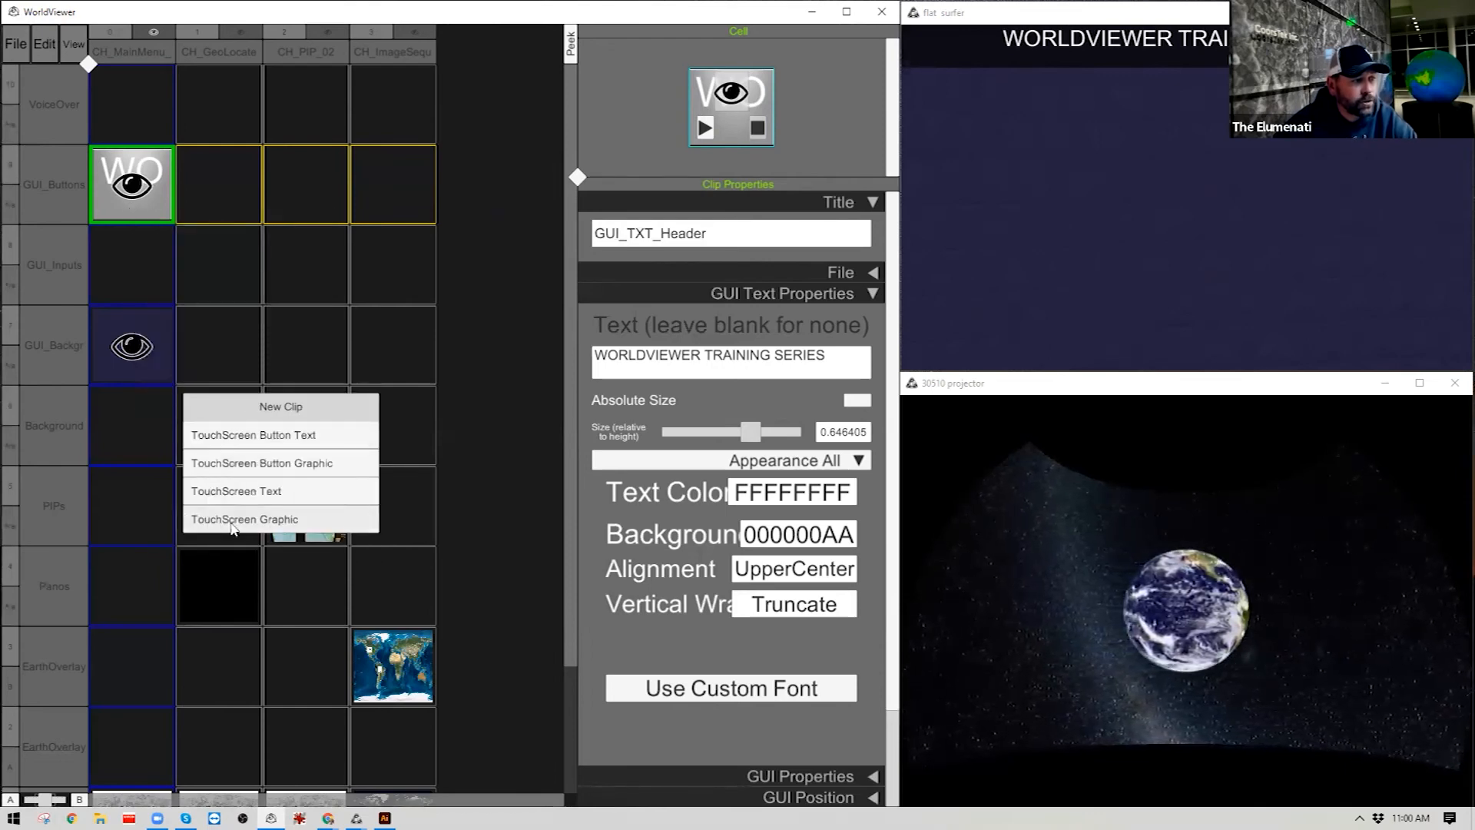
left_click(266, 491)
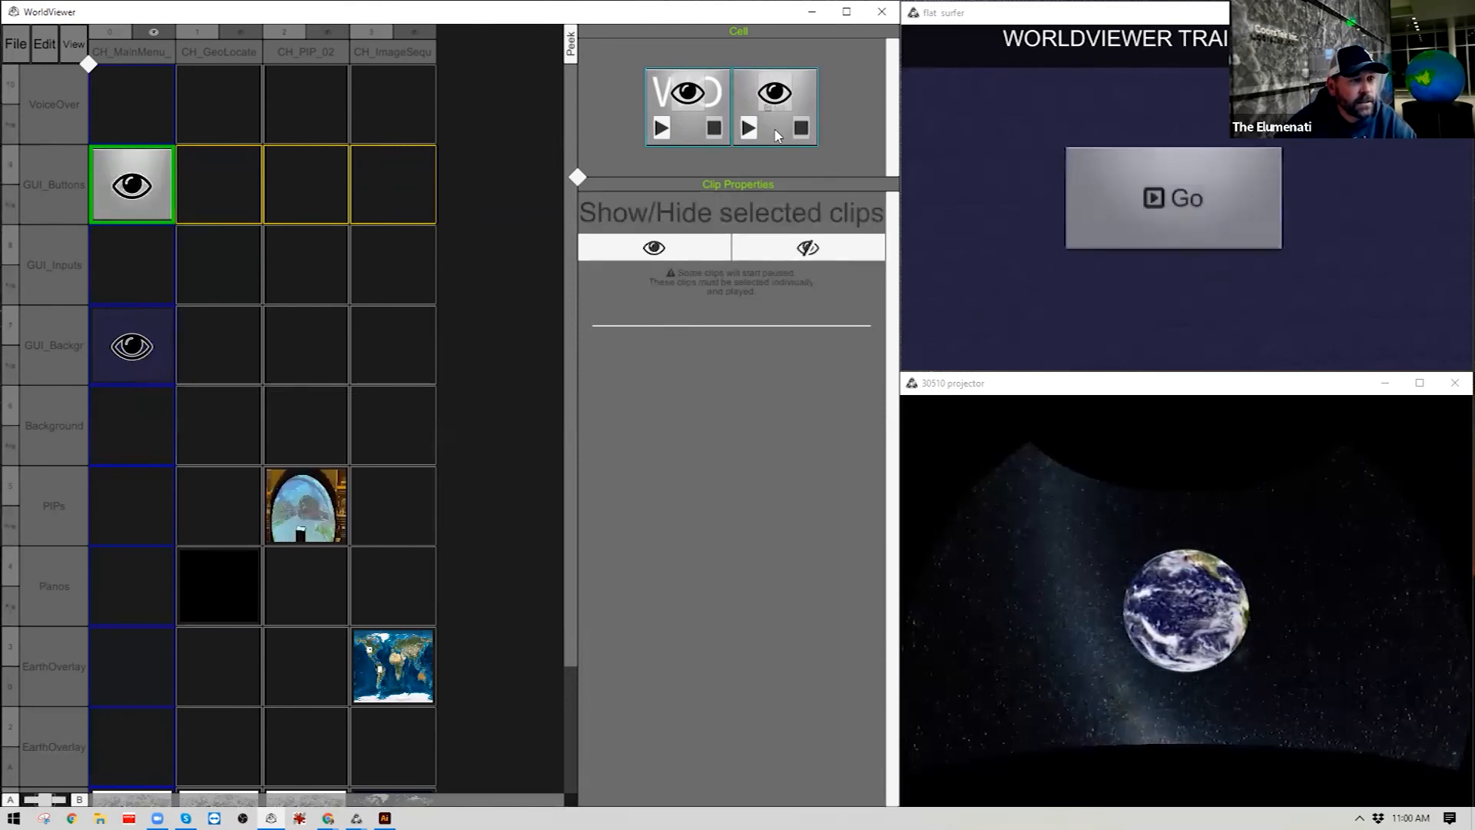
Select the newly added text clip alone and title it GUI_TXT_Subheader.
left_click(776, 136)
left_click(640, 236)
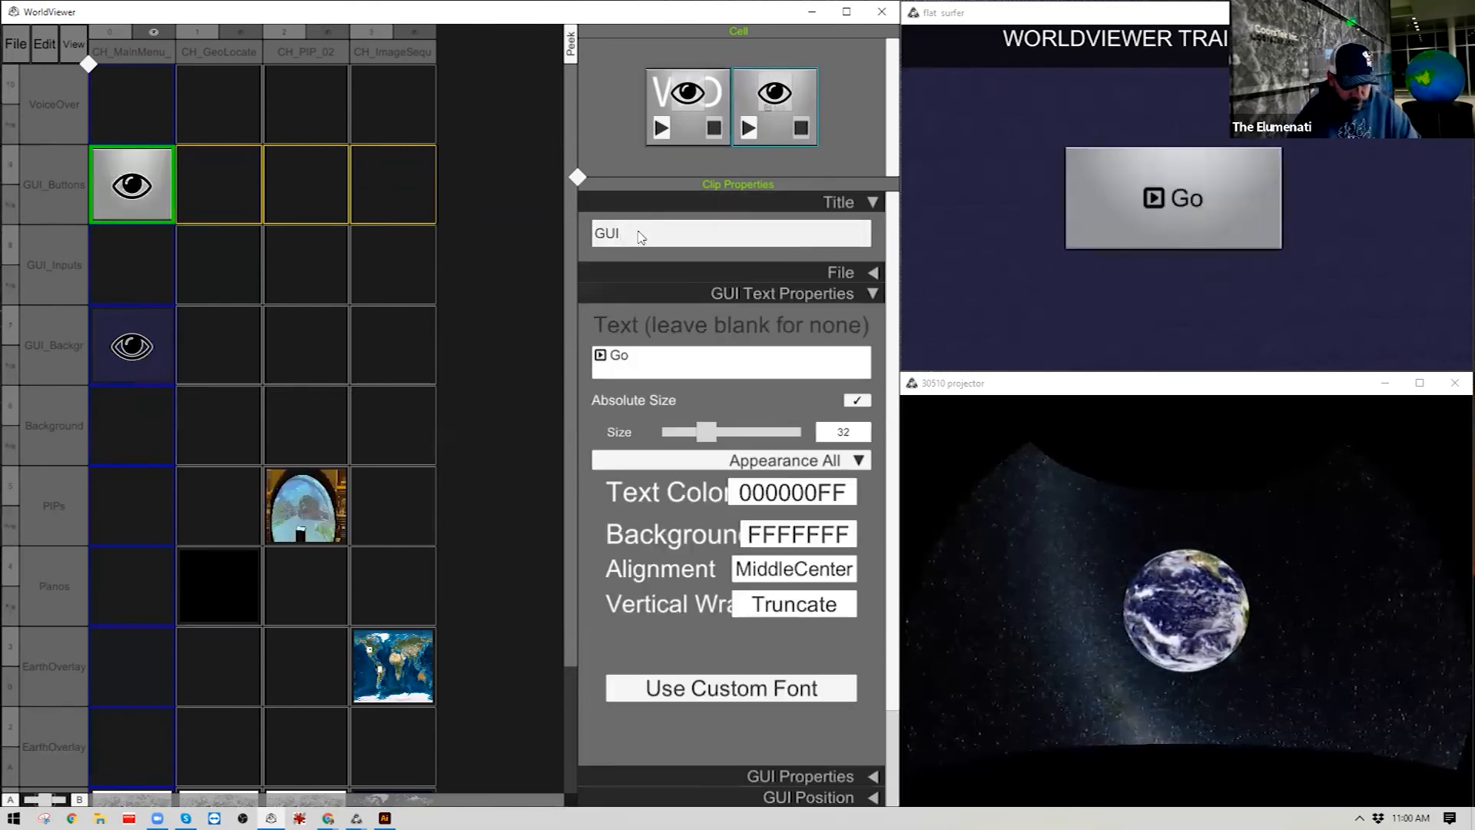
type("_T")
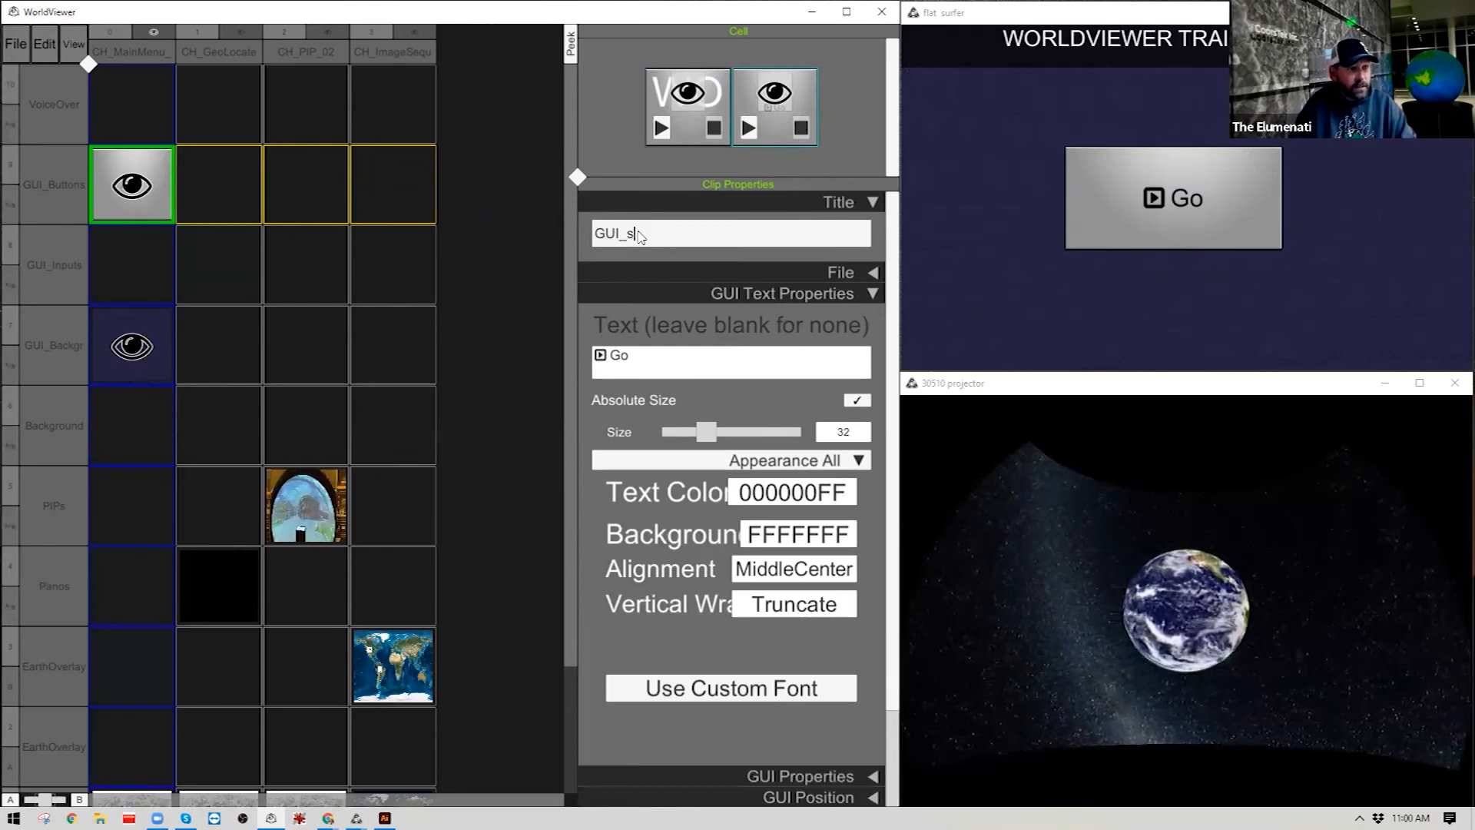
type("XT")
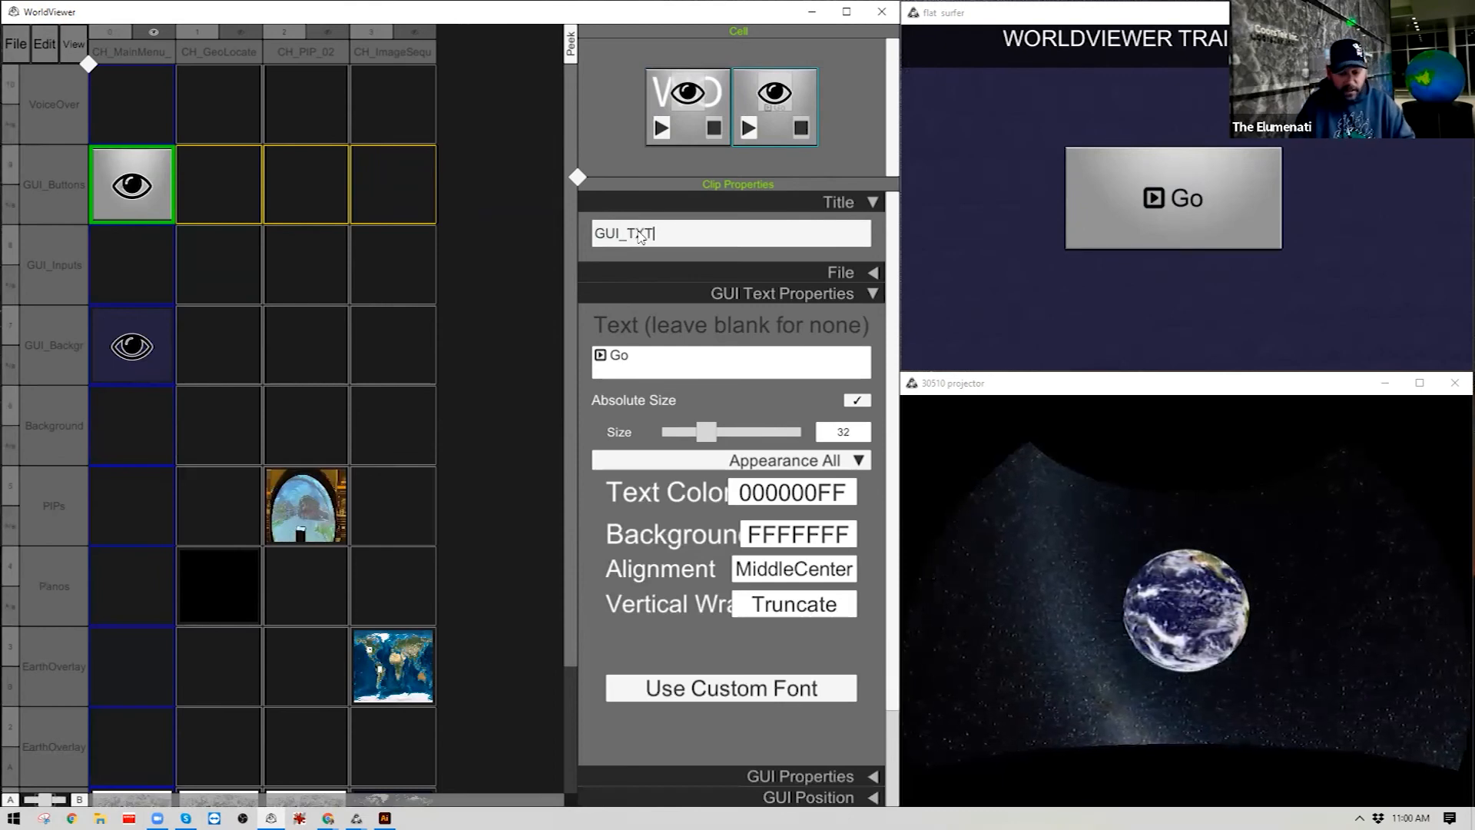
type("_Subheader")
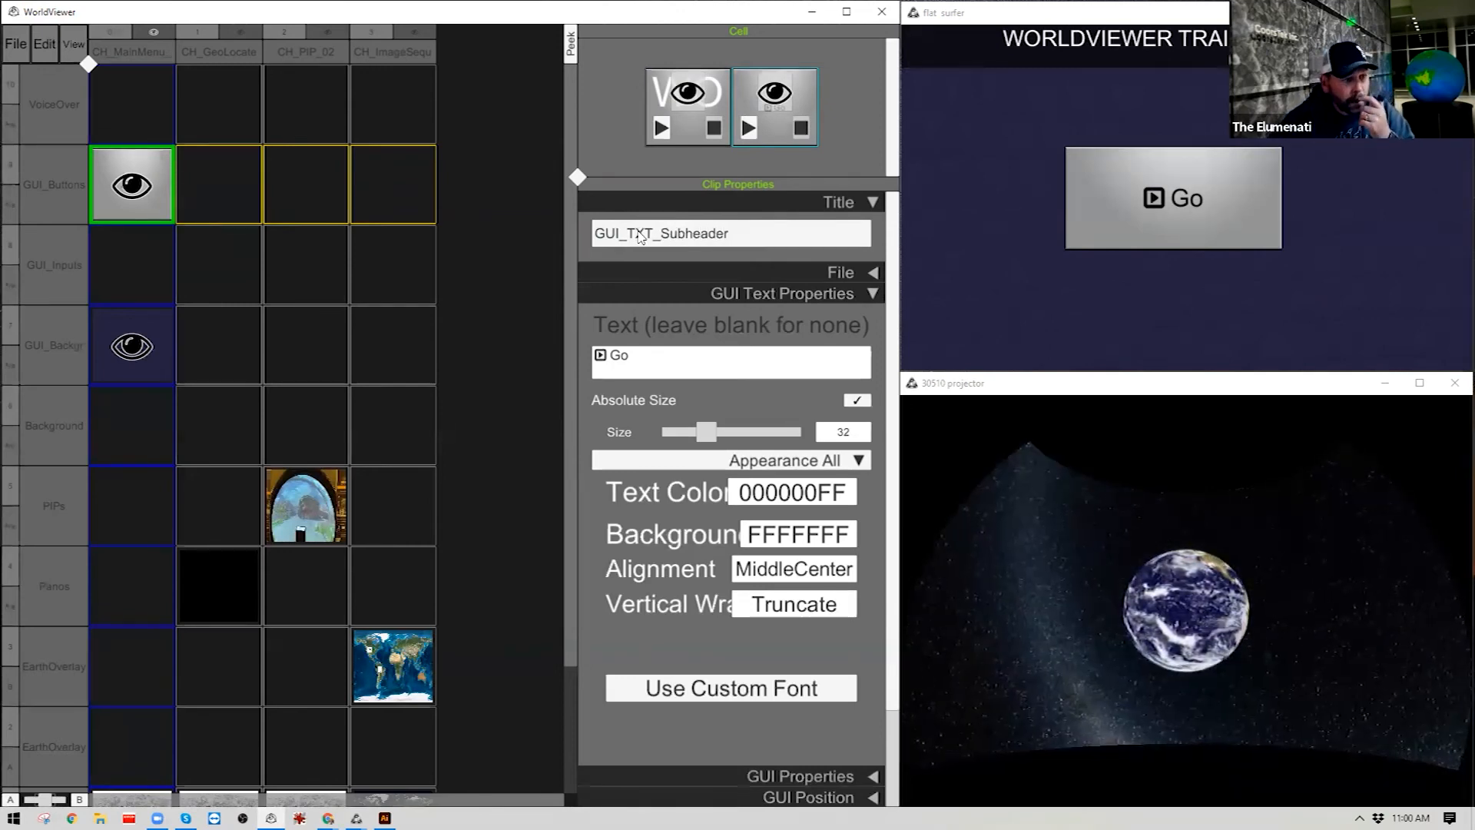
Set the subheader's text to VIDEO 3 and turn off its absolute text size.
left_click(657, 367)
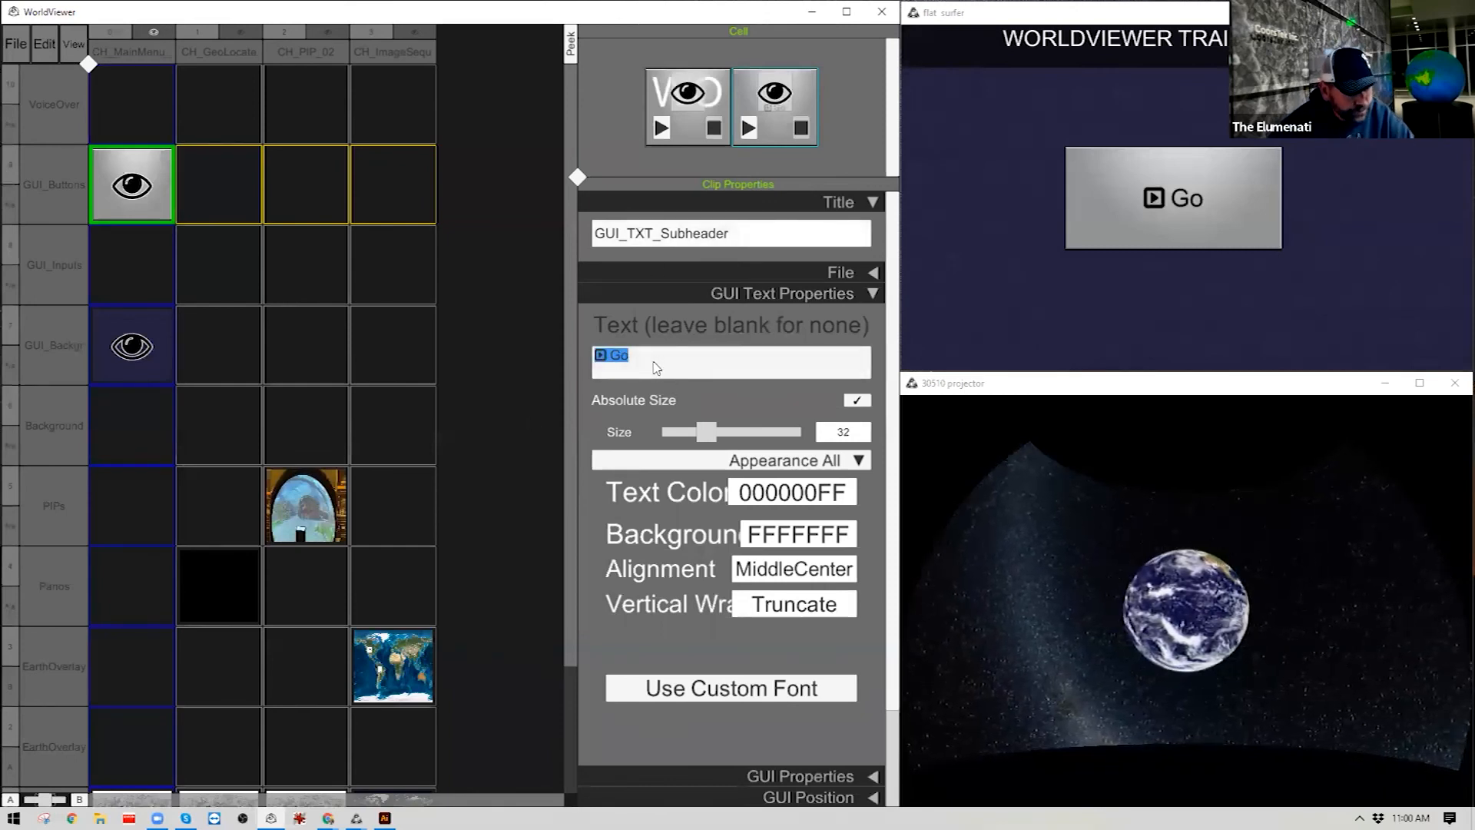
type("VII")
type("EO 3")
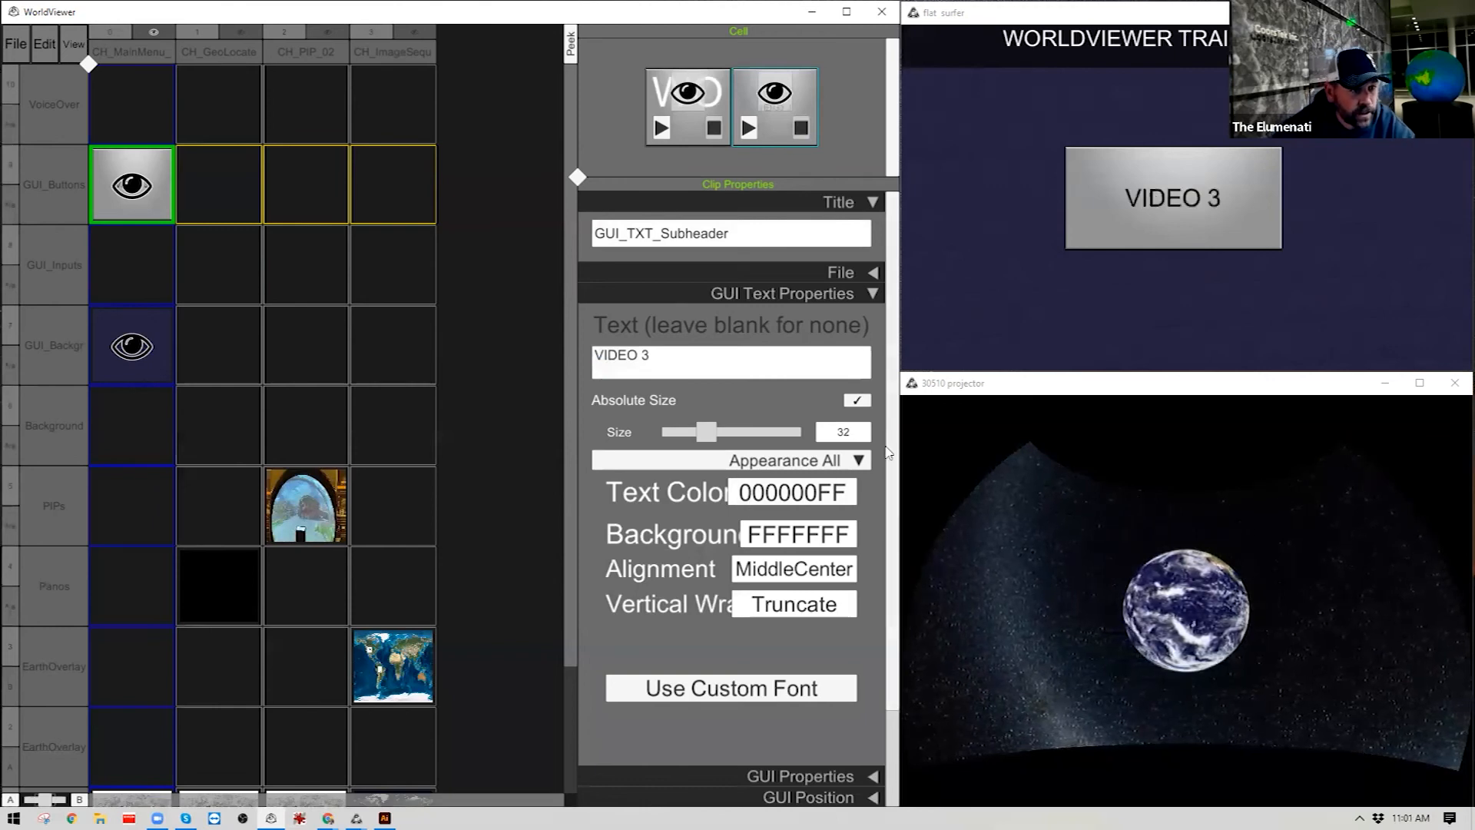
left_click(857, 403)
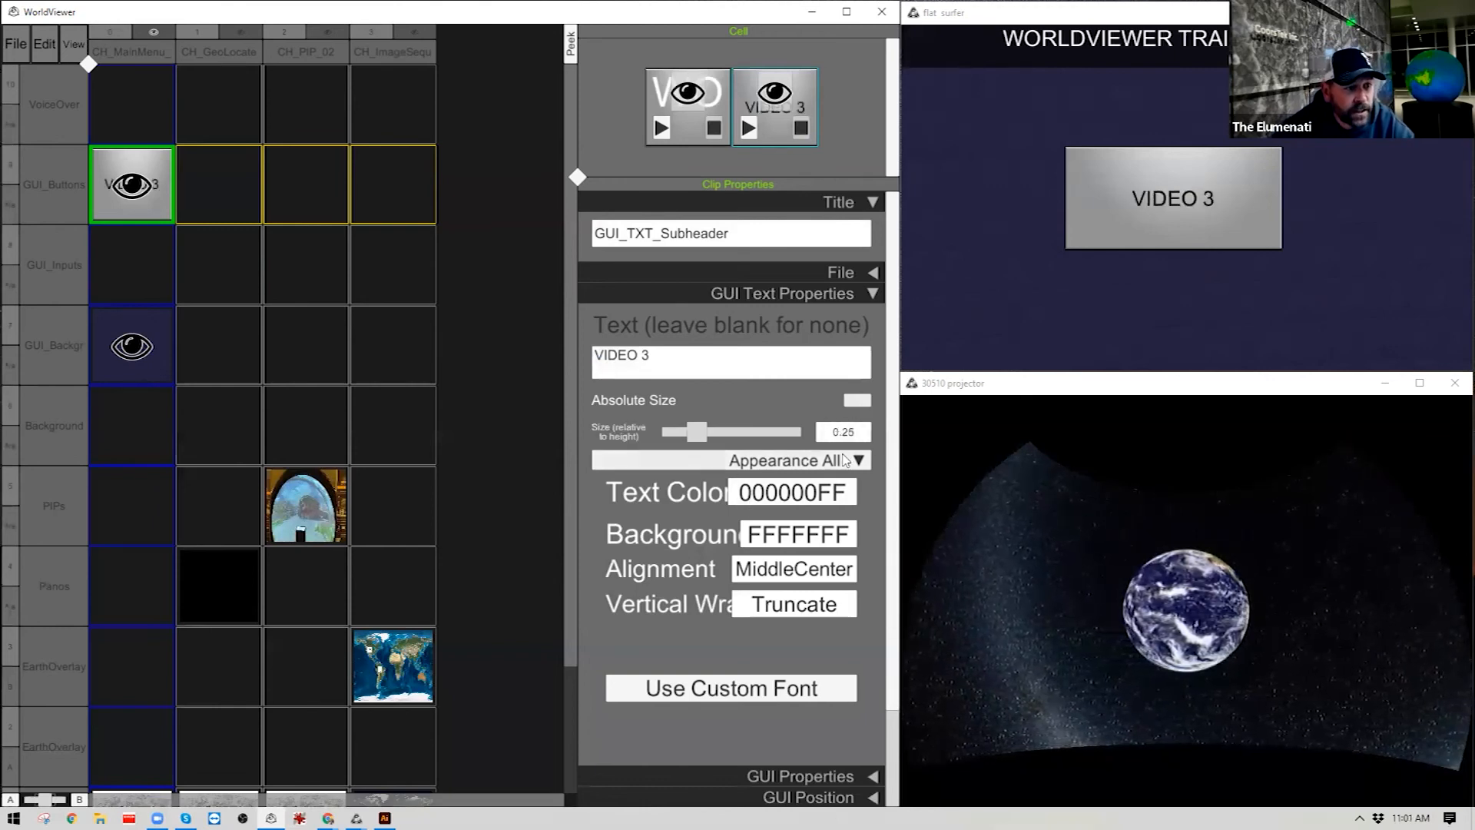
Try a pale yellow, FFFFAAFF, as the subheader's text color.
left_click(816, 498)
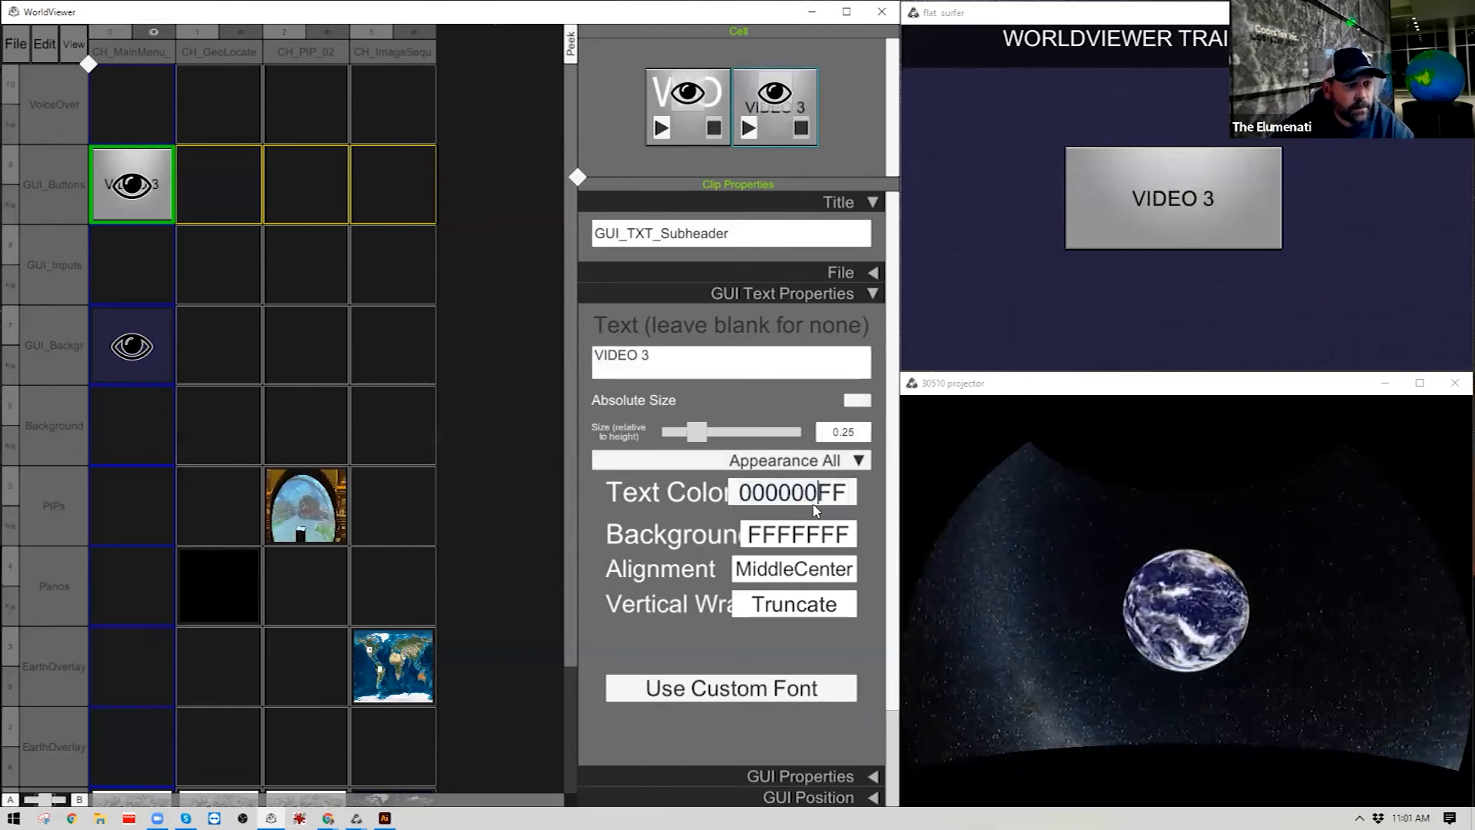
left_click_drag(816, 498, 715, 501)
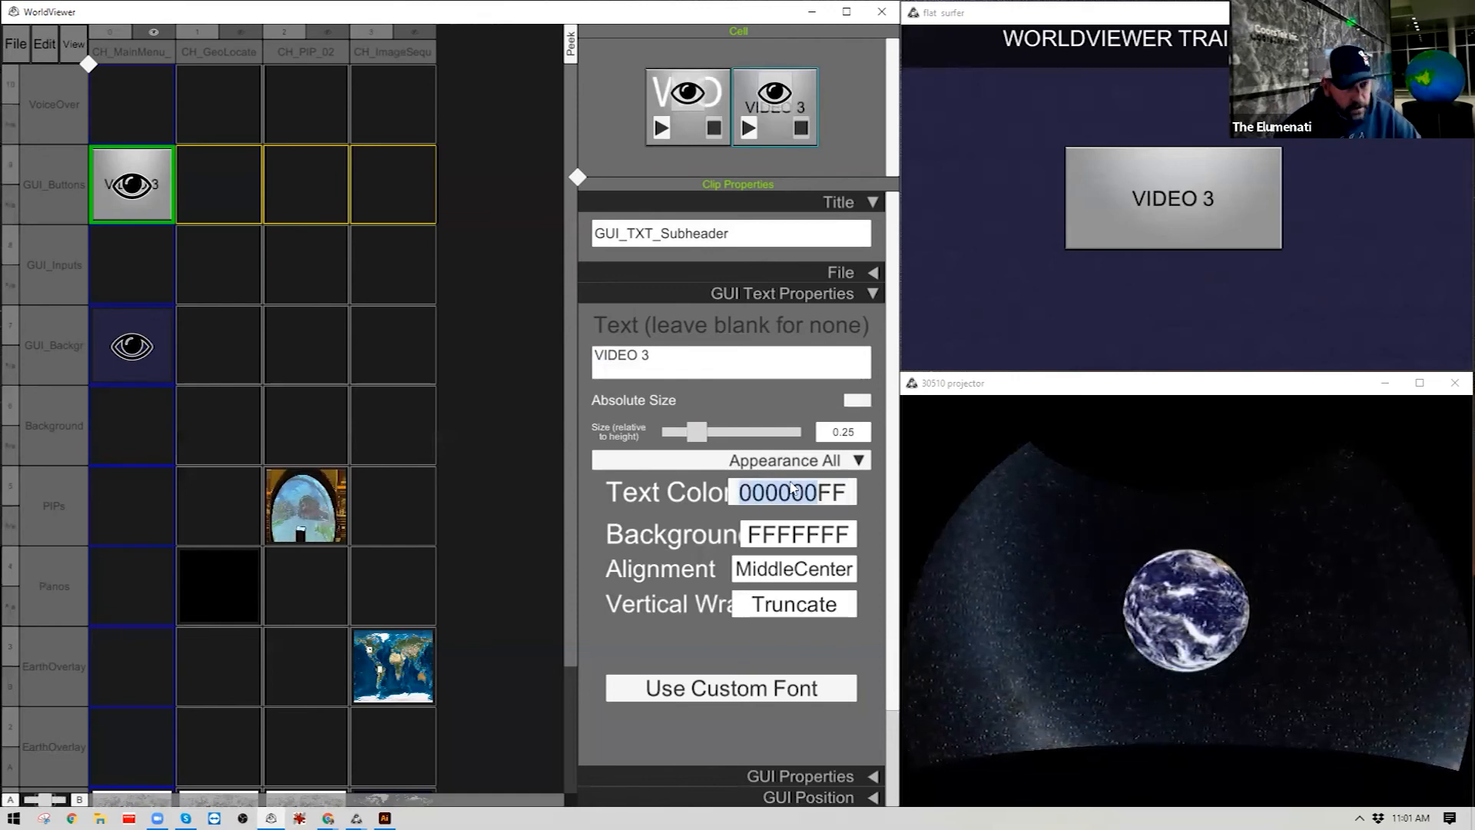
left_click(810, 500)
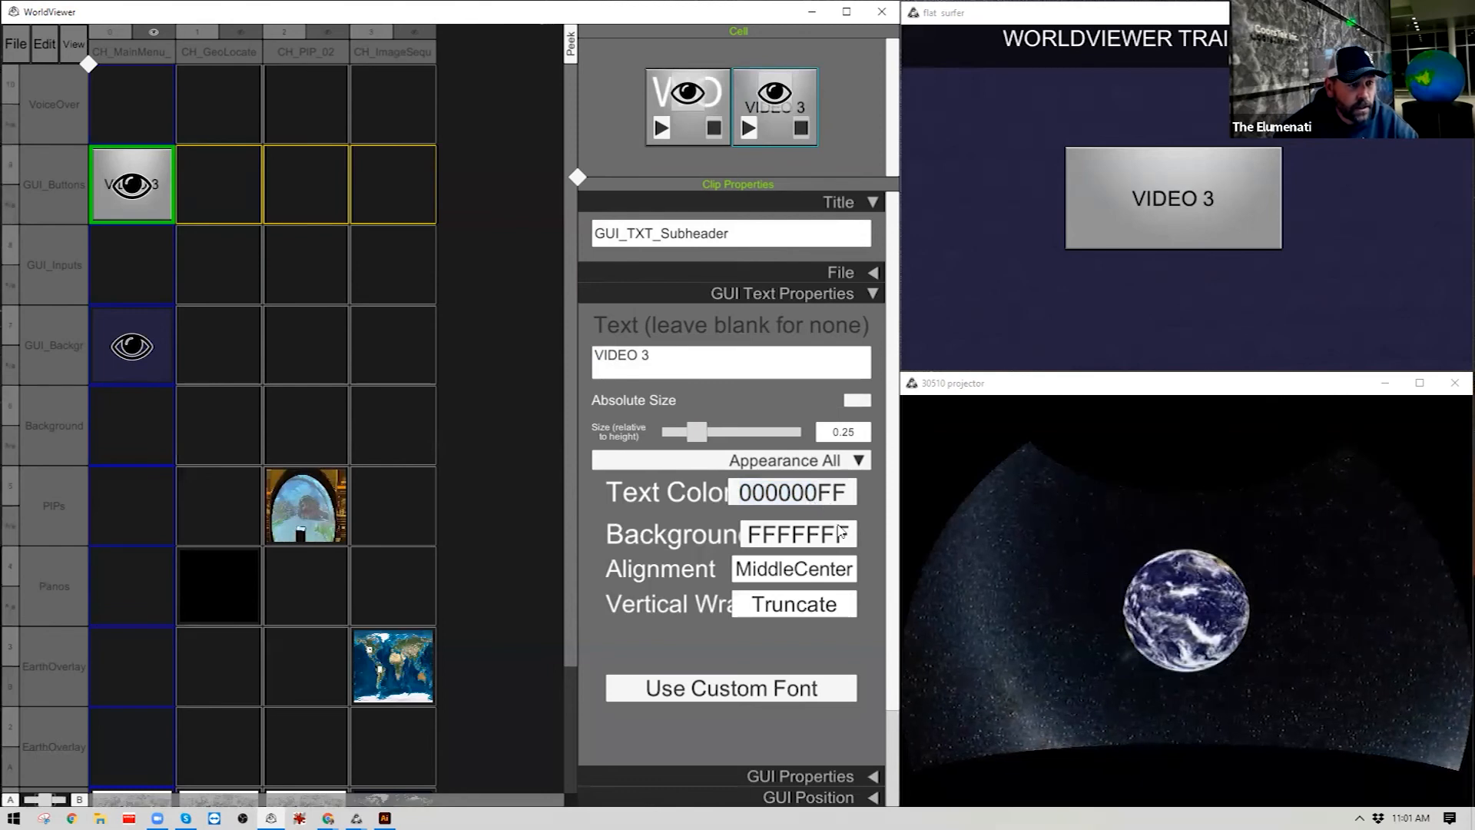
left_click_drag(819, 499, 732, 497)
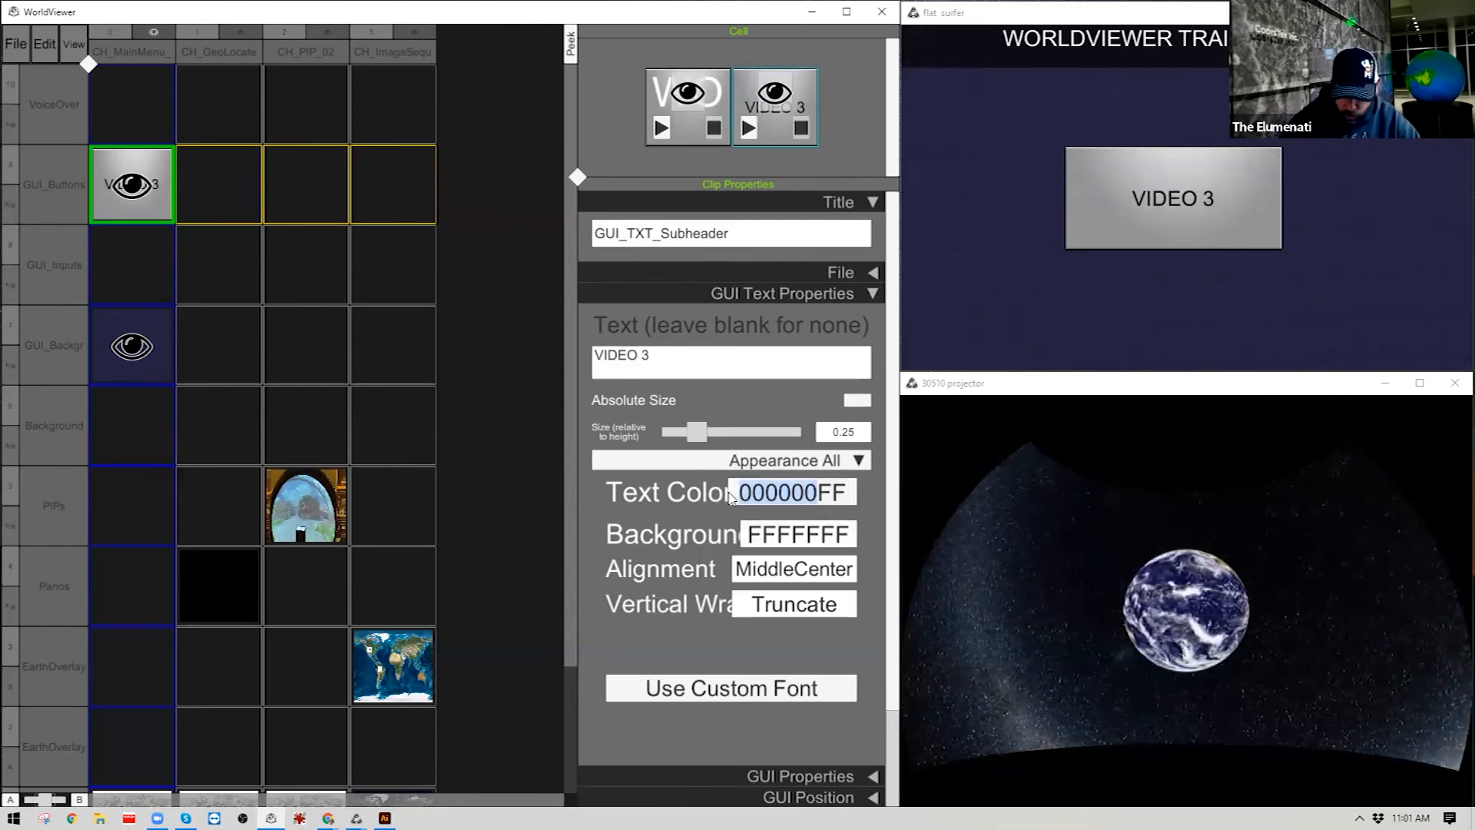
type("FFFFFF")
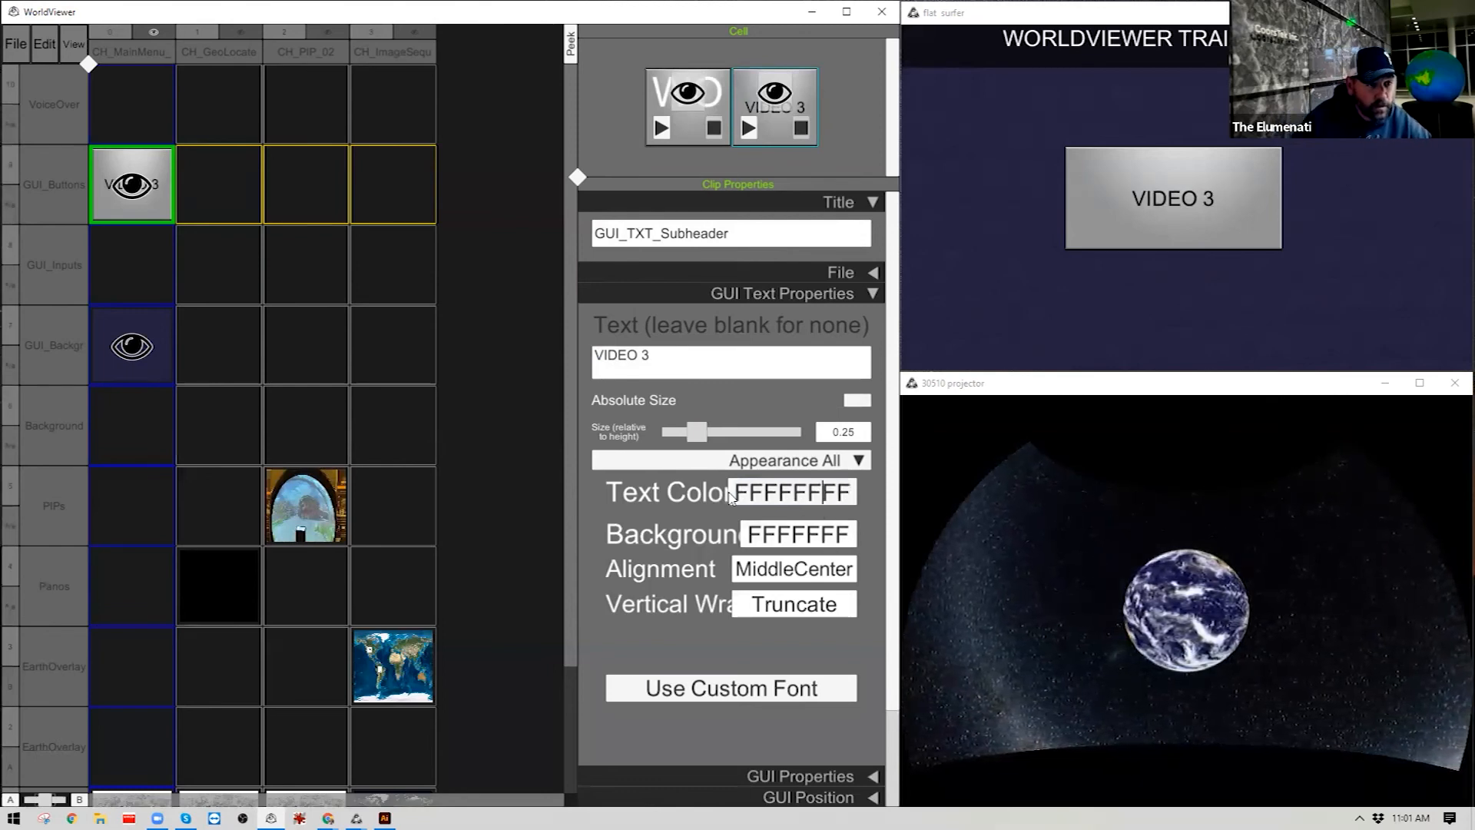
key("BackSpace")
key("BackSpace")
type("AA")
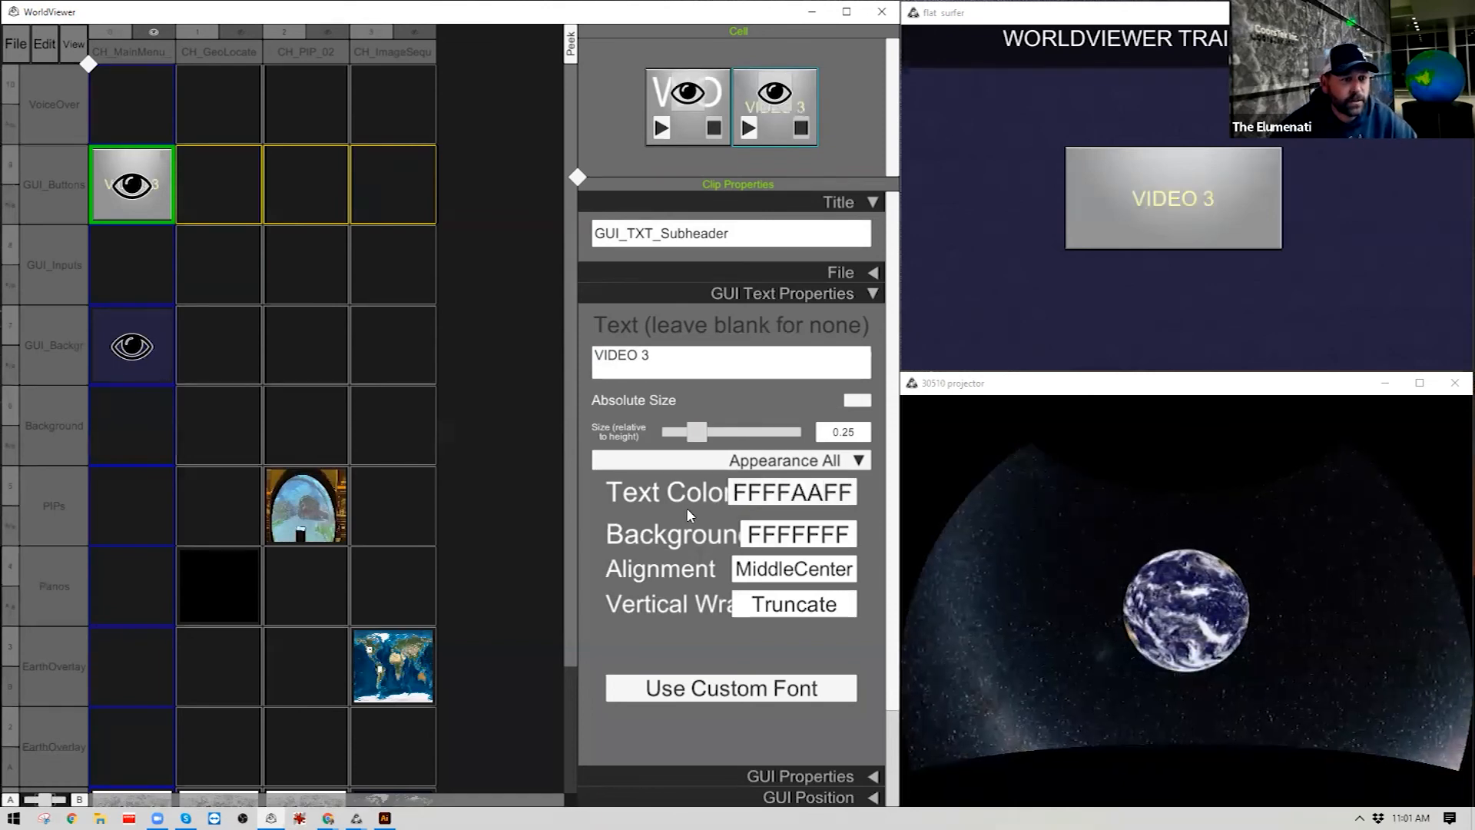
Change the subheader's text color to opaque white, FFFFFFFF.
left_click(799, 496)
left_click_drag(791, 495, 826, 499)
type("FF")
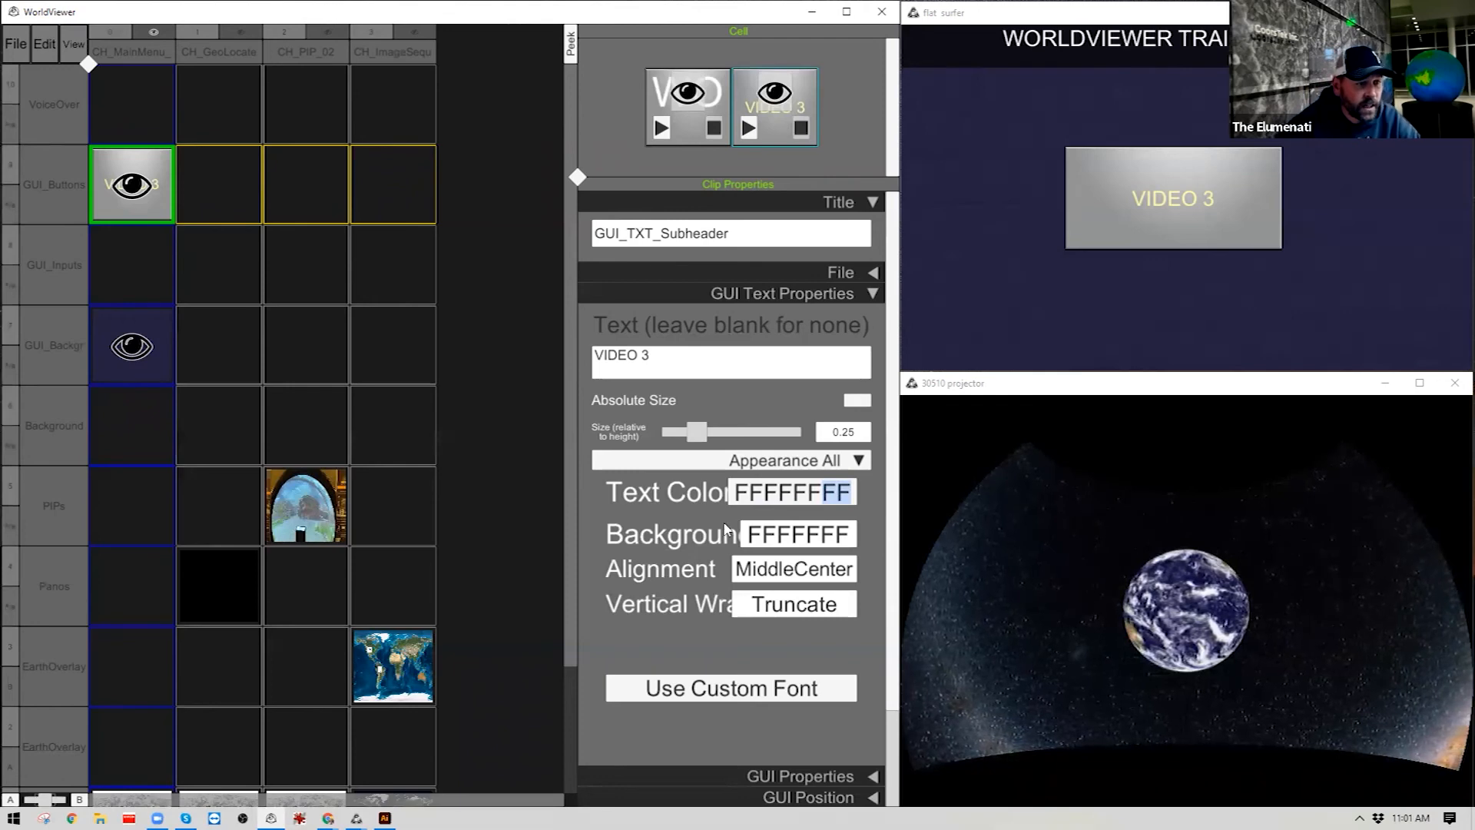
Make the subheader's background fully transparent by setting the alpha part of its color code to 00.
left_click(764, 535)
left_click(839, 543)
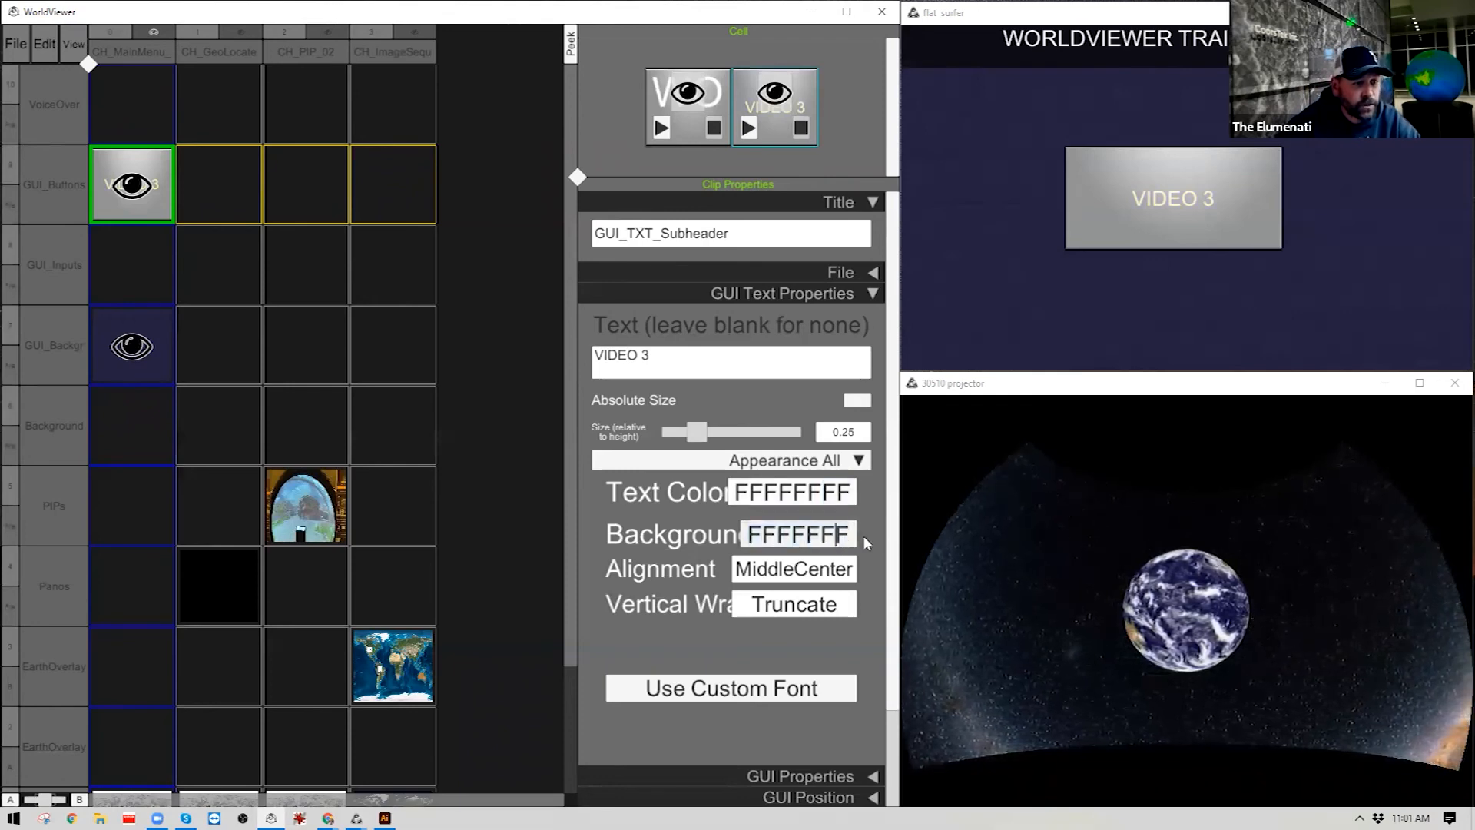
type("00")
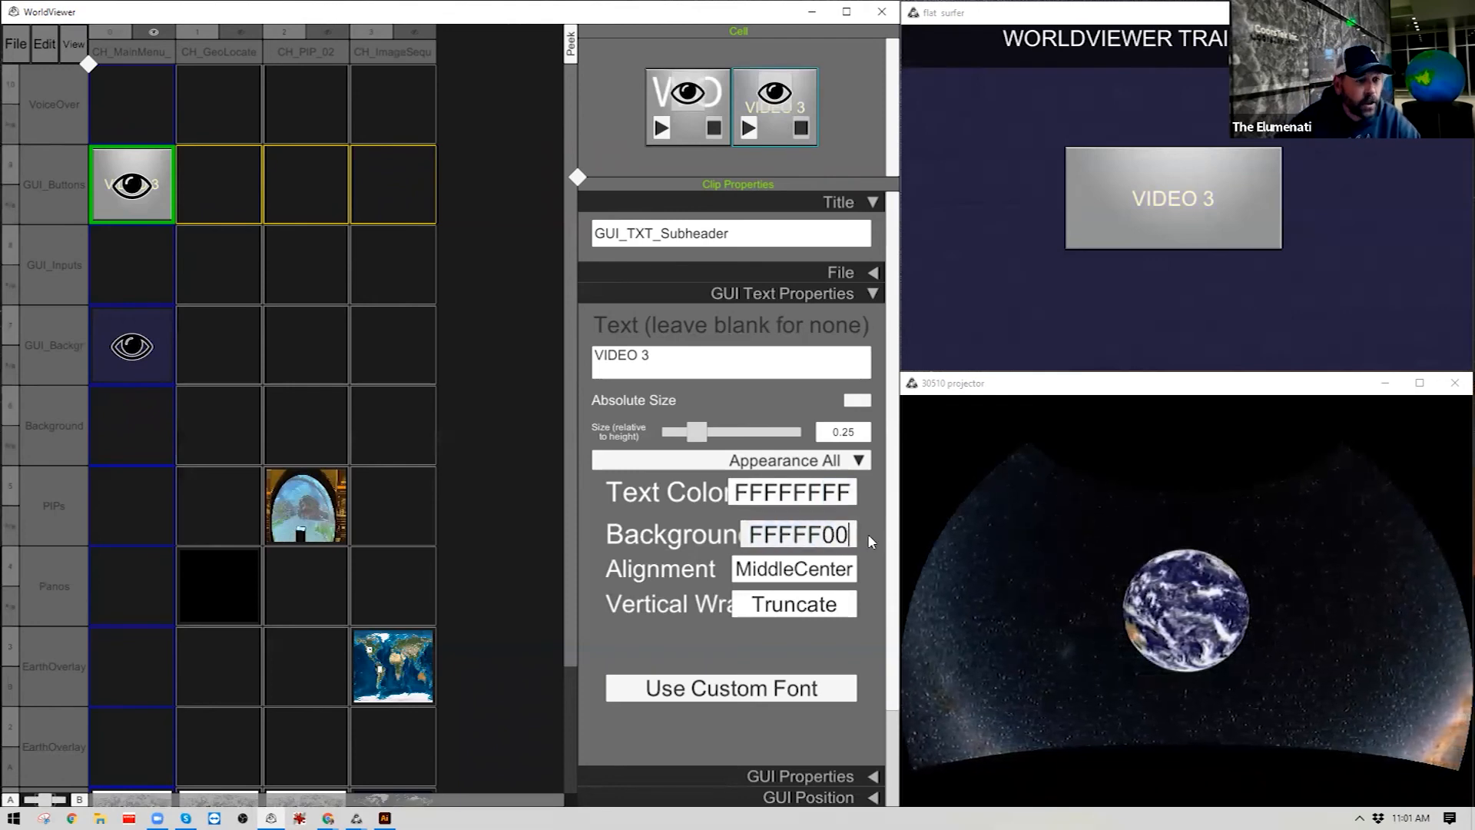
key("Return")
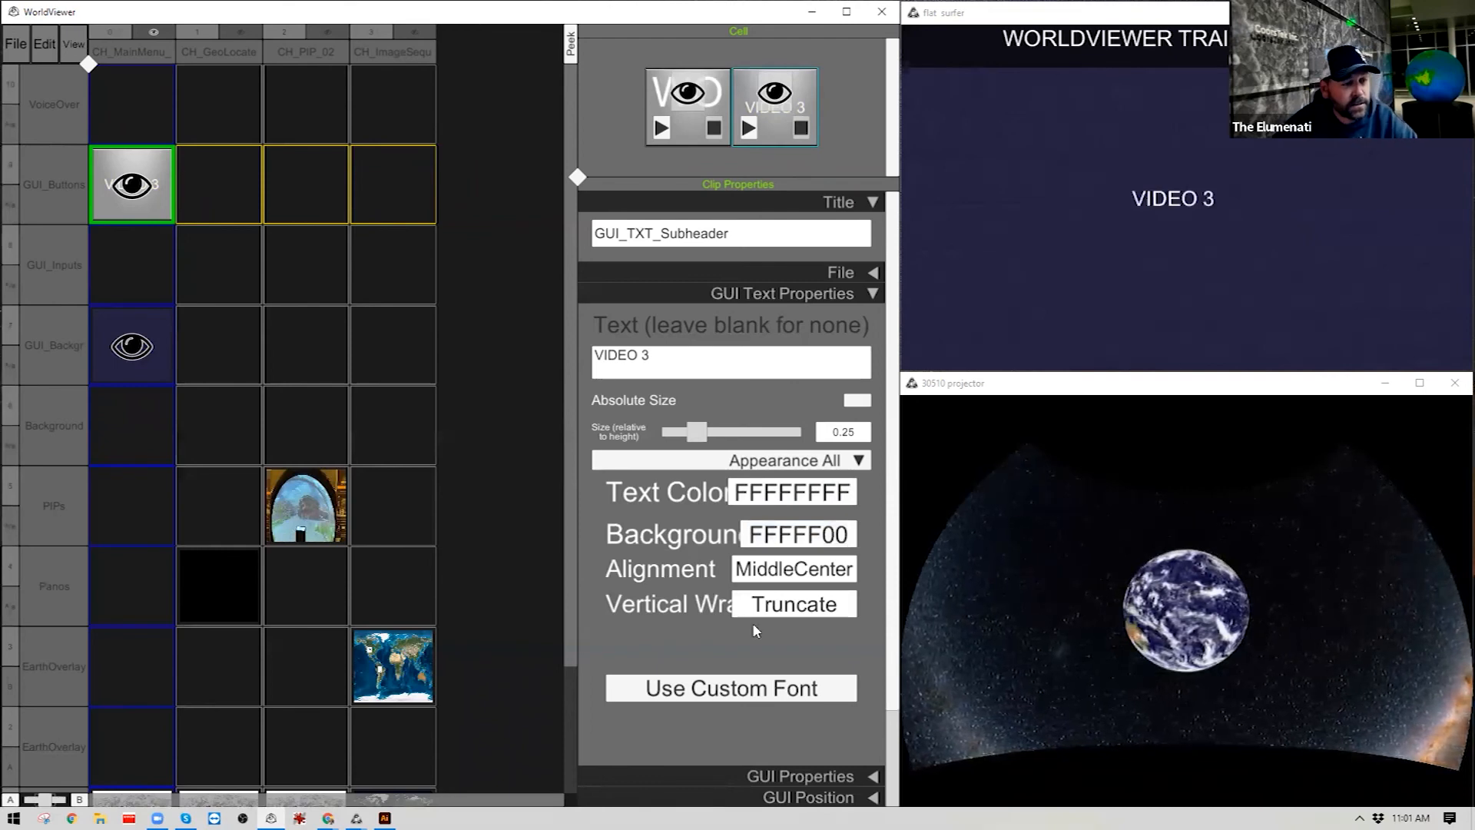
Stretch the subheader across the full screen width with a horizontal scale of 1 and a horizontal offset of 0.
left_click(871, 294)
left_click(872, 335)
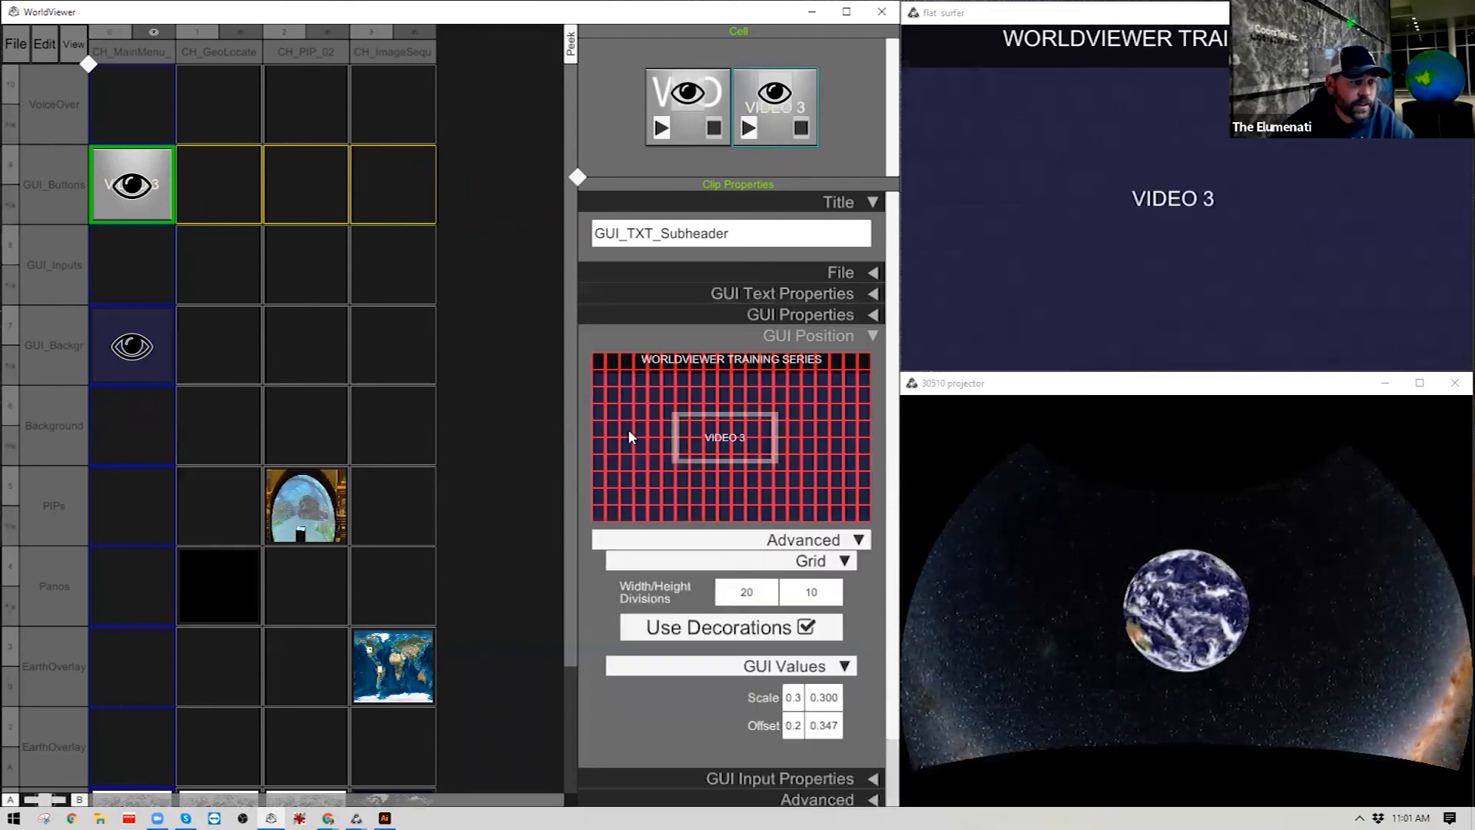
mouse_move(712, 441)
left_mouse_down()
mouse_move(716, 398)
mouse_move(717, 421)
left_mouse_up()
left_click(793, 698)
type("1")
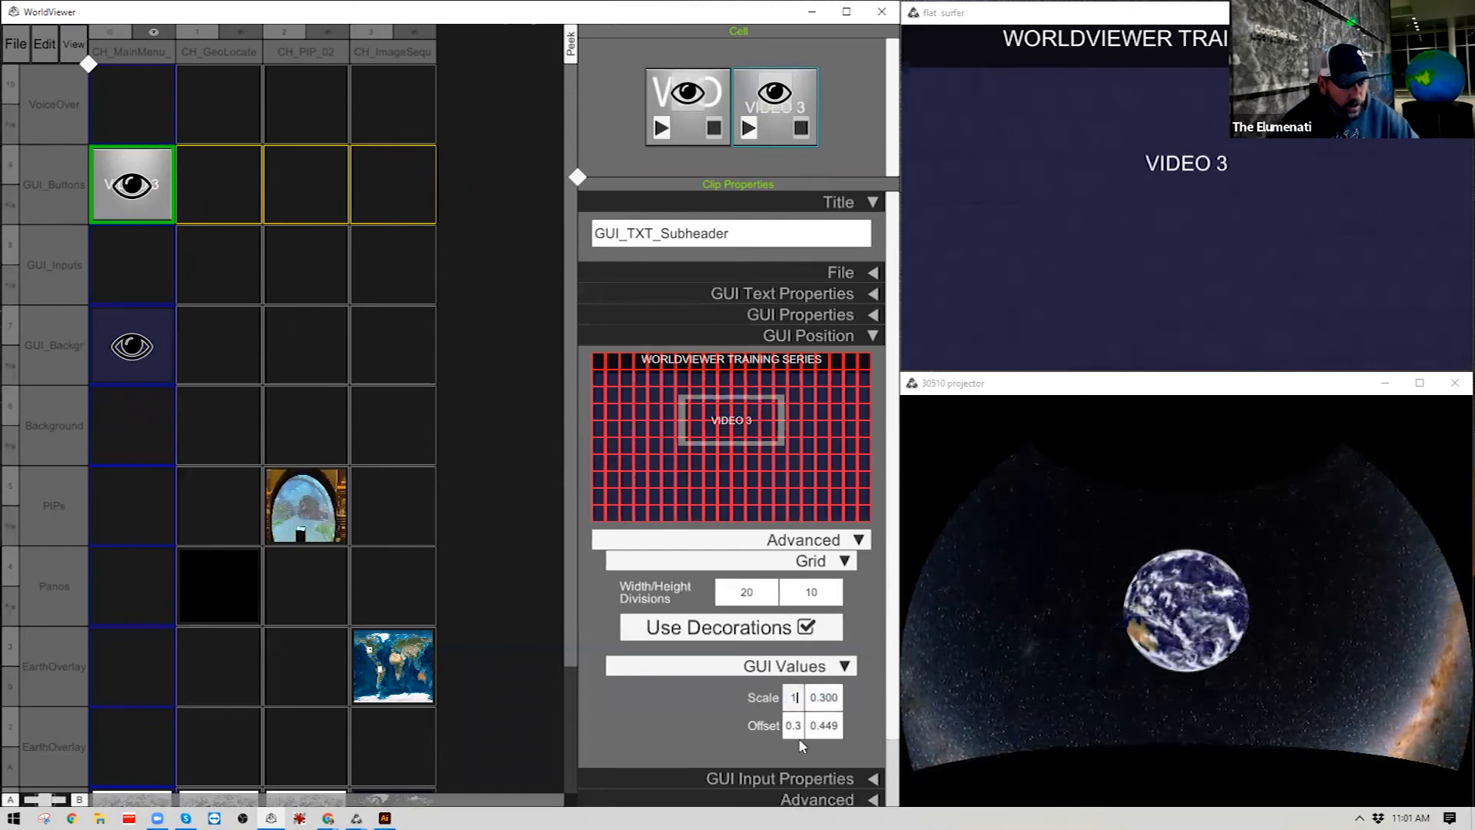
left_click(796, 728)
type("0")
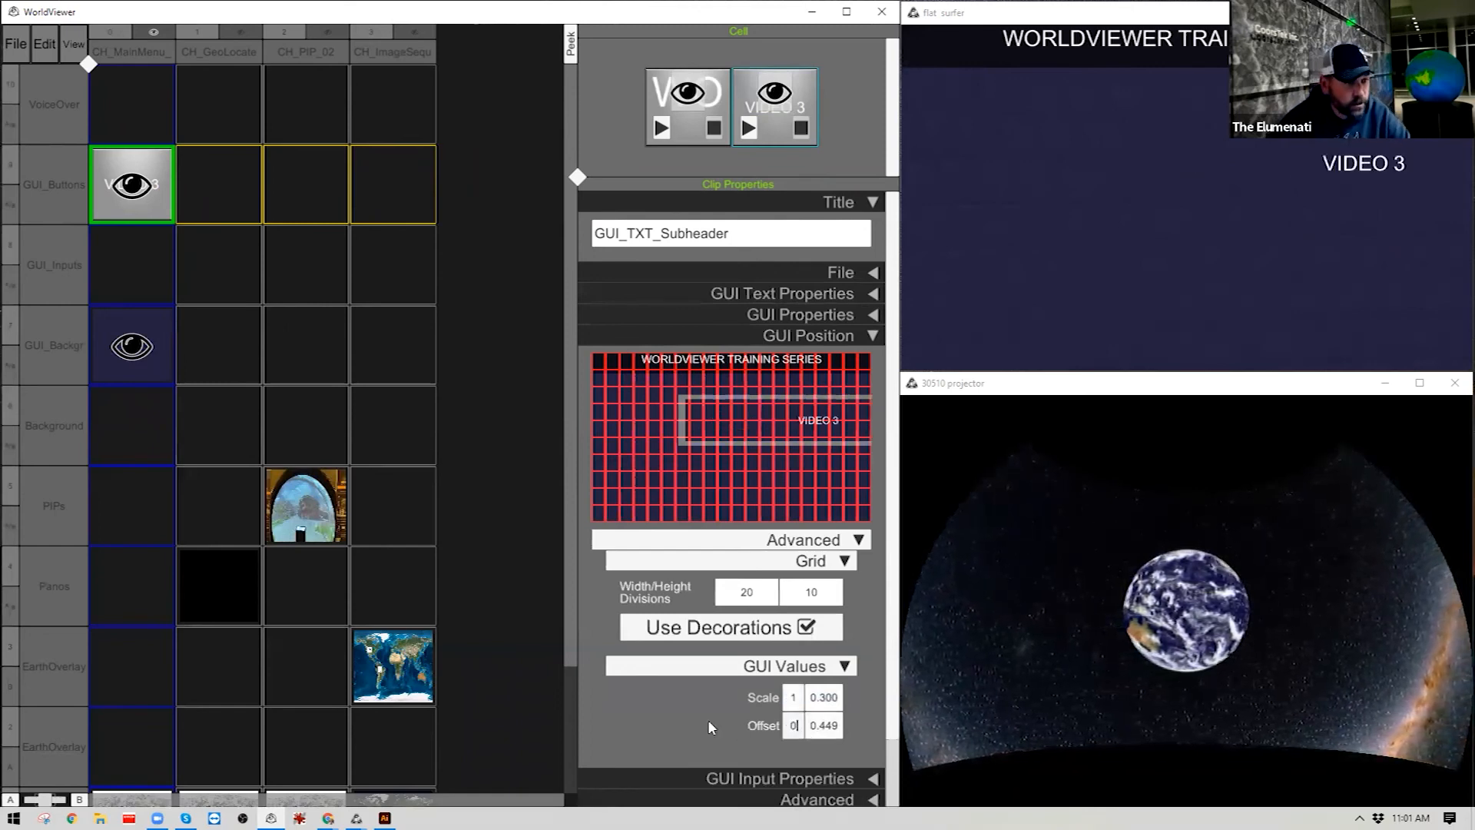
key("Return")
Set the subheader's vertical scale to 0.05 and its vertical offset to 0.875.
left_click(825, 701)
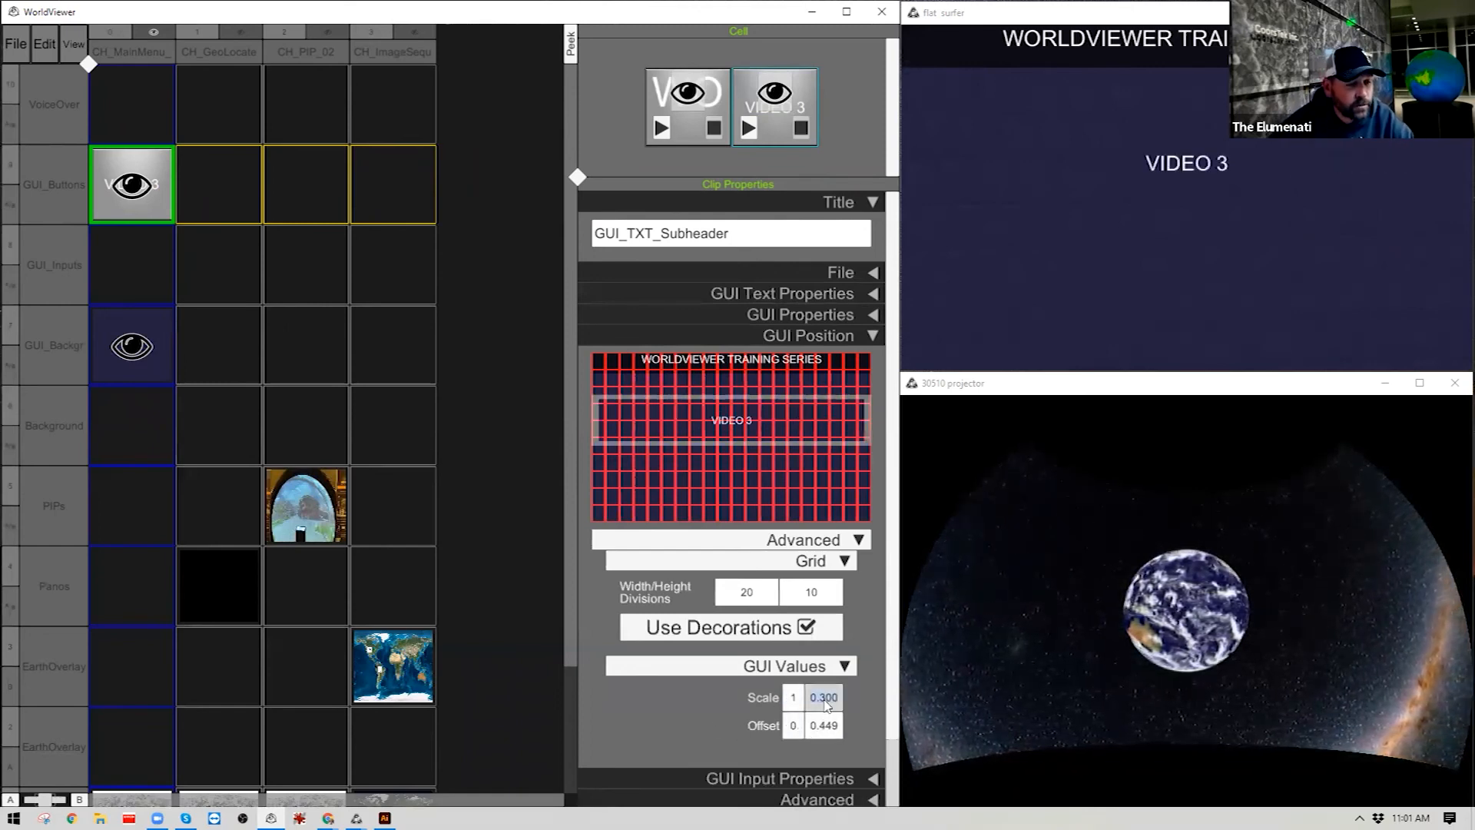
key("BackSpace")
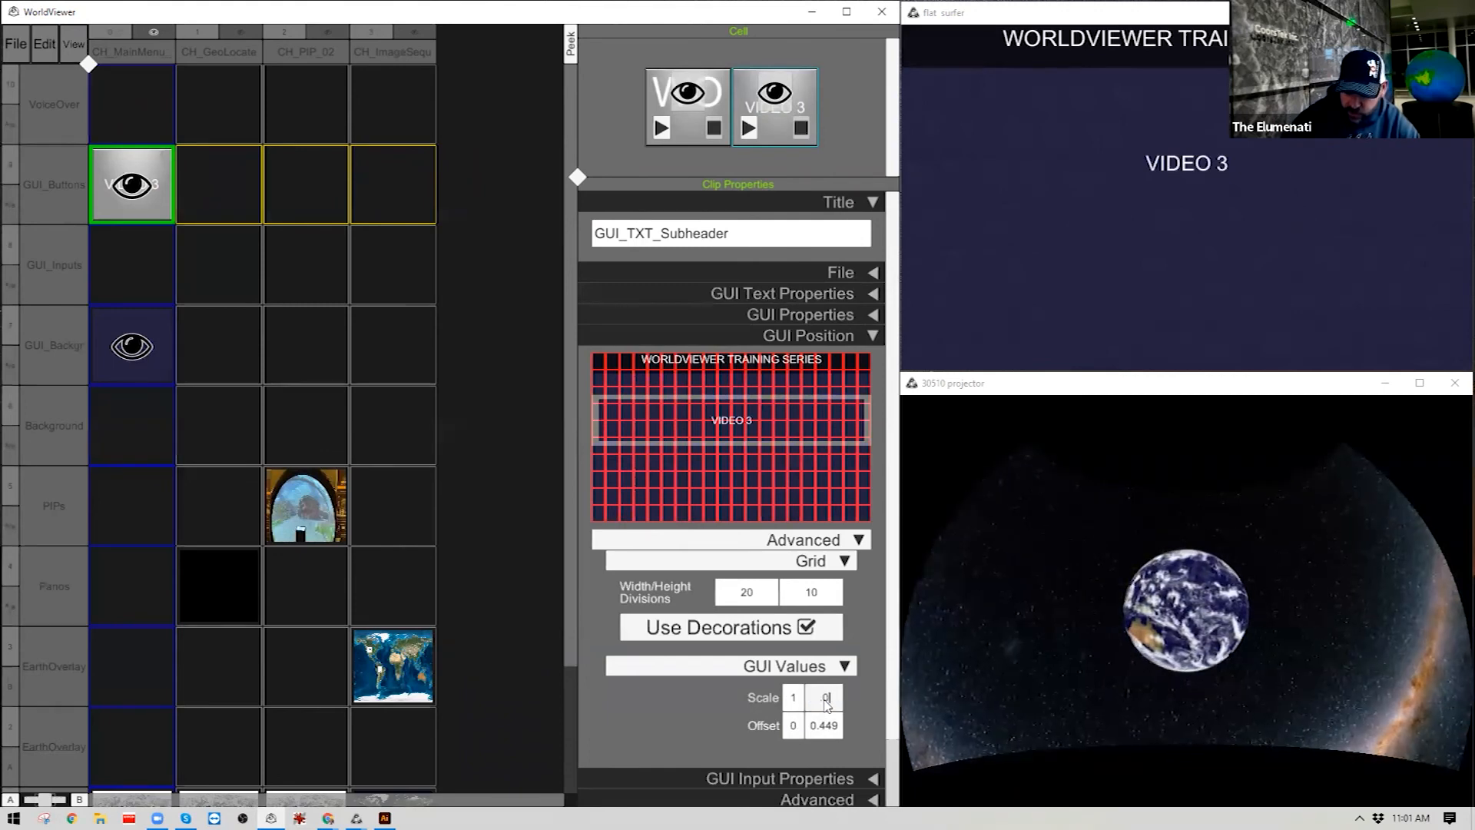
key("Return")
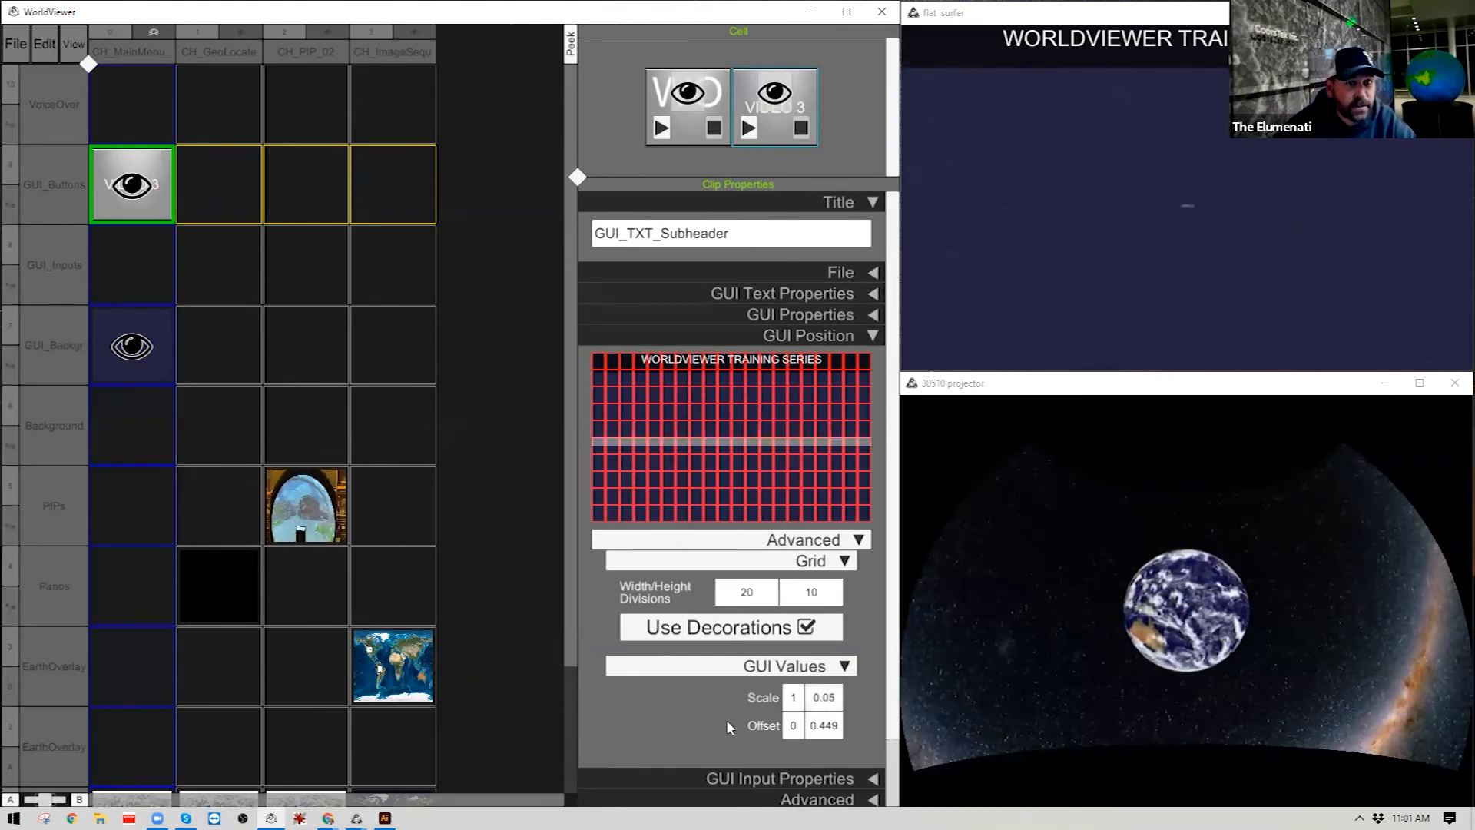
left_click(828, 729)
type(".7")
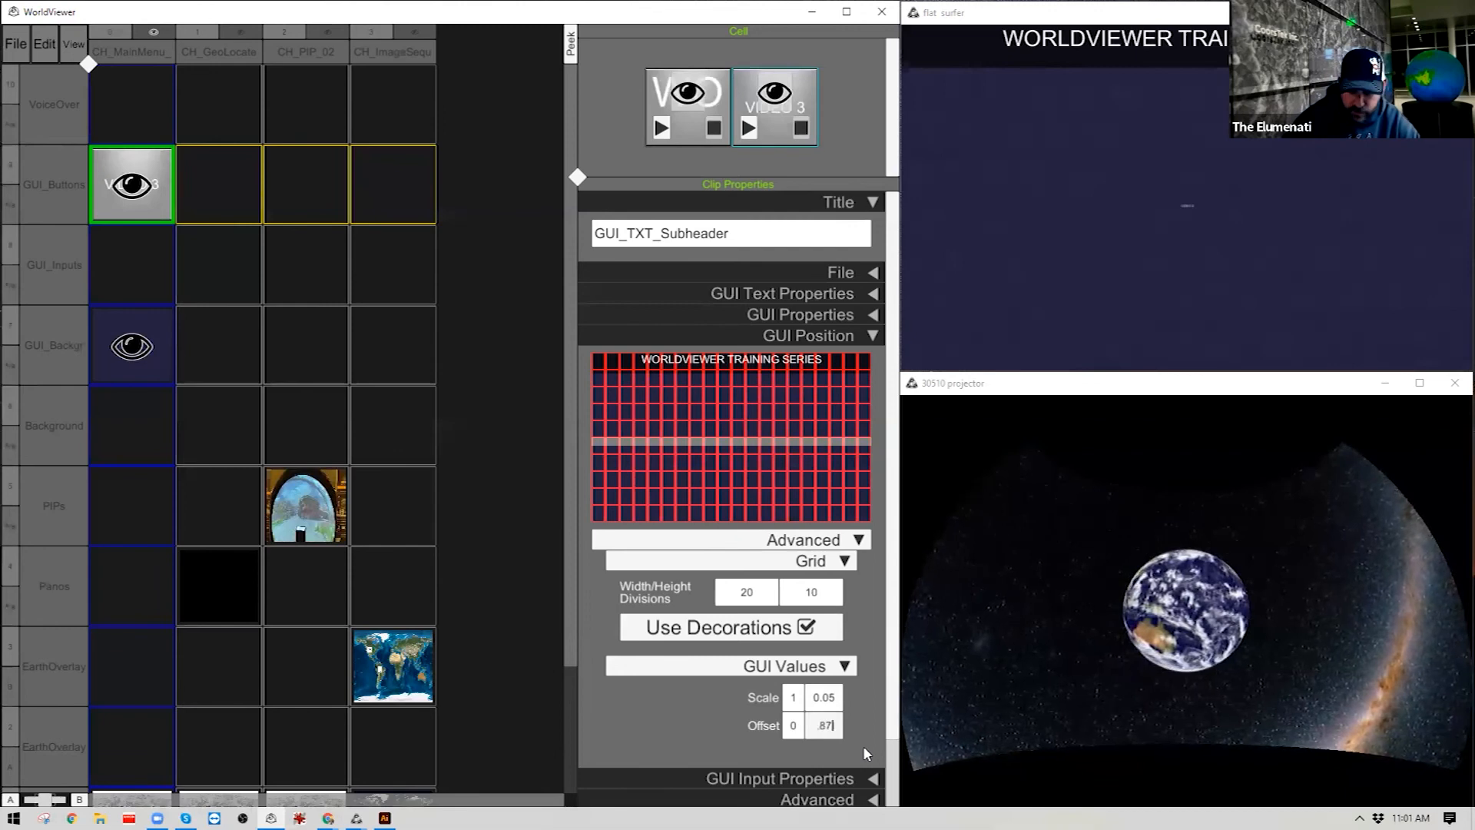
type("75")
key("Return")
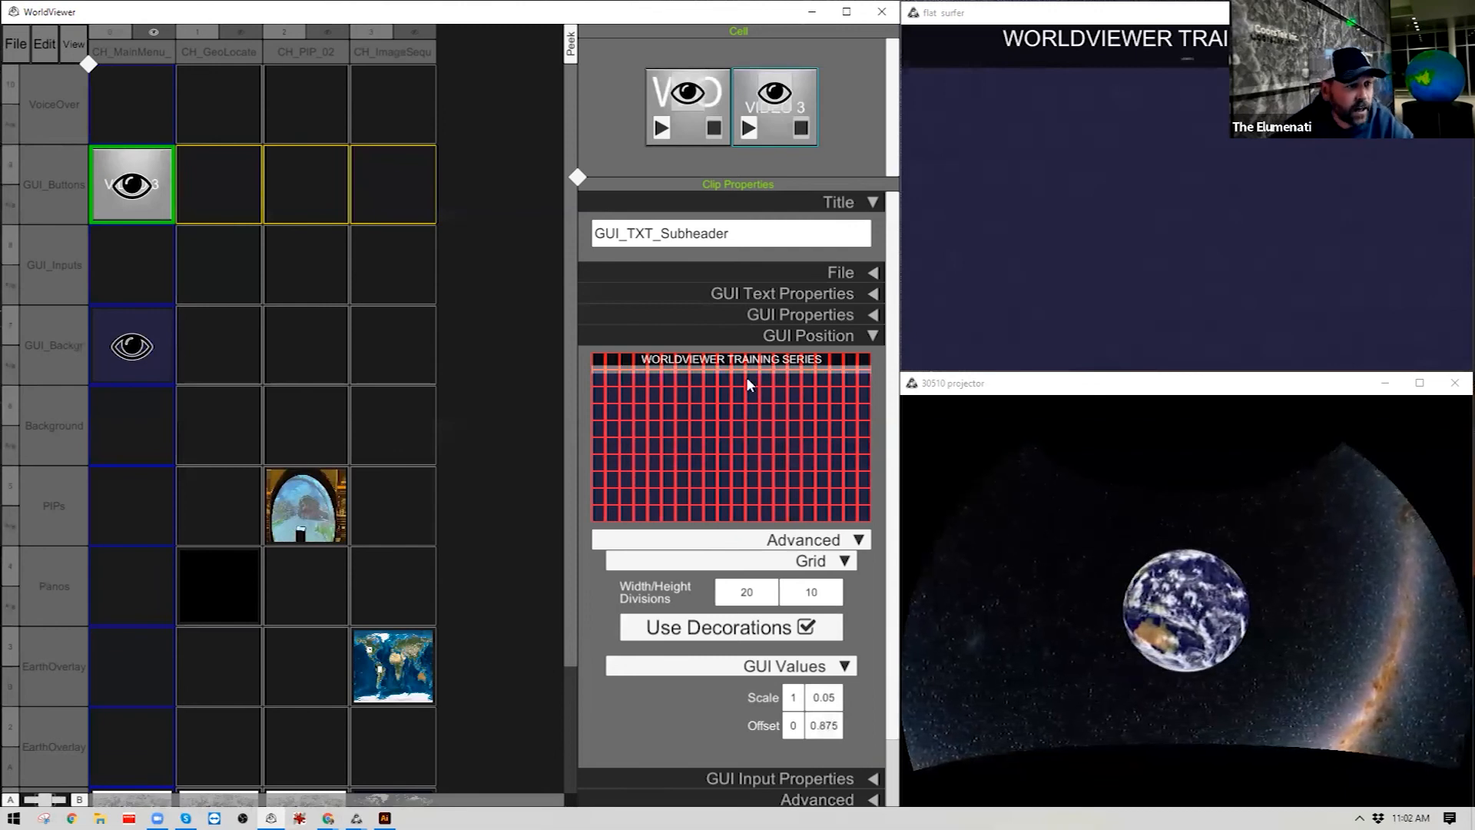
Enlarge the subheader text to a size of 1 relative to height.
left_click(856, 296)
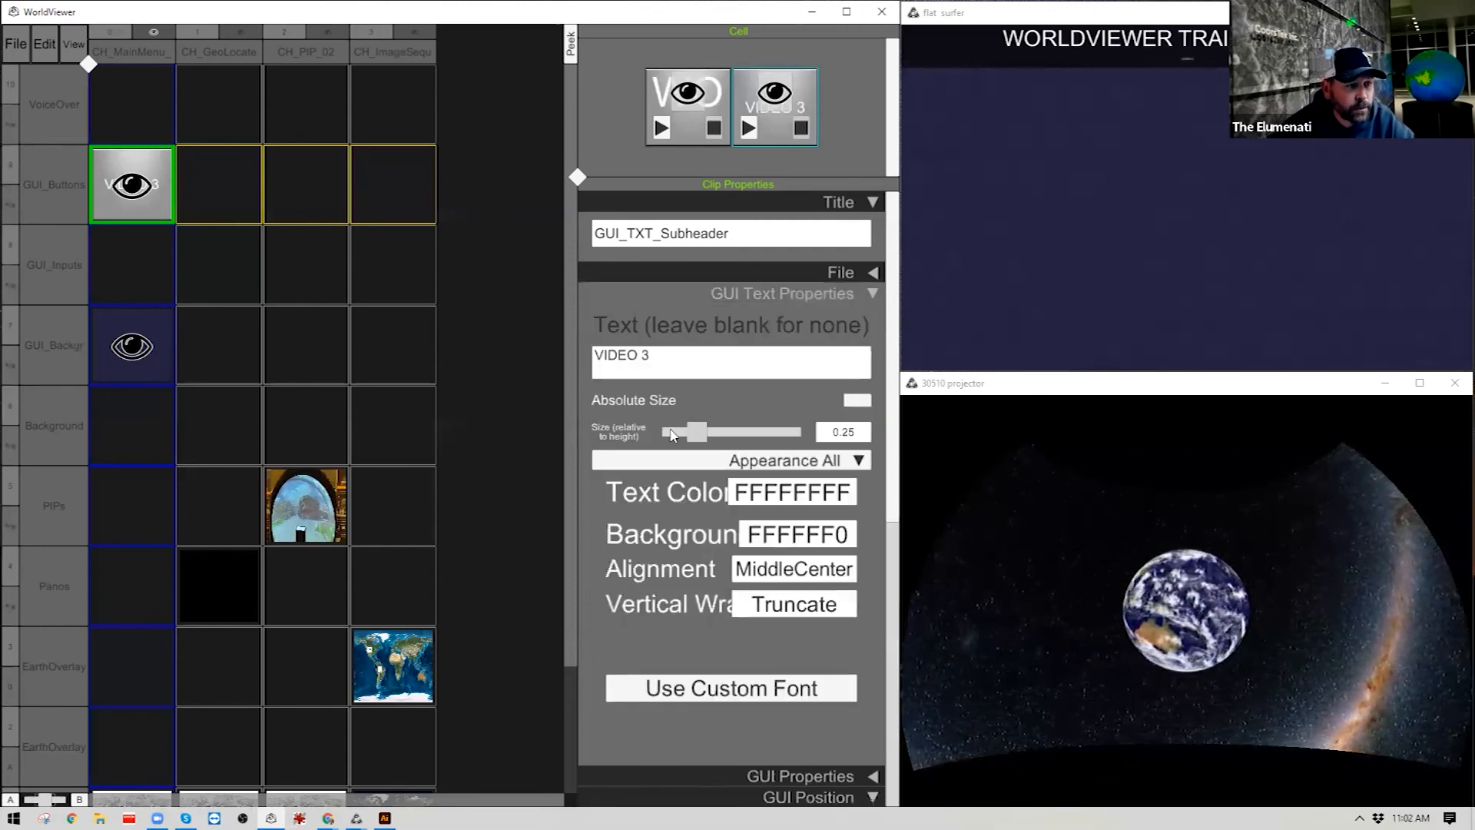
left_click_drag(698, 434, 814, 439)
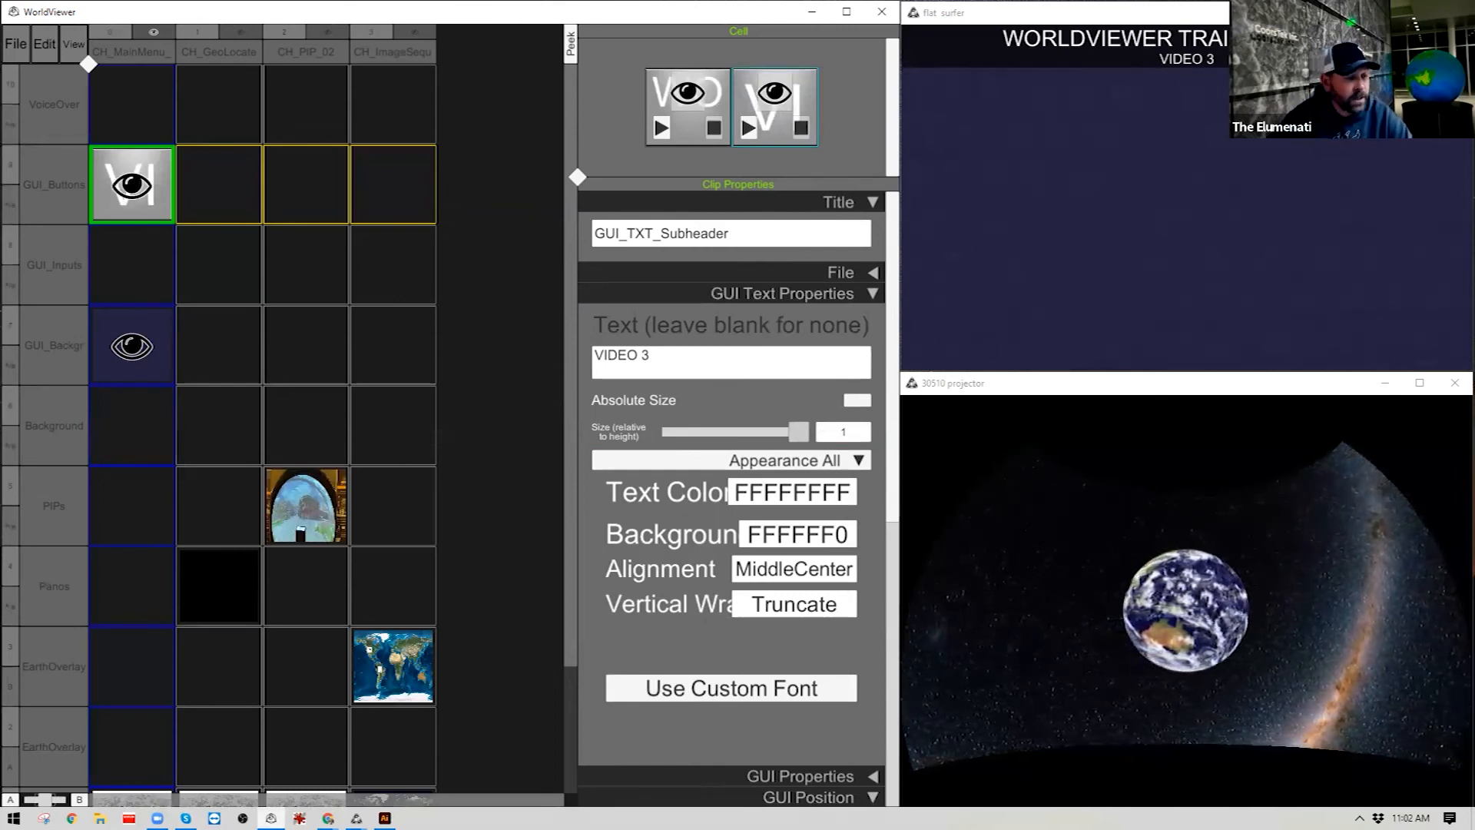
Switch to Photoshop's foreground Color Picker, choose the neutral gray a8a8a8 and copy its hex code.
left_click(385, 818)
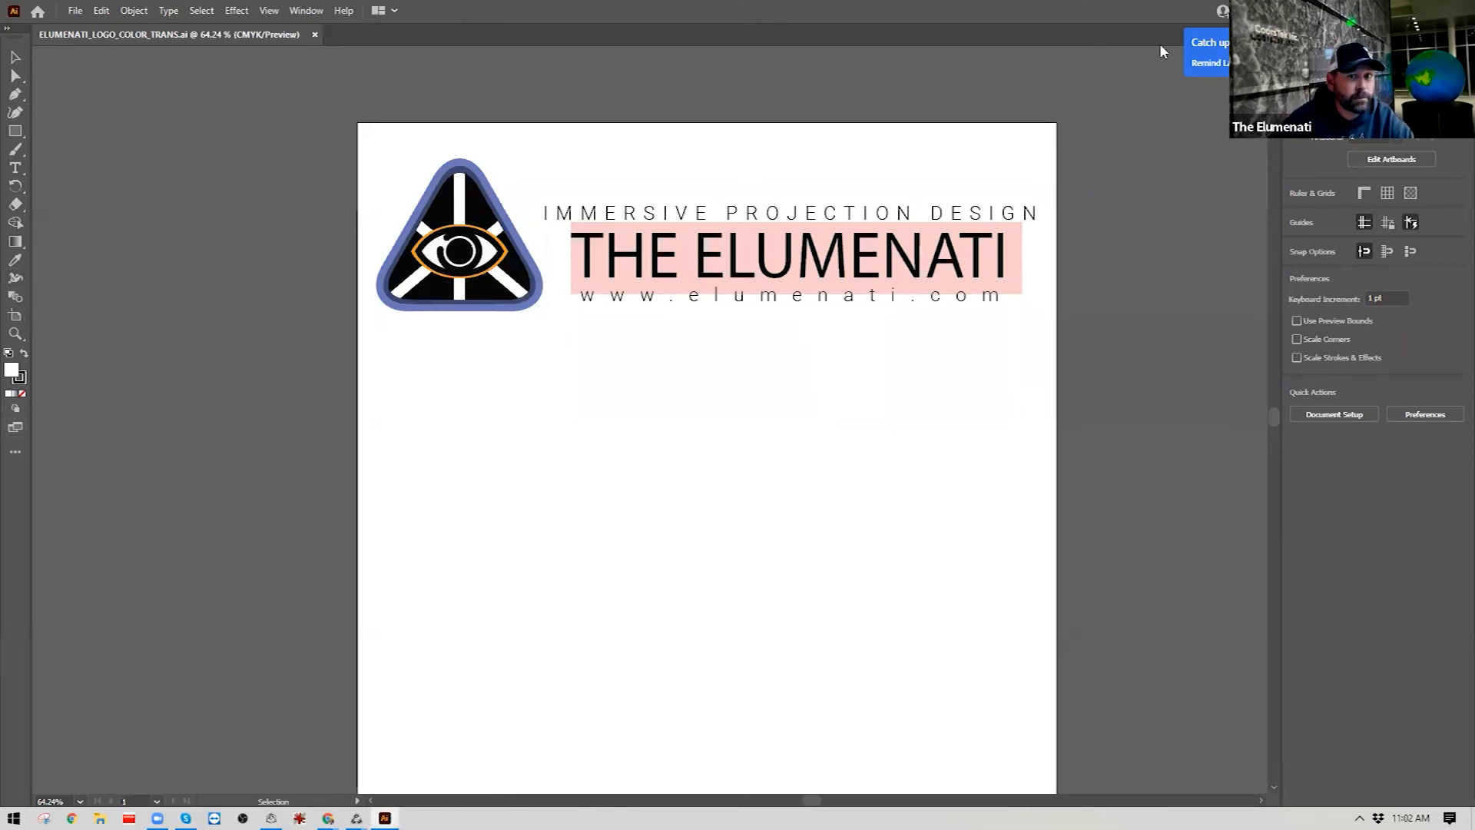
left_click(1208, 43)
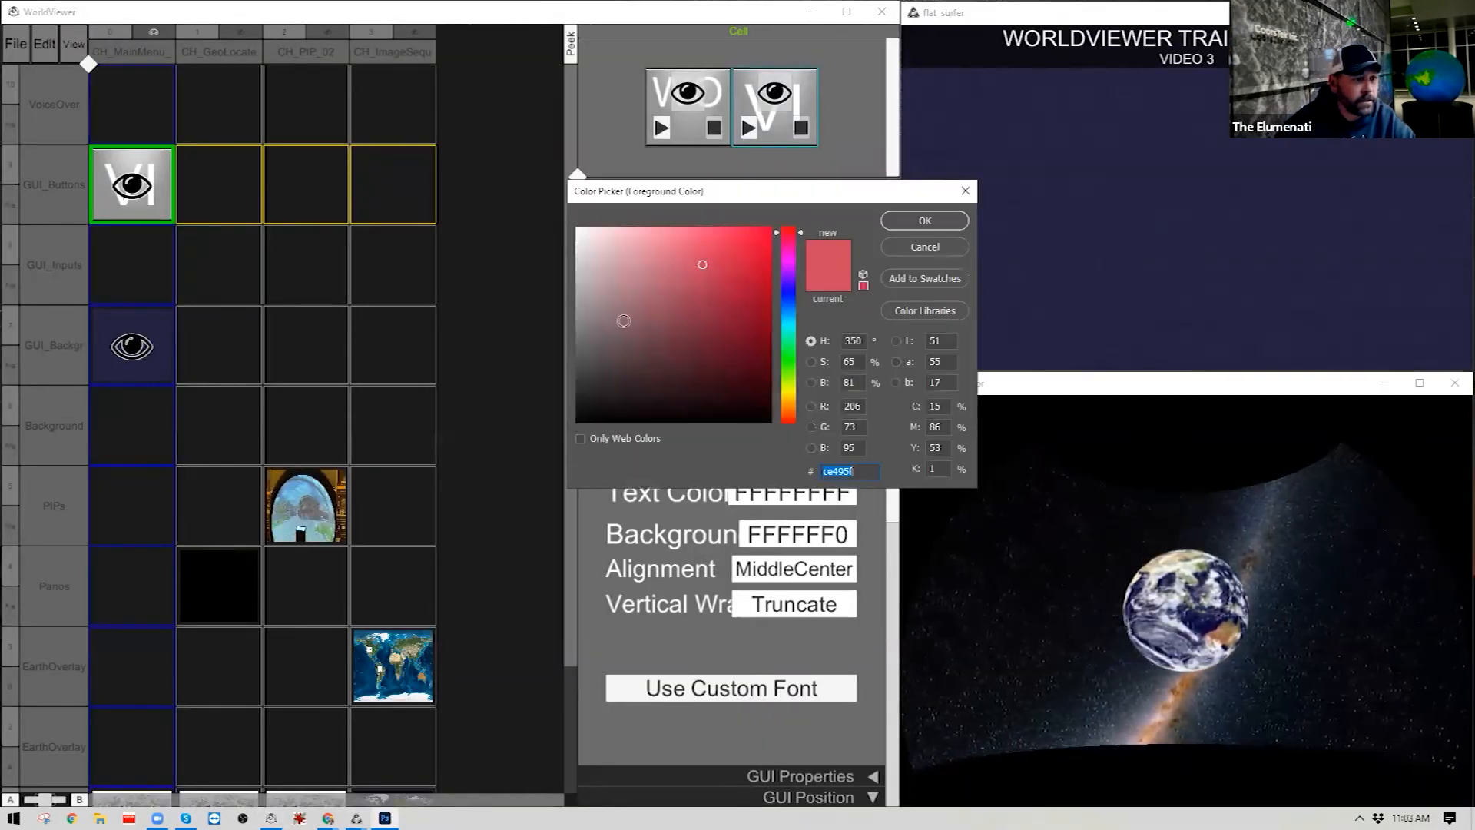
mouse_move(637, 267)
left_mouse_down()
mouse_move(578, 338)
mouse_move(589, 380)
mouse_move(573, 330)
mouse_move(582, 283)
mouse_move(588, 307)
mouse_move(566, 278)
mouse_move(568, 293)
left_mouse_up()
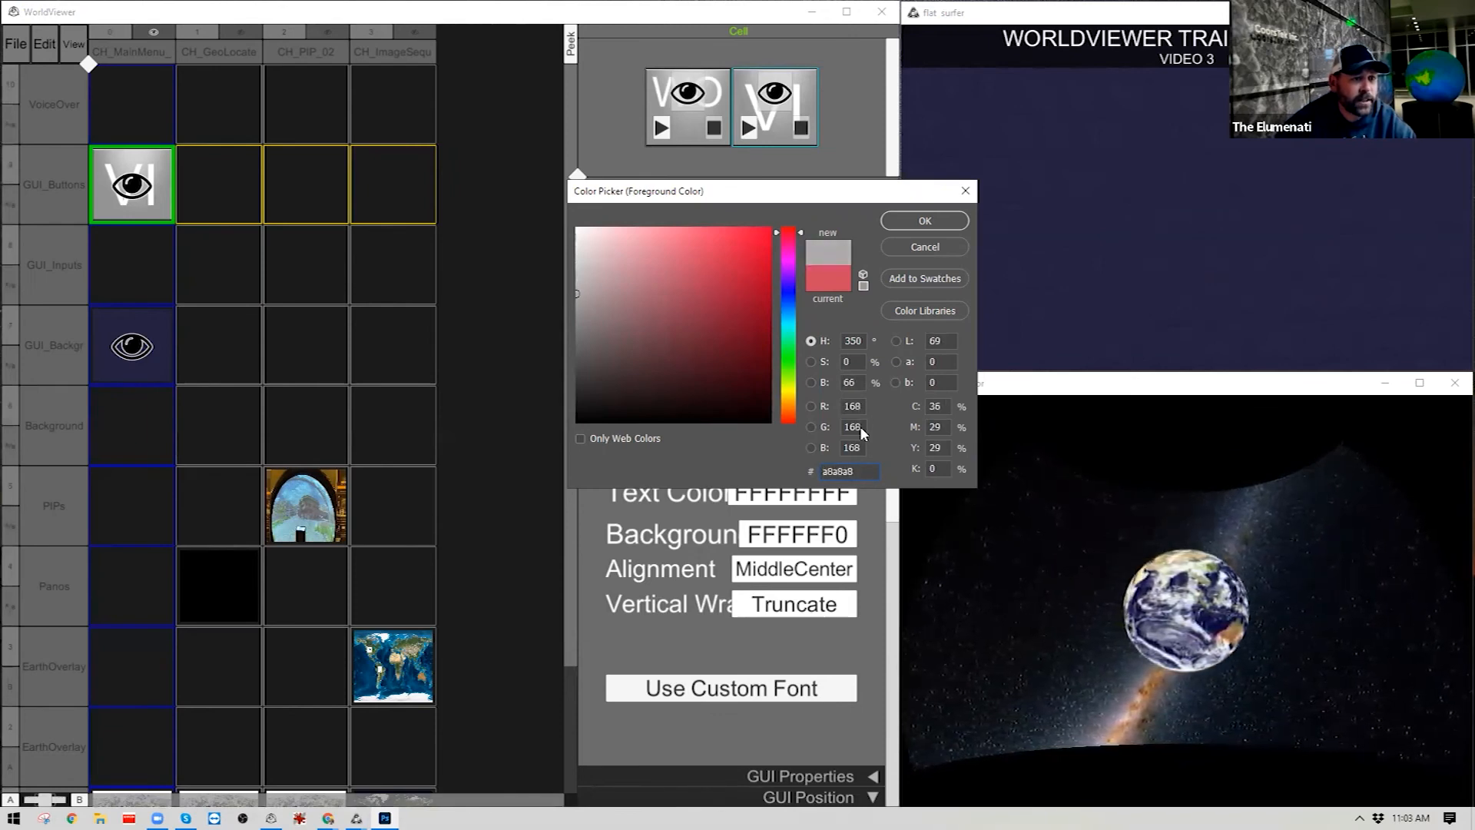
double_click(866, 470)
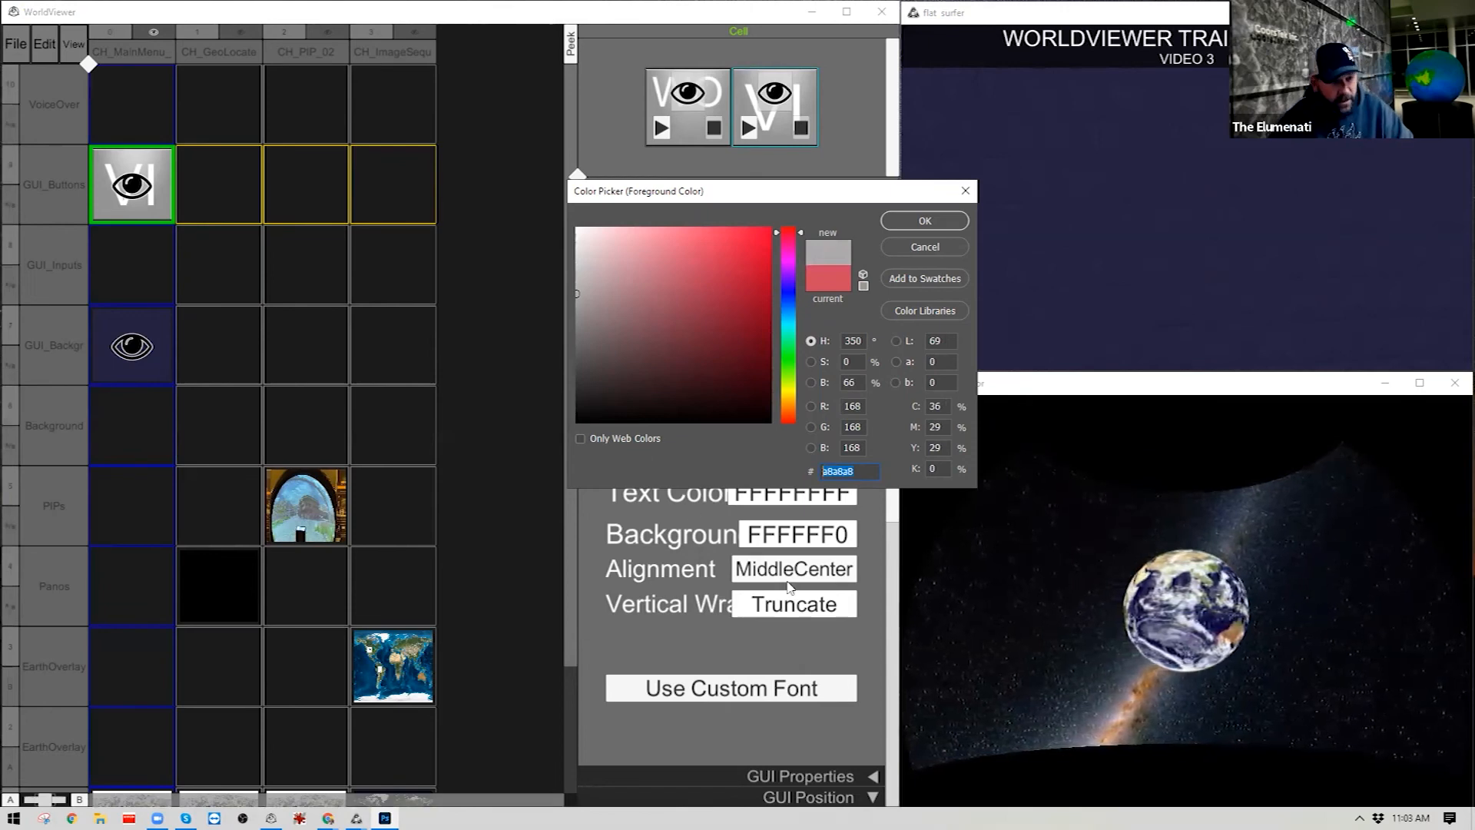
left_click(925, 220)
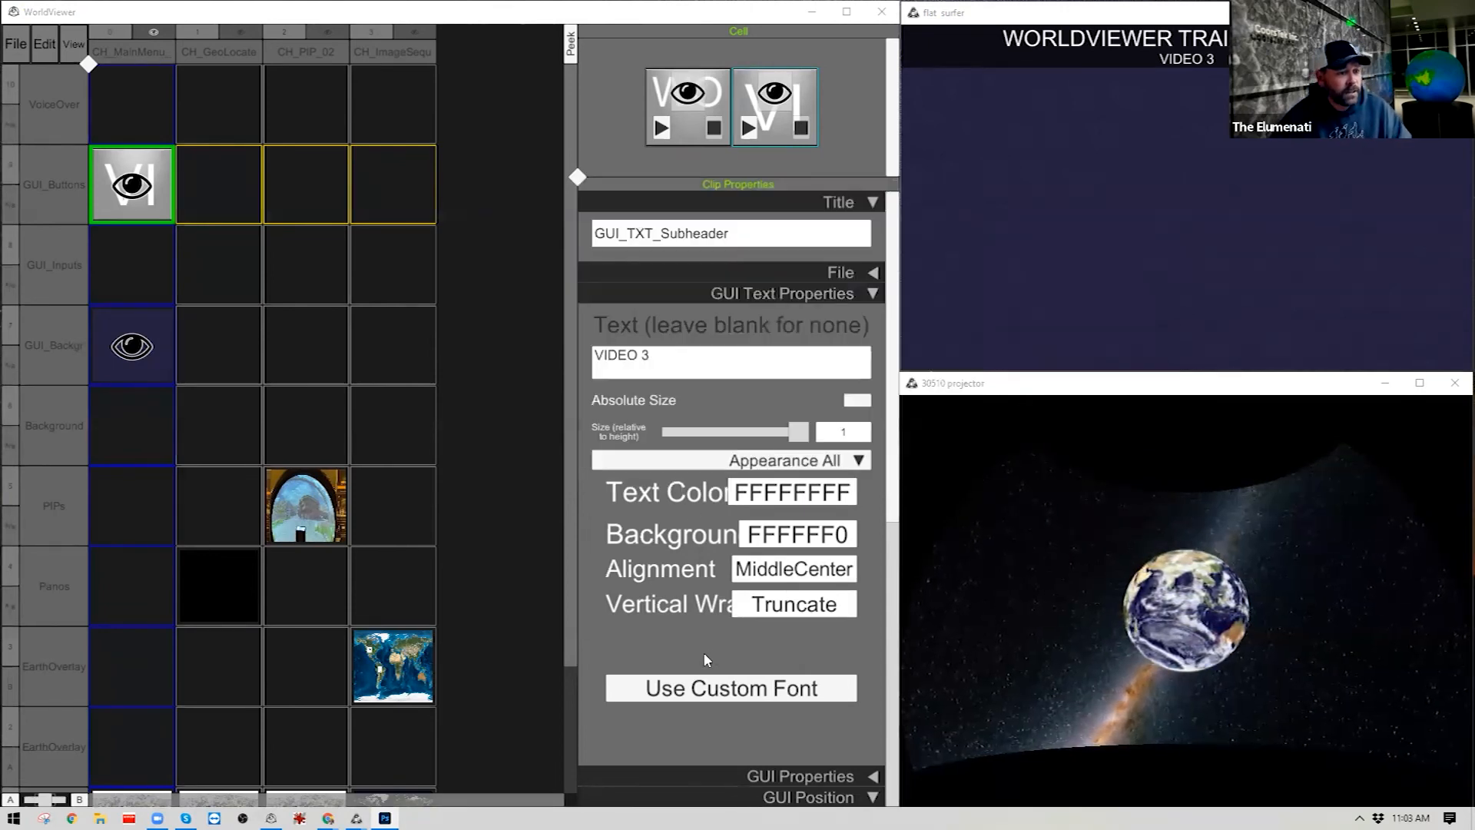
Back in WorldViewer, set the subheader's text color to A8A8A8, keeping the FF alpha.
left_click(794, 538)
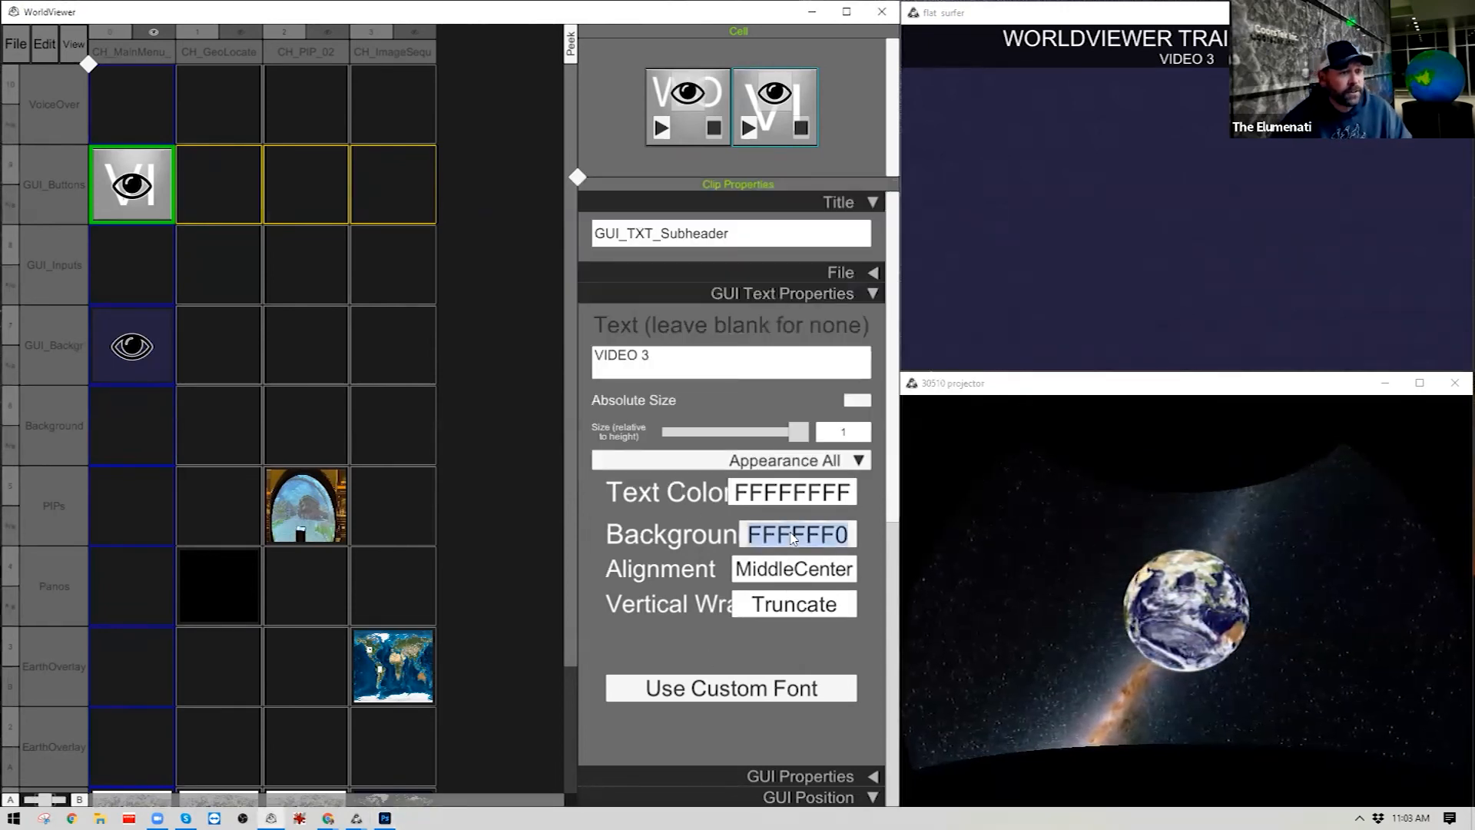
left_click(801, 493)
left_click(803, 495)
key("shift+Home")
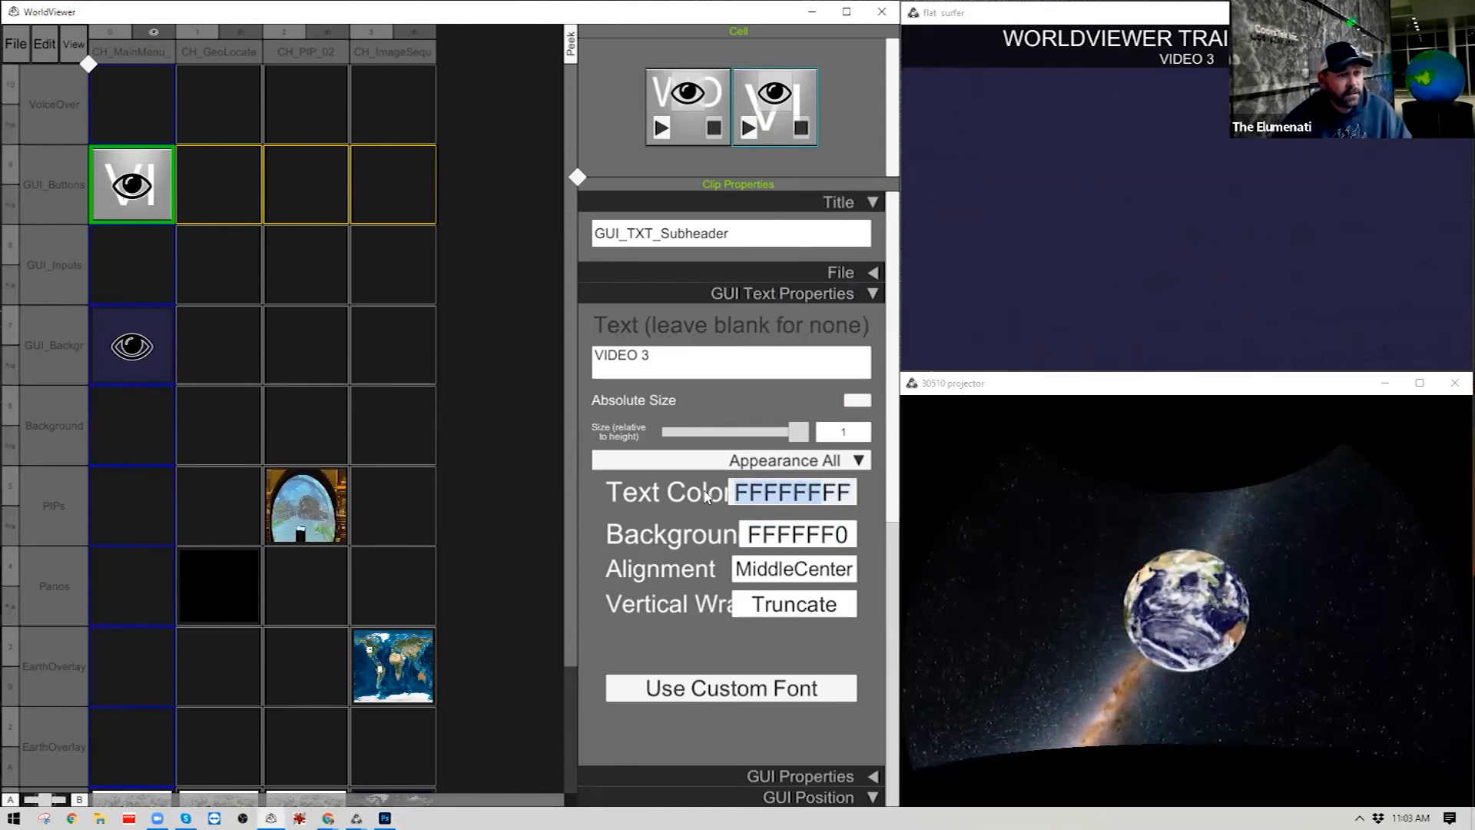
type("a8a8a8")
left_click(661, 511)
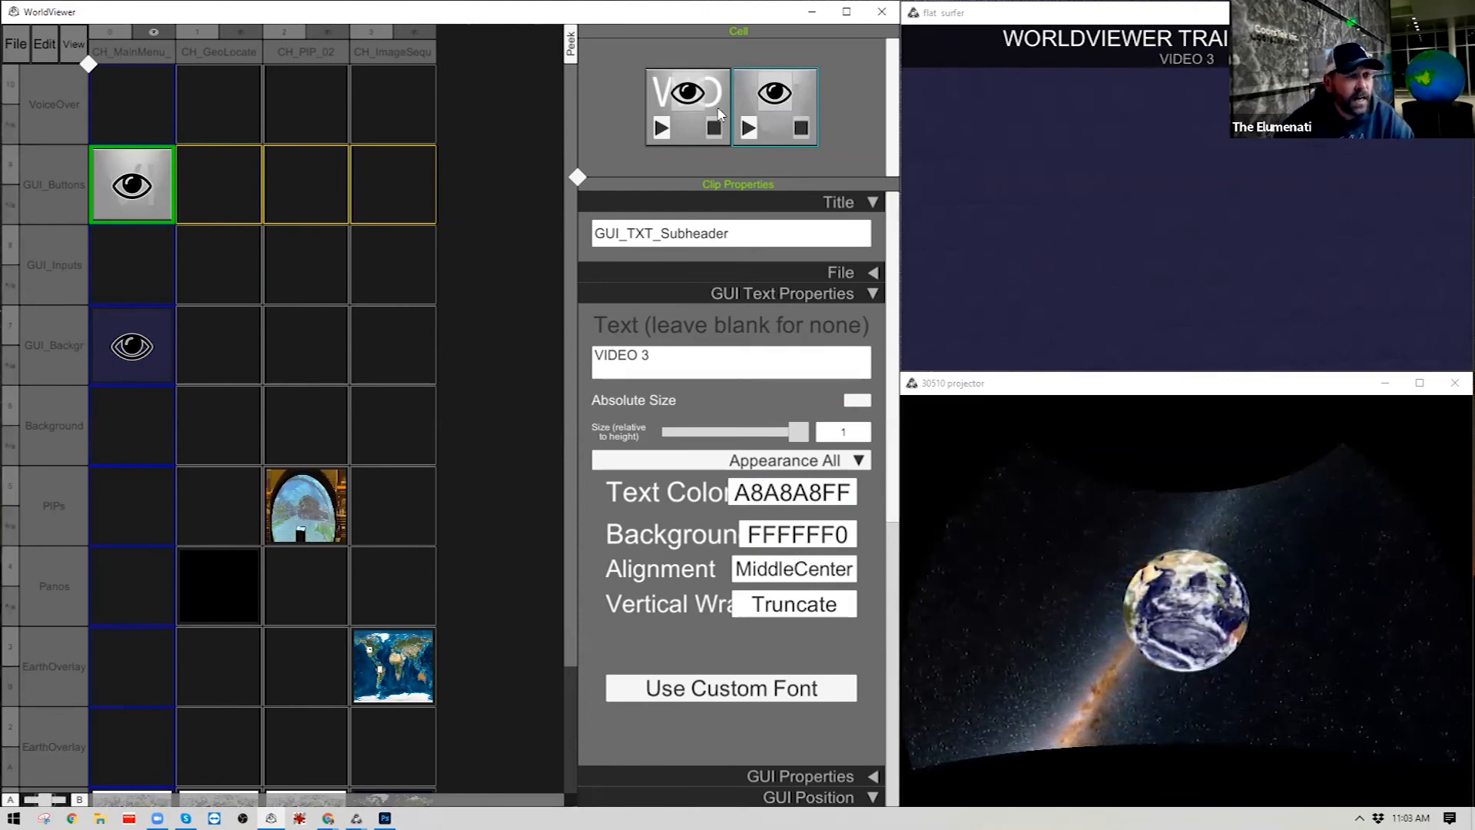
Load a new TouchScreen Graphic GUI clip into the main menu channel's cell on the GUI_Buttons track.
right_click(154, 211)
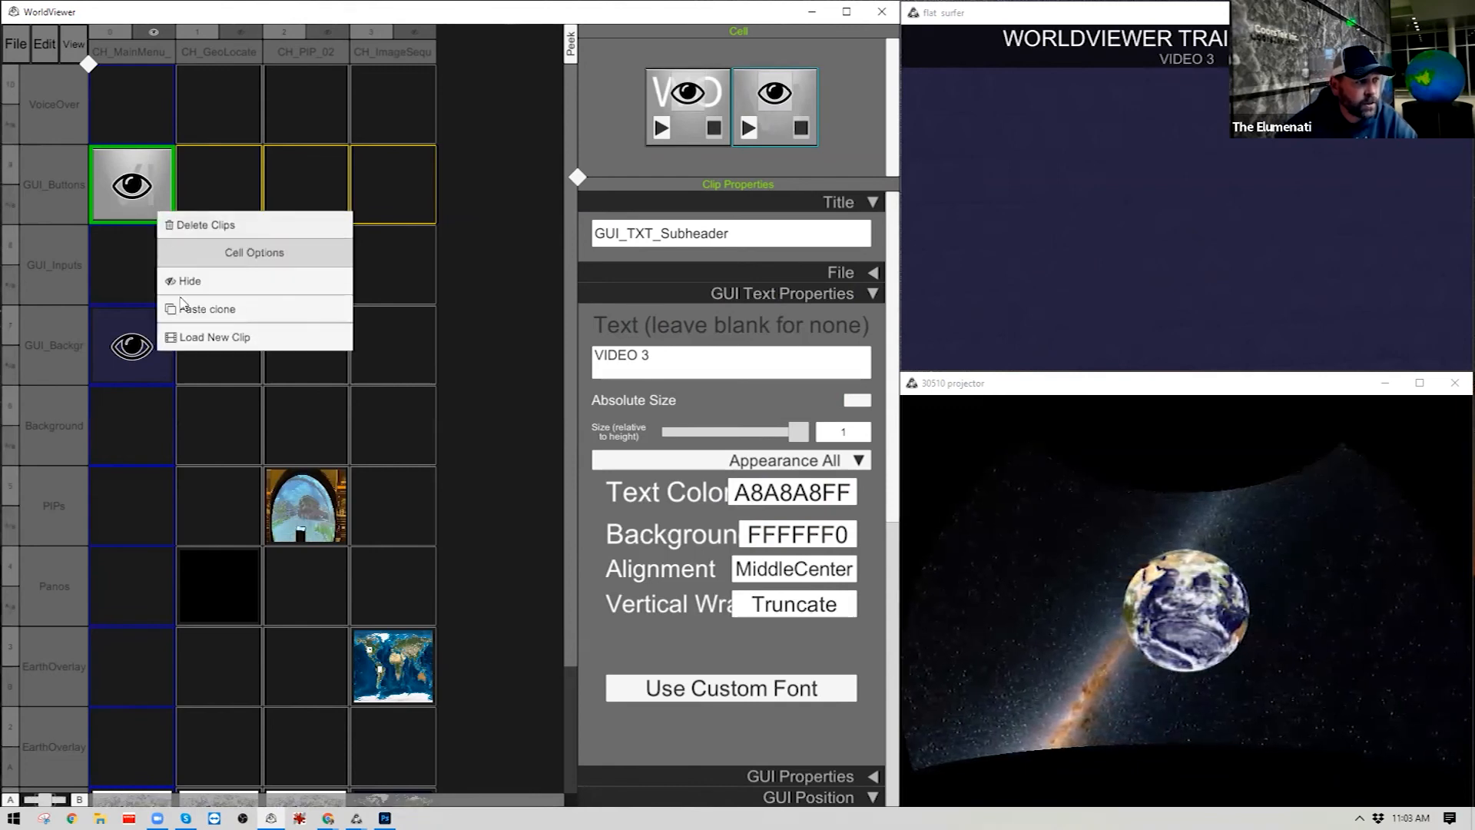
left_click(182, 335)
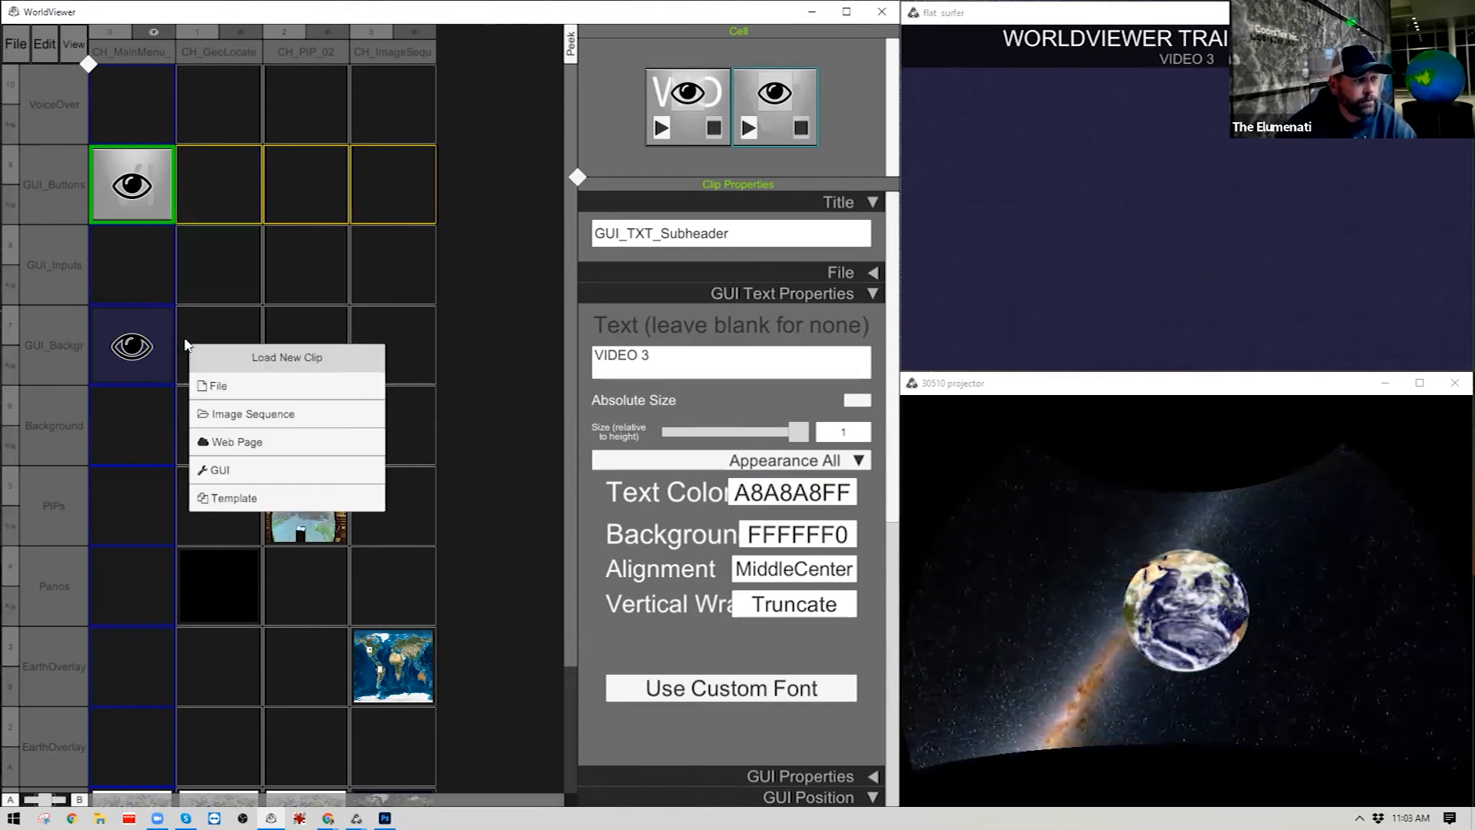
left_click(215, 470)
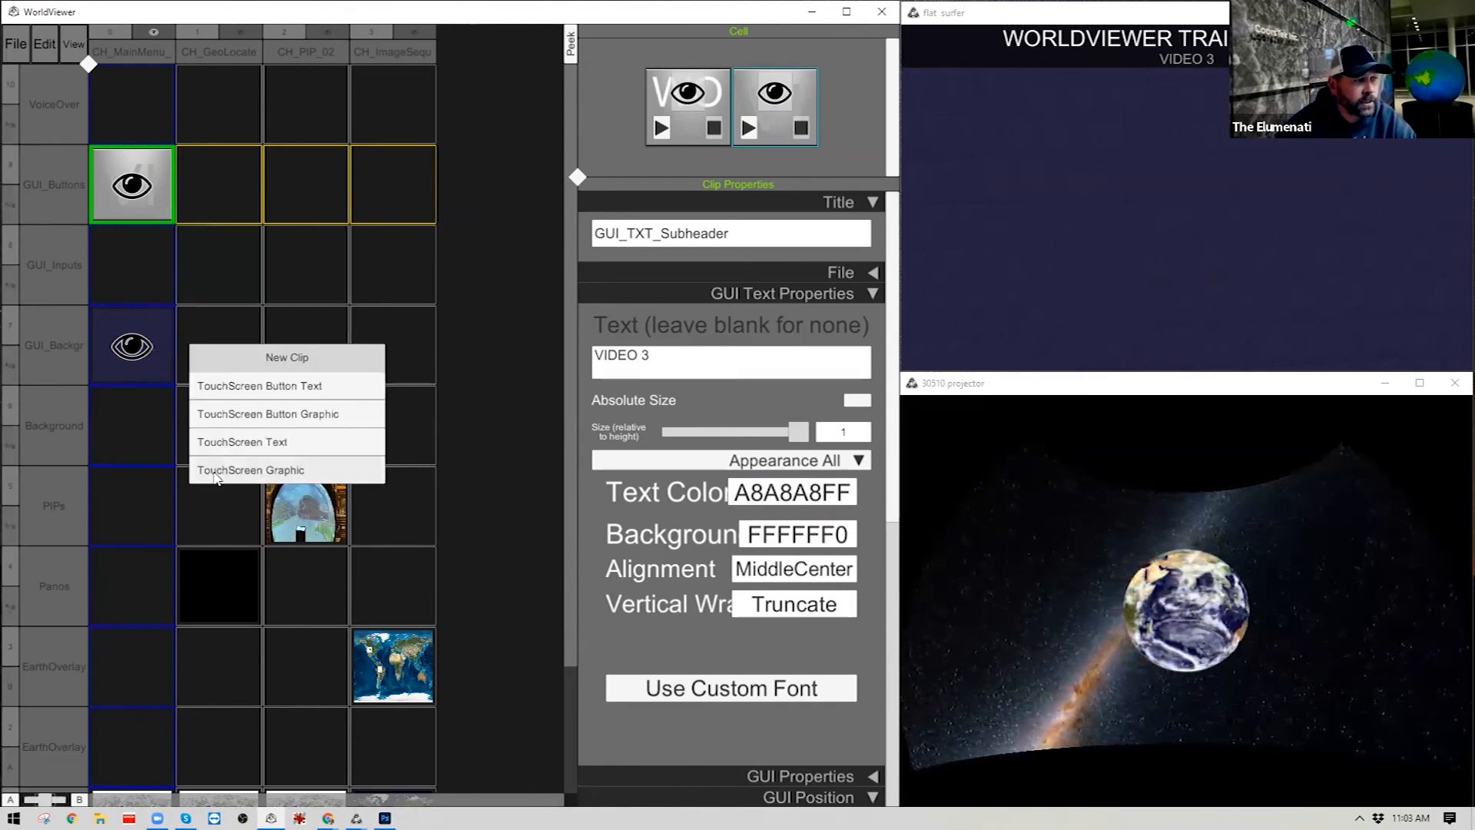
left_click(274, 472)
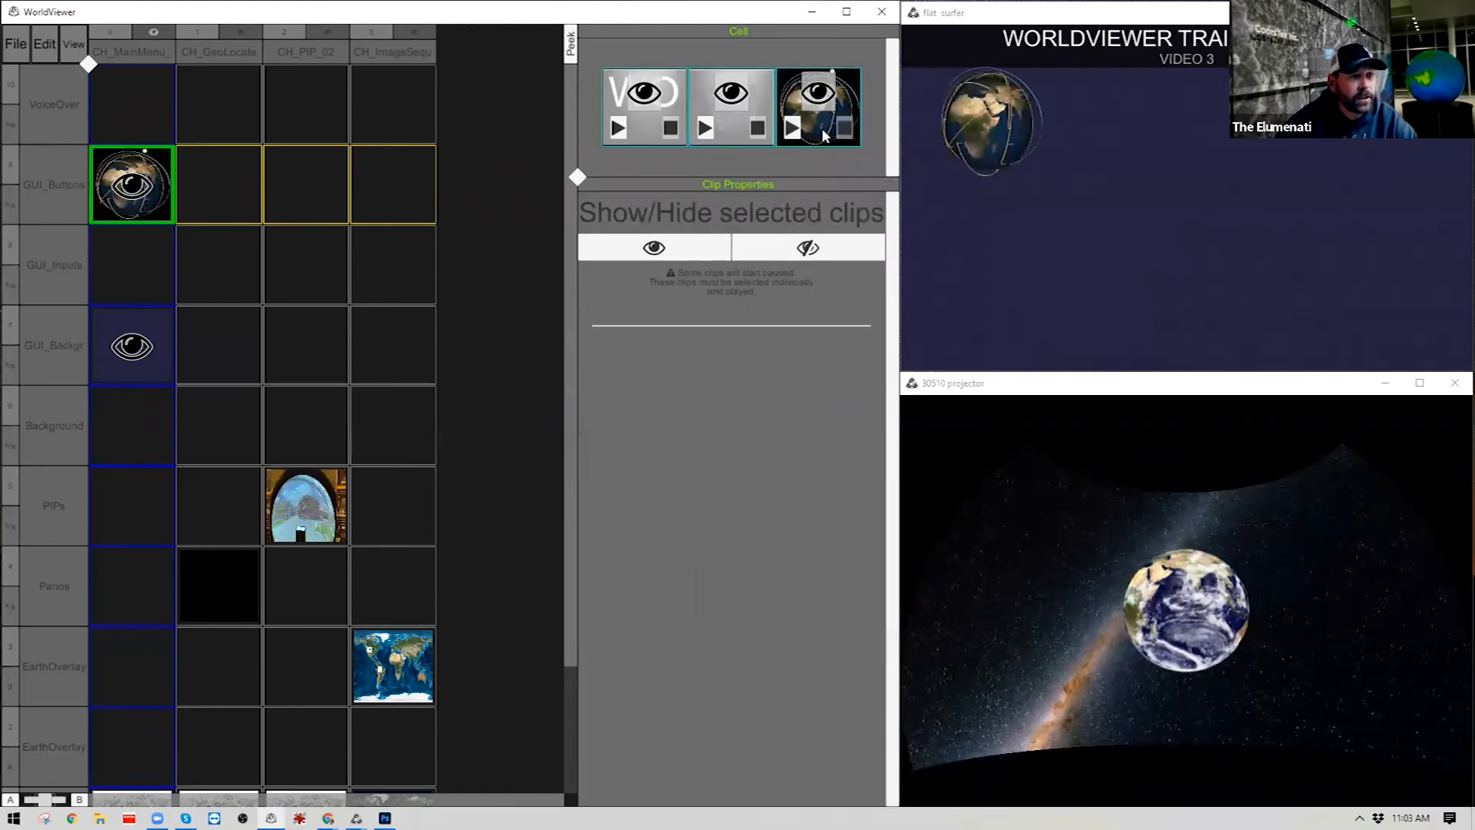
Select the newly added graphic clip alone and title it GUI_IMG_LOGO.
left_click(651, 243)
left_click(652, 243)
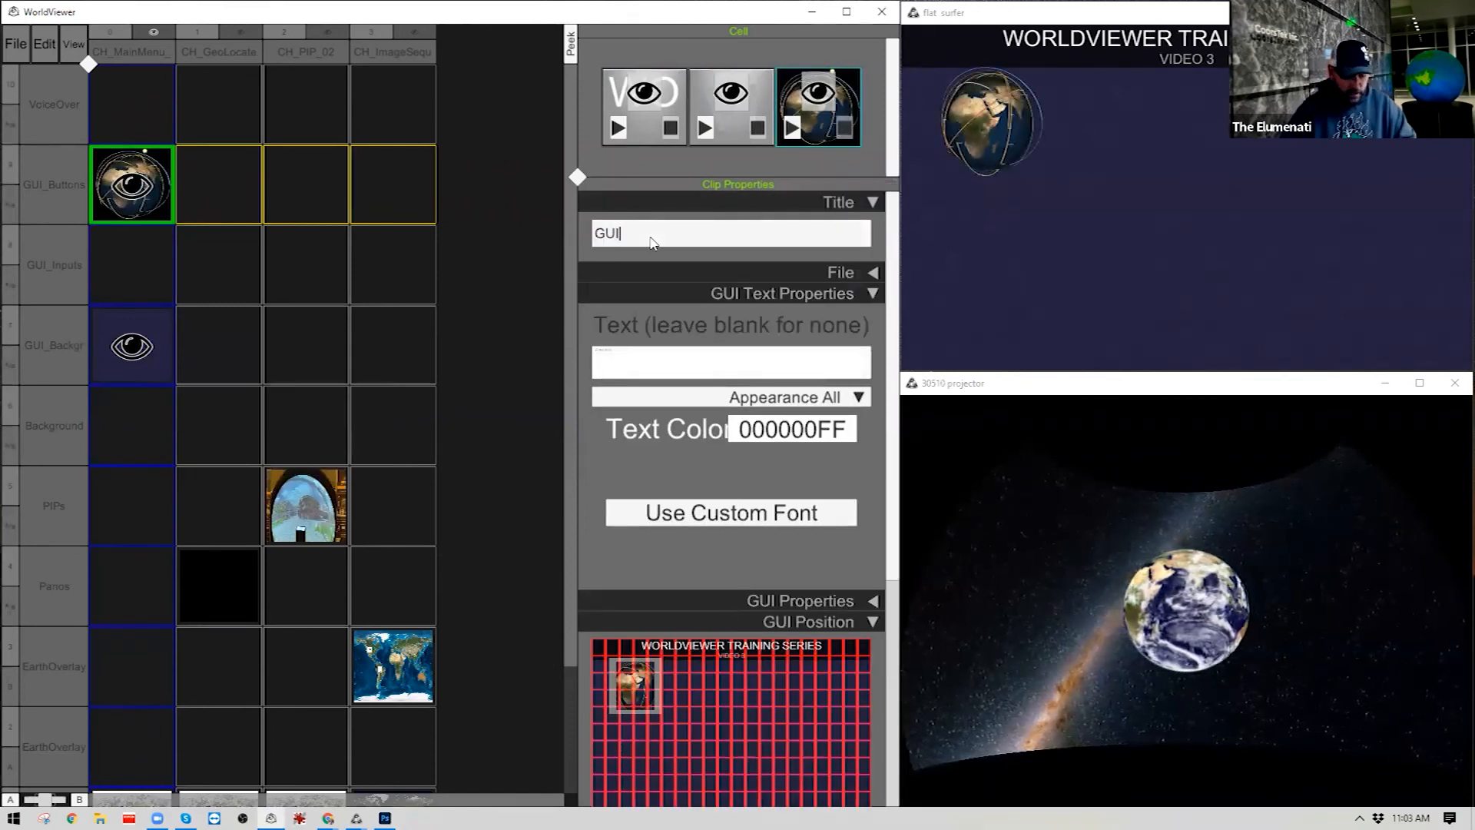
type("_IMG")
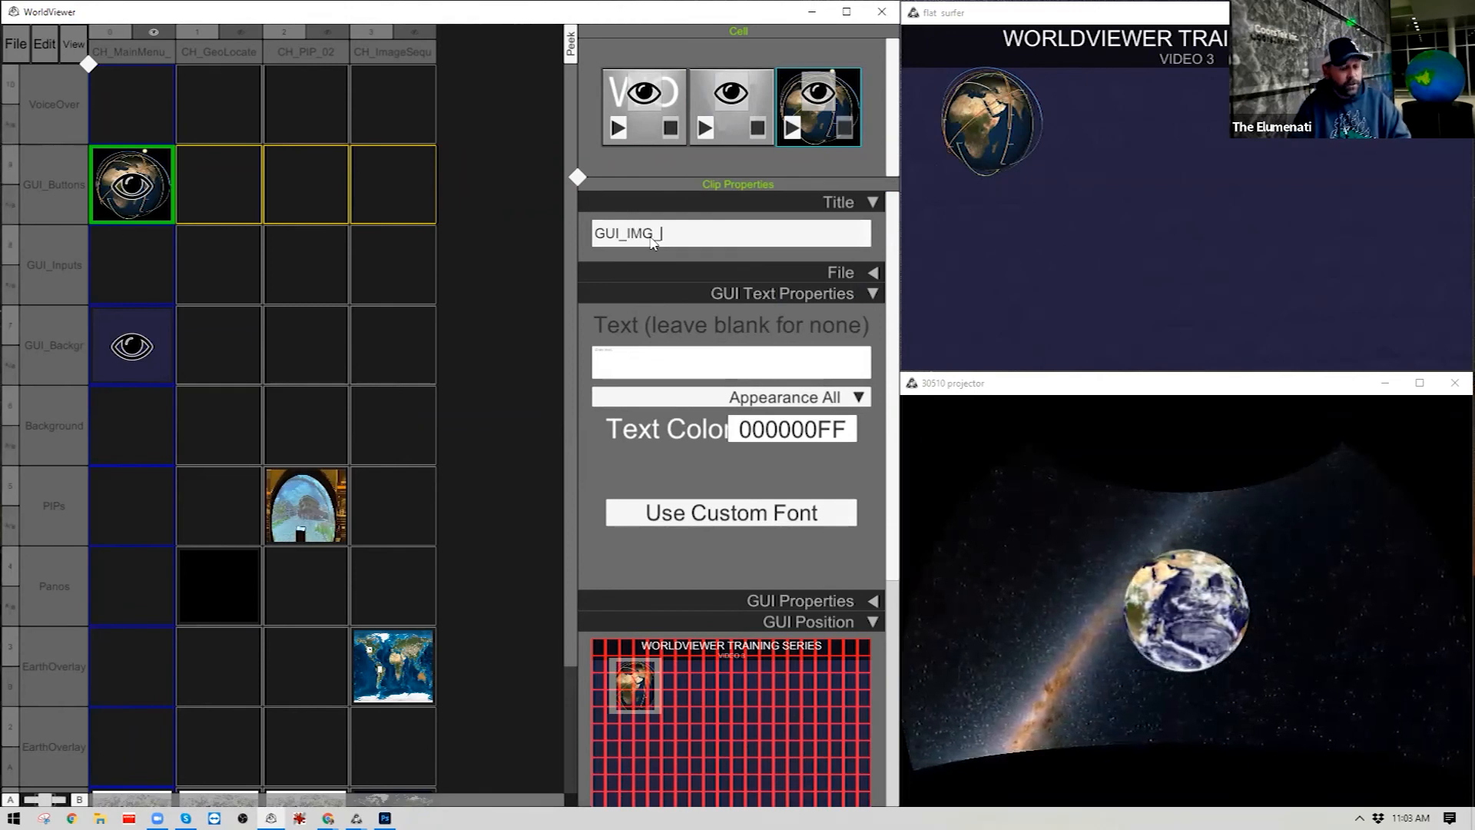
type("_LOGO")
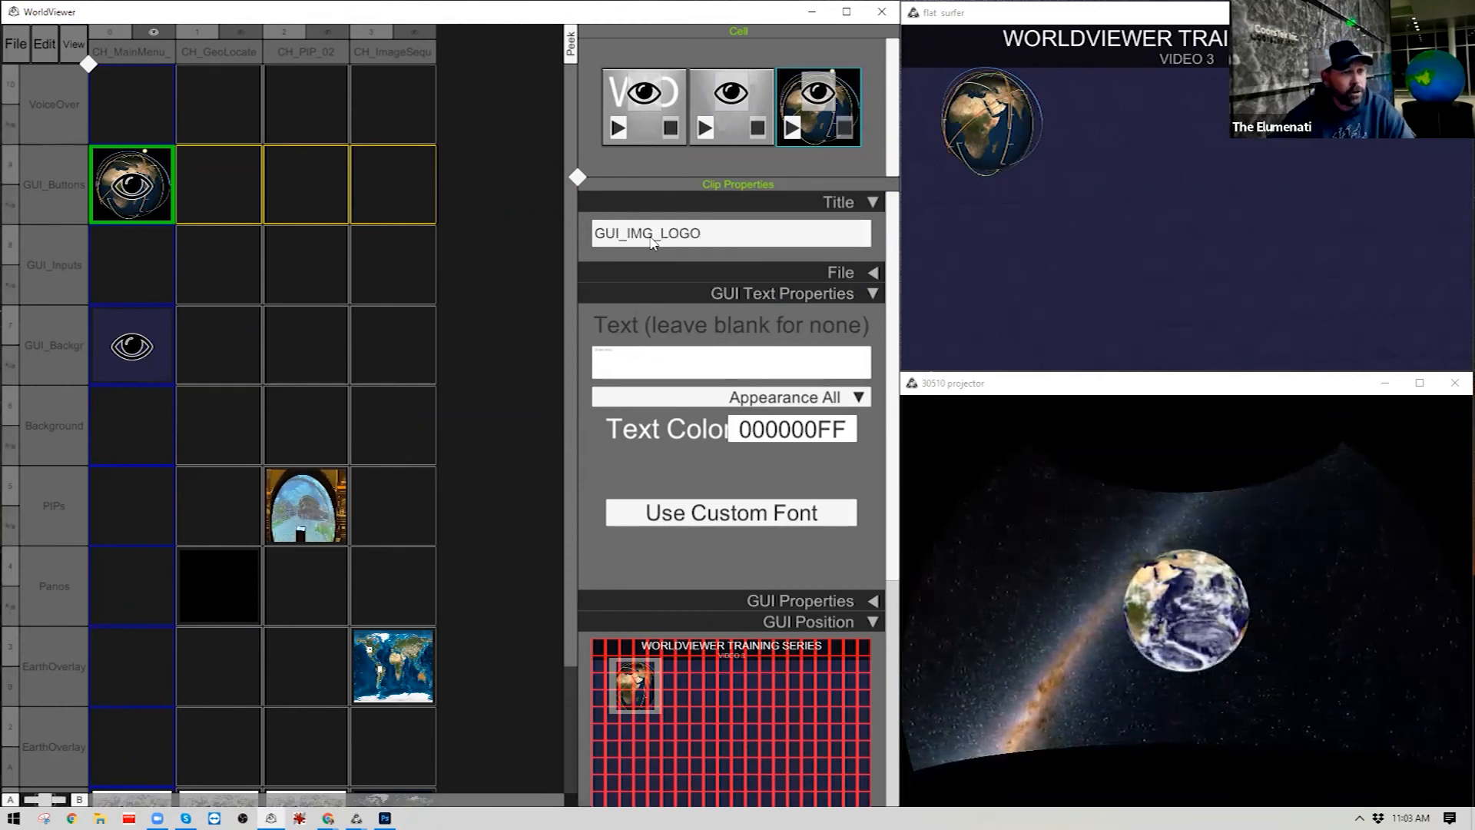
Replace the logo clip's image with logo-white-trans-3522x900.png from the FlatMedia\Stills folder.
left_click(823, 270)
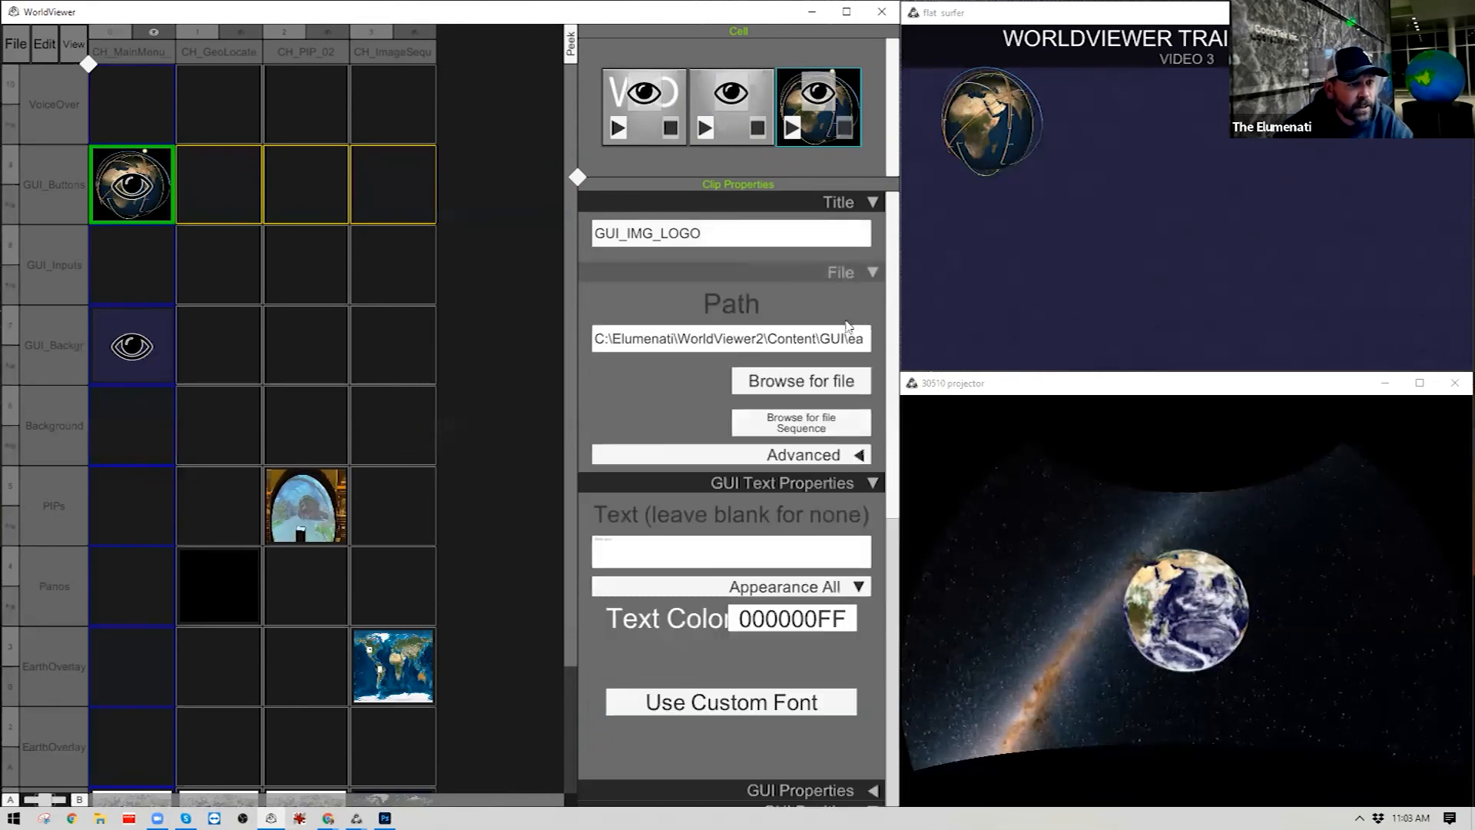
left_click(838, 385)
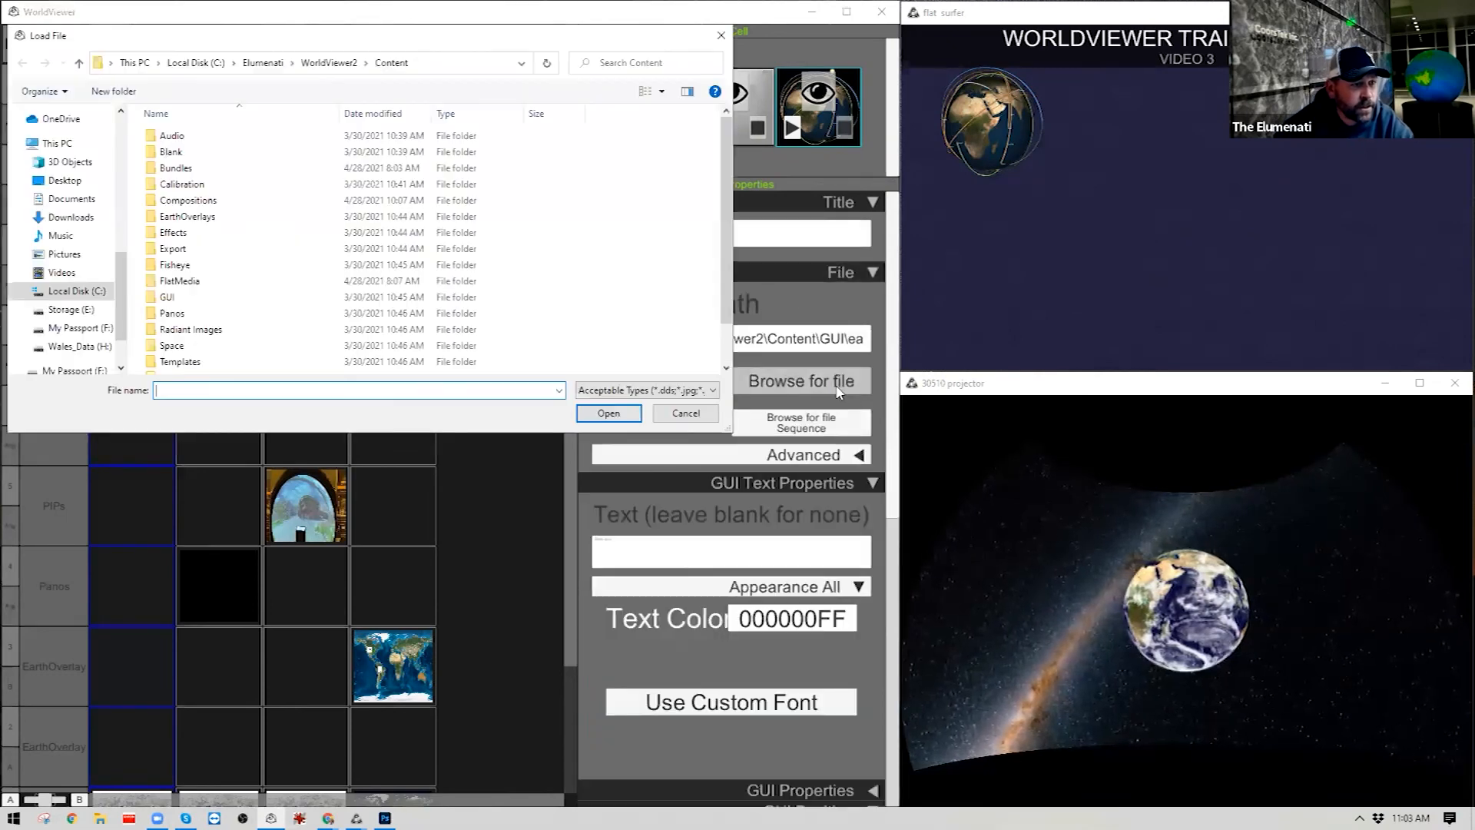
double_click(188, 281)
double_click(182, 169)
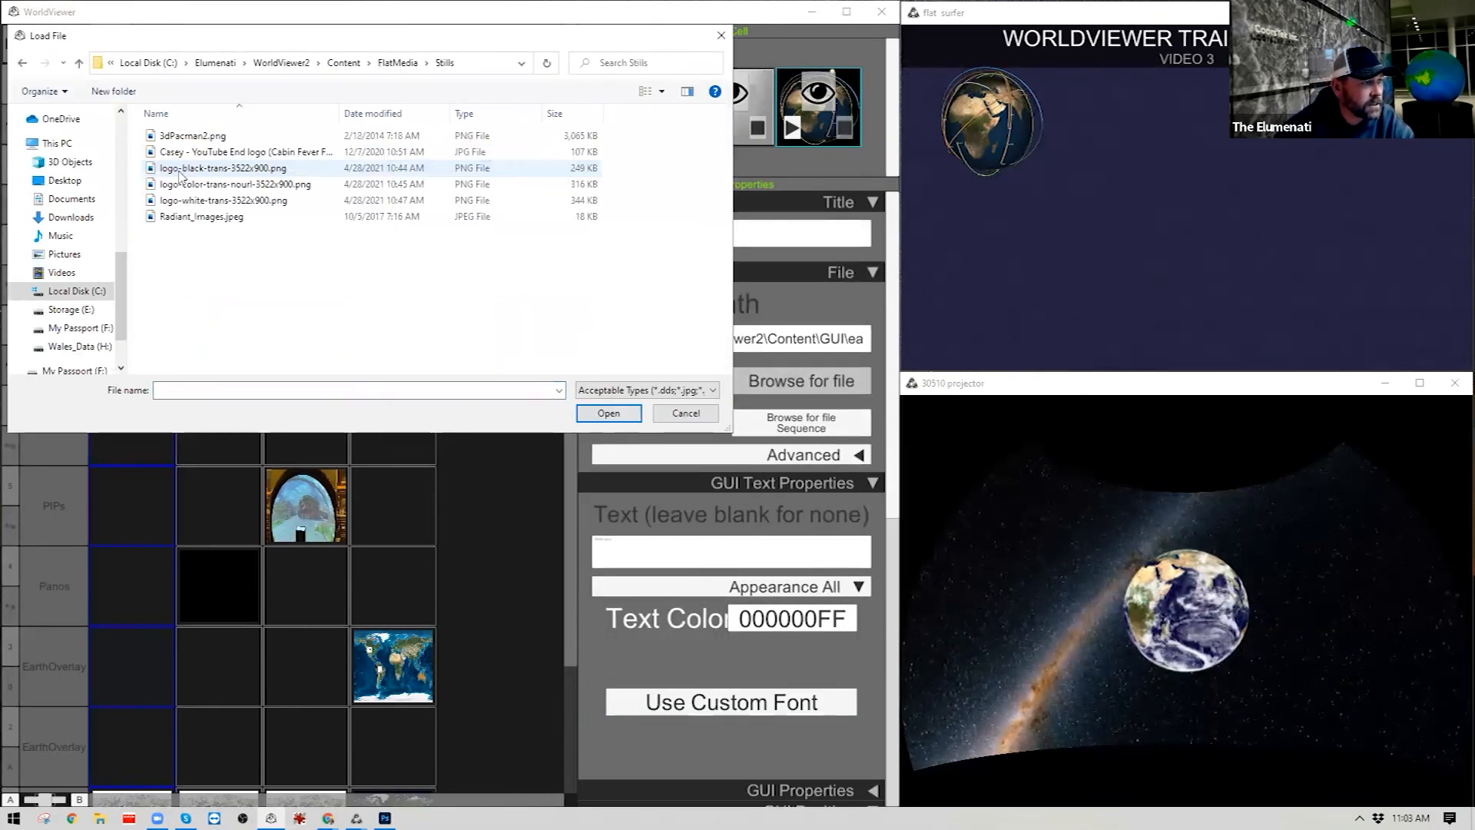
left_click(207, 203)
double_click(208, 202)
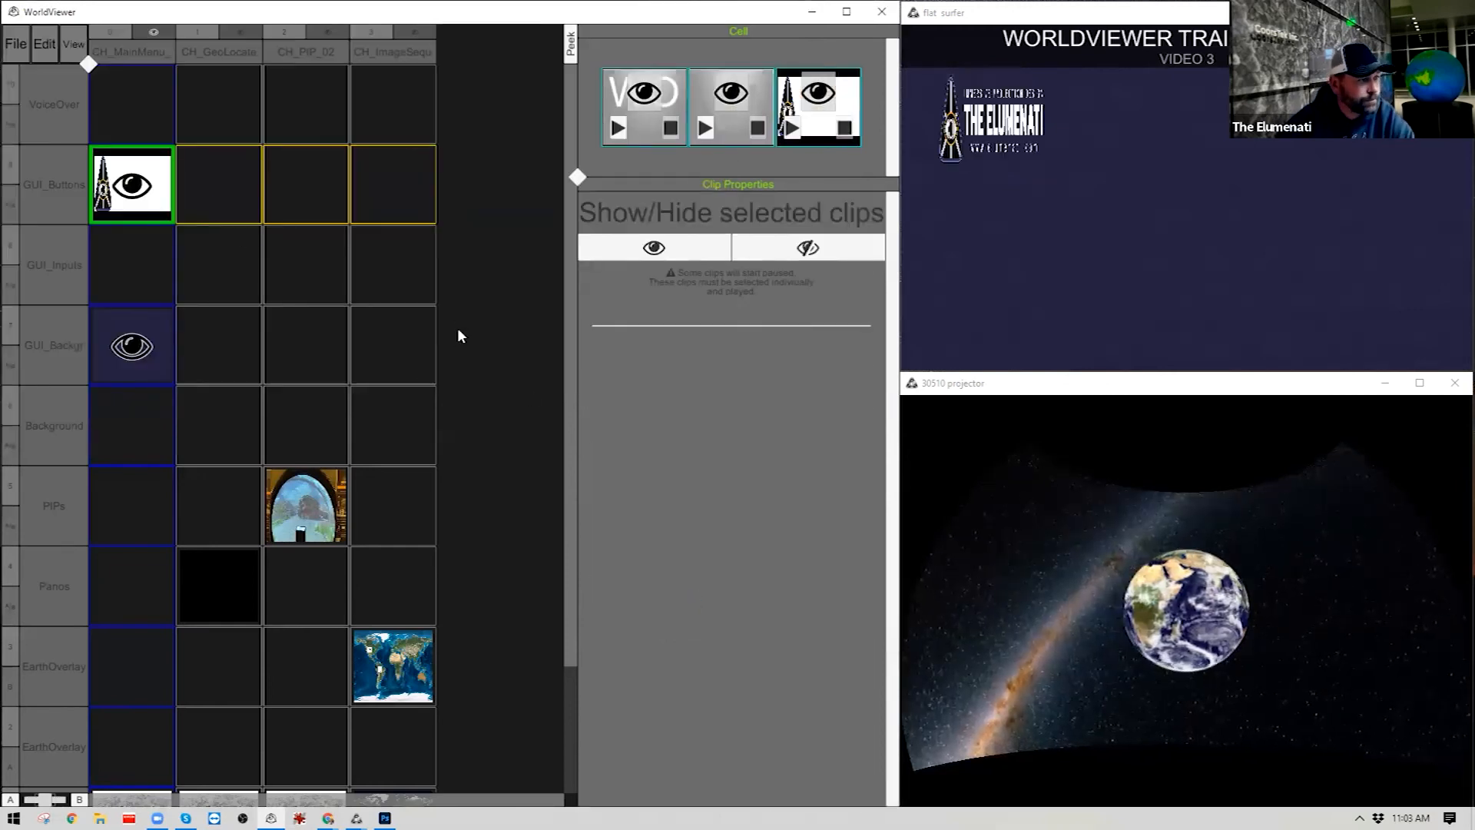
Select the logo clip alone, widen it to a banner shape, and place it reduced in the menu's lower-right area.
left_click(818, 115)
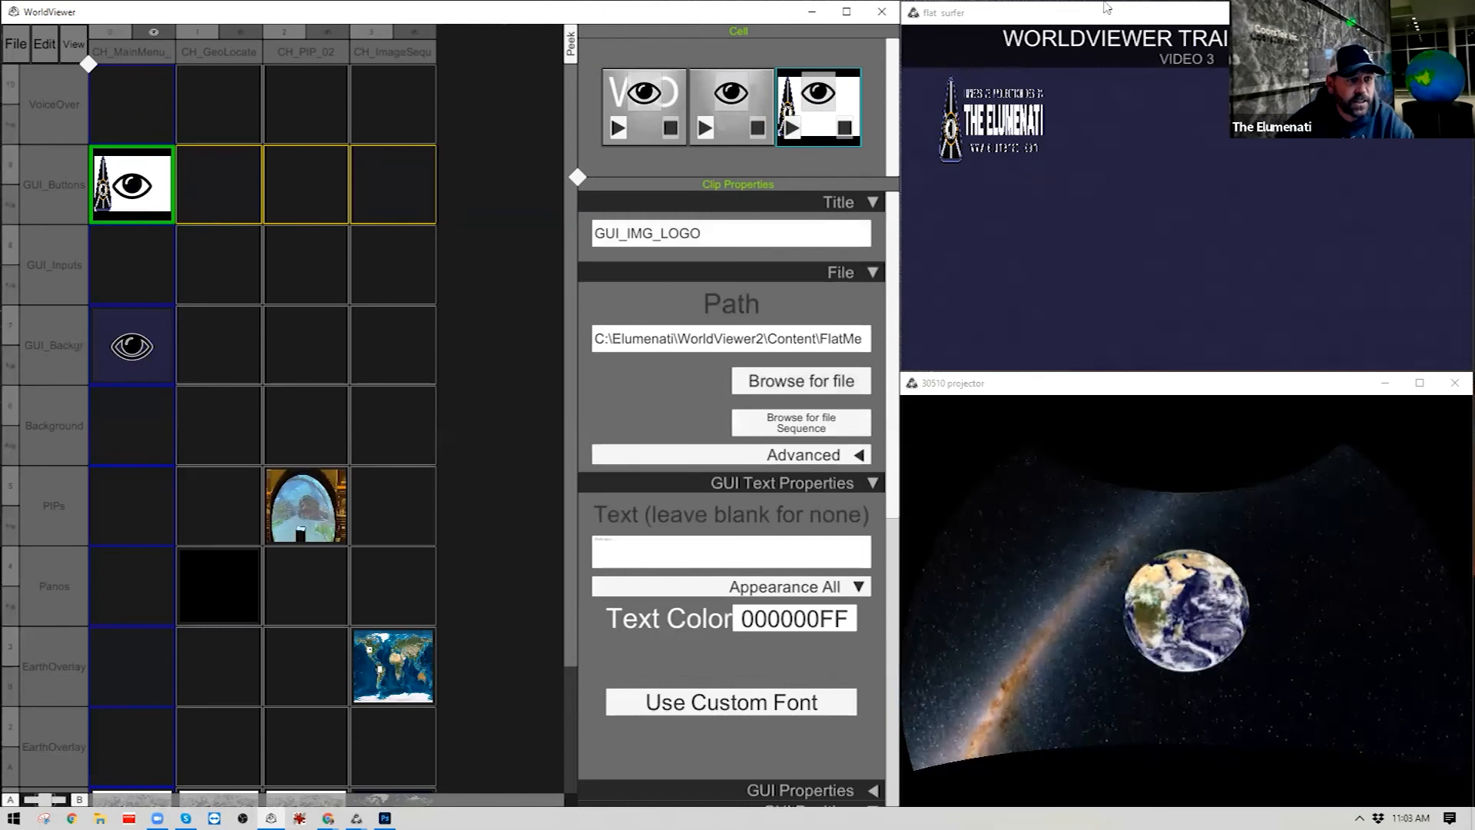
left_click(869, 275)
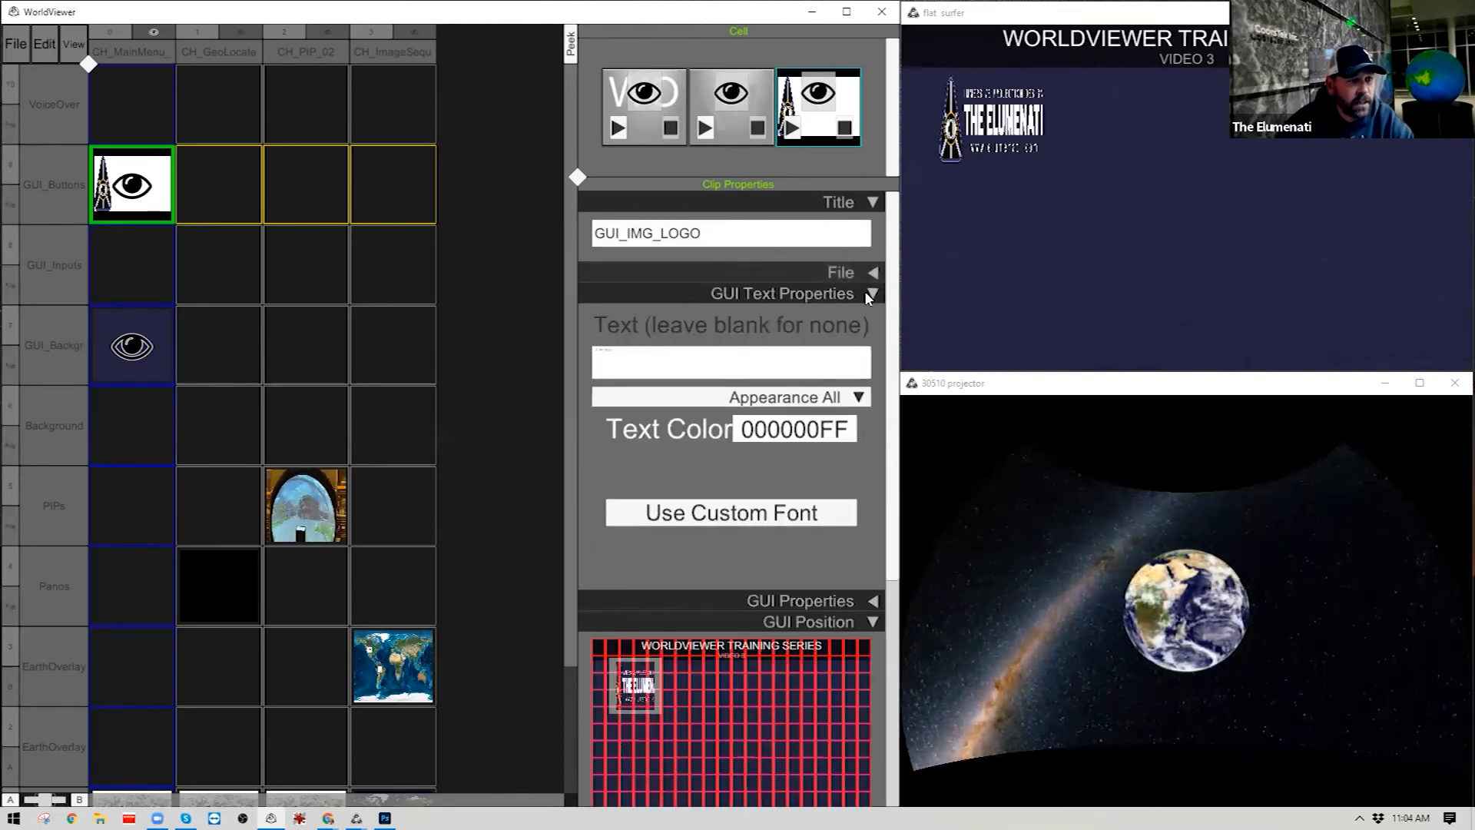
left_click(869, 295)
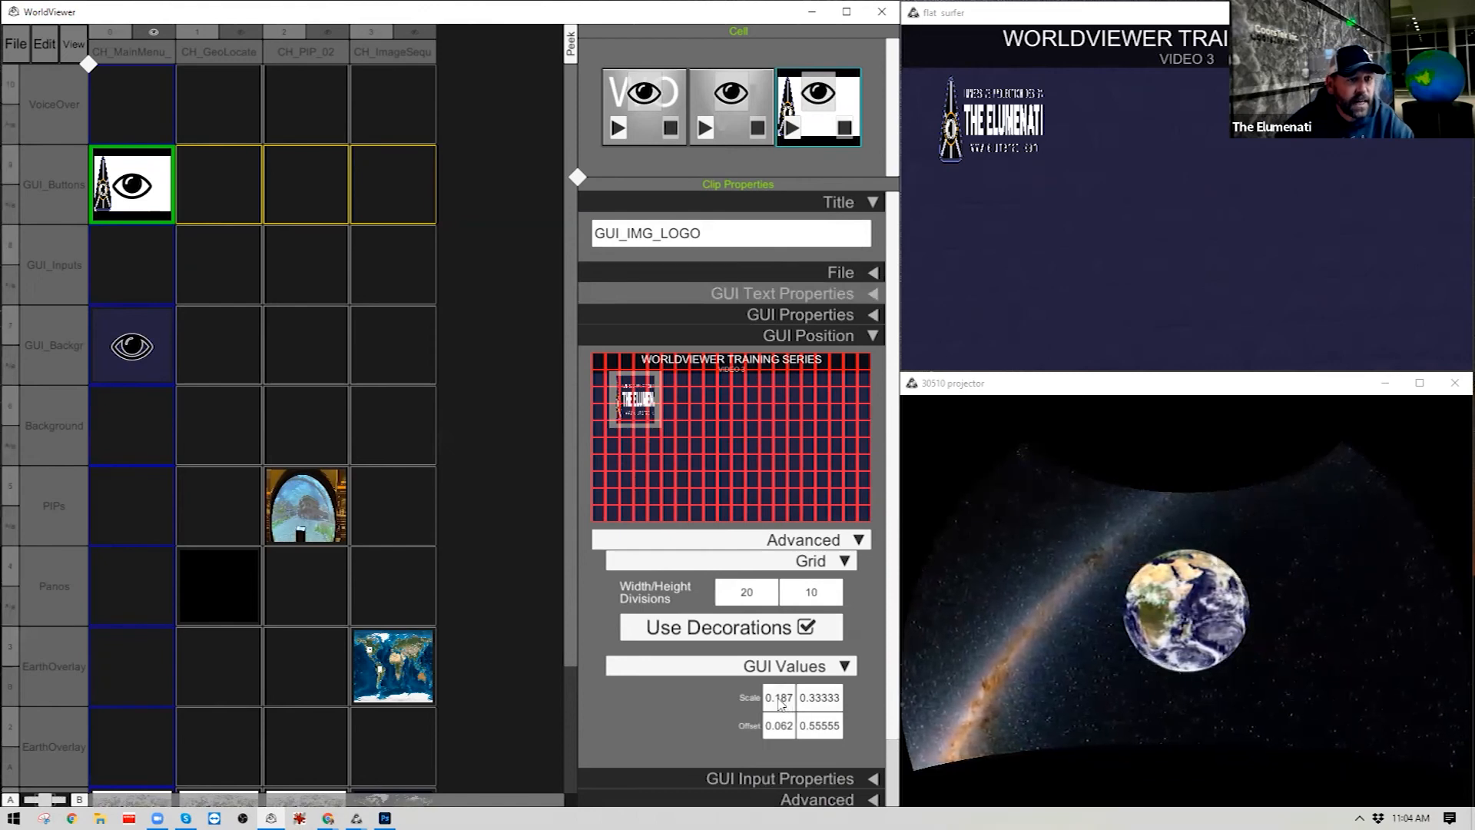
left_click_drag(670, 400, 849, 410)
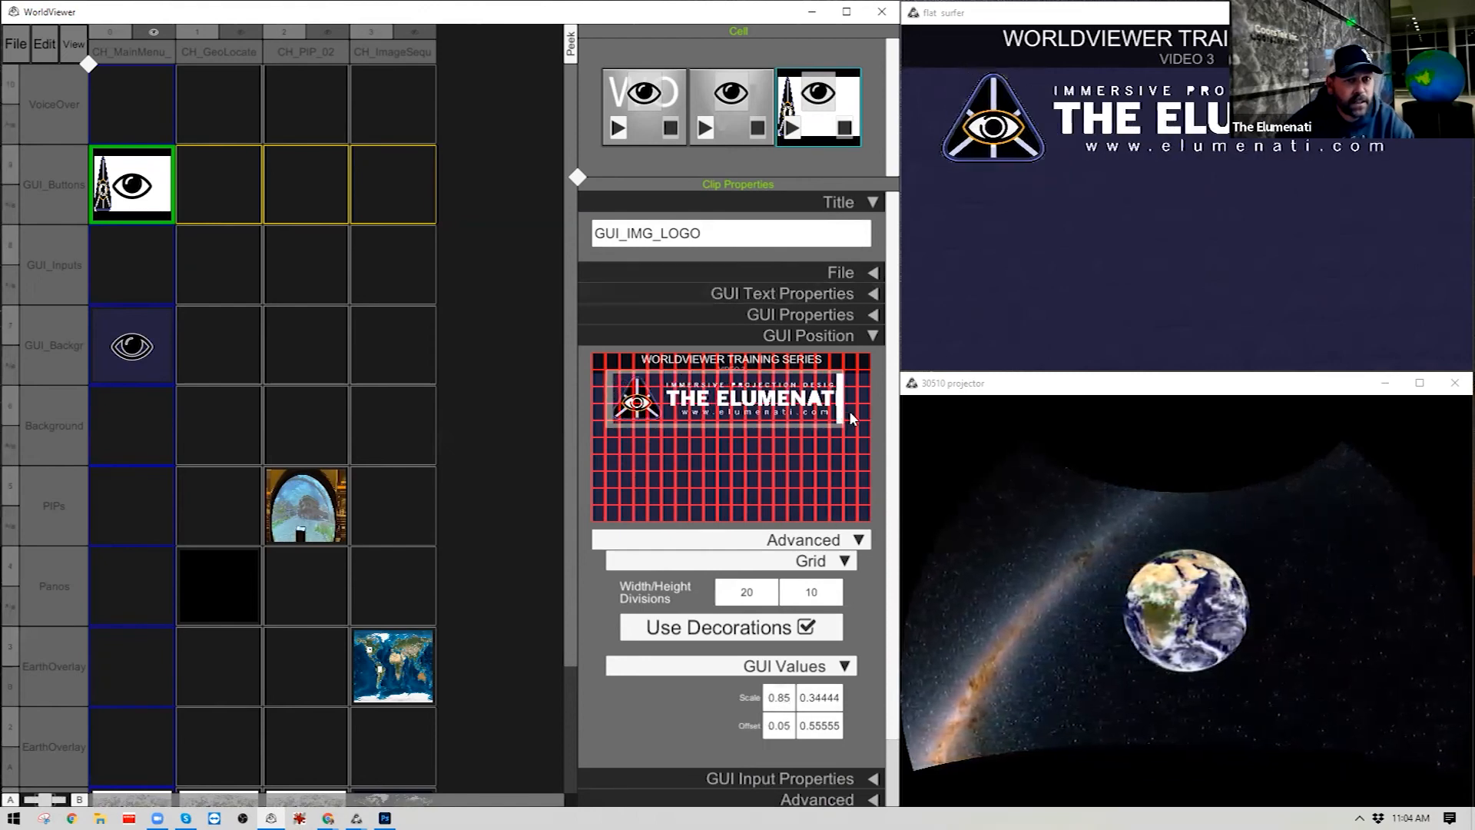
left_click_drag(730, 379, 714, 472)
left_click_drag(621, 480, 768, 496)
left_click(790, 468)
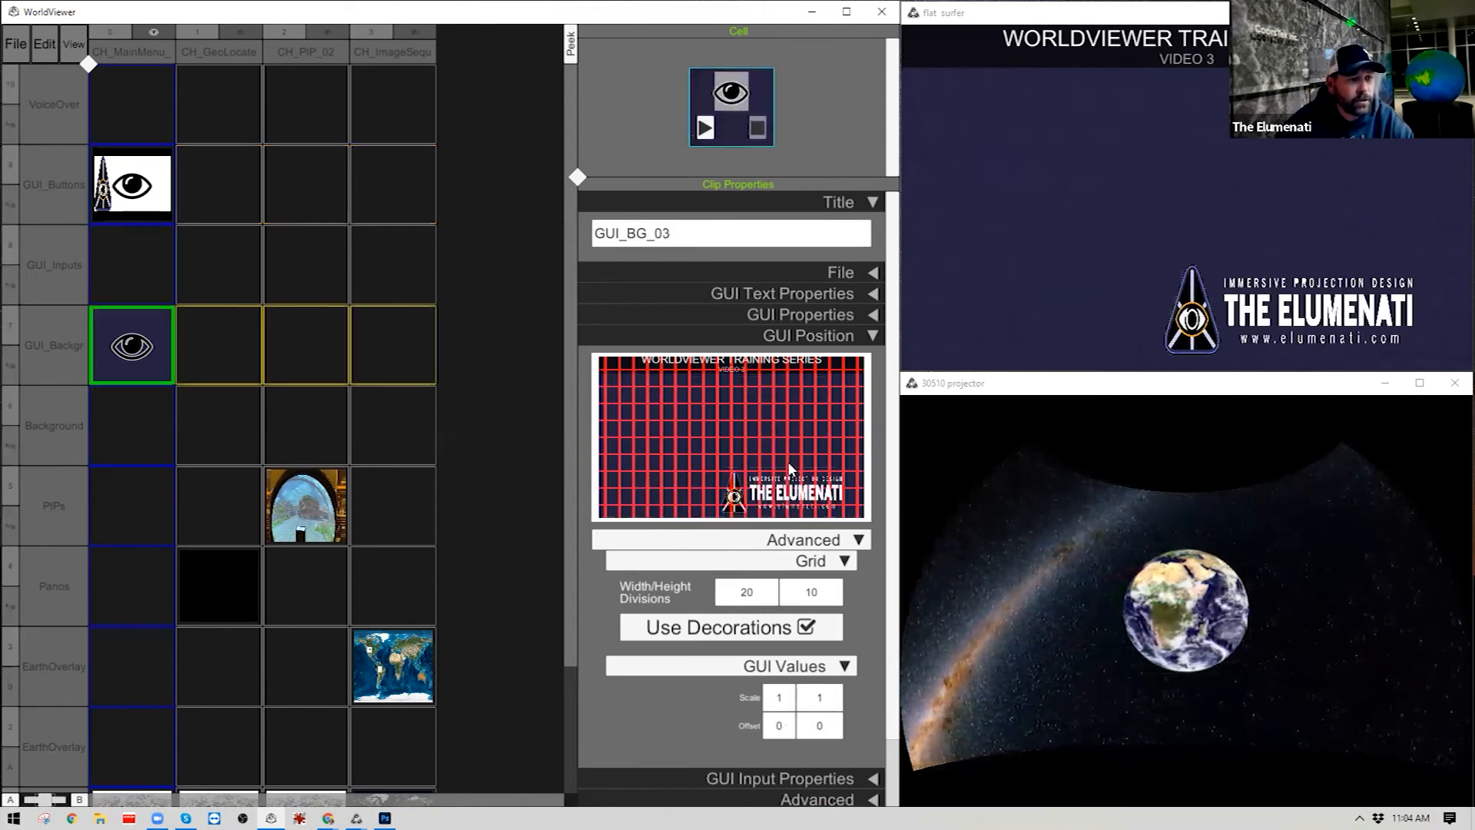
Reselect the logo clip alone, shrink it to a small strip centered along the menu's bottom edge, and preview the touchscreen full screen.
left_click(142, 207)
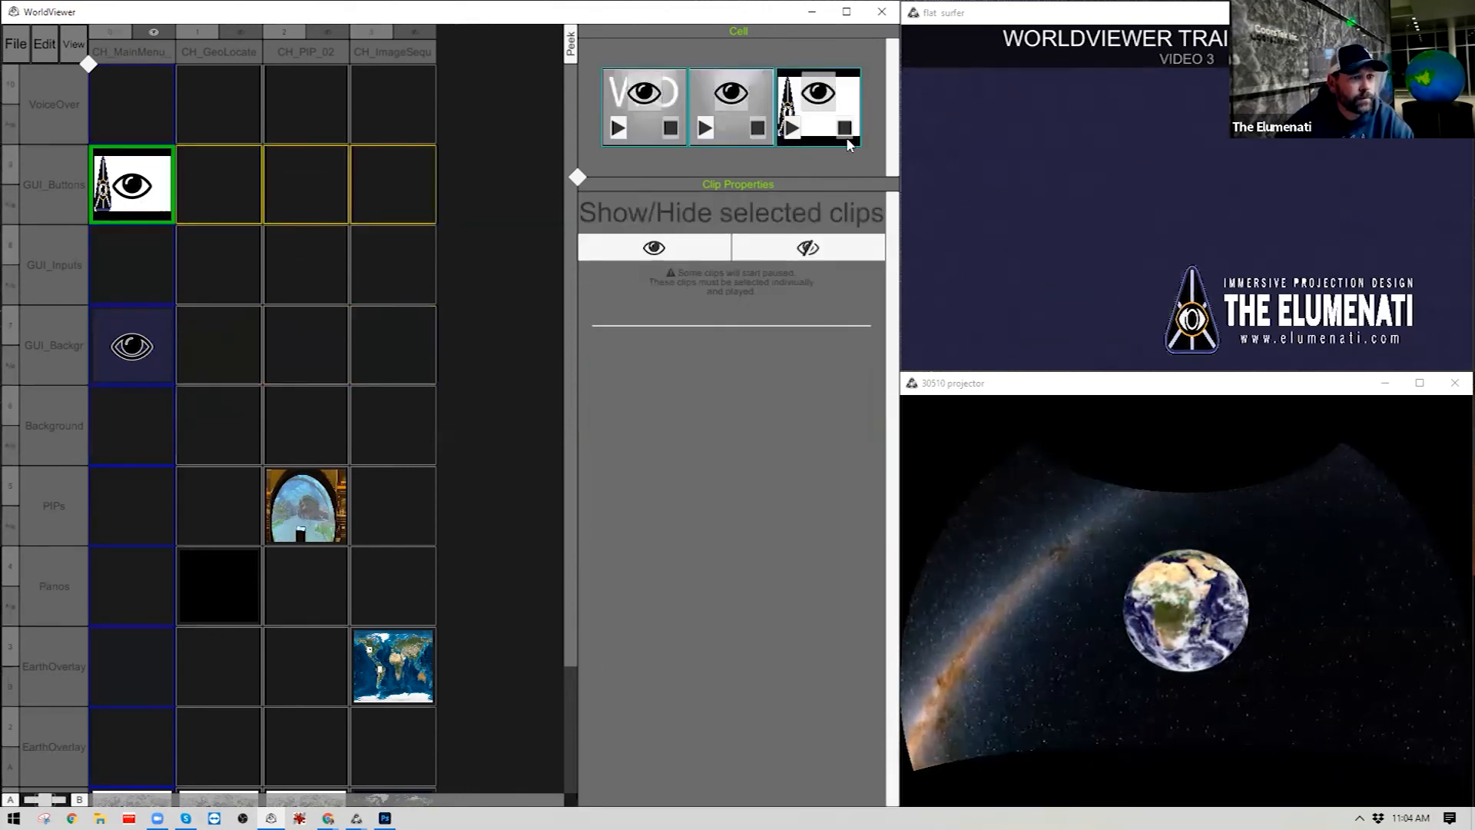
left_click(824, 130)
left_click_drag(803, 474, 759, 515)
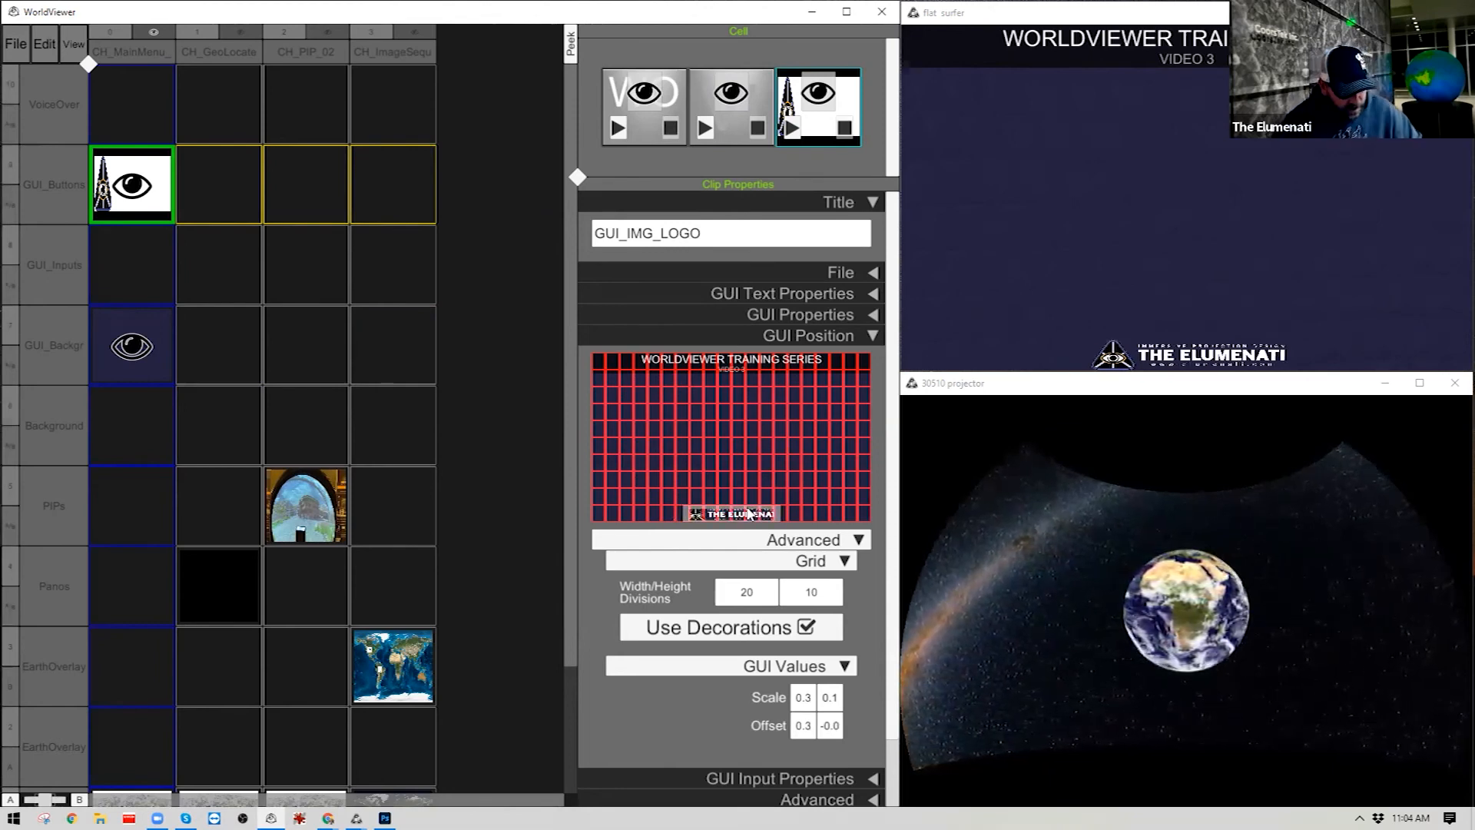
left_click(963, 161)
key("f")
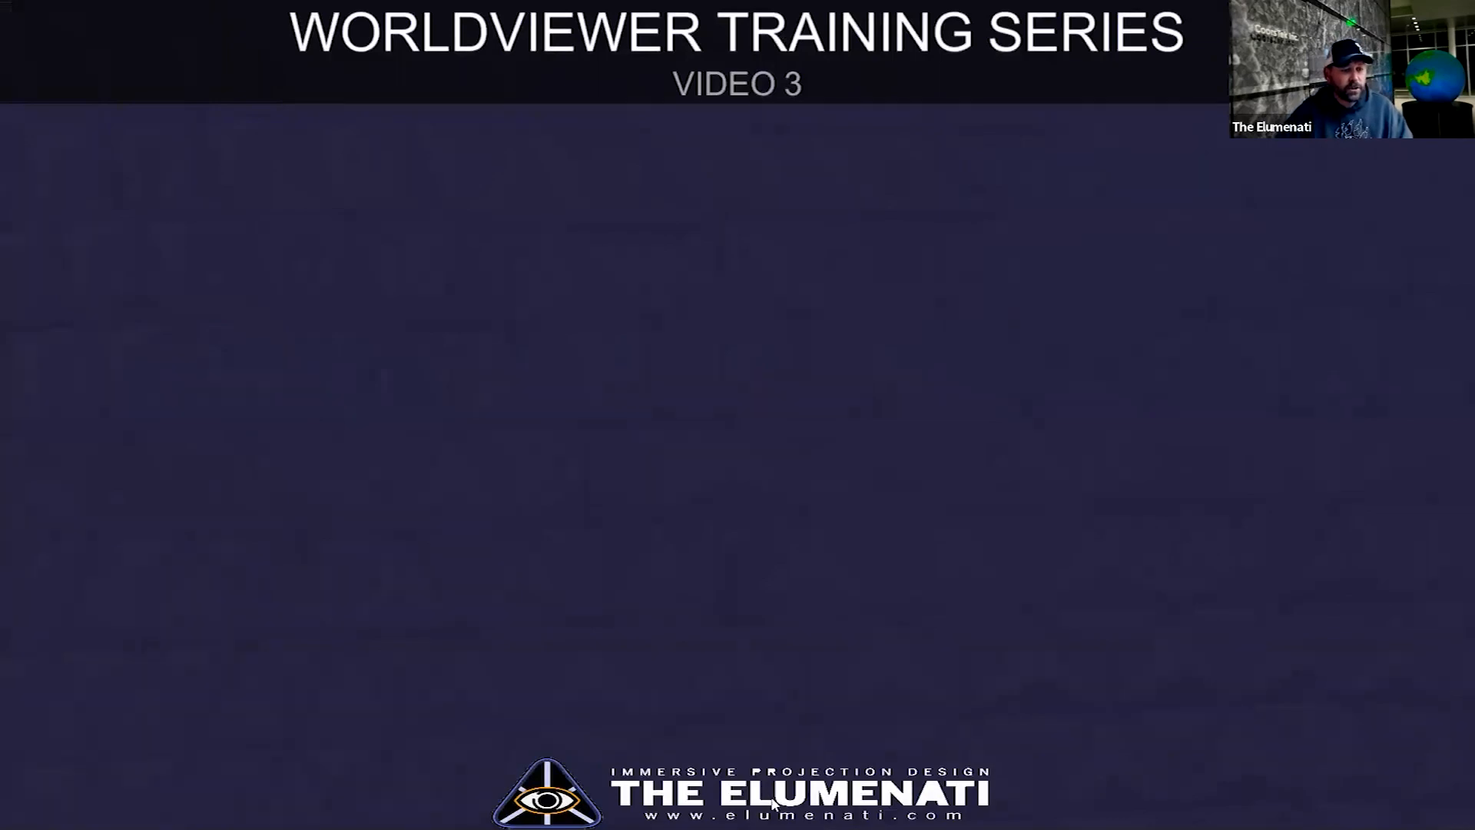
key("f")
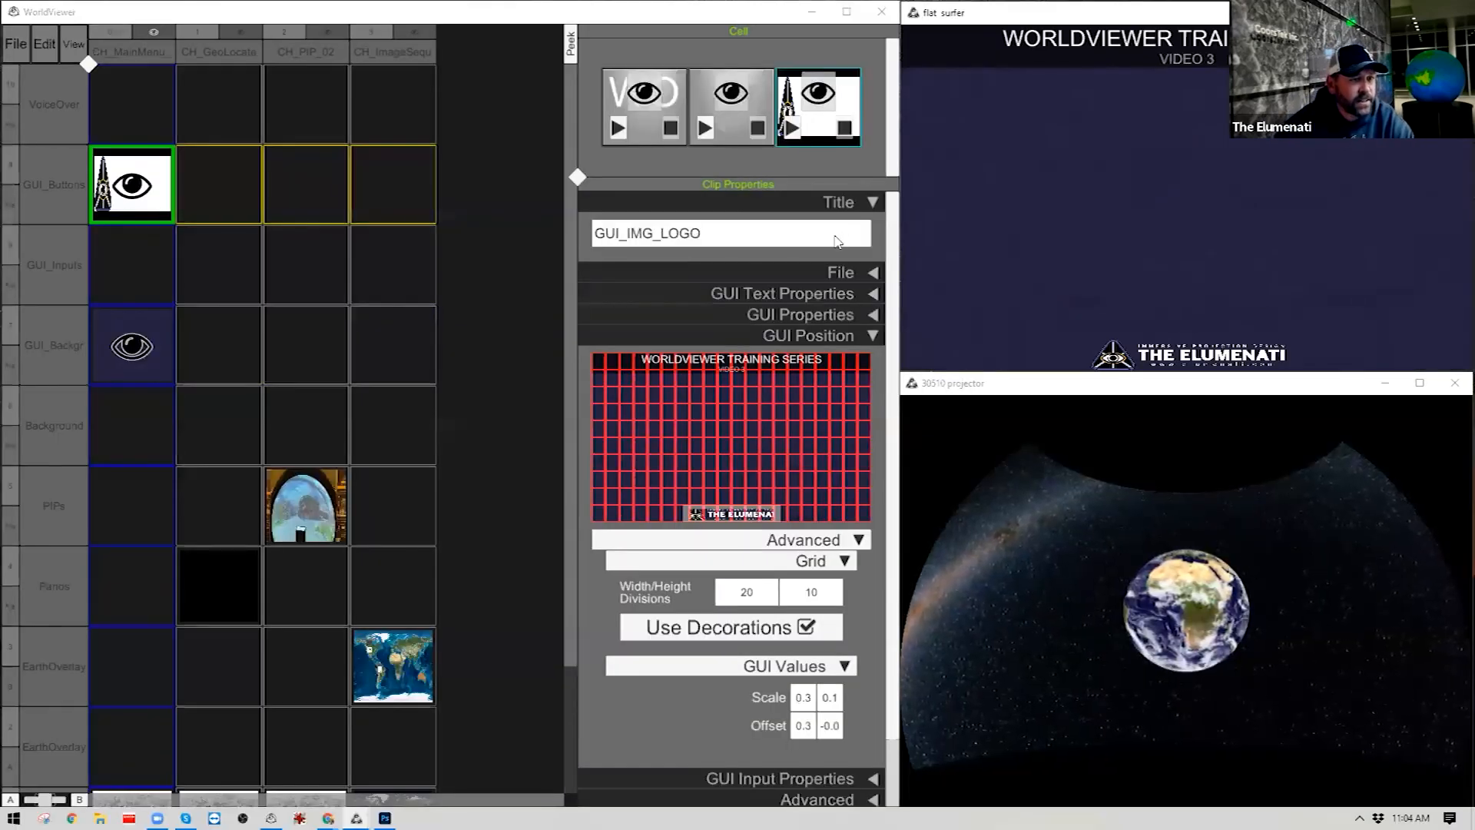
Replace the logo clip's image with logo-black-trans-3522x900.png from the FlatMedia\Stills folder.
left_click(843, 272)
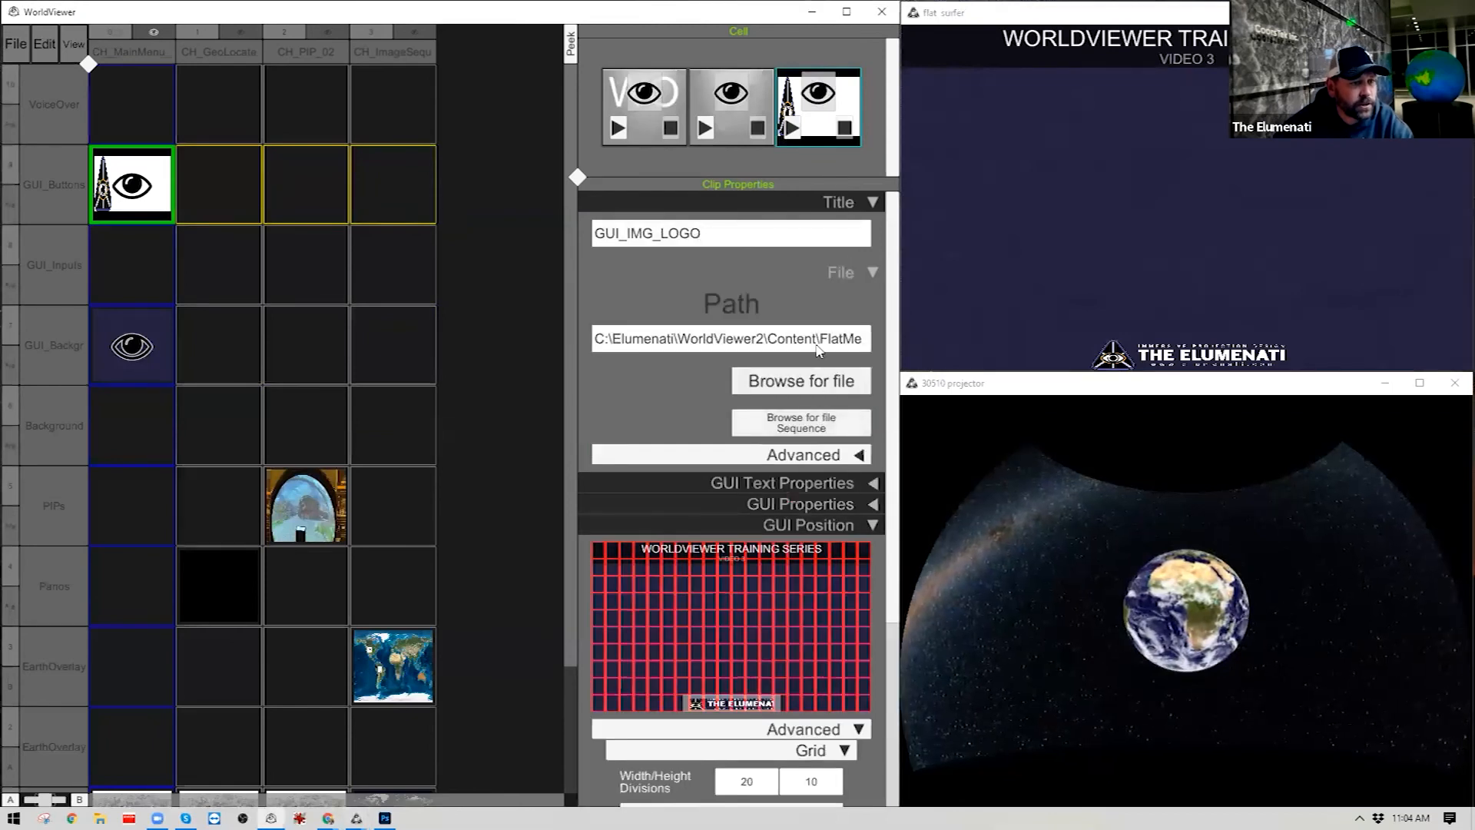
left_click(801, 381)
double_click(222, 281)
double_click(220, 169)
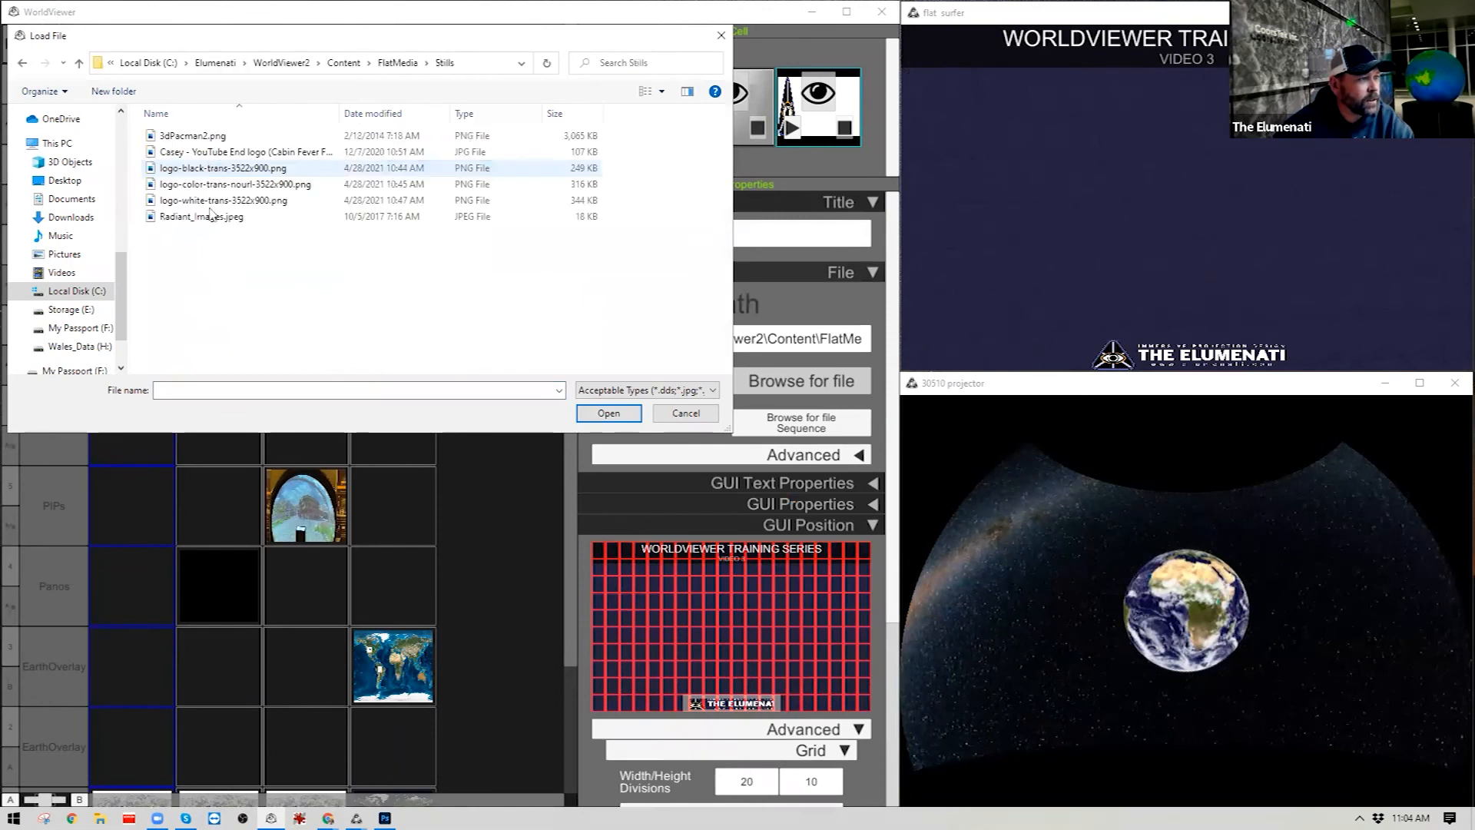
double_click(223, 168)
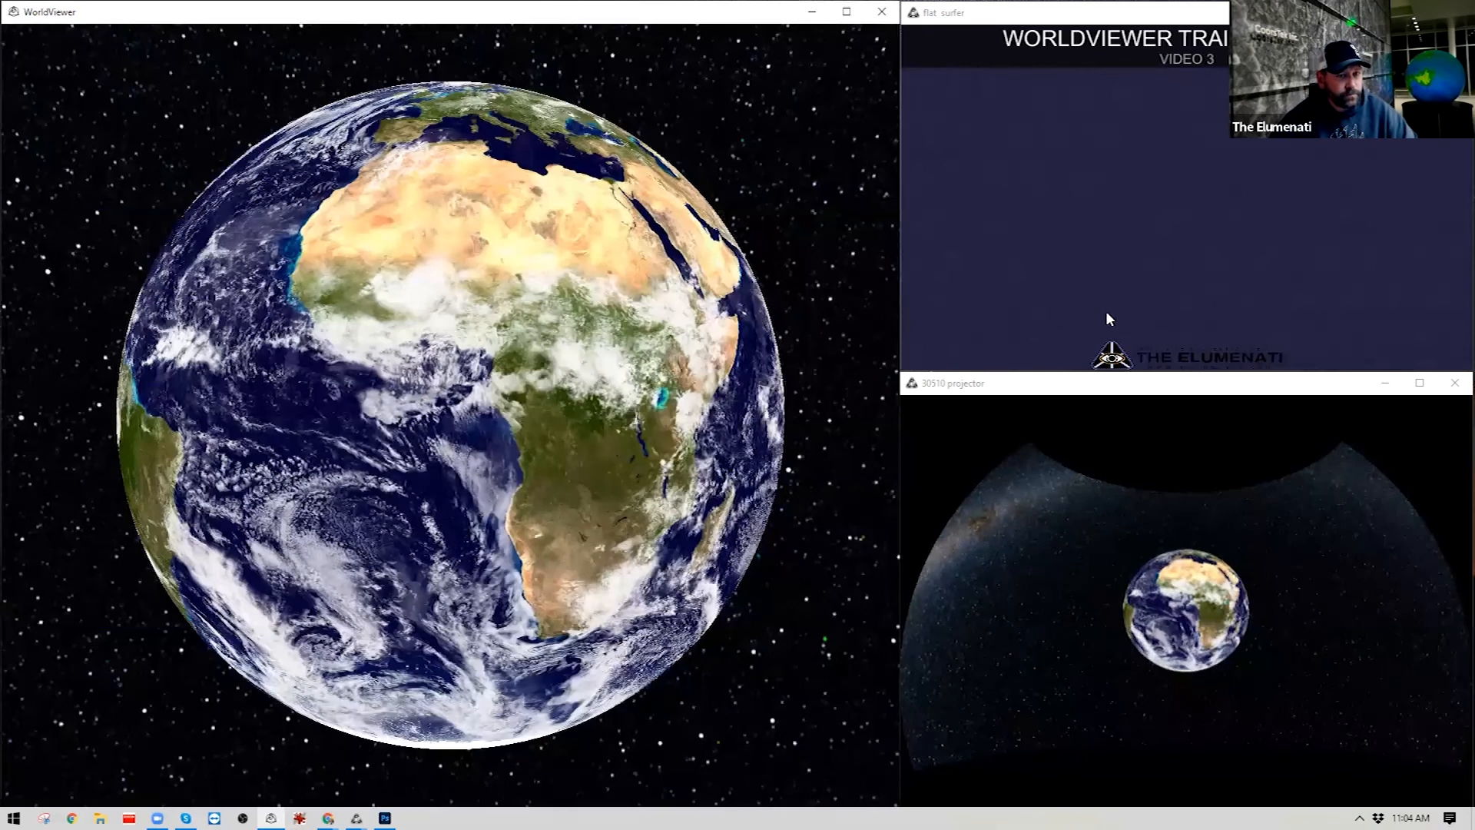
Preview the touchscreen full screen with the black logo, and slightly enlarge and raise the logo at the bottom center.
left_click(1105, 302)
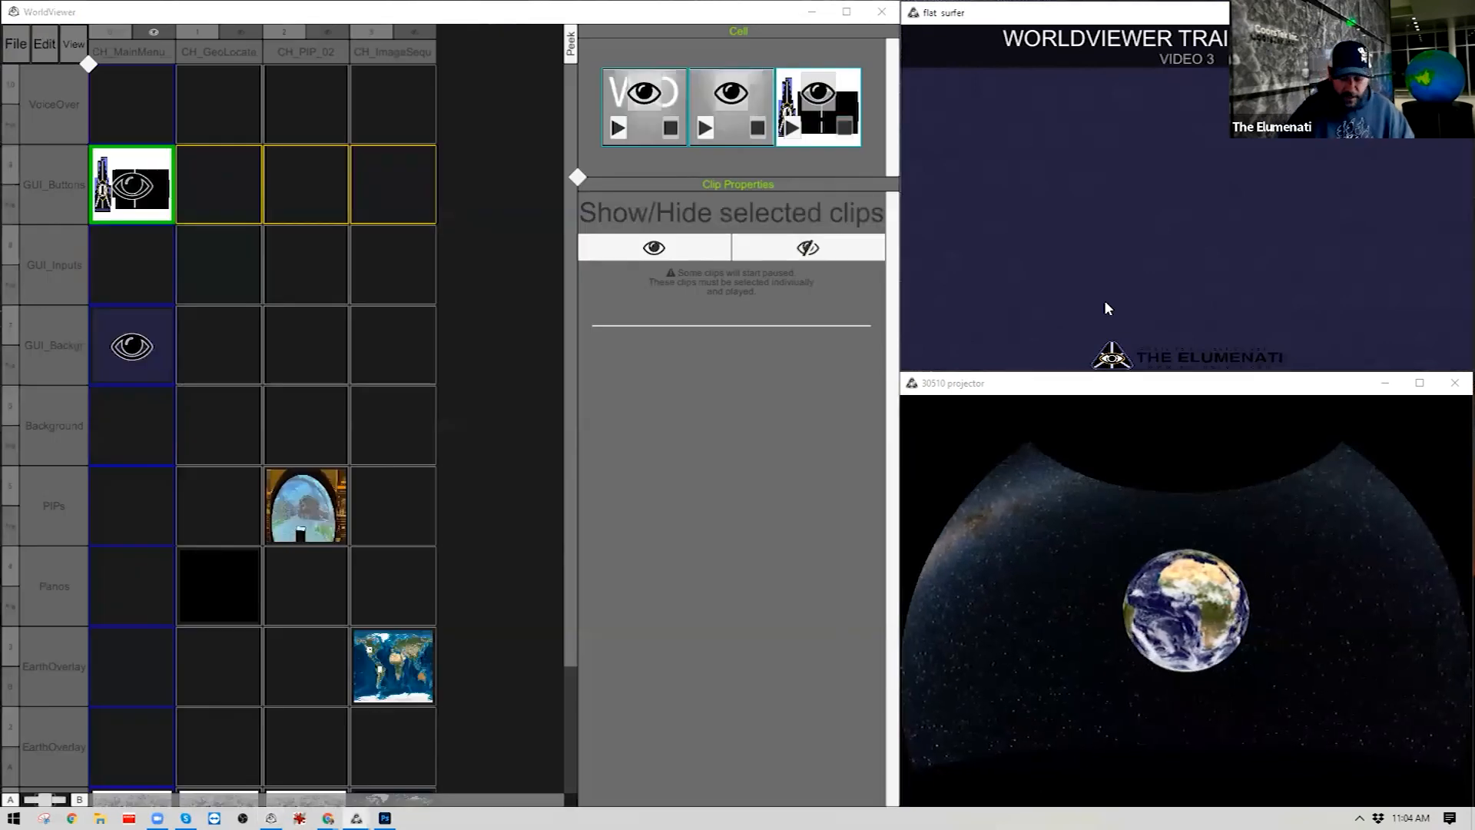
key("alt+Return")
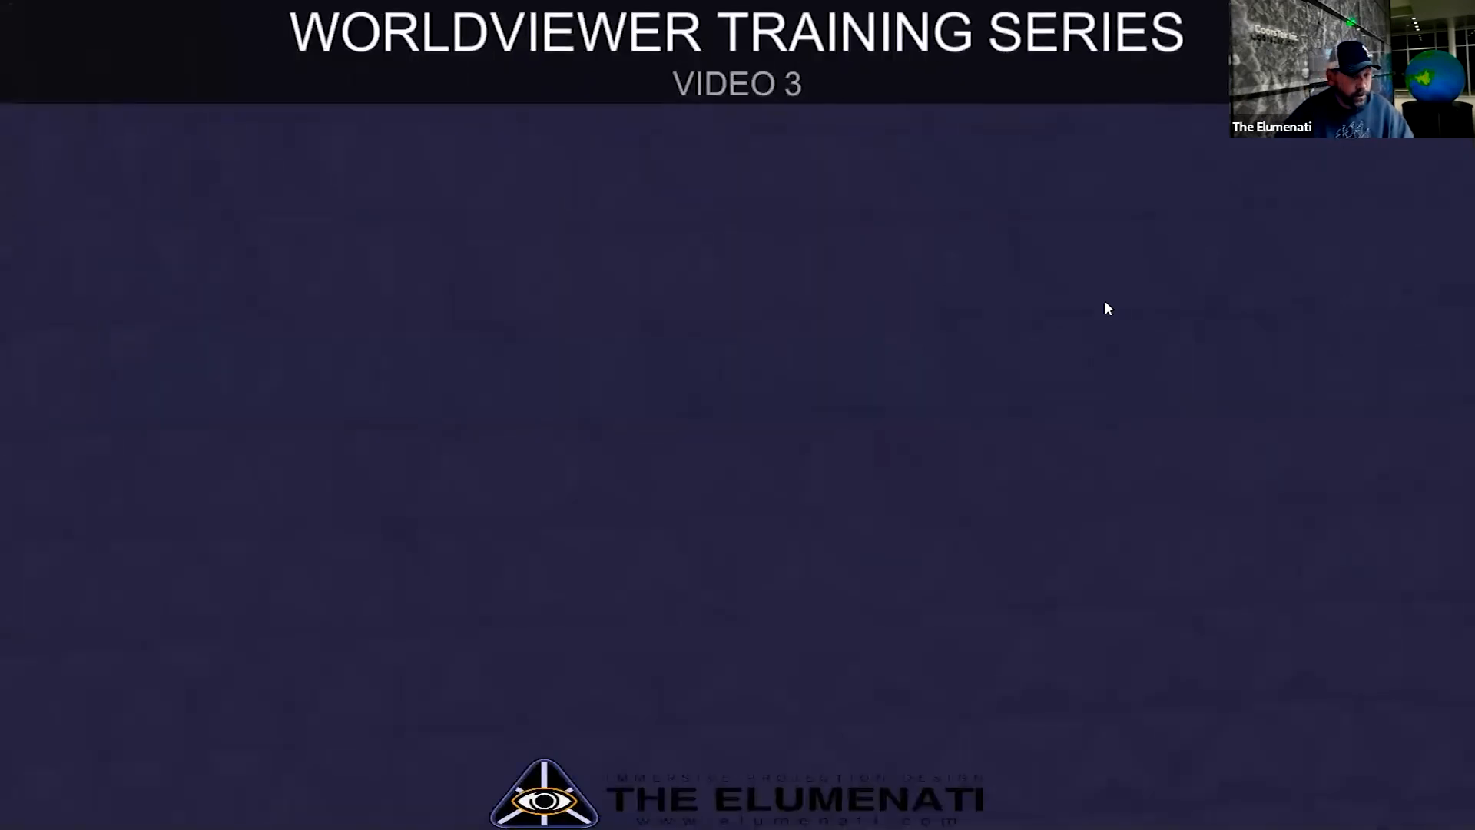
key("alt+Return")
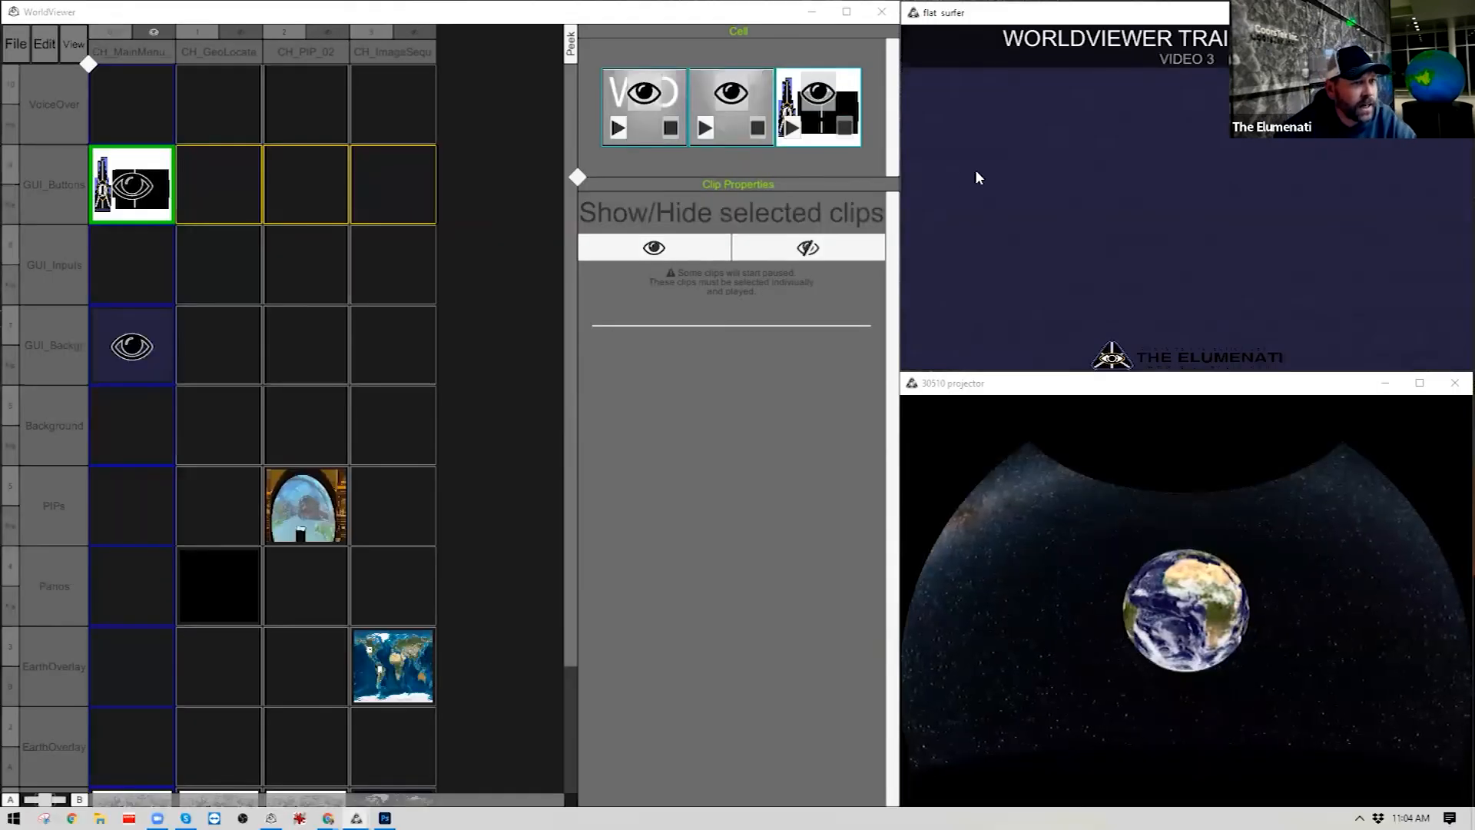
left_click(825, 134)
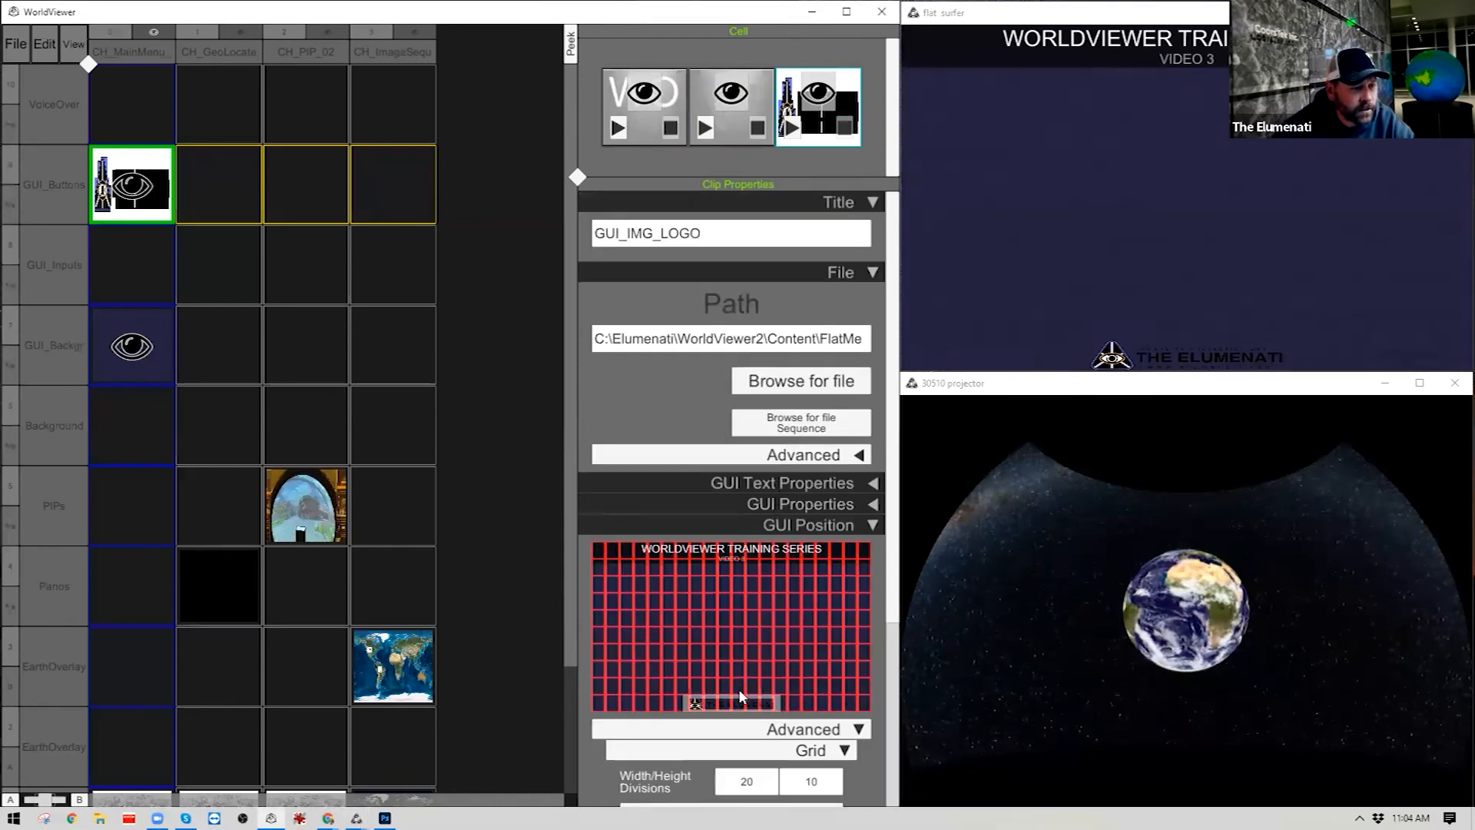
left_click_drag(734, 701, 733, 695)
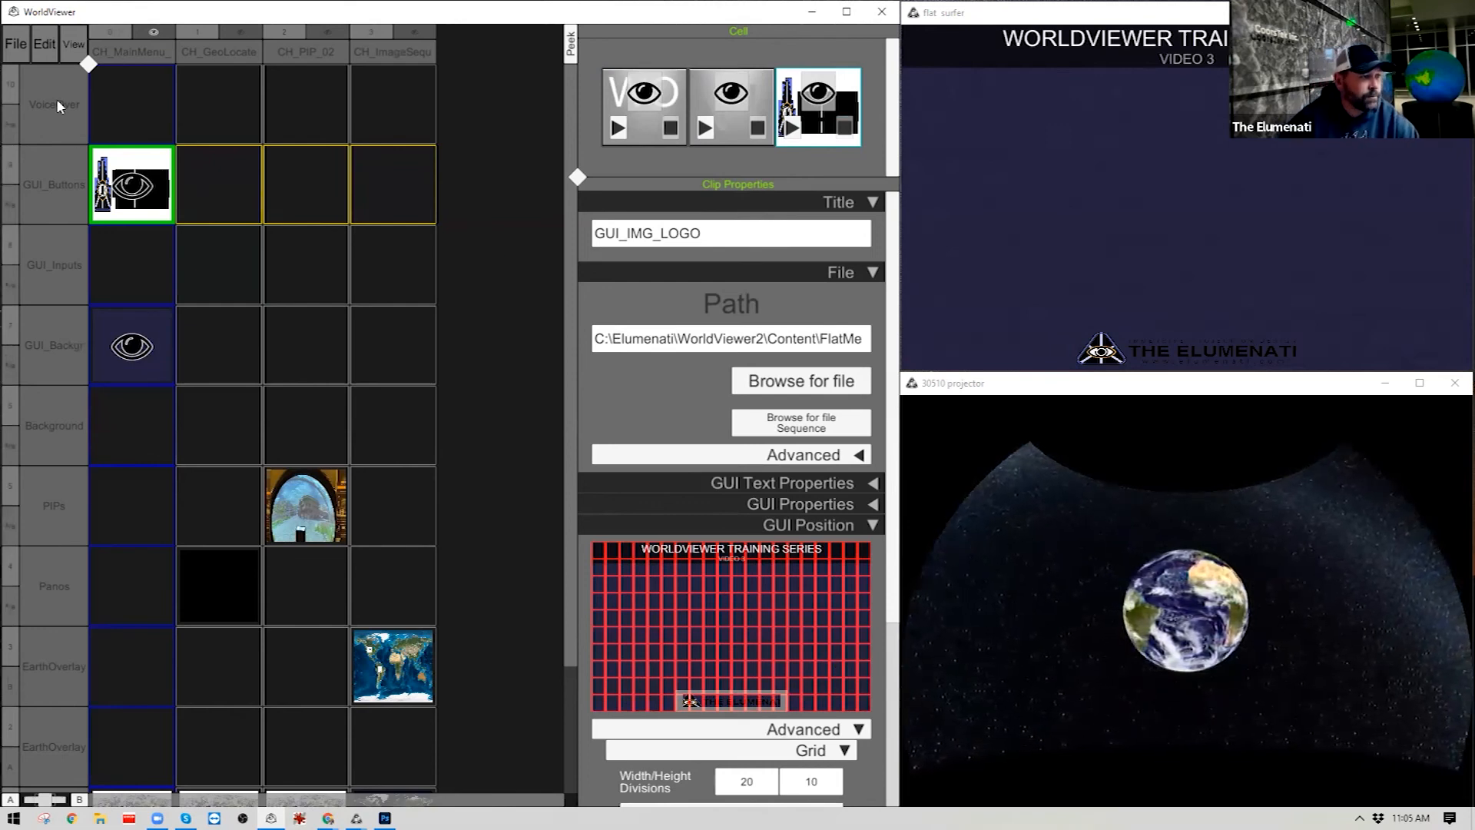
Load a new TouchScreen Text GUI clip into the main menu channel's cell on the GUI_Buttons track.
right_click(153, 213)
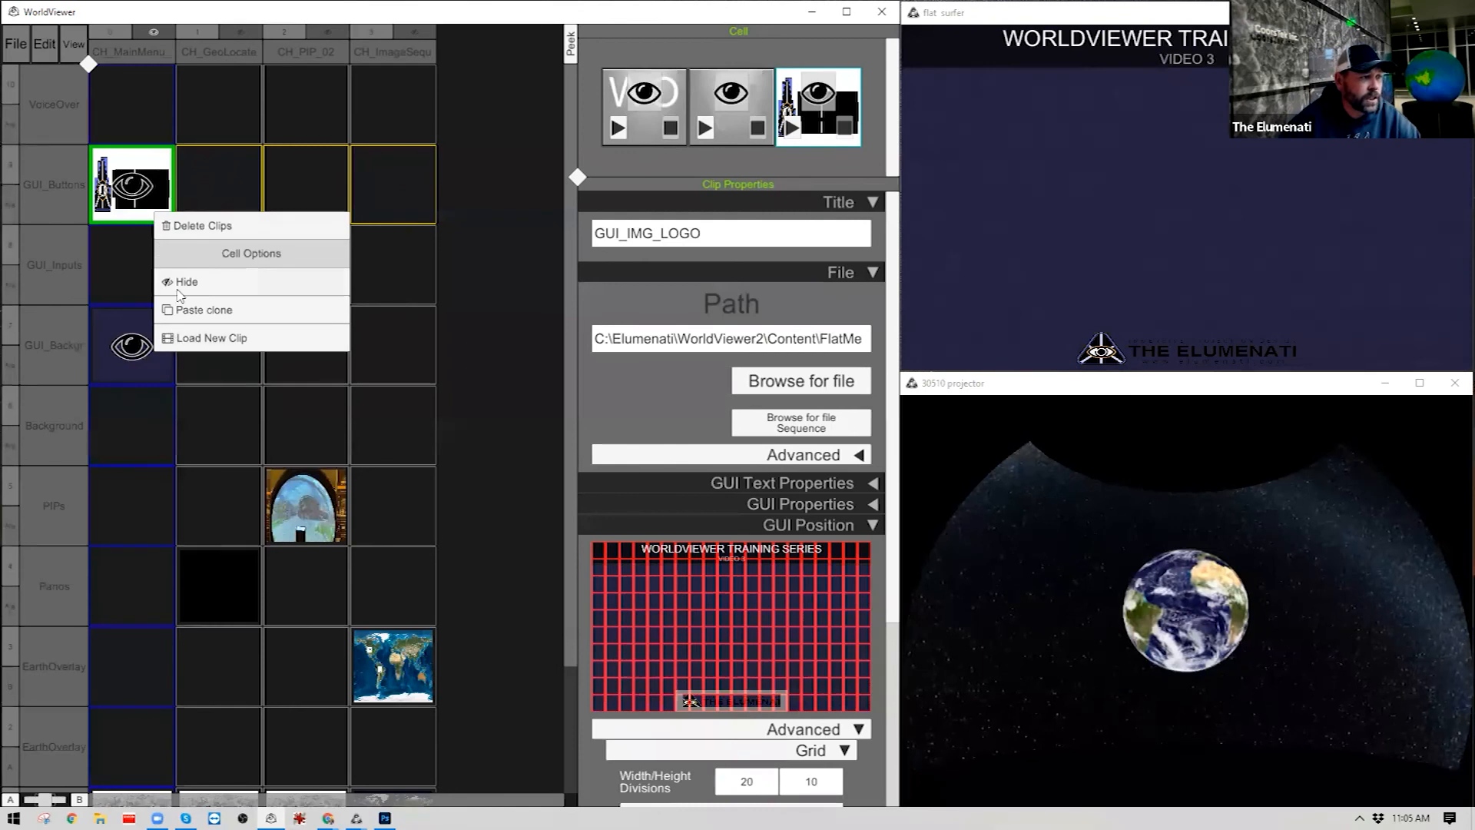
left_click(198, 338)
left_click(241, 465)
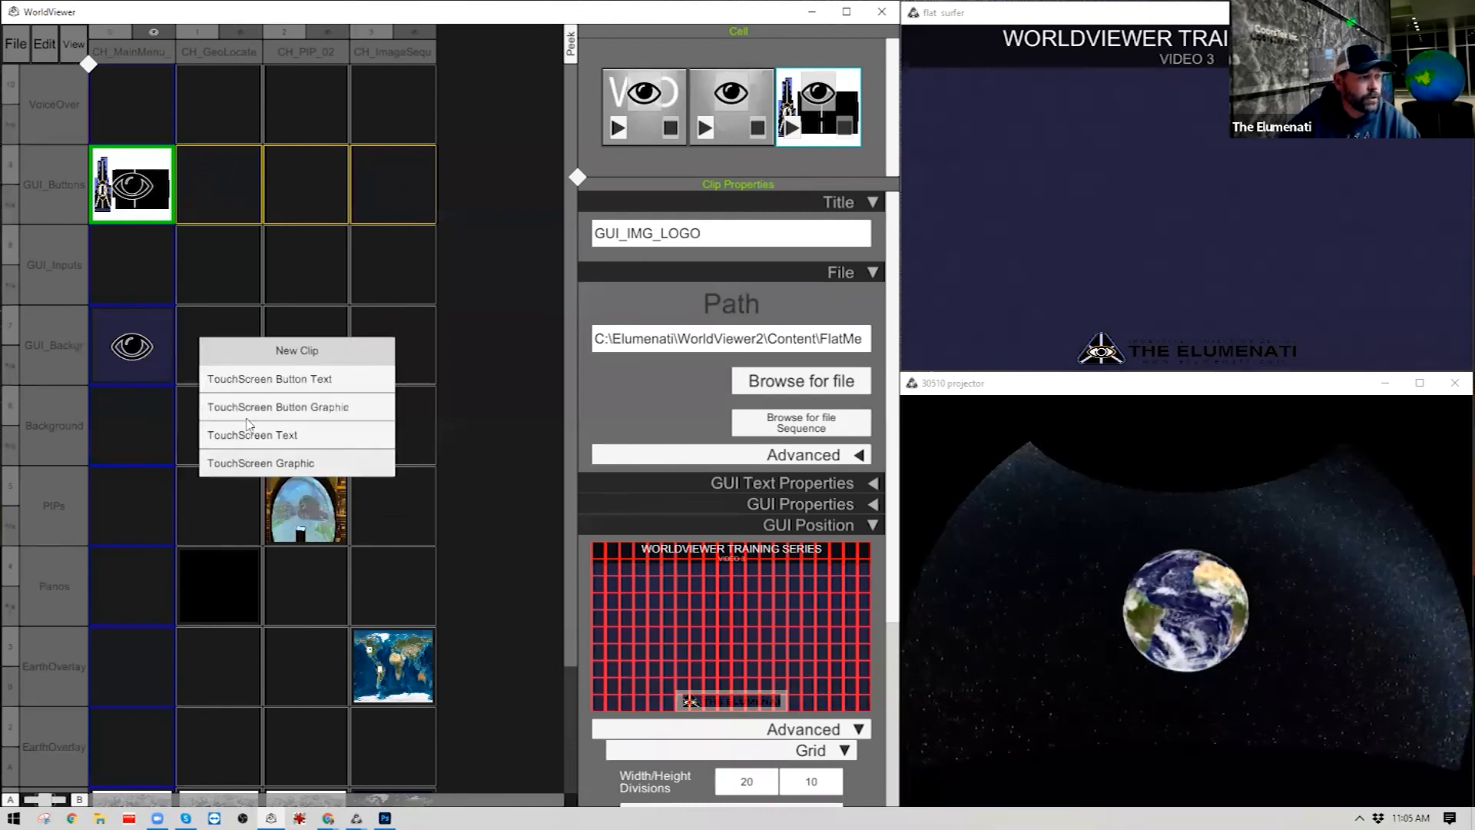
left_click(253, 434)
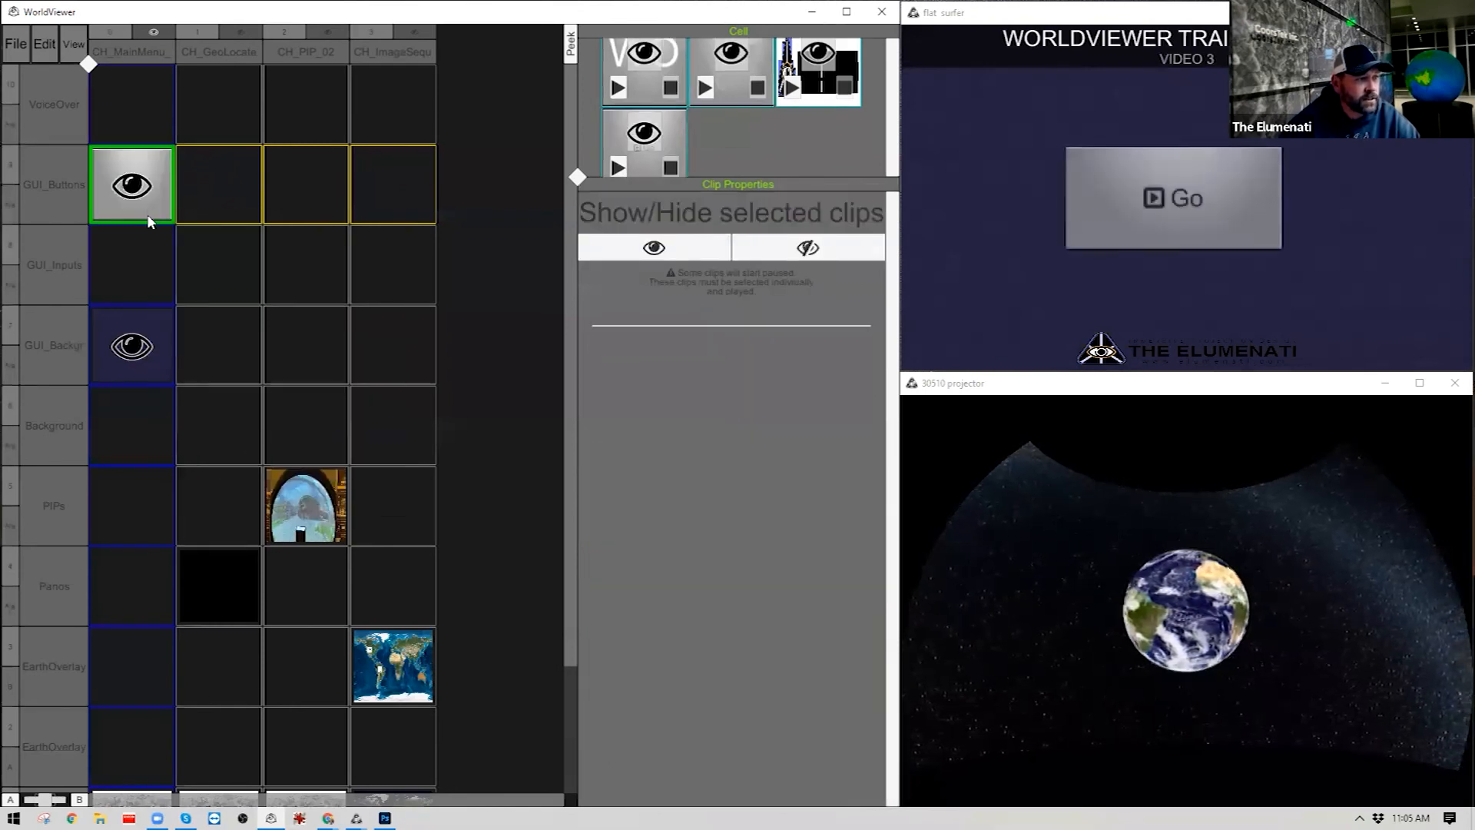
Select the newly added text clip alone and title it GUI_TXT_Intro.
left_click(654, 163)
left_click(688, 242)
left_click(688, 242)
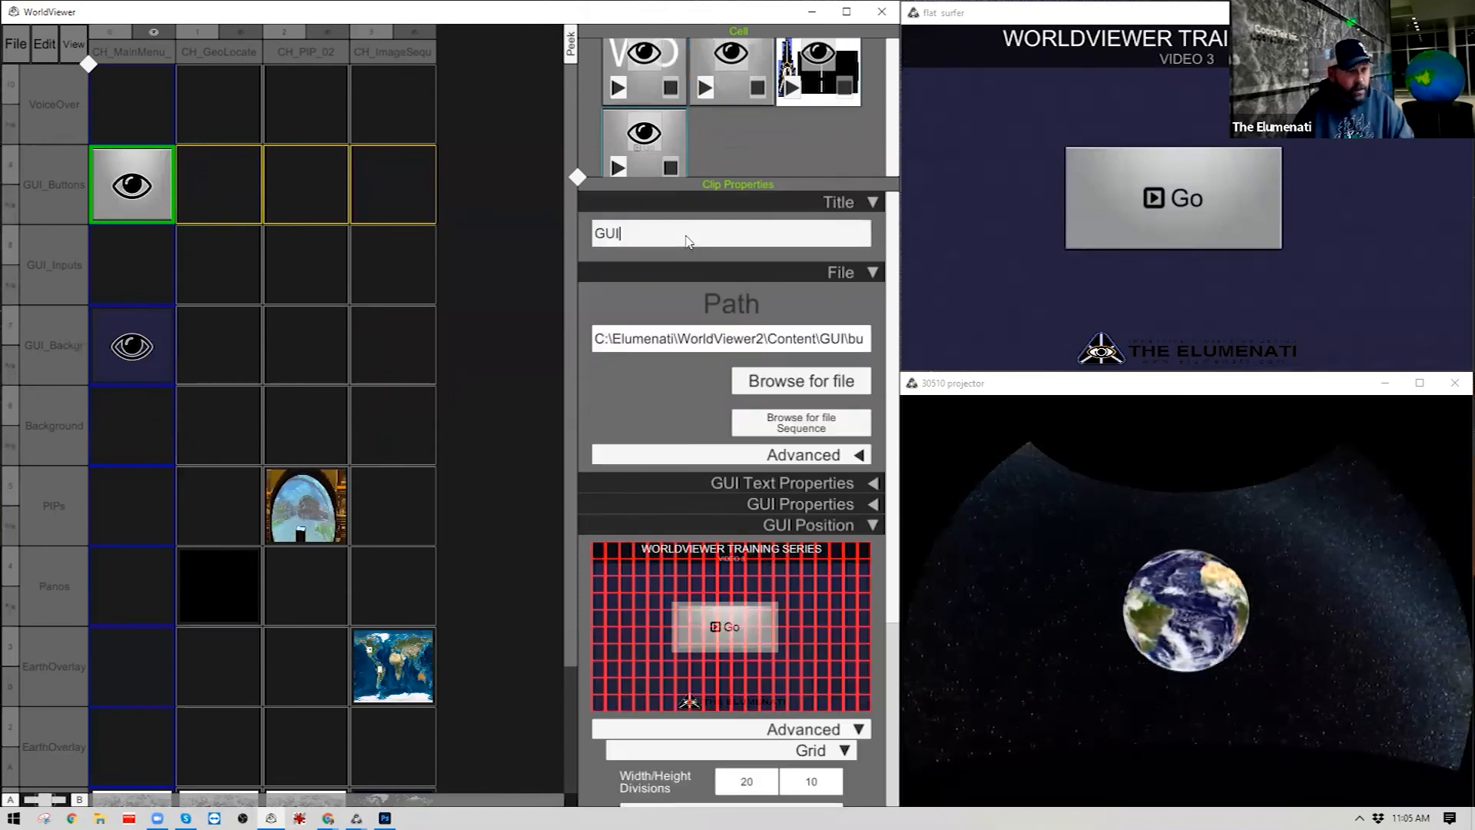
type("_TXT_I")
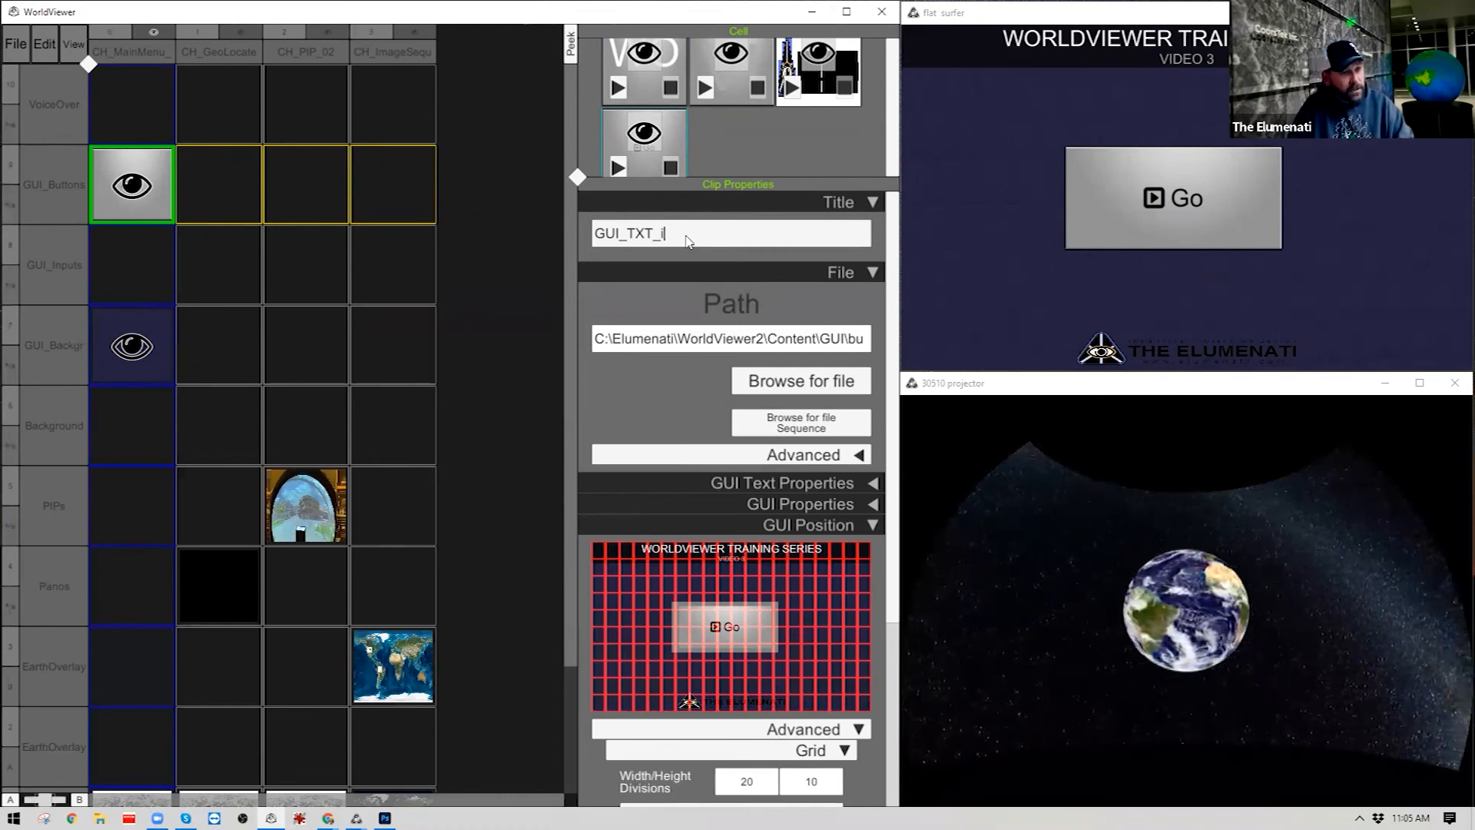
type("ntro")
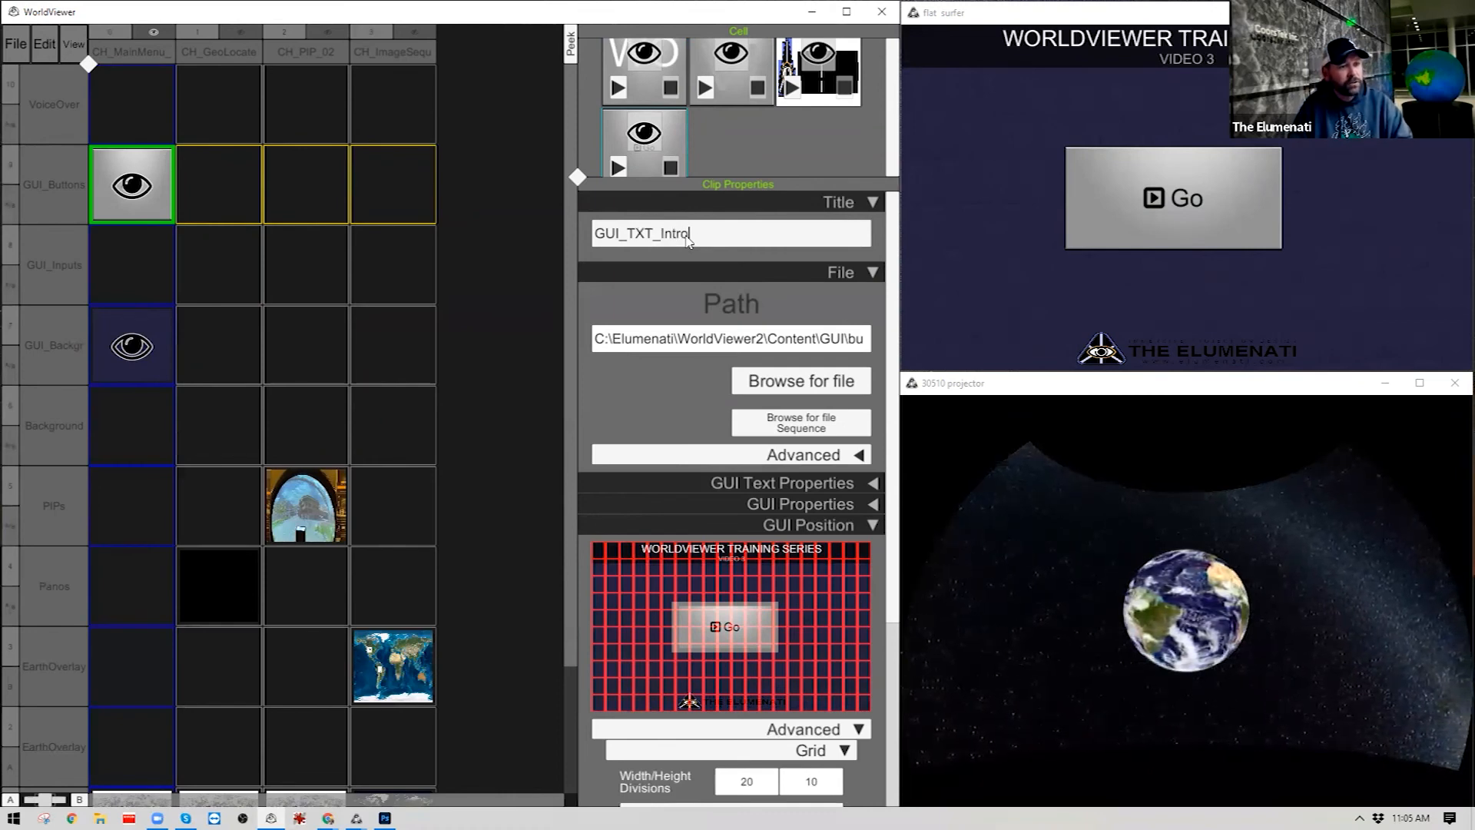
key("Return")
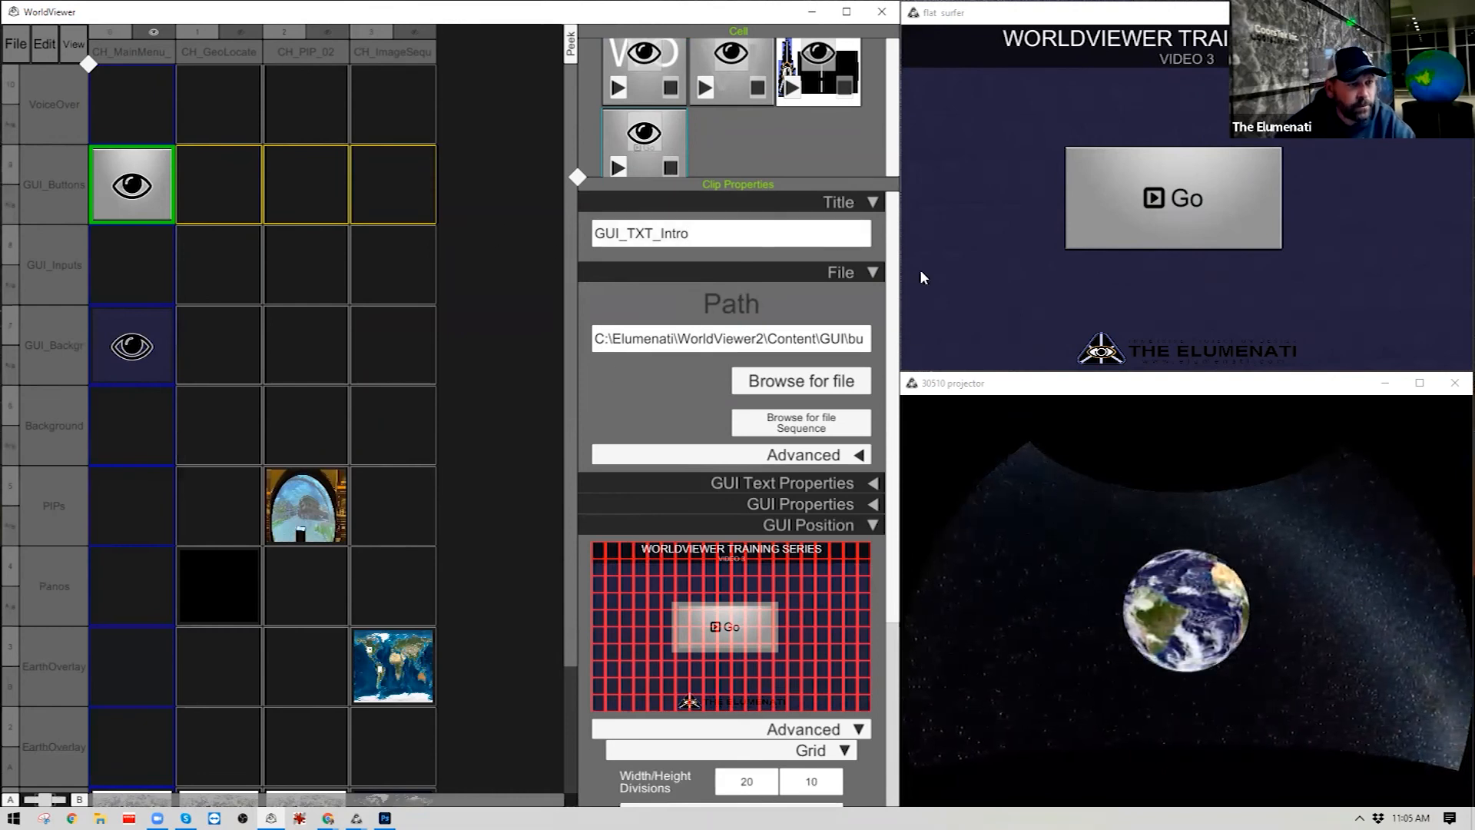
Replace the GUI_TXT_Intro clip's placeholder text with "WELCOME TO THE WORLDVIEWER TRAINING SERIES COMPOSITION.".
left_click(873, 273)
left_click(873, 293)
left_click(665, 376)
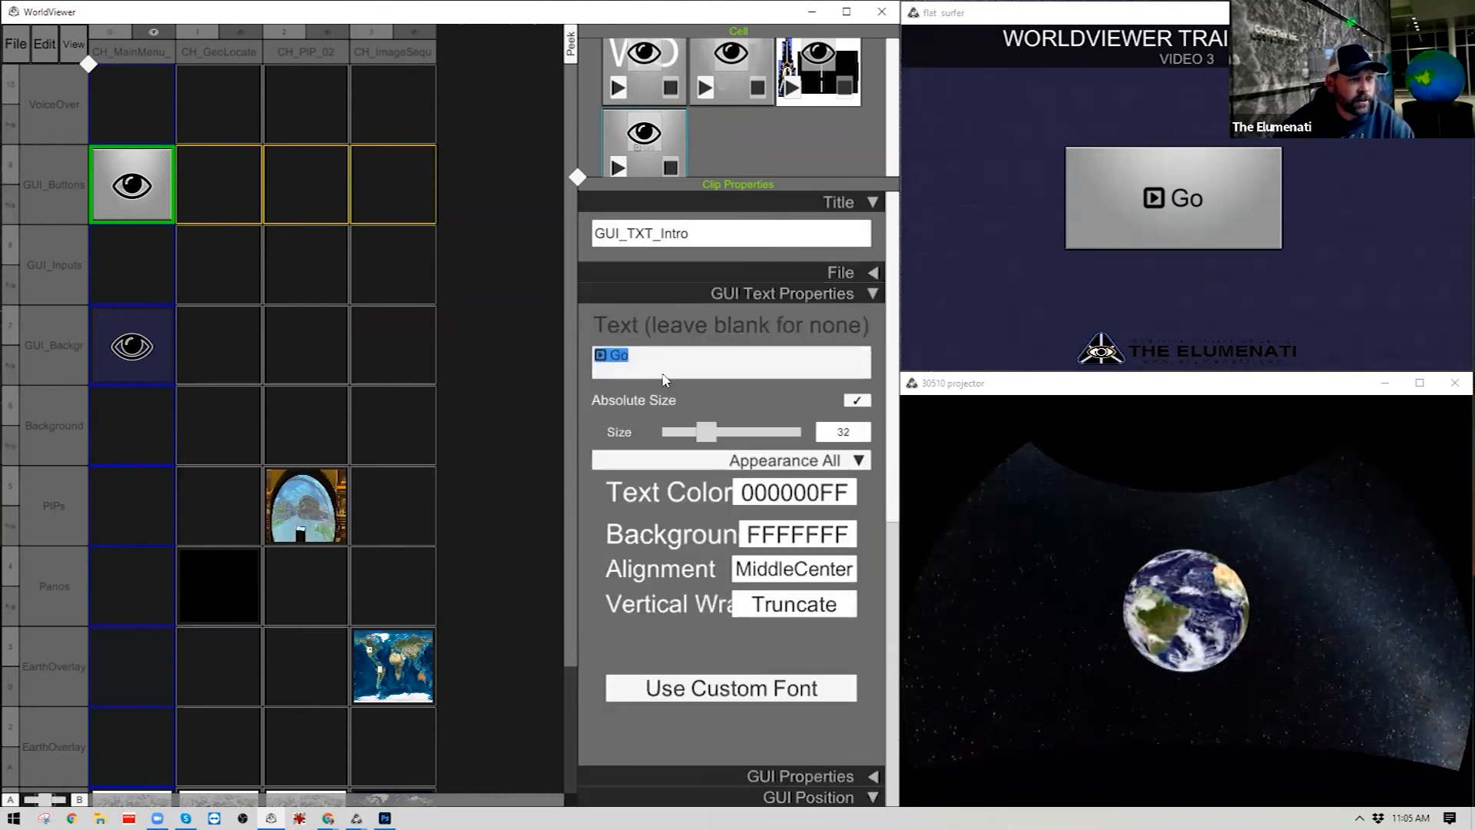
type("WEL")
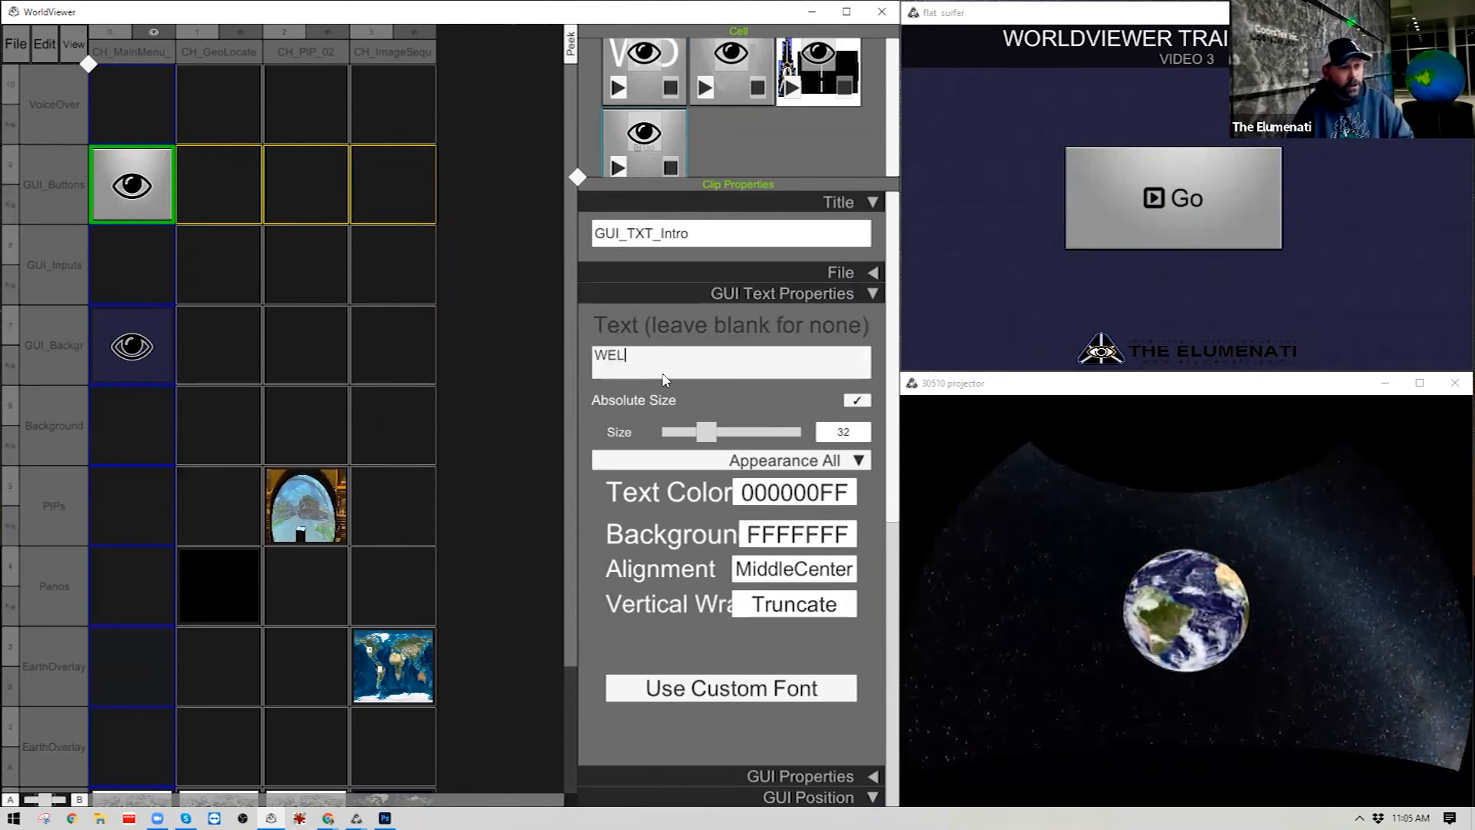
type("COME TO THE WORLDVIEWER")
key("BackSpace")
type("ER TRAINING SEREI")
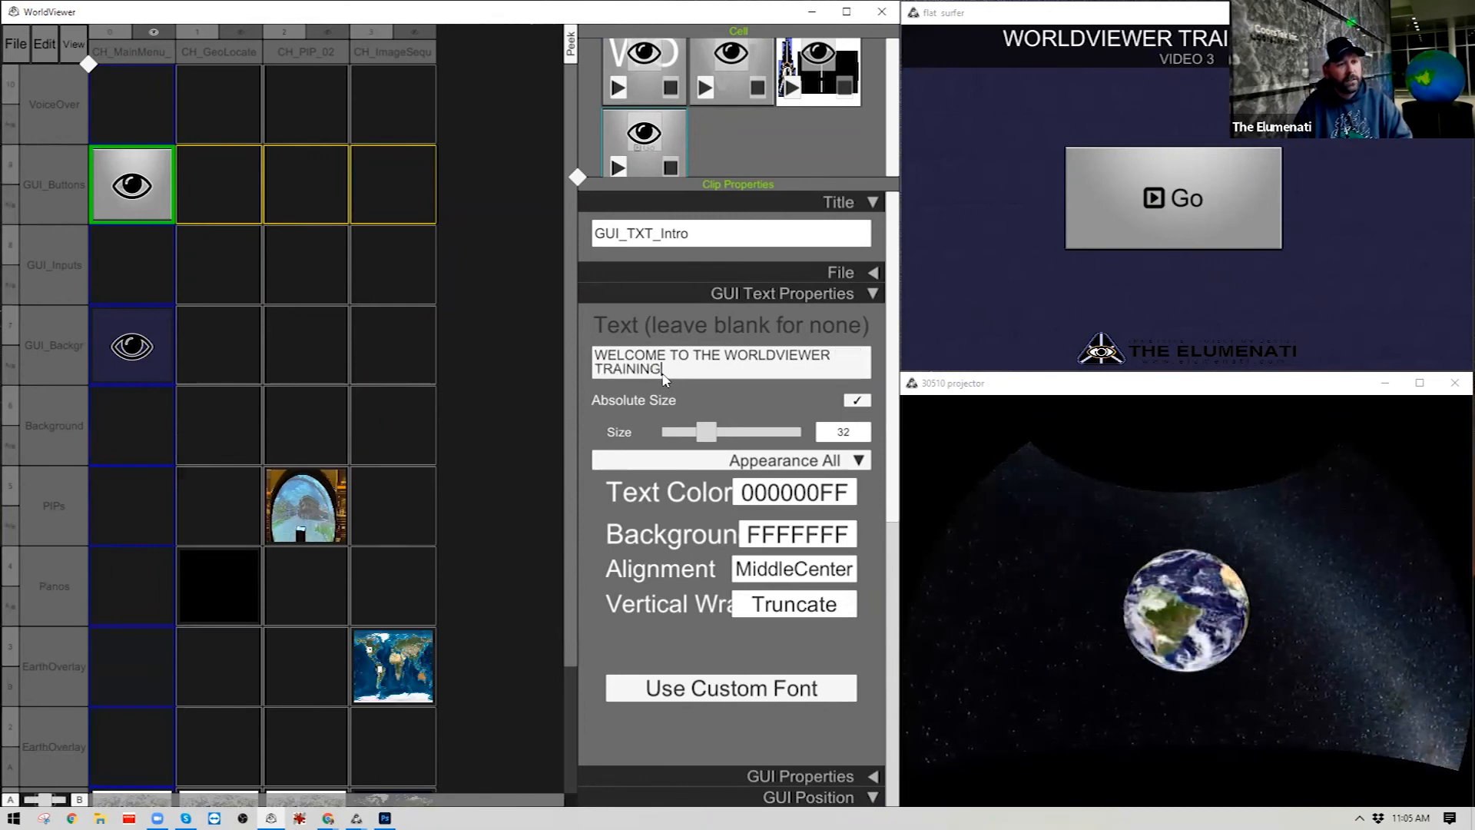
key("BackSpace")
key("BackSpace")
type("IES")
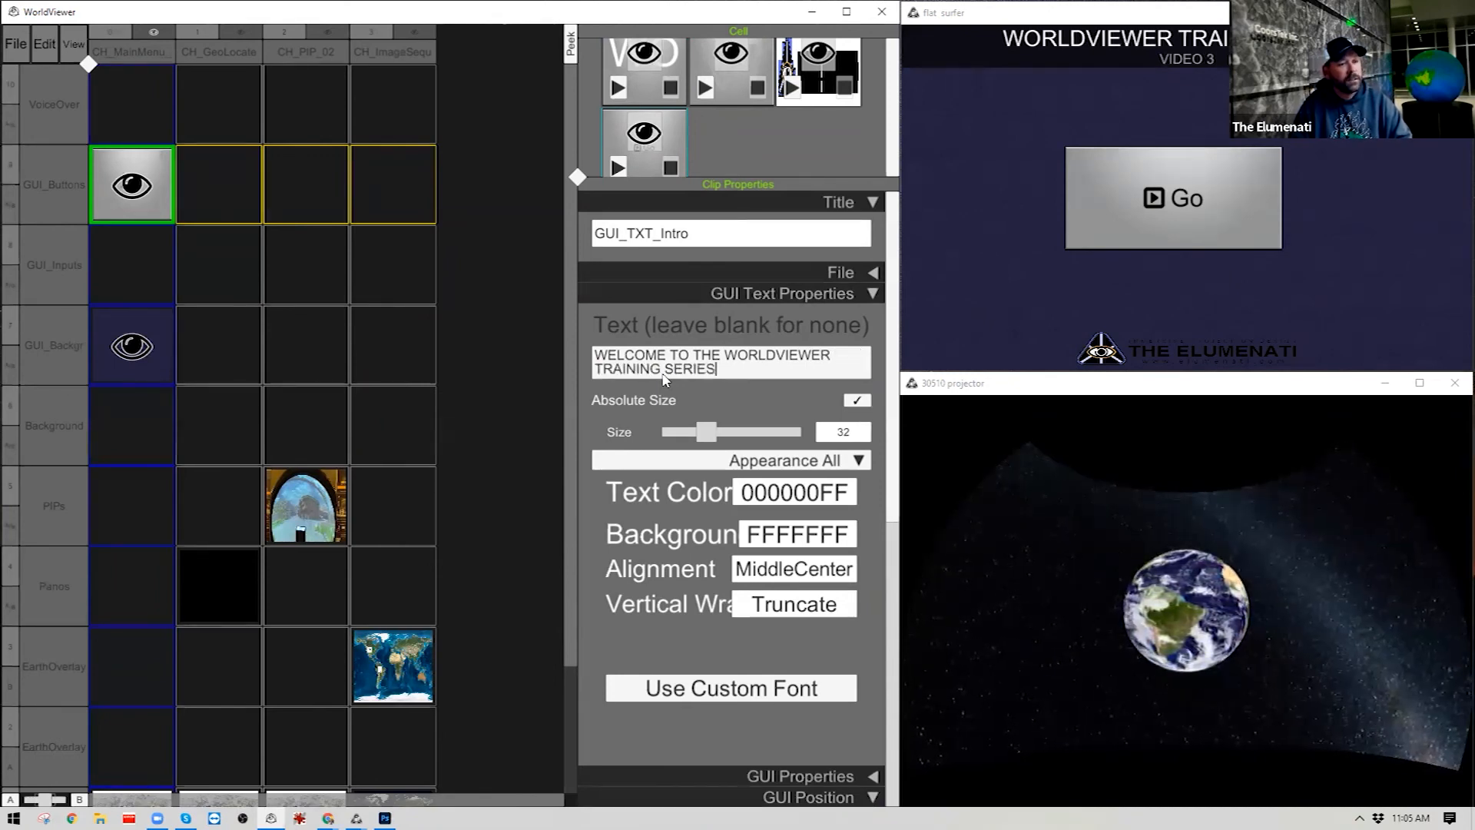
type(" COMPOSITION.  TO")
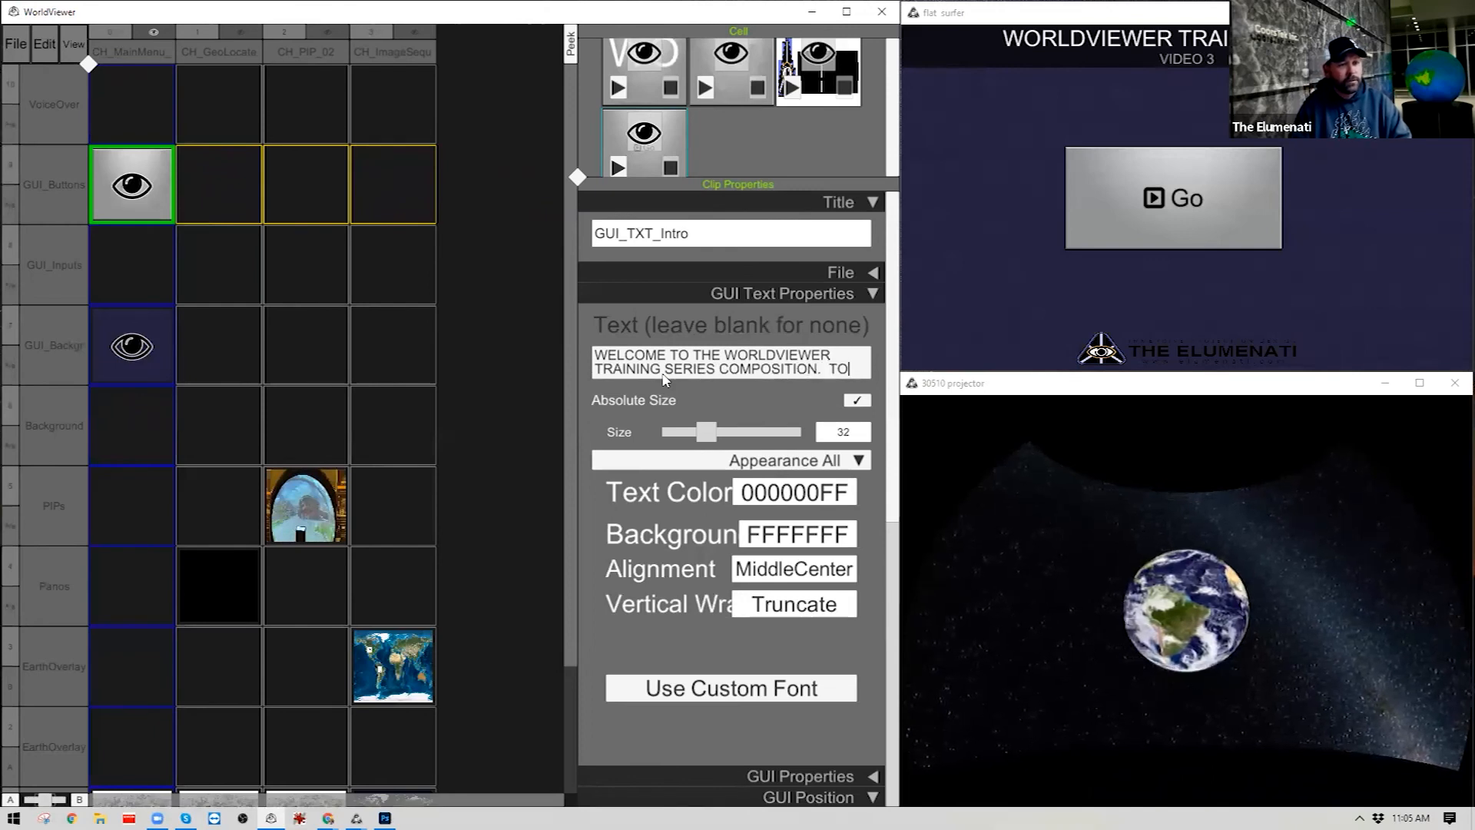
Continue the intro text with the sentence "TO BEGIN, PLEASE CHOOSE FROM AN OPTION BELOW.".
type(" BEGIN, PLEASD")
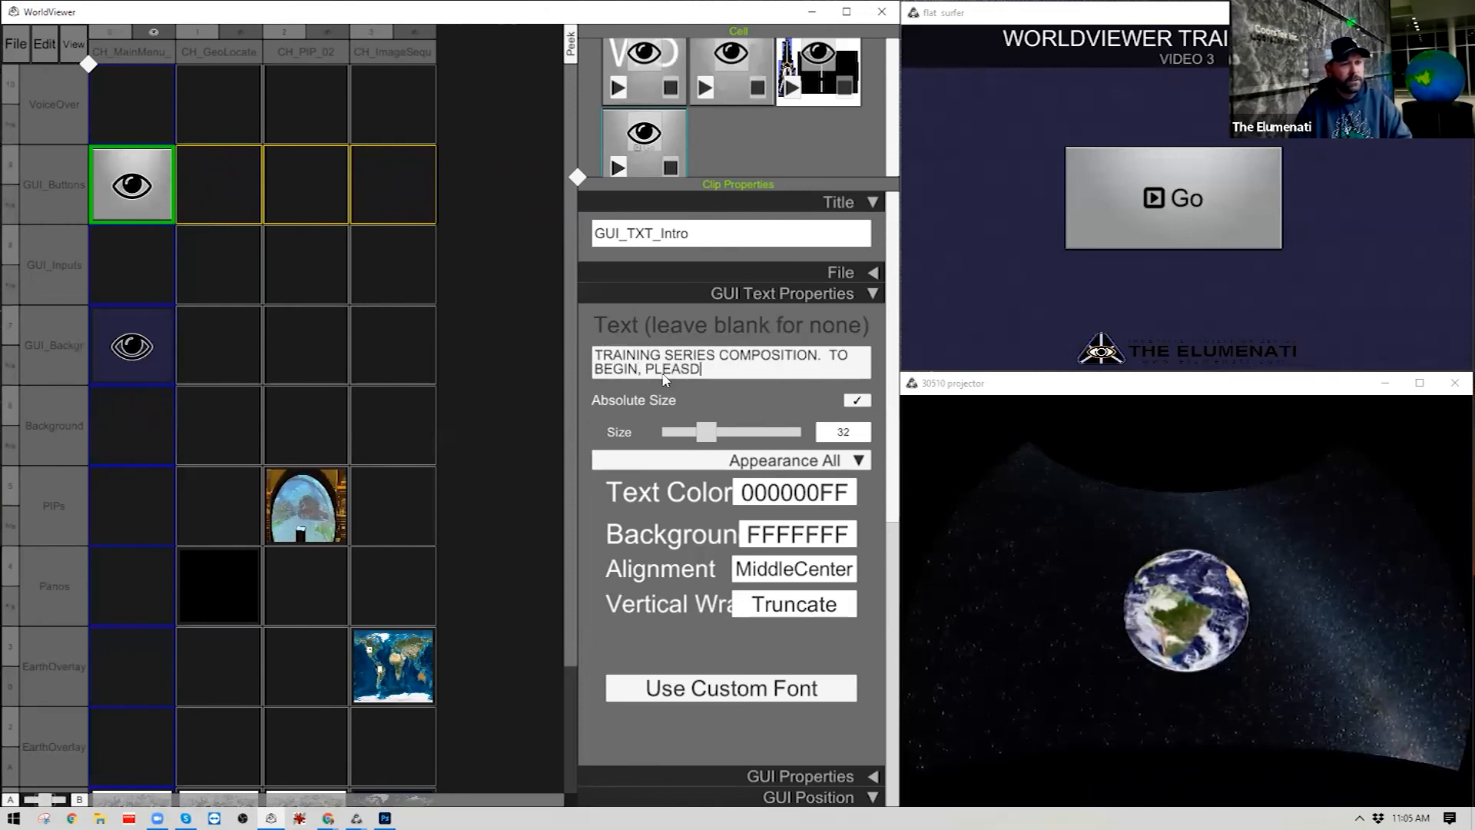
key("BackSpace")
type("E CHOOSE FRO")
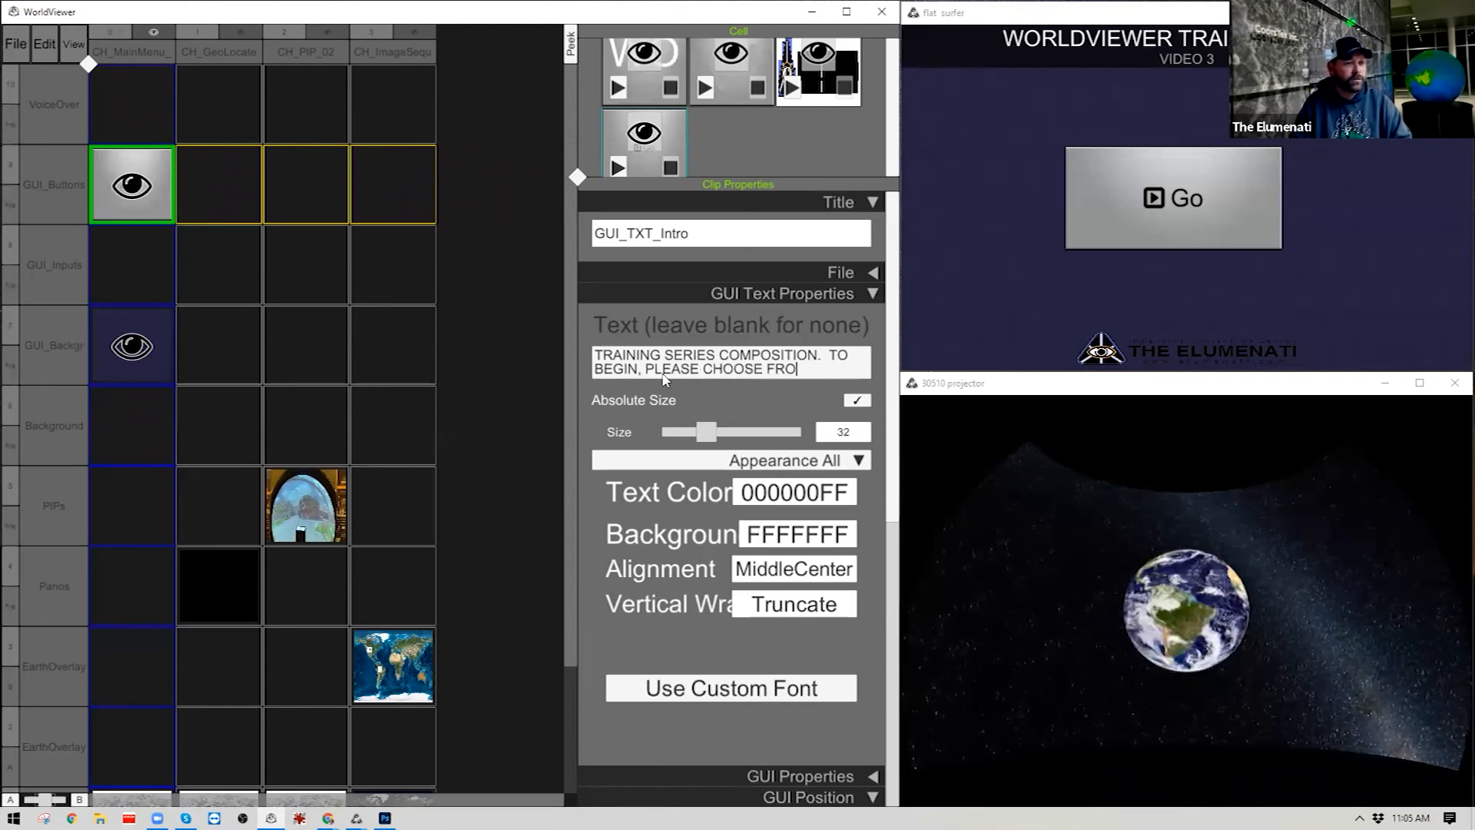
type("M AN OP")
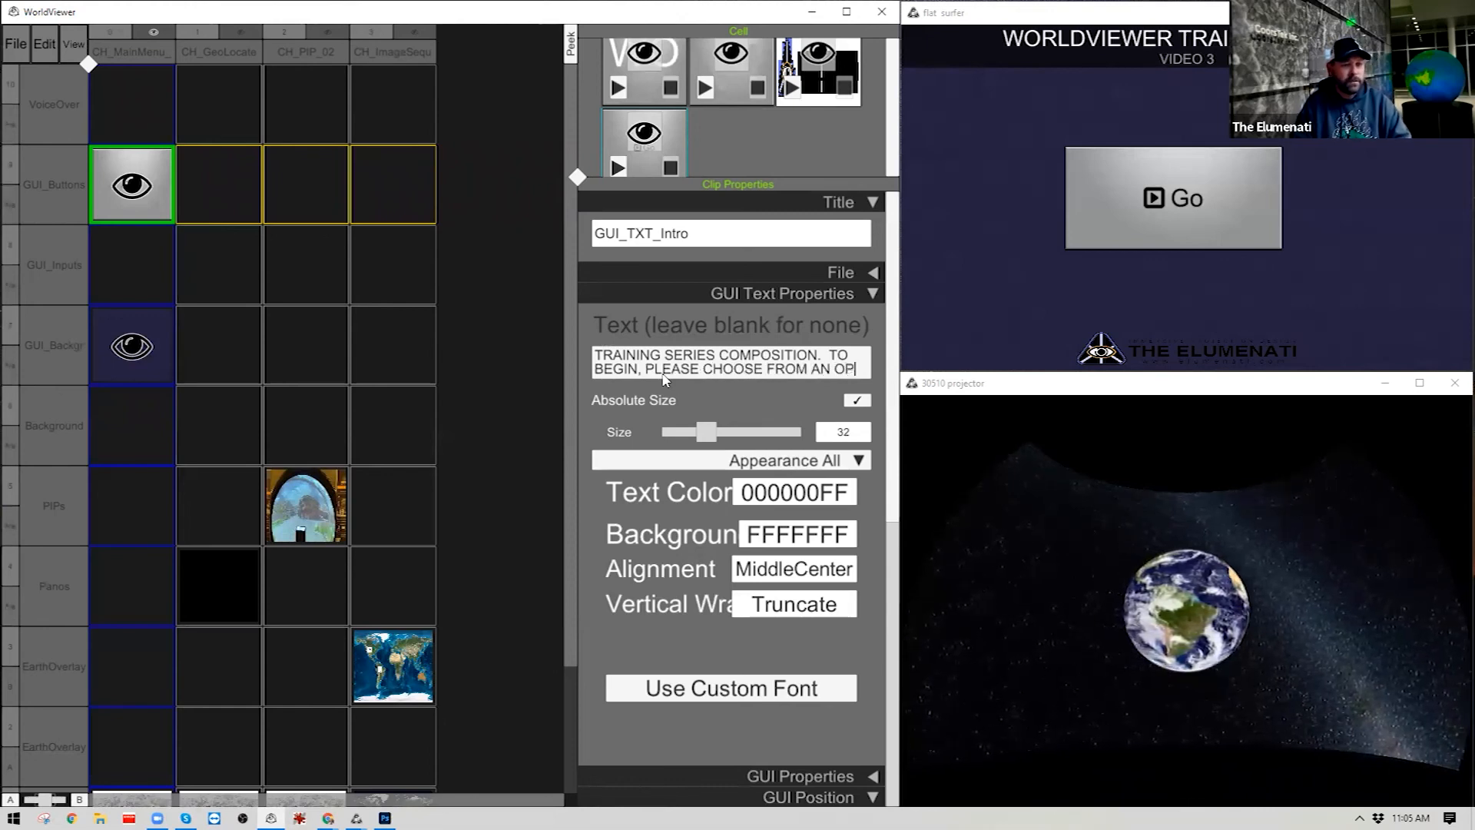
type("TION BELO")
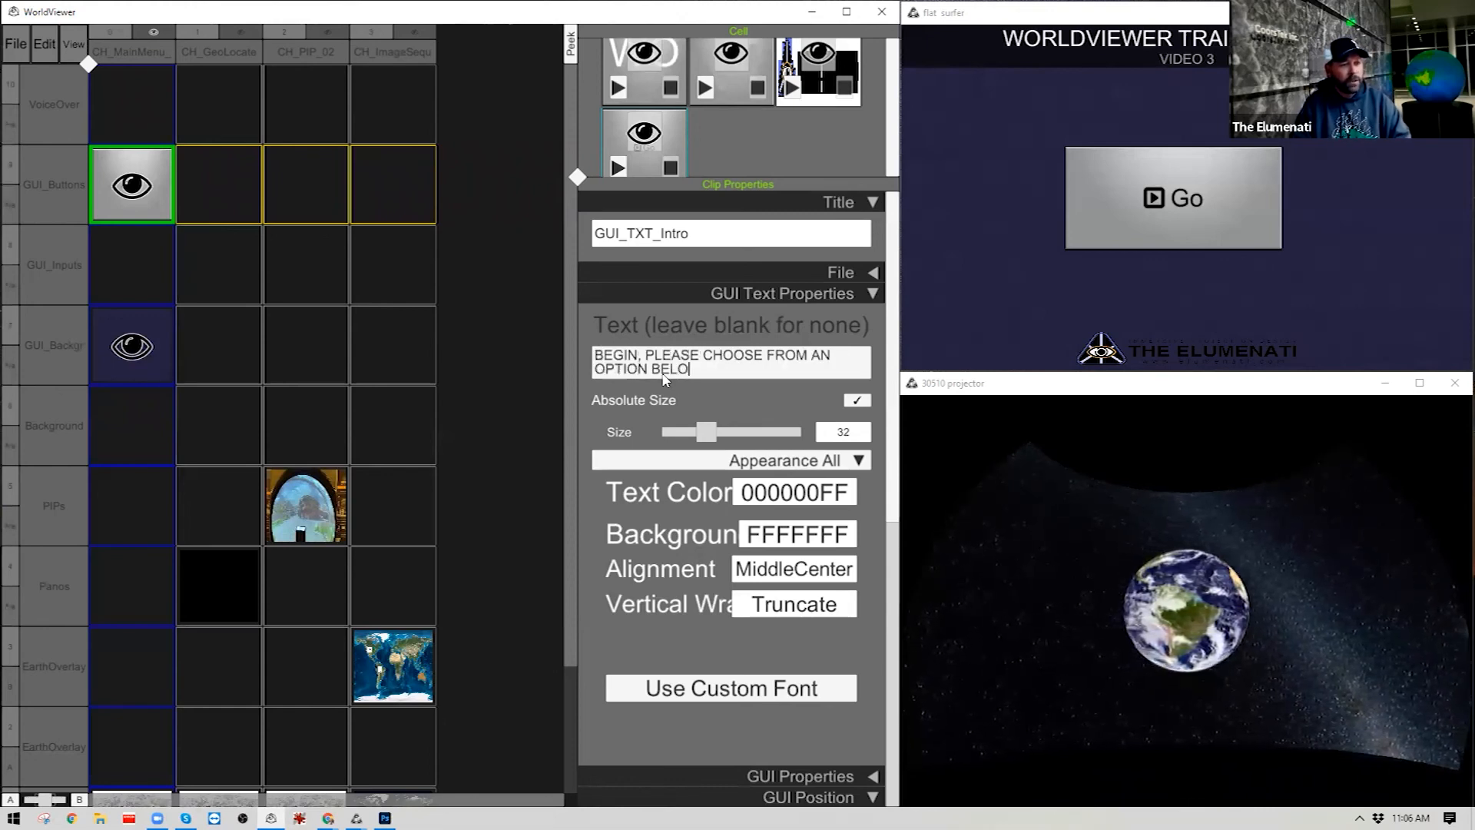
type("W.  REMEMBER, TH")
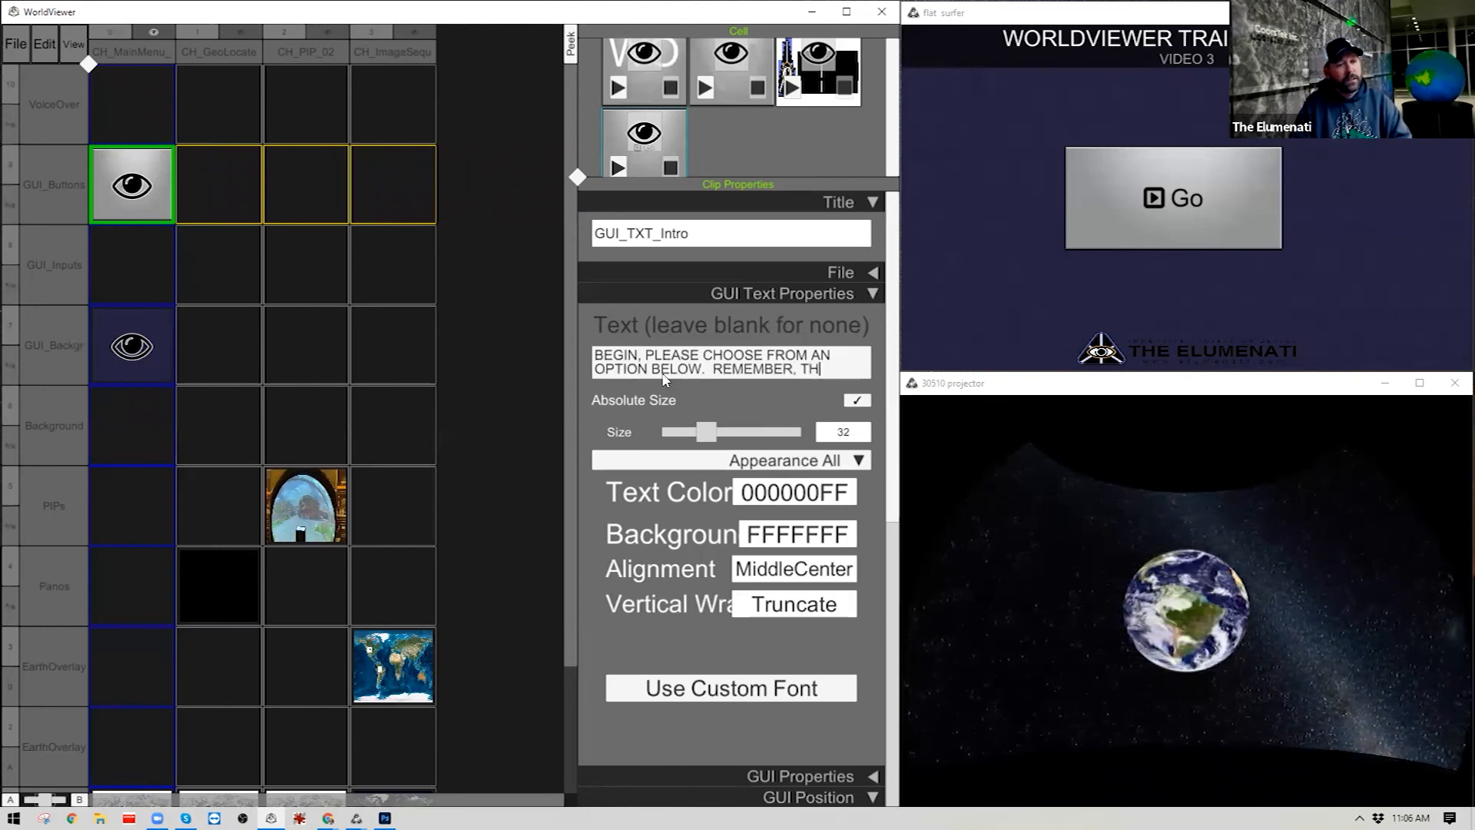
Finish the intro text with "REMEMBER, THE NUMBER AT THE END OF A CLIP OR CHAPTER DESIGNATES THE VIDEO TUTORIAL ON HOW TO IMPLEMENT.".
type("E NUMBER AT")
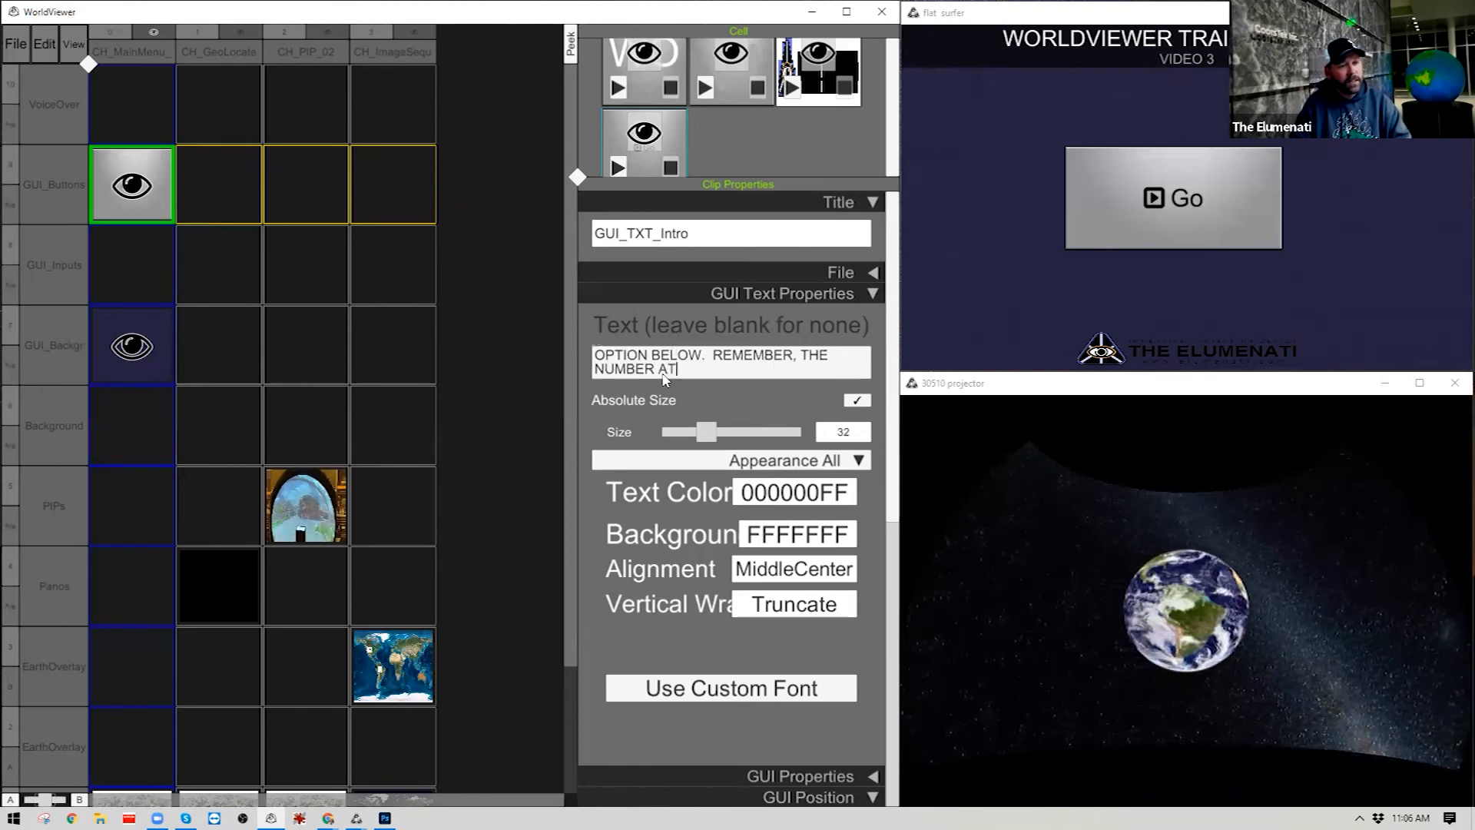
type(" THE END OF A CLIP OR CH")
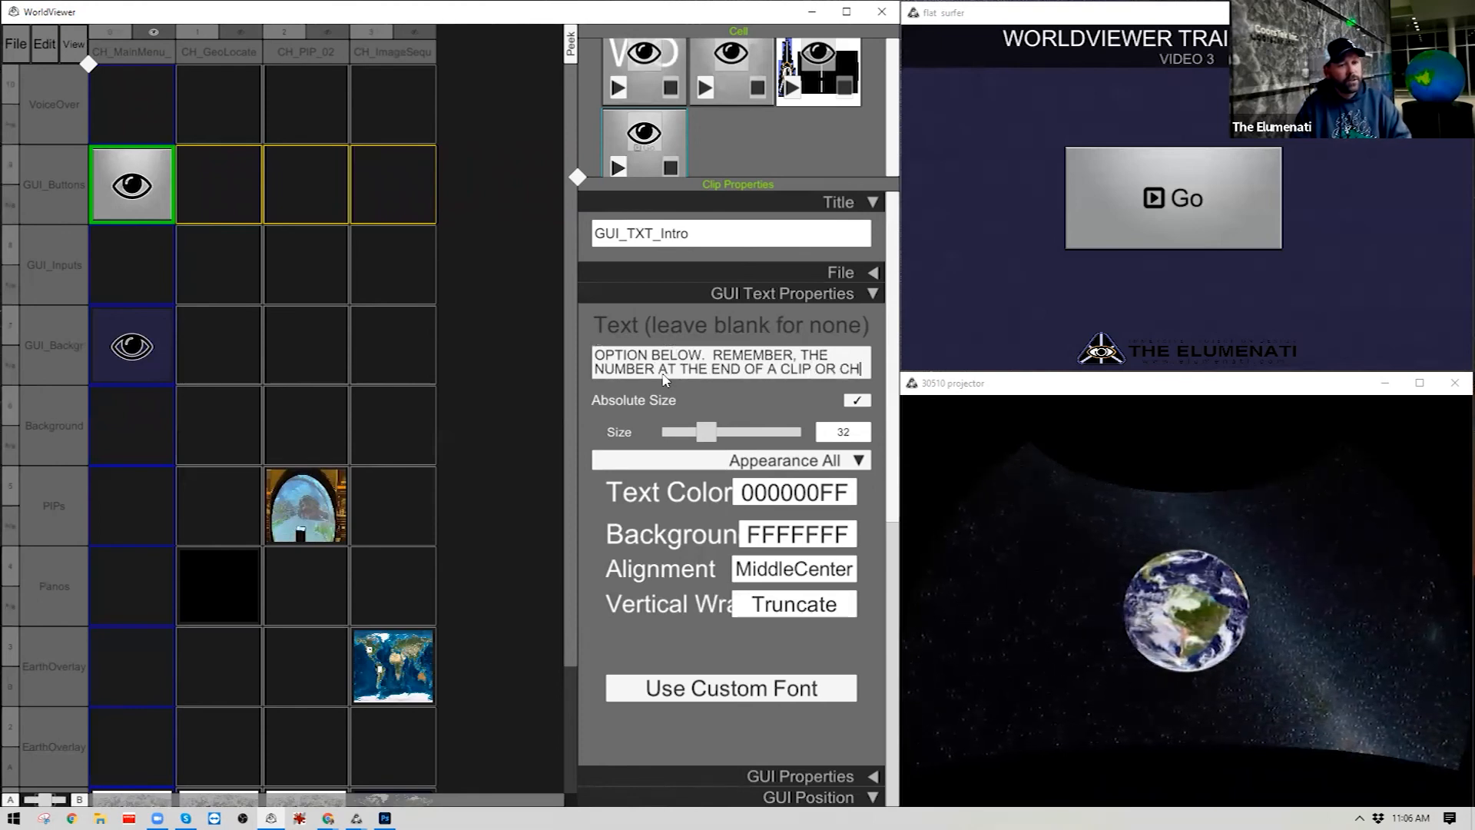
type("APTER ")
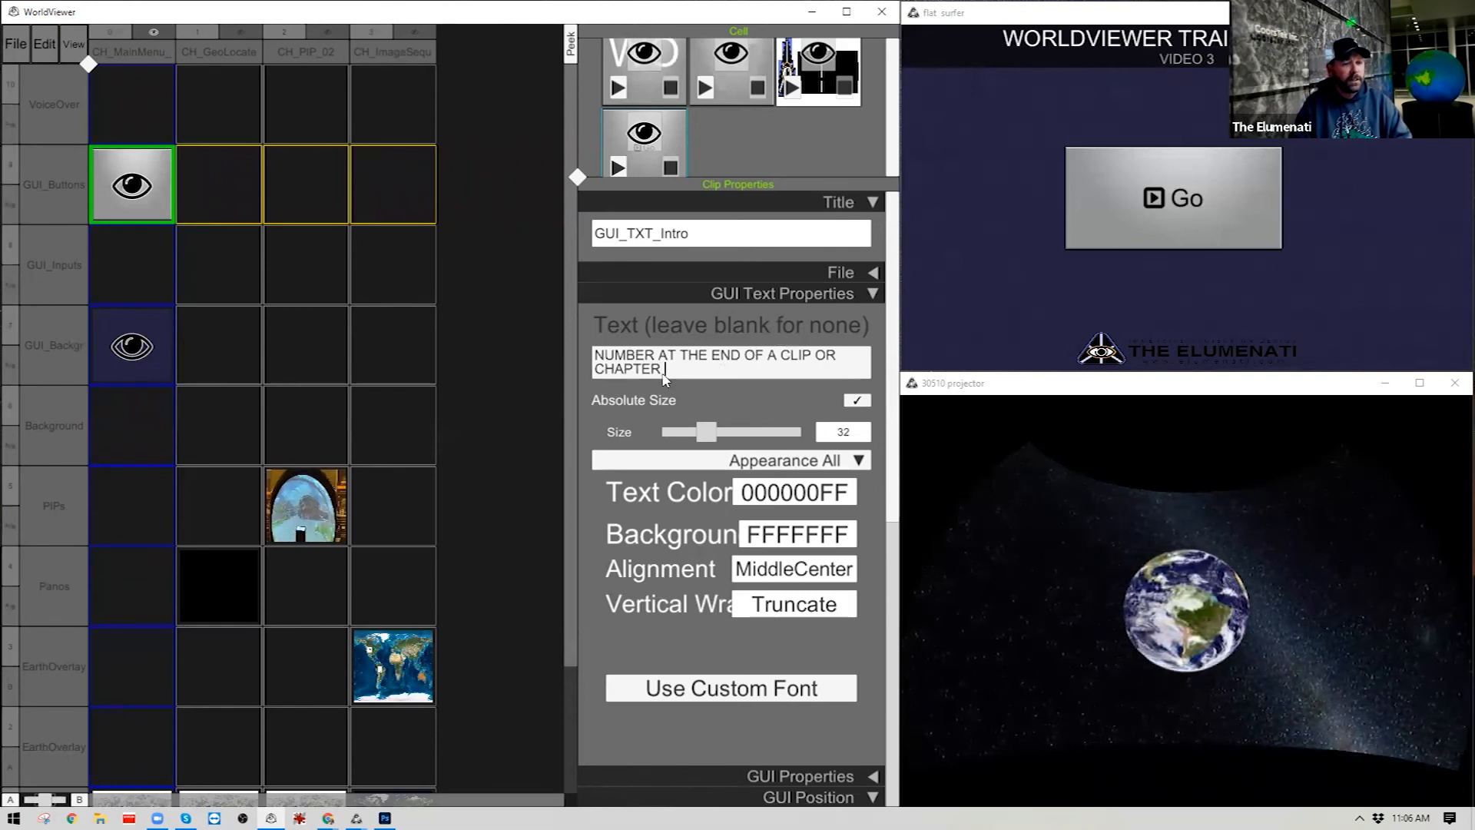
type("DESIGNATES THE VI")
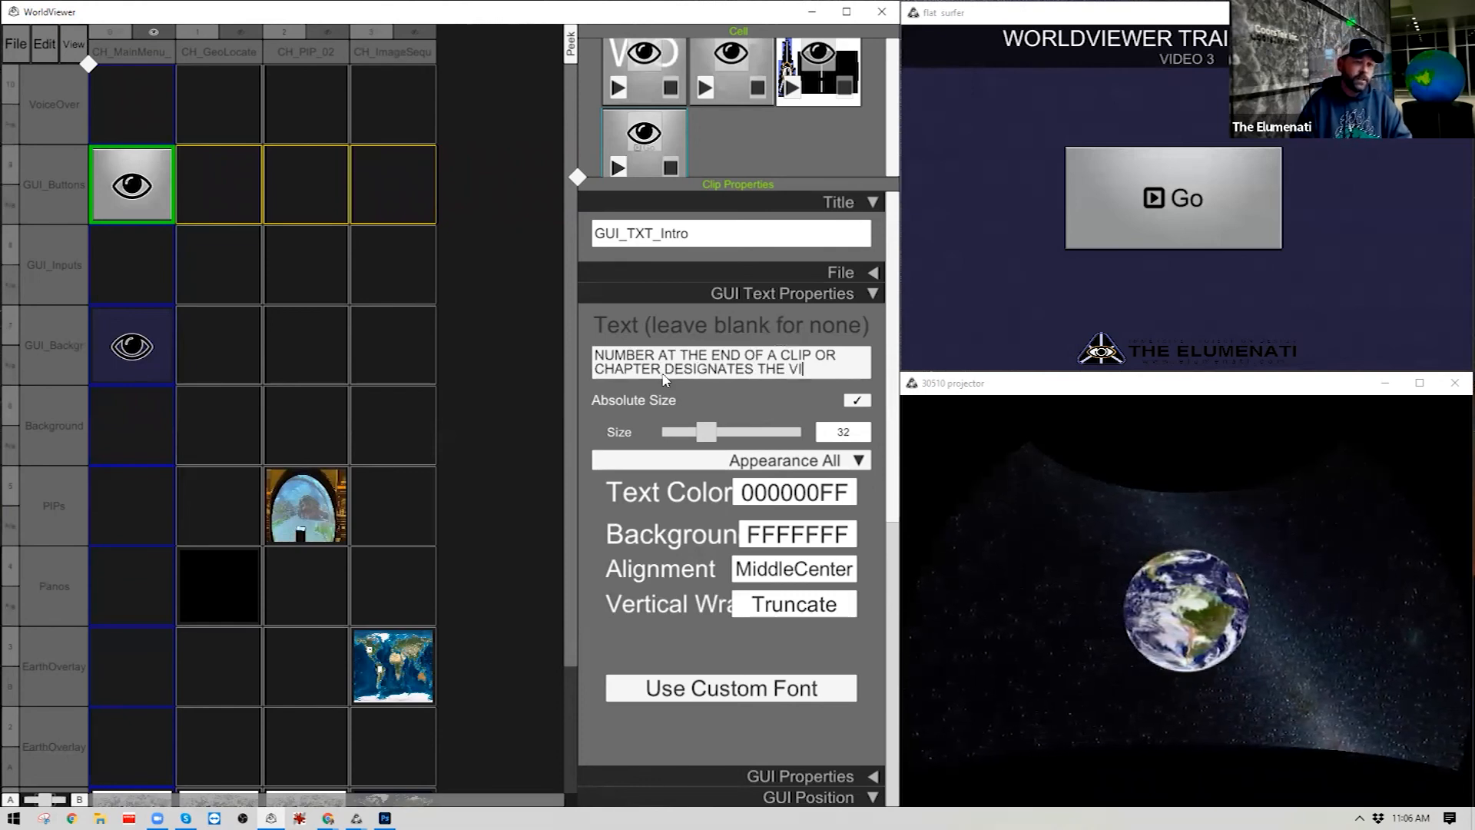
type("DEO TUTORI")
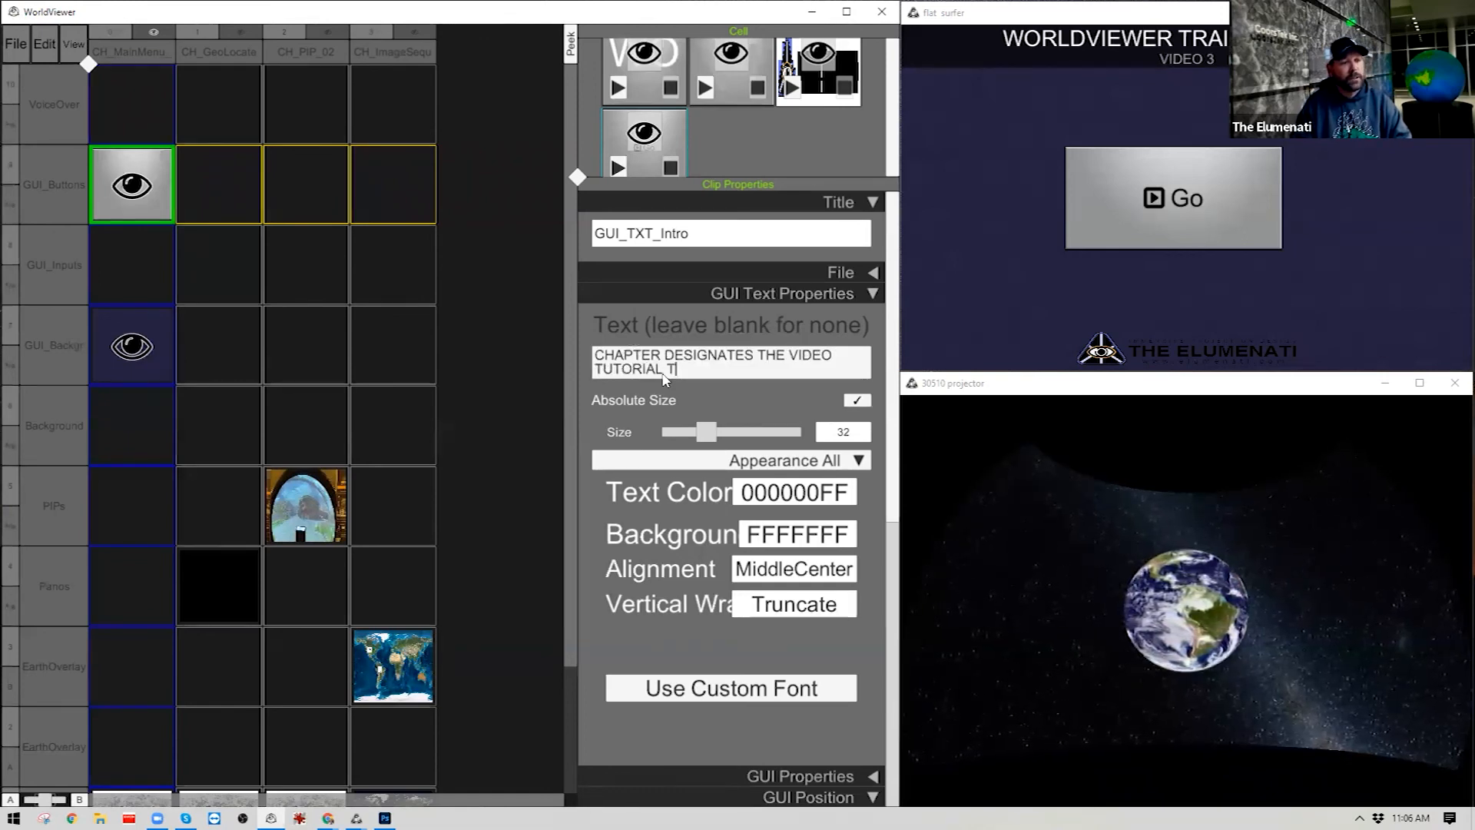
type("AL ON ")
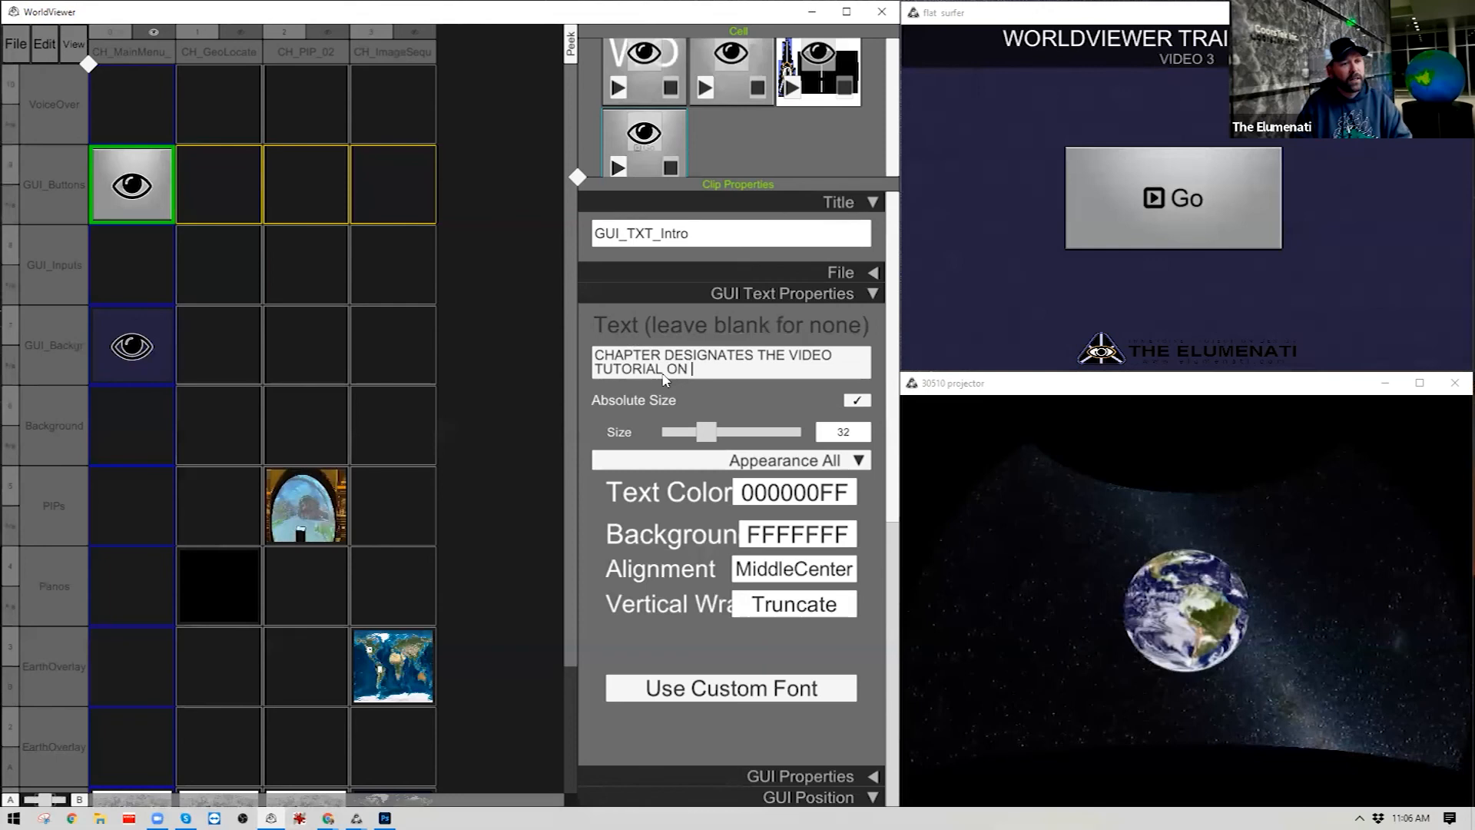
type("HOW TO IMPLEMENT.")
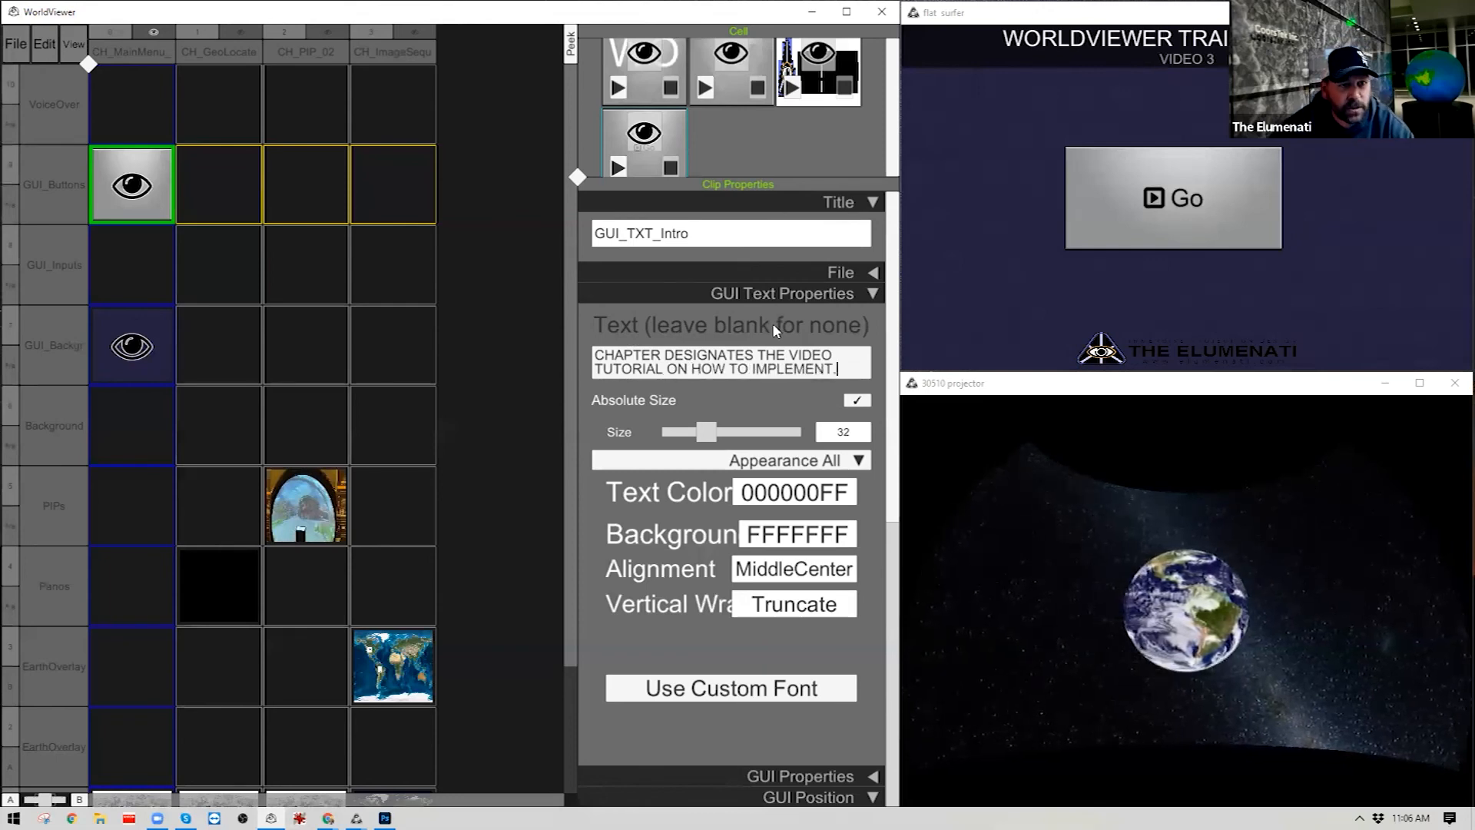
left_click(877, 525)
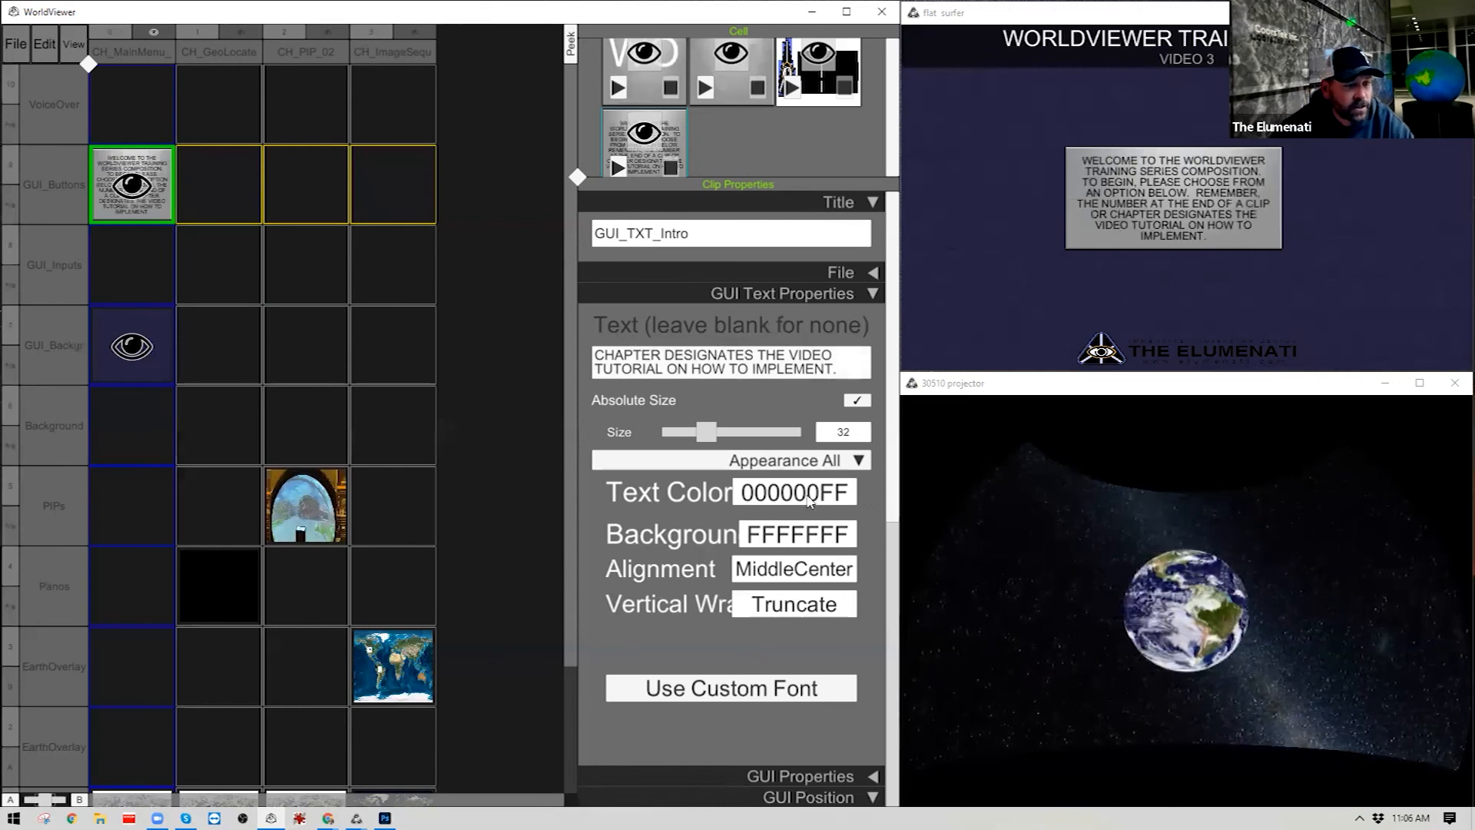
Set the intro text color to FFFFFFFF and make its background fully transparent by ending the color code in 00.
left_click_drag(821, 497, 734, 498)
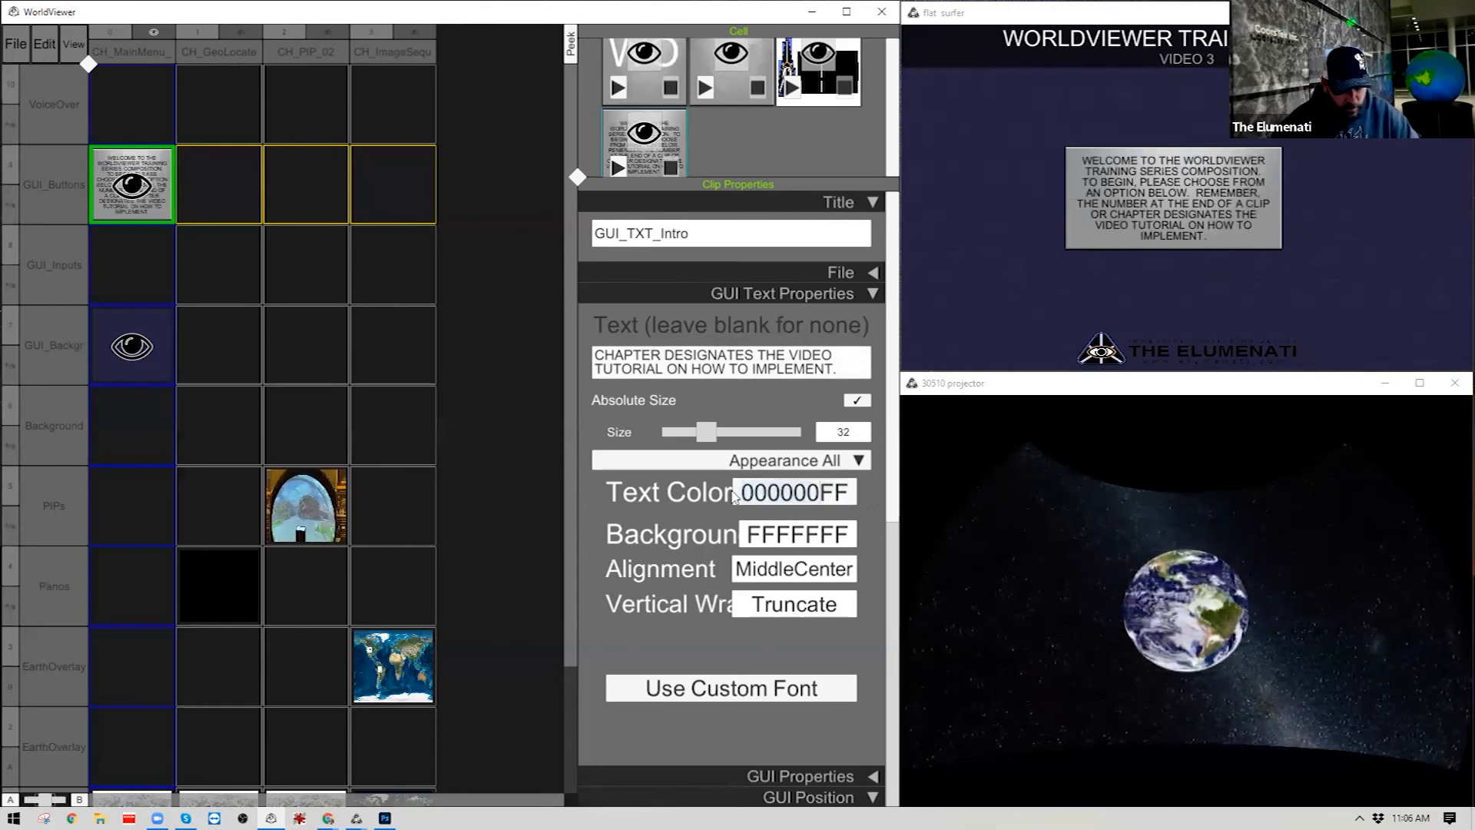
type("FFFFFF")
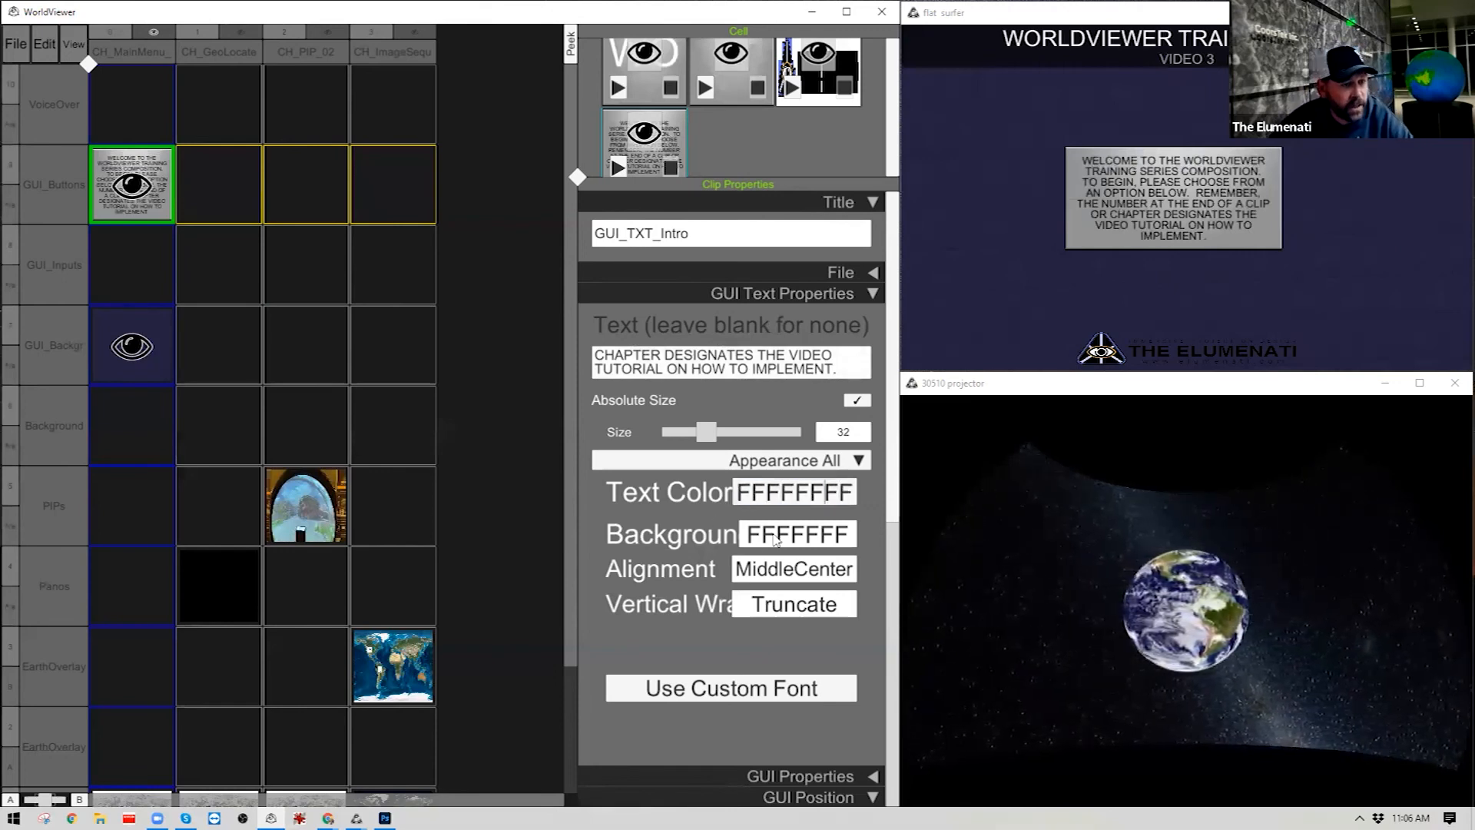
left_click(827, 535)
left_click_drag(828, 536, 873, 538)
left_click(814, 534)
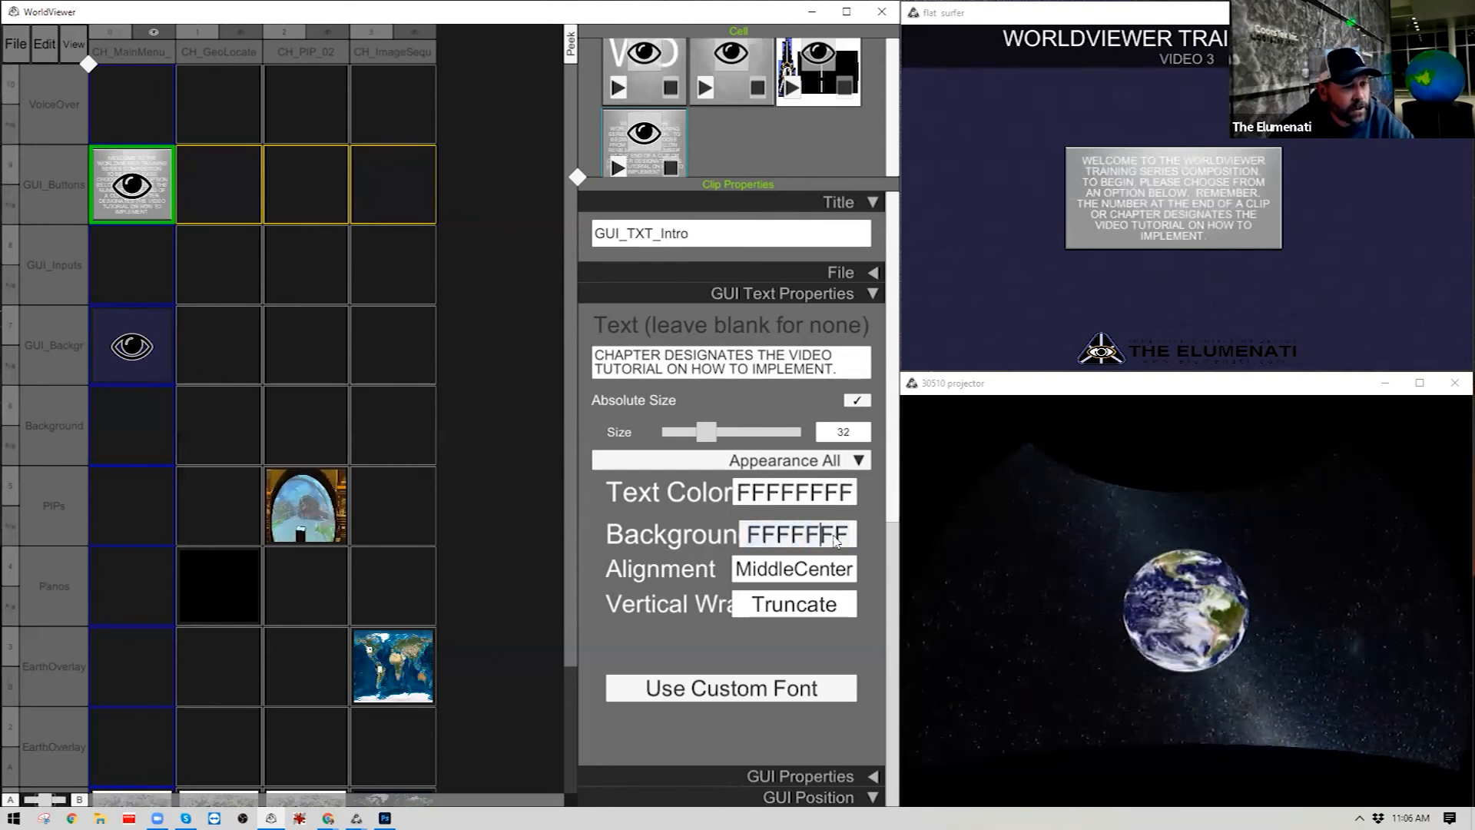
key("Delete")
key("Delete")
type("00")
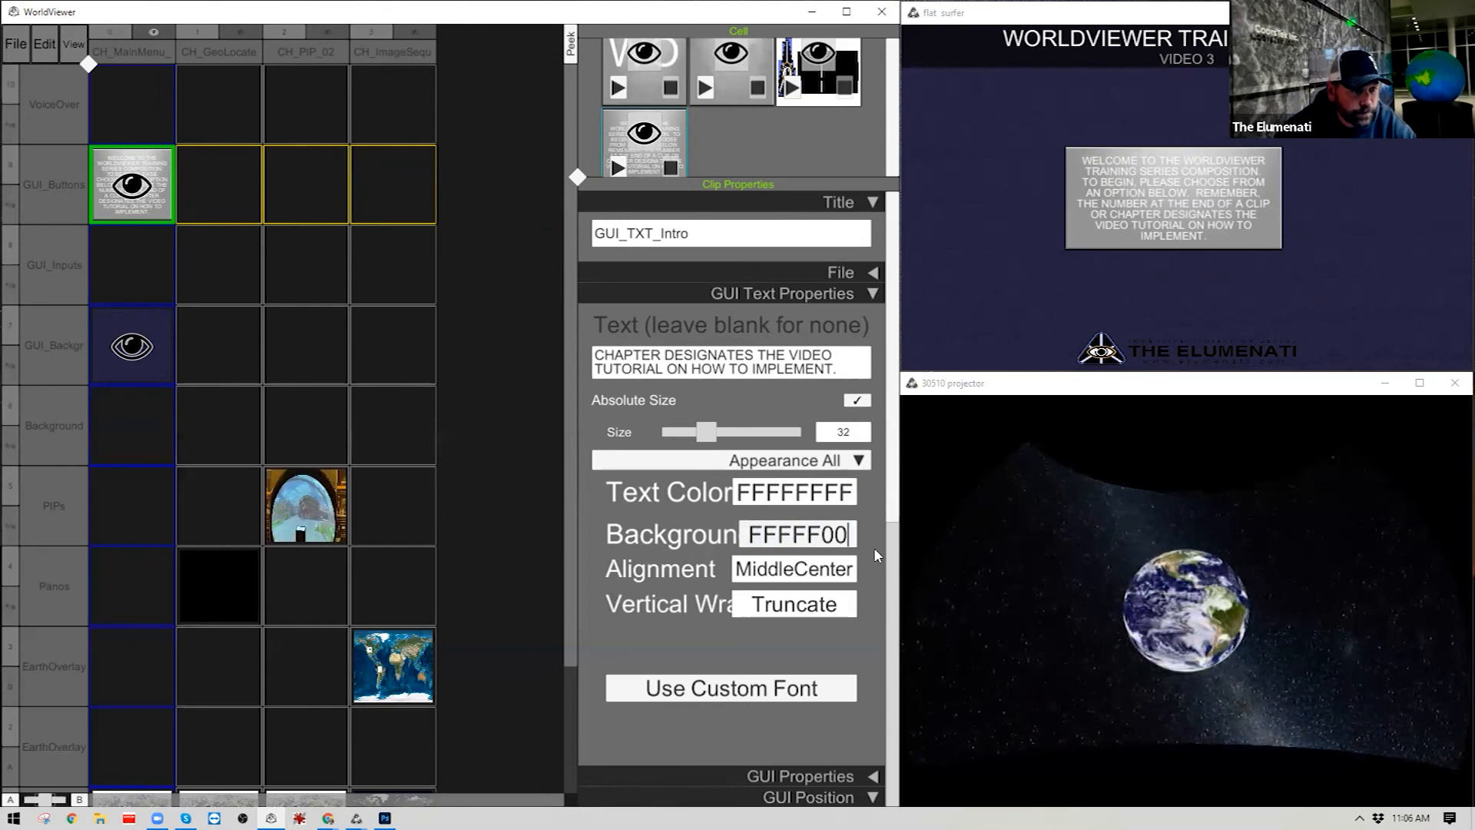
key("Return")
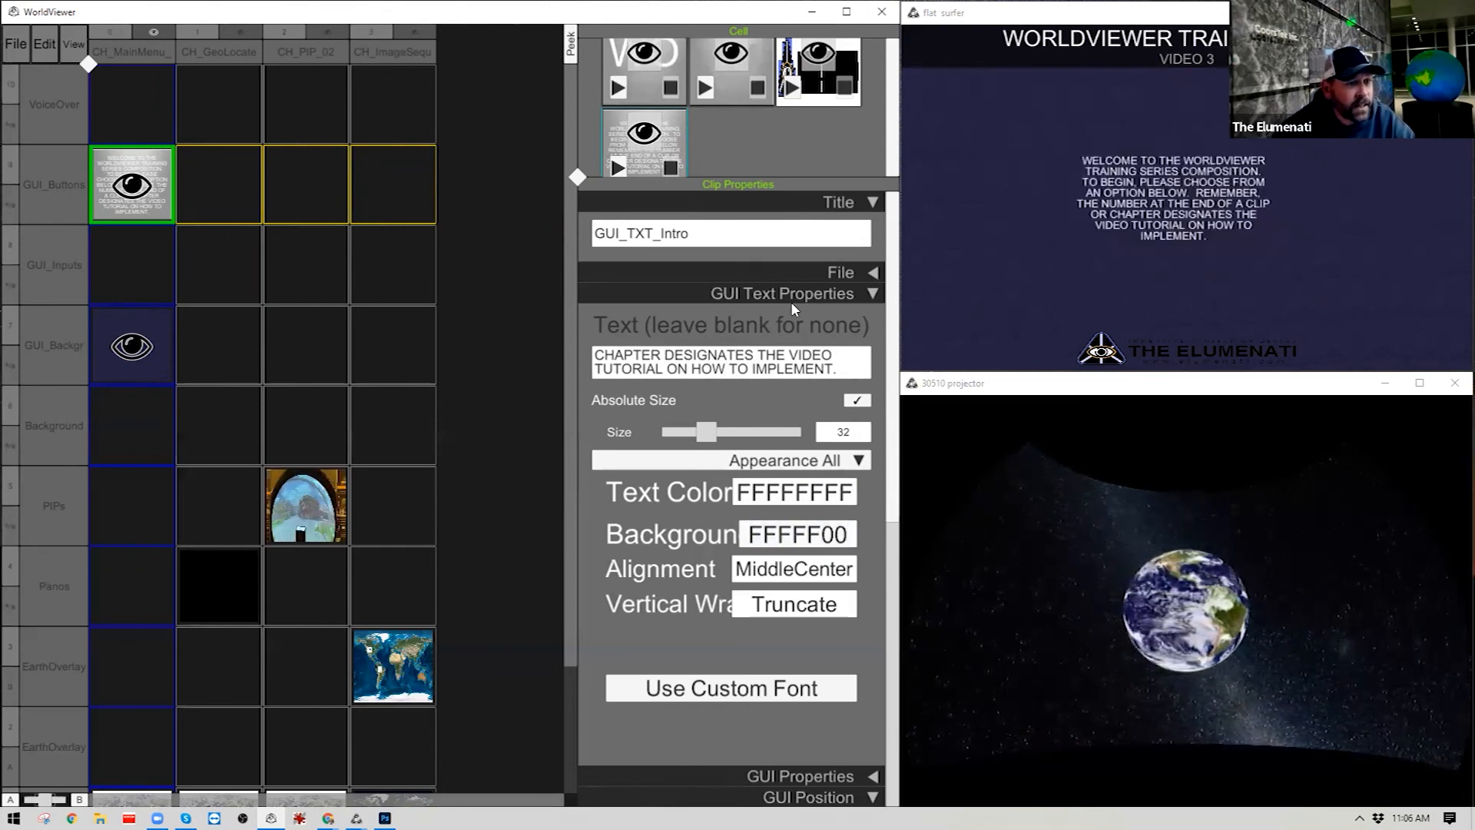
Widen the intro text box to about 0.9 of the screen, reduce its height to about 0.196, and move it up beneath the subheader.
left_click(832, 287)
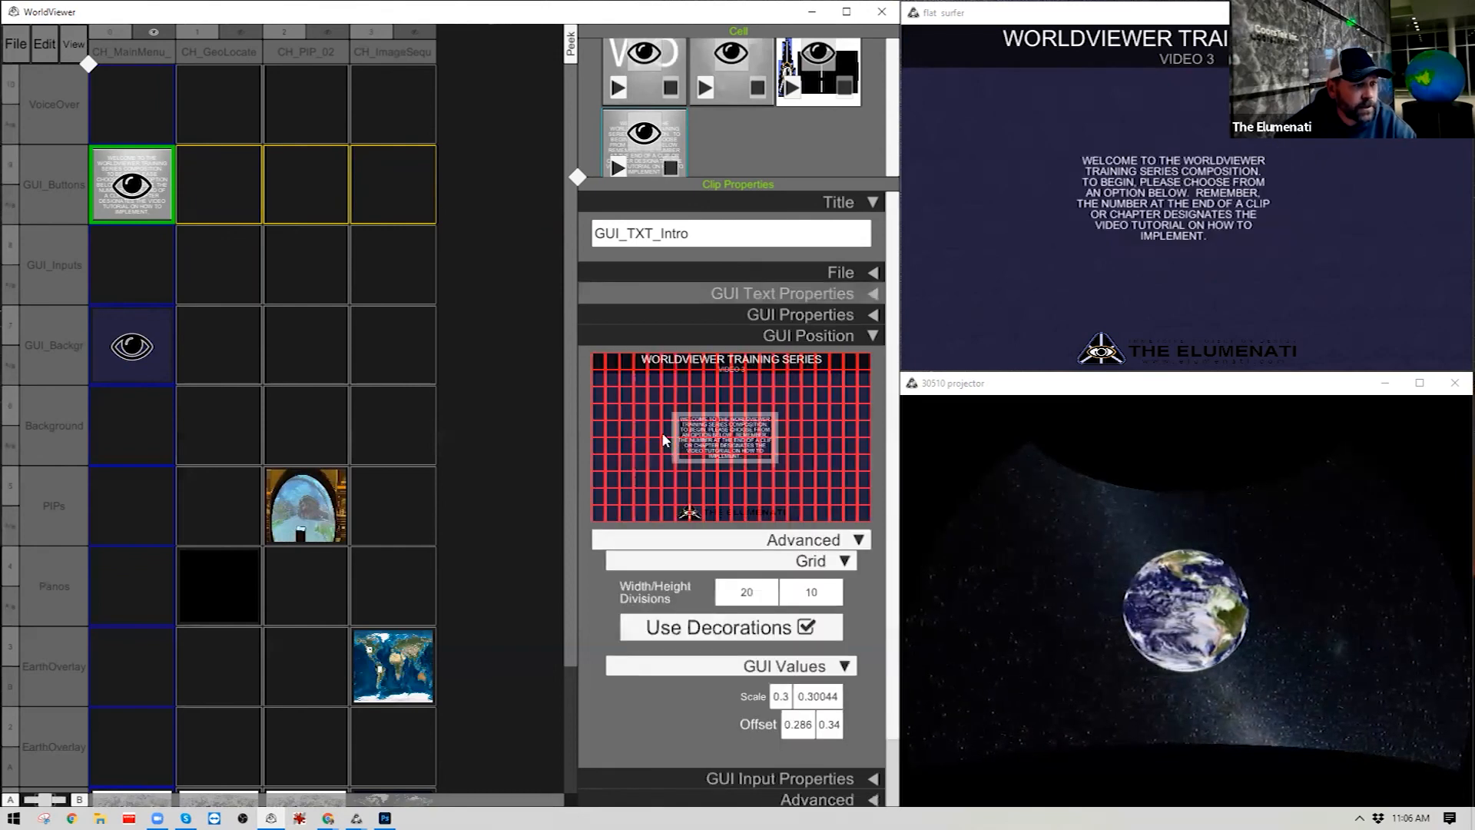
left_click_drag(675, 423, 612, 419)
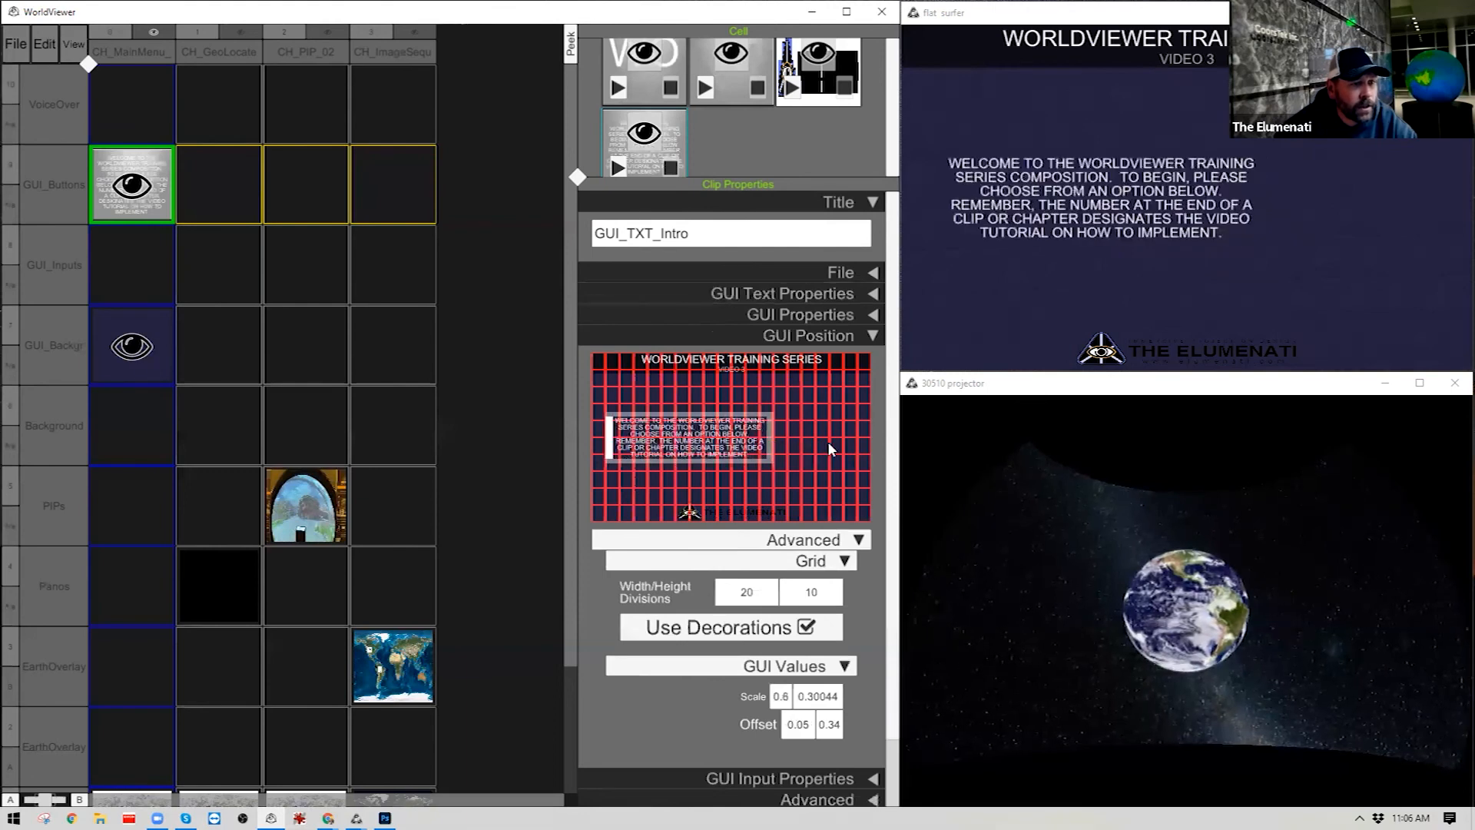
left_click(849, 444)
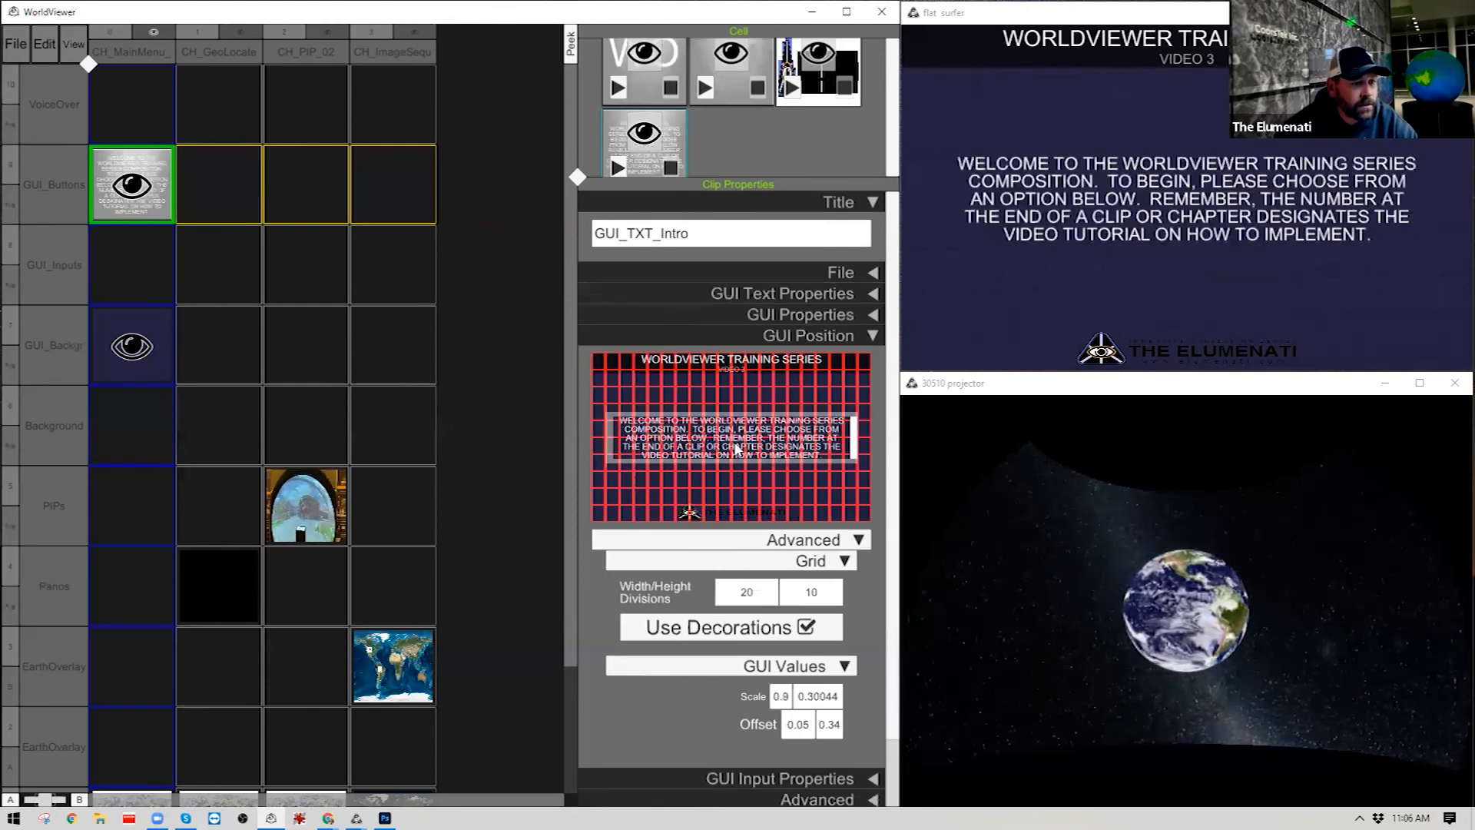
left_click_drag(743, 428, 742, 406)
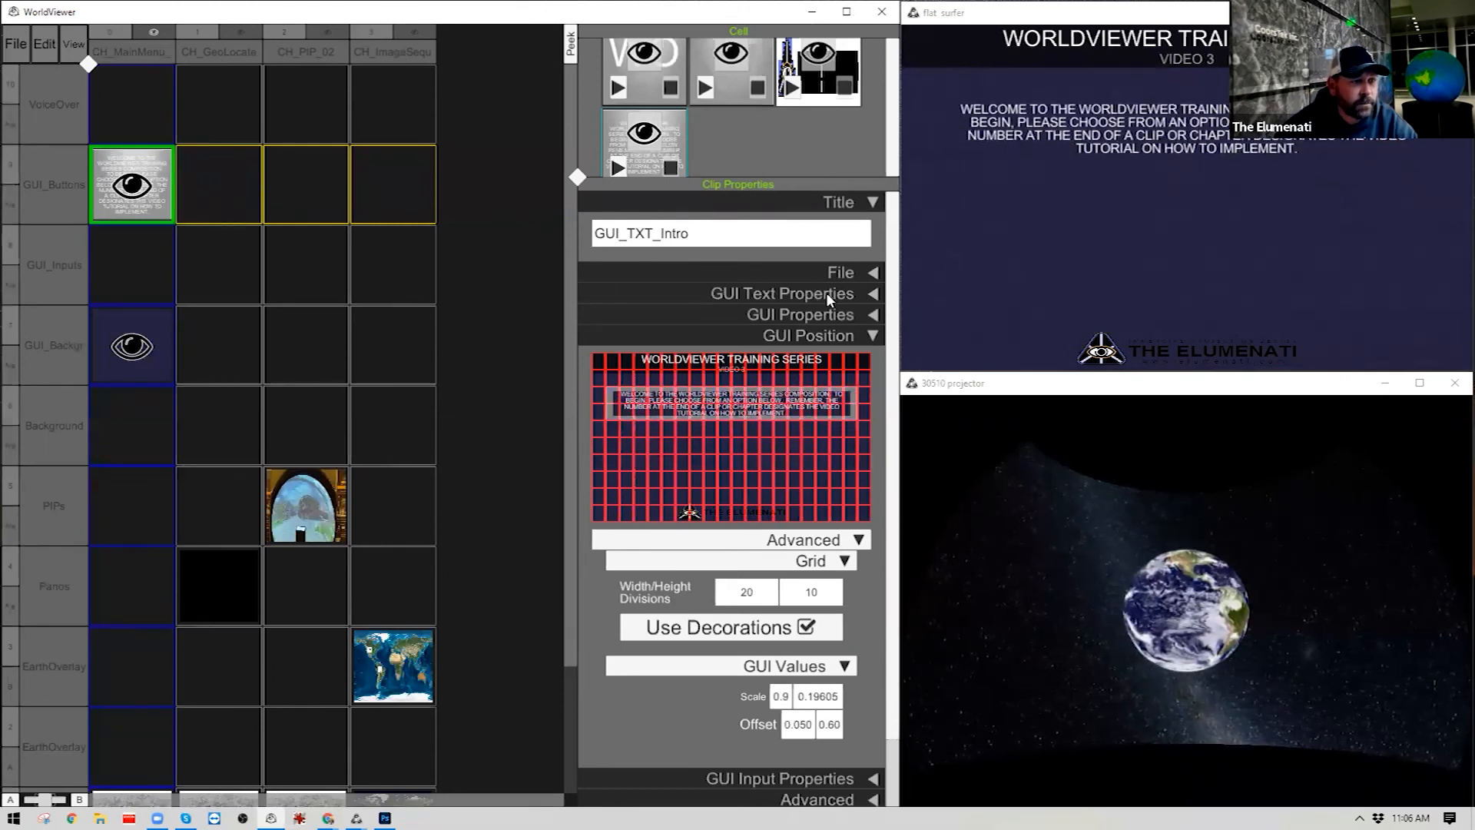
Turn off absolute sizing for the intro text so its size is relative to the box height.
left_click(851, 293)
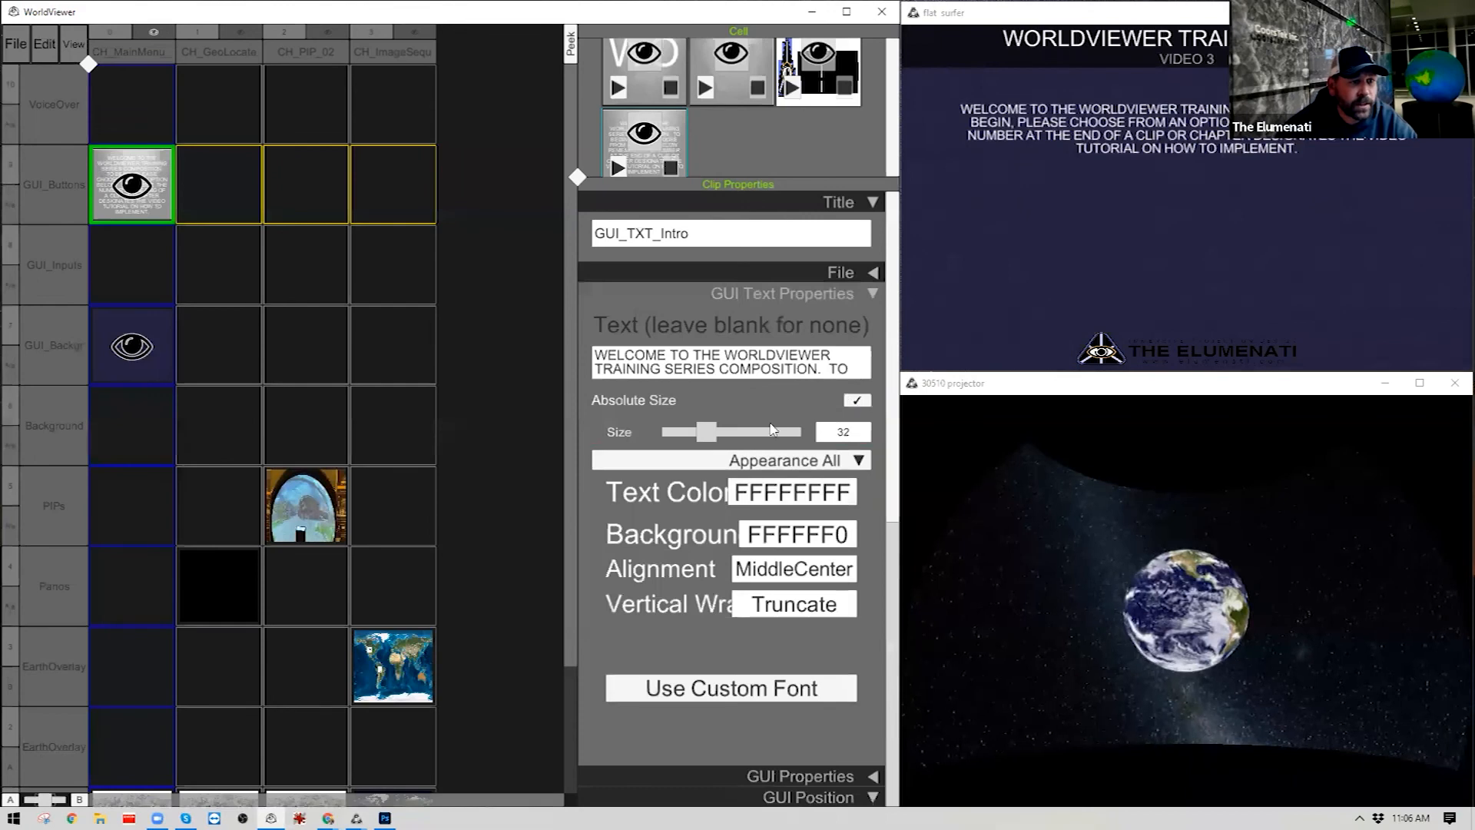
left_click(855, 400)
left_click_drag(703, 436, 703, 436)
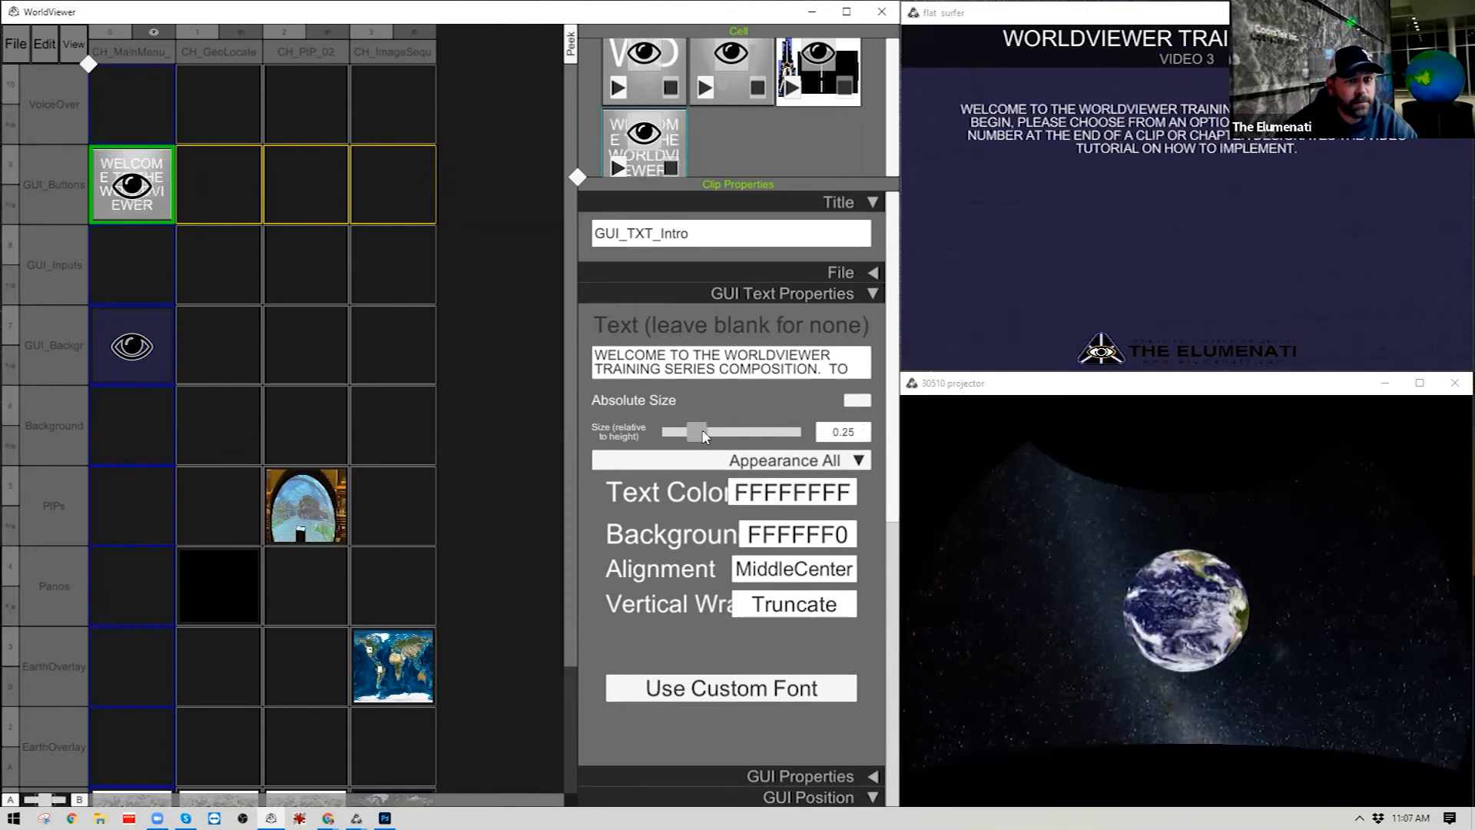
Try relative text sizes of 0.3, 0.27 and 0.255 for the intro text.
left_click(844, 433)
left_click(844, 433)
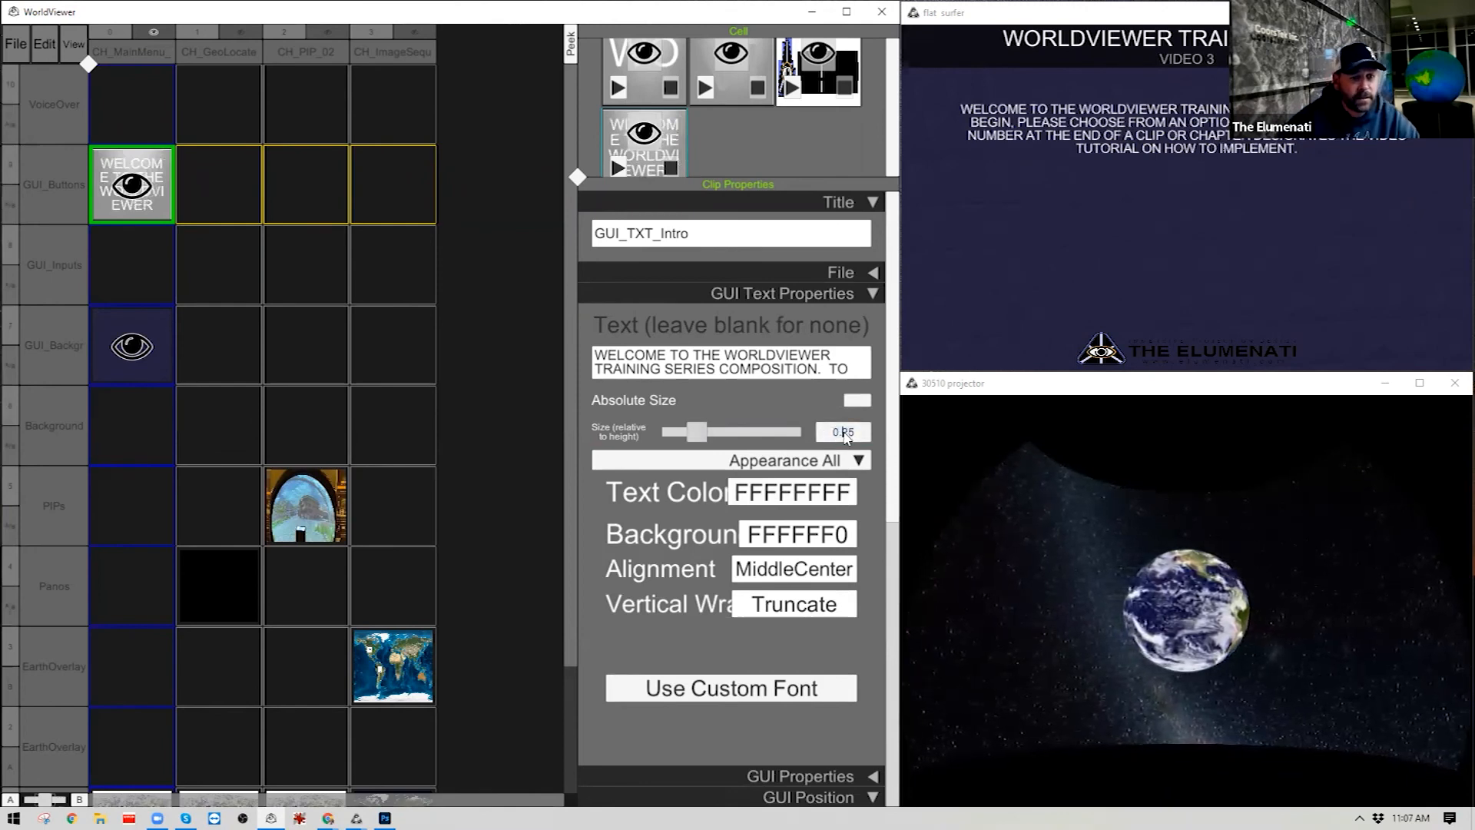
type("3")
key("Return")
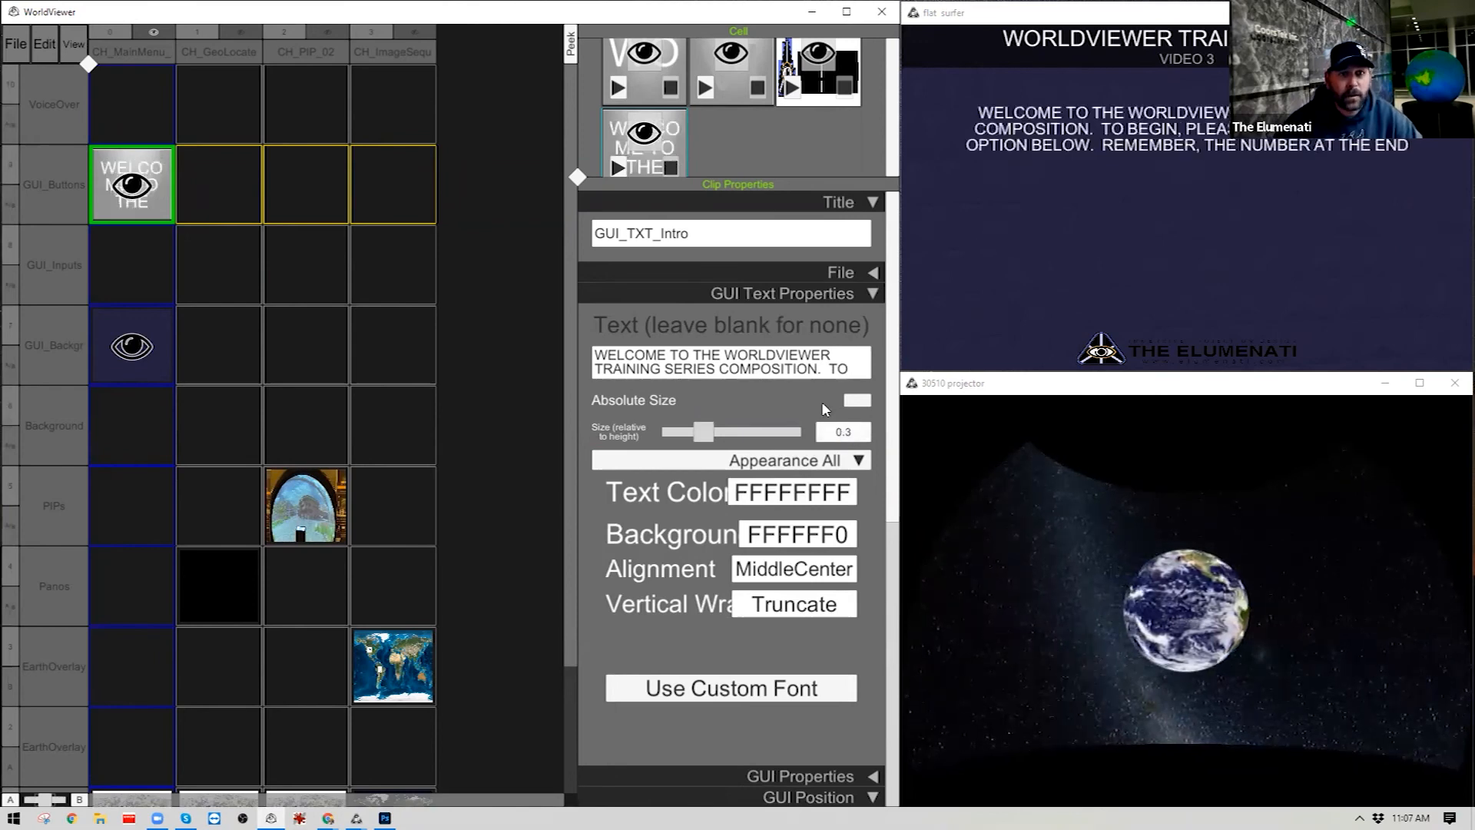
left_click(853, 435)
type(".27")
key("Return")
left_click(858, 437)
type(".255")
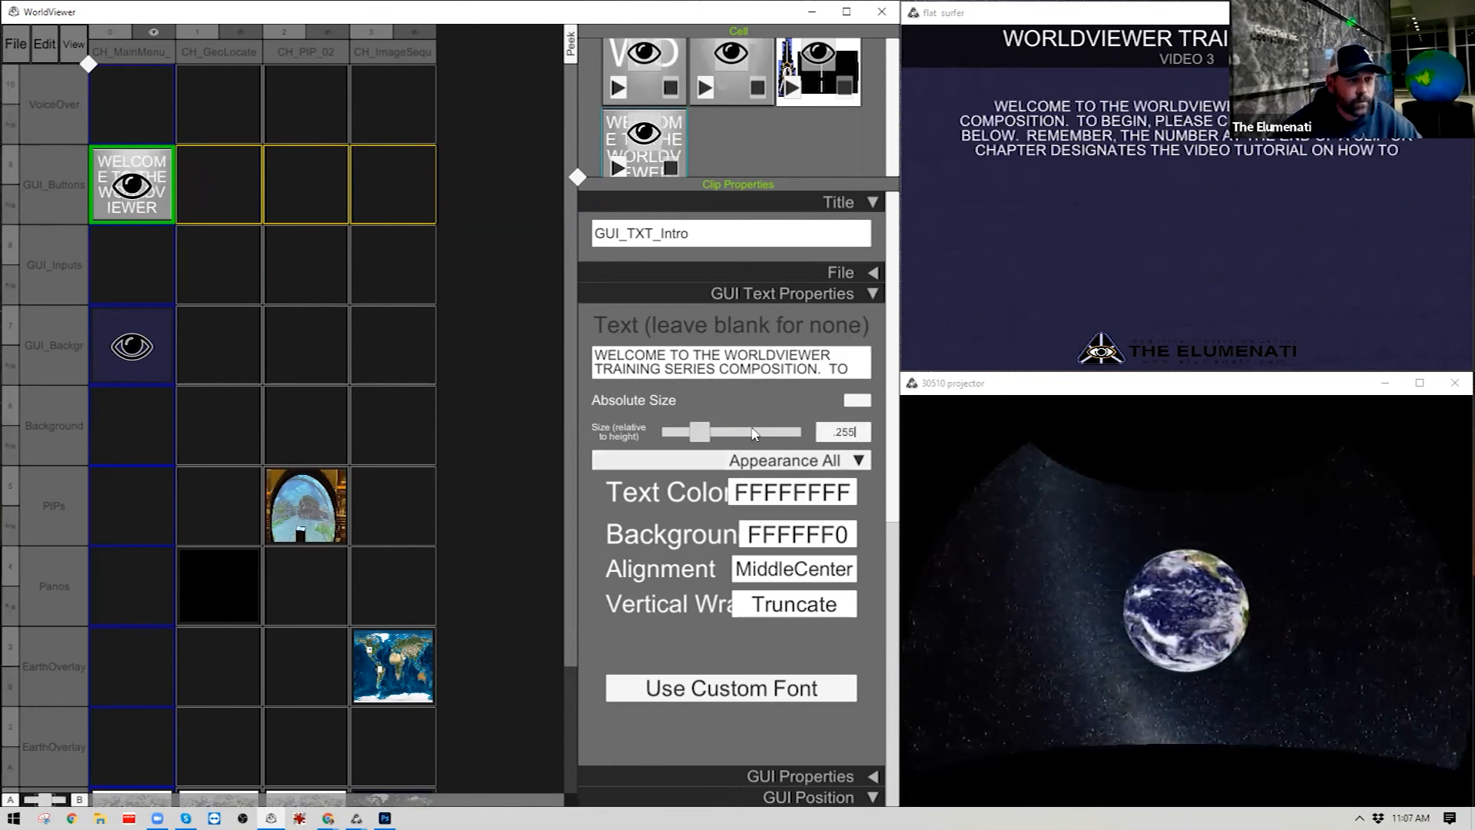
key("Return")
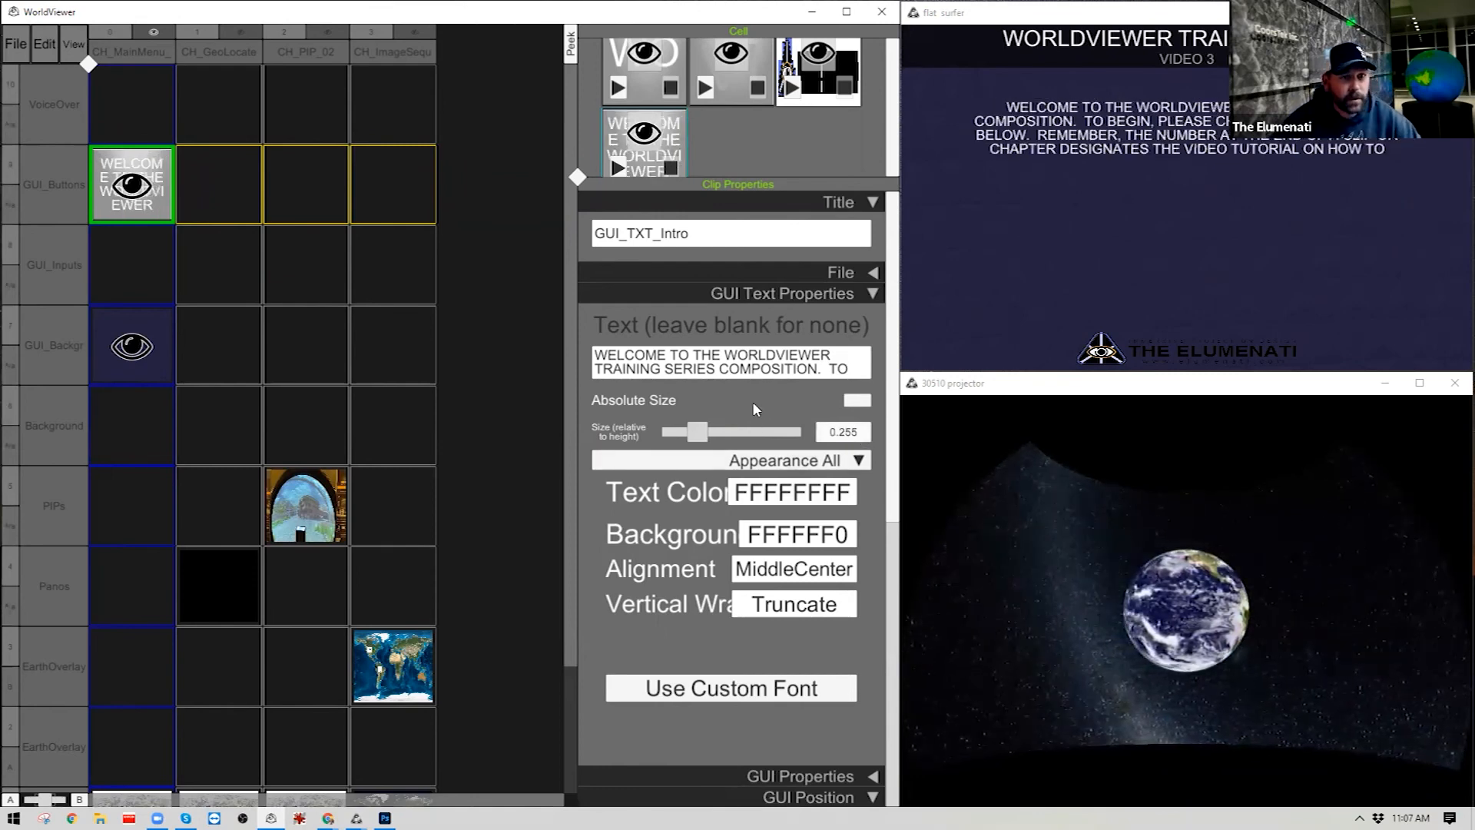
Set the intro text's size relative to height to 0.25.
left_click(853, 435)
type(".25")
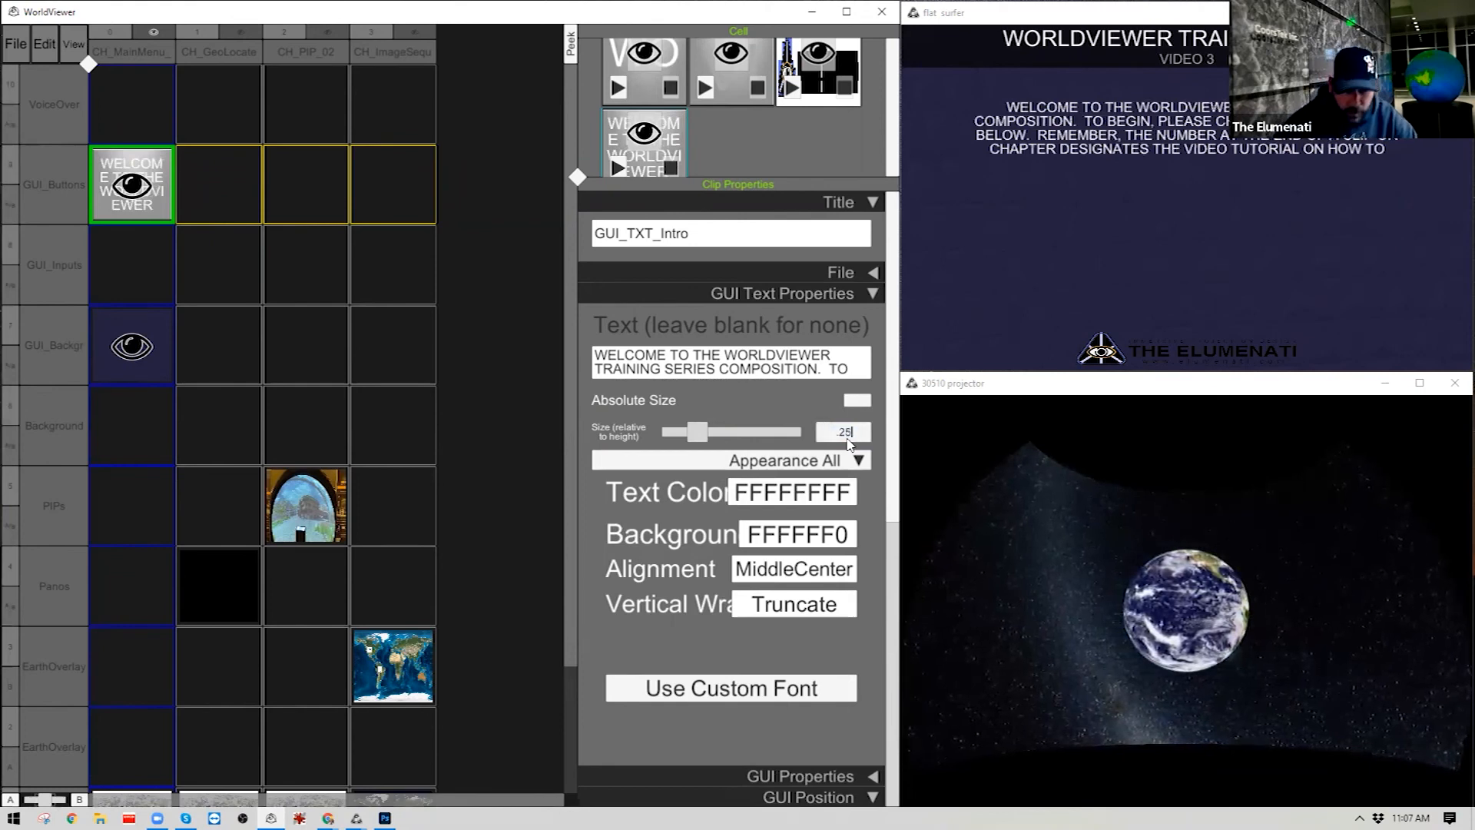
key("Return")
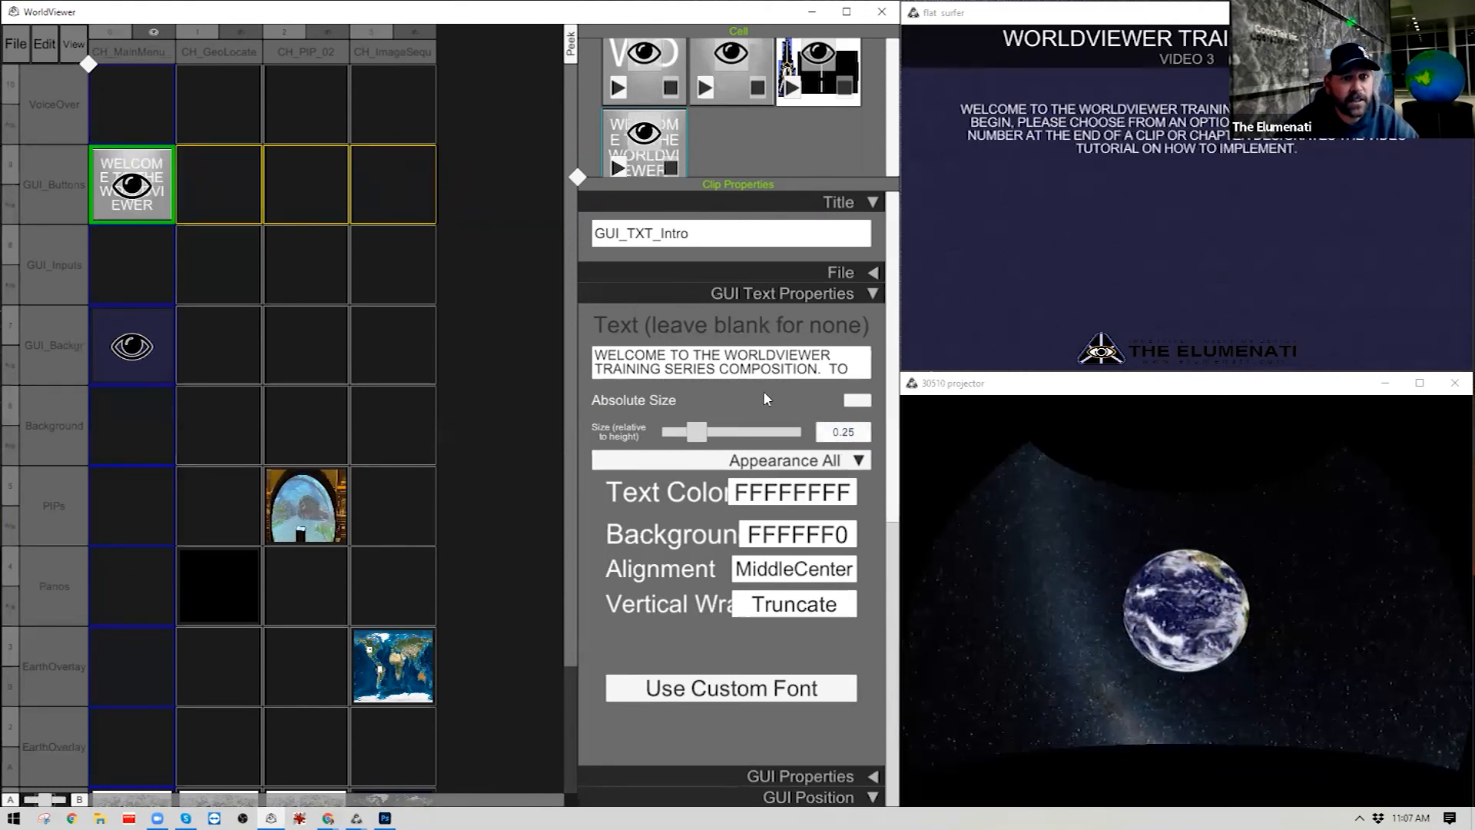
Add a TouchScreen Button Graphic clip to the GUI buttons cell of the main menu chapter.
left_click(851, 434)
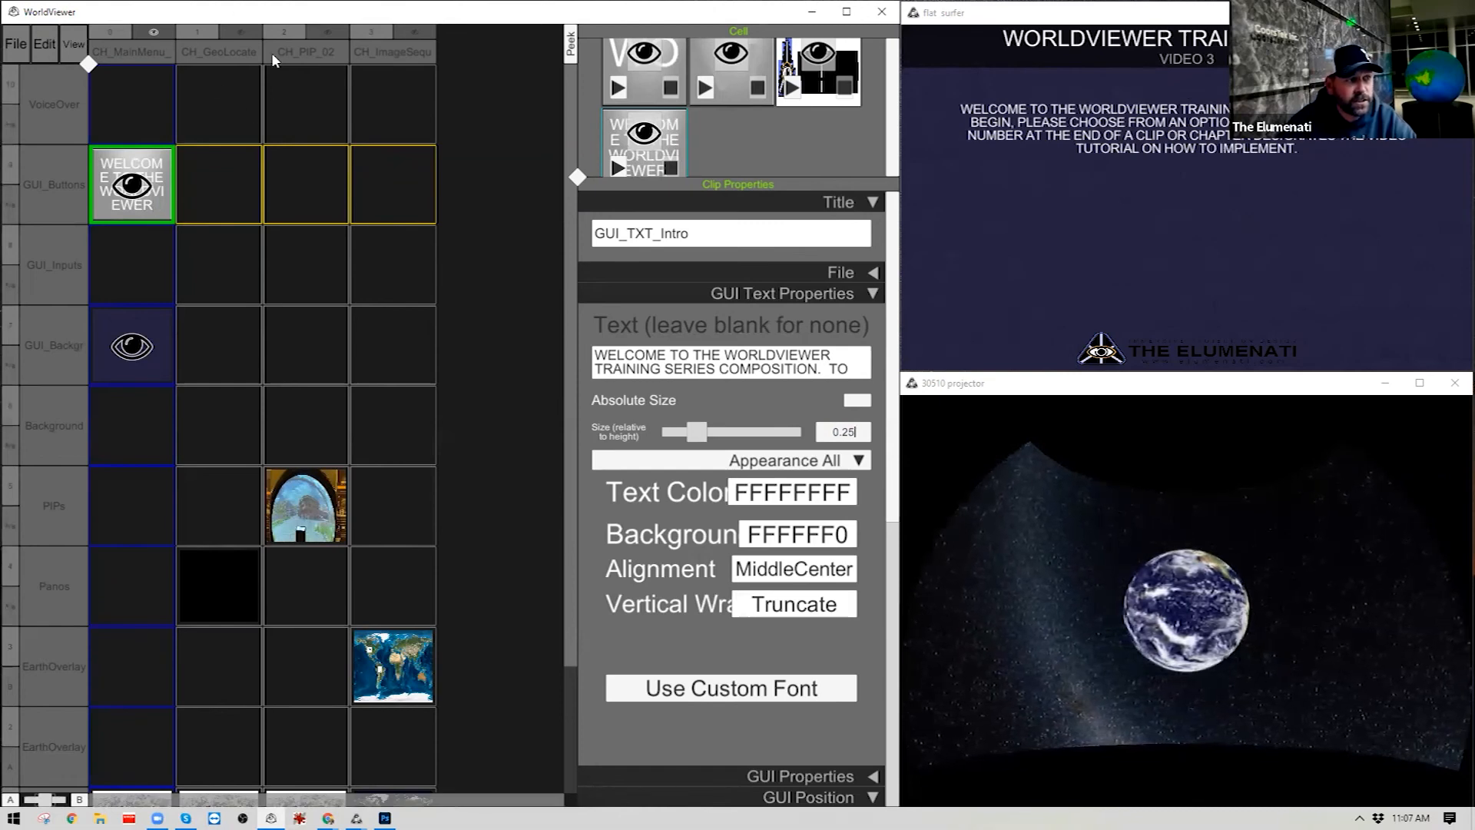
right_click(158, 209)
left_click(212, 332)
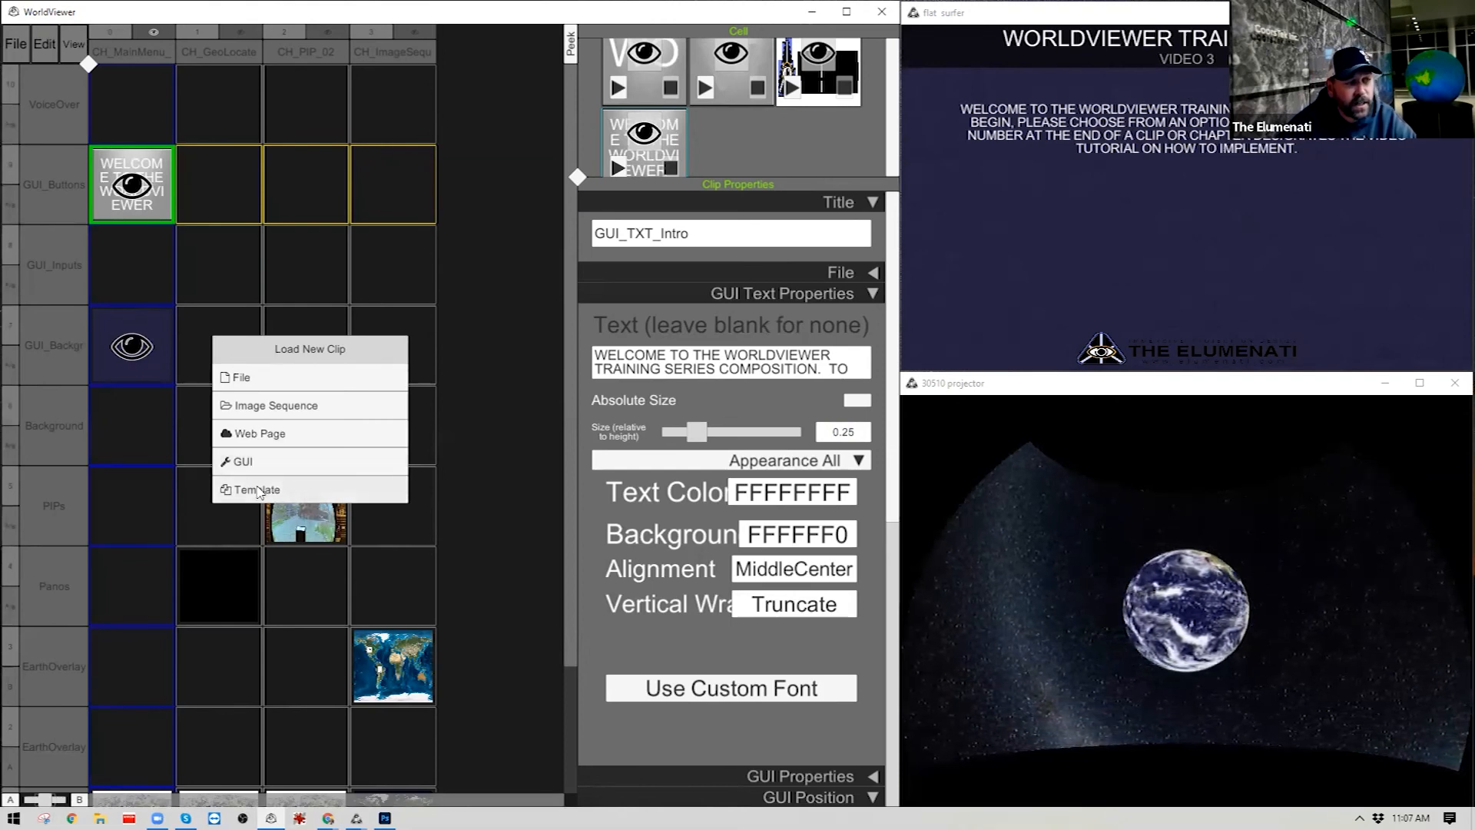
left_click(247, 461)
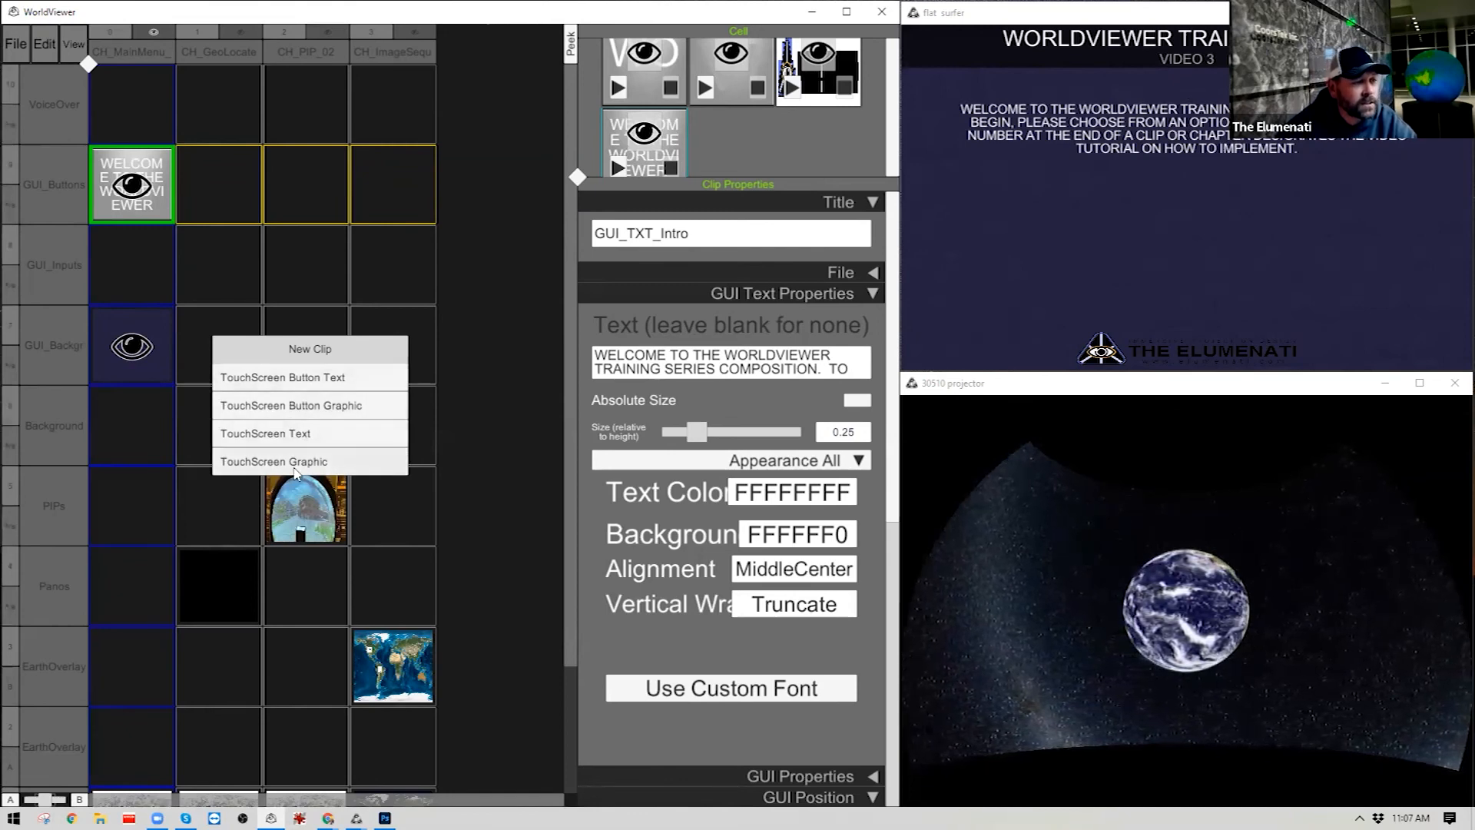
left_click(321, 405)
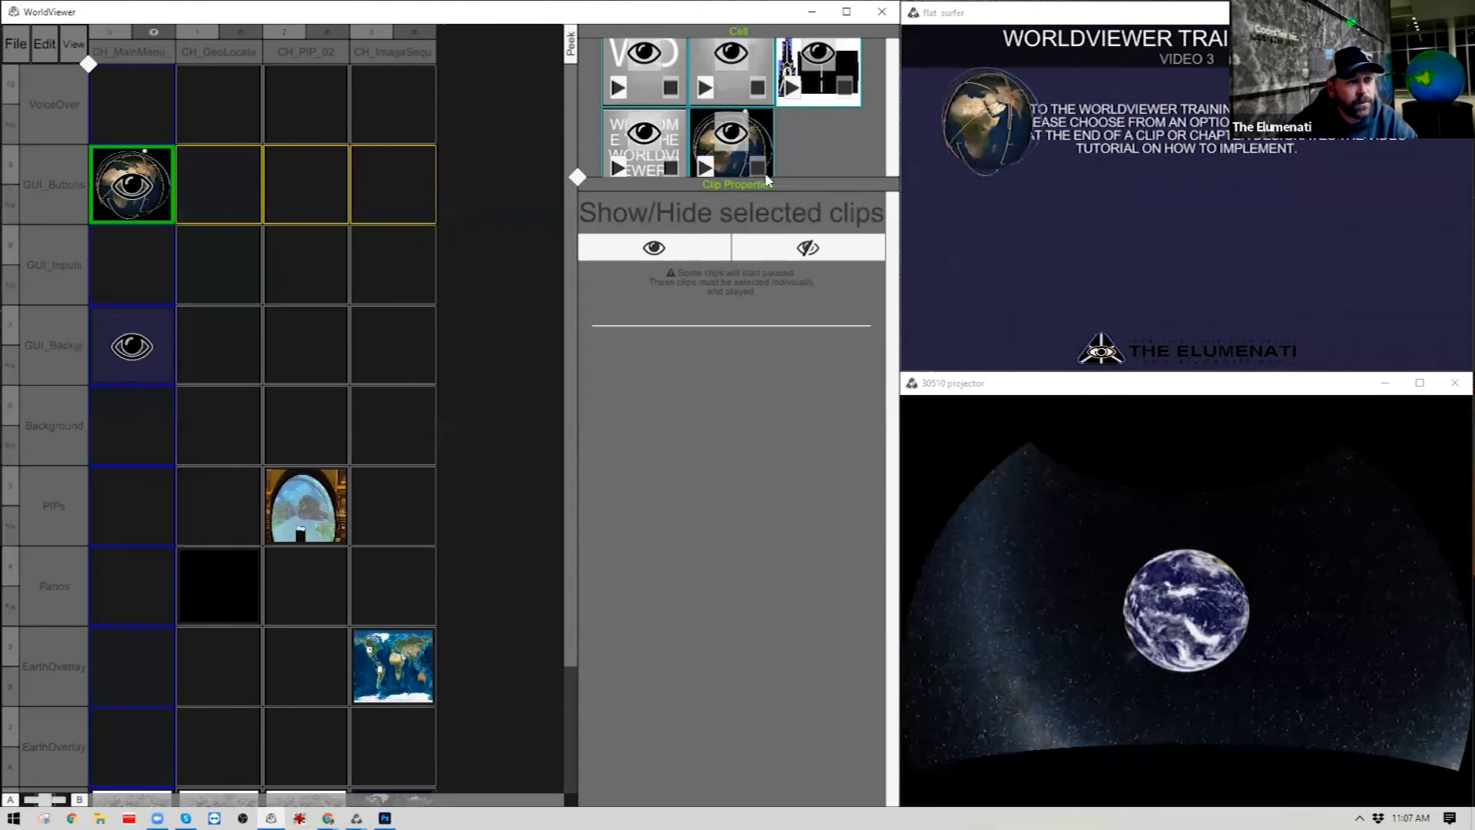
Rename the new button graphic clip as GUI_BTN_GEOPANOS_03.
left_click(733, 174)
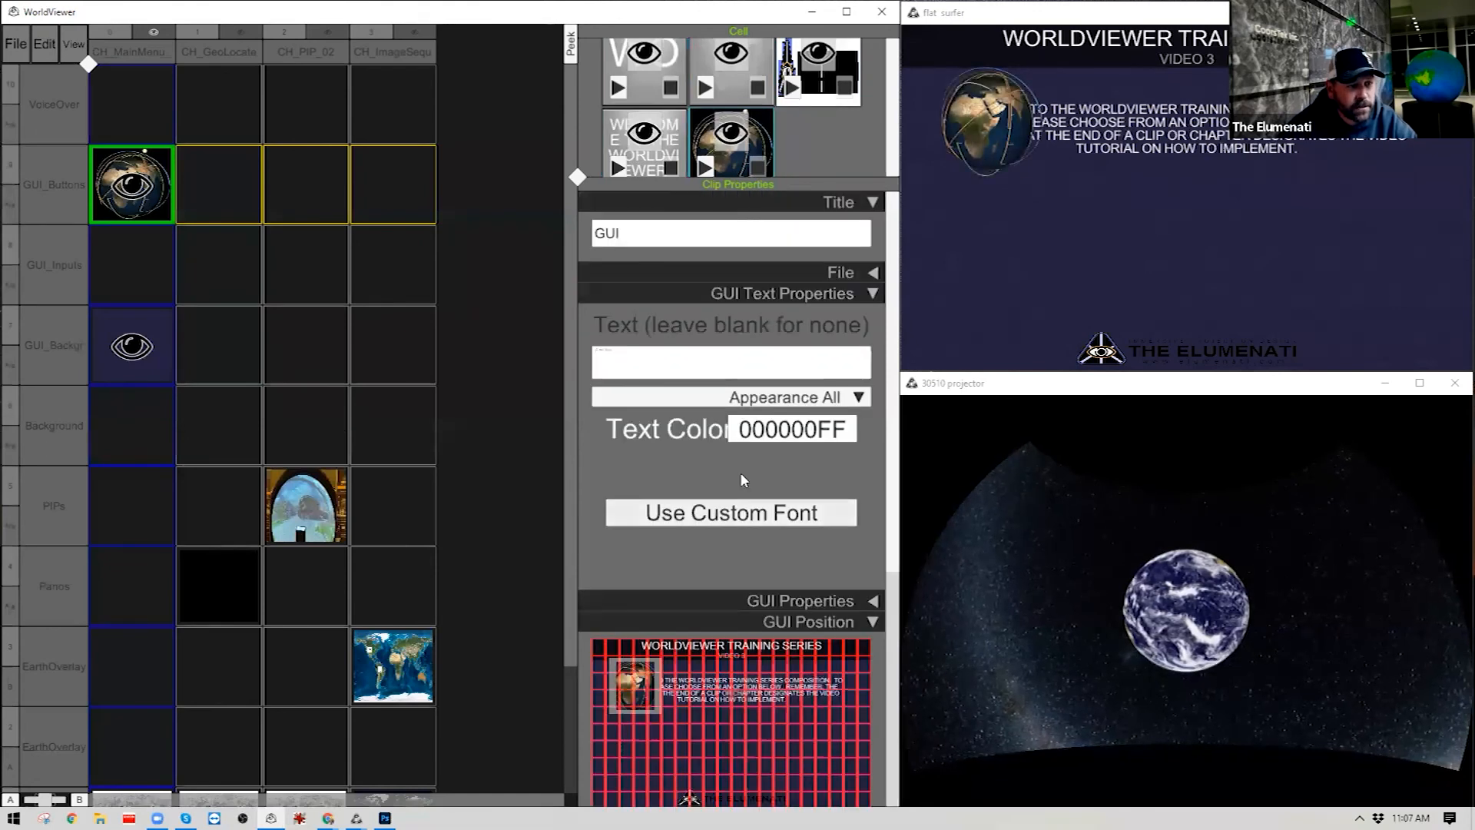
left_click(843, 295)
left_click(850, 272)
left_click(659, 239)
left_click(659, 239)
type("_BTN")
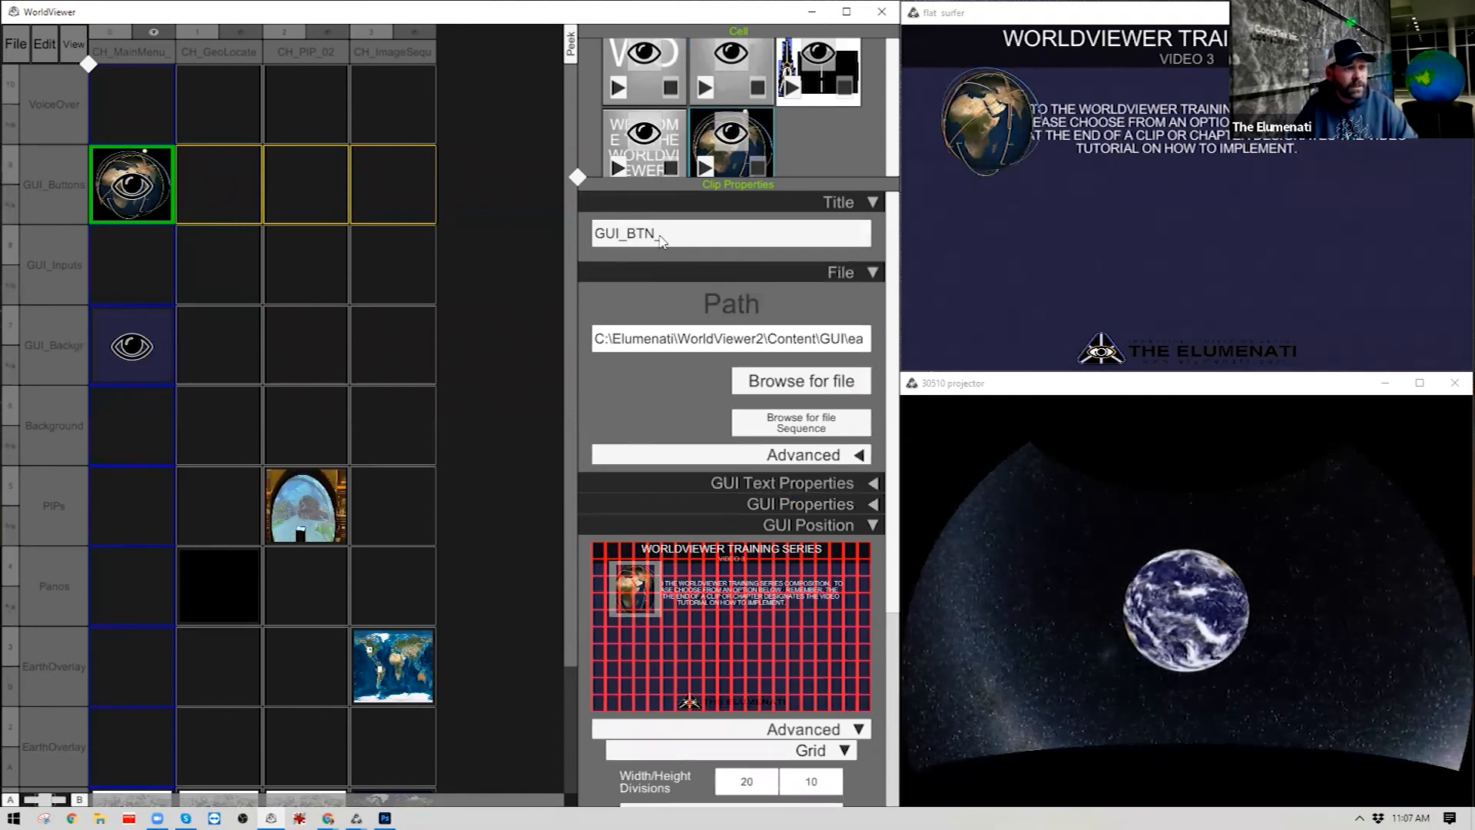
type("_GE")
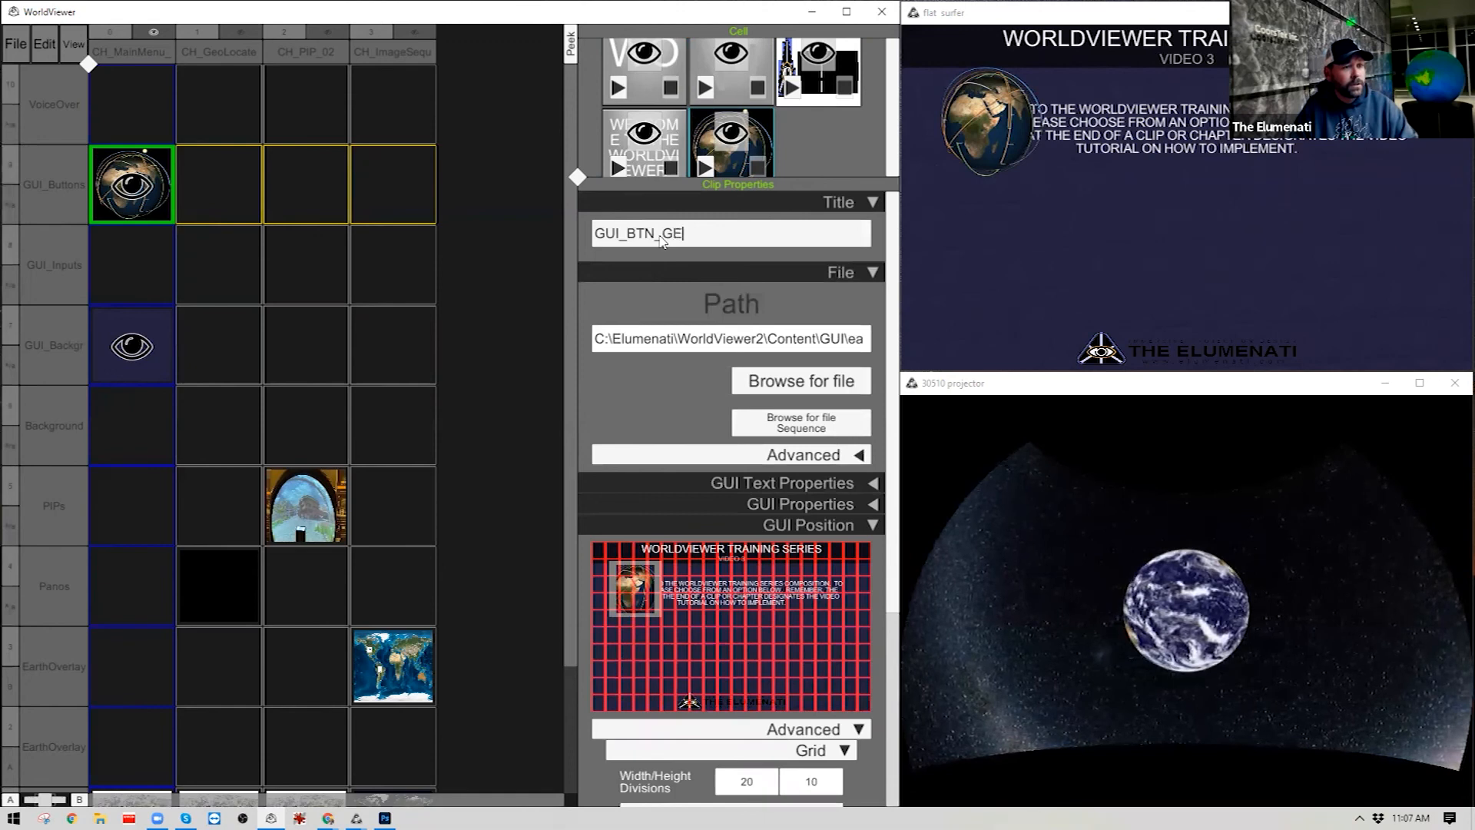
type("OPANOS_03")
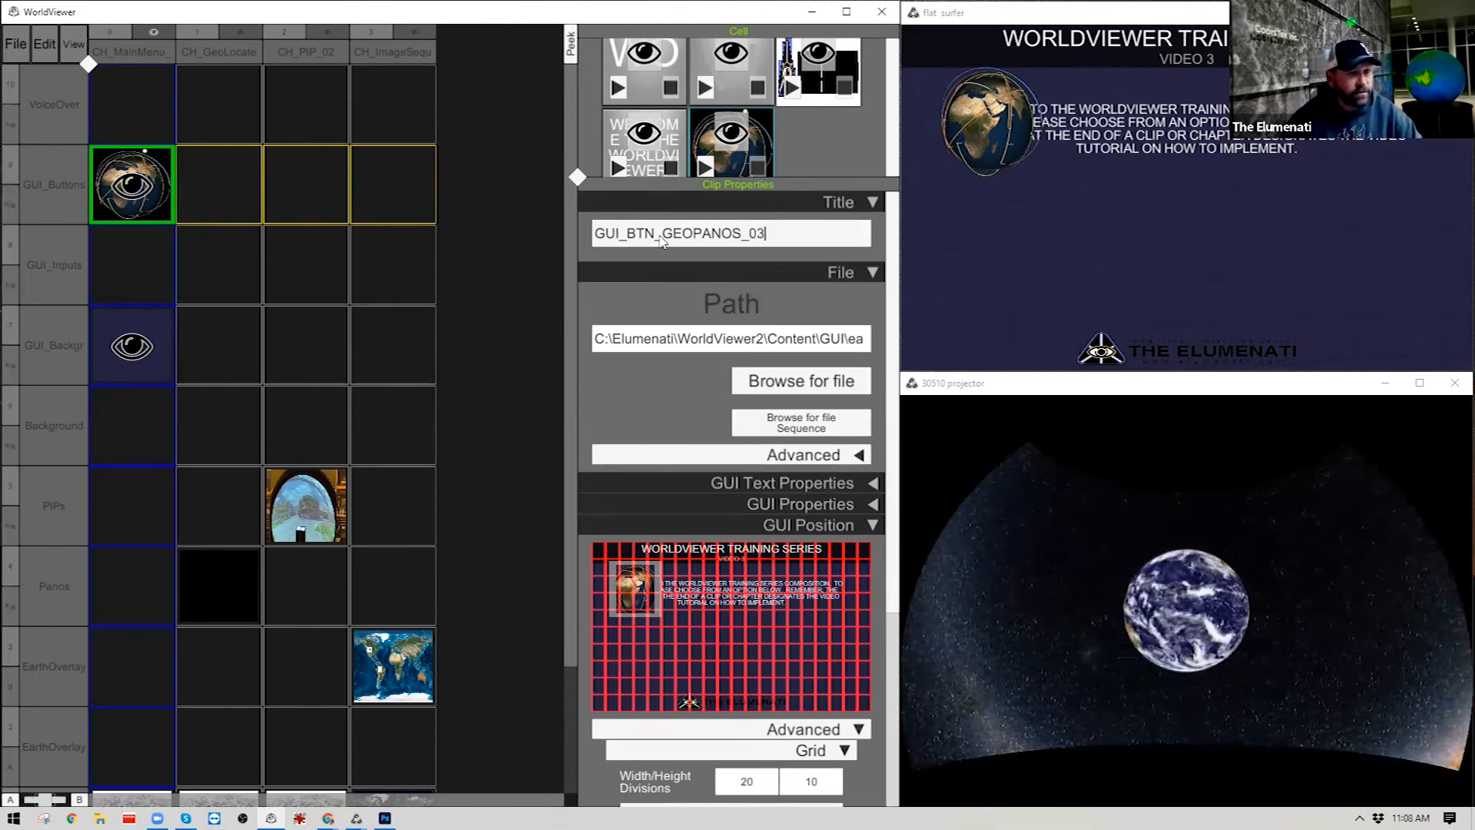
Rename the intro text clip as GUI_TXT_Intro_03 and the logo clip as GUI_IMG_LOGO_03.
left_click(673, 142)
left_click(740, 235)
left_click(738, 236)
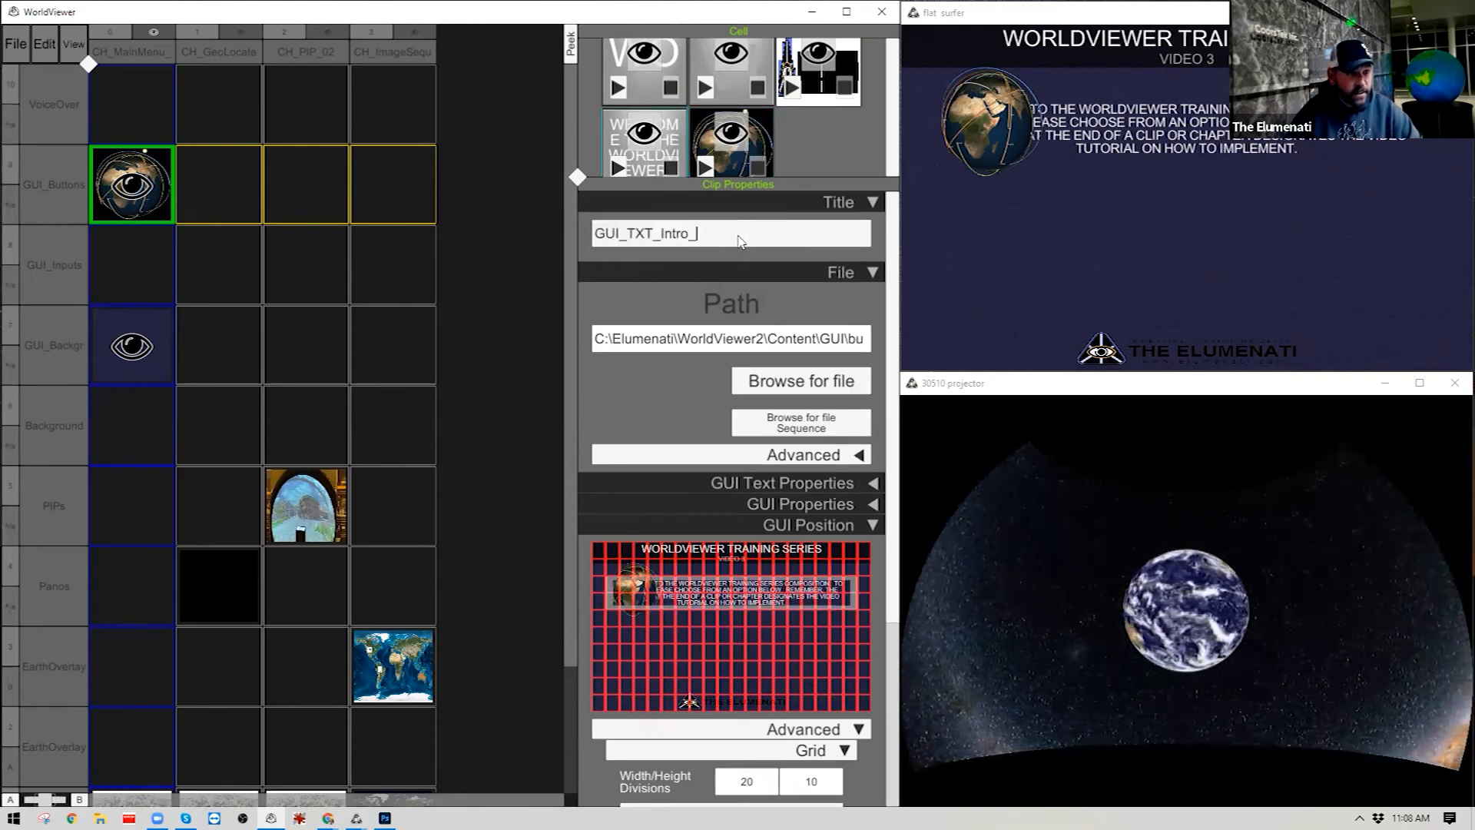
type("_03")
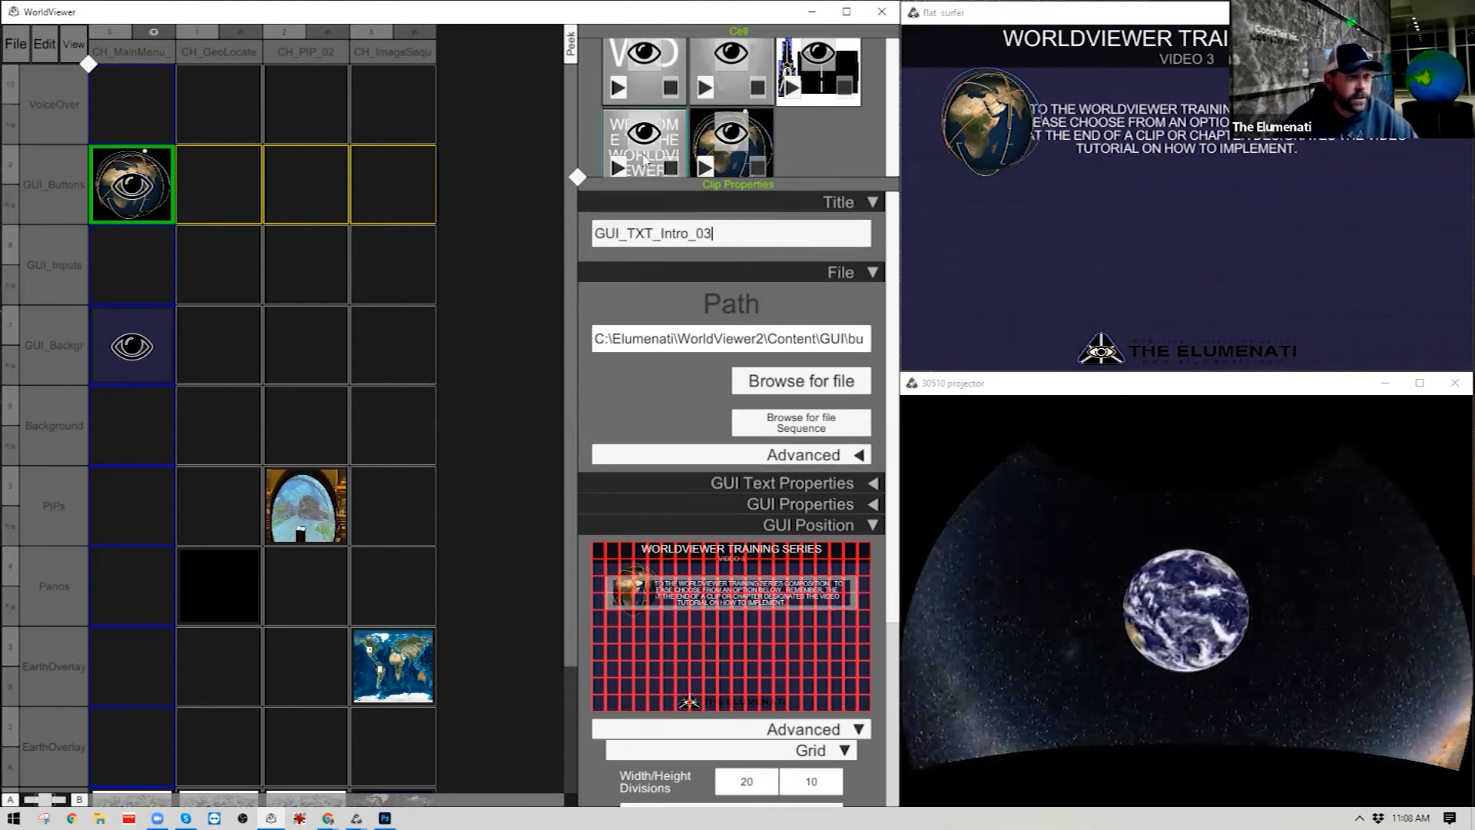
left_click(813, 100)
left_click(722, 245)
left_click(722, 245)
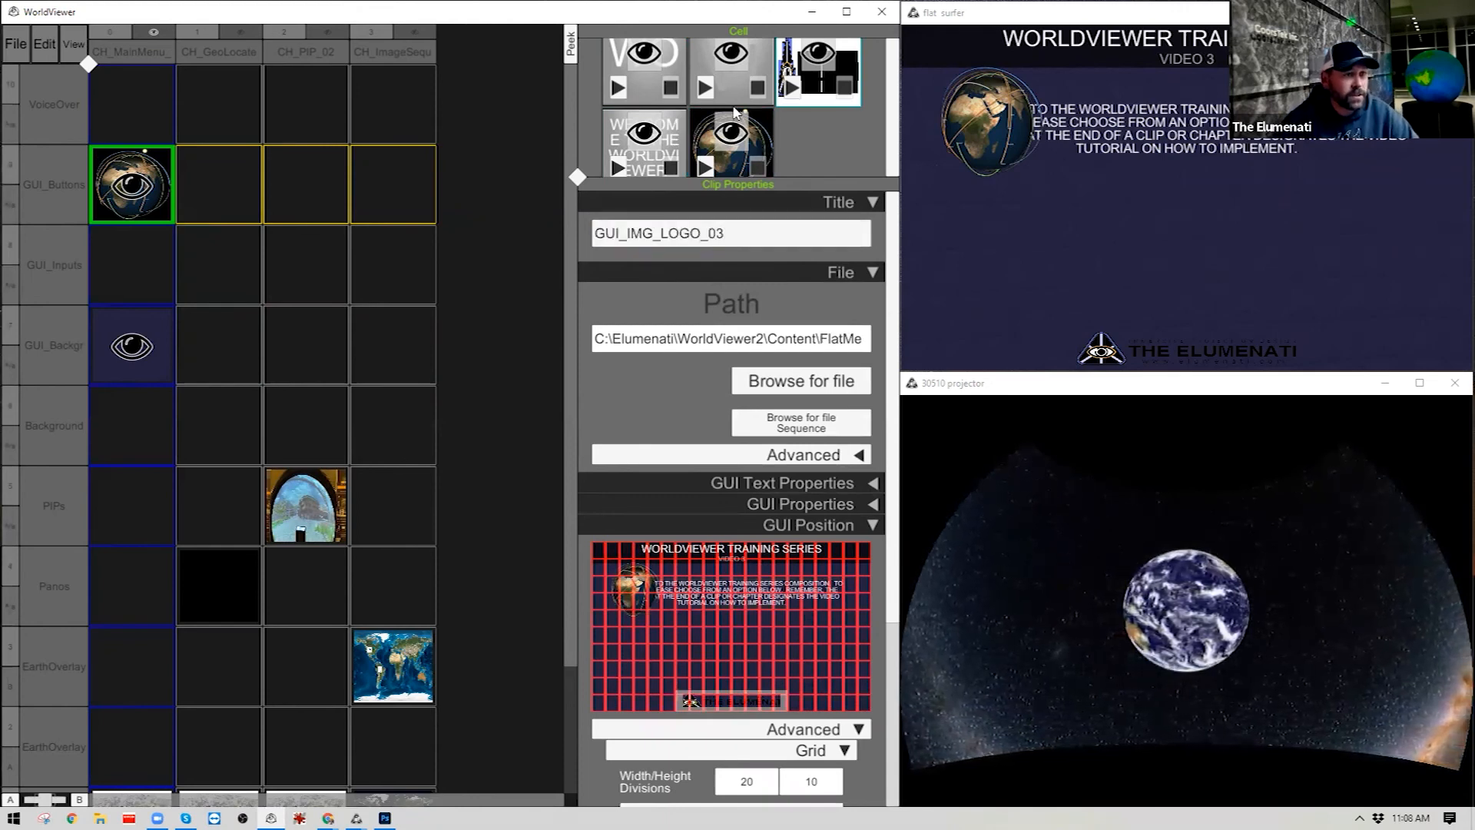
Rename the subheader clip as GUI_TXT_Subheader_03 and the header clip as GUI_TXT_Header_03.
left_click(730, 91)
left_click(749, 243)
left_click(751, 243)
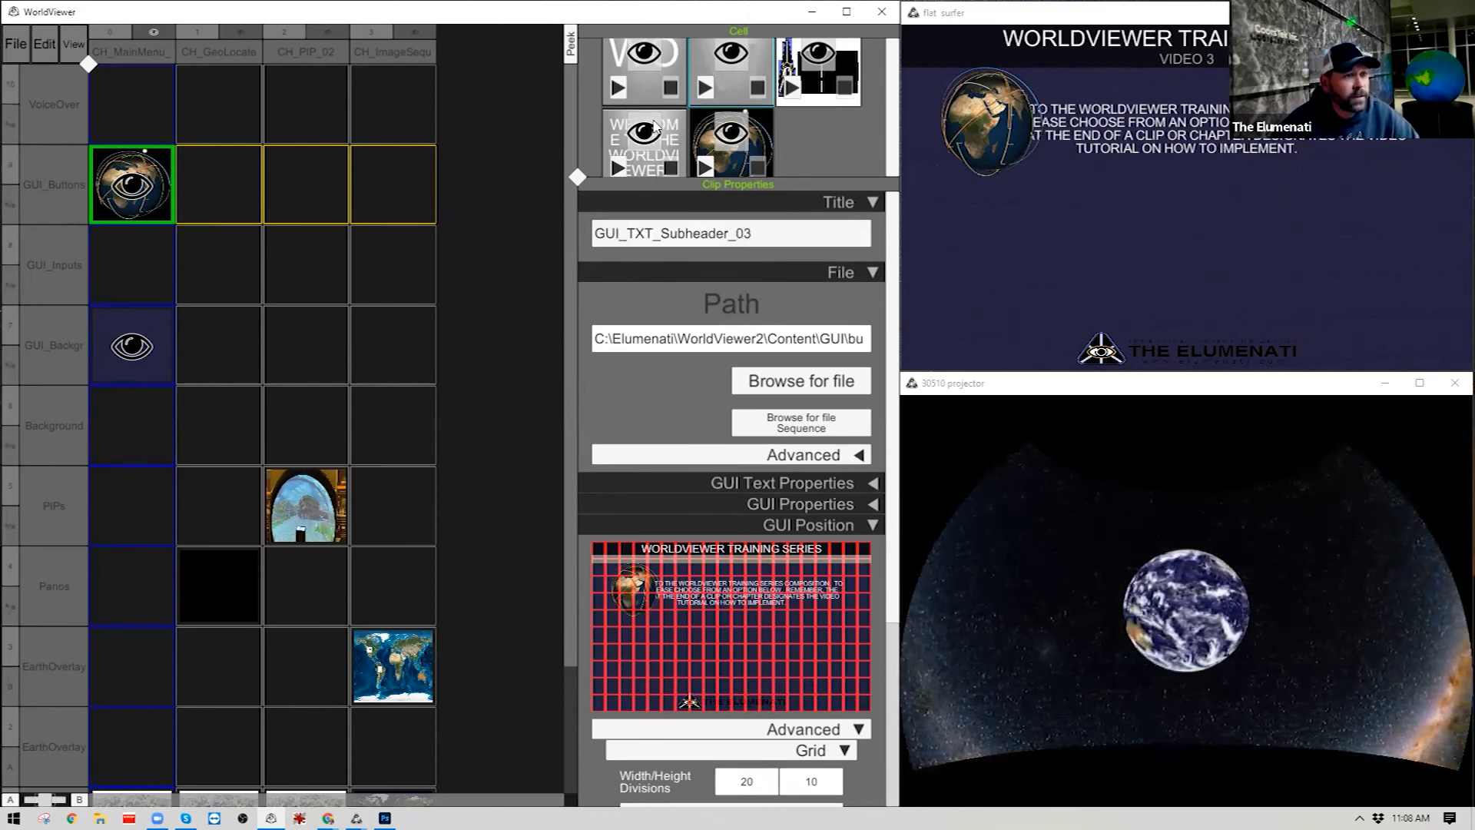
left_click(648, 91)
left_click(766, 229)
type("_03")
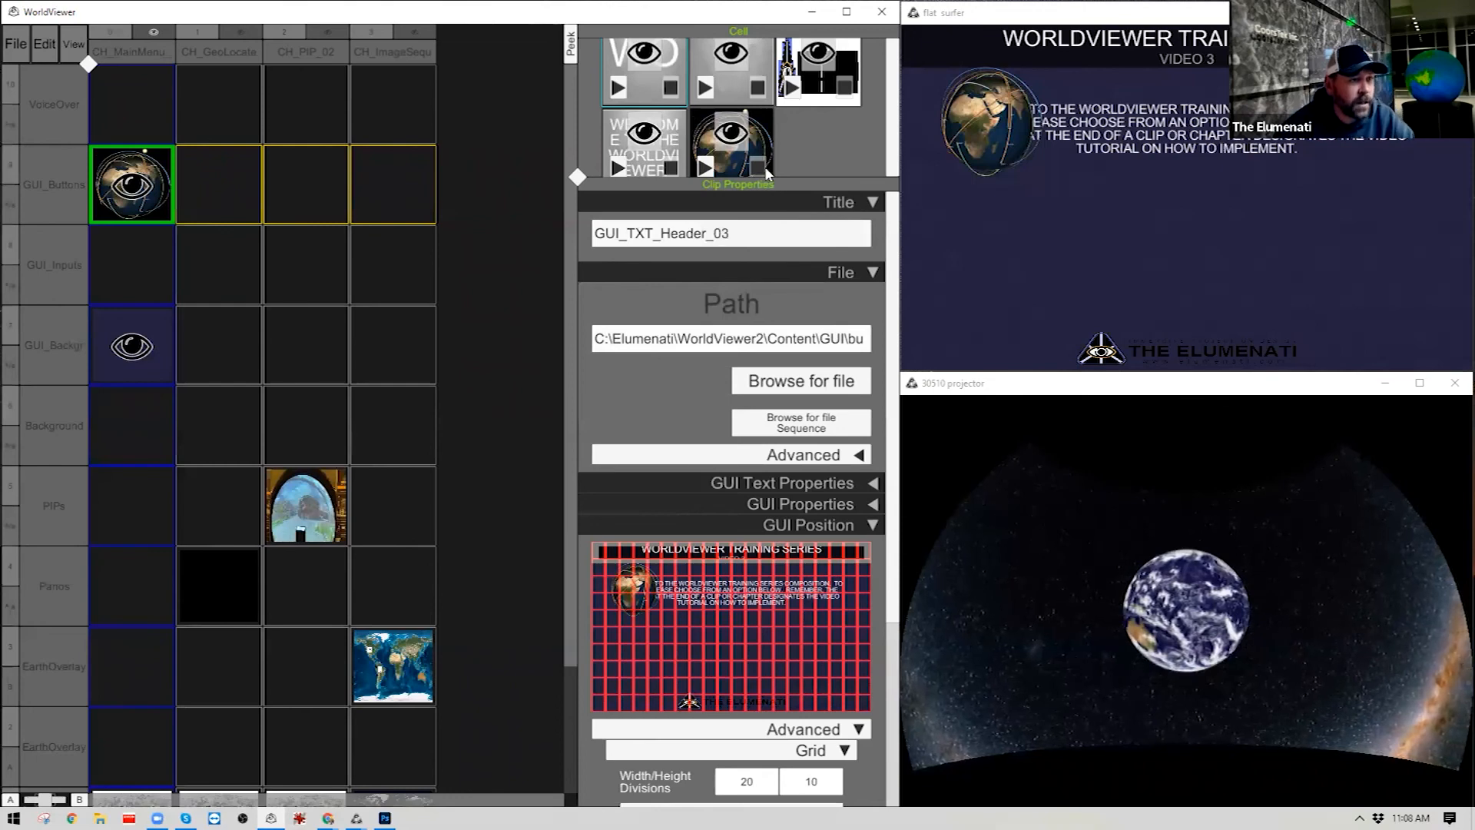
Replace the GEOPANOS button's graphic with ELU-LtPurple-RoundedCorners.png from the GUI\Buttons folder.
left_click(737, 160)
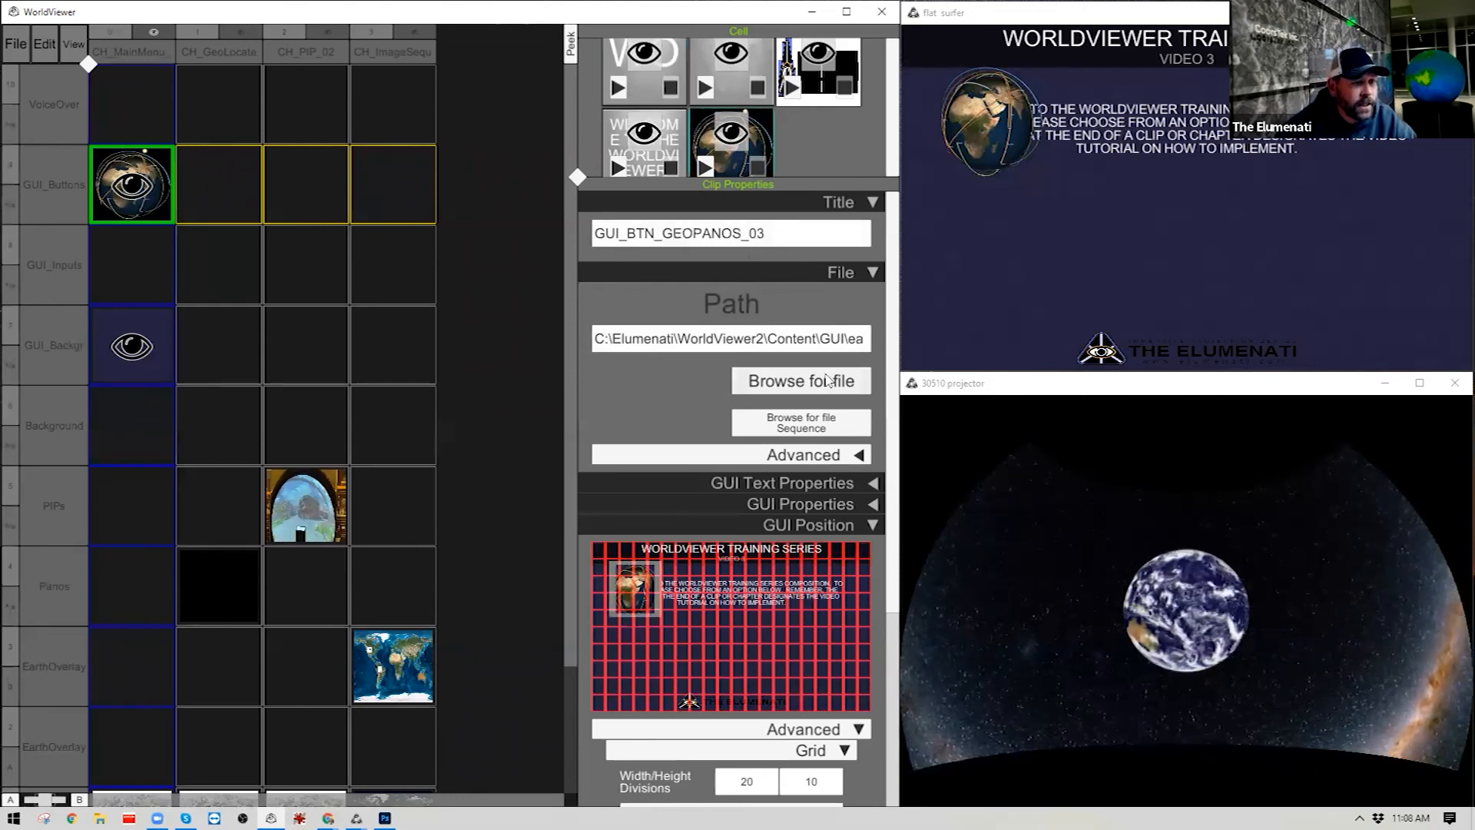
left_click(803, 381)
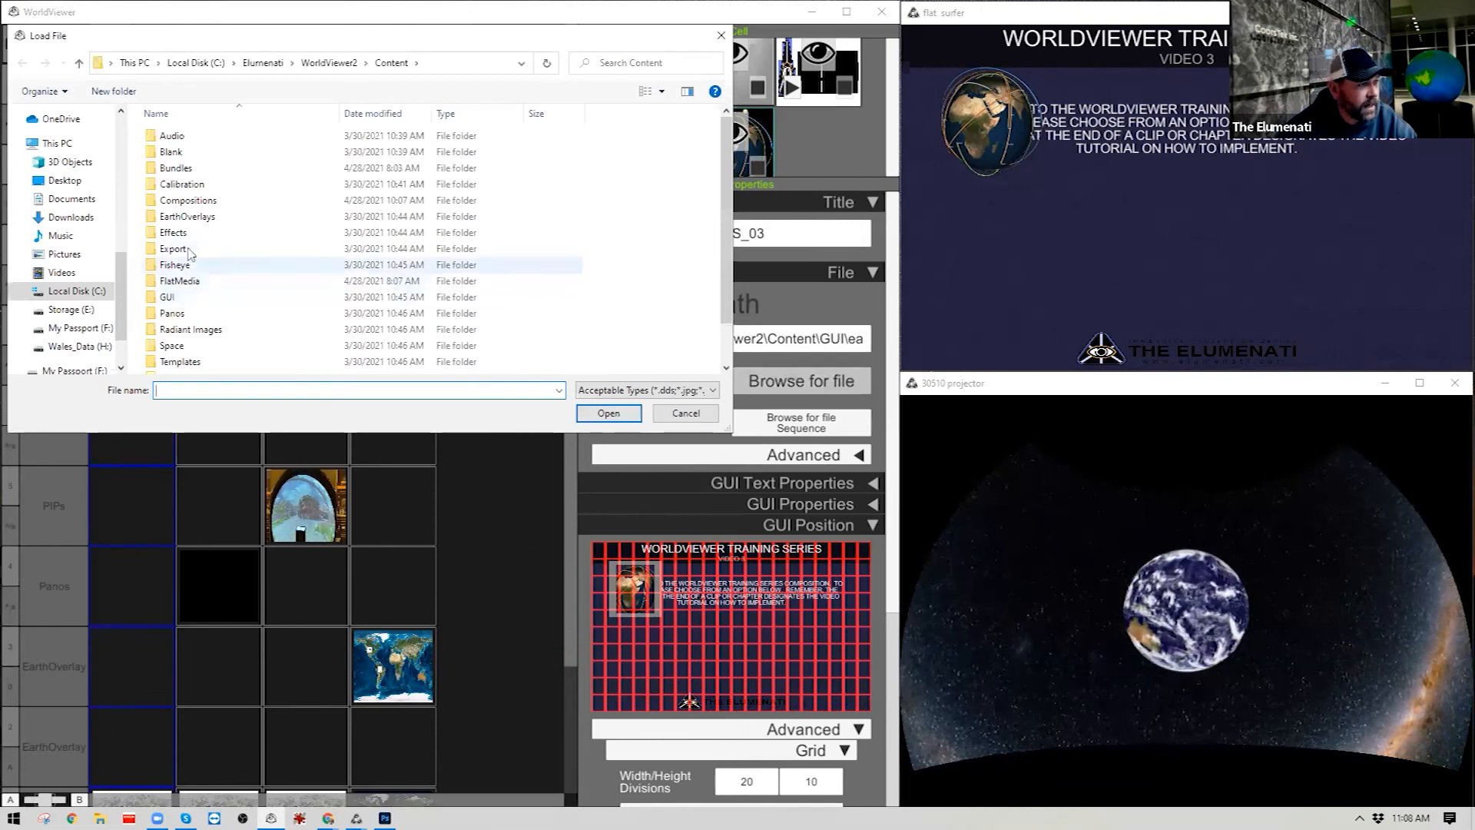
double_click(184, 298)
double_click(215, 142)
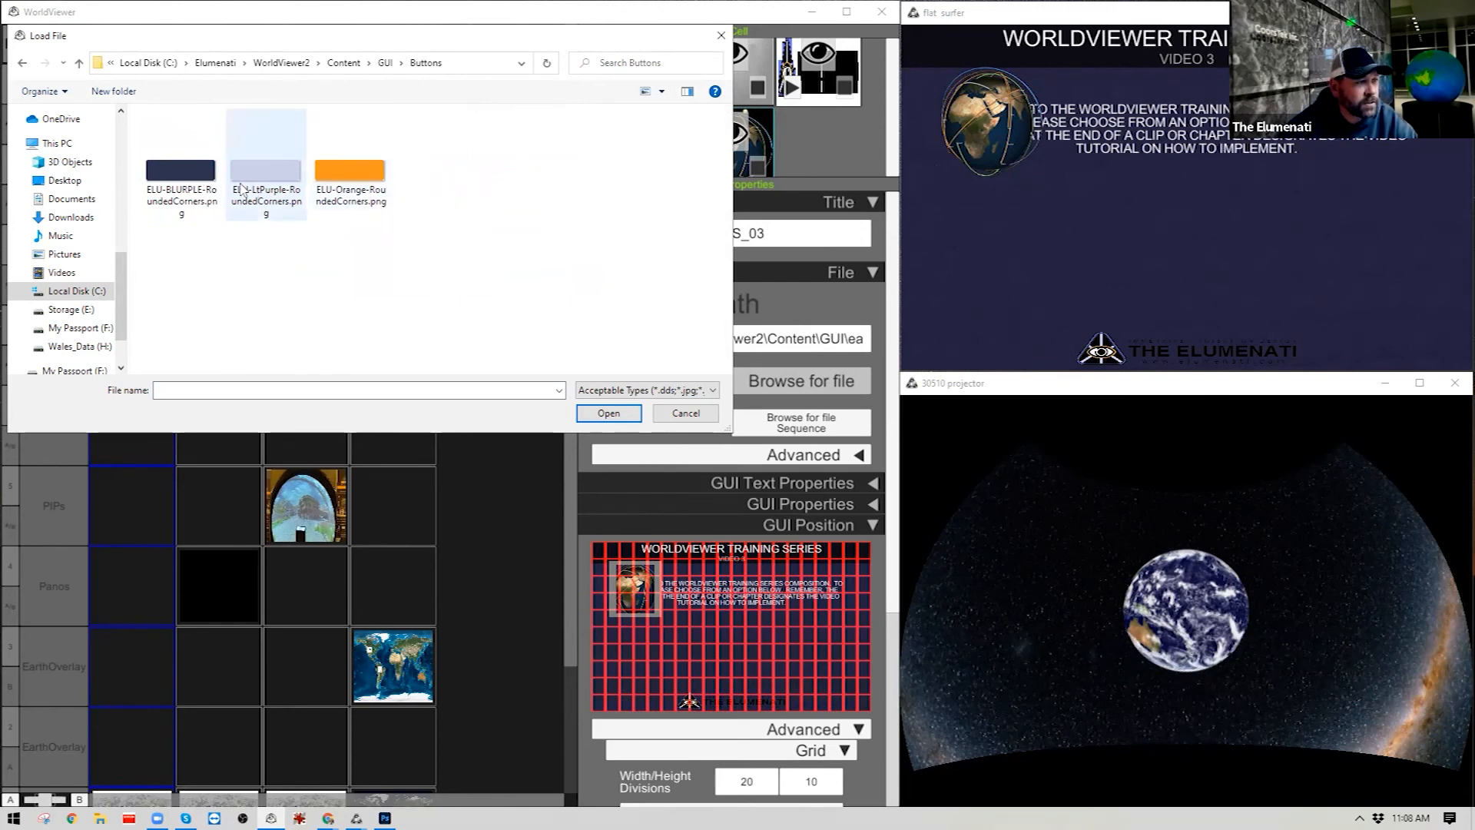
left_click(251, 180)
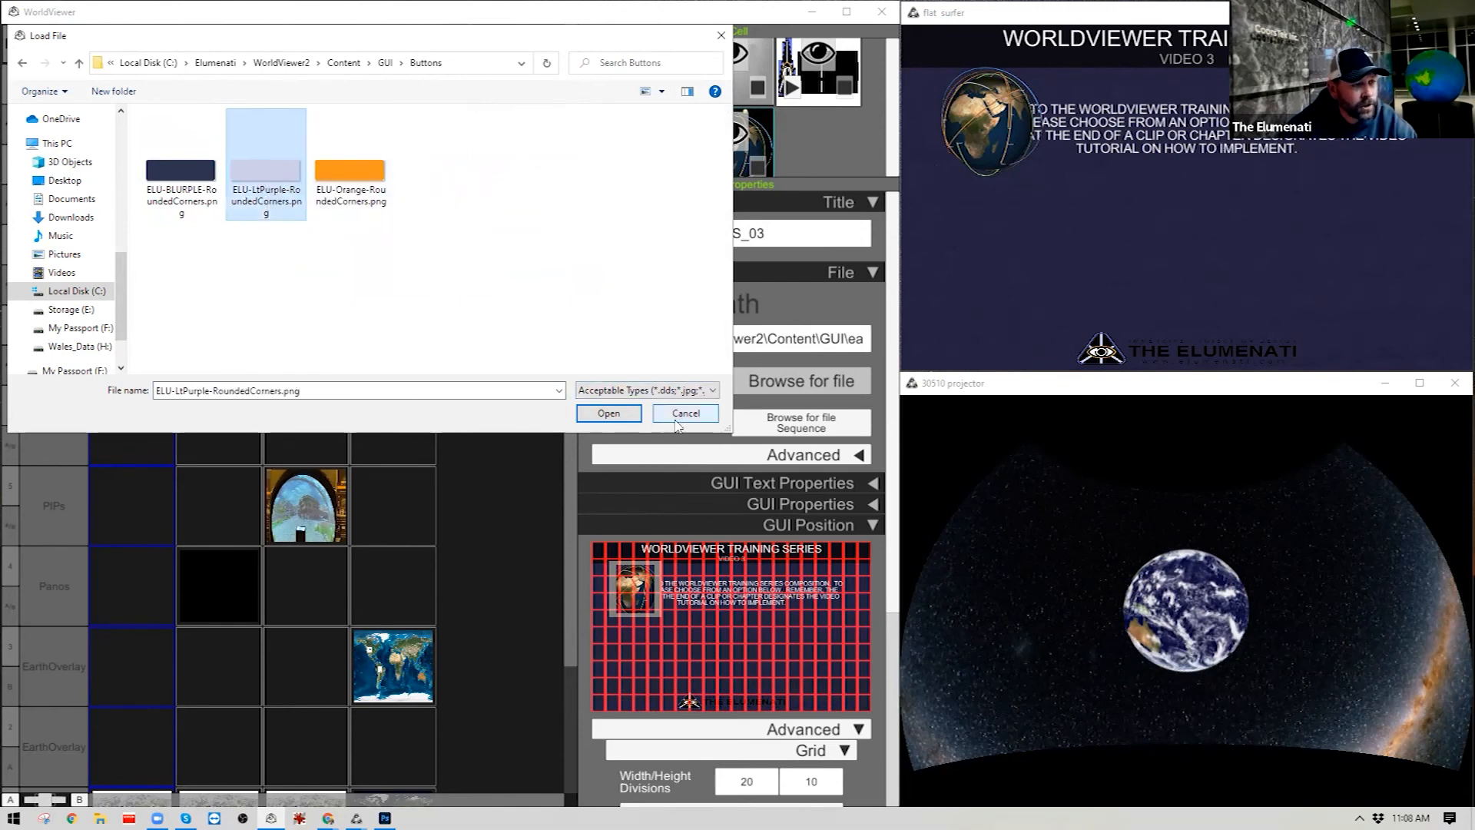
left_click(608, 414)
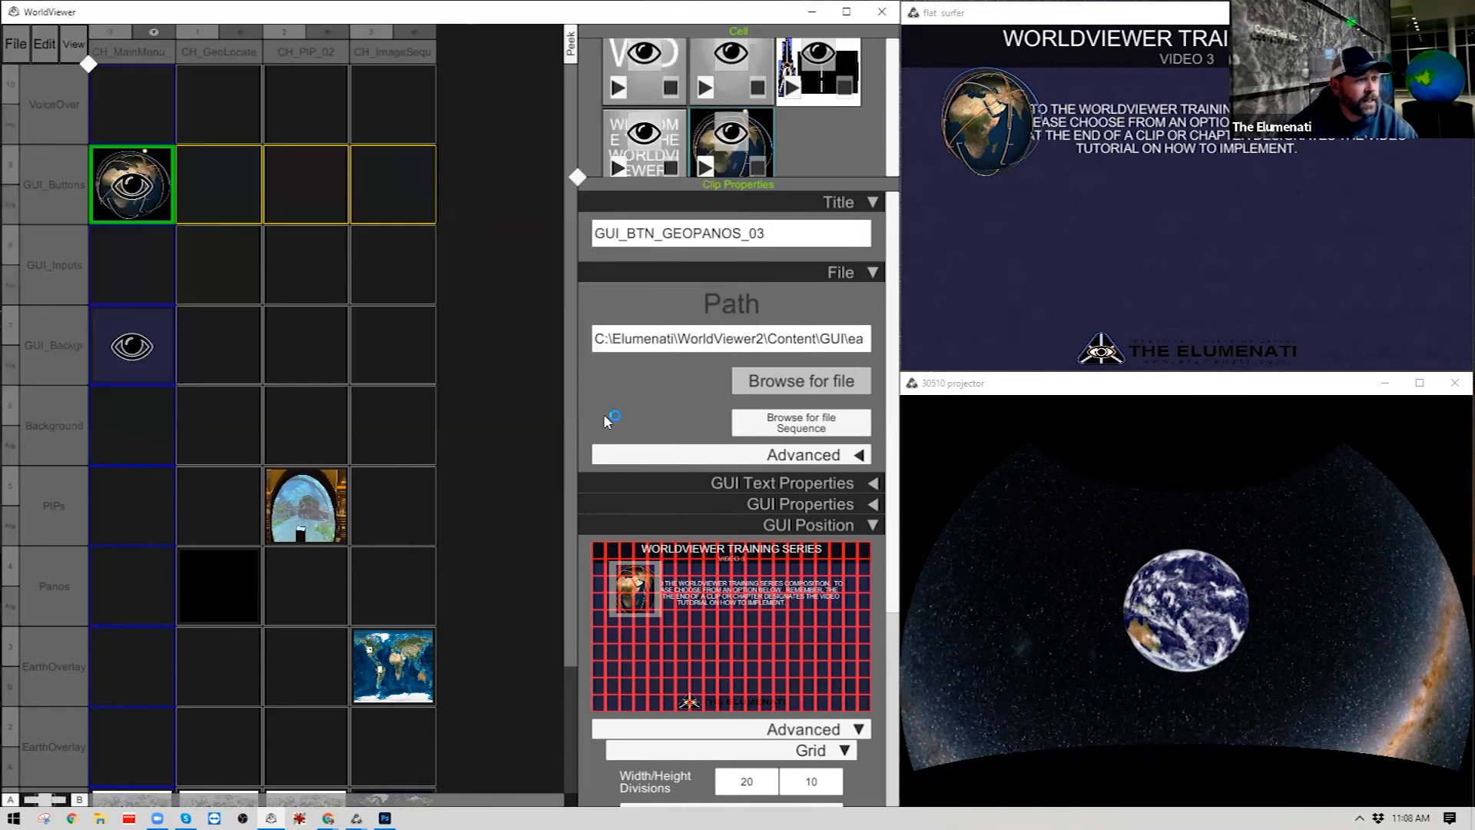
Place the GEOPANOS button below the intro text at a scale of 0.4 by 0.2 and an offset of 0.05, 0.3.
left_click(757, 113)
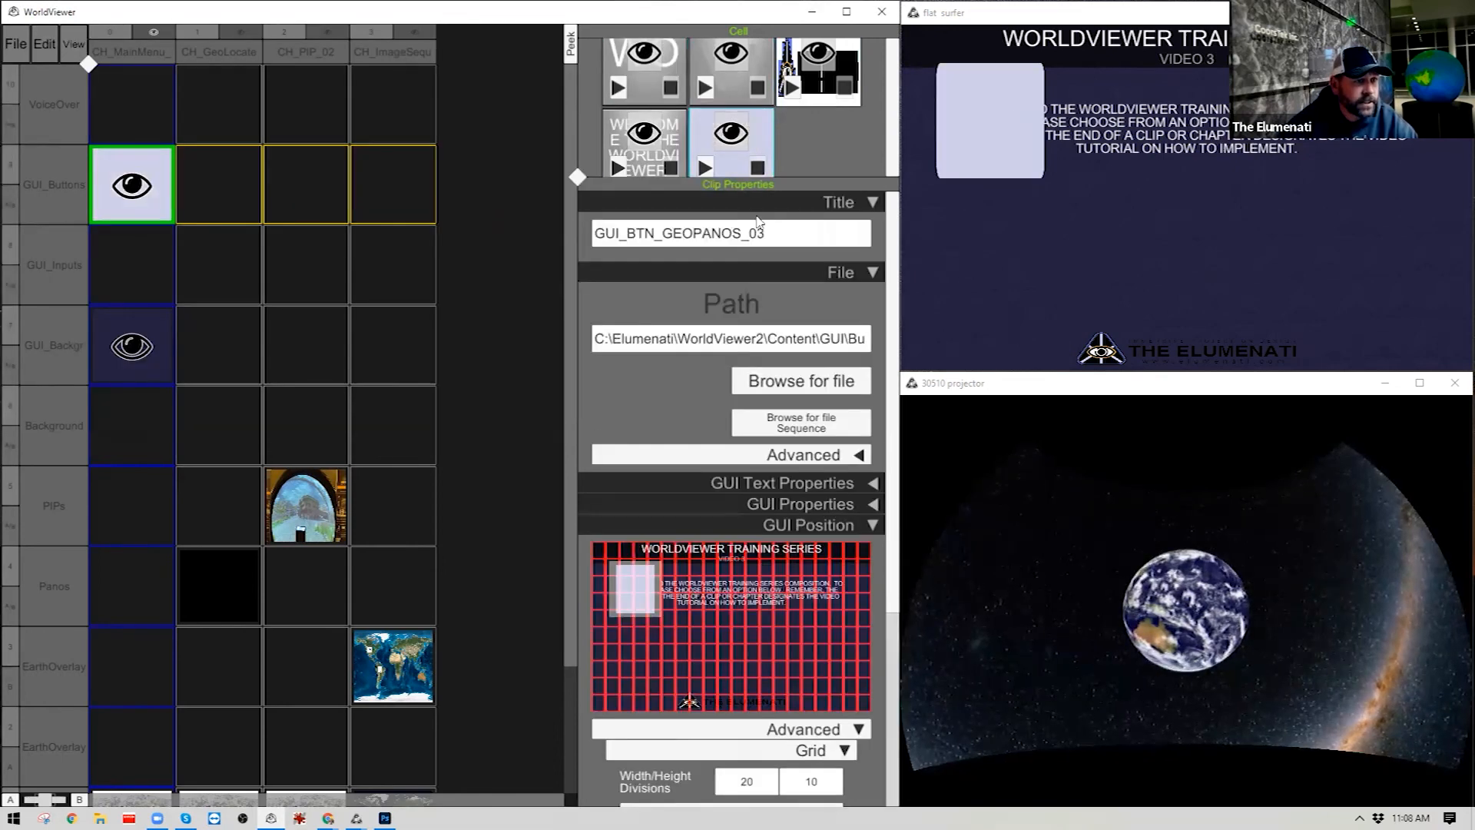
left_click(864, 270)
left_click_drag(660, 401, 712, 461)
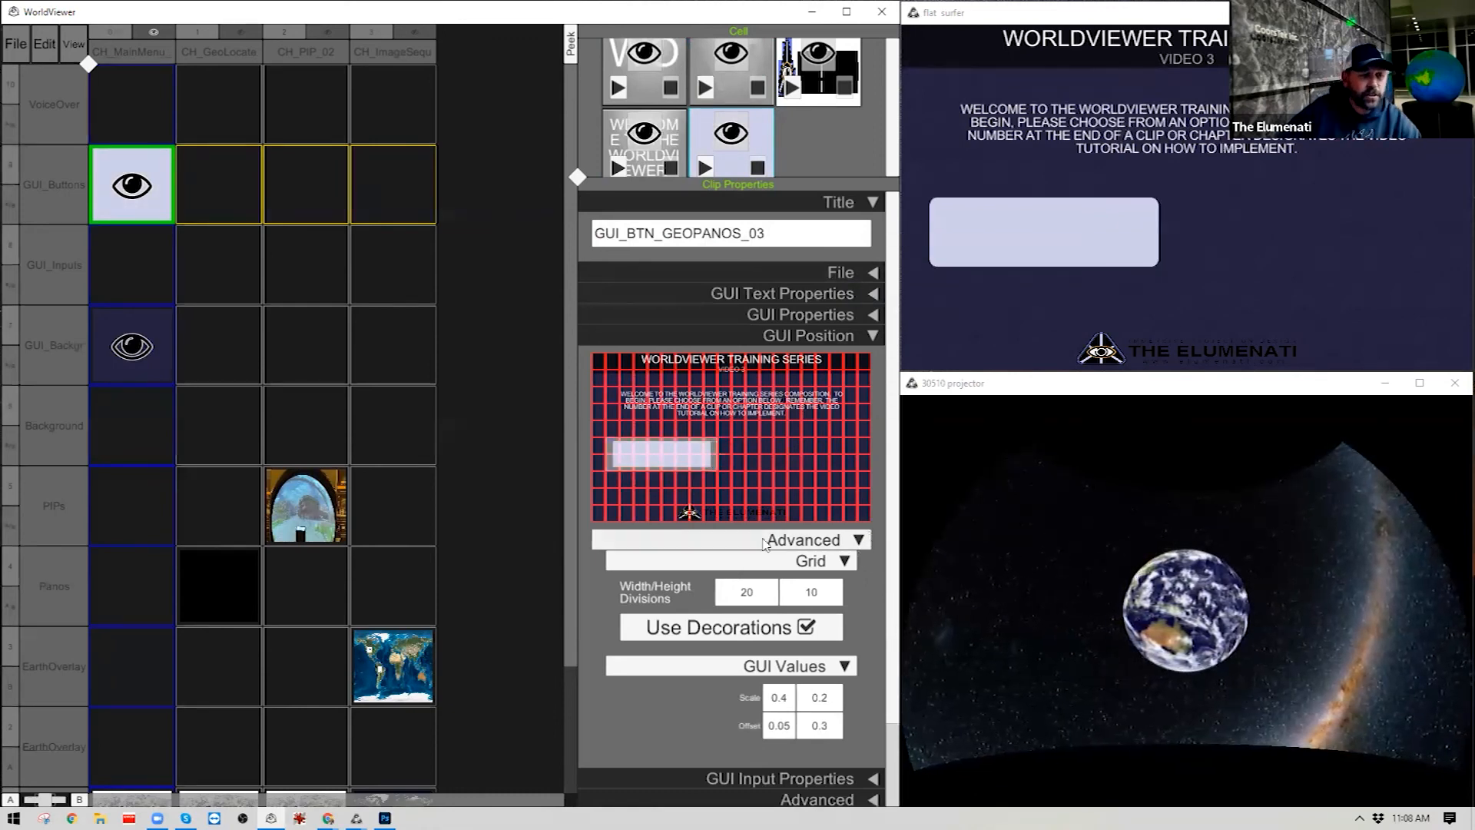
Remove the positioning grid by setting its width and height divisions to 0.
left_click(745, 591)
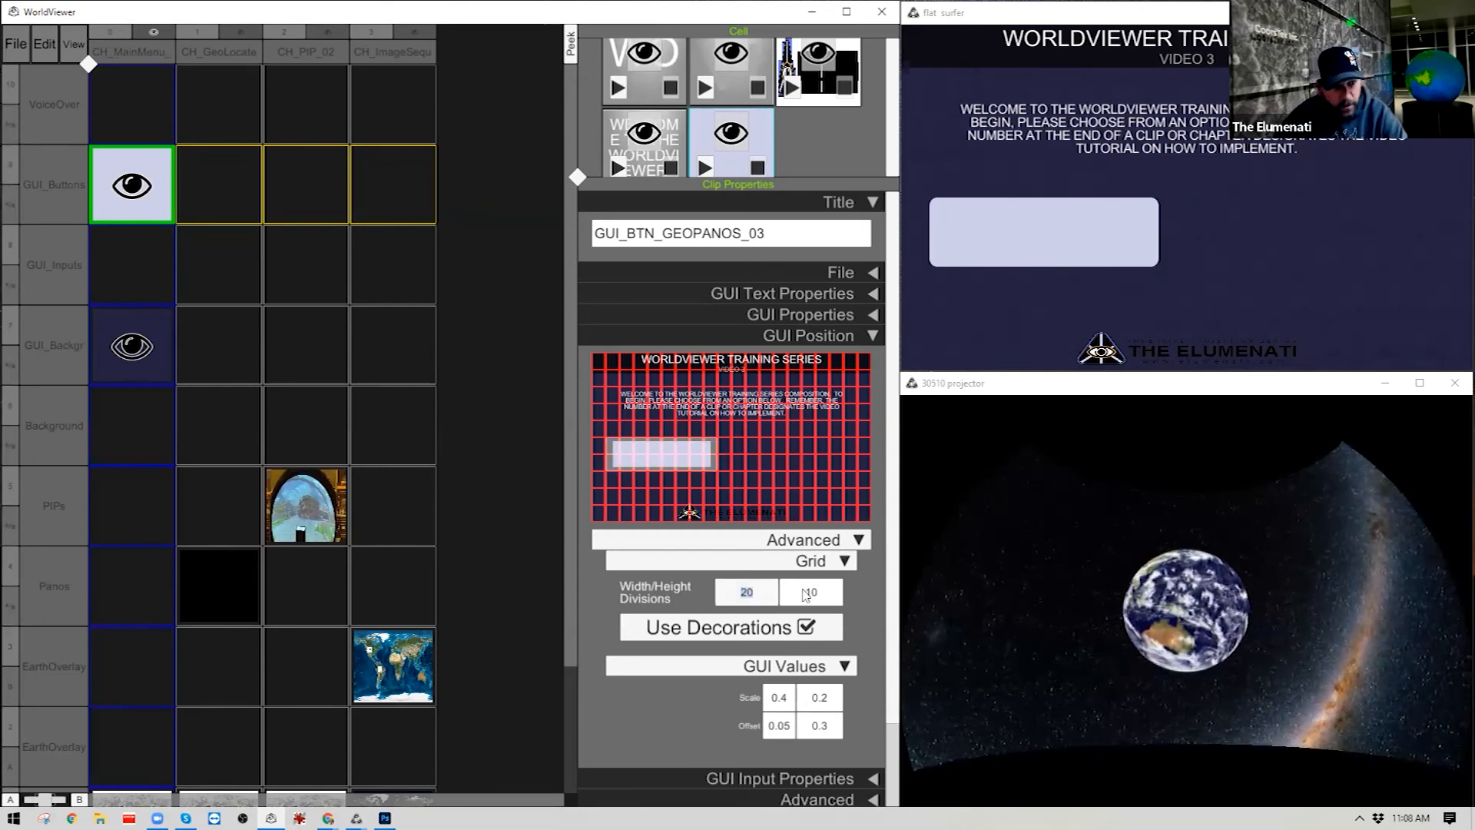
key("BackSpace")
left_click(833, 593)
type("0")
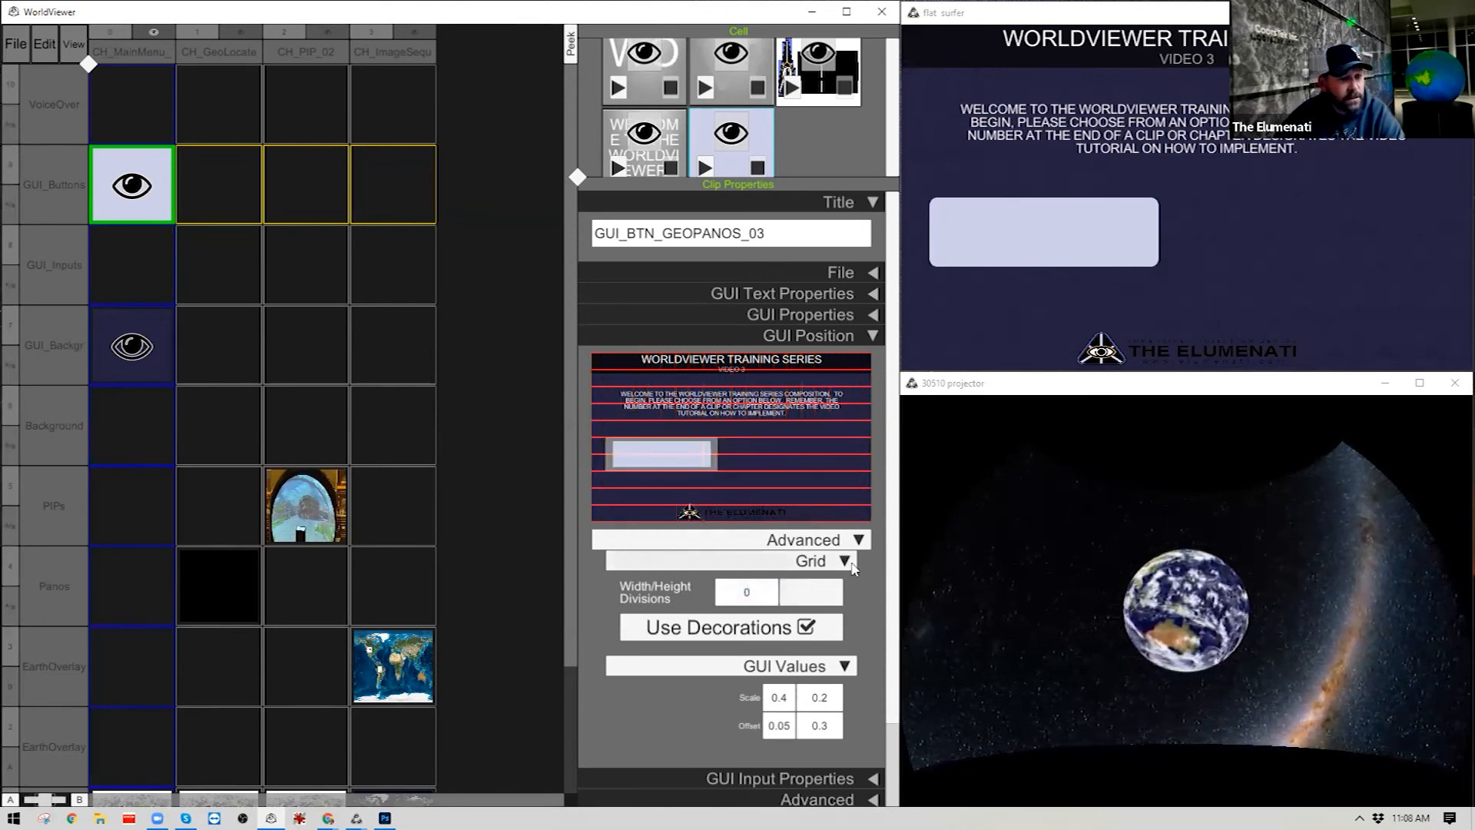
left_click(853, 567)
left_click(845, 562)
left_click(819, 593)
key("Return")
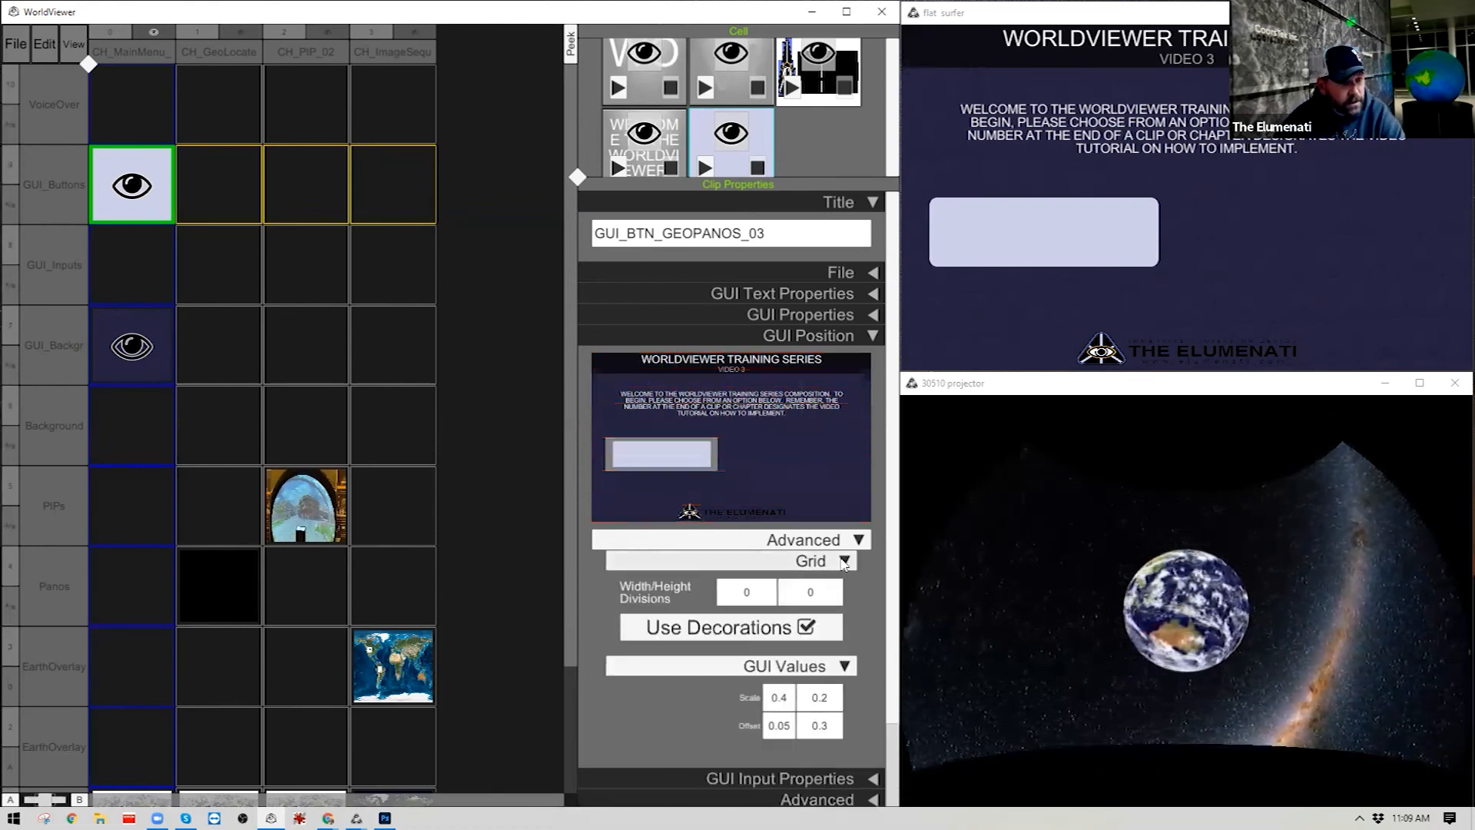
left_click(844, 561)
Set the GEOPANOS button's scale to 0.33 wide by 0.15 high.
left_click(779, 613)
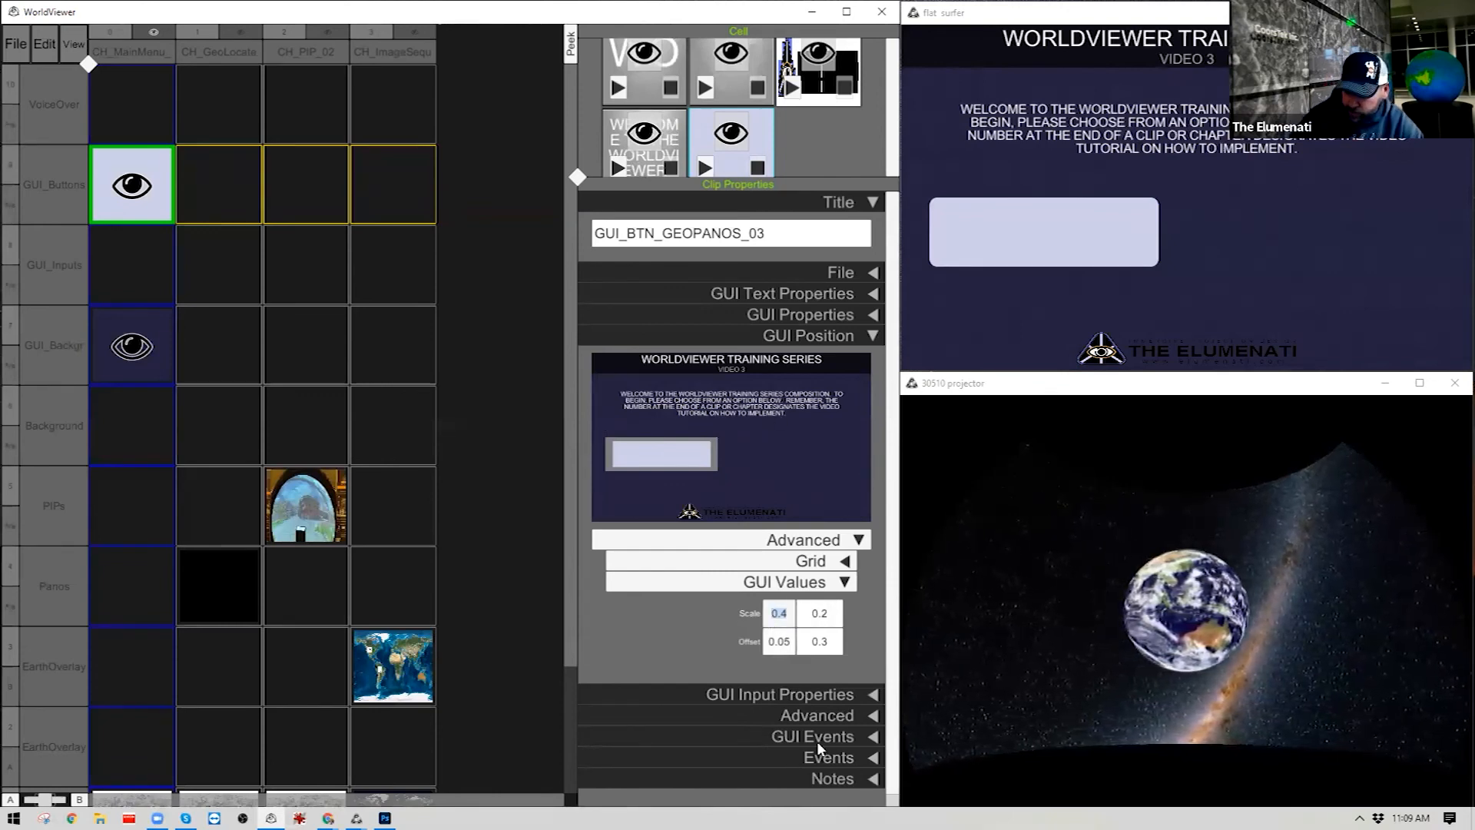
type(".")
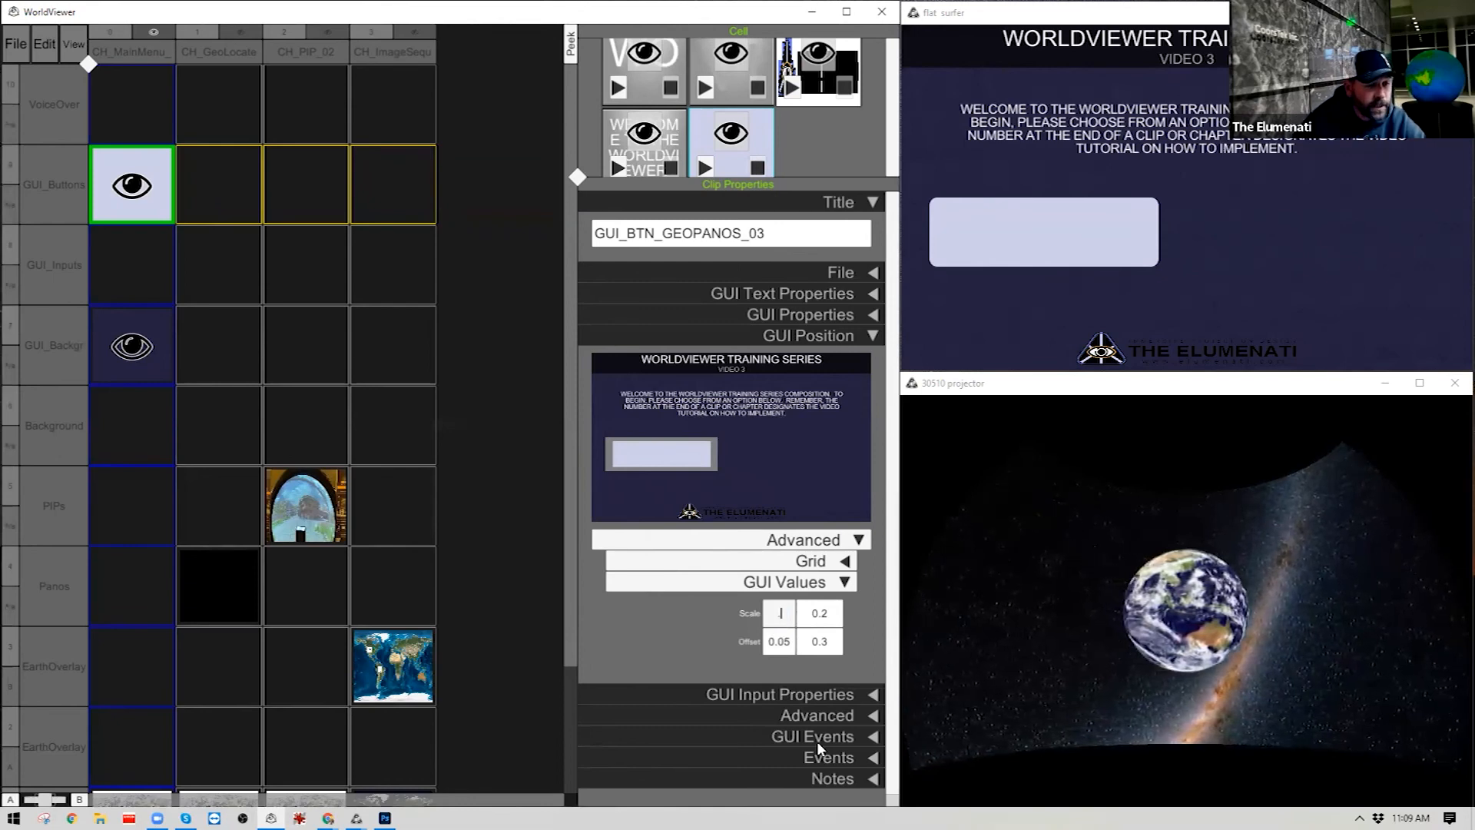
type("33")
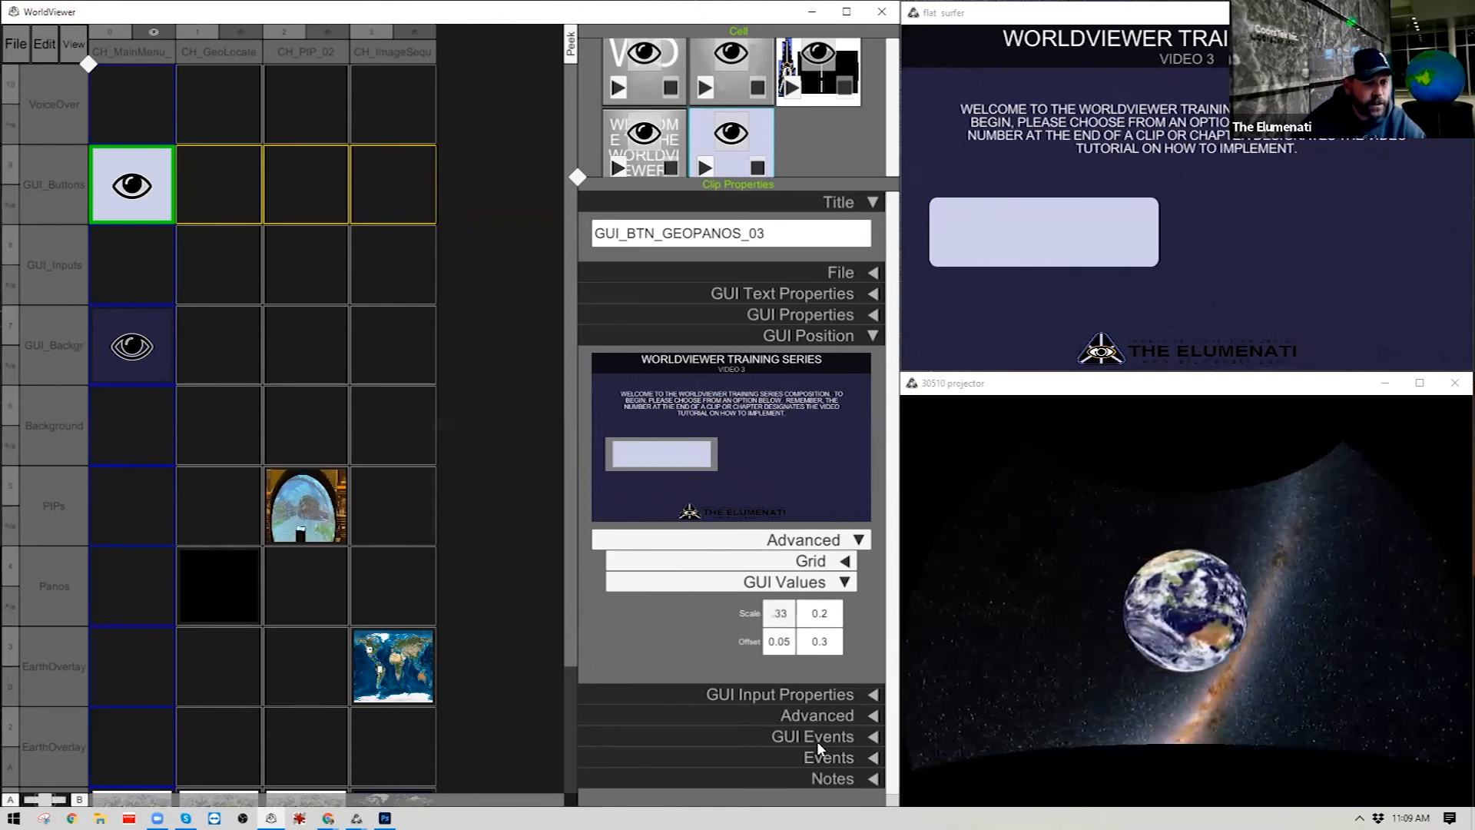
left_click(821, 613)
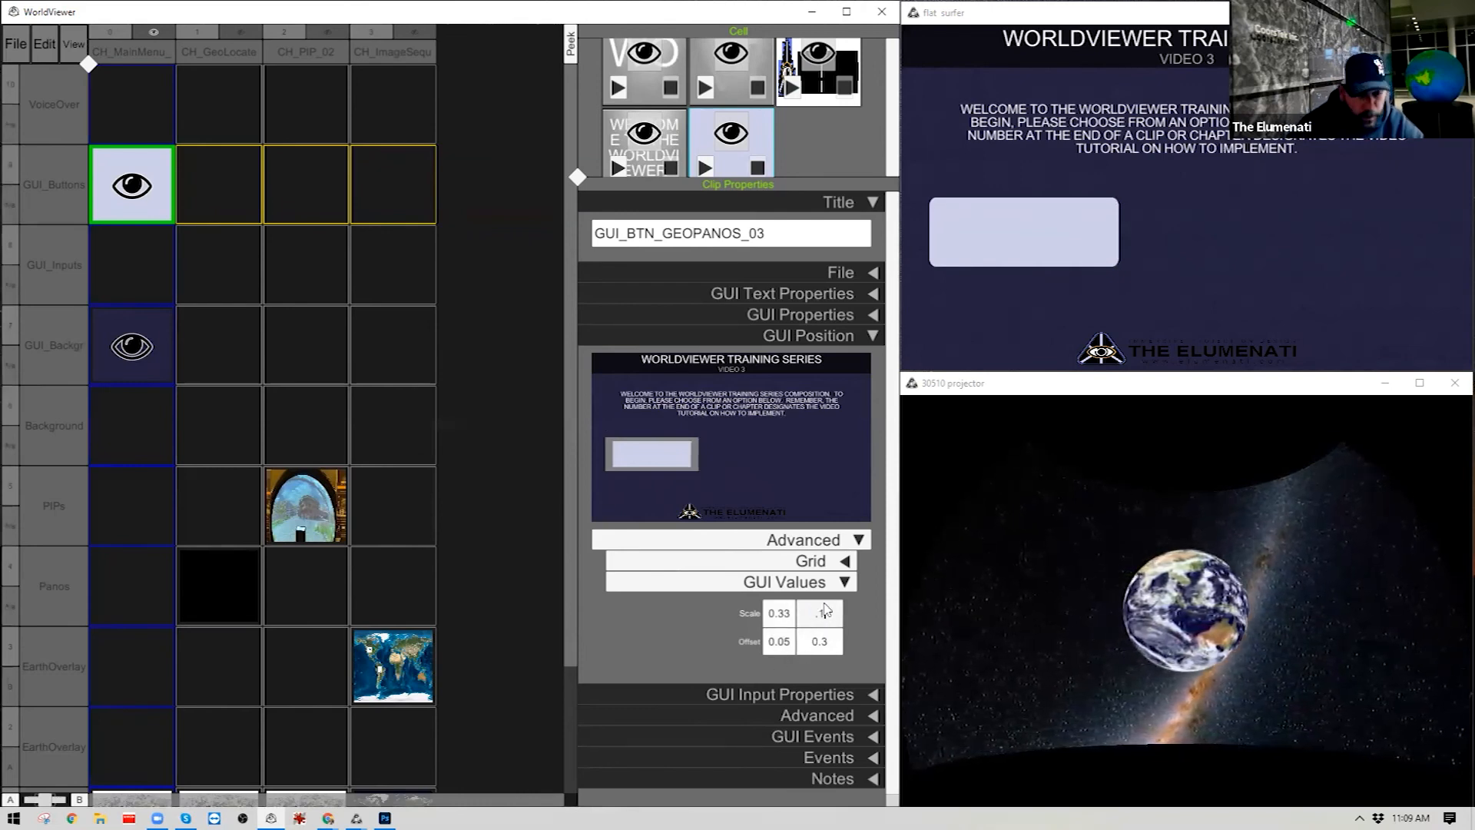
left_click(711, 633)
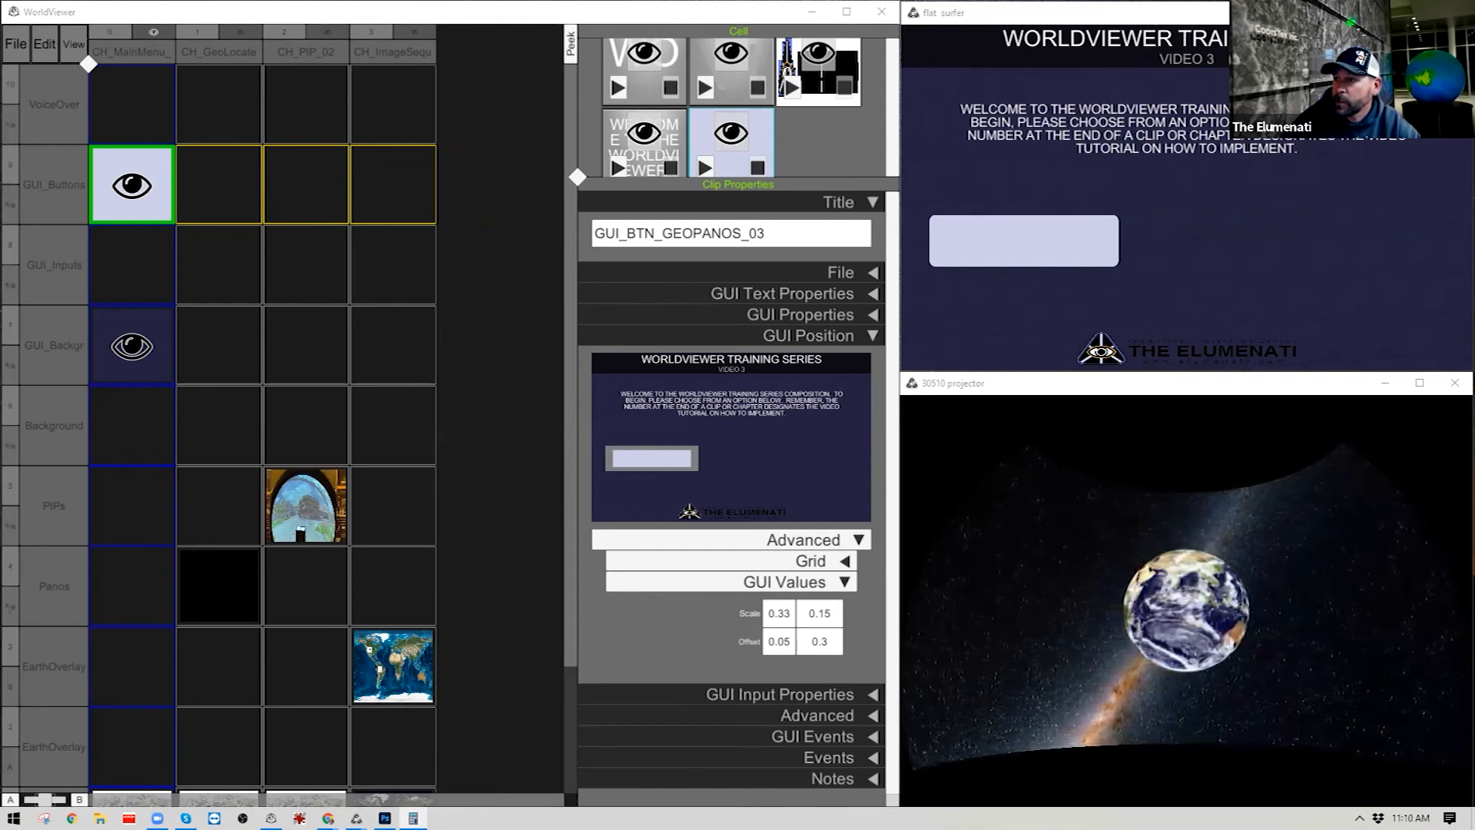
Set the GEOPANOS button's horizontal offset to 0.11.
left_click(785, 644)
type("0.11")
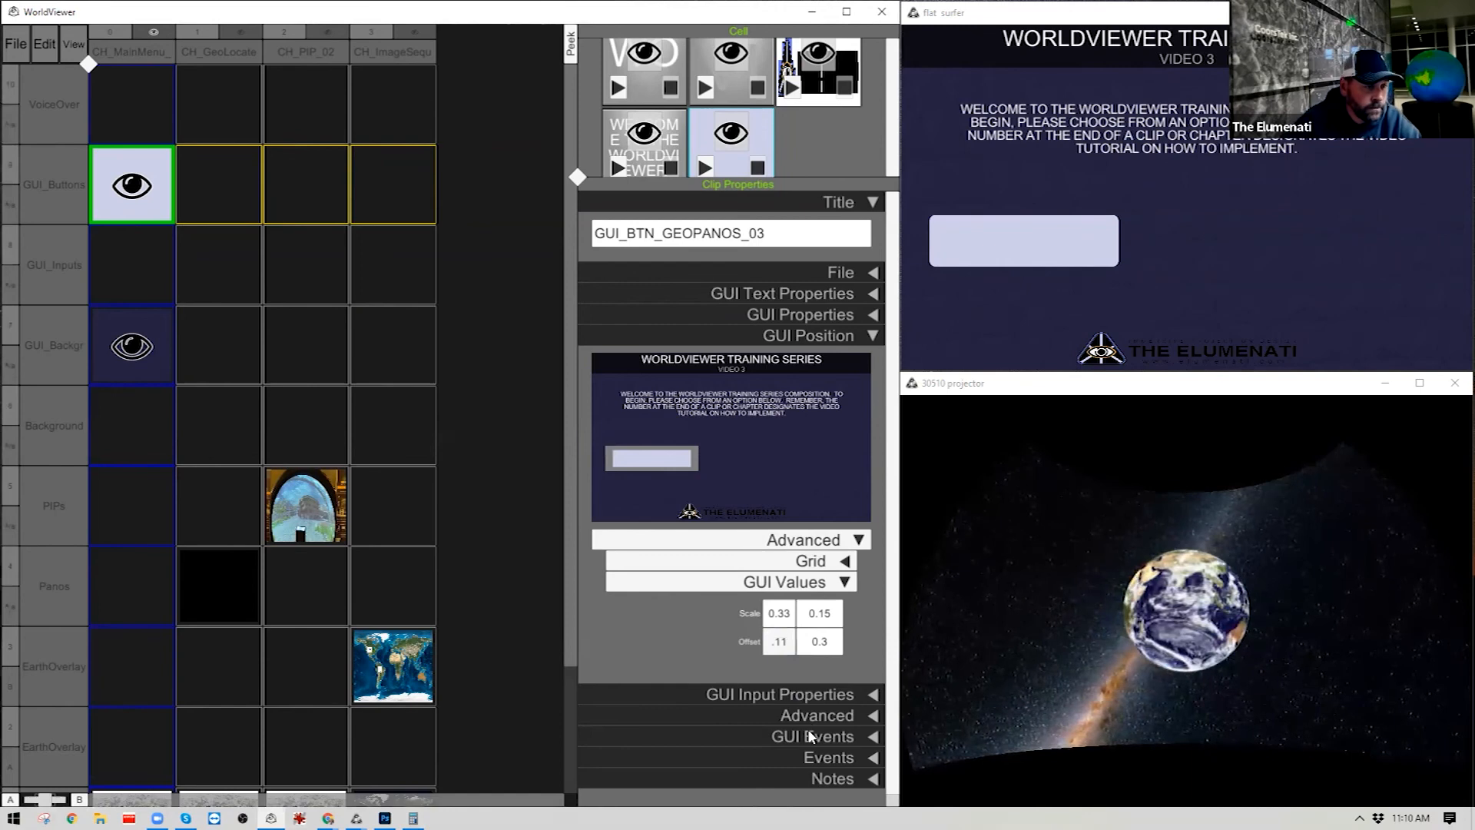
left_click(647, 618)
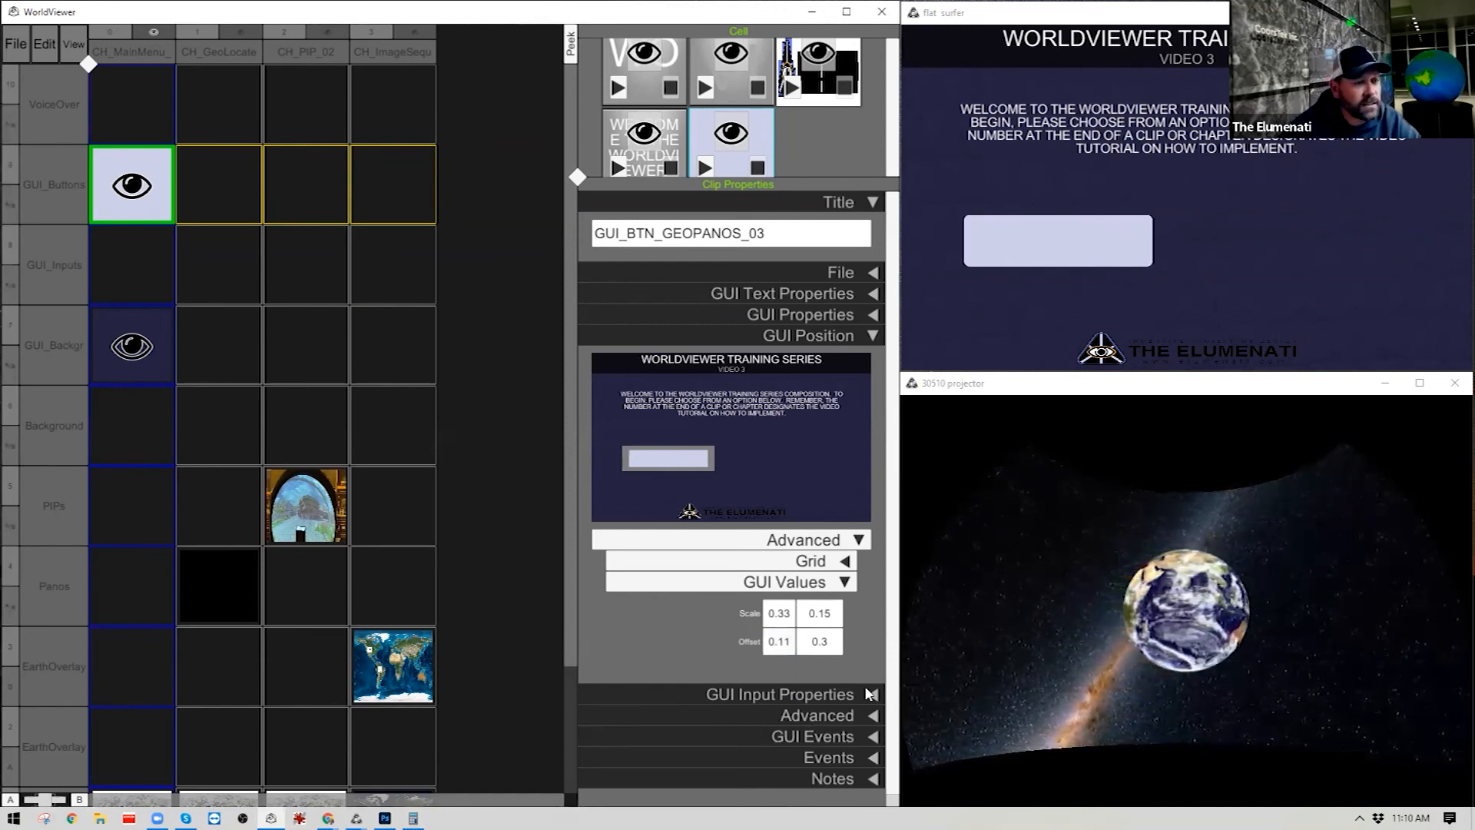
Duplicate the GEOPANOS button clip and rename the copy as GUI_BTN_PIP_03.
right_click(735, 169)
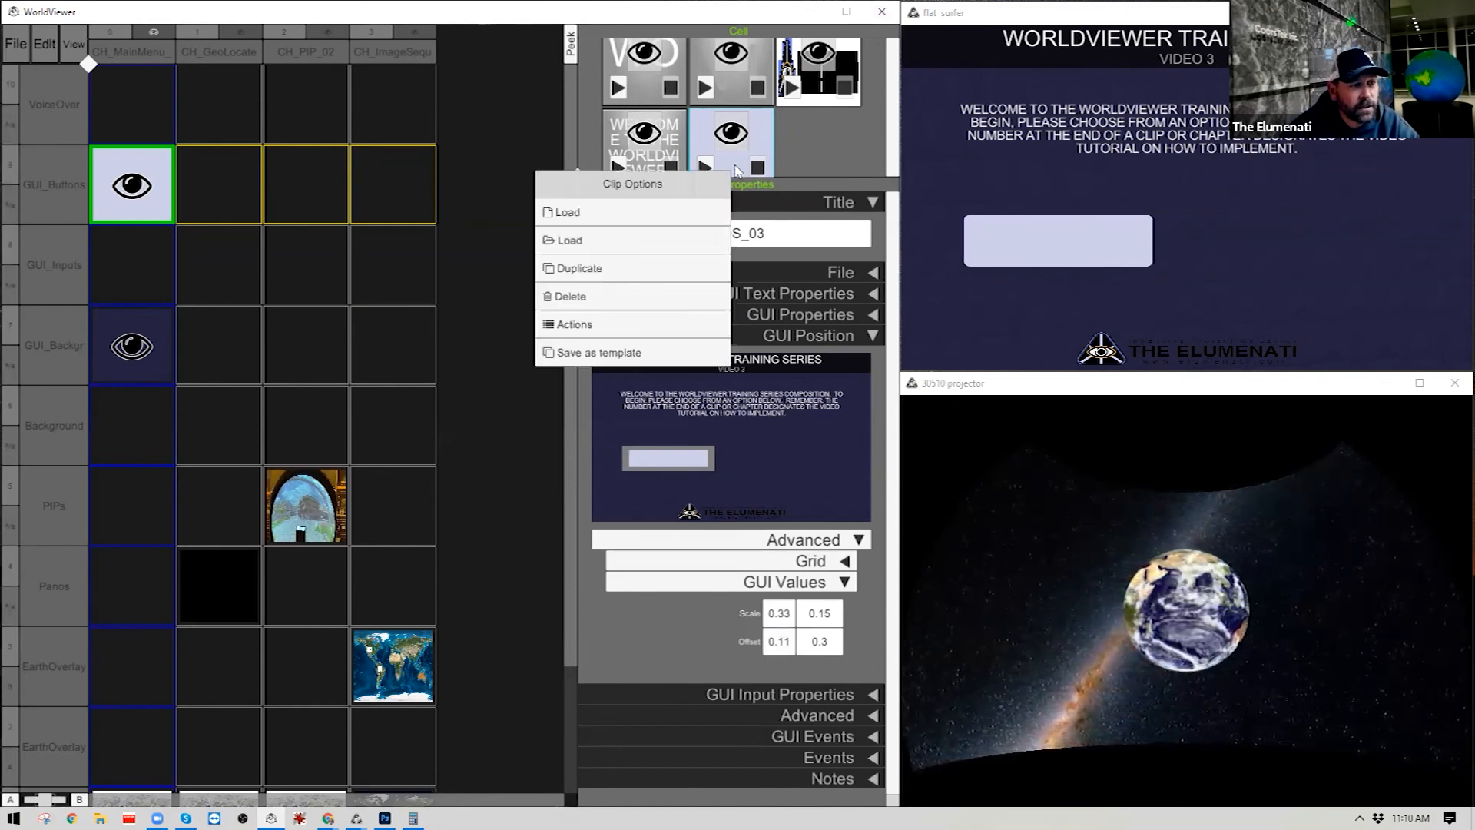
left_click(588, 269)
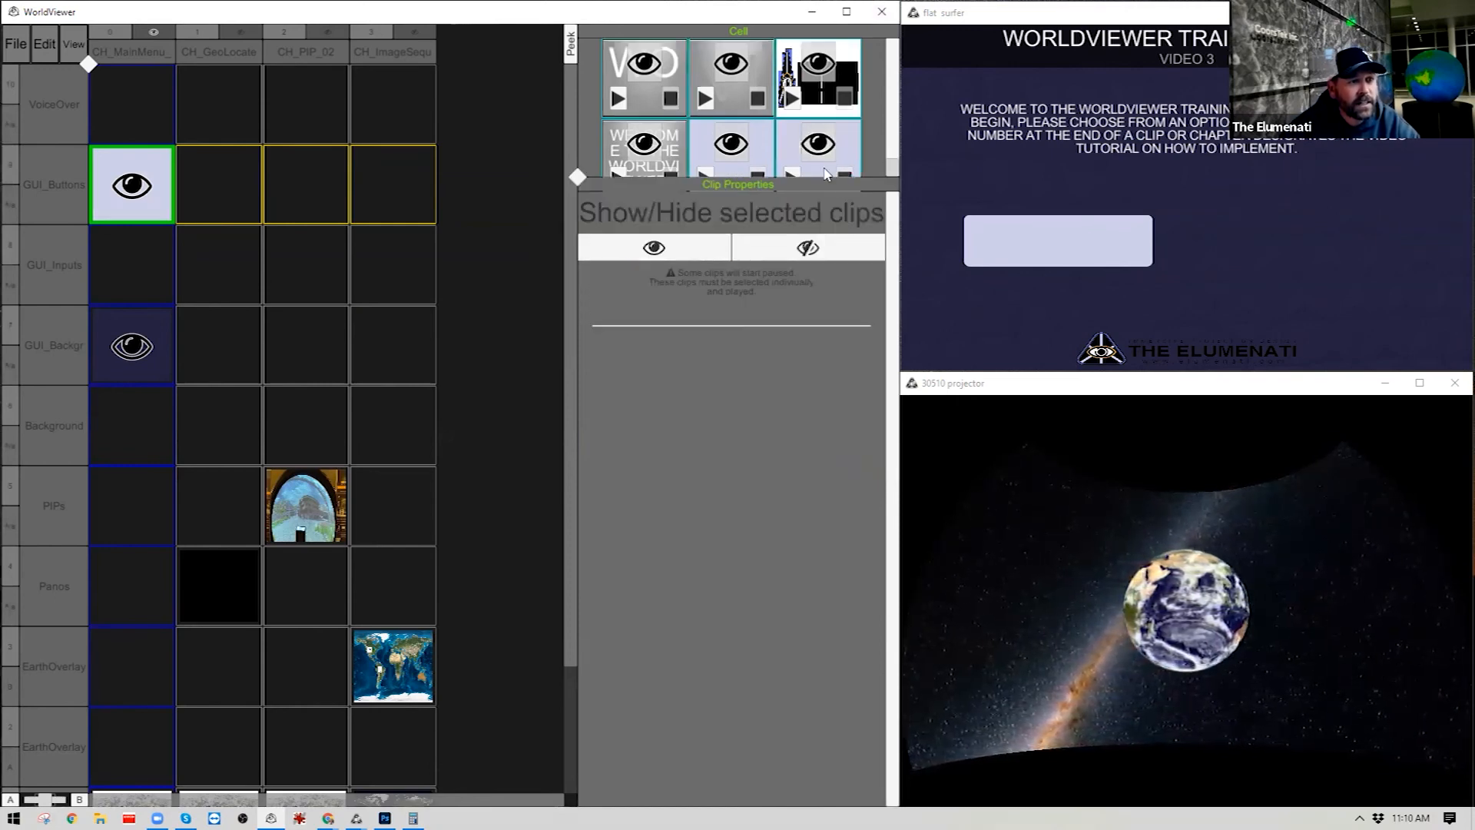
left_click(825, 174)
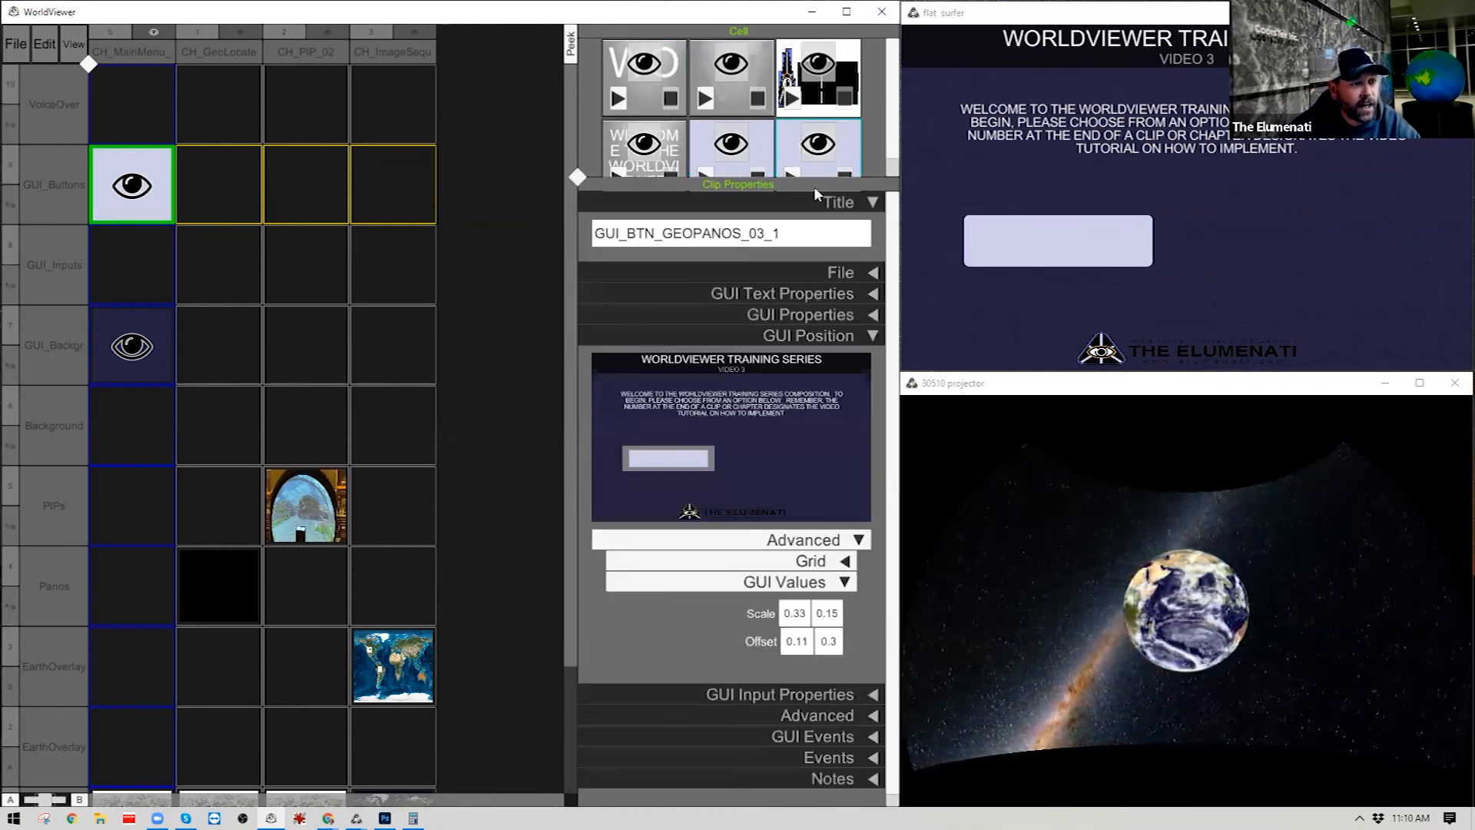
left_click(781, 240)
left_click(665, 236)
left_click_drag(663, 237, 743, 252)
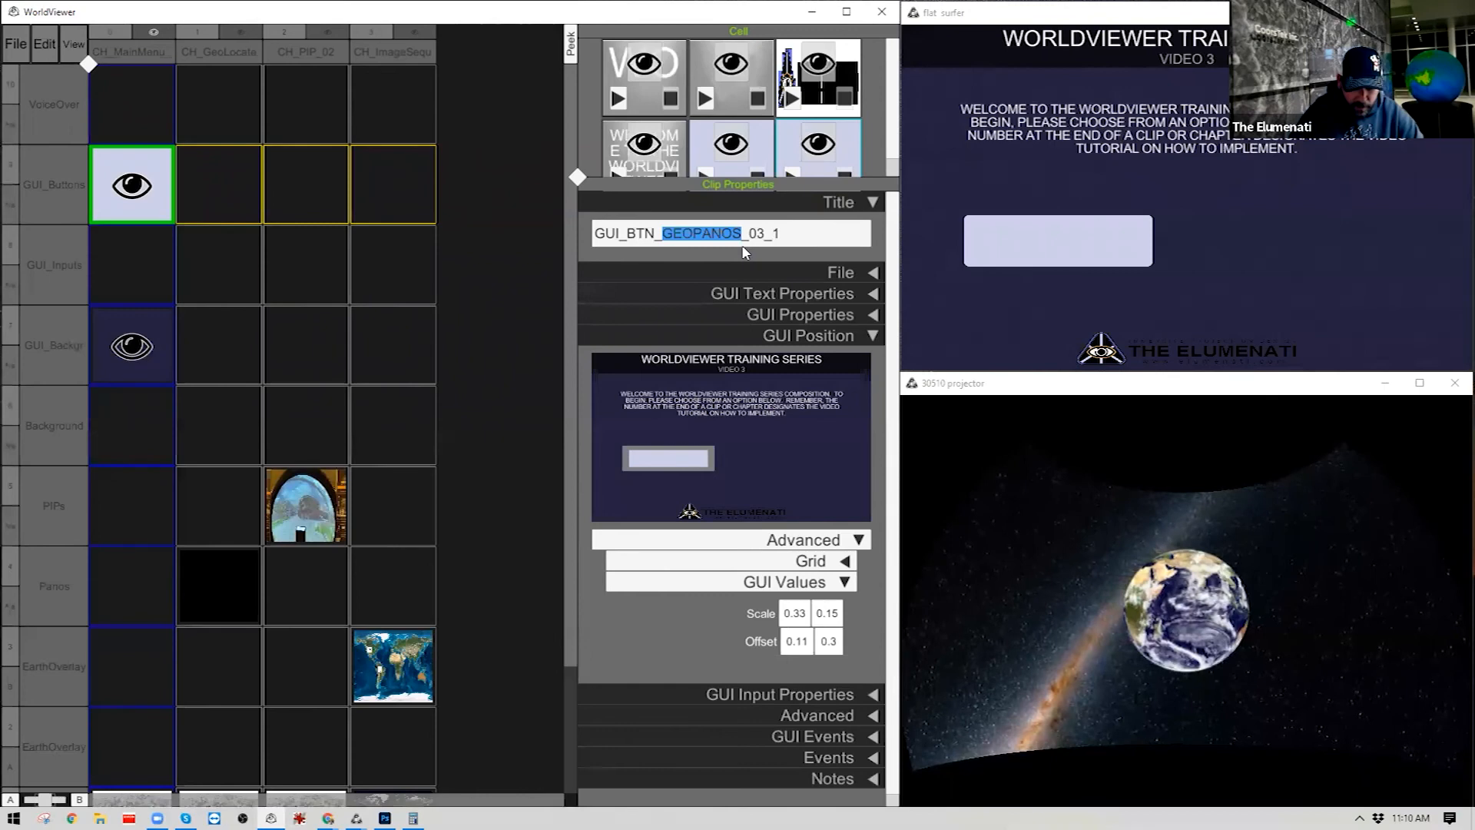
type("PIP")
key("End")
key("BackSpace")
key("BackSpace")
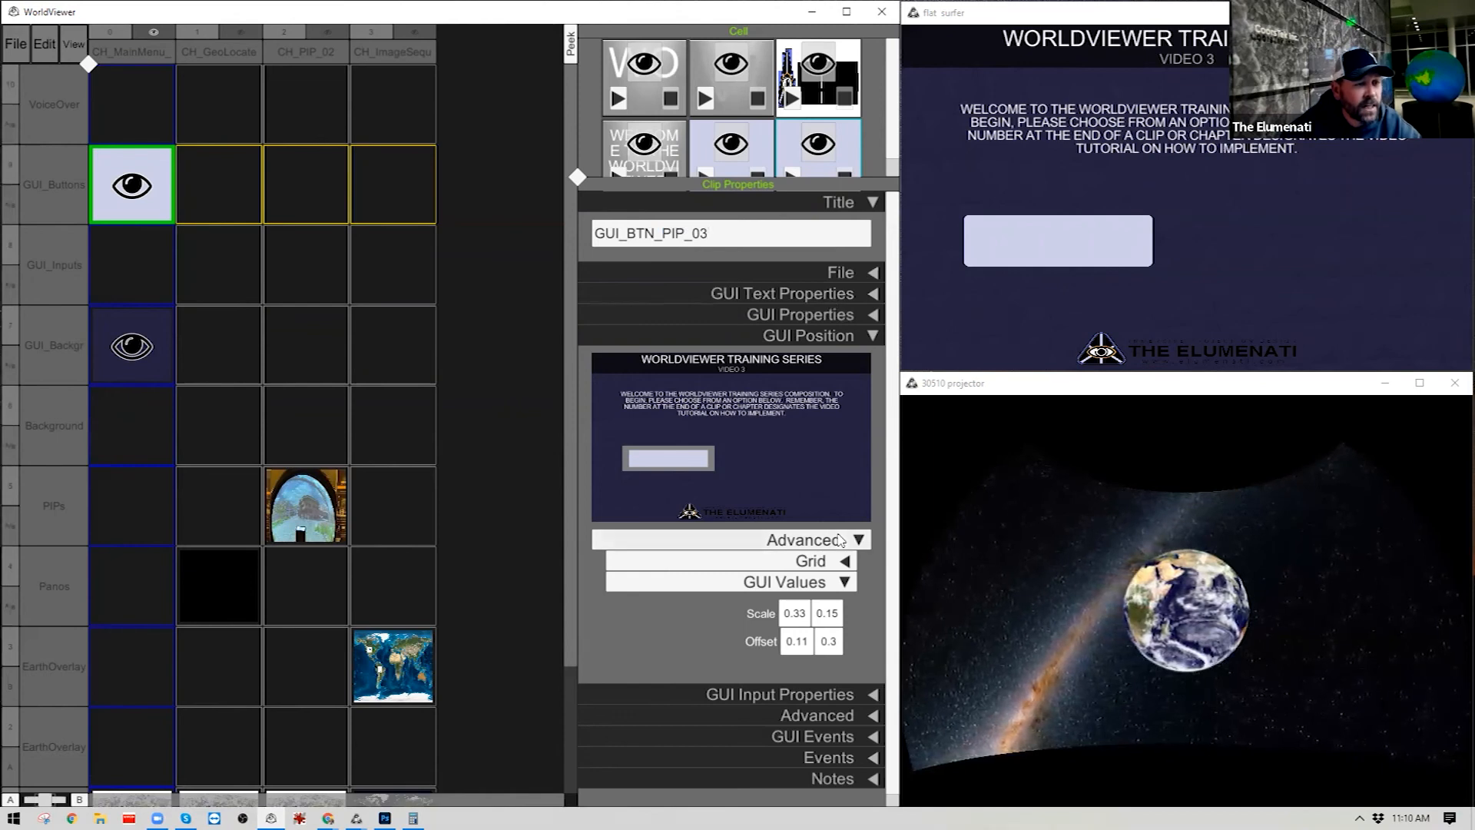
Set the PIP button's horizontal offset to 0.55.
left_click(801, 649)
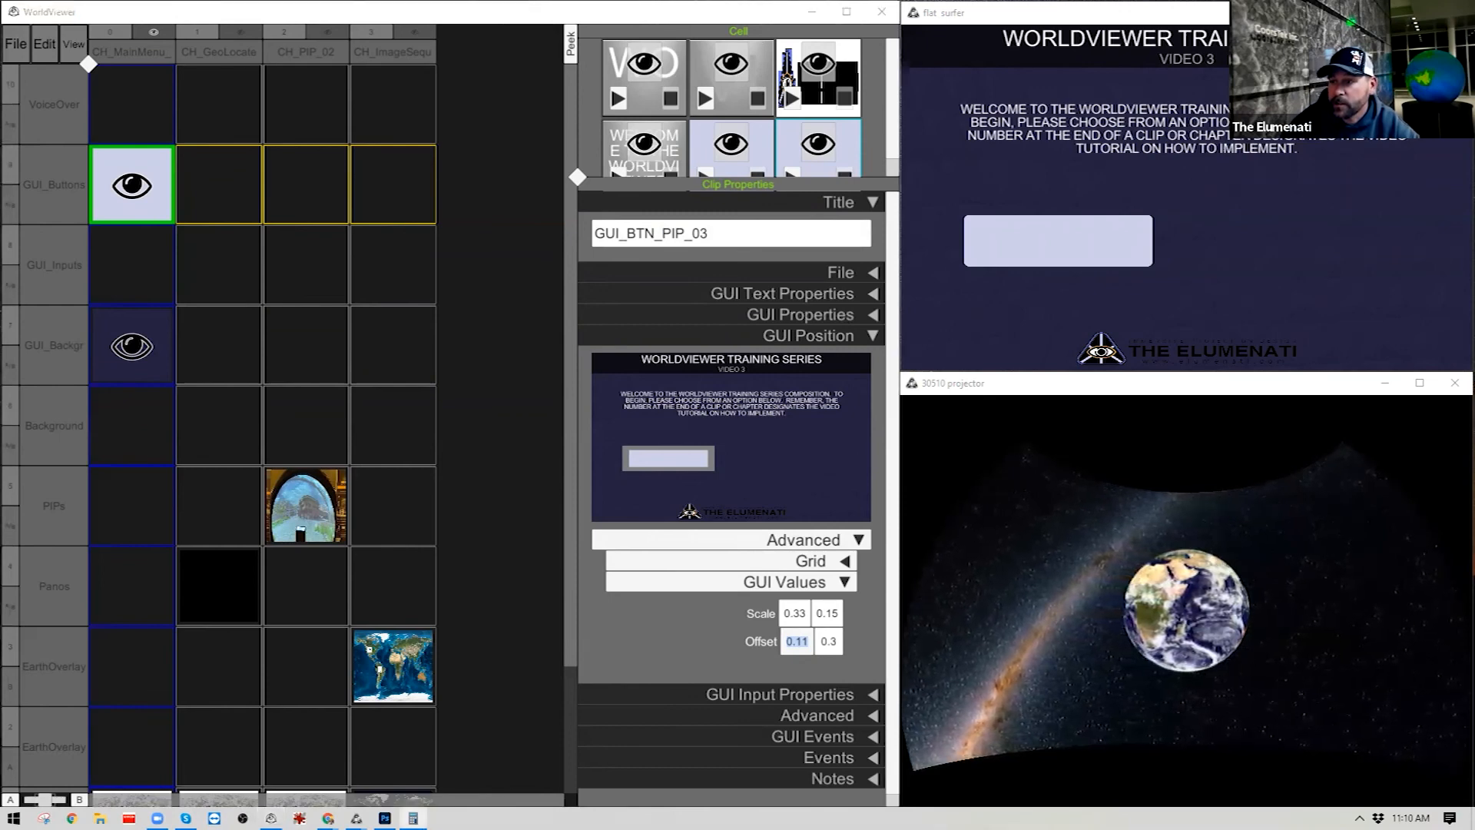
type(".55")
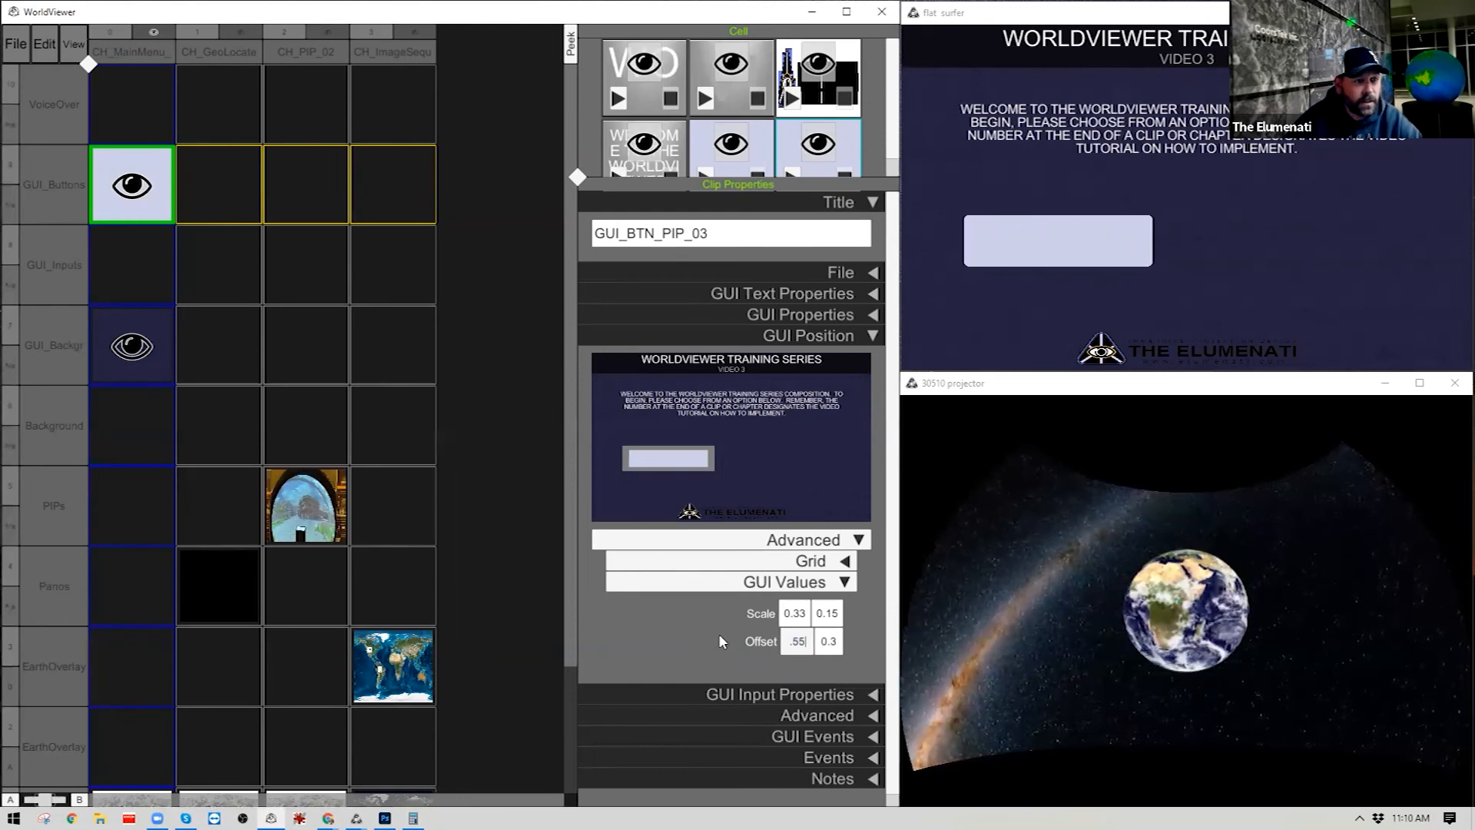
key("Return")
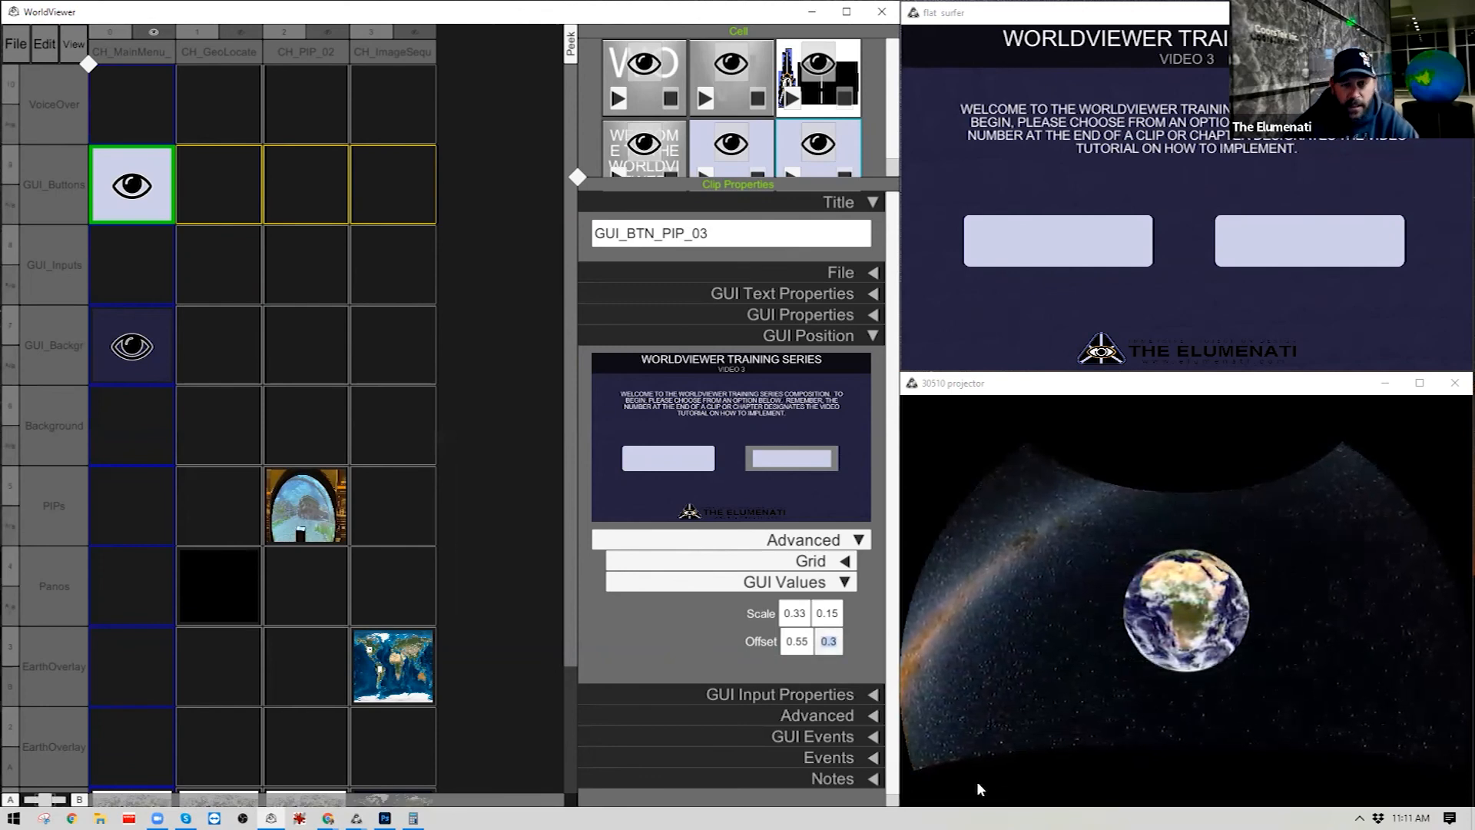
Try vertical offsets of 0.2, 0.185 and 0.15 for the PIP button.
type(".2")
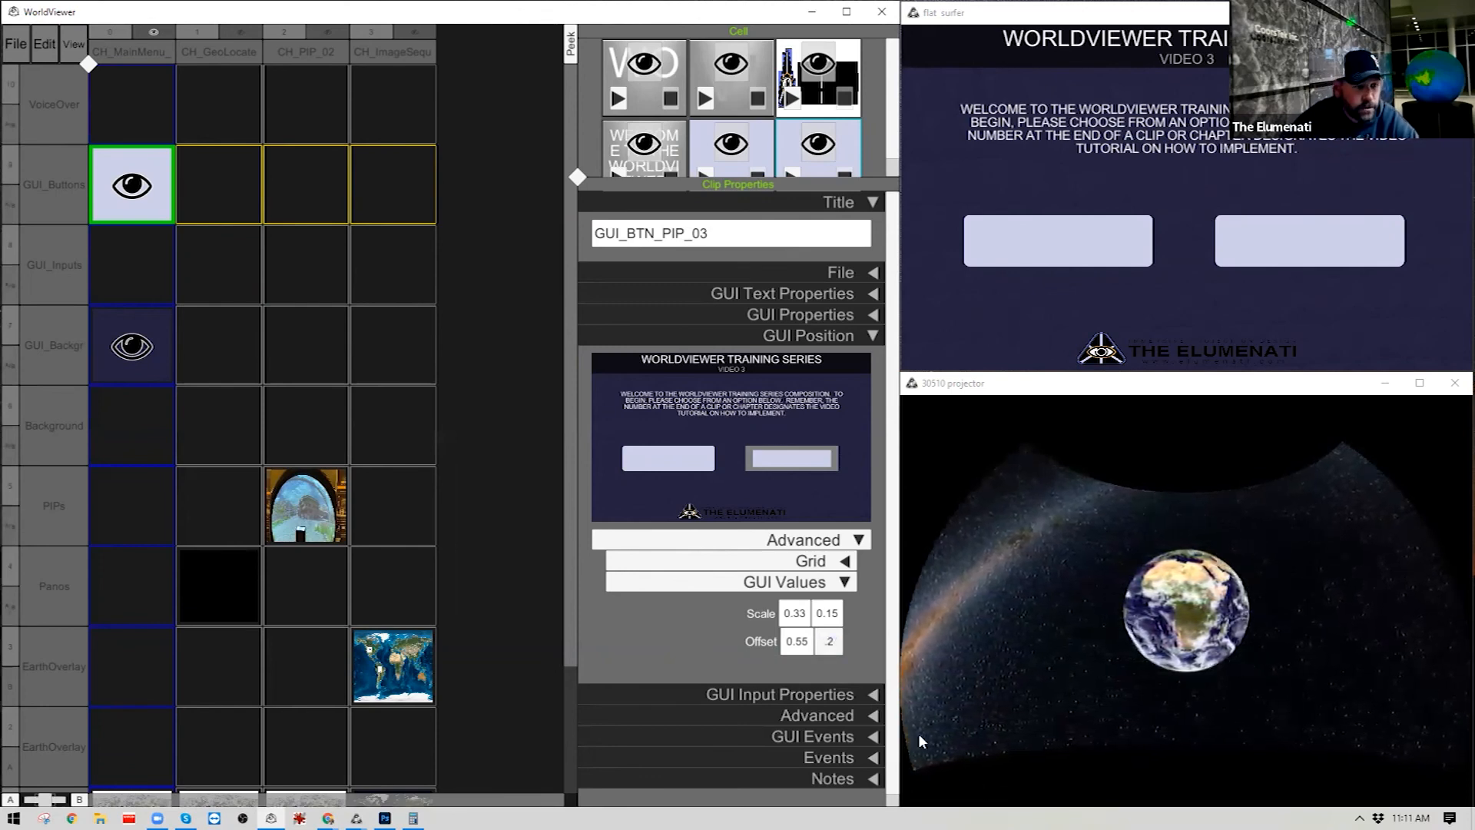
left_click(868, 649)
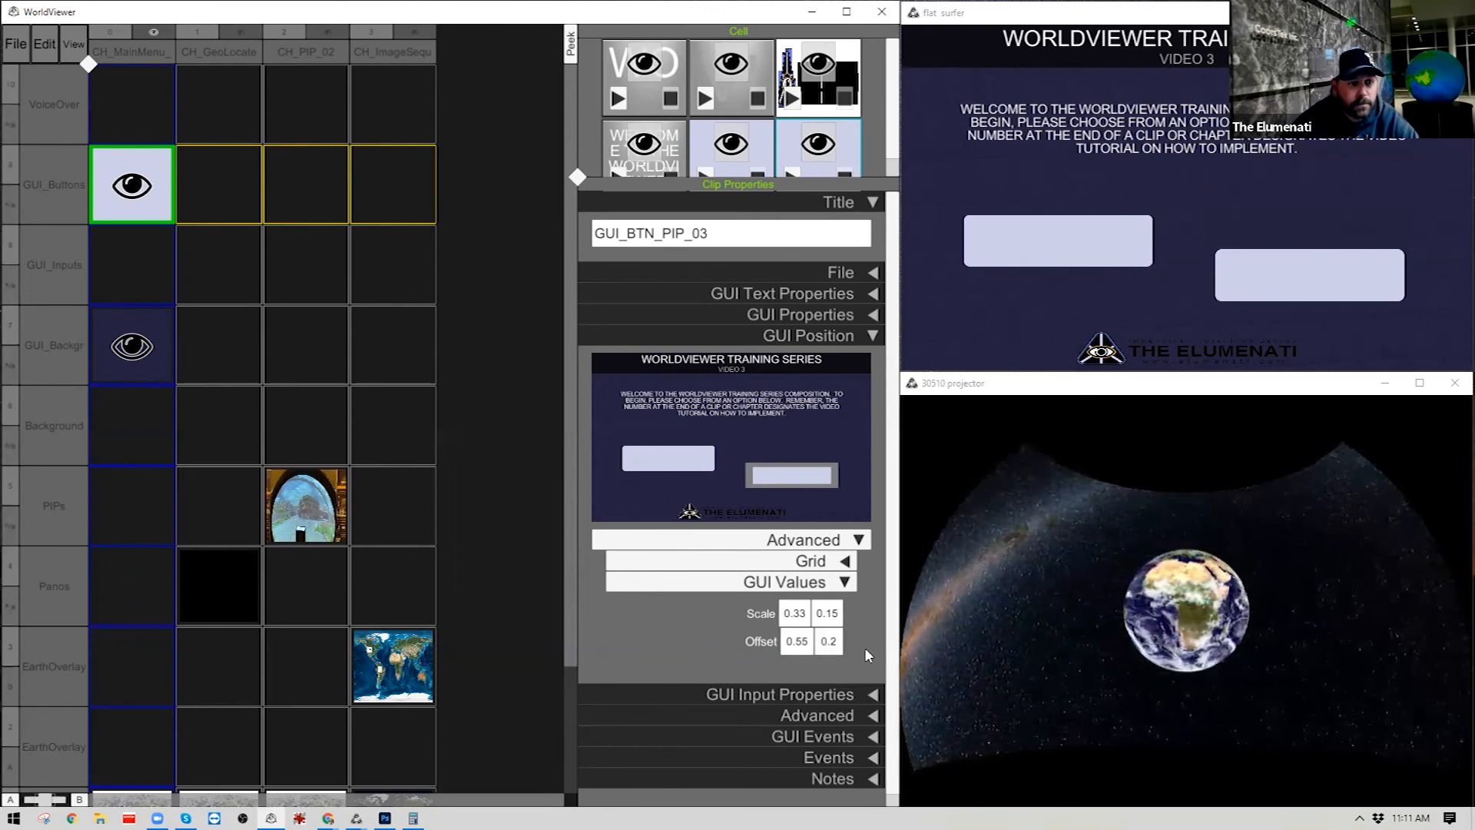
left_click(830, 642)
type(".185")
left_click(866, 663)
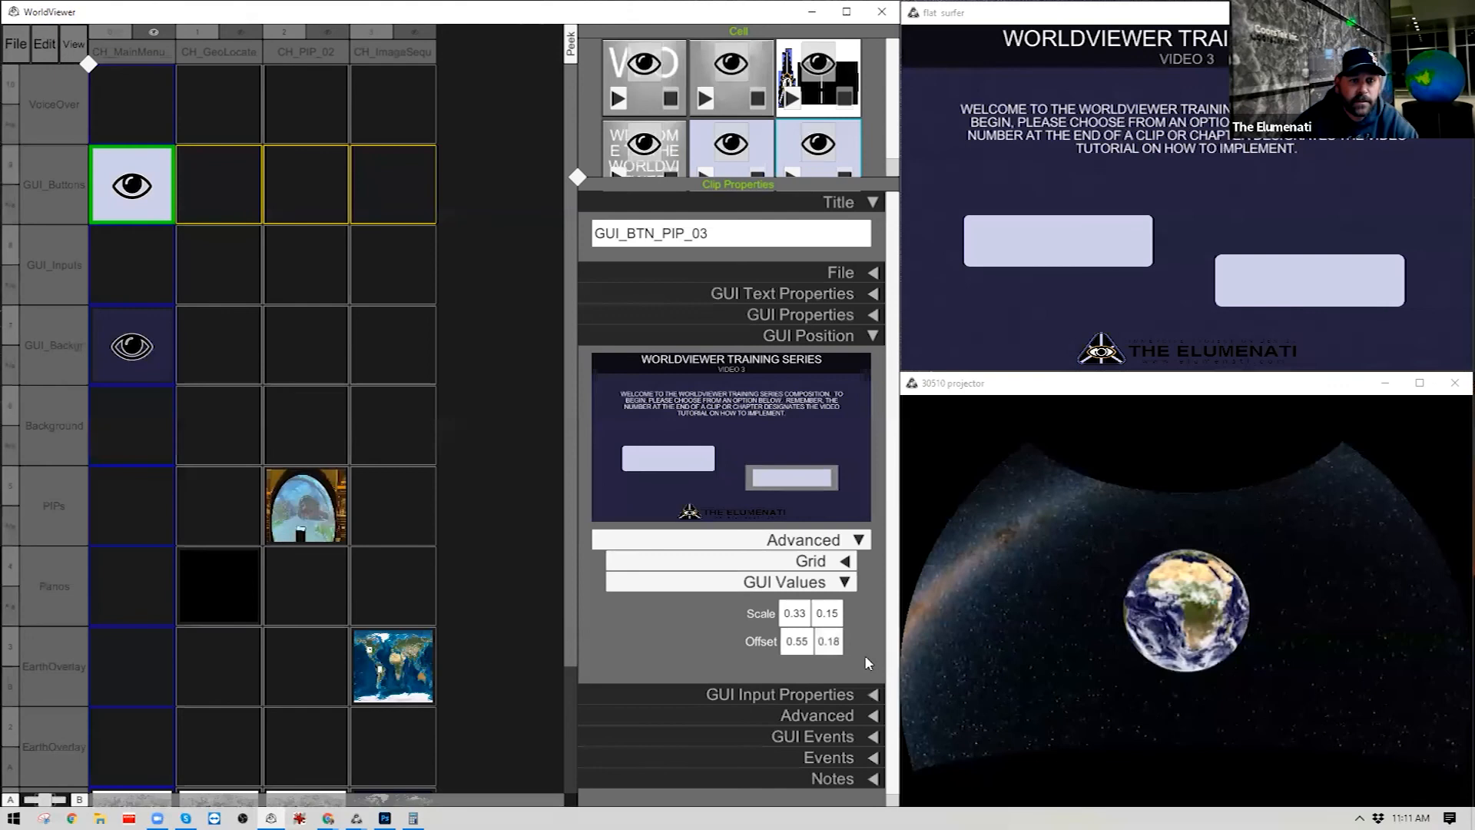
left_click(830, 641)
type(".15")
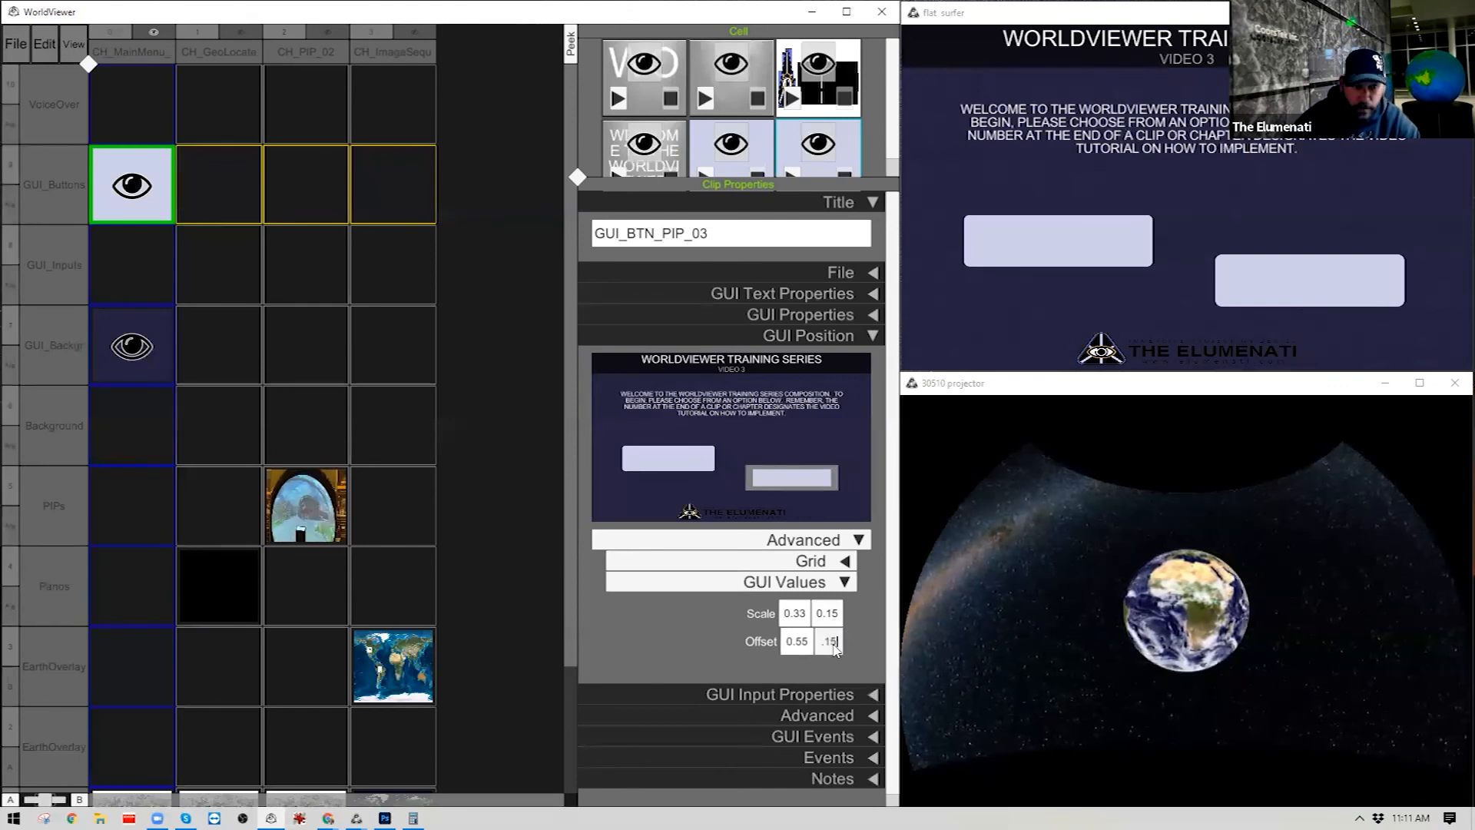
left_click(860, 626)
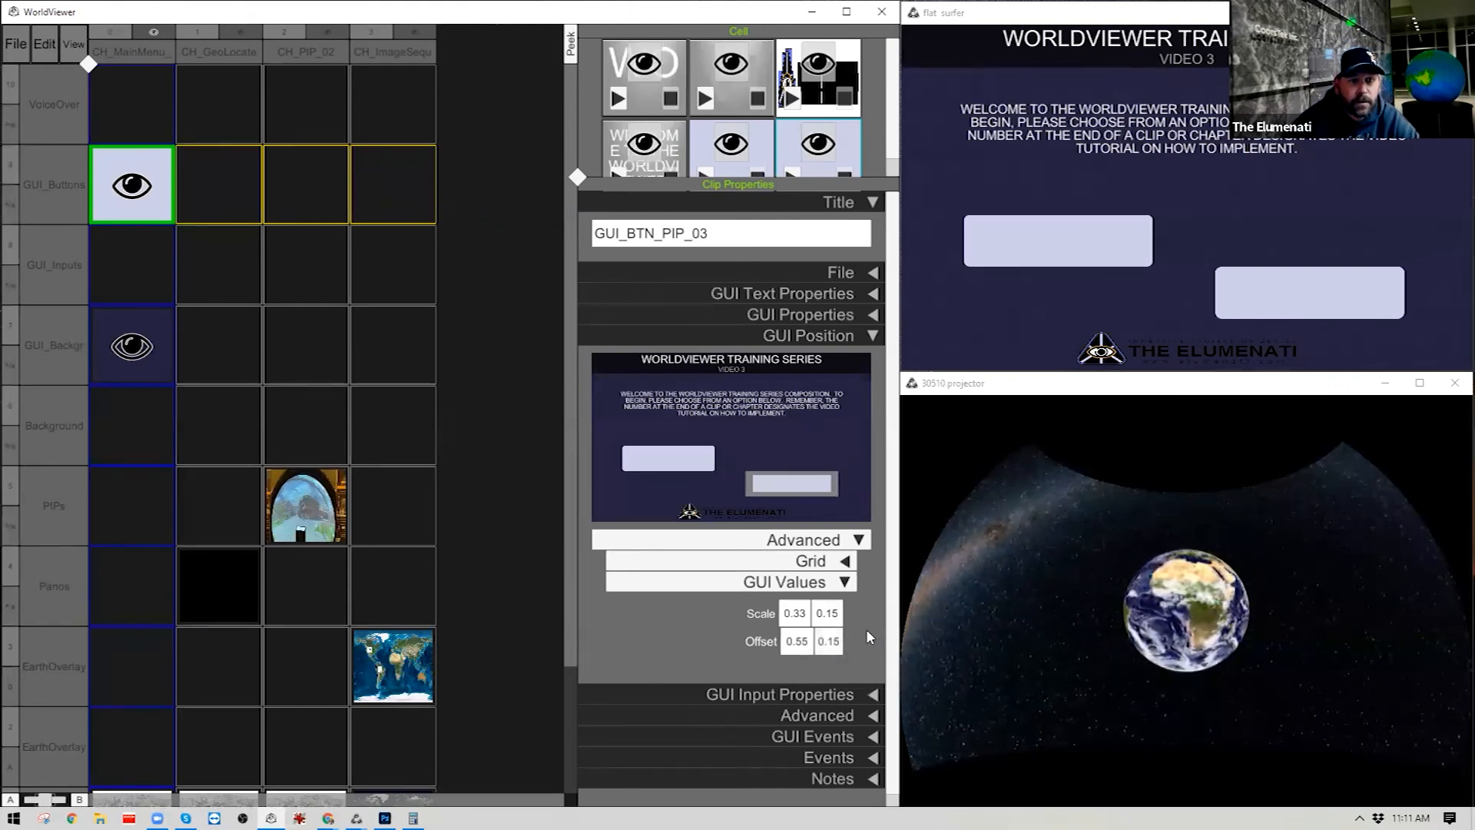
Set the vertical offset of both the PIP button and the GEOPANOS button to 0.175.
left_click(830, 641)
type(".1")
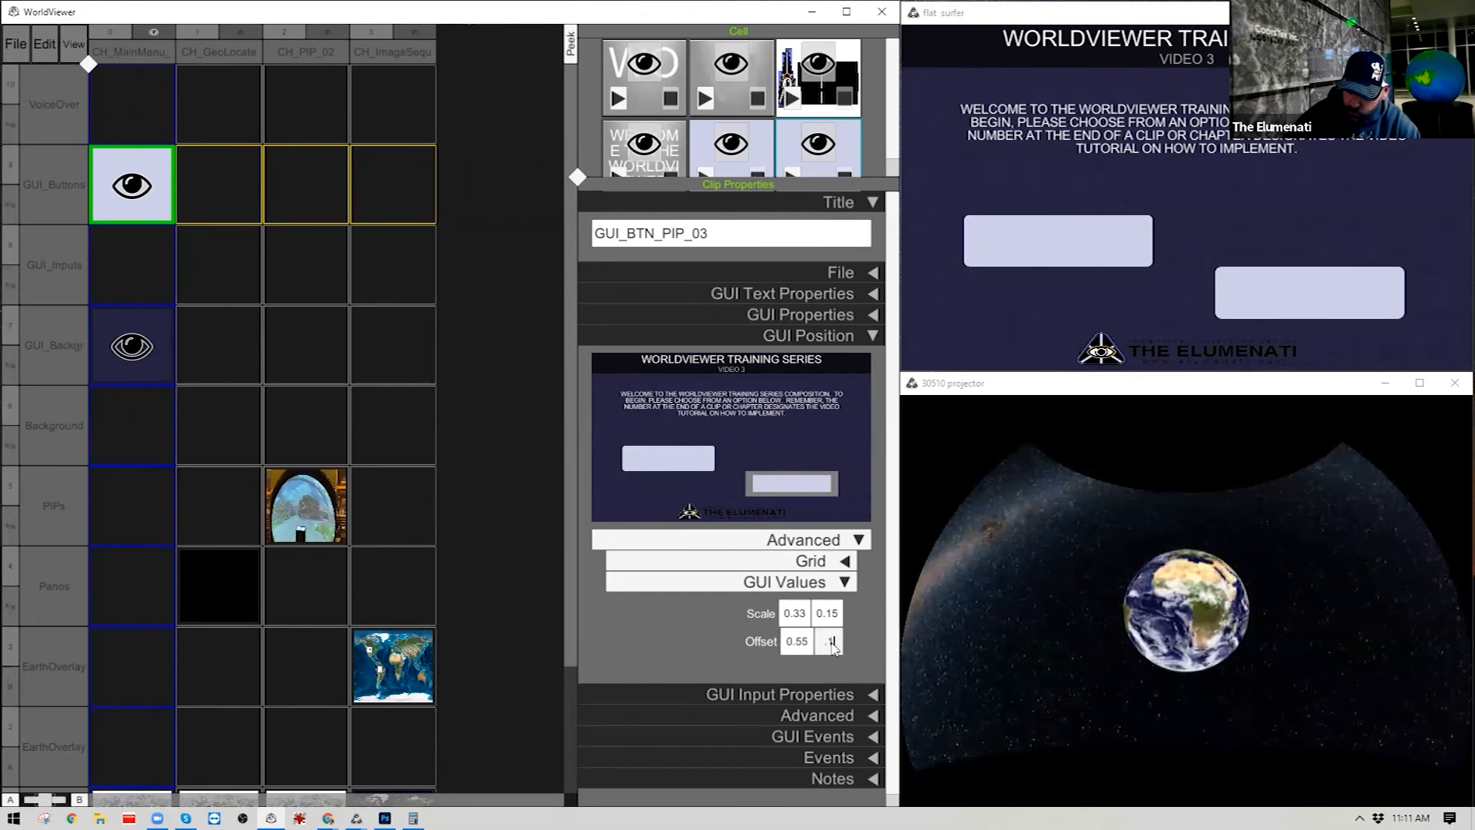
left_click(859, 654)
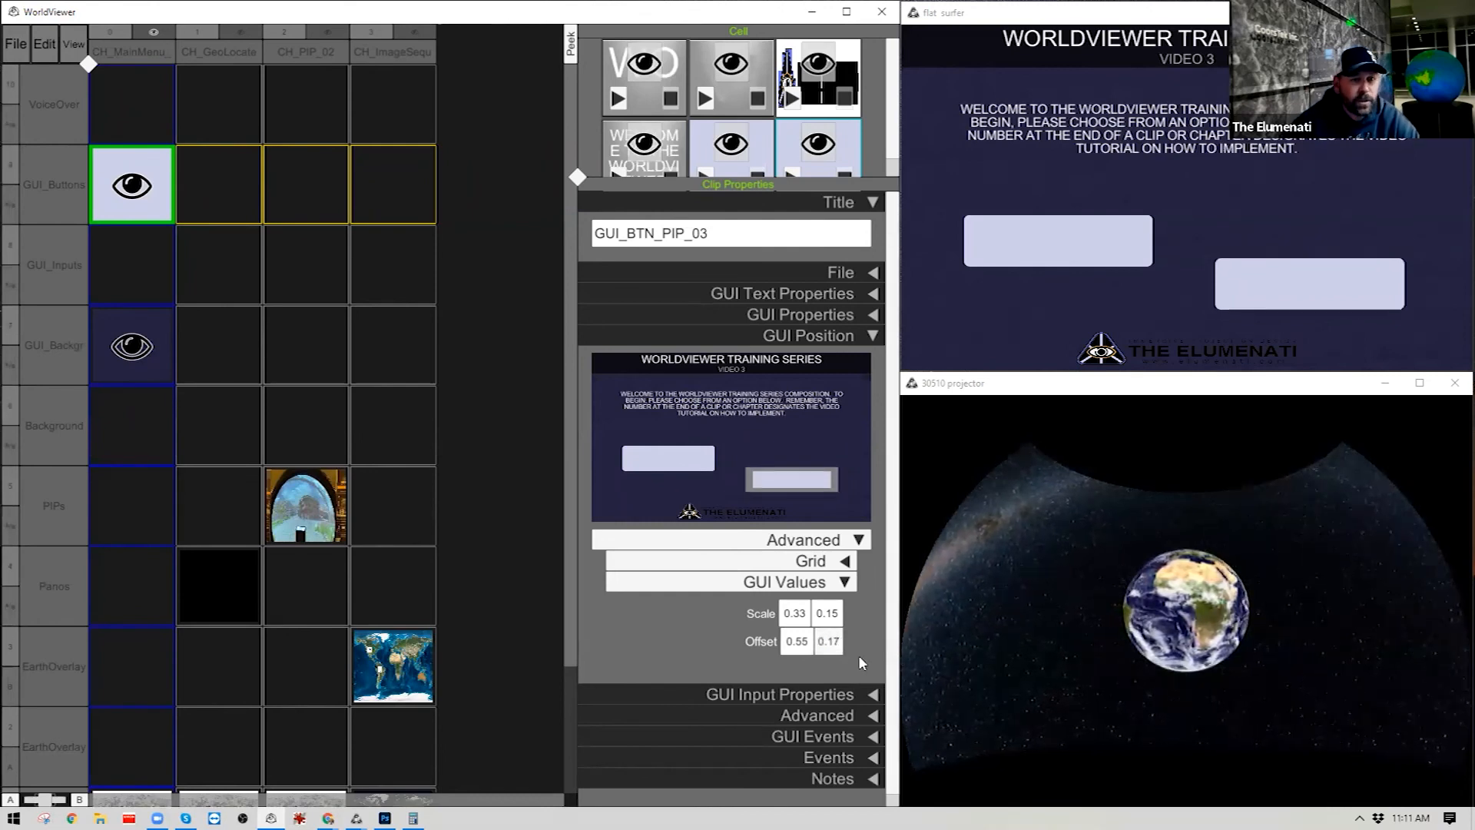
left_click(772, 150)
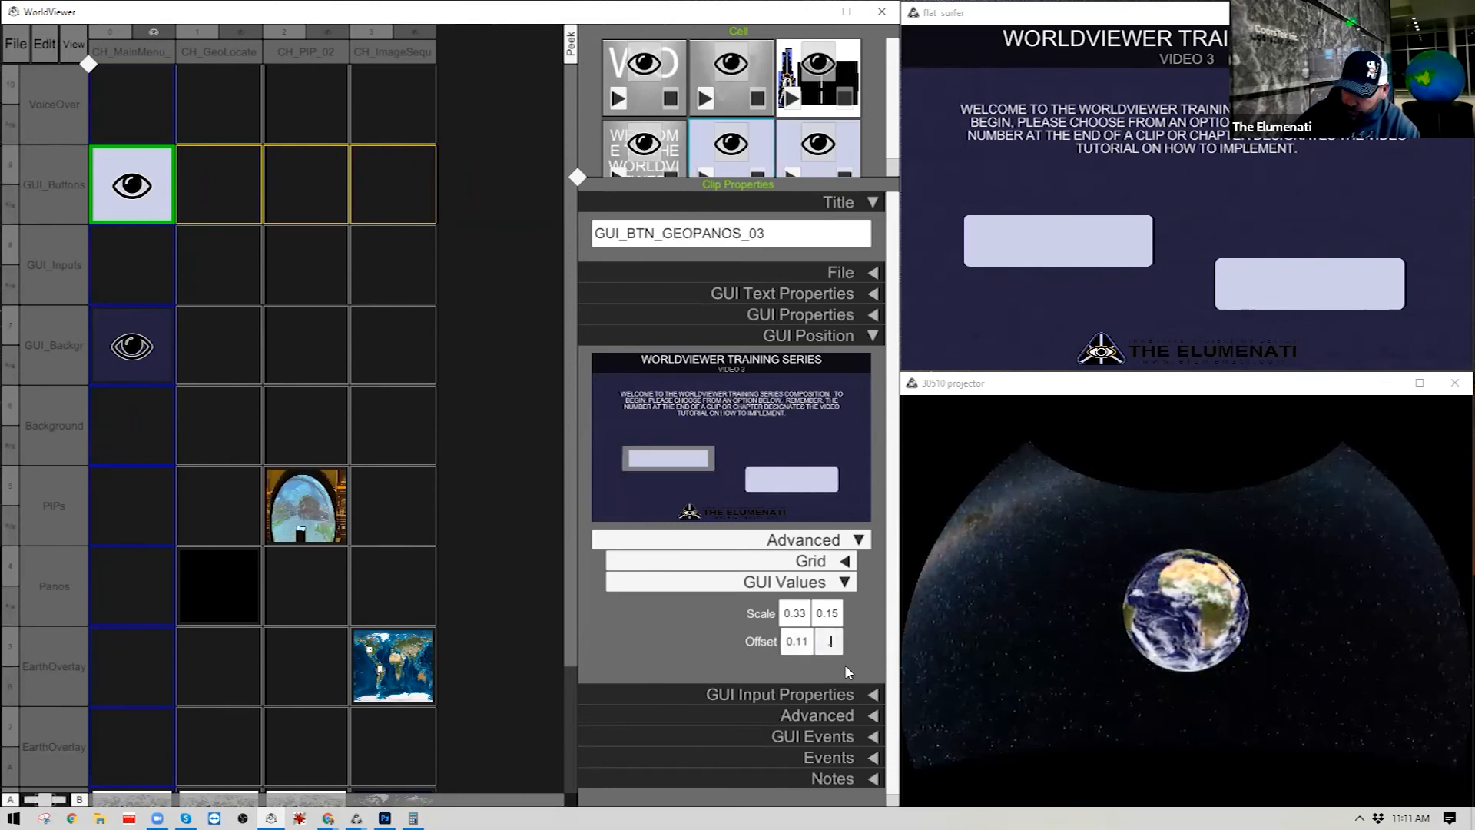
left_click(691, 639)
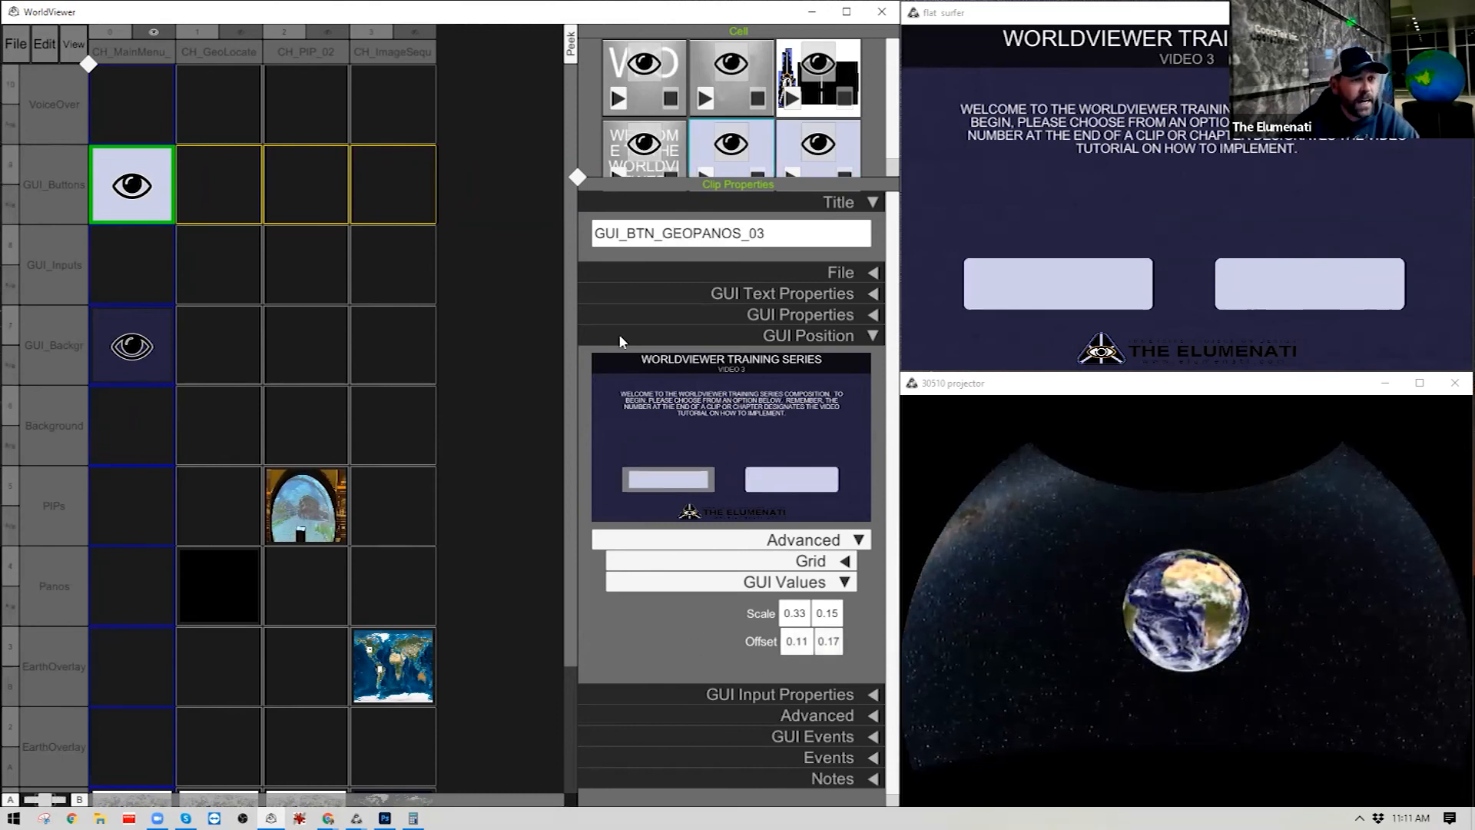
Duplicate the PIP button clip and rename the copy as GUI_BTN_IMAGESEQUENCE_03.
left_click(820, 170)
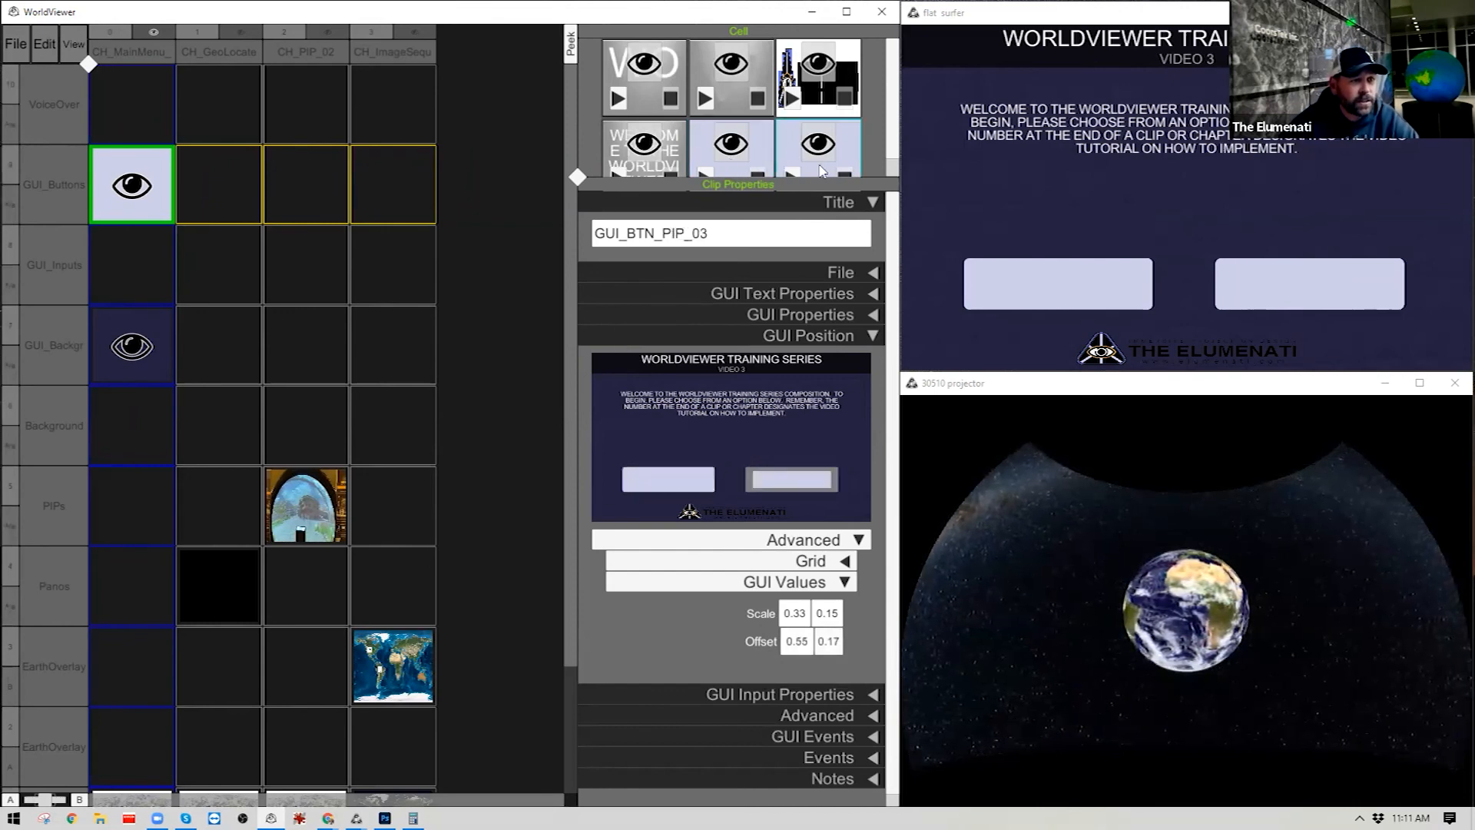
right_click(818, 170)
left_click(676, 263)
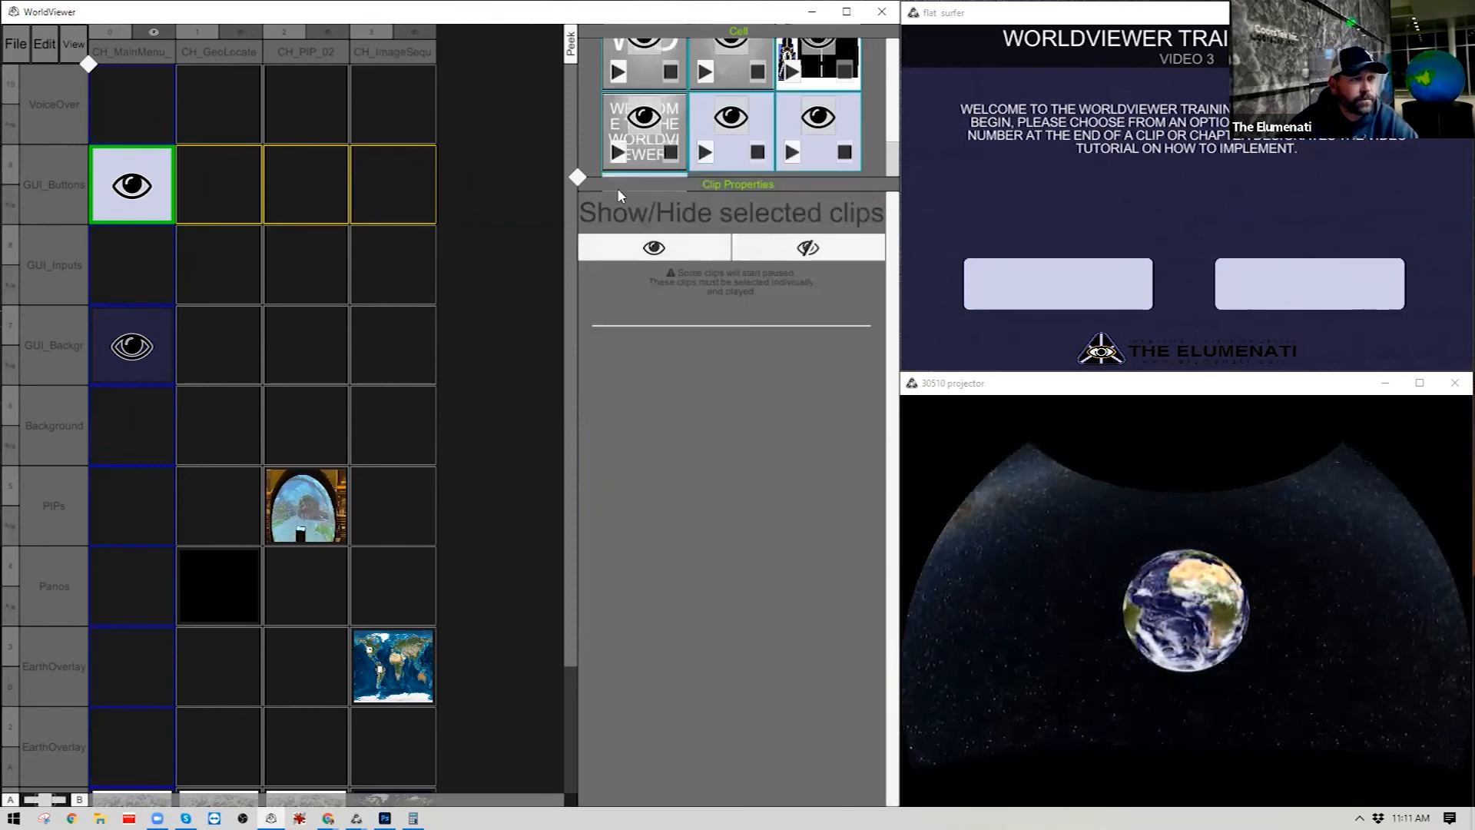
left_click_drag(576, 178, 576, 252)
left_click(652, 244)
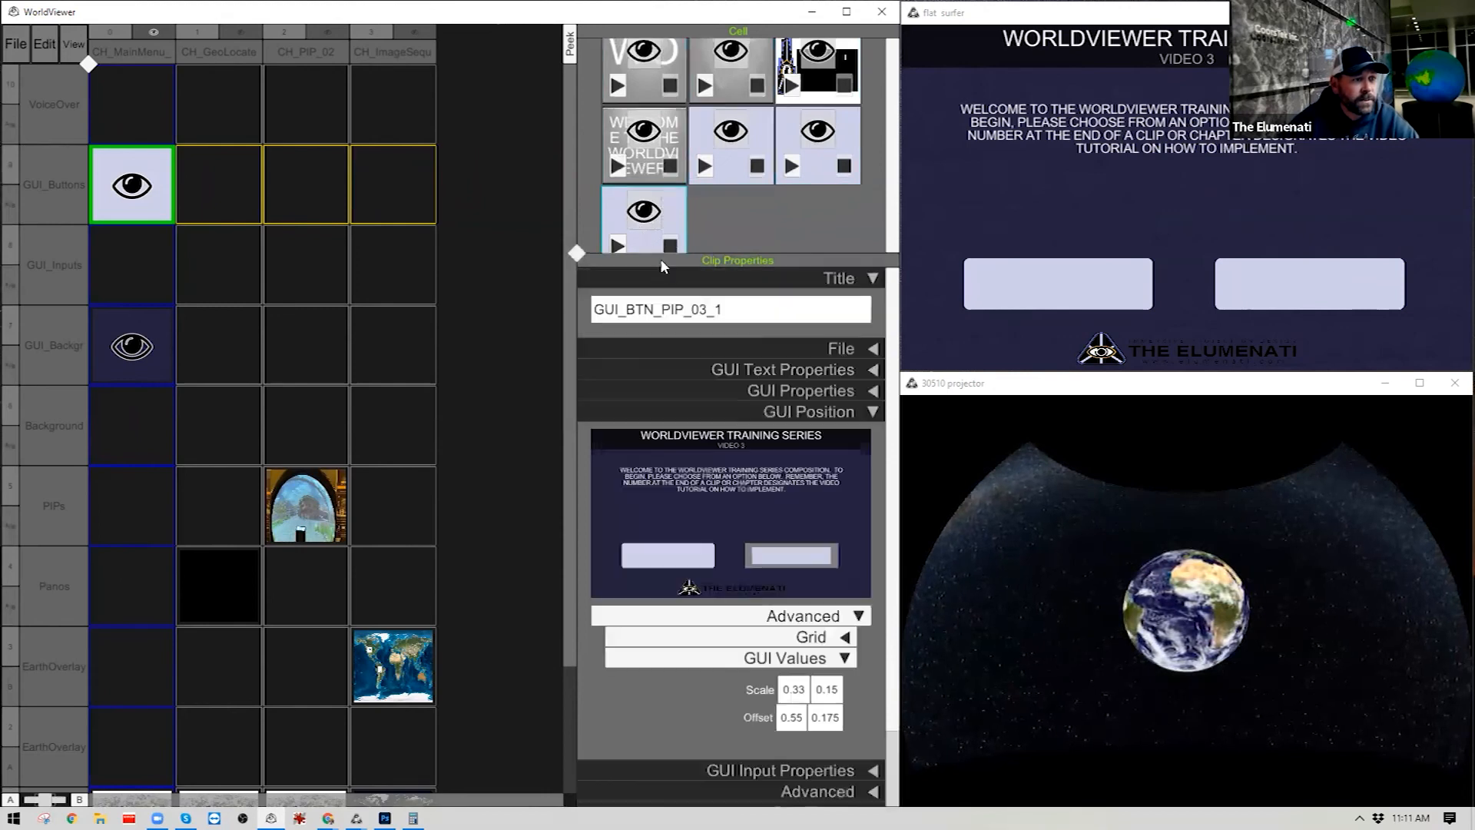
left_click(748, 321)
left_click_drag(662, 310, 682, 315)
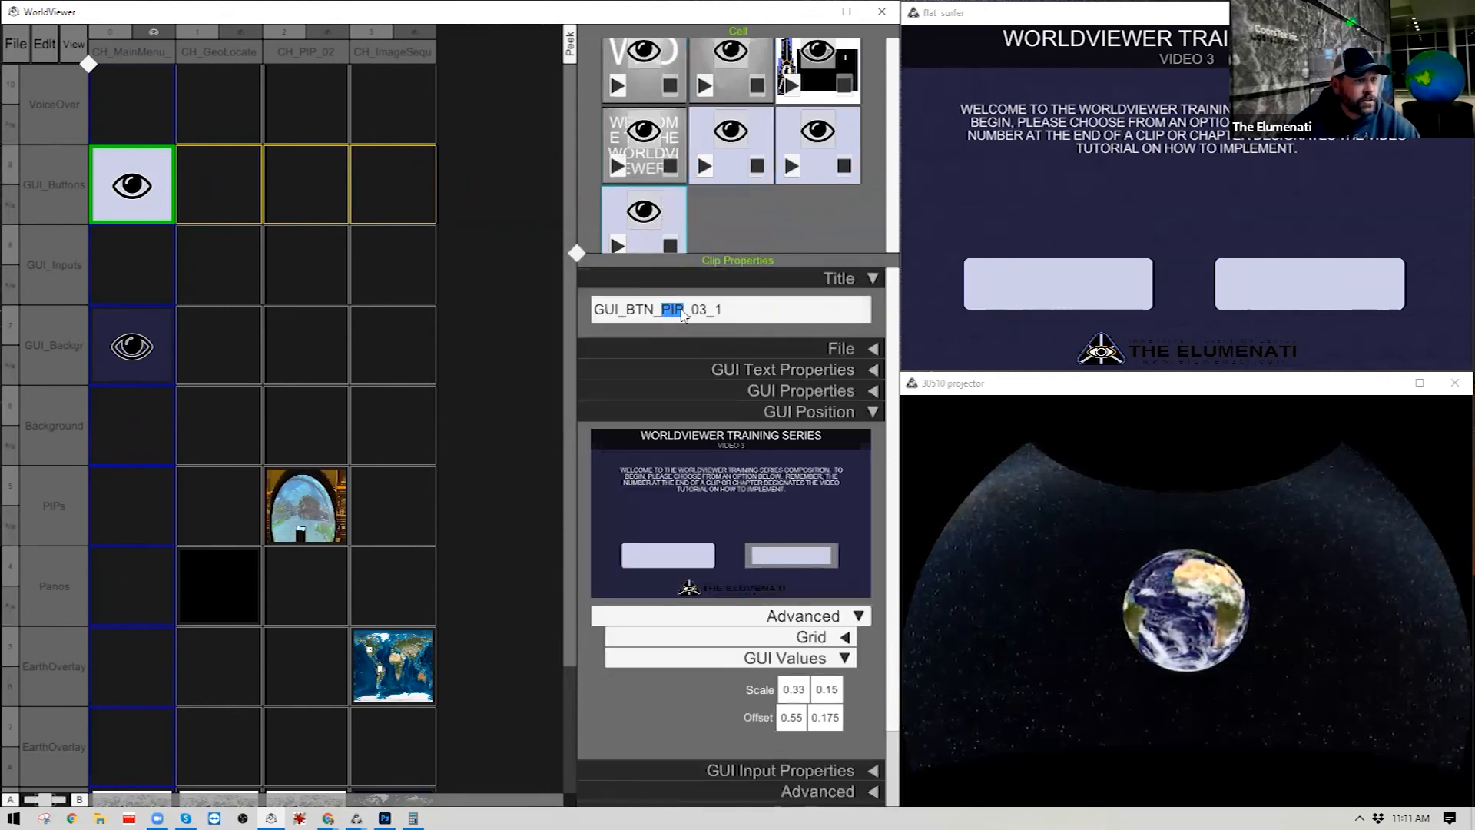
type("IMAGESEQUE")
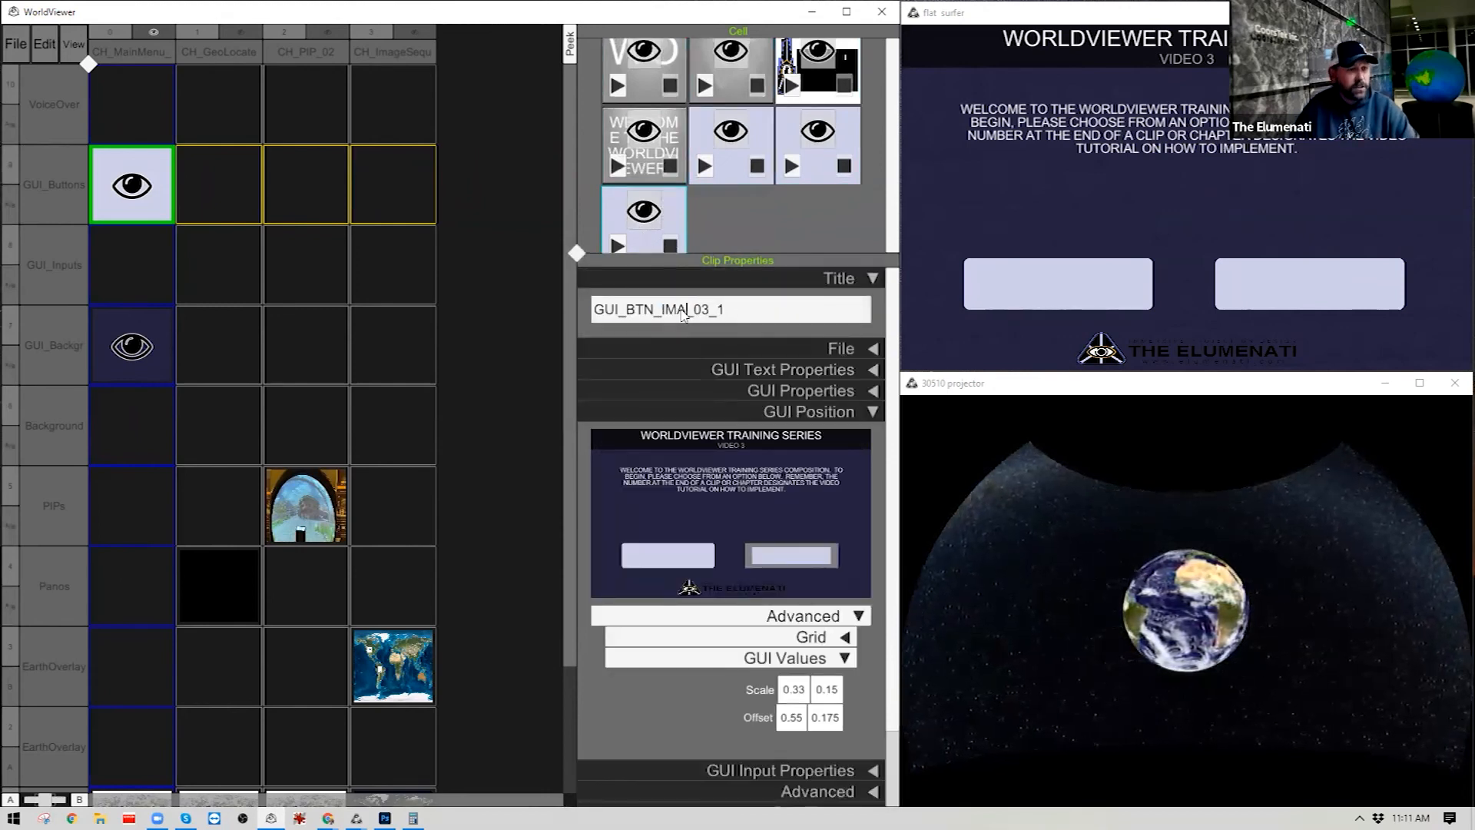
type("NCE")
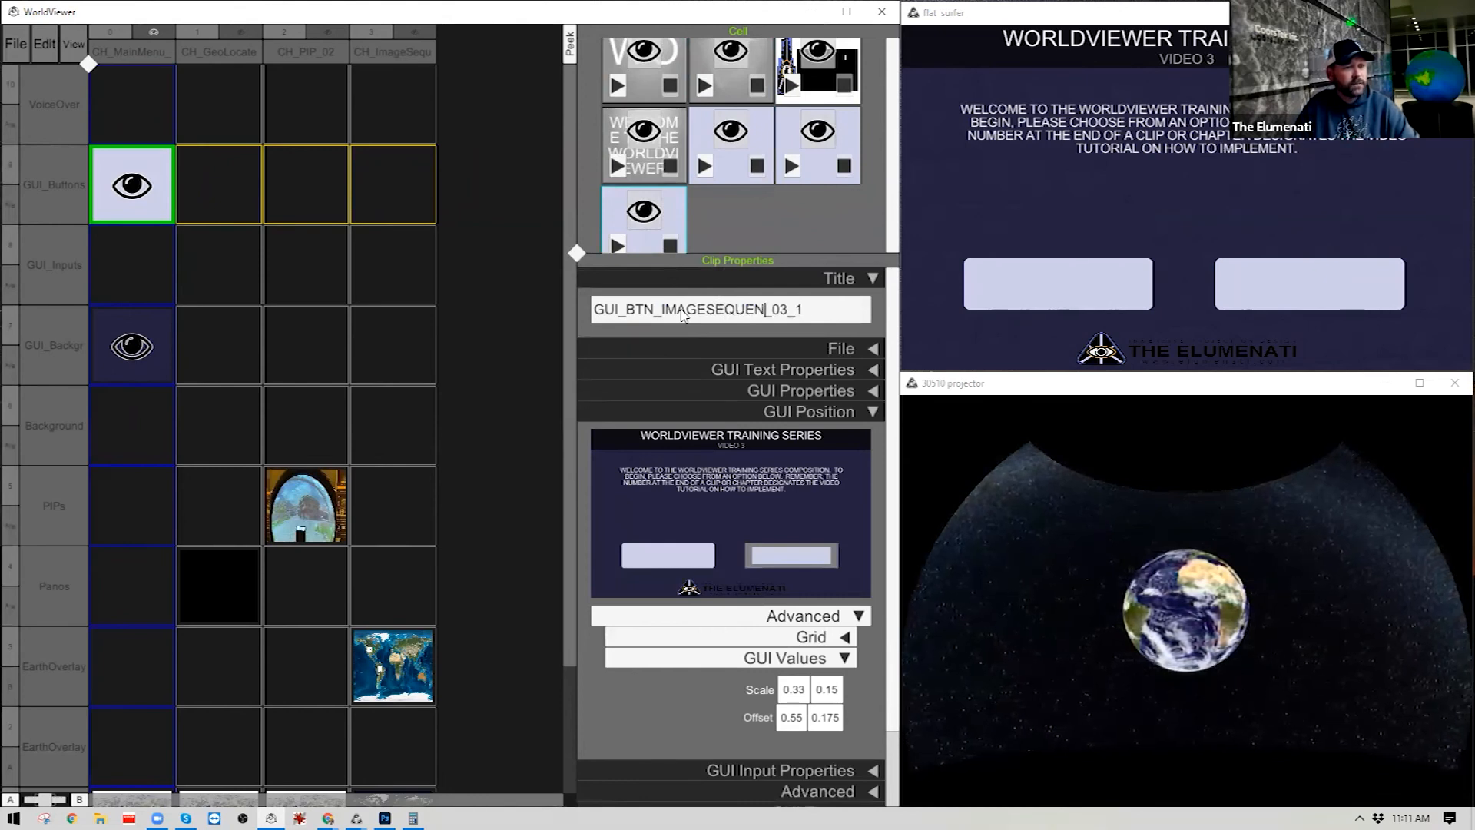
key("End")
key("BackSpace")
key("BackSpace")
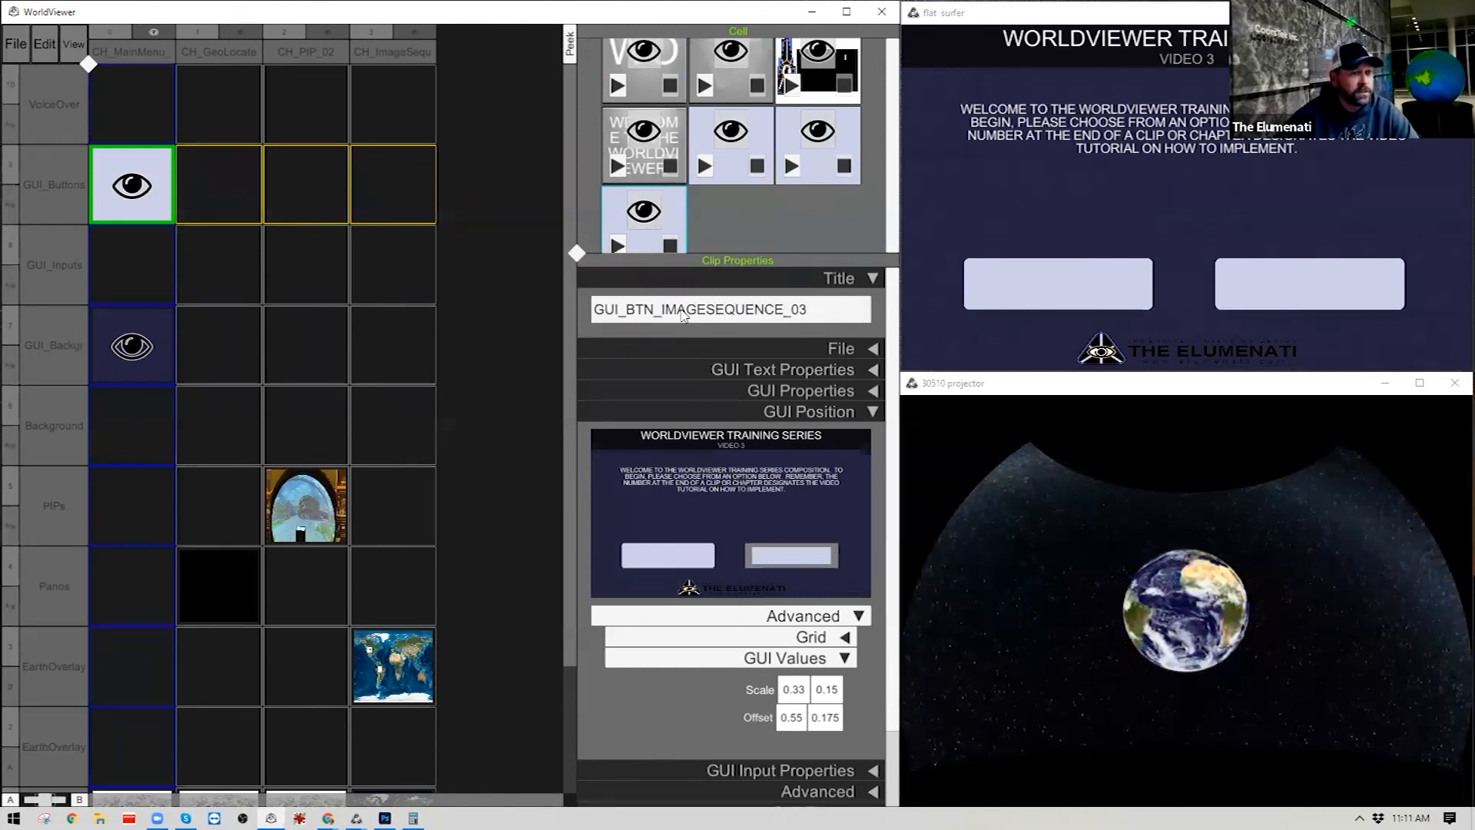
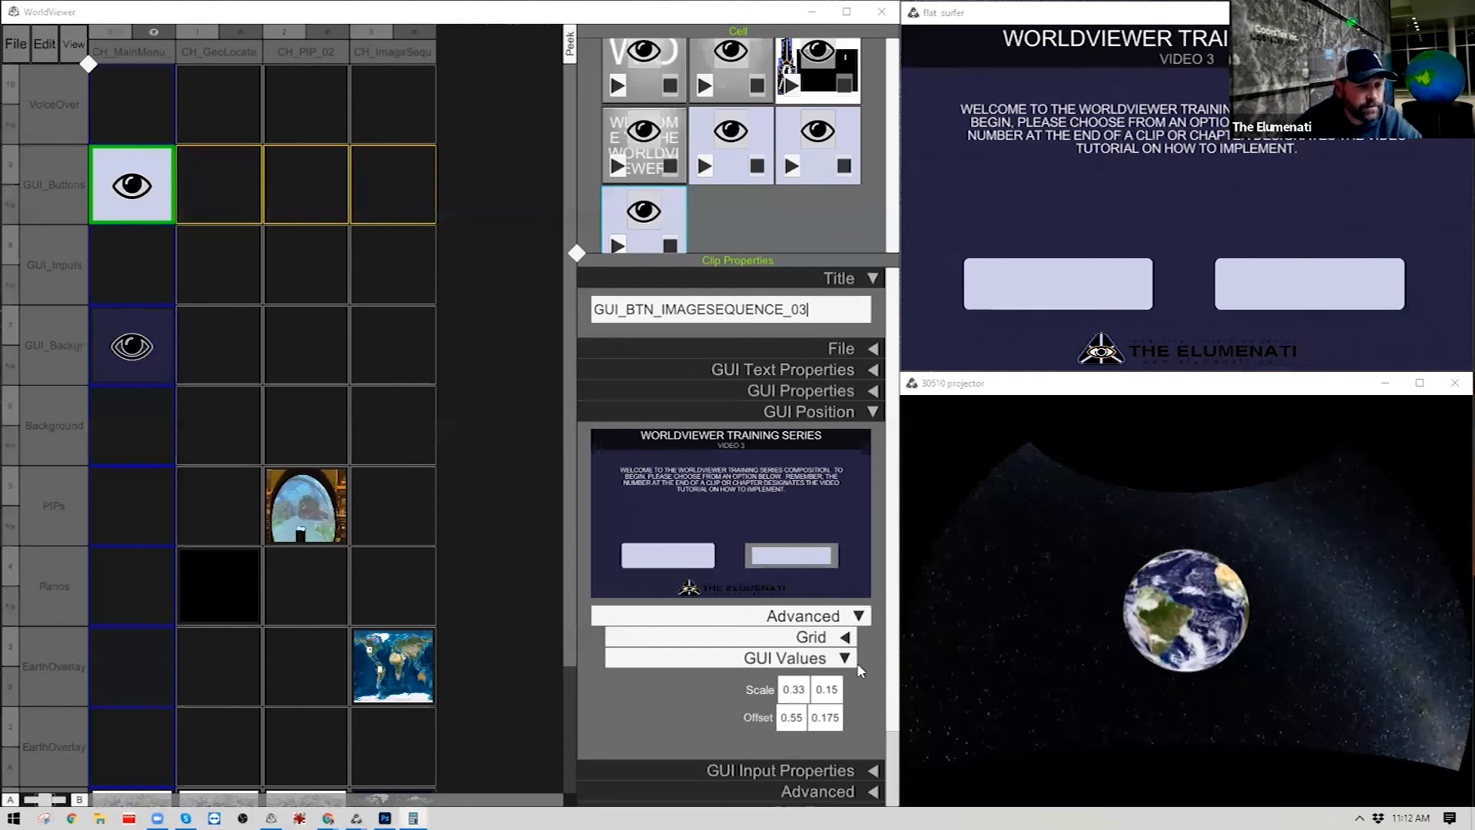
Set the image sequence button's horizontal offset to 0.335 to center it between the other two buttons.
left_click(791, 717)
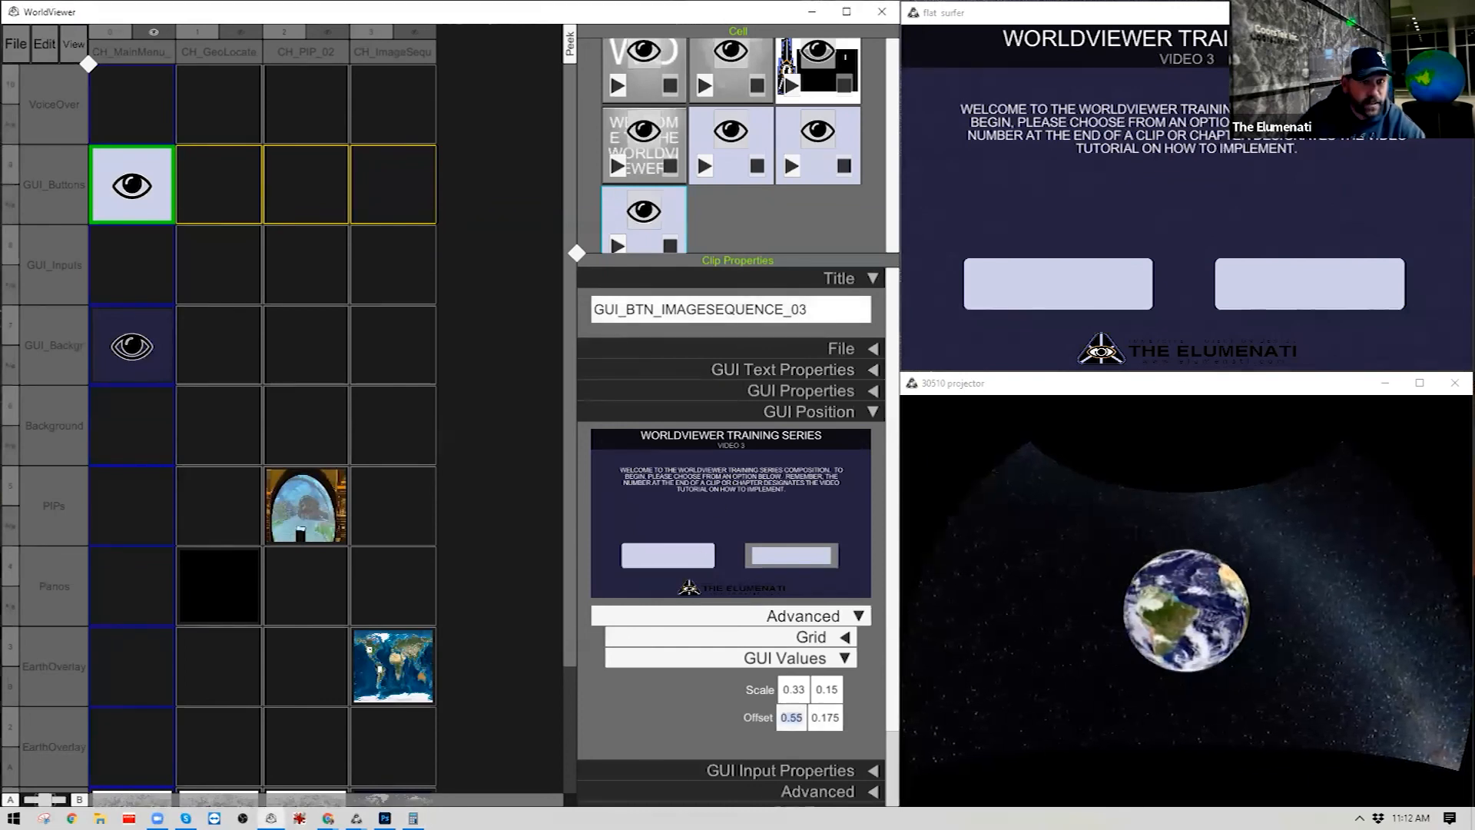
type("0.335")
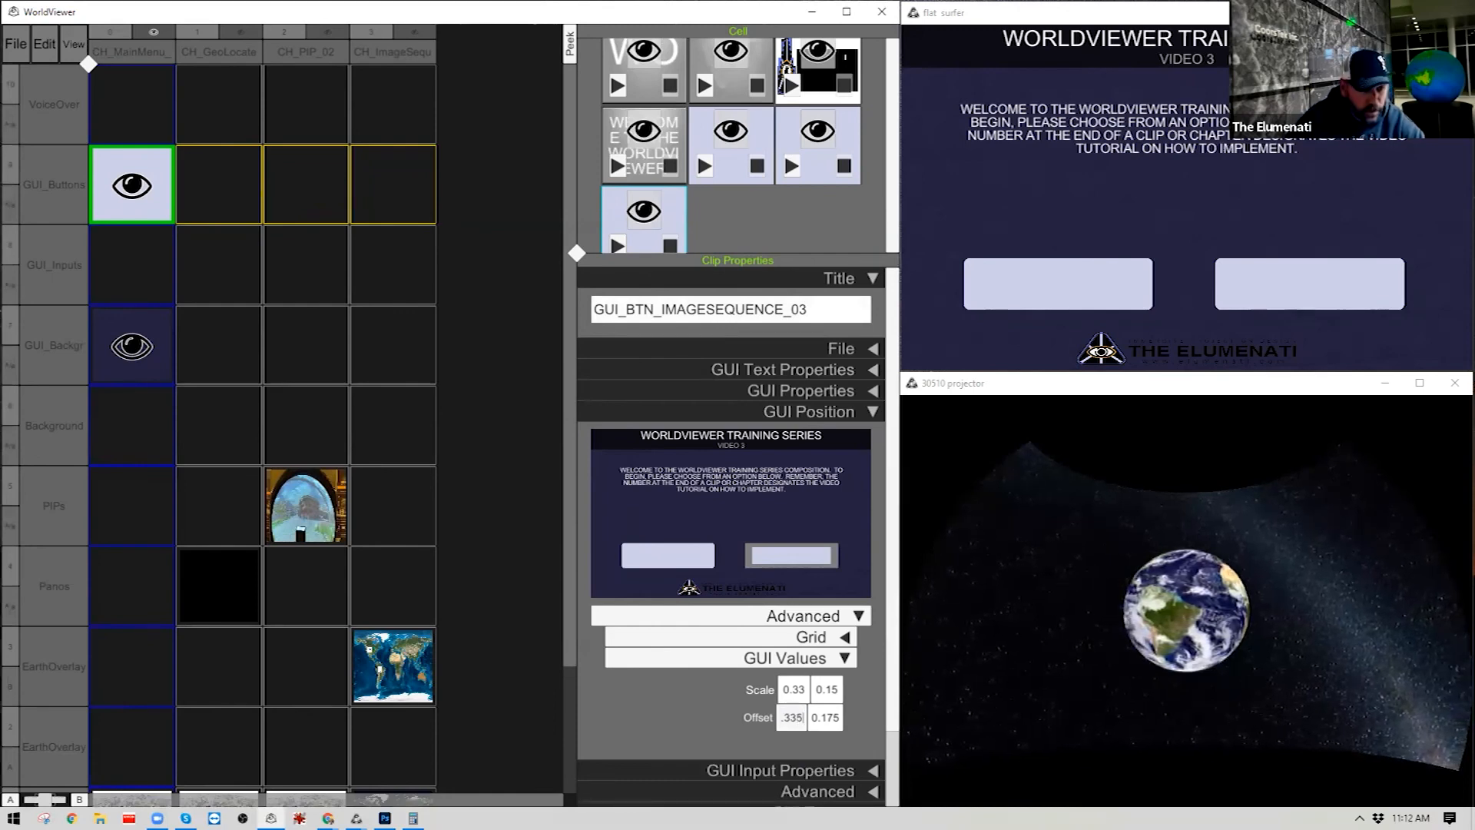
left_click(707, 717)
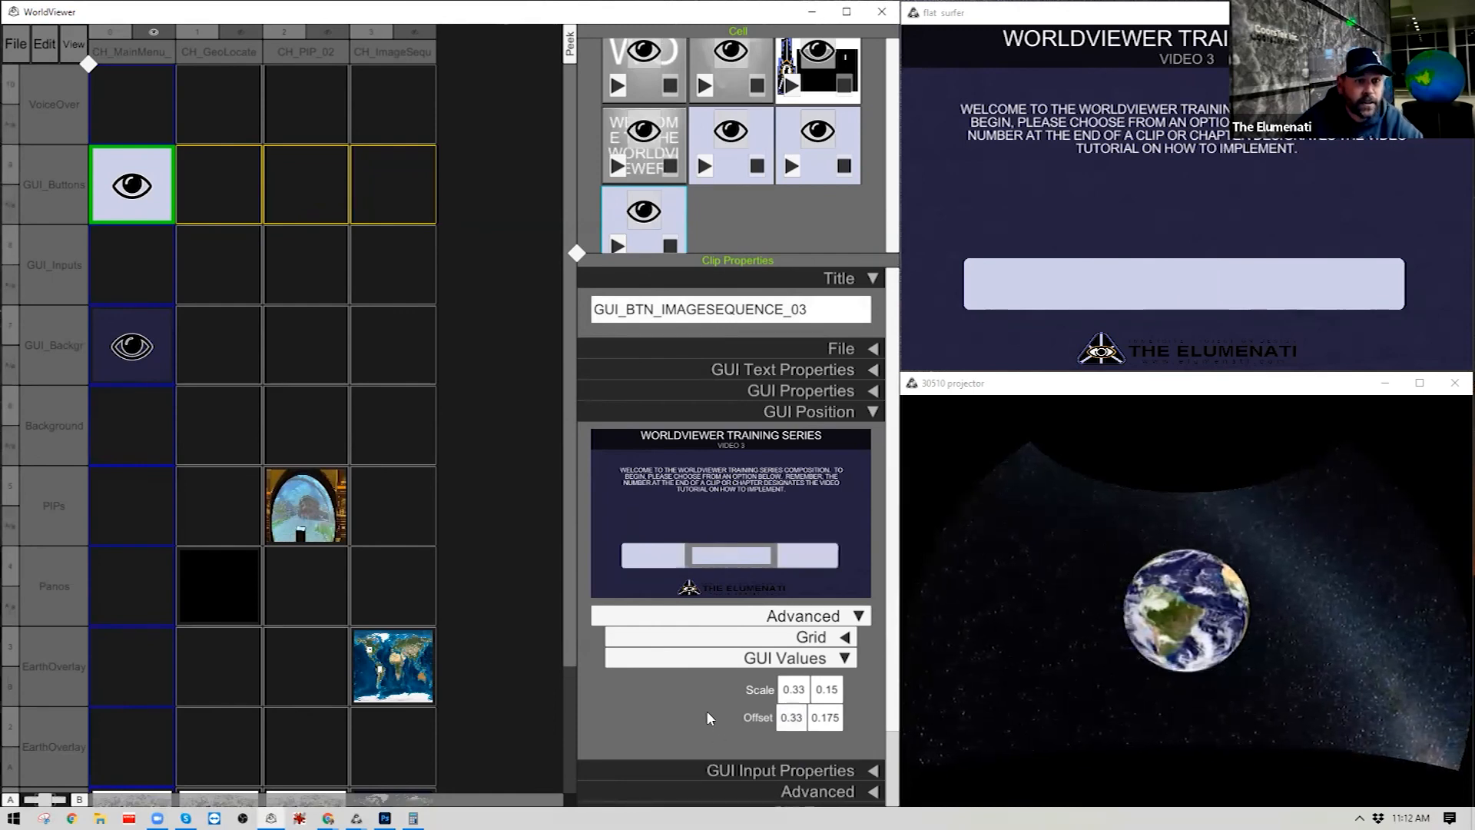
Try vertical offsets of 0.35 and 0.45 for the image sequence button.
left_click(827, 717)
key("BackSpace")
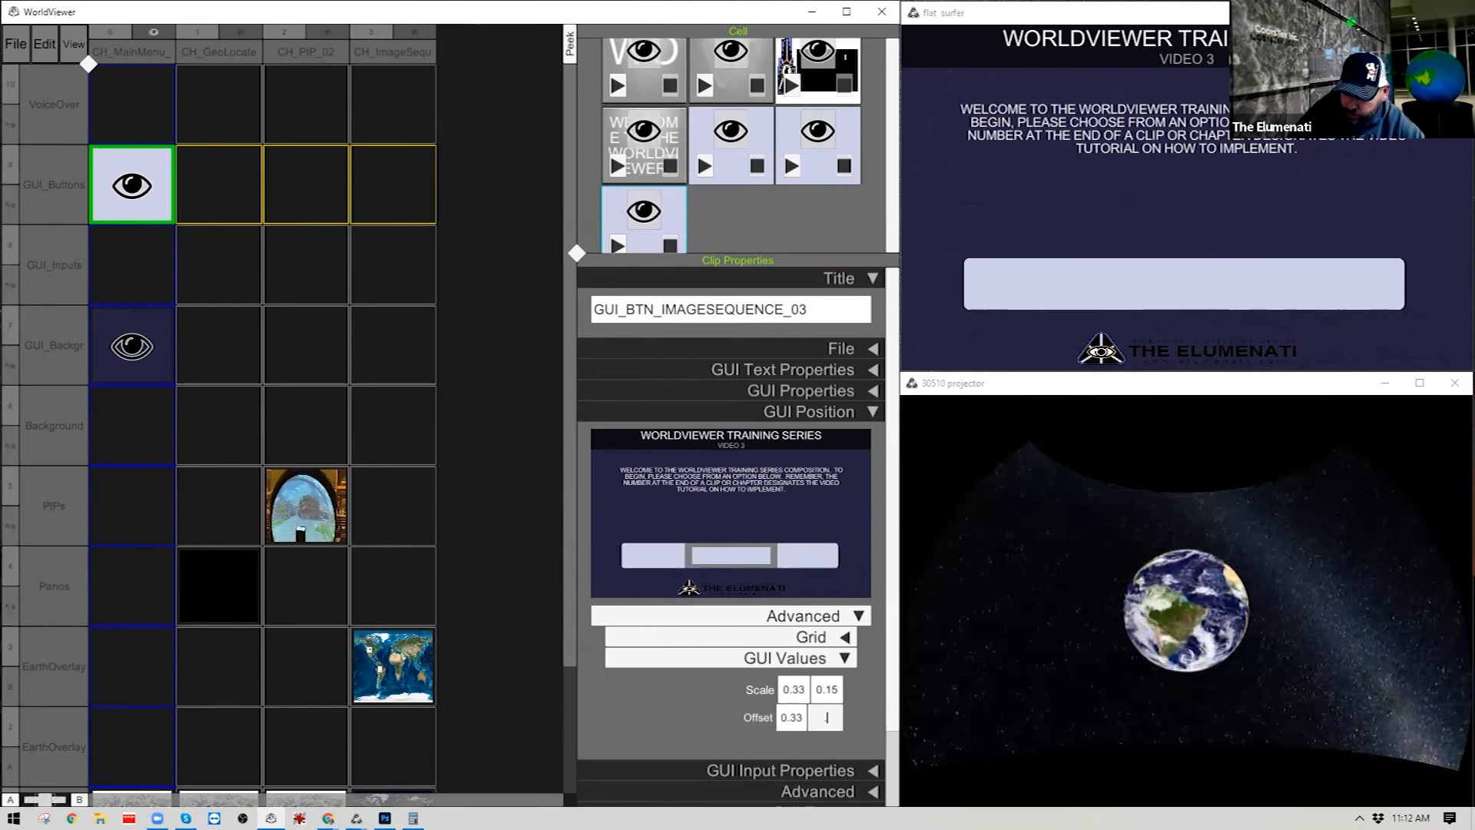
type(".35")
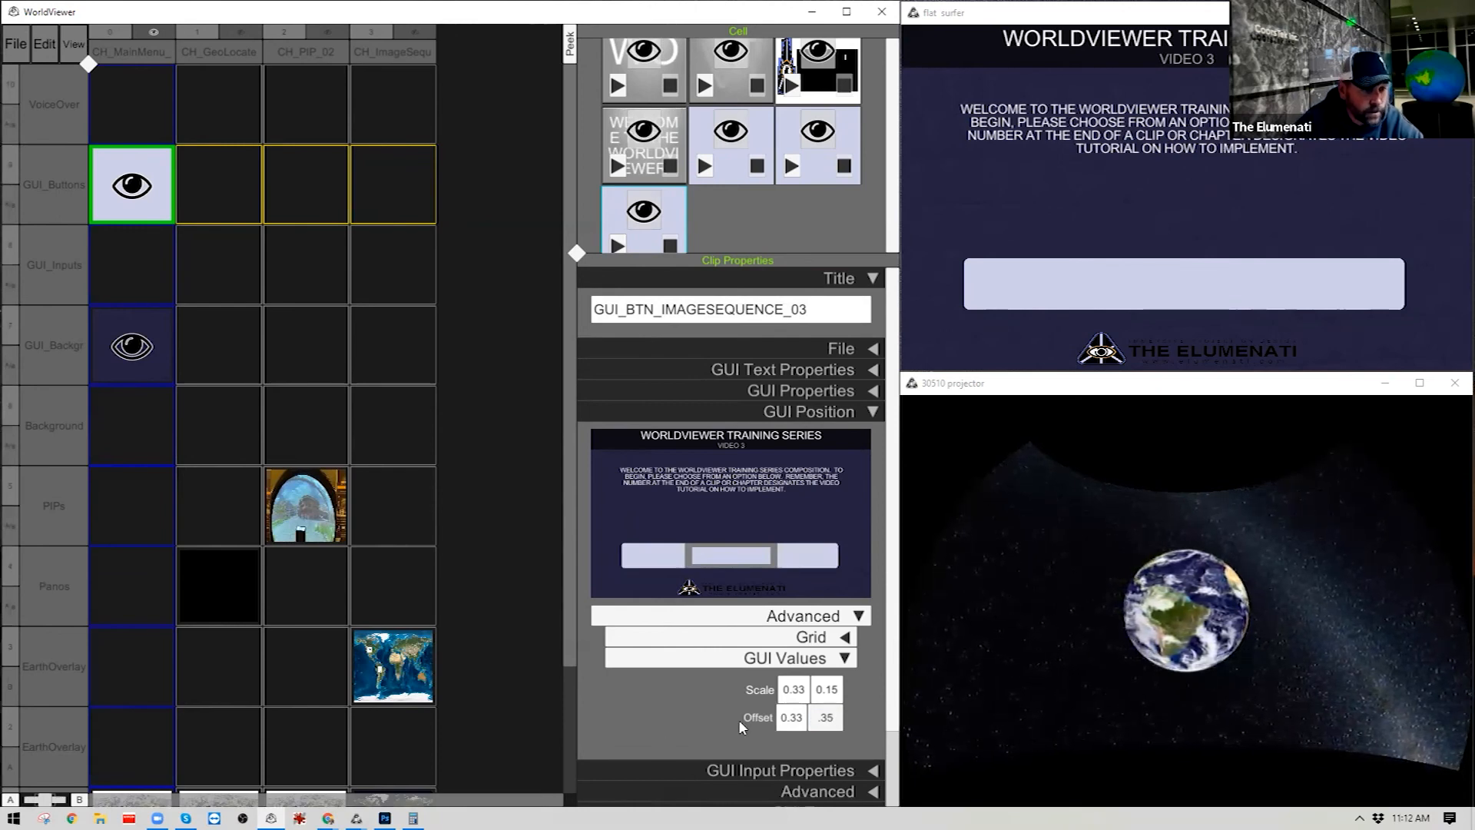
left_click(740, 726)
left_click(807, 728)
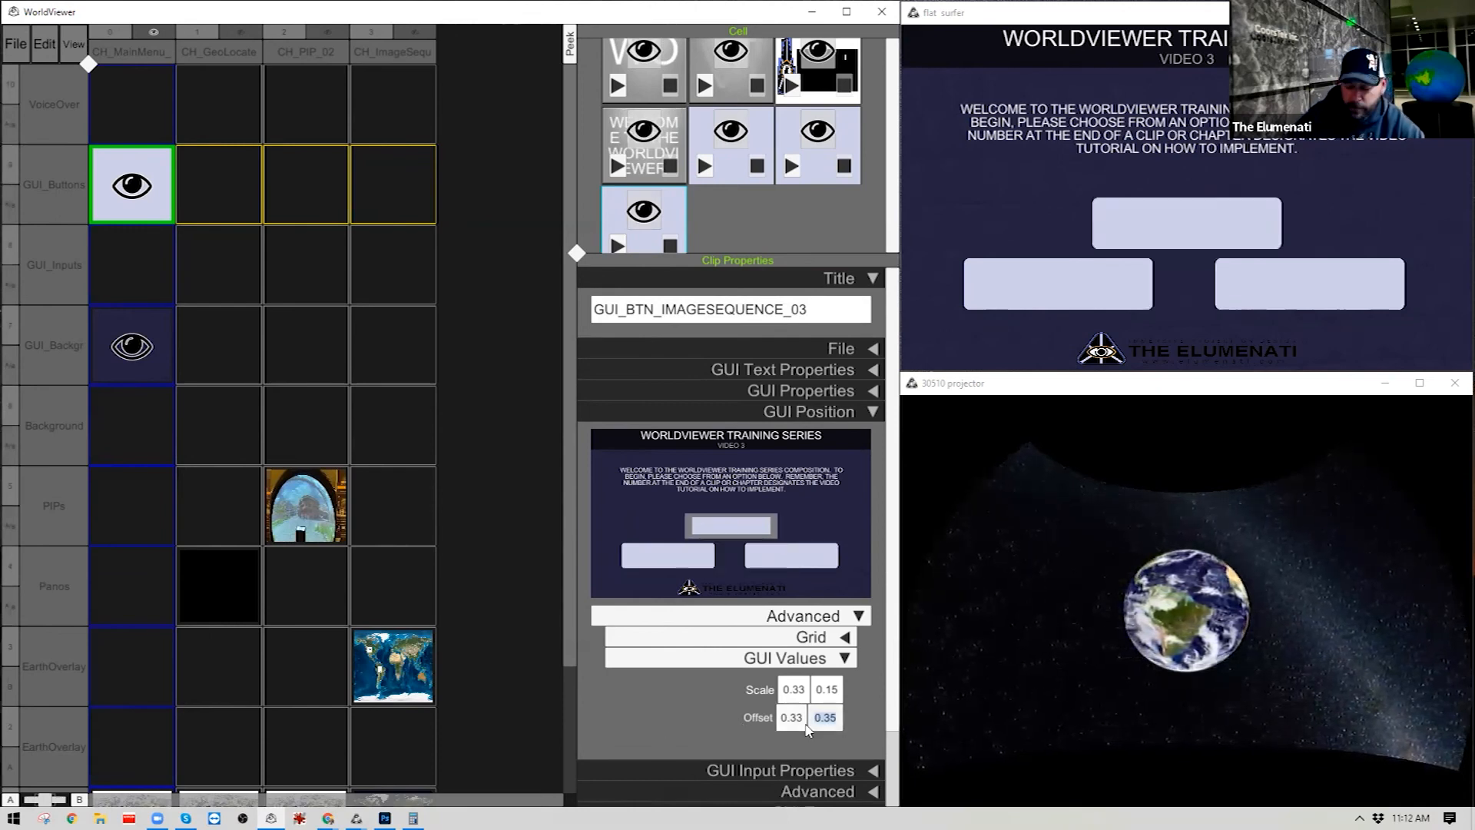
type(".45")
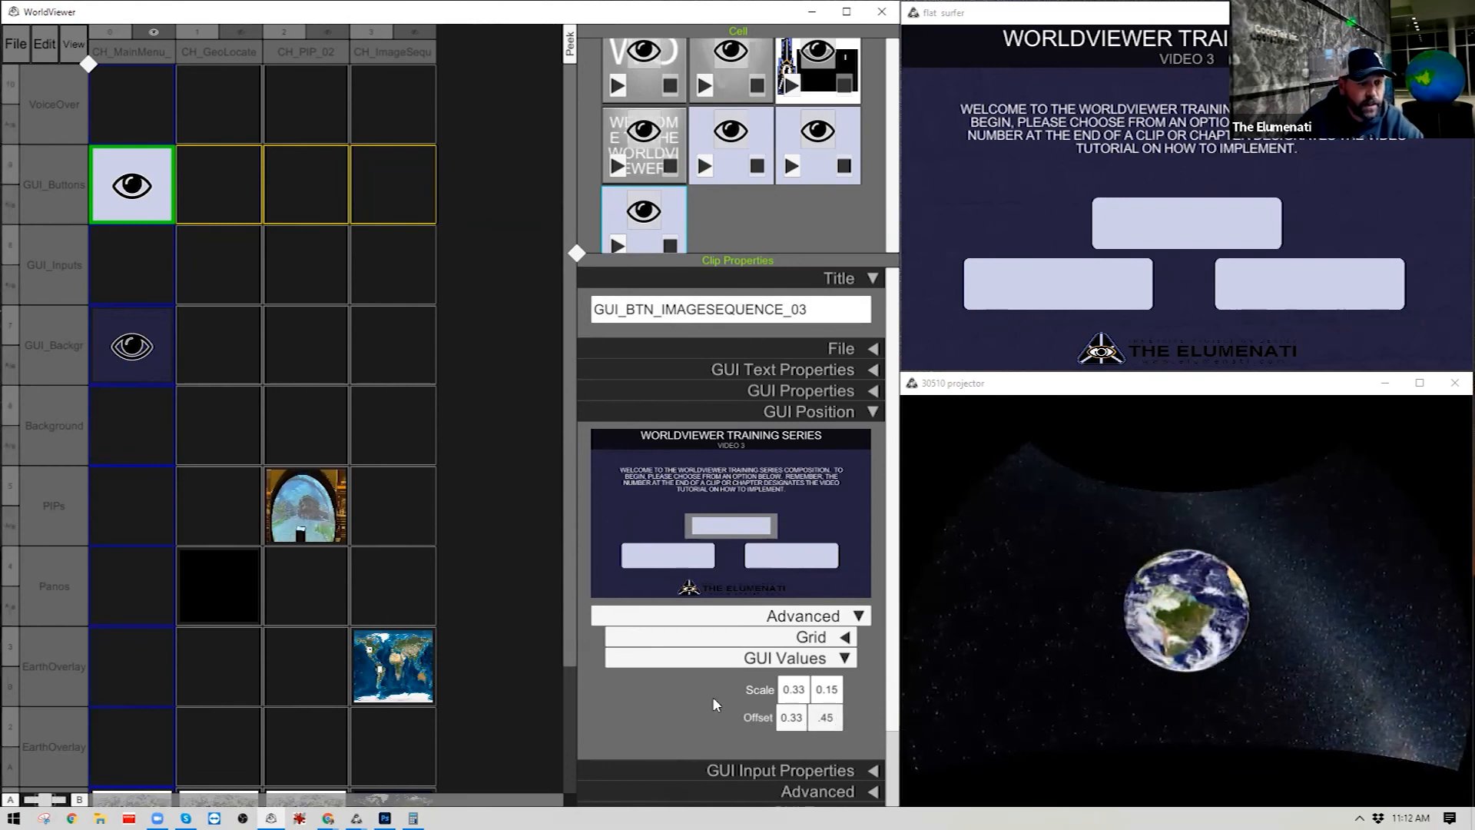
left_click(708, 708)
Set the image sequence button's vertical offset to 0.415.
left_click(825, 718)
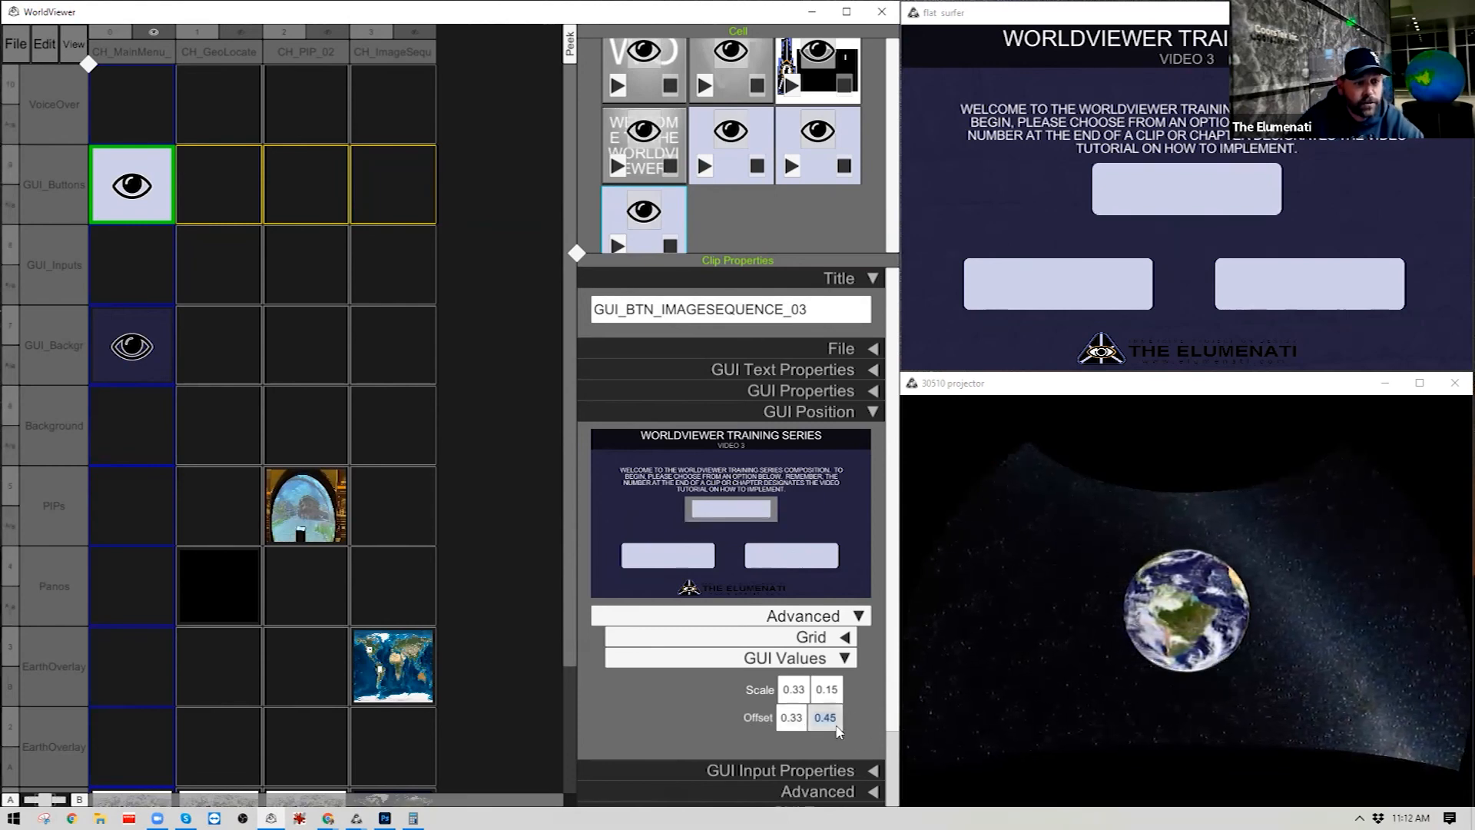
type(".415")
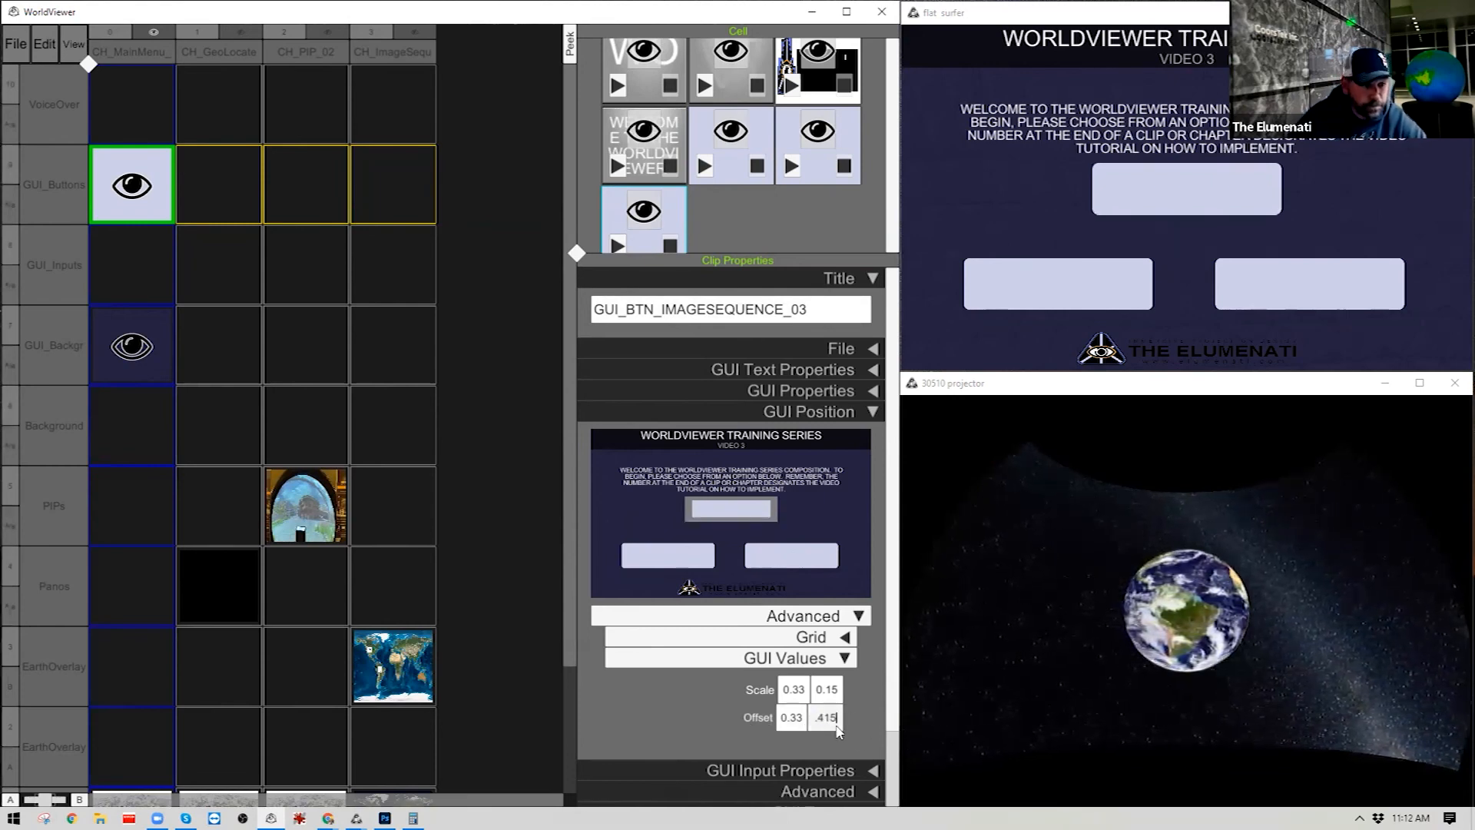
left_click(708, 717)
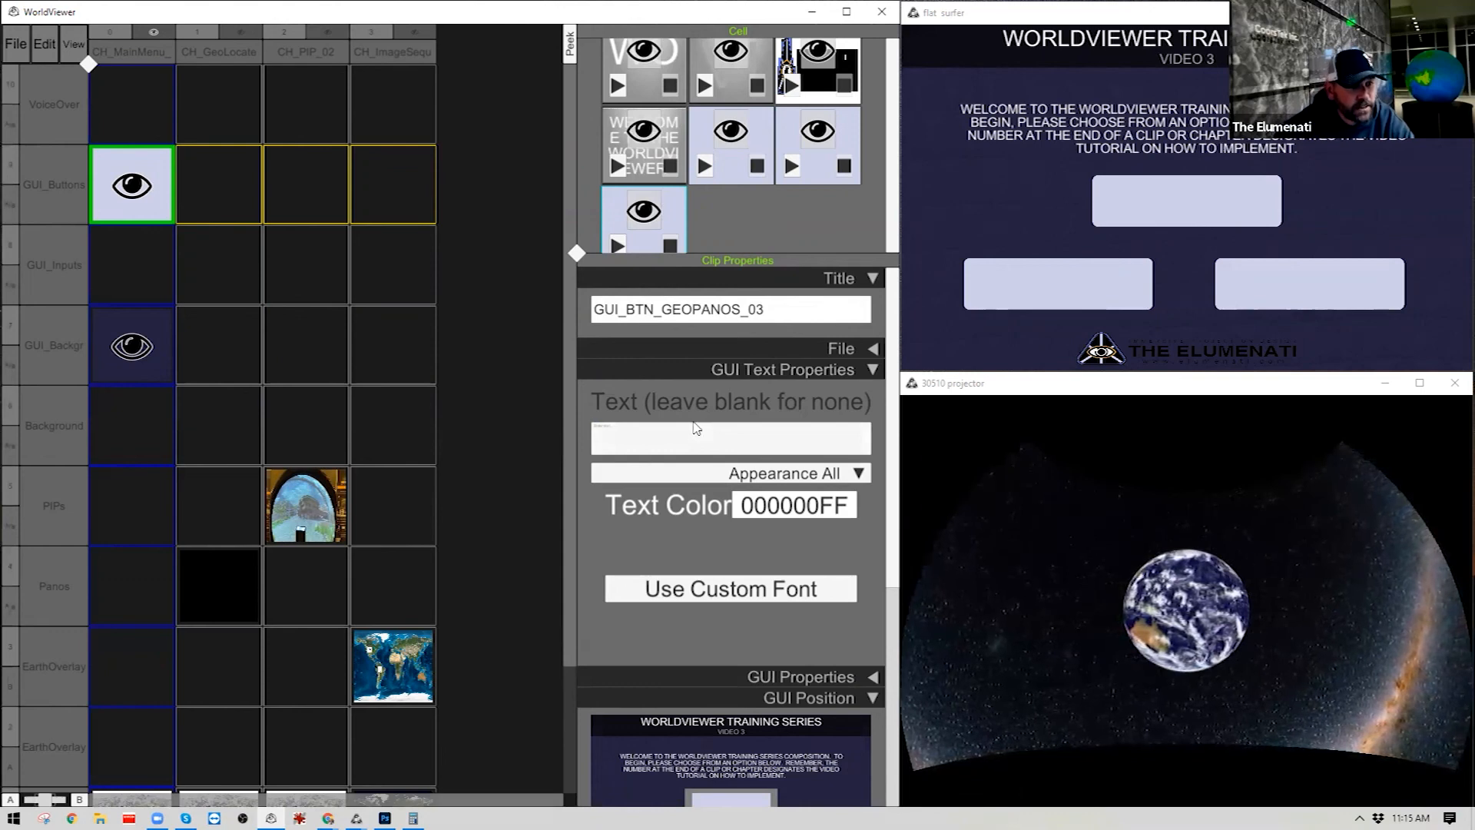
Label the GUI_BTN_GEOPANOS_03 button with the text GEOLOCATED PANO BUBBLES.
left_click(693, 436)
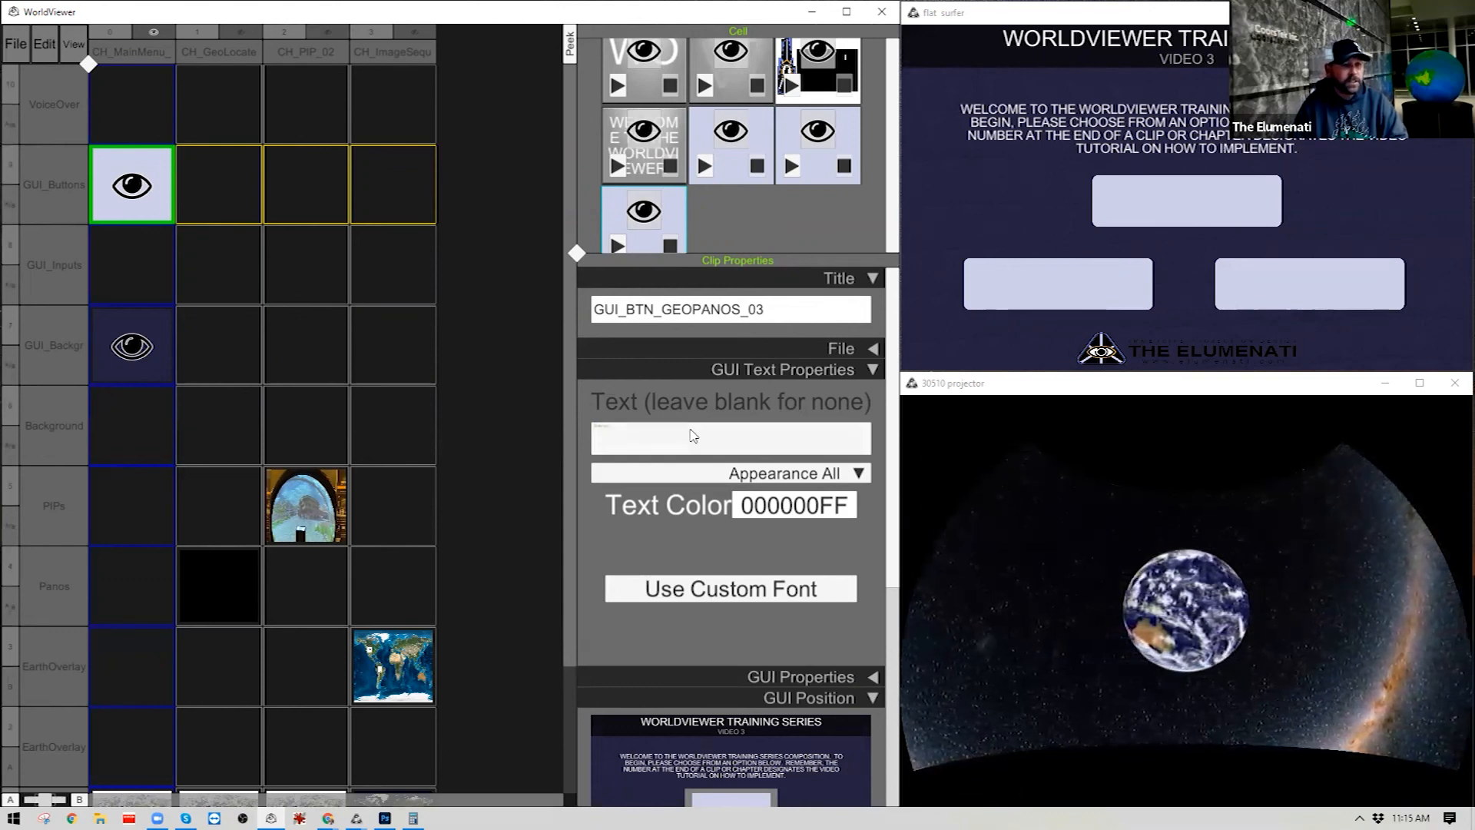
type("geo")
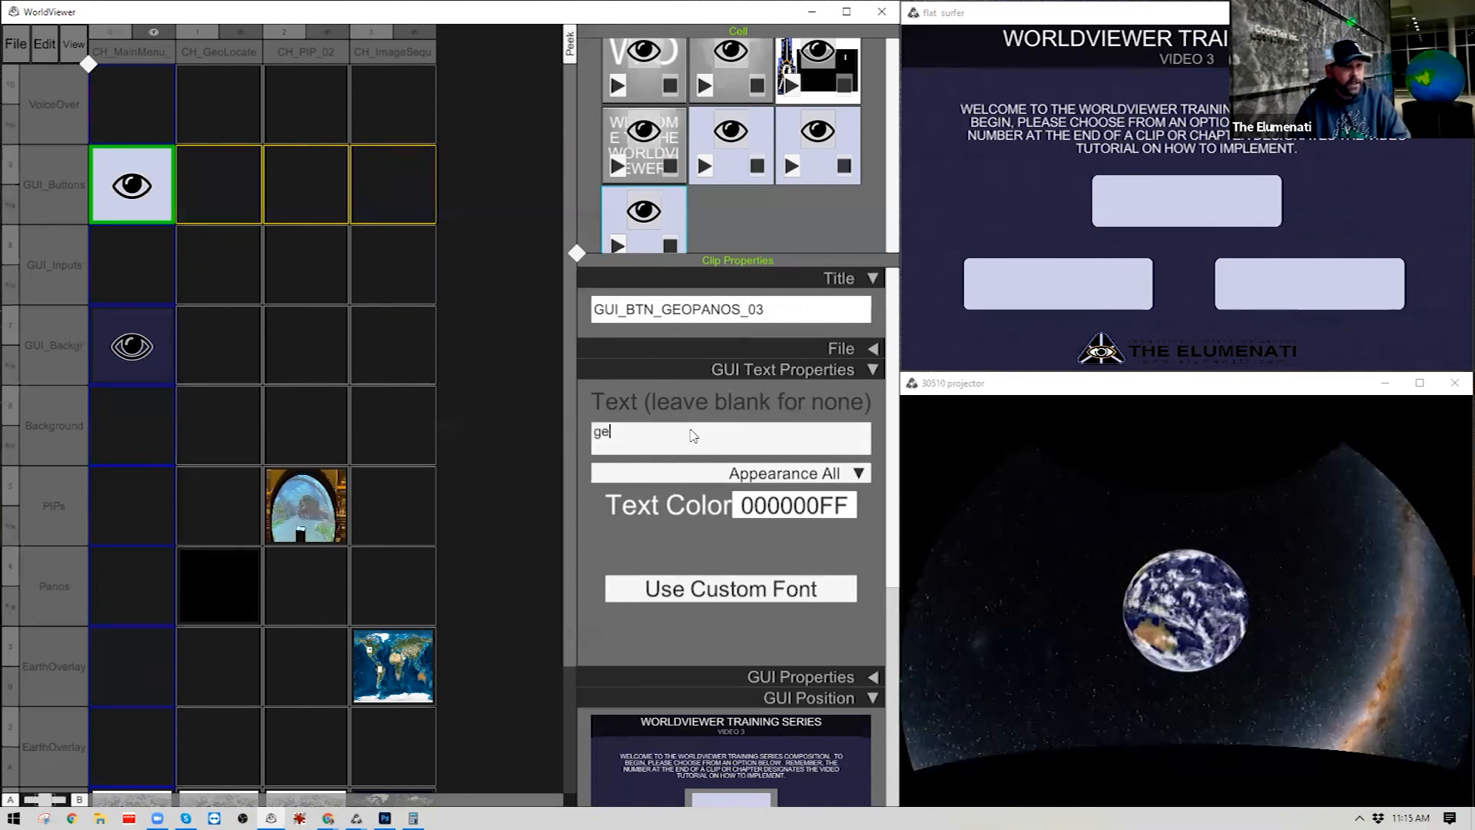
key("BackSpace")
key("BackSpace")
key("BackSpace")
type("GEO")
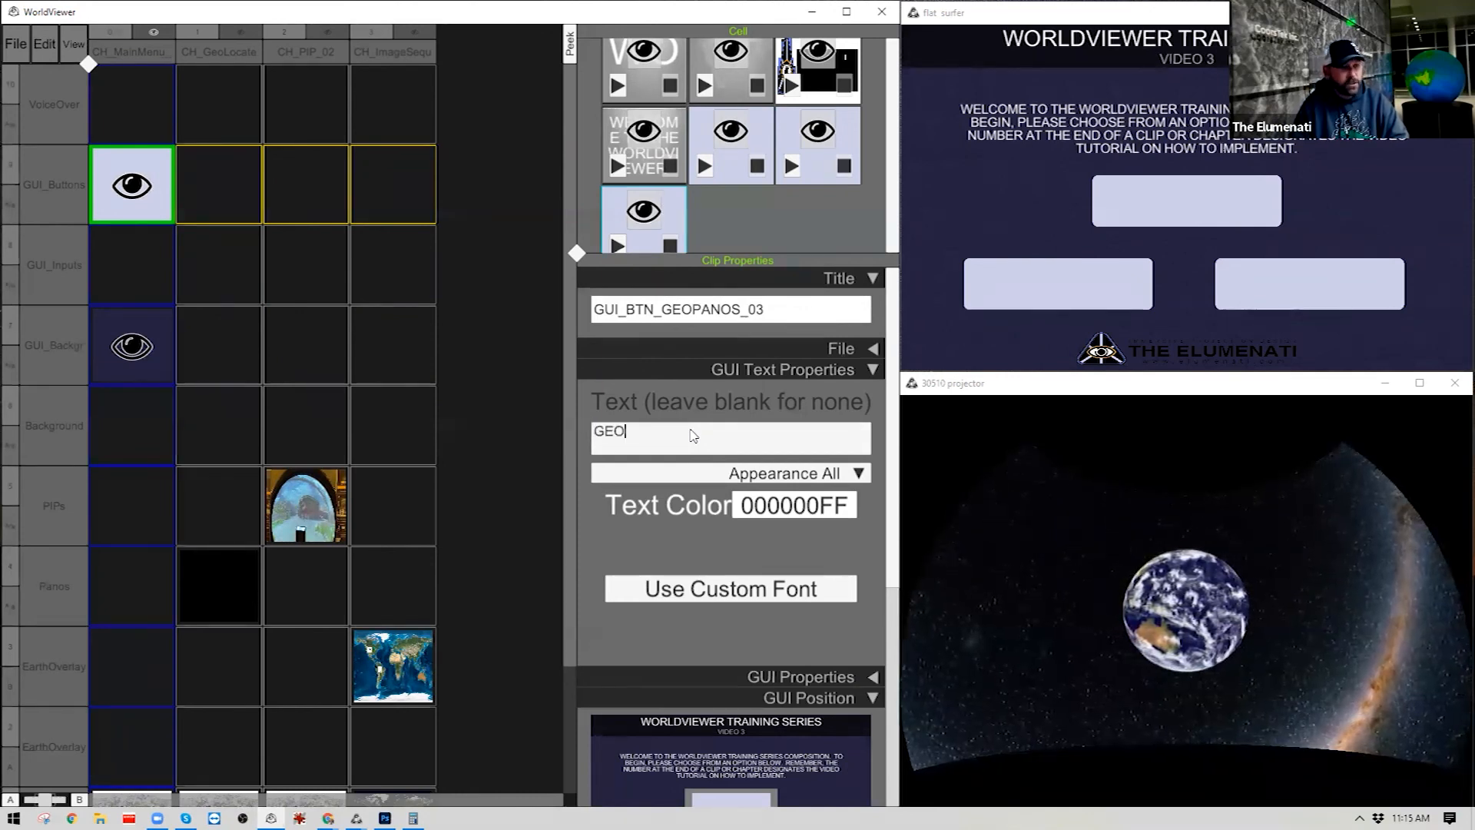
type("LOCATED PANO BUBBLES")
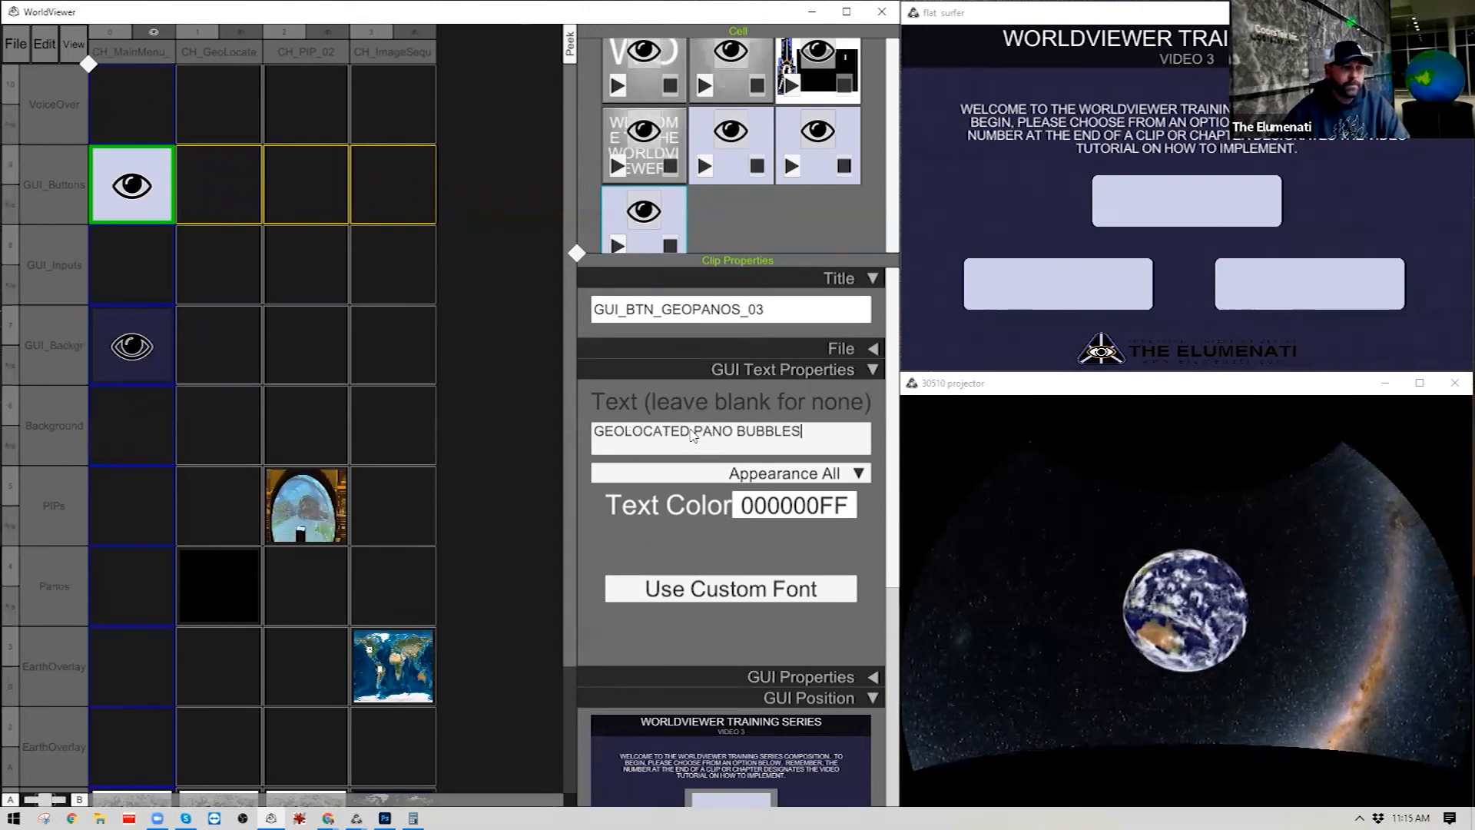
left_click(740, 403)
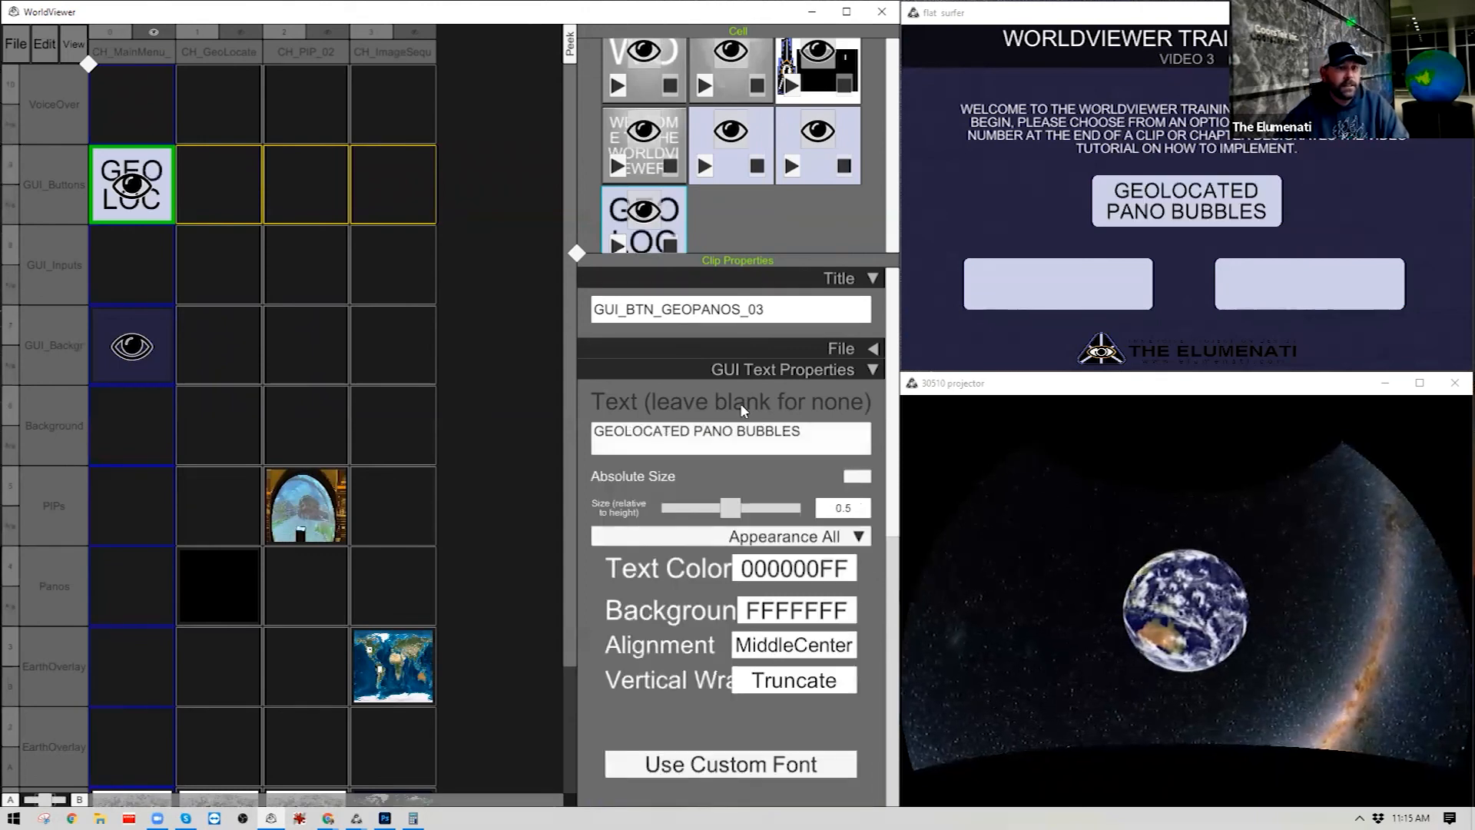
Label the GUI_BTN_IMAGESEQUENCE_03 button with the text IMAGE SEQUENCE at a relative text size of 0.5.
left_click(857, 477)
left_click(857, 477)
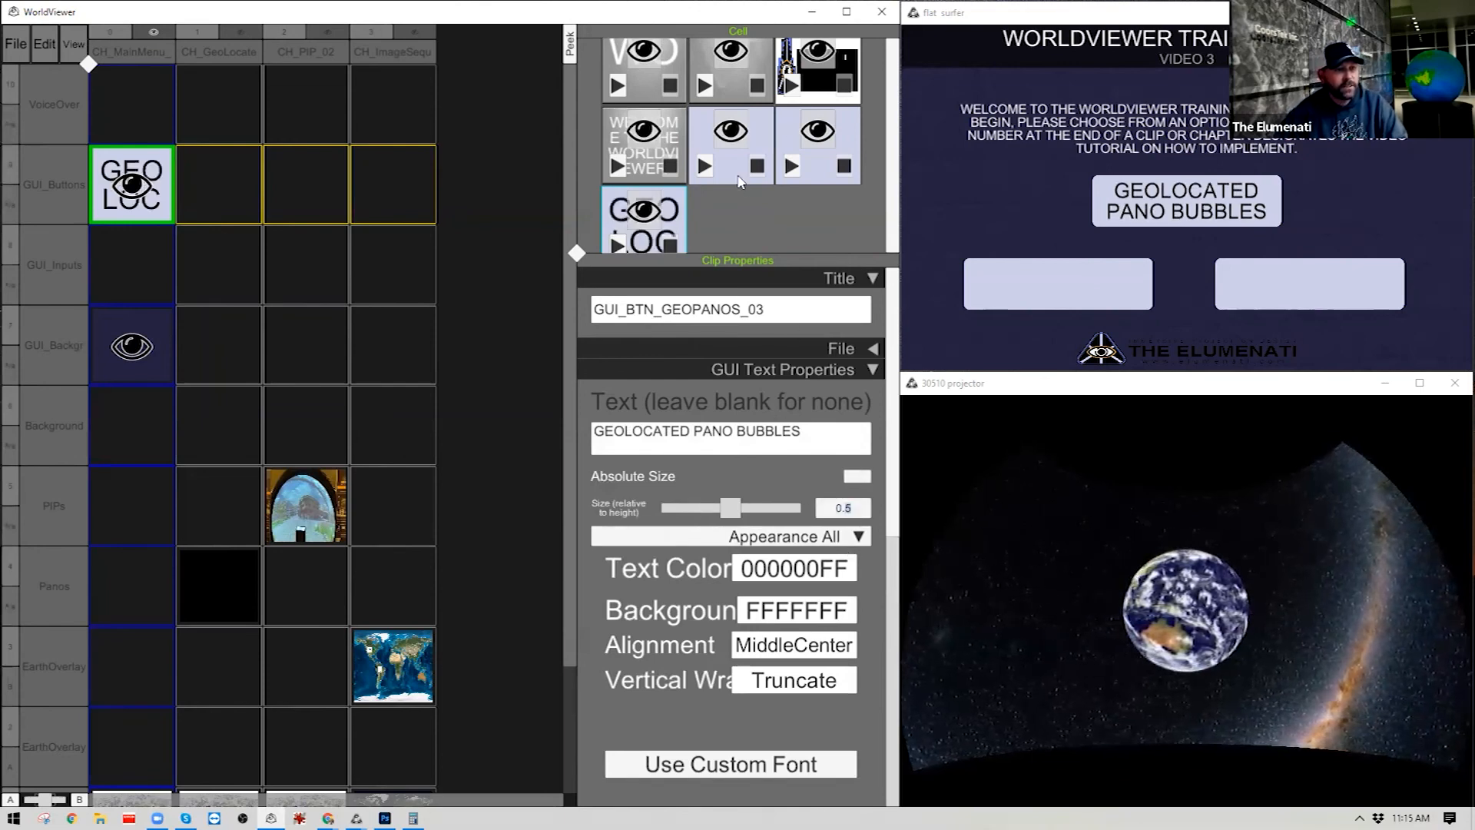
left_click(733, 173)
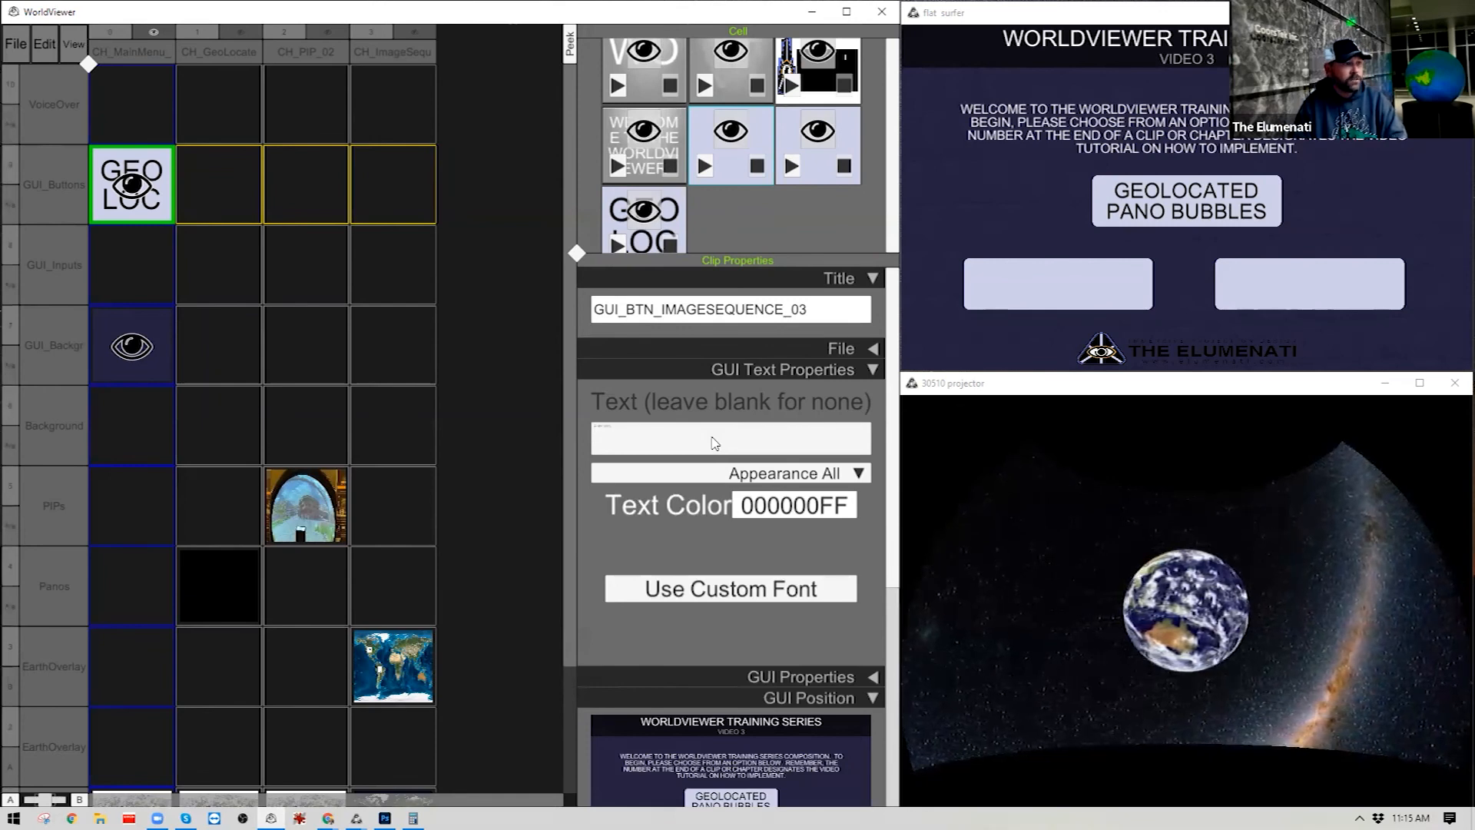
type("IMAGE ")
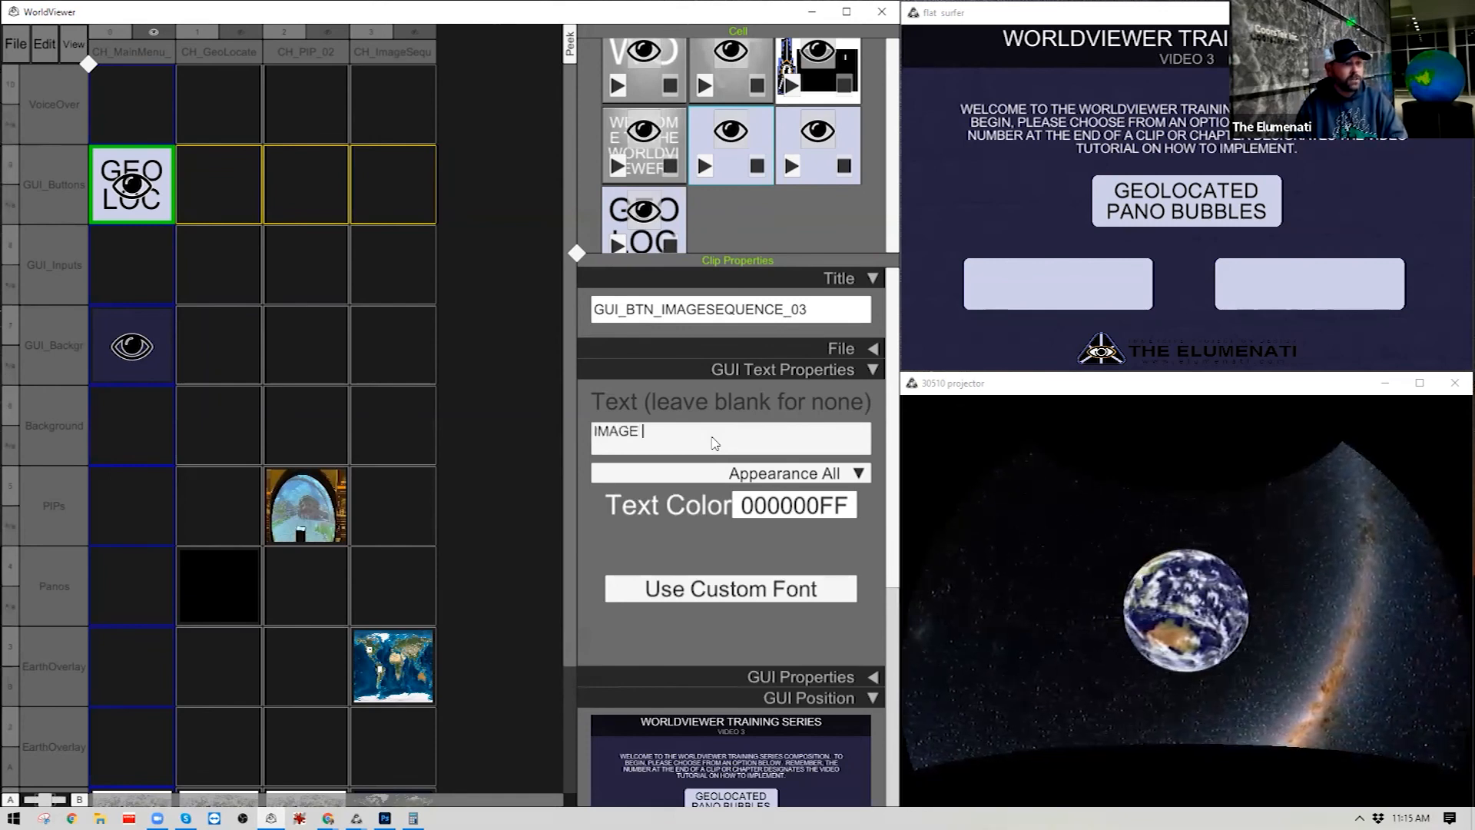
type("SEQUENCE")
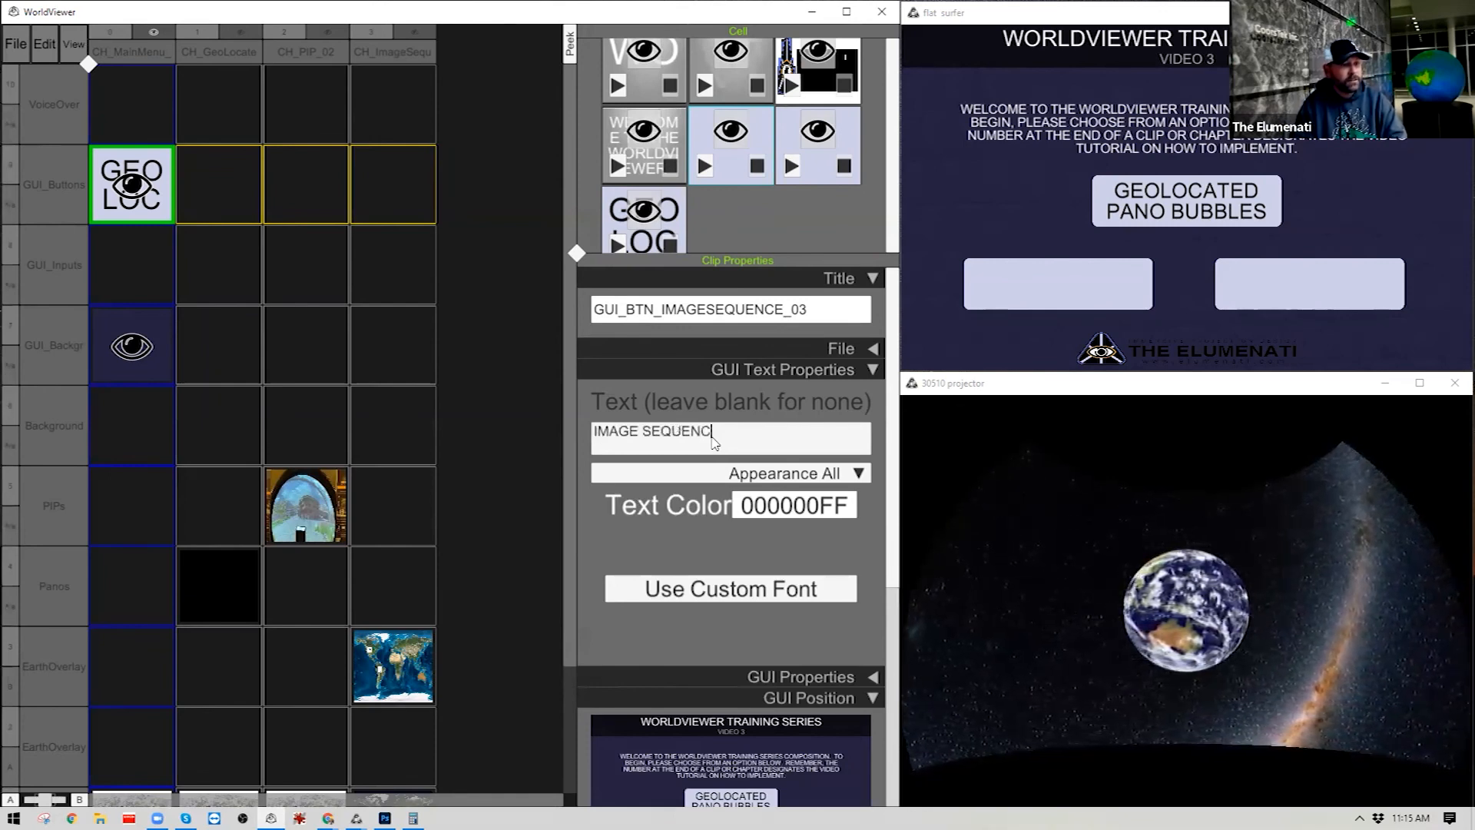
left_click(707, 404)
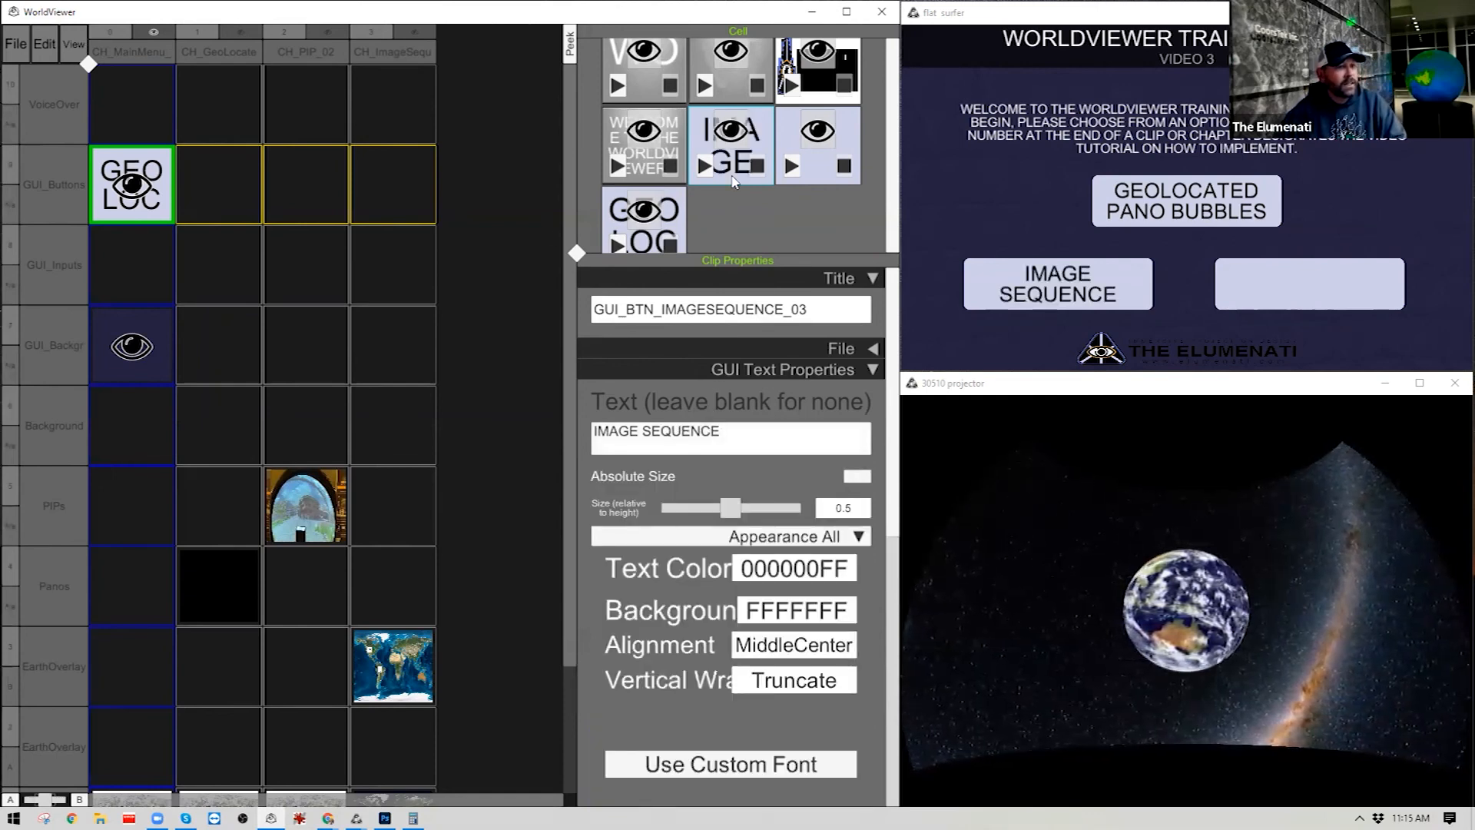
Label the GUI_BTN_PIP_03 button with the text PICTURE IN PICTURE and set its relative text size to 0.5.
left_click(820, 175)
left_click(662, 449)
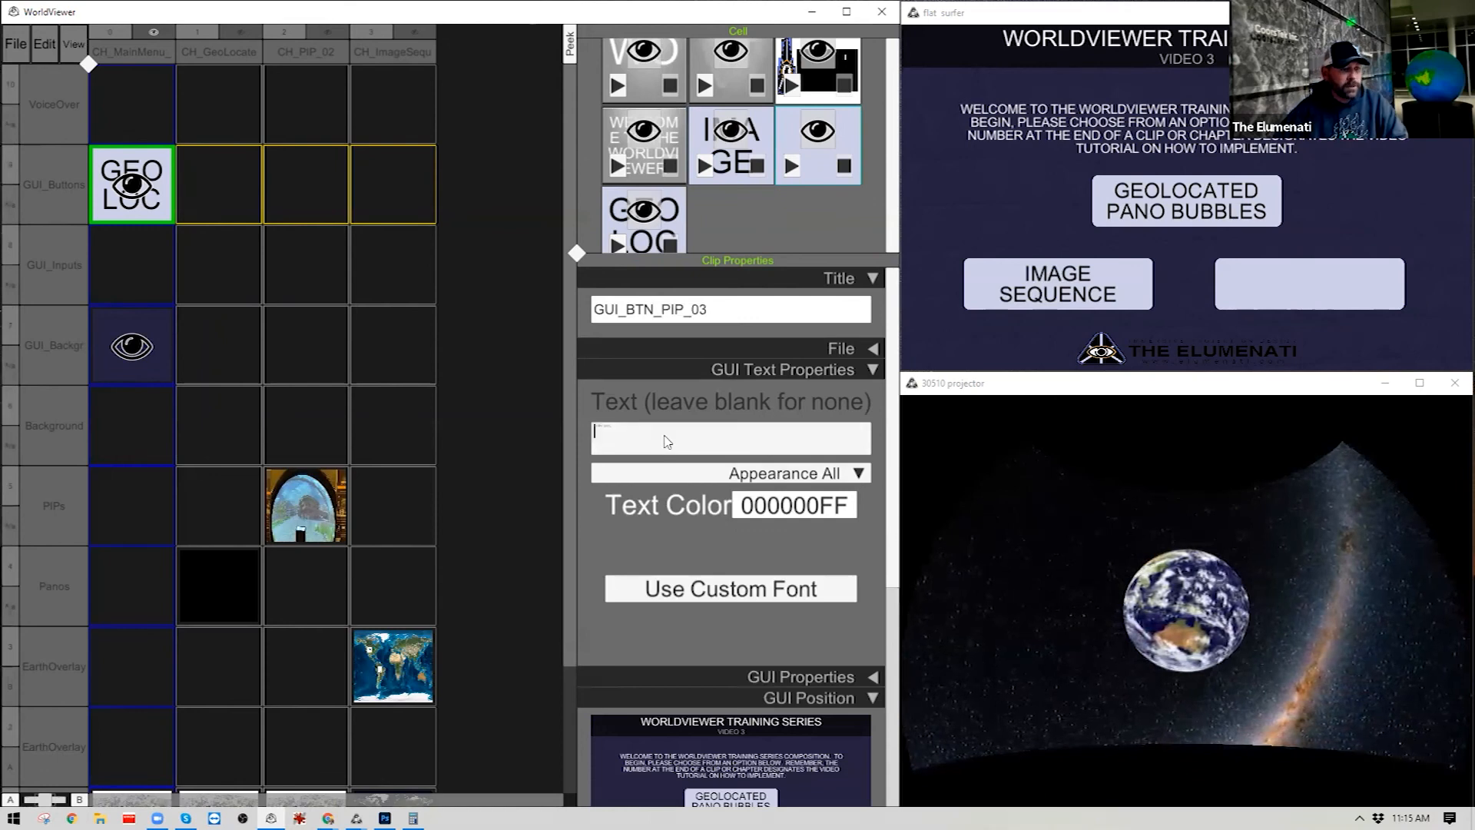
type("PICTURE ")
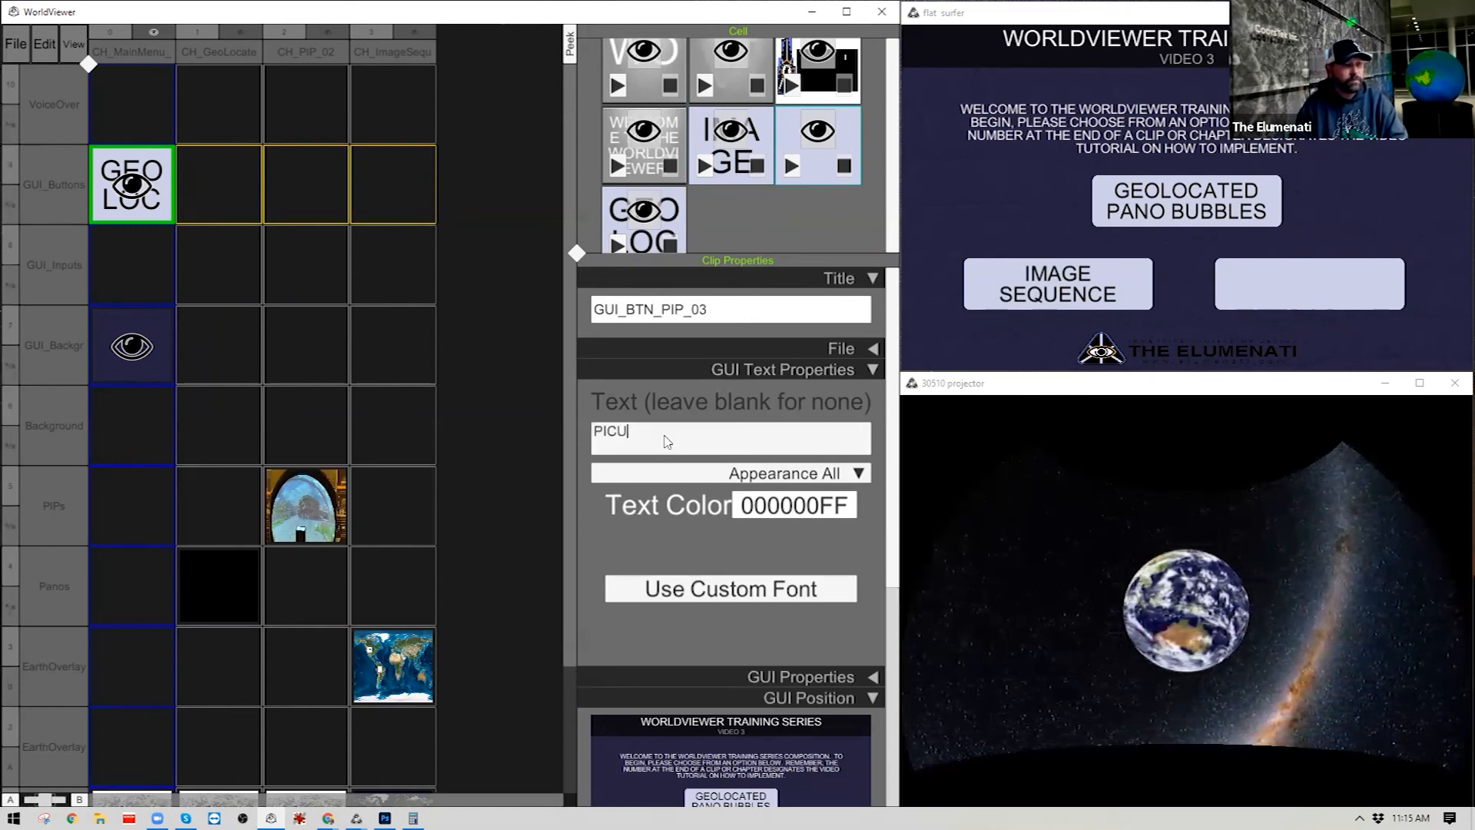
type("IN PICTURE")
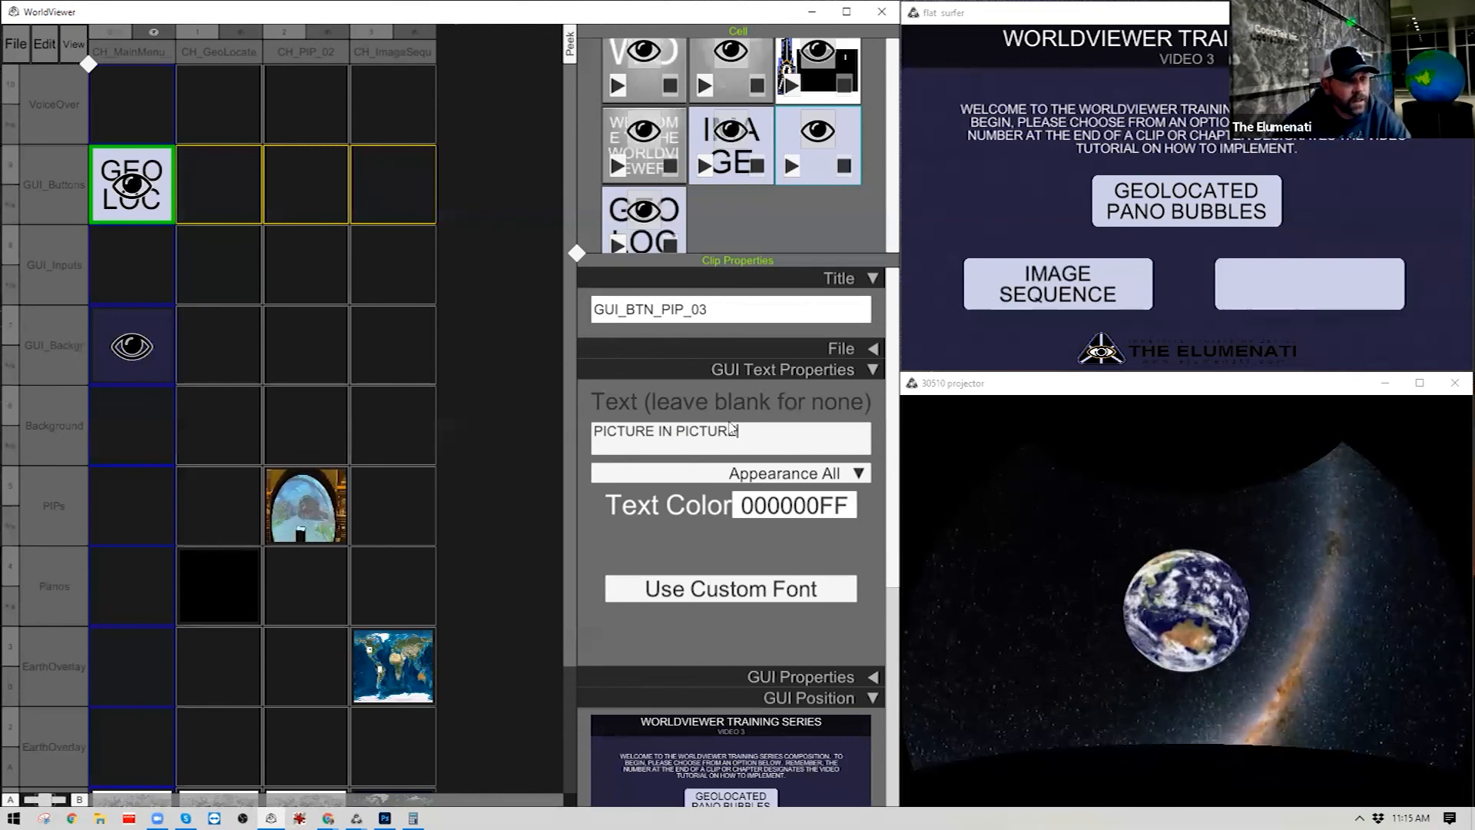
left_click(857, 477)
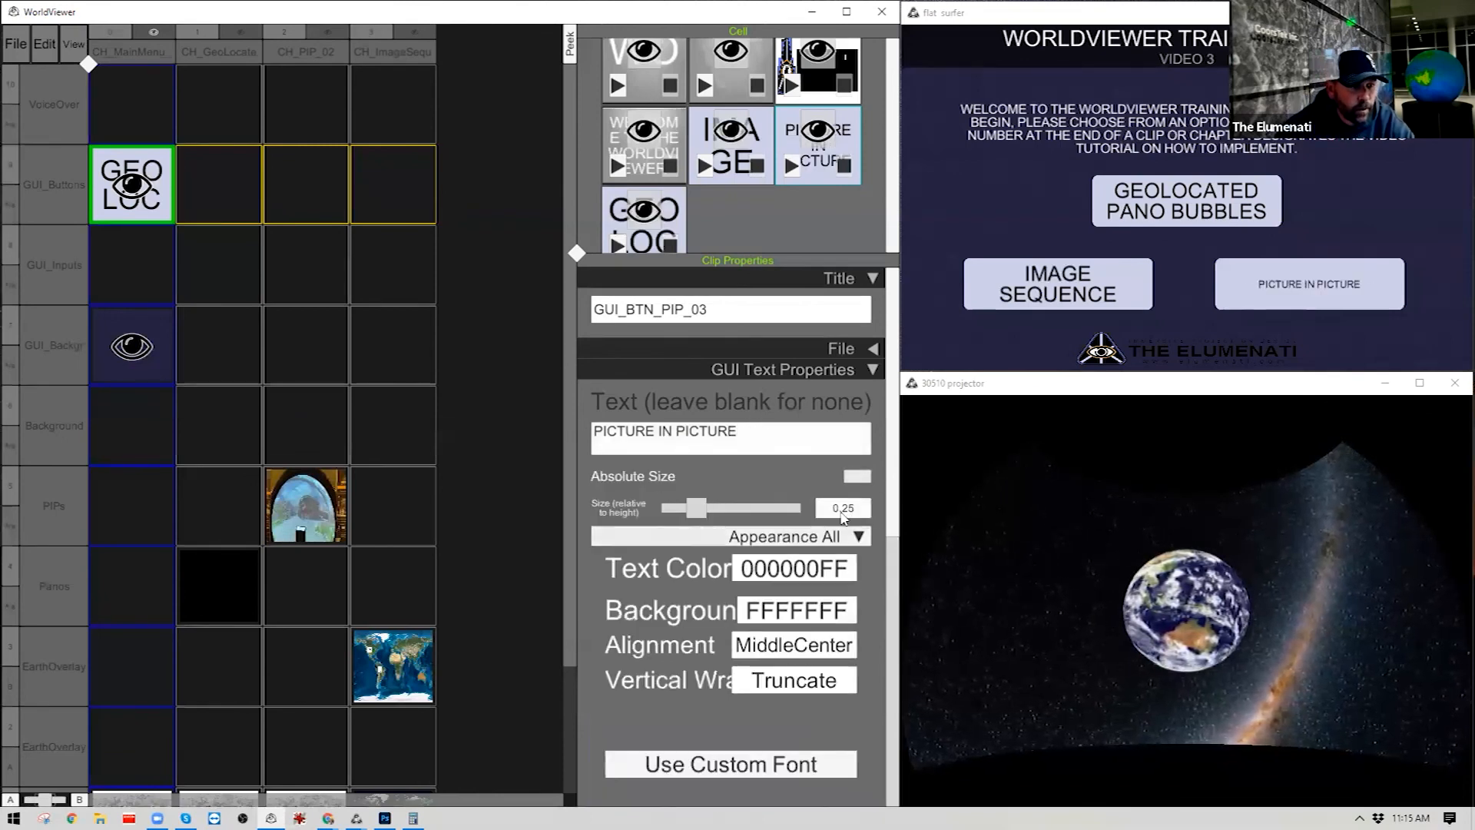
left_click(840, 513)
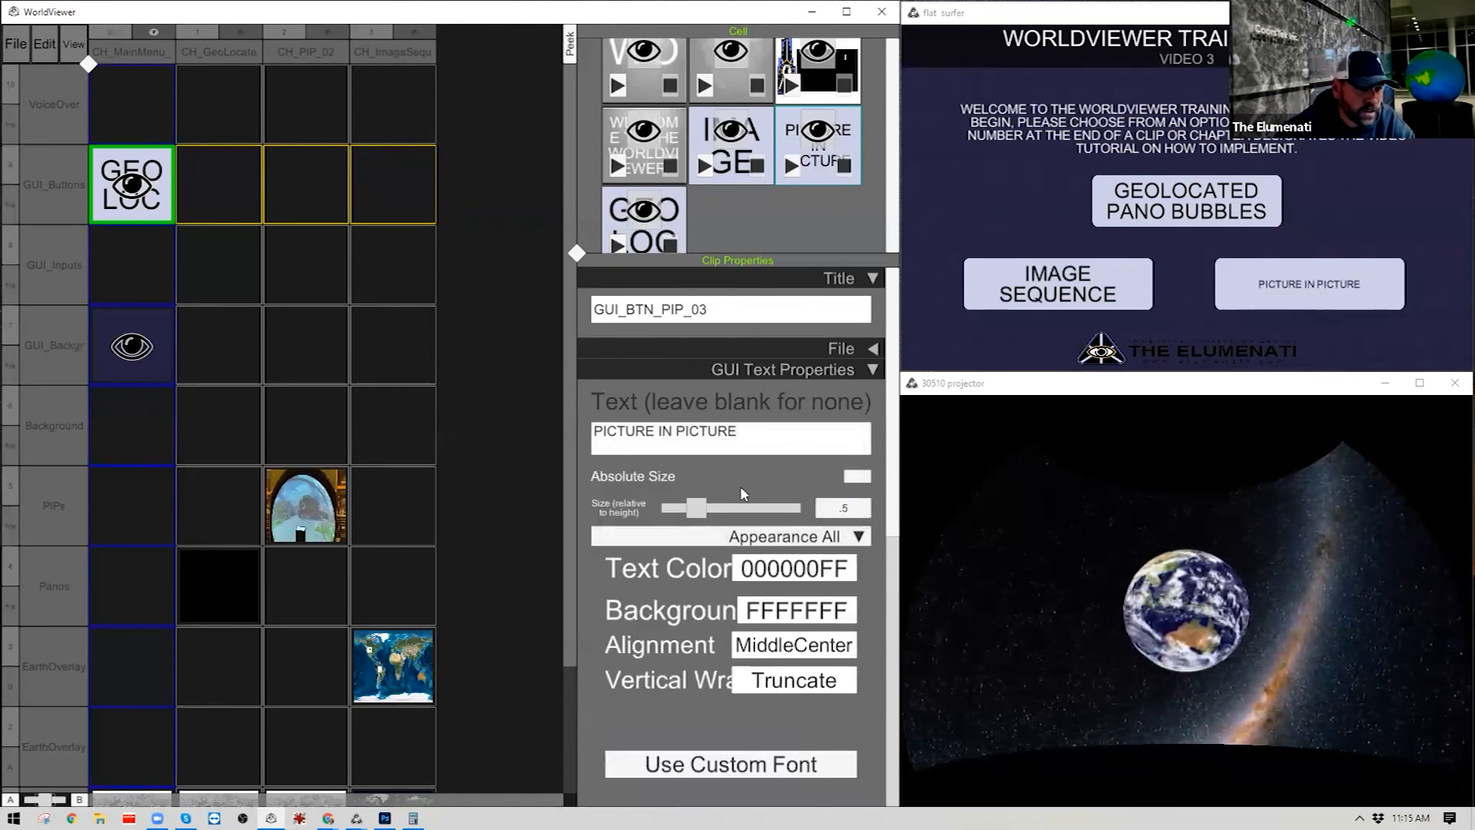
Apply a relative text size of 0.5 to the Picture in Picture button, and widen its clip properties area with the detail sections collapsed.
left_click(769, 470)
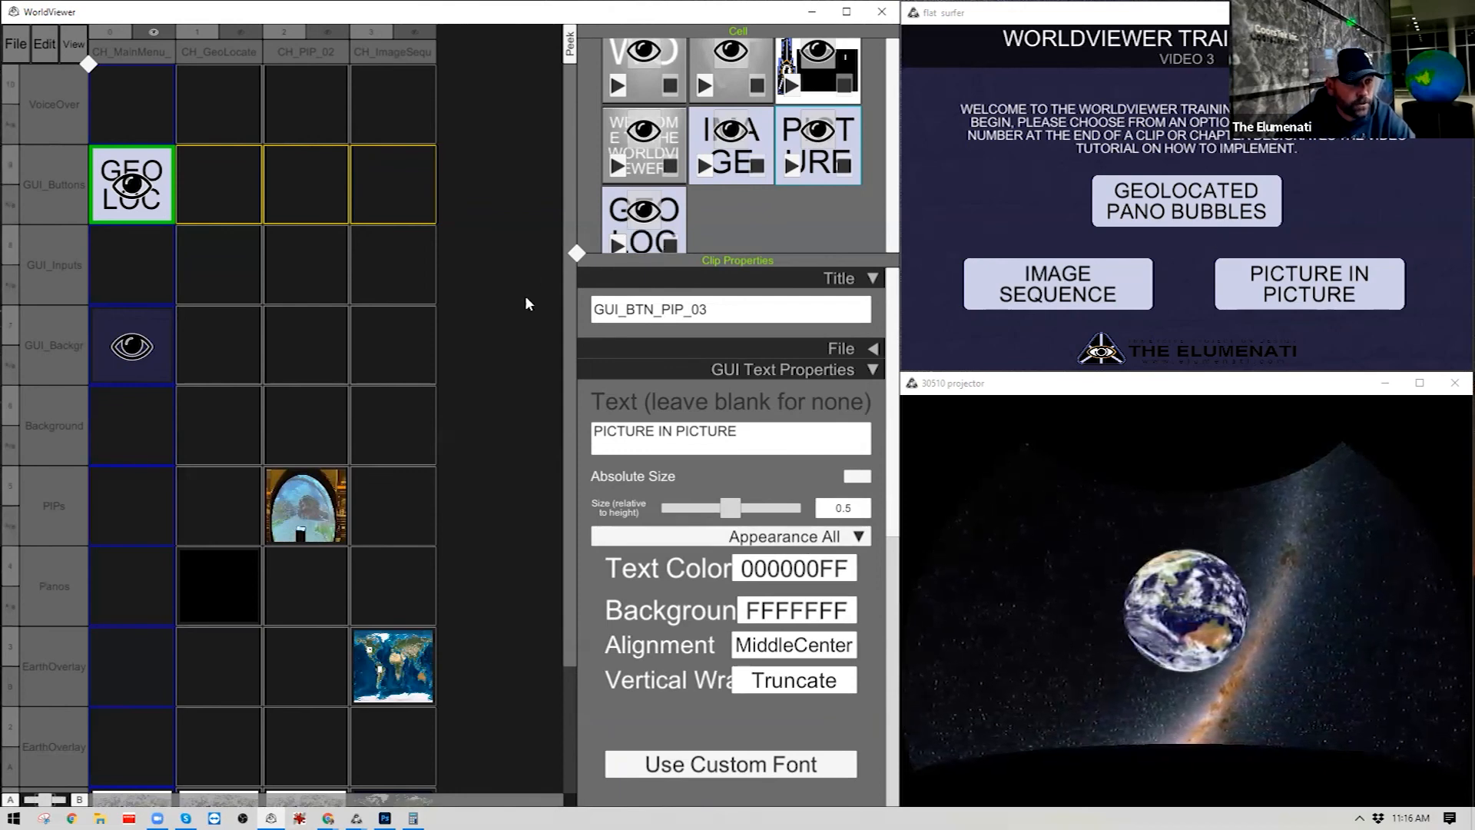
left_click_drag(576, 253, 458, 222)
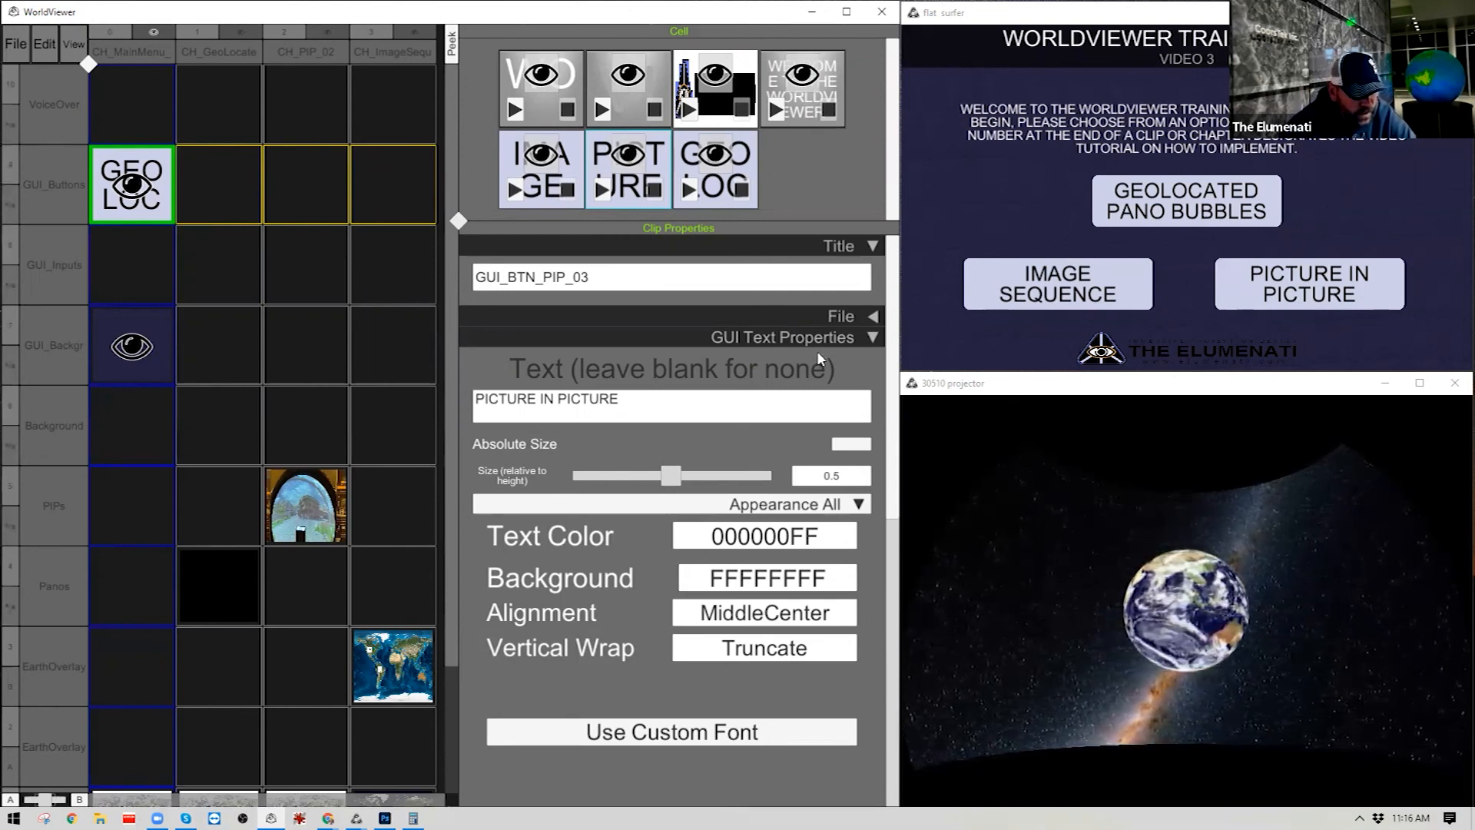
left_click(843, 338)
left_click(873, 380)
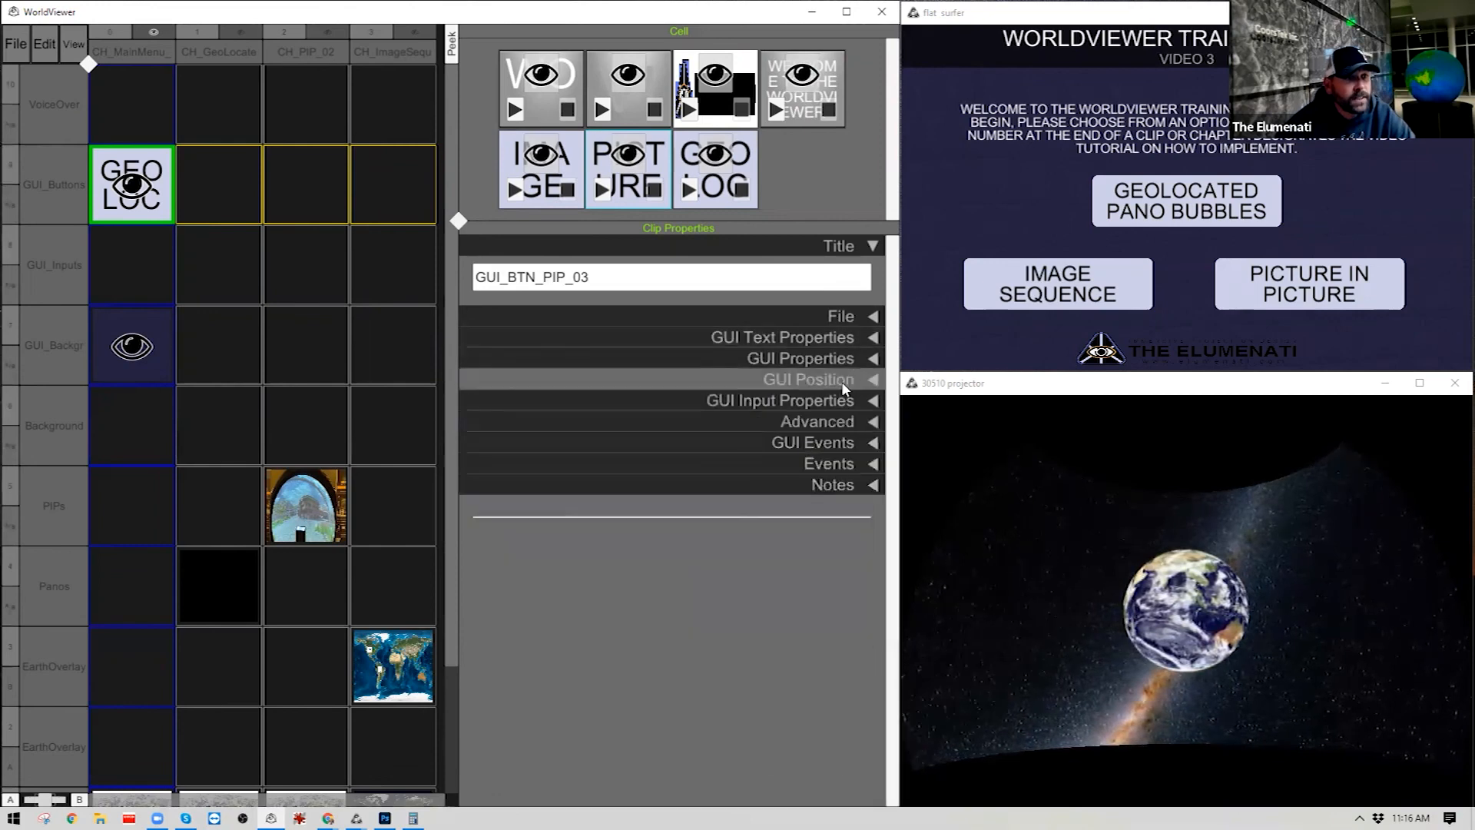
Set the On Click OSC event of GUI_BTN_GEOPANOS_03 to /PlayChapter CH_GeoLocatedPanos_02, copied from the geolocated panos chapter.
left_click(536, 196)
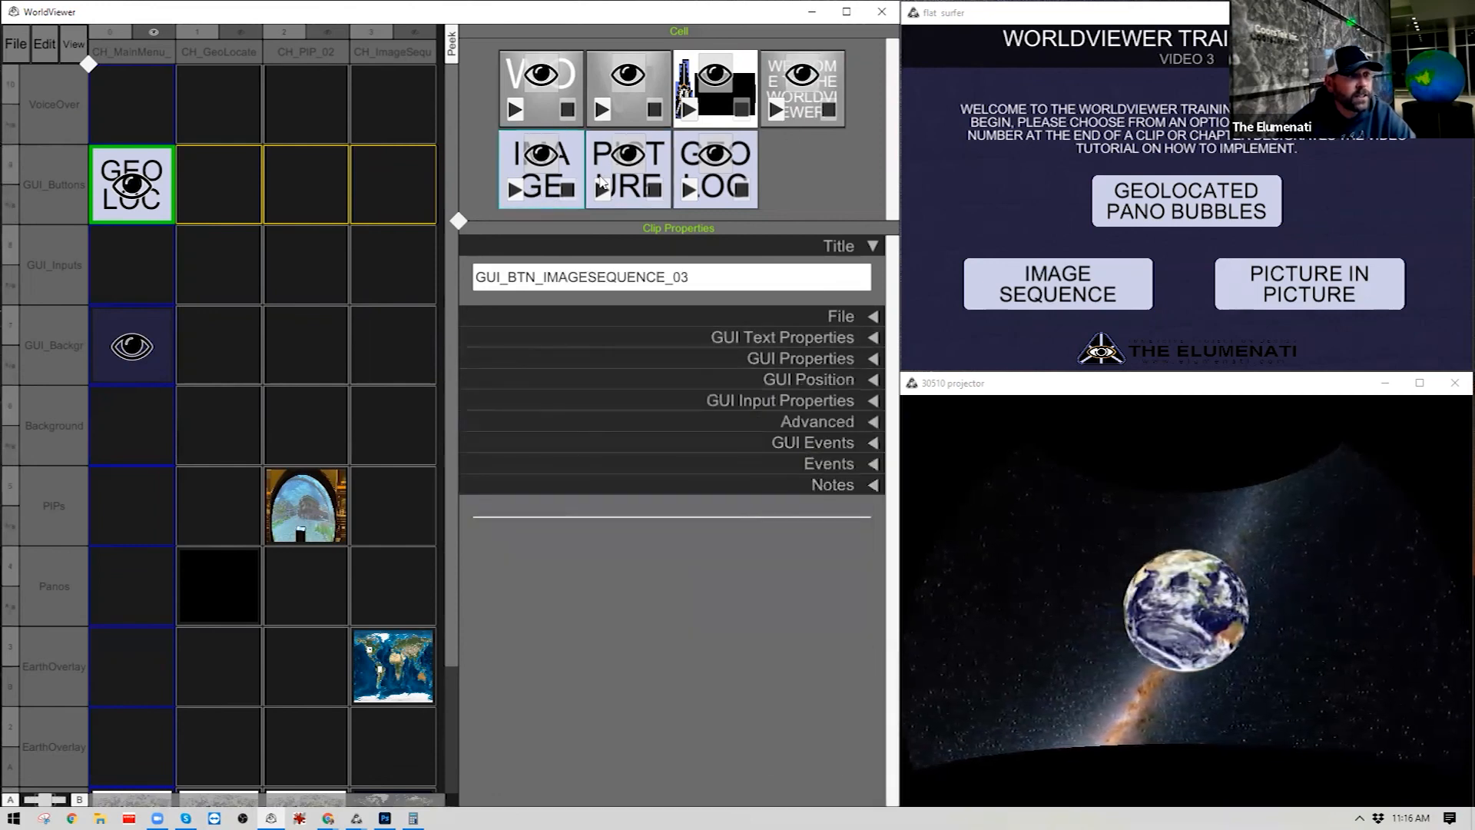
left_click(697, 203)
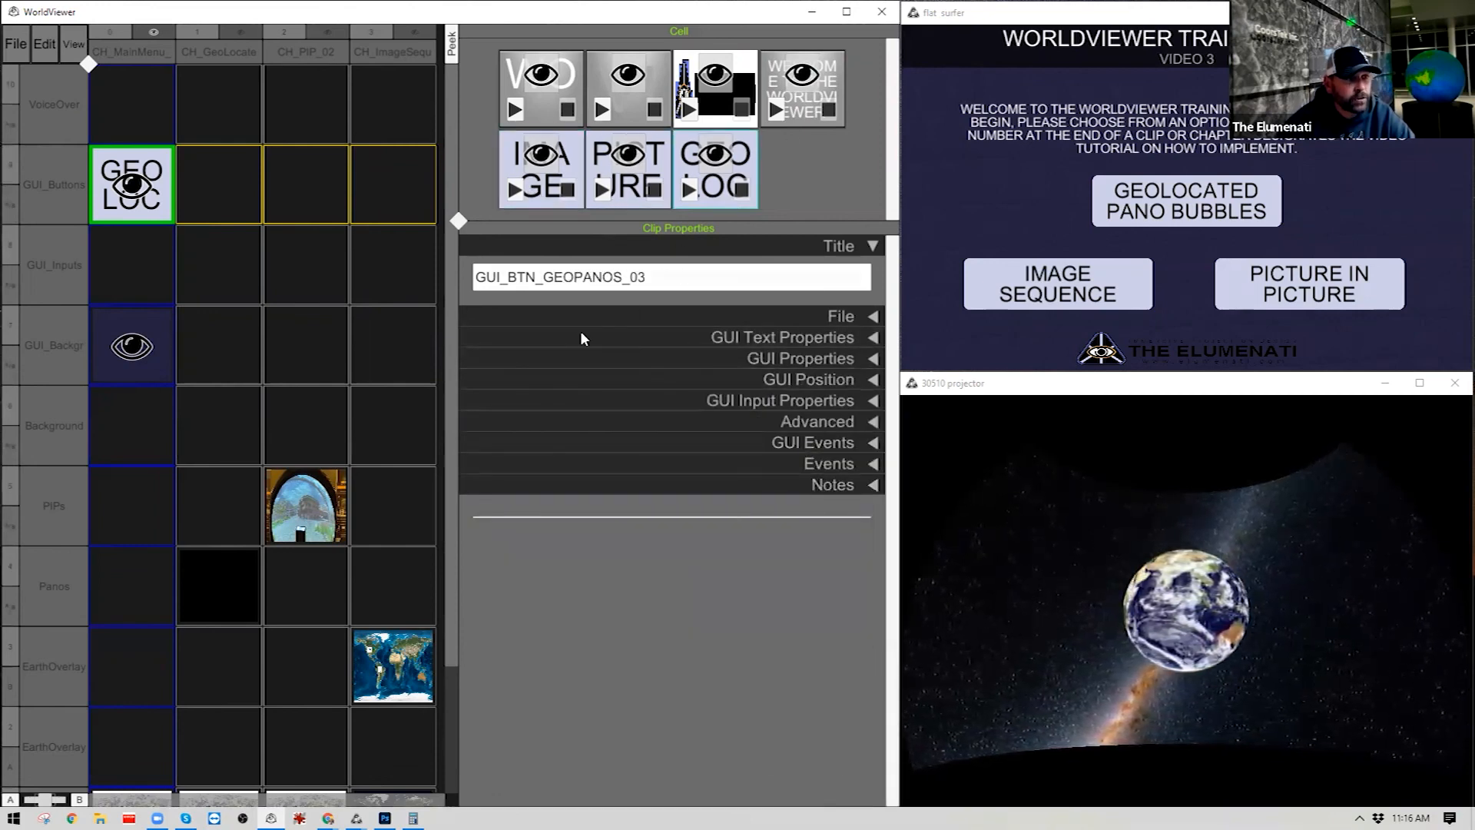
left_click(823, 440)
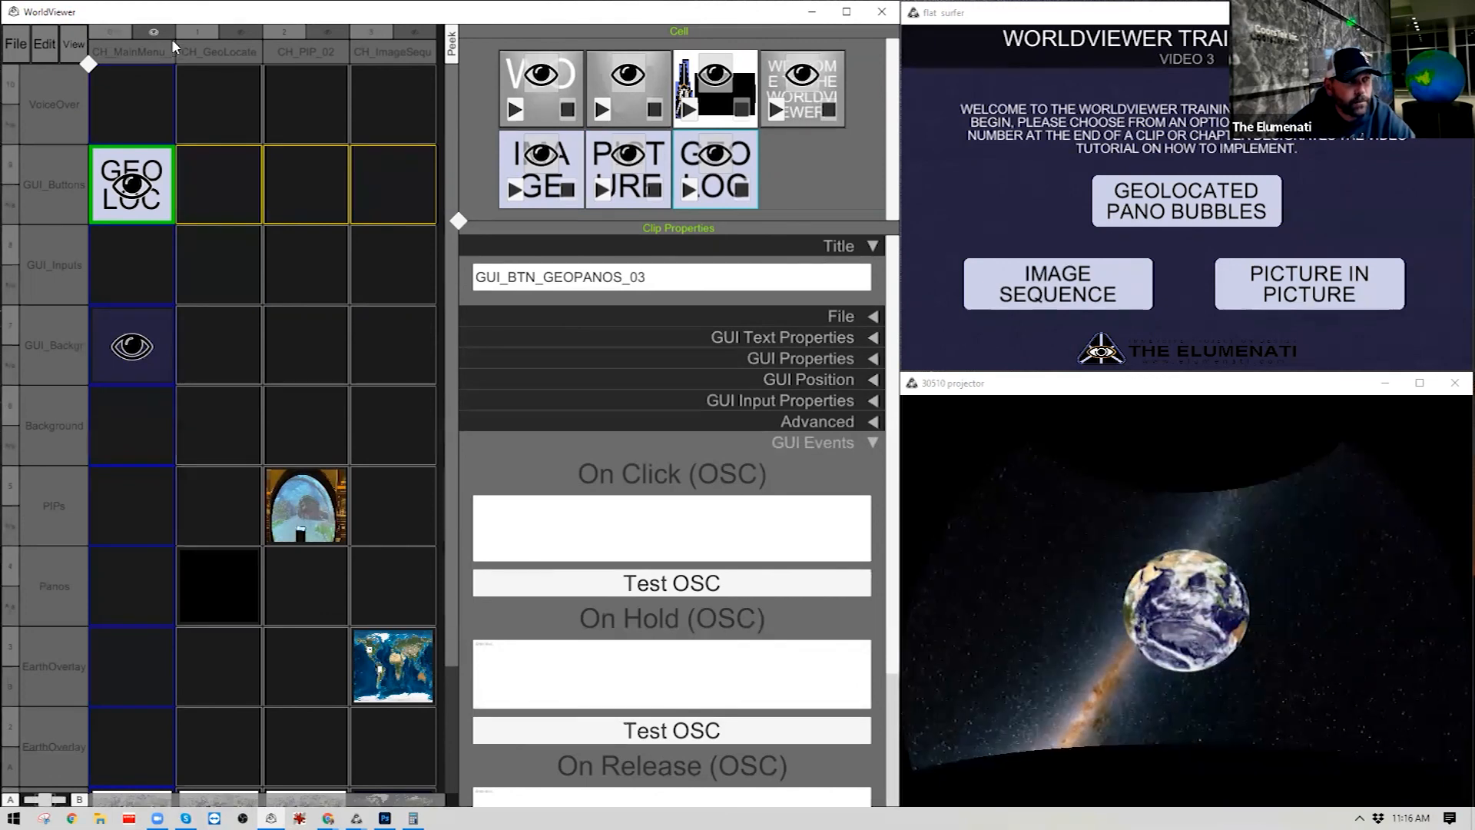
right_click(238, 34)
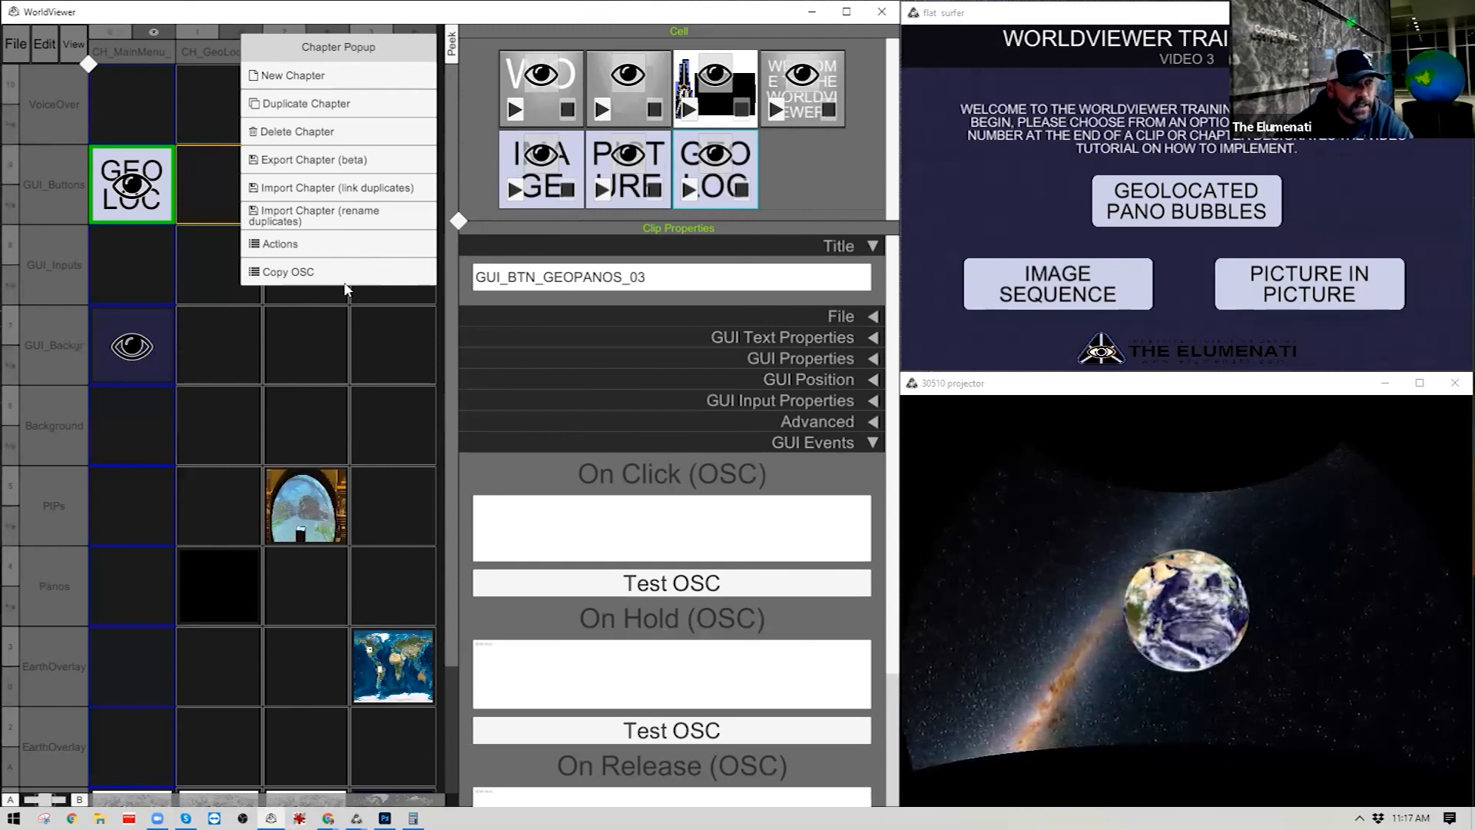
left_click(290, 271)
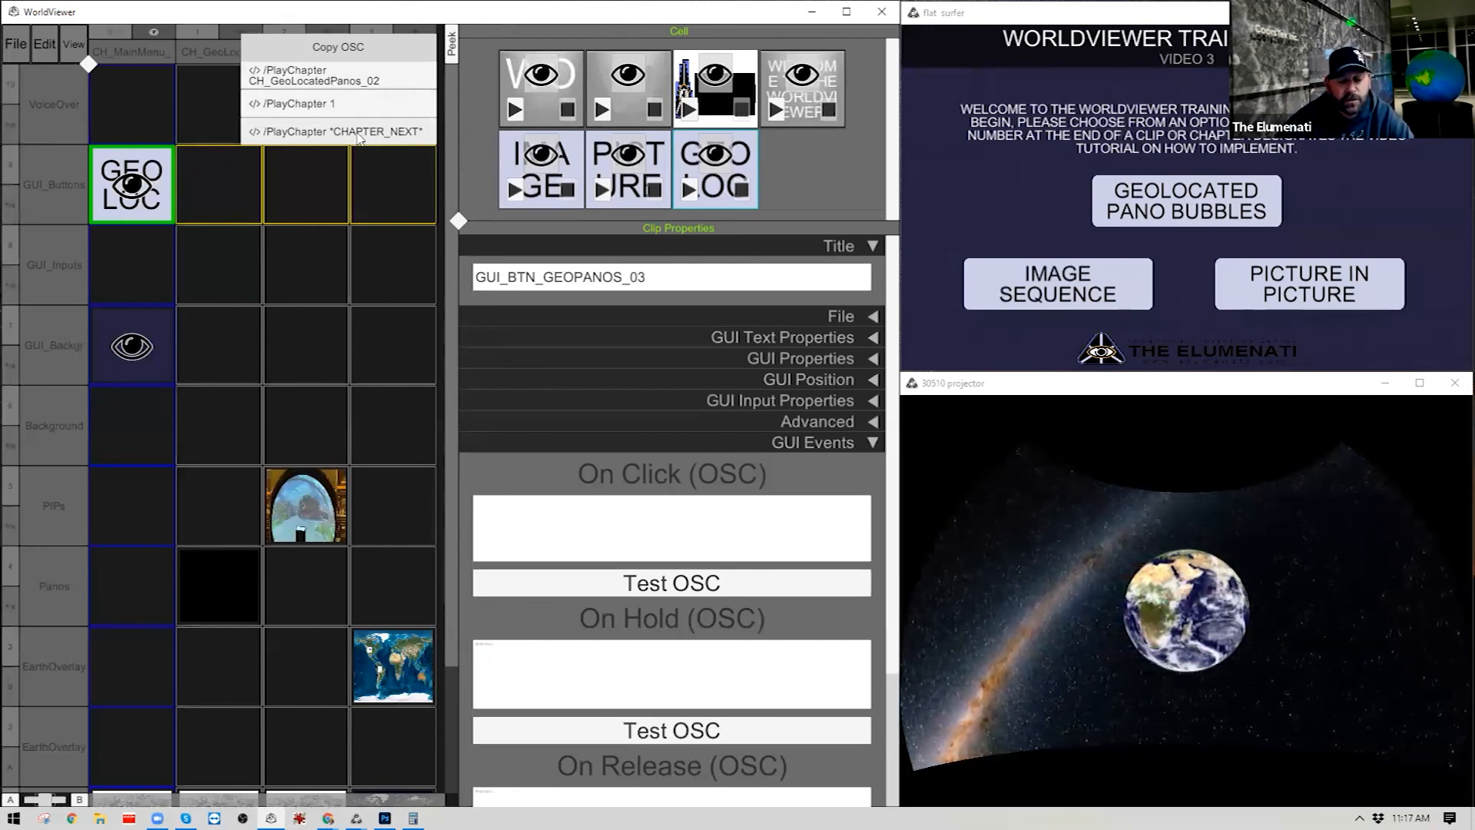
left_click(353, 86)
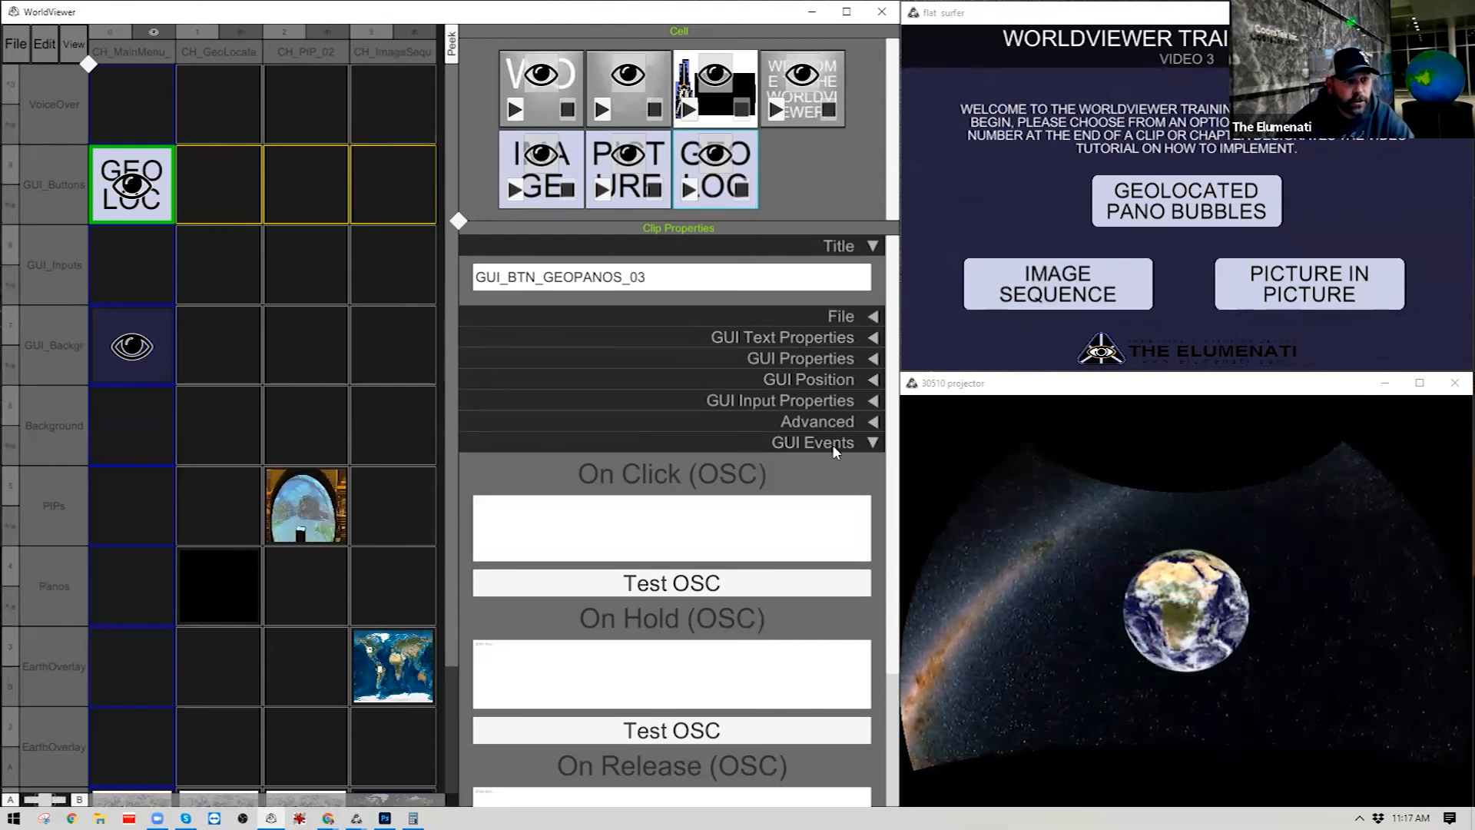
right_click(690, 541)
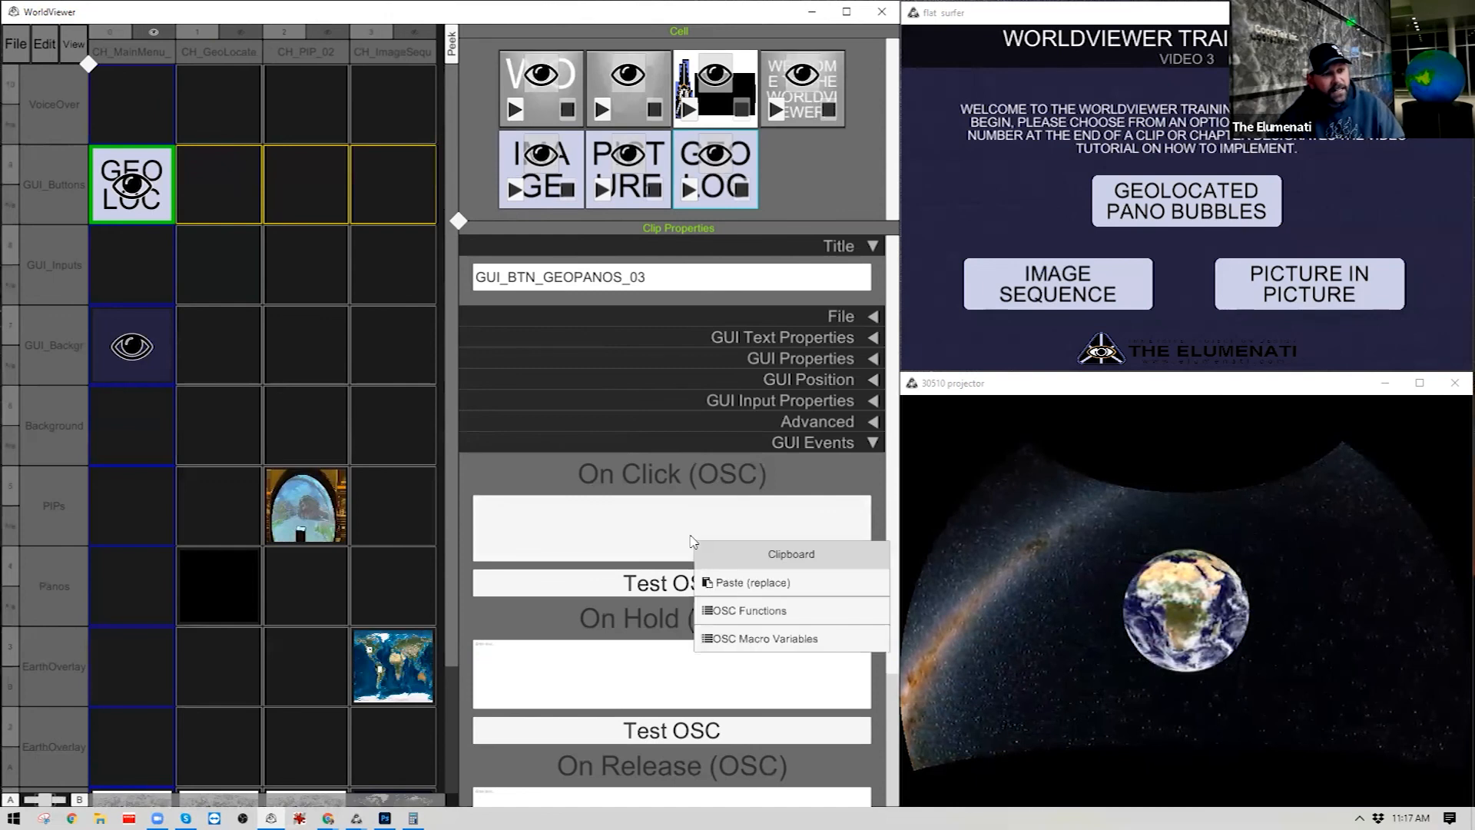
left_click(761, 582)
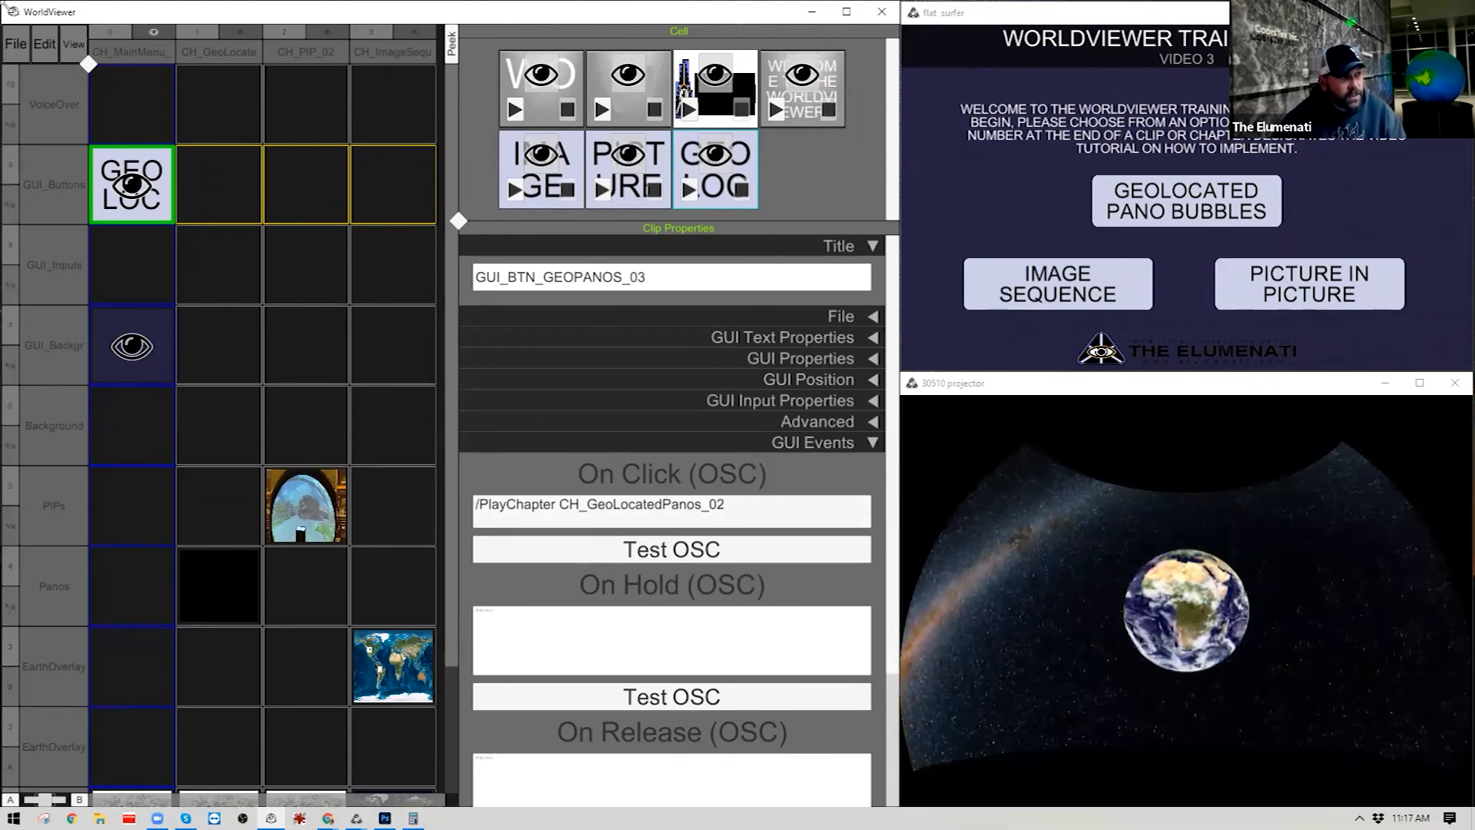
Save the WorldViewer_Training_Series.wv2 composition and test the Geolocated Pano Bubbles button in the flat surfer view, returning to the main menu chapter.
left_click(16, 43)
left_click(50, 178)
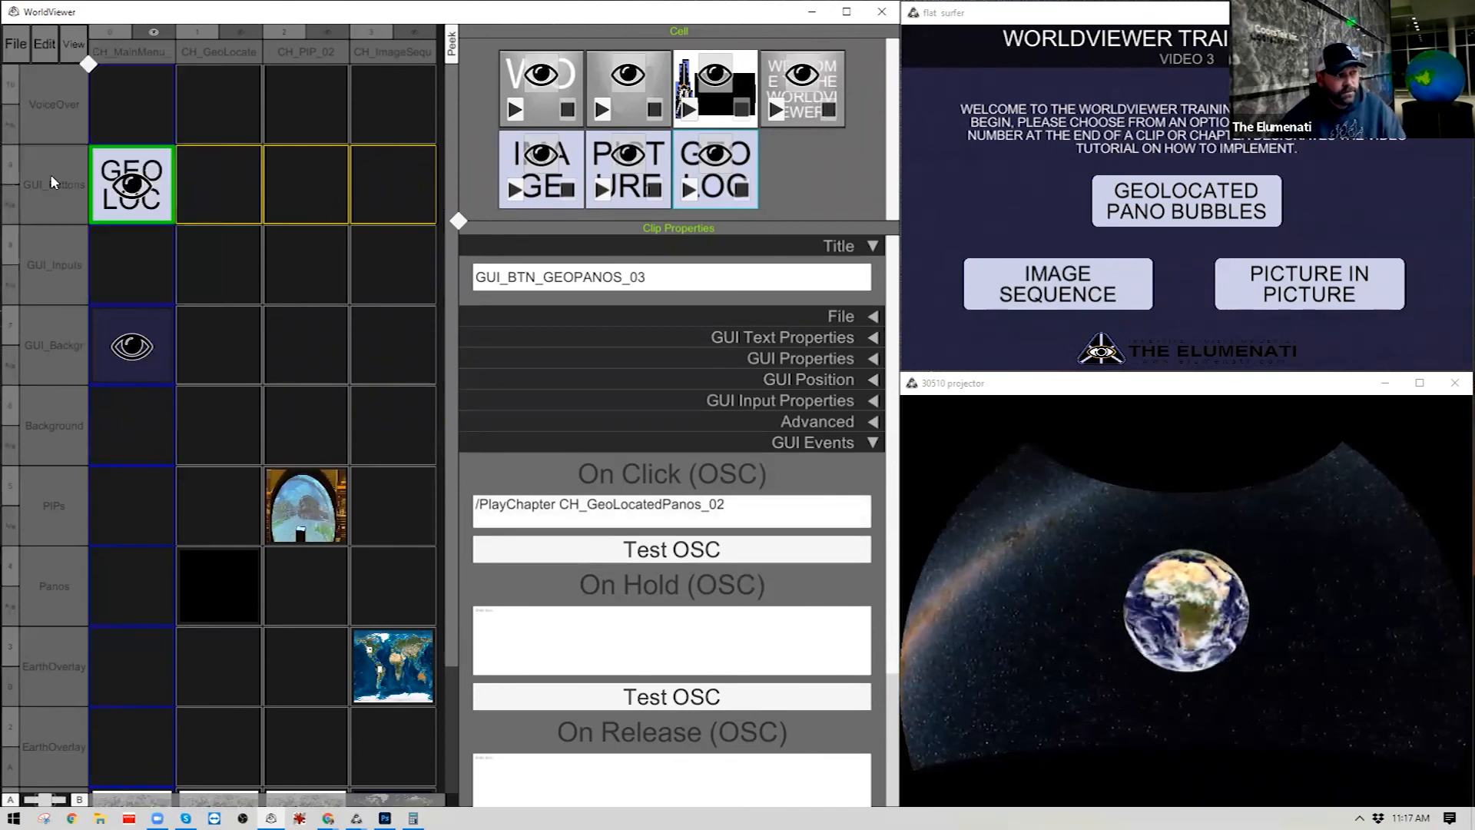
key("Escape")
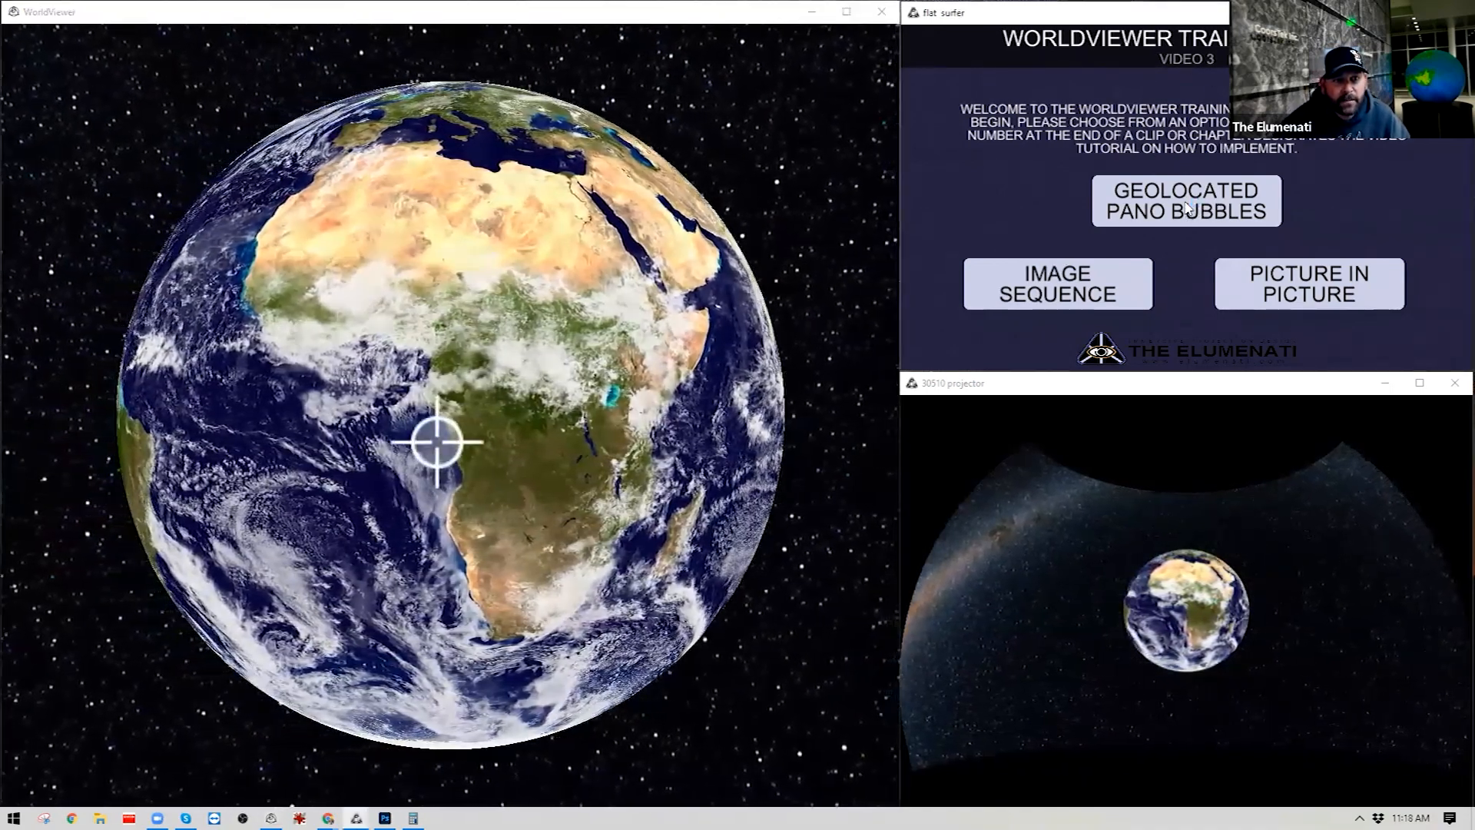
left_click(1183, 212)
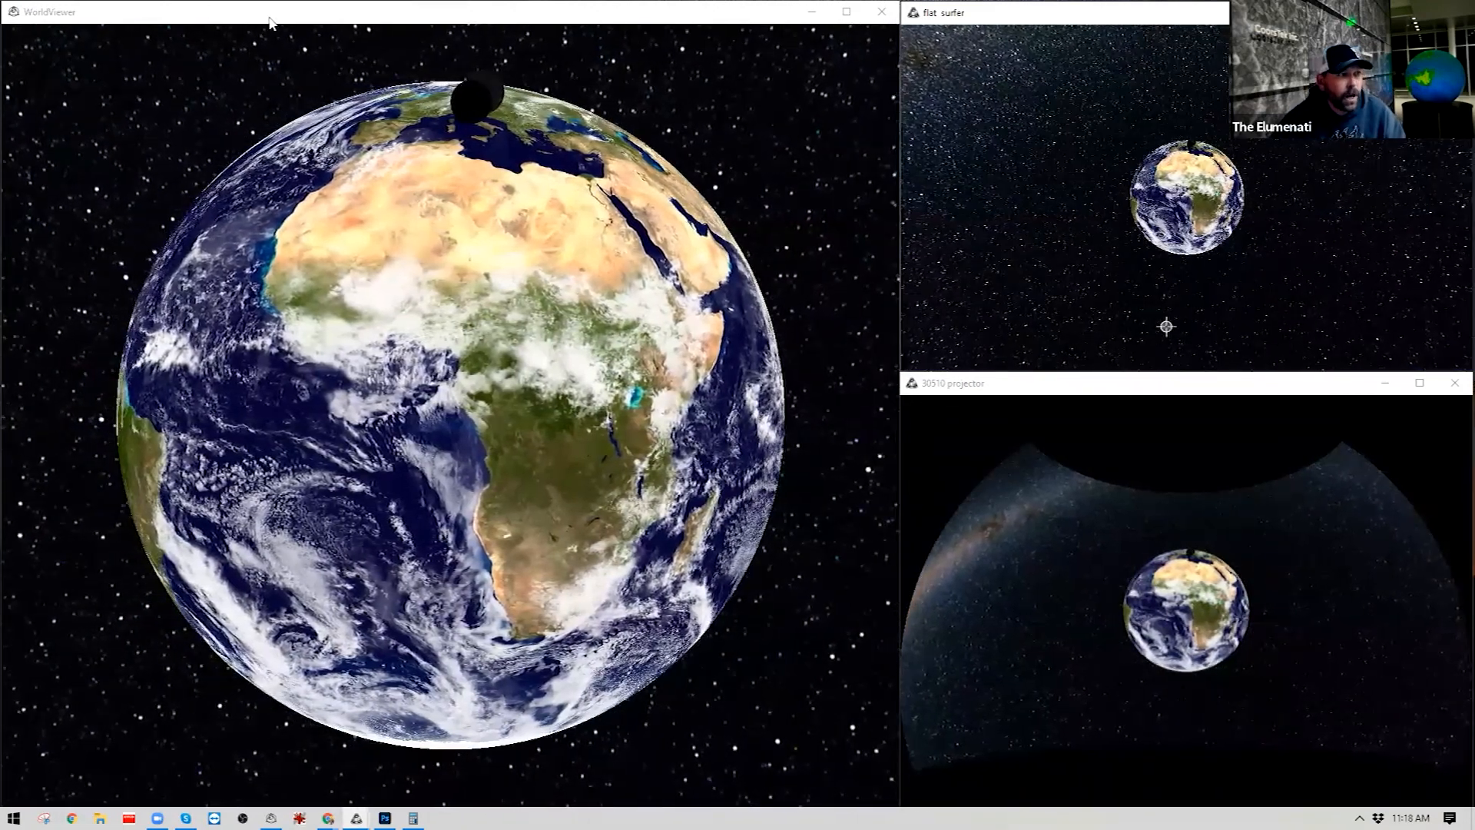
left_click(152, 38)
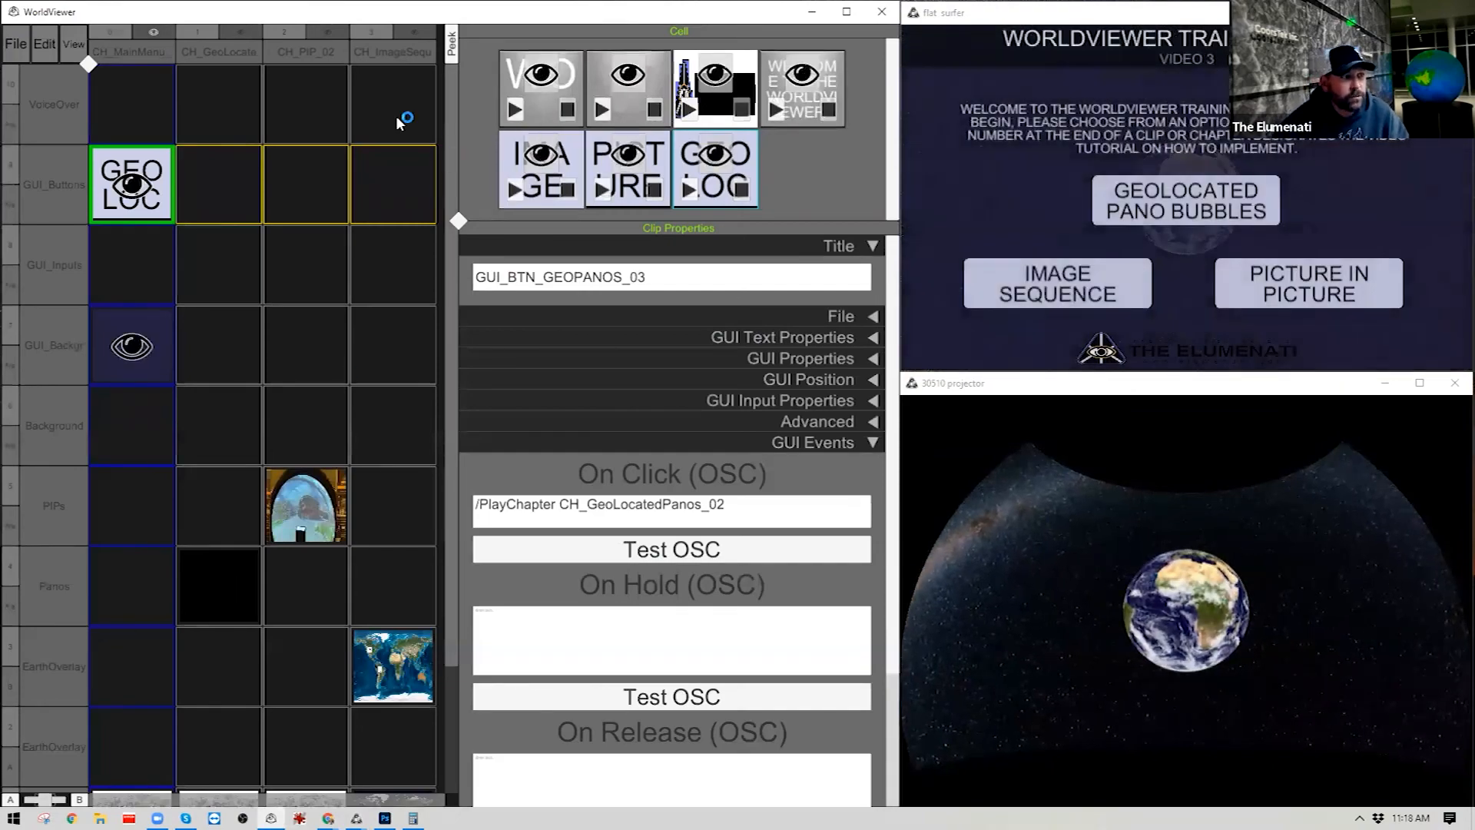
Copy the /PlayChapter CH_PIP_02 command from the PIP chapter into the On Click OSC event of GUI_BTN_PIP_03.
right_click(328, 31)
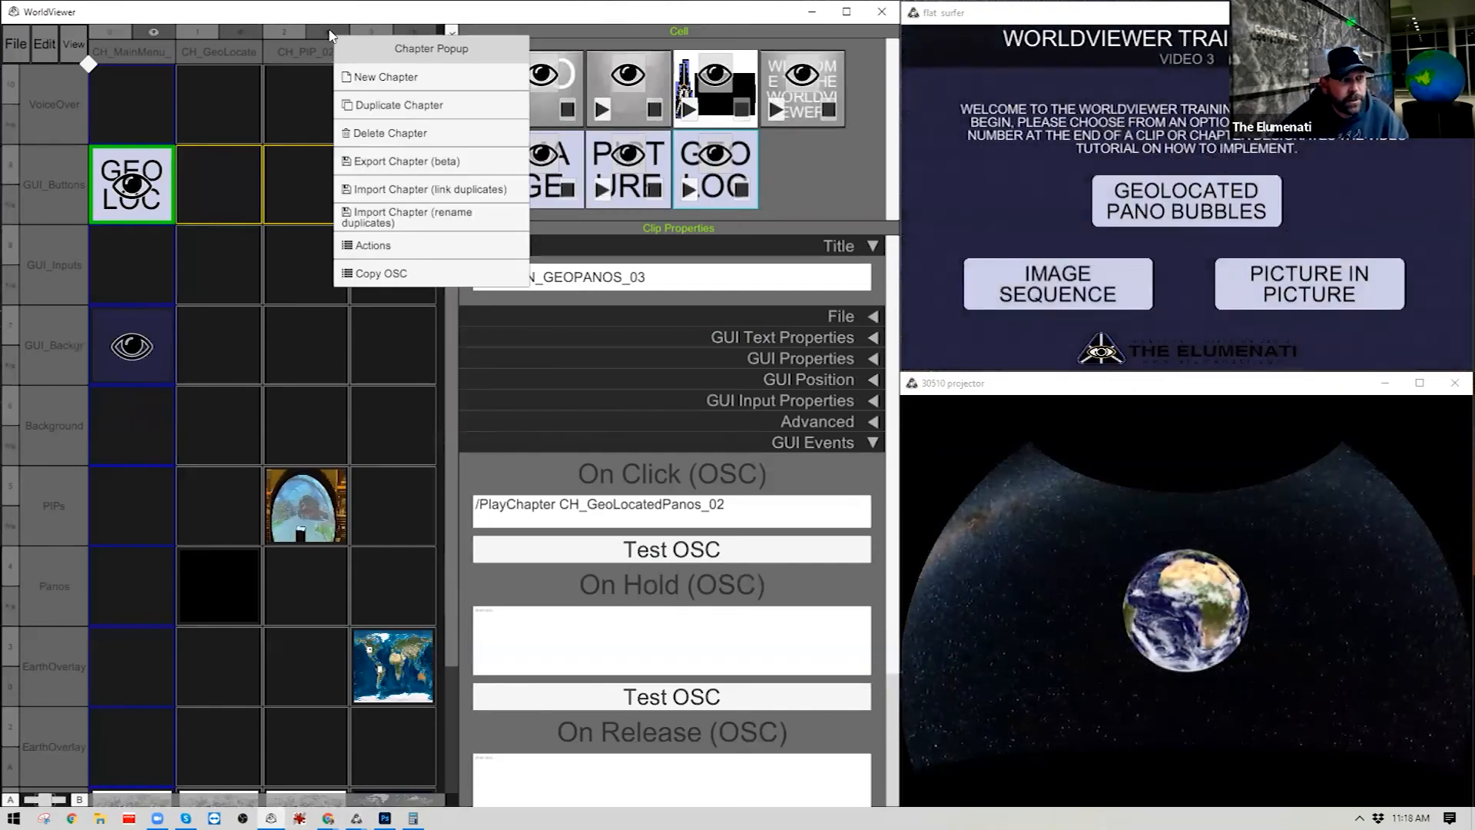
left_click(375, 270)
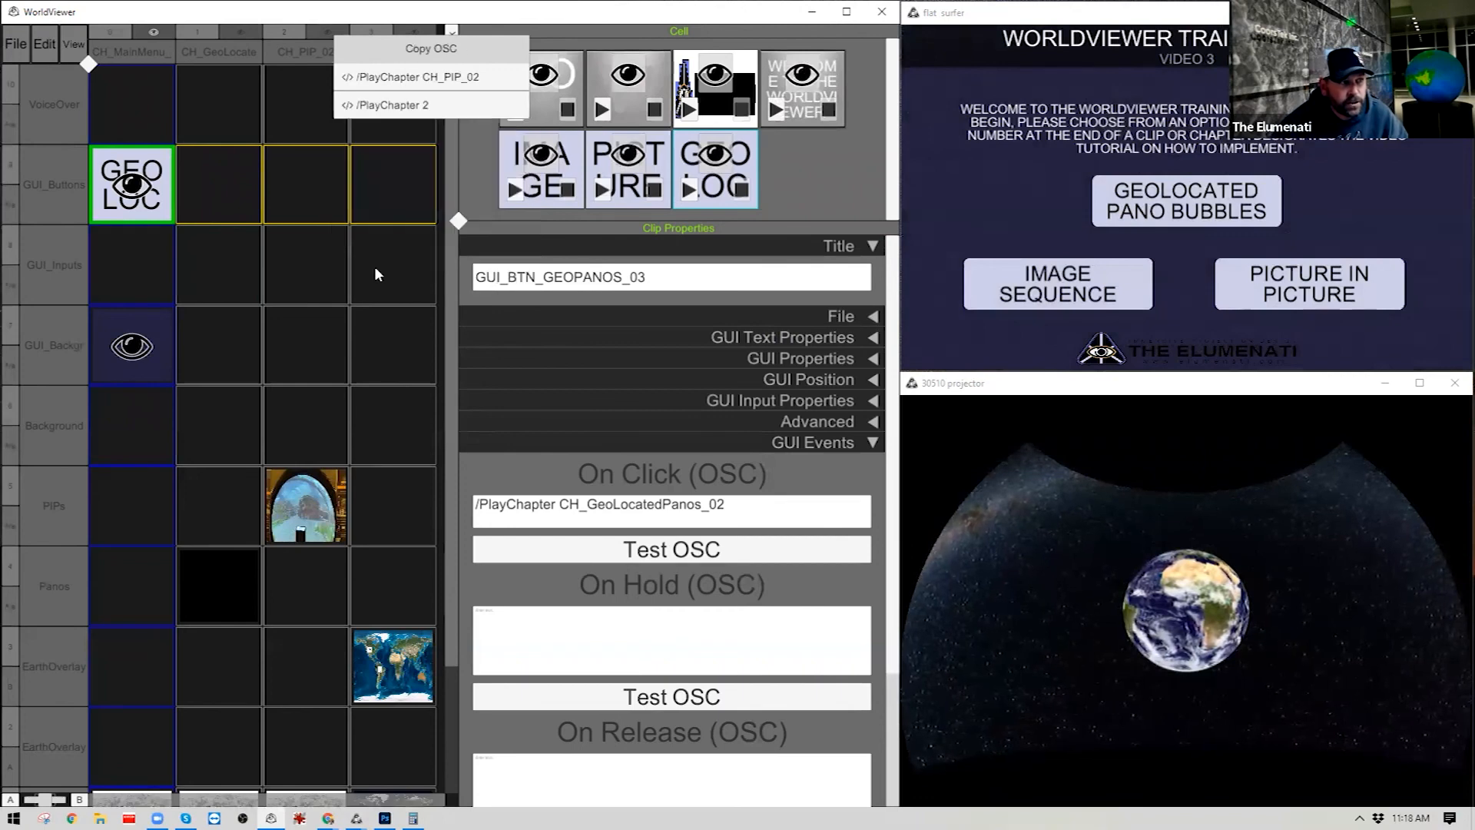
left_click(400, 80)
left_click(628, 205)
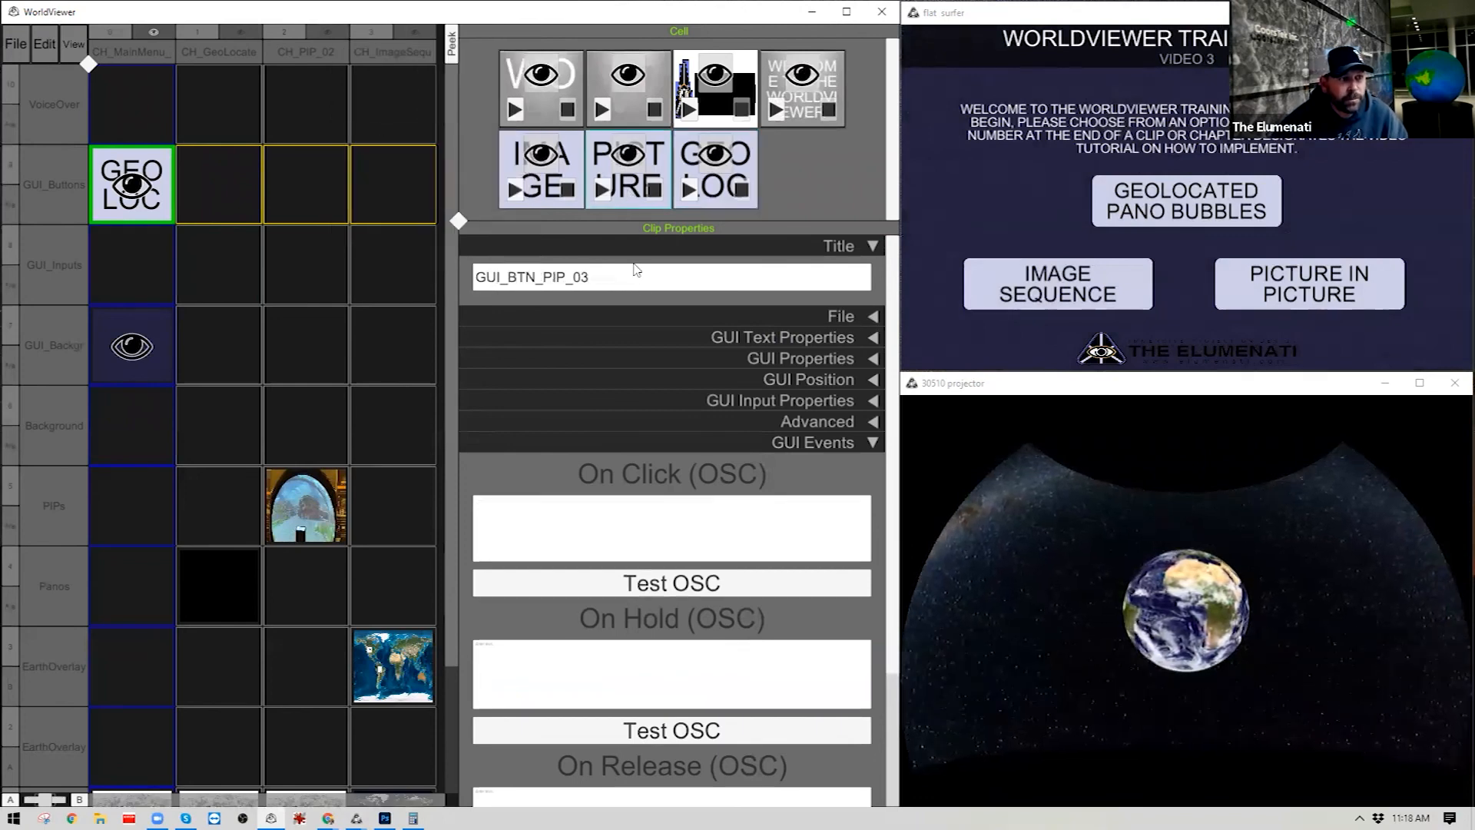
right_click(594, 512)
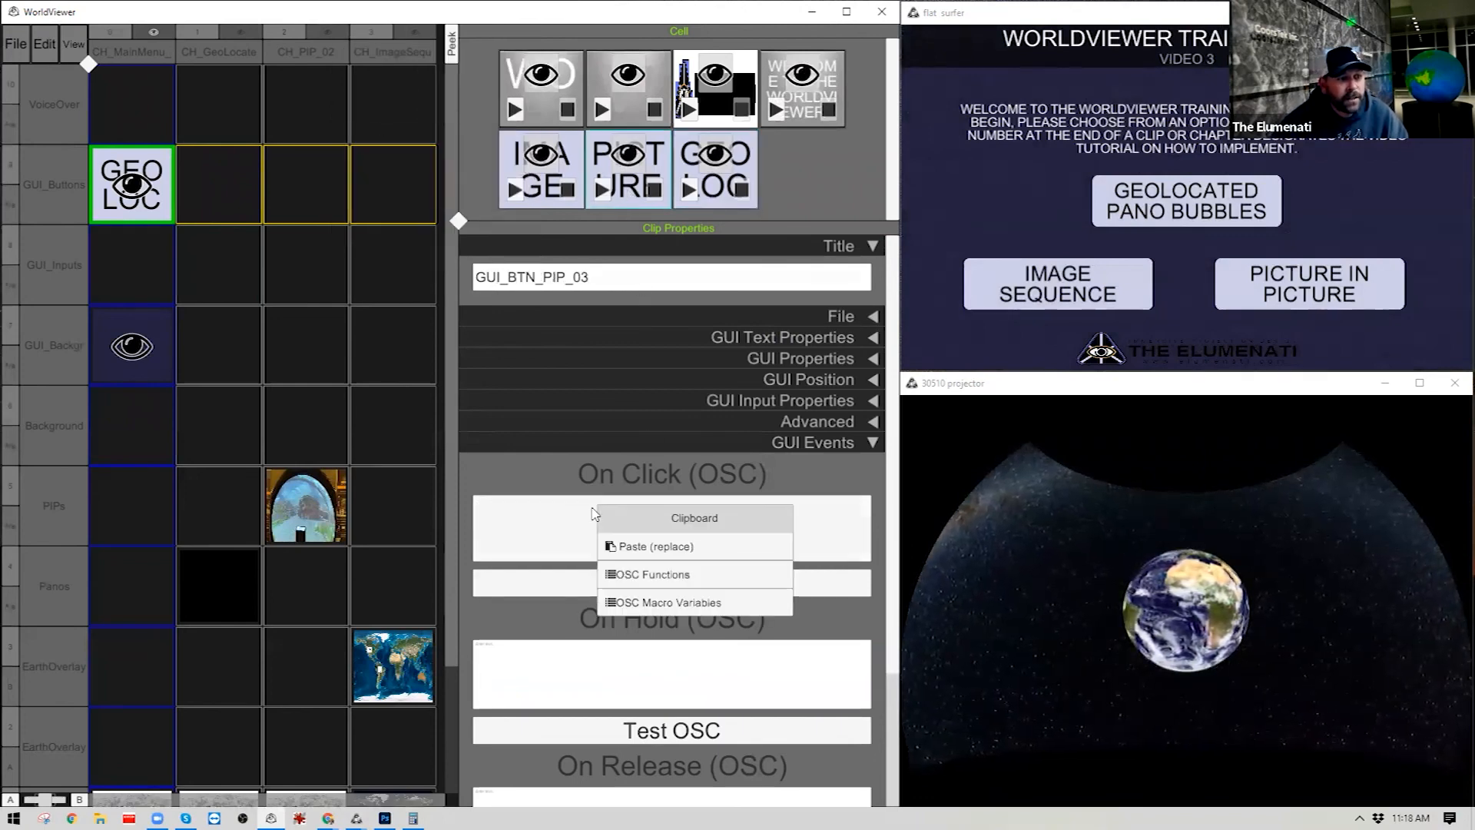
left_click(657, 549)
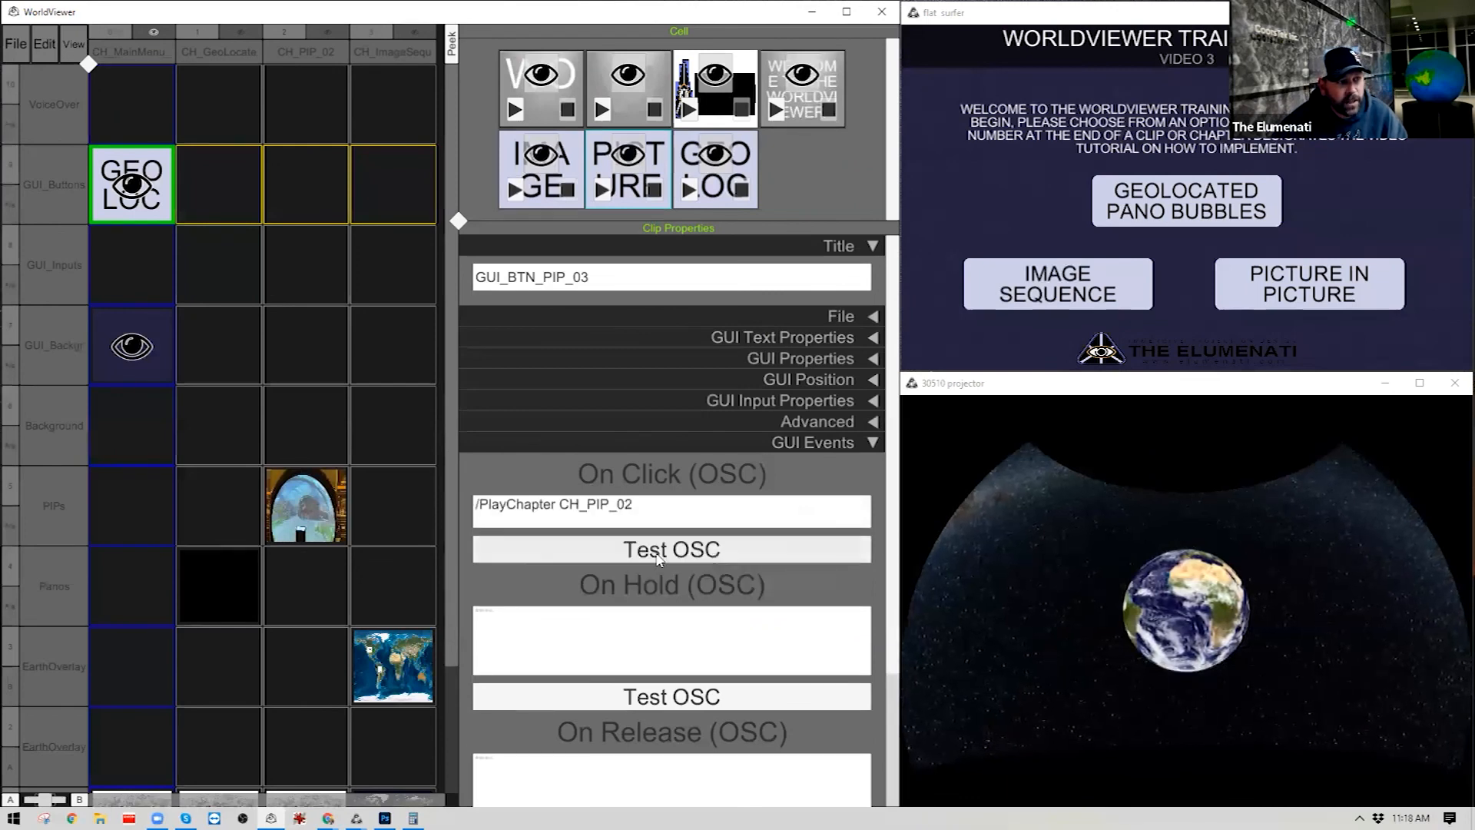
Try pasting a second /PlayChapter CH_PIP_02 line into the PIP button's On Click OSC event, and remove the duplicate.
right_click(570, 520)
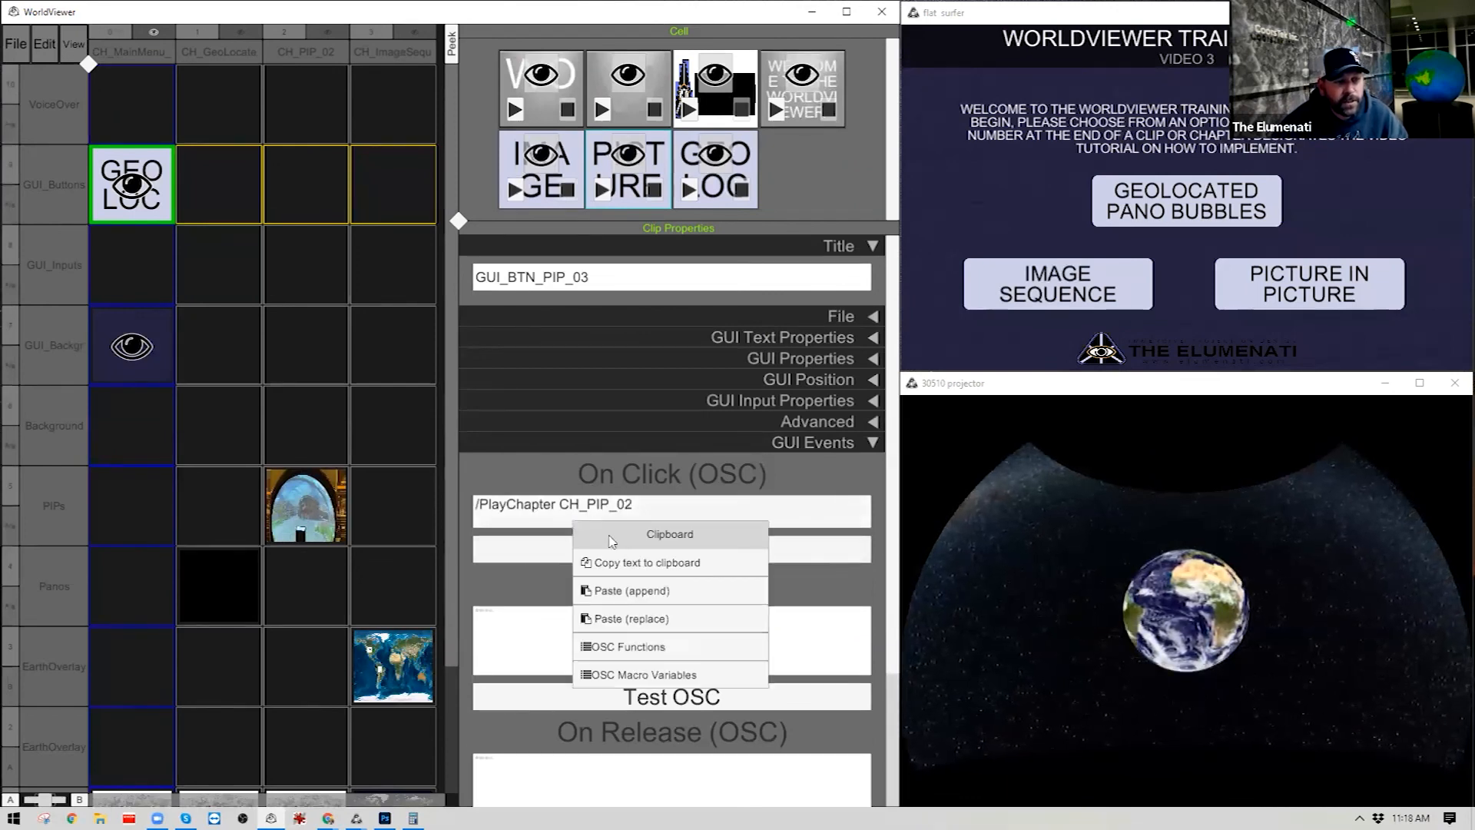
left_click(682, 619)
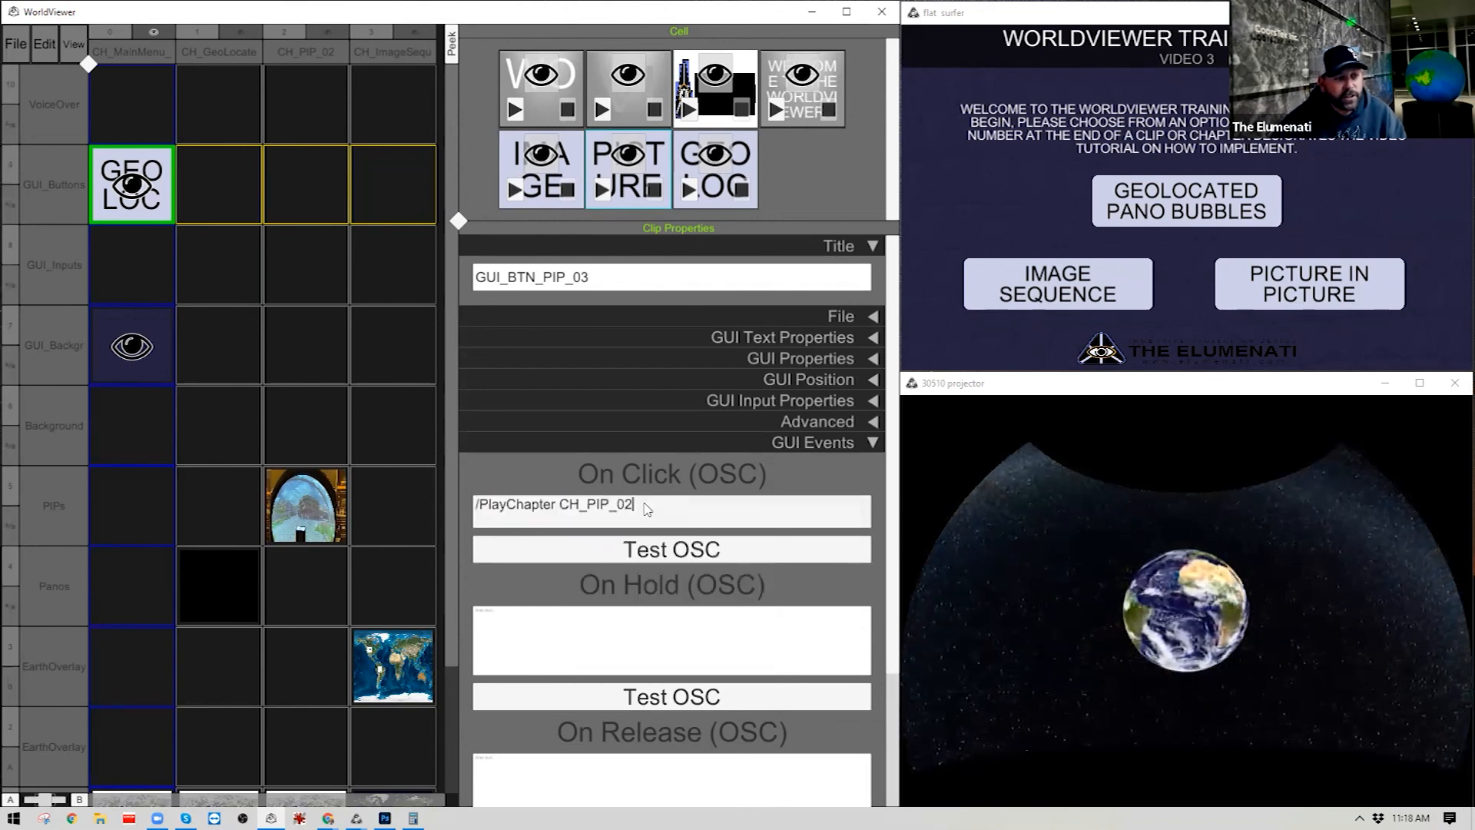
key("Return")
key("ctrl+v")
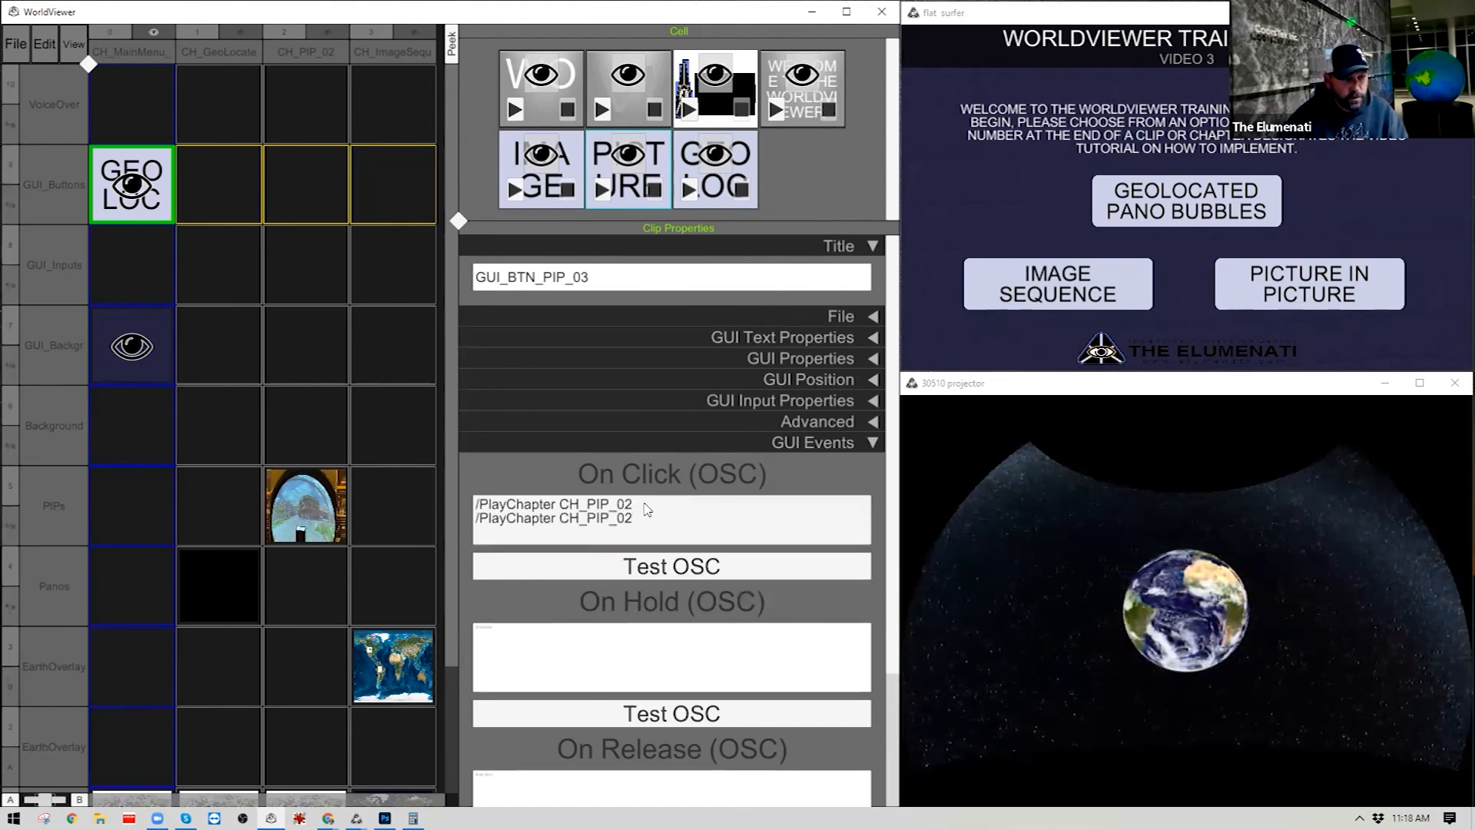
key("shift+End")
key("BackSpace")
key("BackSpace")
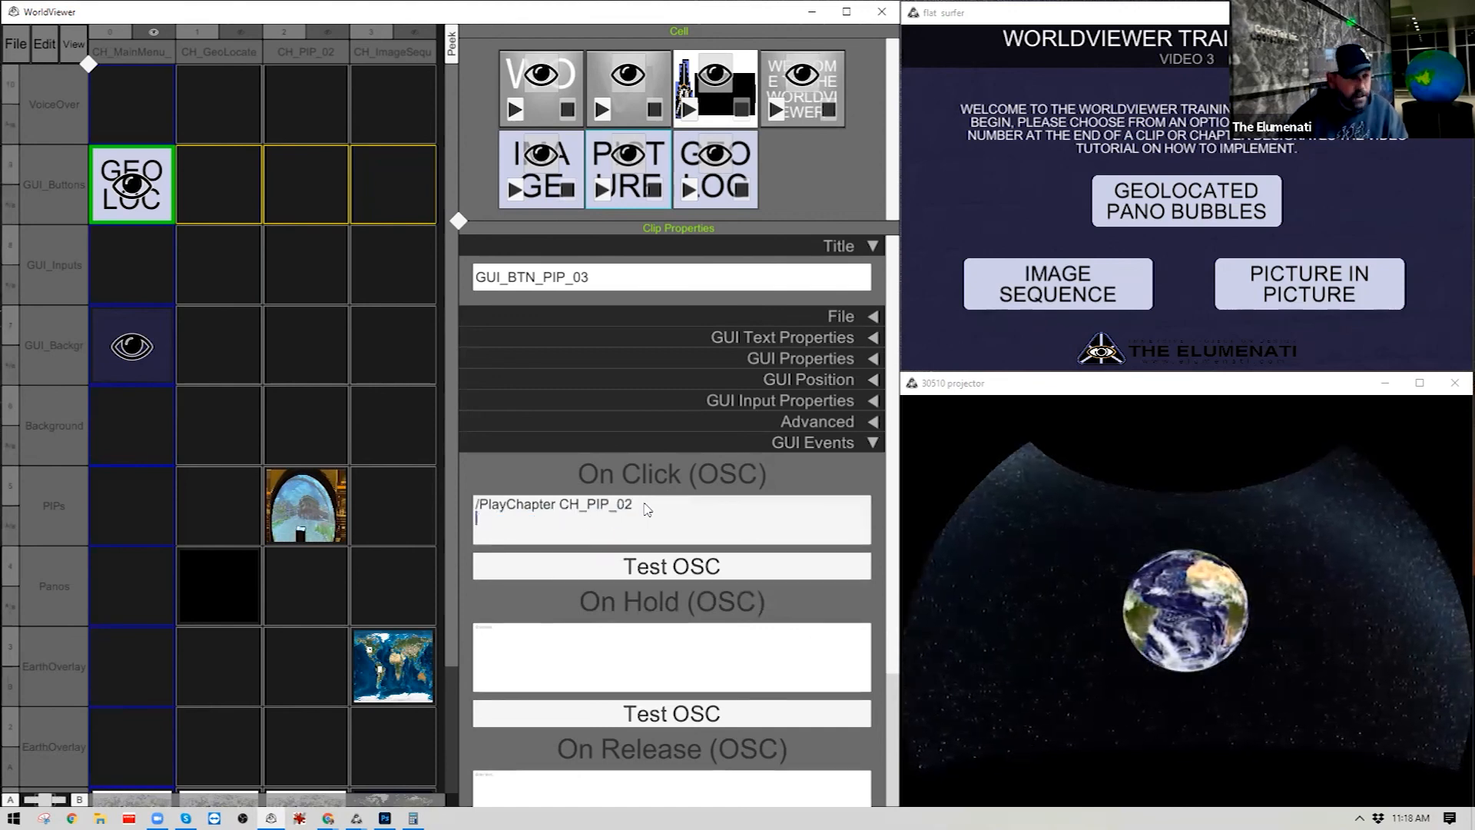
right_click(700, 511)
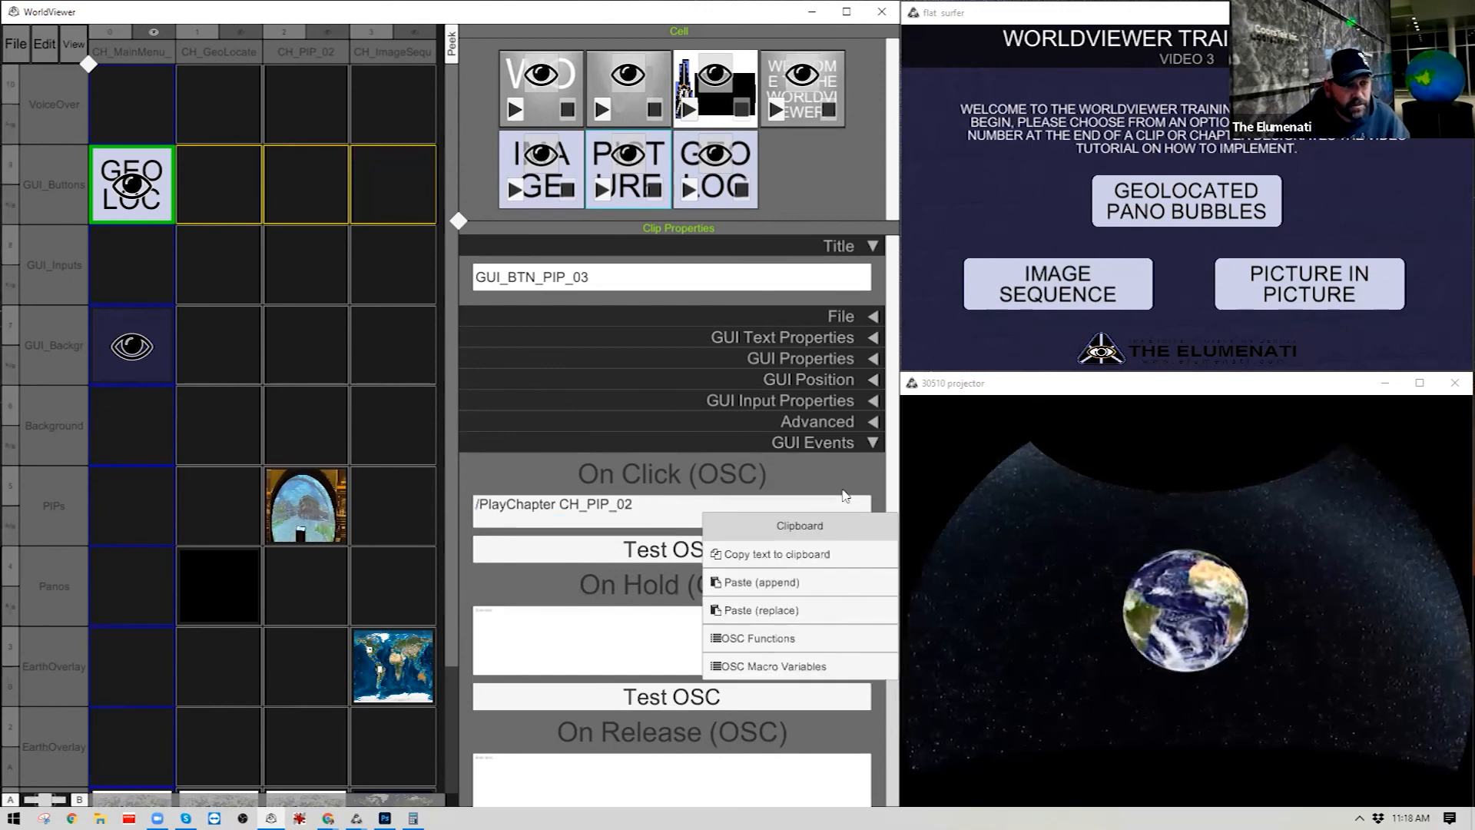
left_click(497, 475)
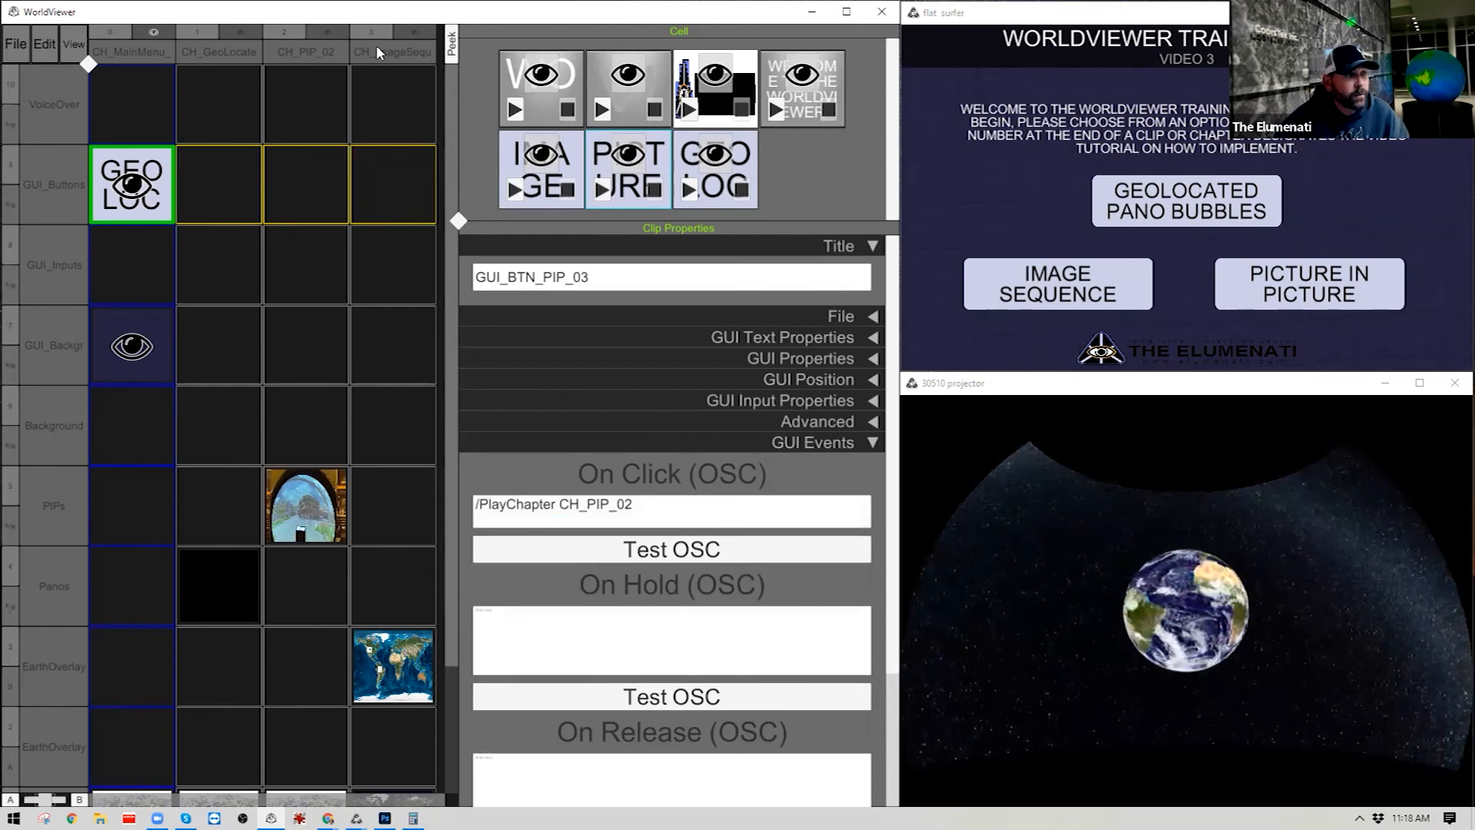
Copy the /PlayChapter CH_ImageSequence_02 command from the image sequence chapter into the On Click OSC event of GUI_BTN_IMAGESEQUENCE_03.
right_click(423, 34)
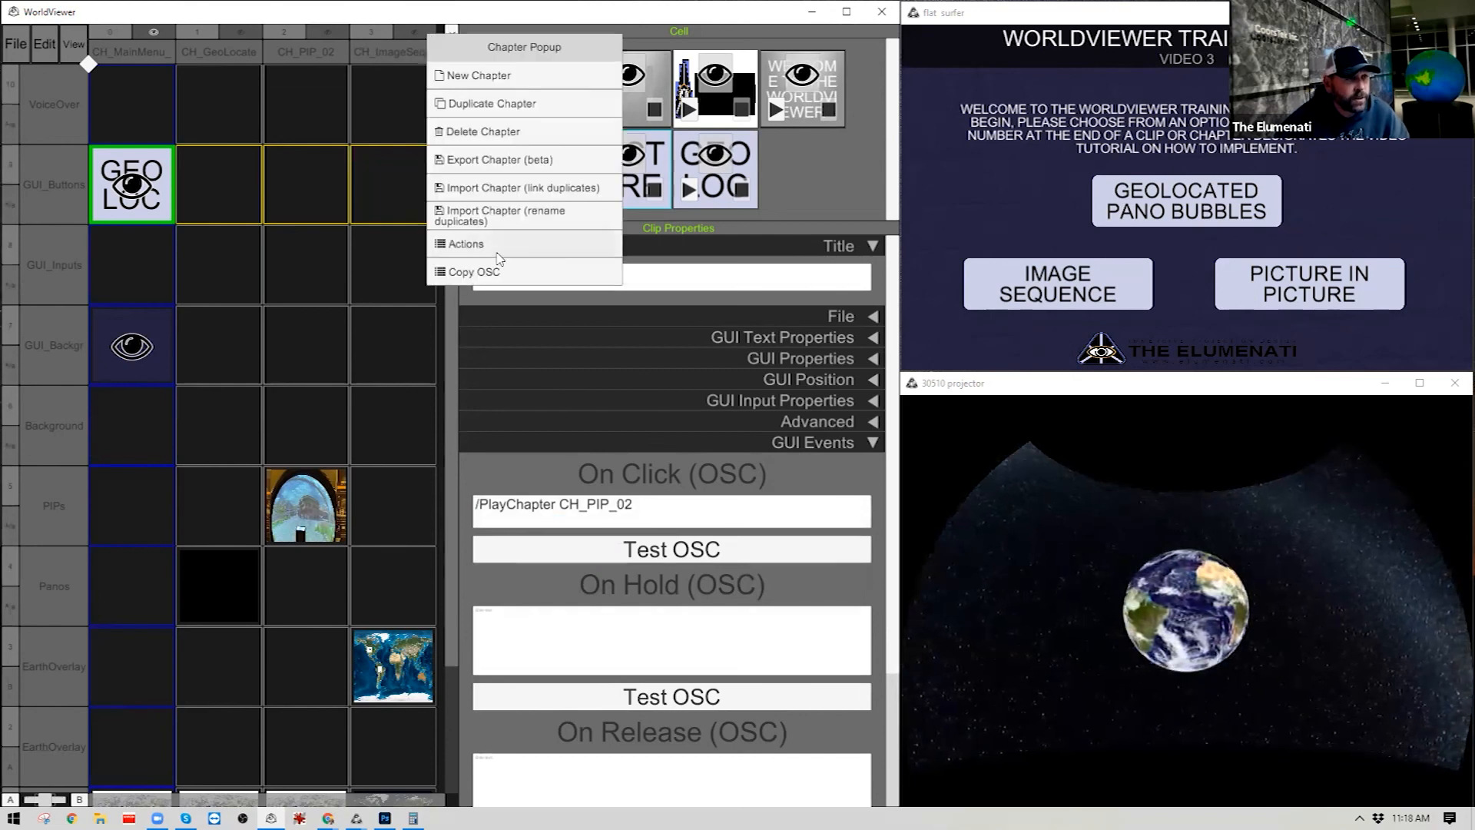
left_click(474, 273)
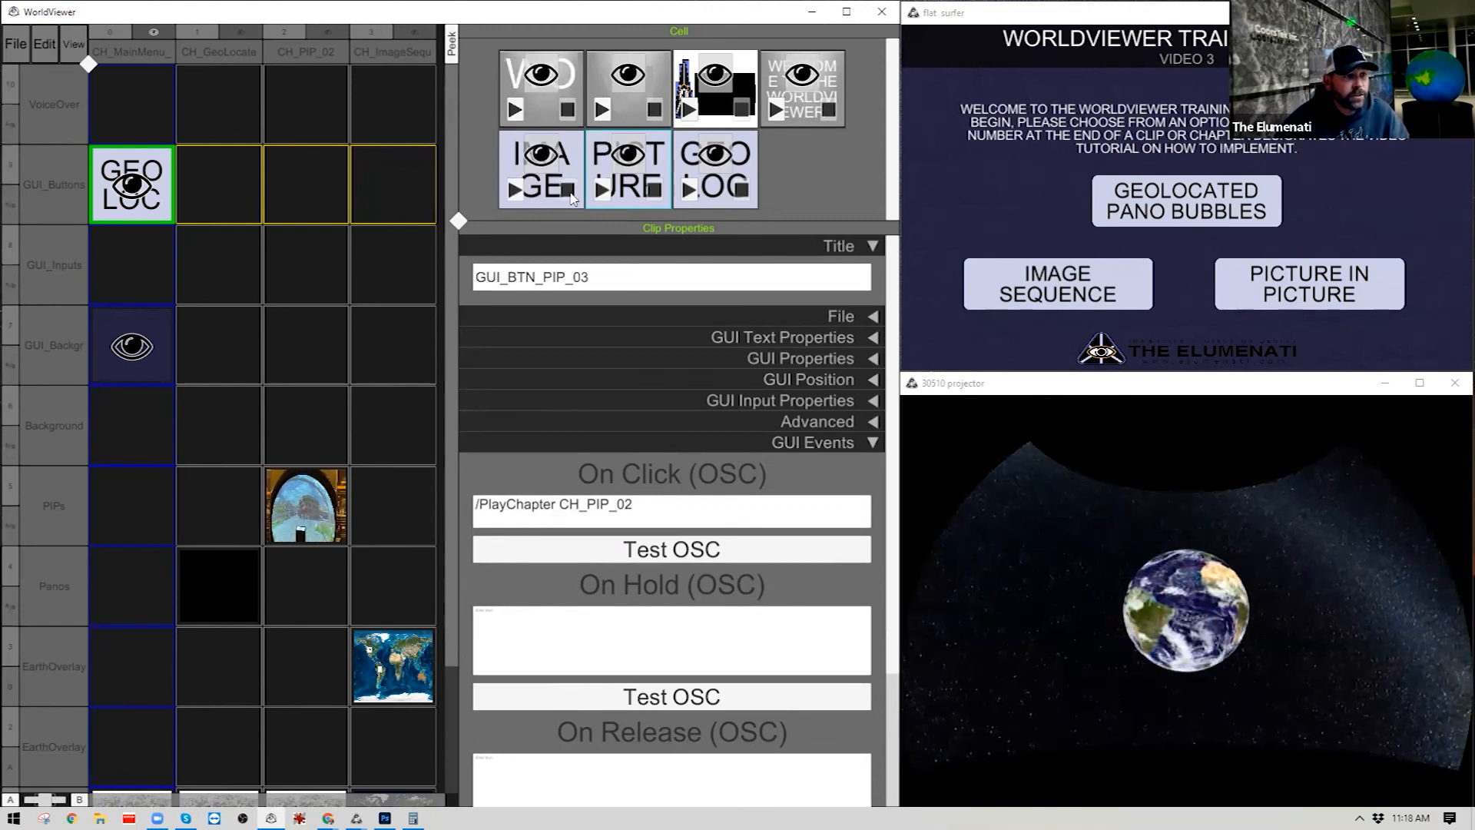
left_click(544, 198)
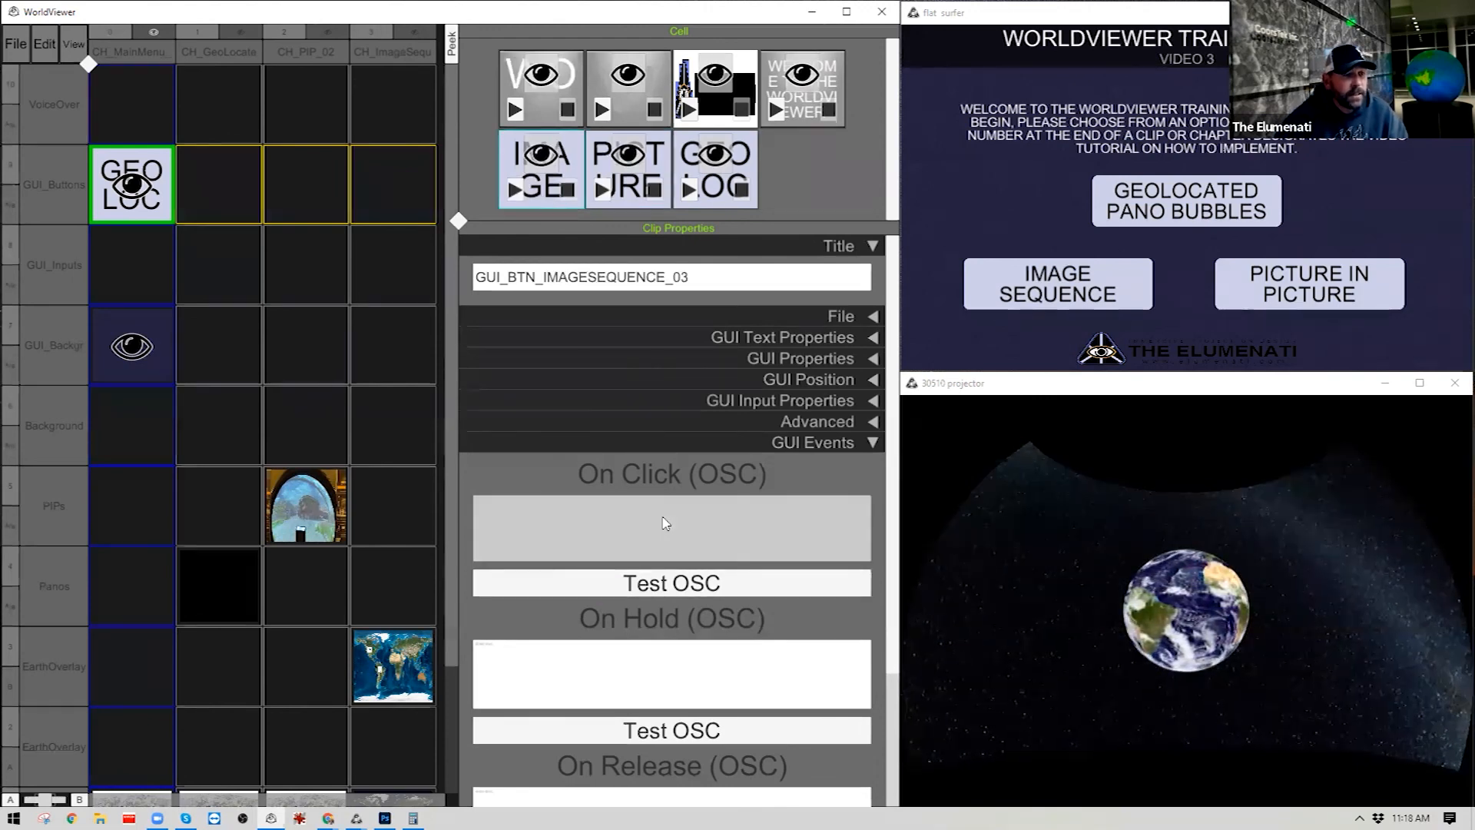
right_click(665, 523)
left_click(725, 563)
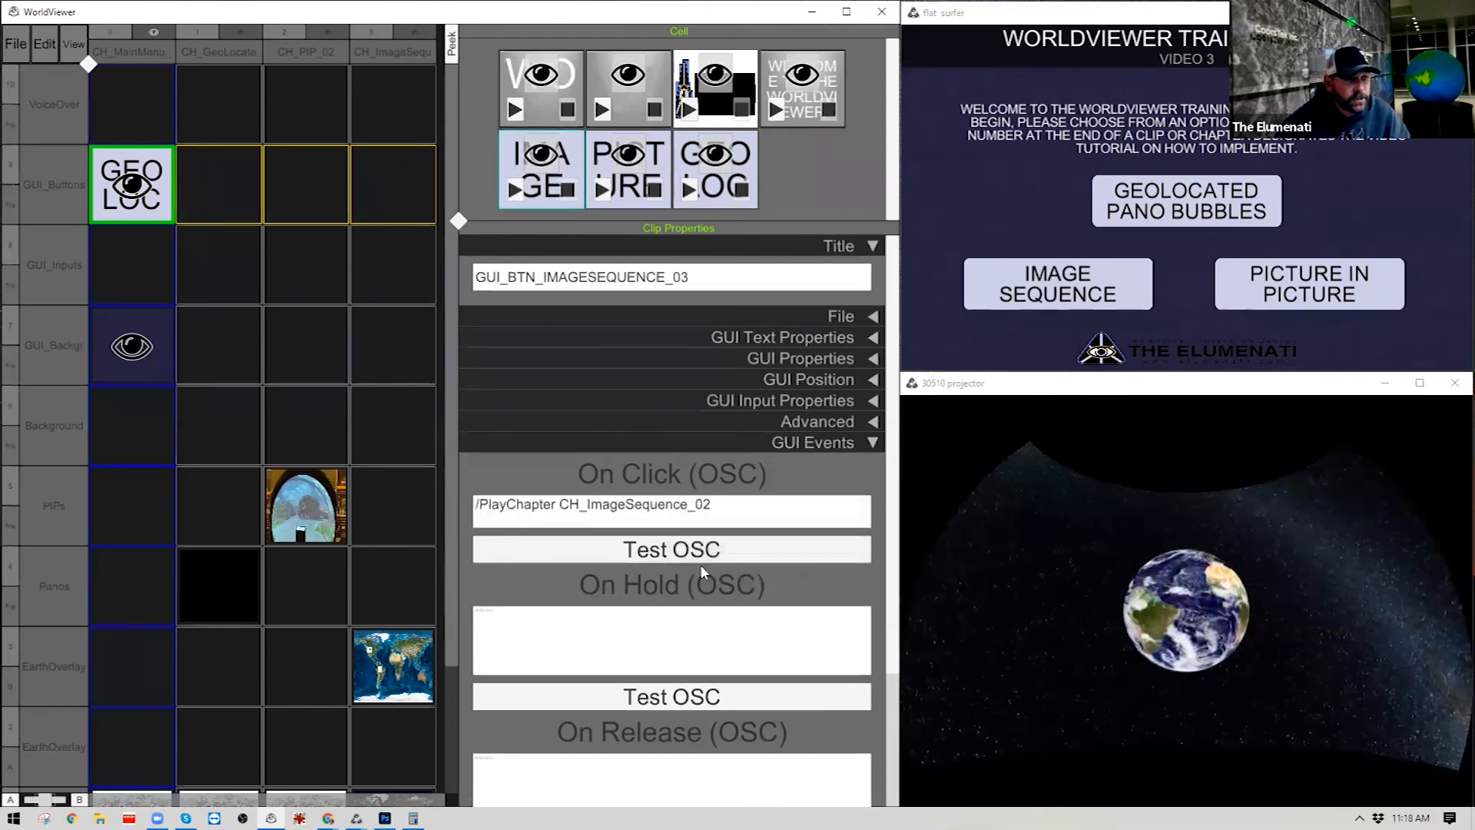
Save the composition and test the Geolocated Pano Bubbles and Image Sequence buttons in the flat surfer view, replaying the main menu chapter between them.
left_click(13, 44)
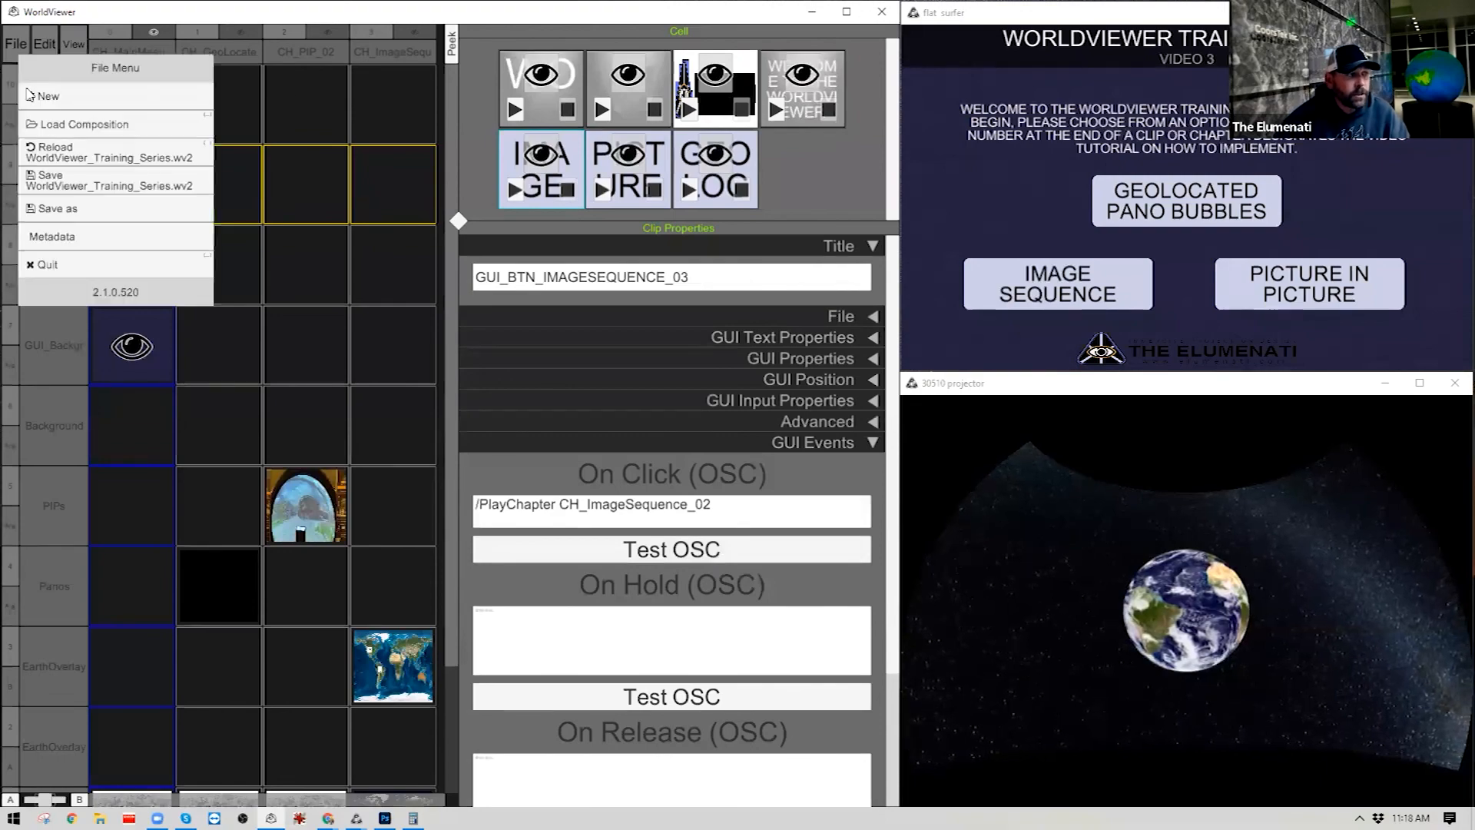
left_click(61, 189)
key("Escape")
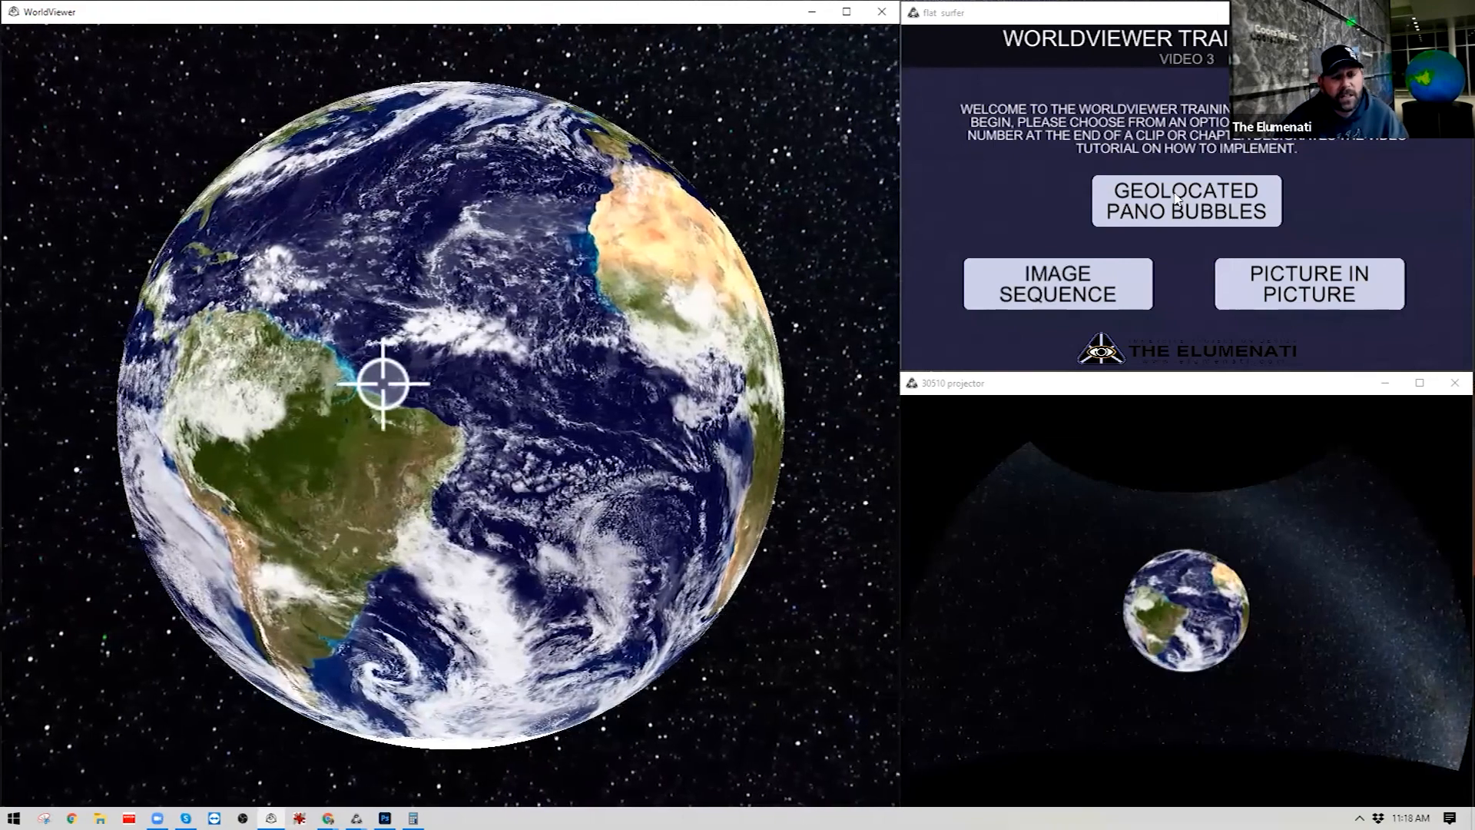
left_click(1158, 205)
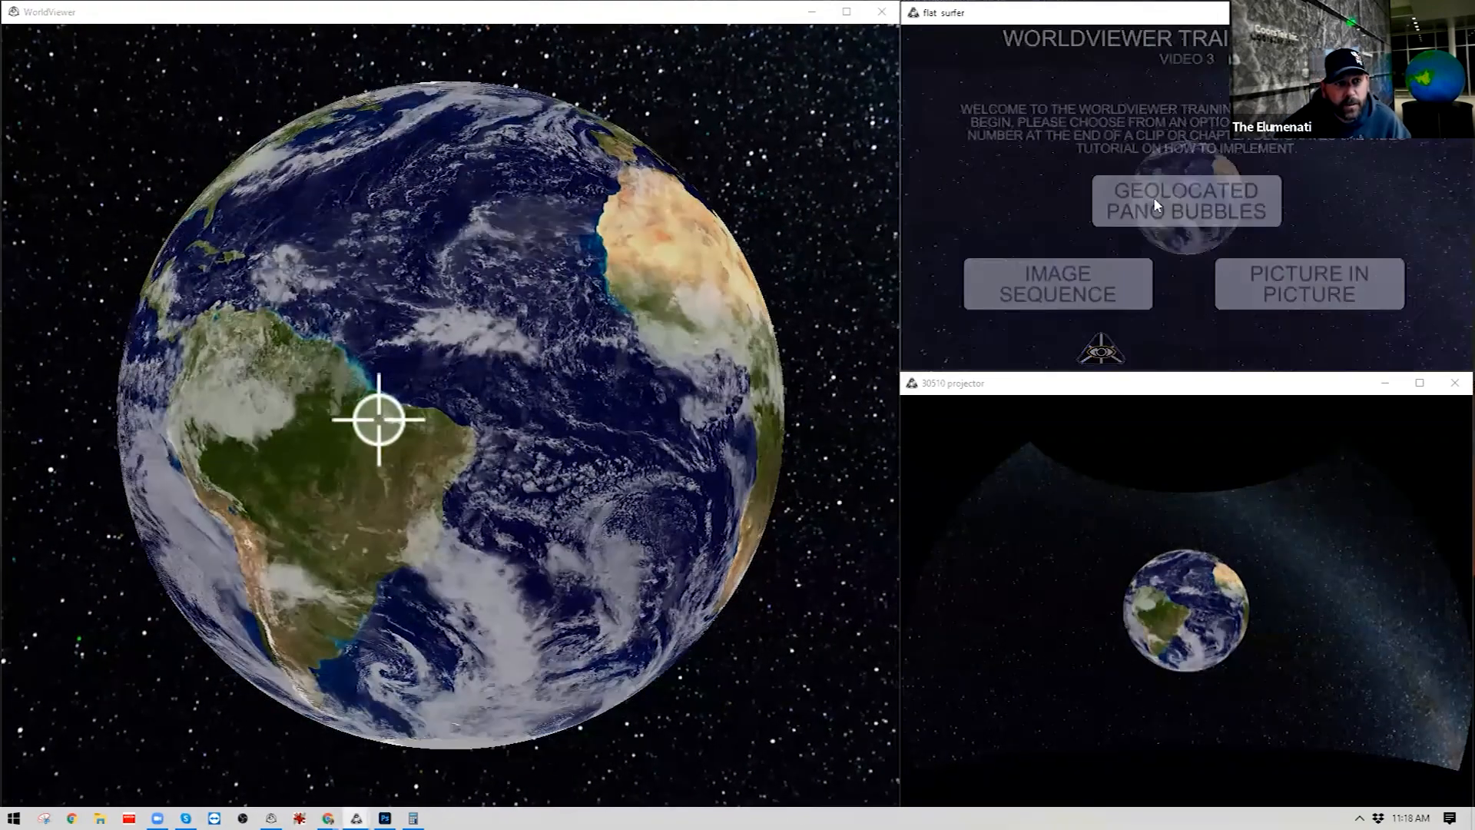
left_click(134, 58)
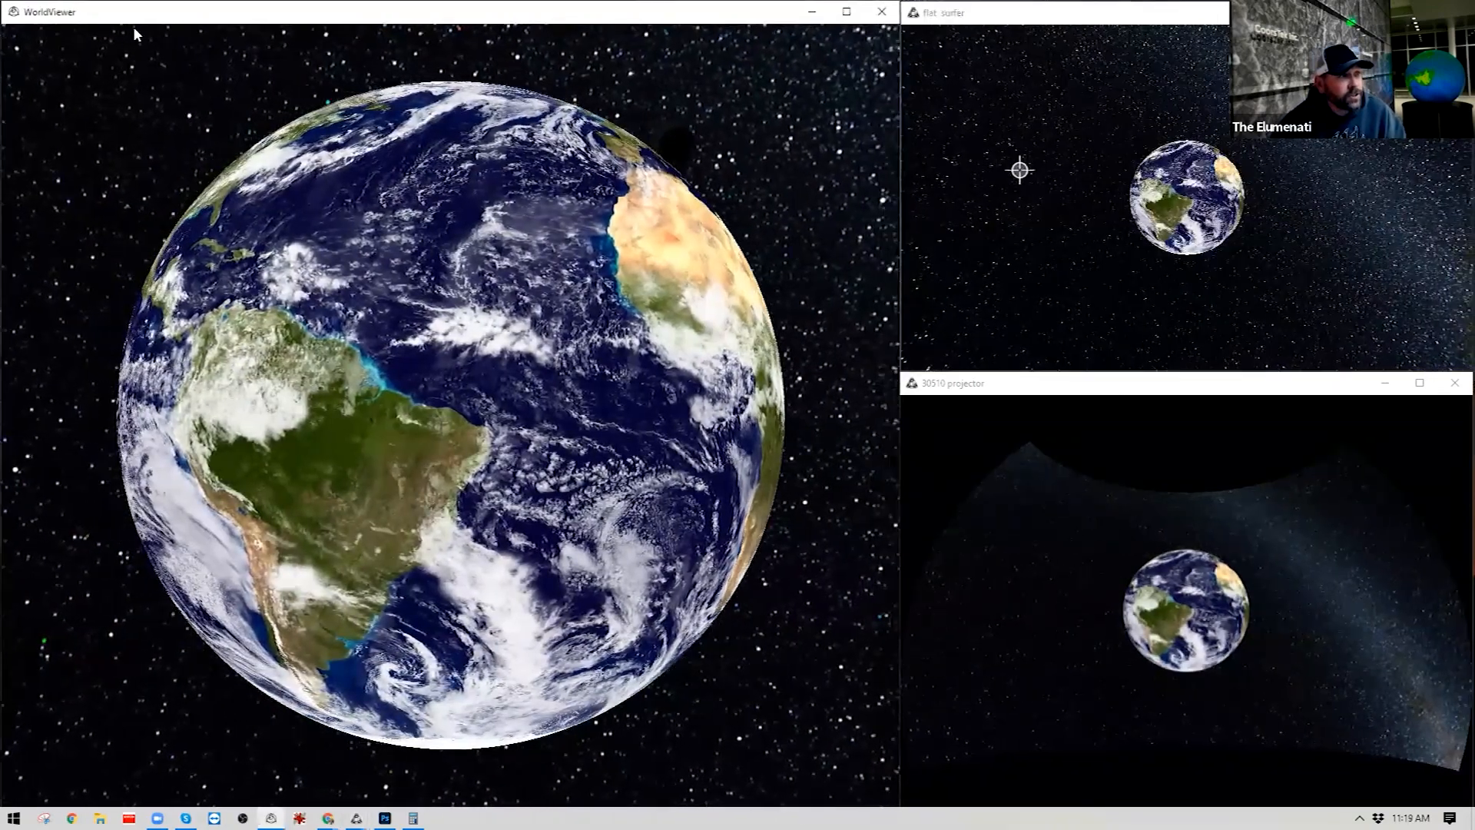
left_click(133, 33)
left_click(1063, 289)
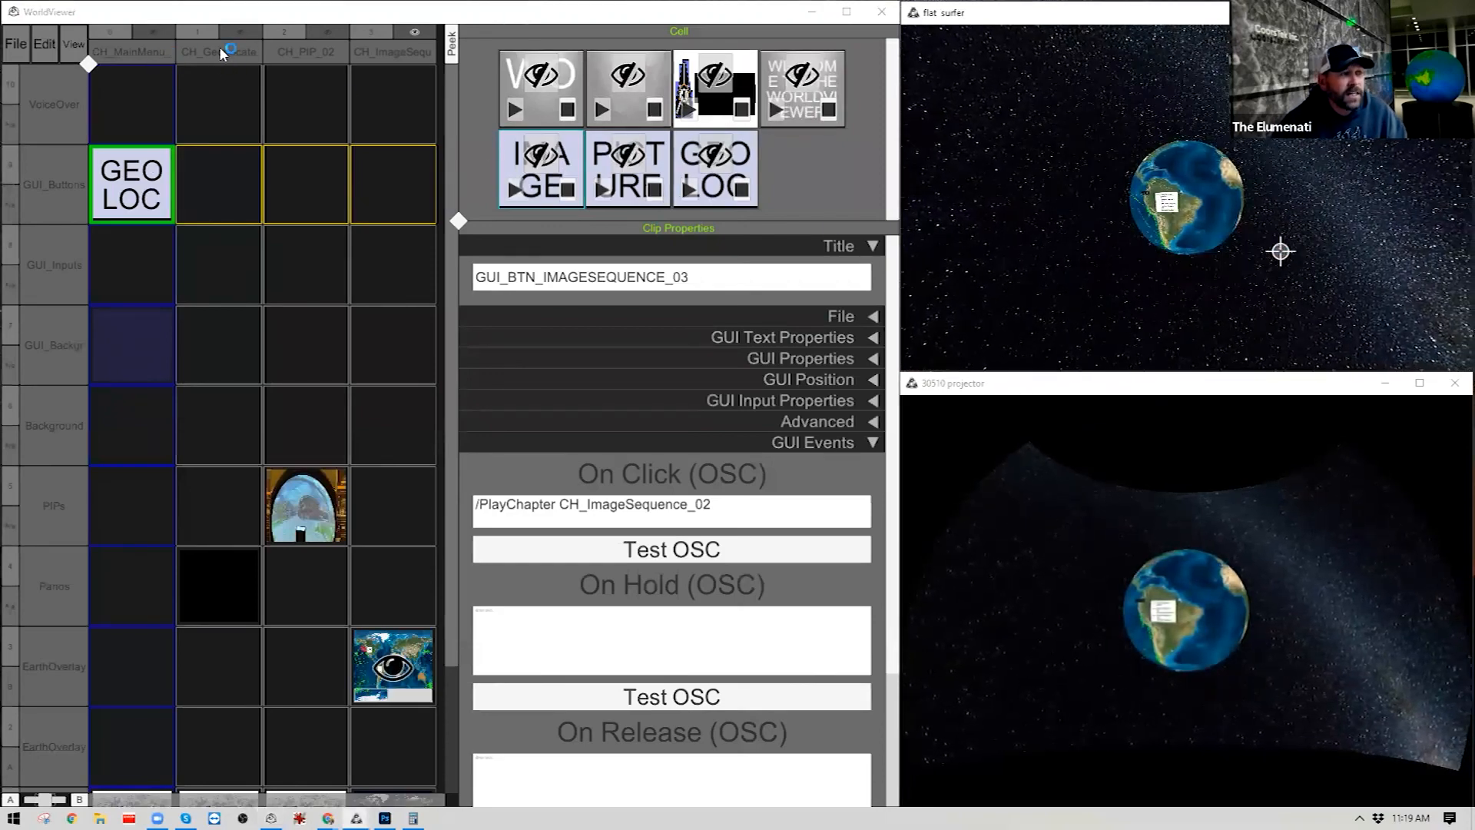
Replay the main menu chapter and test its Picture in Picture button in the flat surfer view.
left_click(156, 33)
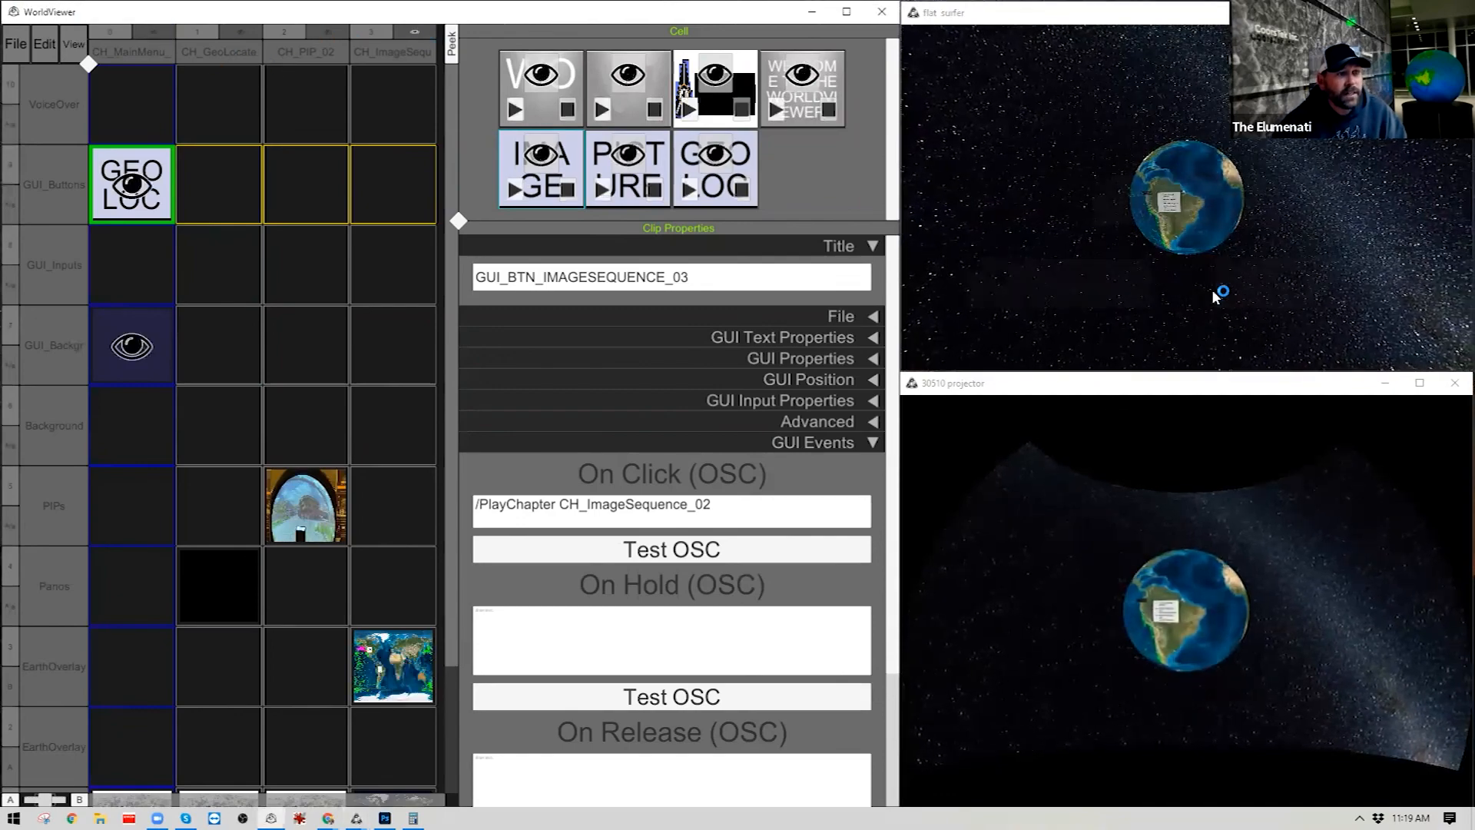
left_click(1279, 272)
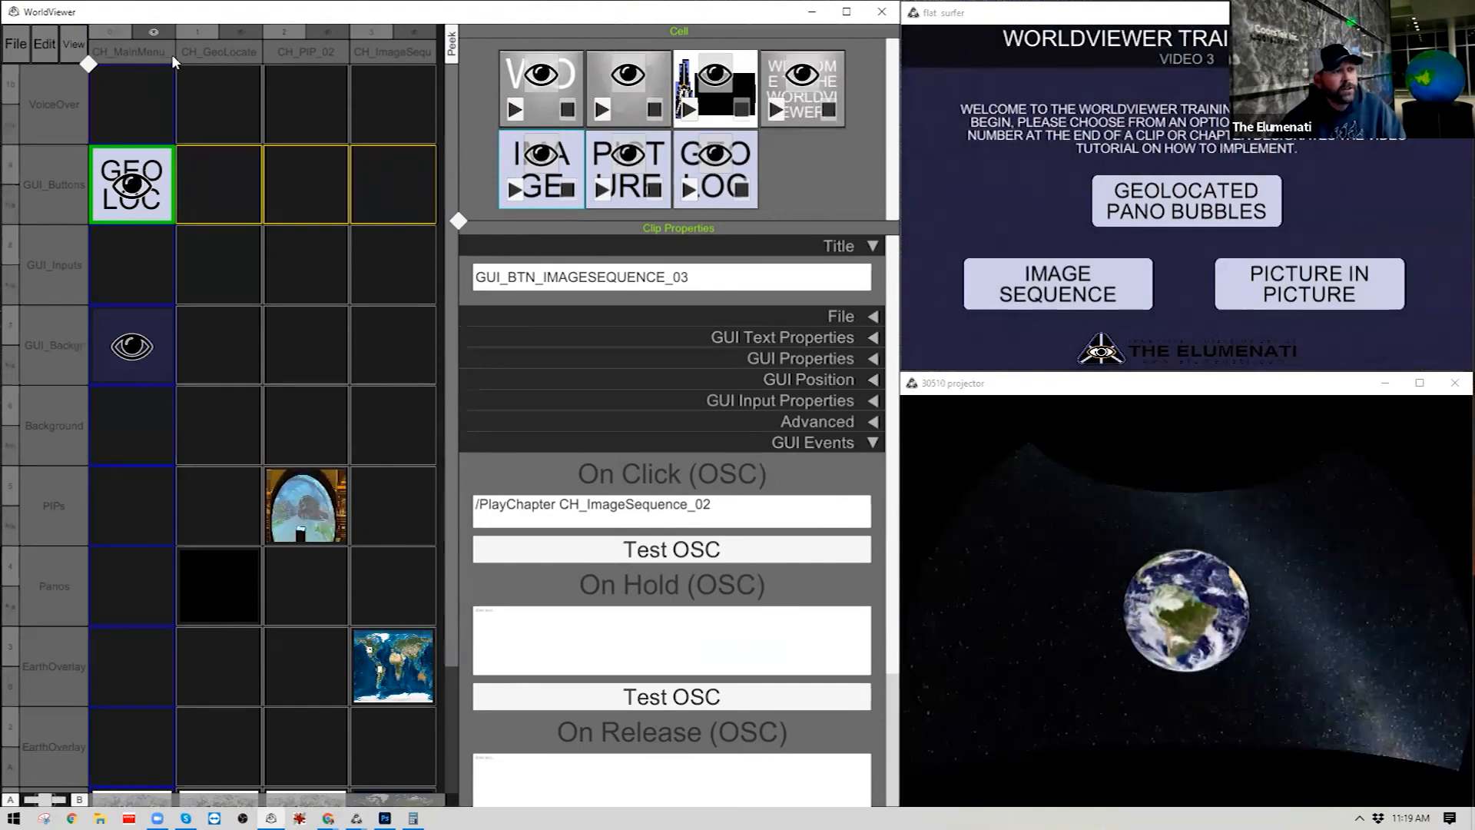
Play the geolocated panos chapter and paste GUI_TXT_Header_03 as a link into its GUI_Buttons cell.
left_click(247, 33)
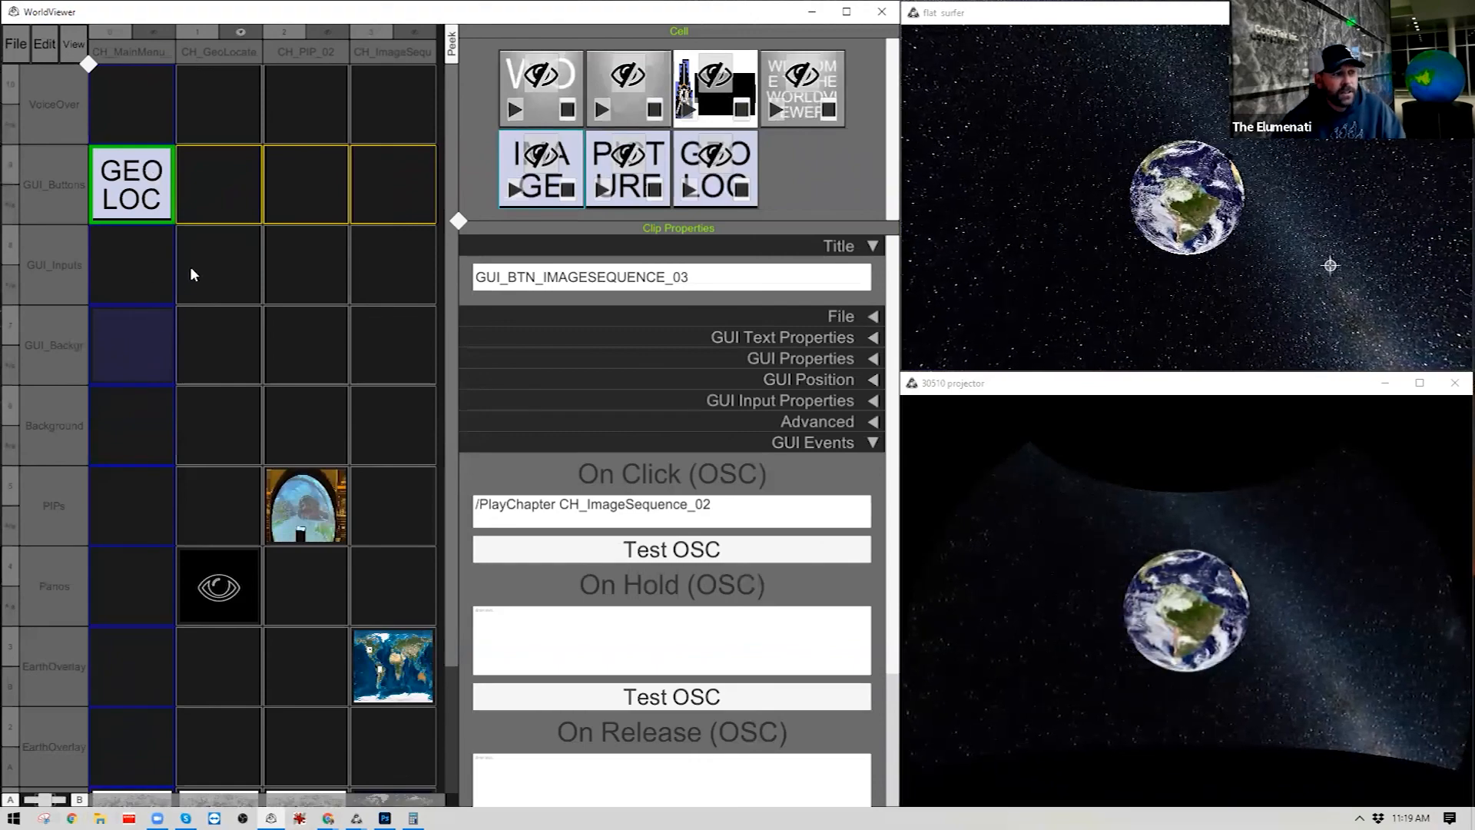
left_click(550, 108)
right_click(226, 193)
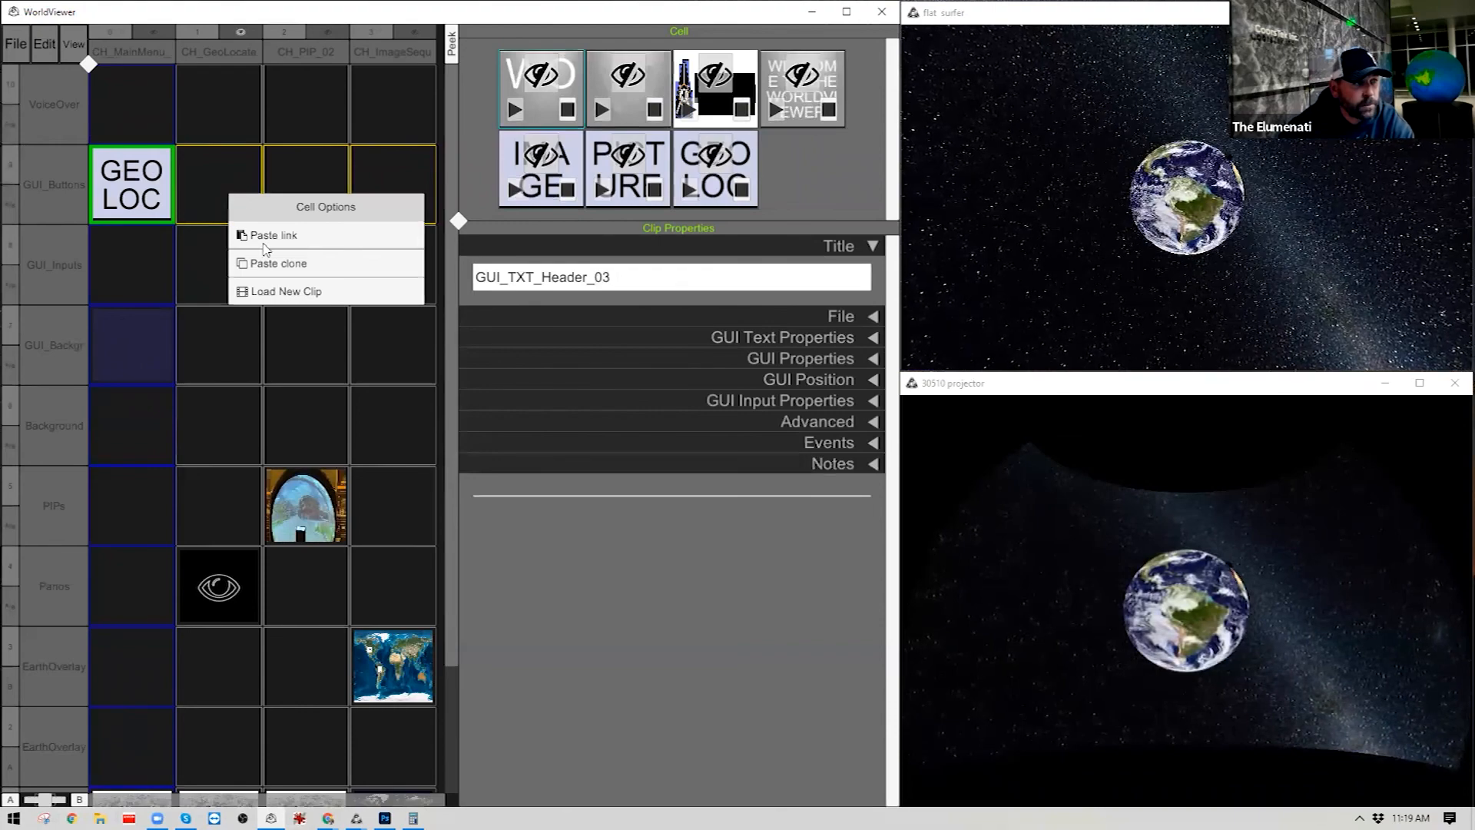
left_click(259, 235)
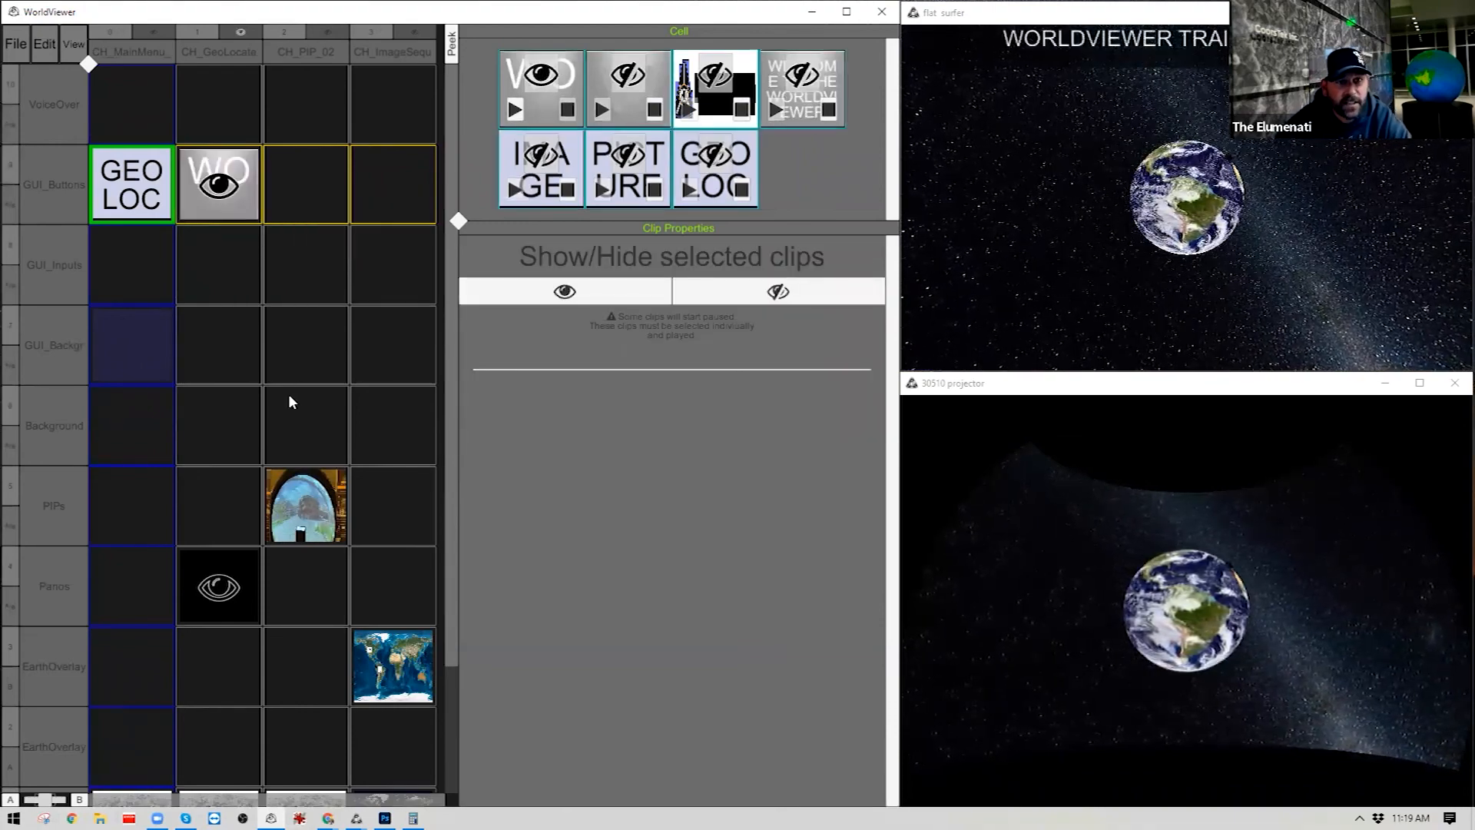
Paste a clone of GUI_TXT_Subheader_03 into the geolocated panos chapter's GUI_Buttons cell.
left_click(632, 120)
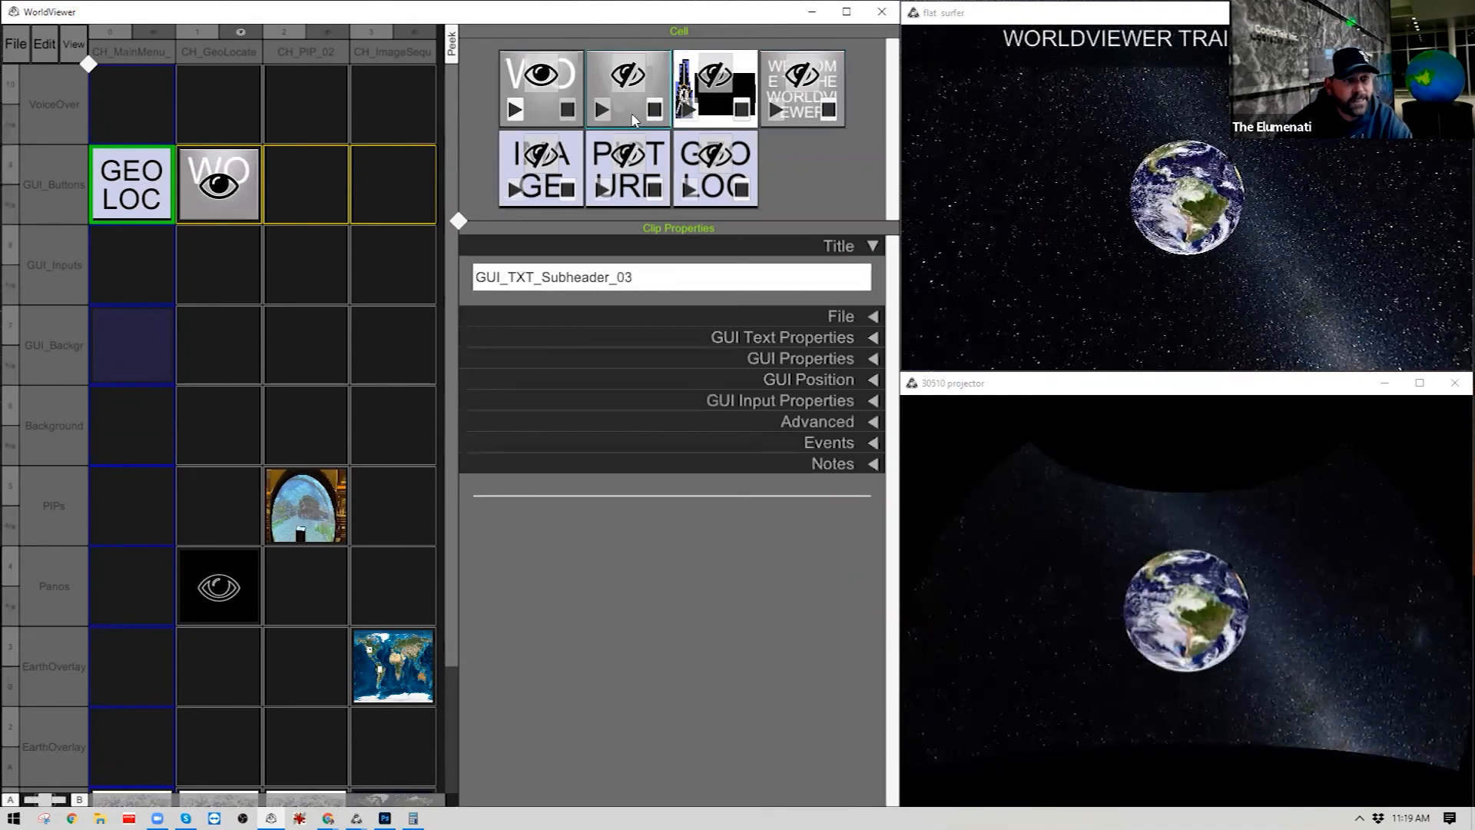
right_click(209, 215)
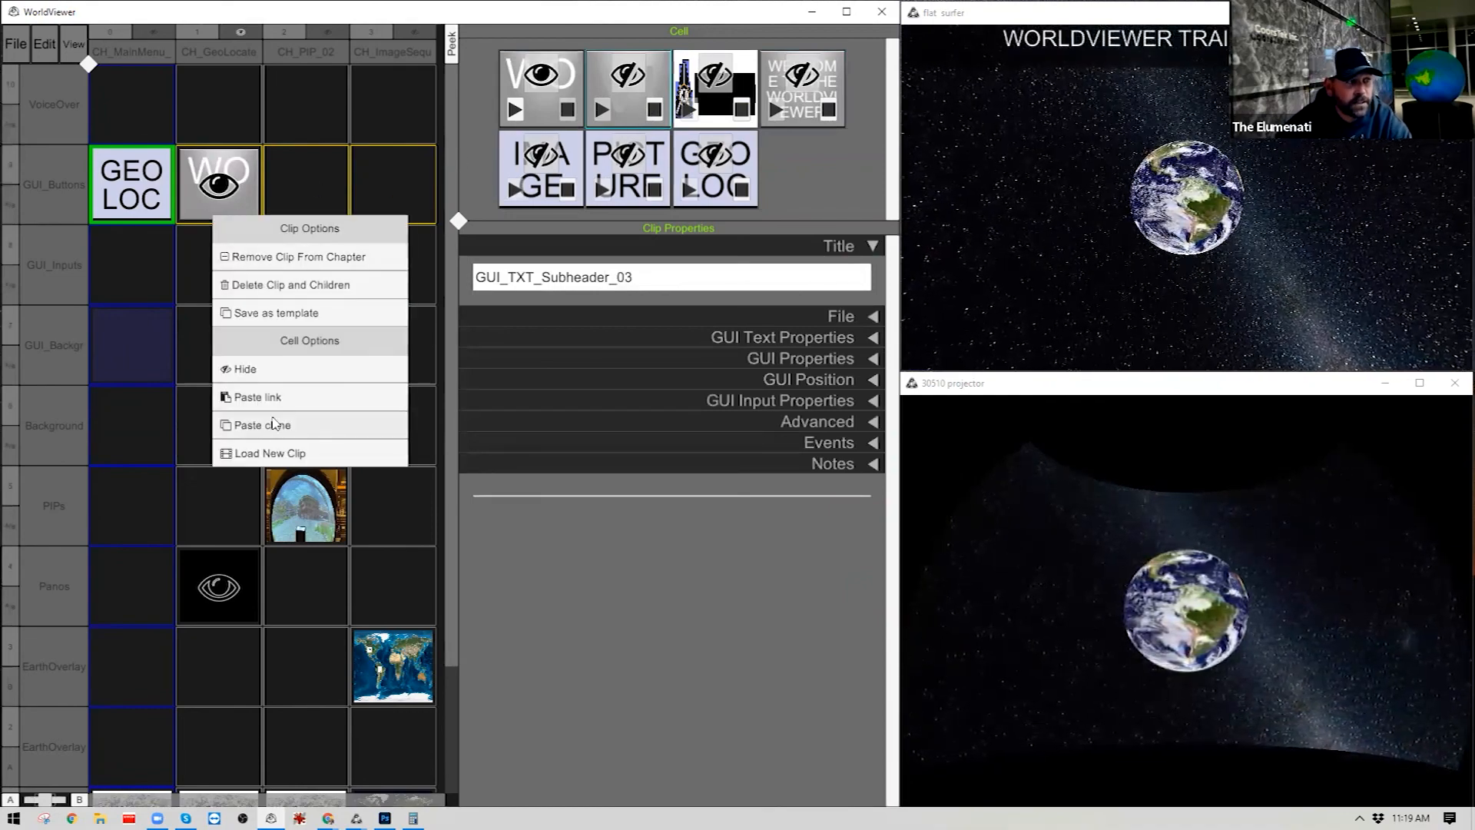
left_click(273, 421)
Rename the cloned subheader clip in the geolocated panos chapter as GUI_TXT_GEOPANOS_Subheader_03_1.
left_click(221, 210)
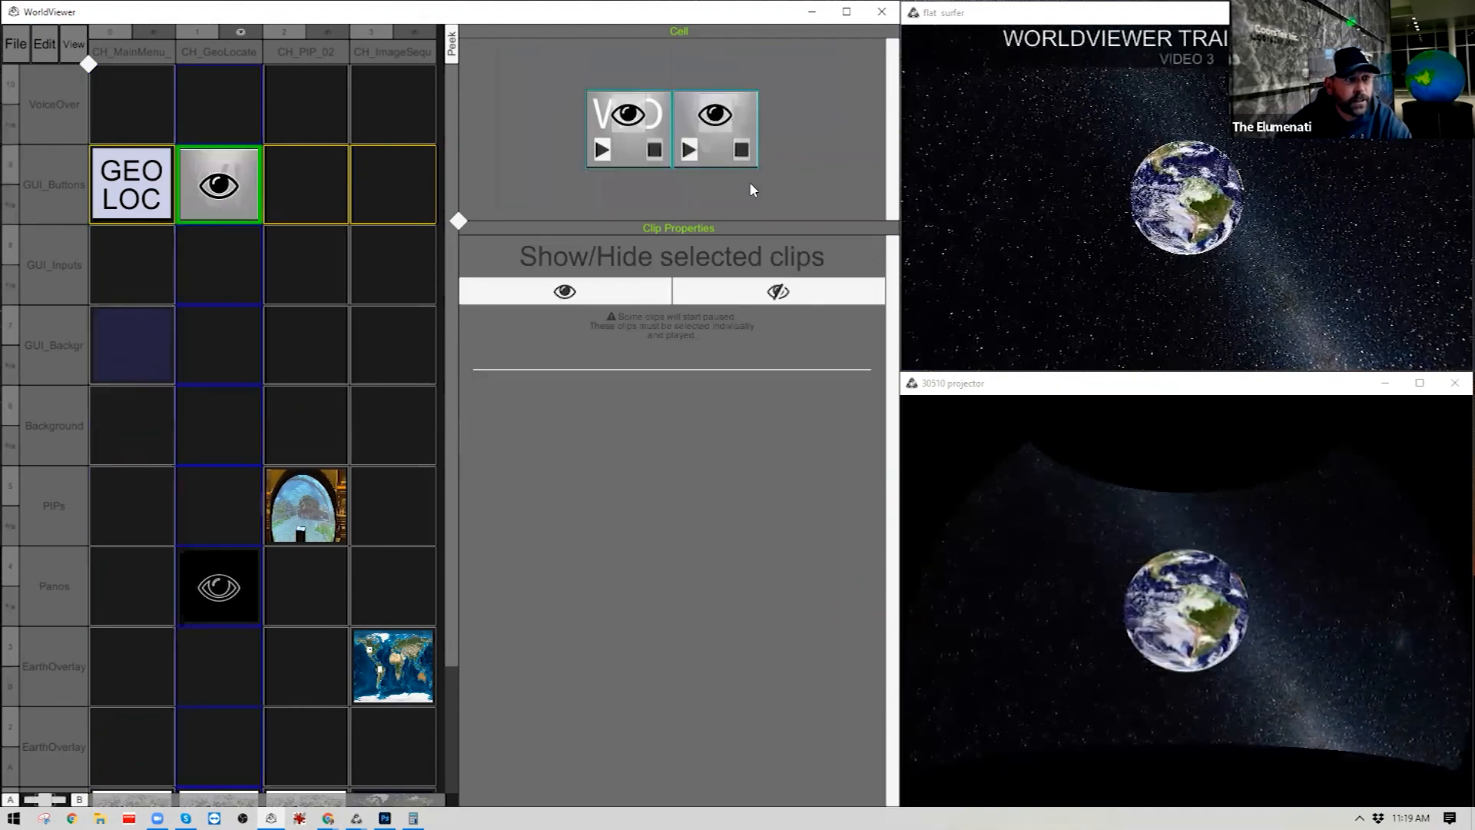
left_click(723, 161)
left_click(653, 281)
left_click(654, 286)
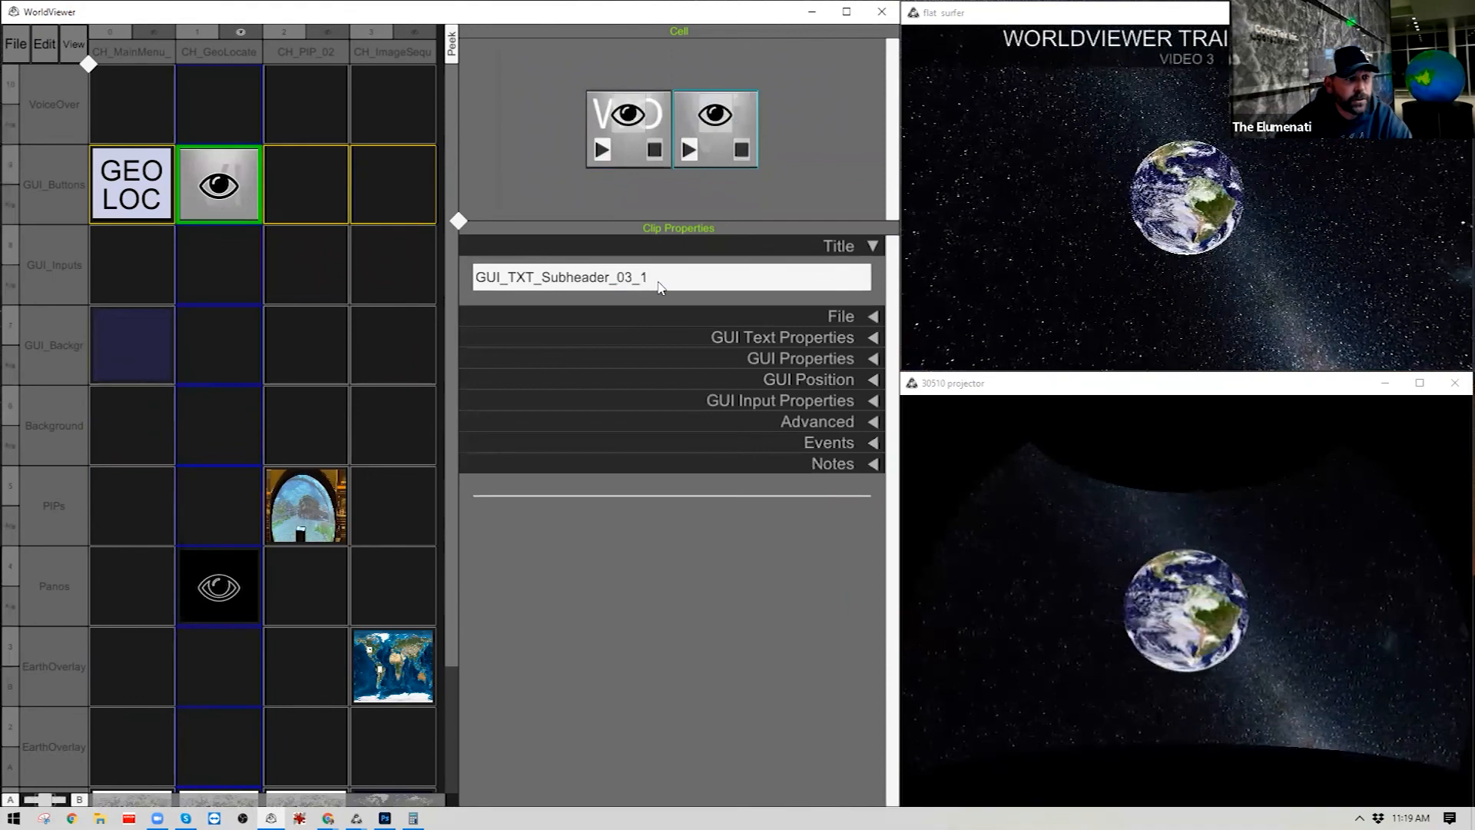
left_click(544, 282)
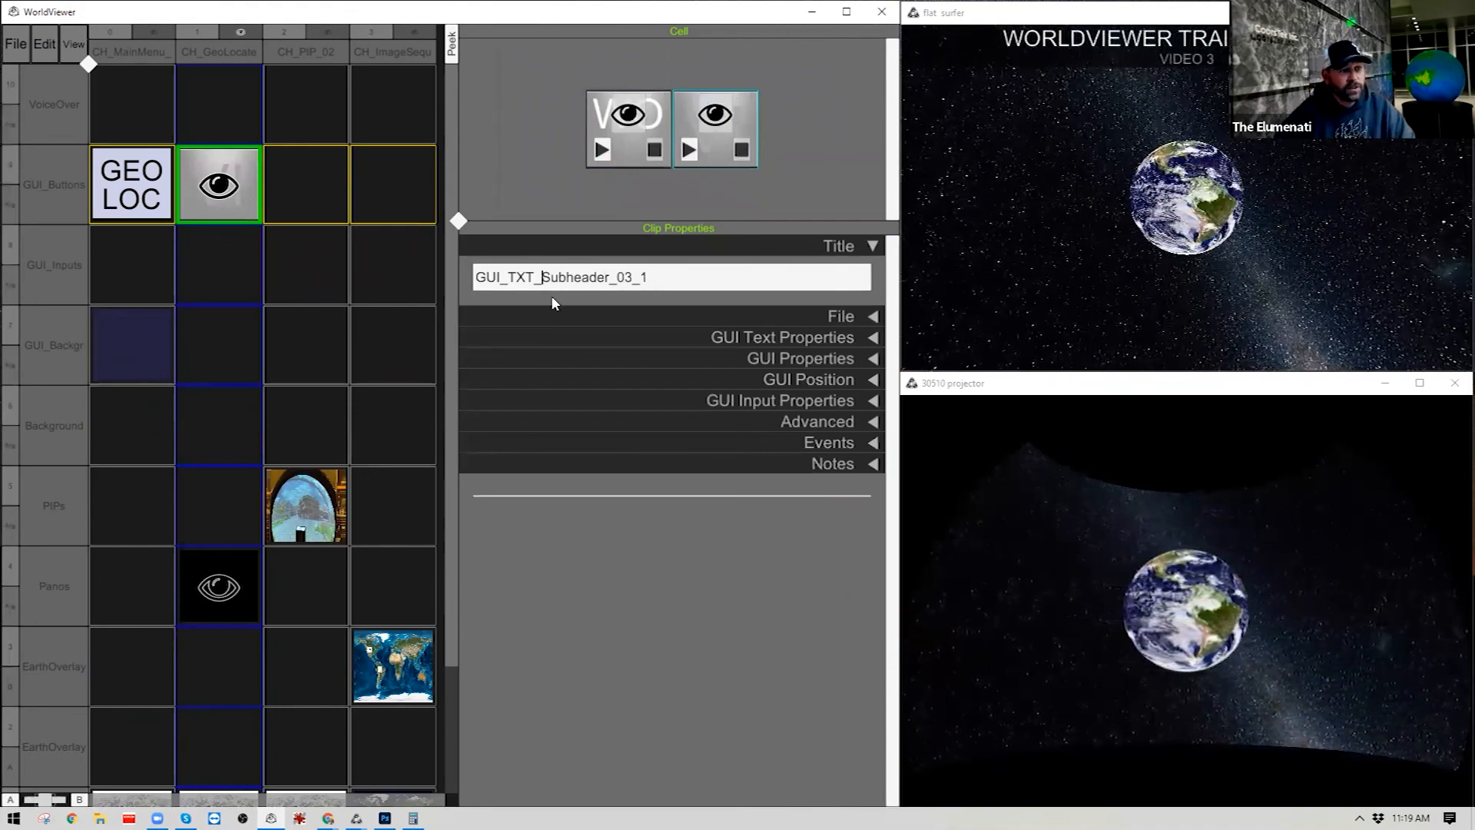
type("_")
key("BackSpace")
type("GEOPANOS_")
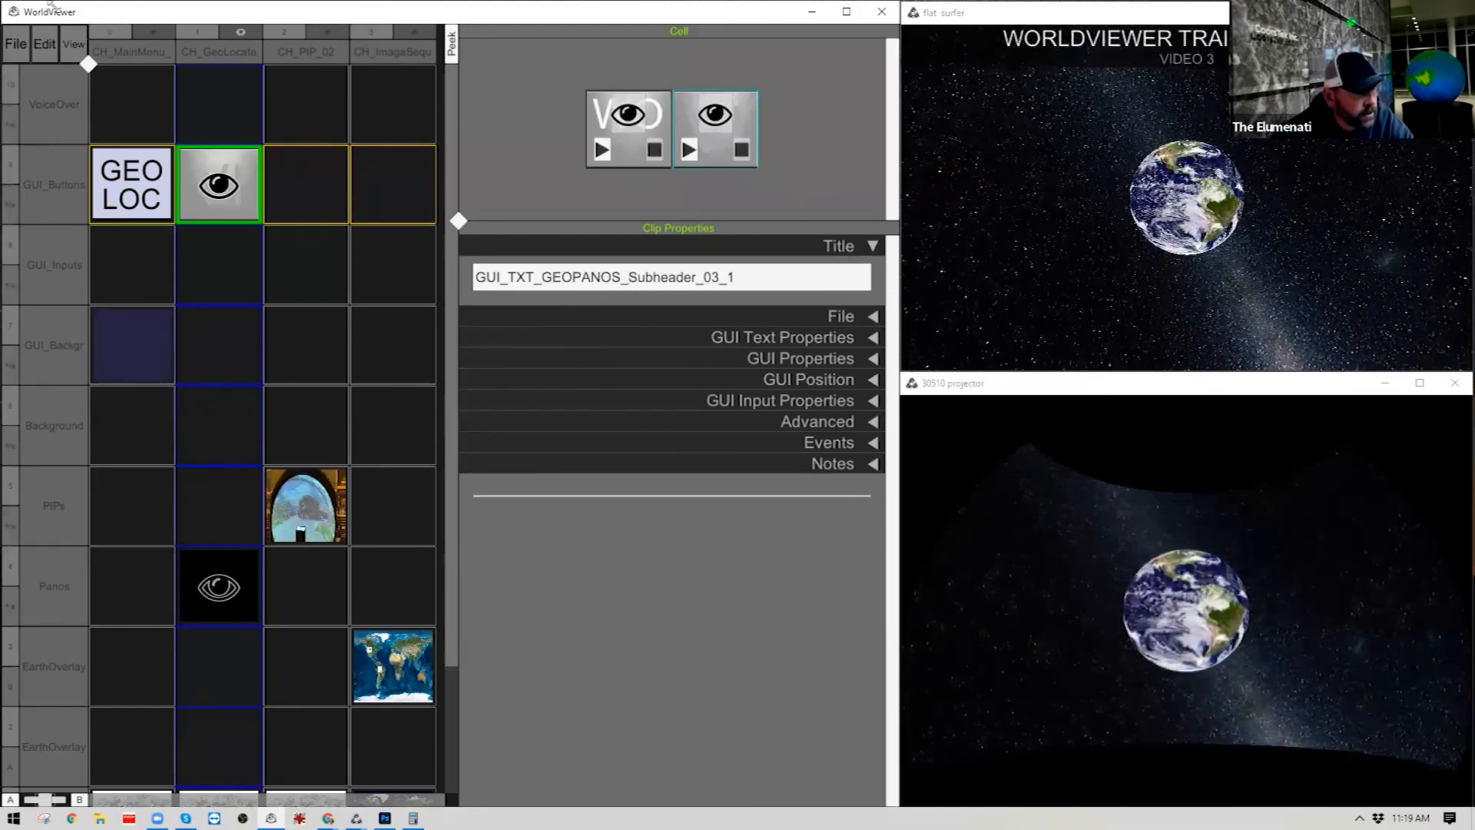
Rename the main menu chapter's original subheader clip as GUI_TXT_MainMenu_Subheader_03.
left_click(152, 214)
left_click(642, 112)
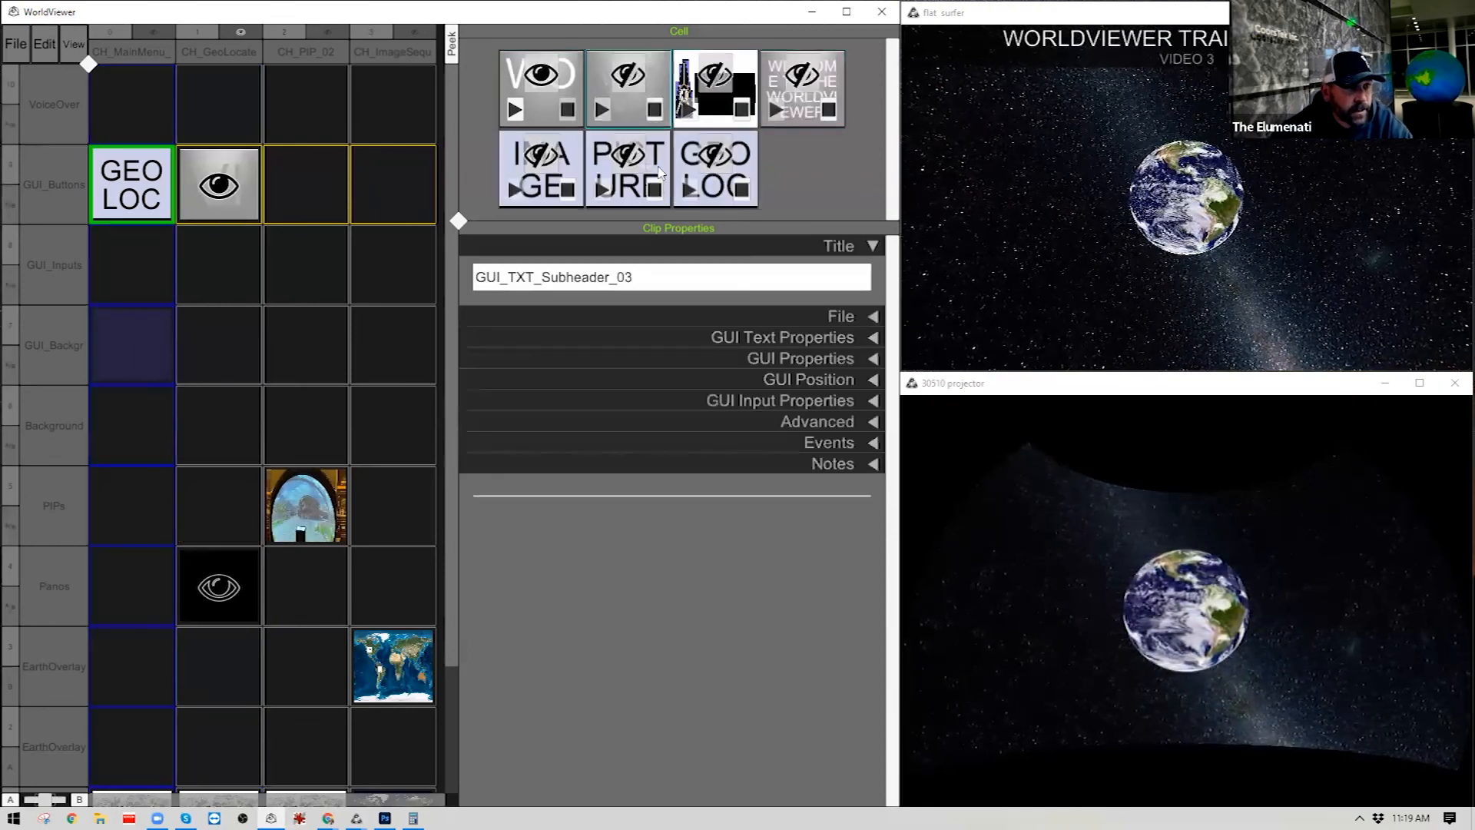
left_click(592, 270)
left_click(541, 278)
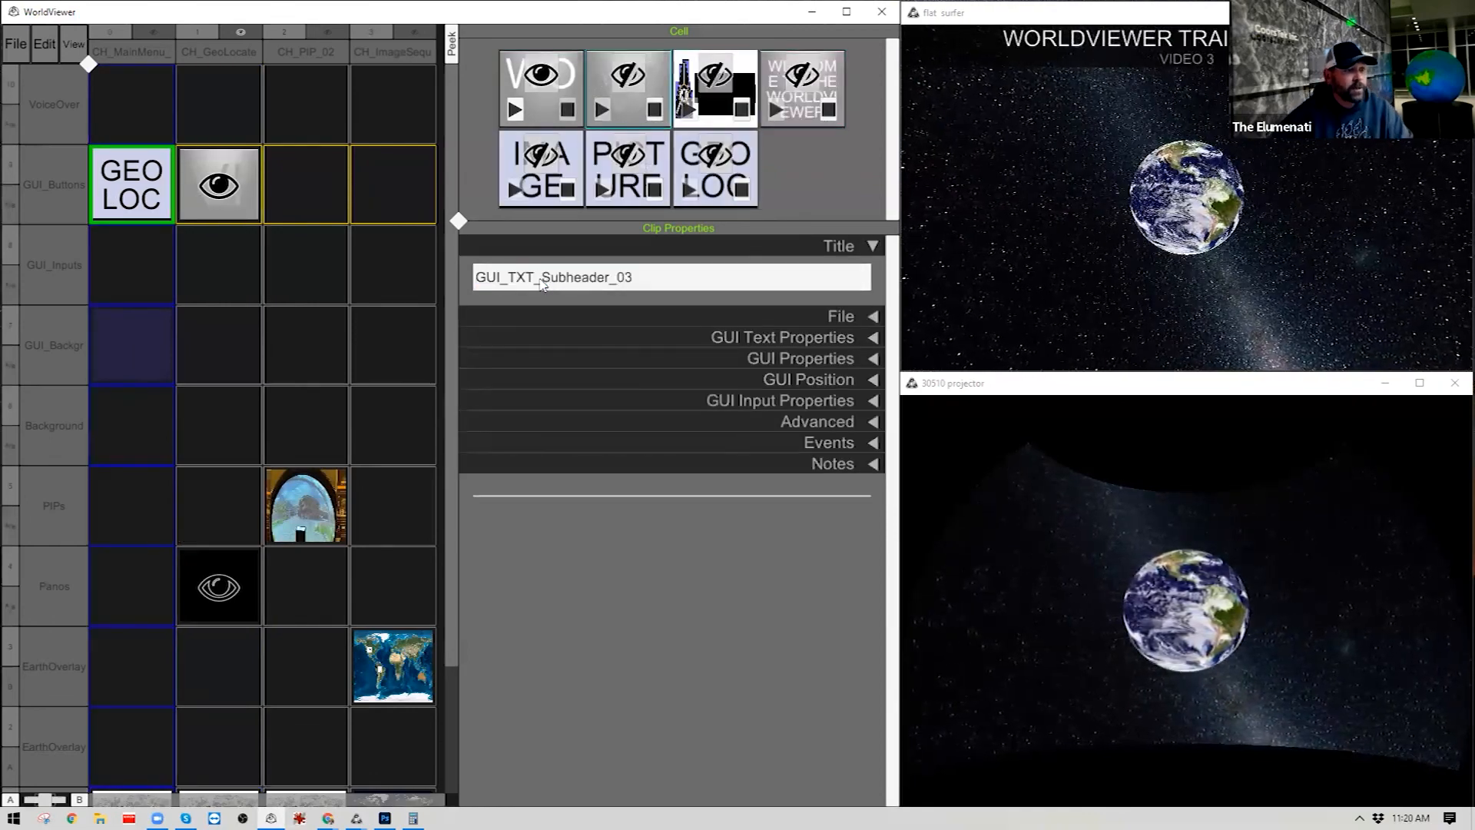
type("_MainMenu")
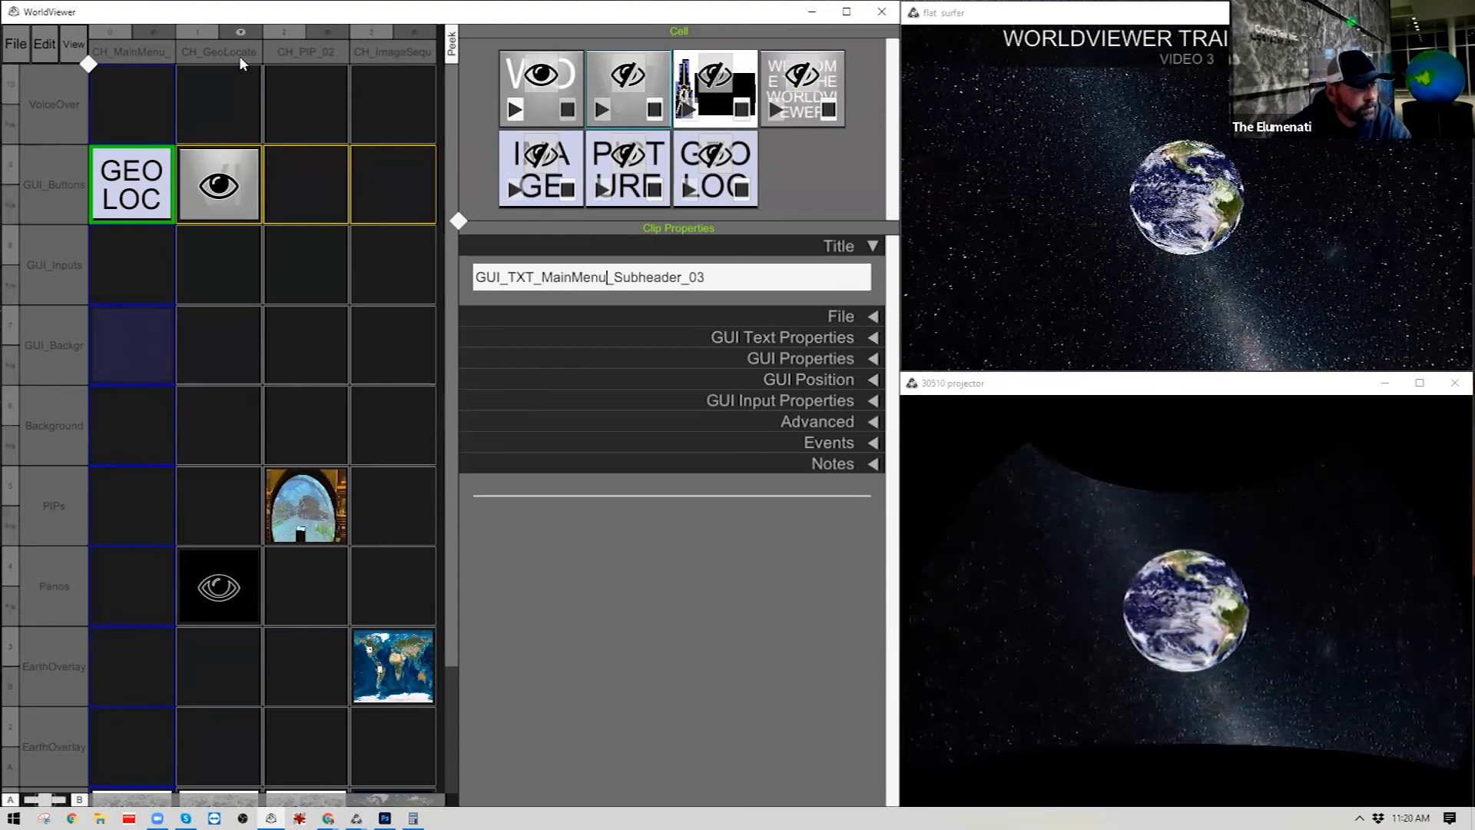
Remove the _1 suffix from the geolocated panos subheader's title, making it GUI_TXT_GEOPANOS_Subheader_03.
left_click(245, 177)
left_click(701, 132)
left_click(774, 279)
left_click(774, 278)
key("BackSpace")
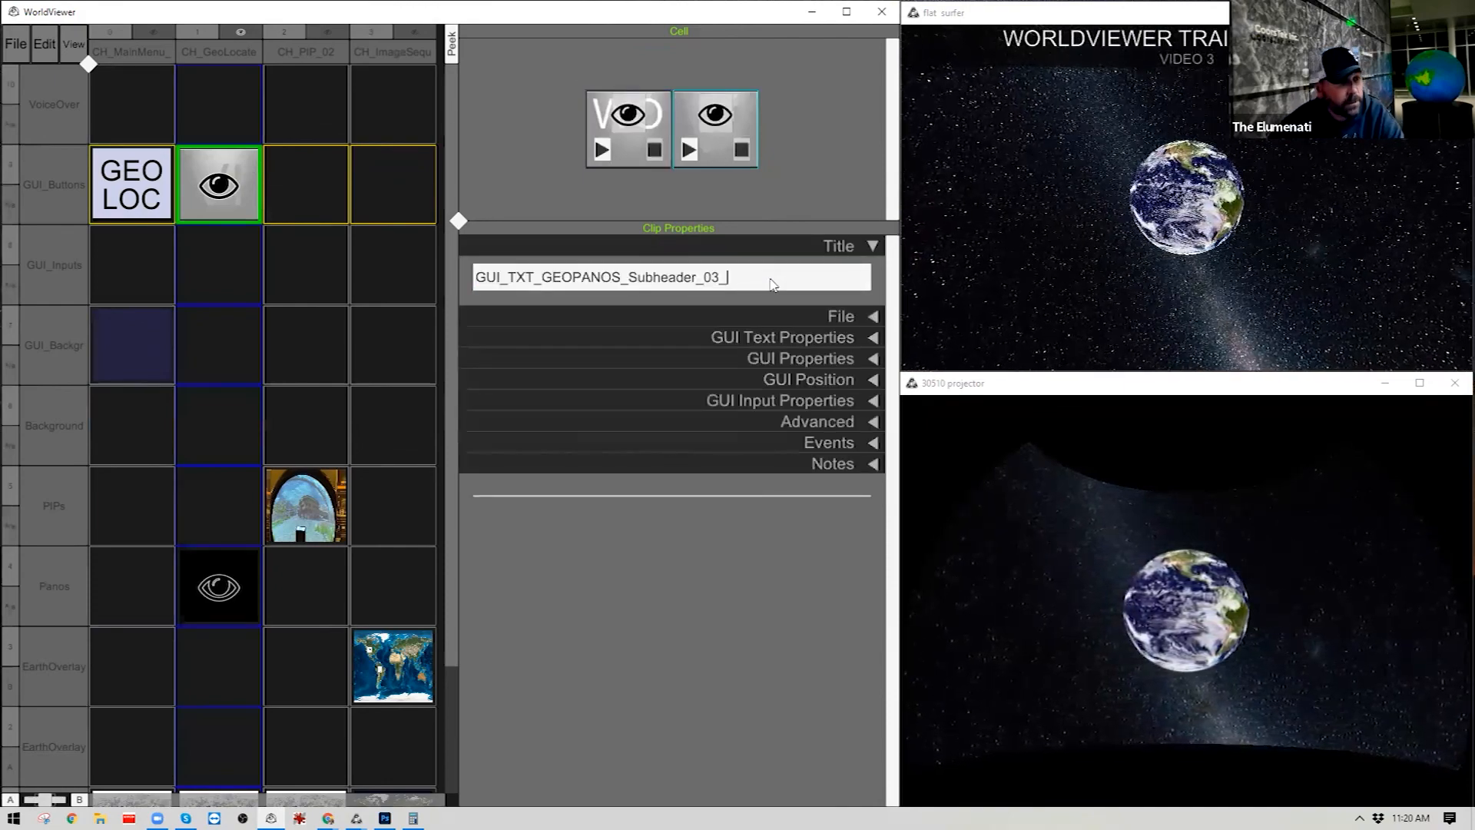
Replace the geolocated panos subheader's GUI text with "GEOLOCATED PANO BUBBLES".
left_click(864, 337)
left_click(574, 412)
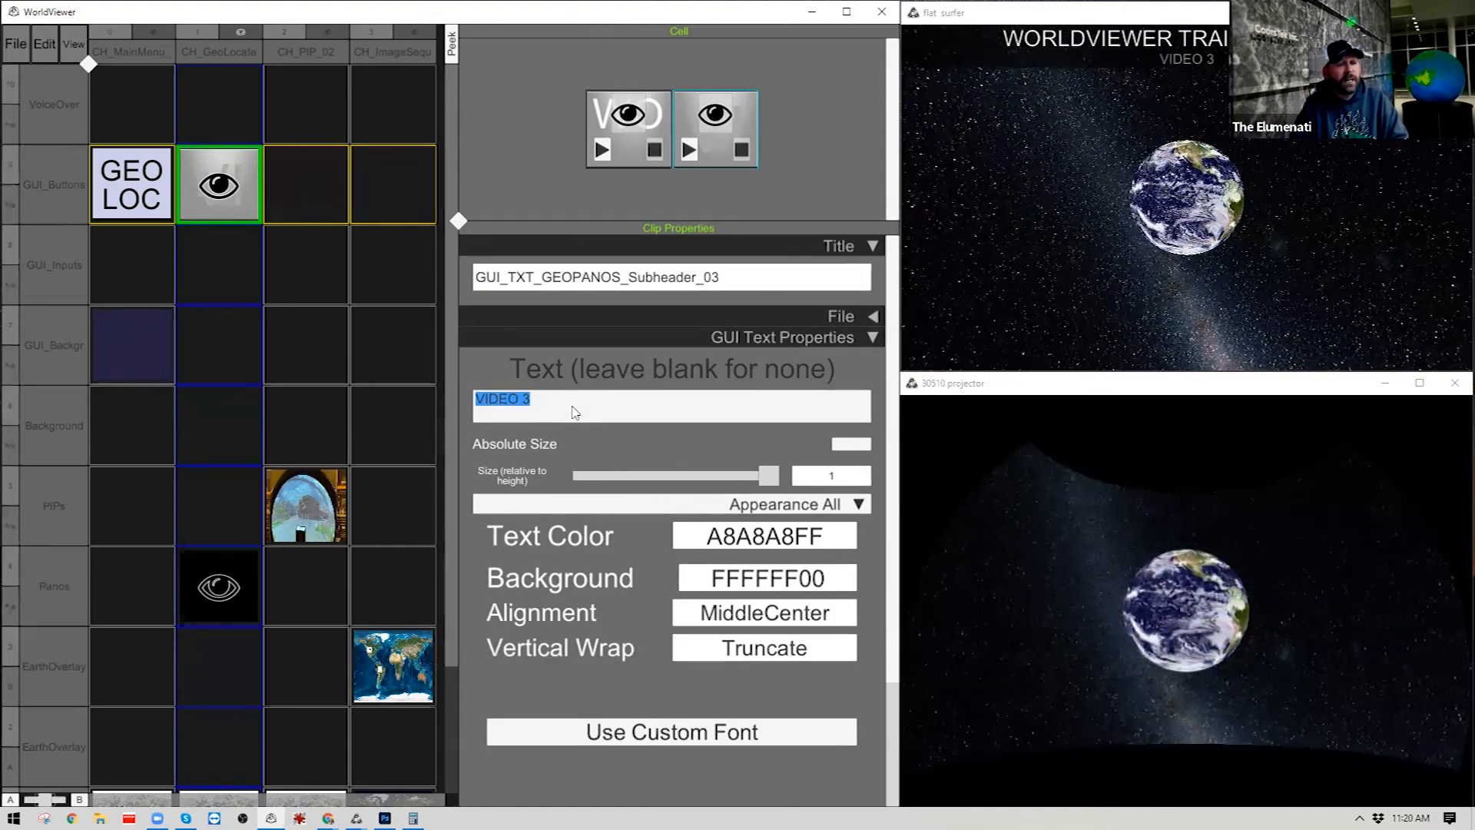
type("G")
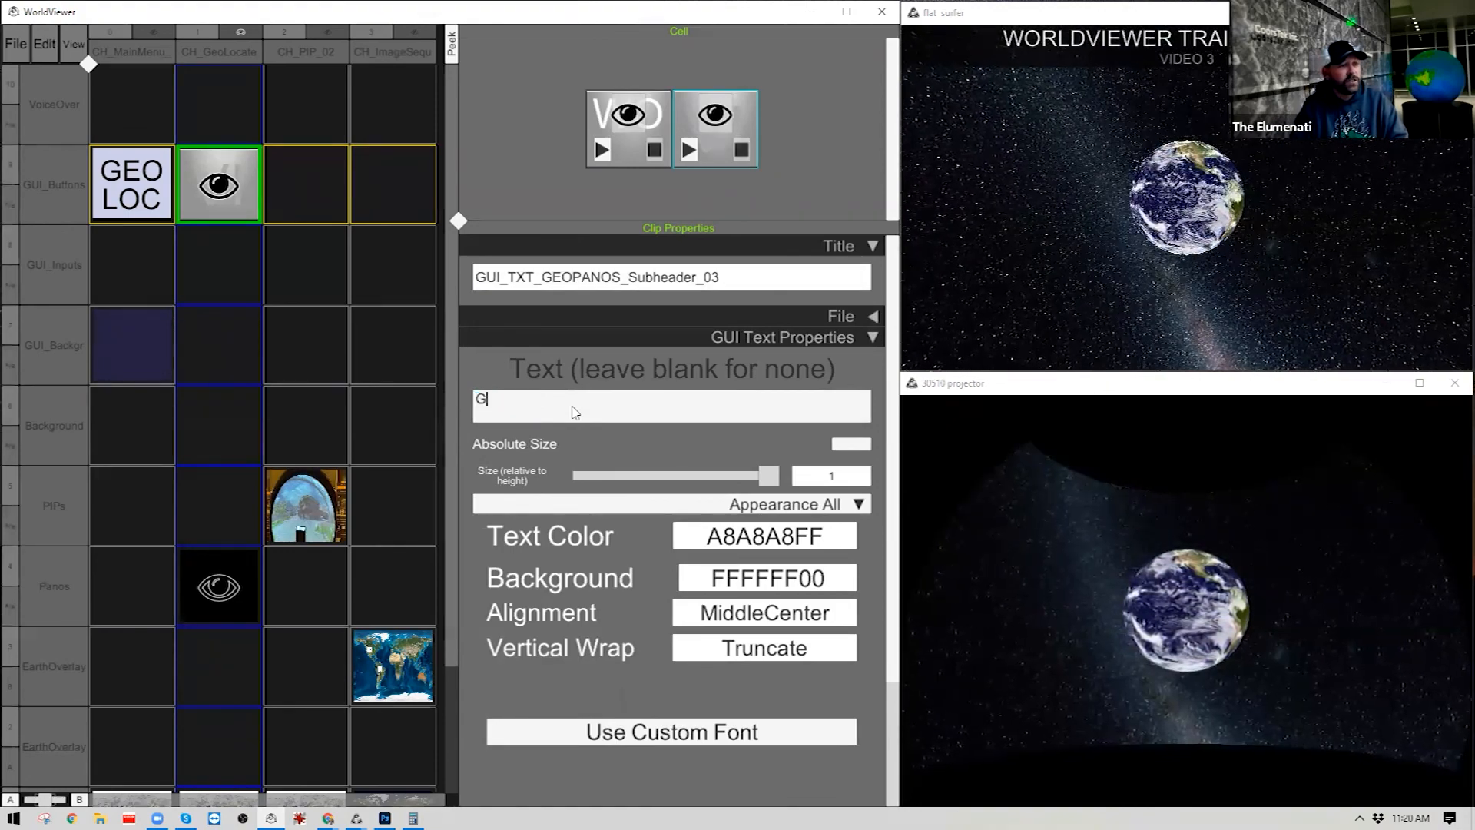
type("EOLOCATED PA")
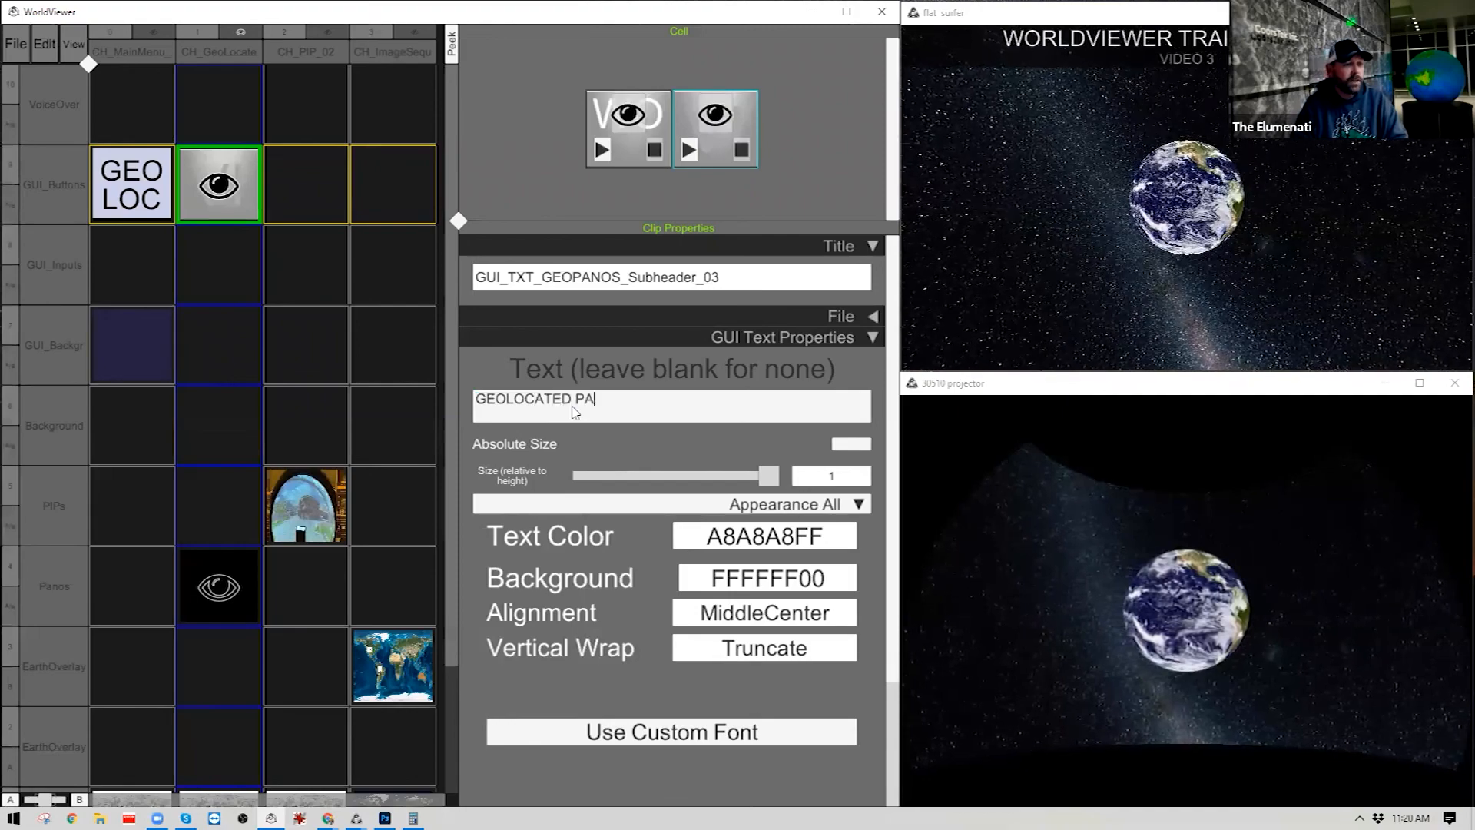
type("NO BUBBLES")
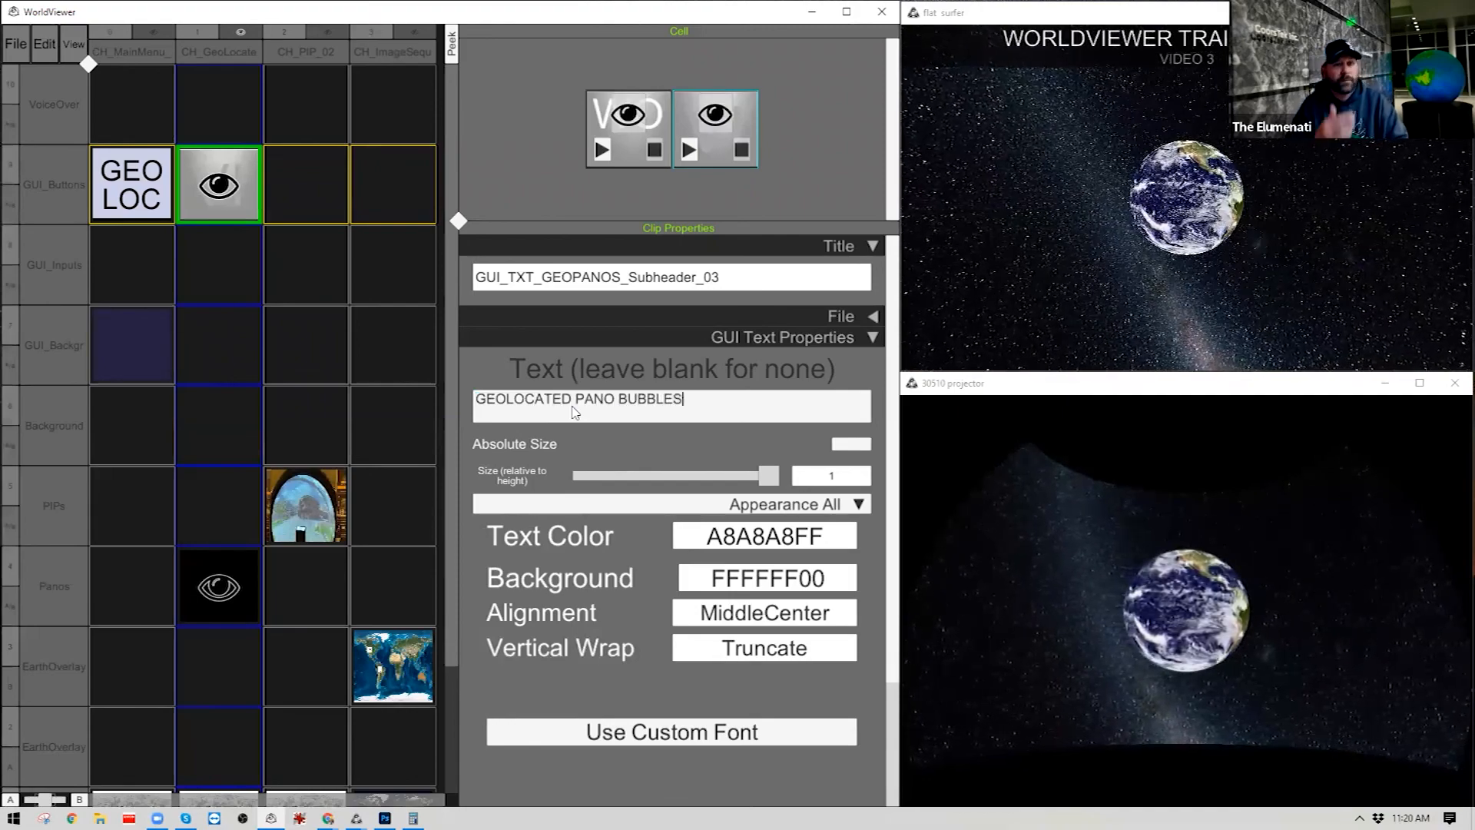
left_click(750, 369)
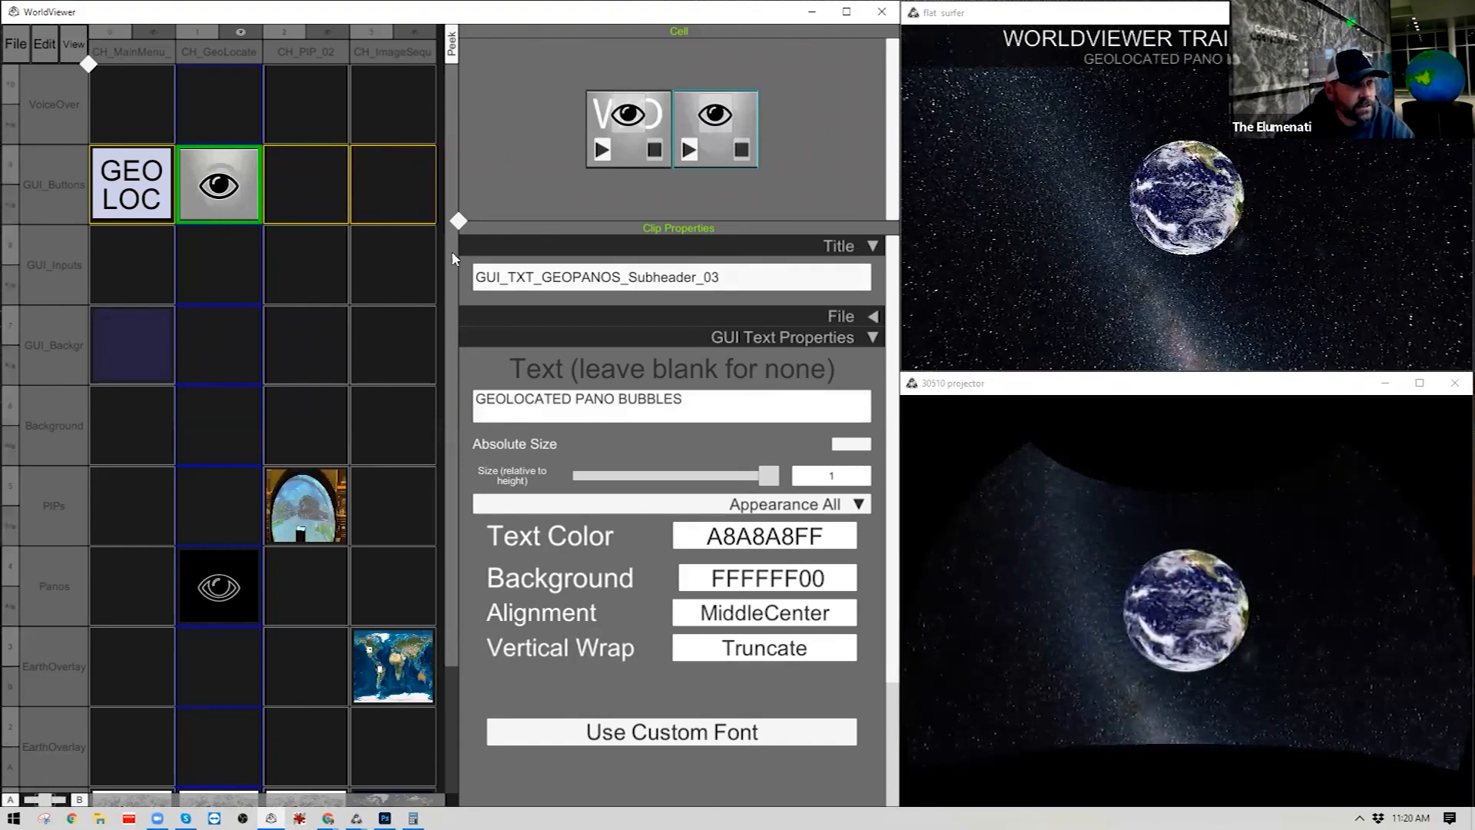
Paste a clone of the main menu's GUI_TXT_Intro_03 clip into the geolocated panos chapter's GUI_Buttons cell.
left_click(153, 180)
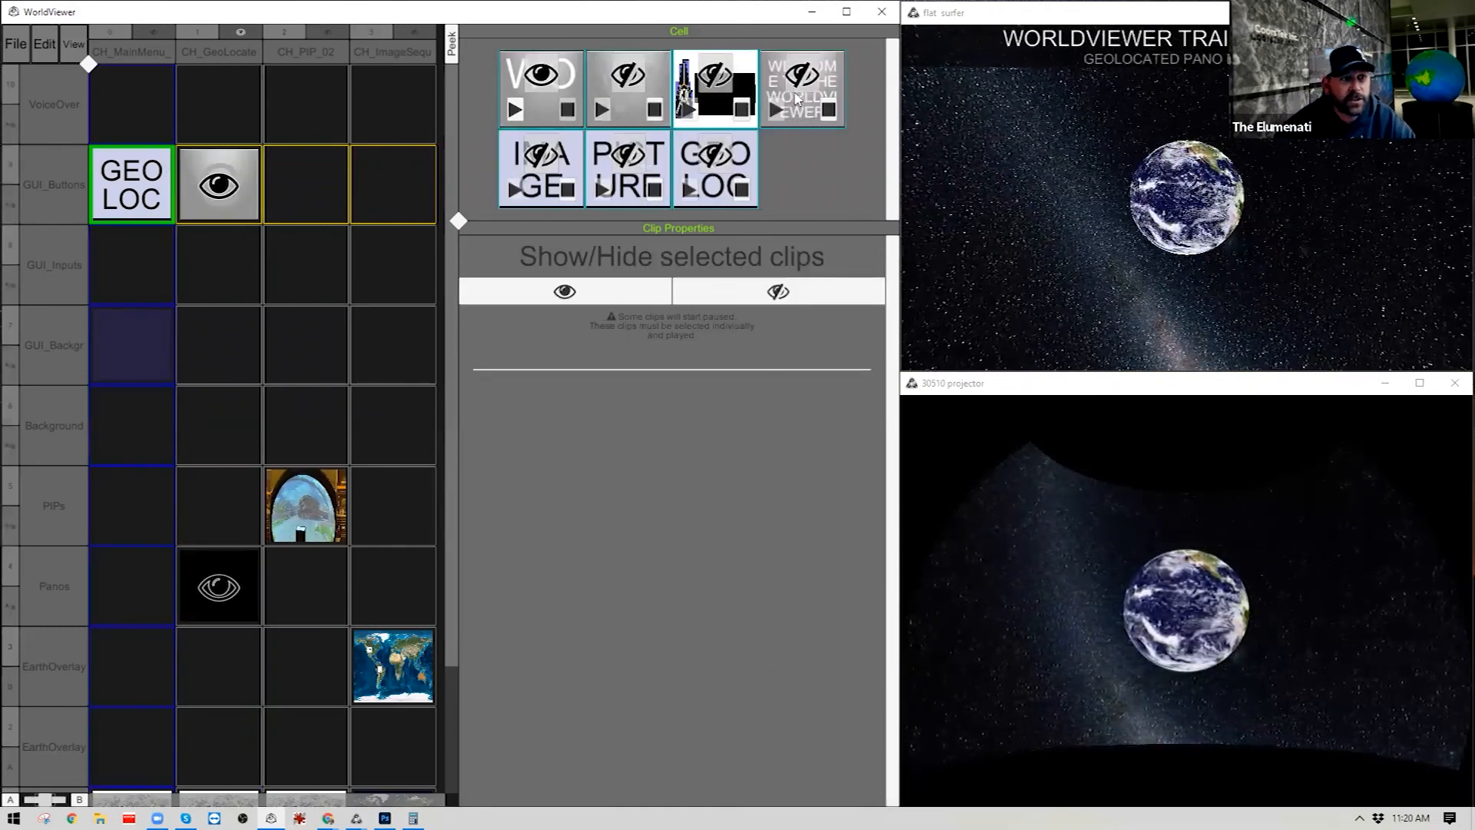
left_click(807, 122)
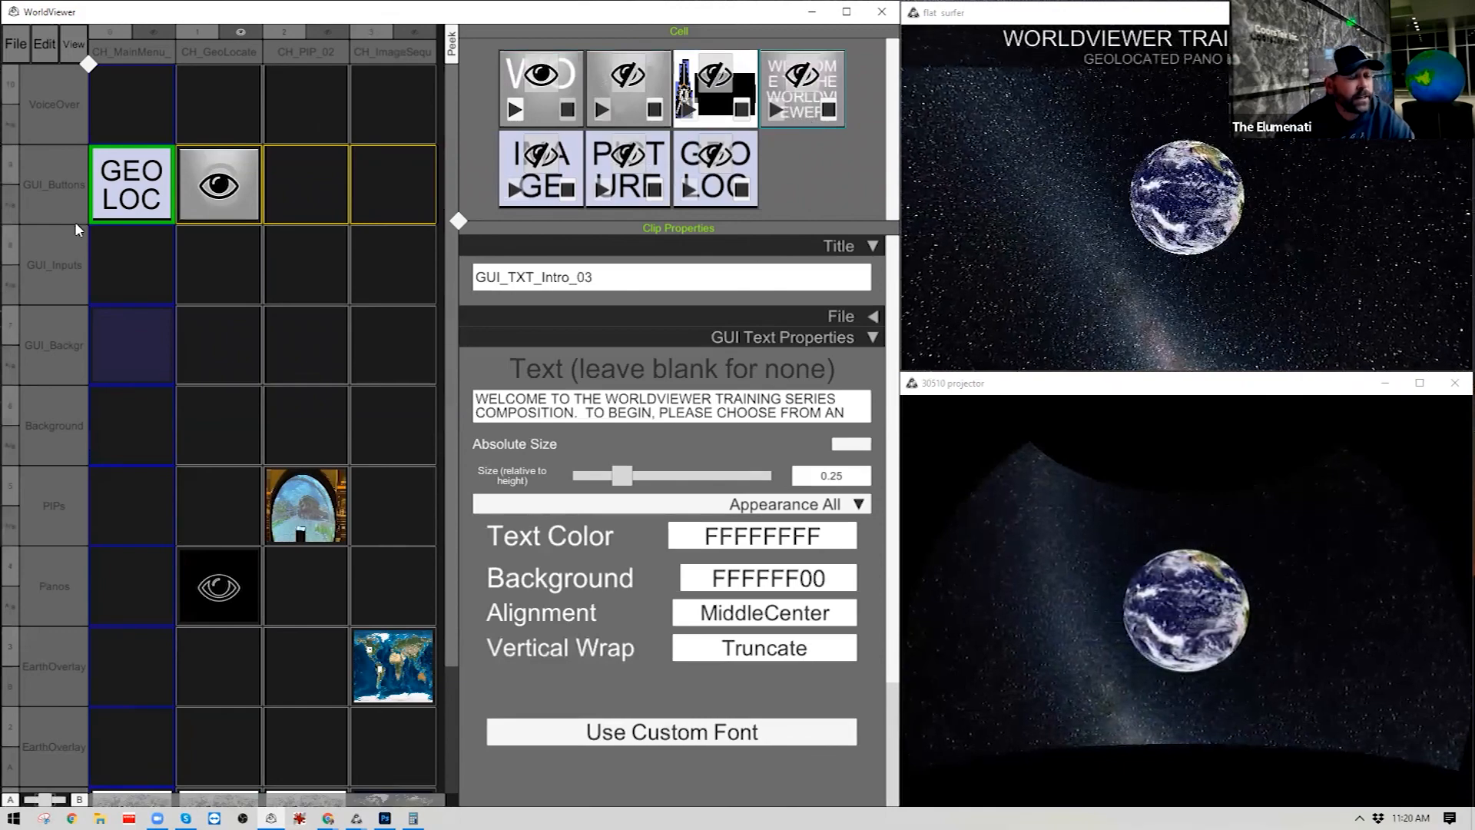
right_click(202, 210)
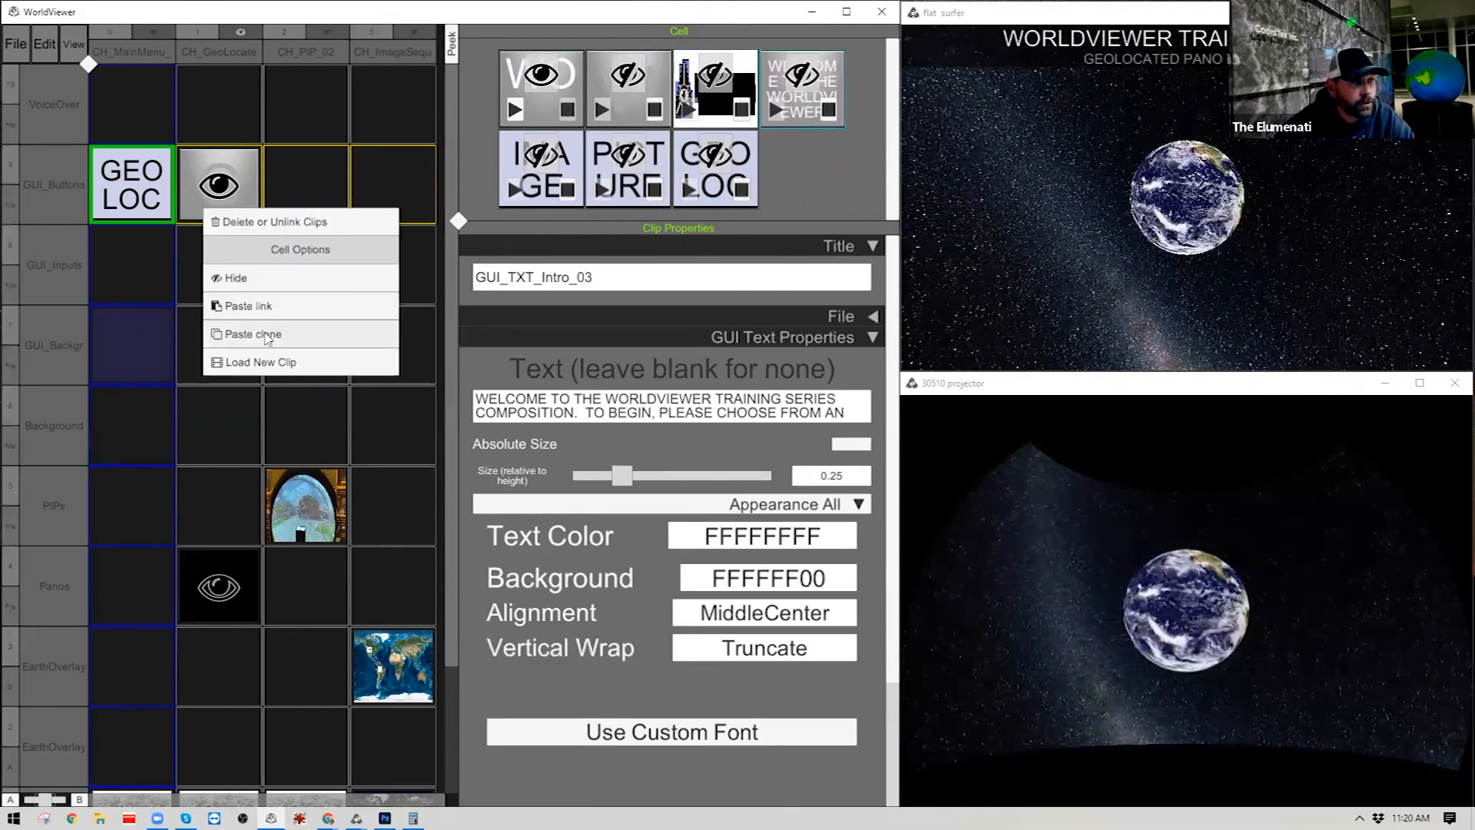
left_click(264, 334)
Rename the cloned intro text clip in the geolocated panos chapter as GUI_TXT_GEOPANO_03_1.
left_click(245, 214)
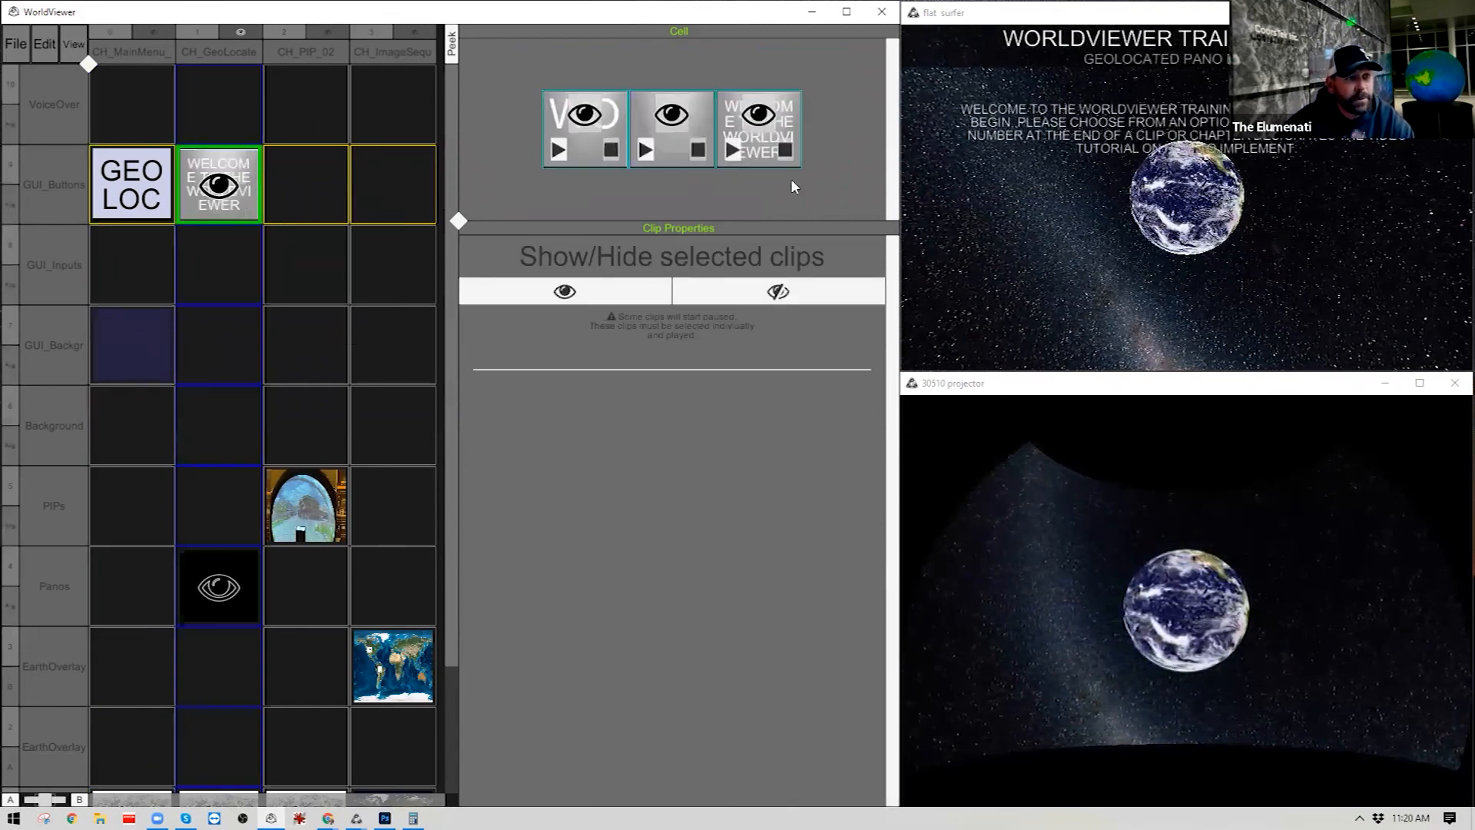
left_click(783, 158)
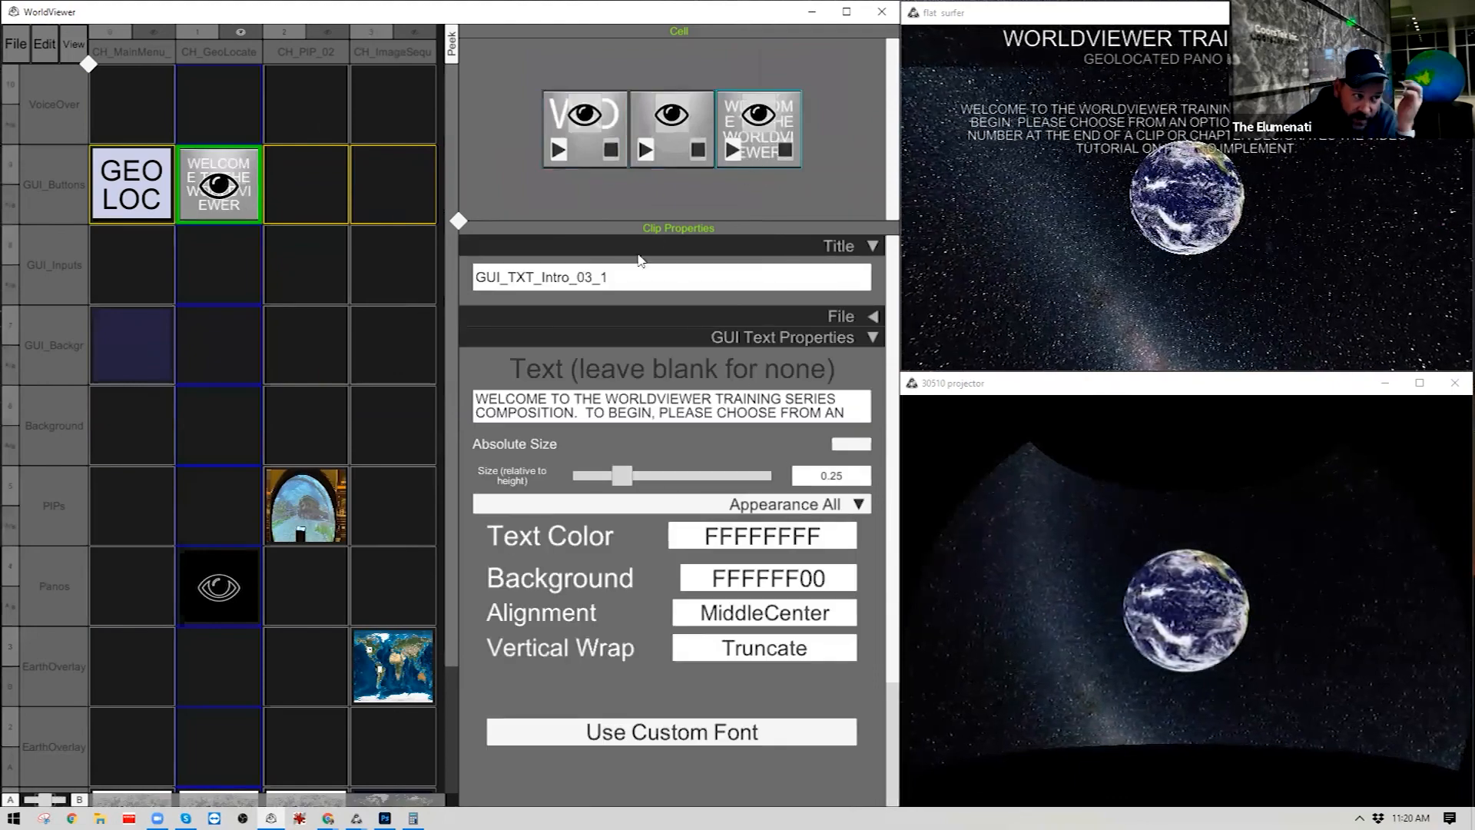
left_click(543, 277)
left_click_drag(543, 277, 568, 283)
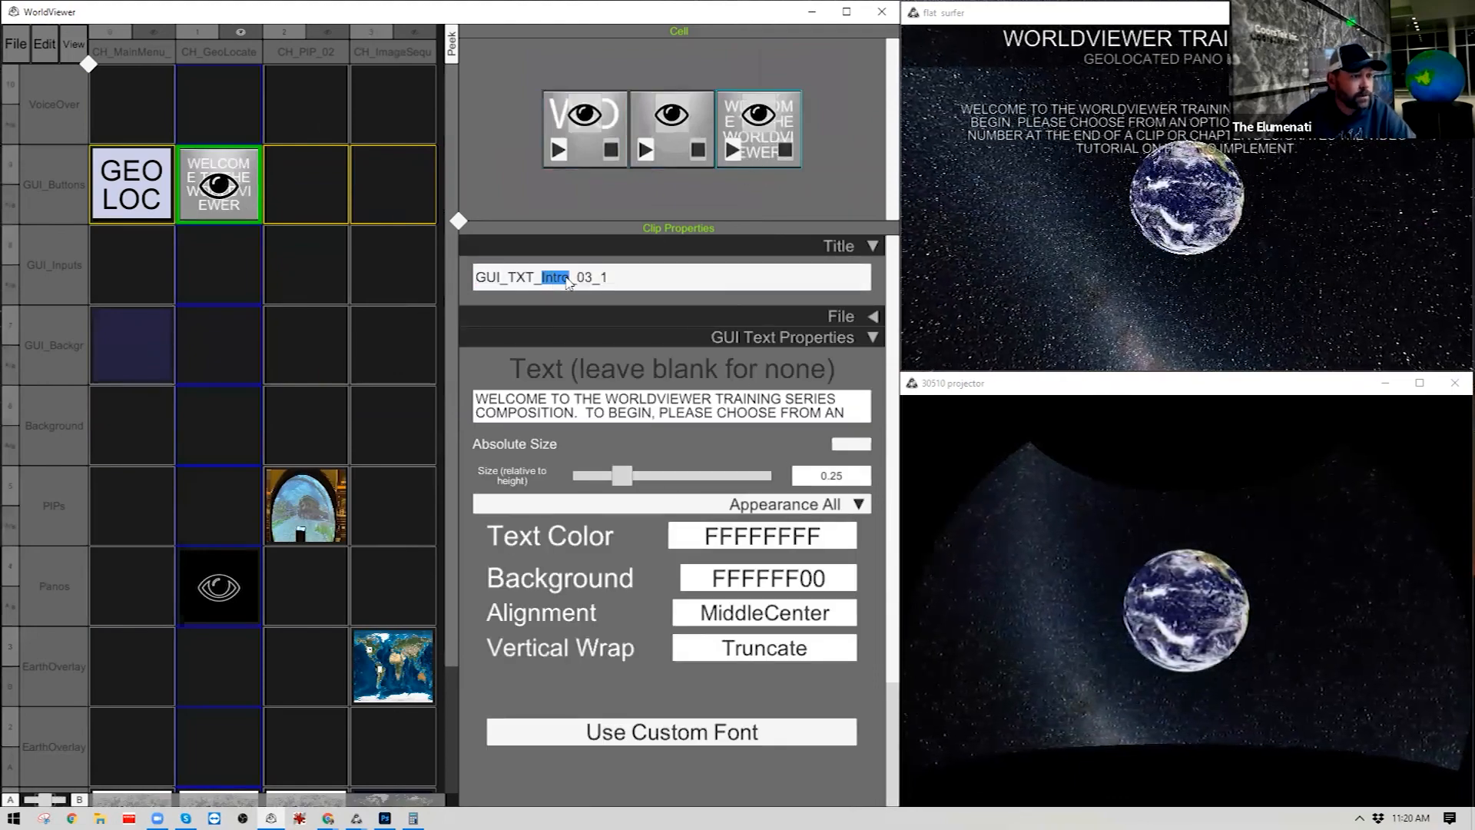
type("GEOPANO")
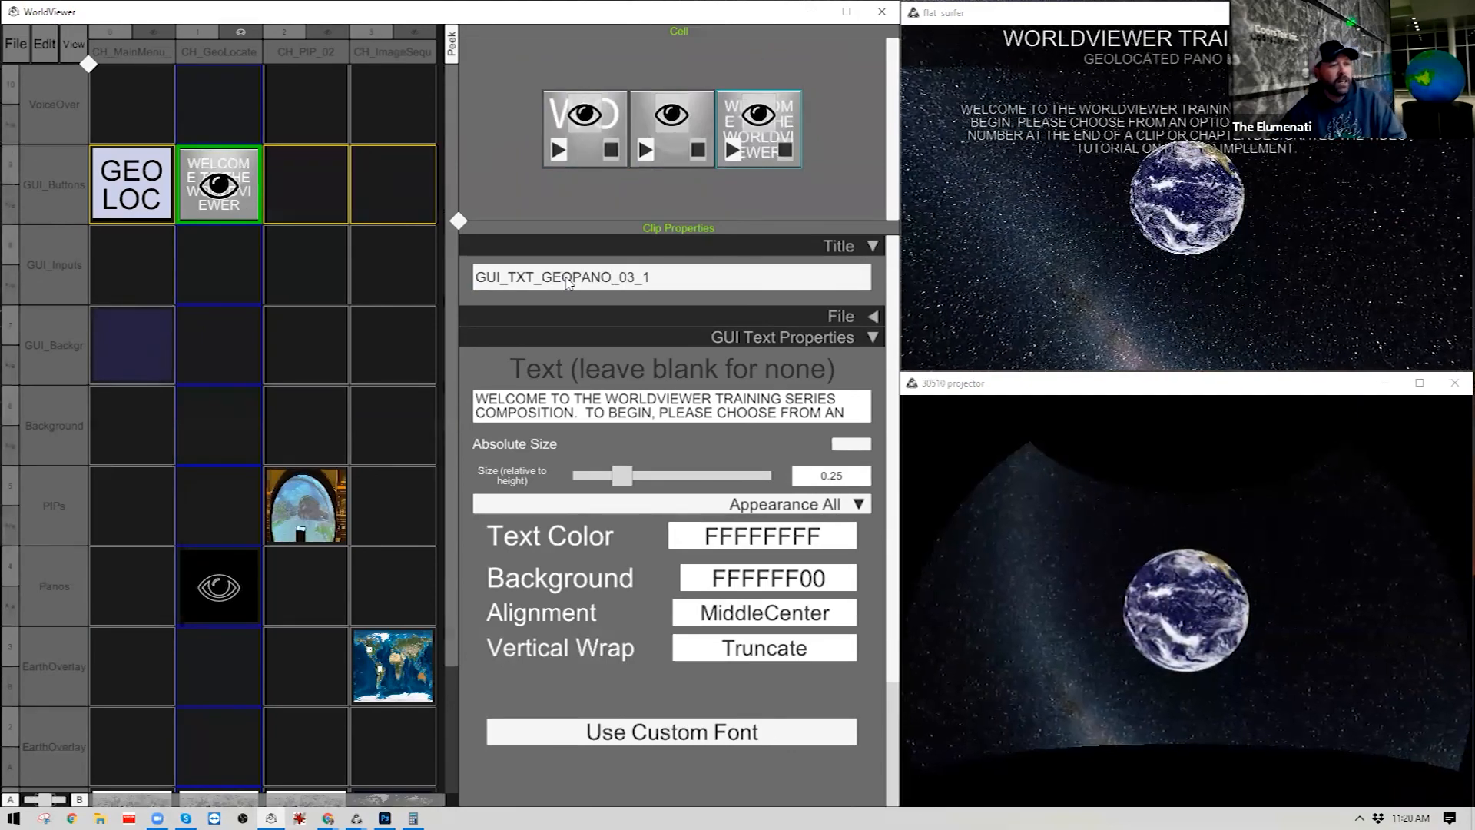
Set the clip's text to "TO VIEW 360 VIDEOS, PLEASE CLICK ON ONE OF THE BUBBLES GEOLOCATED ON EARTH." and its relative size to about 0.34.
left_click(726, 418)
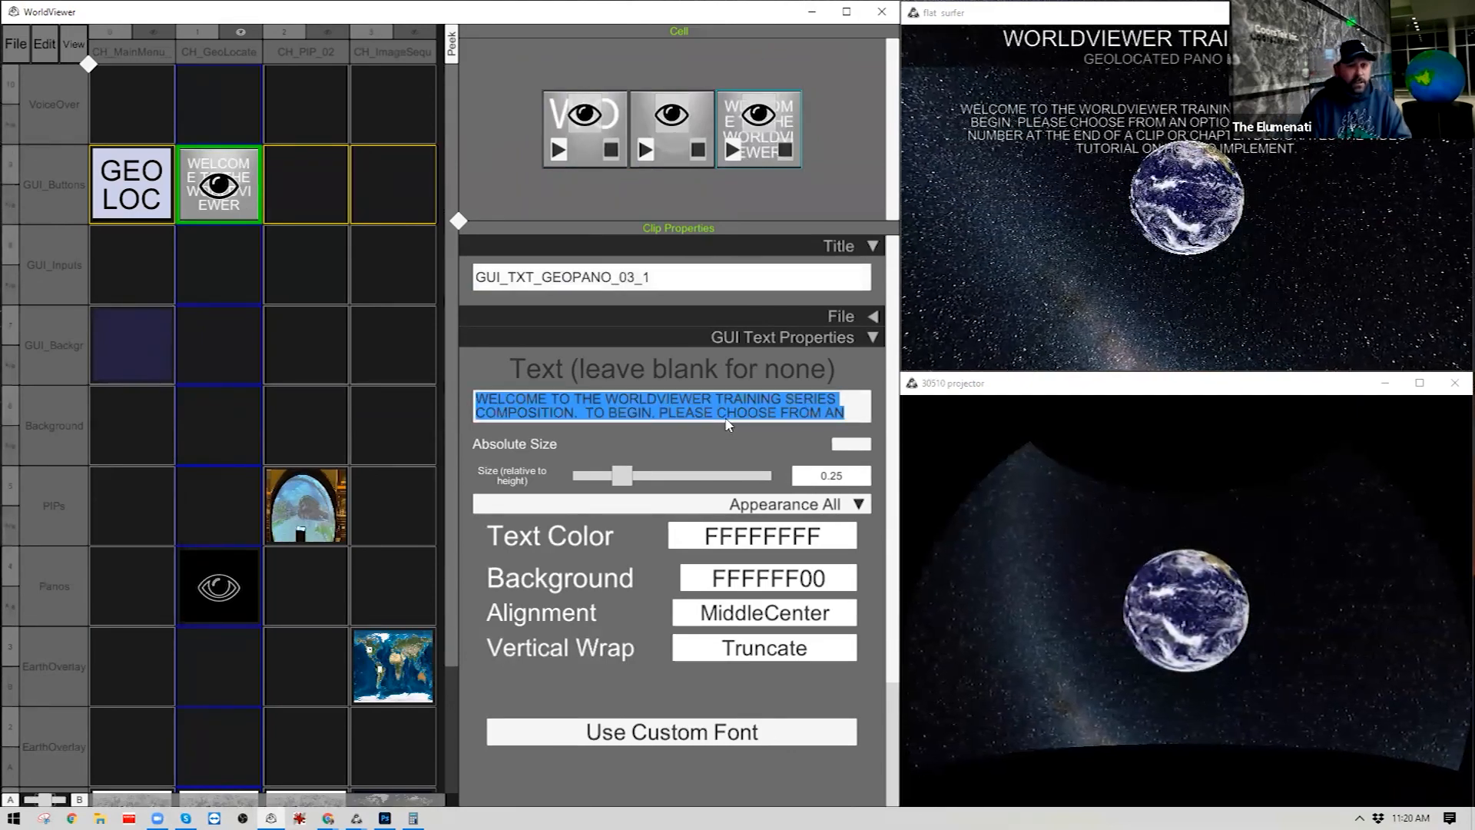
type("TO VIEW 360 VIDEOS, PLEASE CL")
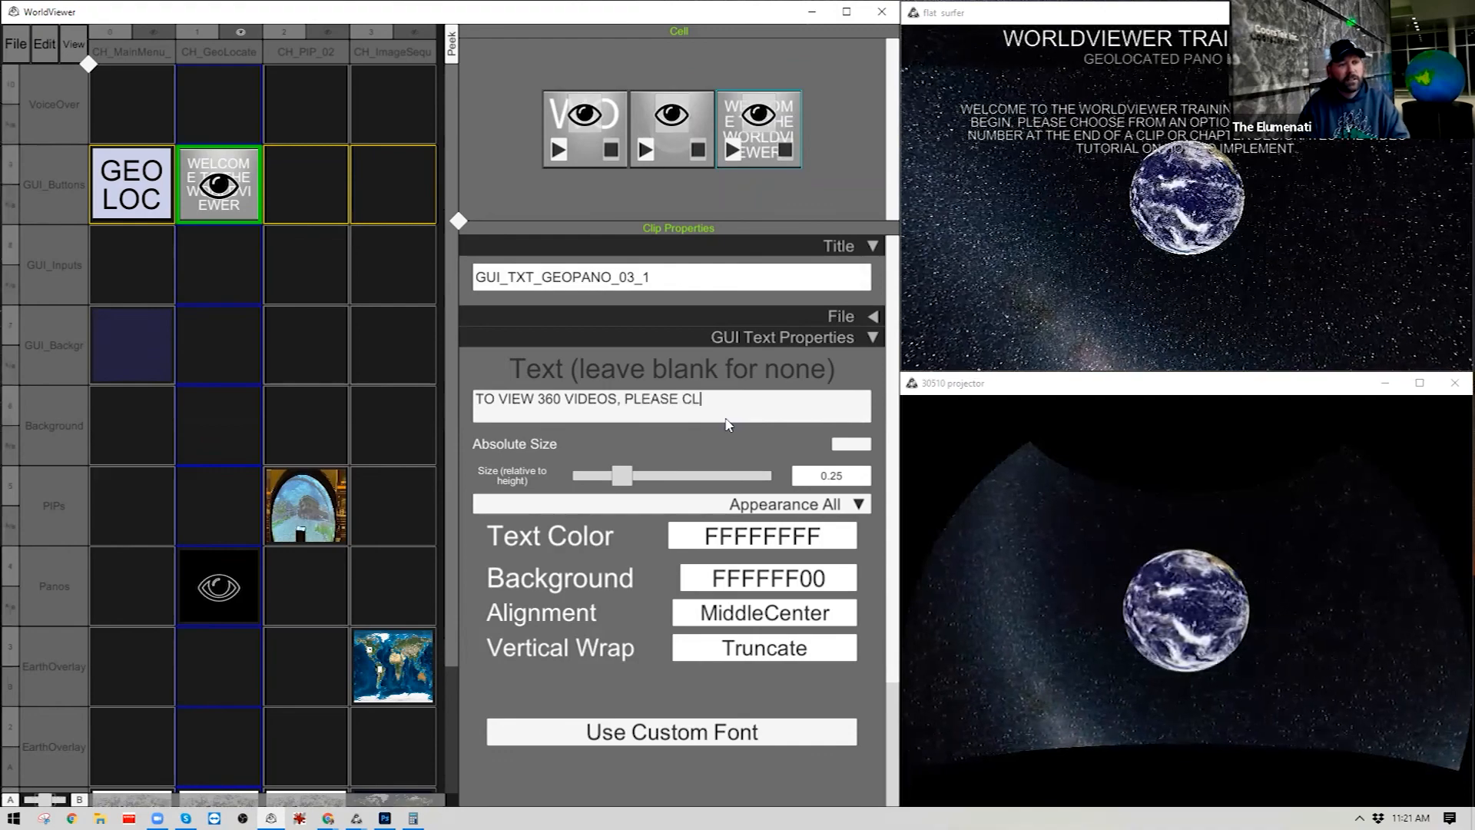
type("BUB")
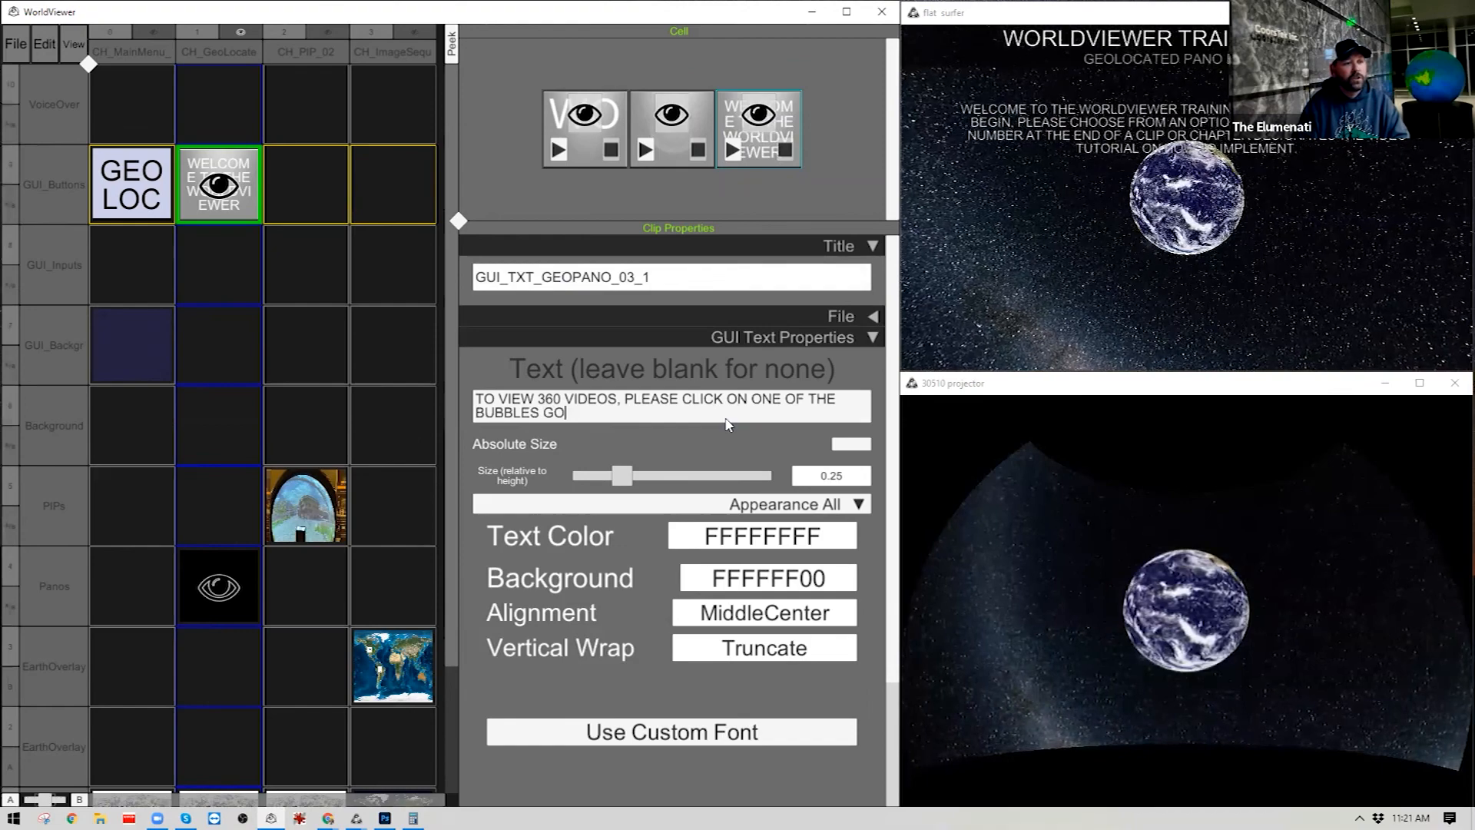
type("BLES GEOLOCATED ON TEH")
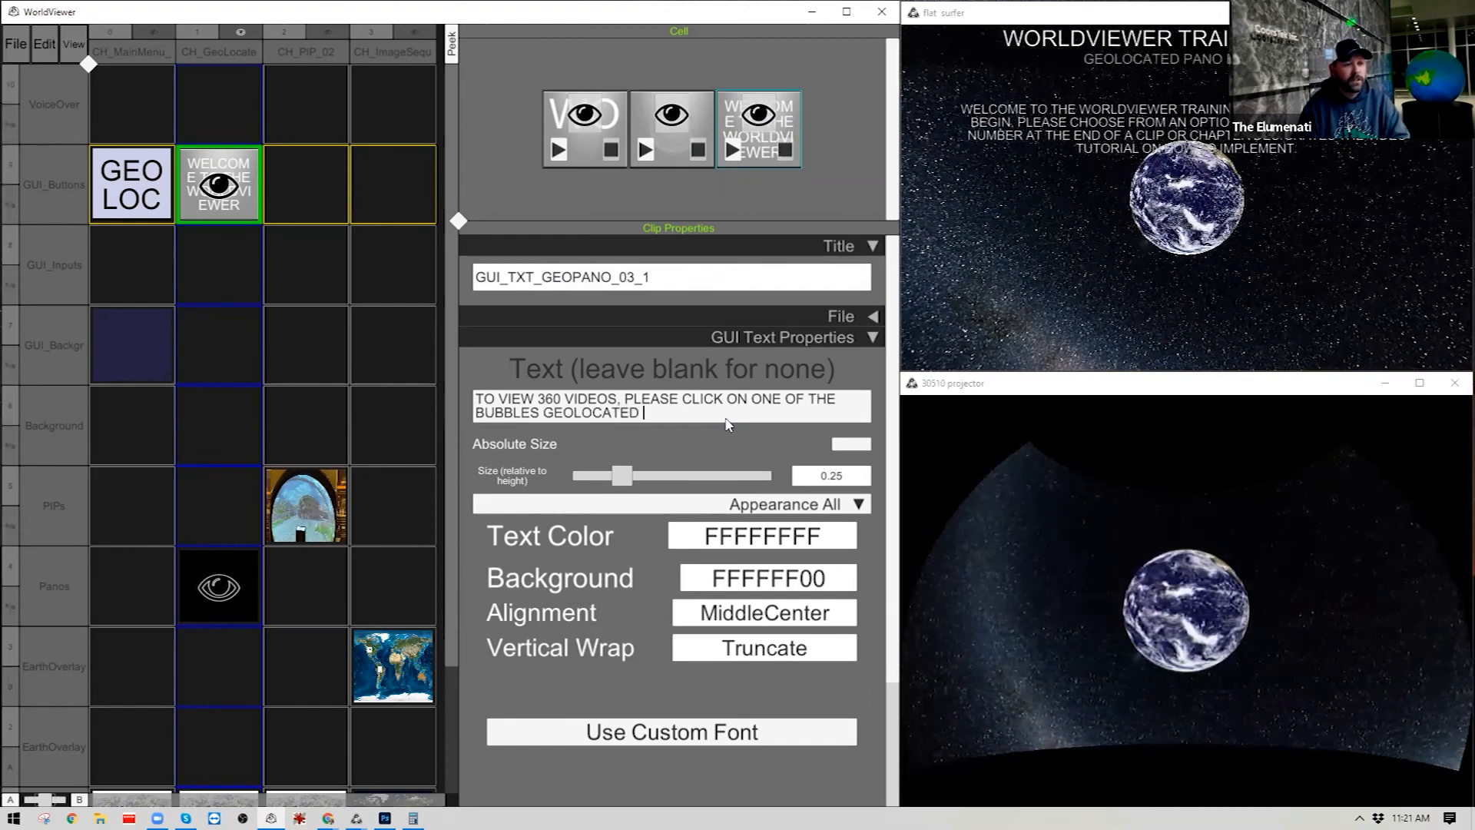
key("BackSpace")
key("BackSpace")
key("BackSpace")
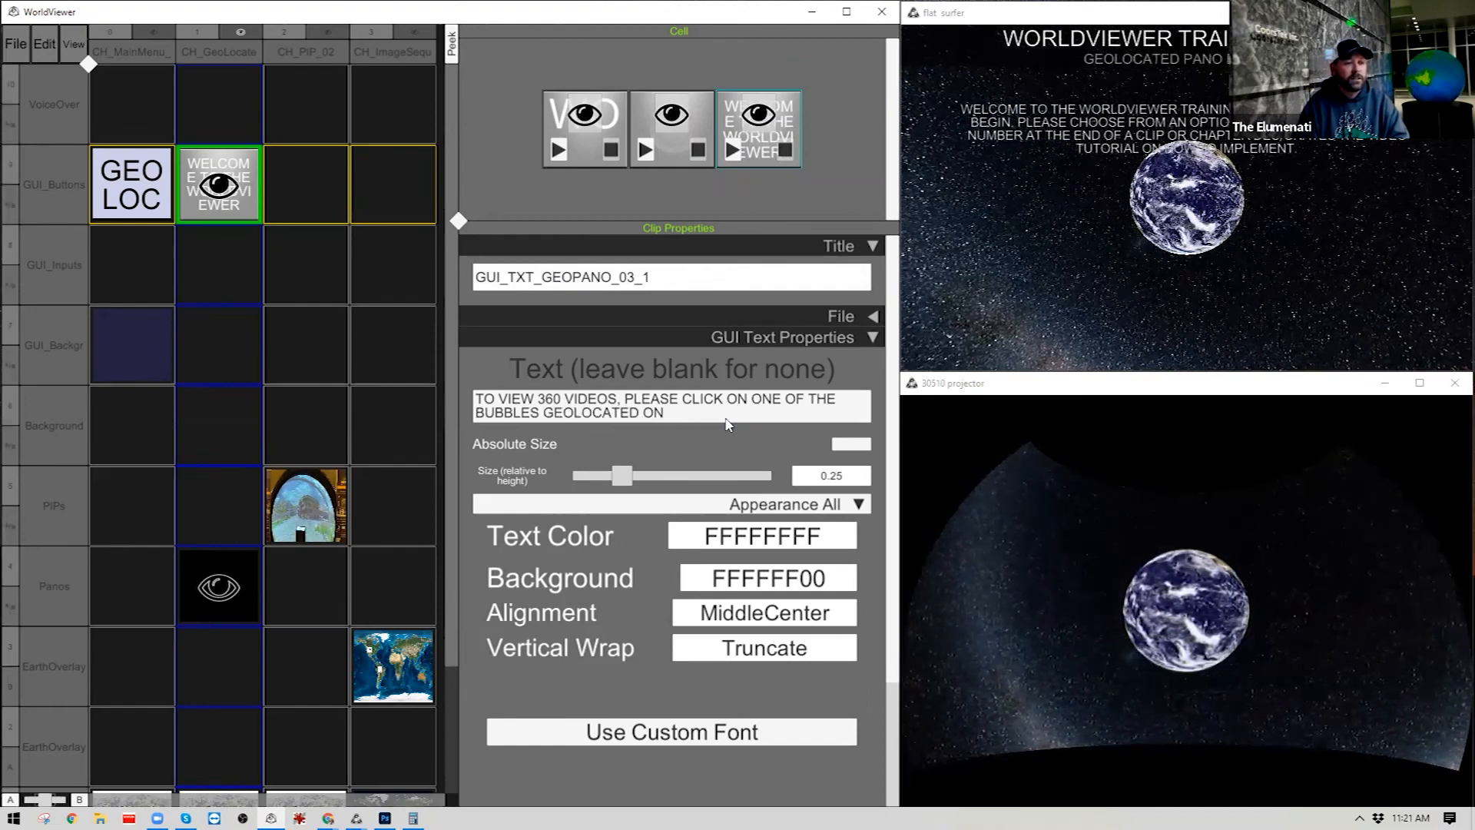
type("EARTH.")
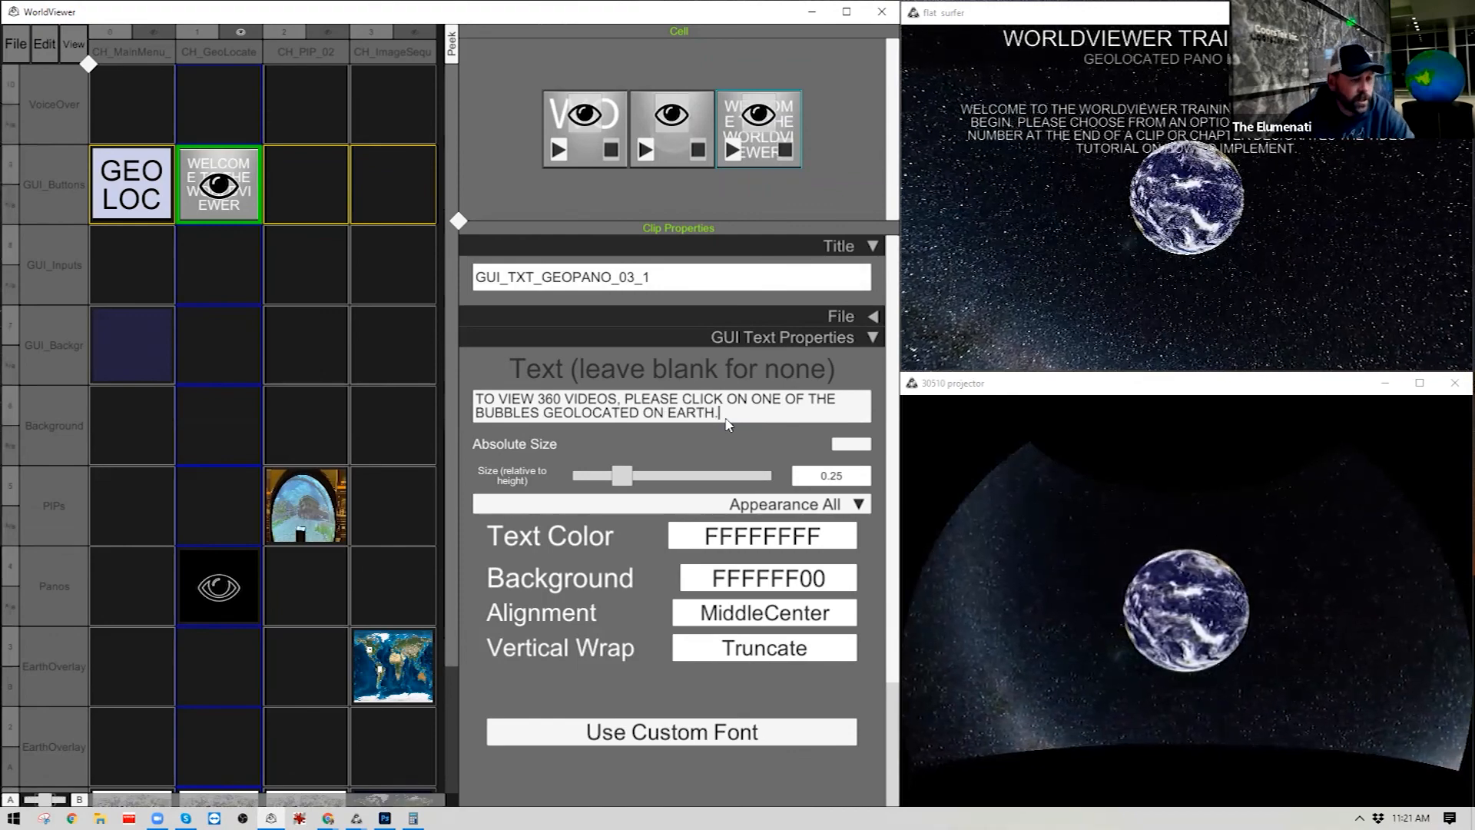
left_click(735, 354)
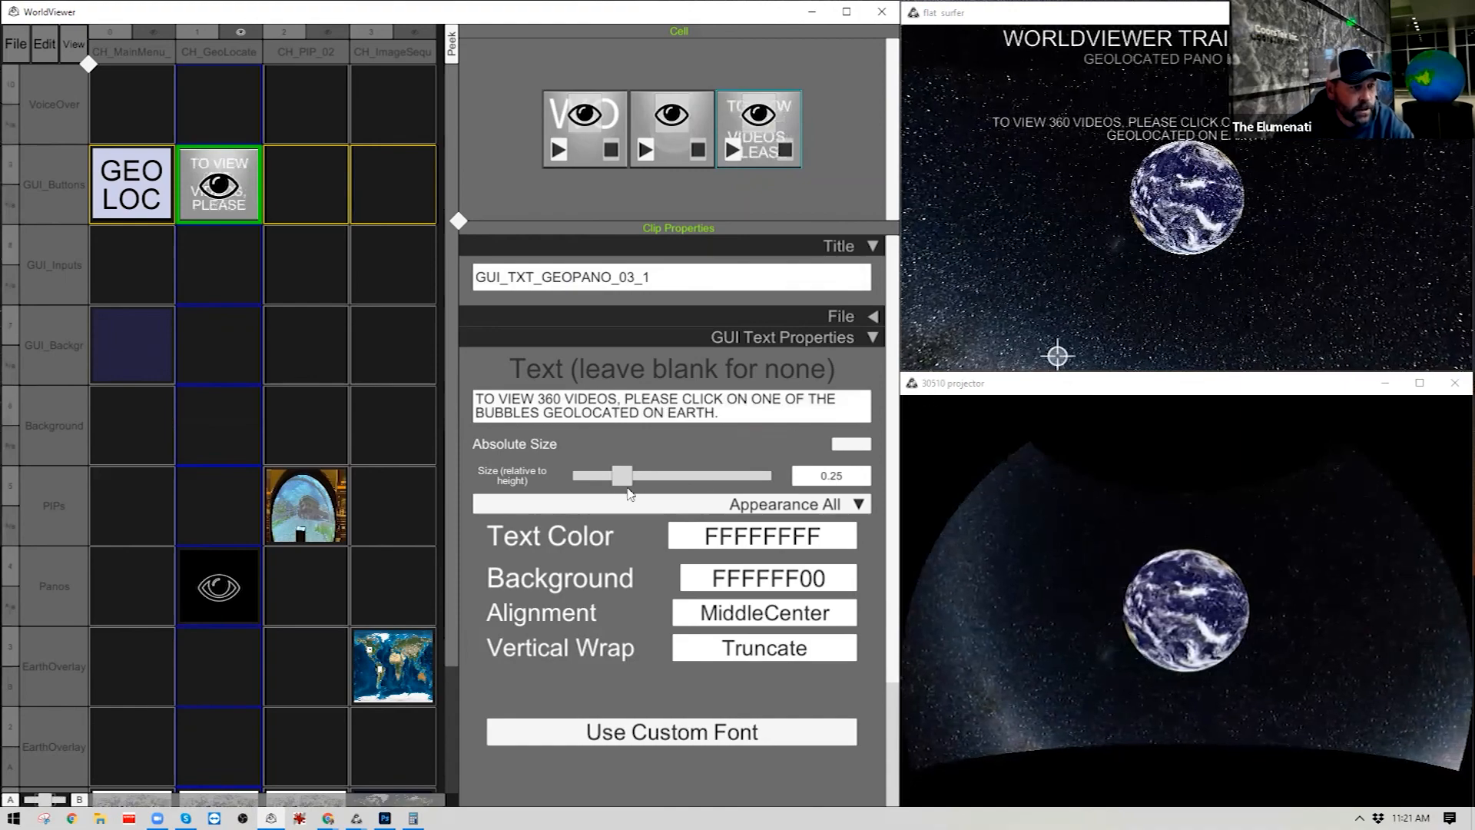
left_click_drag(622, 477, 640, 479)
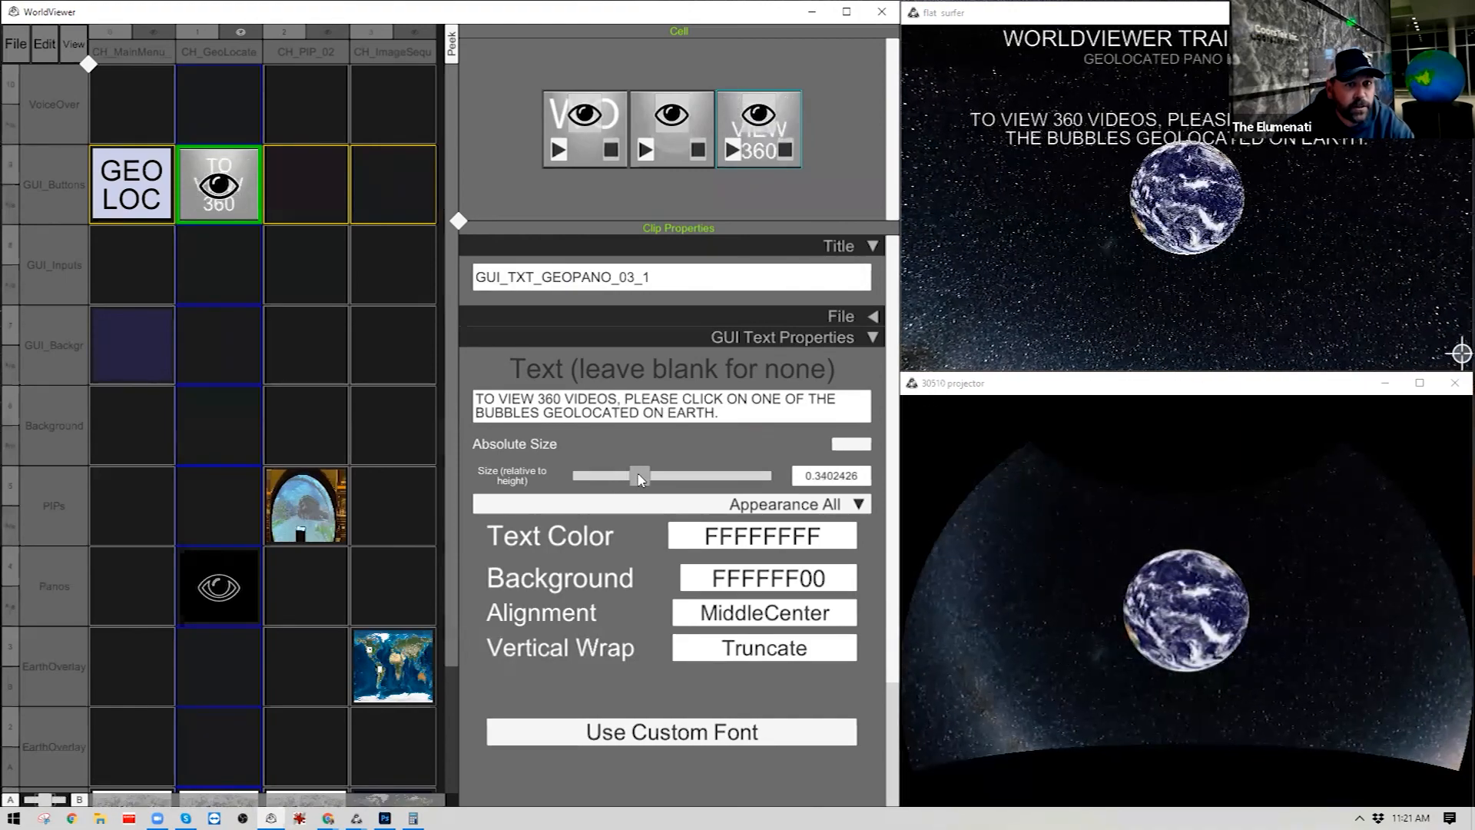
Move the GUI_TXT_GEOPANO_03_1 instruction text from over the Earth to the lower edge of the GUI layout.
left_click(871, 338)
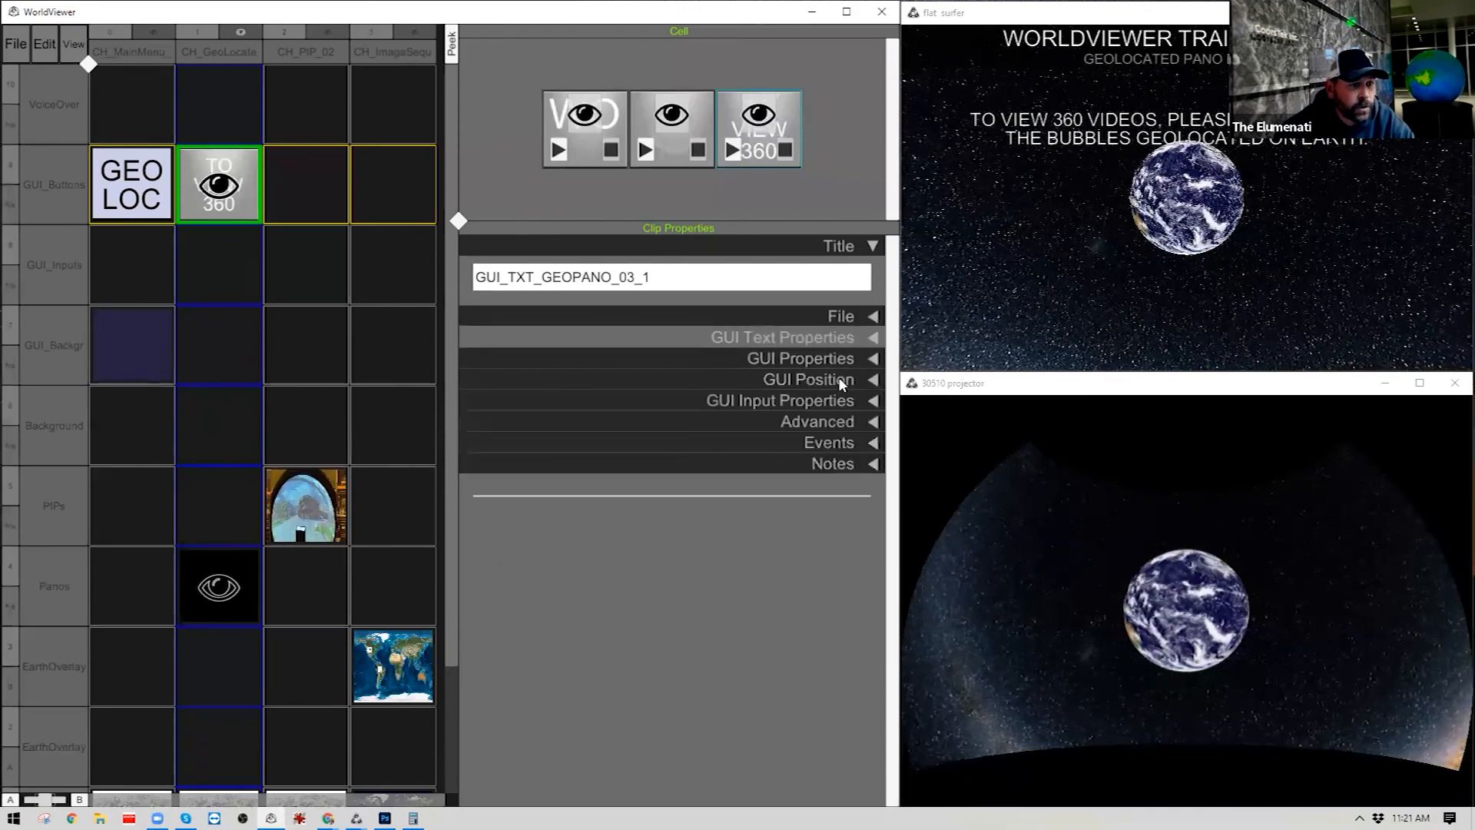
left_click(837, 378)
left_click_drag(680, 481, 683, 629)
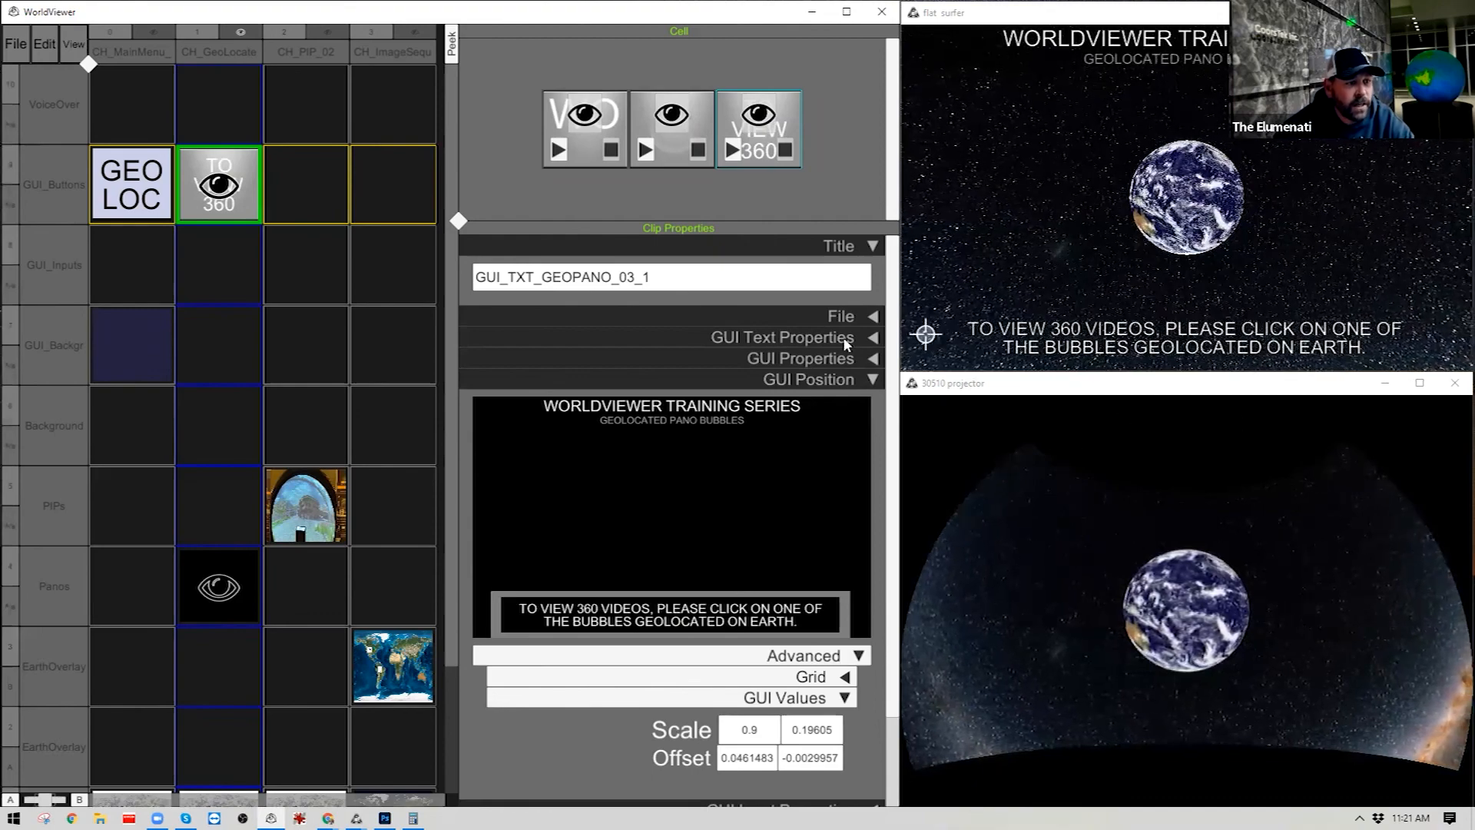
Set the instruction text's background colour to semi-transparent black, 000000AA.
left_click(808, 335)
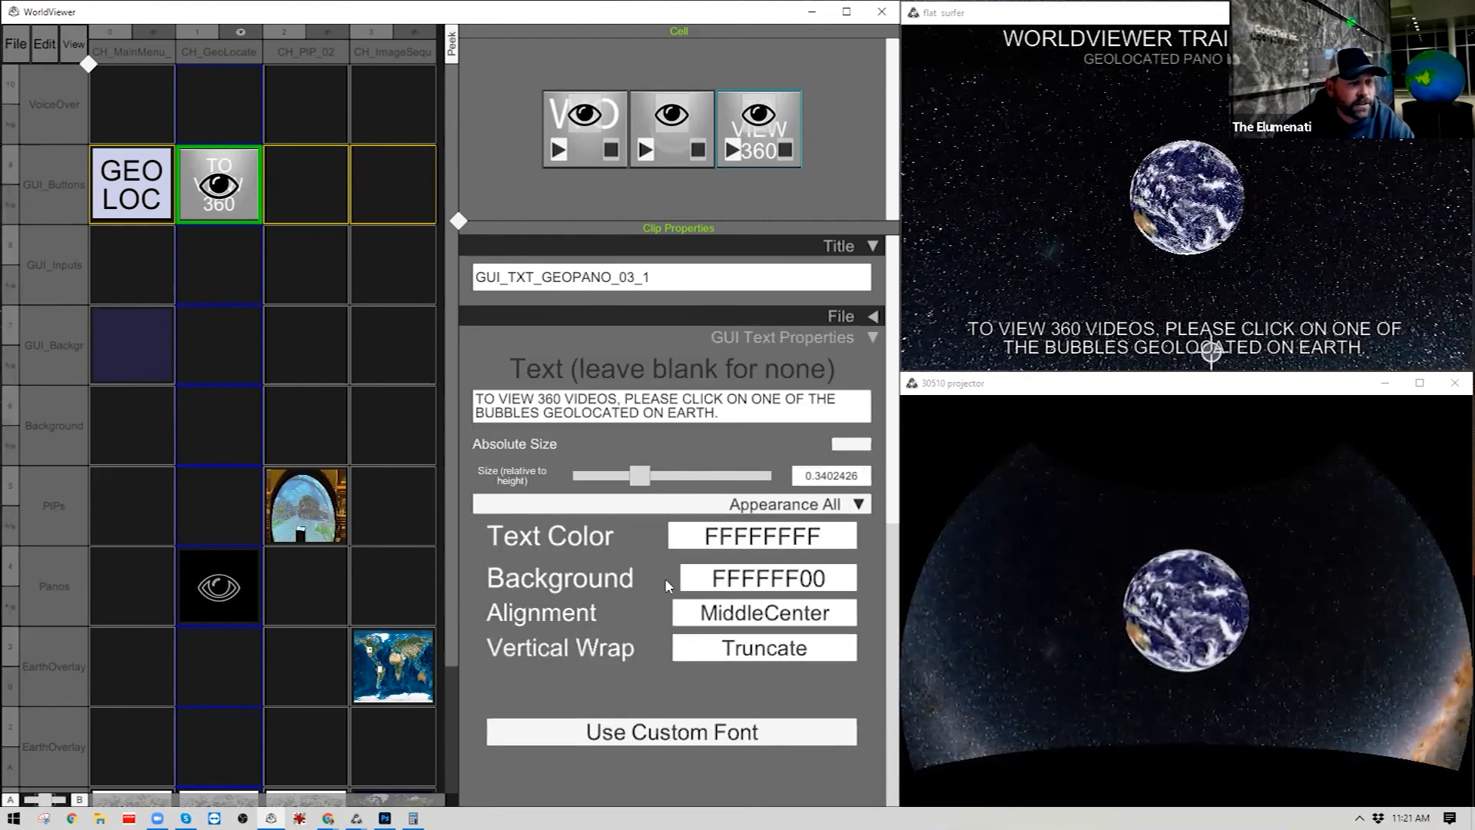
left_click(791, 578)
left_click(795, 584)
key("shift+End")
left_click(798, 590)
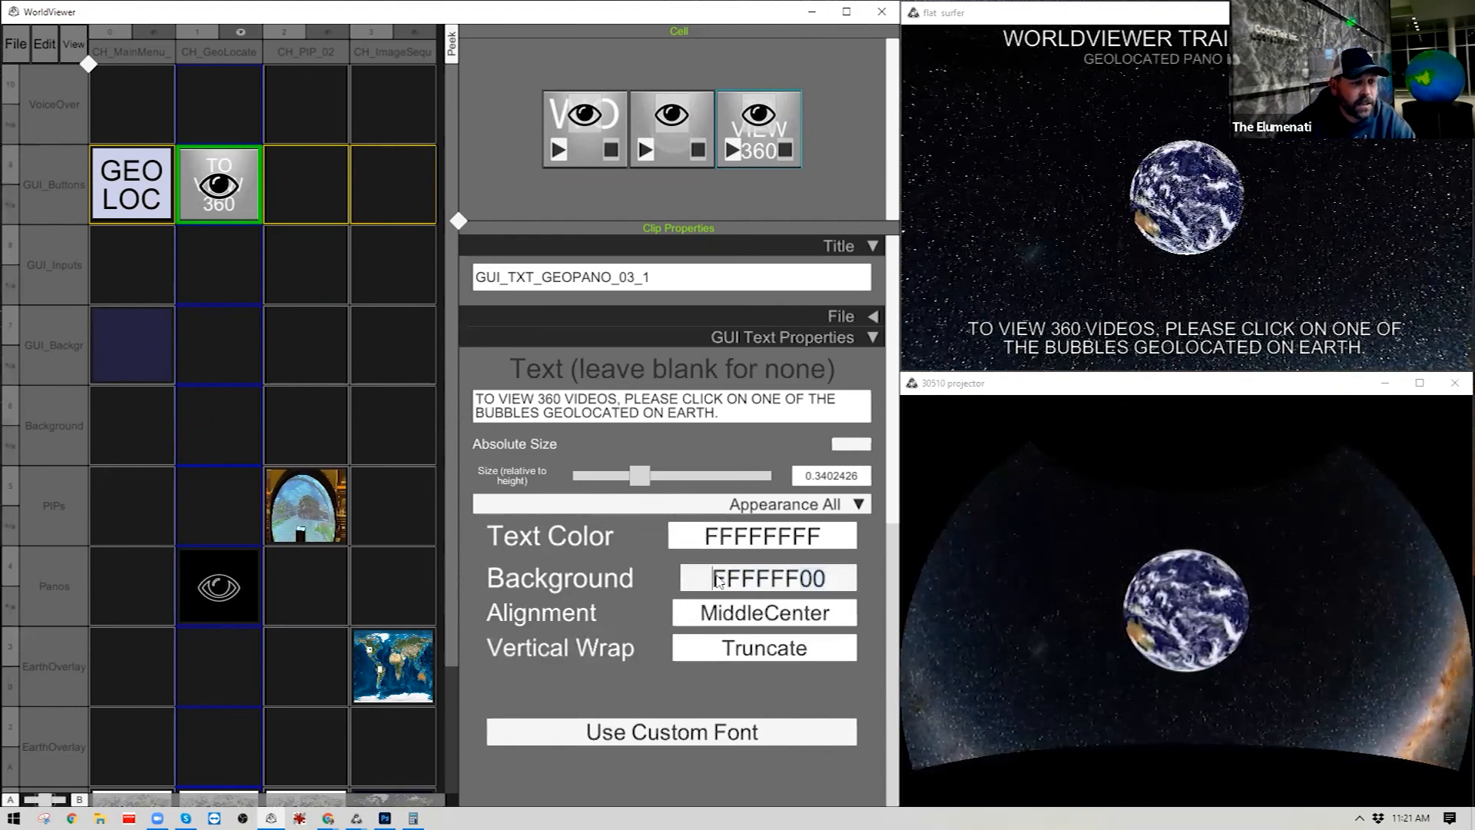
key("shift+Home")
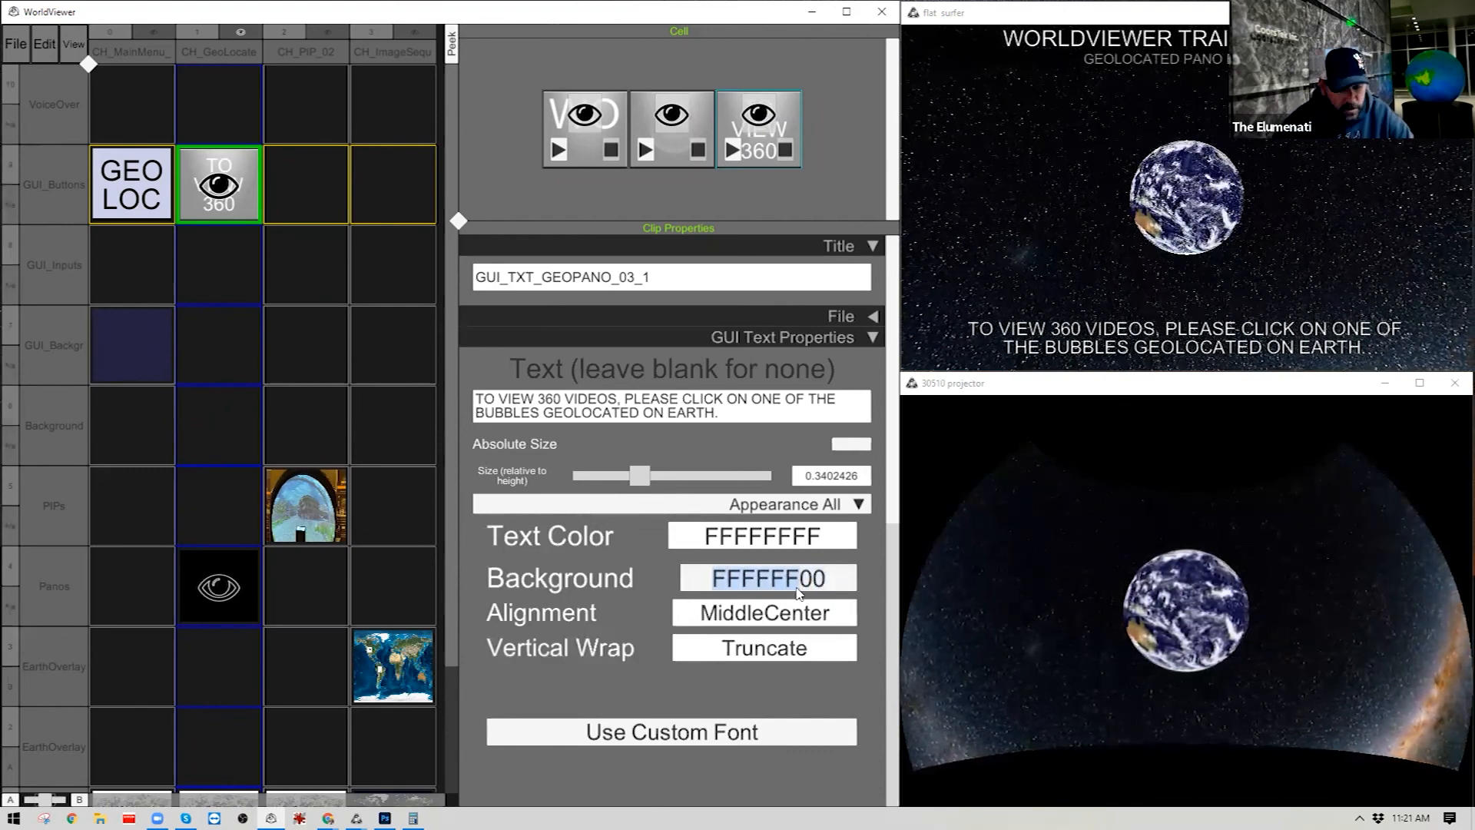
type("000000")
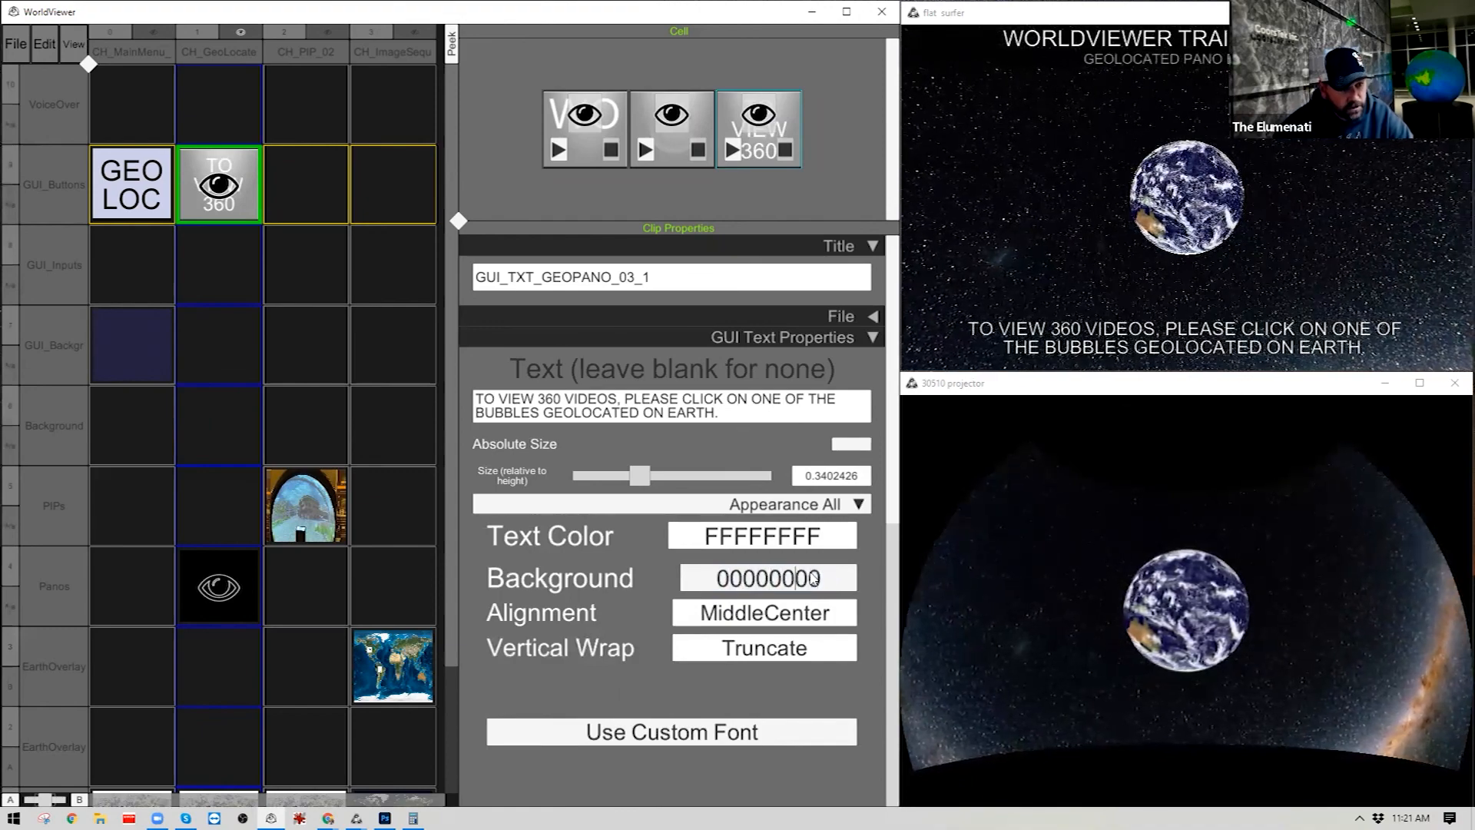
left_click_drag(820, 589, 798, 589)
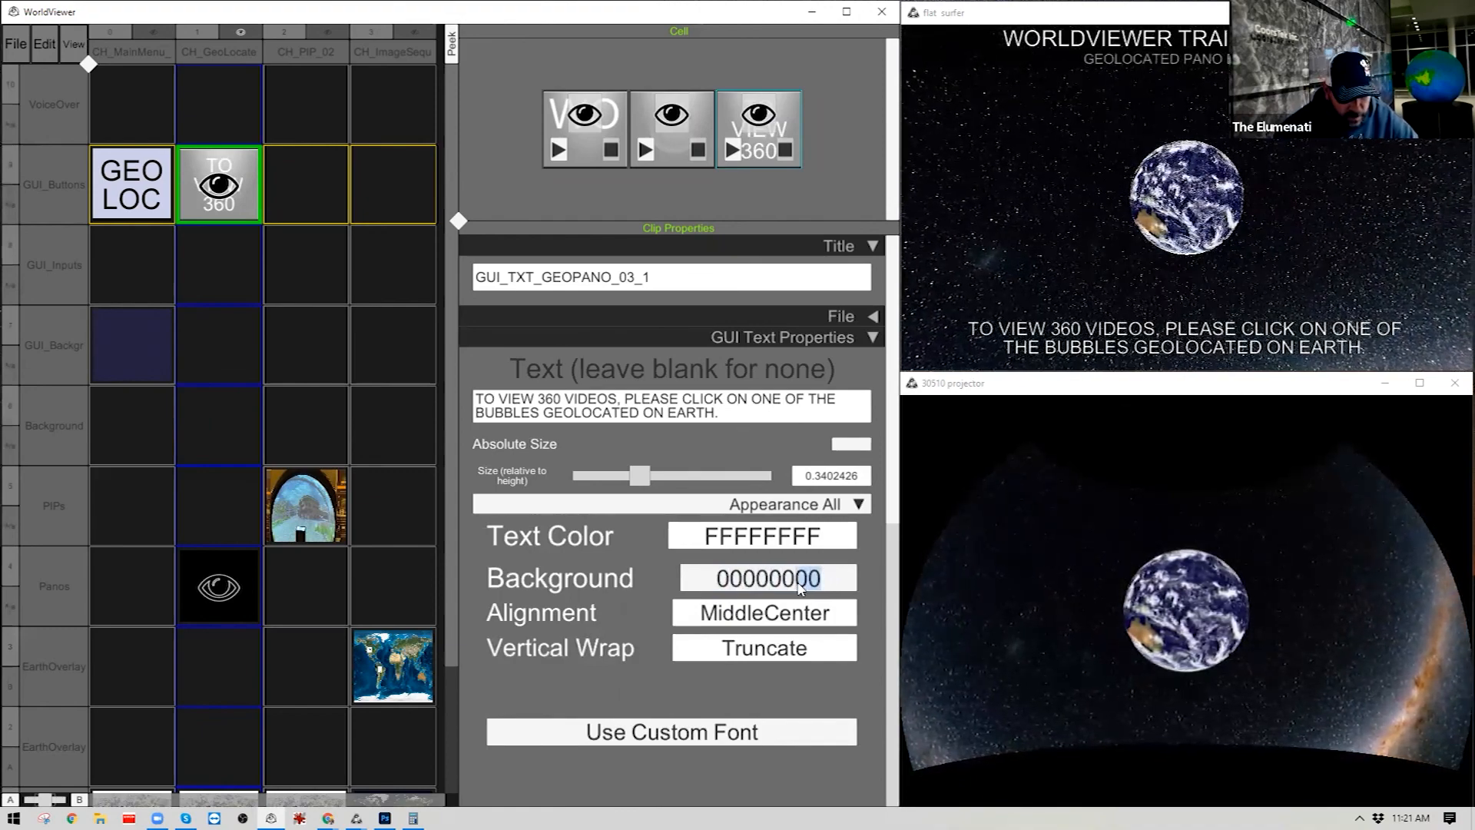
type("AA")
left_click(659, 566)
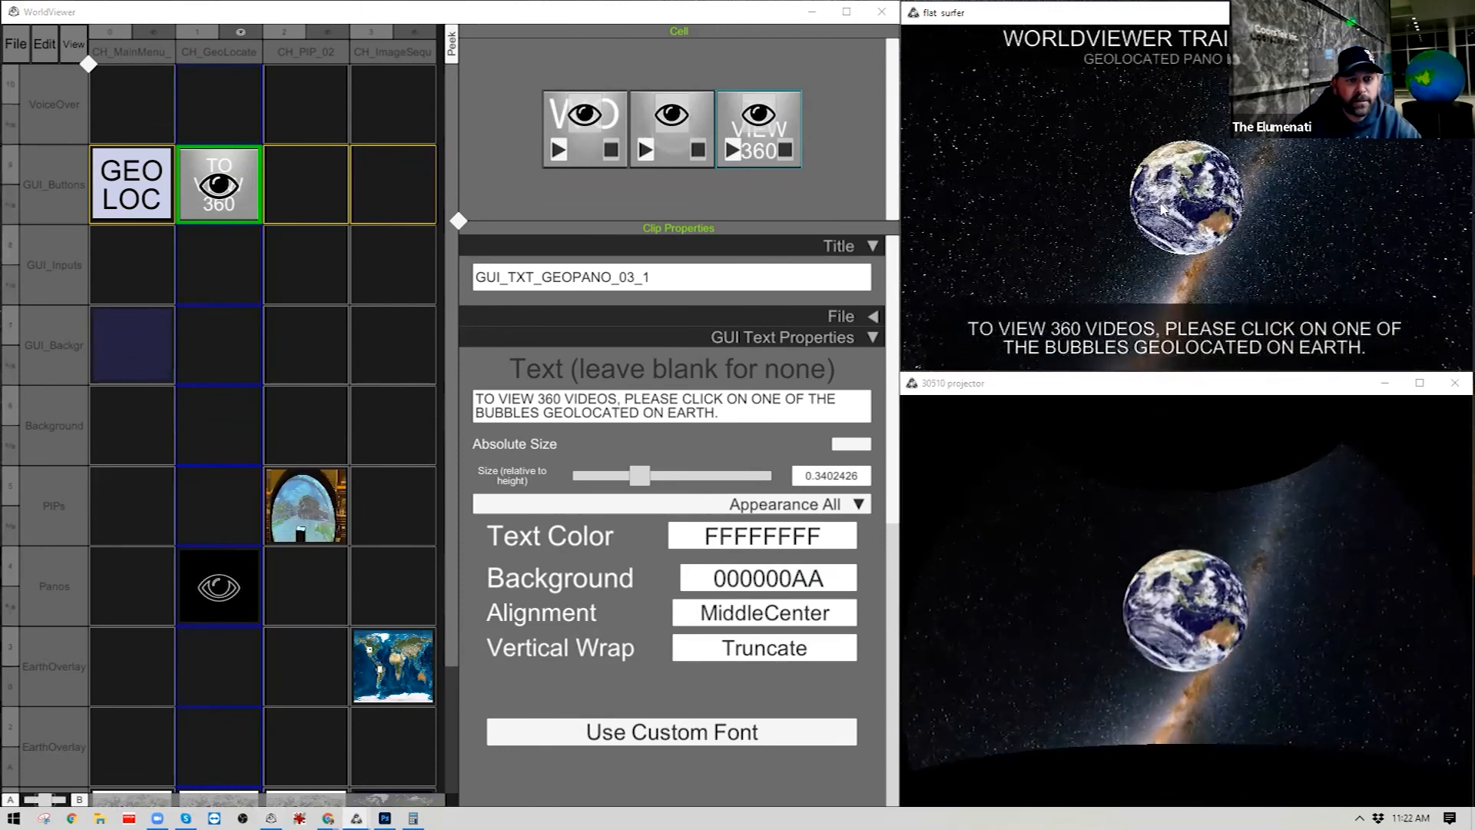
Insert "SPIN THE EARTH AND" after "PLEASE" in the geolocated panos instruction text.
left_click_drag(1139, 162, 1214, 208)
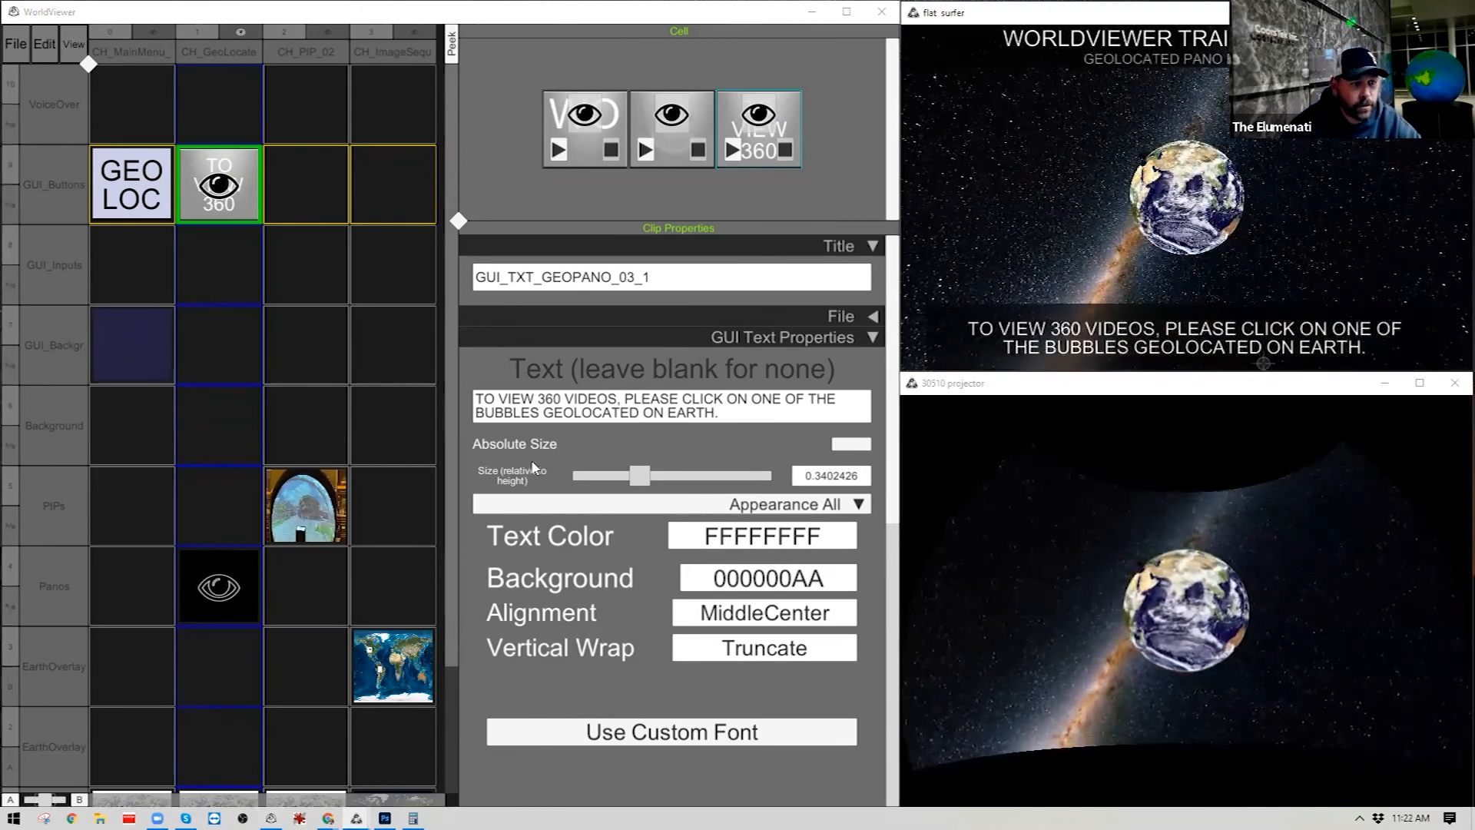
left_click(645, 404)
left_click(681, 403)
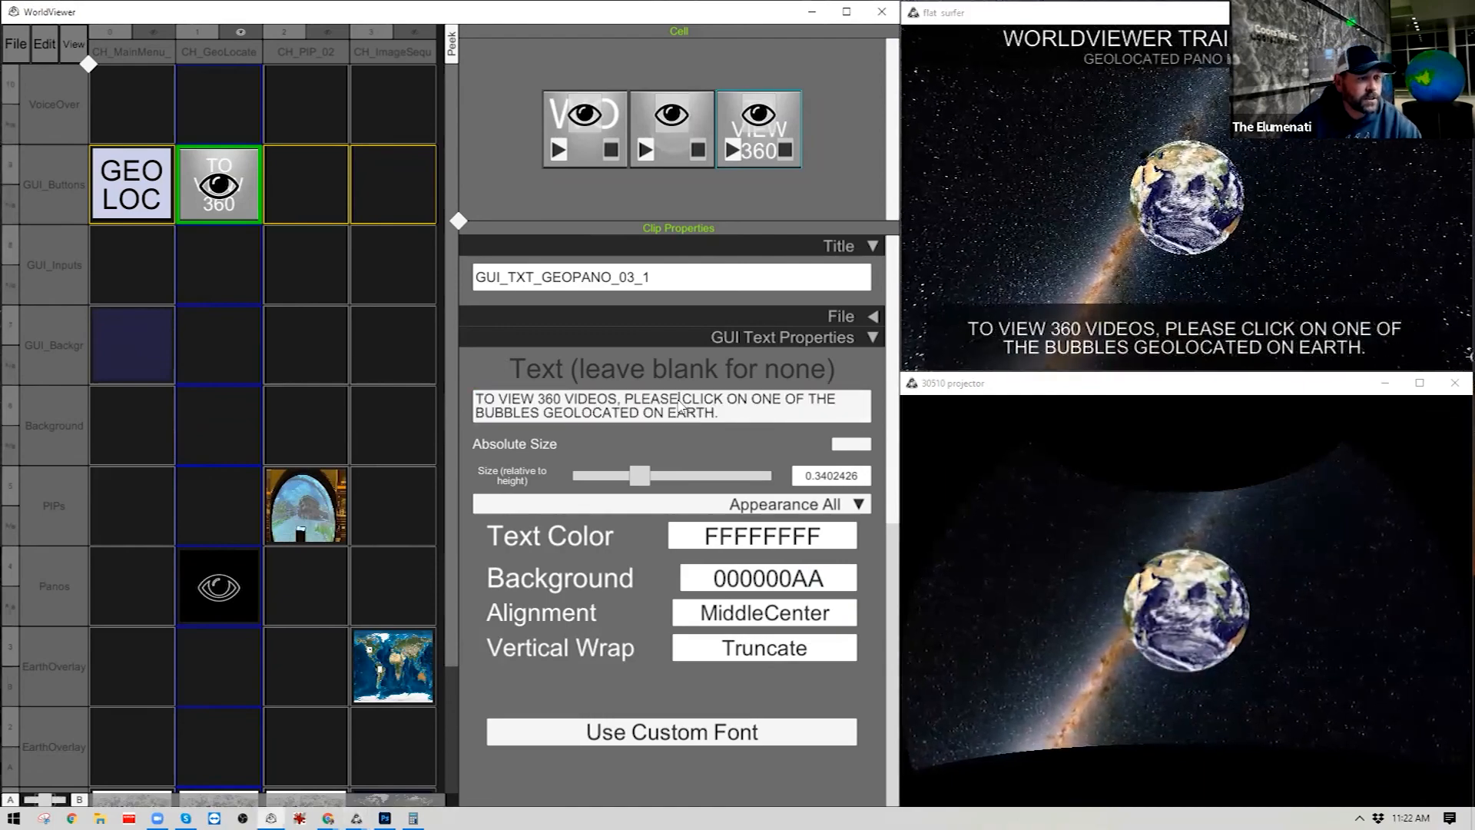
type("SPI")
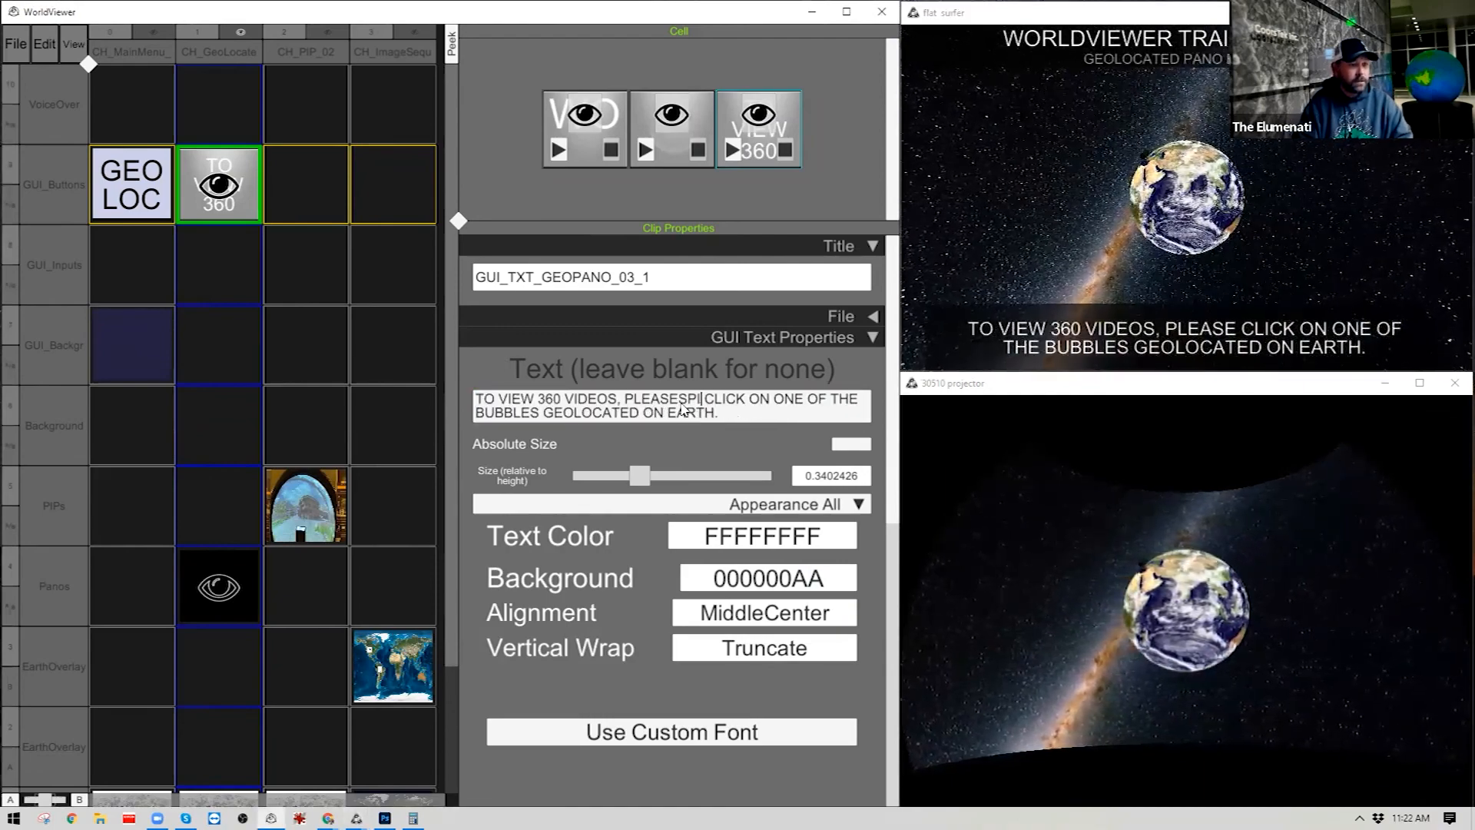
type("N THE E")
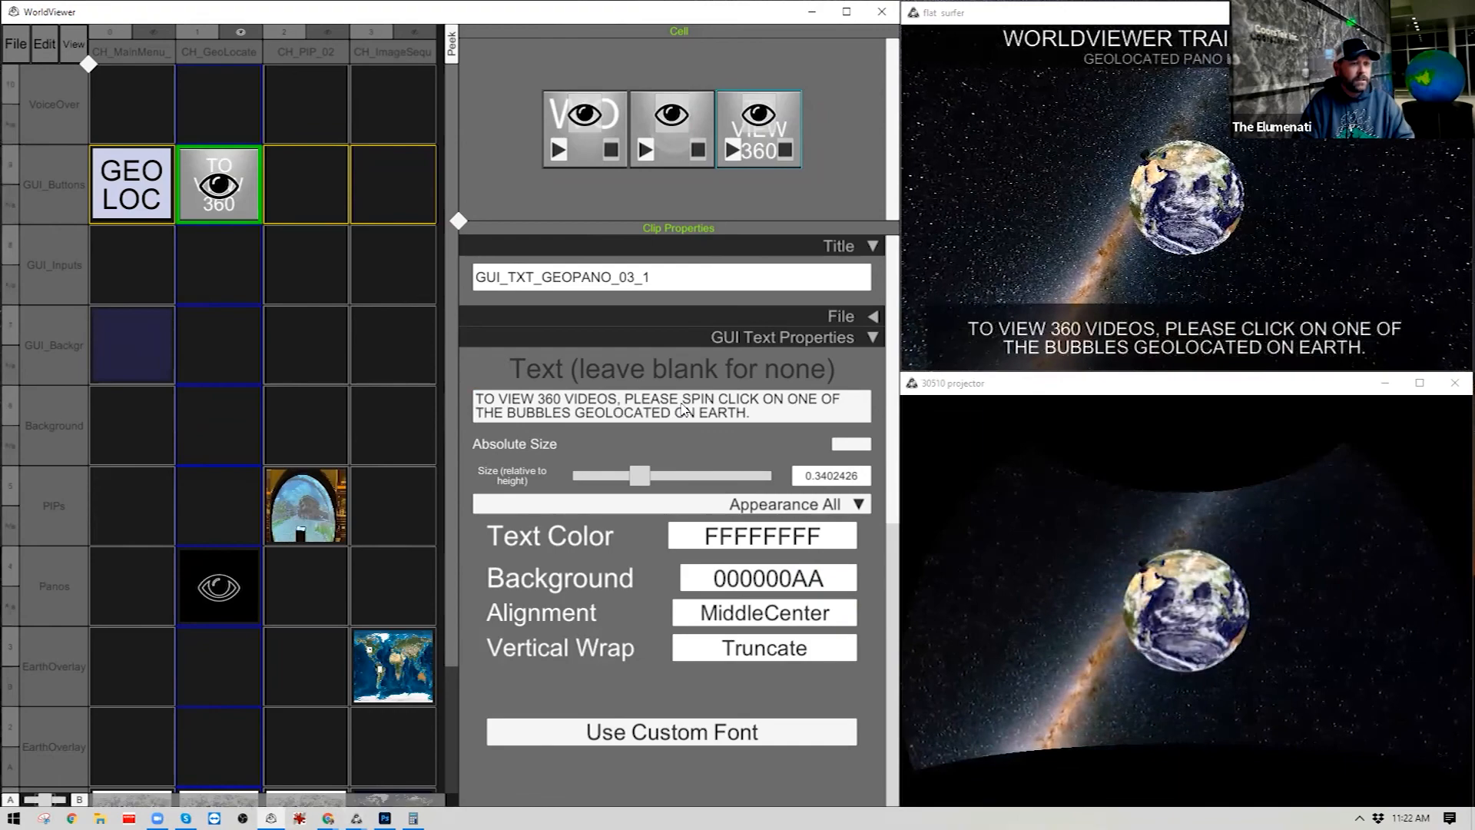
type("ARTH AND")
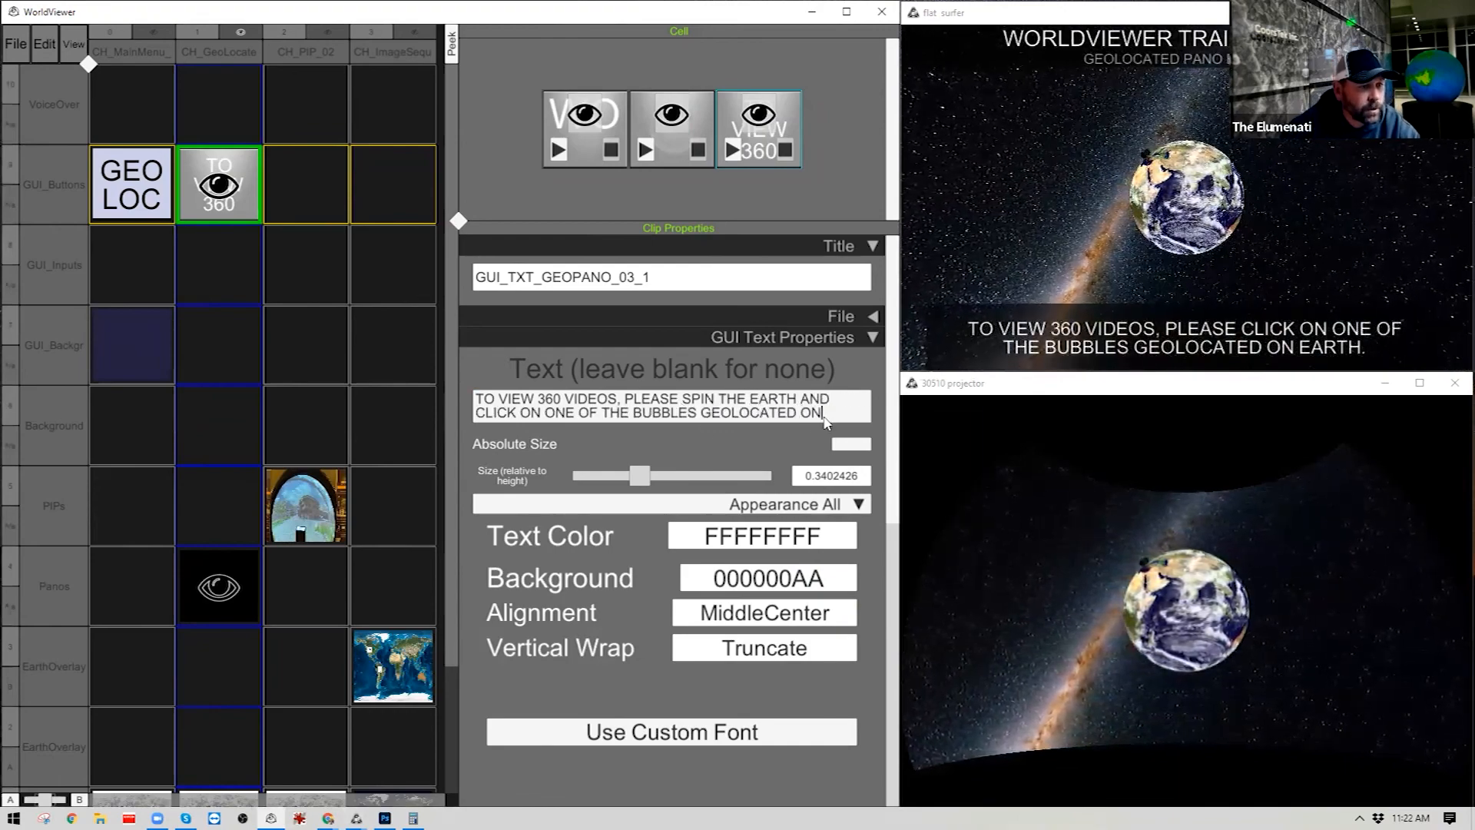
Remove "GEOLOCATED ON EARTH" from the instruction text and make it end with "CLICK ON ONE OF THE PANO BUBBLES.".
left_click_drag(798, 415, 843, 439)
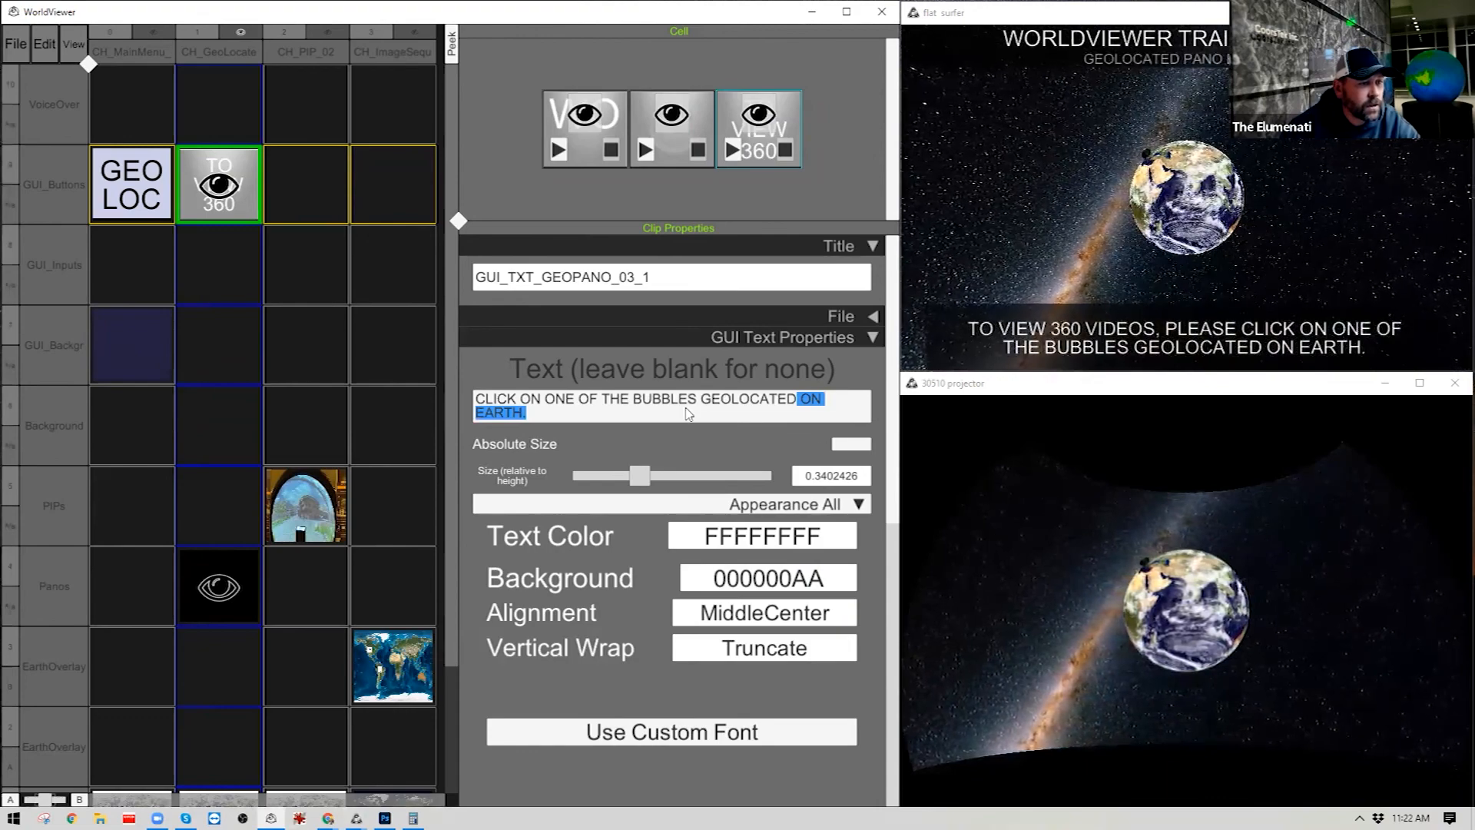
left_click_drag(705, 404, 725, 437)
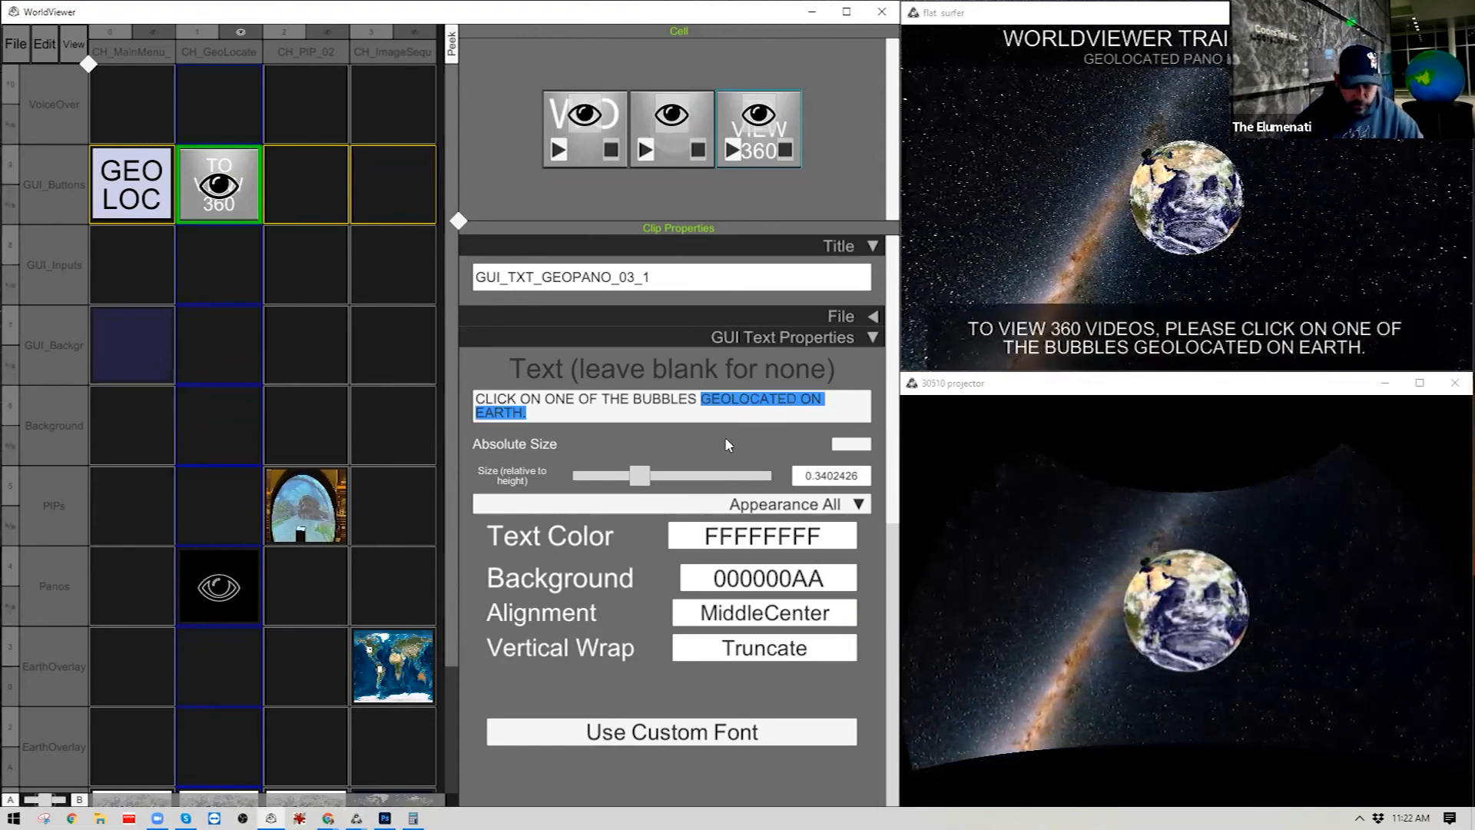
type(".")
key("ctrl+Left")
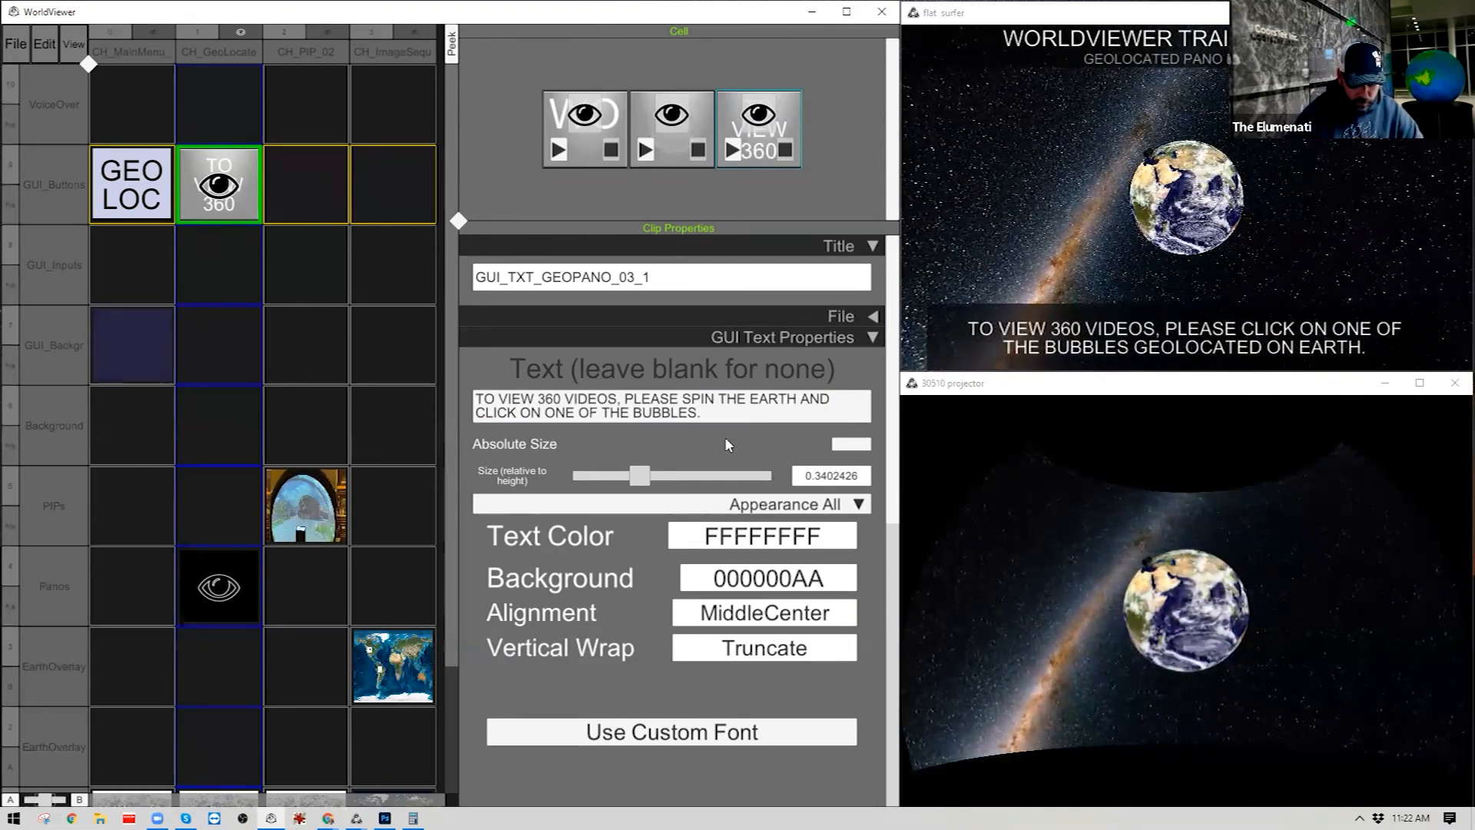
type("pANO")
key("BackSpace")
key("BackSpace")
key("BackSpace")
key("BackSpace")
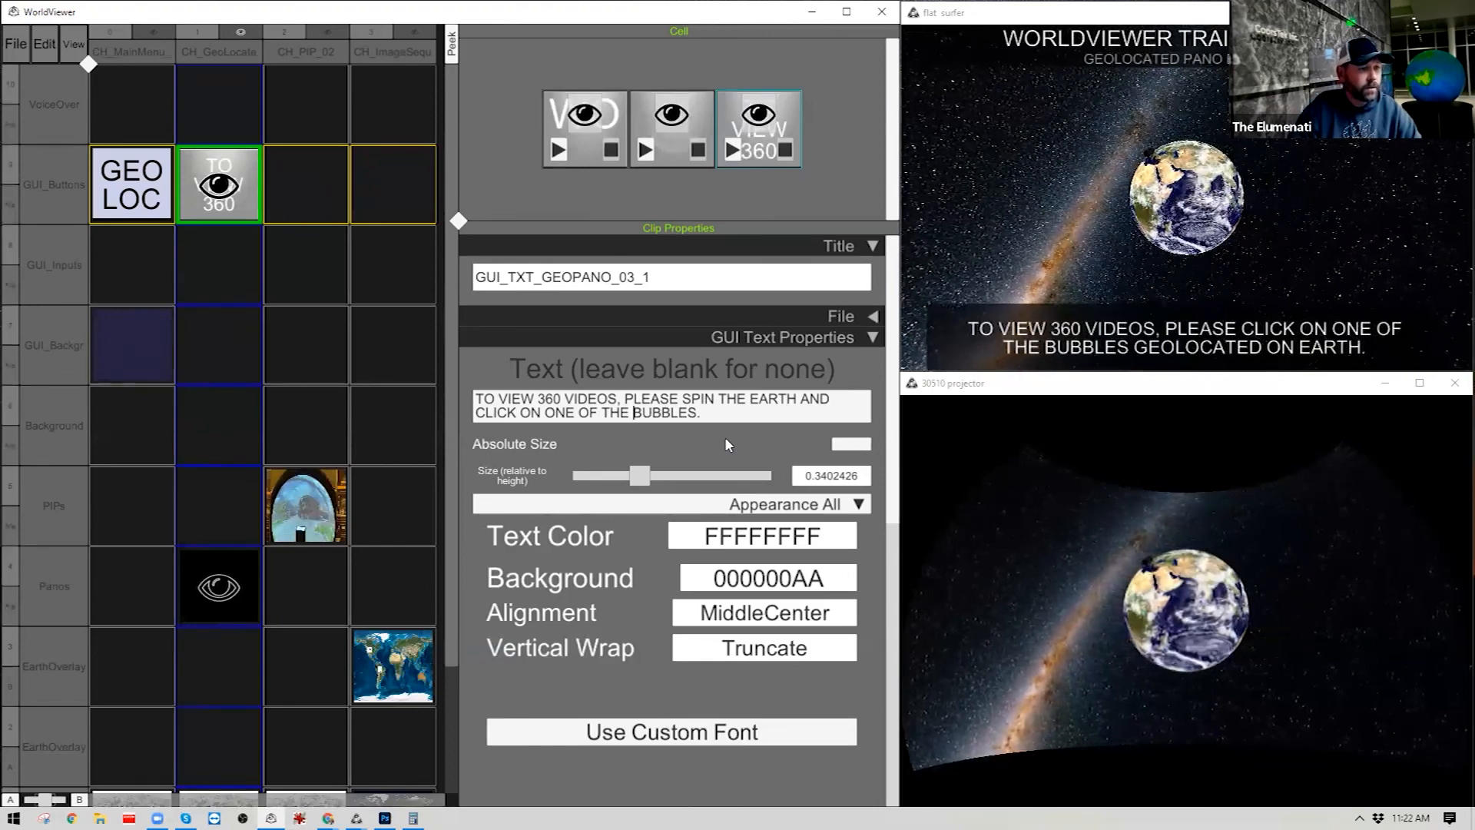
type("PANO")
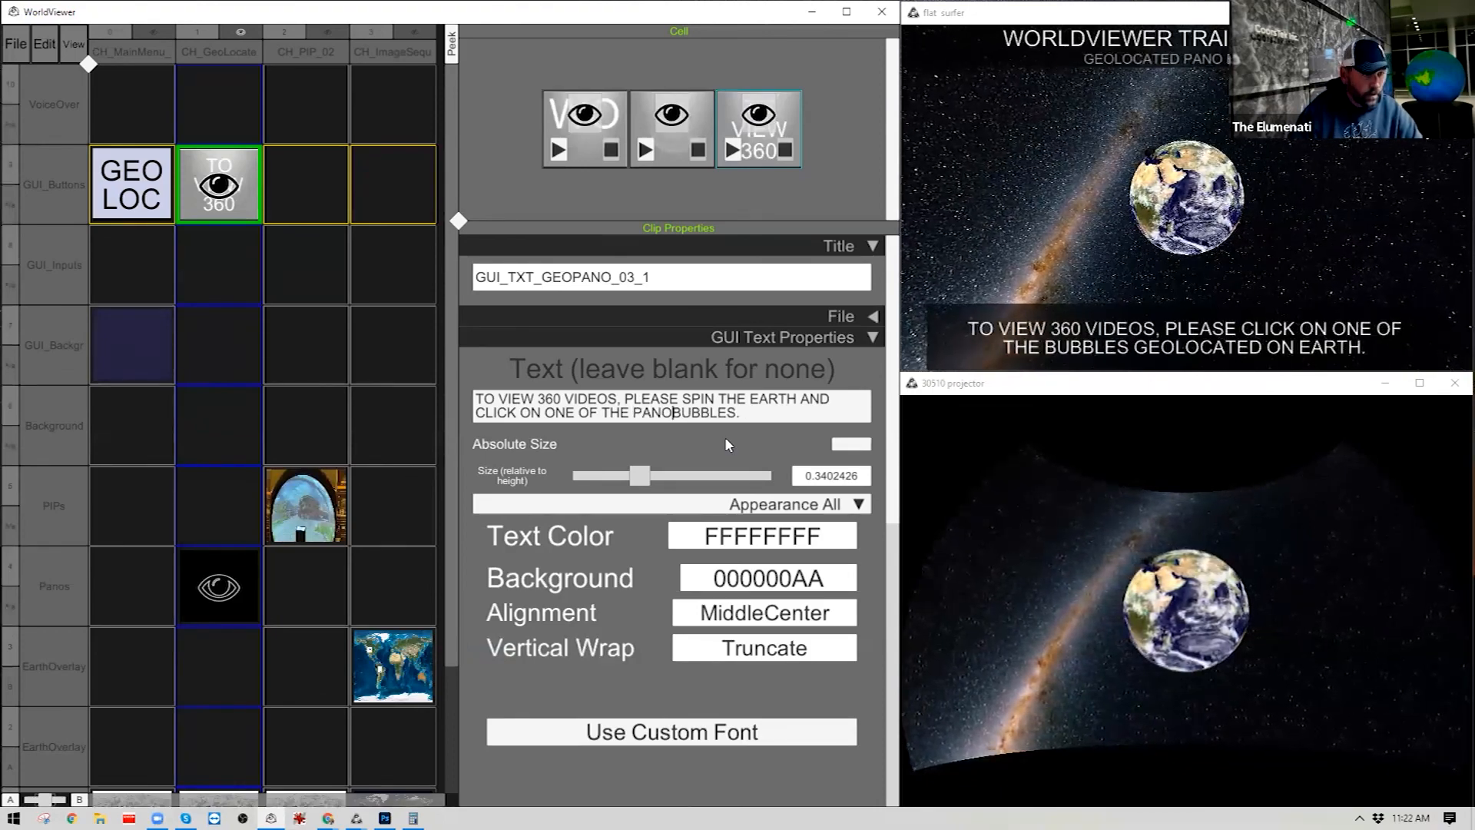
left_click(725, 440)
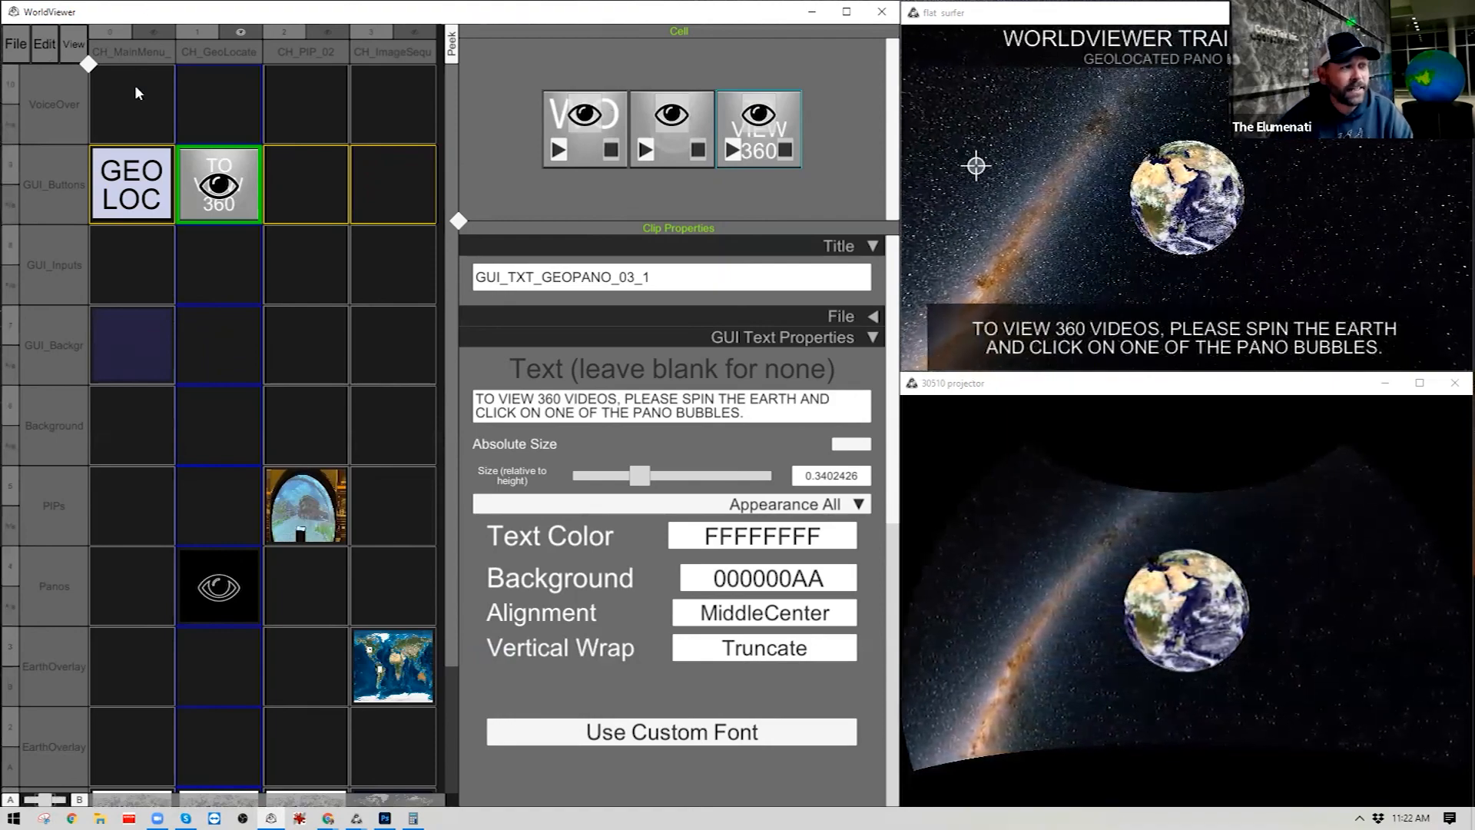
Add the line "/MainCamera/SetRPM 0" to the On Play script of the CH_GeoLocatedPanos_02 chapter.
left_click(217, 51)
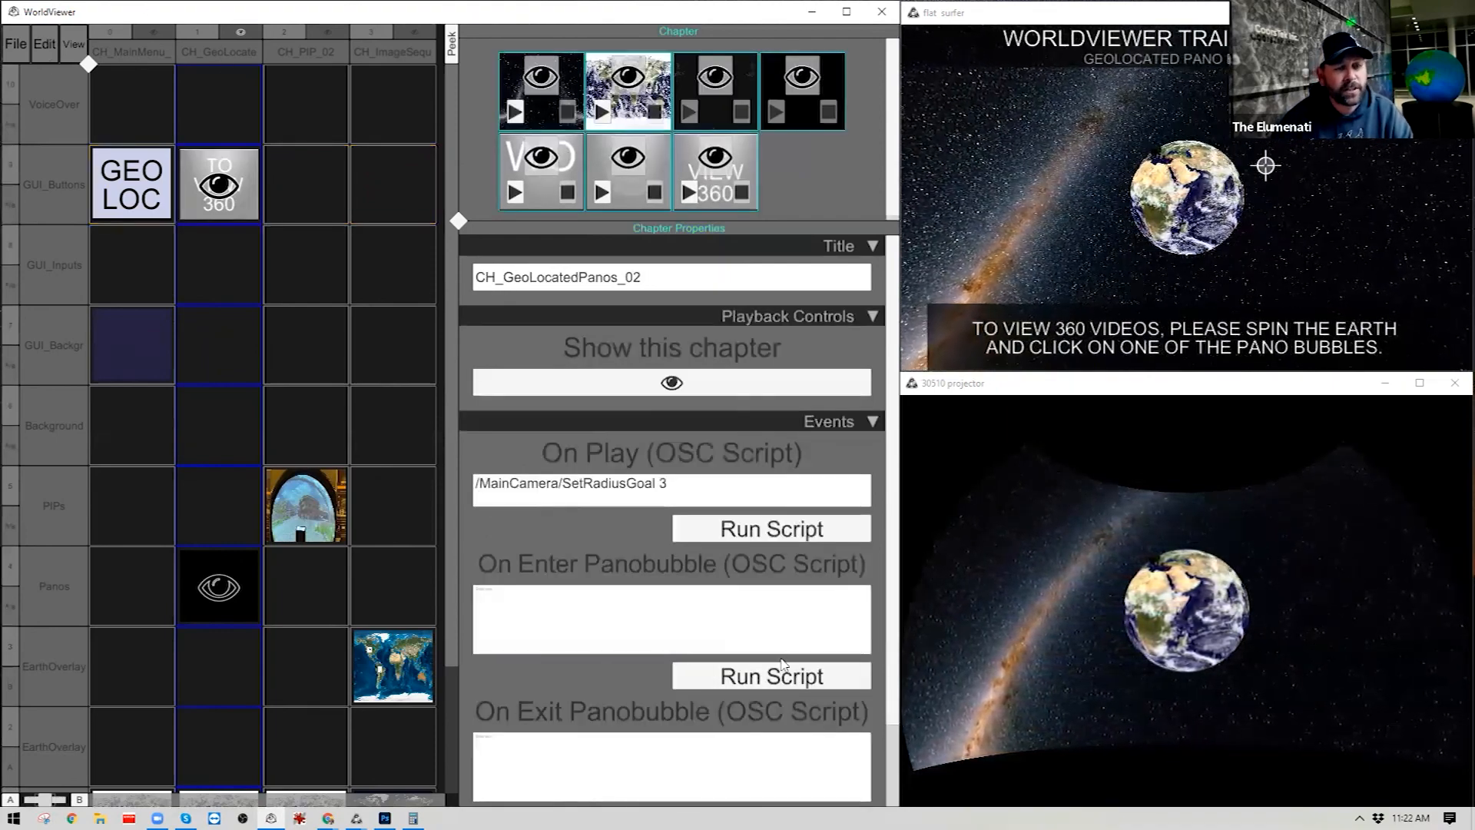
left_click(687, 488)
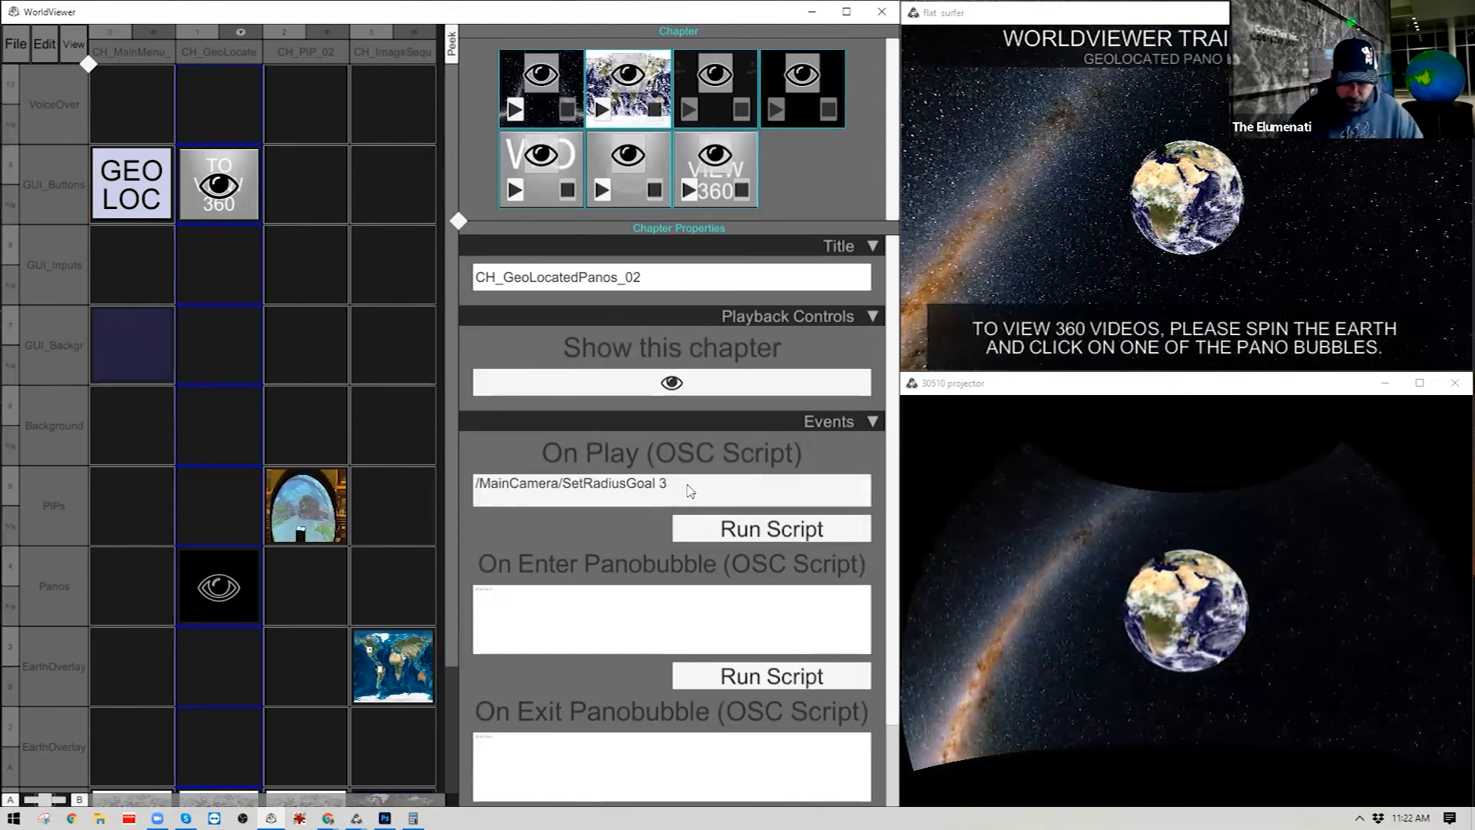
key("Return")
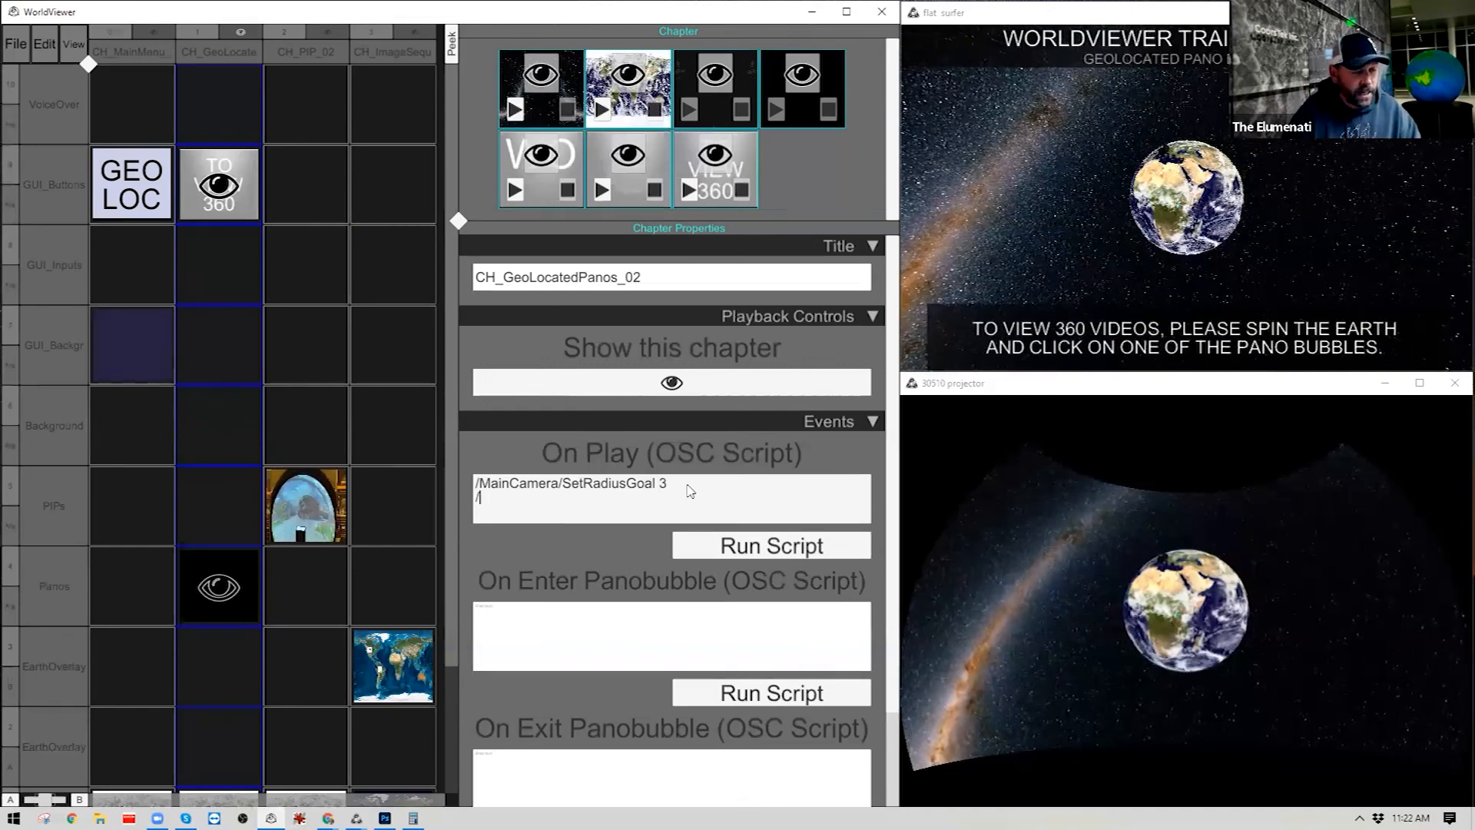
type("/MainCamera/SetRPM 0")
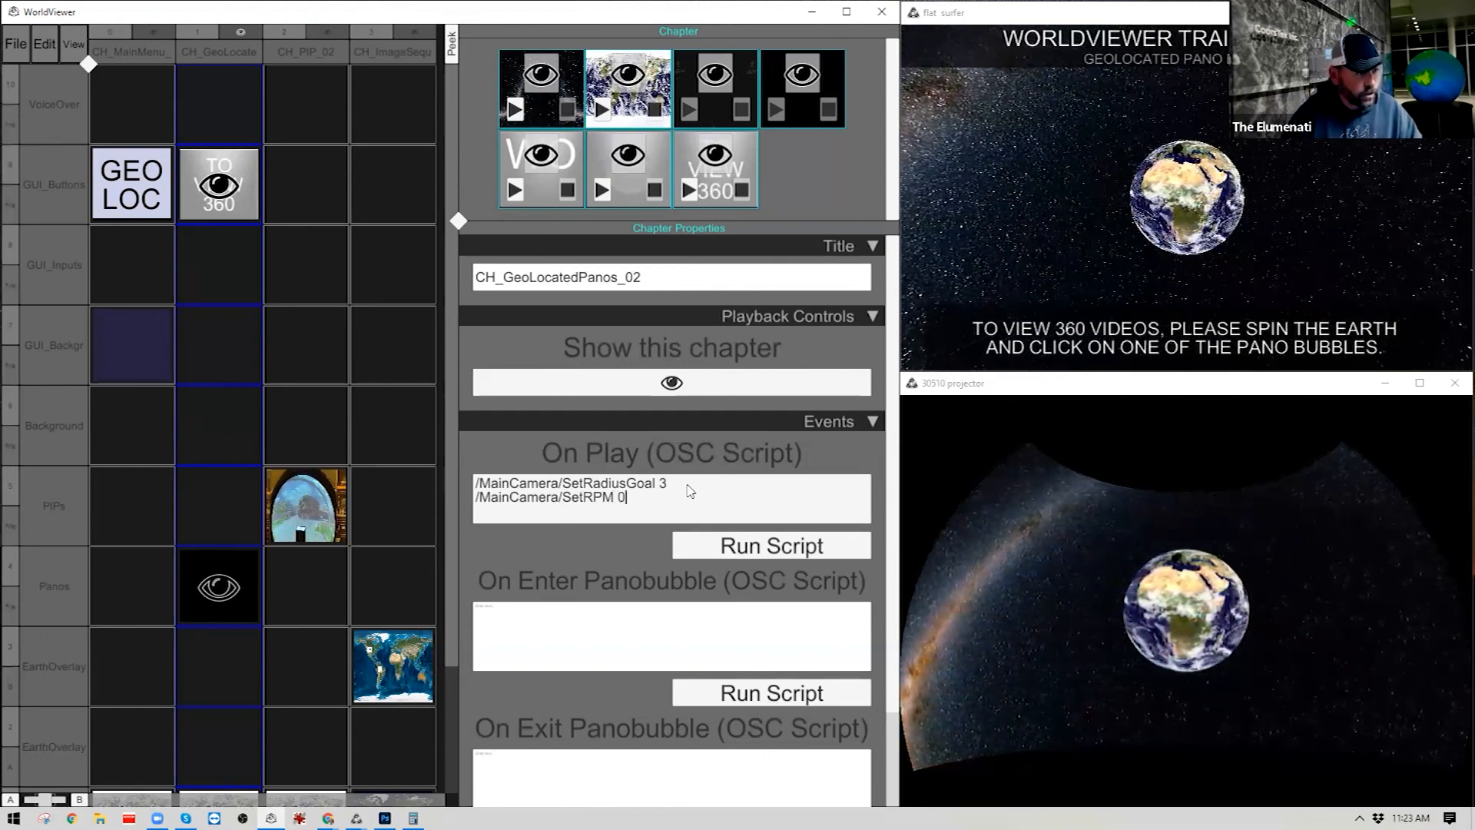
Add "/MainCamera/SetLatGoal 0" and "/MainCamera/SetLonGoal 0" to the chapter's On Play script and run it.
key("Return")
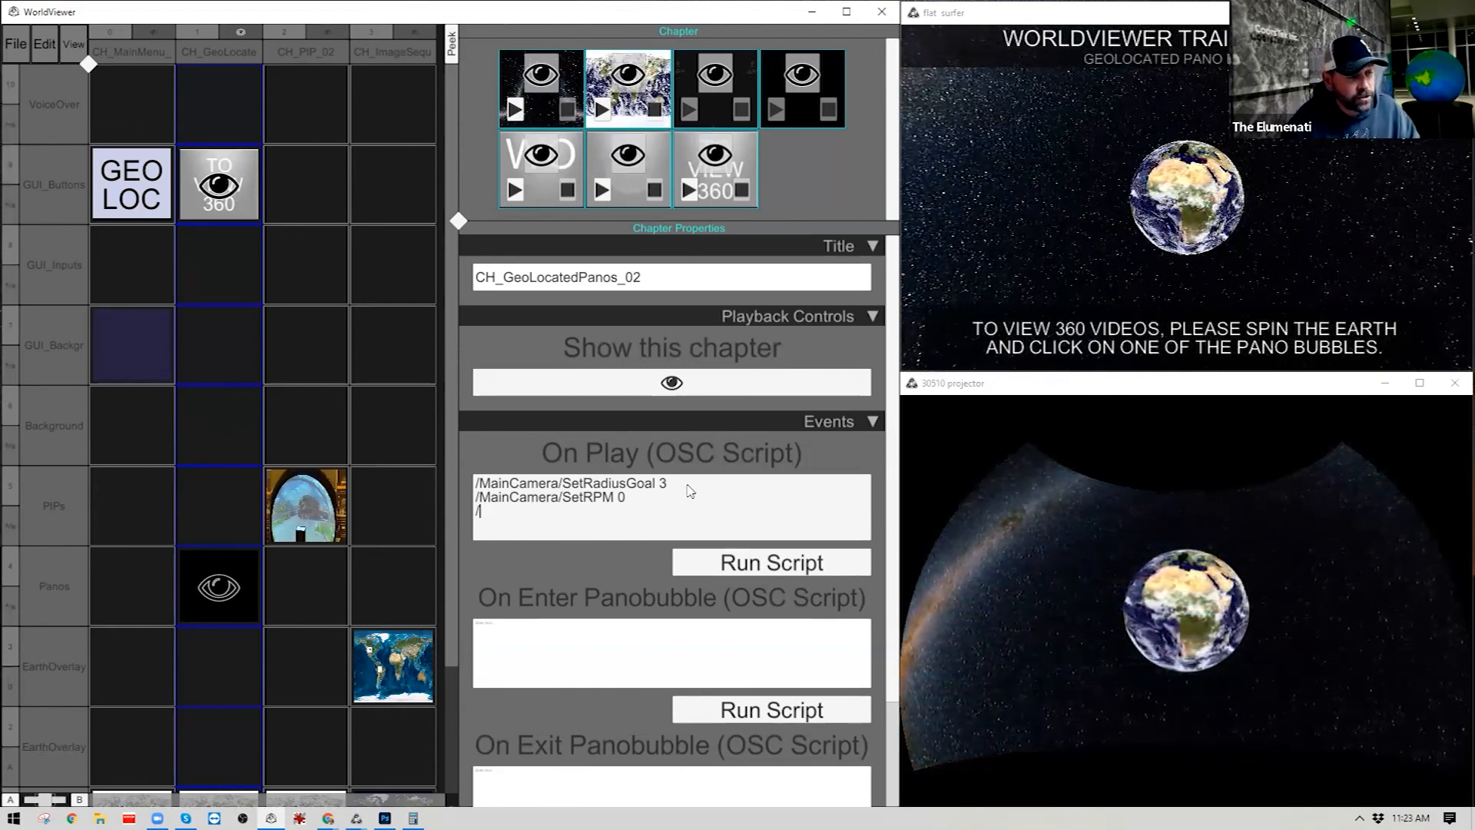
type("/MainCa")
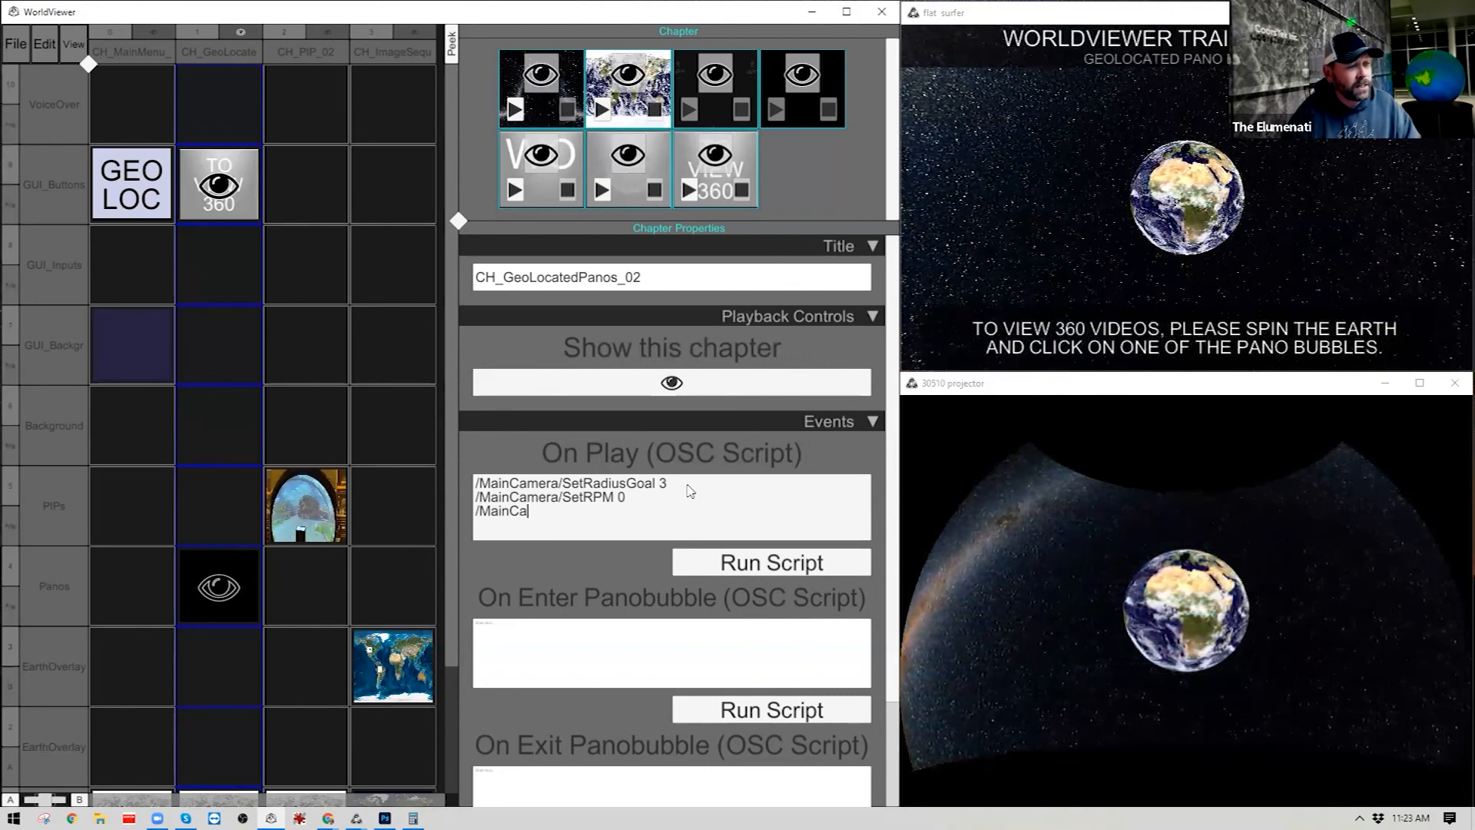
type("mera/SetLatGoal 0")
key("Return")
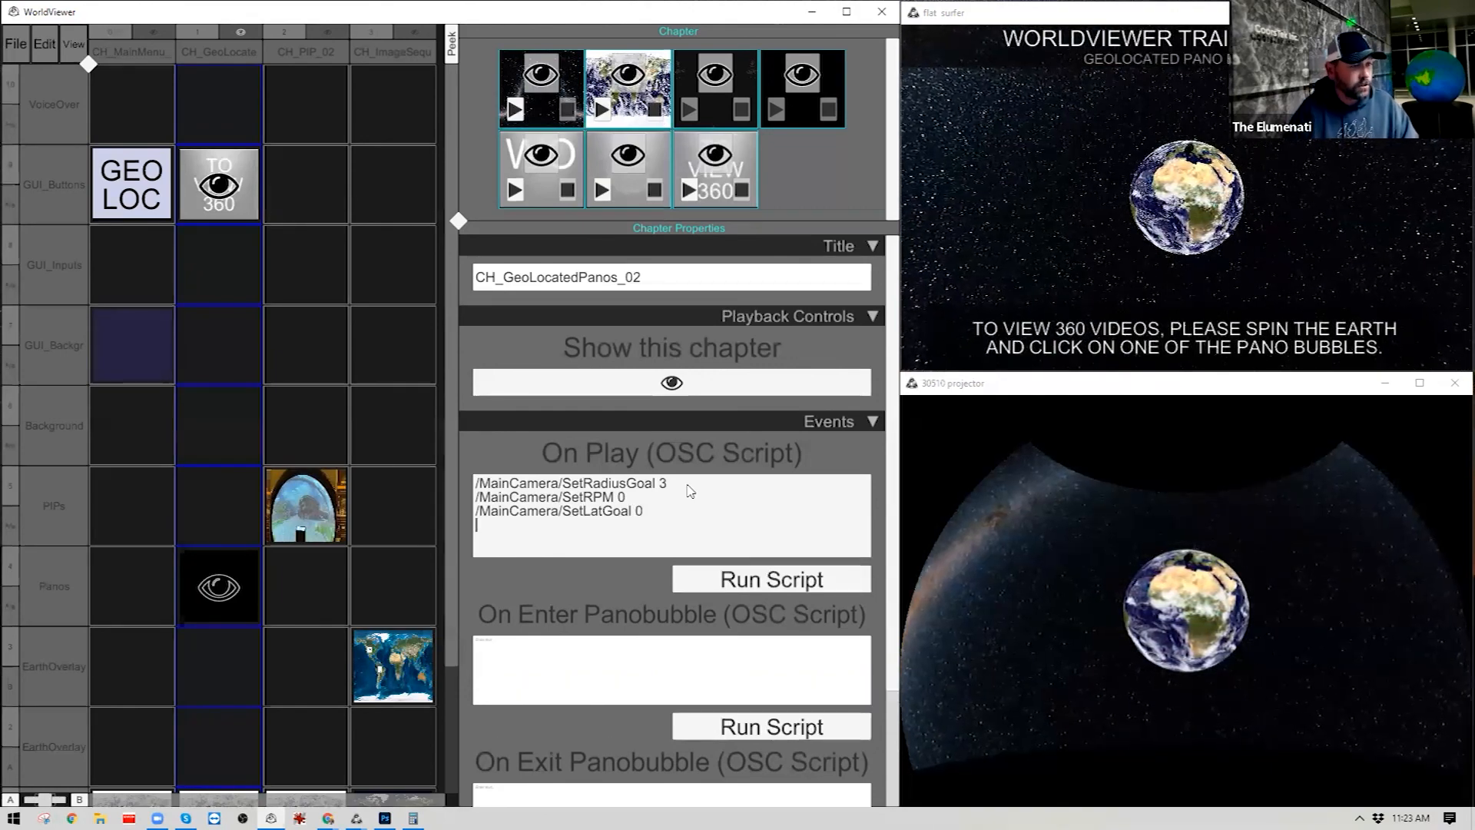
type("/MainCamera/Se")
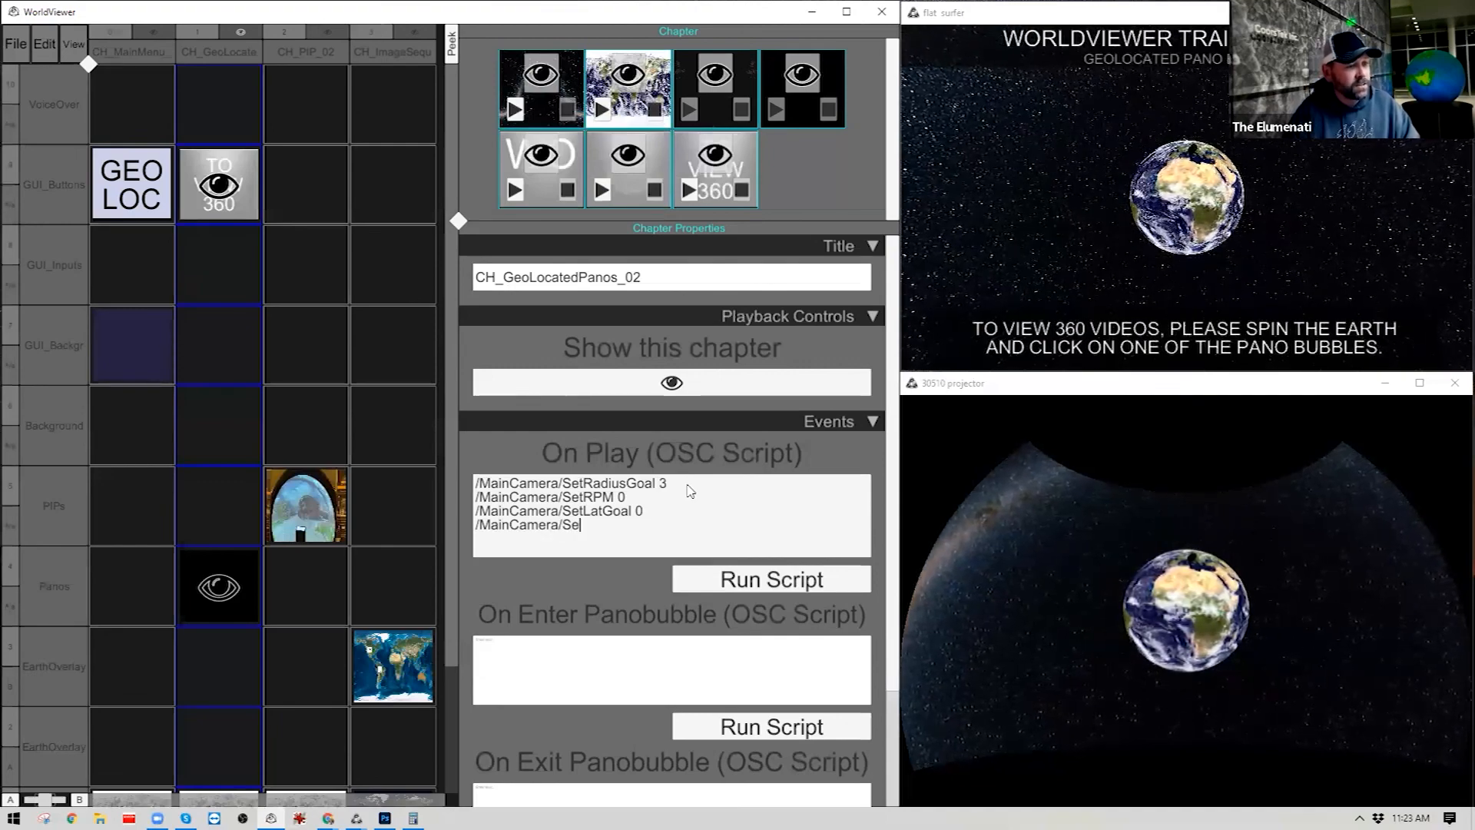
type("tLonGoal 0")
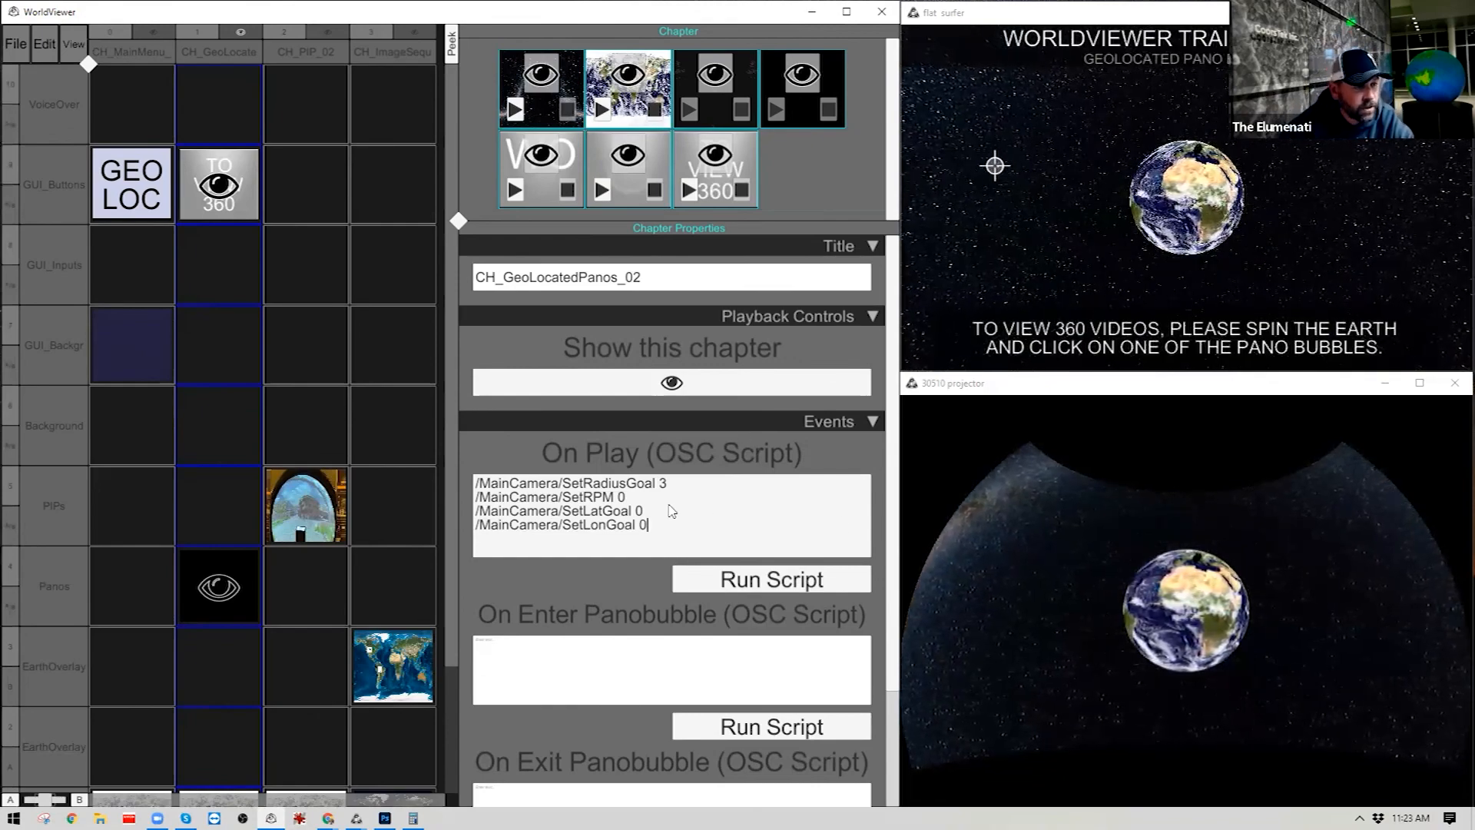
left_click(701, 579)
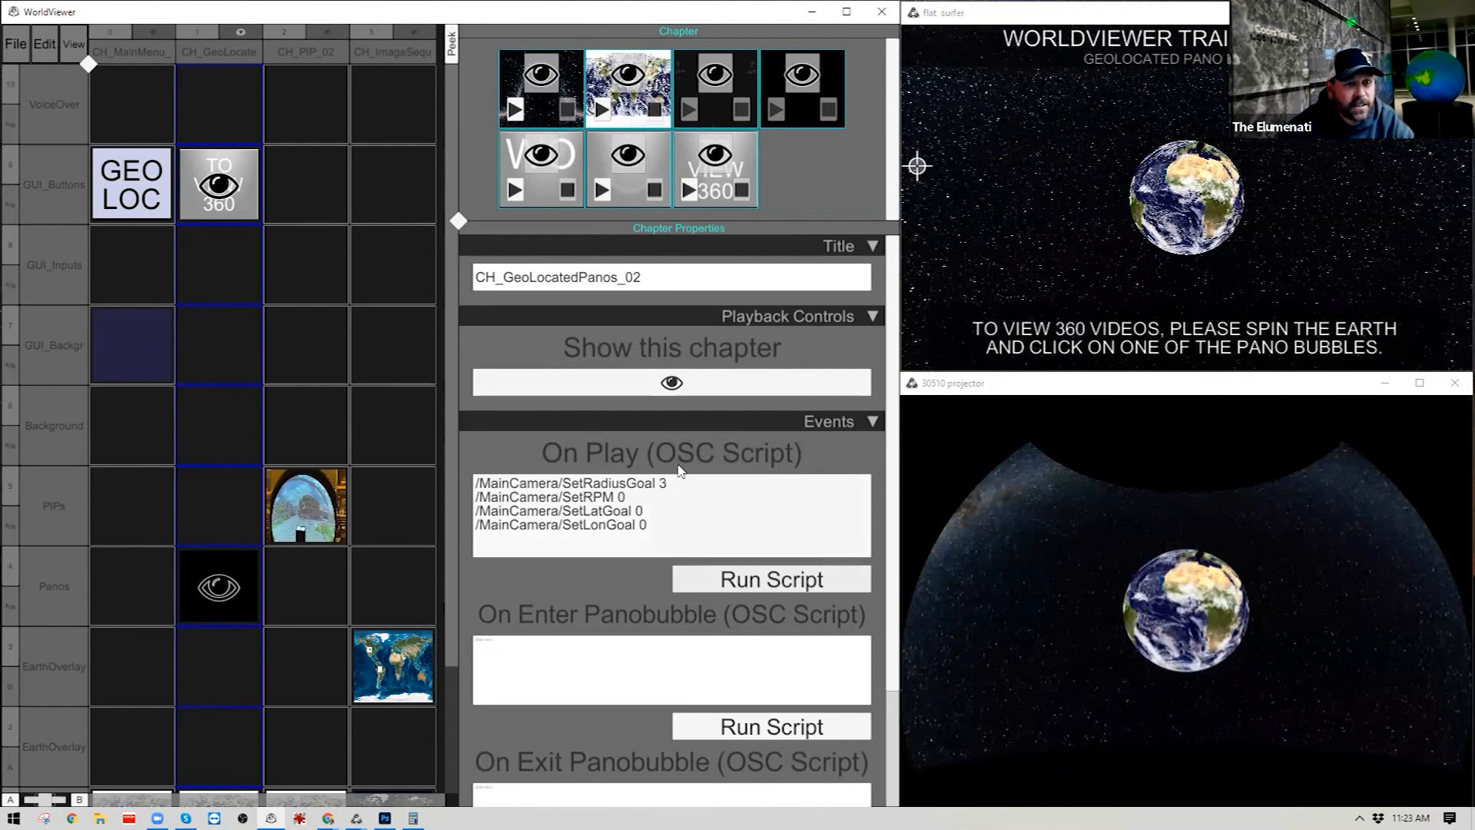
Change the SetRadiusGoal value in the geolocated panos chapter's On Play script to 2 and run the script.
left_click(663, 489)
left_click(662, 487)
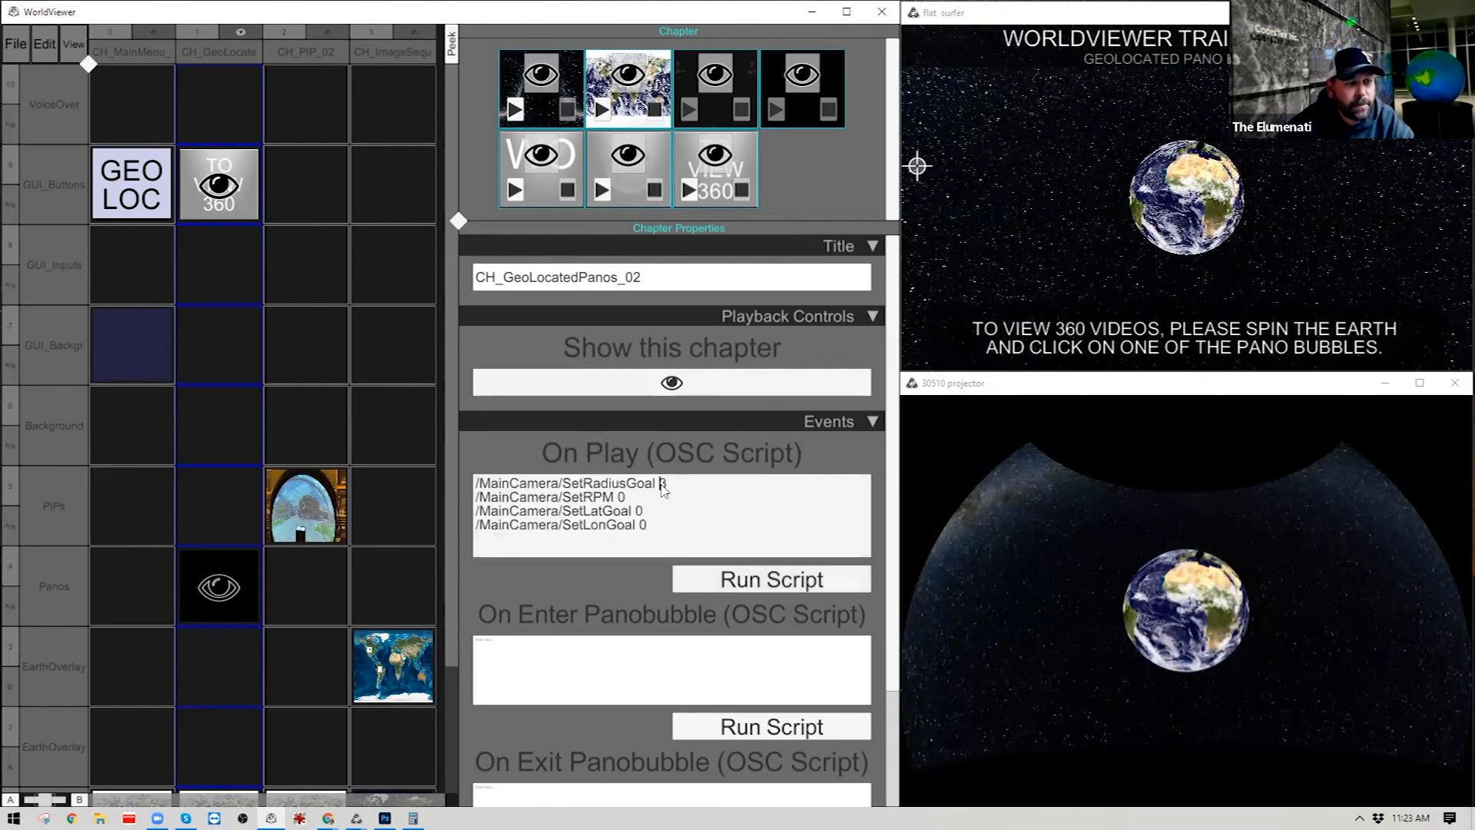
type("2")
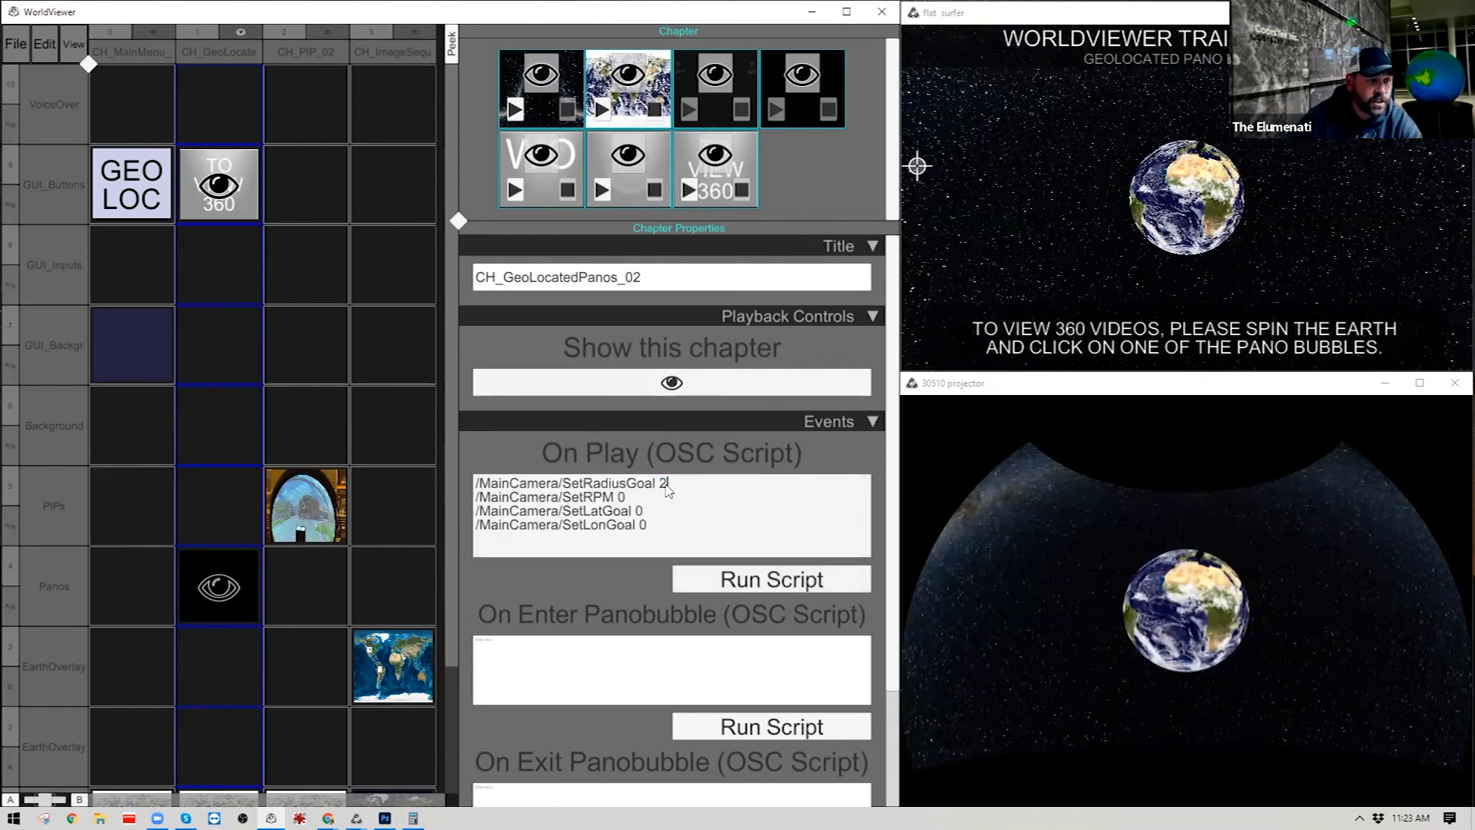
left_click(799, 587)
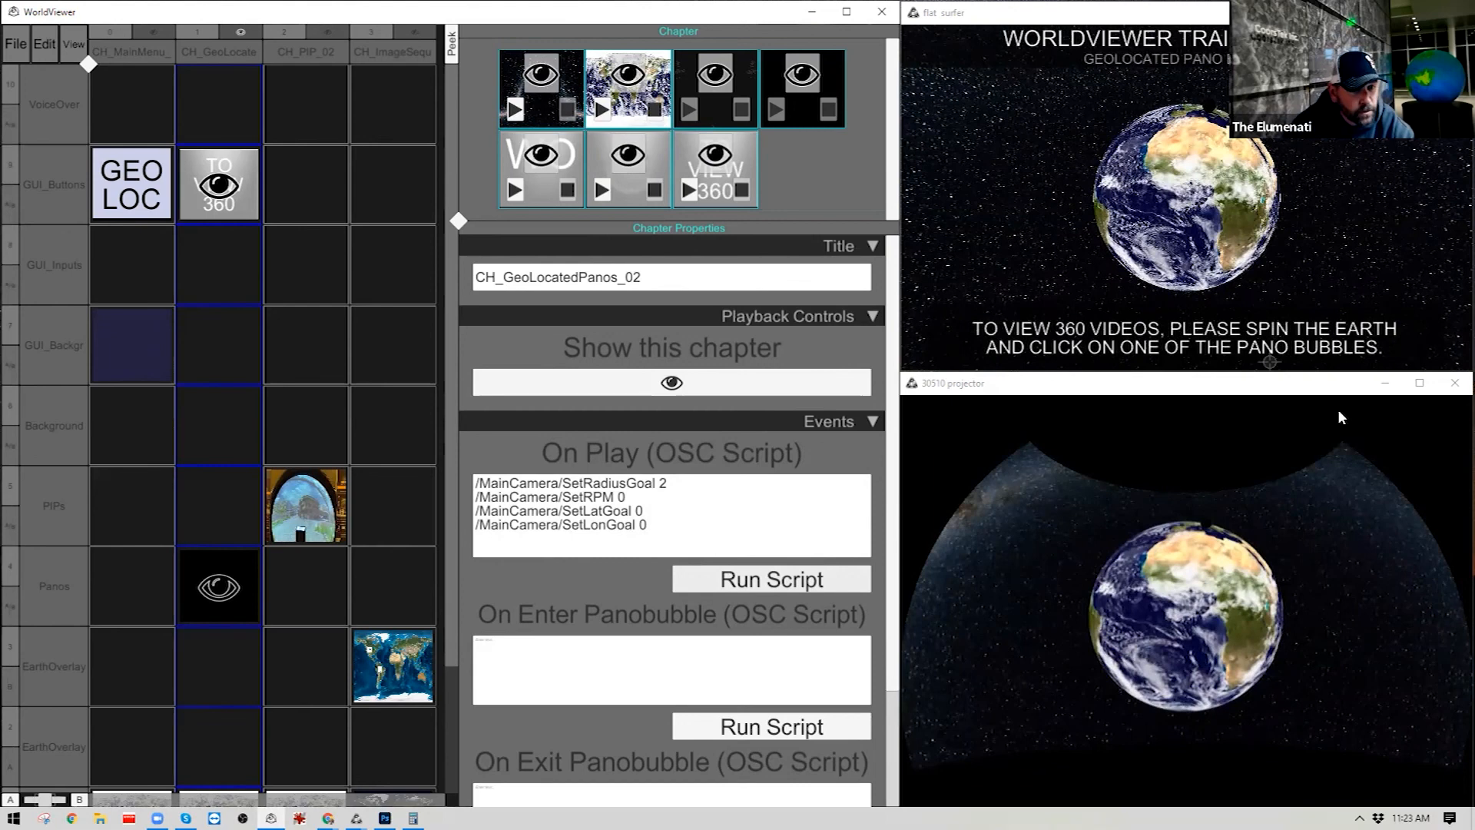
Copy all the camera commands from the geolocated panos chapter's On Play script.
left_click(677, 489)
left_click(671, 487)
left_click_drag(670, 487, 528, 483)
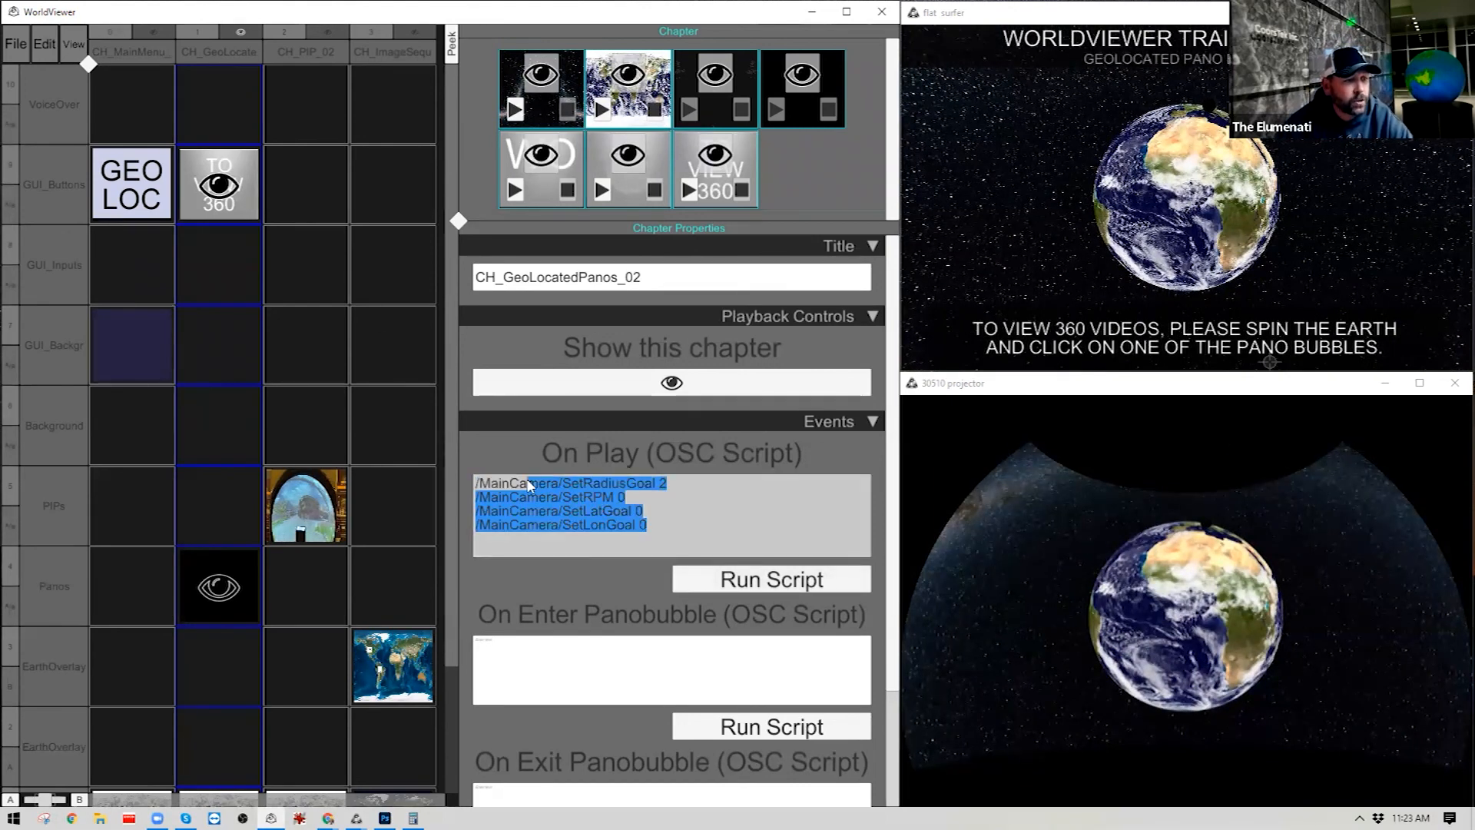
left_click(528, 483)
left_click_drag(658, 487, 307, 469)
key("ctrl+c")
Add the line "/MainCamera/SetRadiusGoal 3" above the existing commands in the On Play script of CH_MainMenu_02.
left_click(144, 45)
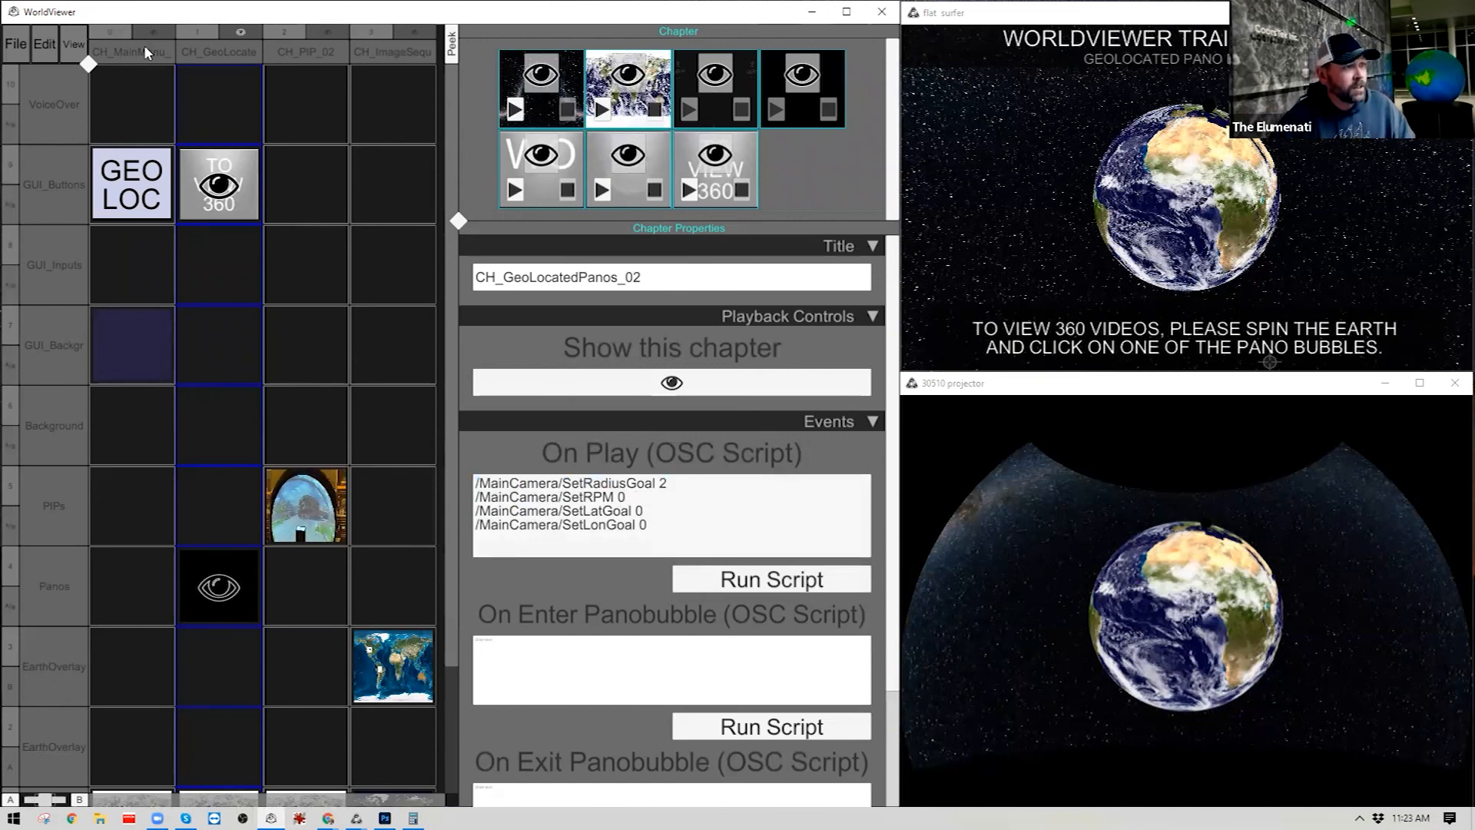
left_click(652, 500)
key("Left")
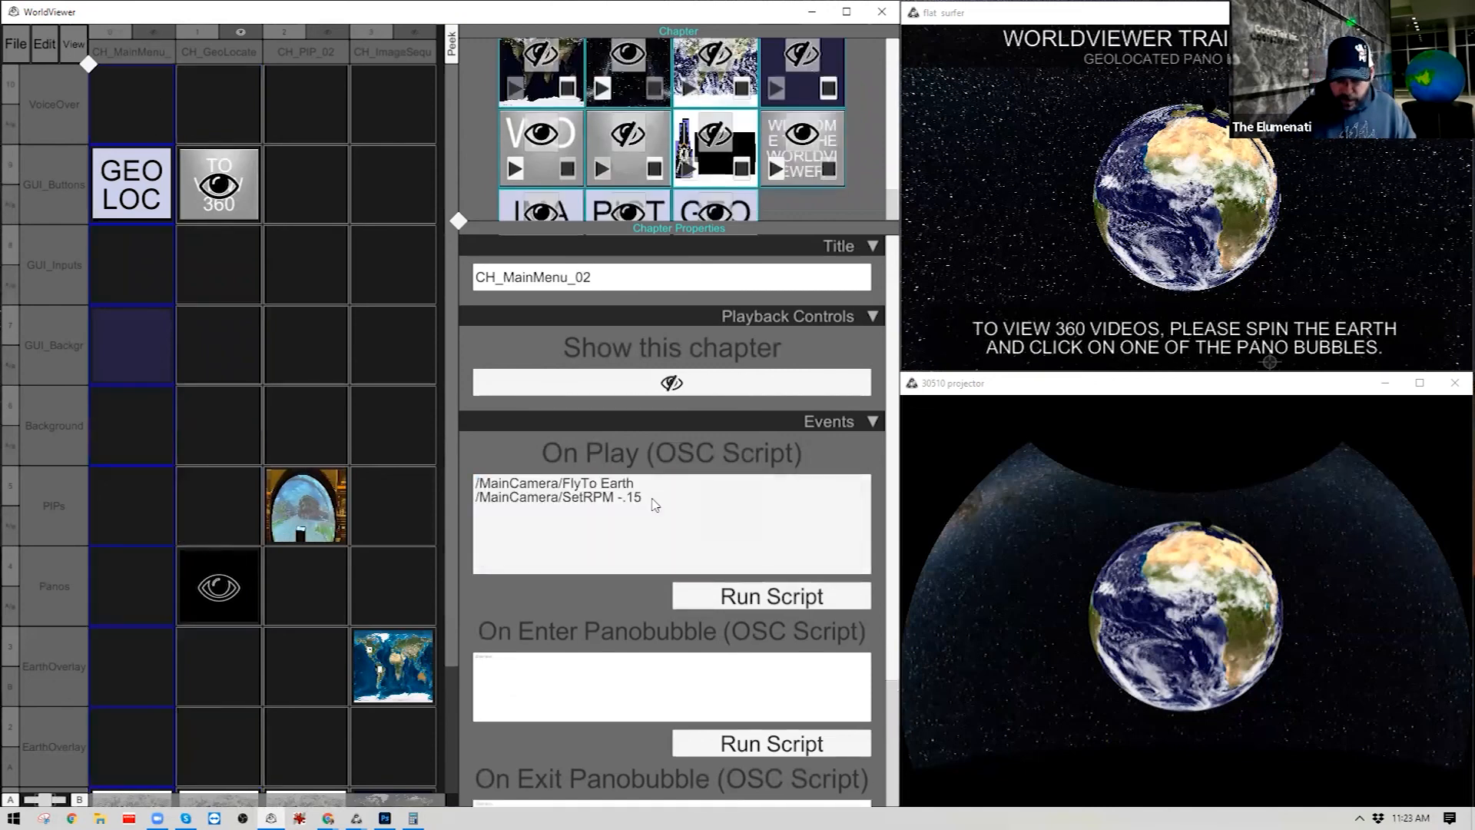
key("Return")
key("Up")
key("ctrl+v")
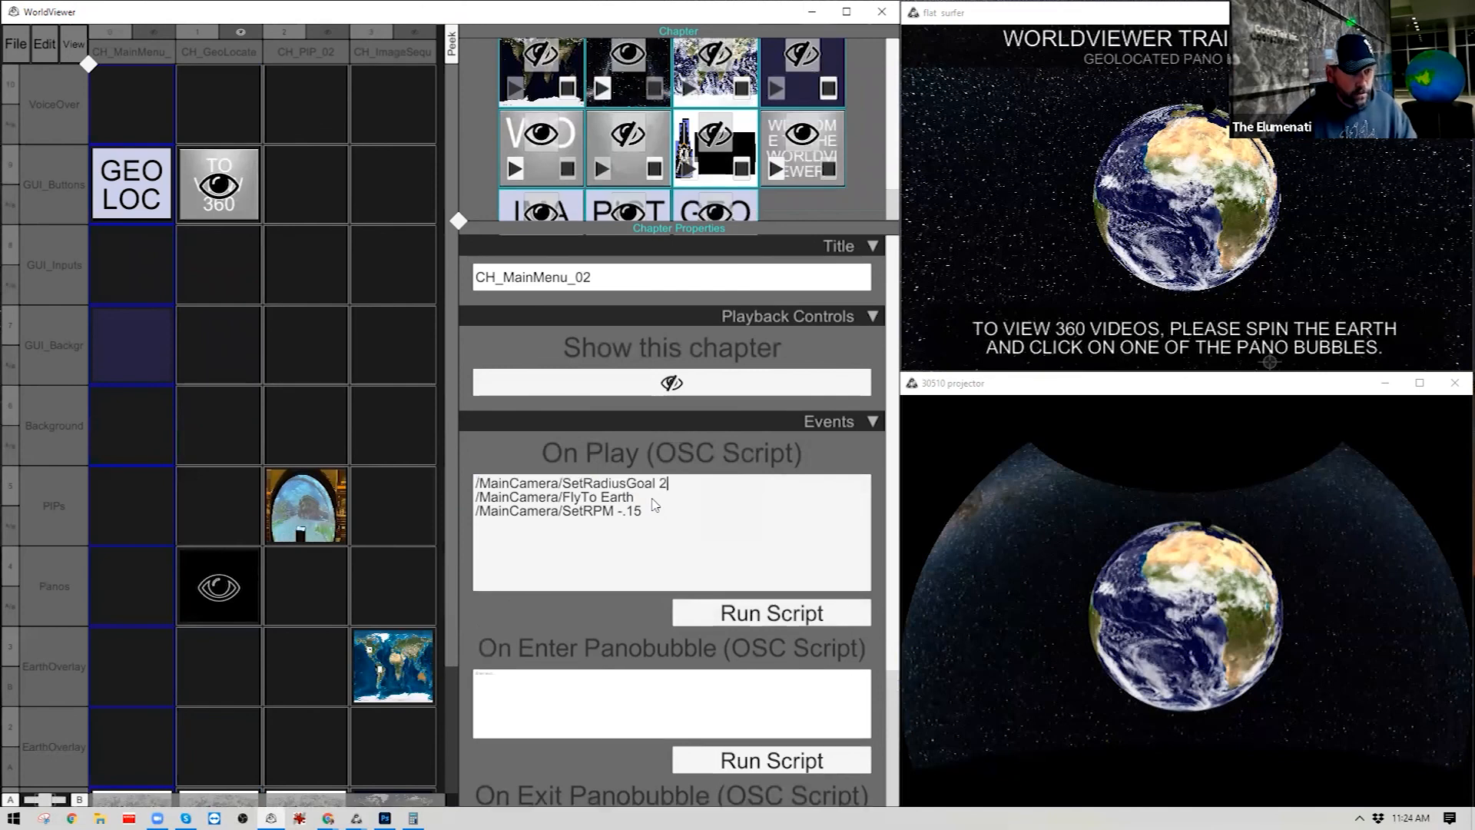
type("3")
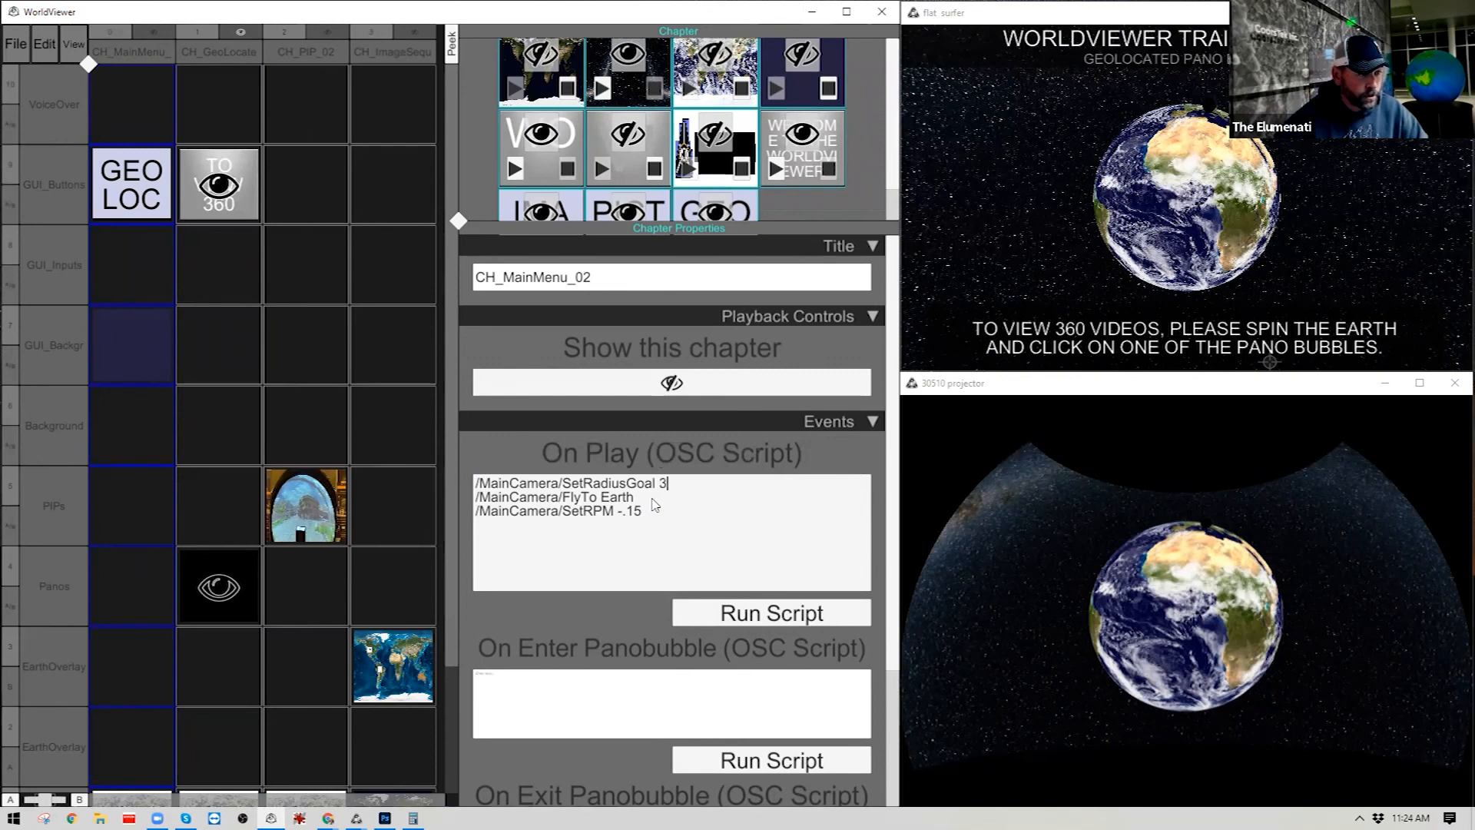
left_click(771, 457)
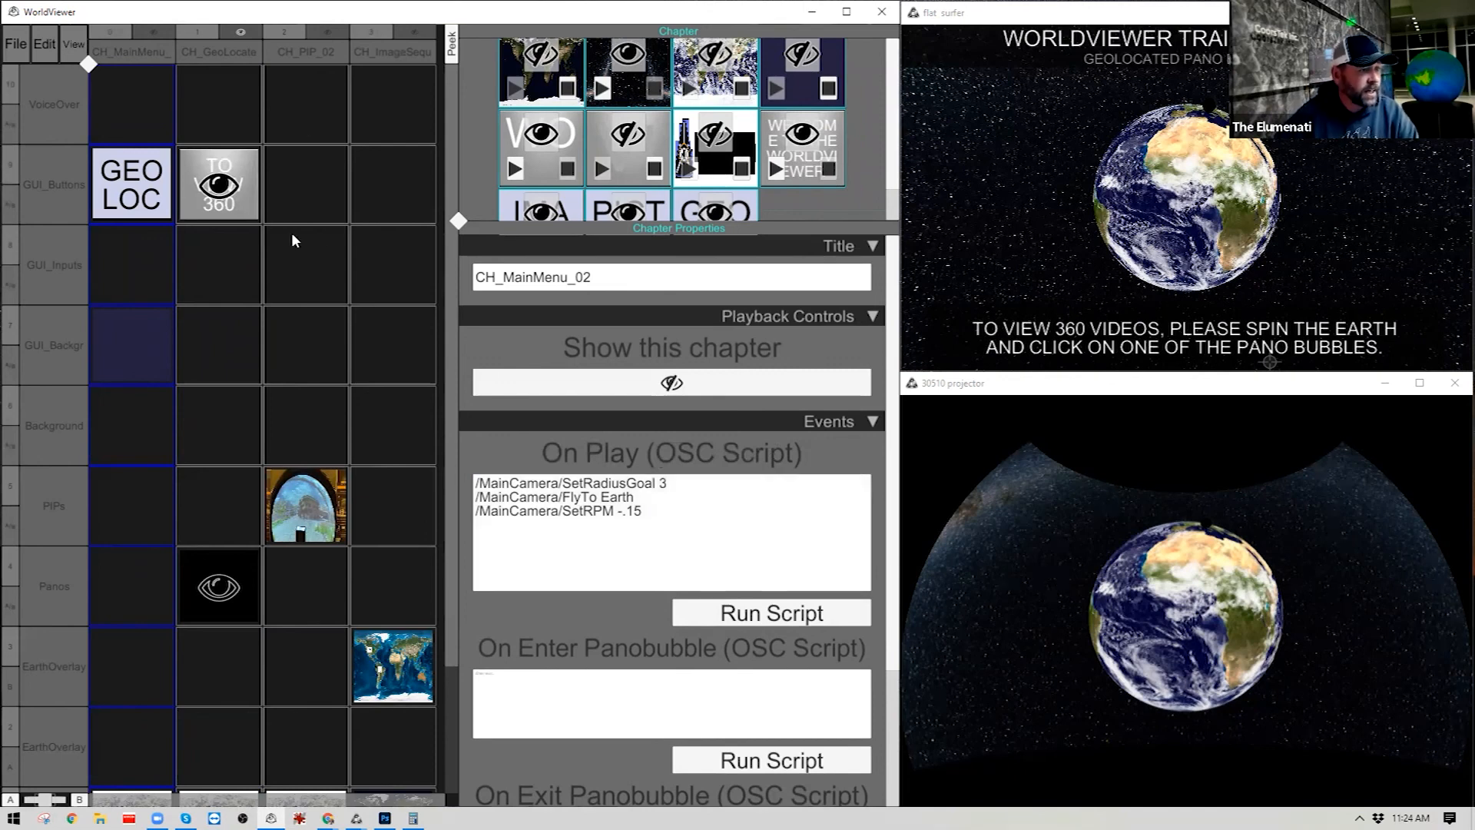
Copy the SetRadiusGoal 3 line from the main menu's script into the On Play scripts of CH_PIP_02 and CH_ImageSequence_02.
left_click(668, 484)
left_click_drag(669, 484, 453, 468)
key("ctrl+c")
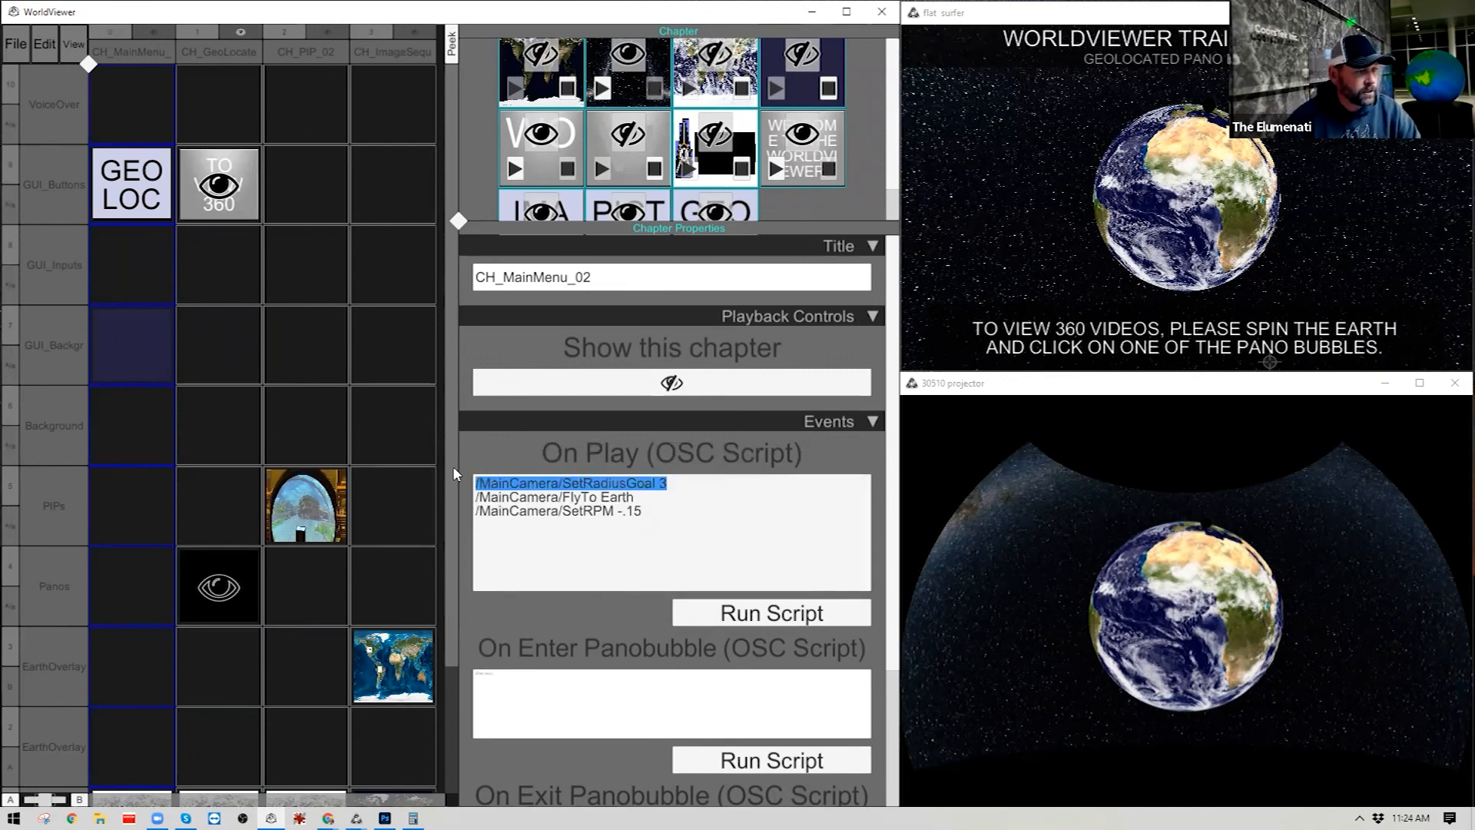
left_click(322, 71)
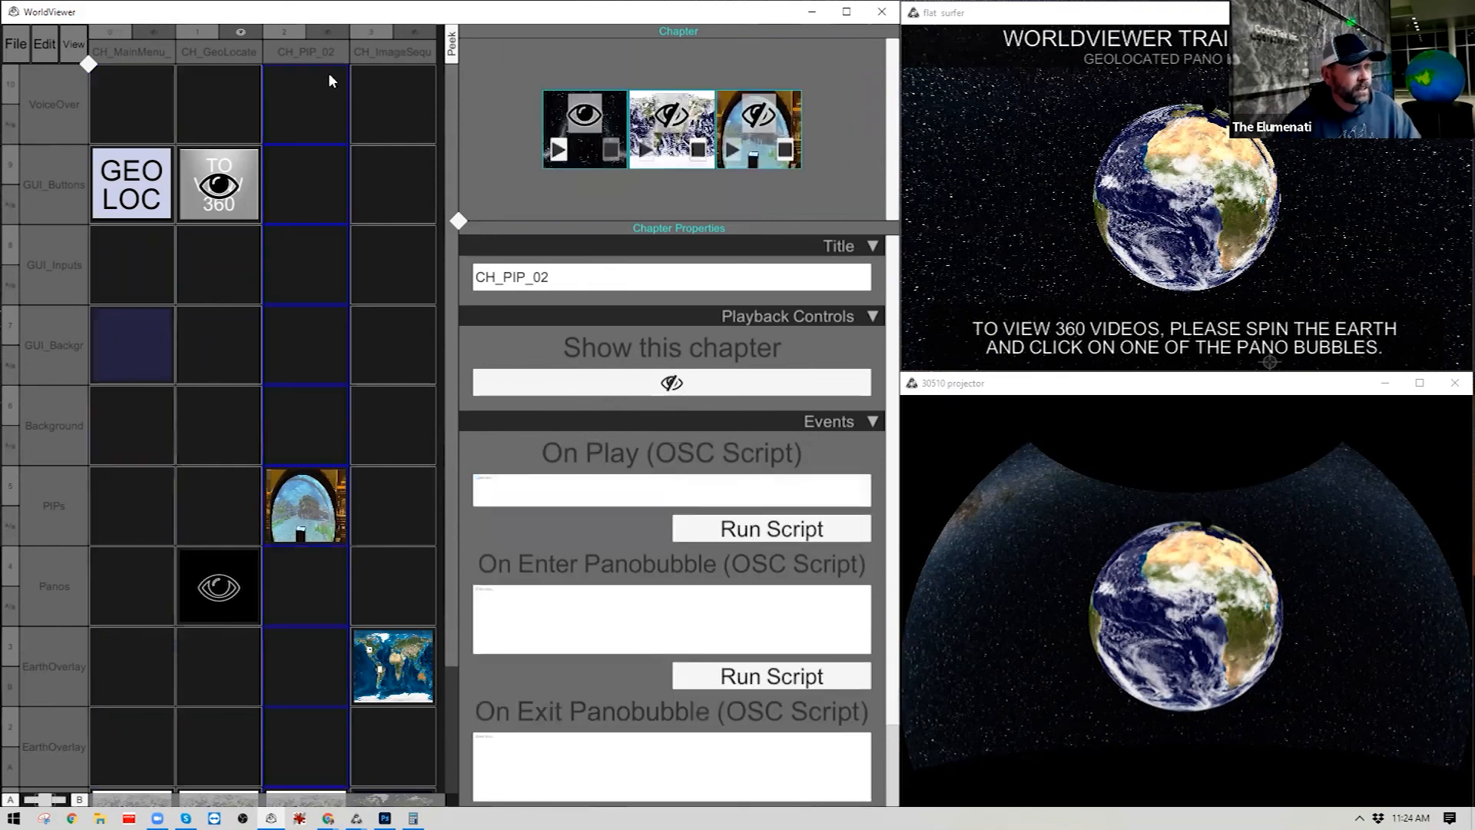
left_click(659, 503)
key("ctrl+v")
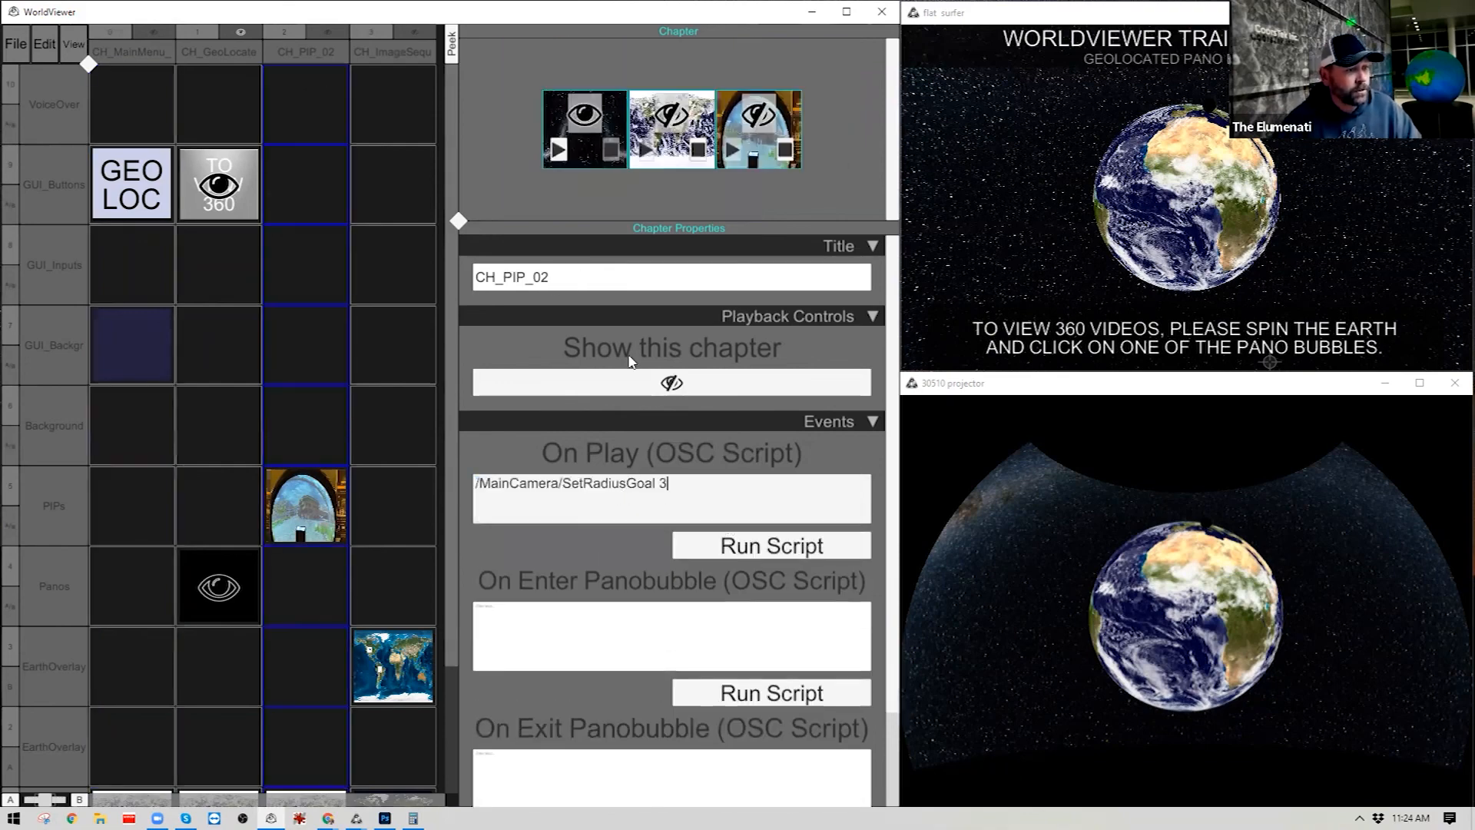
left_click(364, 68)
left_click(560, 503)
key("ctrl+v")
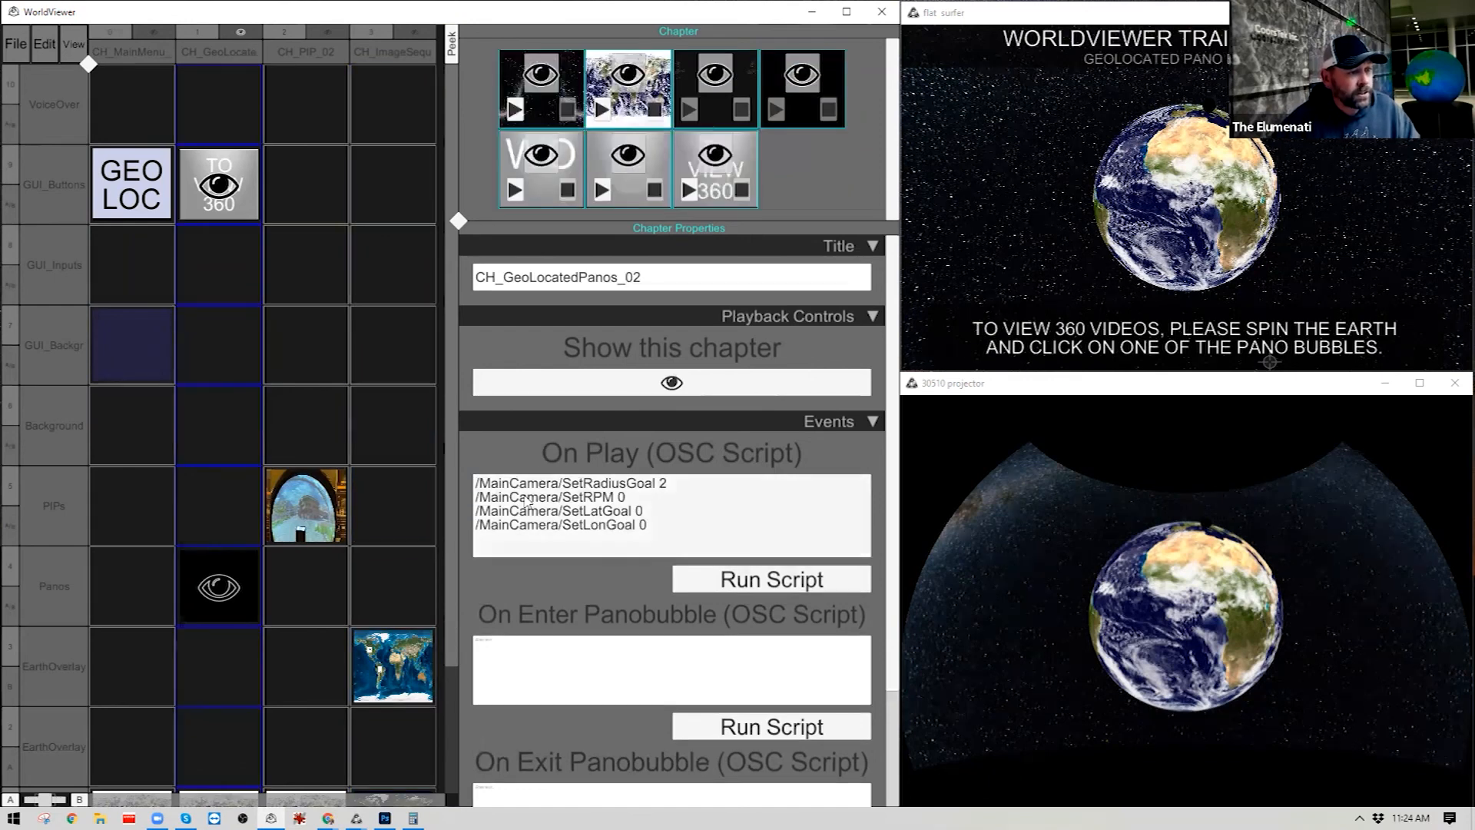
Copy the SetRPM, SetLatGoal and SetLonGoal lines from the On Play script of CH_GeoLocatedPanos_02.
left_click(496, 494)
left_click(493, 497)
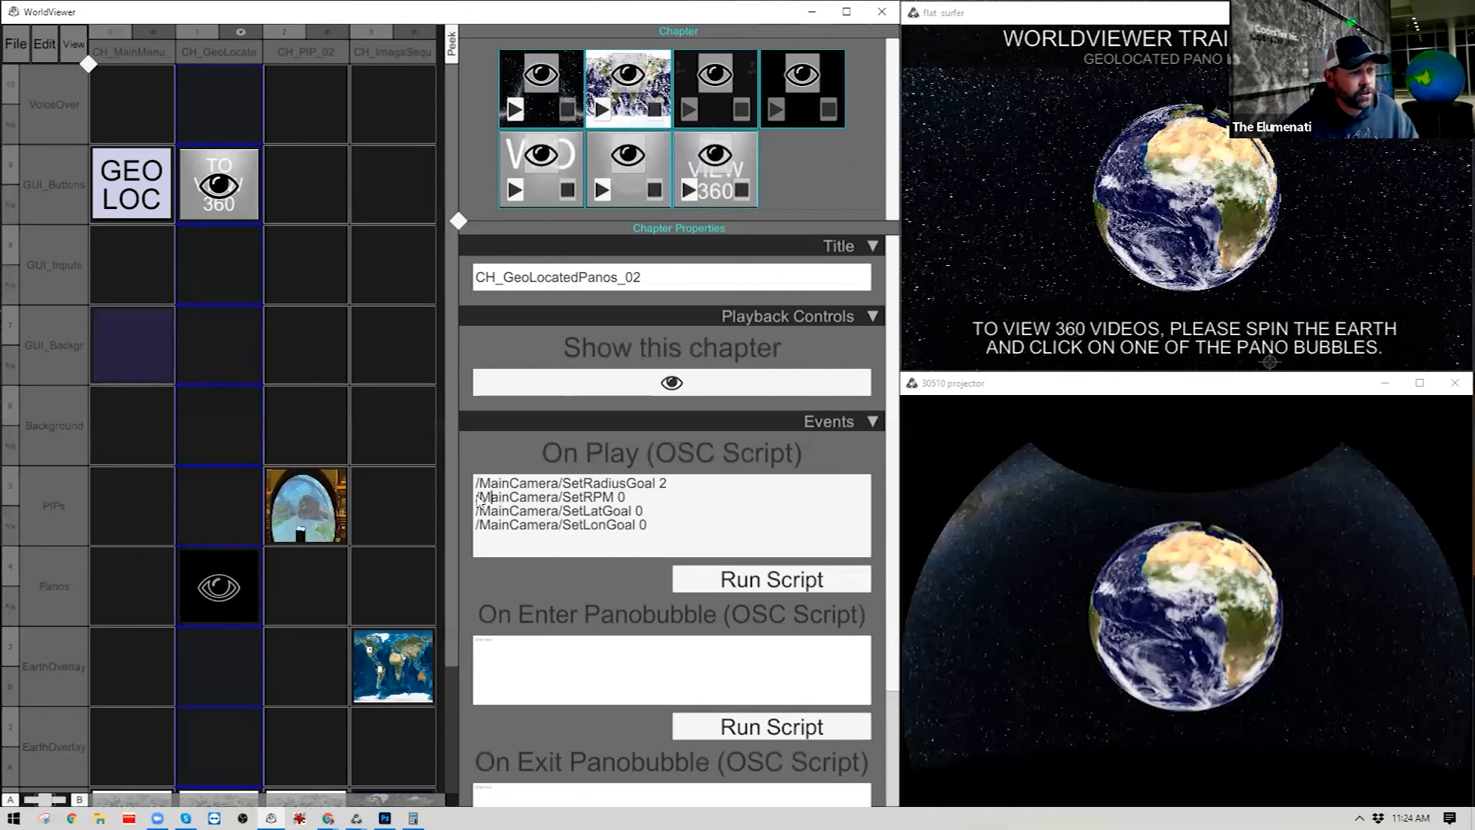
left_click_drag(530, 512, 662, 553)
key("ctrl+c")
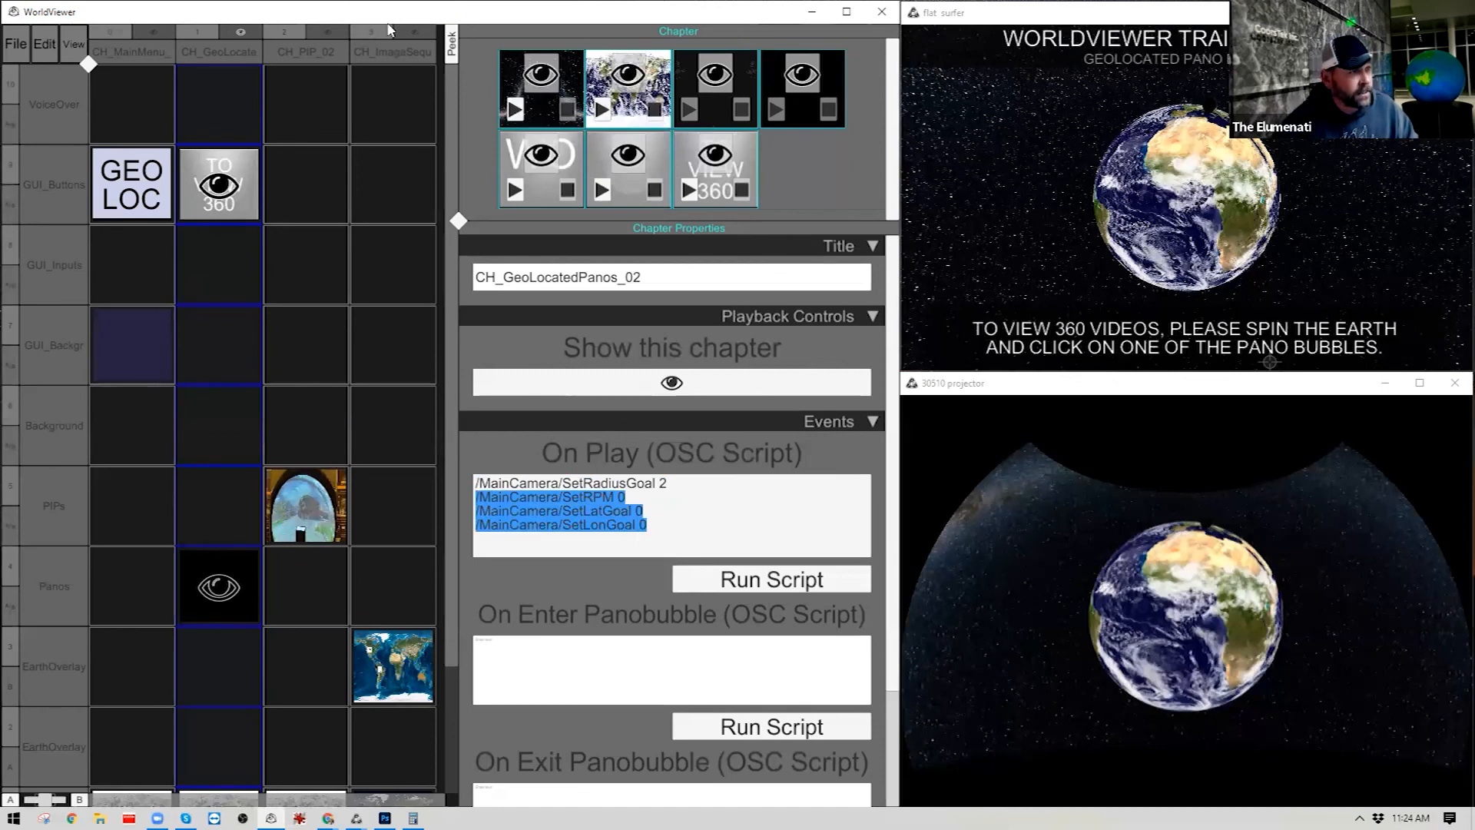
Append the copied SetRPM, SetLatGoal and SetLonGoal commands to CH_PIP_02's On Play script, each on its own line.
left_click(324, 40)
left_click(668, 495)
left_click(669, 497)
right_click(579, 484)
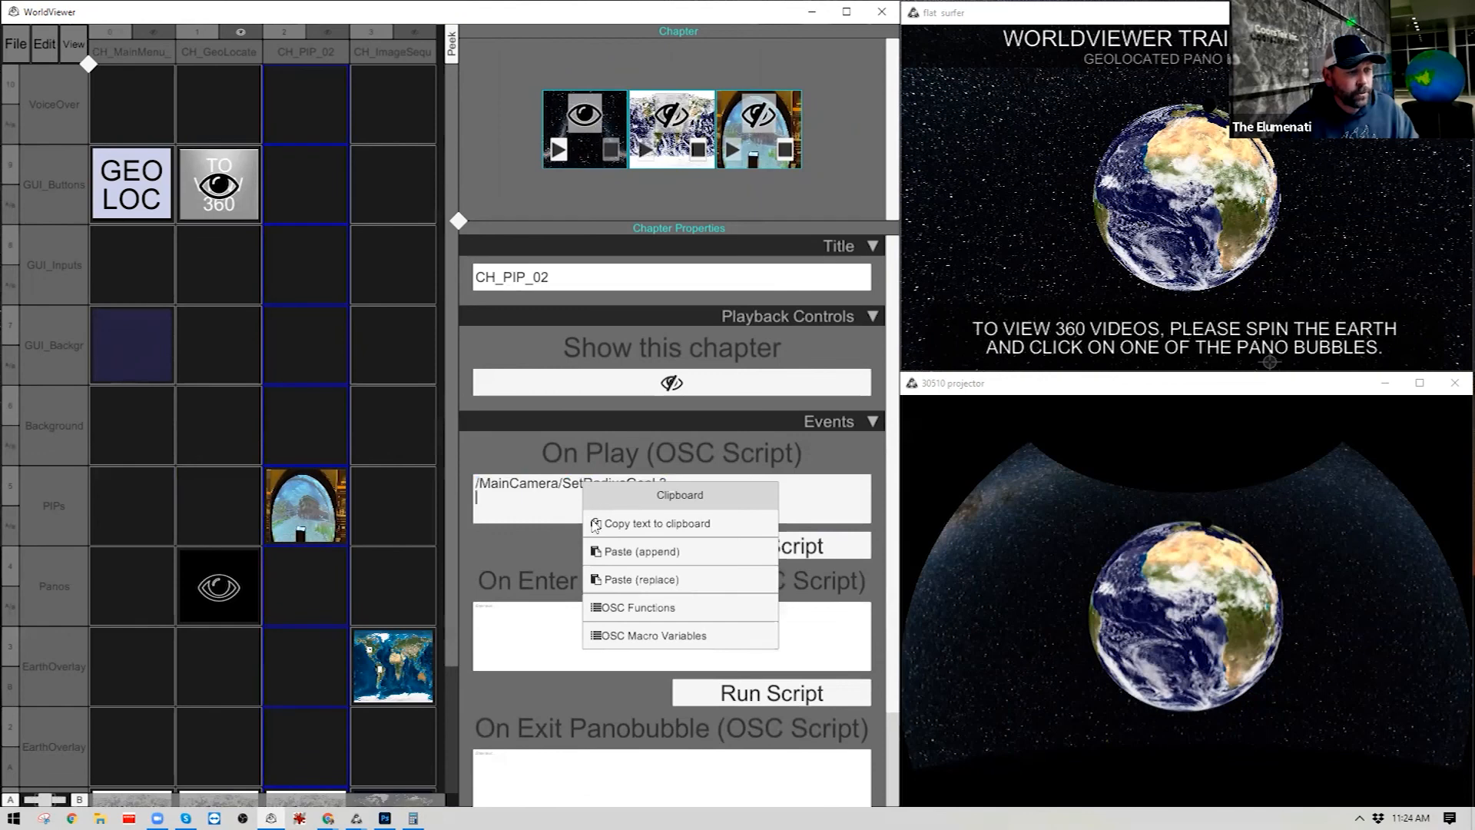
left_click(641, 551)
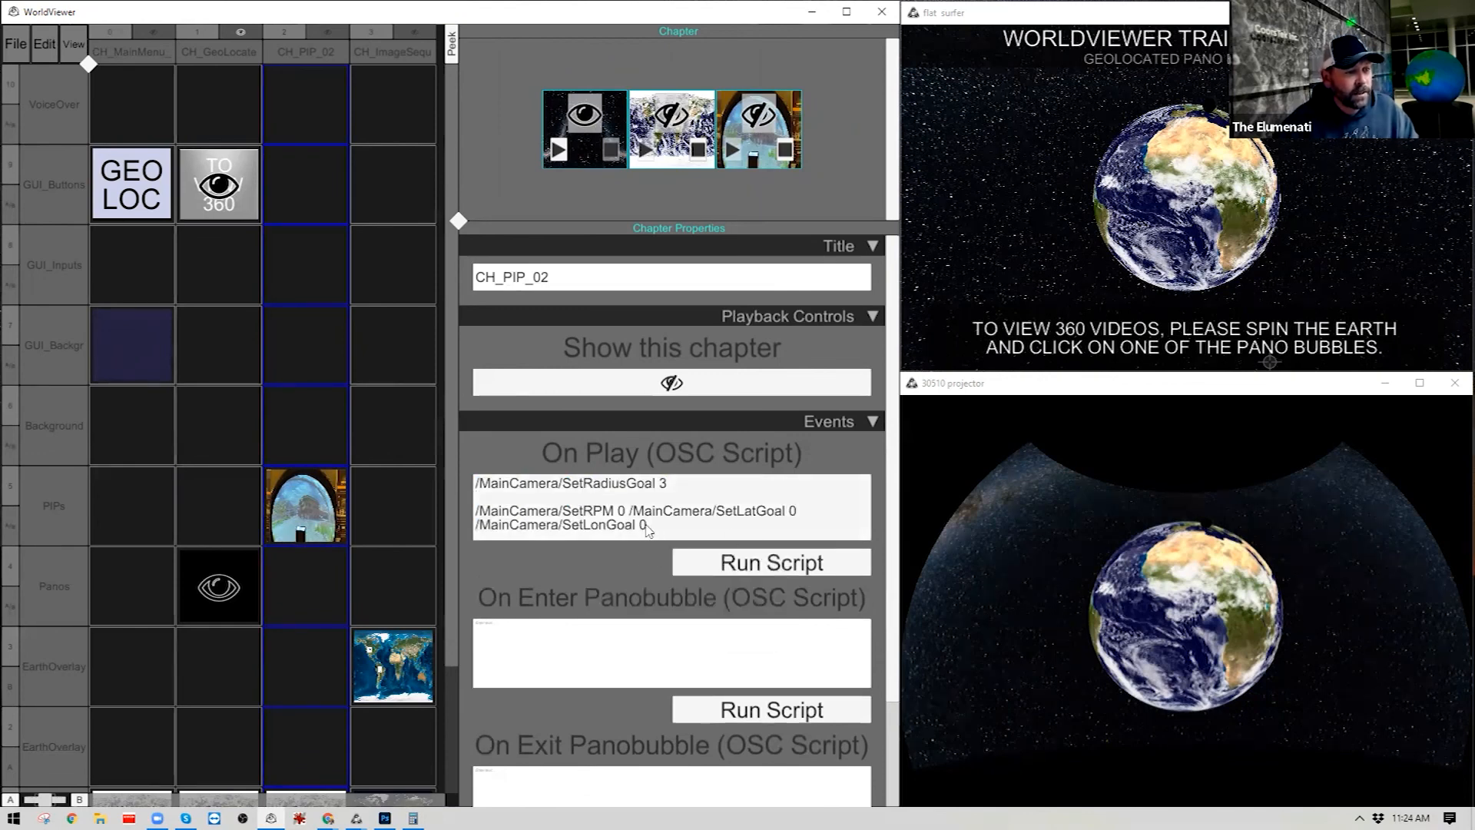
left_click(642, 520)
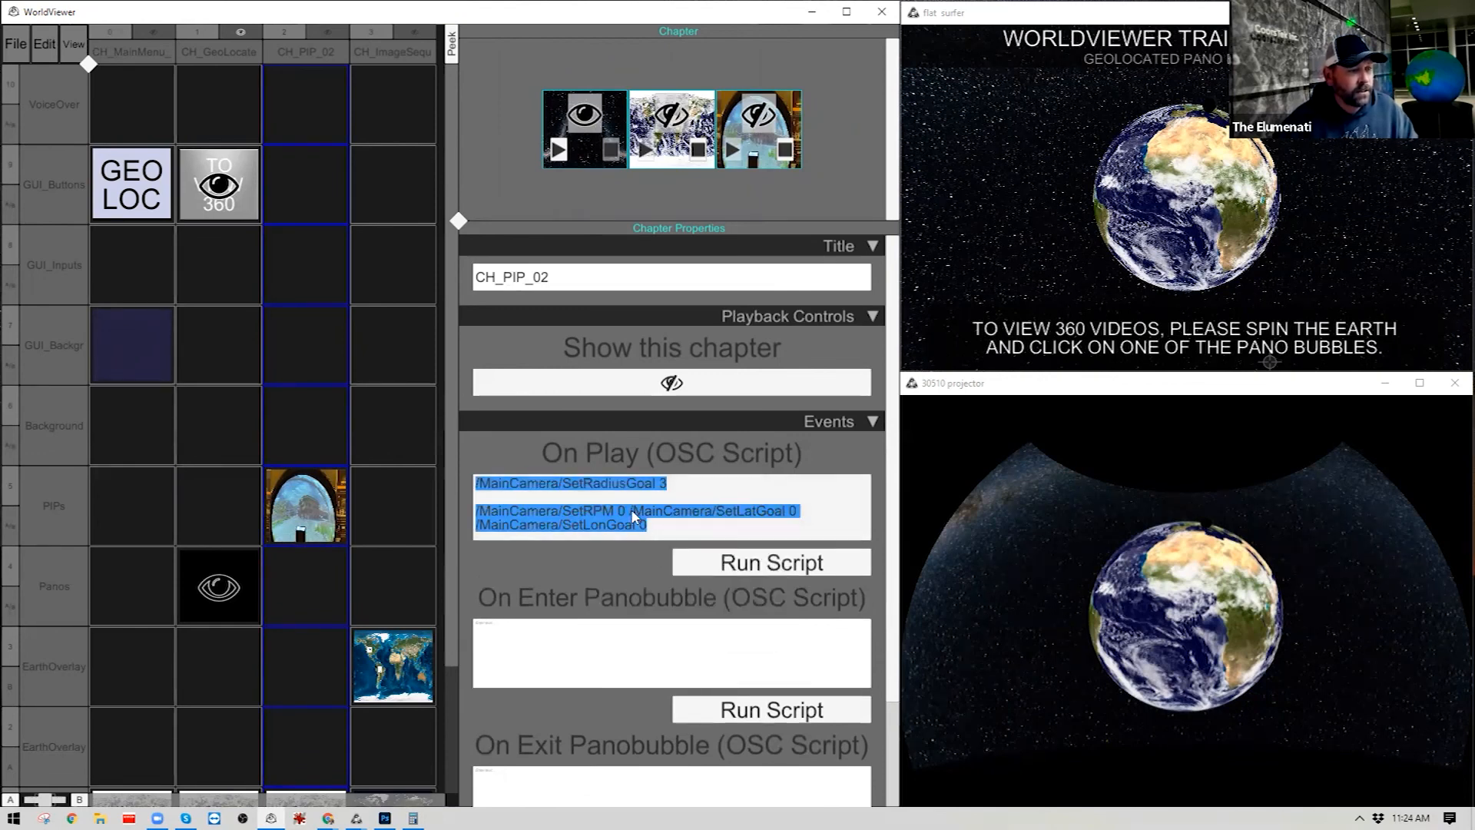
left_click(633, 513)
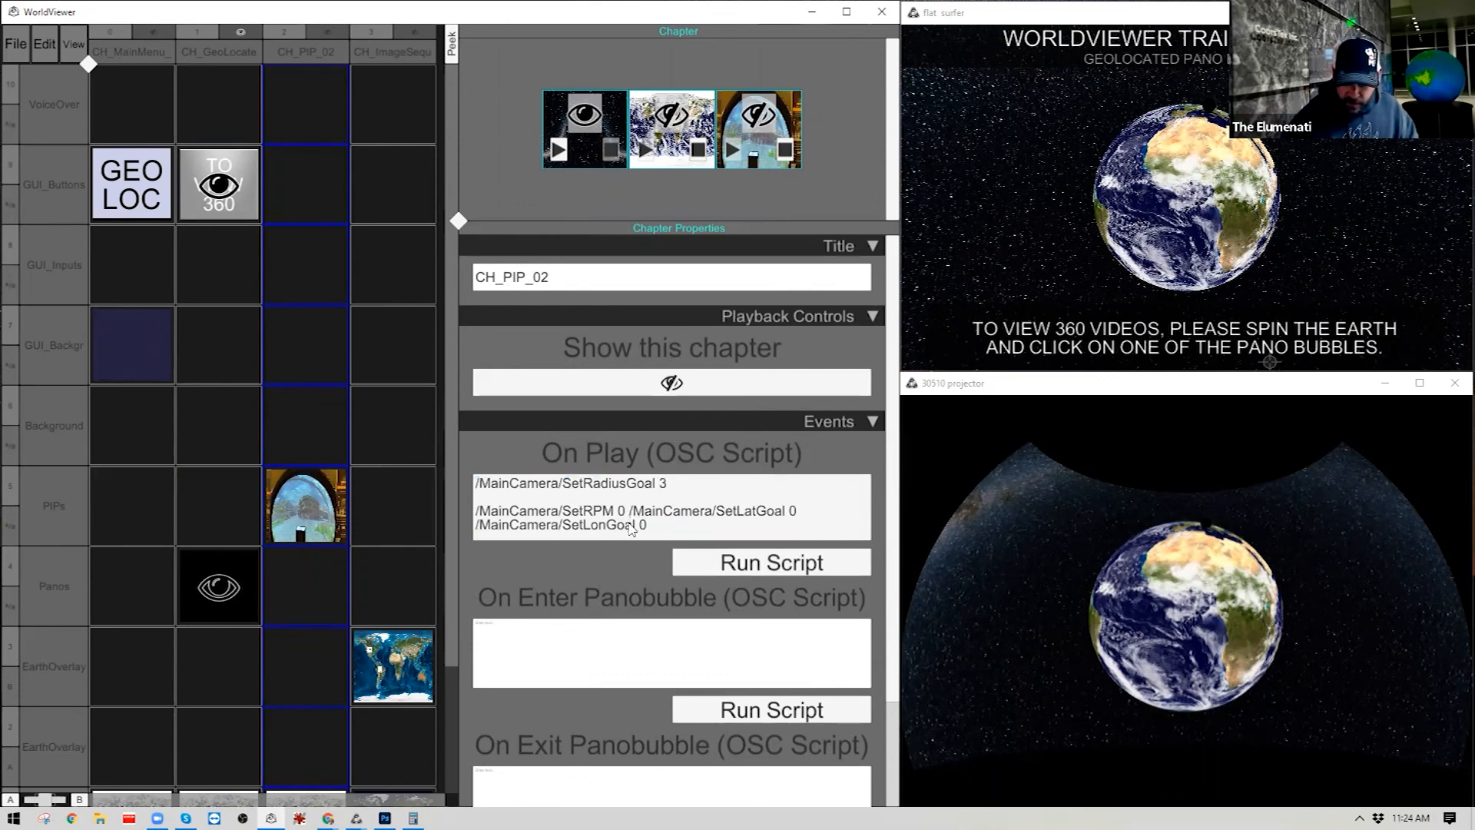
key("Return")
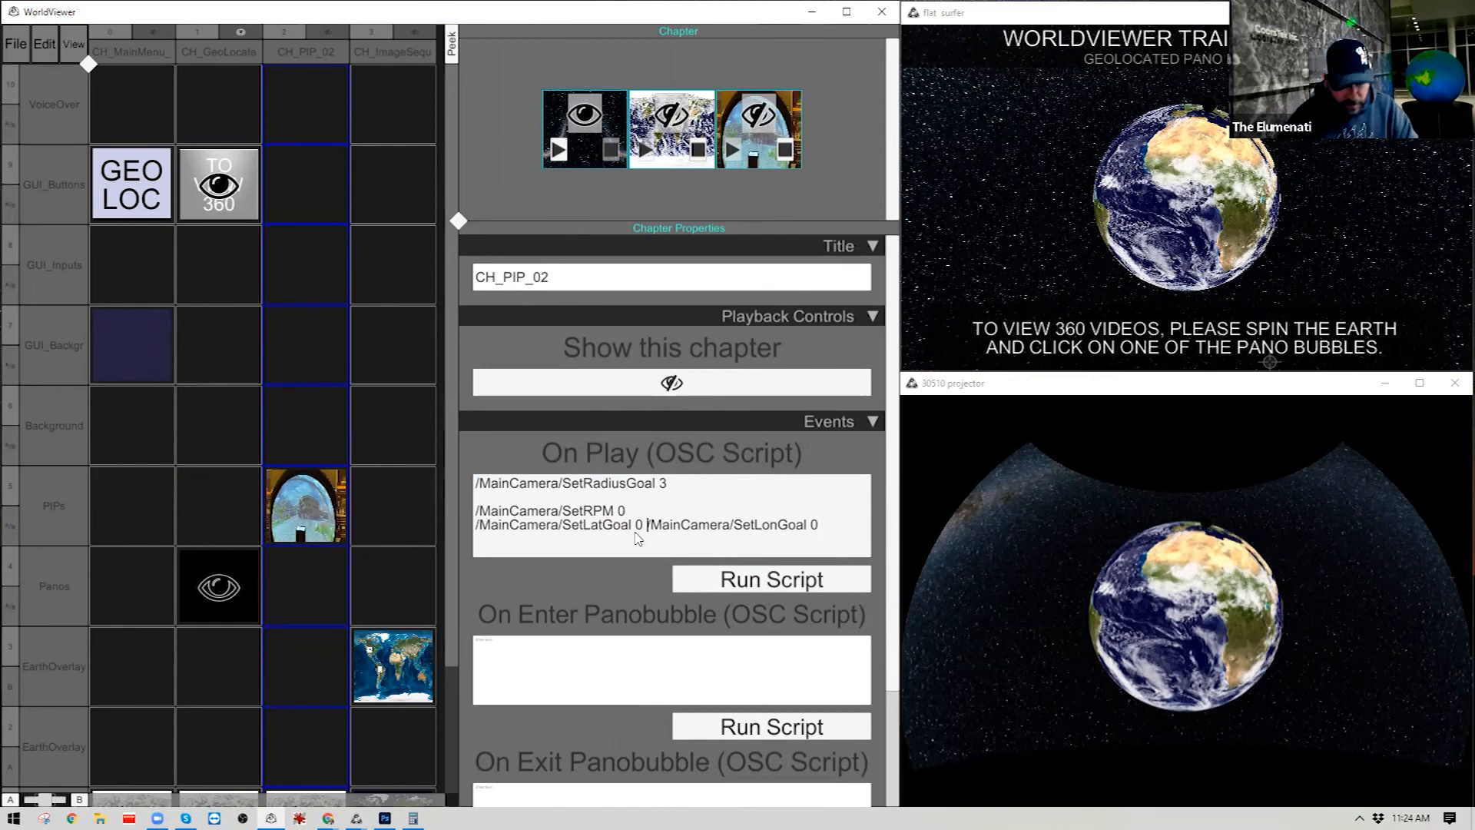
key("Return")
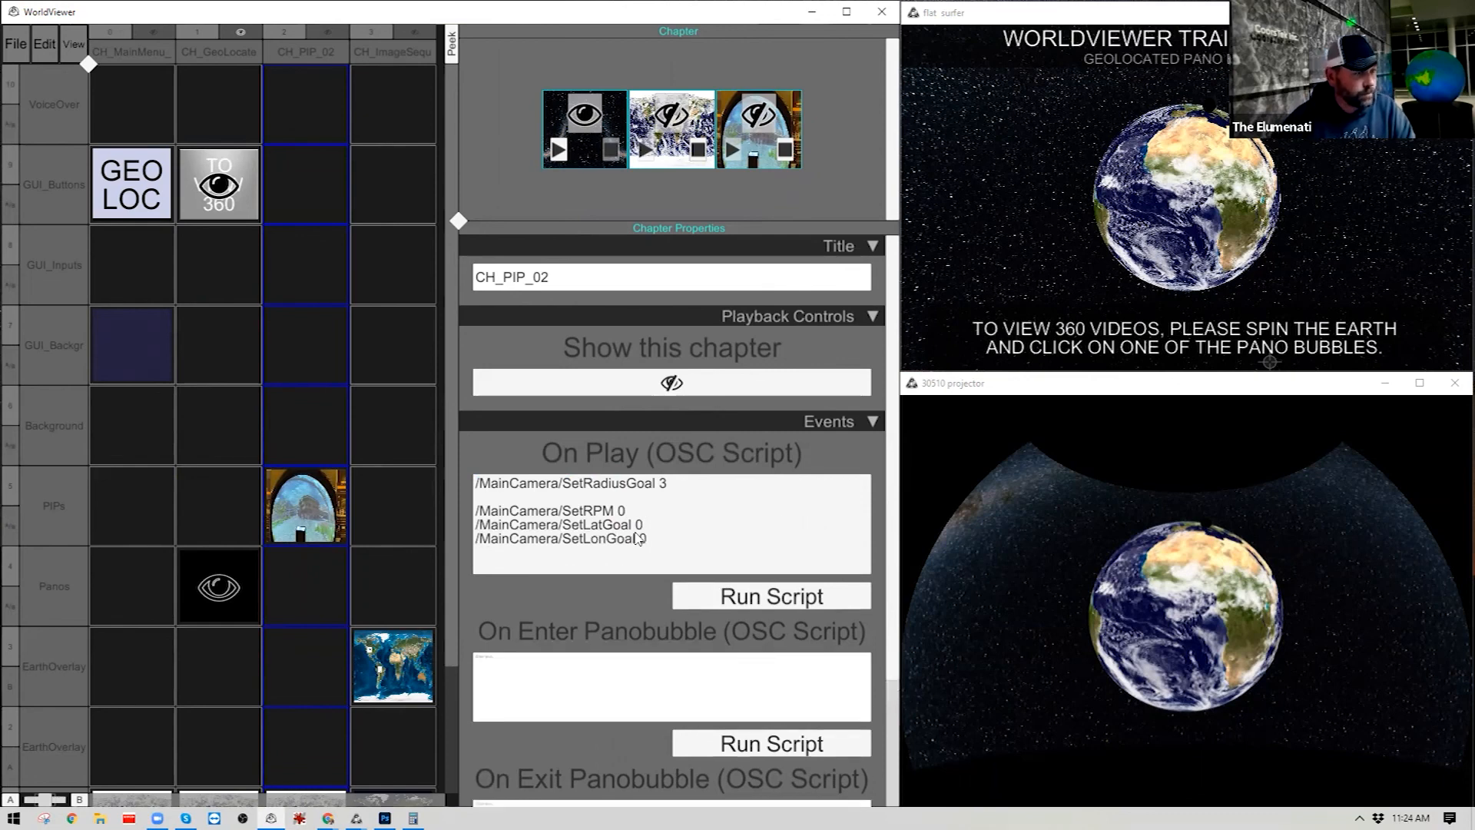
Paste the copied SetRPM, SetLatGoal and SetLonGoal commands below the SetRadiusGoal line in CH_ImageSequence_02's On Play script.
left_click(371, 50)
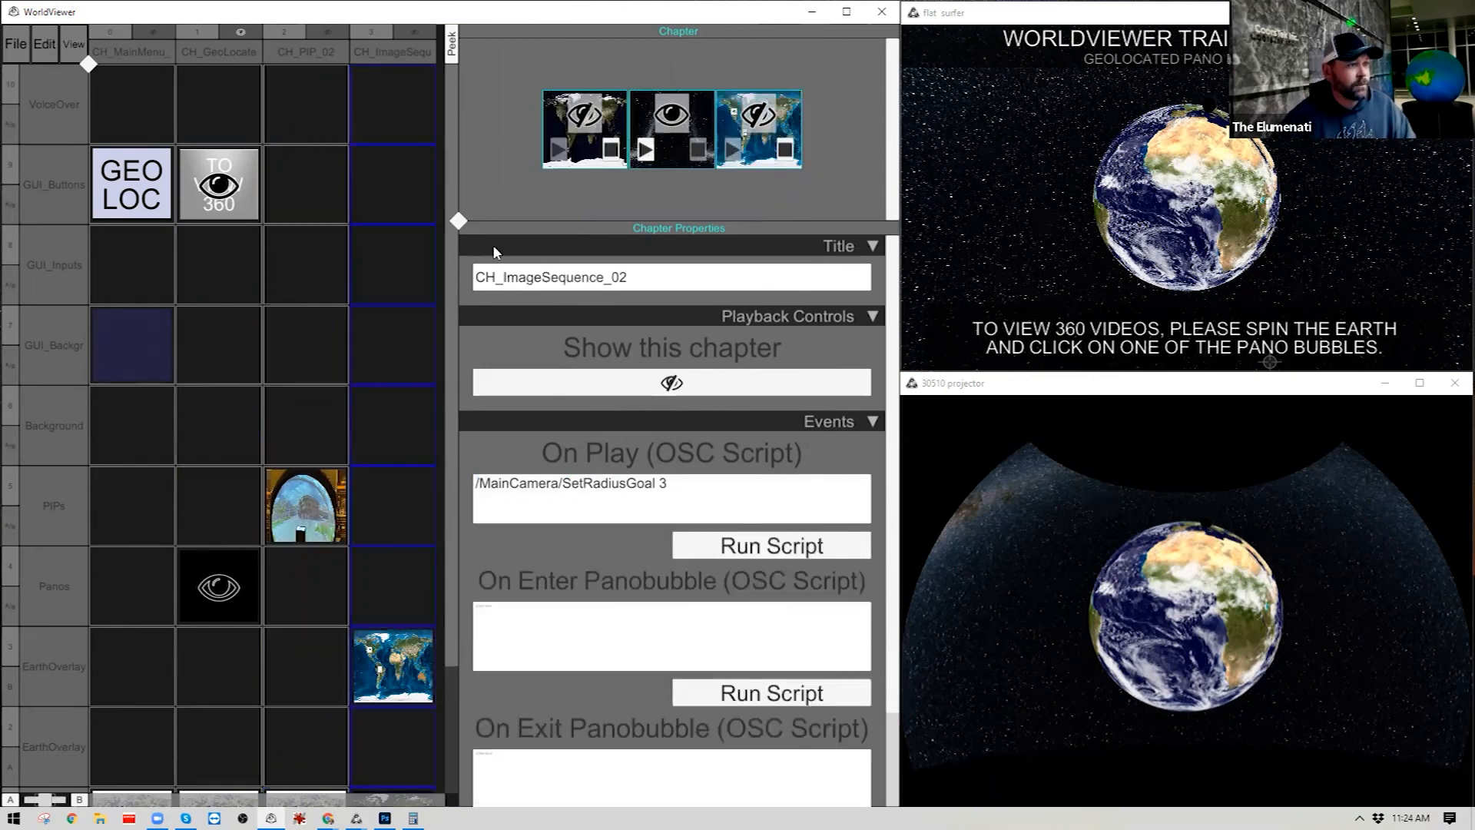
left_click(697, 483)
left_click(699, 482)
key("Return")
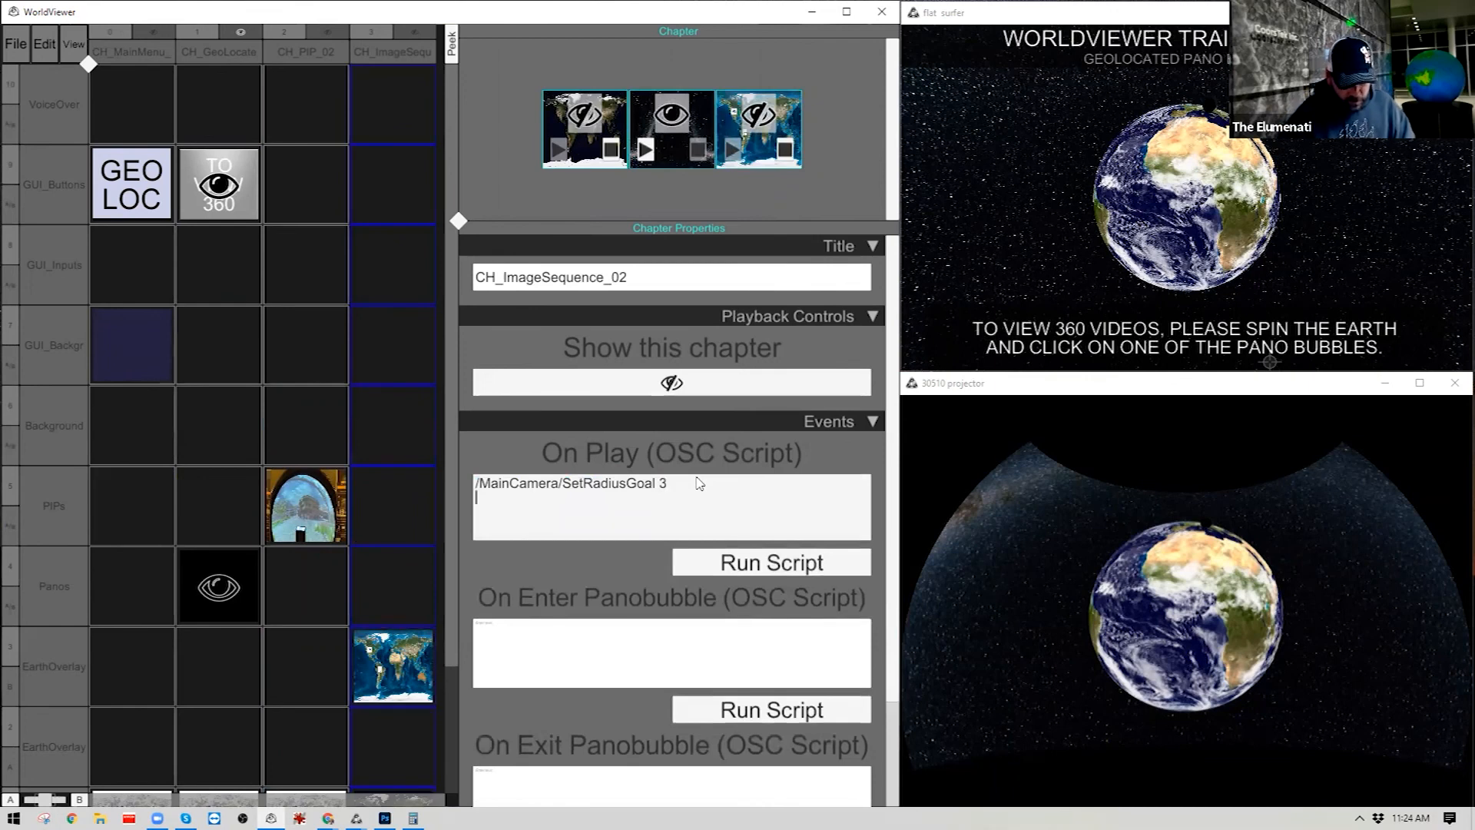
key("ctrl+v")
left_click(620, 442)
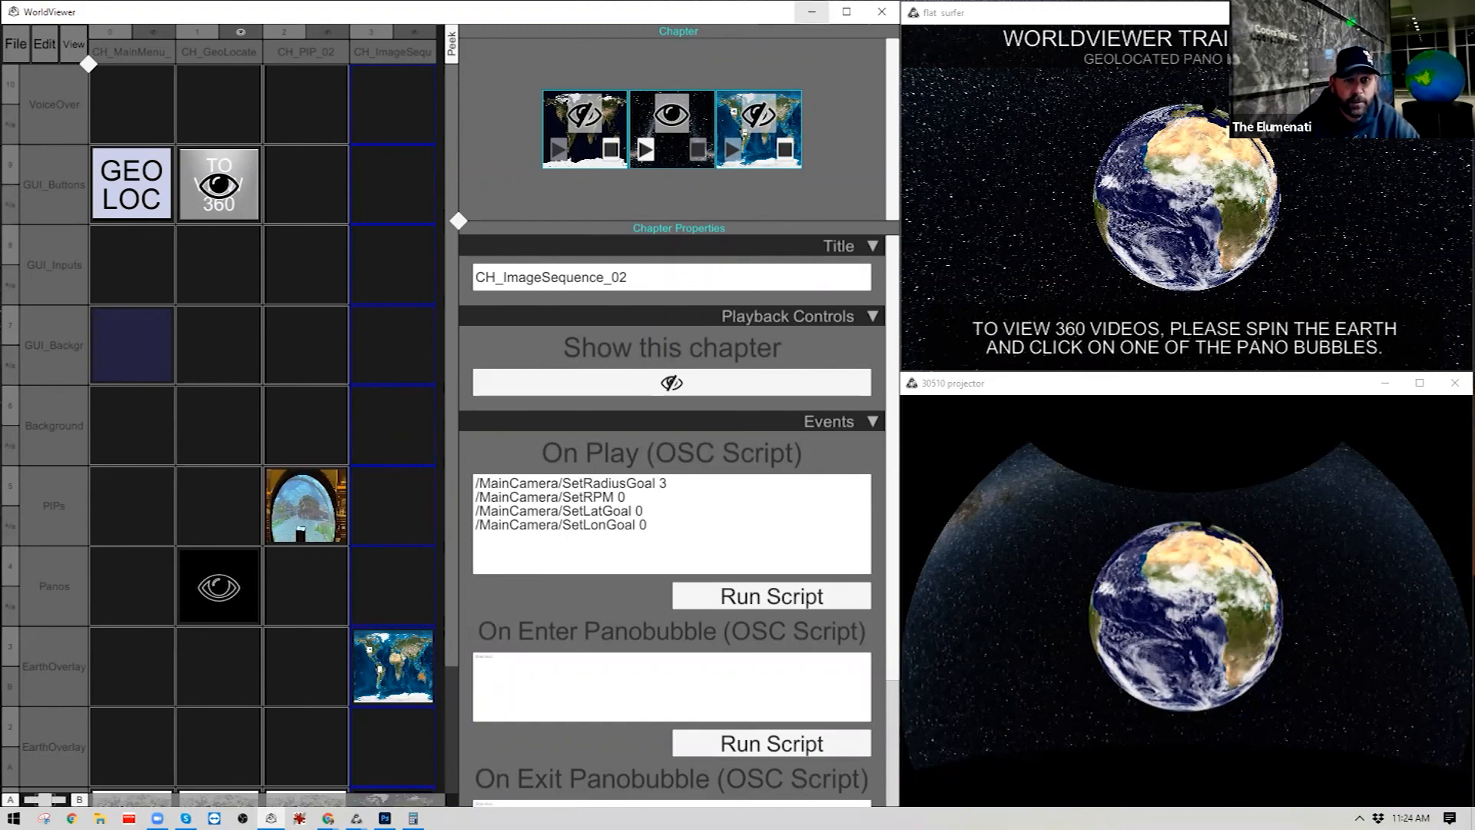
Spin the Earth in the flat surface window to test manual rotation in the geolocated panos chapter.
left_click_drag(1306, 195, 1187, 206)
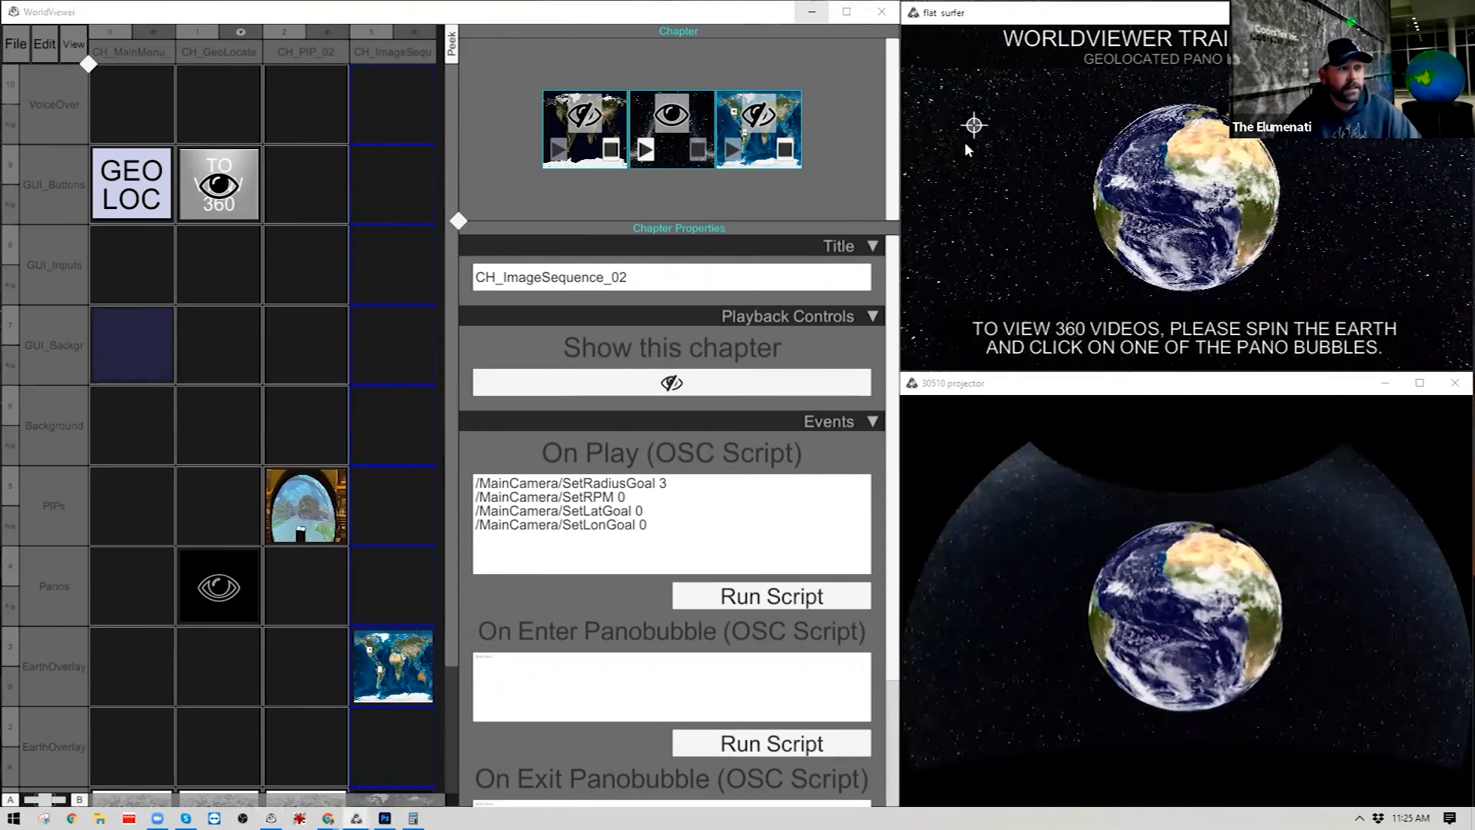
left_click(310, 166)
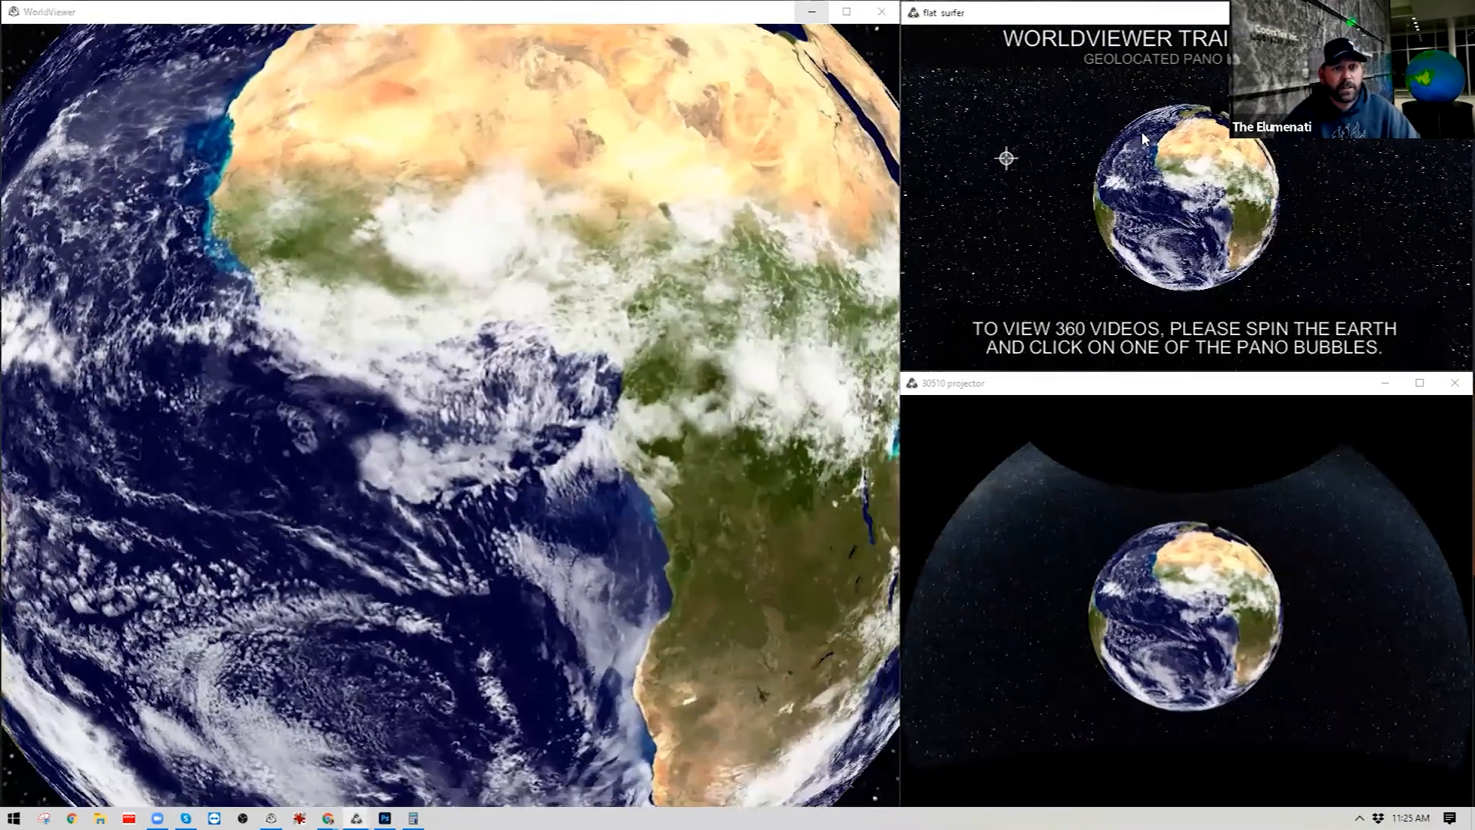
left_click_drag(1143, 138, 1200, 291)
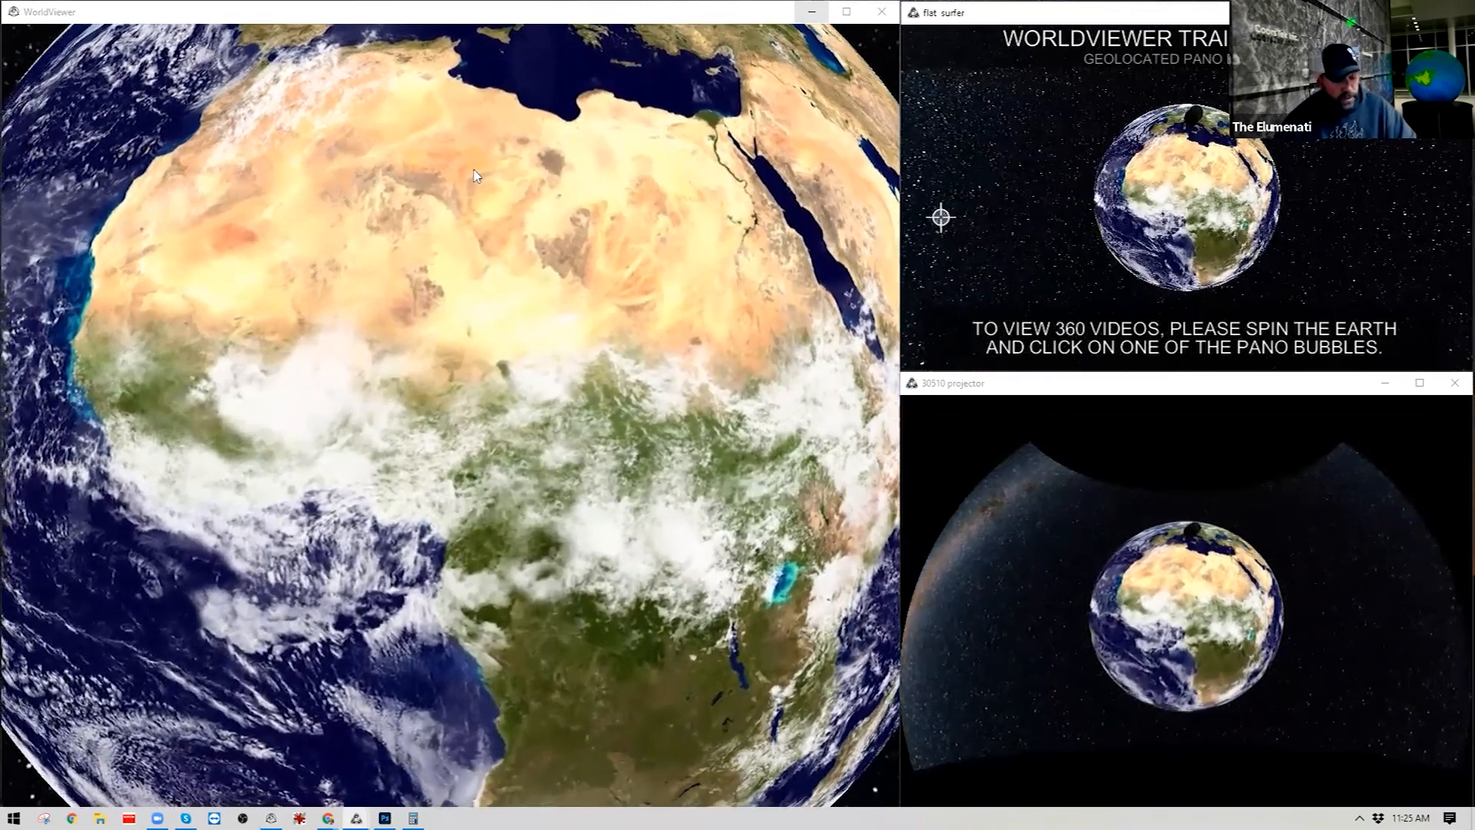
left_click(462, 172)
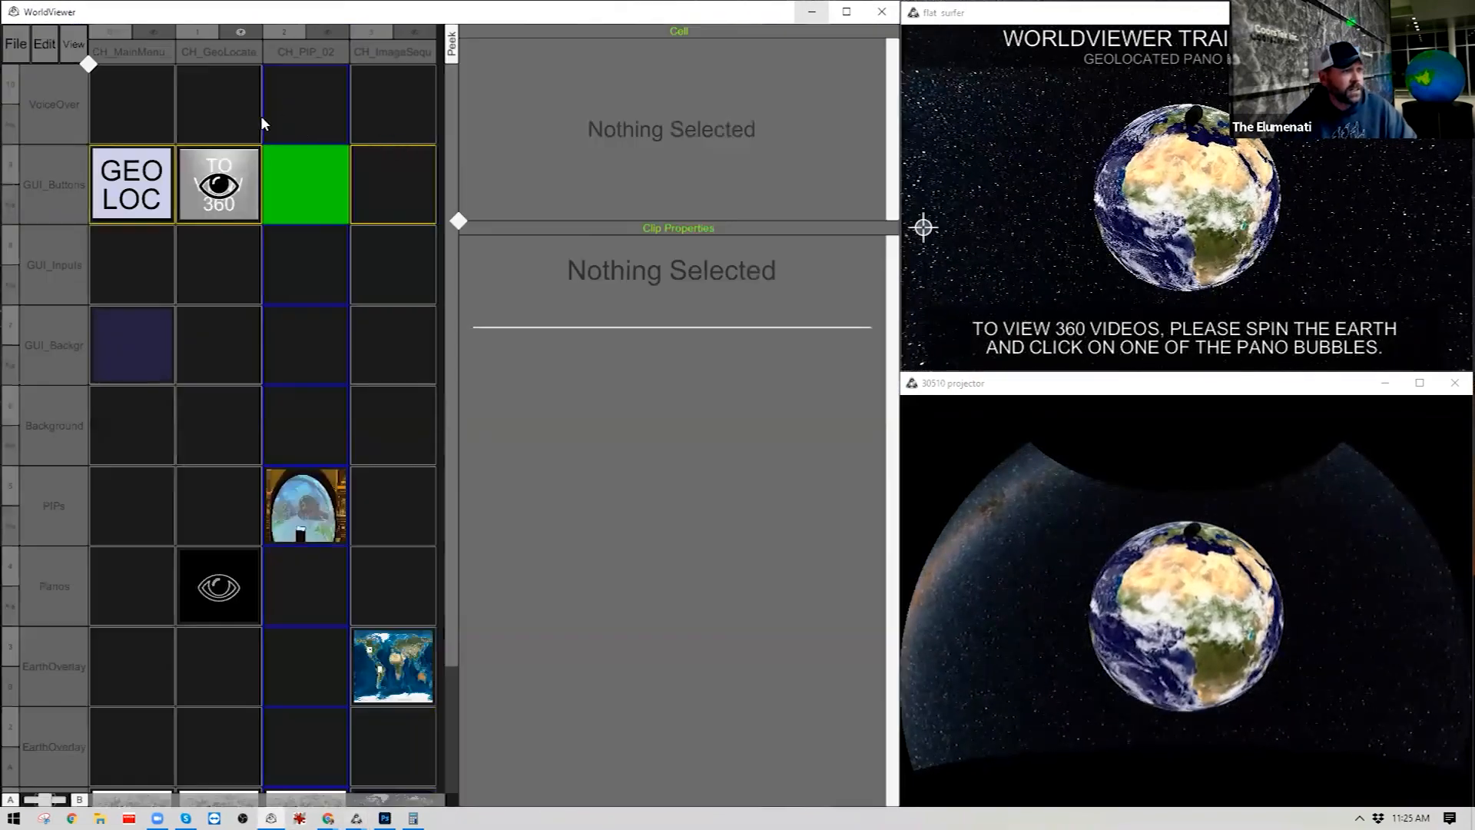
Duplicate the main menu's GUI_BTN_IMAGESEQUENCE_03 button into the GUI_Buttons cell of the geolocated panos chapter.
left_click(239, 168)
right_click(240, 169)
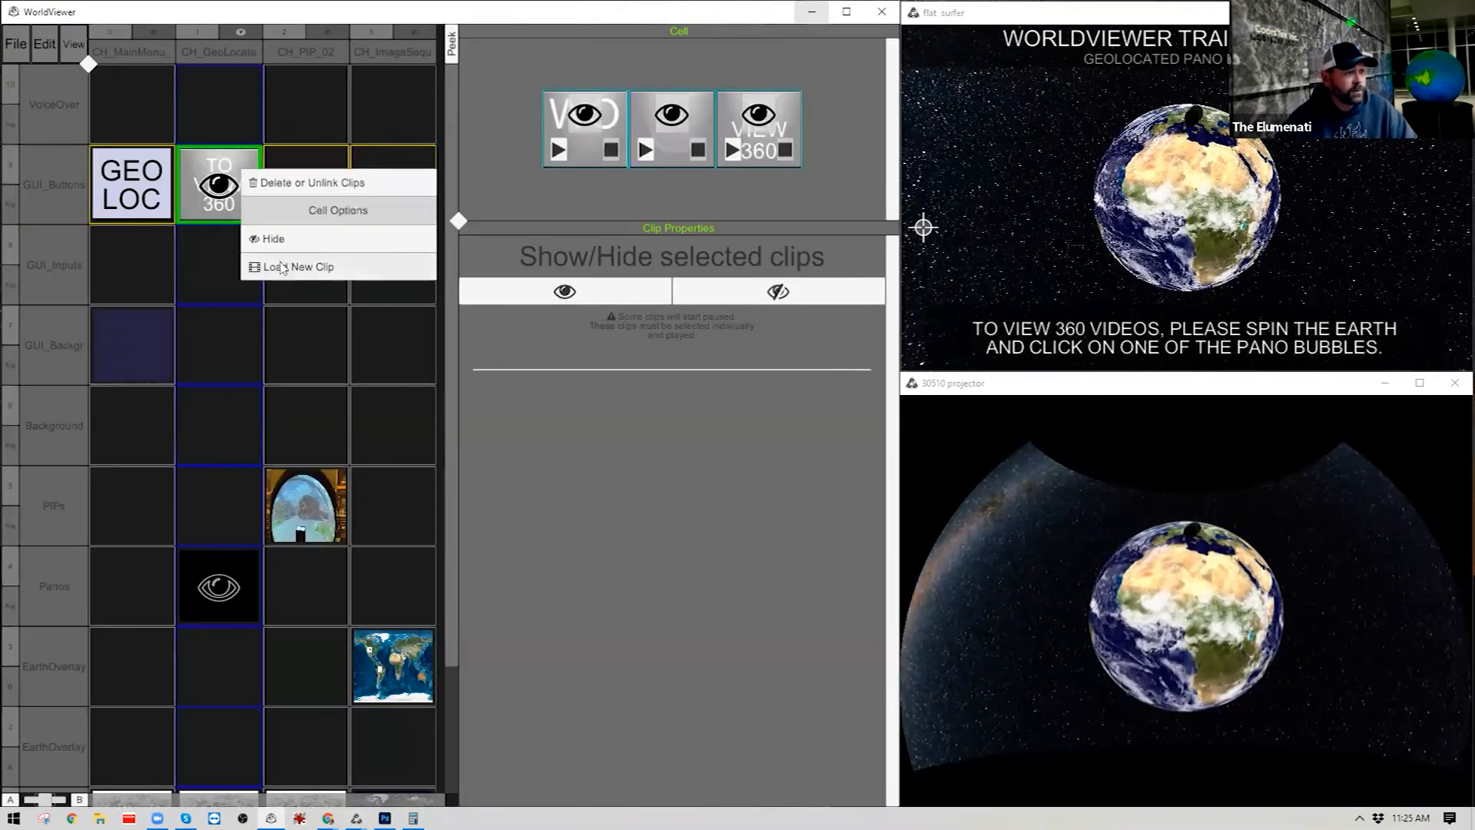
left_click(164, 205)
left_click(547, 167)
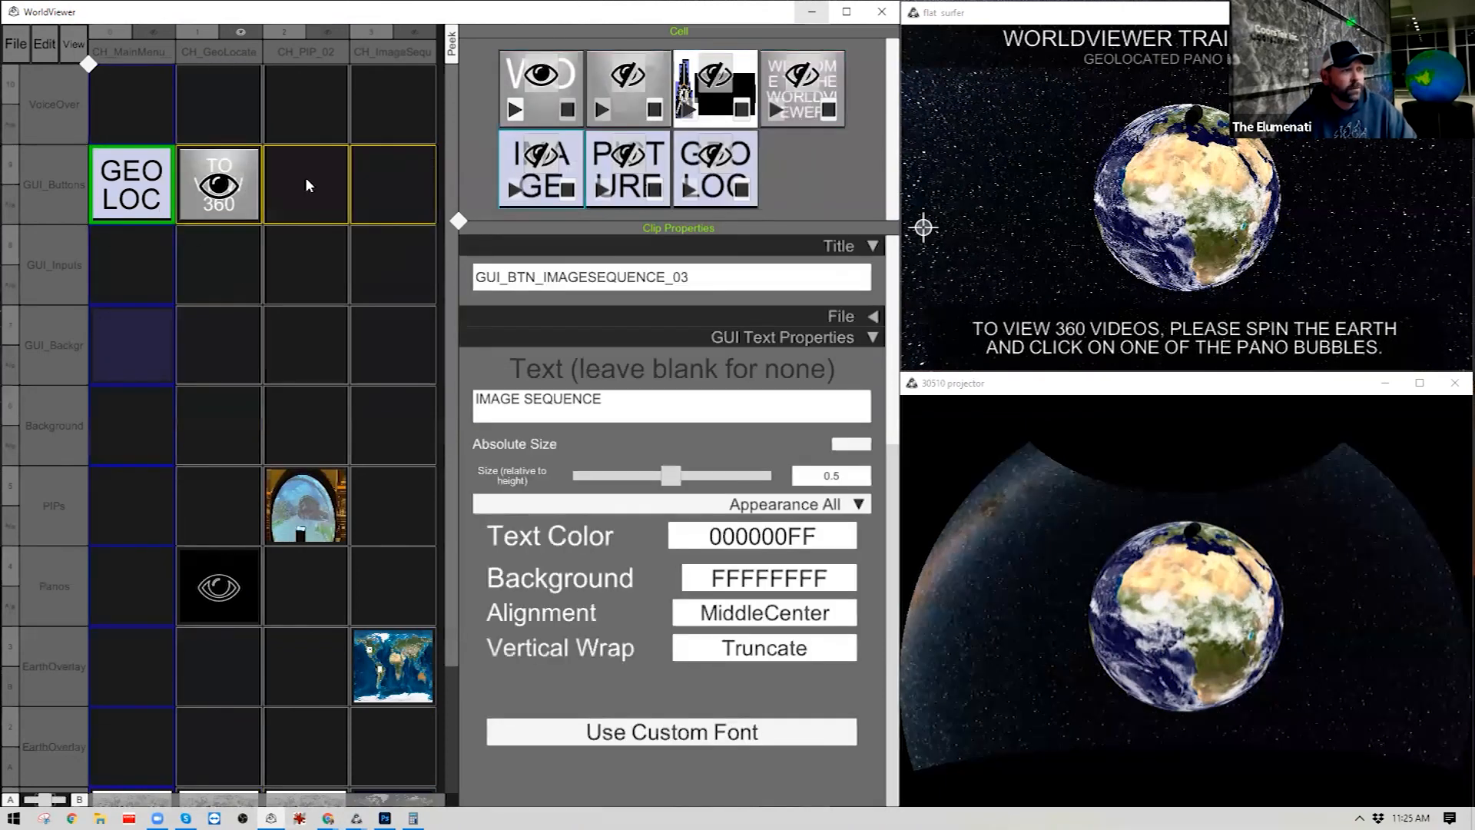
right_click(249, 188)
left_click(298, 287)
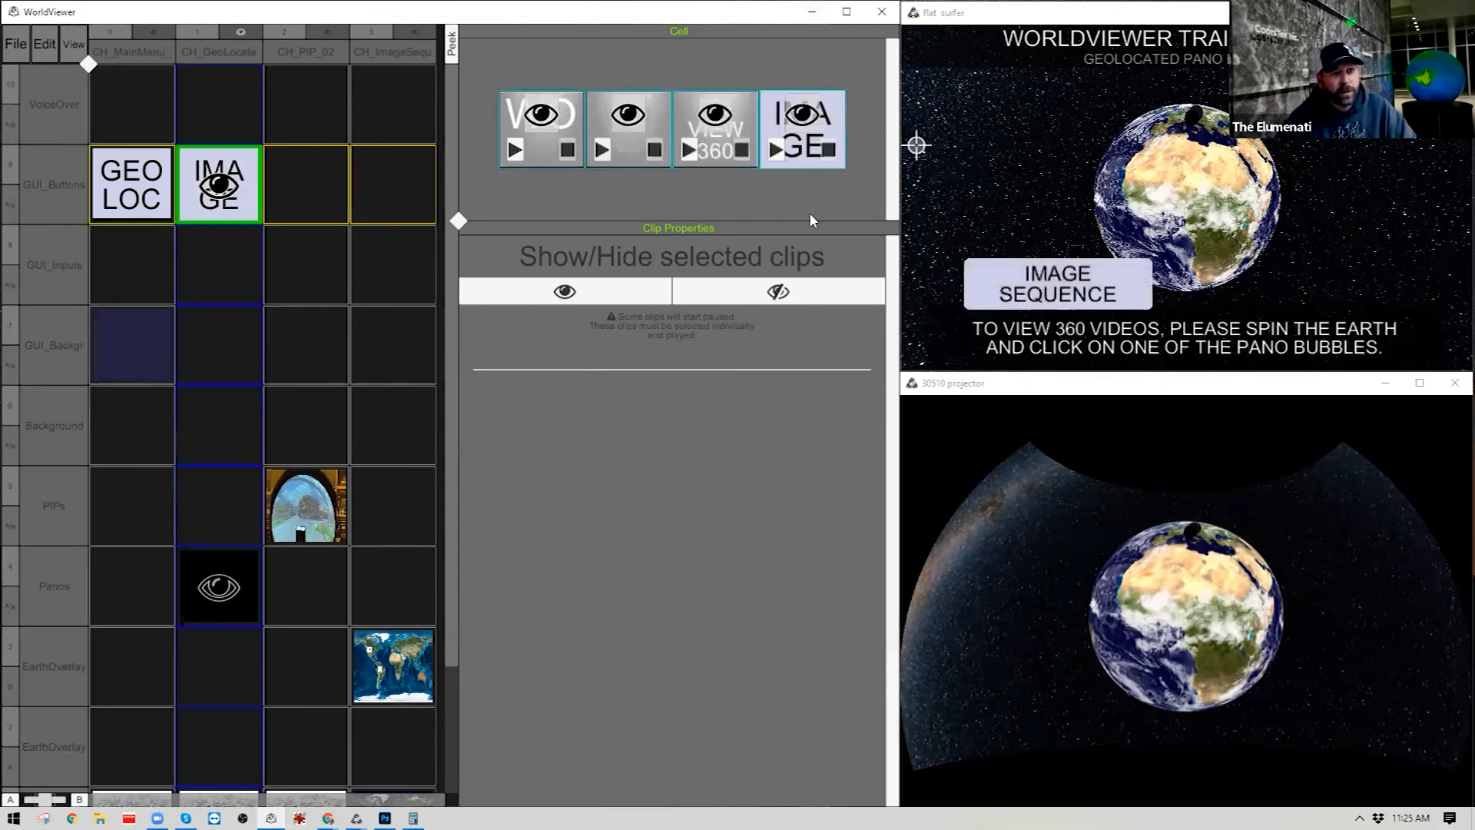
Rename the duplicated button as GUI_BTN_RTMM_03 and change its text to MAIN MENU.
left_click(806, 164)
left_click(737, 278)
left_click_drag(738, 277, 551, 283)
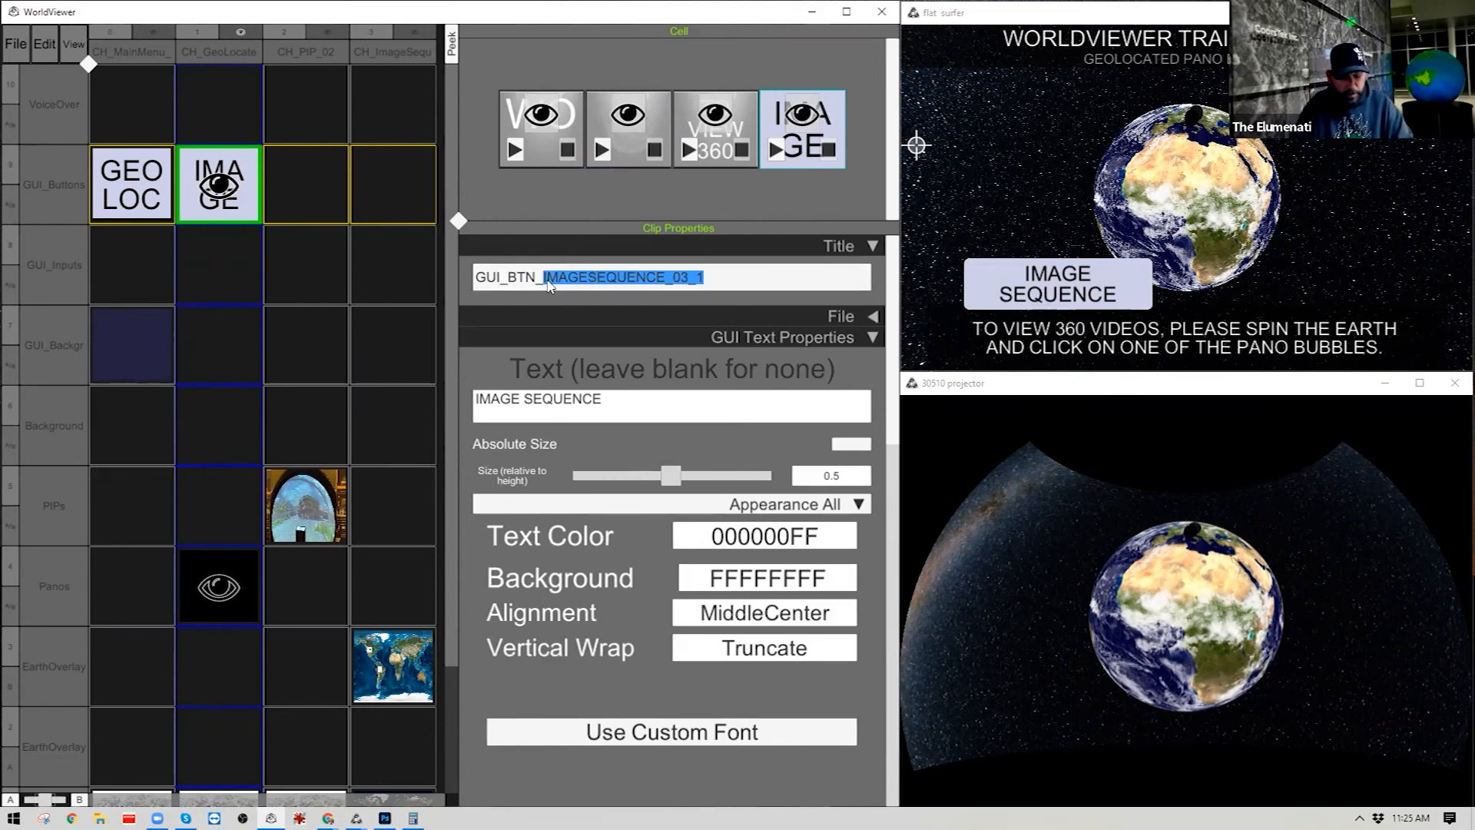
type("r")
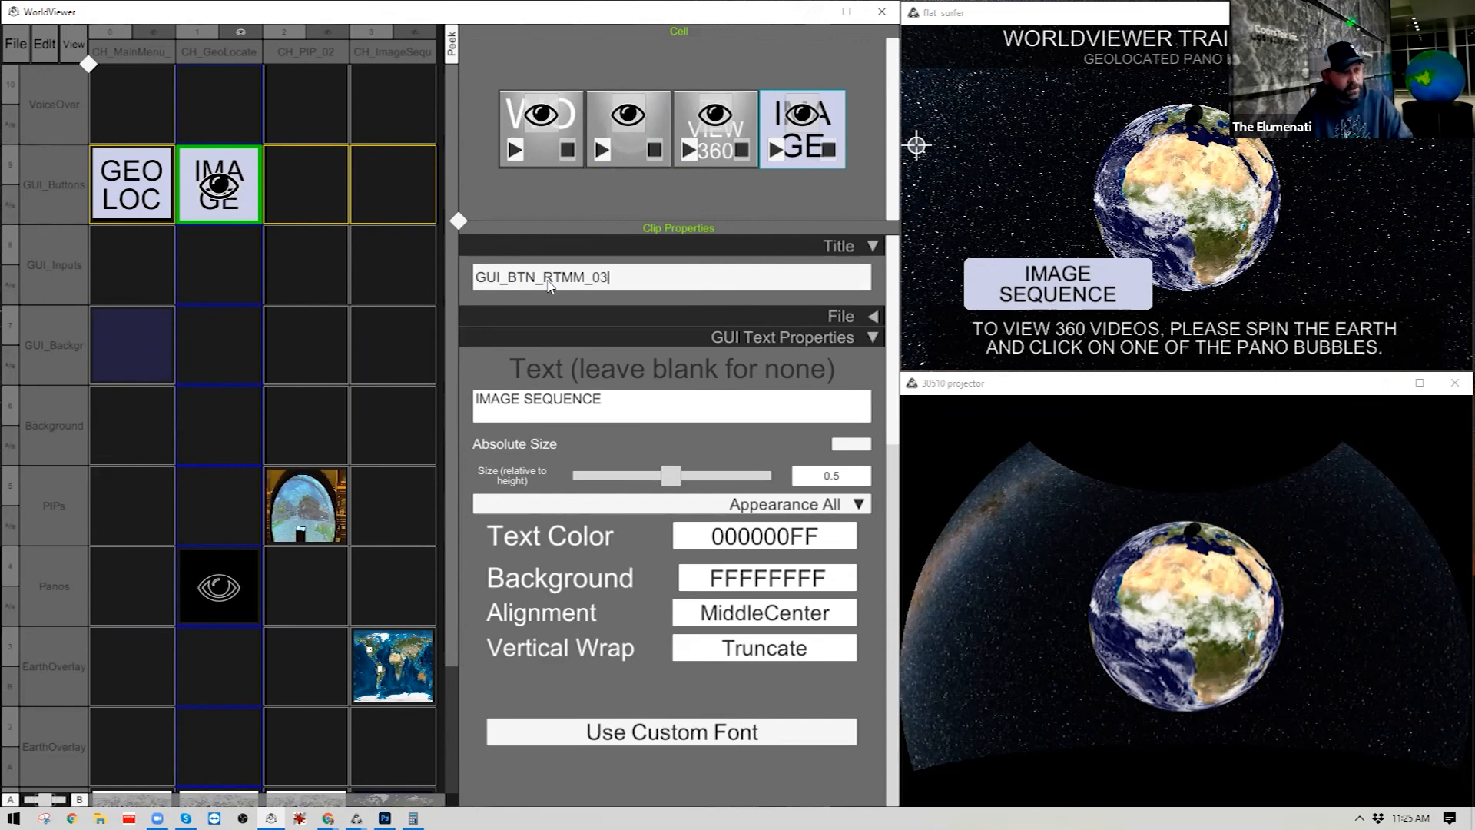
left_click(636, 405)
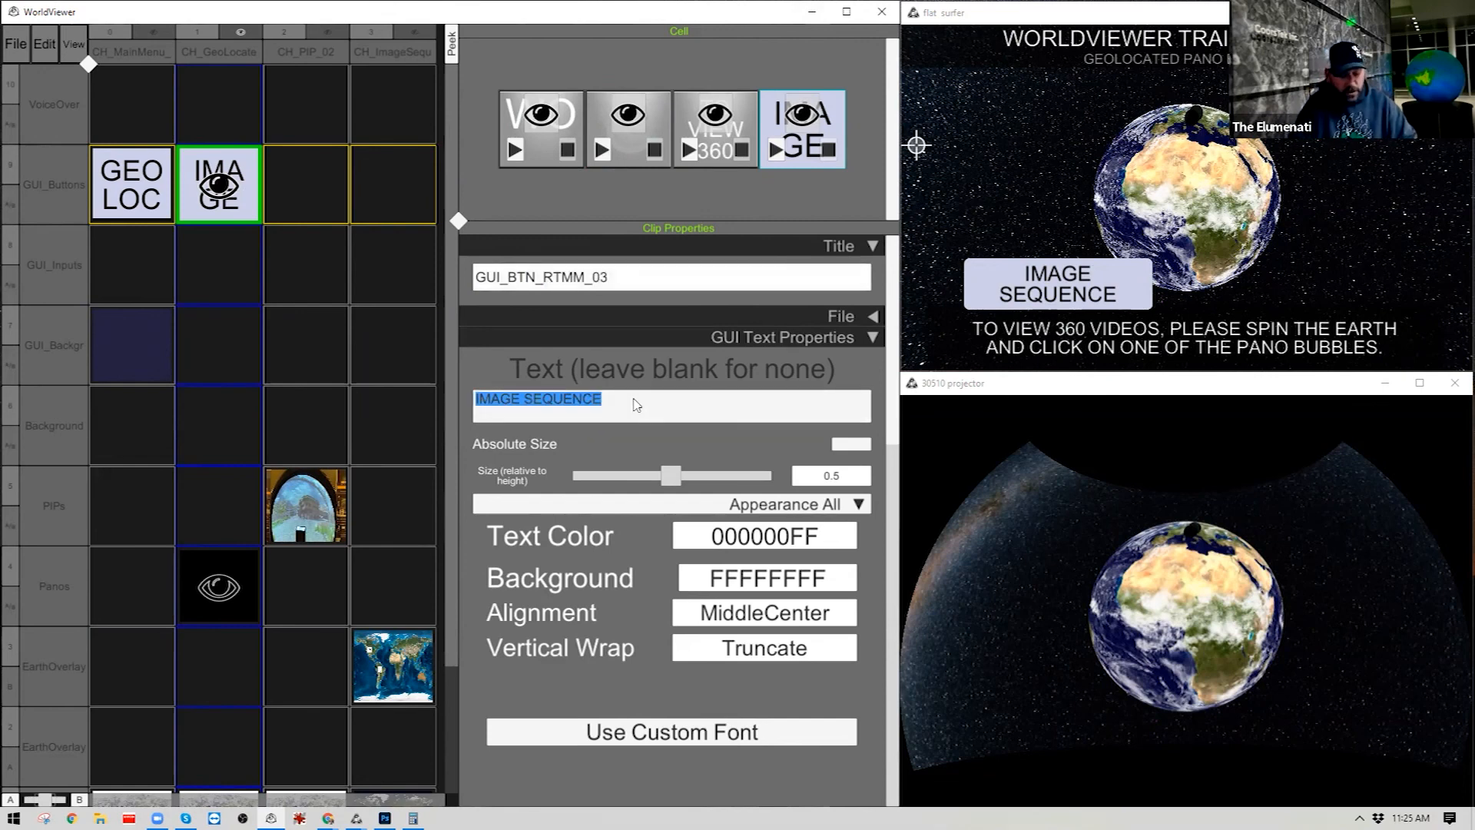
type("MAIN MENU")
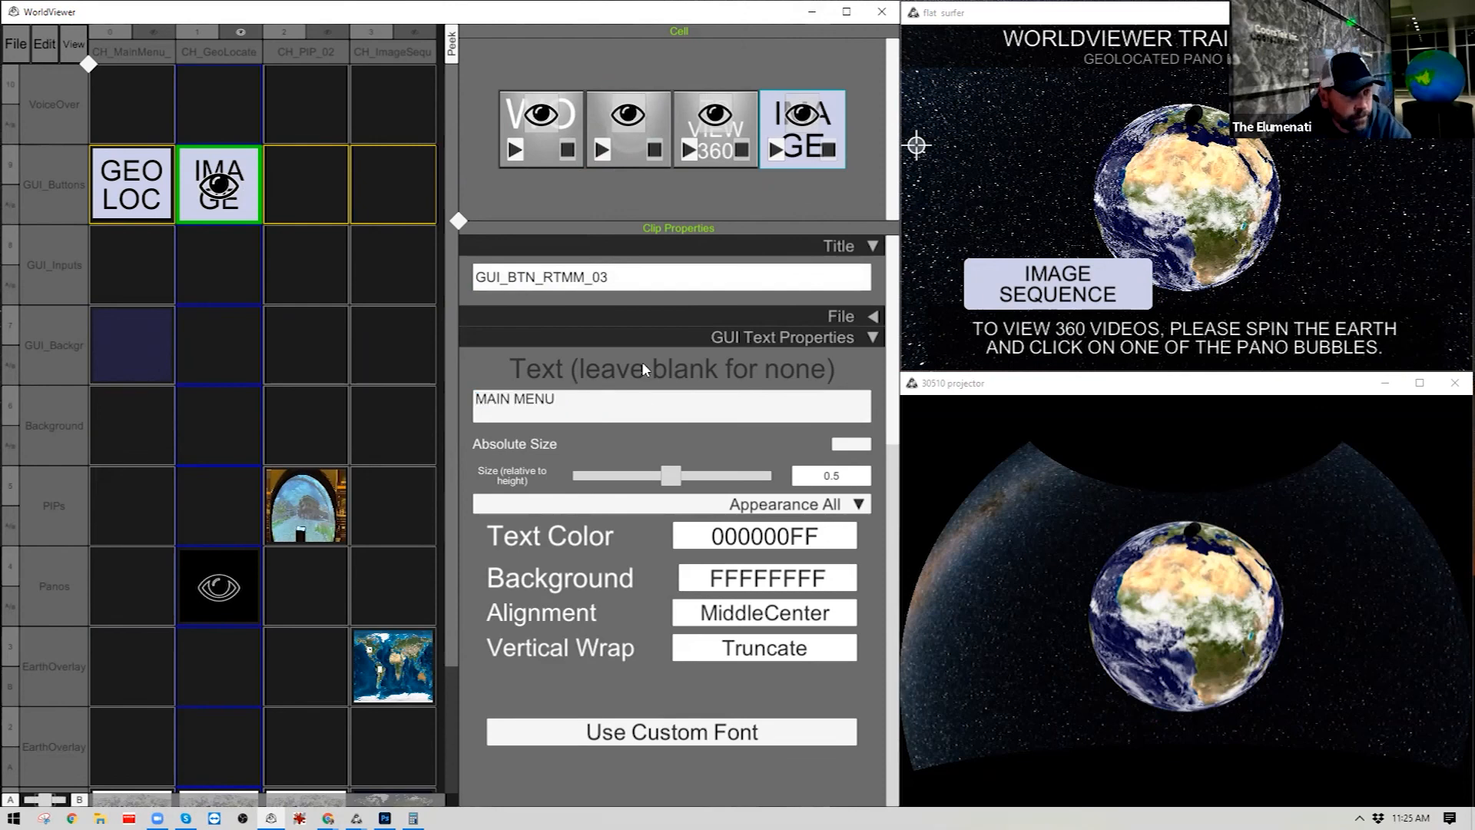
left_click(642, 364)
Shrink the MAIN MENU button to a scale of about 0.09 by 0.05 and move it to an offset of about 0.87, 0.92.
left_click(859, 339)
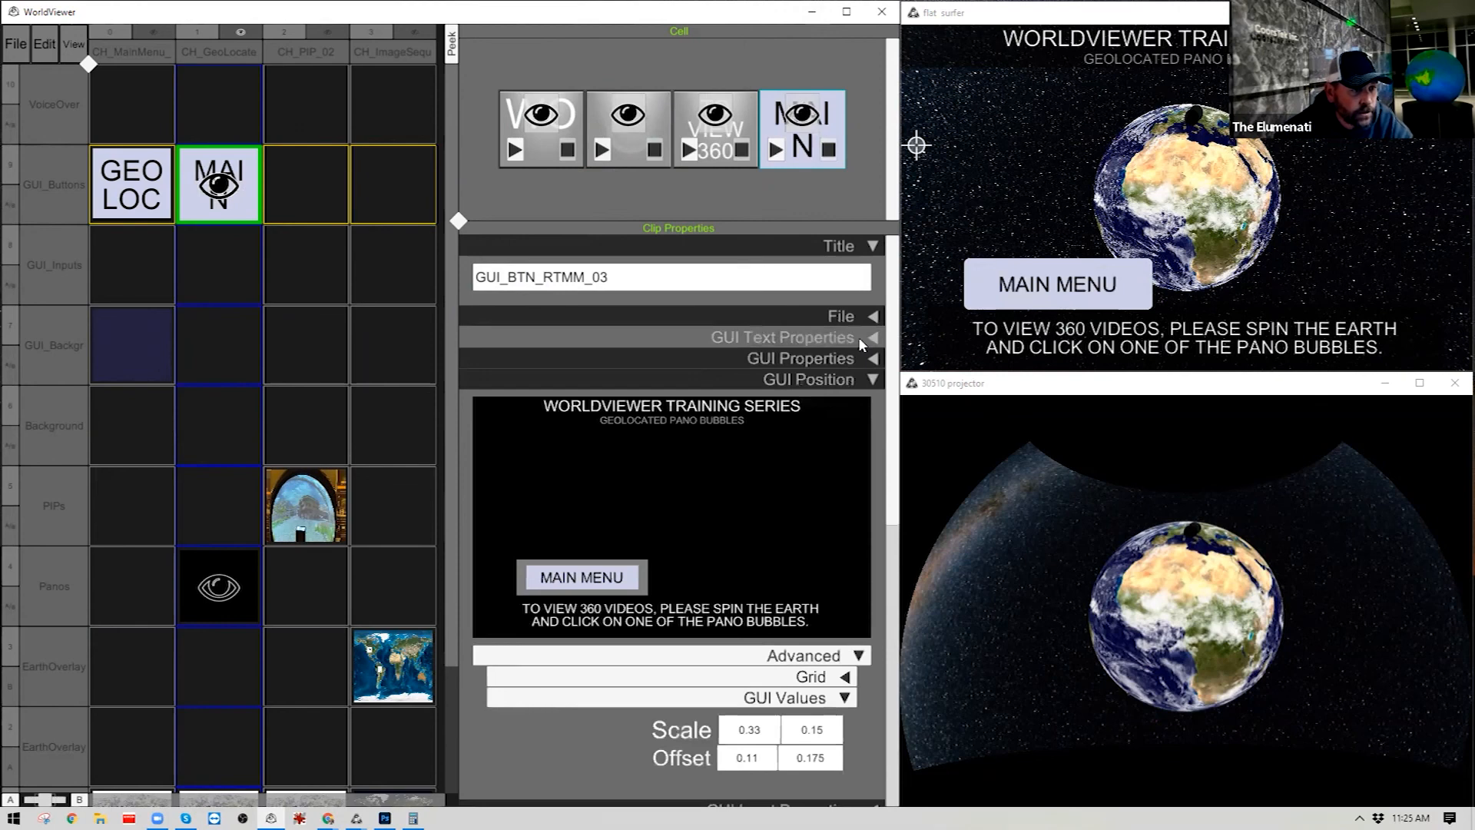
left_click_drag(519, 563, 619, 591)
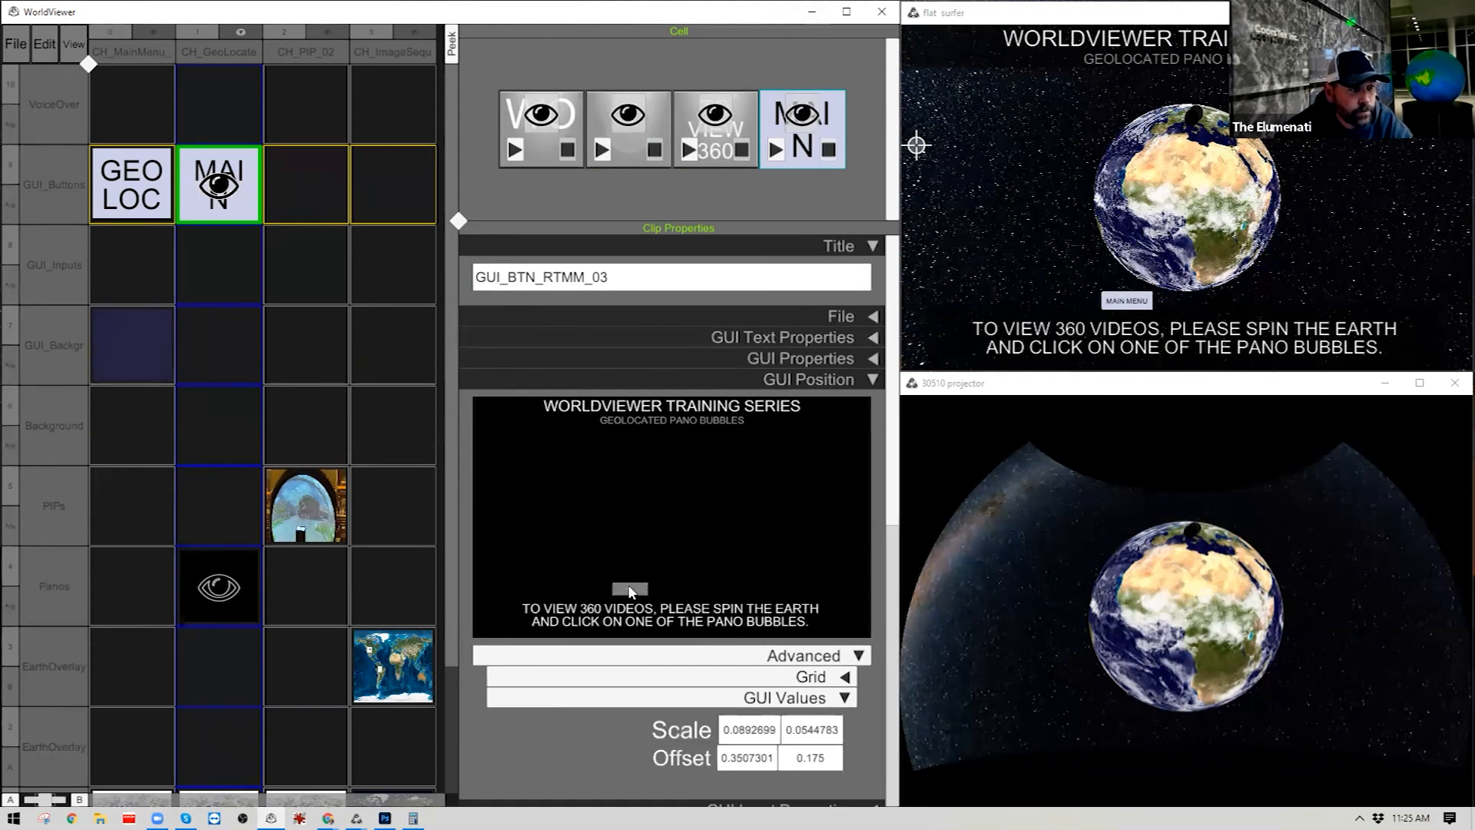
left_click_drag(633, 593, 839, 413)
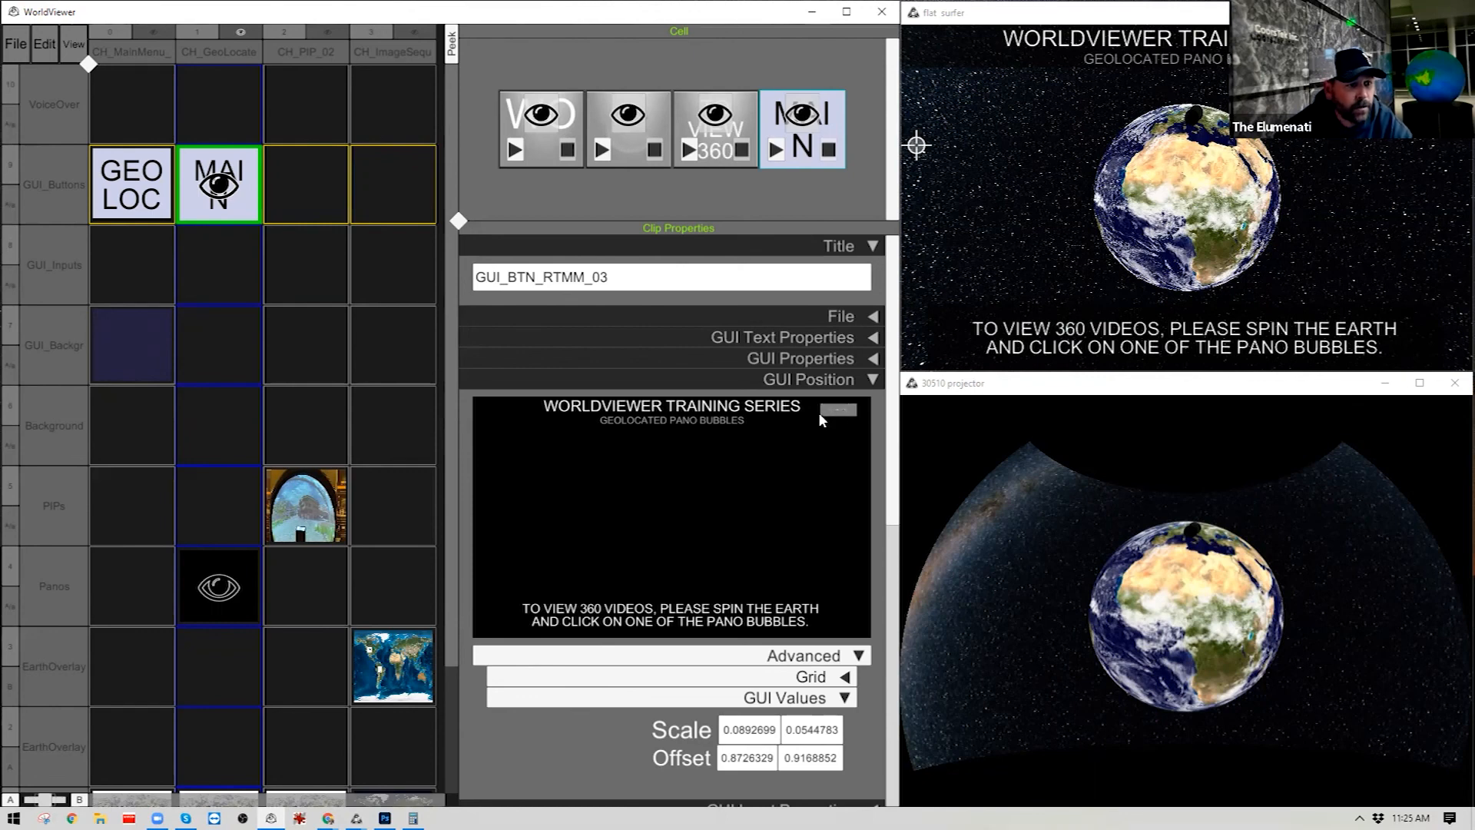
Reset the horizontal offset of the GUI_TXT_Header_03 header to 0.
left_click_drag(822, 414, 815, 415)
double_click(772, 759)
type("0")
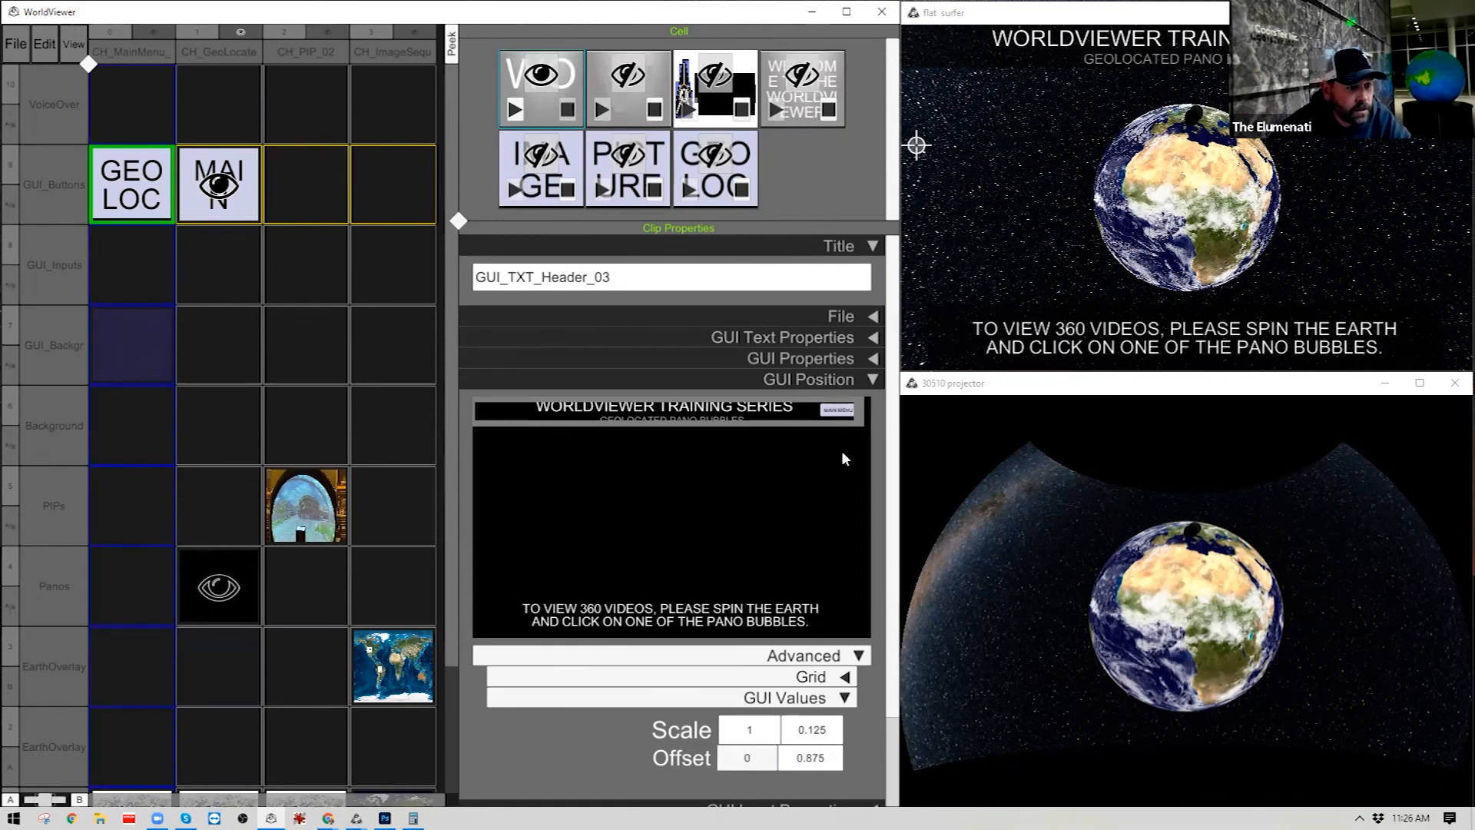
key("Return")
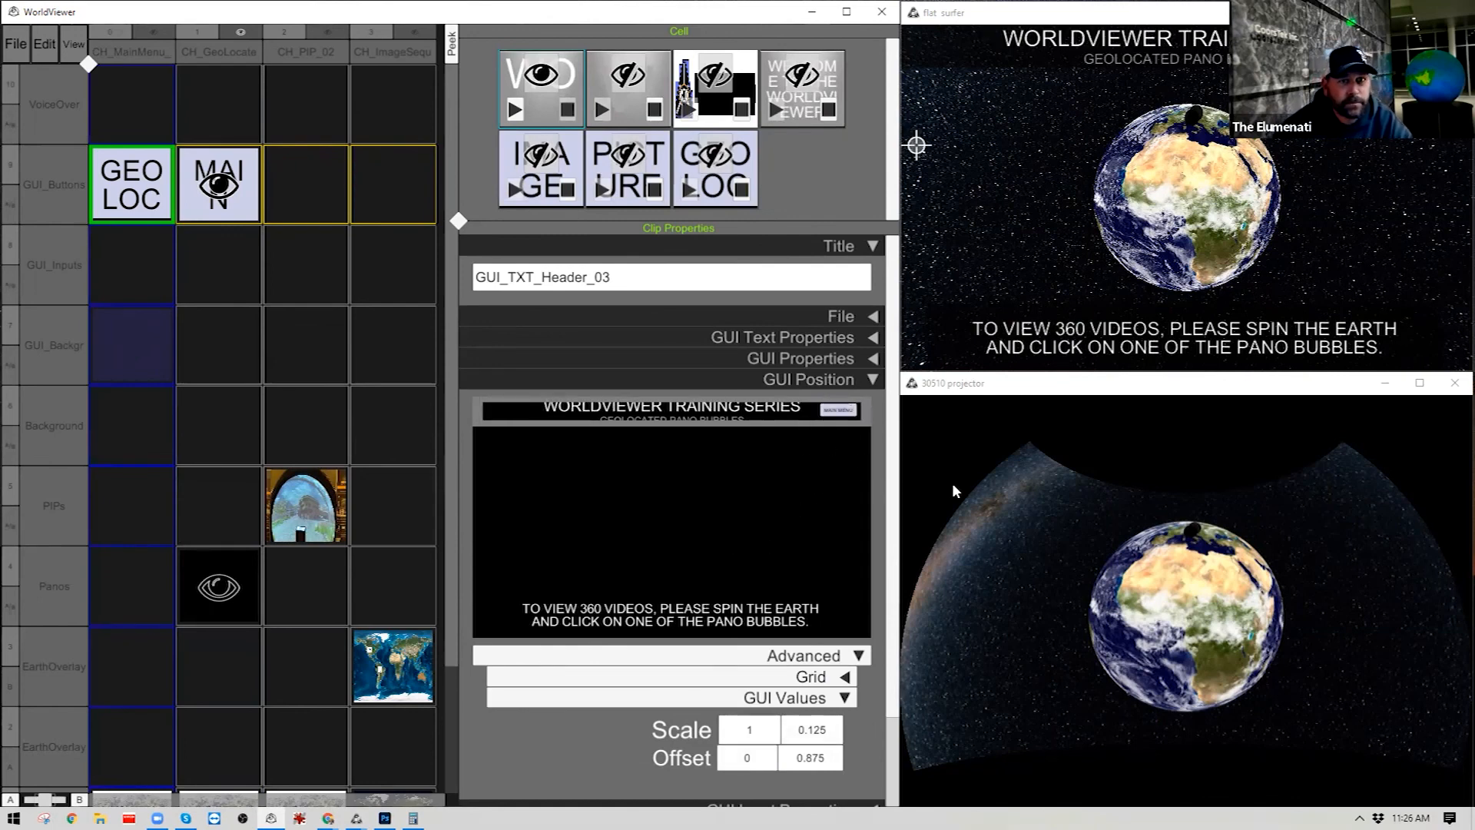
Replace the GUI_BTN_RTMM_03 button's On Click event with the copied /PlayChapter CH_MainMenu_02 command and save the composition.
left_click(248, 188)
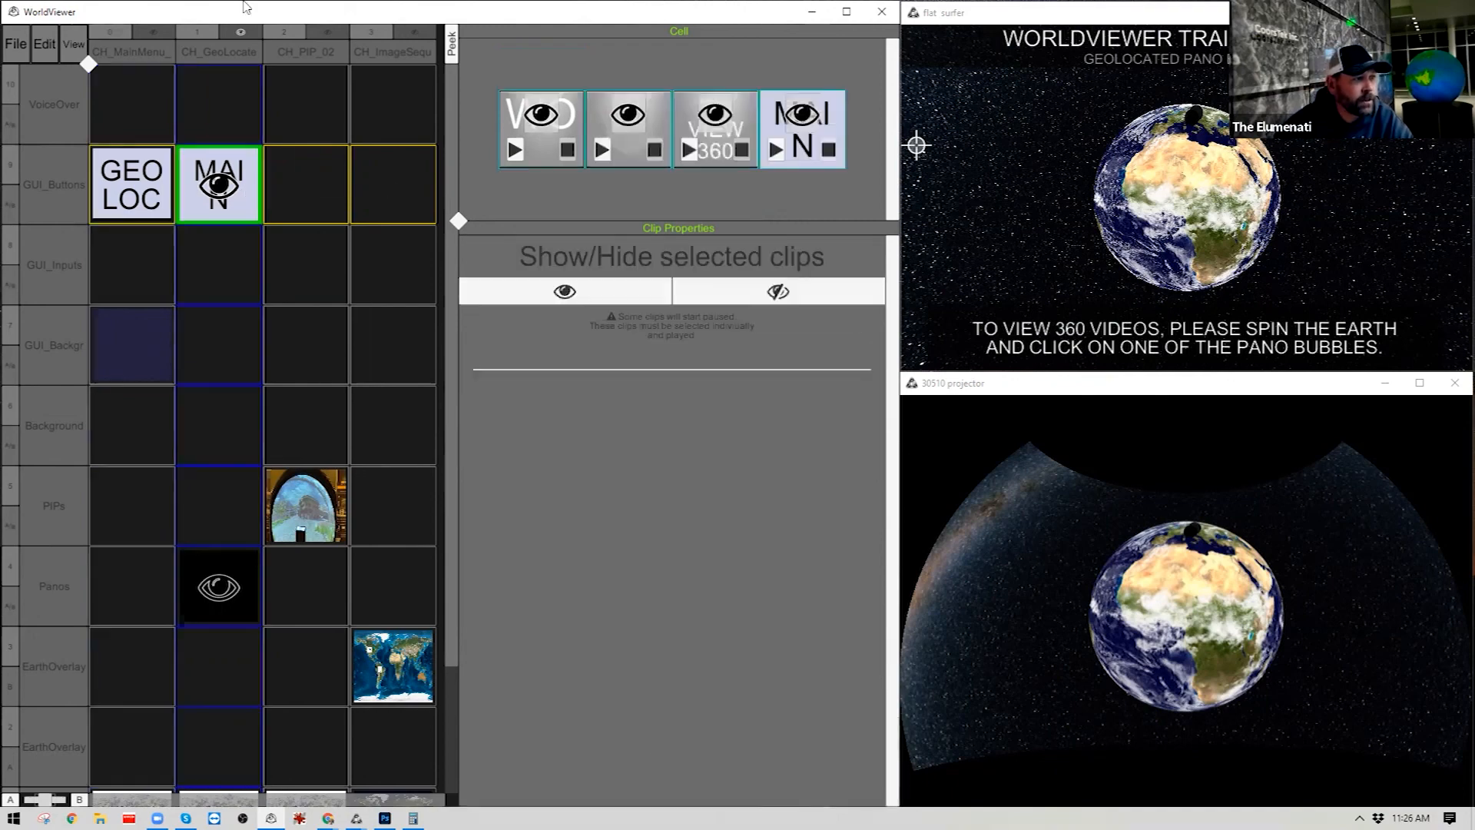
left_click(816, 167)
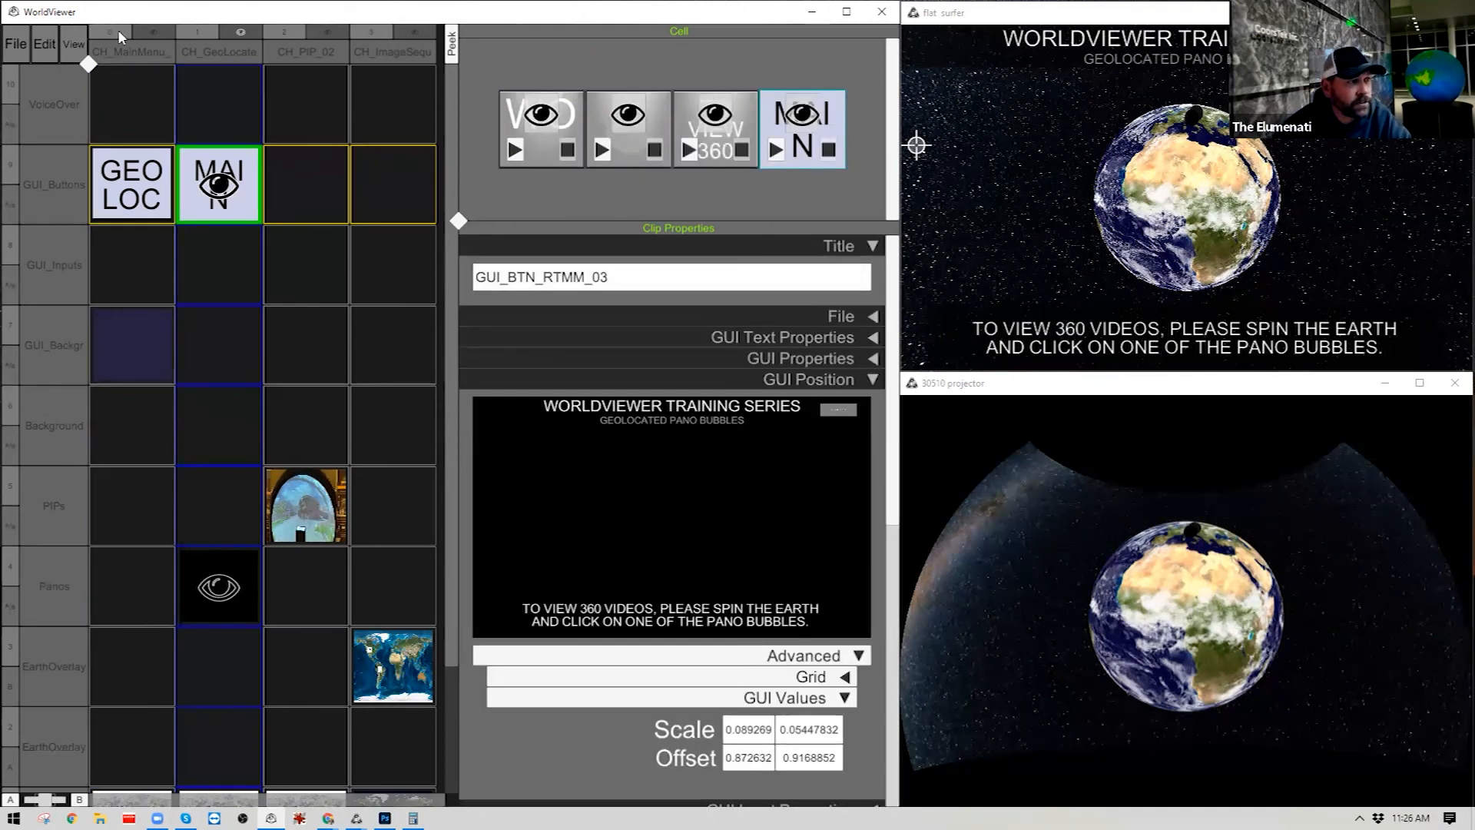
right_click(151, 36)
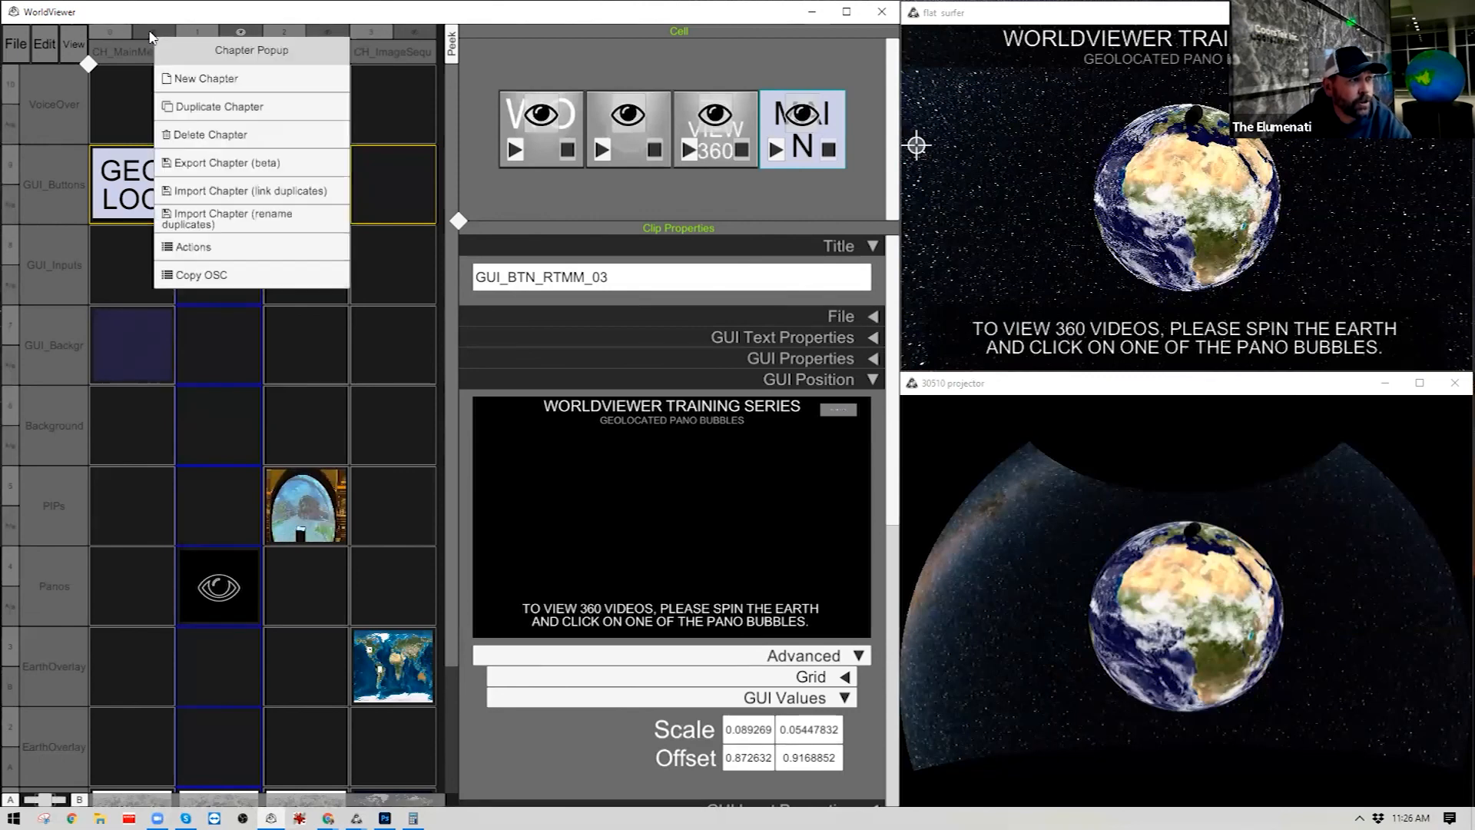
left_click(201, 277)
left_click(246, 78)
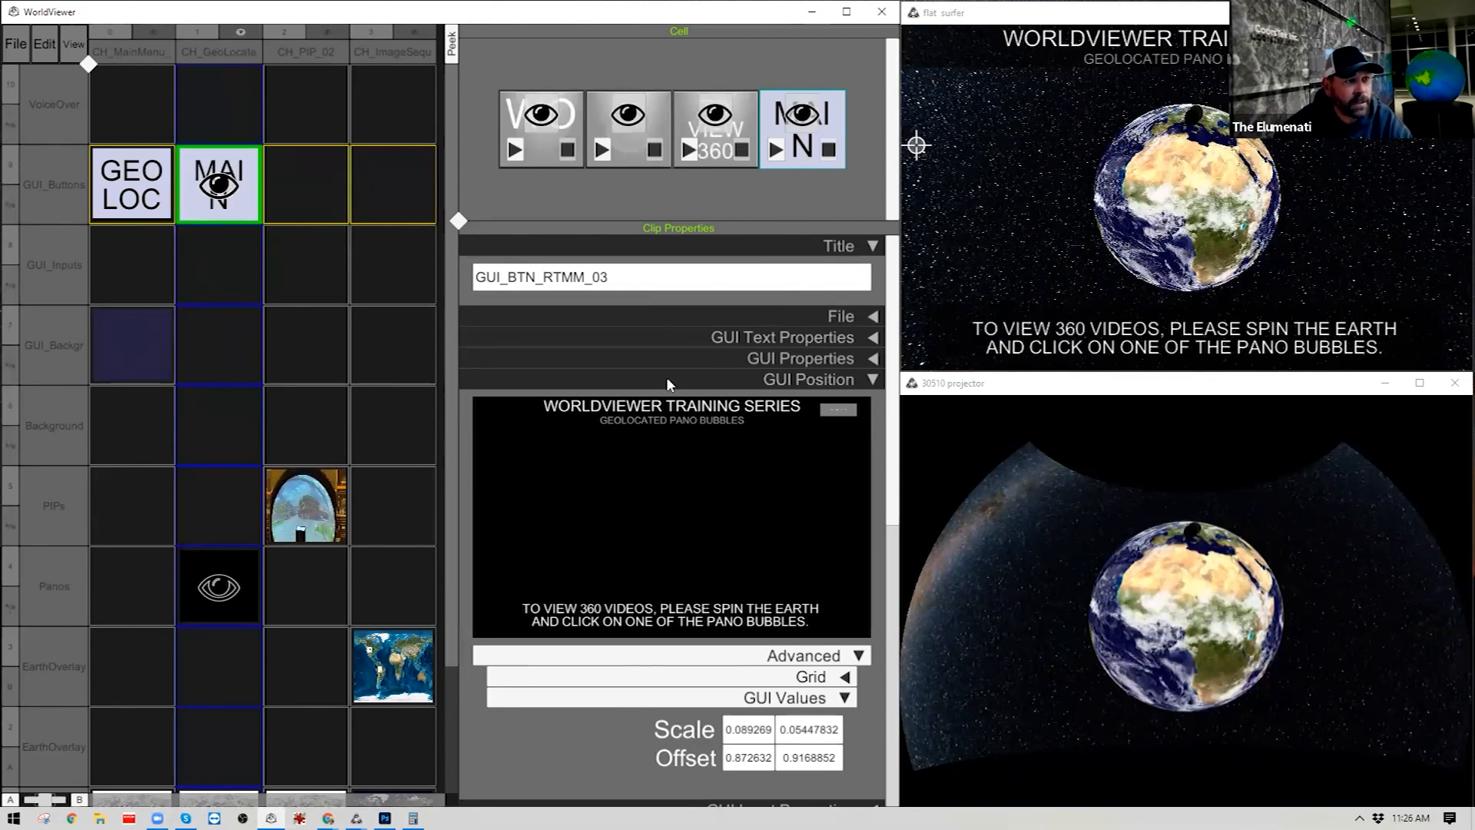
left_click(854, 374)
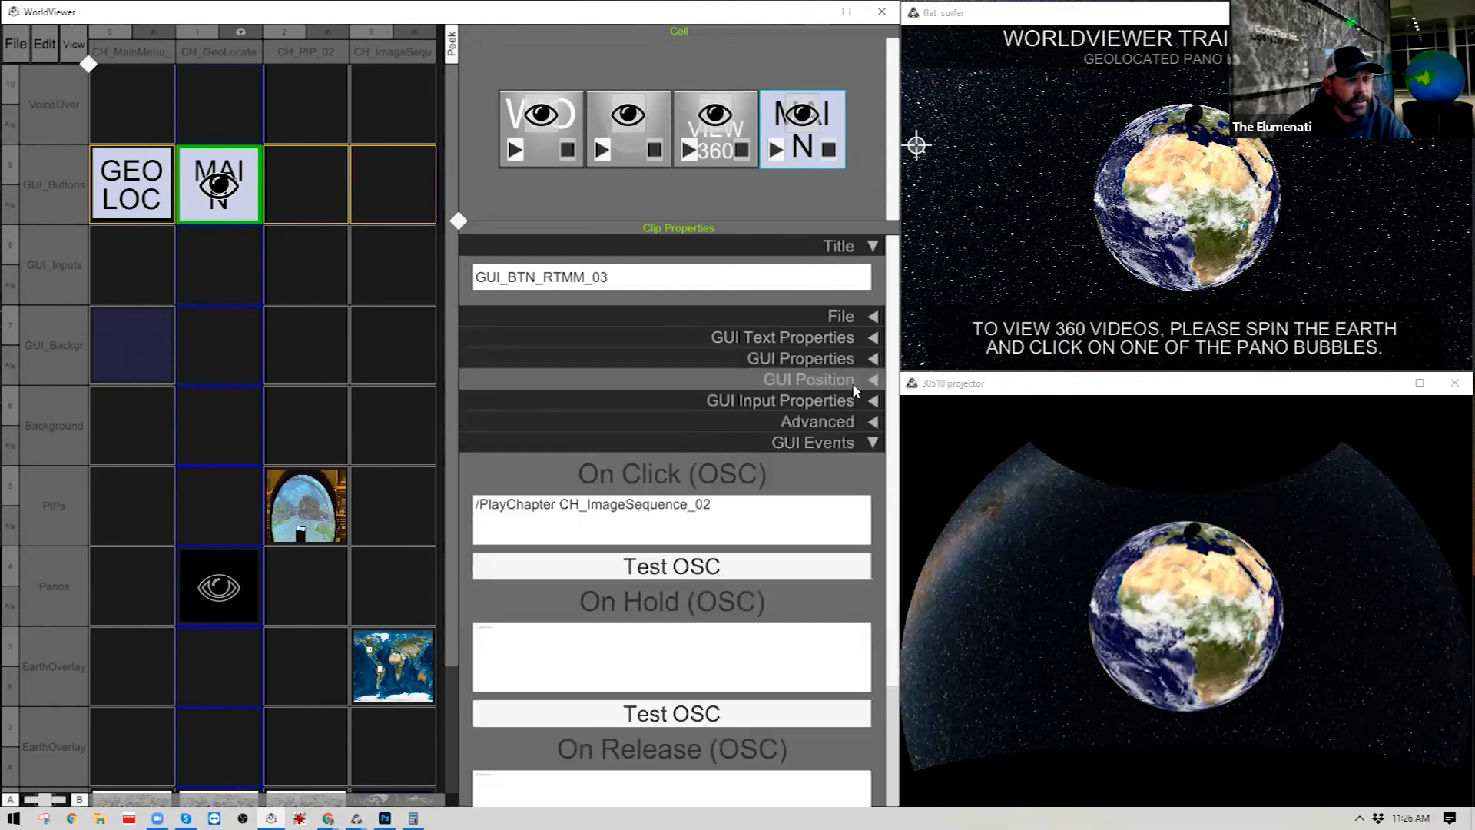
left_click(756, 534)
key("ctrl+v")
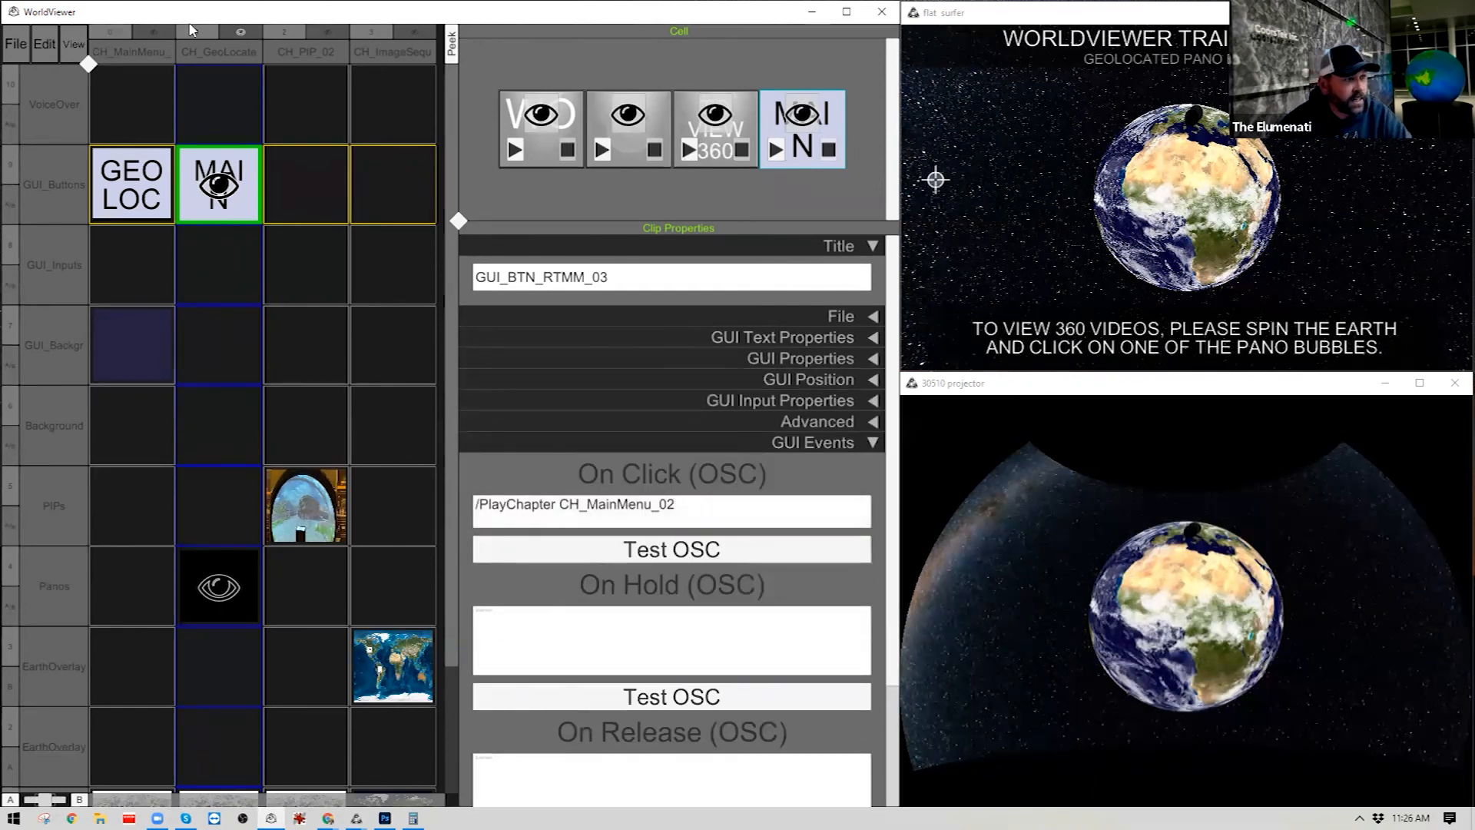
left_click(15, 44)
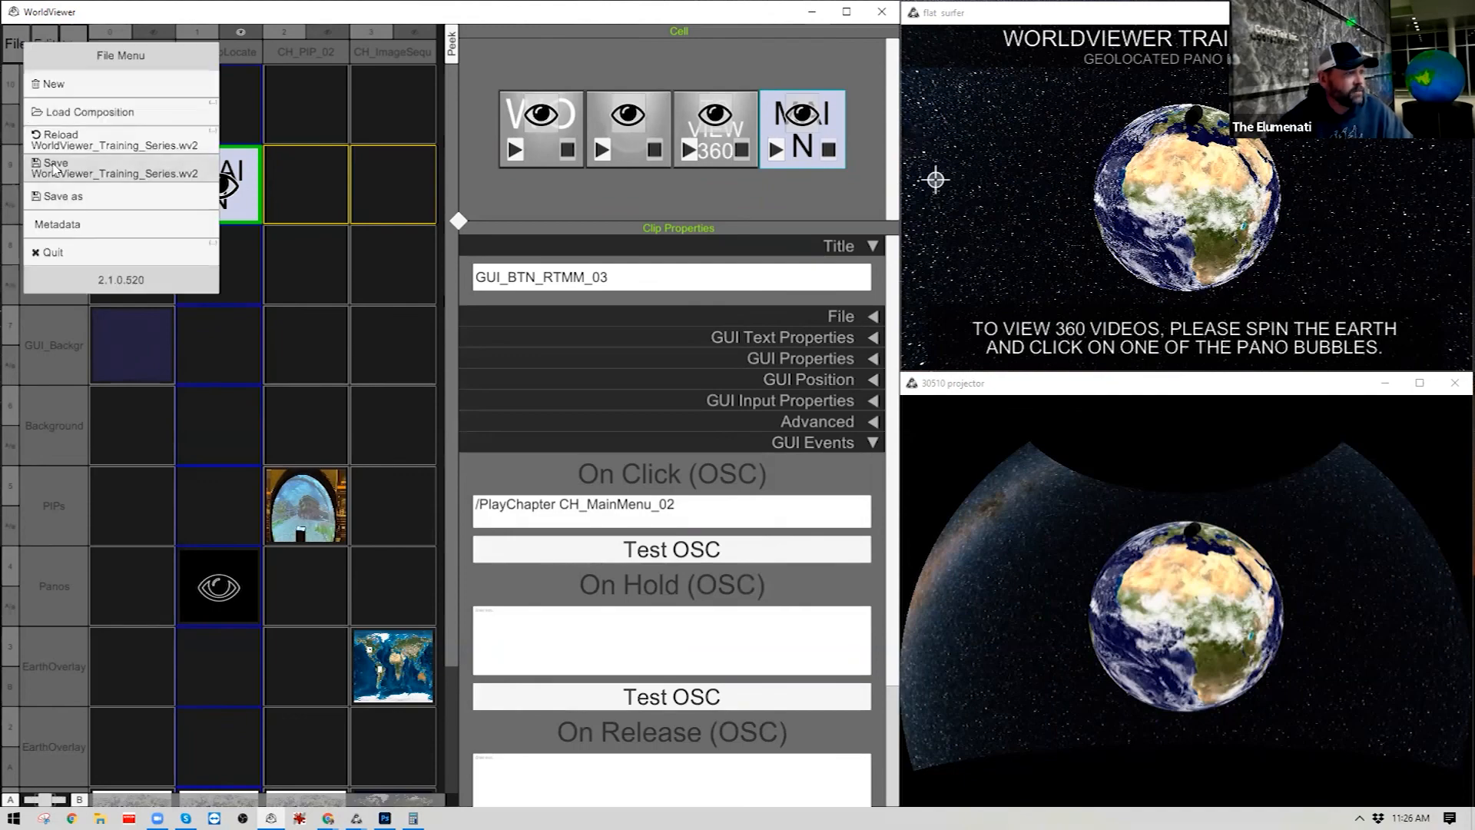
Test the geolocated pano bubbles chapter from the main menu with the editor hidden, spinning the Earth in the flat surface window.
key("Escape")
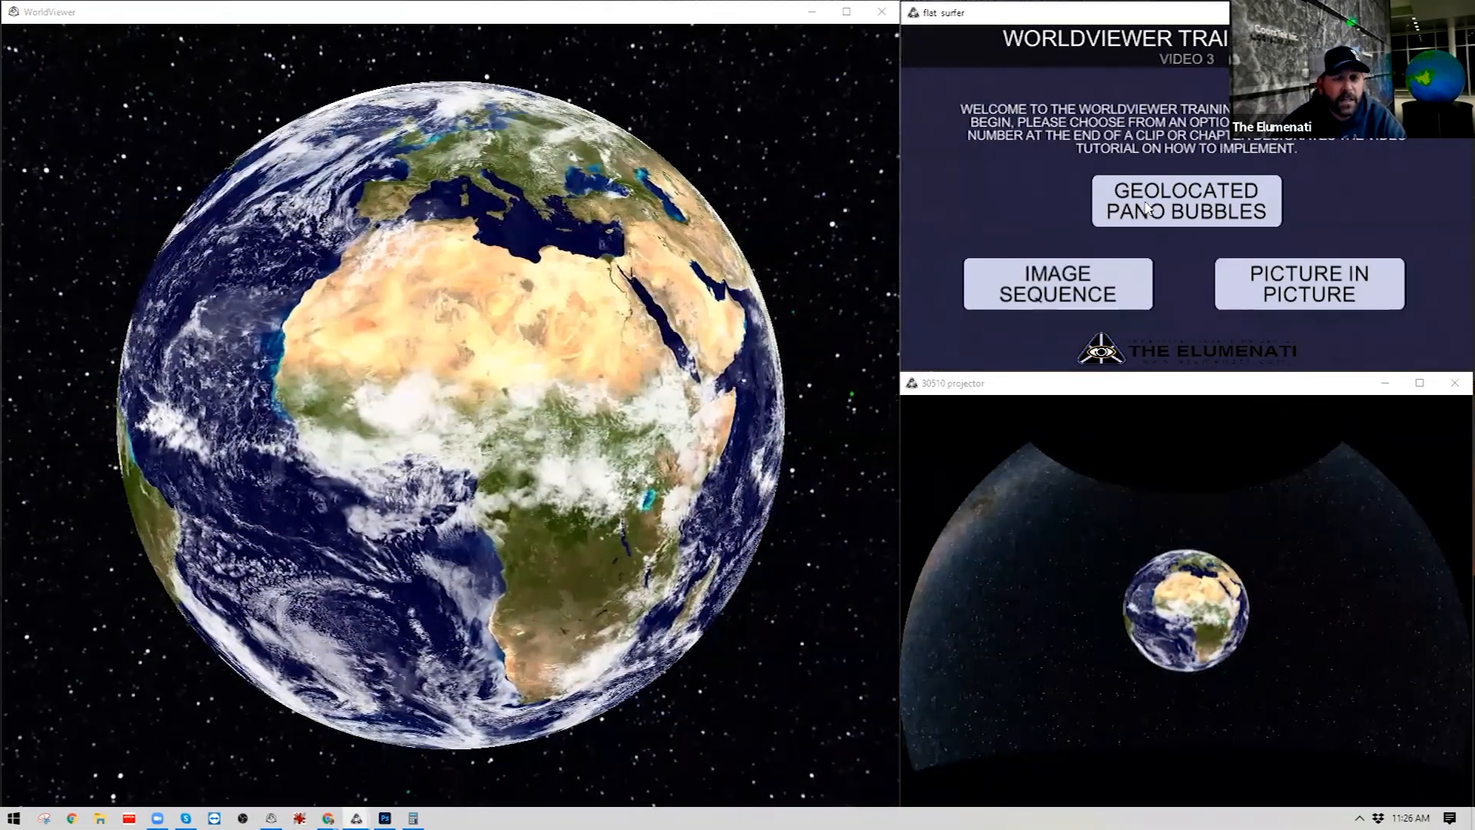
left_click(1150, 206)
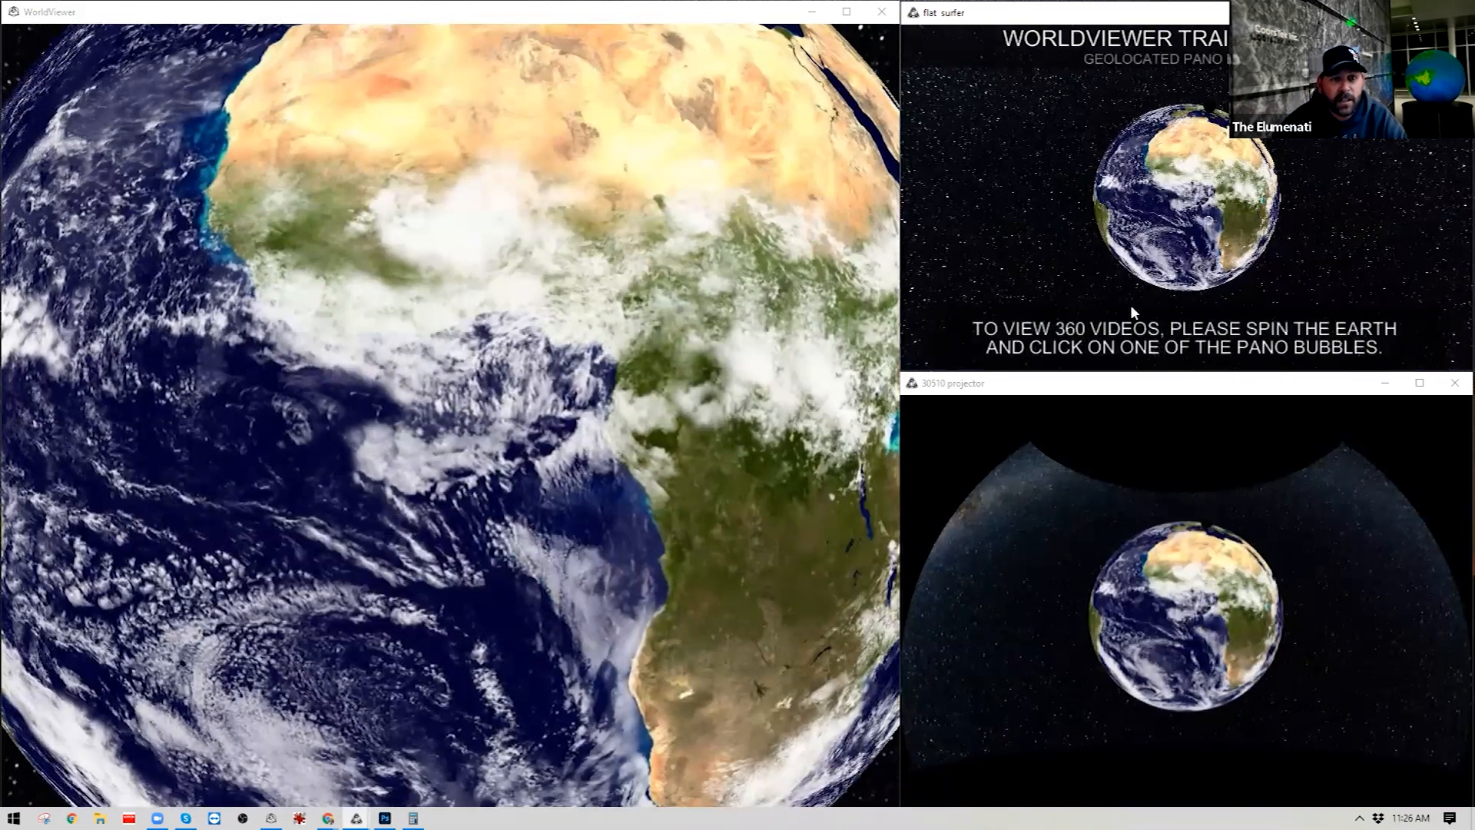
left_click_drag(1075, 289, 1345, 195)
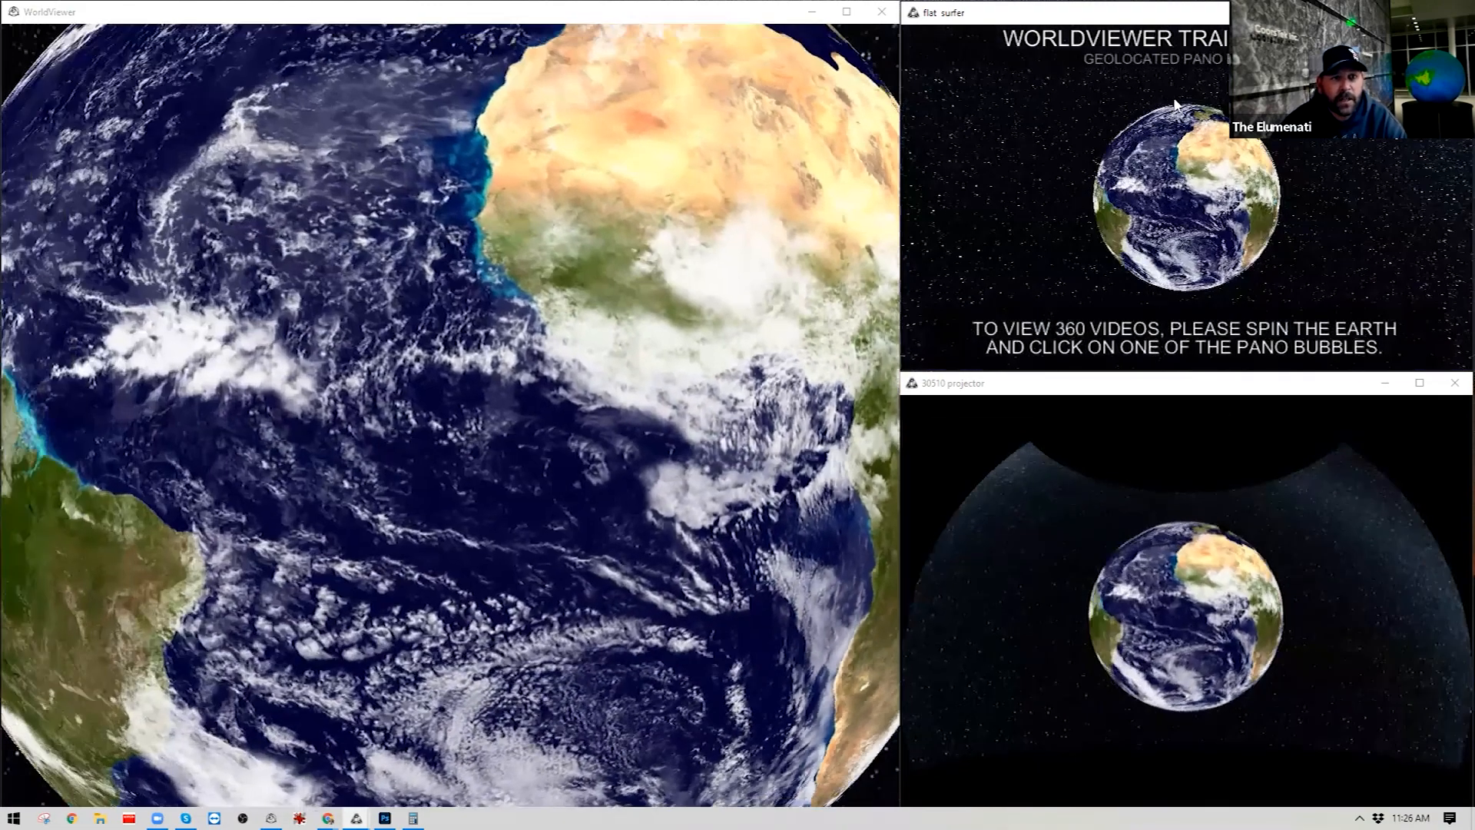
left_click_drag(1176, 103, 975, 172)
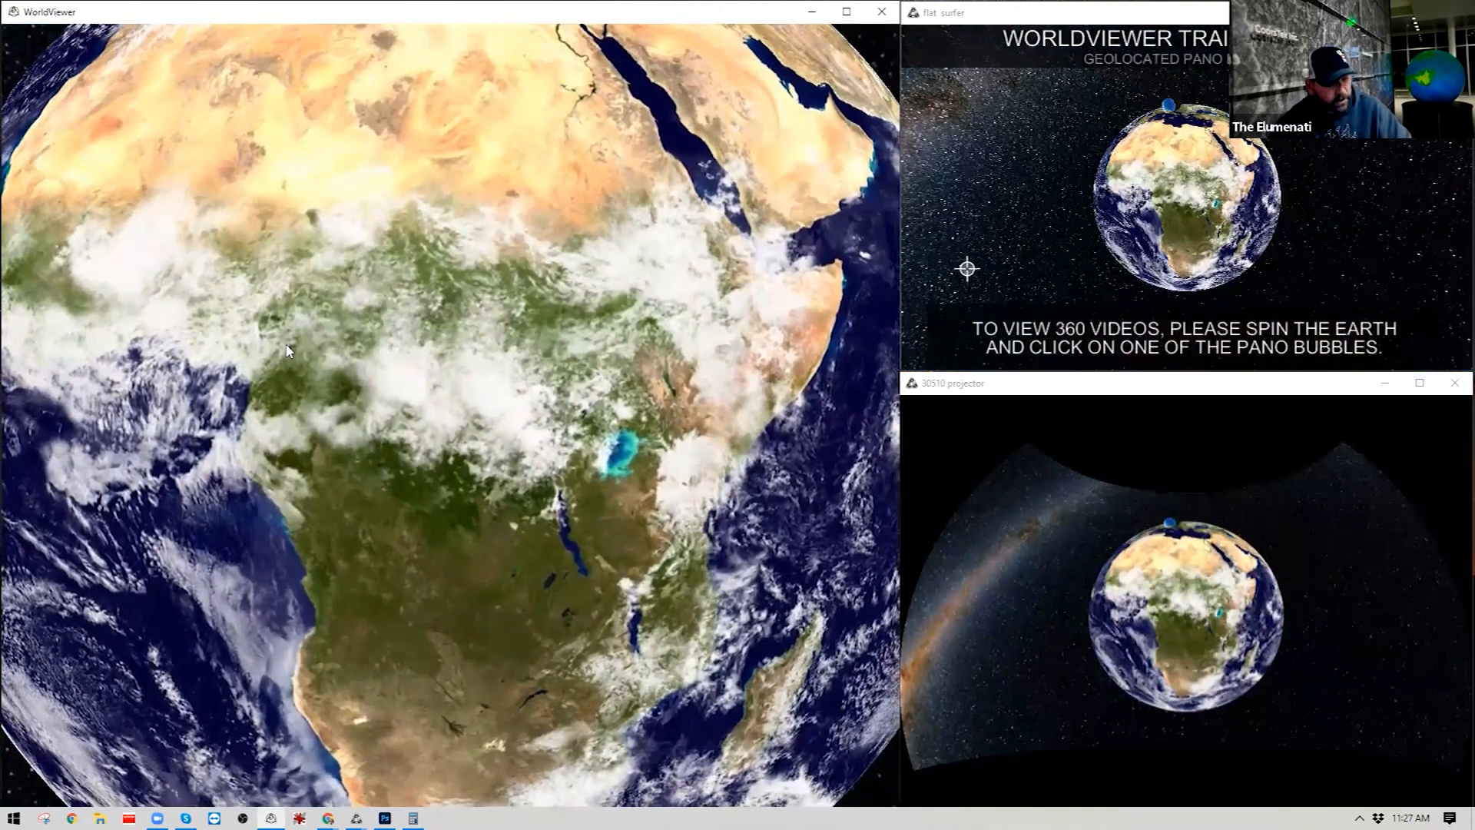
key("Escape")
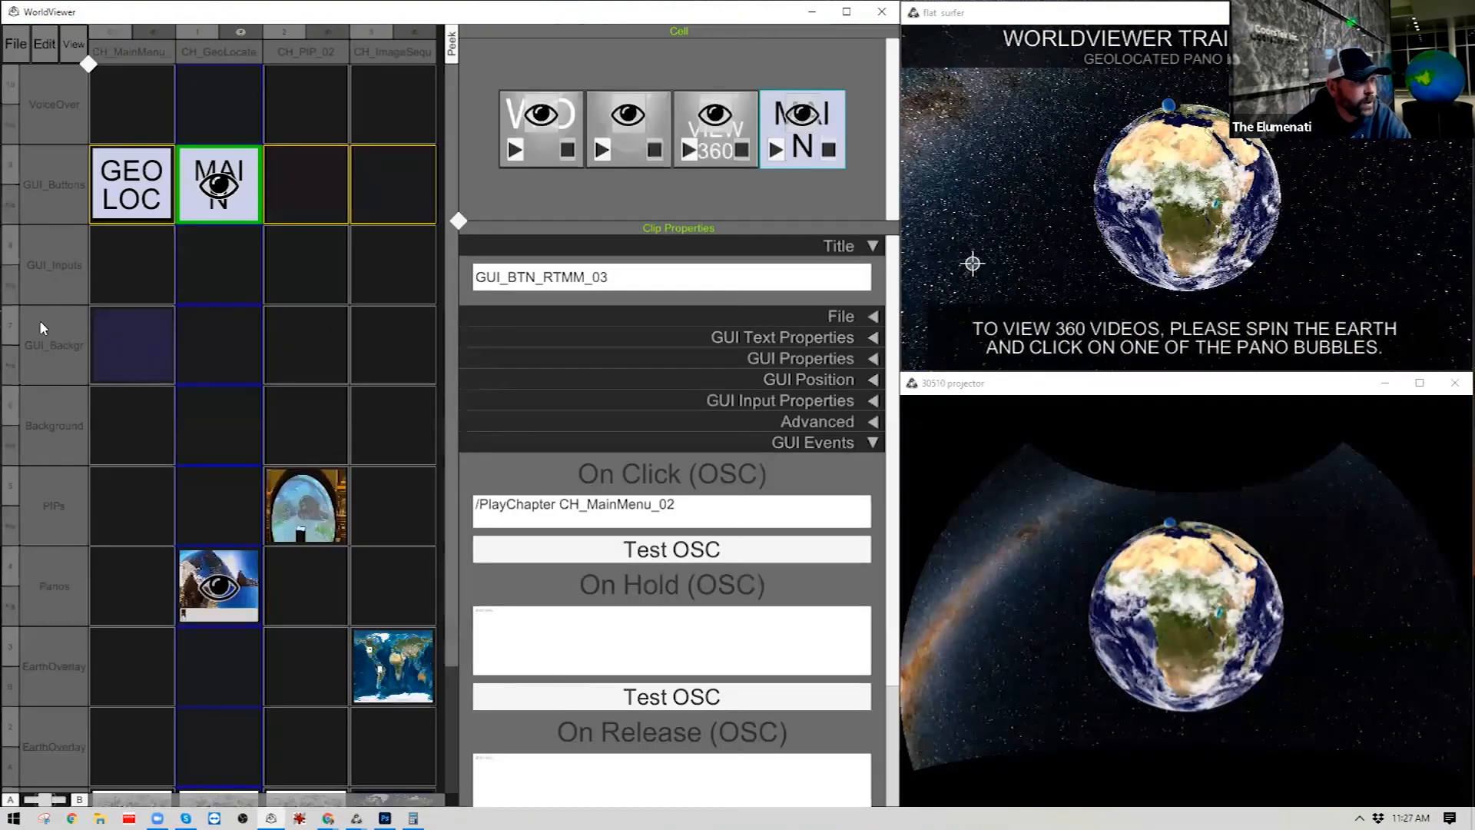
Paste the main menu's GUI_BG_03 background as a link into the same layer of the geolocated panos chapter.
left_click(114, 340)
right_click(235, 334)
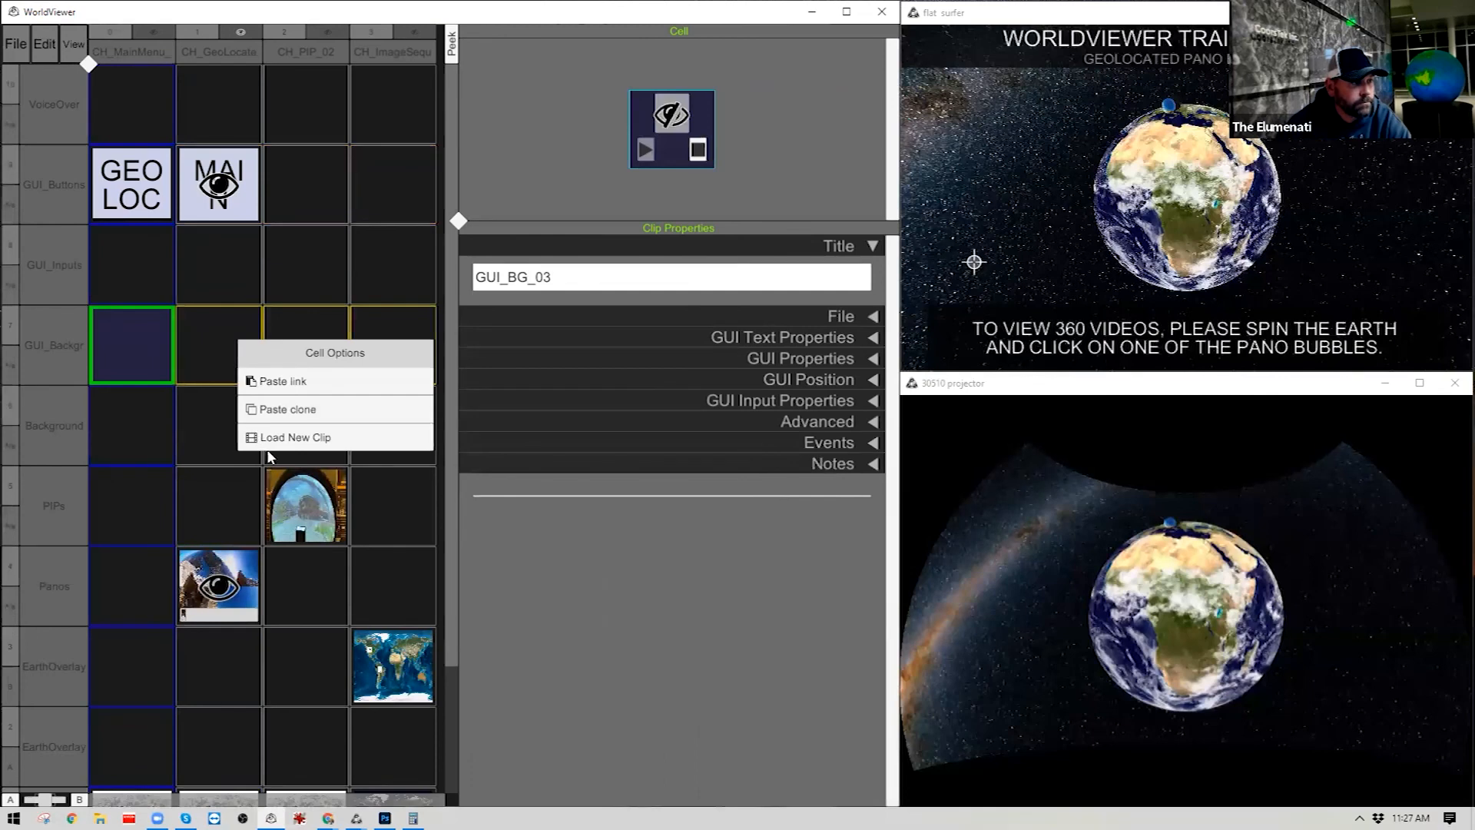
left_click(273, 382)
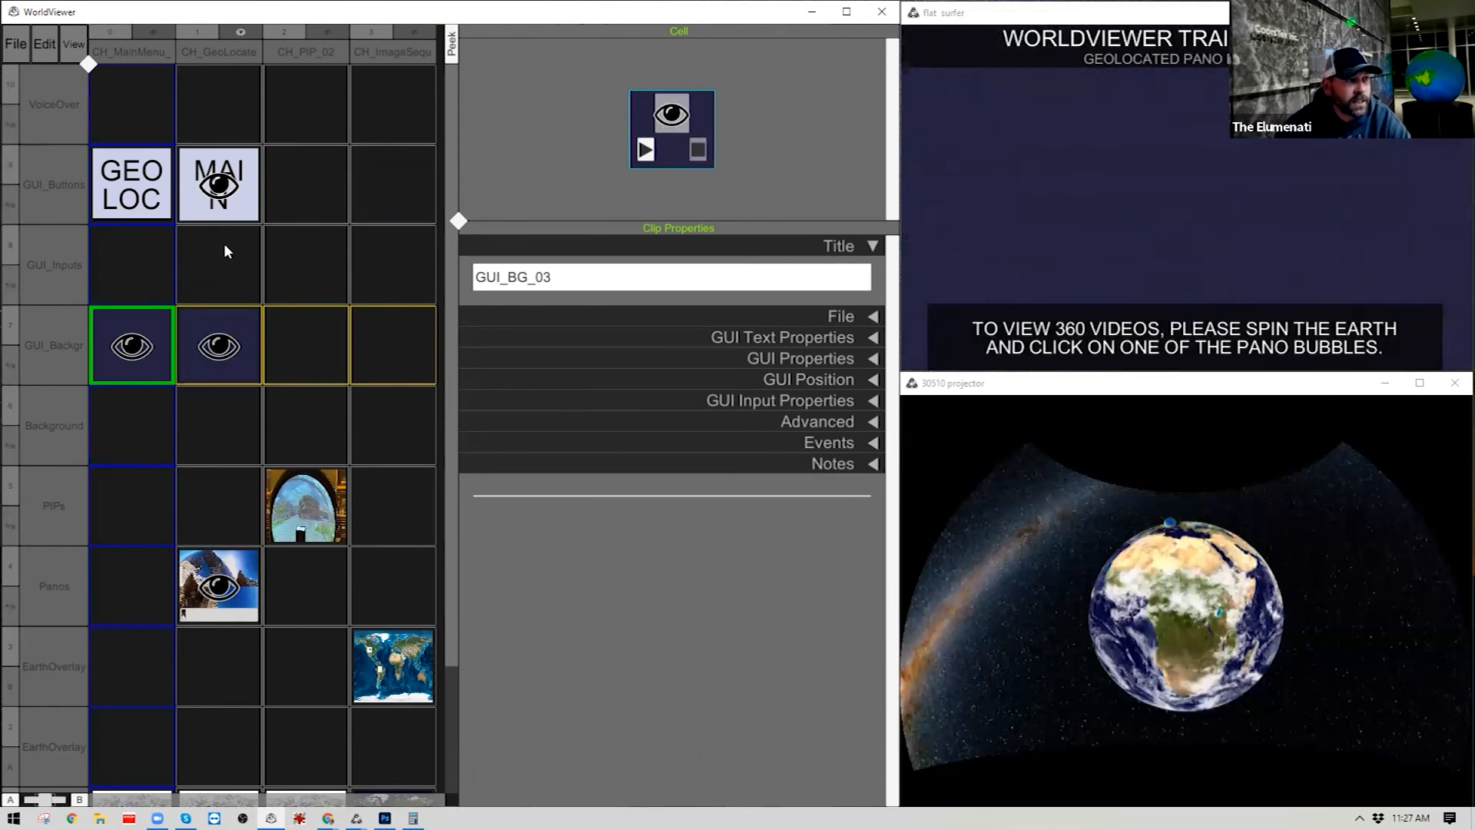
Copy the hide command of the GUI_BG_03 clip and add /HideClip GUI_BG_03 to the CH_GeoLocatedPanos_02 chapter's On Play script.
mouse_move(676, 115)
left_click(669, 115)
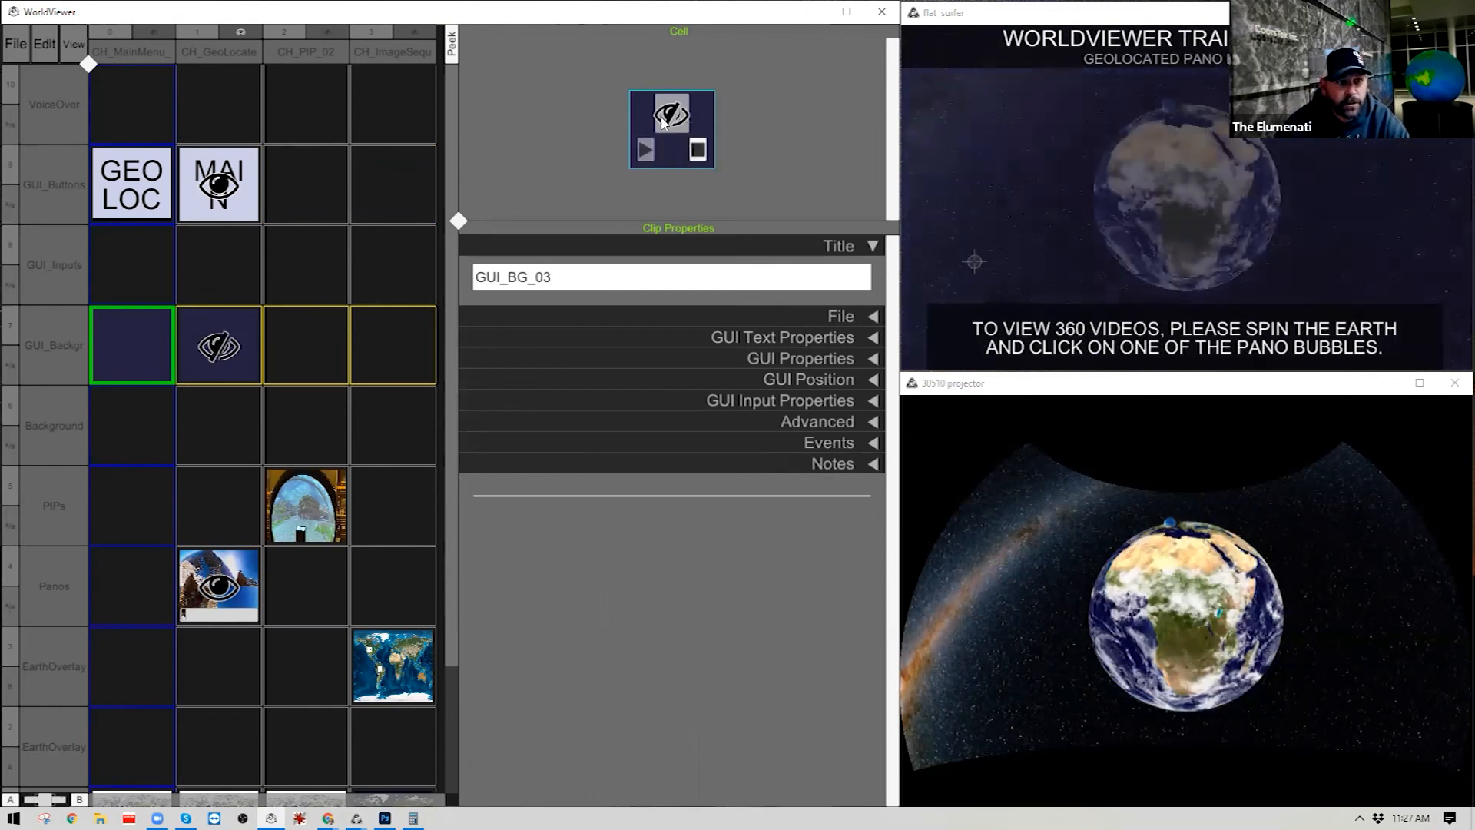
left_click(679, 118)
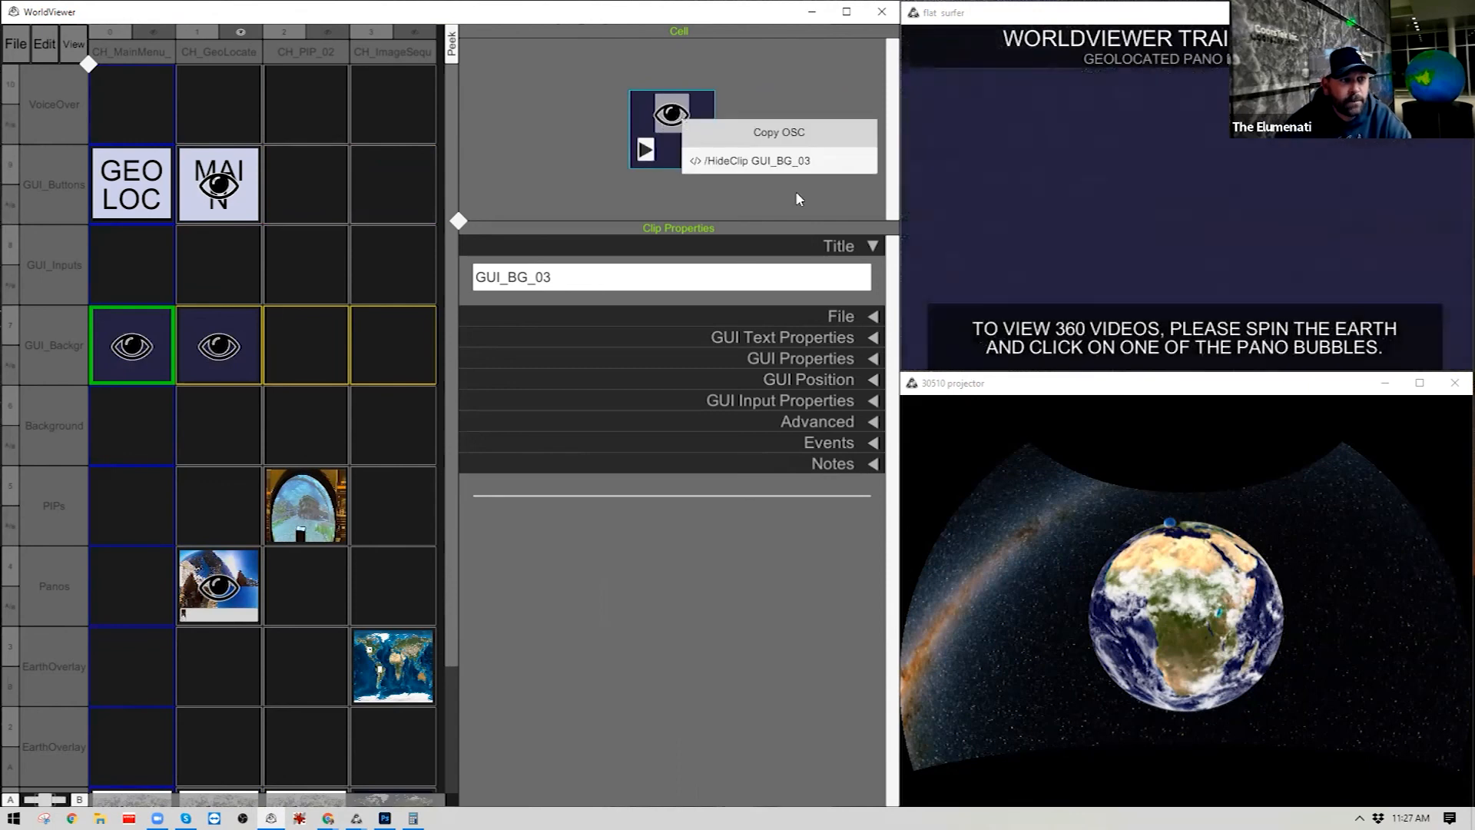
left_click(745, 162)
left_click(223, 52)
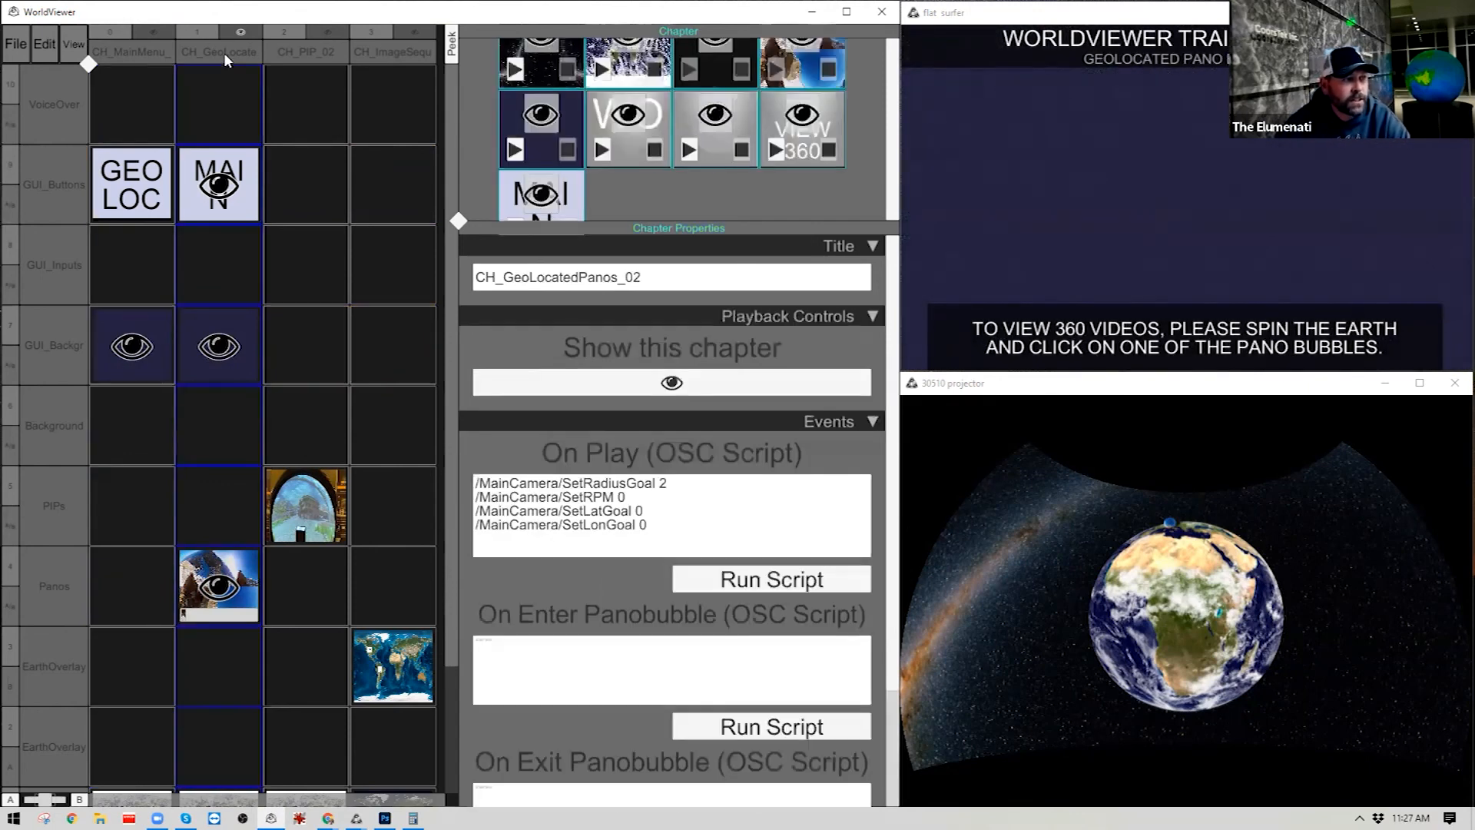
right_click(652, 528)
left_click(644, 532)
key("Return")
type("/HideClip GUI_BG_03")
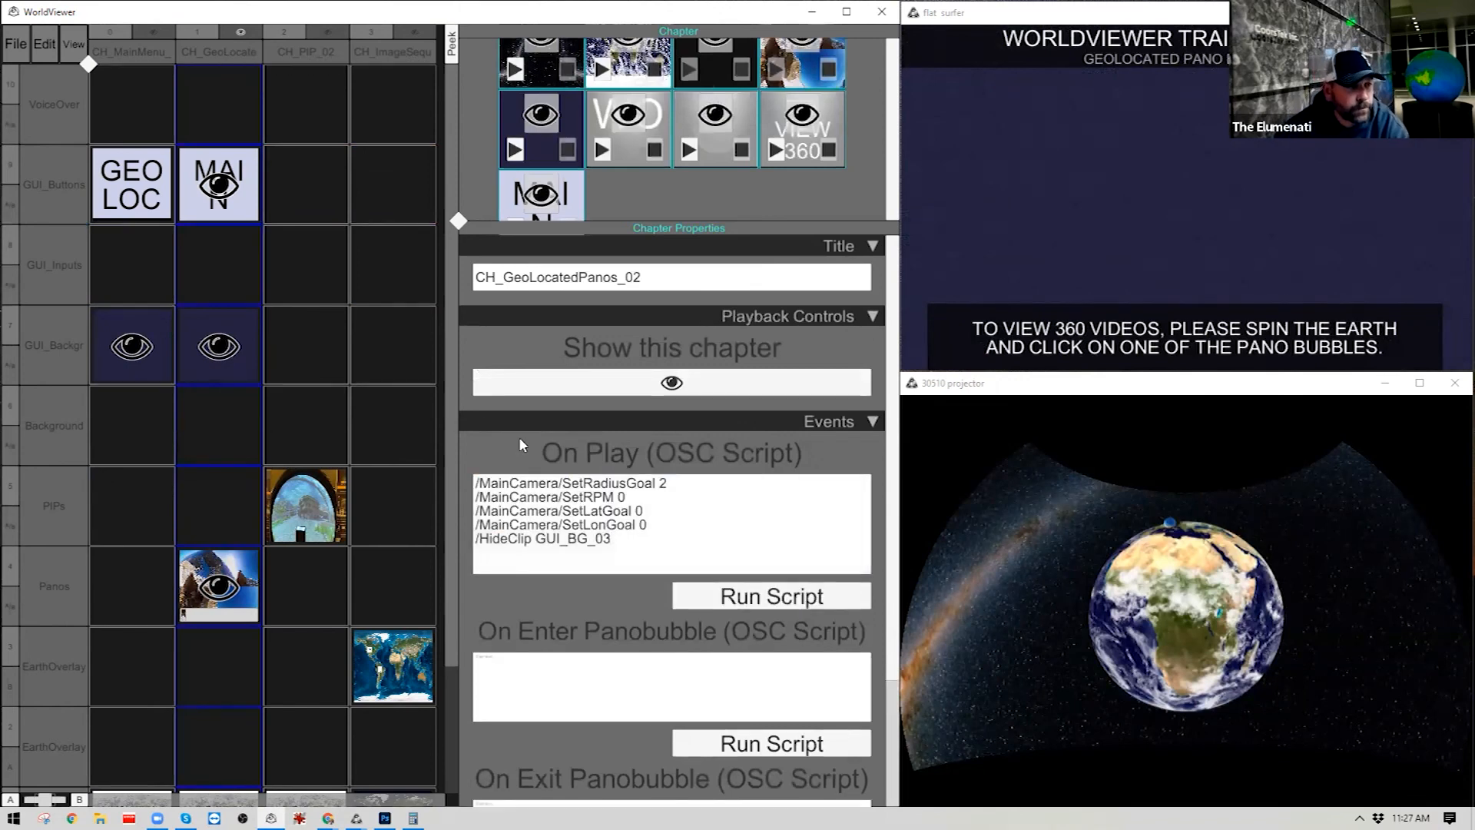
Run the On Play script, return to the main menu and reopen the geolocated pano bubbles chapter to test the background hiding.
left_click(795, 596)
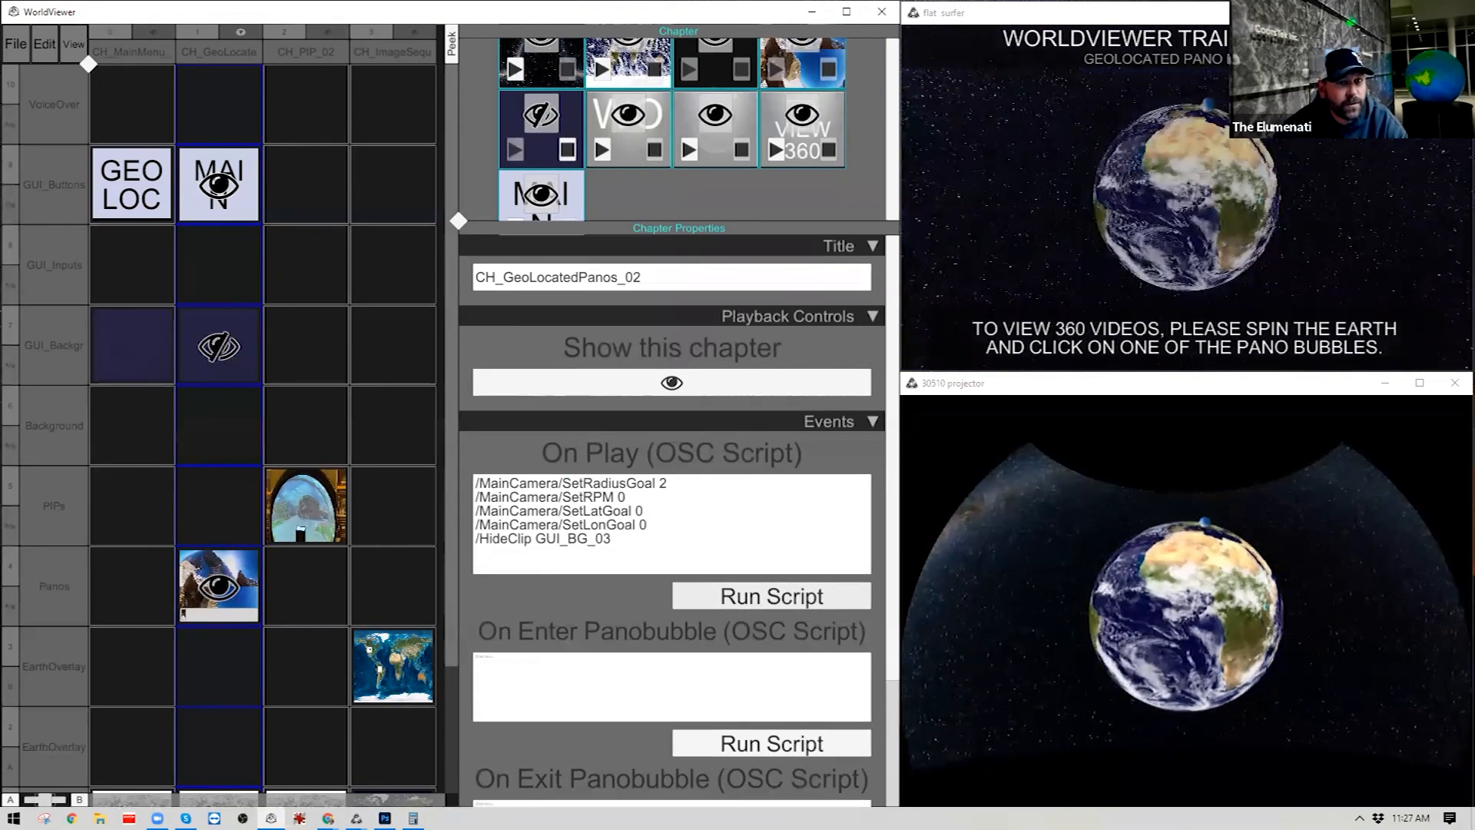
left_click(1413, 54)
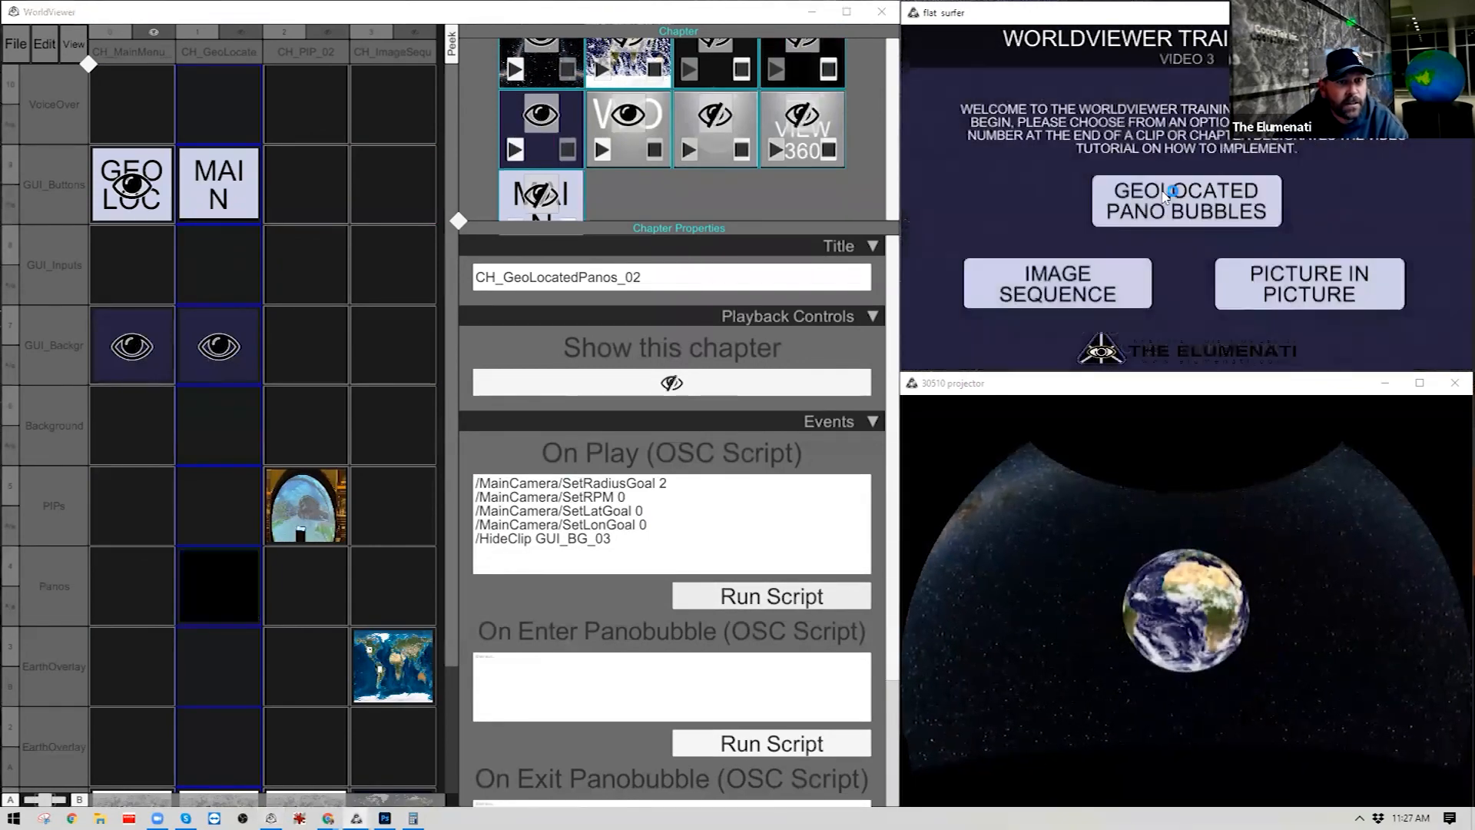
left_click(1268, 196)
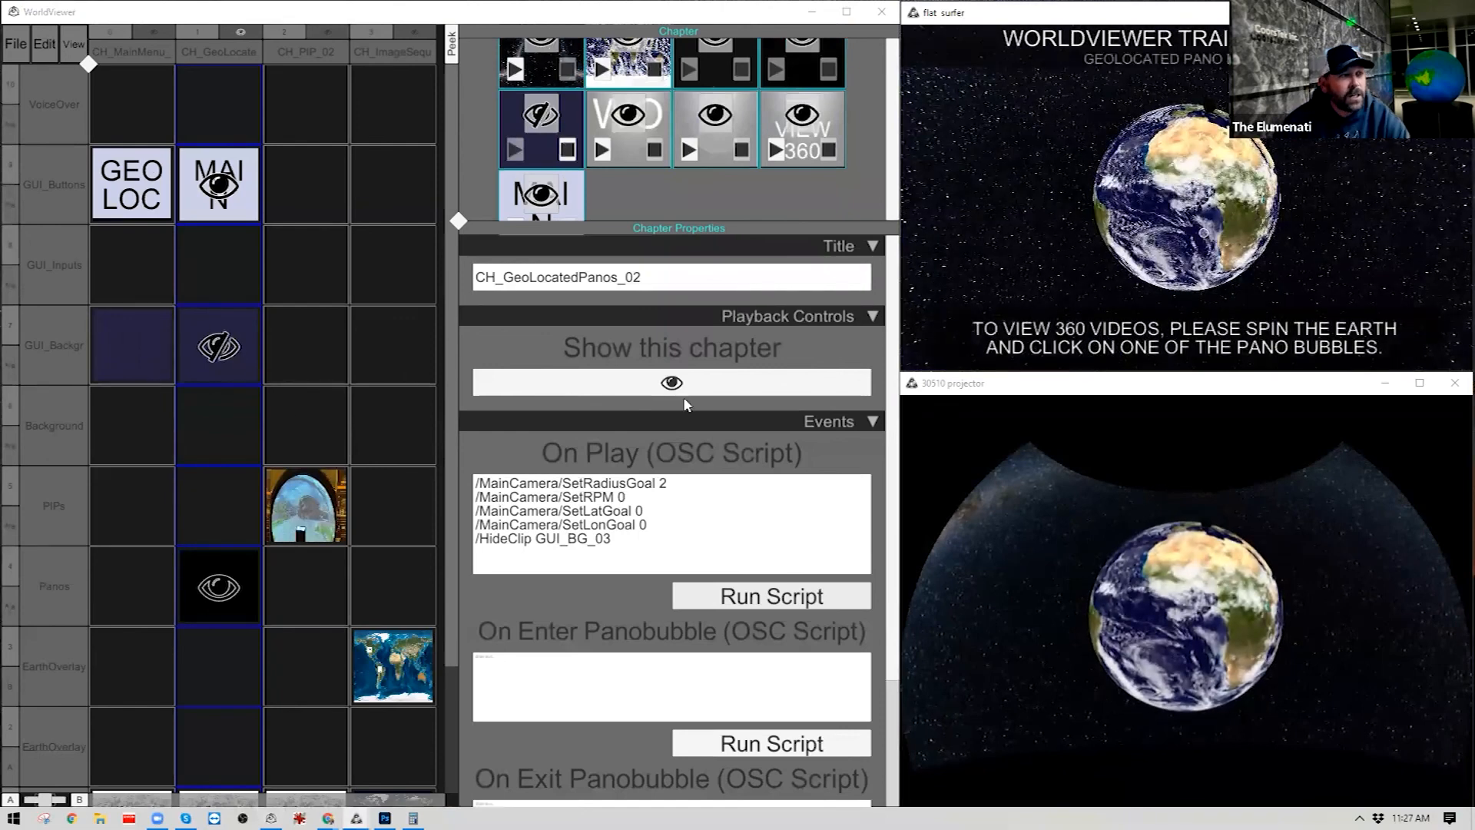
Add /HideClip GUI_BTN_RTMM_03 and /HideClip GUI_TXT_GEOPANO_03_1 to the geolocated panos chapter's On Enter Panobubble script.
left_click_drag(894, 362, 894, 436)
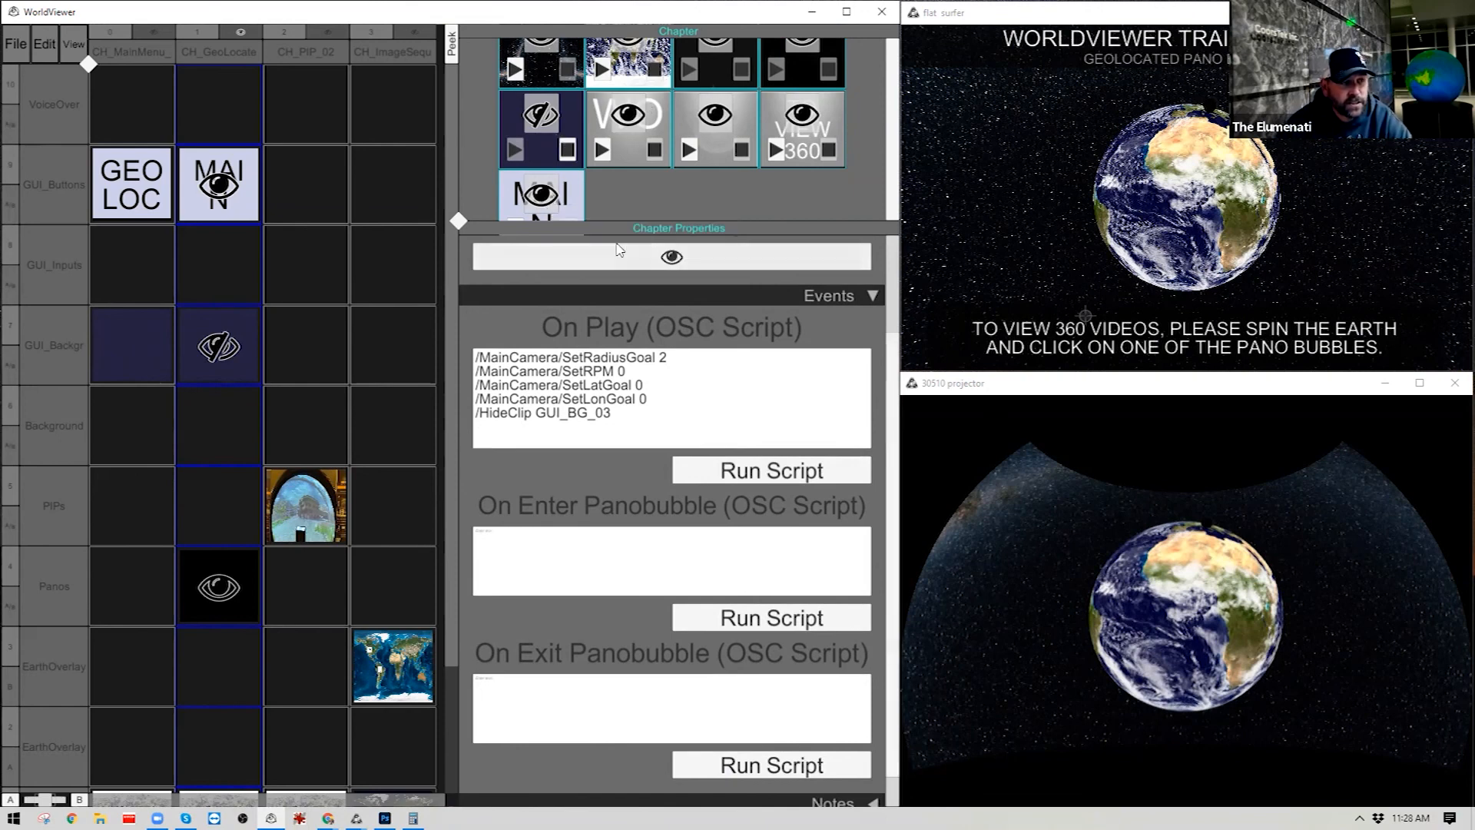
left_click(521, 556)
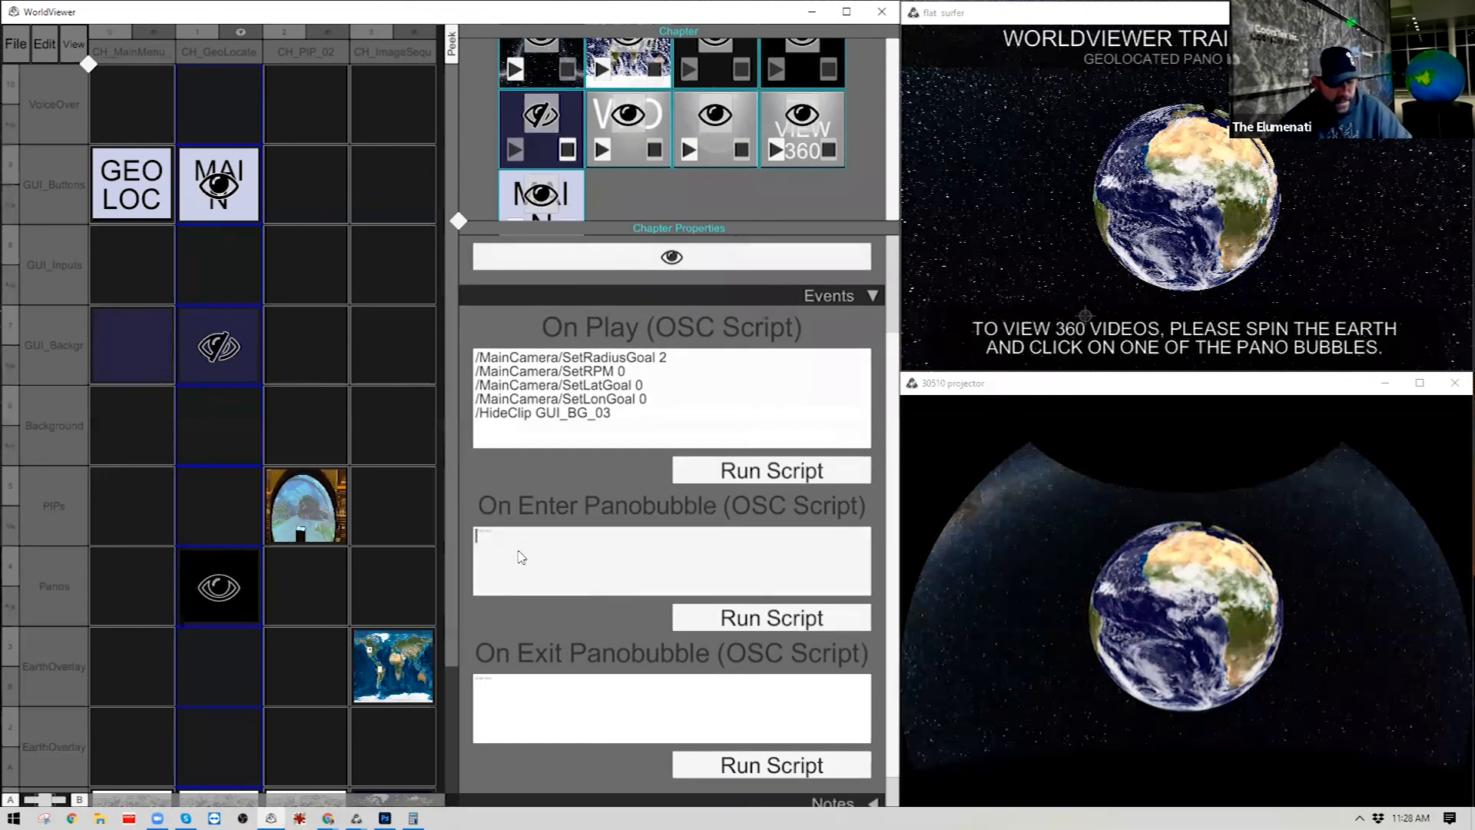
type("/HideClip GUI_BTN_RTMM_03")
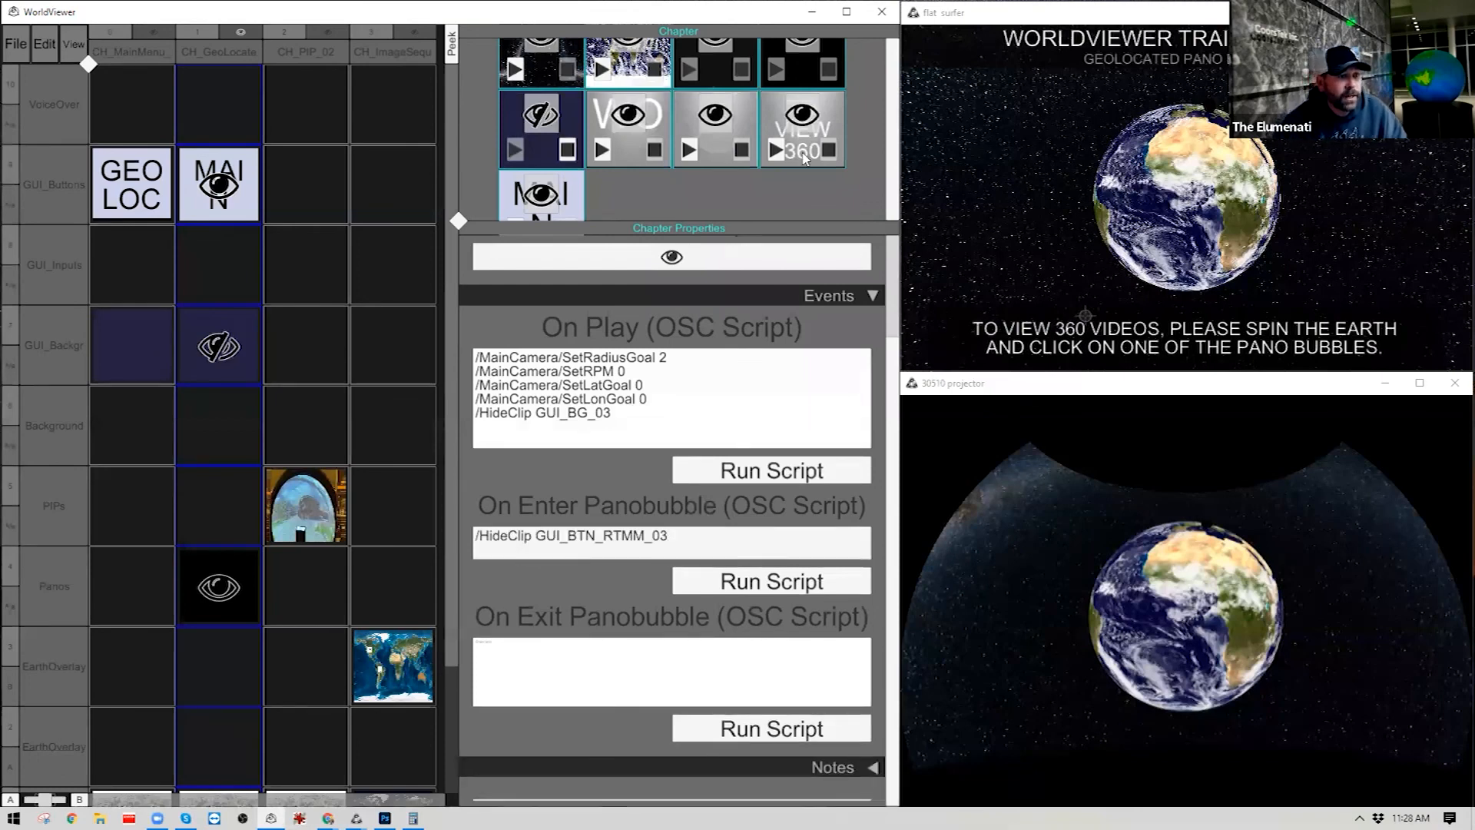
right_click(803, 125)
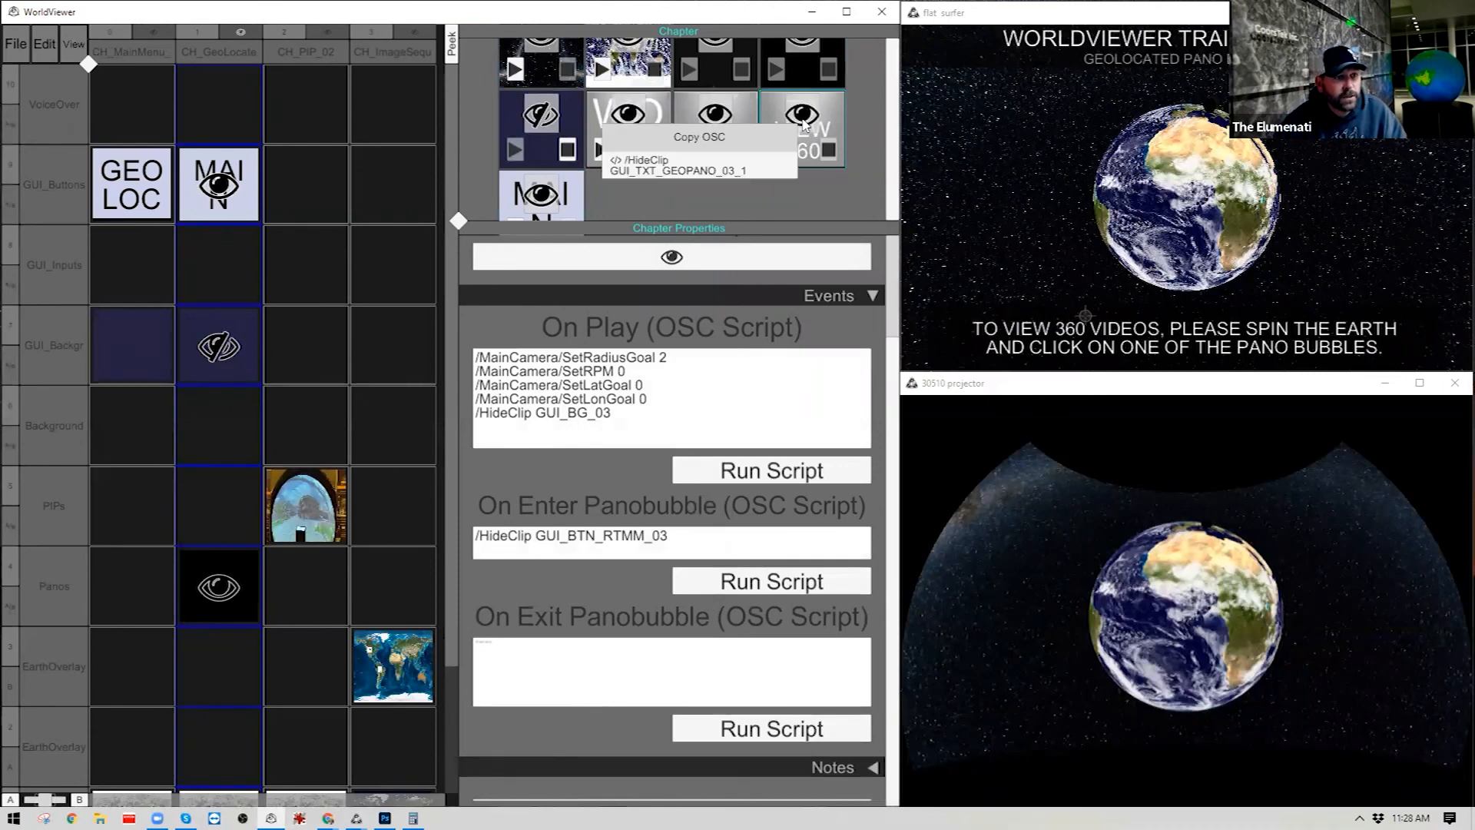
left_click(668, 168)
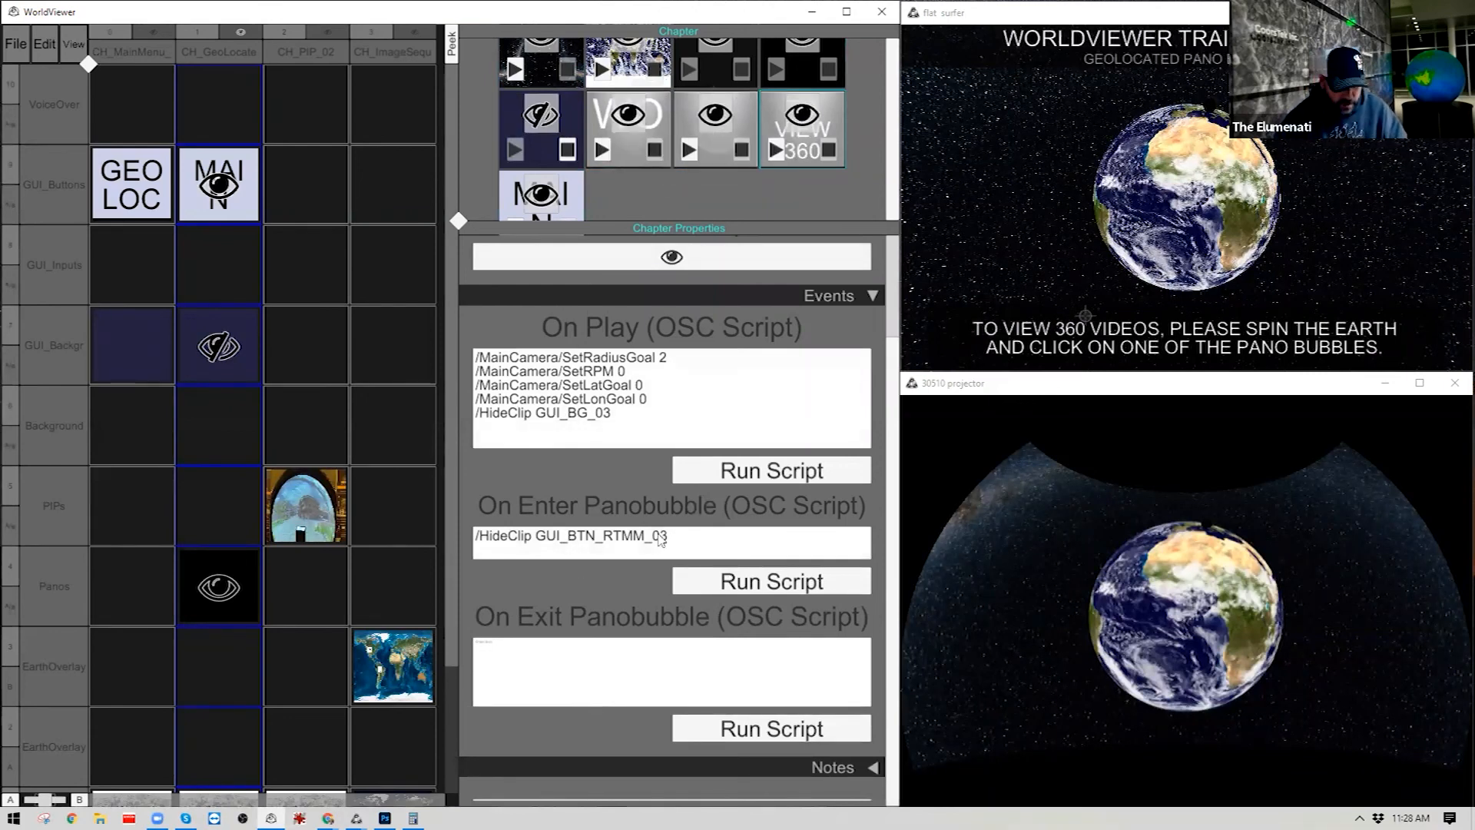
key("Return")
type("/HideClip GUI_TXT_GEOPANO_03_1")
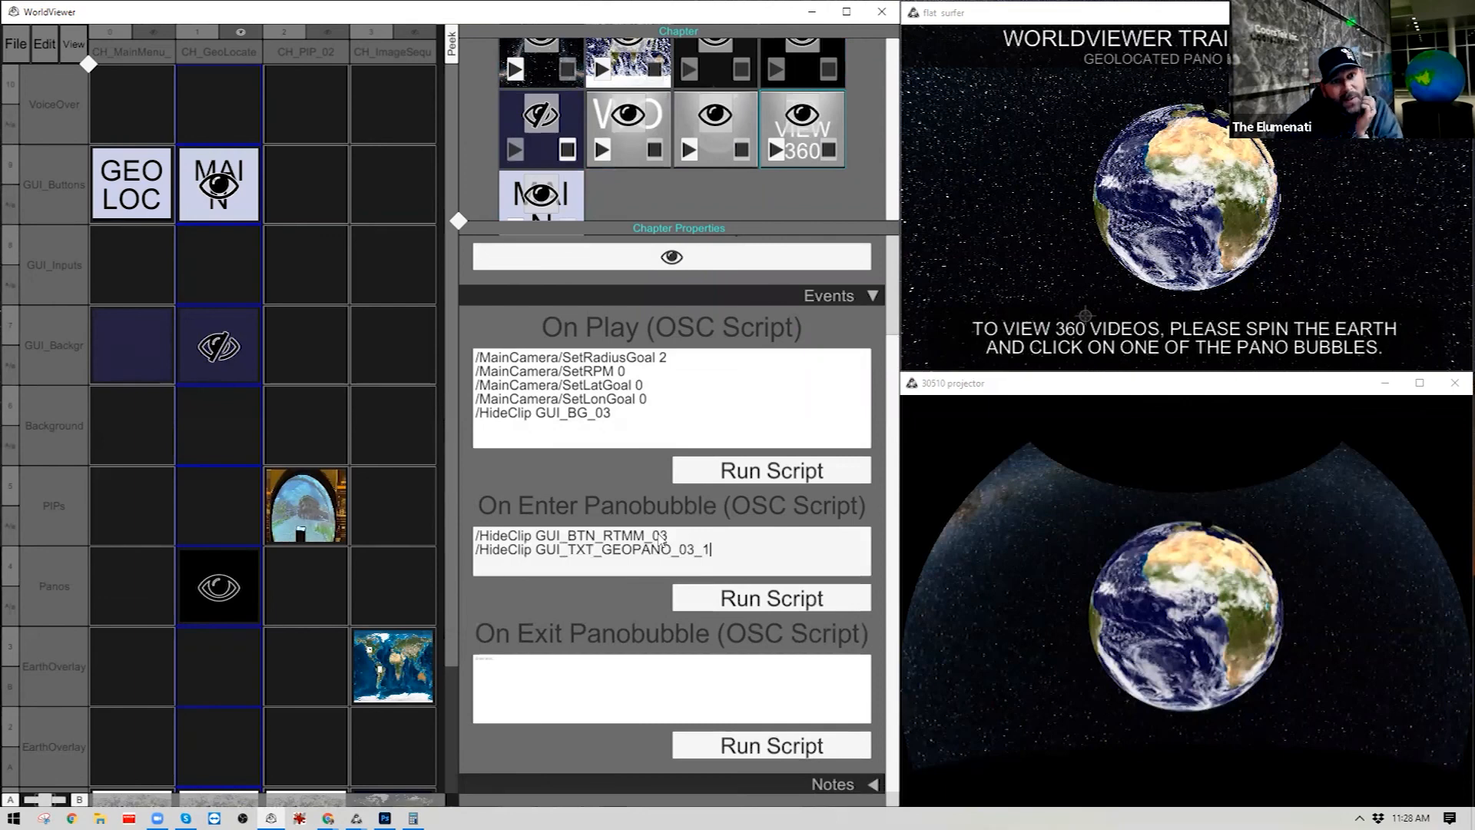
Duplicate the MAIN MENU button in the geolocated panos chapter and rename the copy GUI_BTN_EXITPANO_03.
right_click(582, 209)
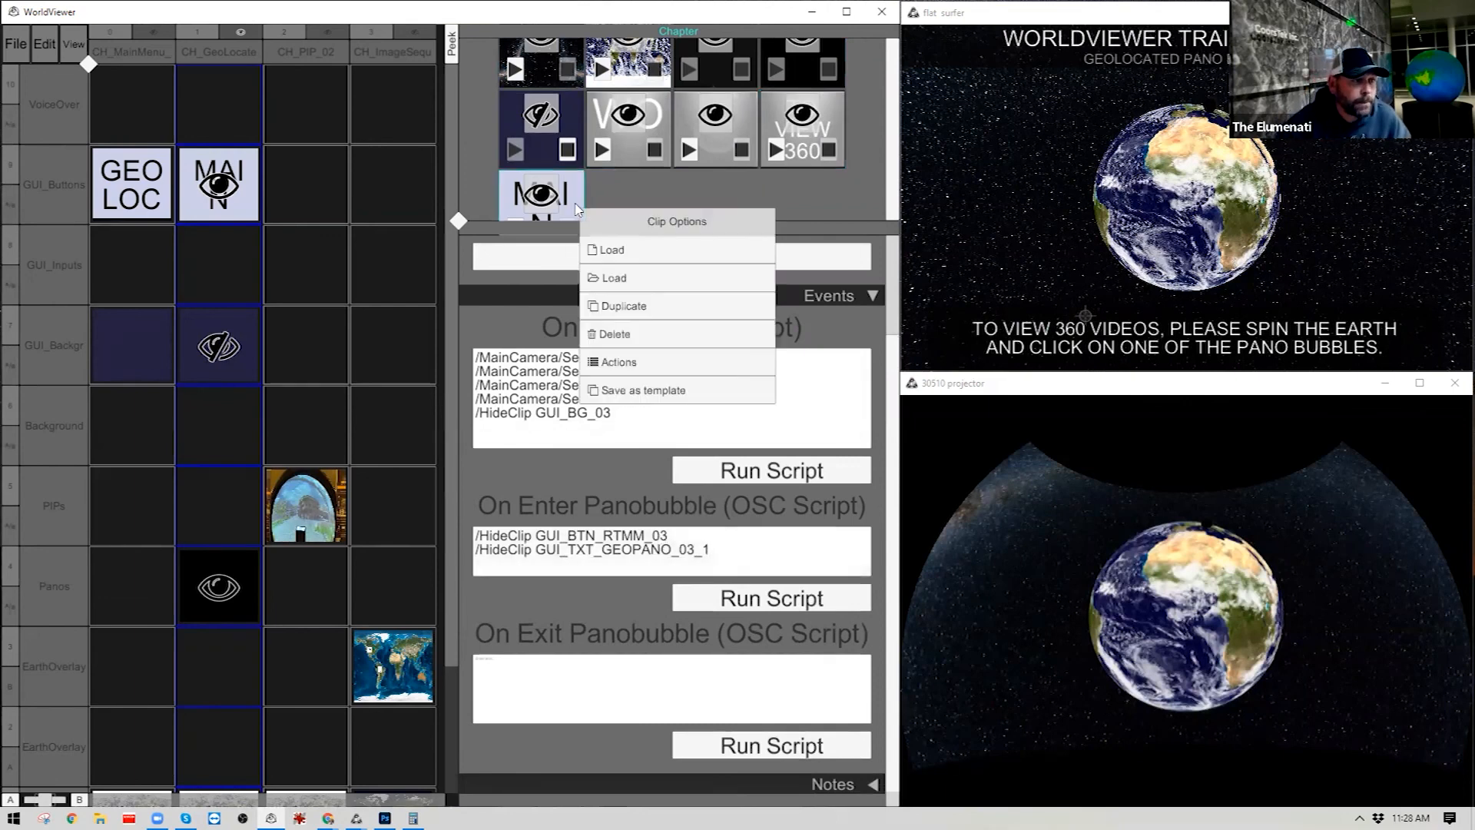
left_click(624, 306)
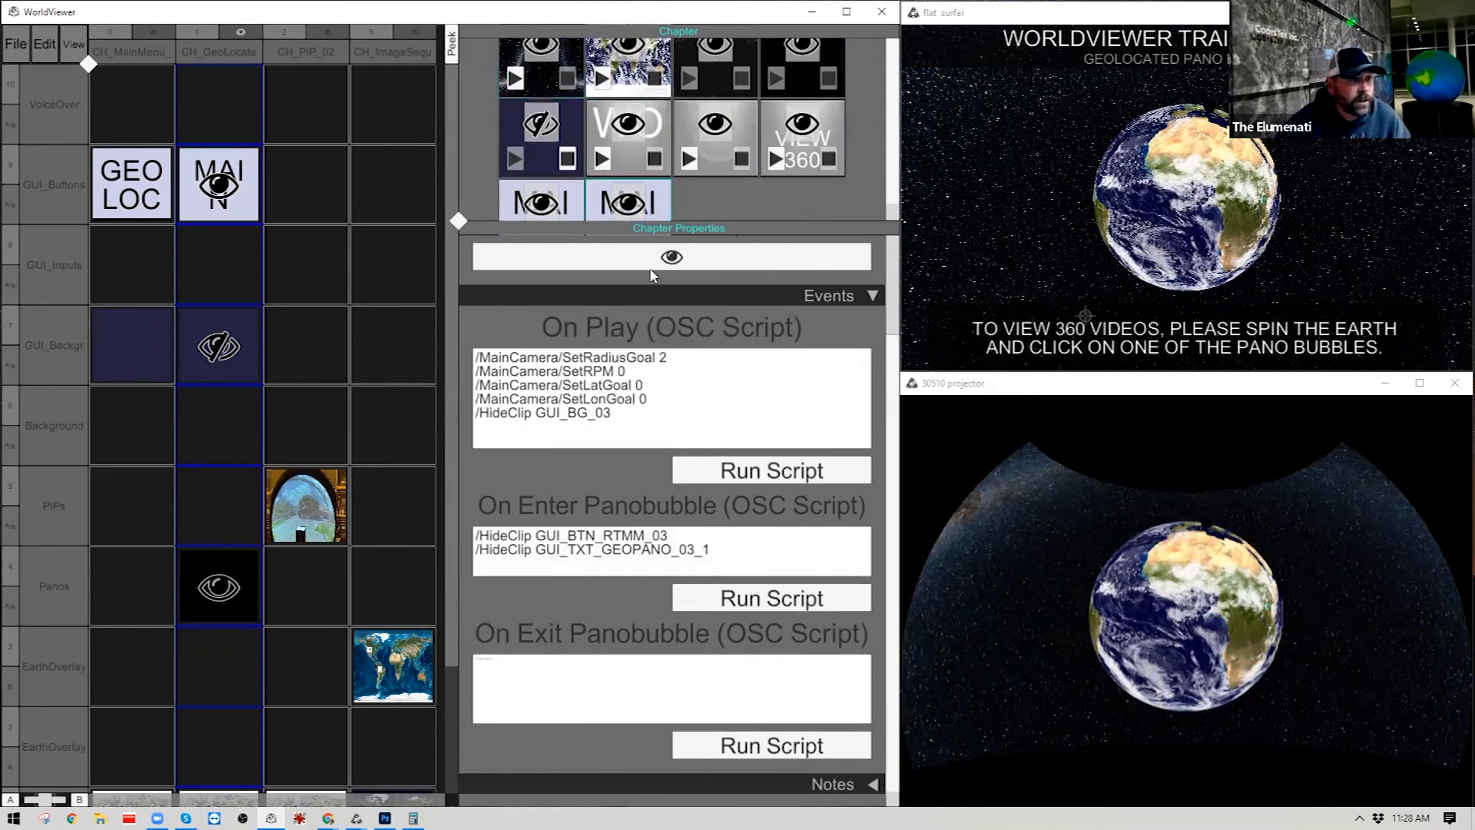
left_click_drag(458, 245, 460, 285)
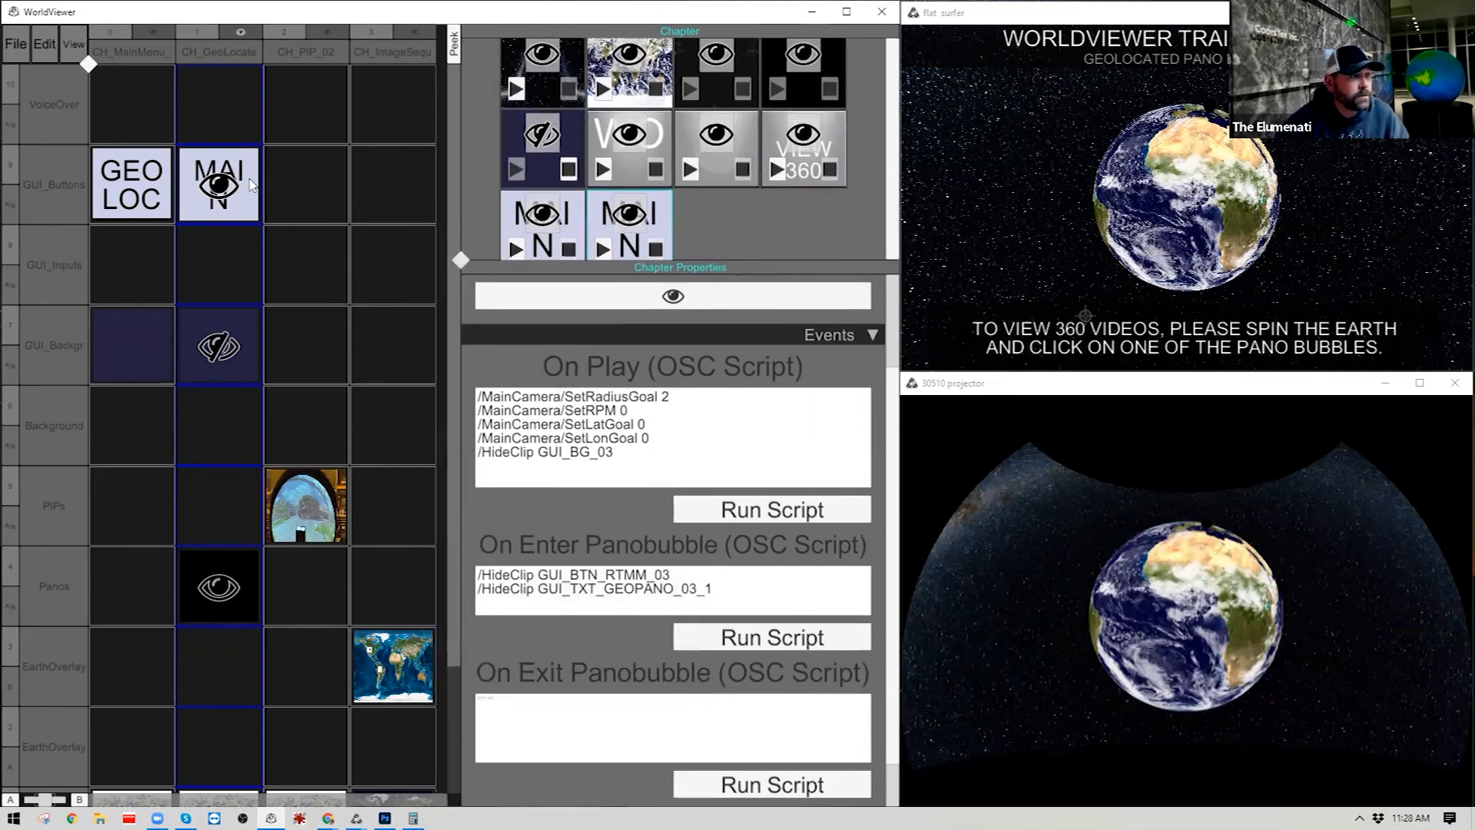
left_click(591, 240)
left_click(561, 215)
left_click(633, 317)
left_click(588, 316)
left_click_drag(547, 317, 584, 318)
type("EXITPANO_03")
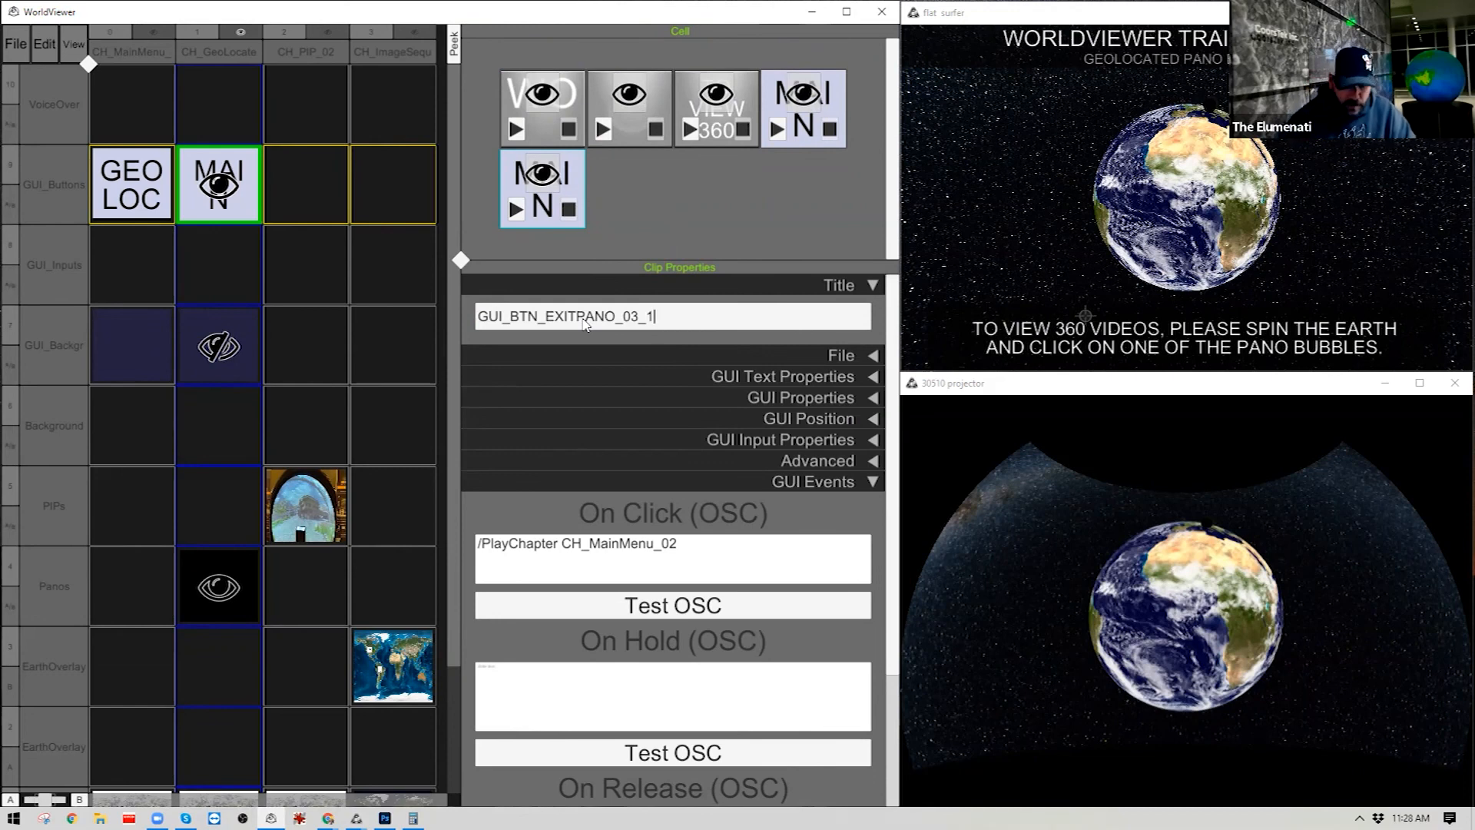
Change the text of the GUI_BTN_EXITPANO_03 button to EXIT PANO.
left_click(778, 376)
left_click(696, 444)
type("EXIT PANO")
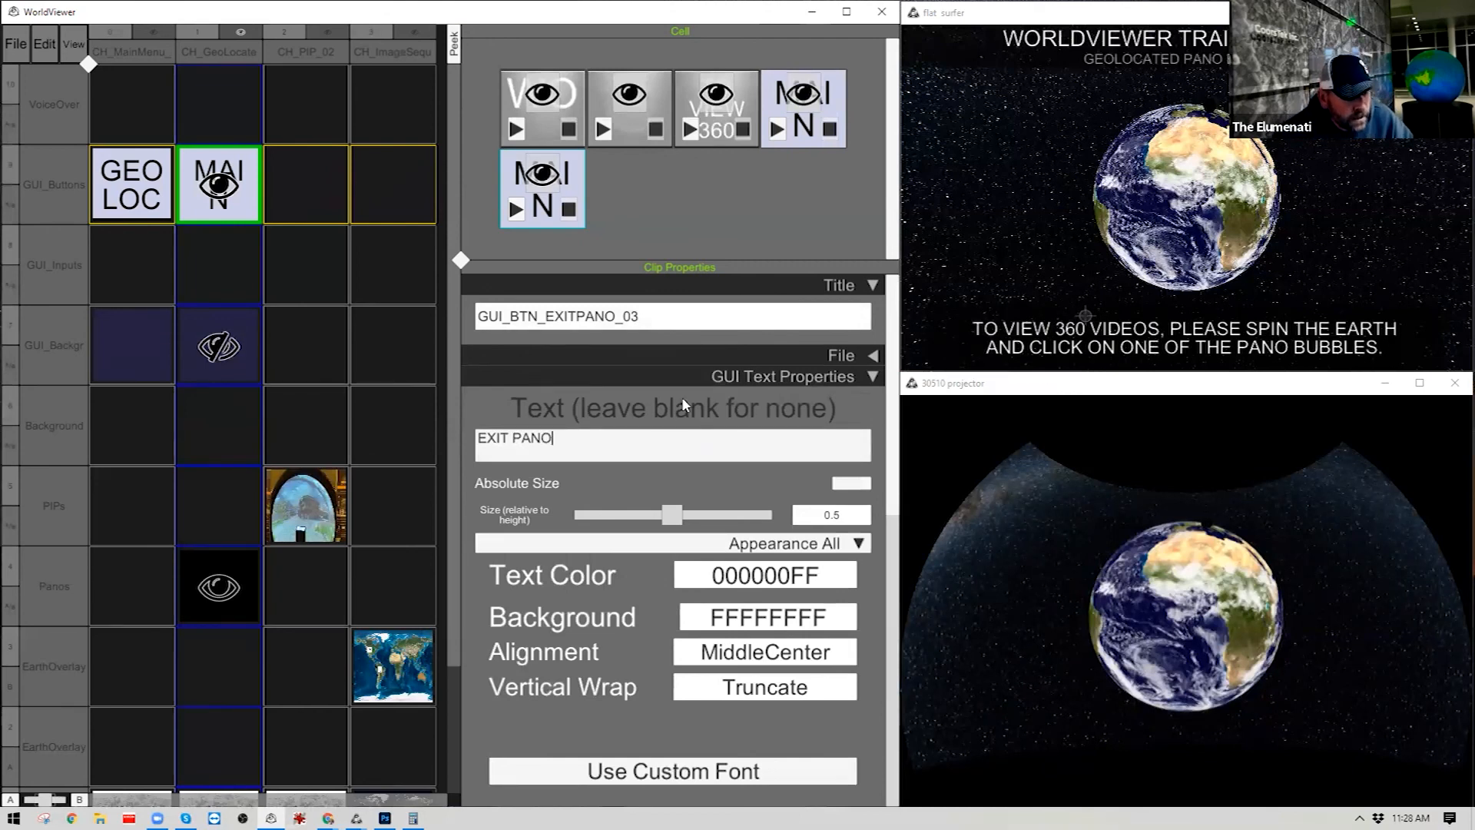
left_click(794, 377)
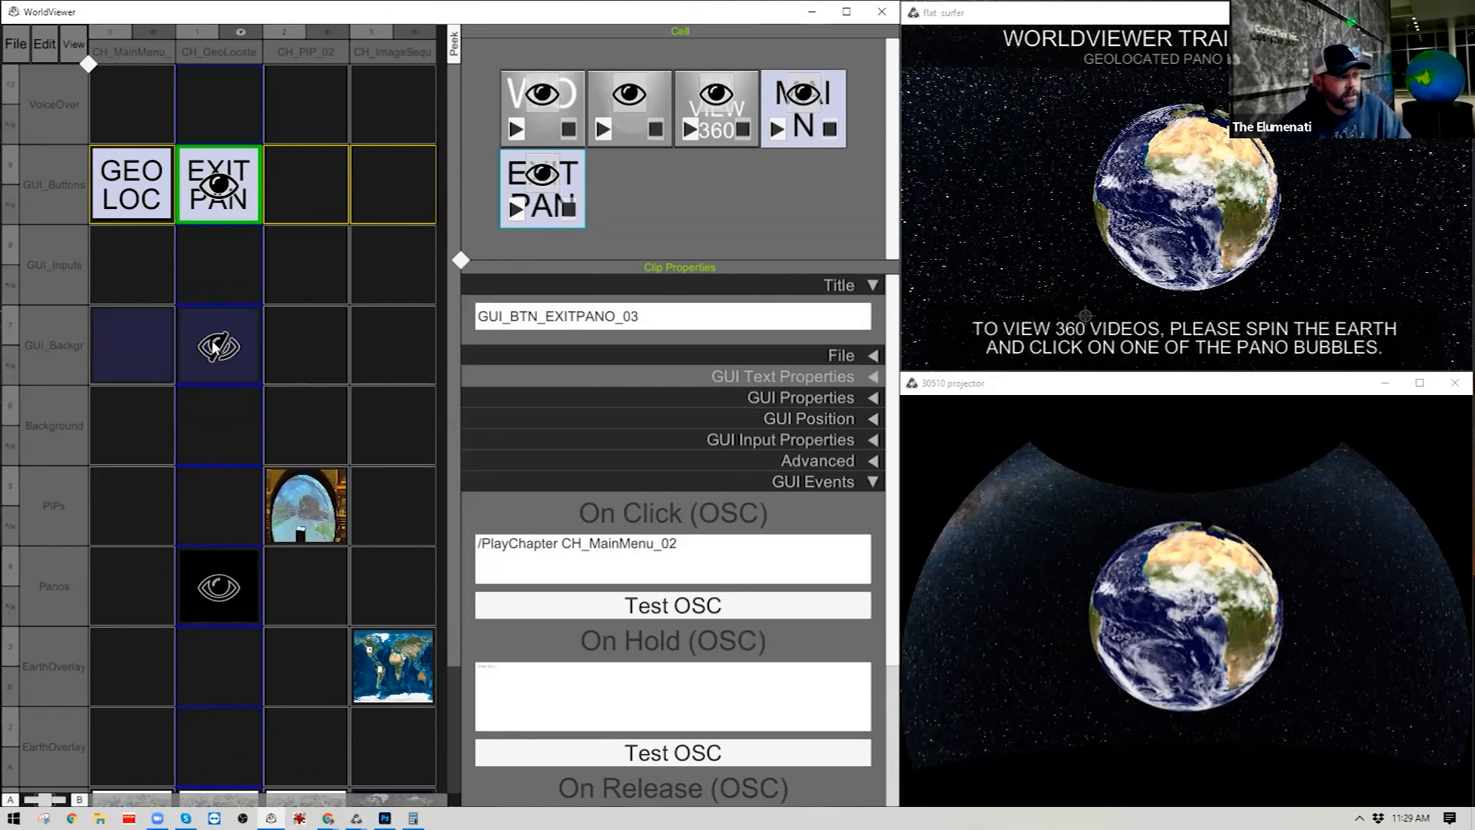
Fly into the ExploringDolomites_EaglesView pano clip and copy the /Joystick/Exit OSC command from its Fly To control.
left_click(228, 570)
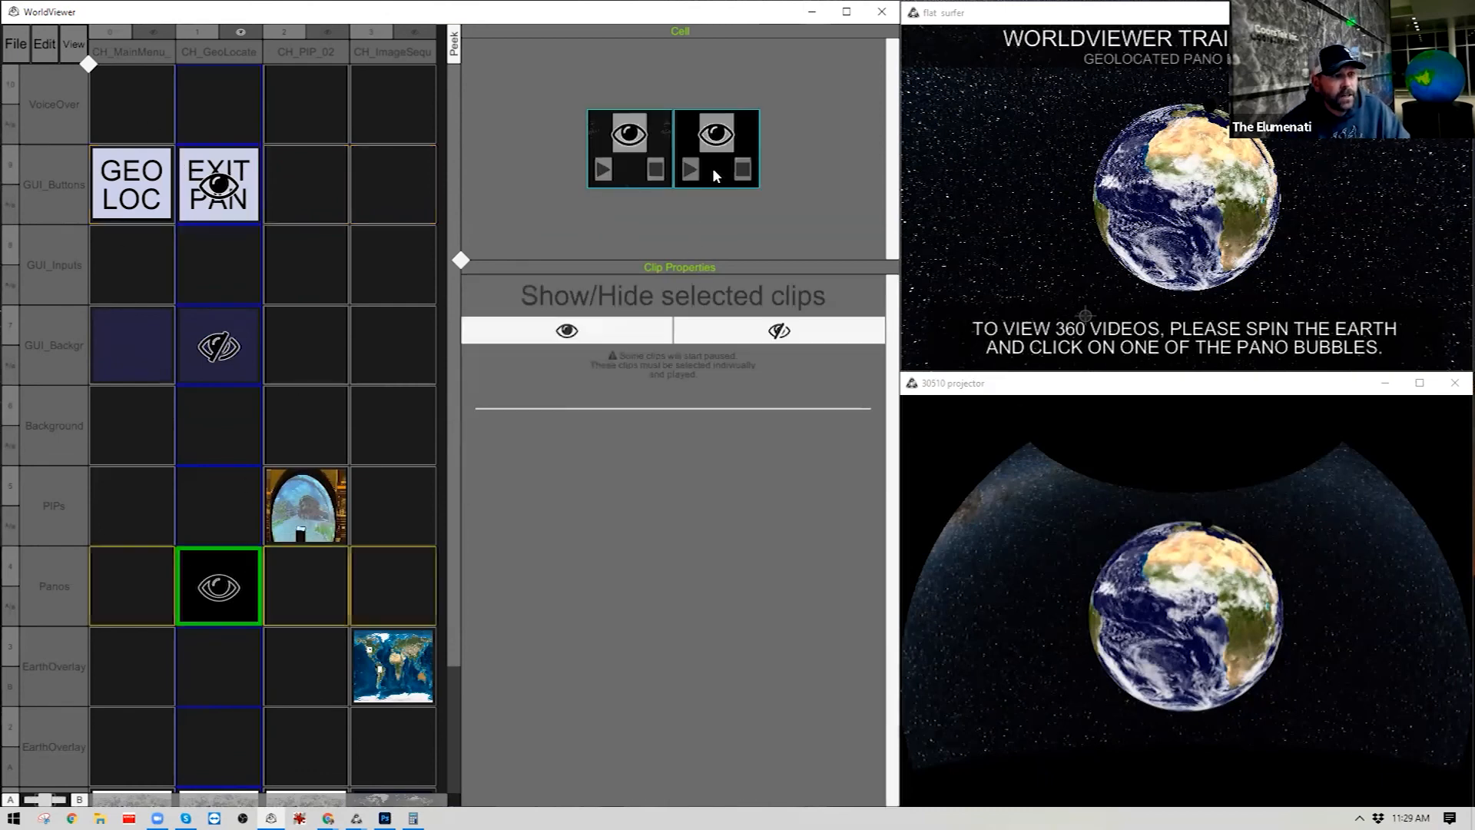
left_click(714, 173)
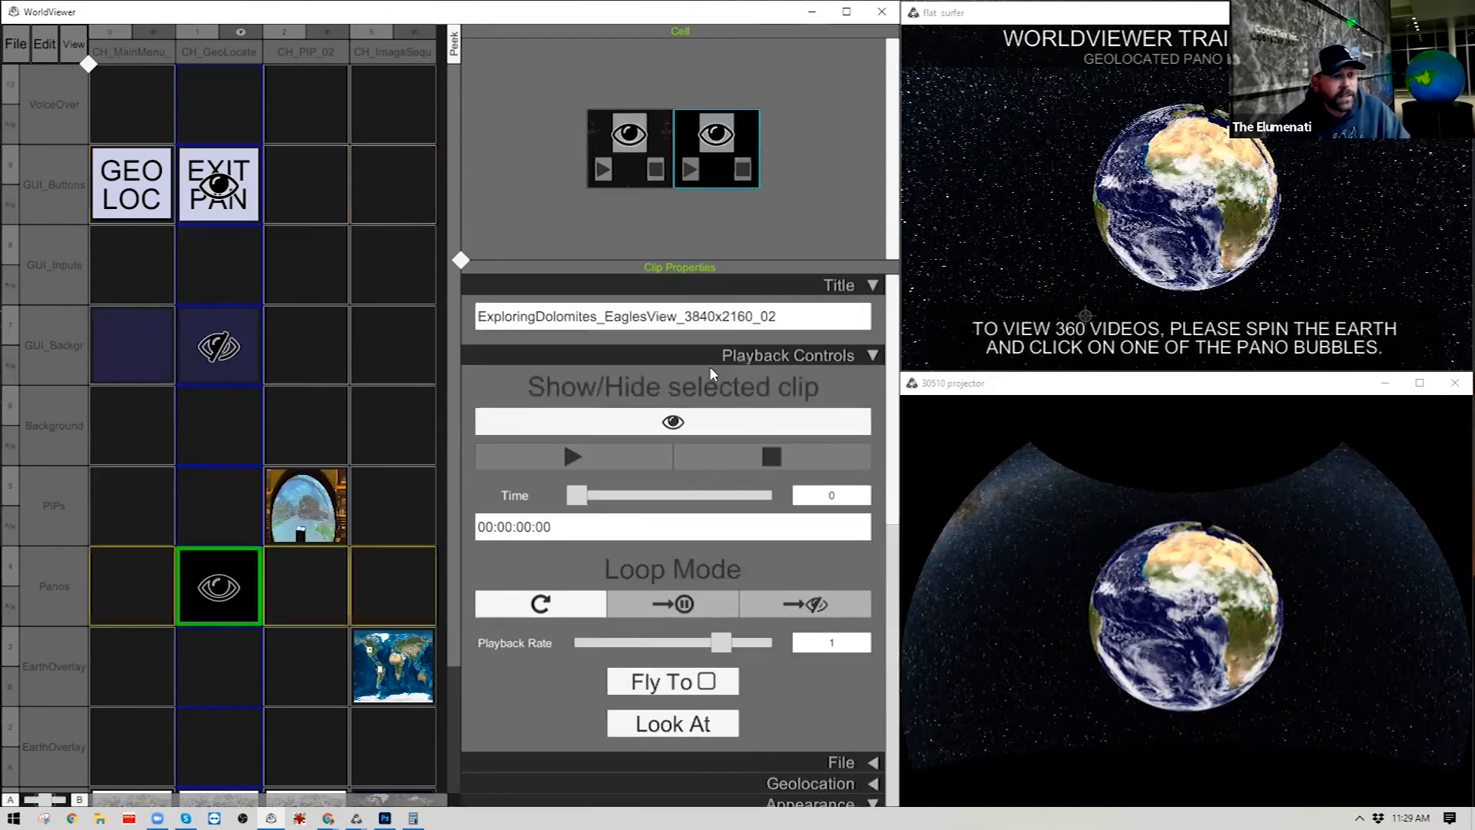
left_click(706, 682)
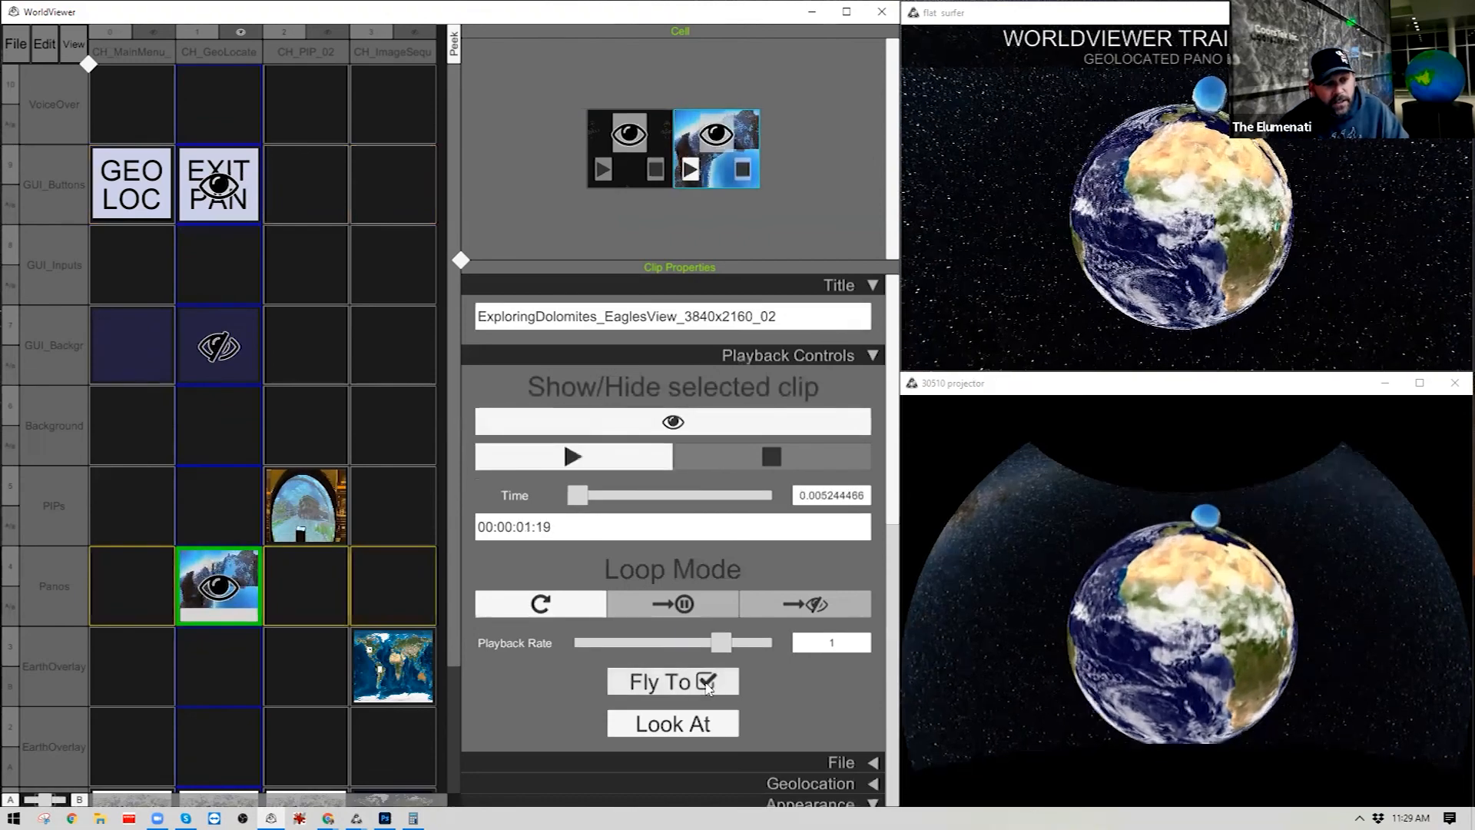
right_click(708, 686)
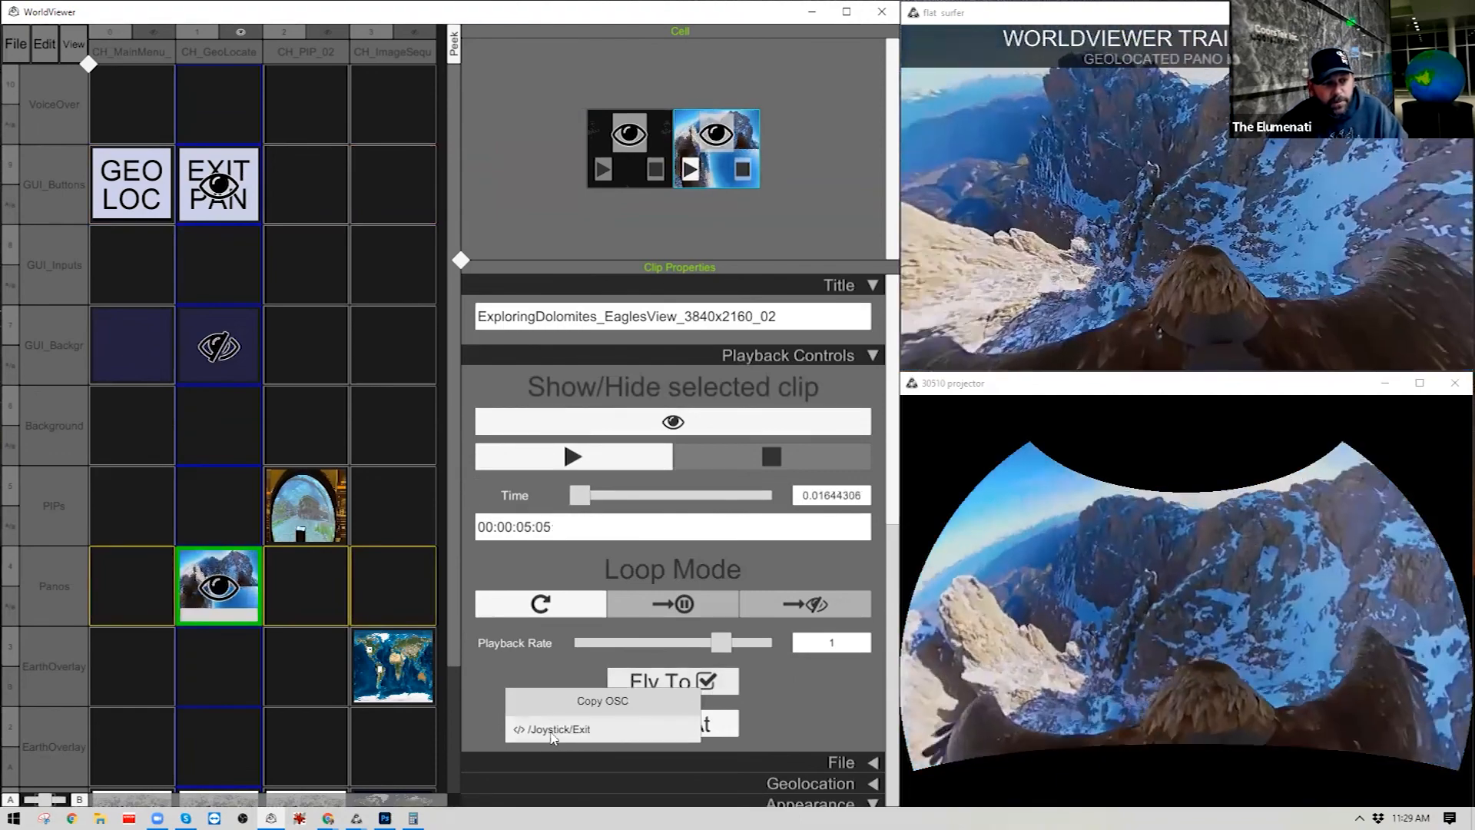
left_click(563, 736)
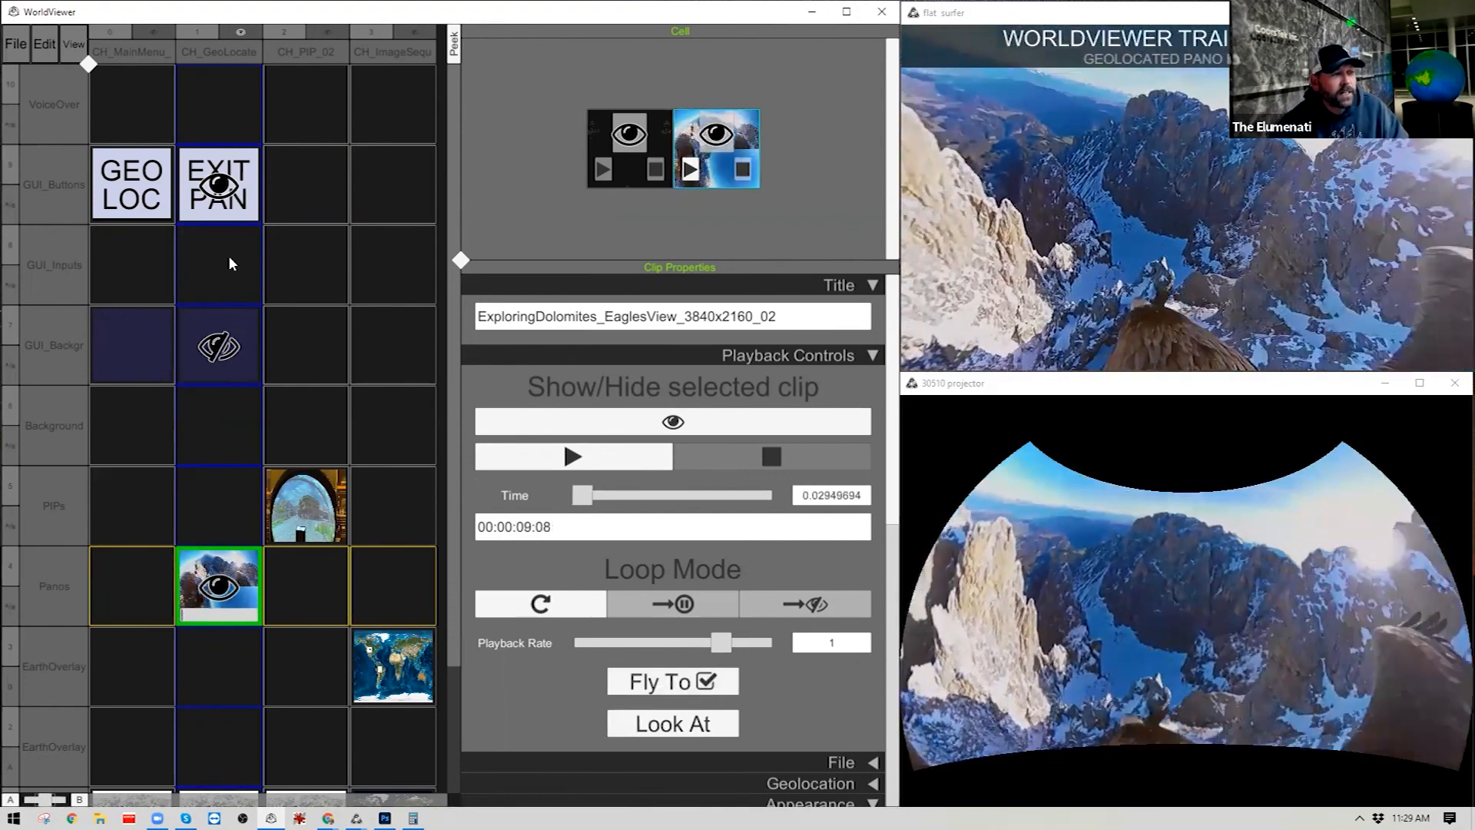
Set the On Click command of the GUI_BTN_EXITPANO_03 button to /Joystick/Exit and test it.
left_click(224, 49)
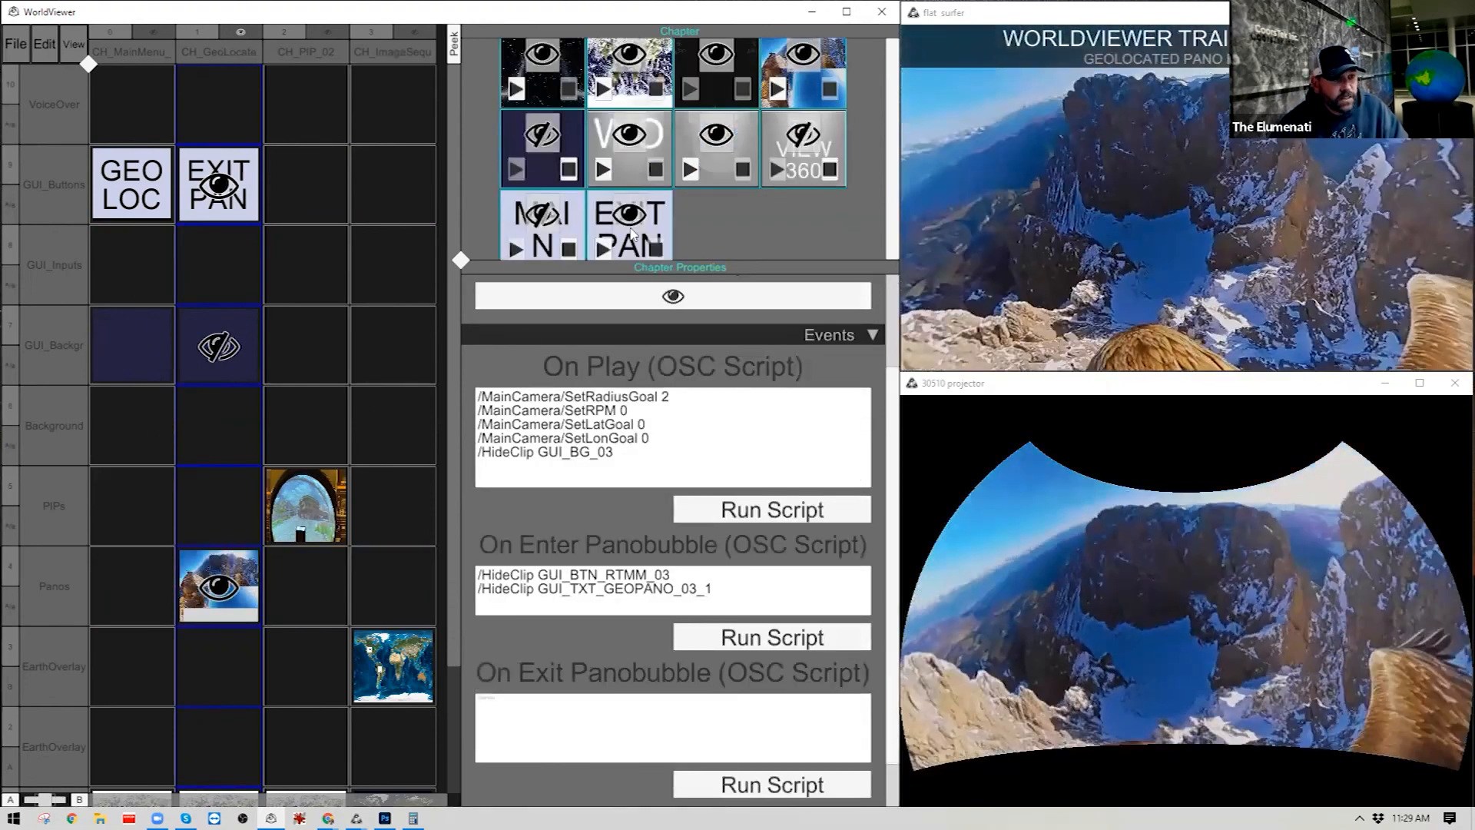
left_click(632, 216)
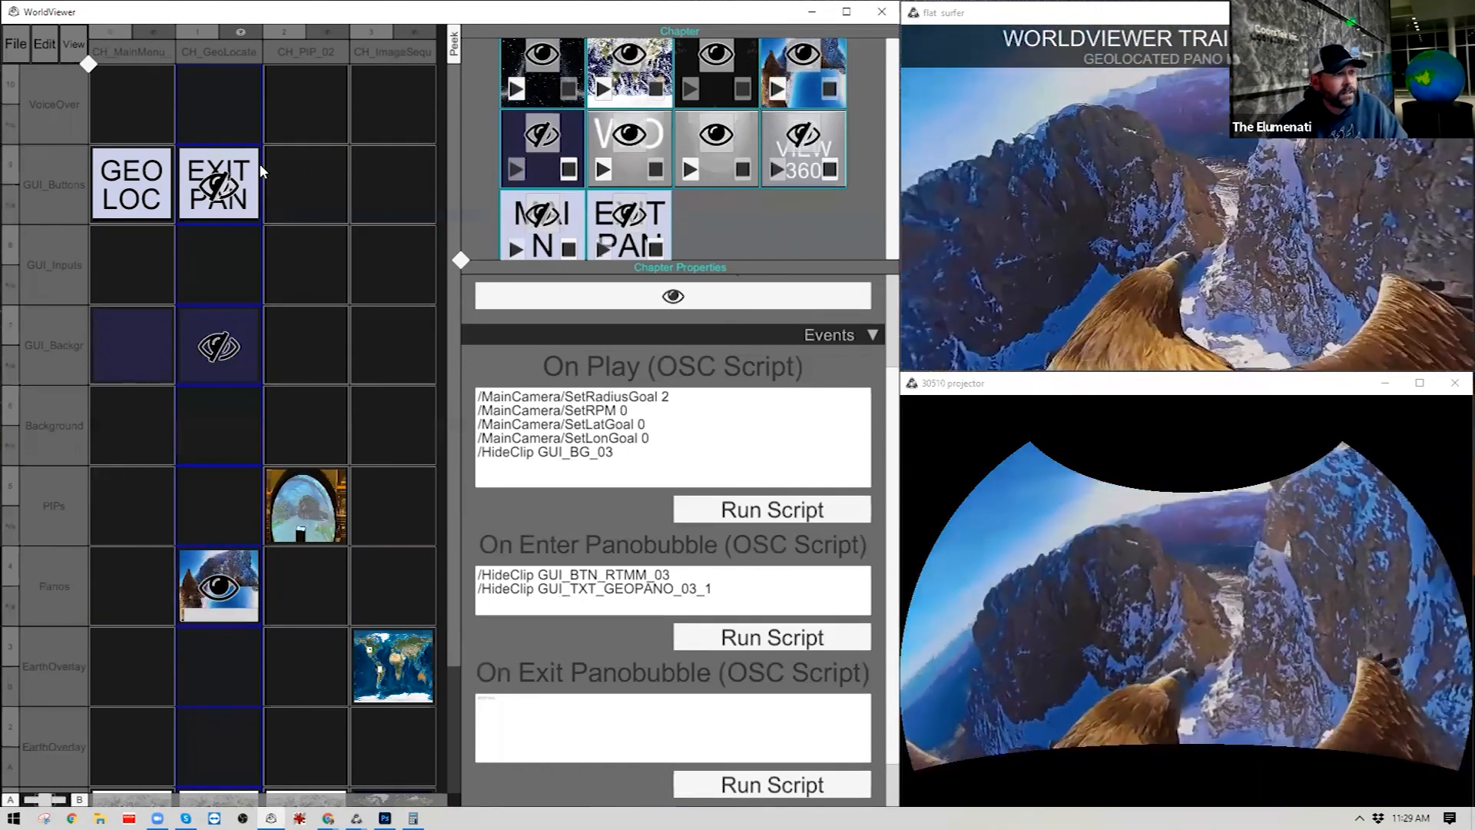
left_click(230, 201)
left_click(551, 220)
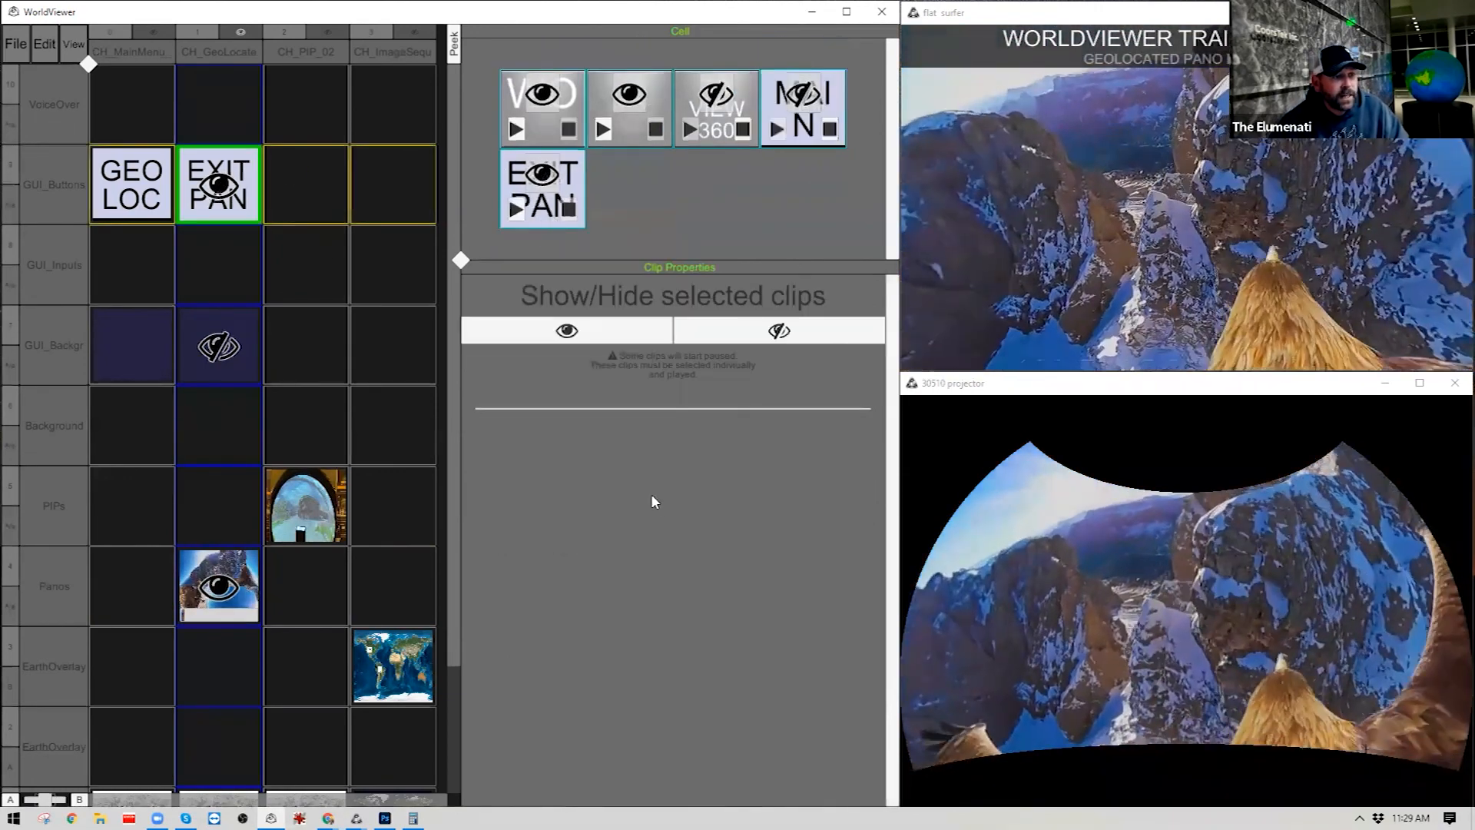
left_click(718, 560)
type("/Joystick/Exit")
left_click(606, 596)
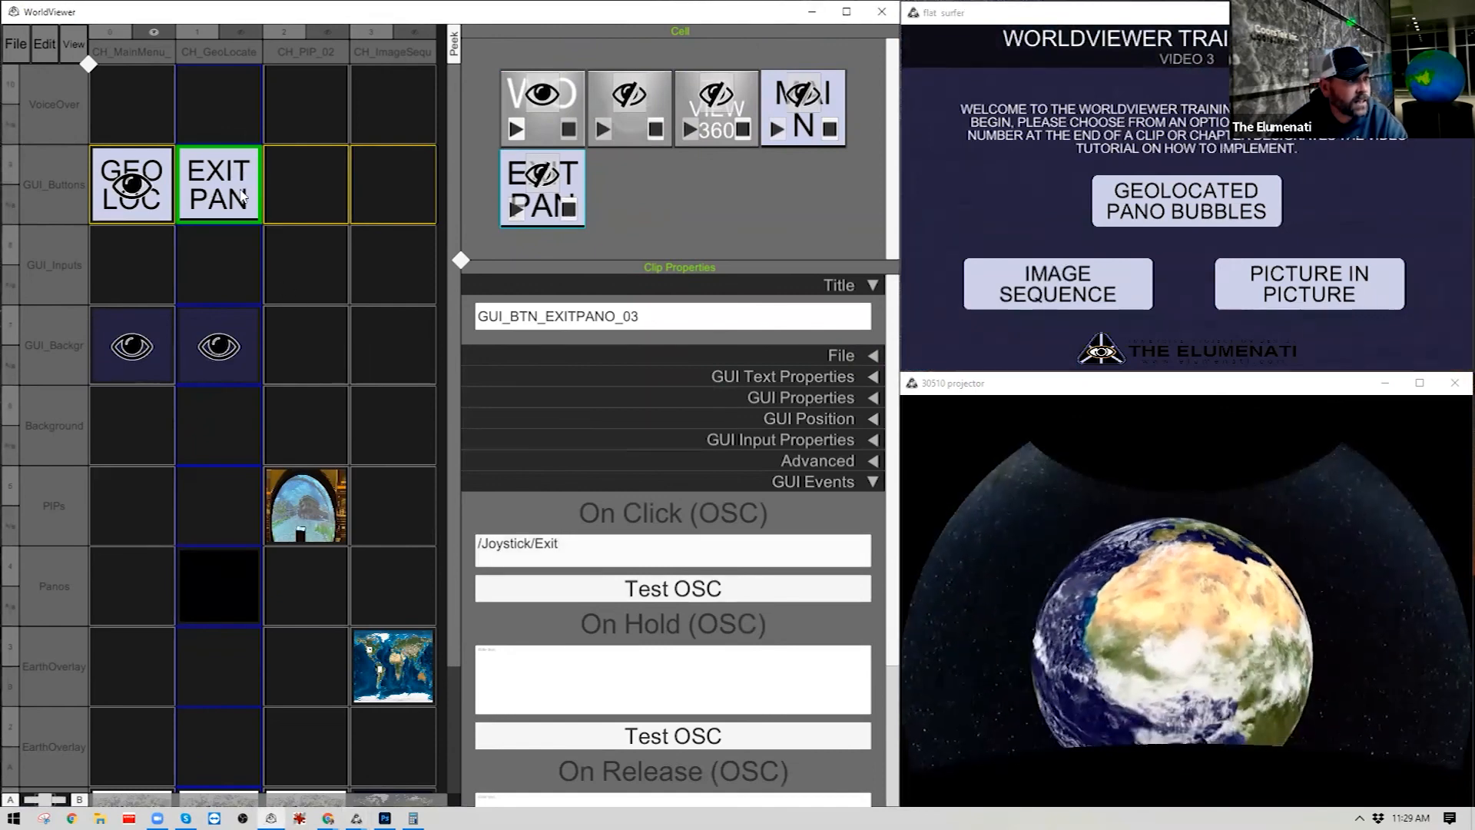
Reopen the geolocated pano bubbles chapter, then add /HideClip GUI_BTN_EXITPANO_03 to its On Play script and run the script.
left_click(799, 138)
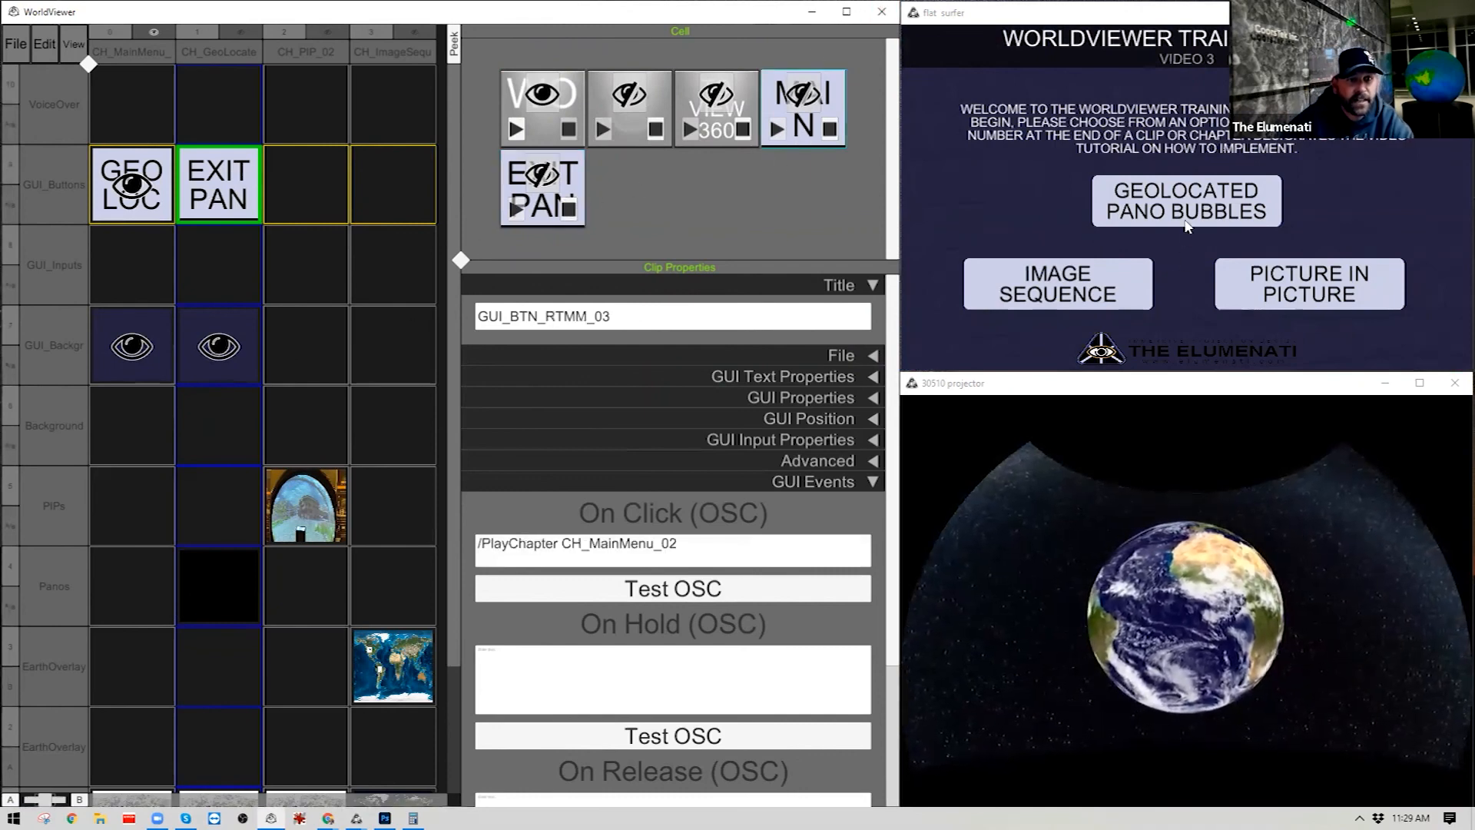
left_click(1184, 220)
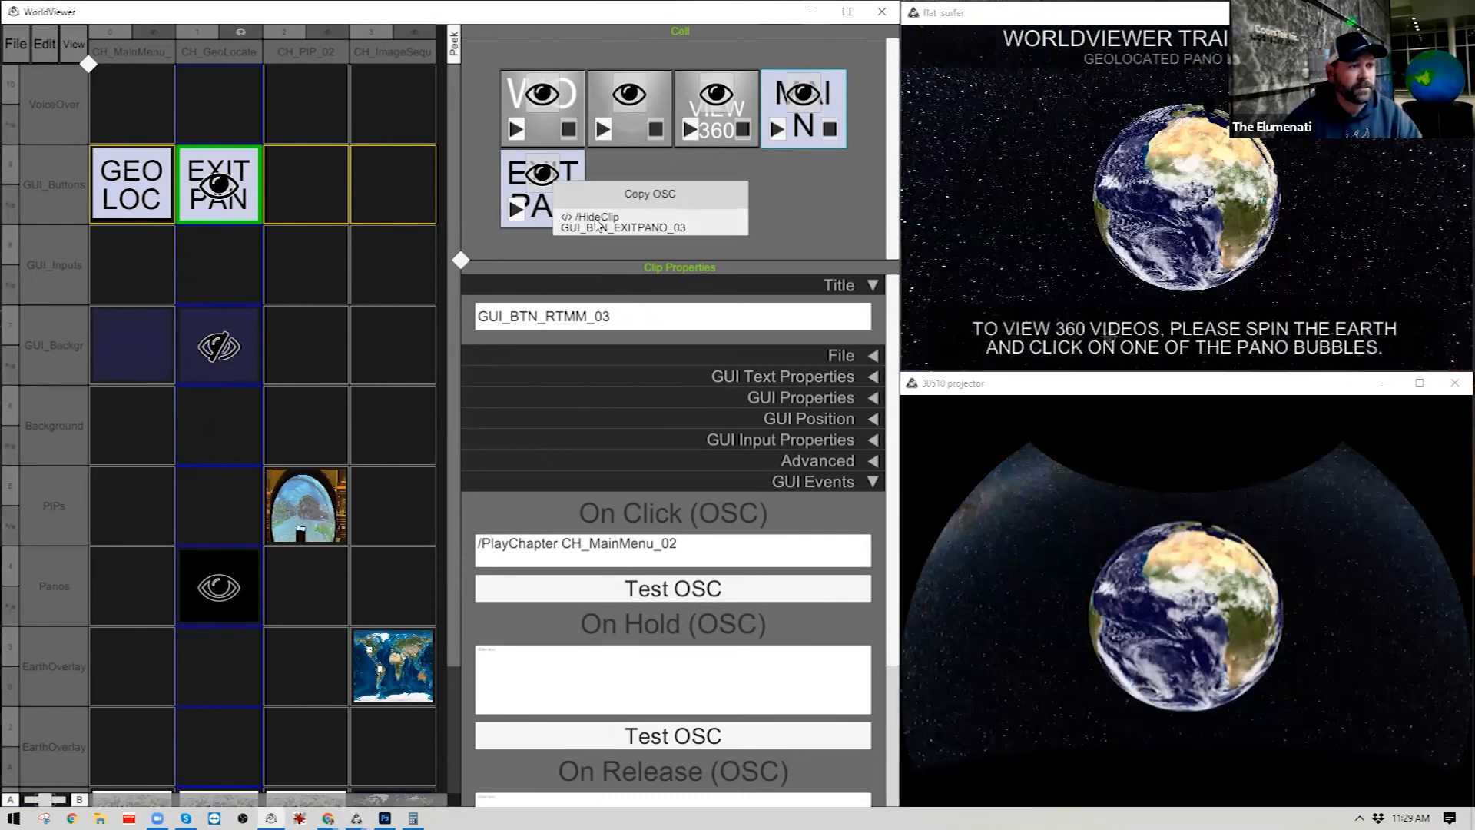
left_click(237, 46)
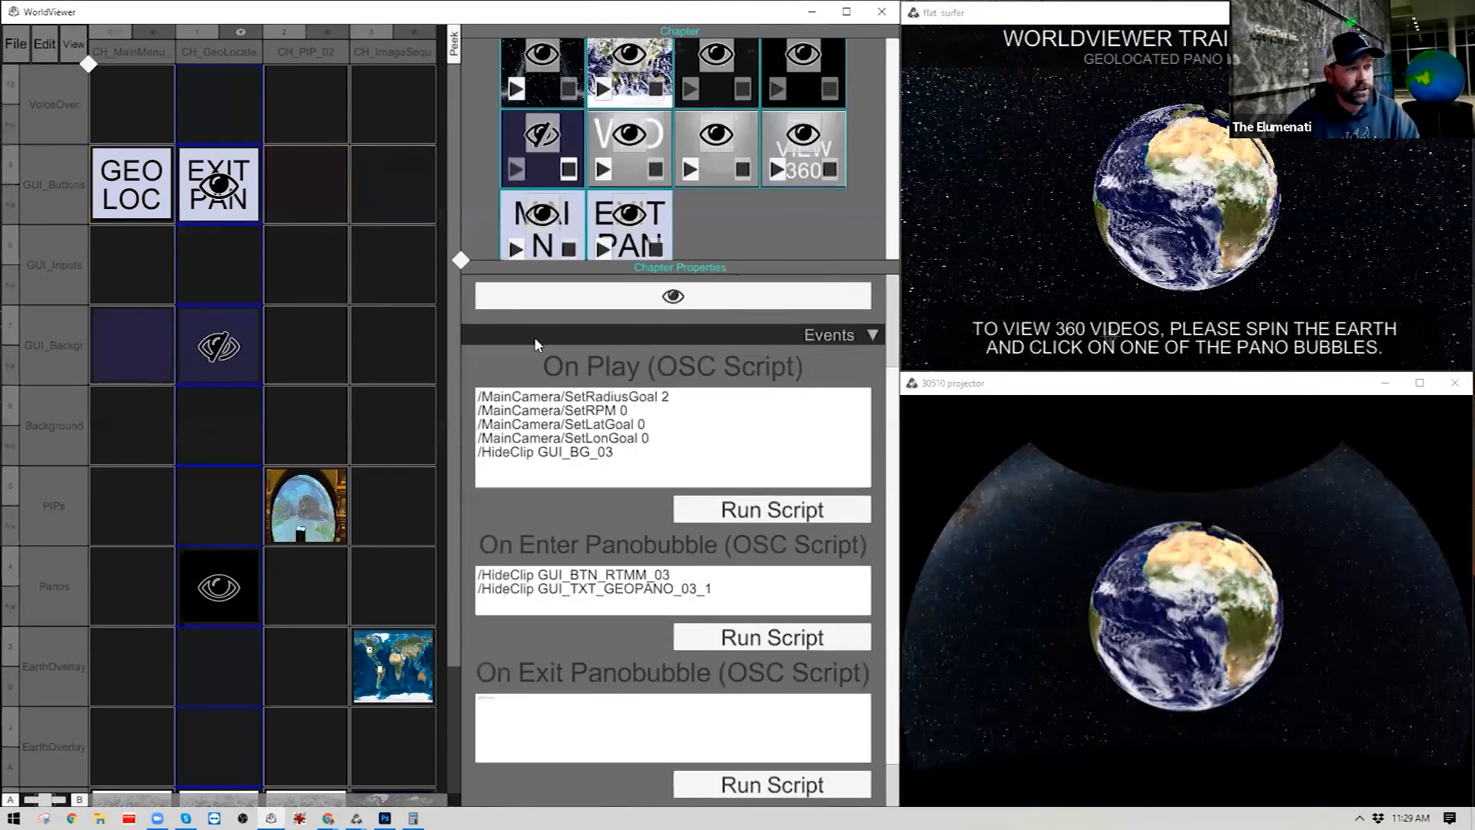
left_click(612, 460)
left_click(612, 459)
key("Return")
type("/HideClip GUI_BTN_EXITPANO_03")
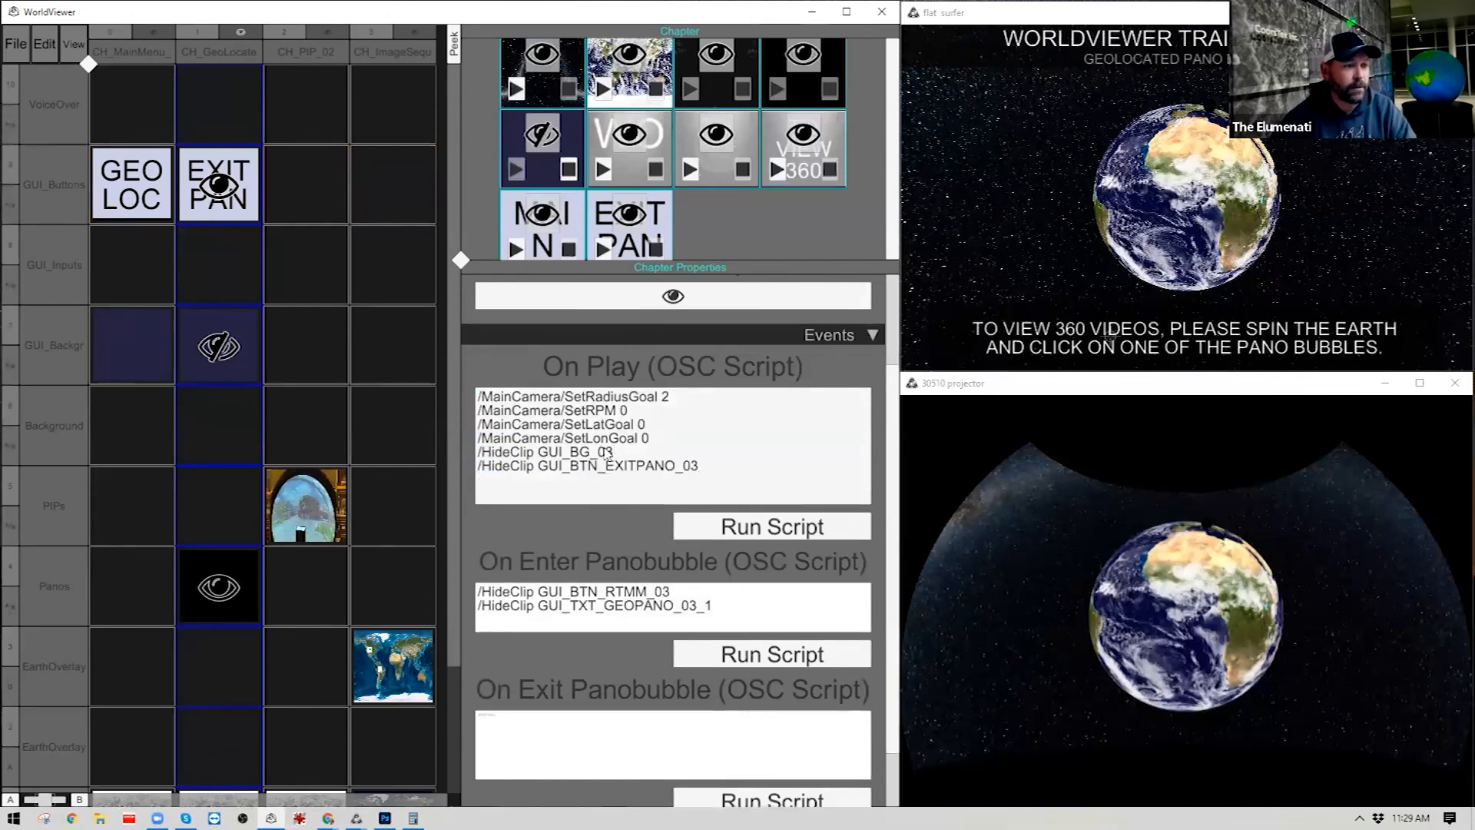
left_click(805, 537)
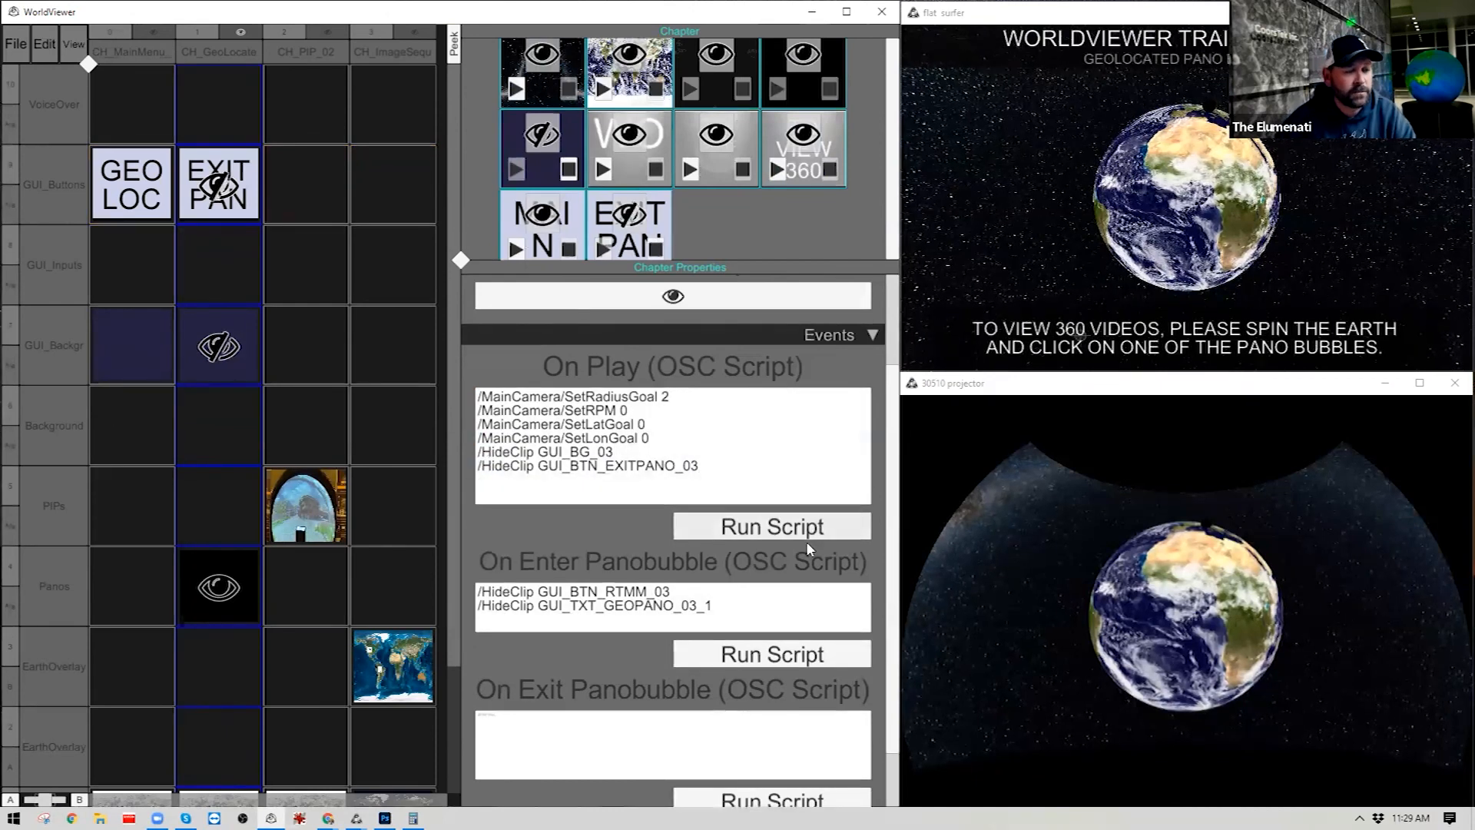
Test the chapter by entering the Dolomites pano bubble on the globe, exiting it and returning to the editor.
left_click(1211, 106)
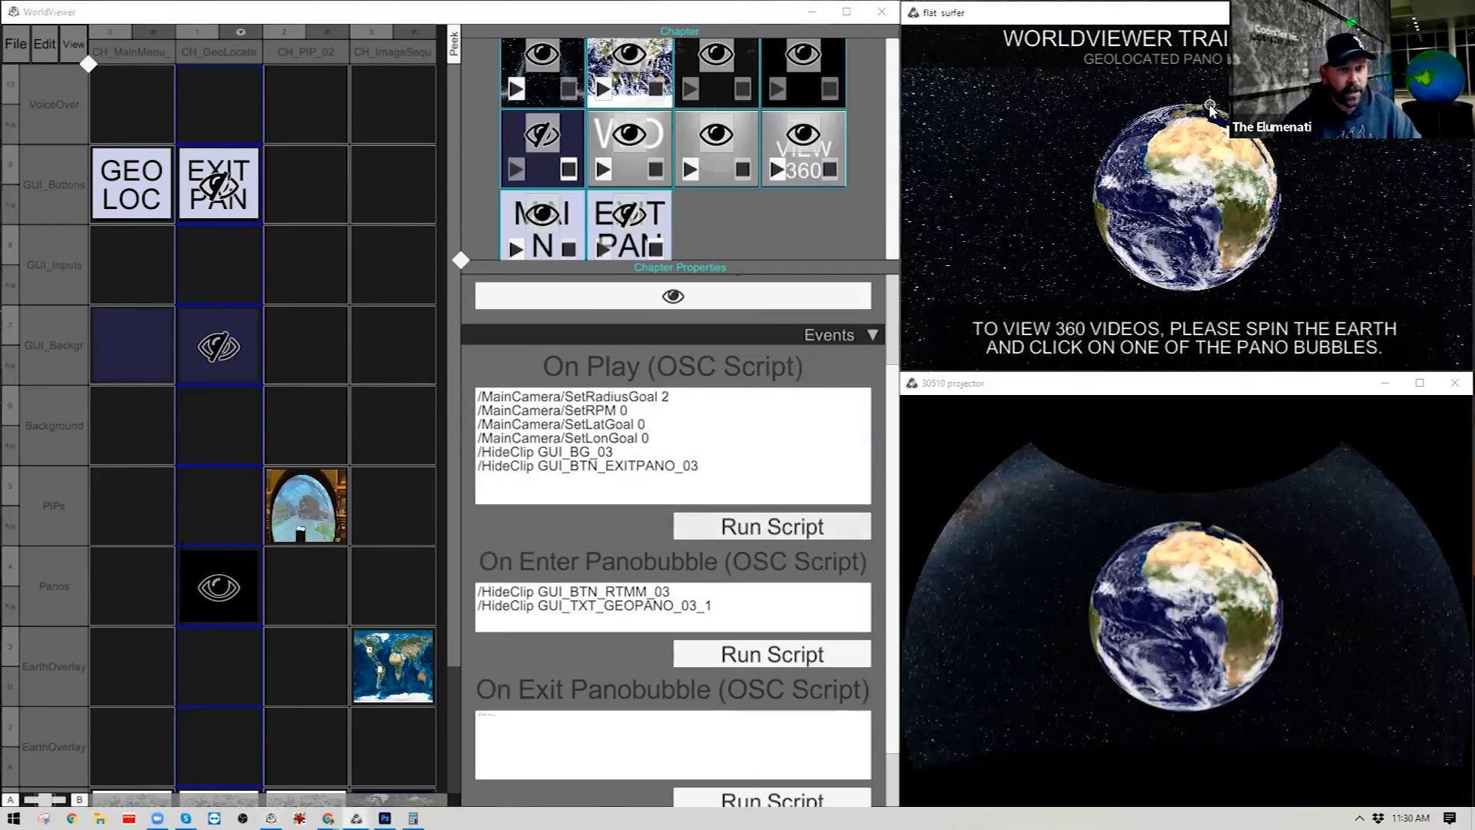
key("Escape")
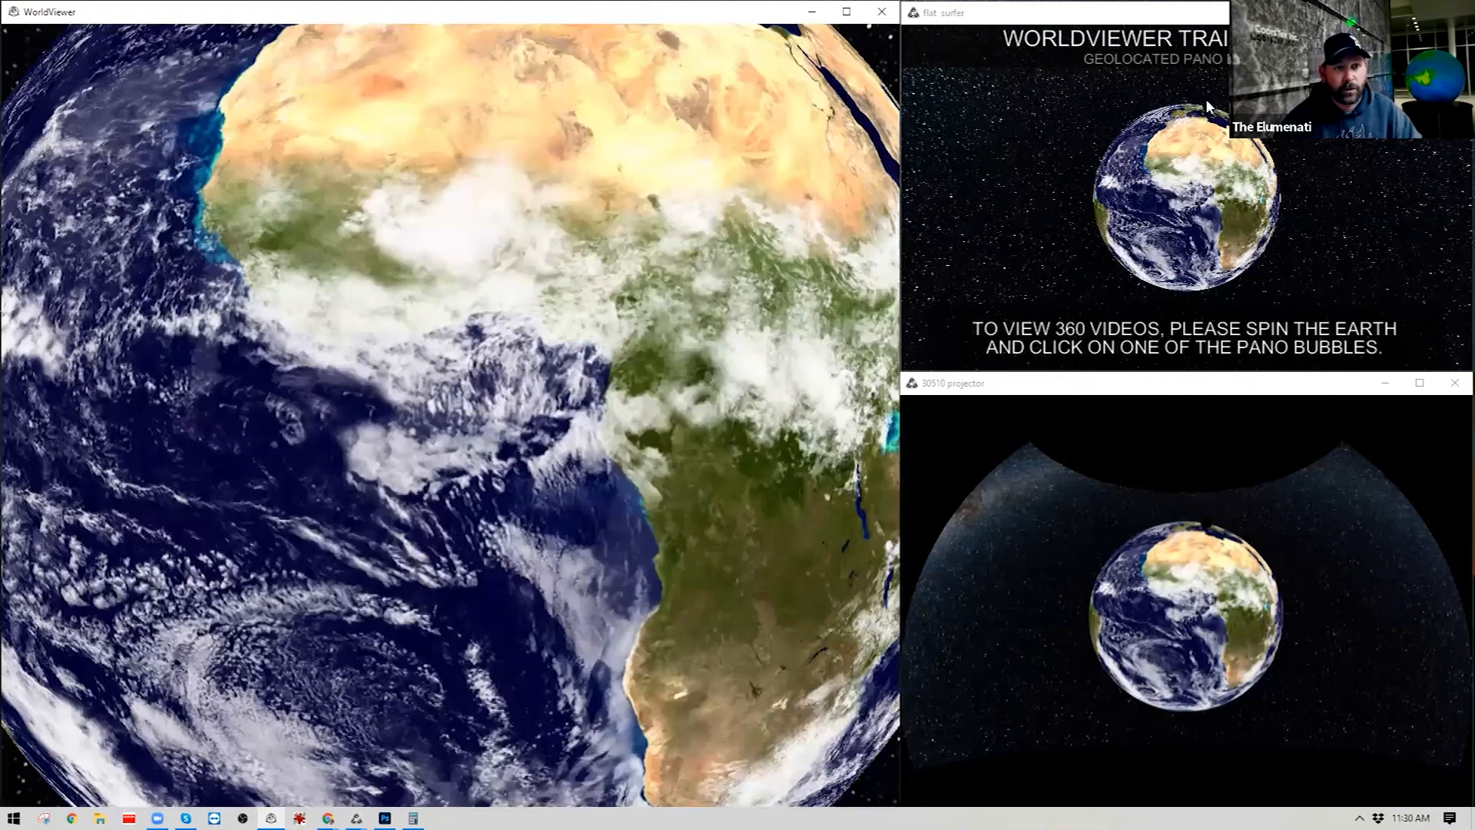
left_click(1207, 106)
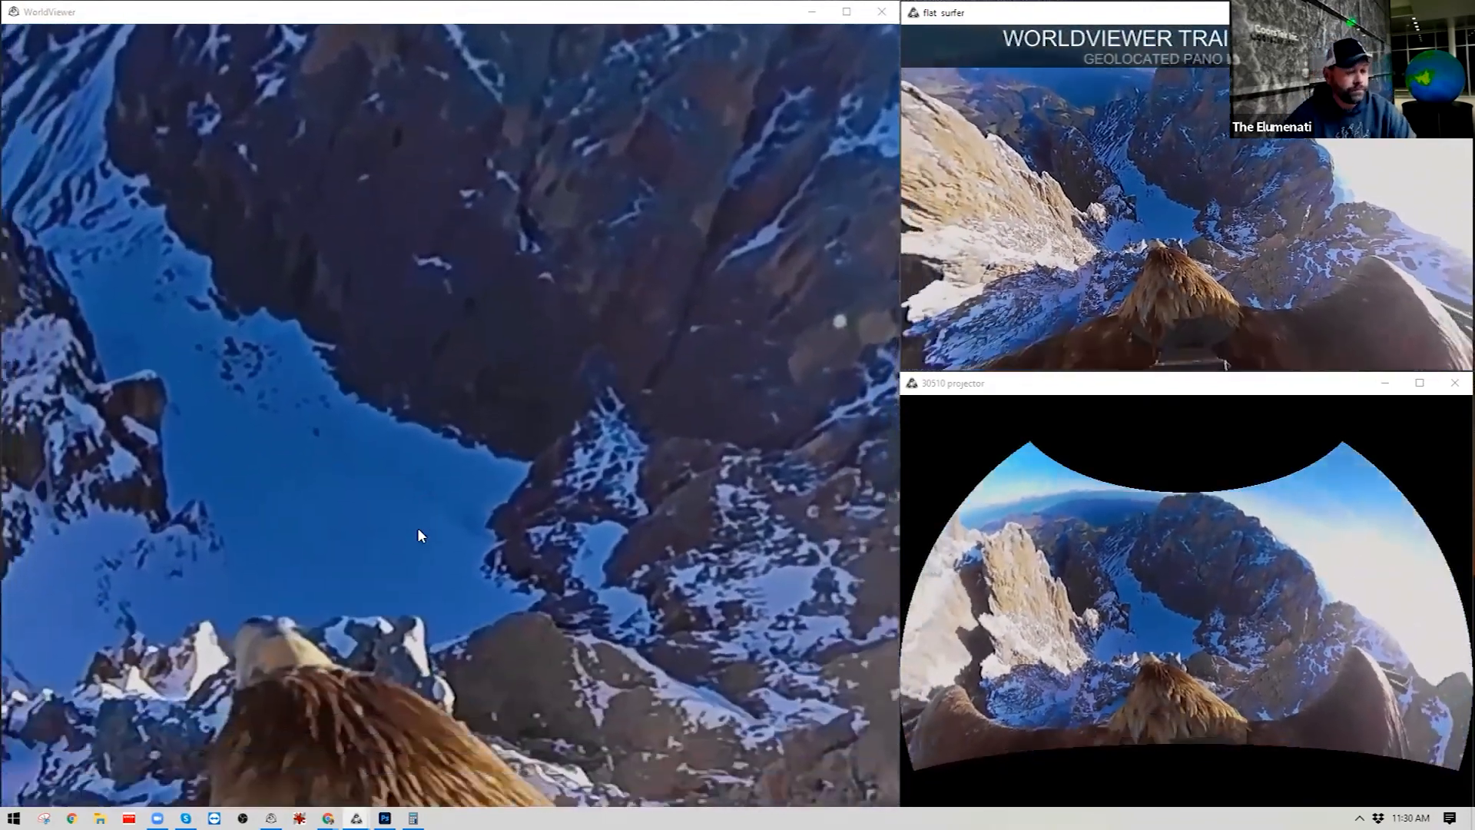
right_click_drag(417, 527, 528, 168)
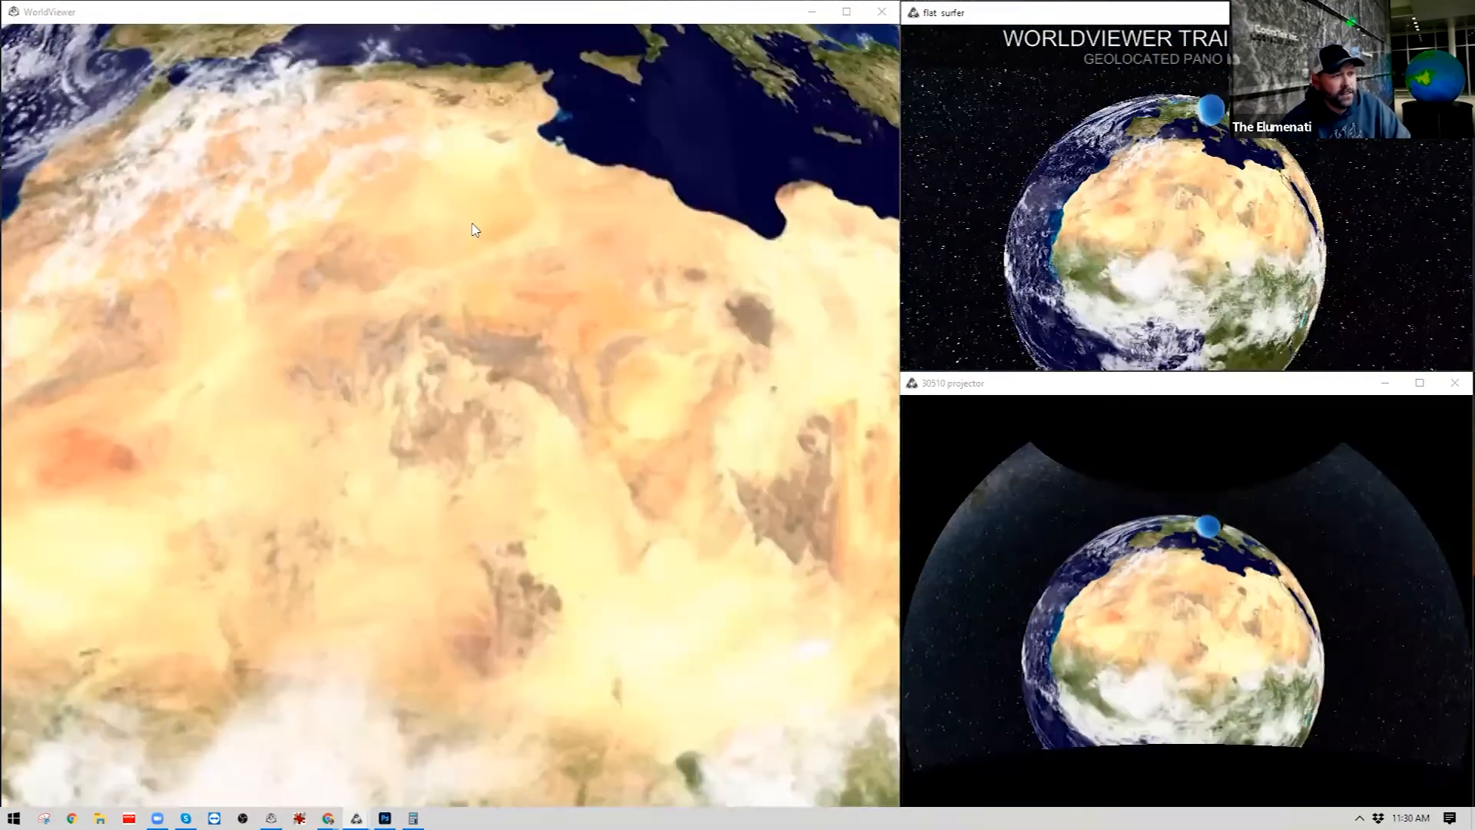
key("alt+Tab")
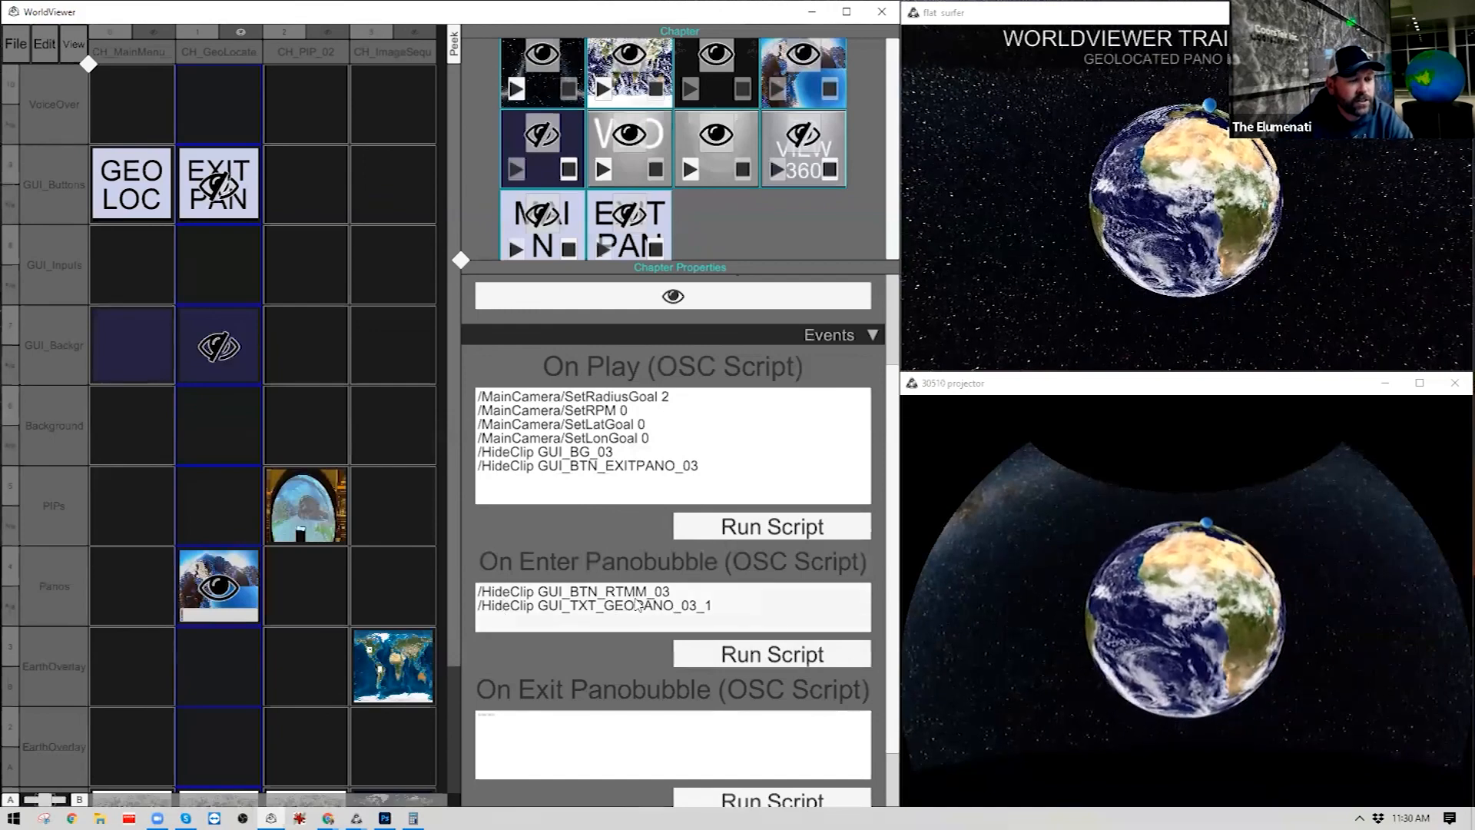
Add /ShowClip GUI_BTN_EXITPANO_03 to the geolocated panos chapter's On Enter Panobubble script.
left_click(649, 592)
left_click(625, 593)
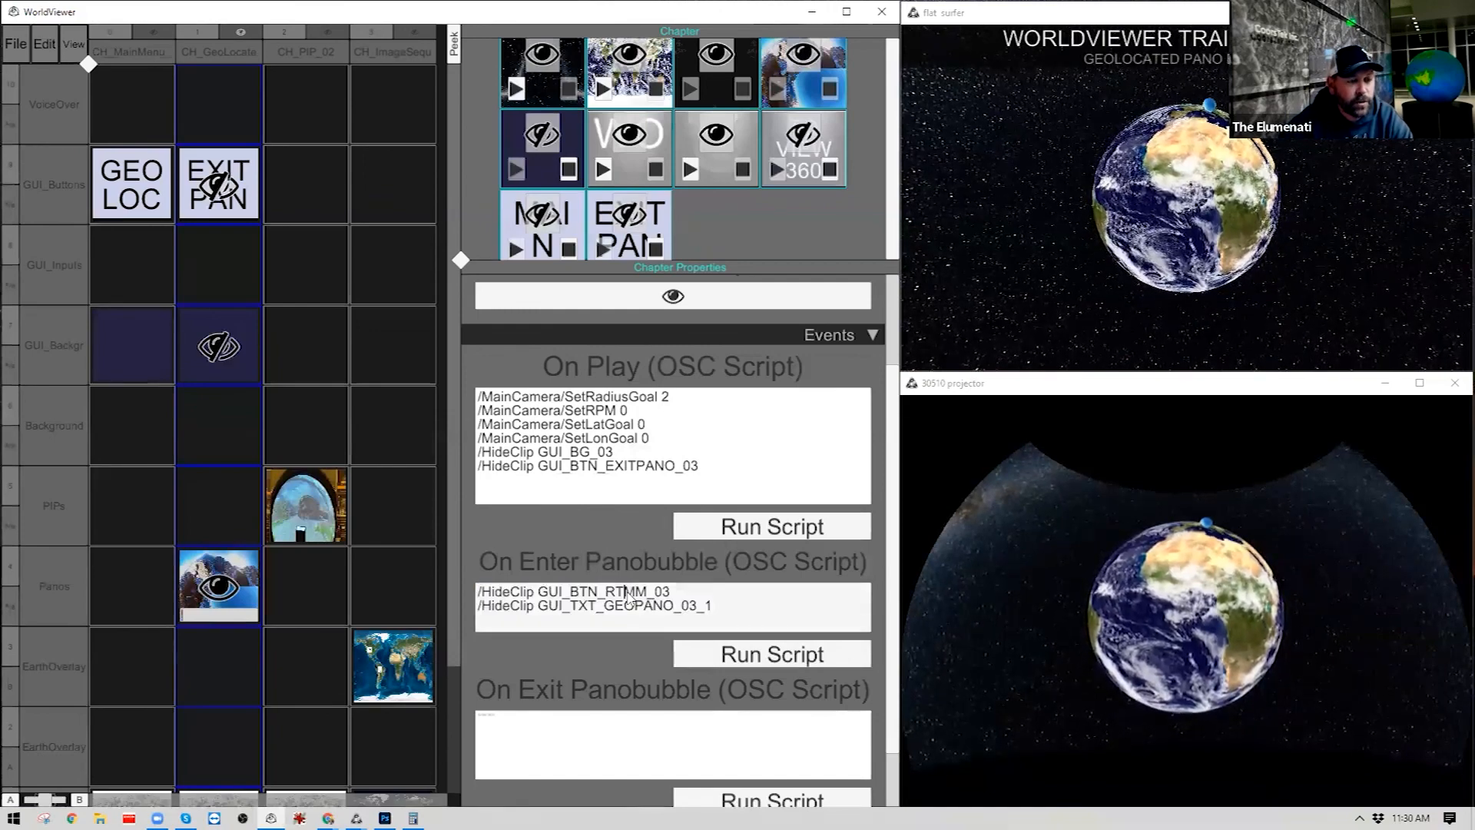
left_click(636, 607)
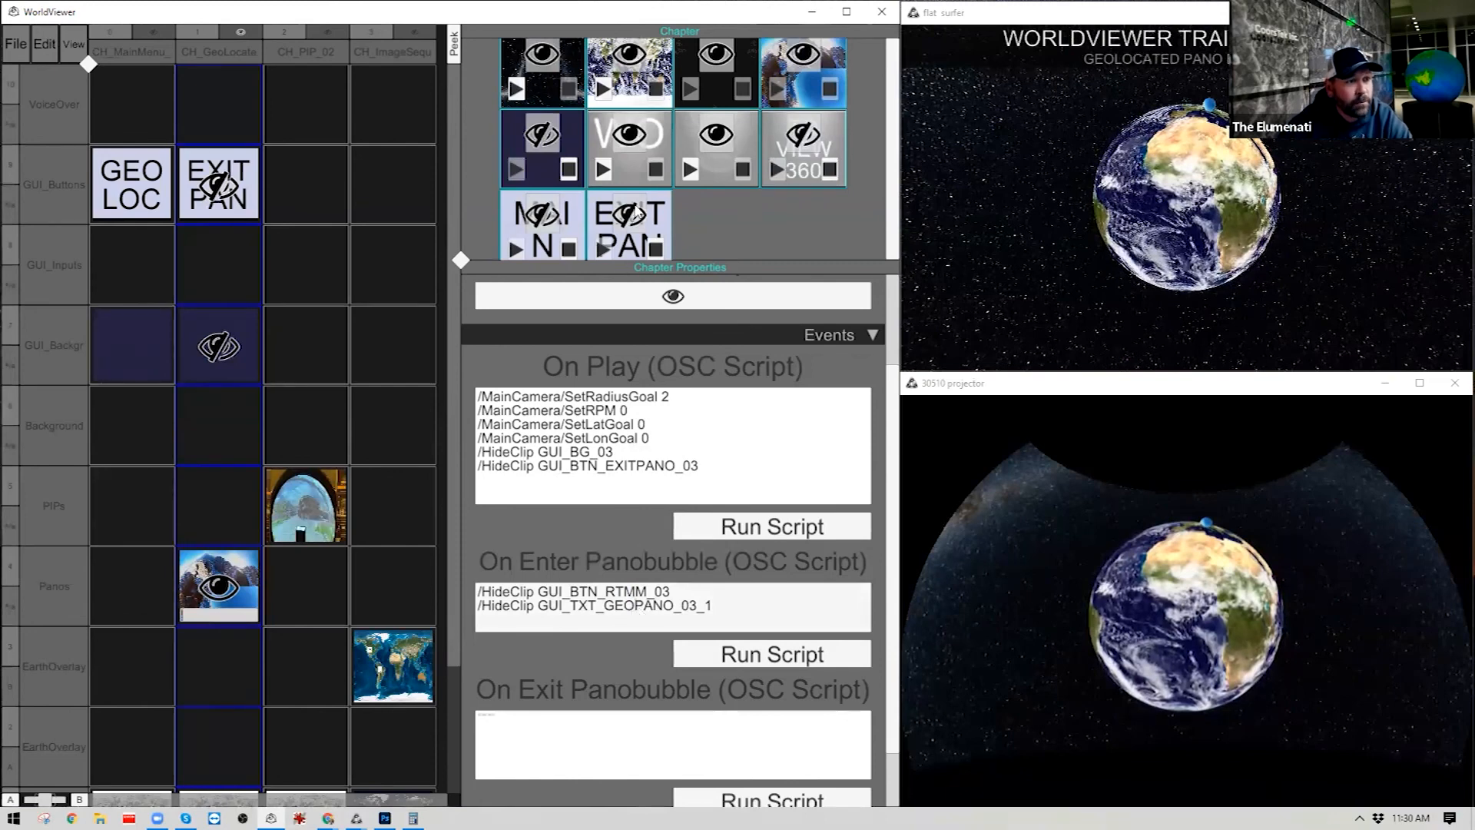
mouse_move(627, 222)
left_click(714, 608)
left_click(722, 609)
key("Return")
type("/ShowClip GUI_BTN_EXITPANO_03")
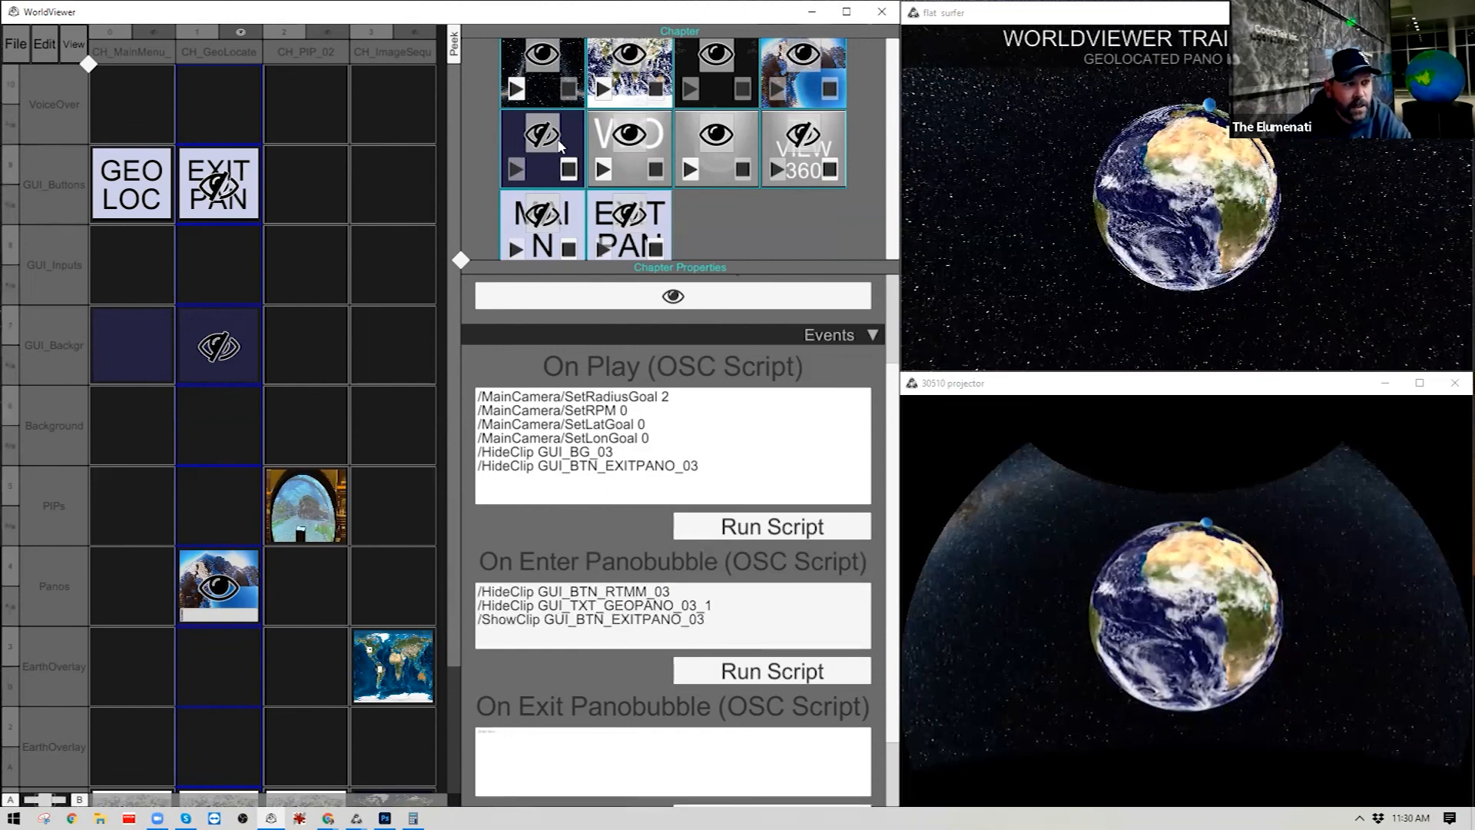
Copy the background clip's show command and add /ShowClip GUI_BG_03 to the On Enter Panobubble script.
mouse_move(542, 136)
left_click(573, 164)
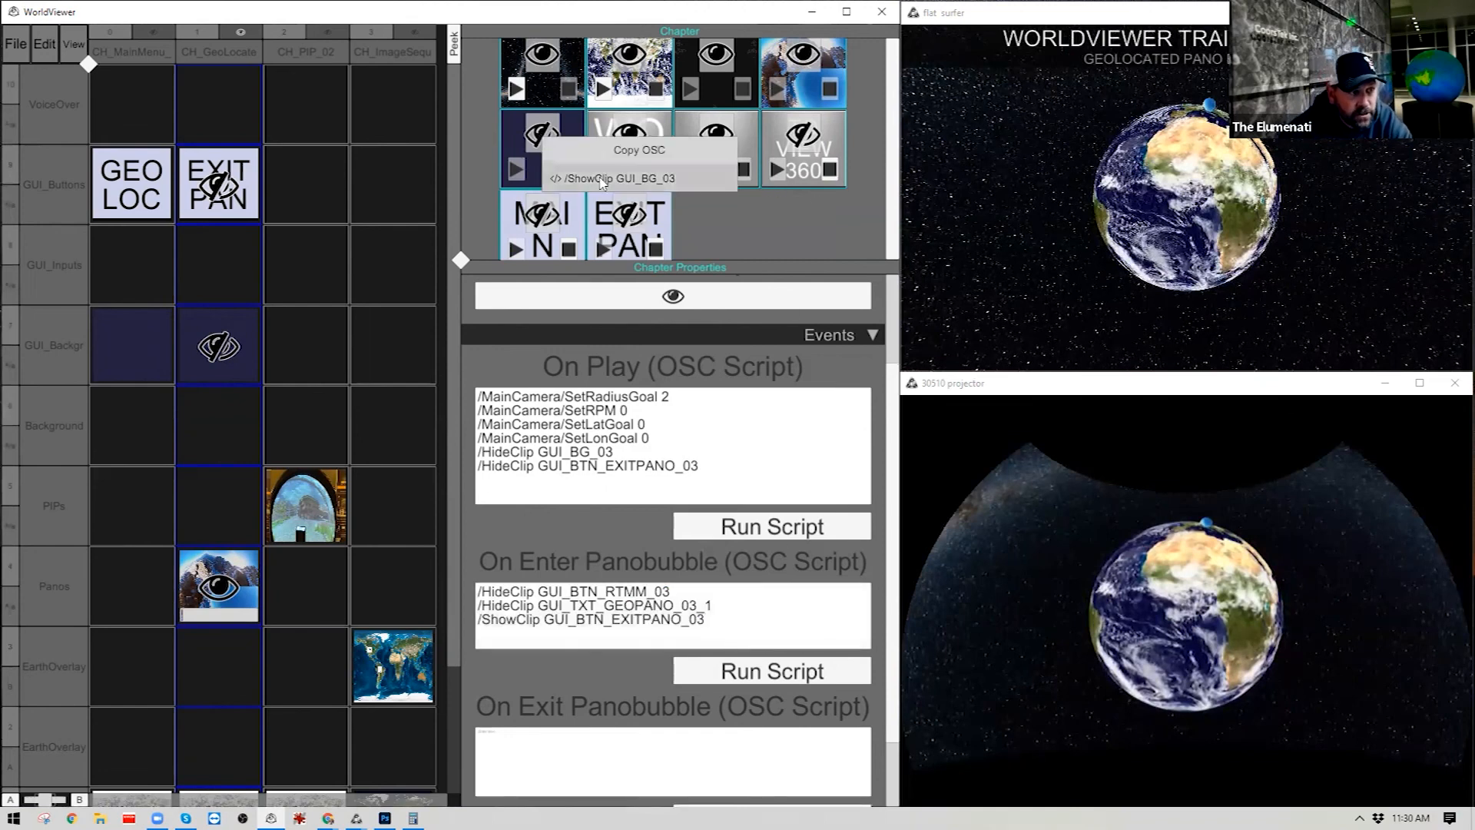
left_click(725, 622)
left_click(725, 623)
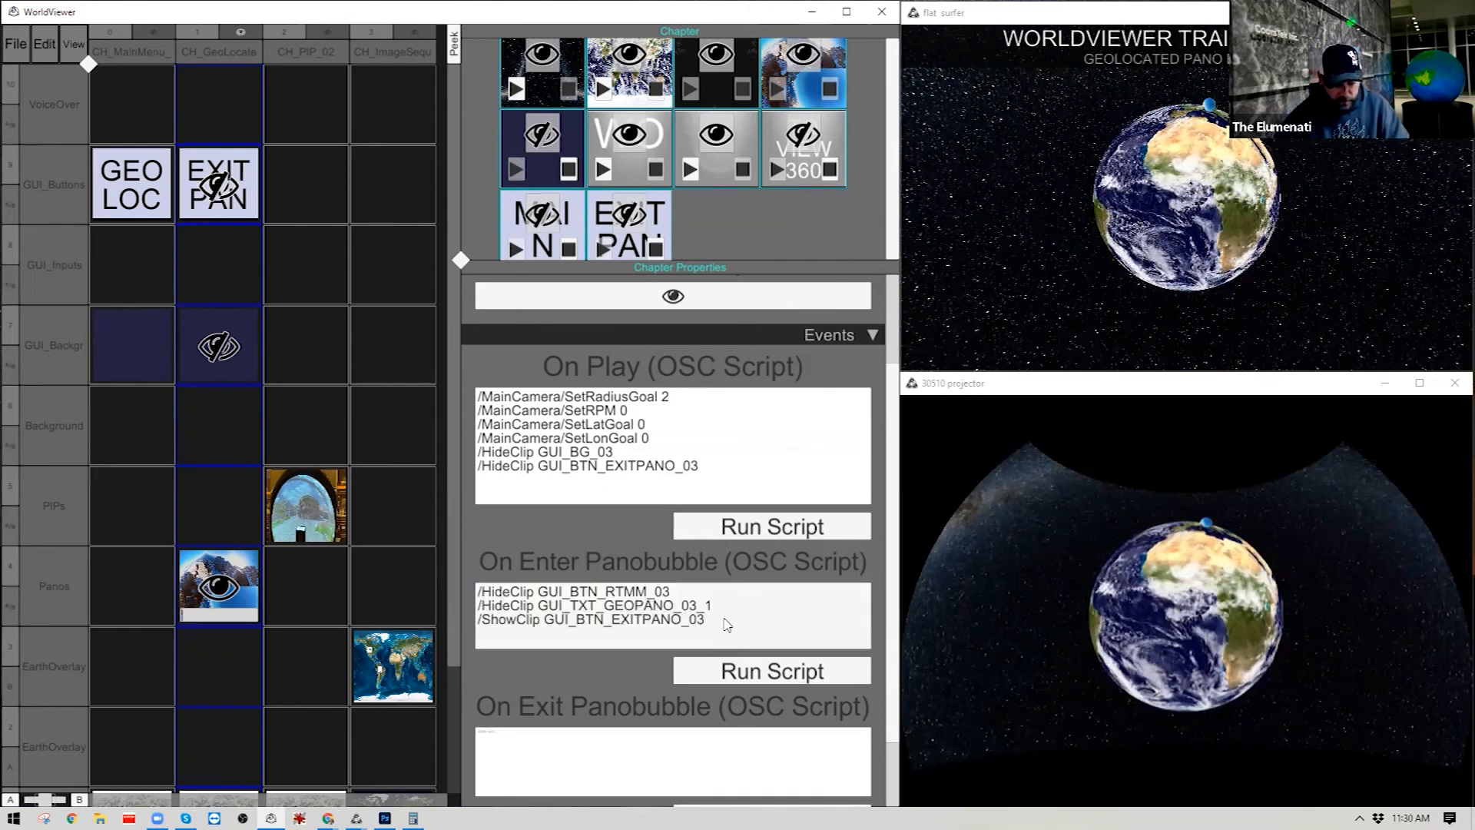
key("Return")
type("/ShowClip GUI_BG_03")
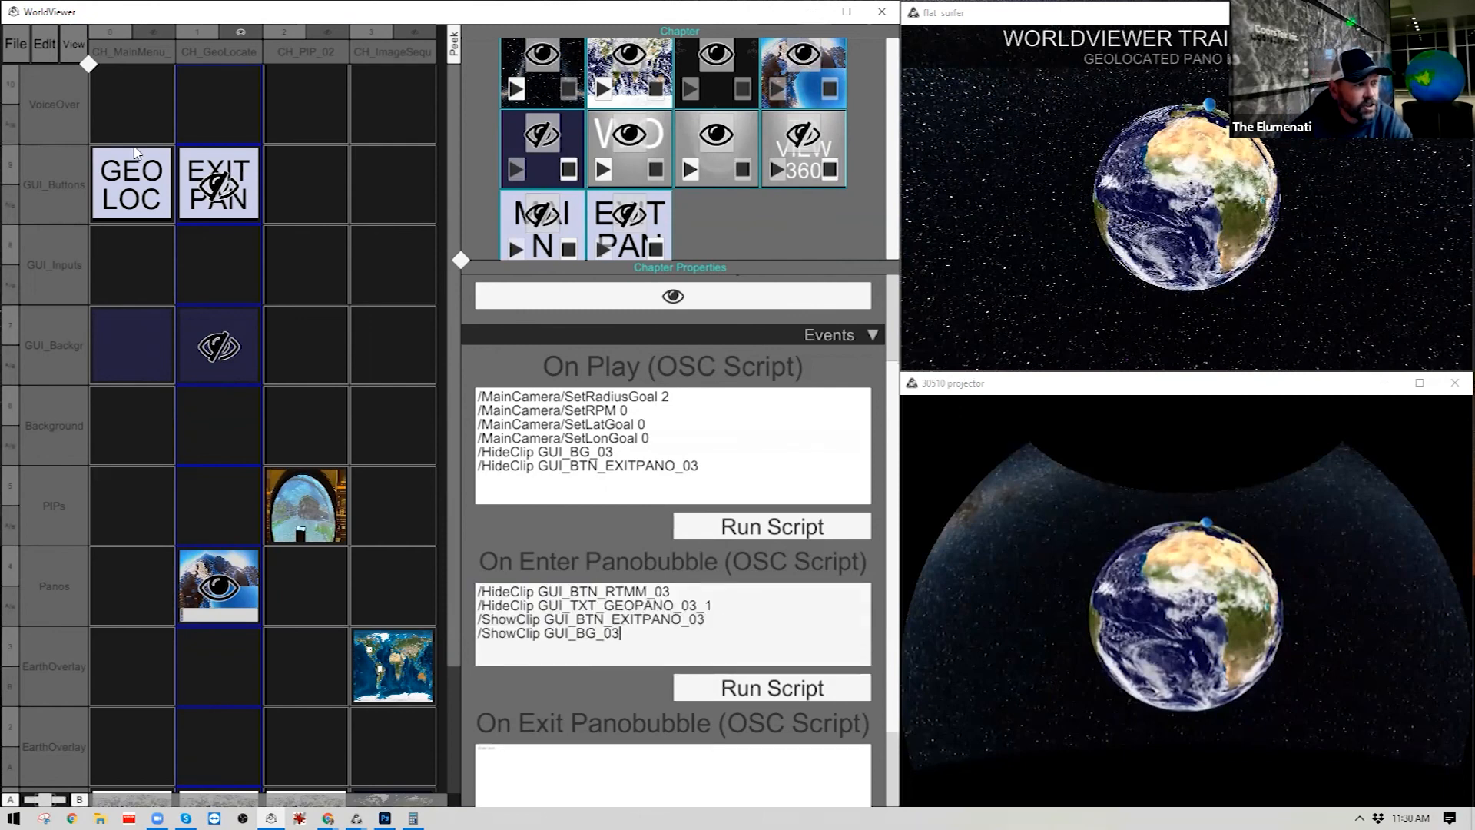
Load a new GUI_INPUT_SPIN clip into the geolocated panos chapter's empty GUI_Inputs cell.
right_click(213, 275)
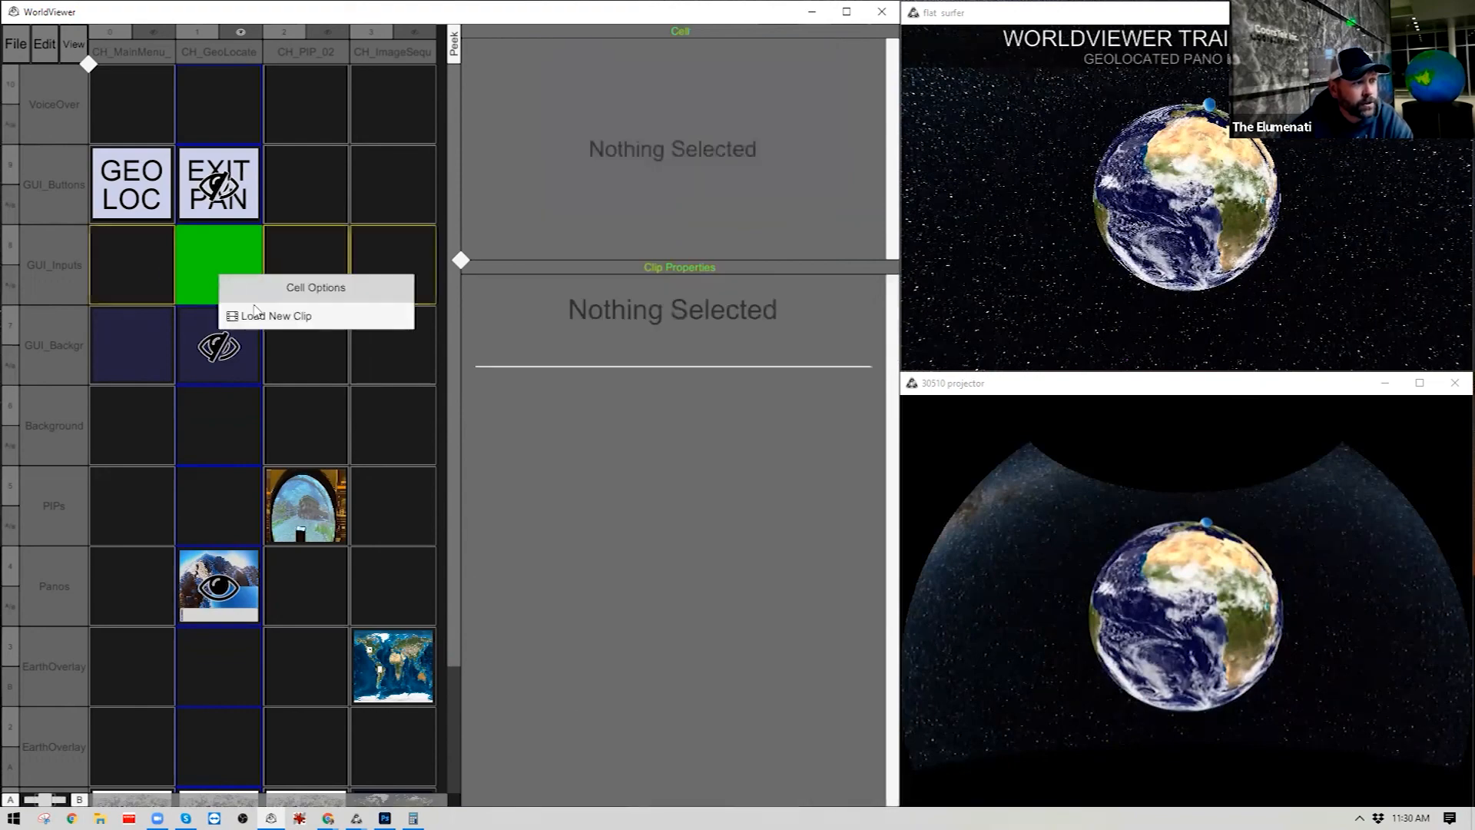
left_click(262, 317)
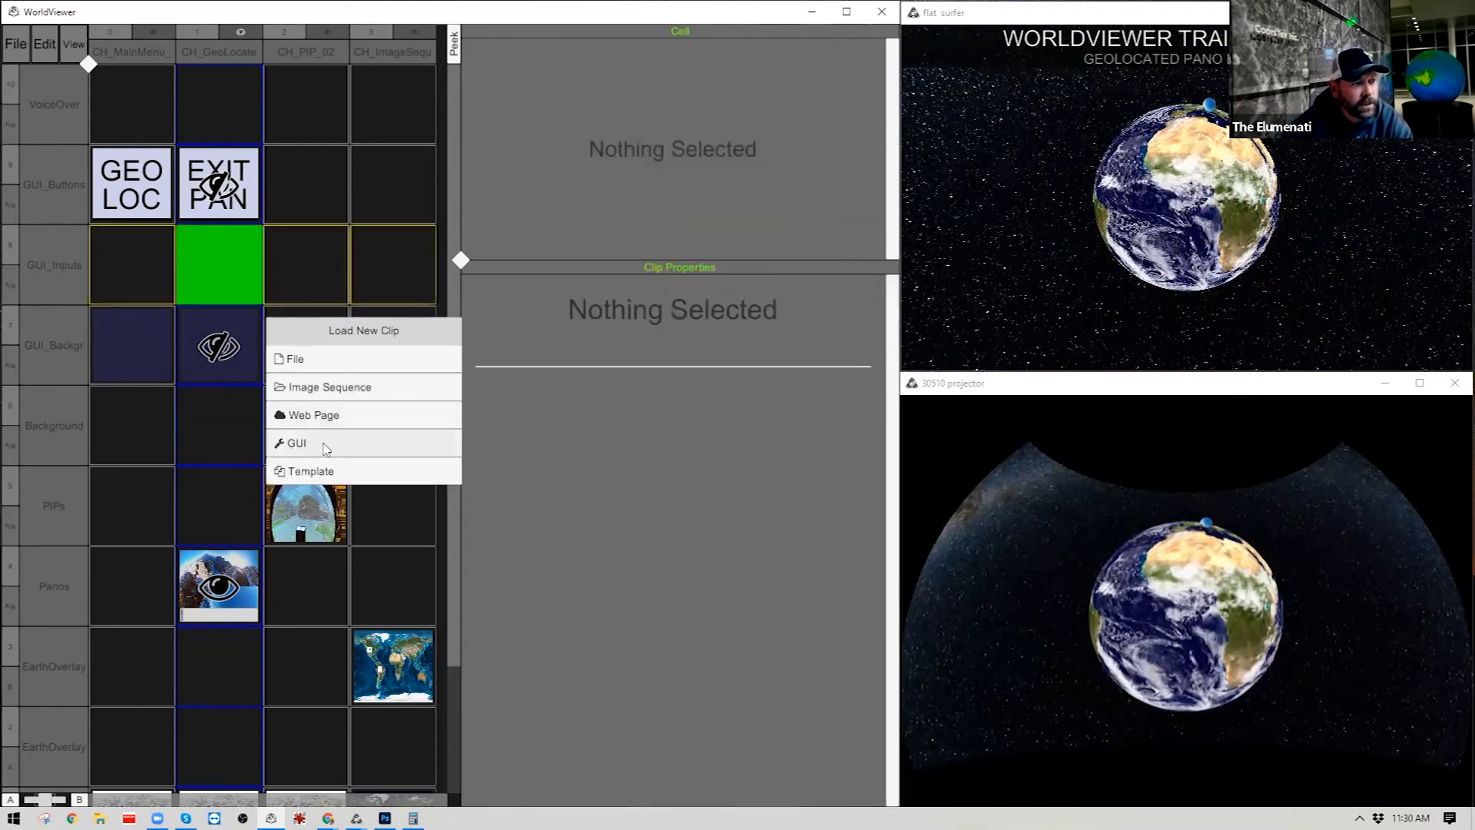
left_click(323, 444)
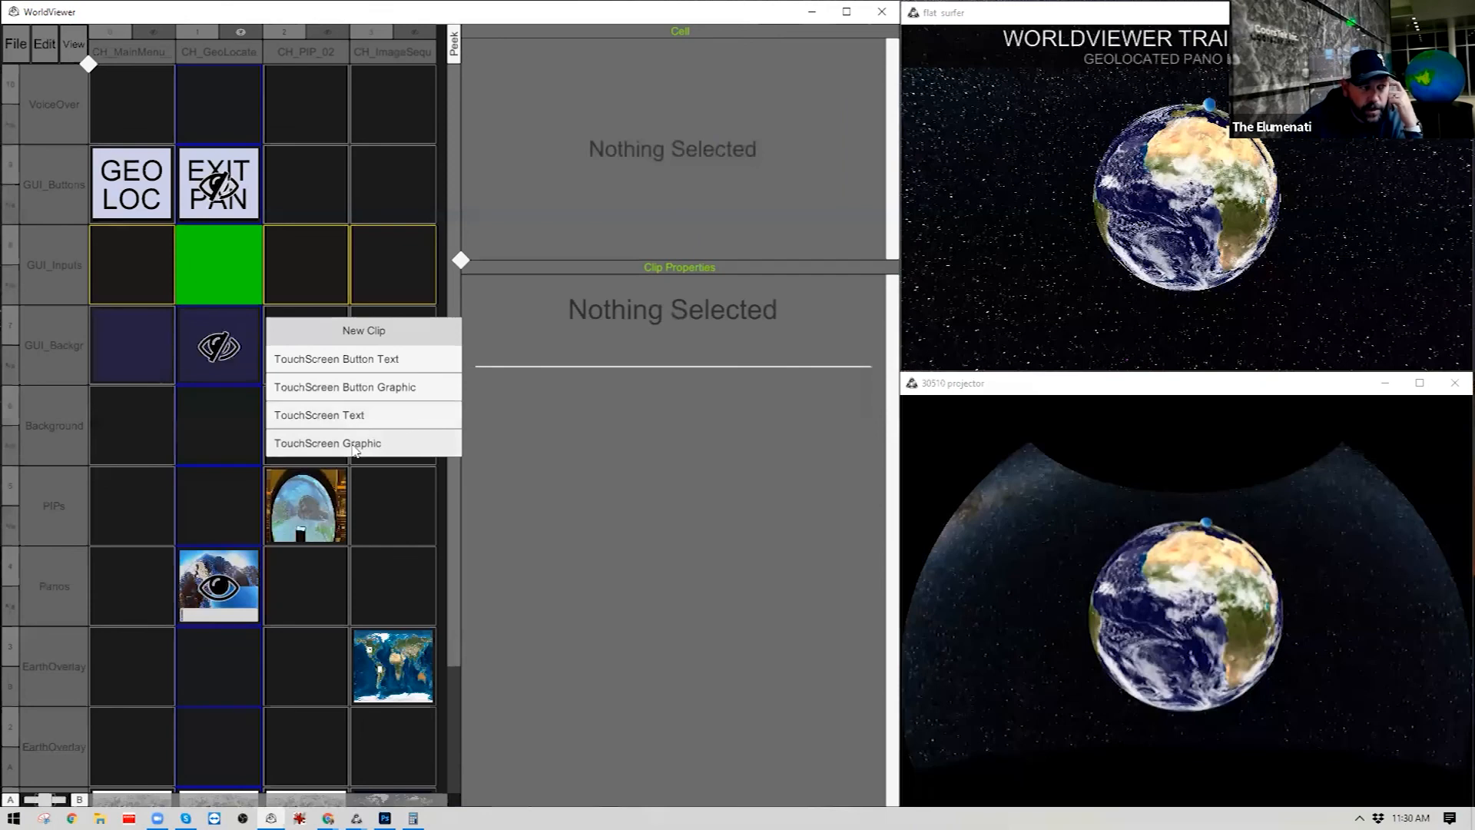
left_click(352, 446)
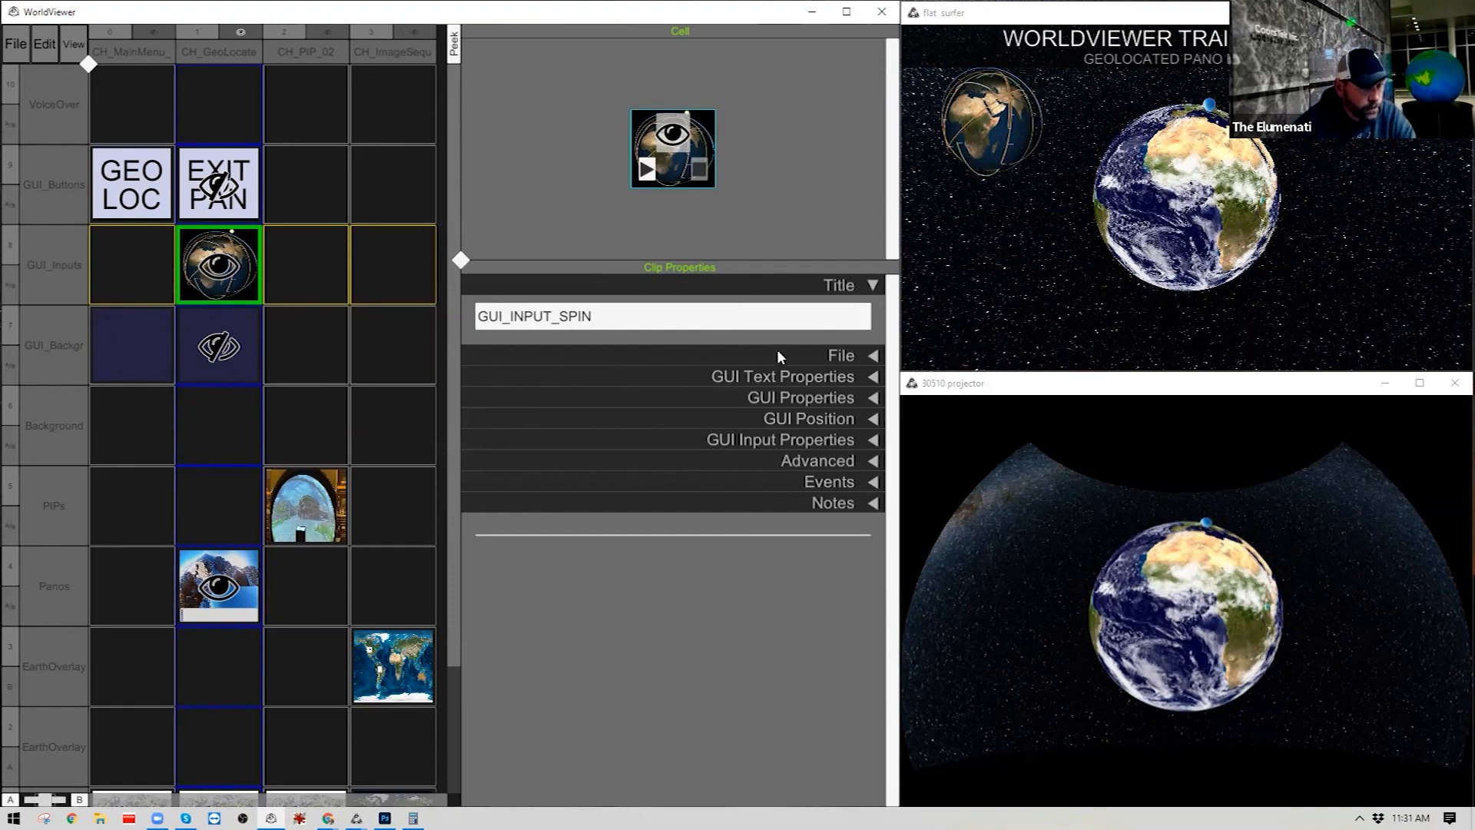
Replace the GUI_INPUT_SPIN clip's image file with SwipeToRotateGlobe_white.png from the GUI content folder.
left_click(794, 363)
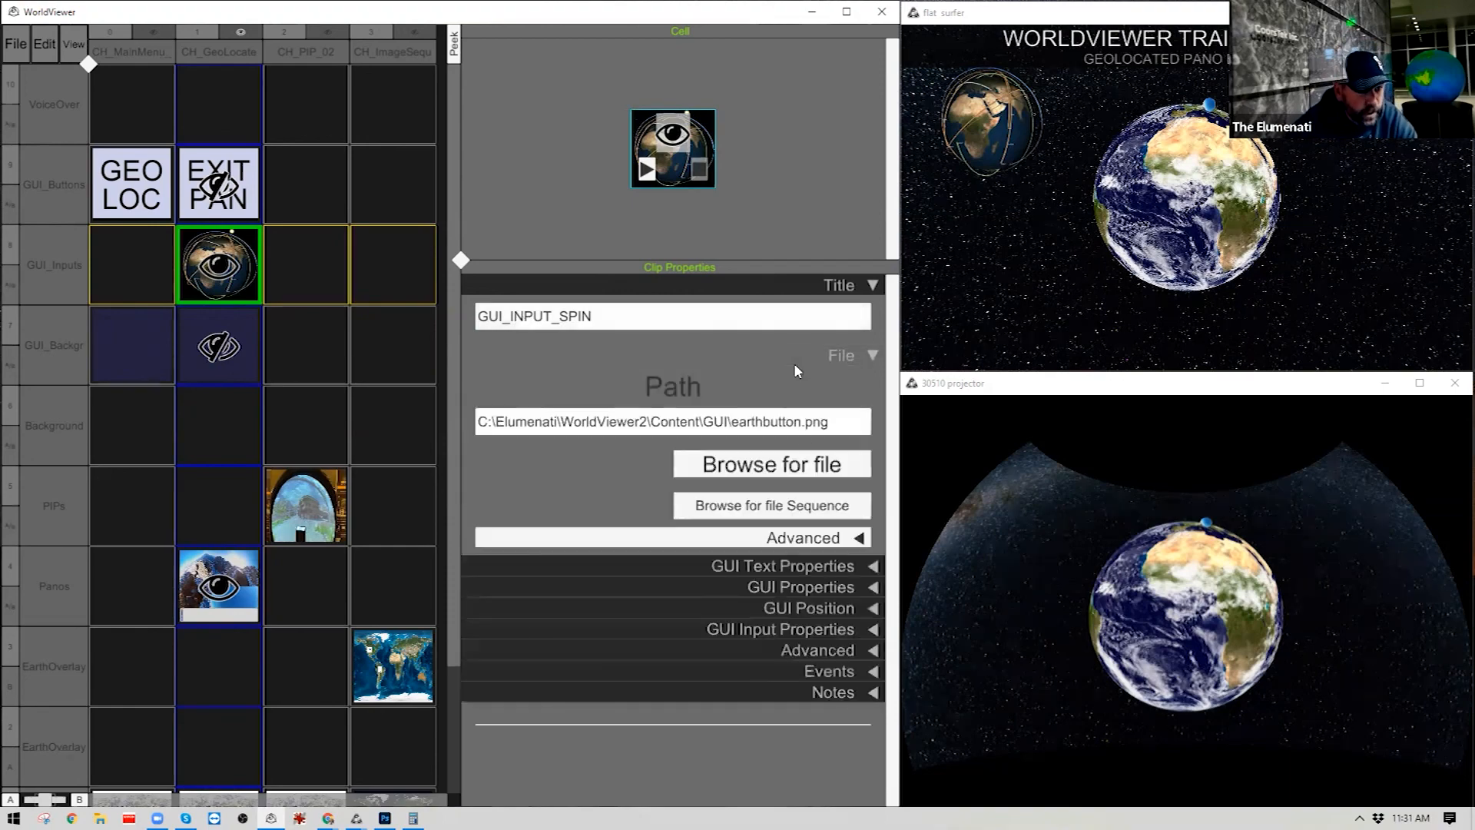
left_click(817, 464)
double_click(167, 296)
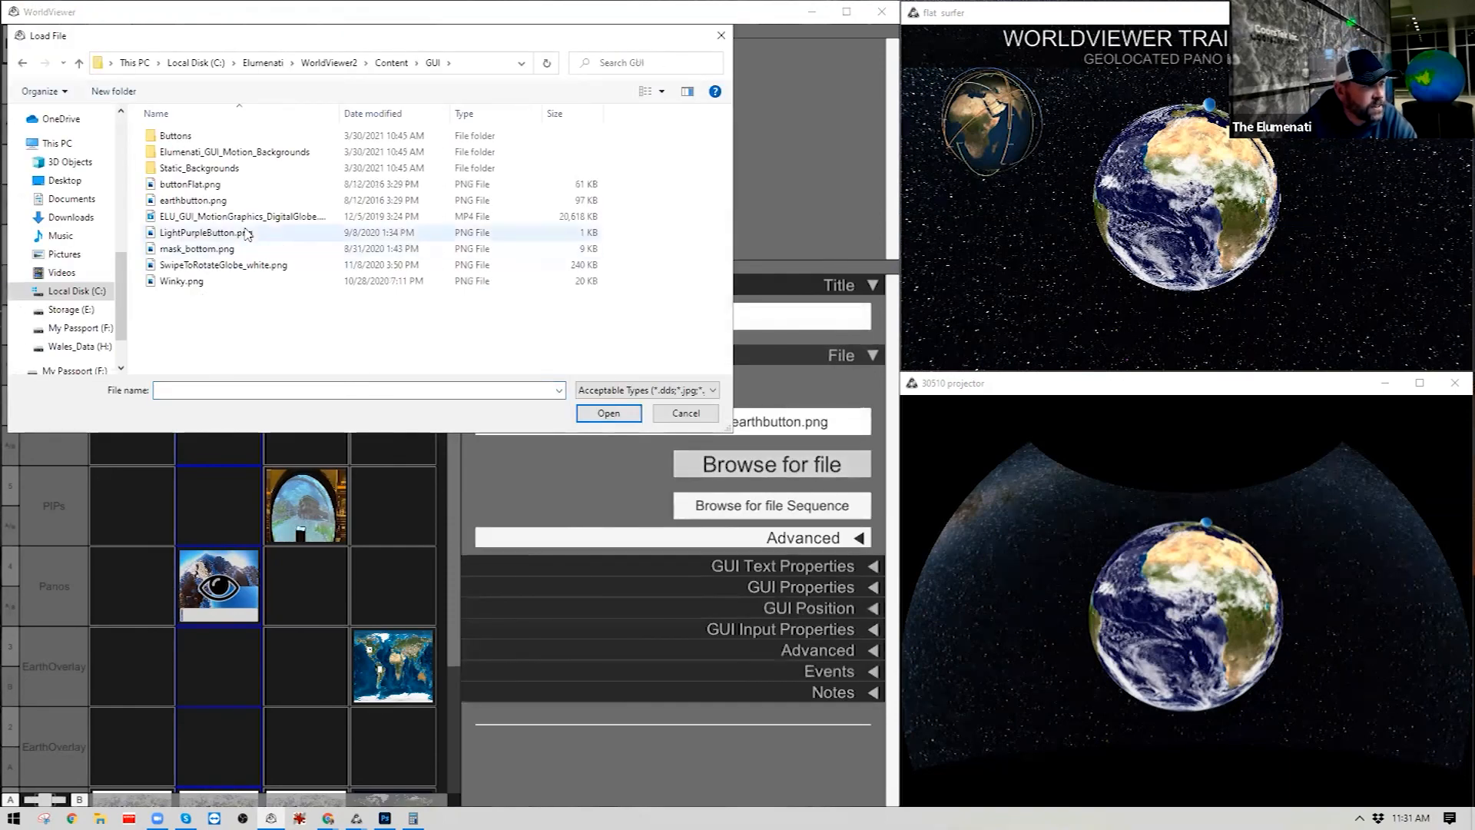
double_click(242, 269)
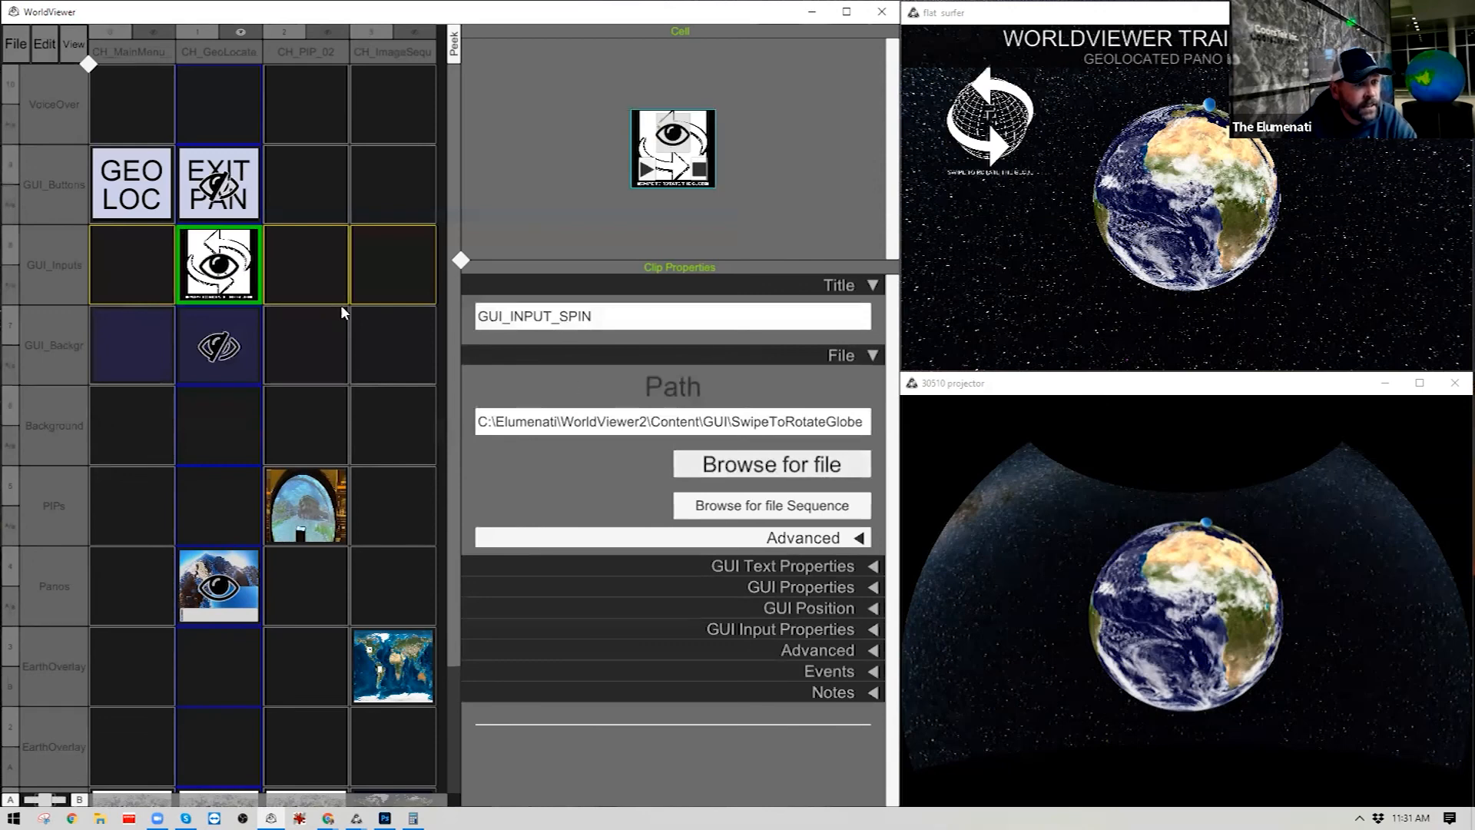
left_click(828, 352)
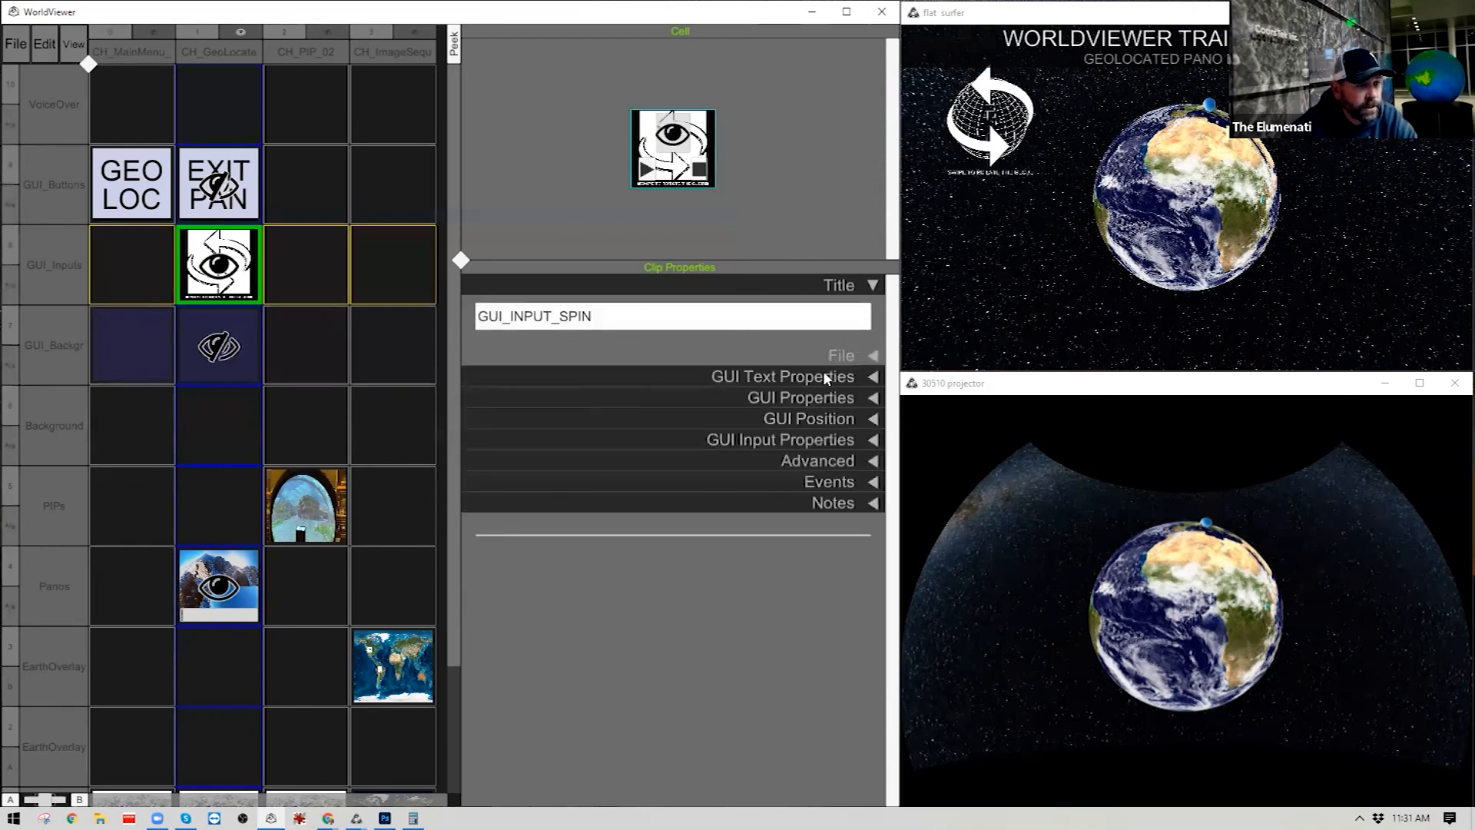
Open the GUI_INPUT_SPIN clip's GUI position settings and move its graphic to the right half of the touchscreen layout.
left_click(826, 397)
left_click(835, 375)
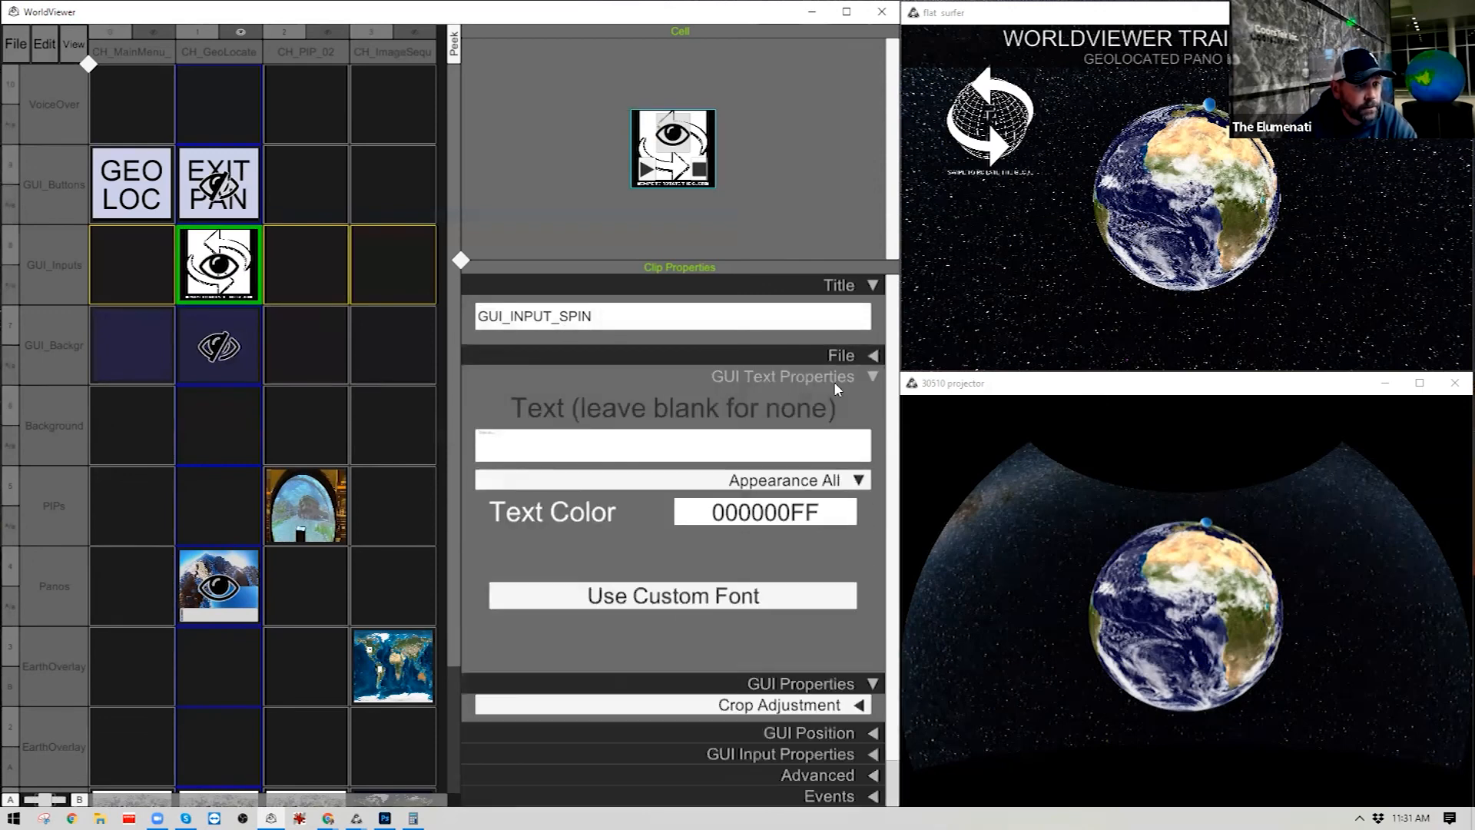
left_click(833, 376)
left_click(839, 400)
left_click(839, 417)
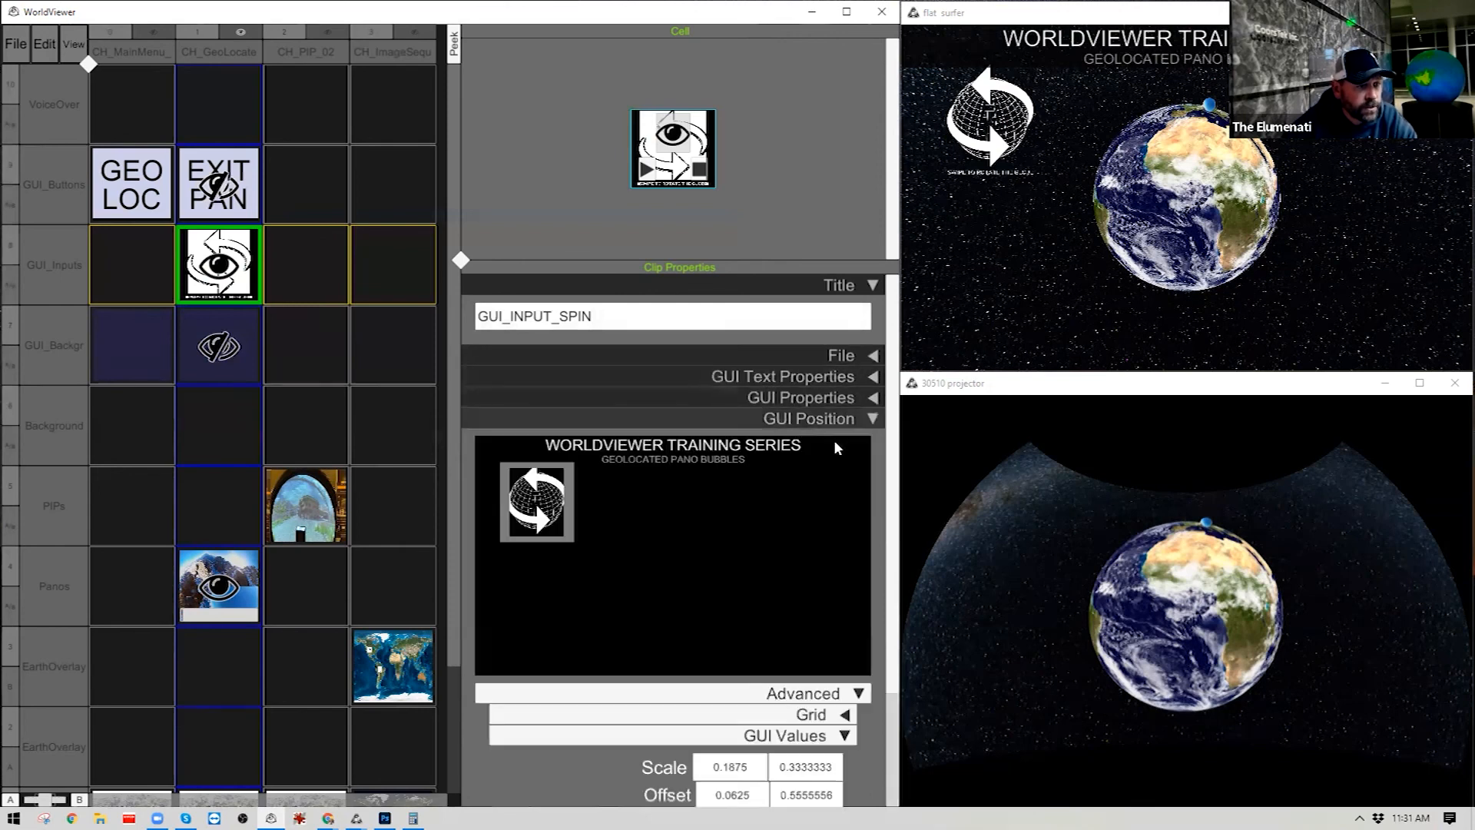
left_click_drag(542, 507, 789, 564)
Show the geolocated panos chapter's GUI_BG_03 background clip and set its GUI offset to 0, 0.
left_click(246, 378)
left_click(673, 135)
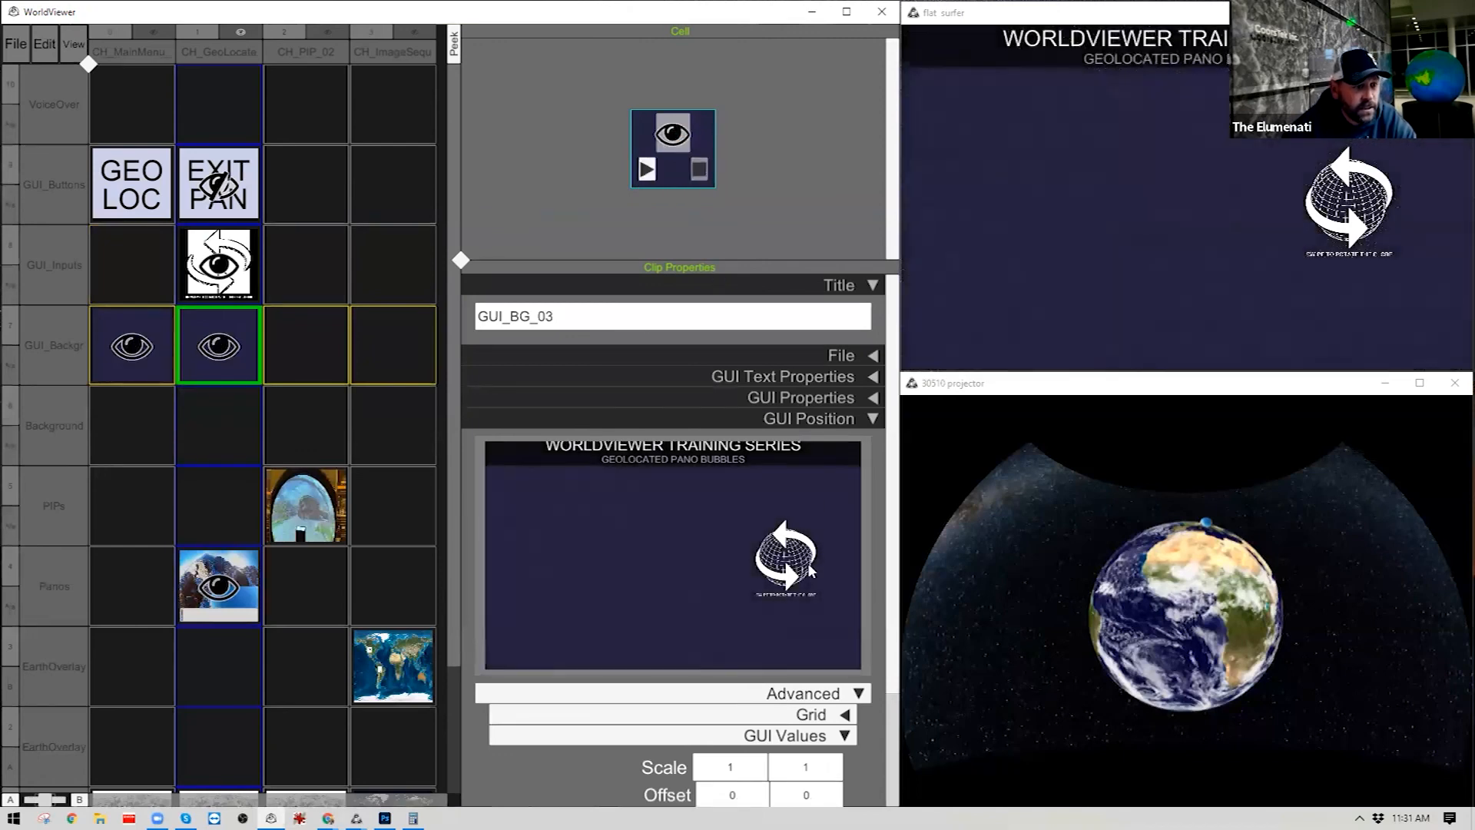
left_click_drag(788, 568, 785, 569)
left_click(742, 795)
left_click(806, 795)
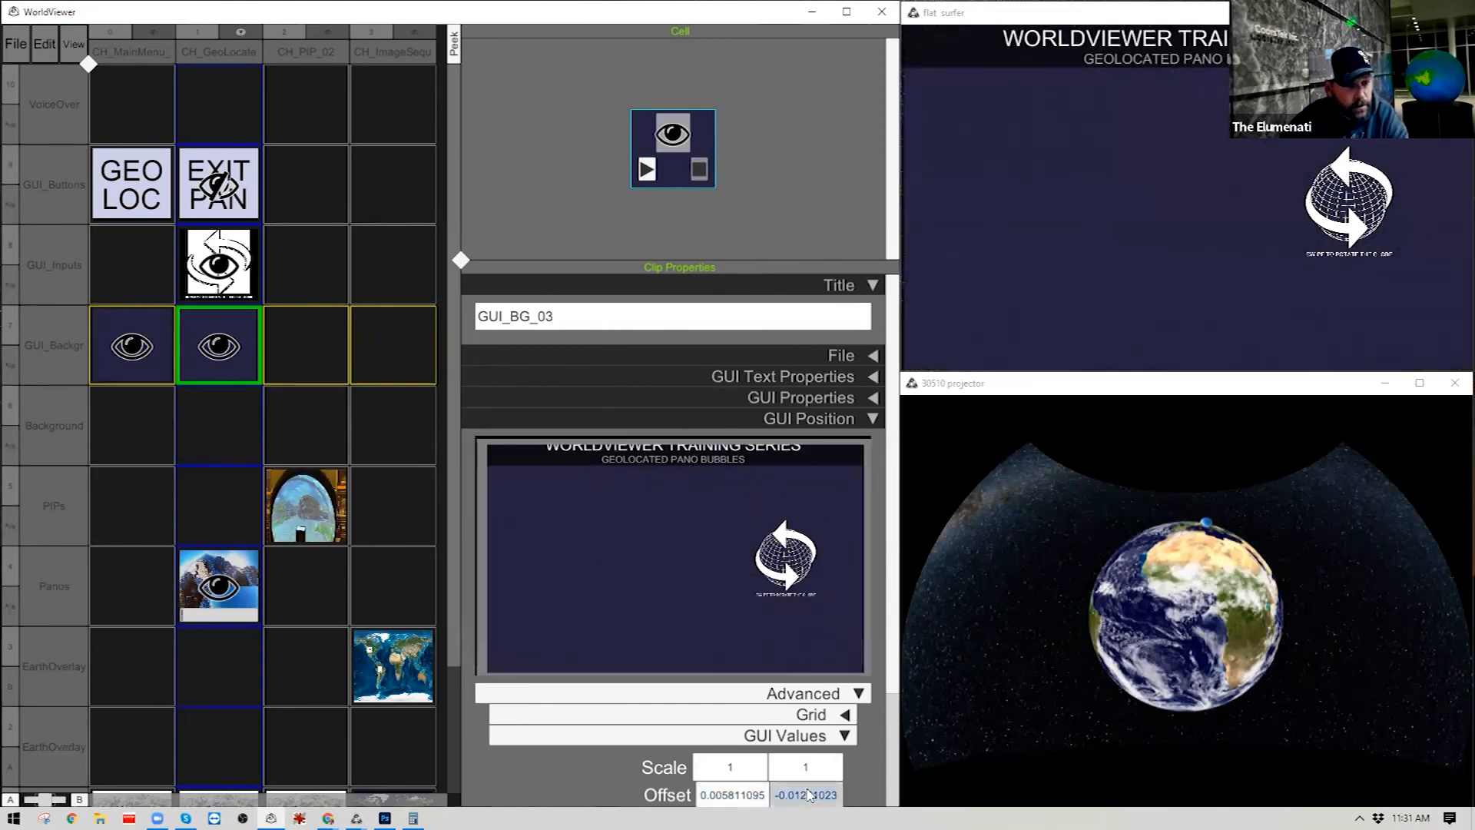
type("00")
left_click(739, 798)
type("0")
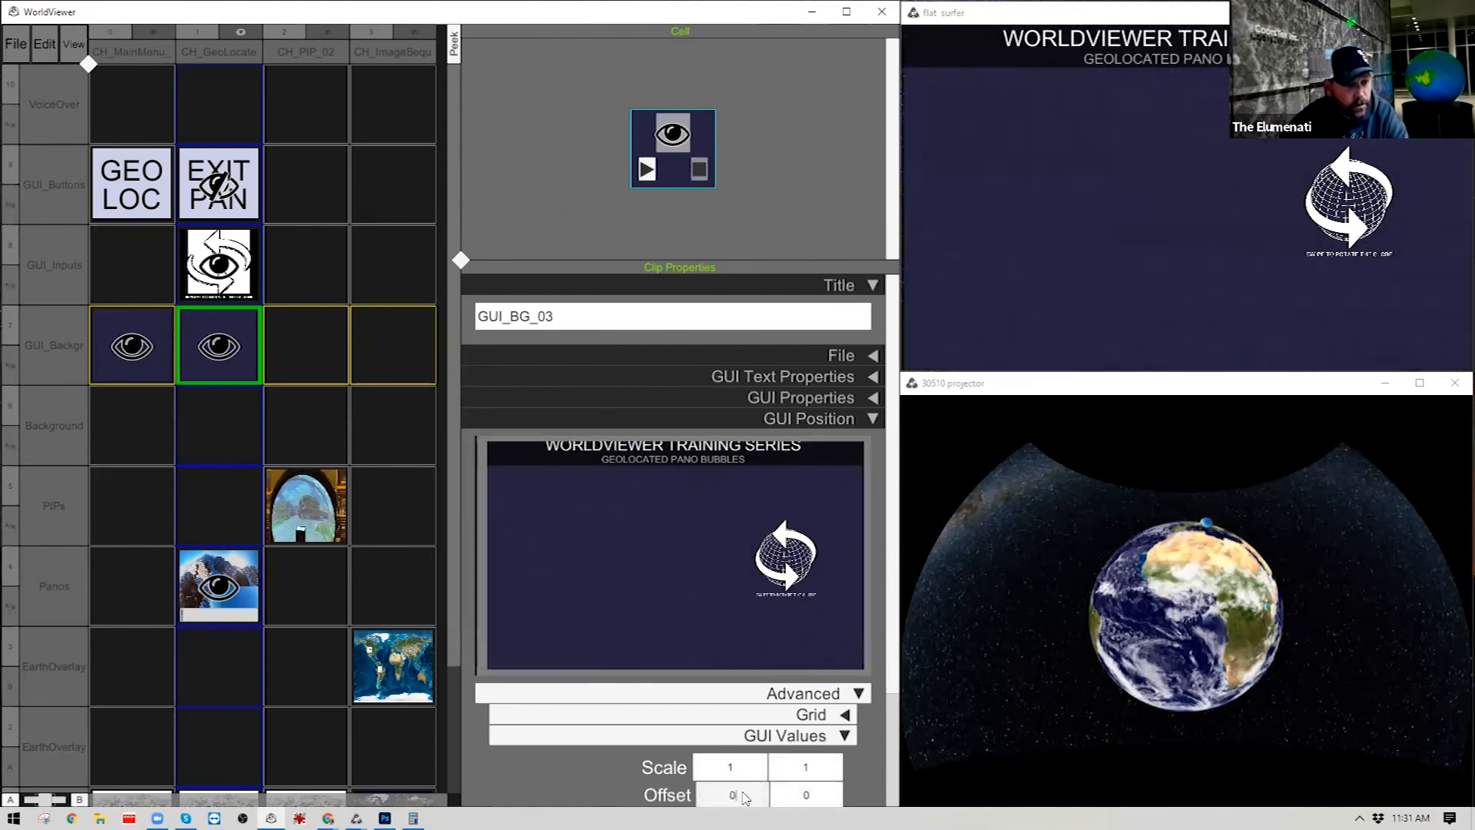
key("Return")
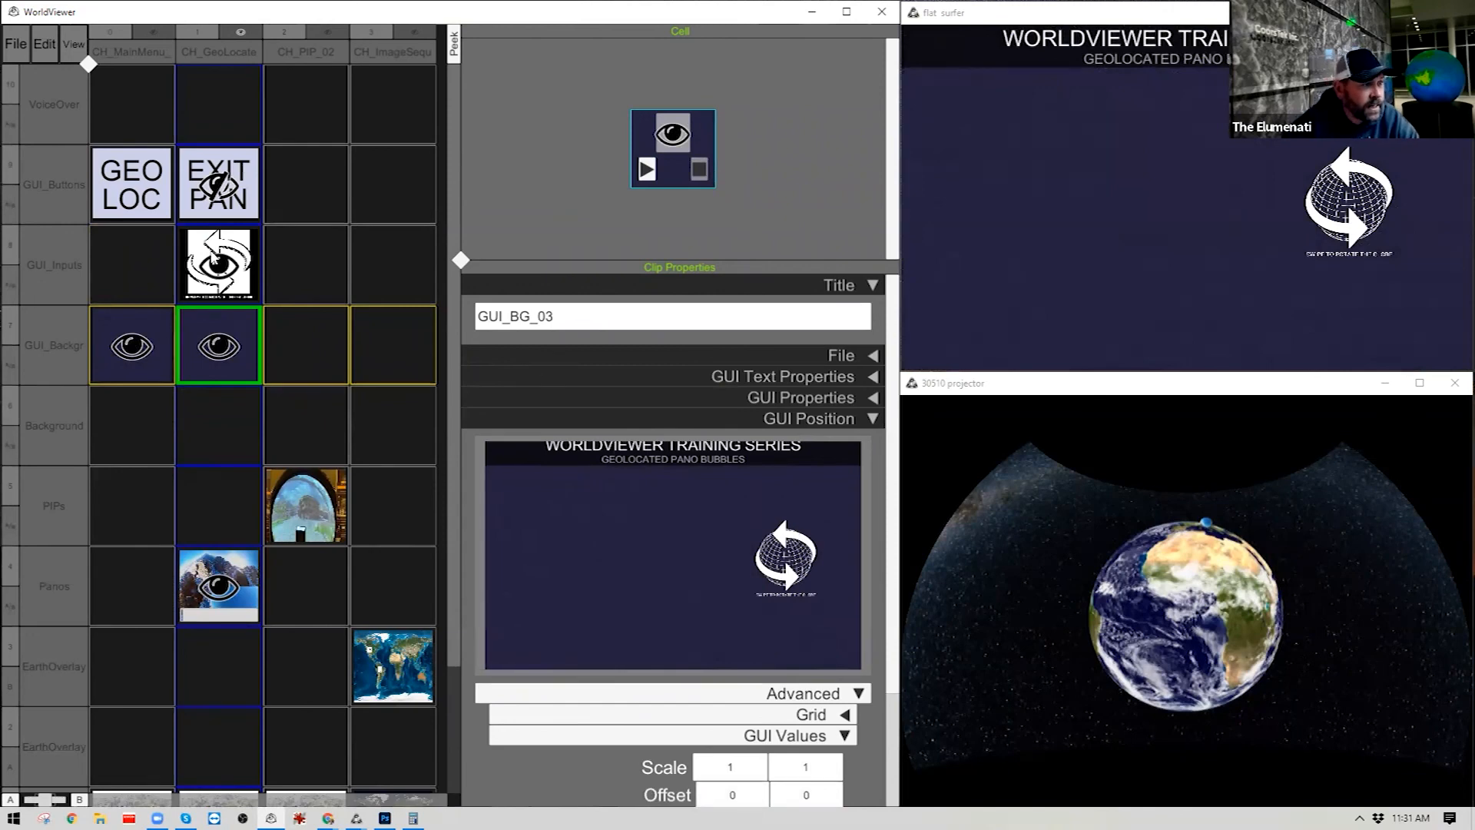
Enlarge the GUI_INPUT_SPIN graphic to a scale of about 0.35 by 0.61 and place it at an offset of about 0.54, 0.16.
left_click(219, 265)
left_click_drag(755, 527, 714, 498)
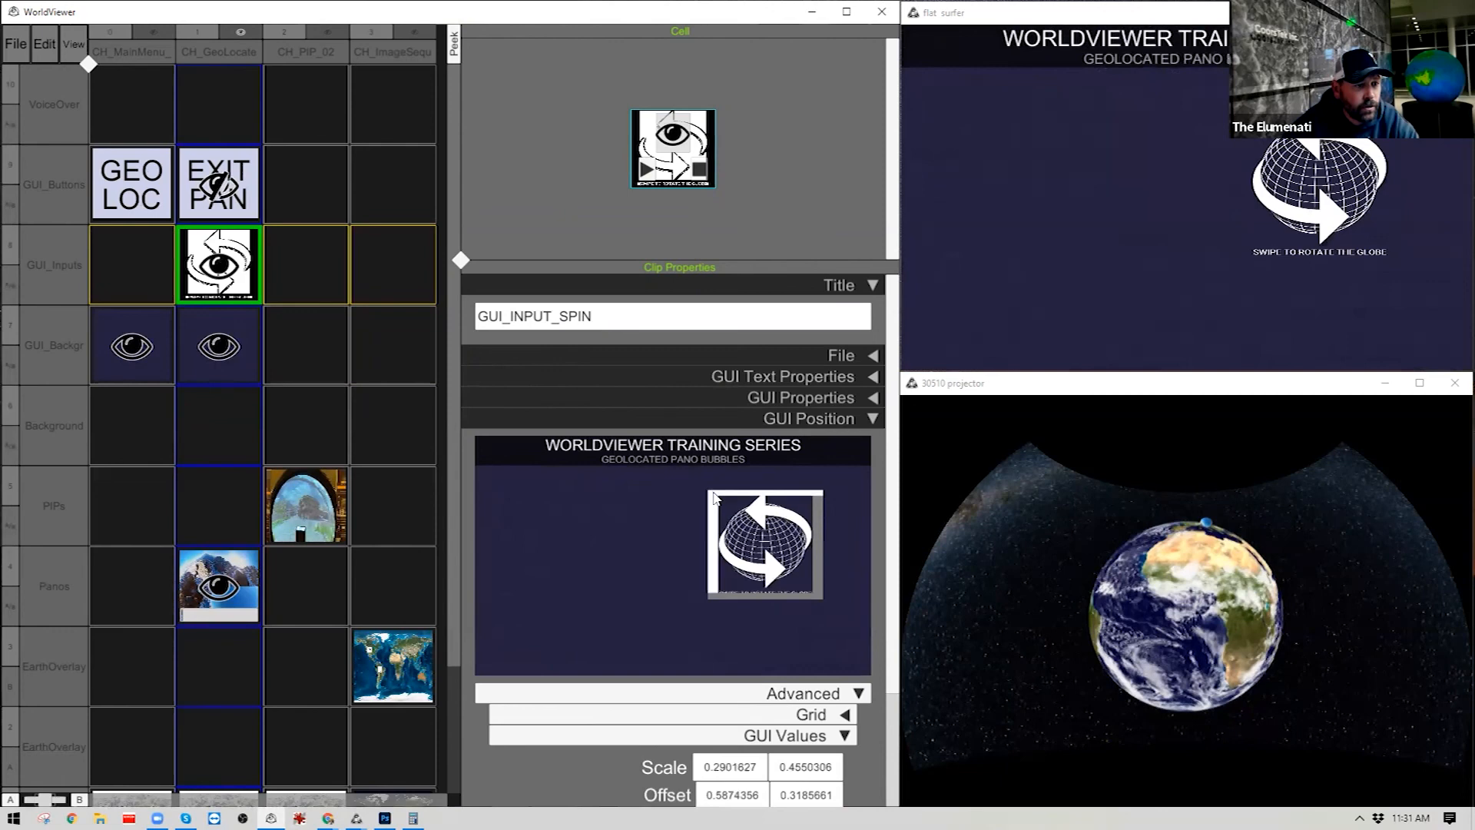
left_click_drag(813, 595, 856, 631)
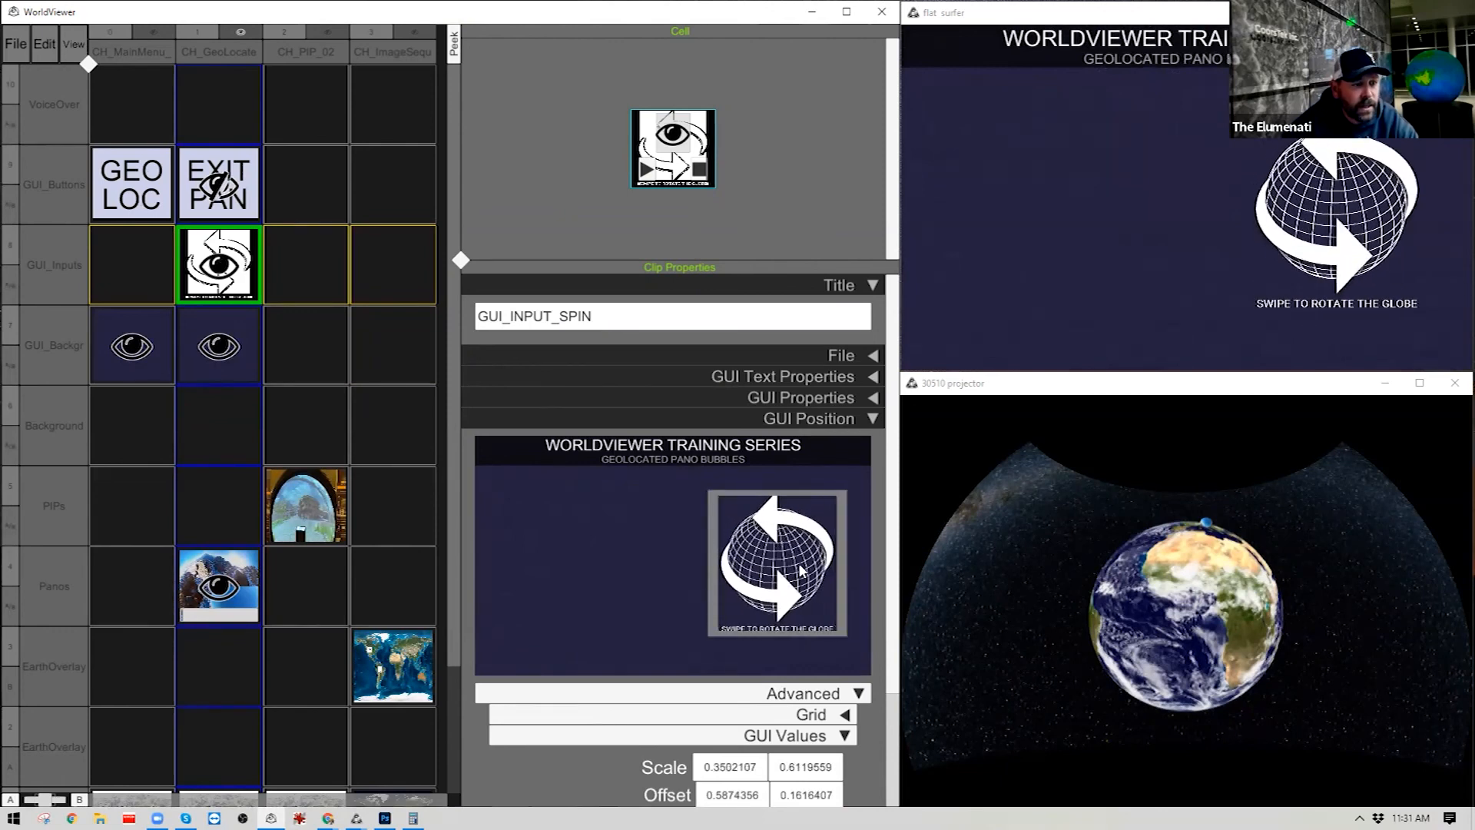
left_click_drag(799, 562, 781, 561)
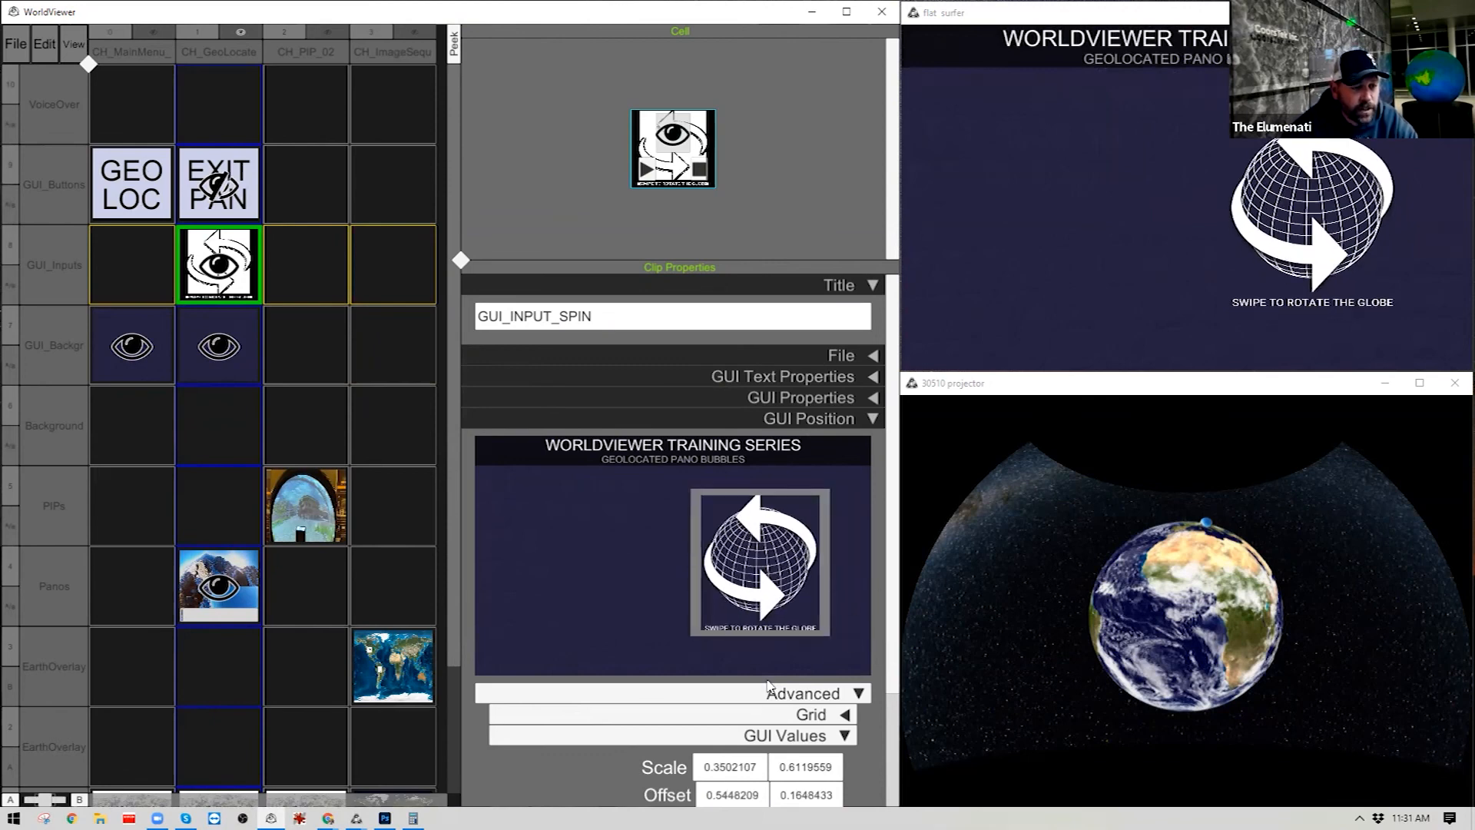
Enable Use Input Window and disable Use Virtual Image for GUI_INPUT_SPIN, then test rotating the globe by swiping its graphic.
left_click(855, 415)
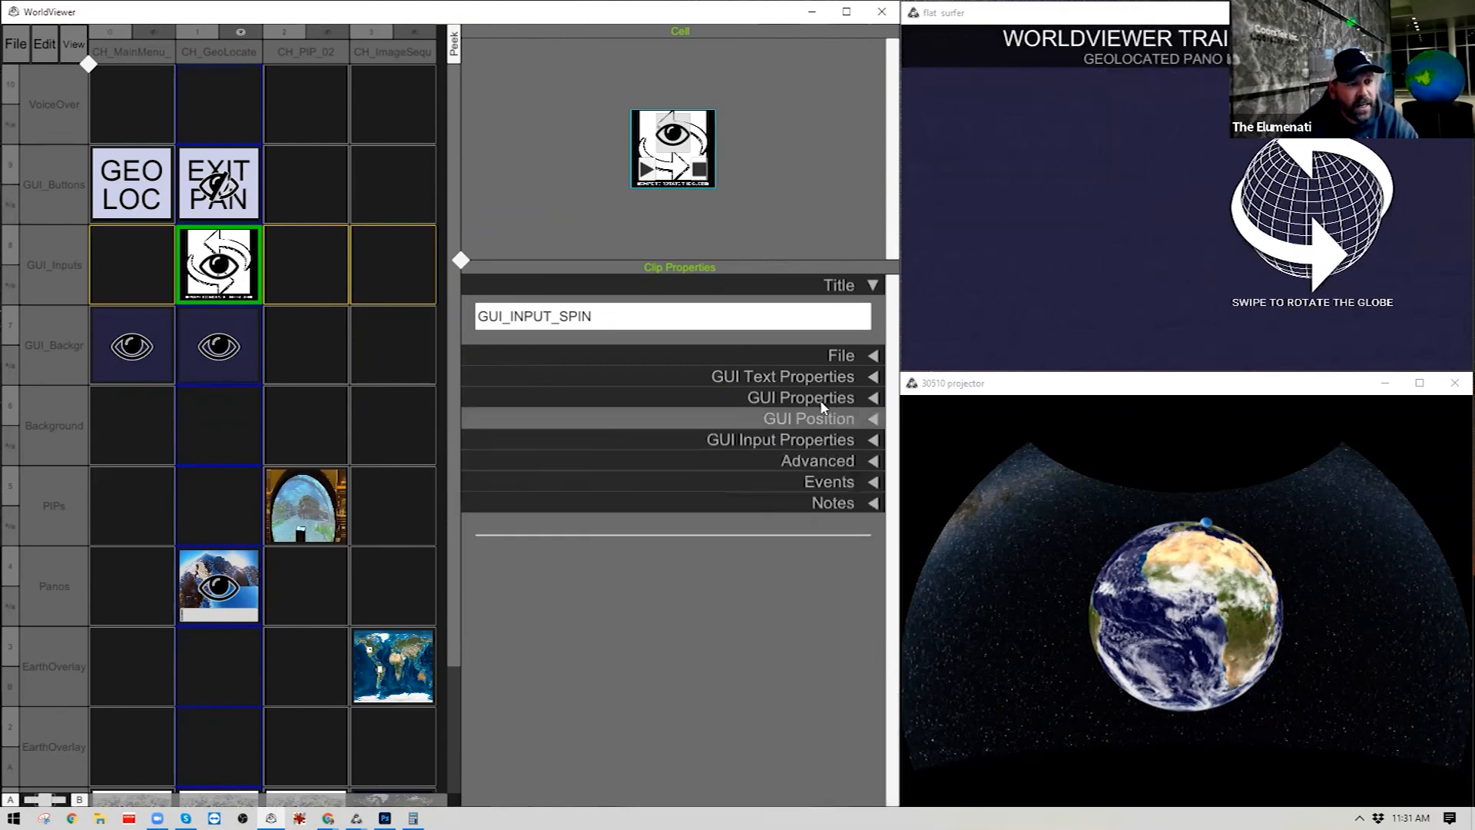
left_click(837, 439)
left_click(765, 470)
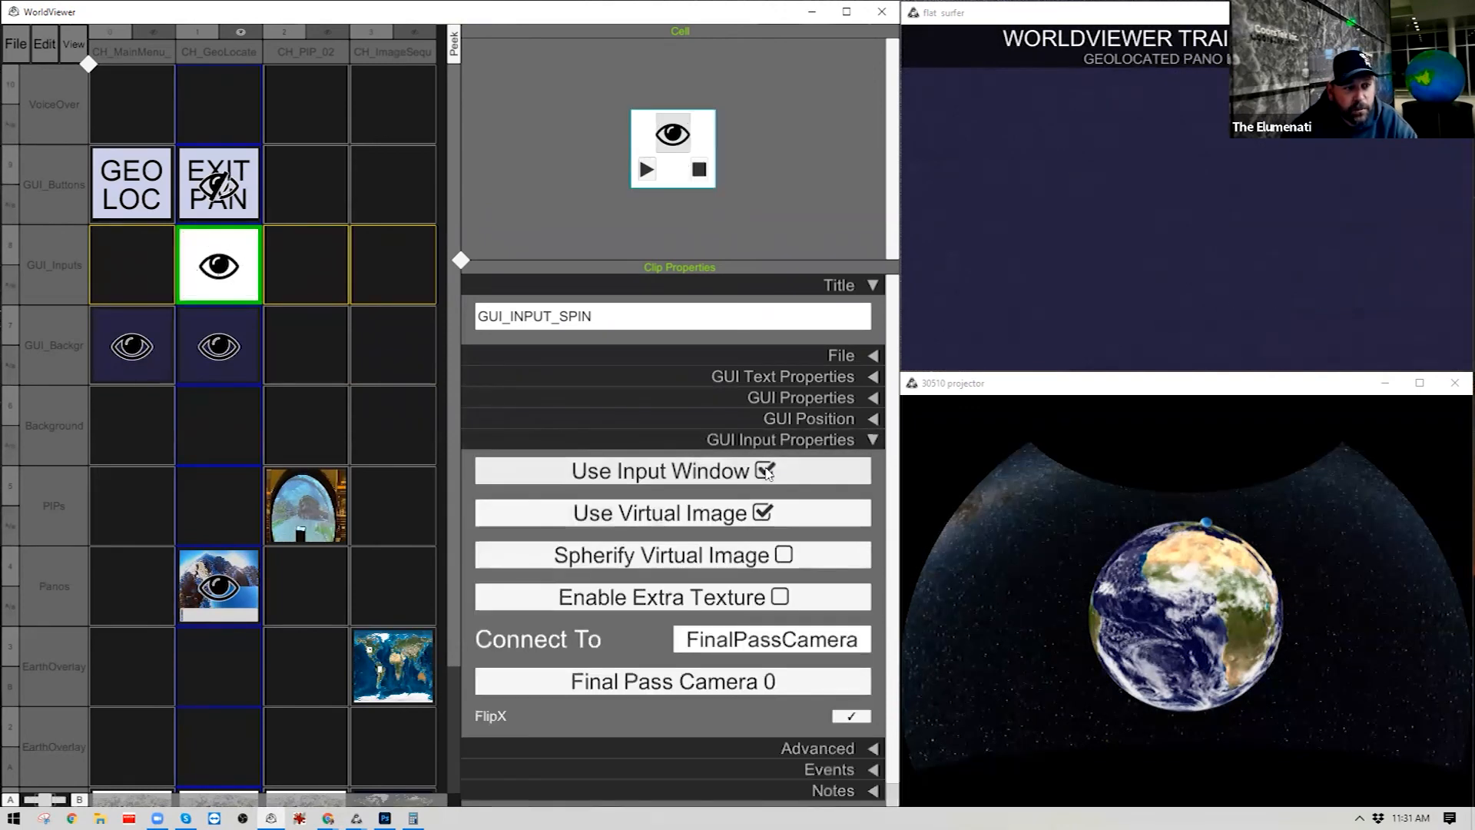
left_click(763, 514)
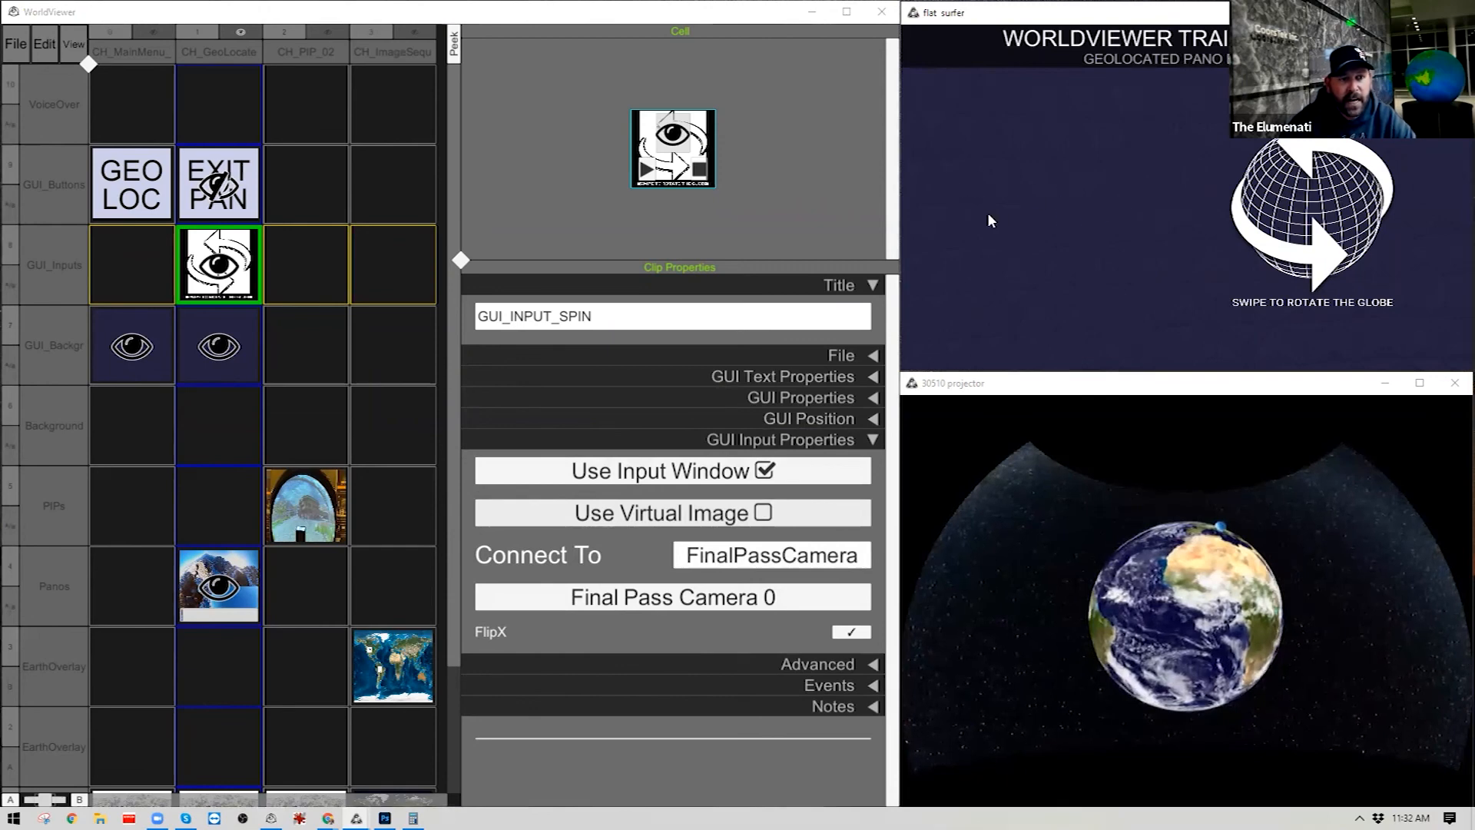
left_click_drag(1381, 191, 1337, 236)
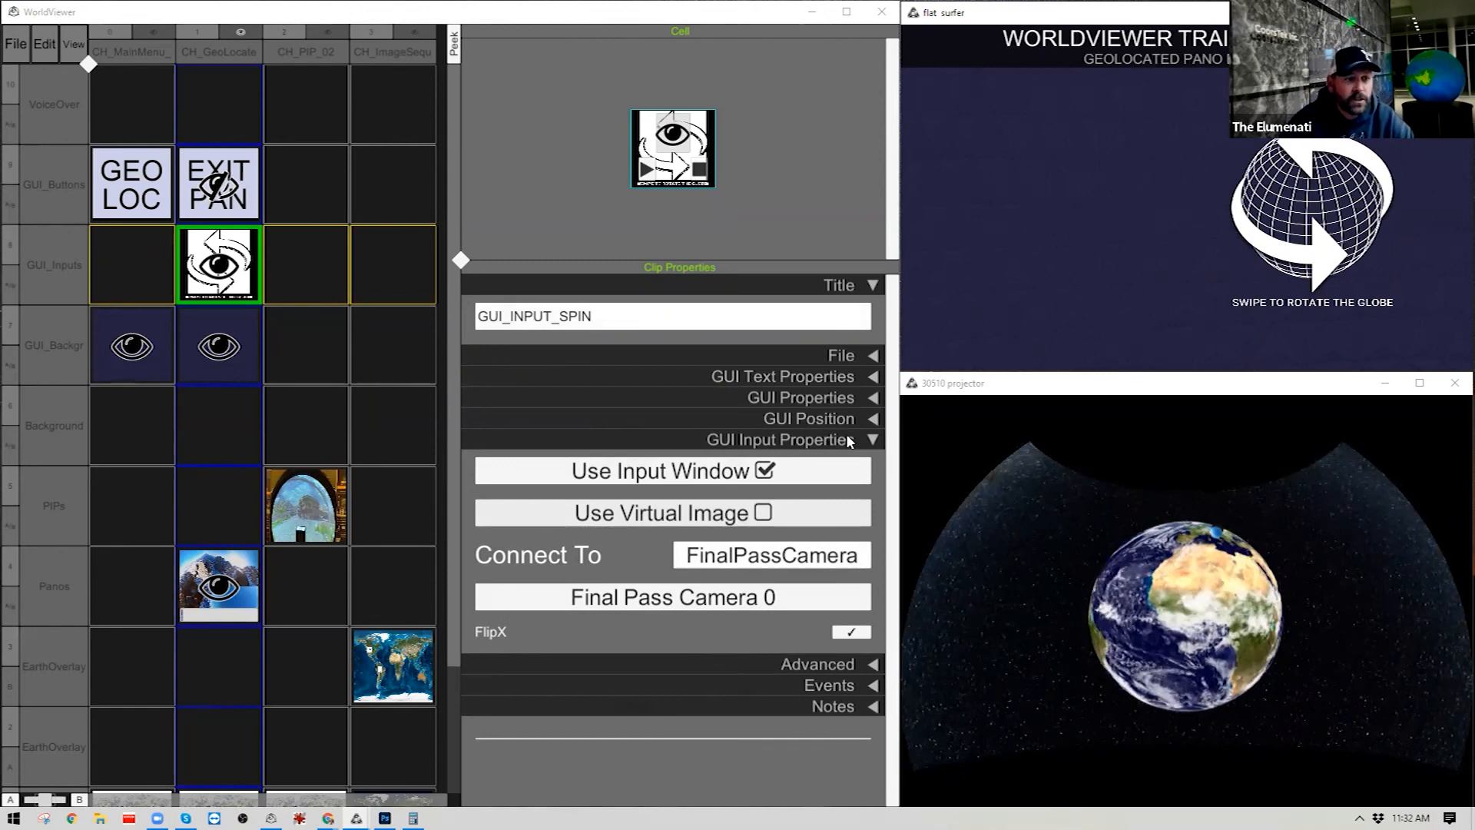
Copy the spin clip's hide command and add /HideClip GUI_INPUT_SPIN to the geolocated panos chapter's On Play script.
left_click(870, 440)
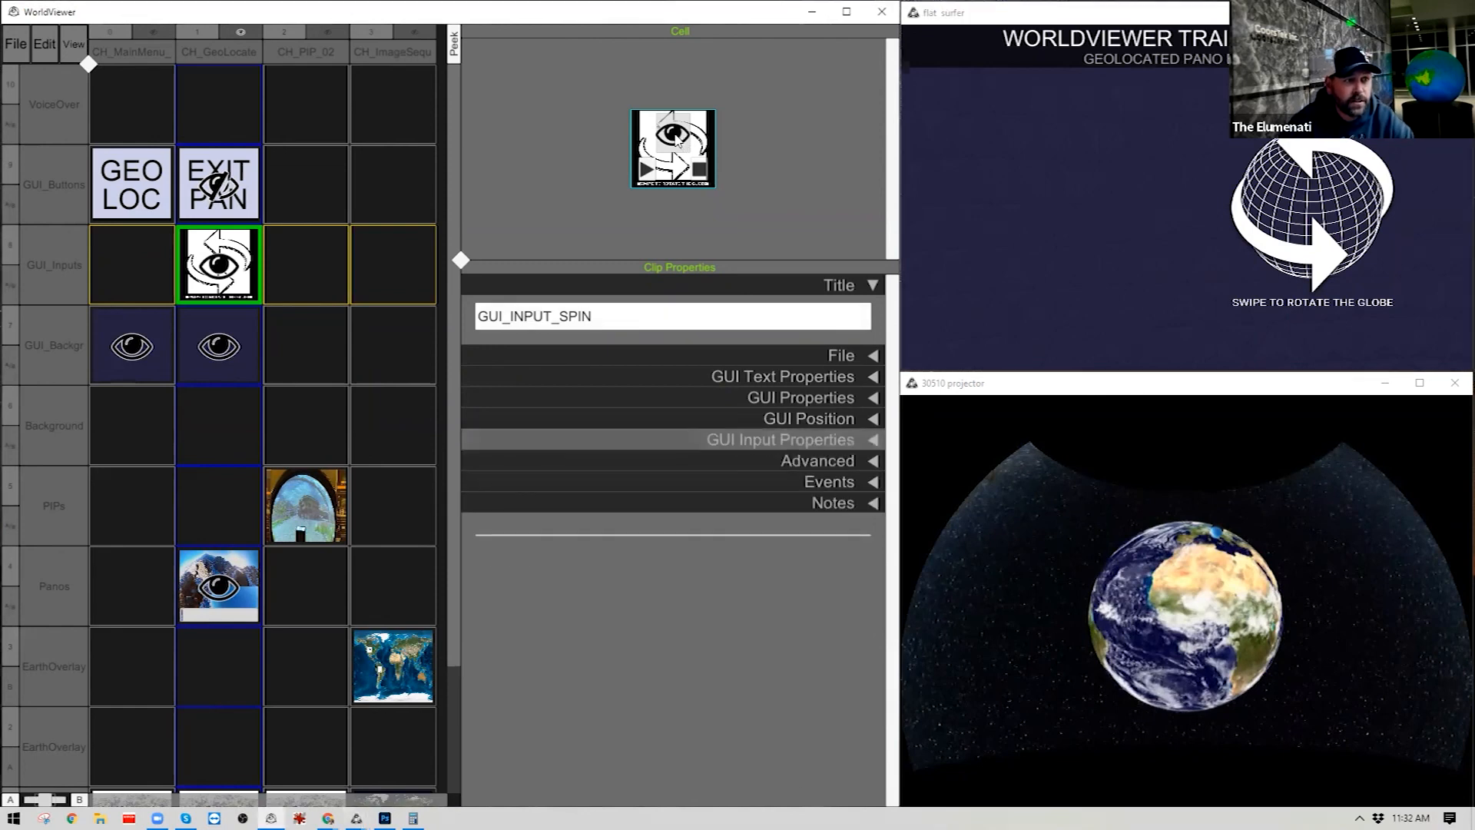
right_click(677, 140)
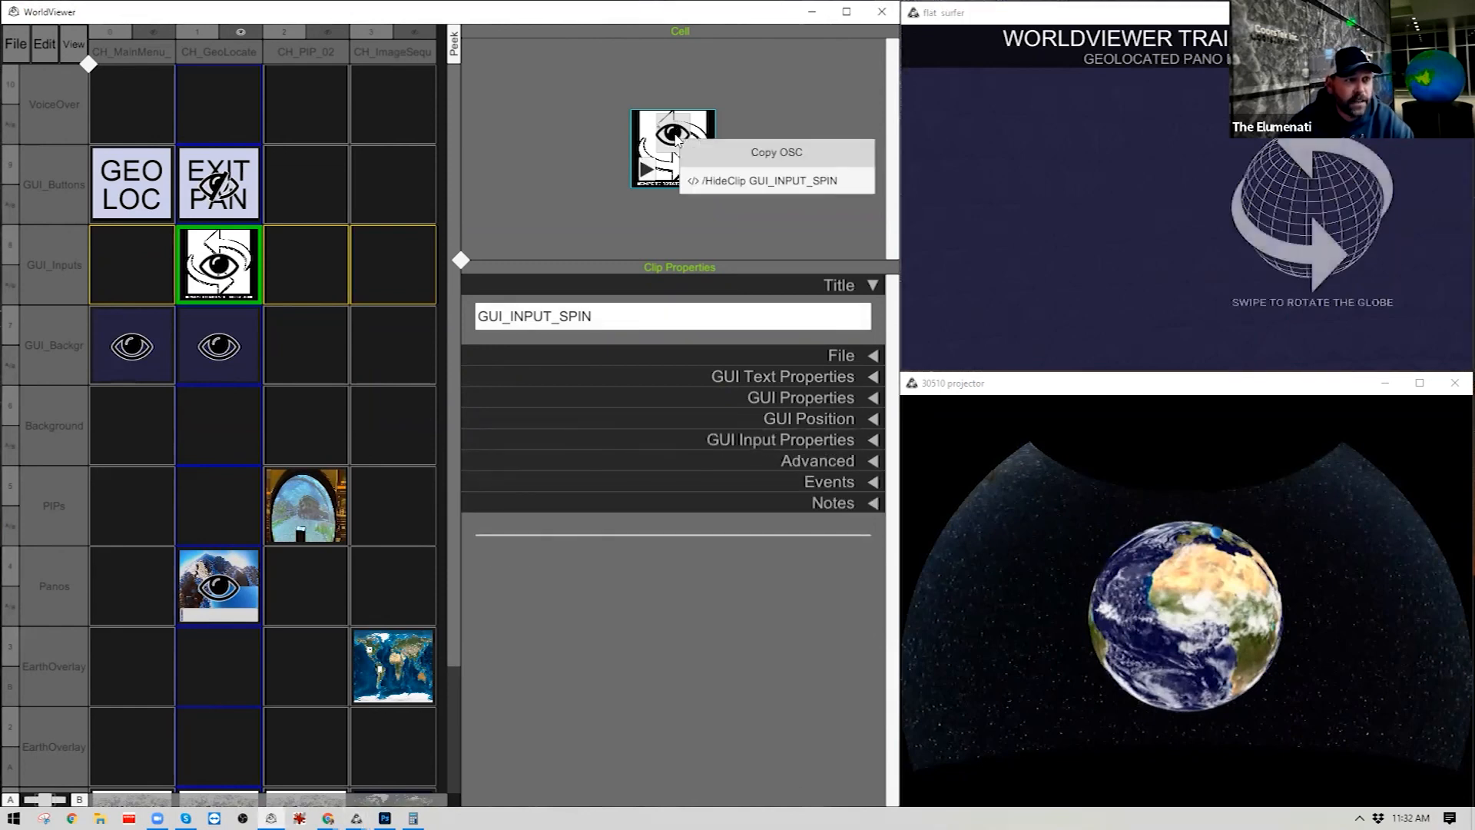
left_click(761, 181)
left_click(216, 49)
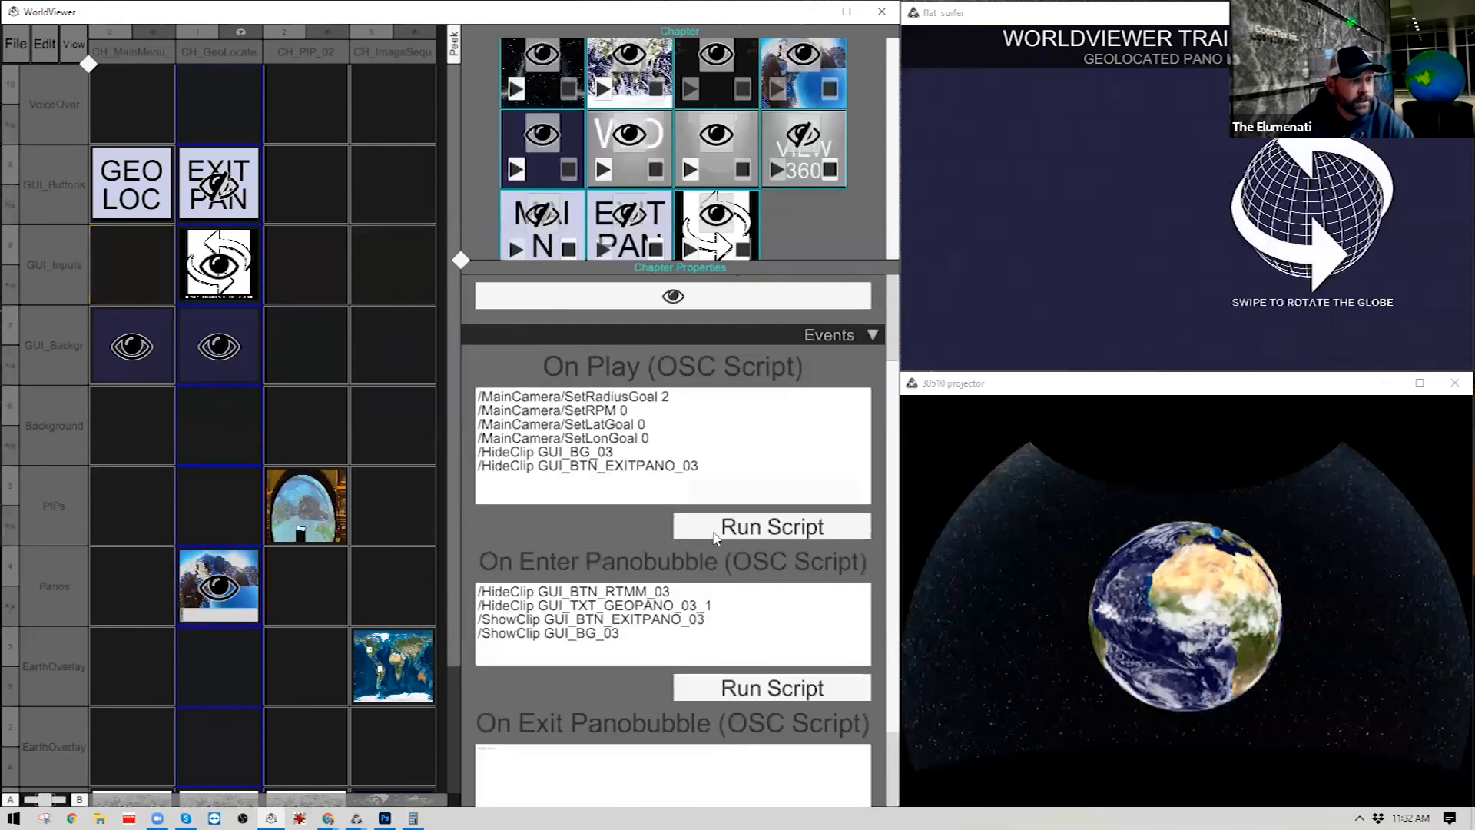
left_click(712, 480)
key("Return")
type("/HideClip GUI_INPUT_SPIN")
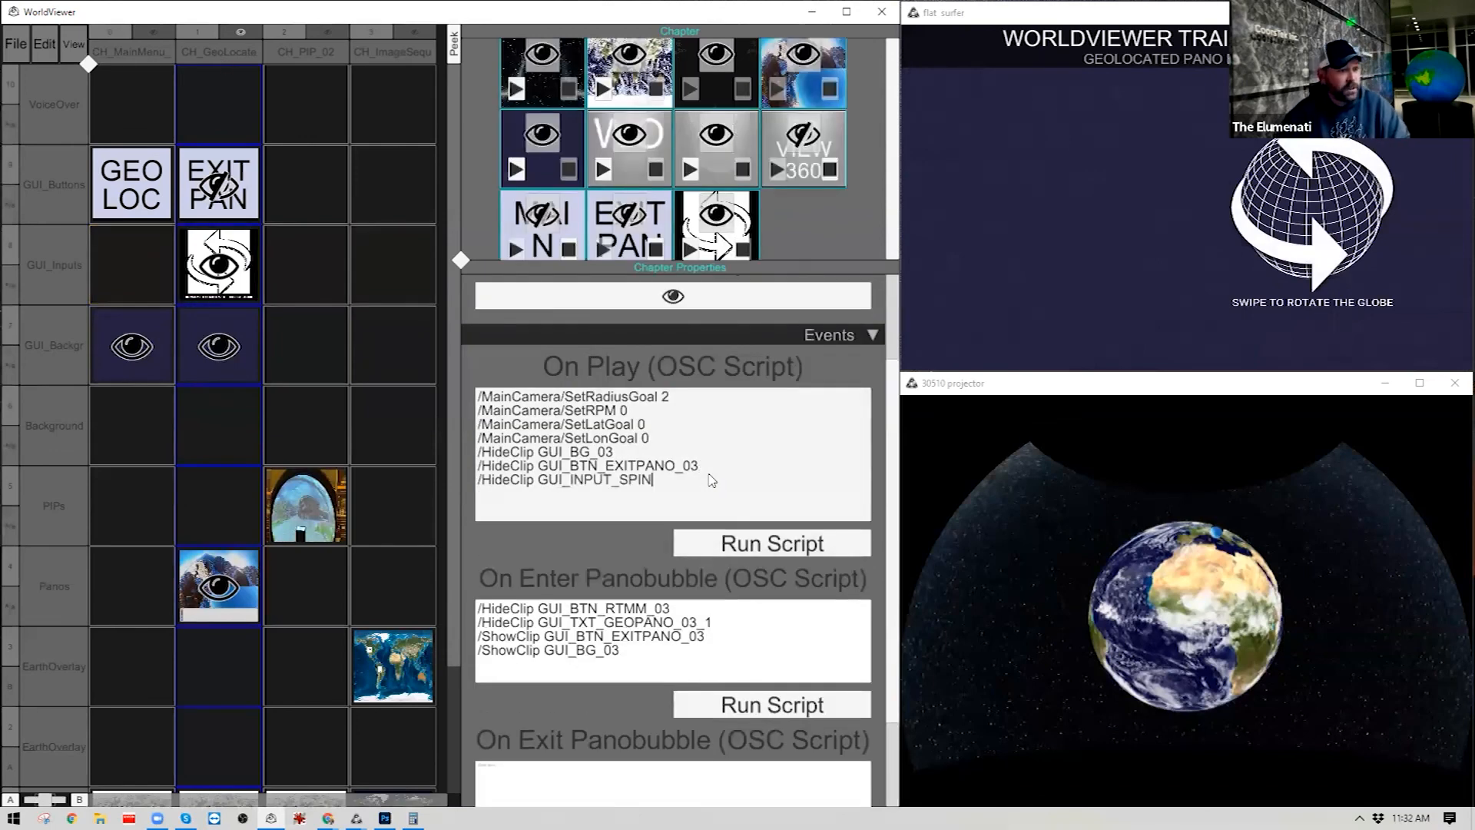
Copy the spin clip's show command and add /ShowClip GUI_INPUT_SPIN to the chapter's On Enter Panobubble script.
left_click(718, 219)
left_click(714, 234)
left_click(621, 653)
key("Return")
type("/ShowClip GUI_INPUT_SPIN")
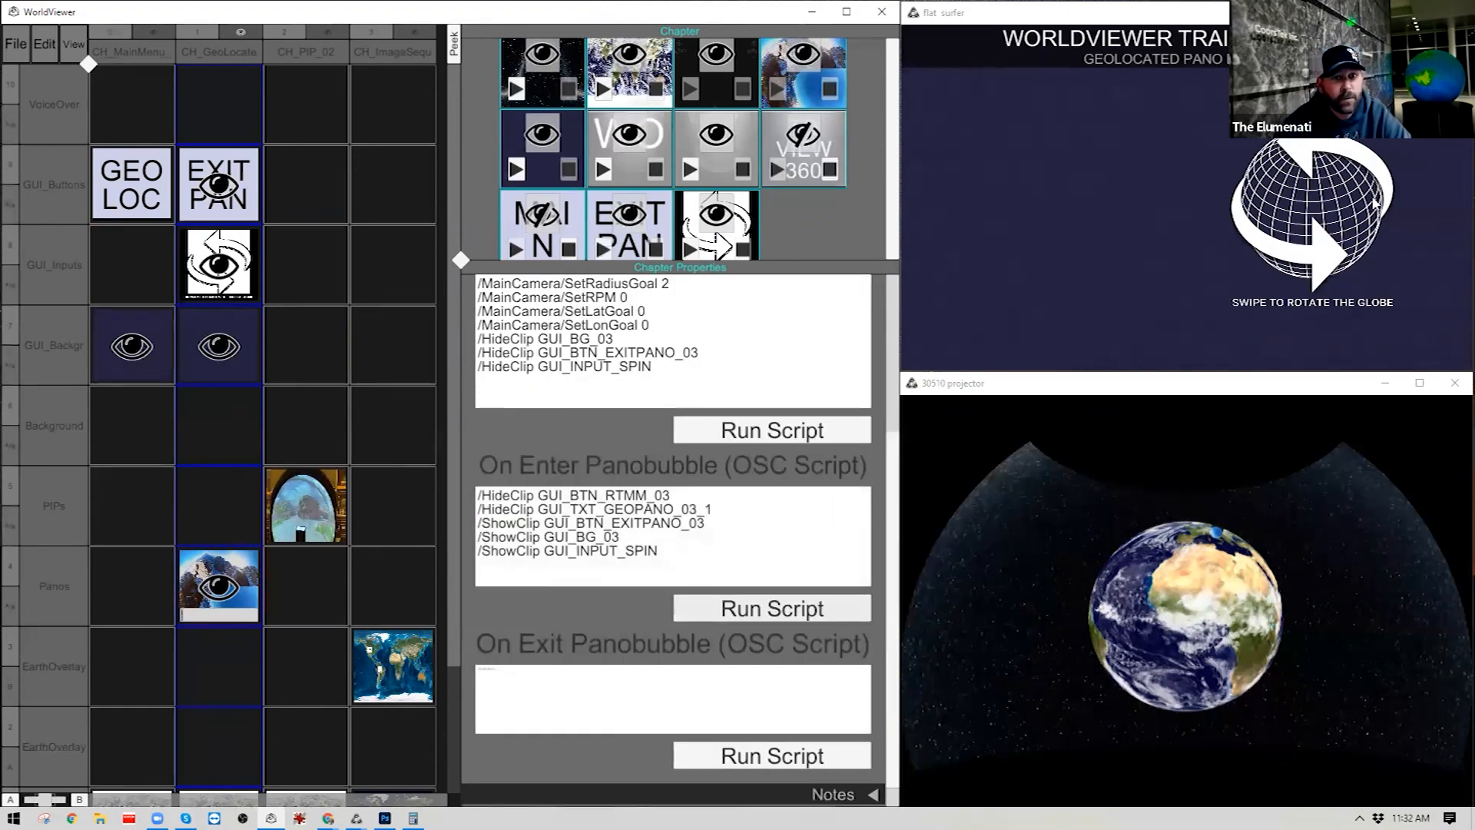
mouse_move(1370, 199)
left_mouse_down()
mouse_move(1298, 204)
mouse_move(1368, 198)
left_mouse_up()
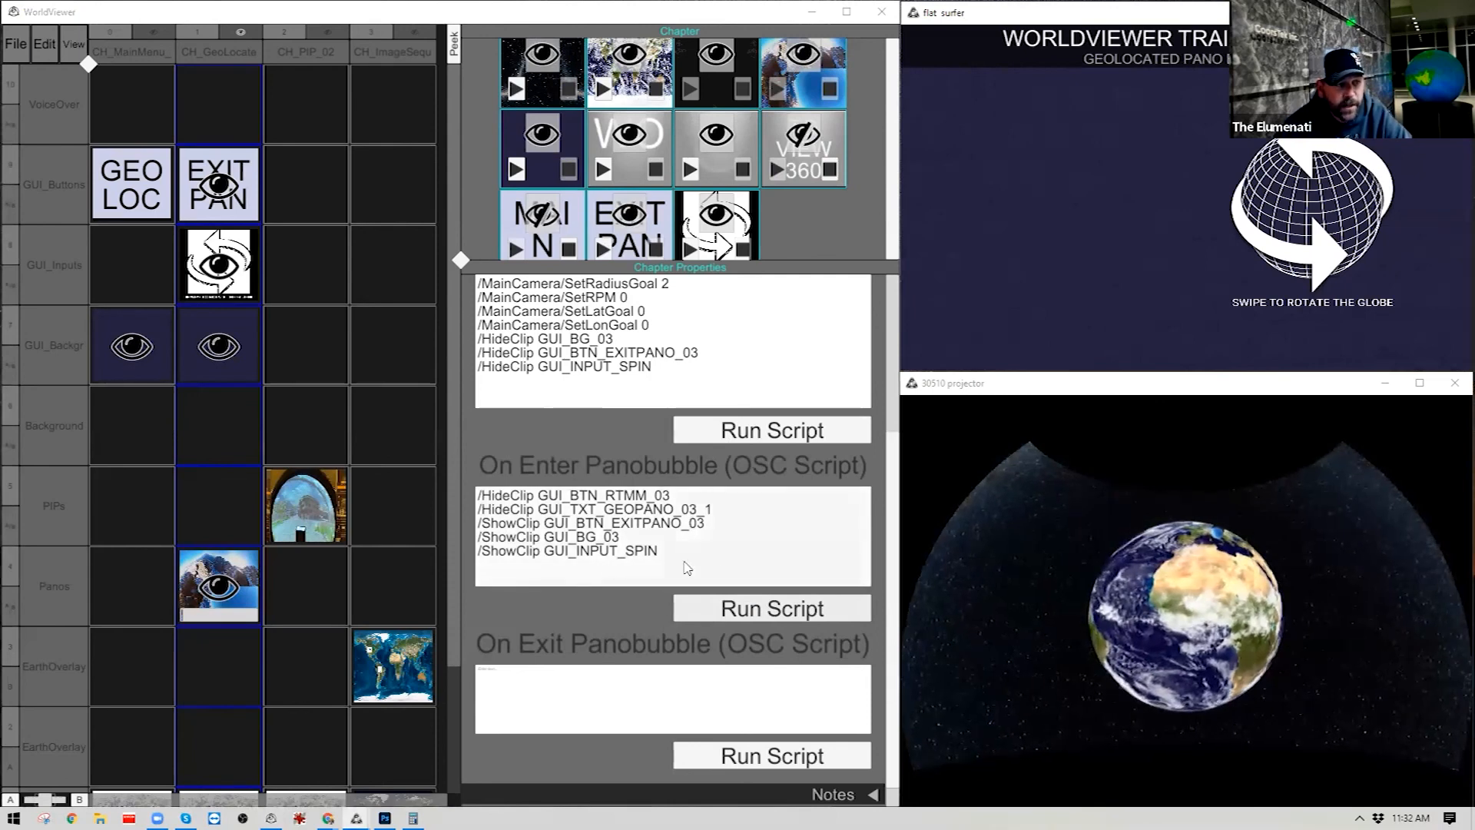
Copy all lines of the On Enter Panobubble script into the empty On Exit Panobubble script.
left_click_drag(713, 552, 358, 499)
key("ctrl+c")
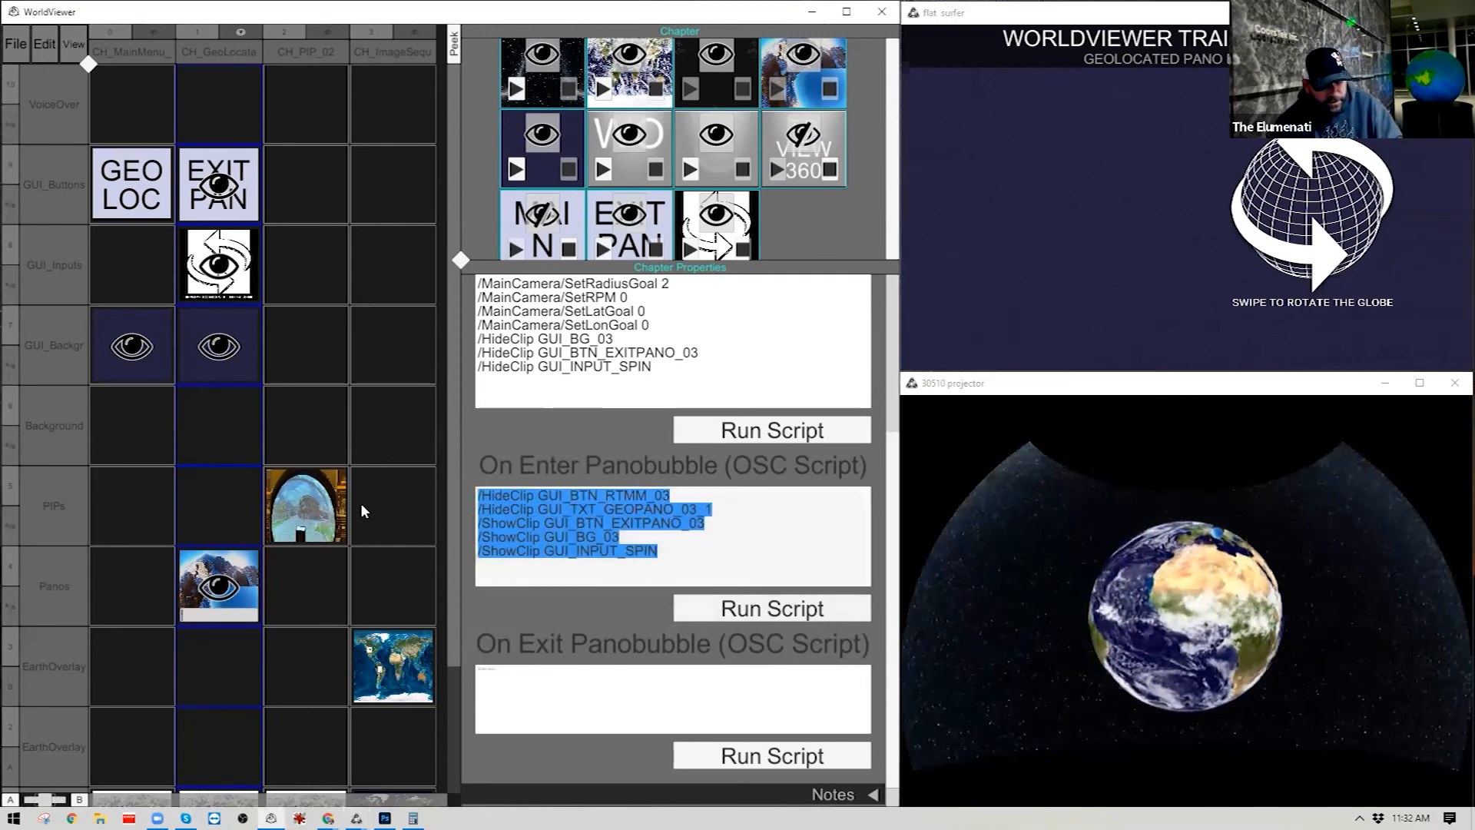
left_click(548, 696)
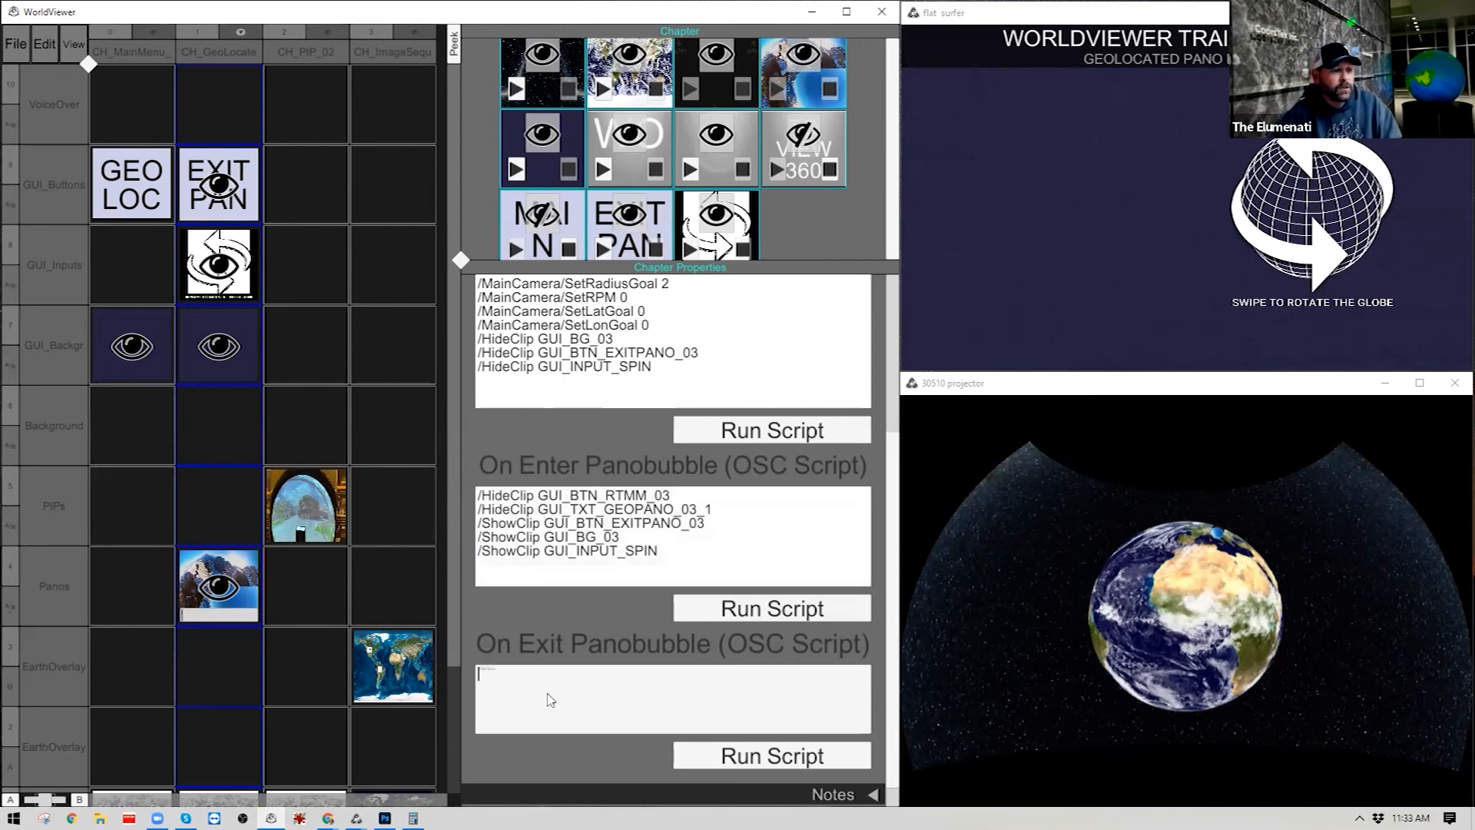
key("ctrl+v")
Change the GUI_BTN_RTMM_03 and GUI_TXT_GEOPANO_03_1 lines in the On Exit Panobubble script from HideClip to ShowClip.
left_click_drag(500, 675, 484, 677)
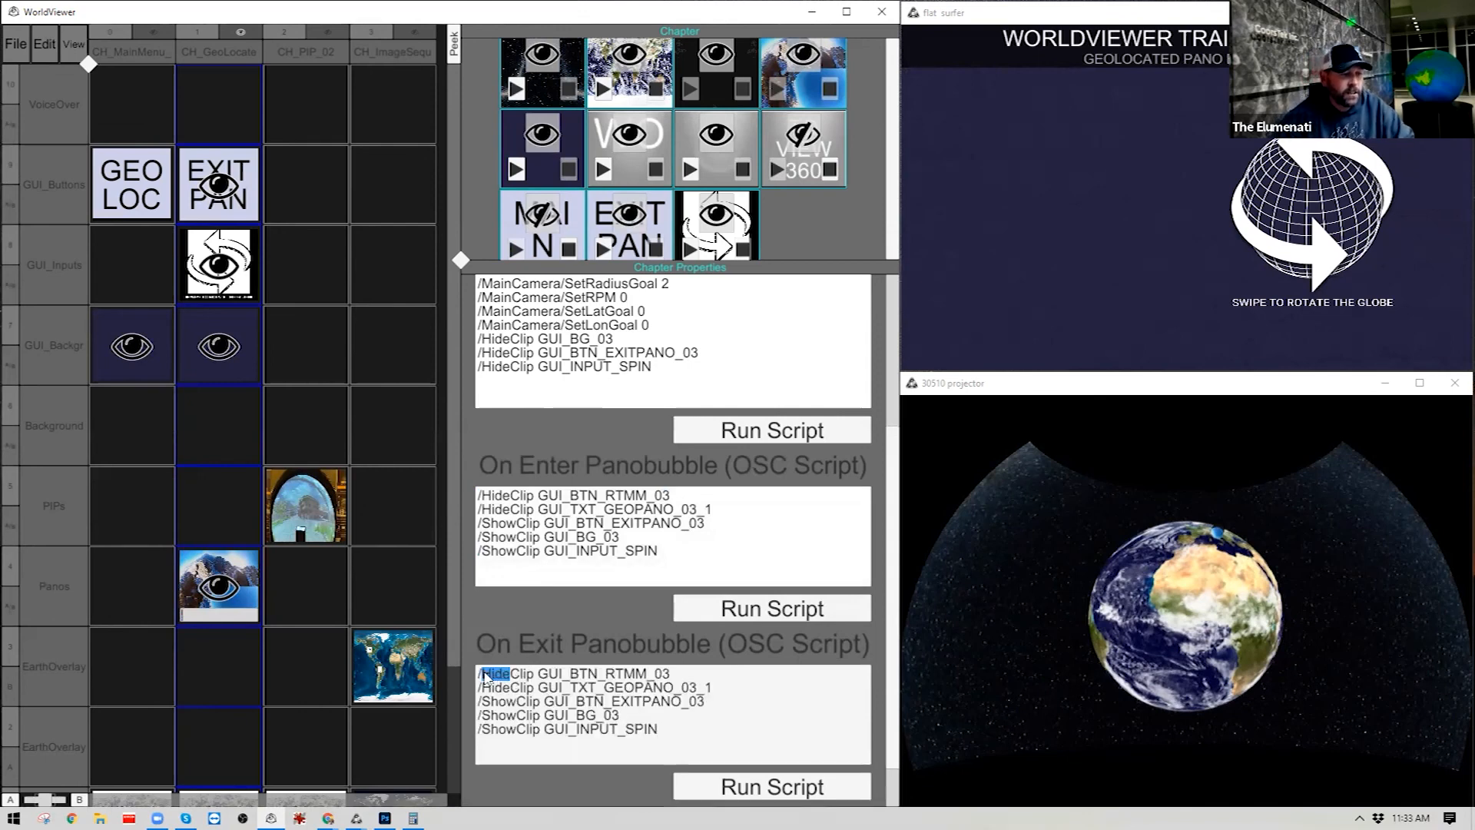
type("SHOW")
key("BackSpace")
key("BackSpace")
key("BackSpace")
key("BackSpace")
type("Show")
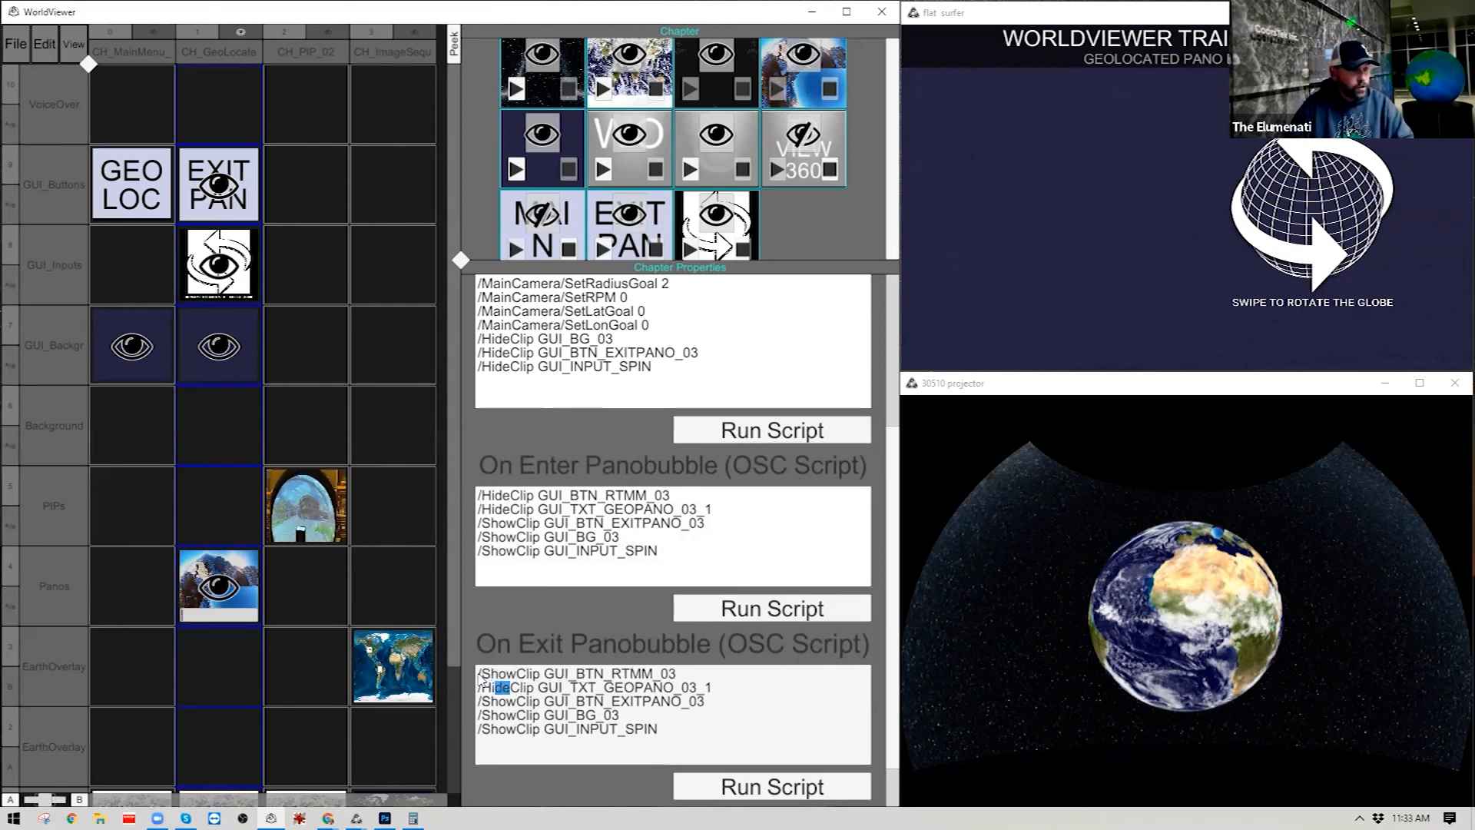
type("Show")
Change the GUI_BTN_EXITPANO_03, GUI_BG_03 and GUI_INPUT_SPIN lines in the On Exit Panobubble script to HideClip.
key("shift+Left")
key("shift+Left")
key("shift+Left")
key("shift+Left")
type("Hide")
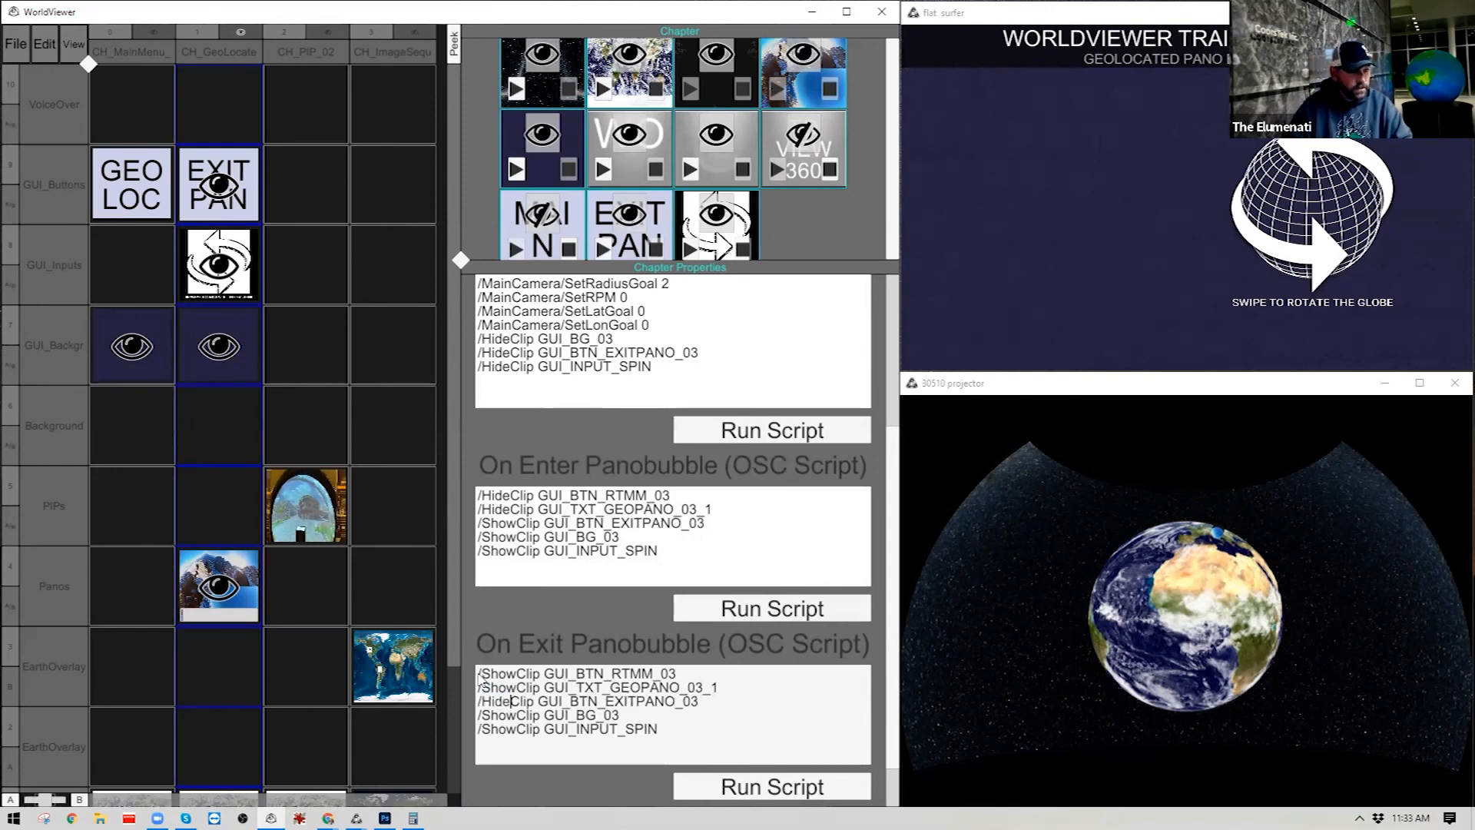
type("Hide")
key("Down")
key("Left")
key("shift+Left")
type("Hide")
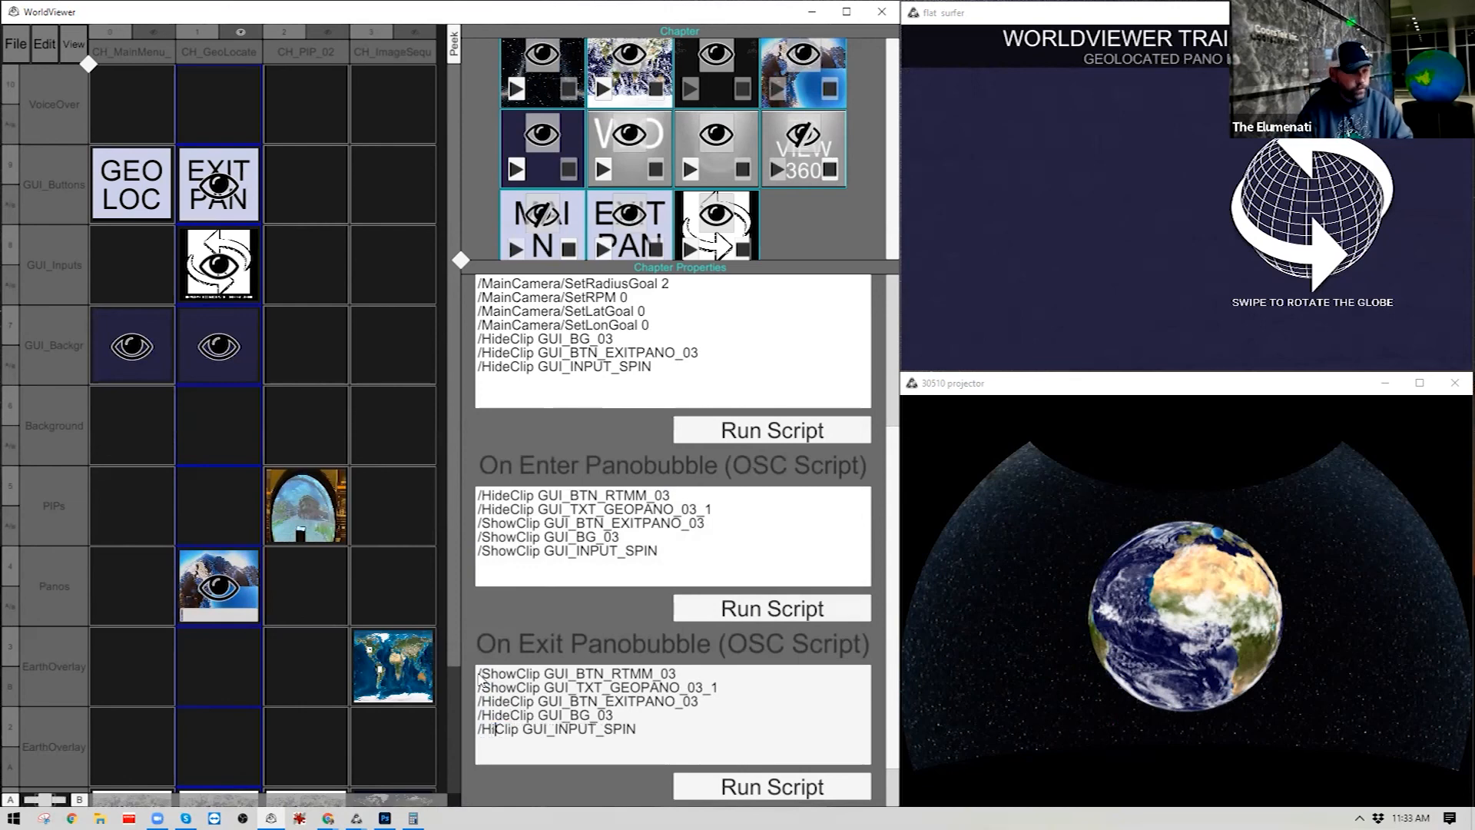
Play the main menu chapter and save the WorldViewer_Training_Series.wv2 composition.
left_click(144, 28)
left_click(15, 44)
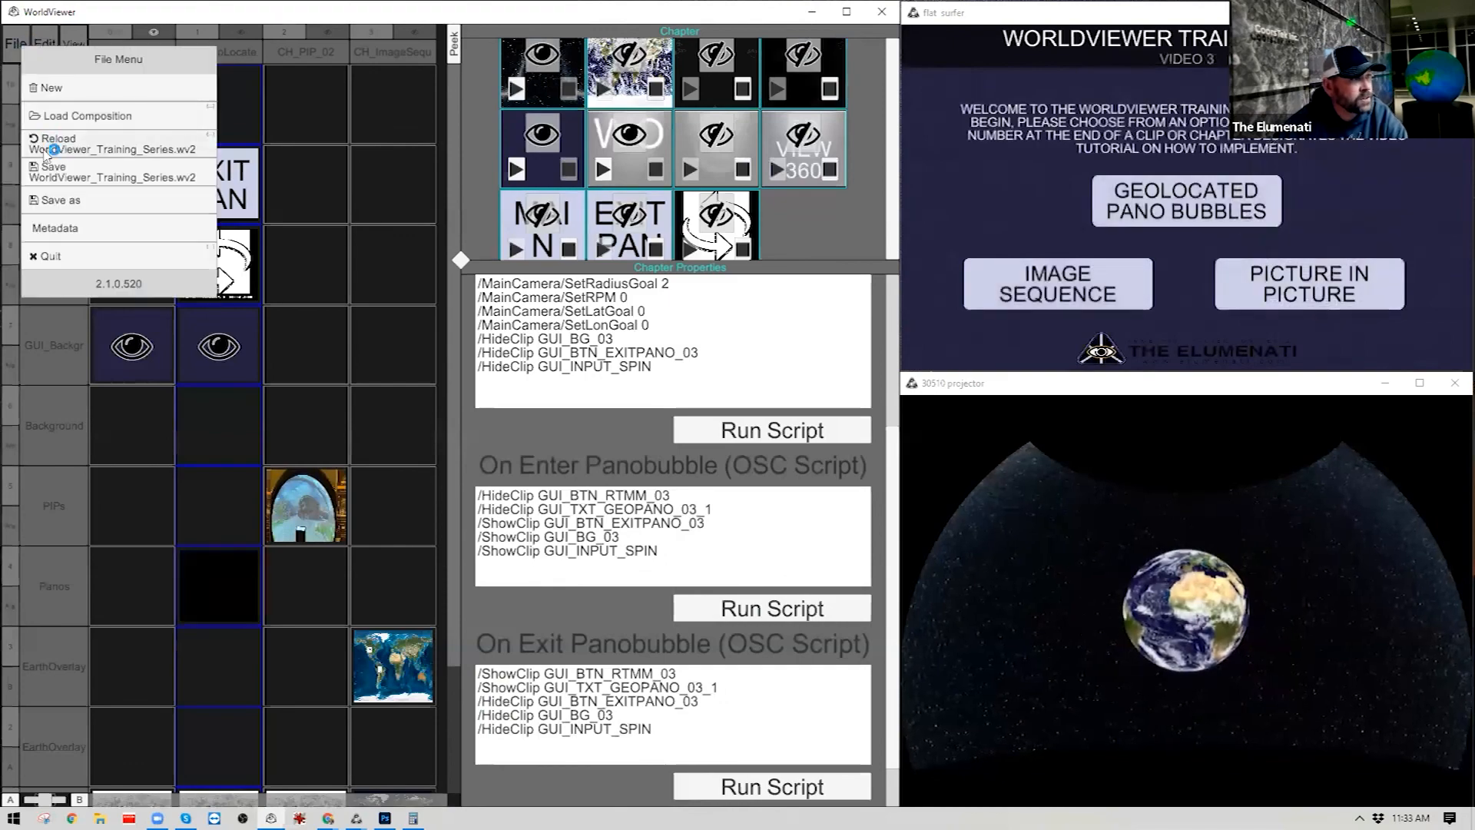
left_click(53, 175)
Hide the editing interface, test the GEOLOCATED PANO BUBBLES button on the touchscreen menu, and bring the editor back.
key("Escape")
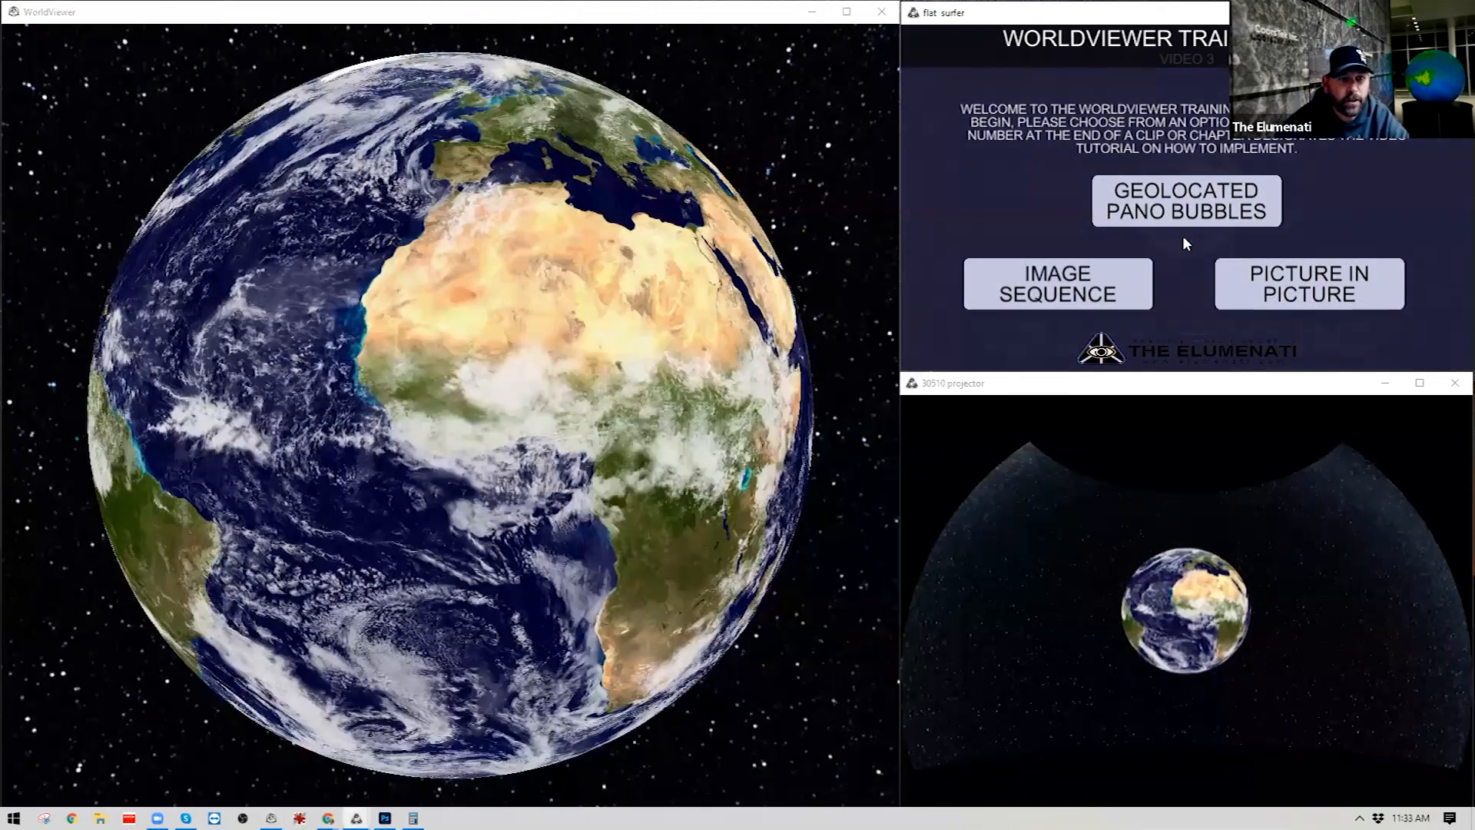
left_click(1182, 235)
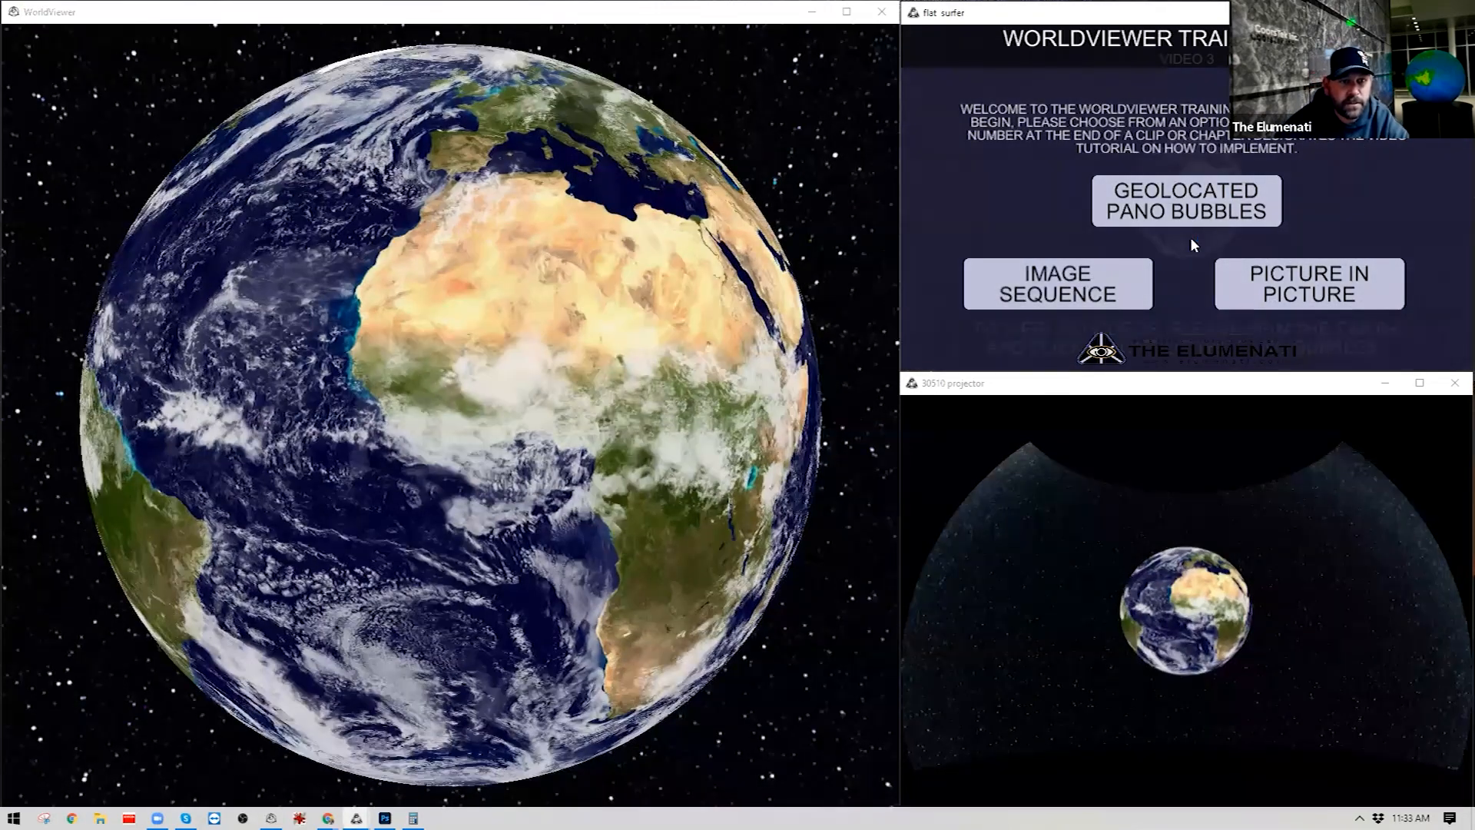
left_click(1209, 203)
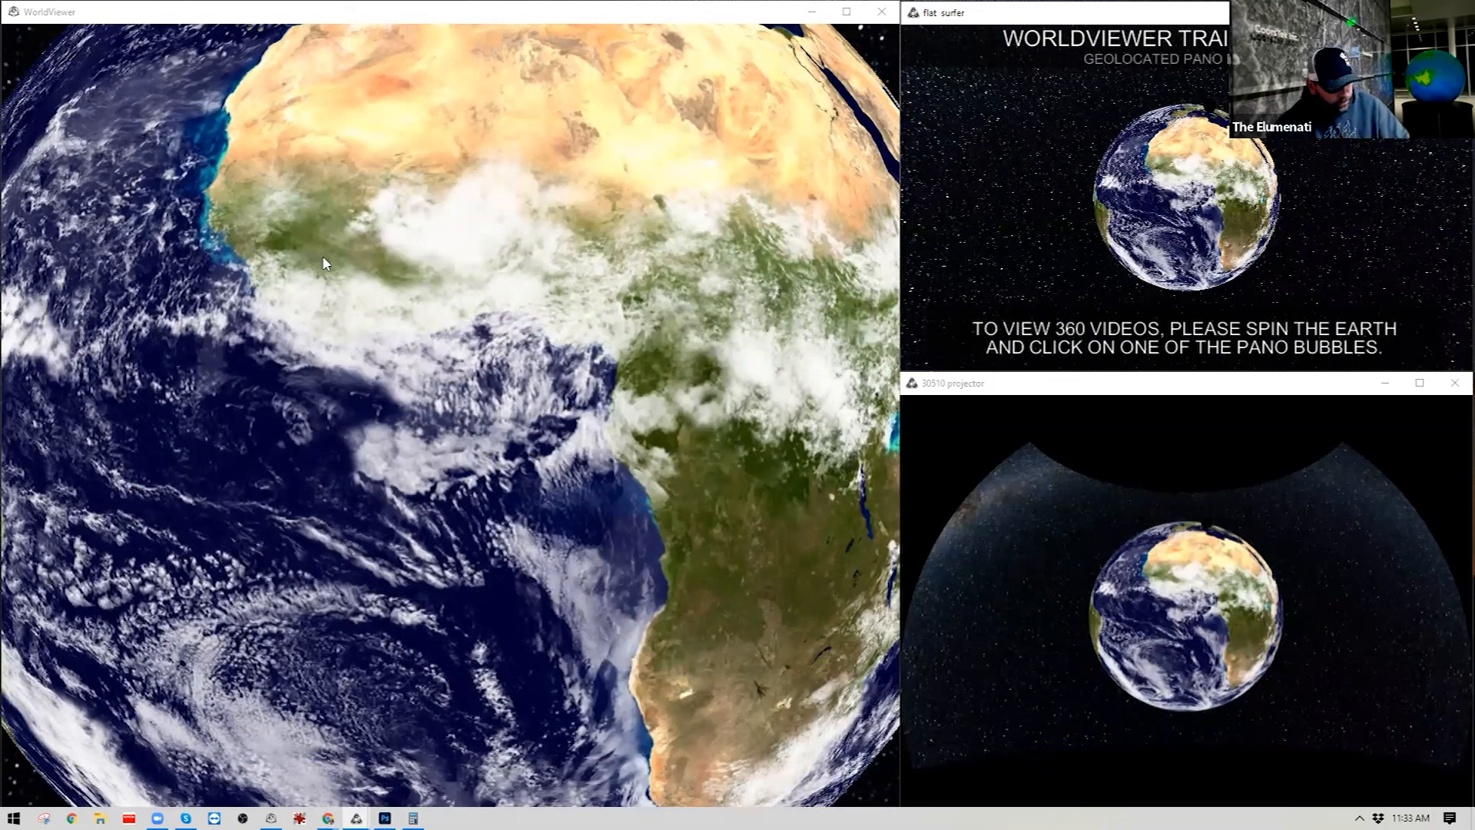
left_click(305, 67)
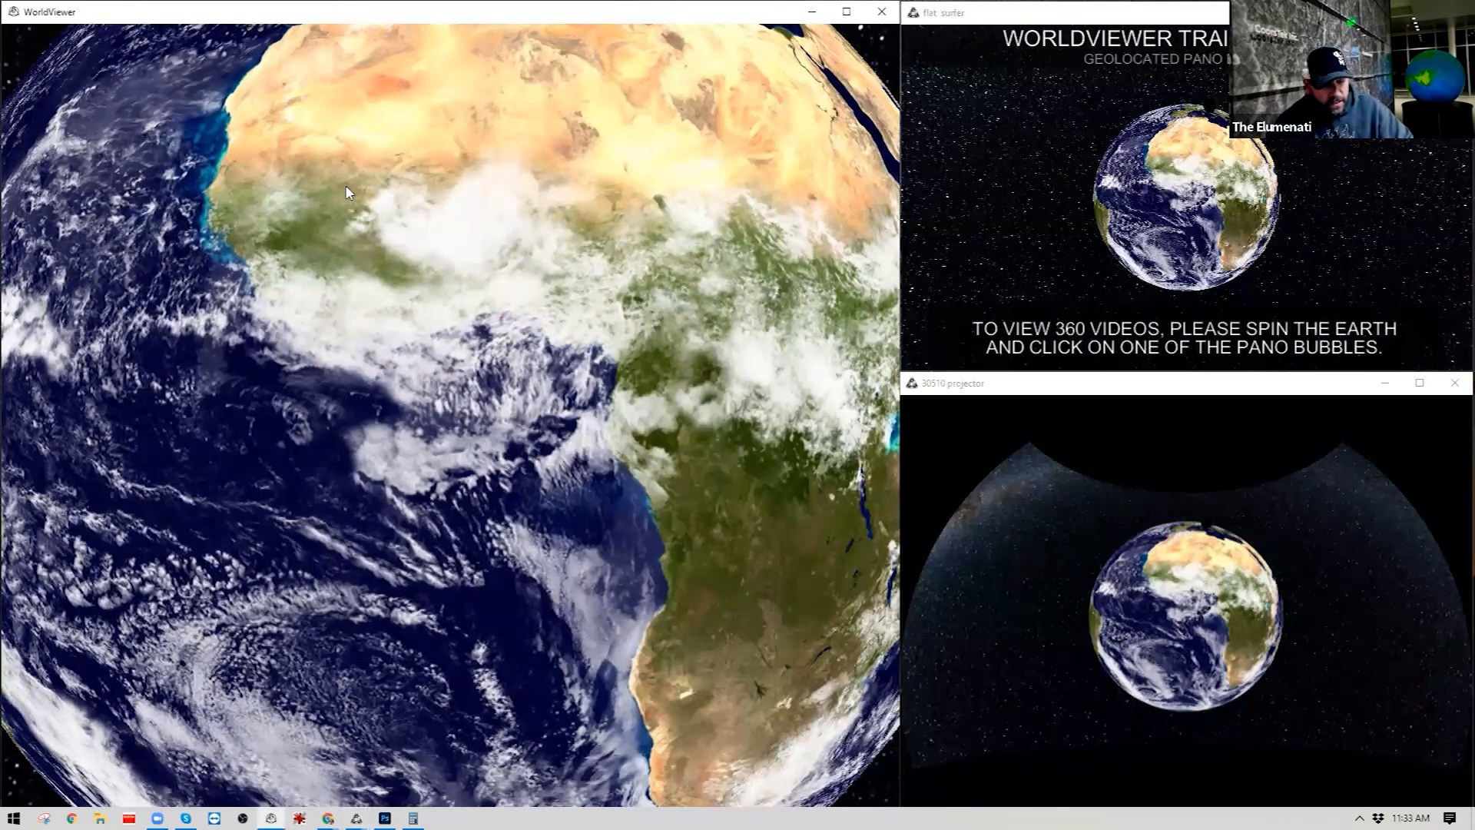
key("Escape")
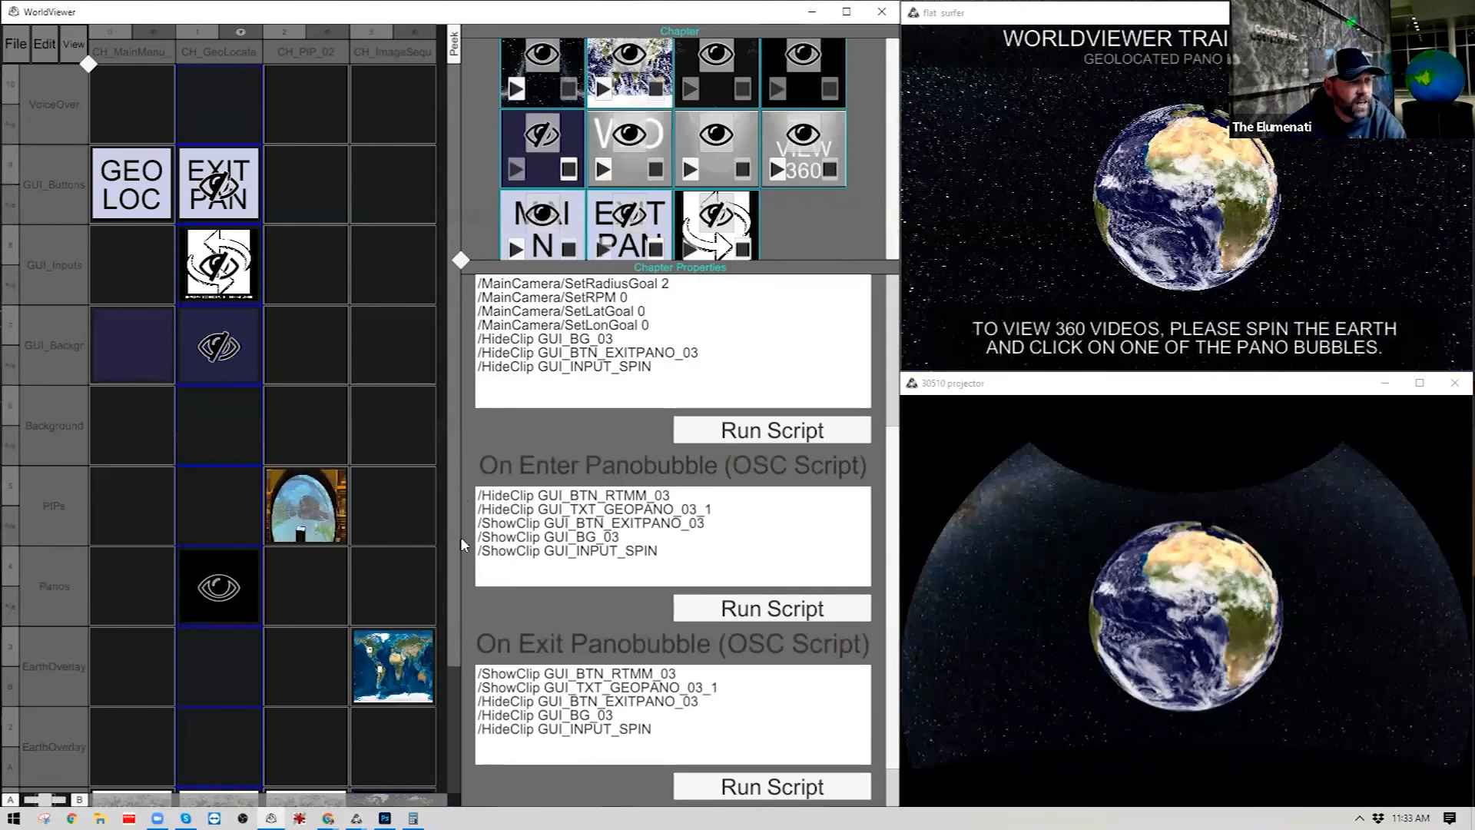
Widen the clip grid and load a new TouchScreen Text clip into the geolocated panos chapter's GUI_Inputs cell.
left_click_drag(451, 540, 495, 690)
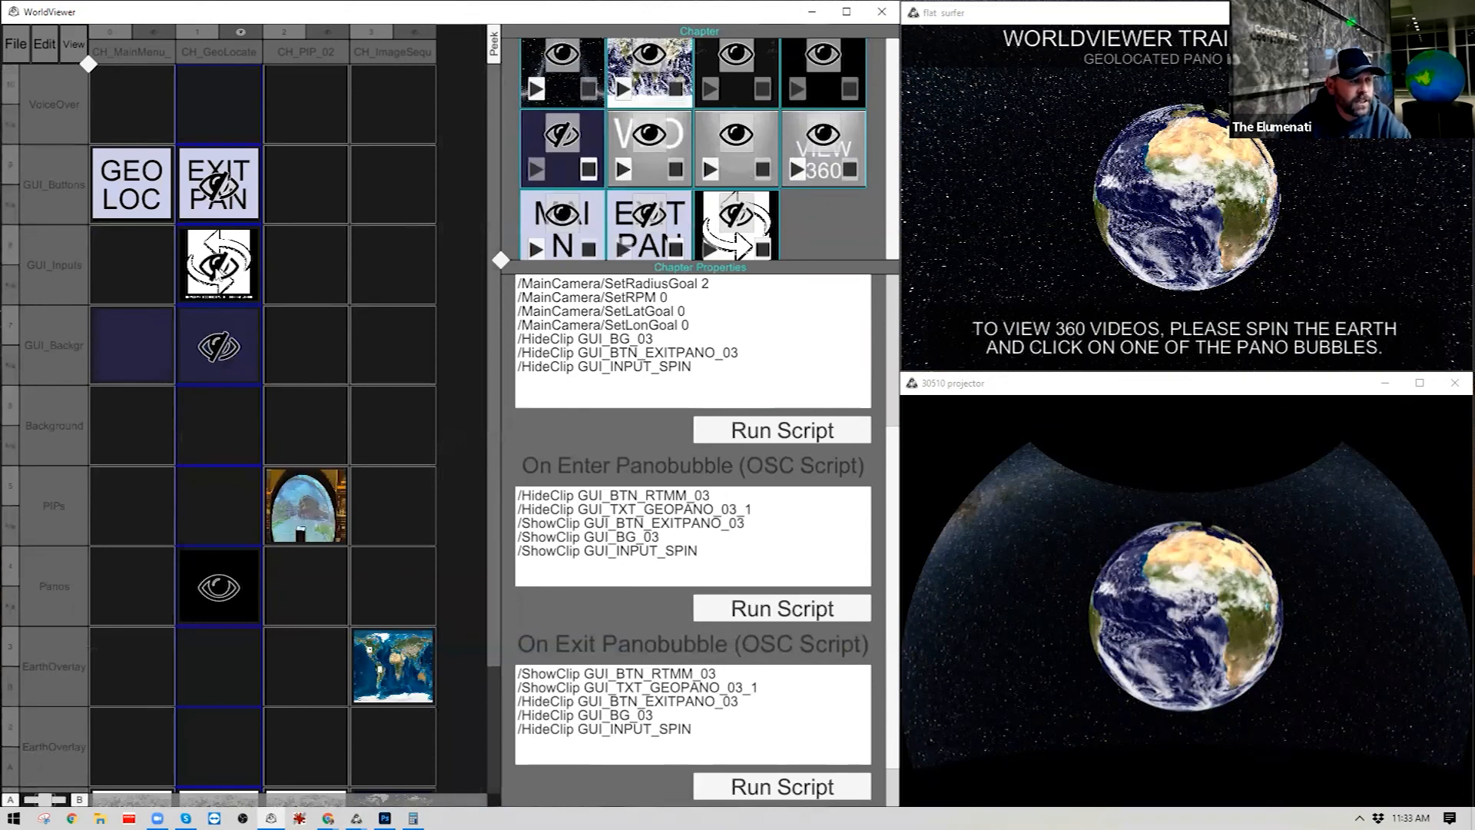
right_click(239, 262)
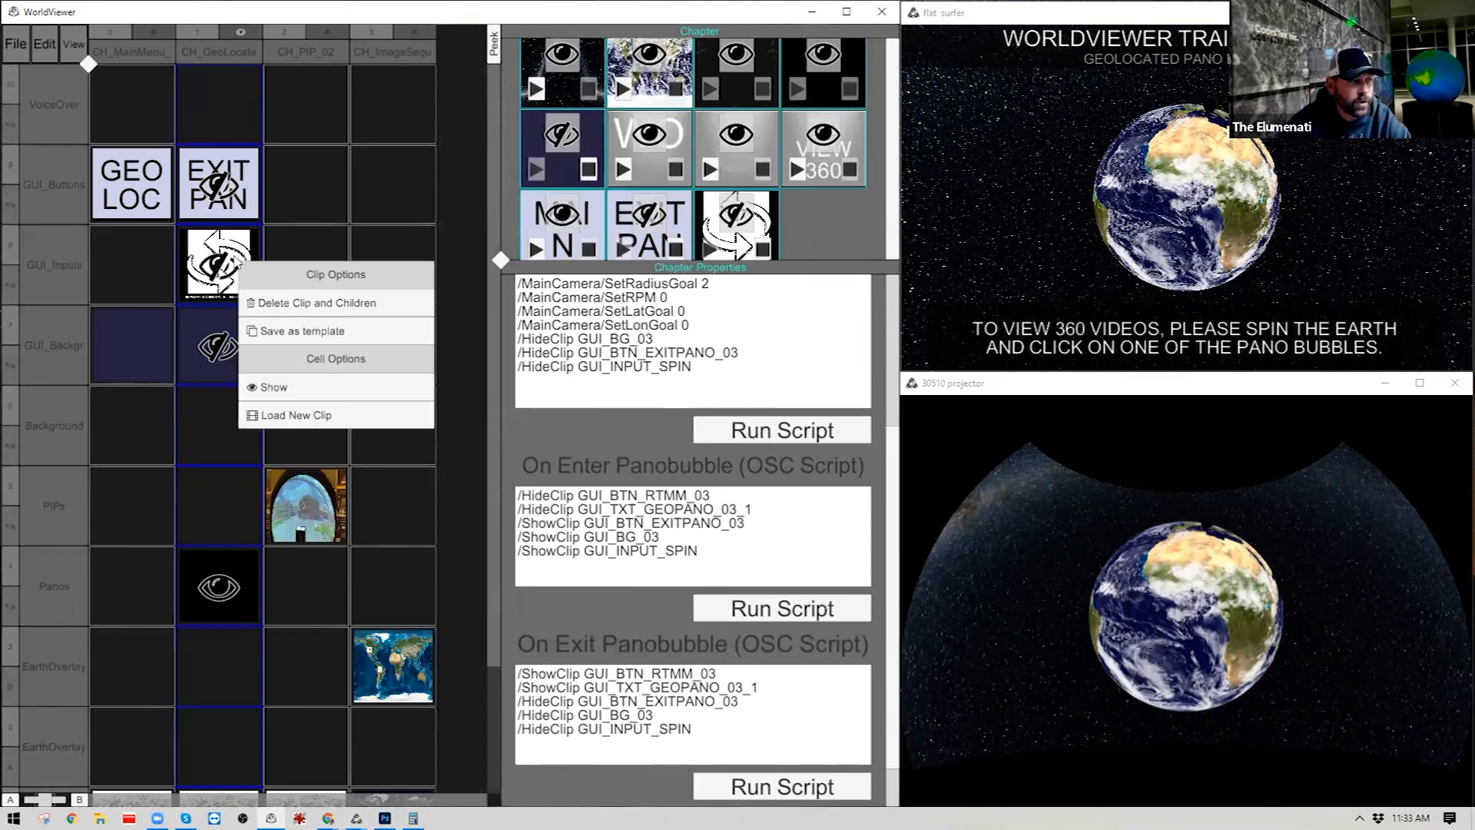
left_click(296, 417)
left_click(321, 546)
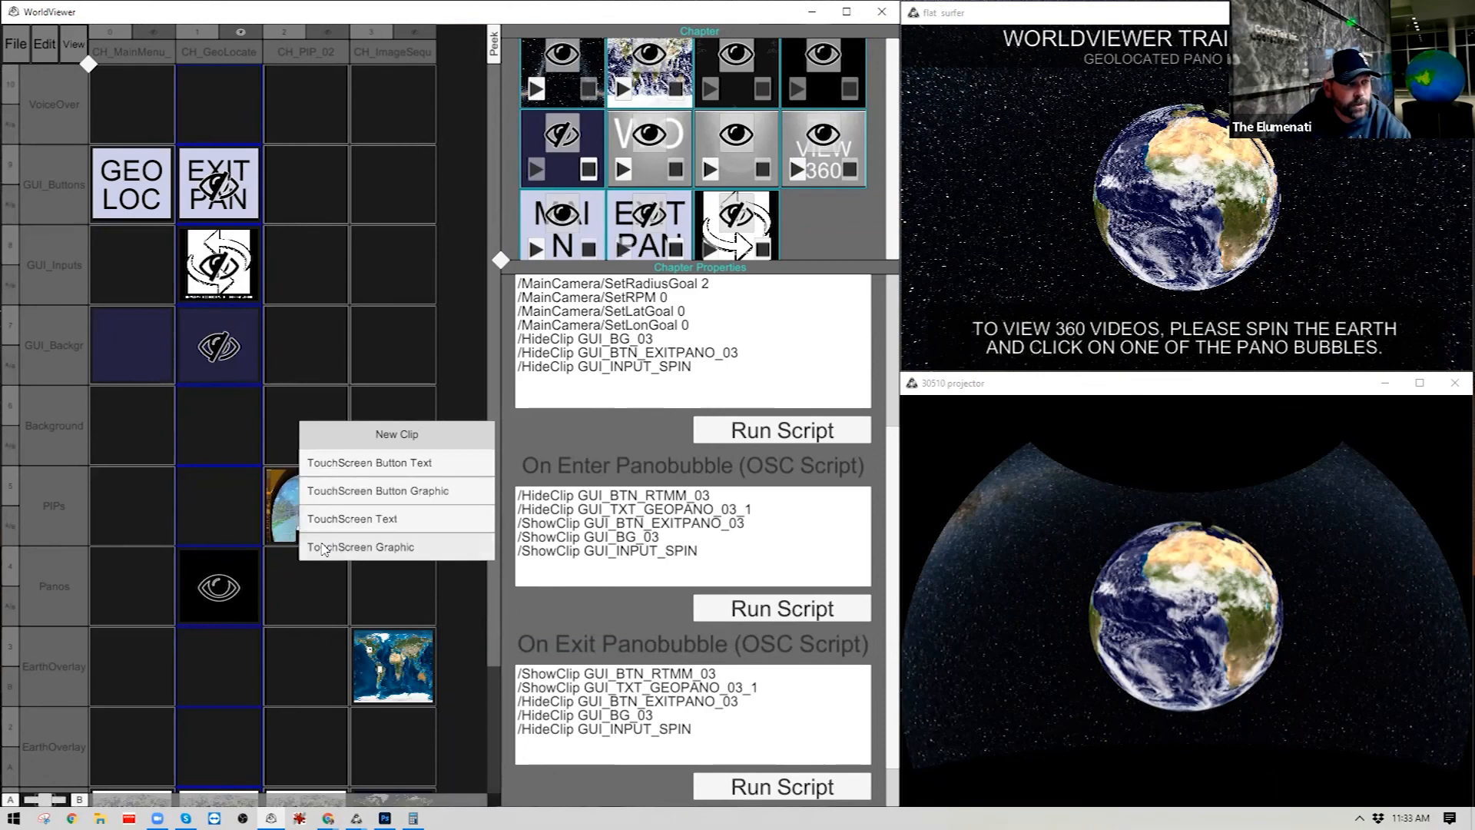
left_click(353, 518)
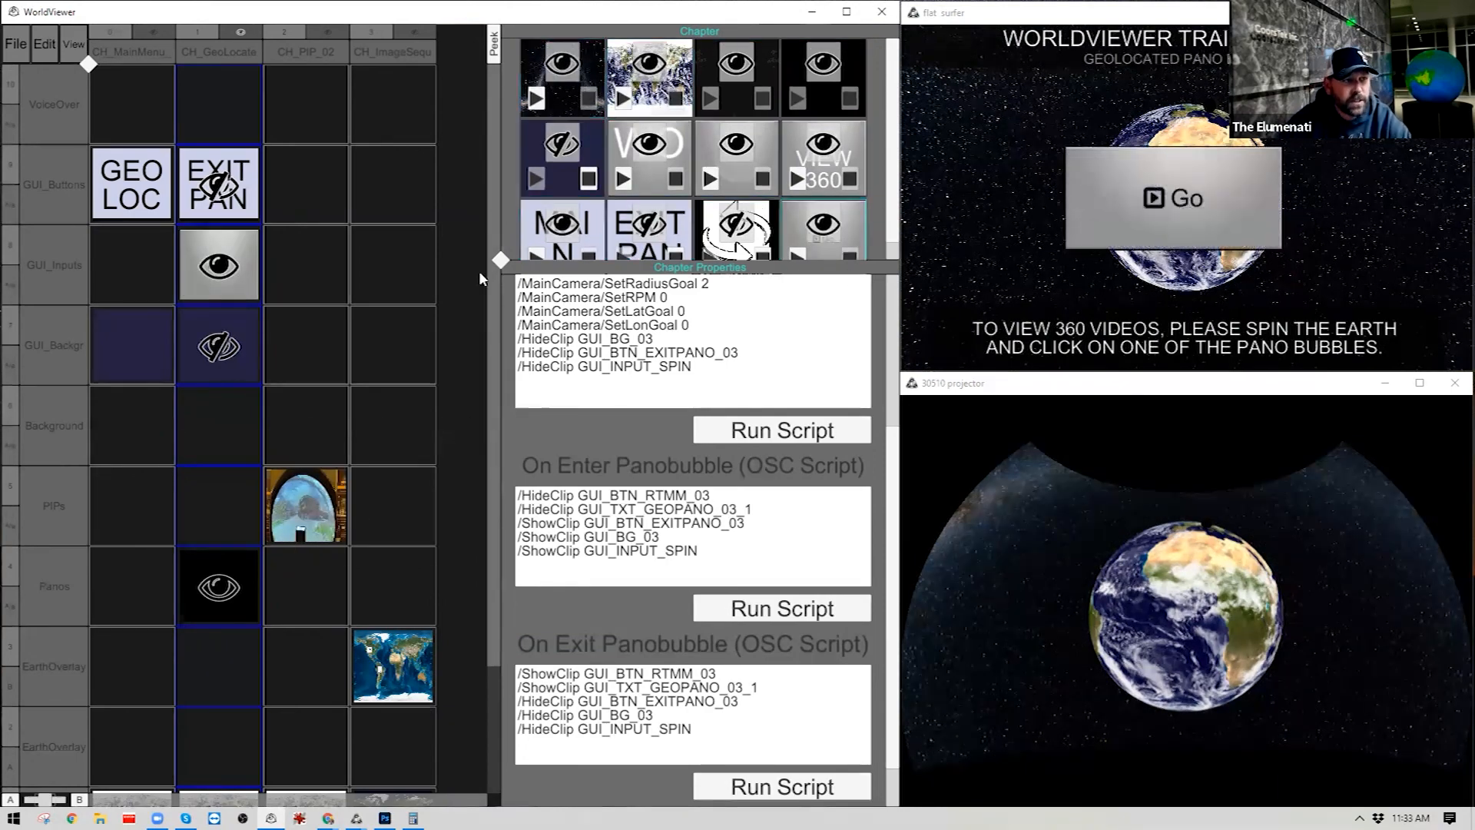
Title the new touchscreen text clip in the geolocated panos chapter's GUI_Inputs cell GUI_INPUT_PANOSELECT.
left_click_drag(495, 268, 491, 303)
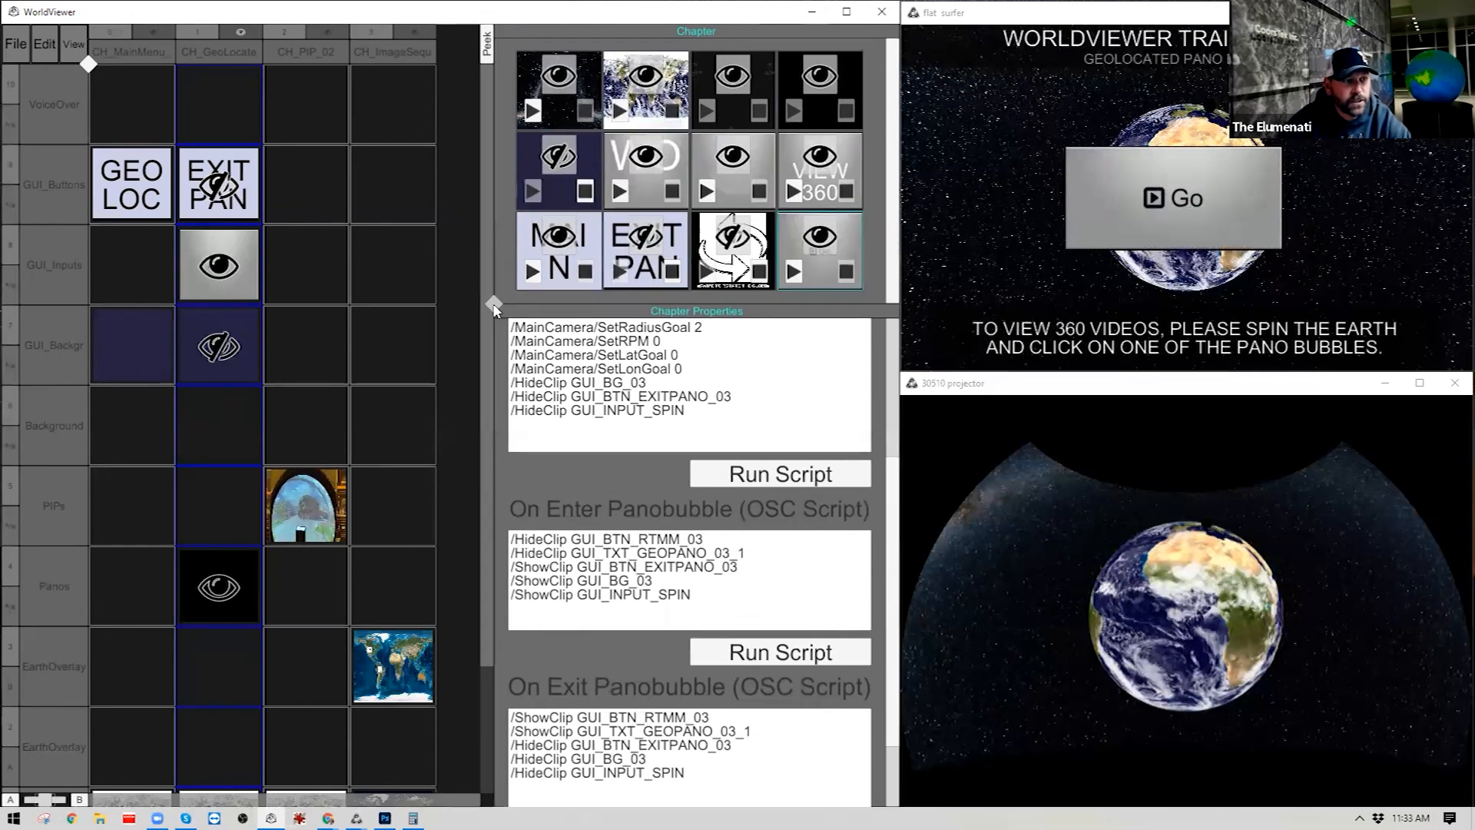
left_click(243, 282)
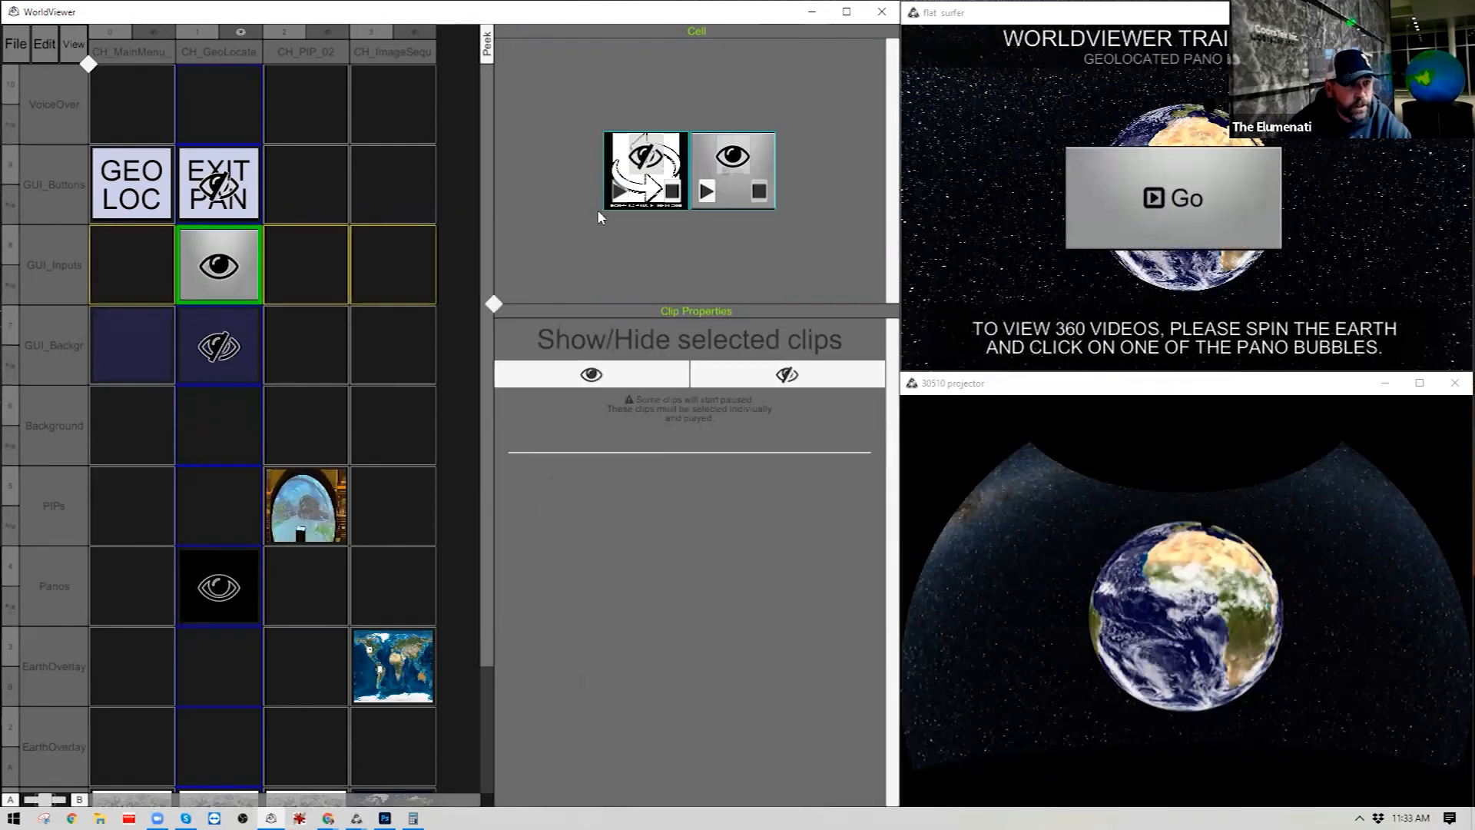
left_click(735, 196)
left_click(556, 369)
type("_I")
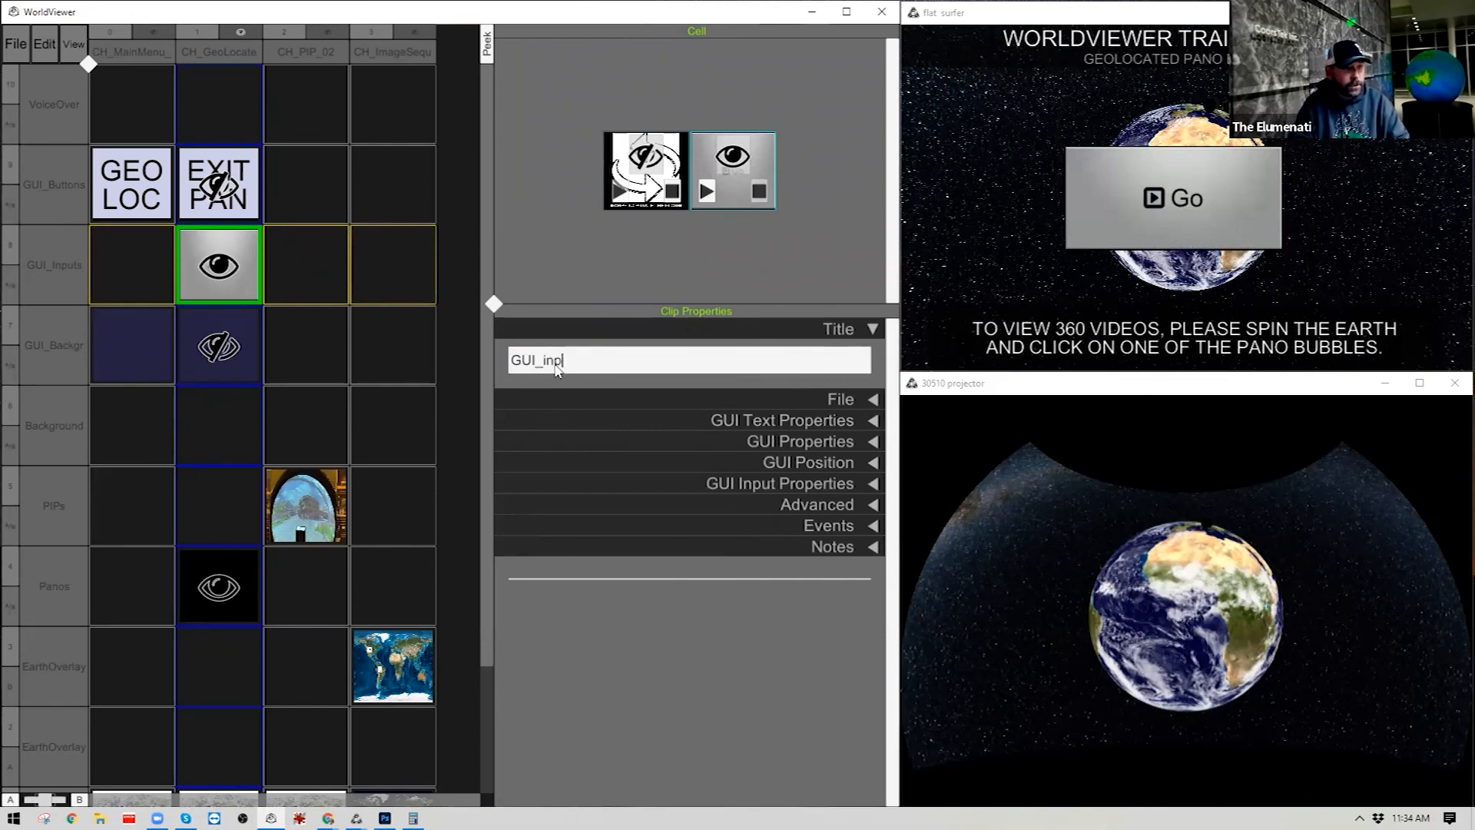
type("NPUT_")
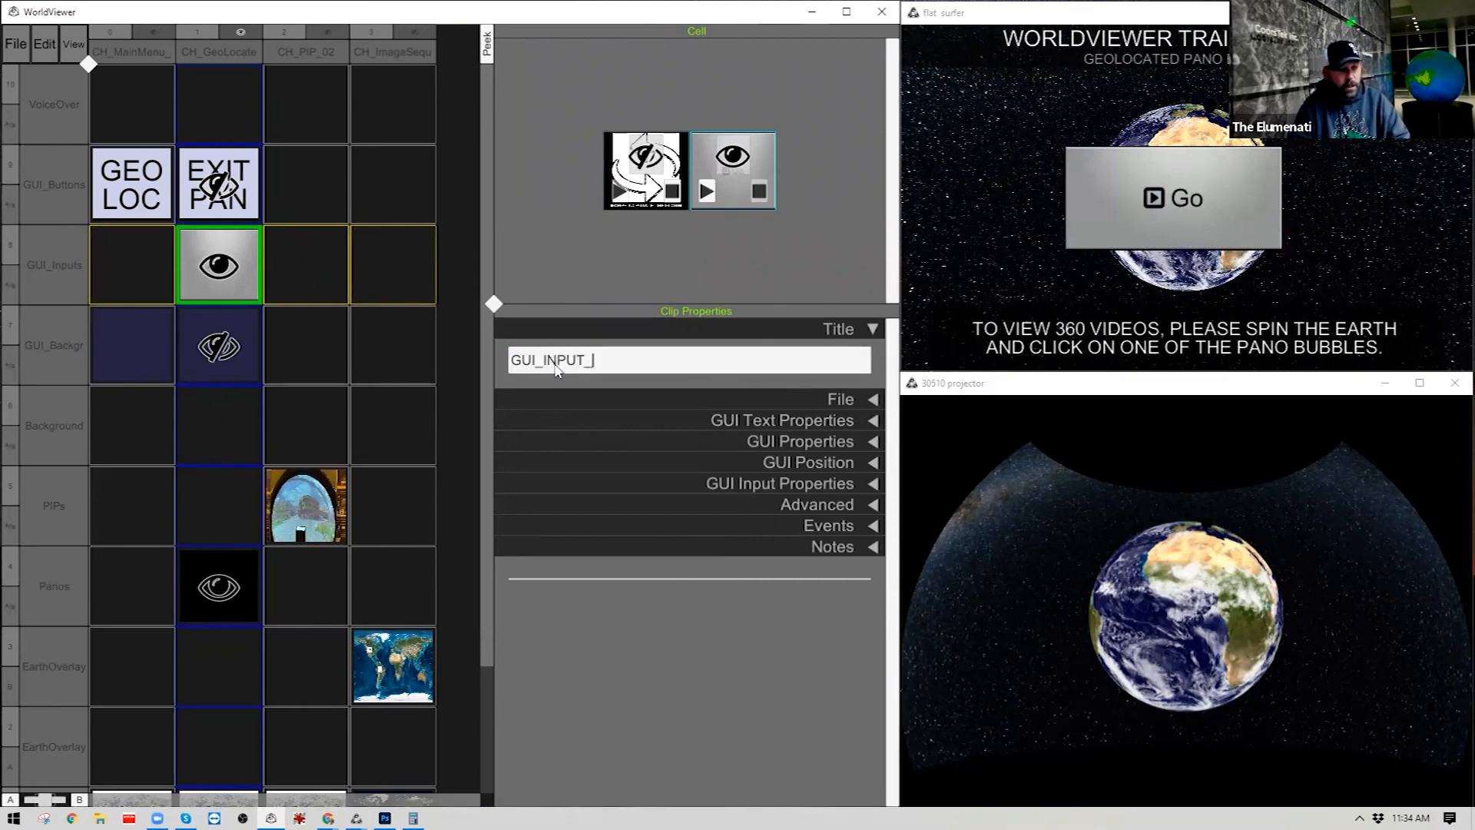
type("P")
type("ANO")
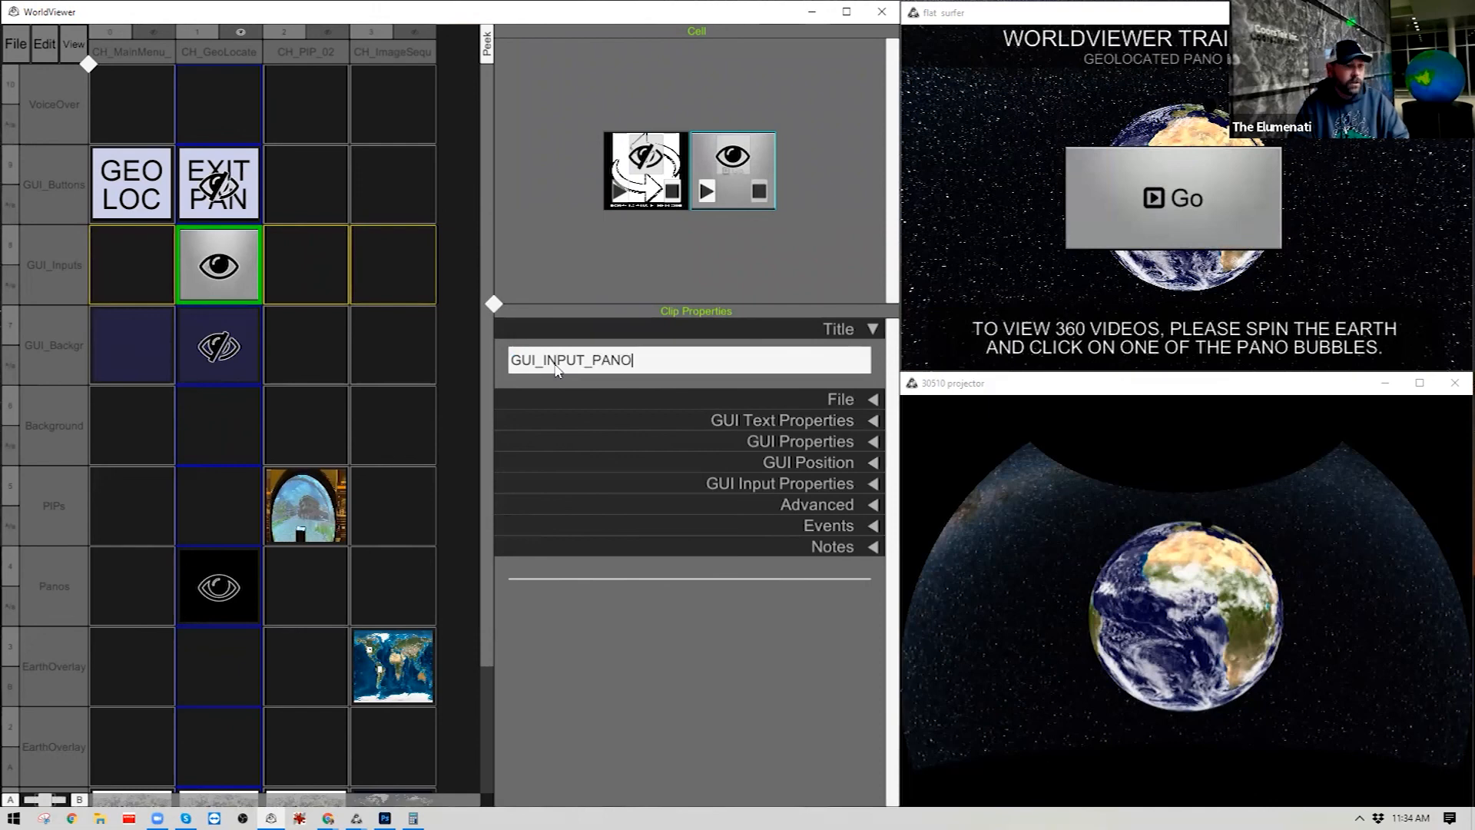
type("SELECT")
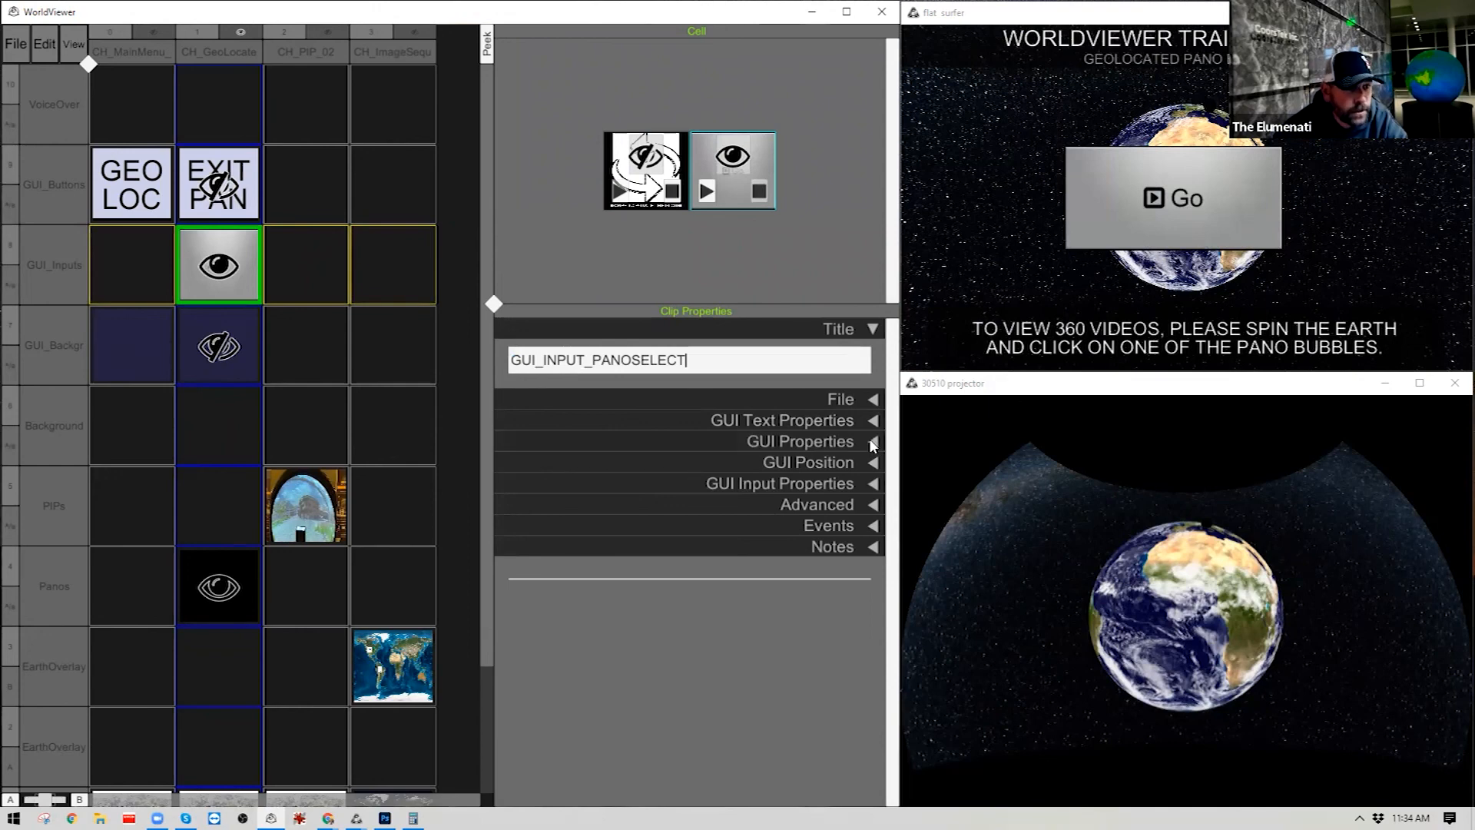
Clear the Go text from GUI_INPUT_PANOSELECT and make its text color transparent with 00000000.
left_click(859, 417)
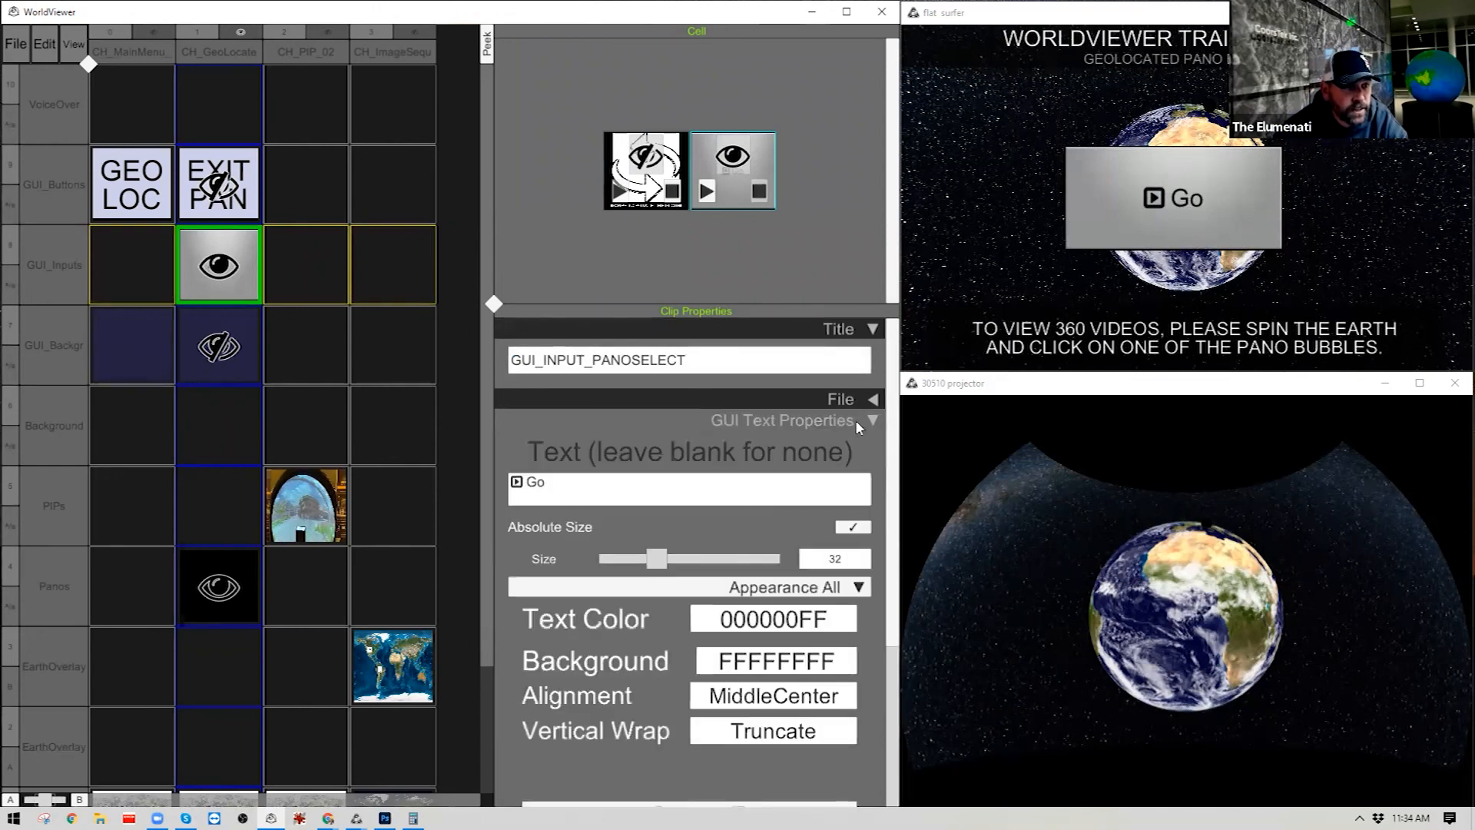
left_click(705, 498)
key("BackSpace")
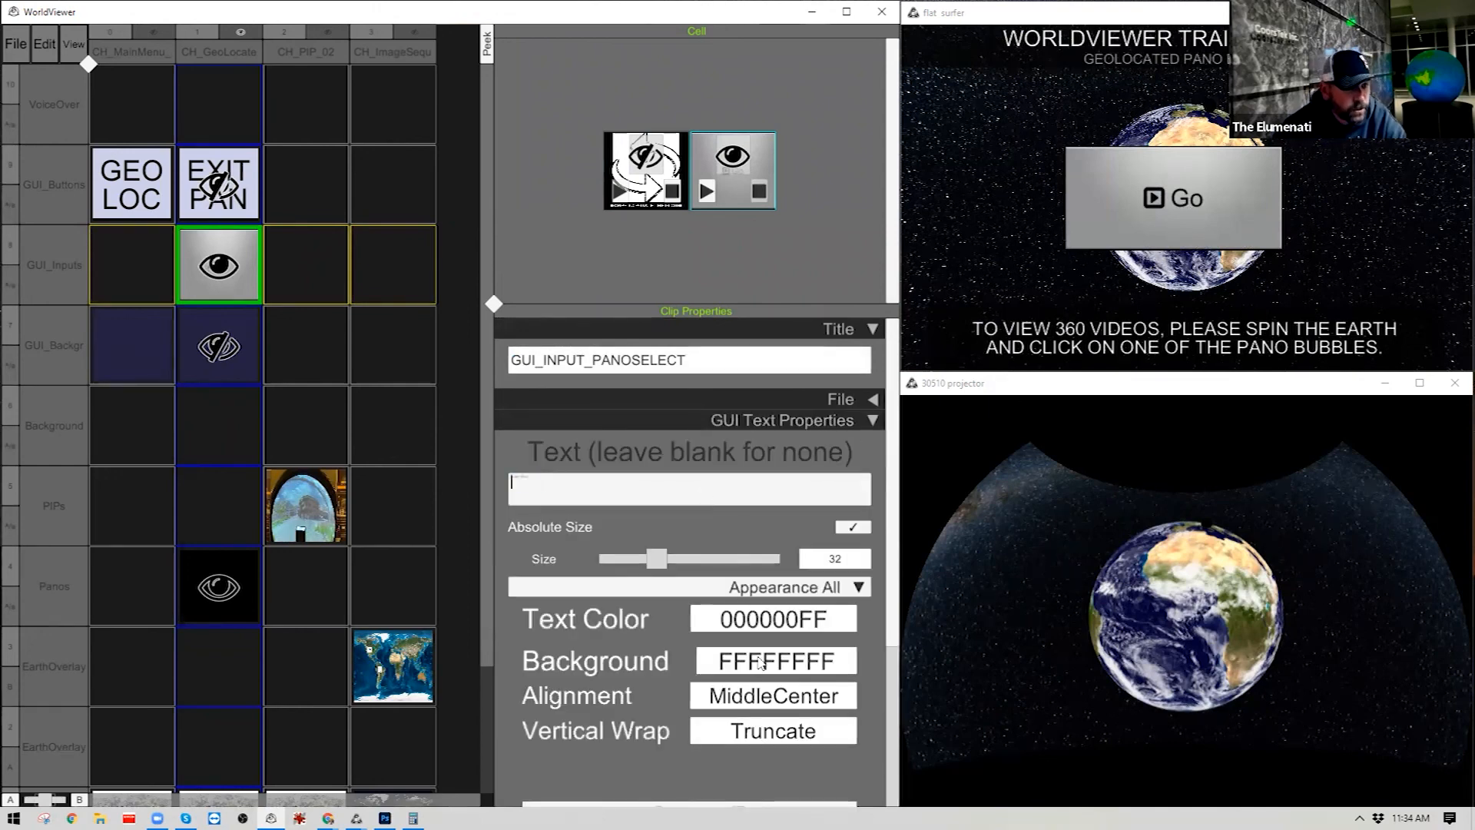
left_click(666, 663)
left_click_drag(836, 555, 799, 561)
type("00")
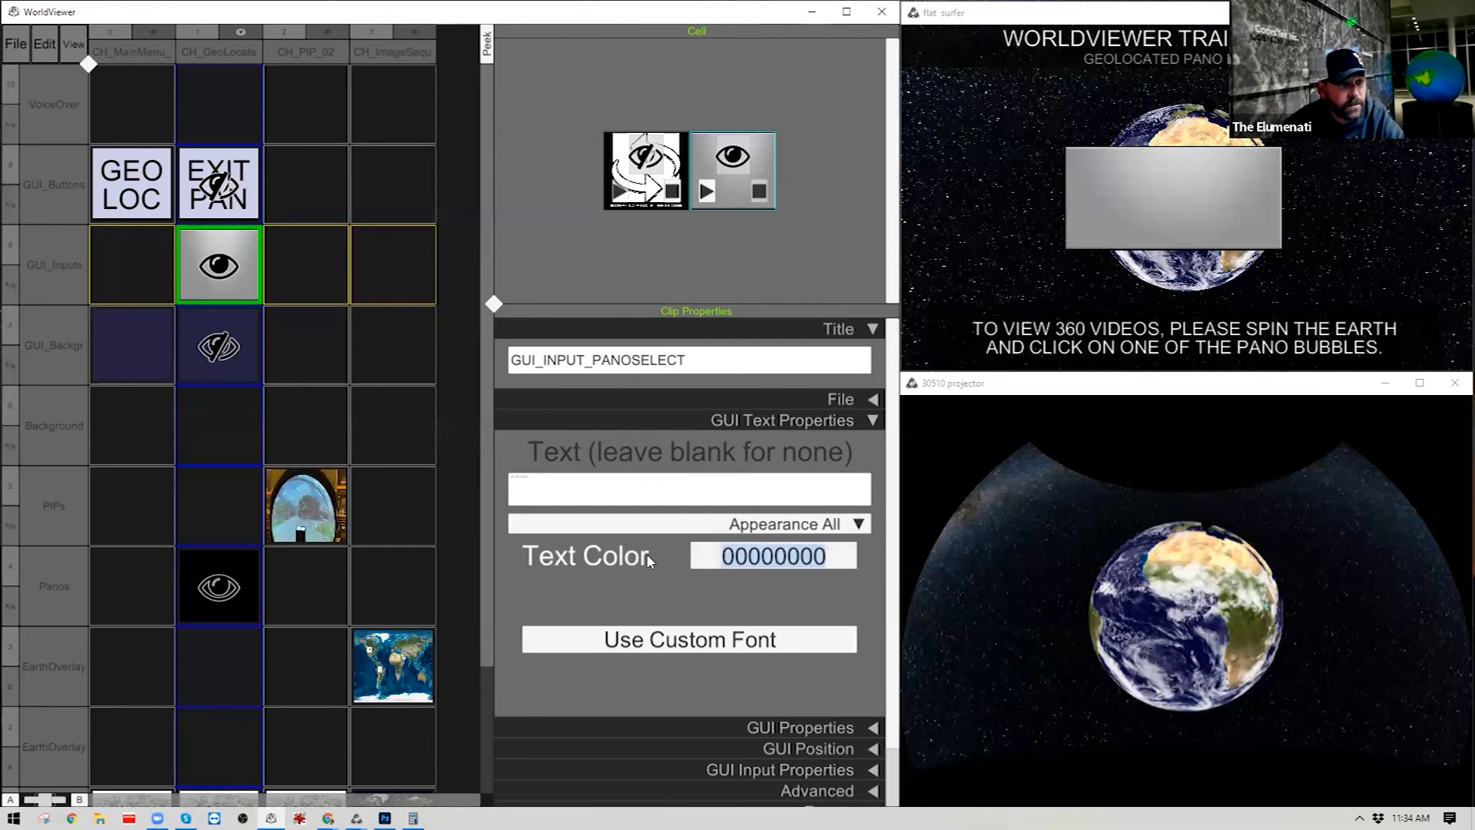
Set the clip's background color to FFFFFF00 using a temporary placeholder letter, and leave its text blank.
double_click(772, 558)
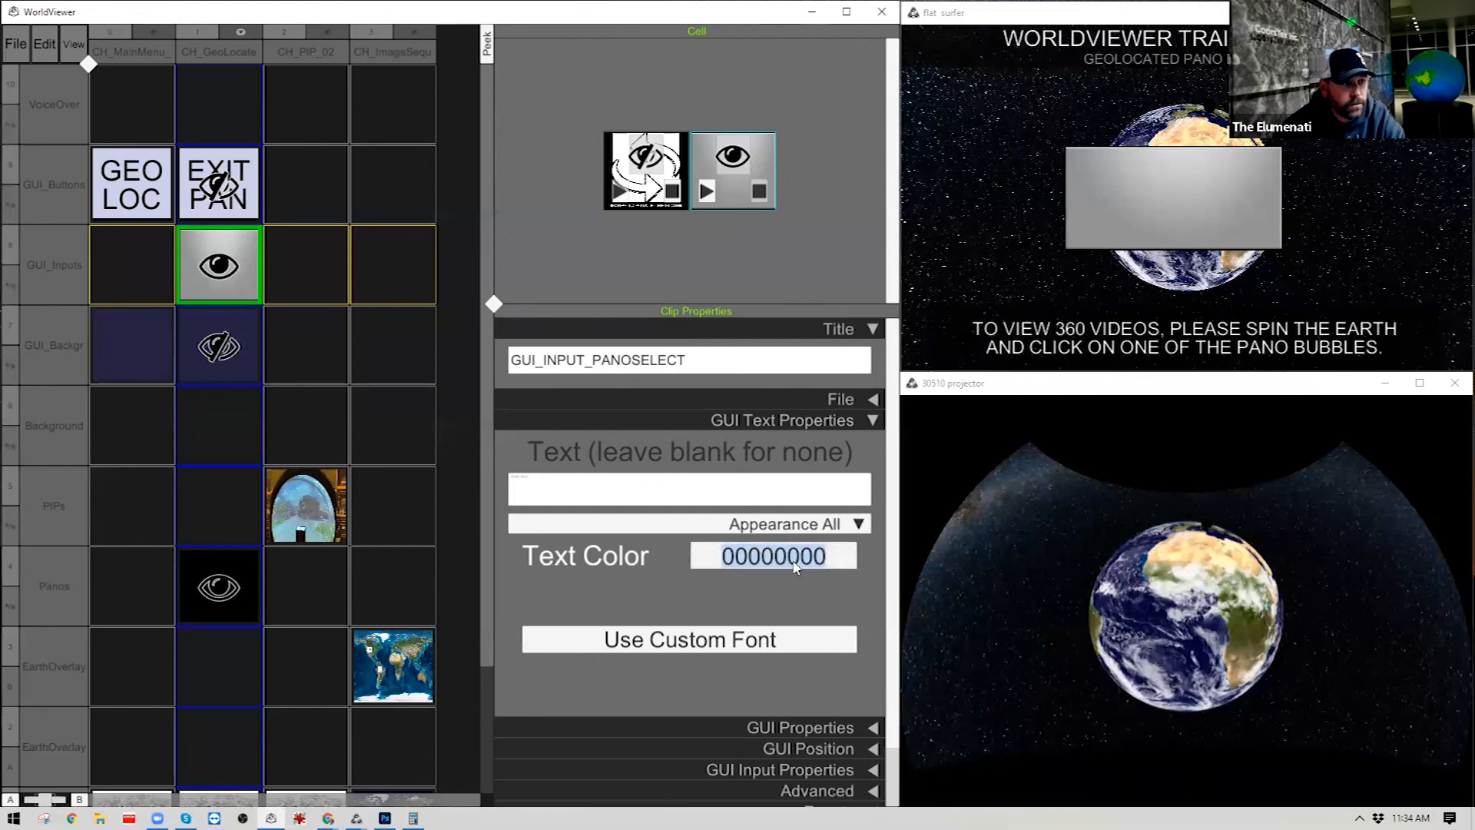
left_click(798, 498)
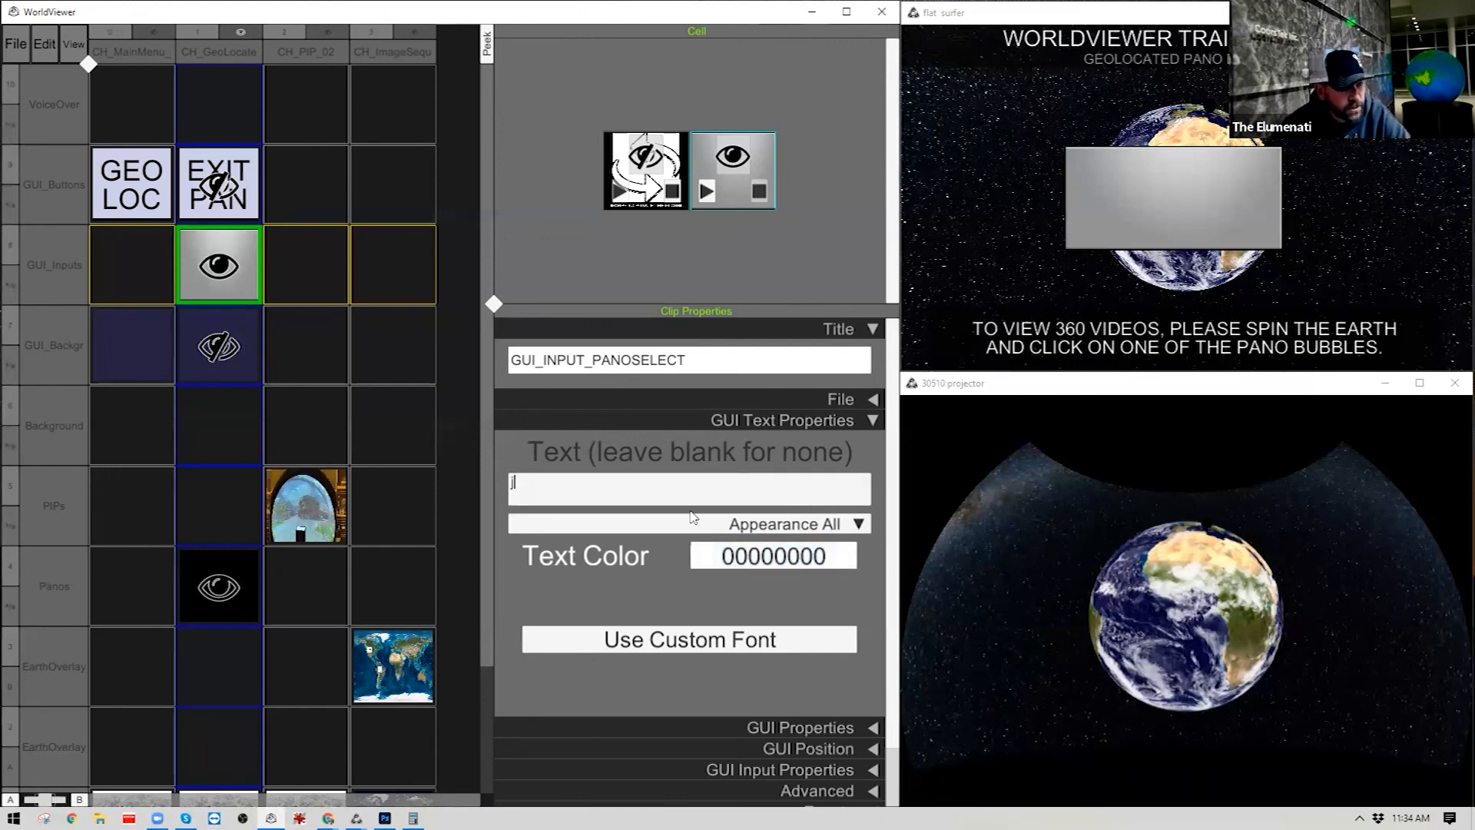
left_click(821, 675)
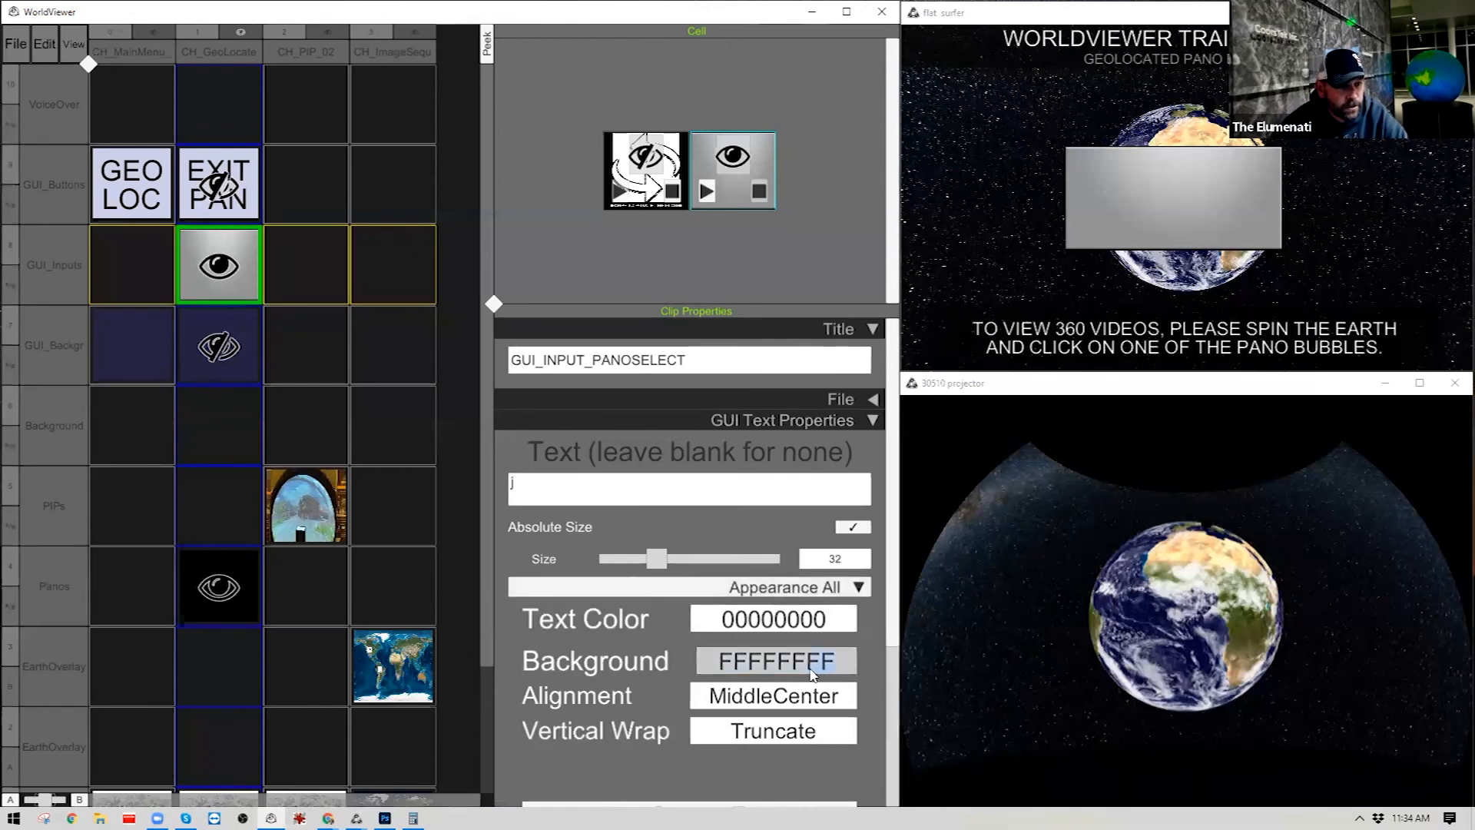
type("00")
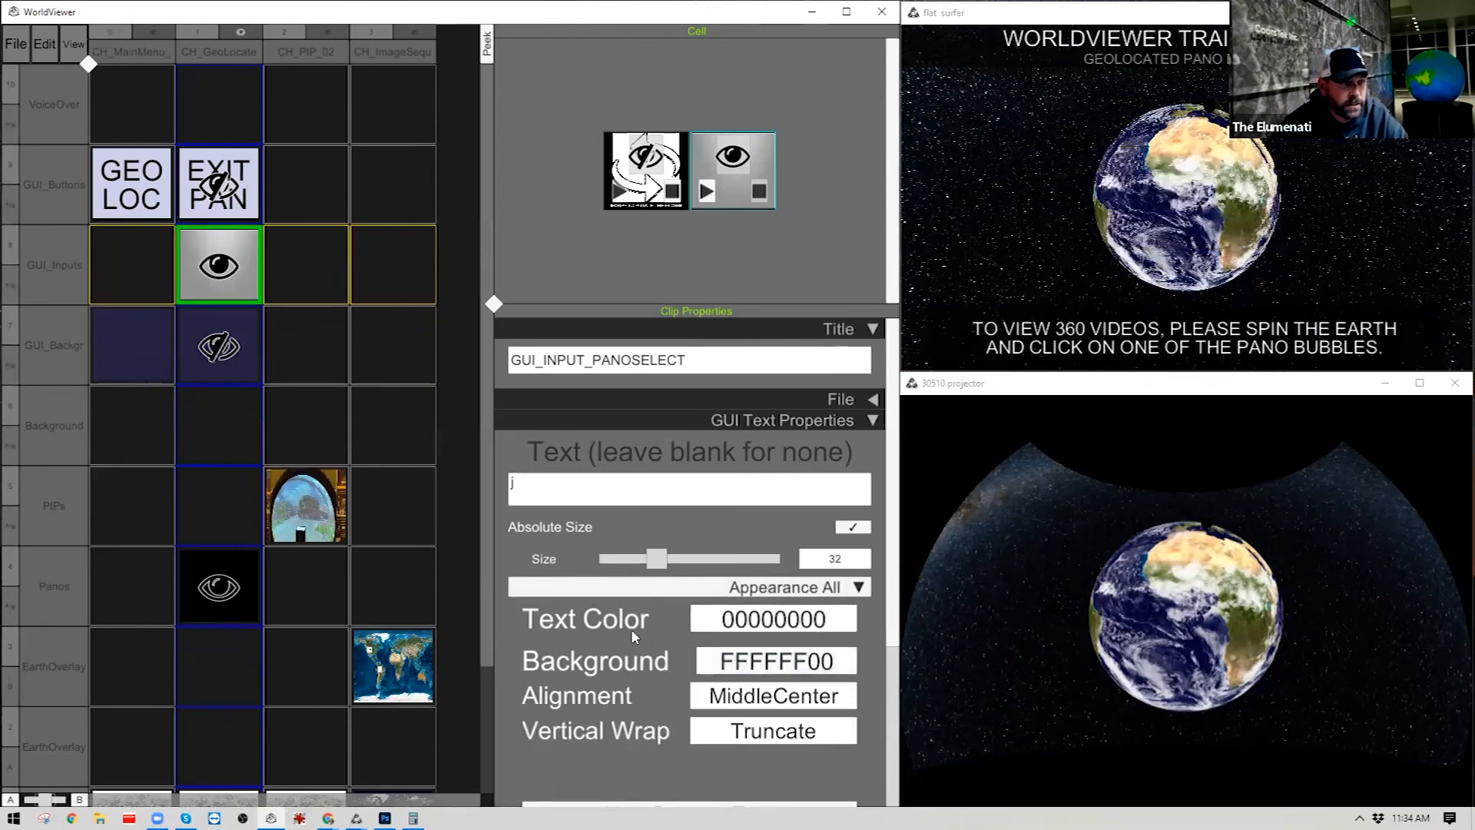
left_click(509, 481)
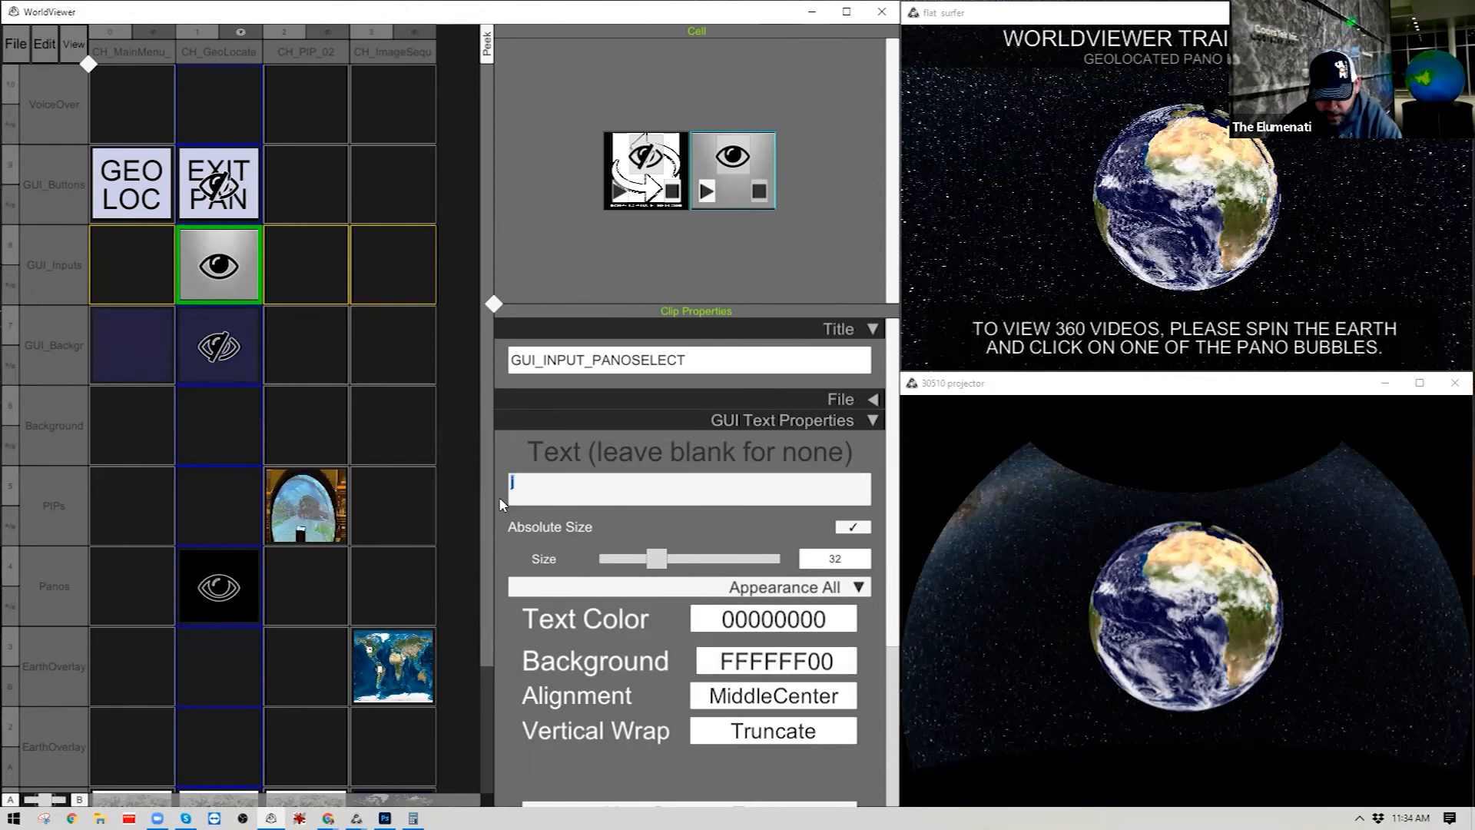
left_click(771, 512)
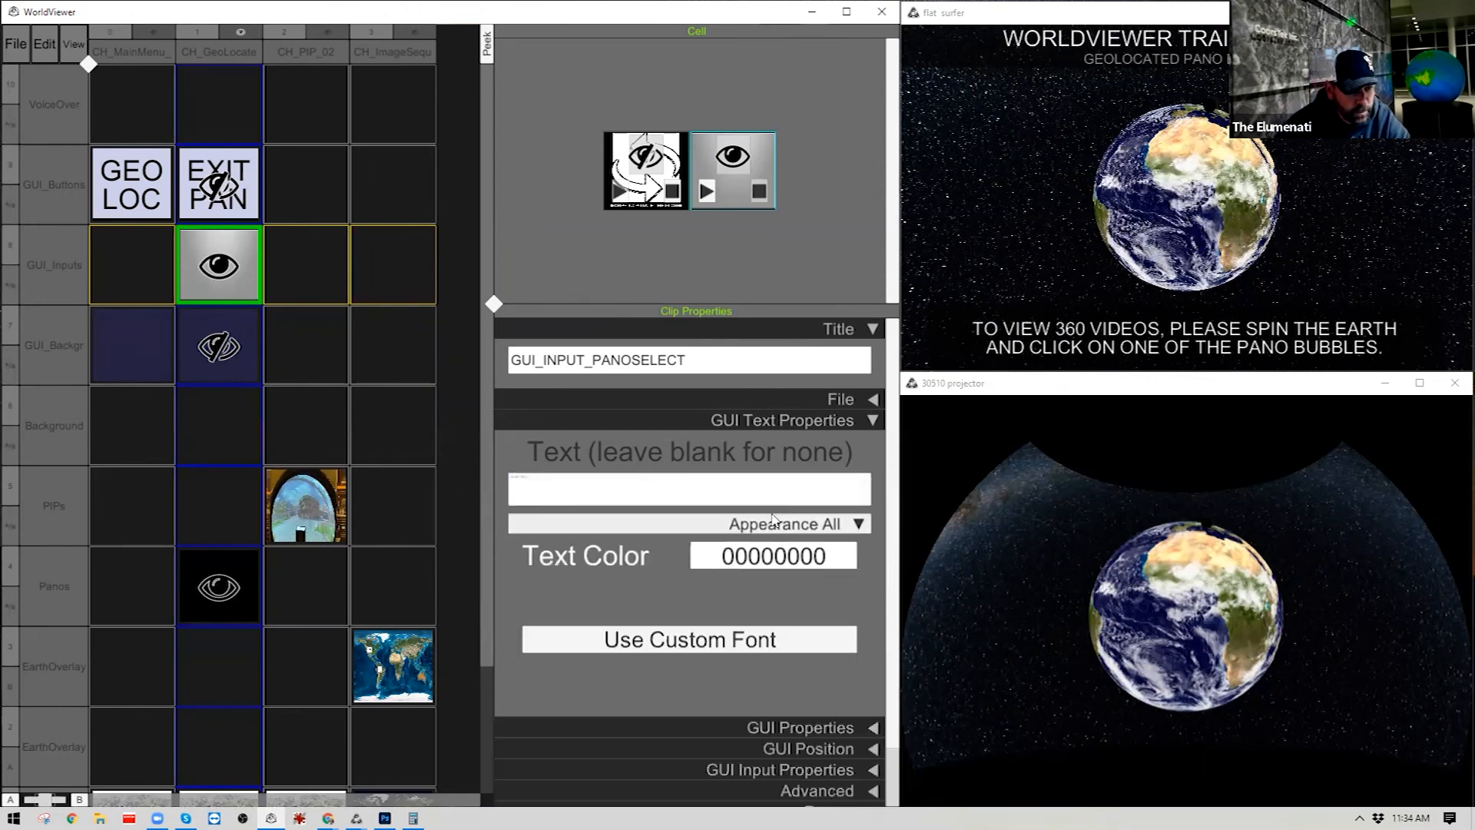
Enlarge the GUI_INPUT_PANOSELECT area to full width between header and instructions, at a scale of about 1.01 by 0.73.
left_click(866, 418)
left_click(841, 460)
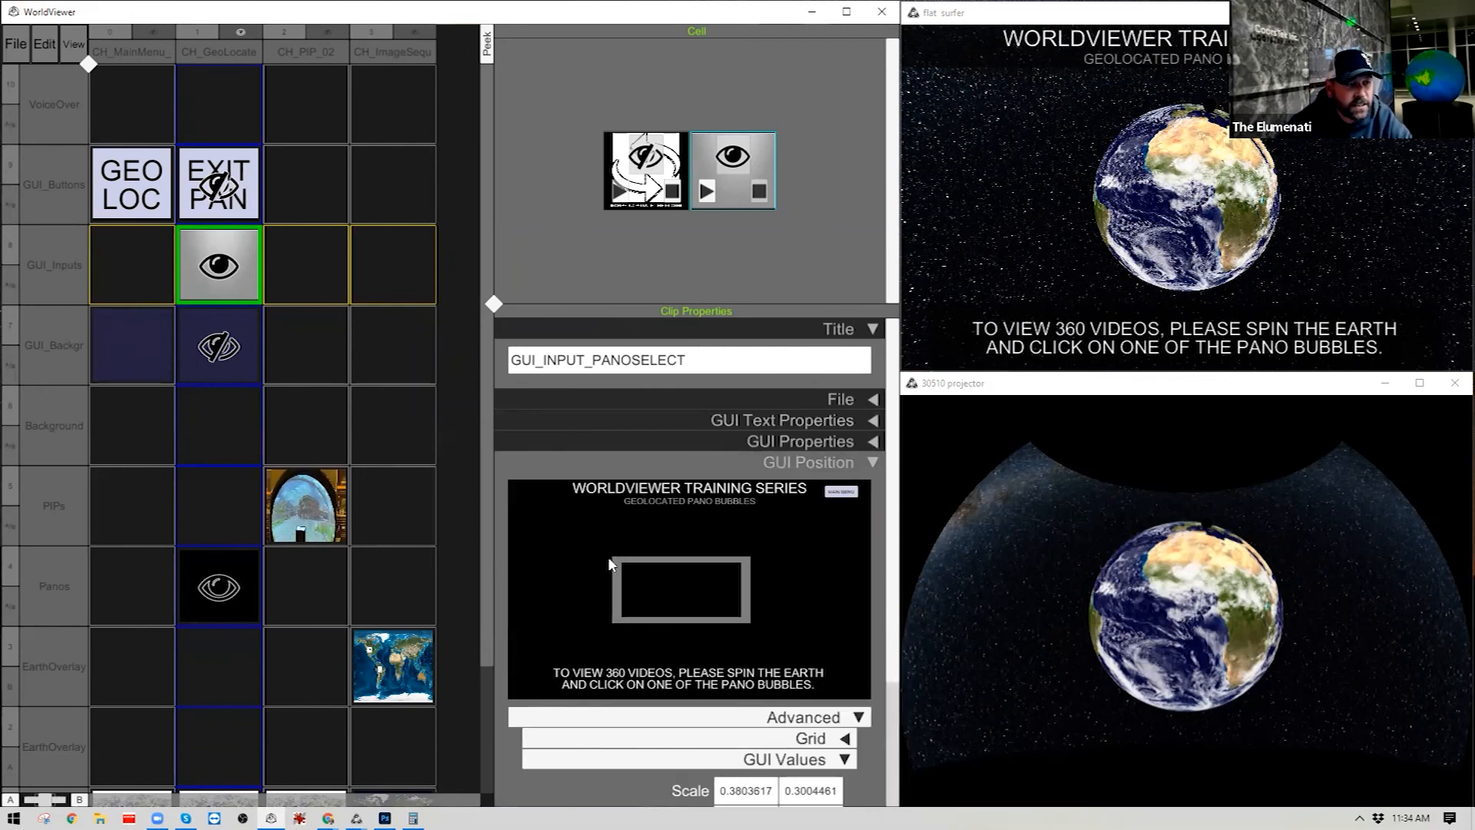
left_click_drag(615, 563, 508, 515)
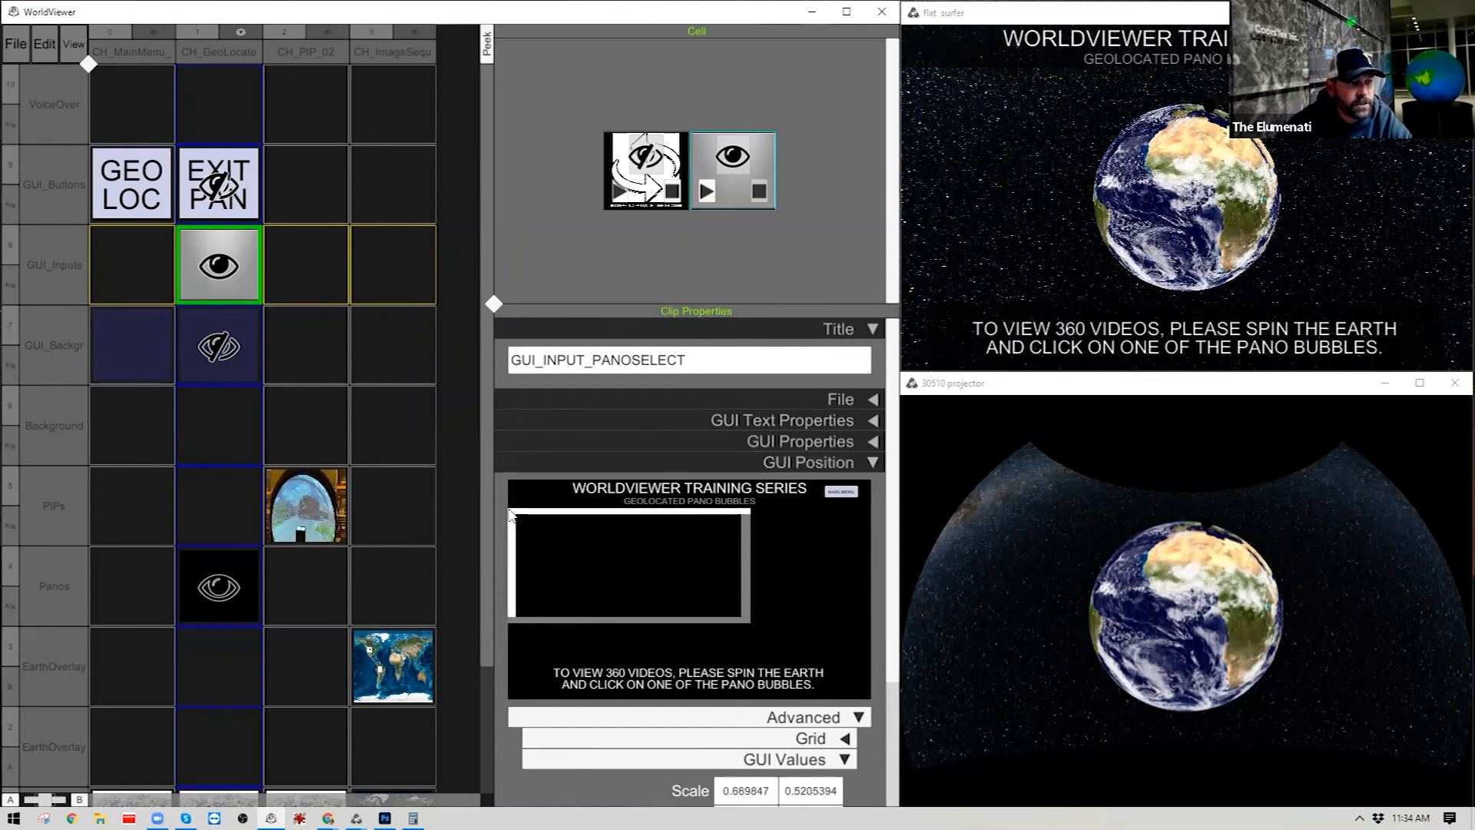
left_click_drag(753, 620, 871, 672)
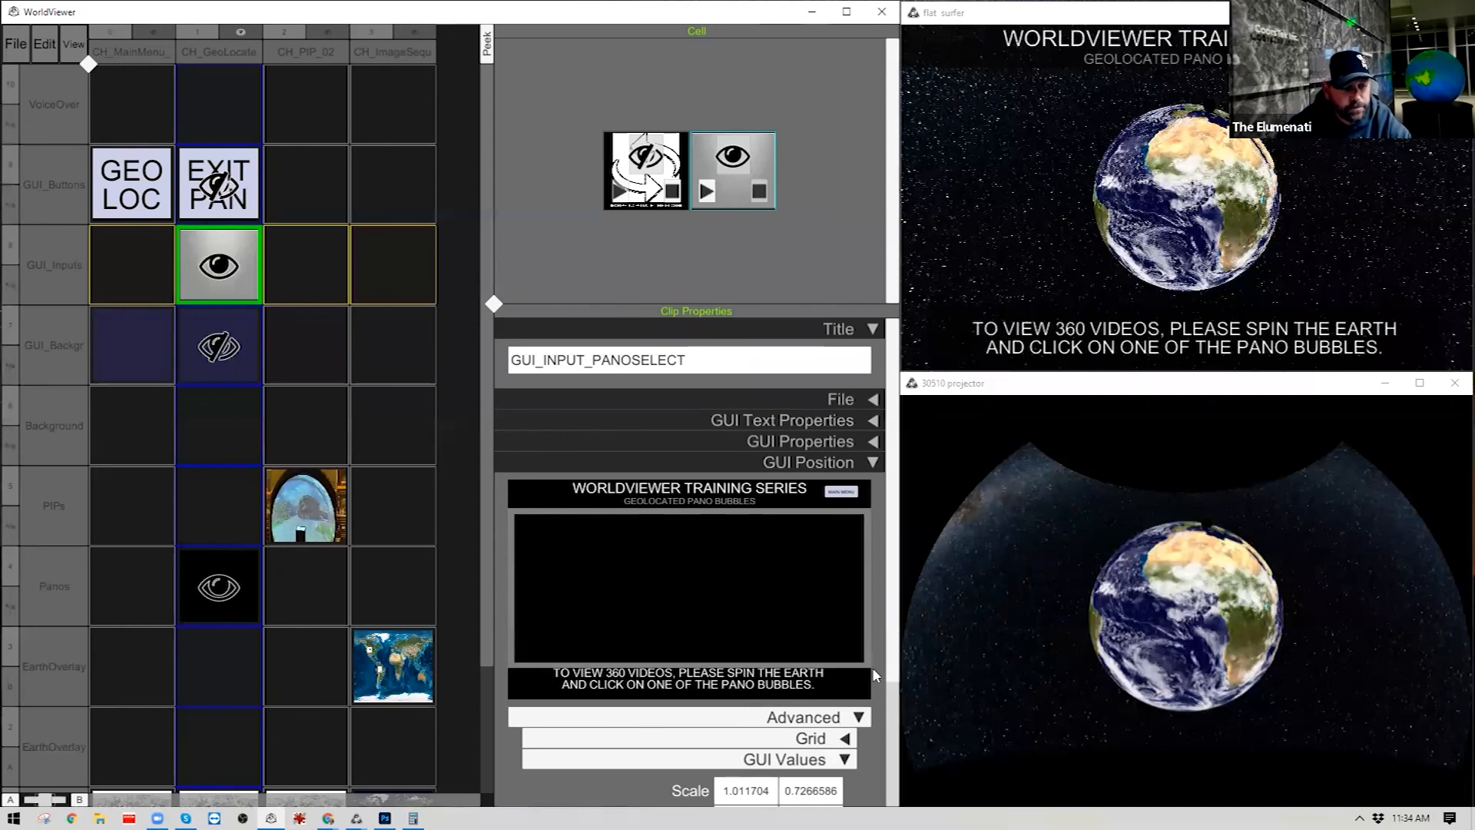
Enable the input window for GUI_INPUT_PANOSELECT with Use Virtual Image turned off.
left_click(871, 463)
left_click(856, 484)
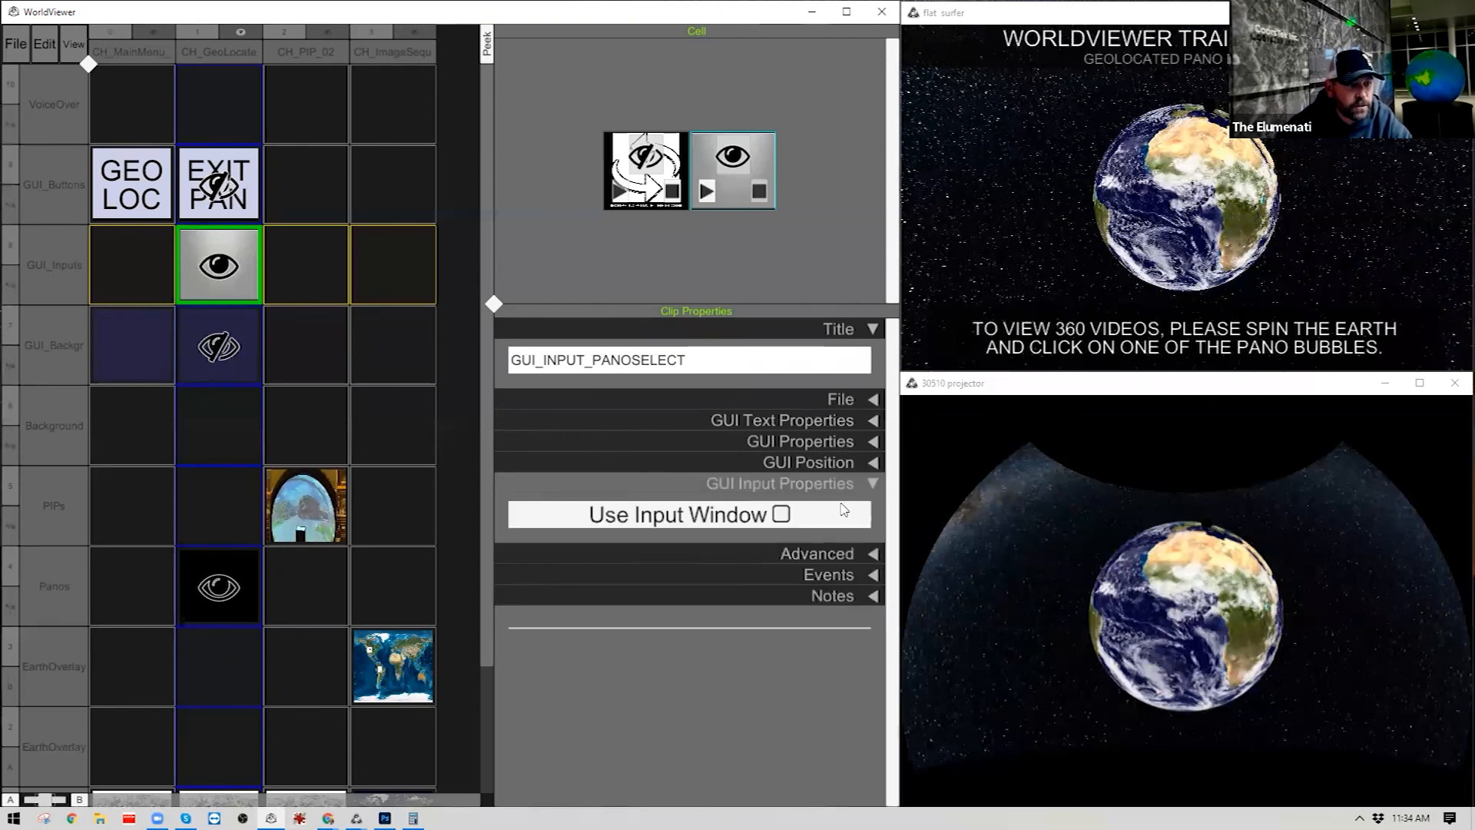
left_click(779, 515)
left_click(778, 557)
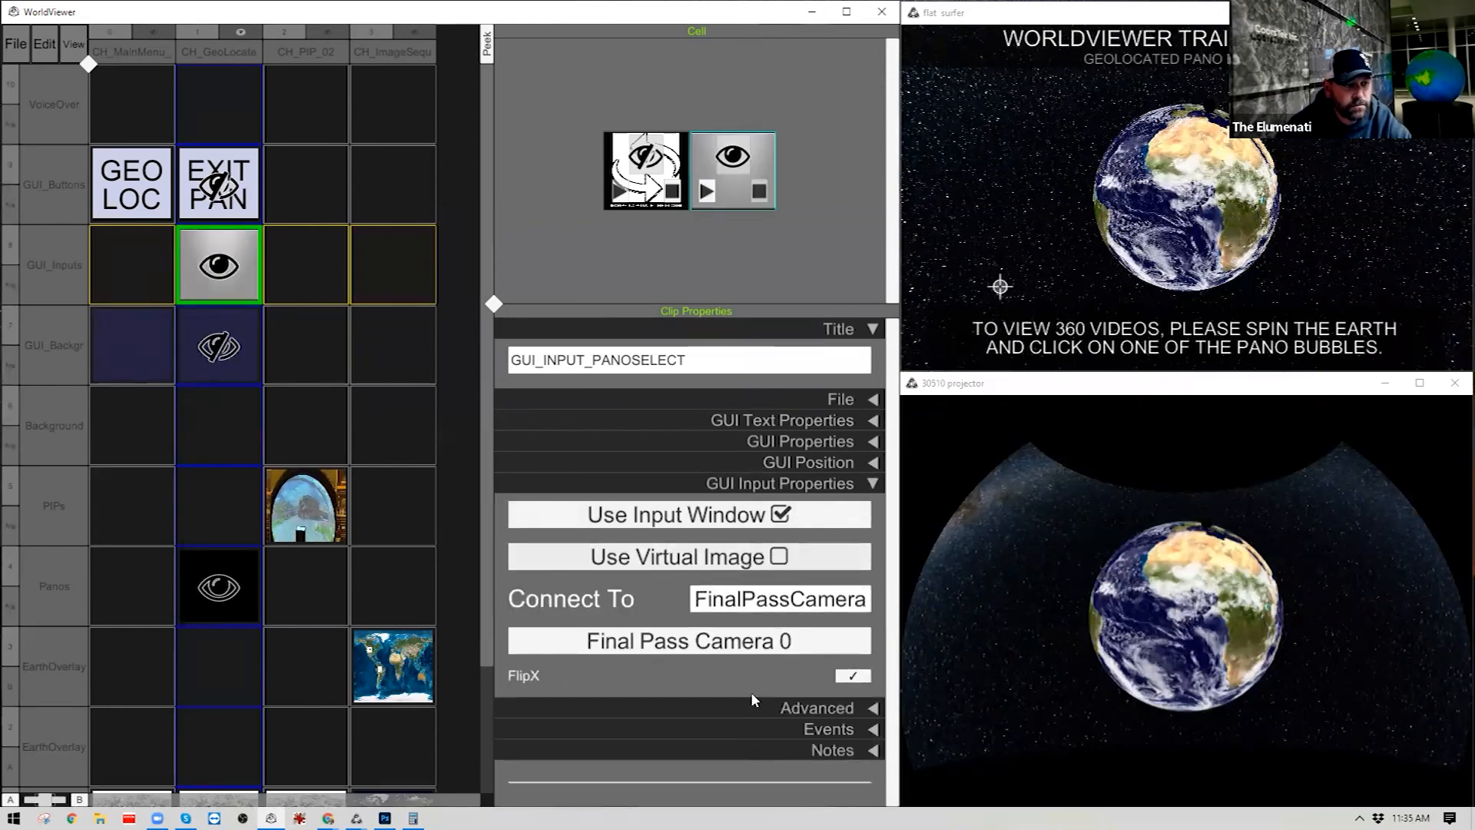
Hide the editing interface, spin the globe to Europe on the touchscreen, and enter the pano bubble there.
key("Escape")
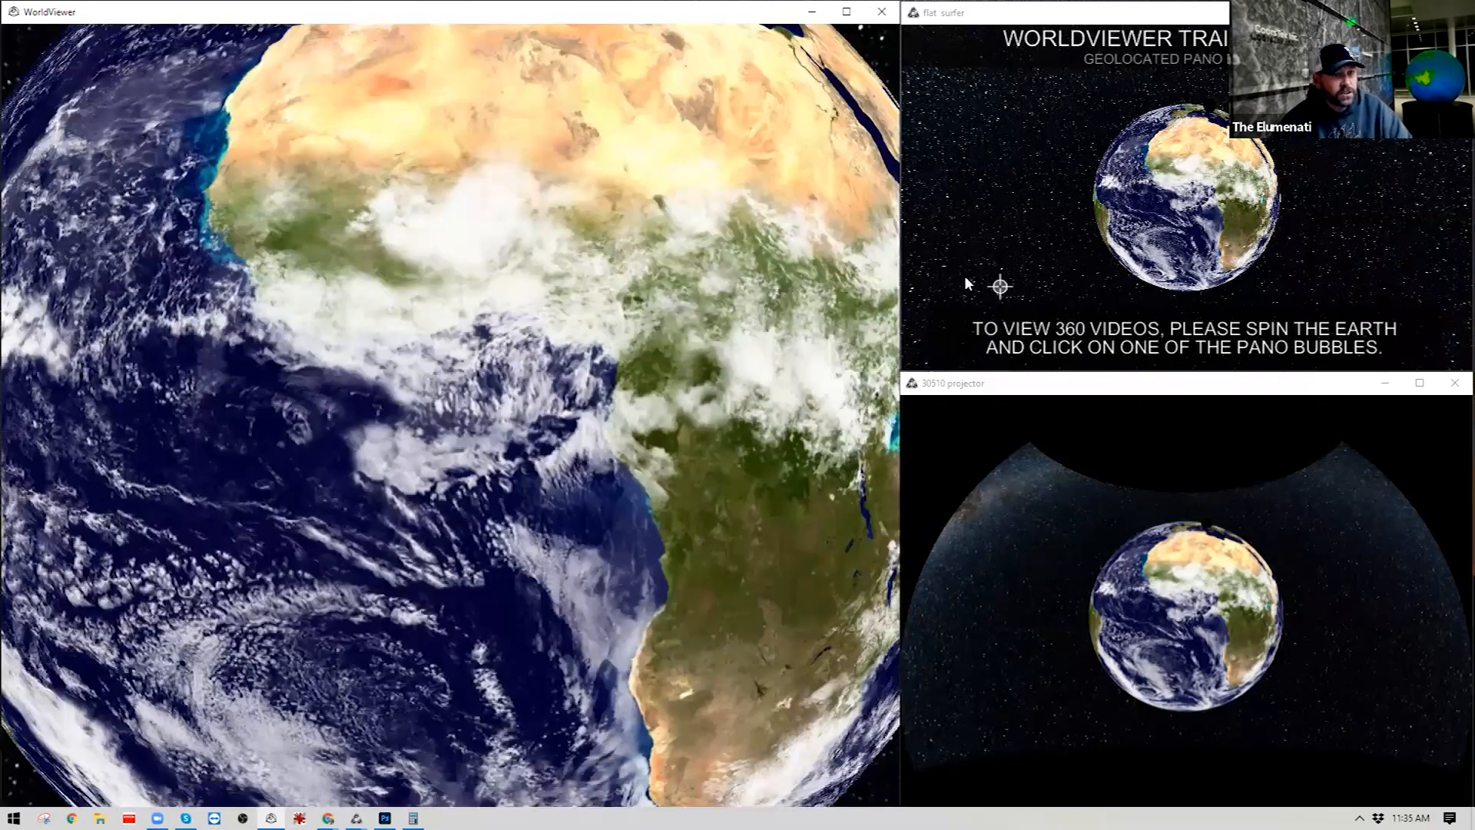
left_click_drag(1315, 191, 1029, 199)
left_click_drag(1293, 186, 1181, 198)
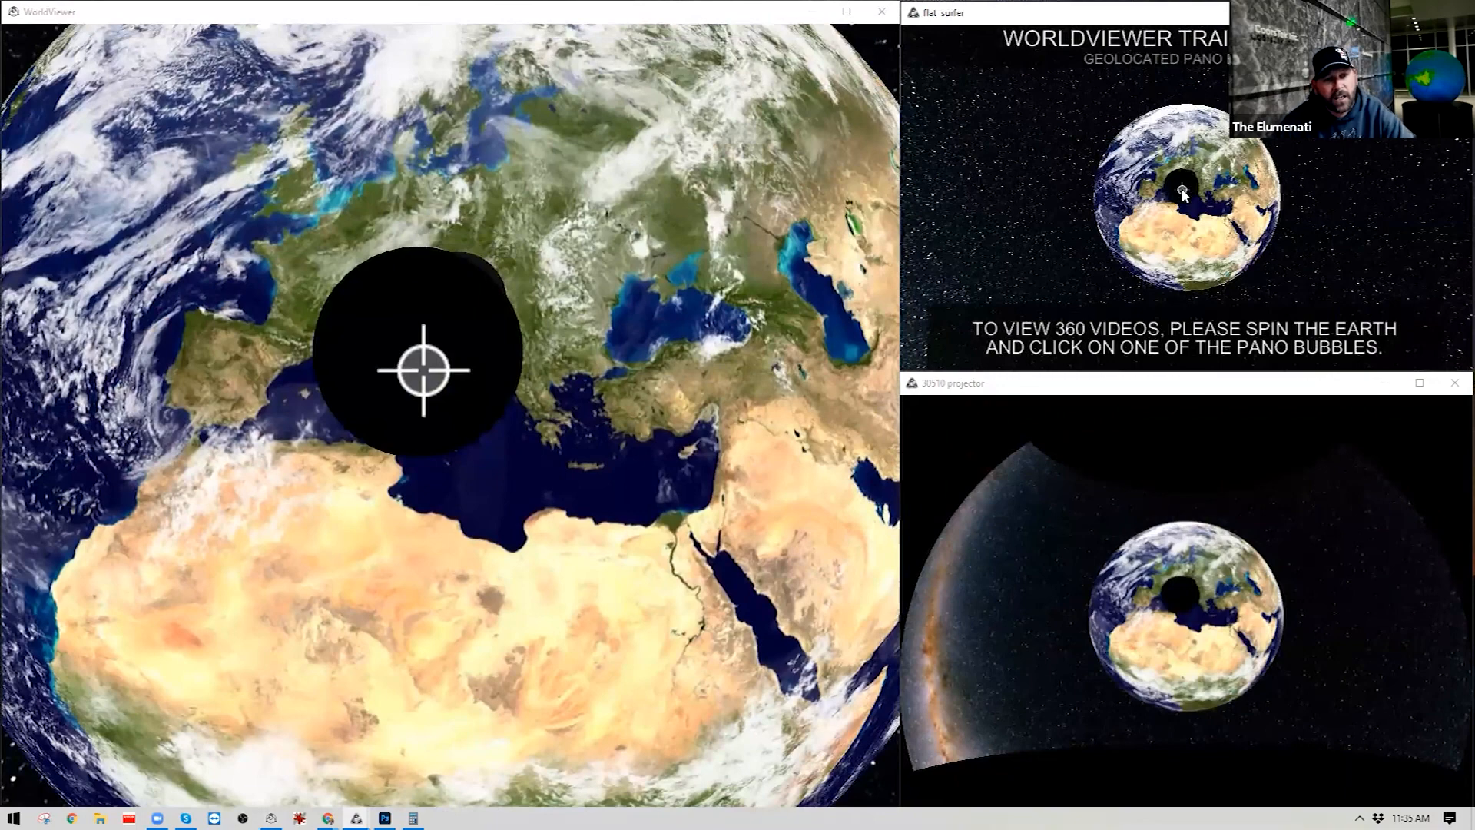
left_click(1183, 191)
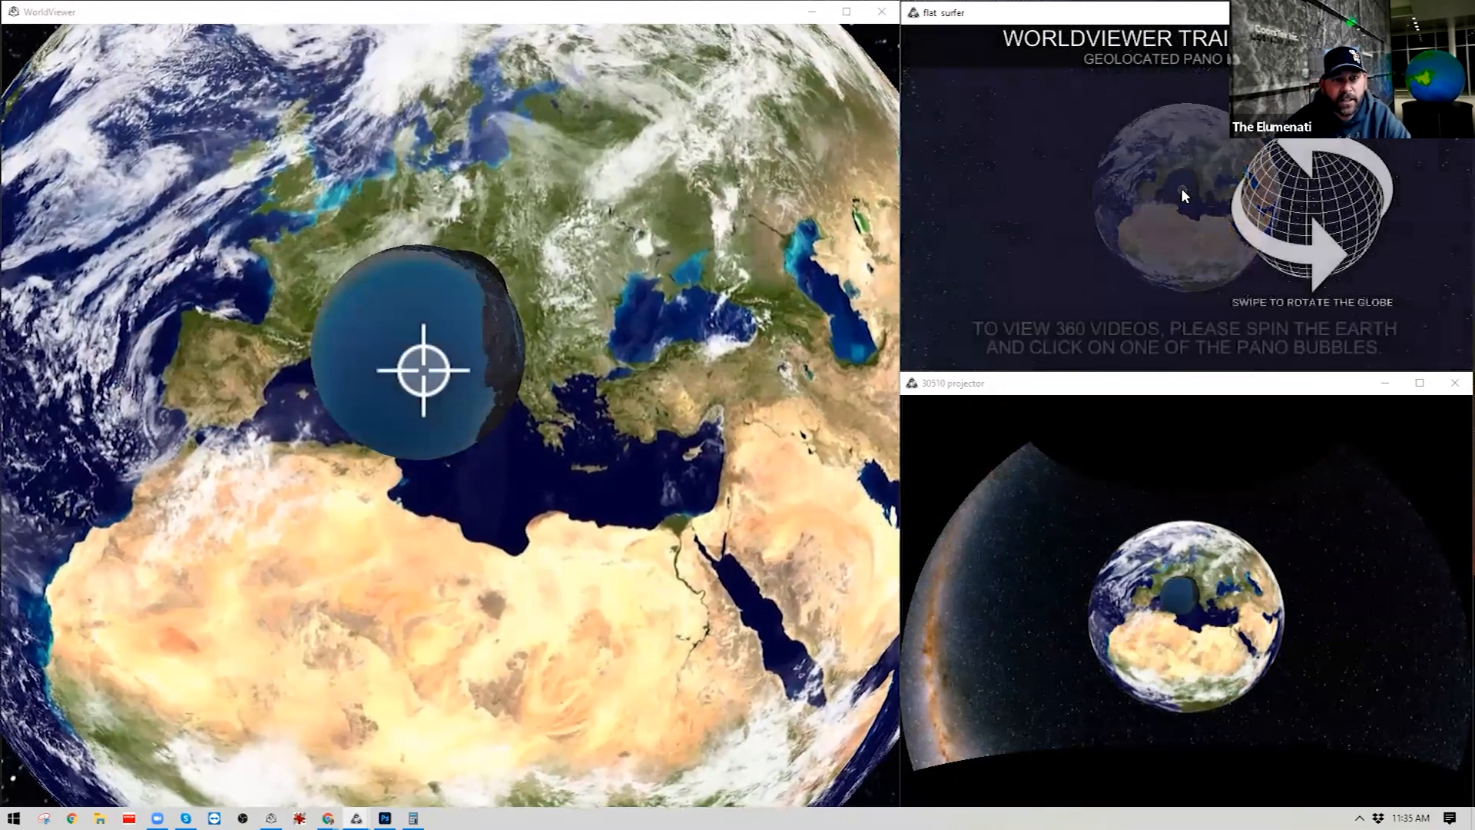
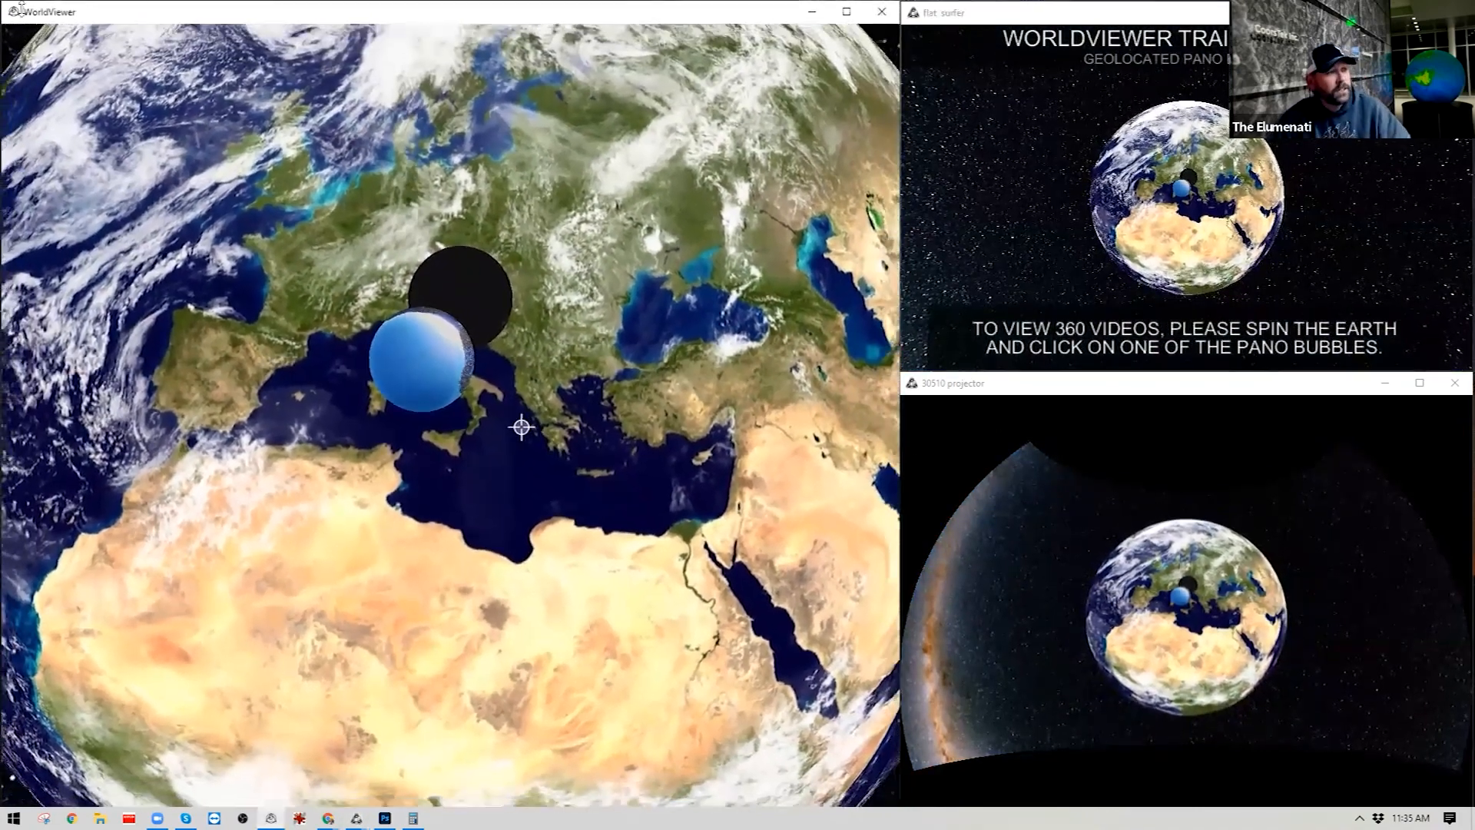
Bring back the editing interface and save the WorldViewer_Training_Series.wv2 composition.
left_click(18, 10)
left_click(15, 46)
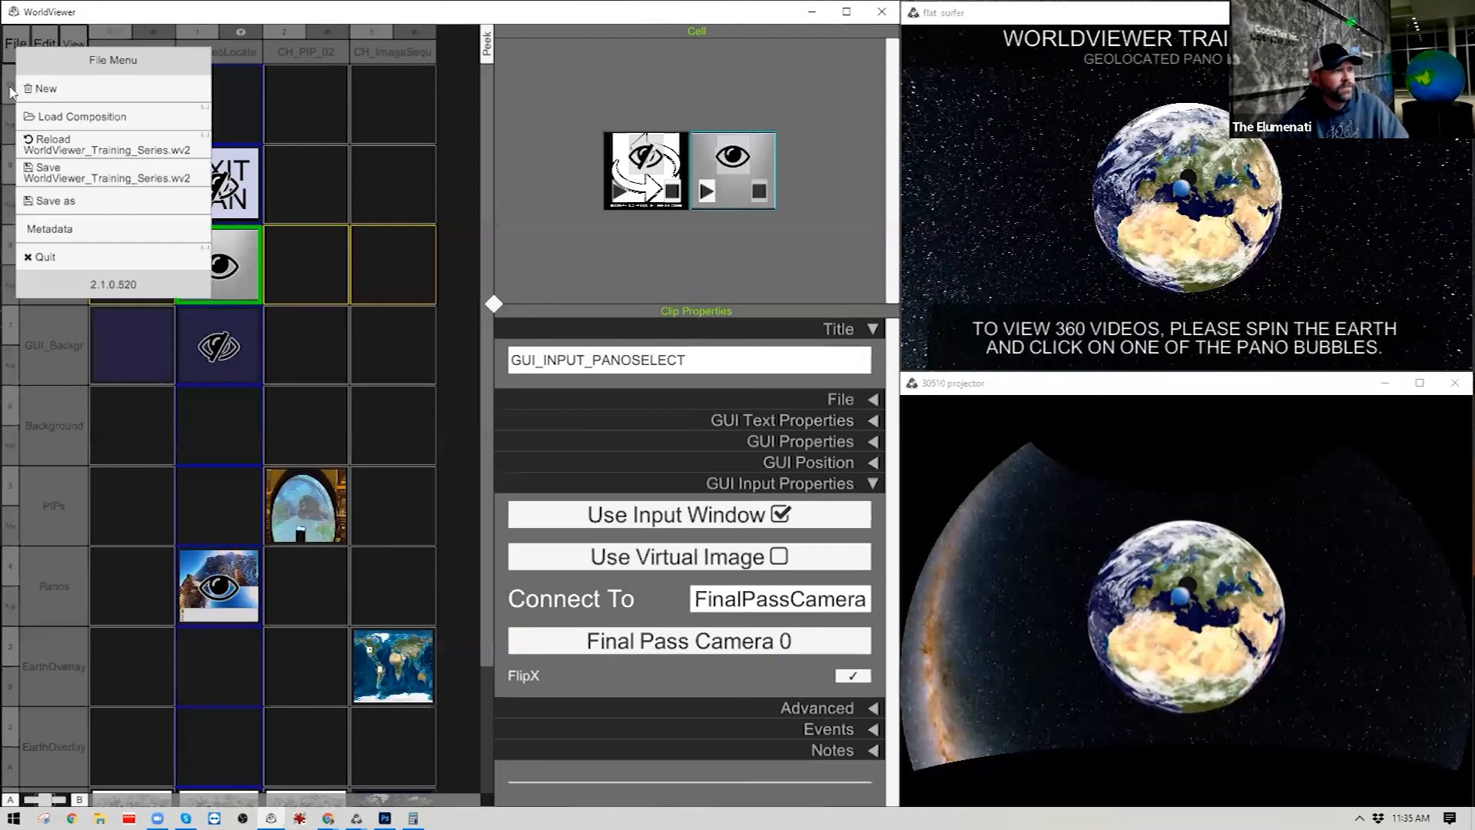
left_click(63, 173)
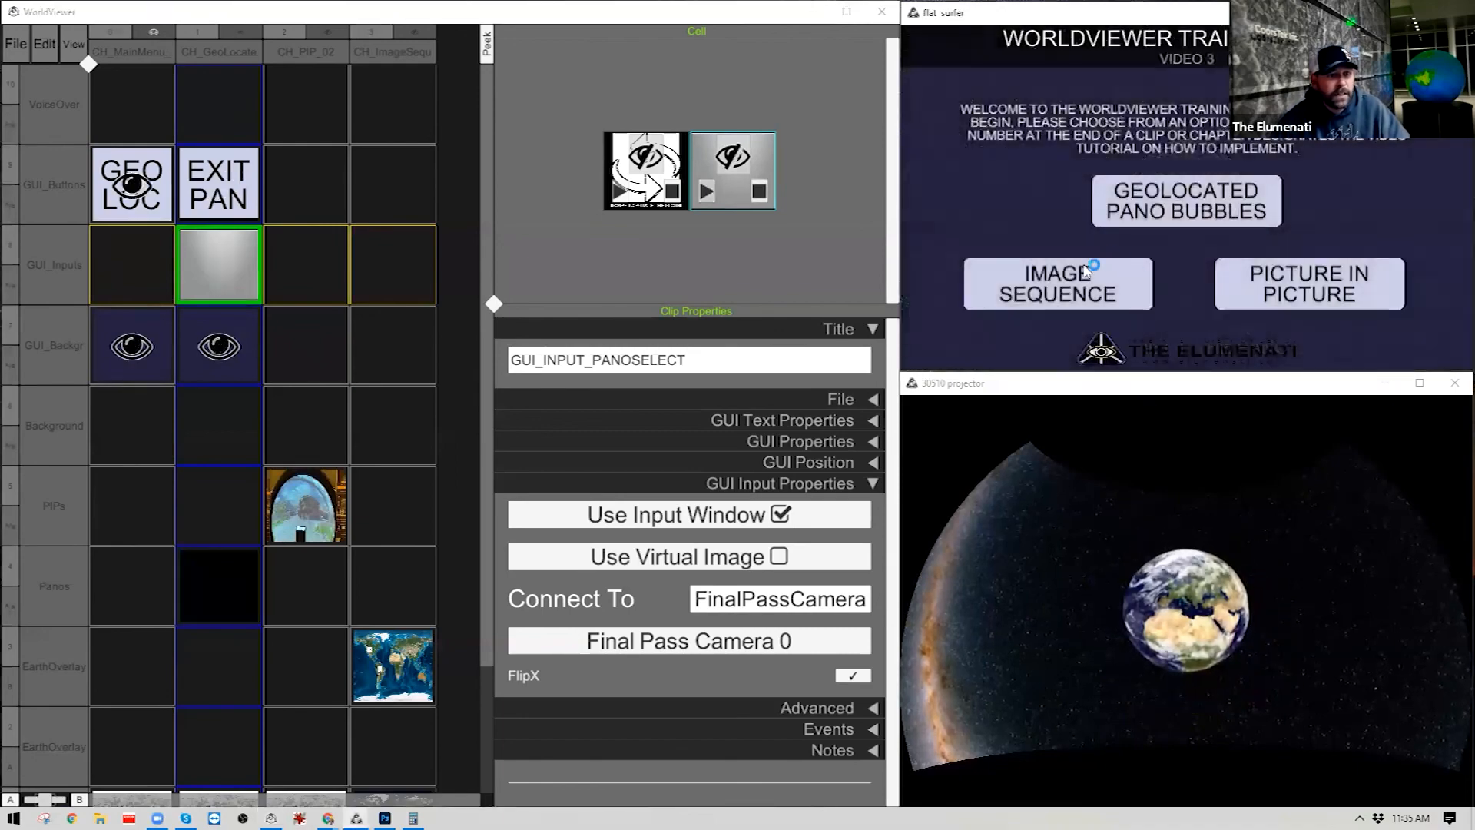
Open the picture in picture chapter from the touchscreen menu and paste GUI_BG_03 as a link into its GUI background cell.
left_click(1343, 298)
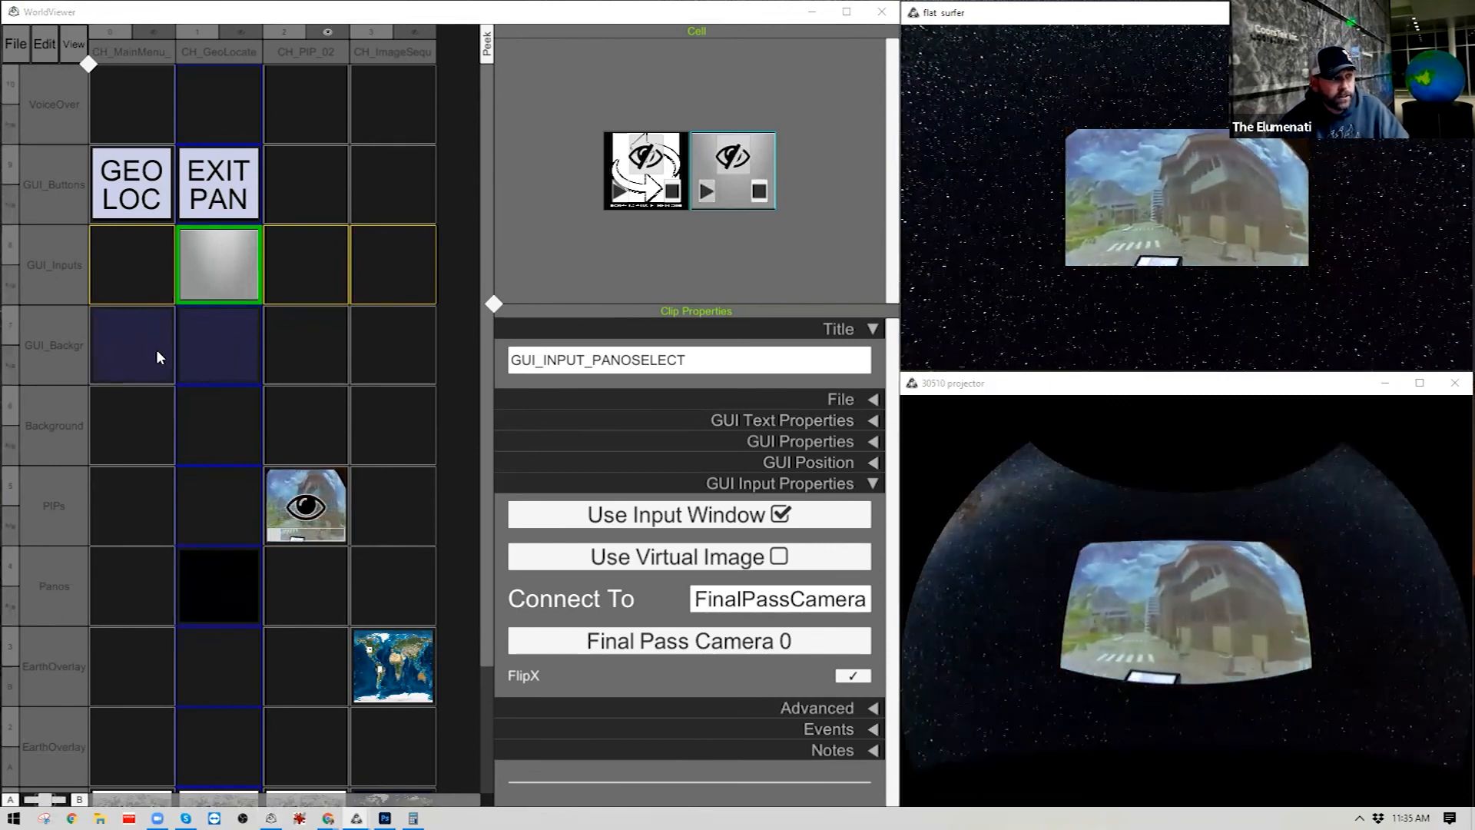
left_click(226, 351)
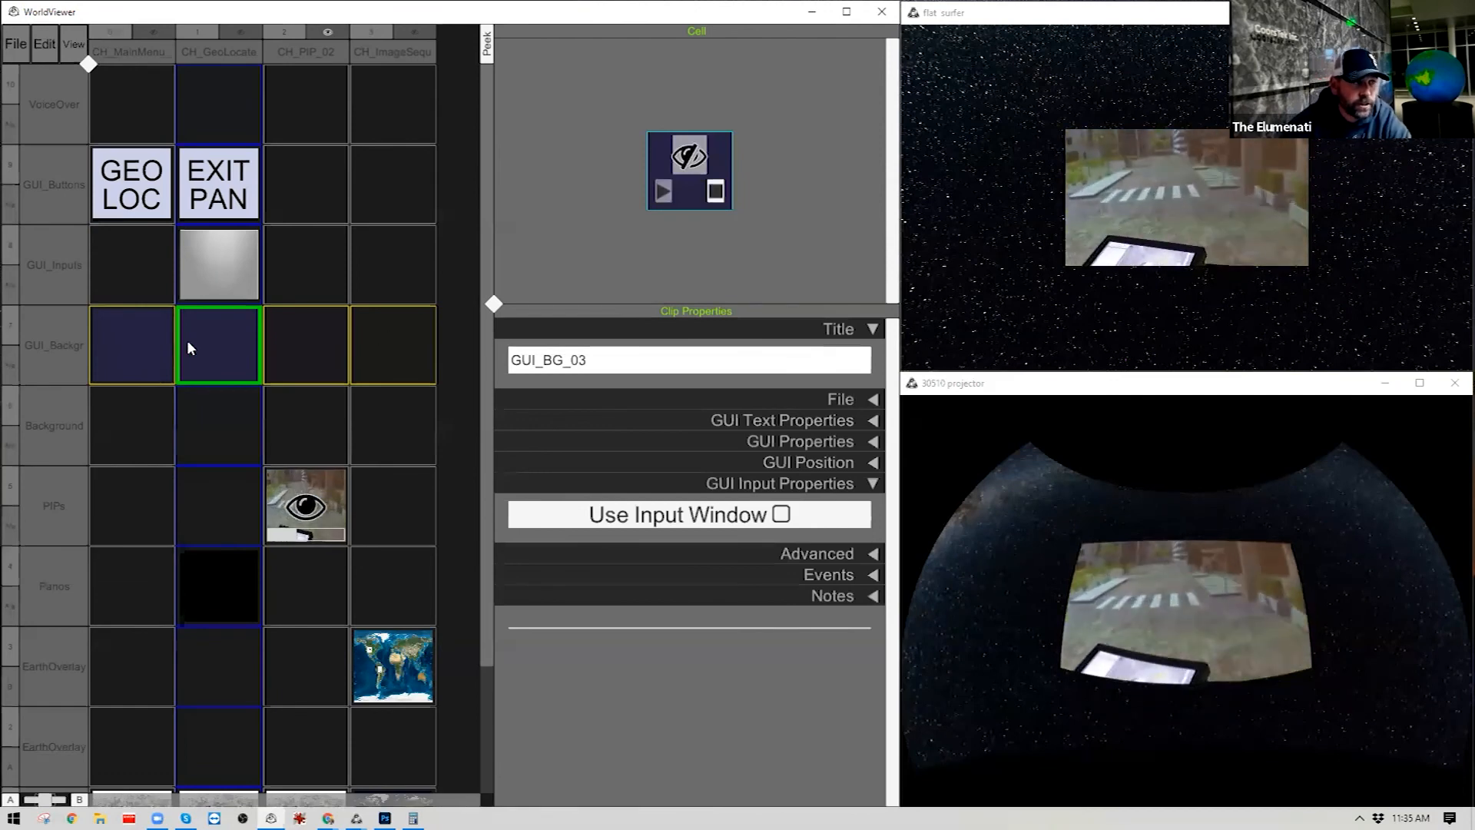
right_click(357, 341)
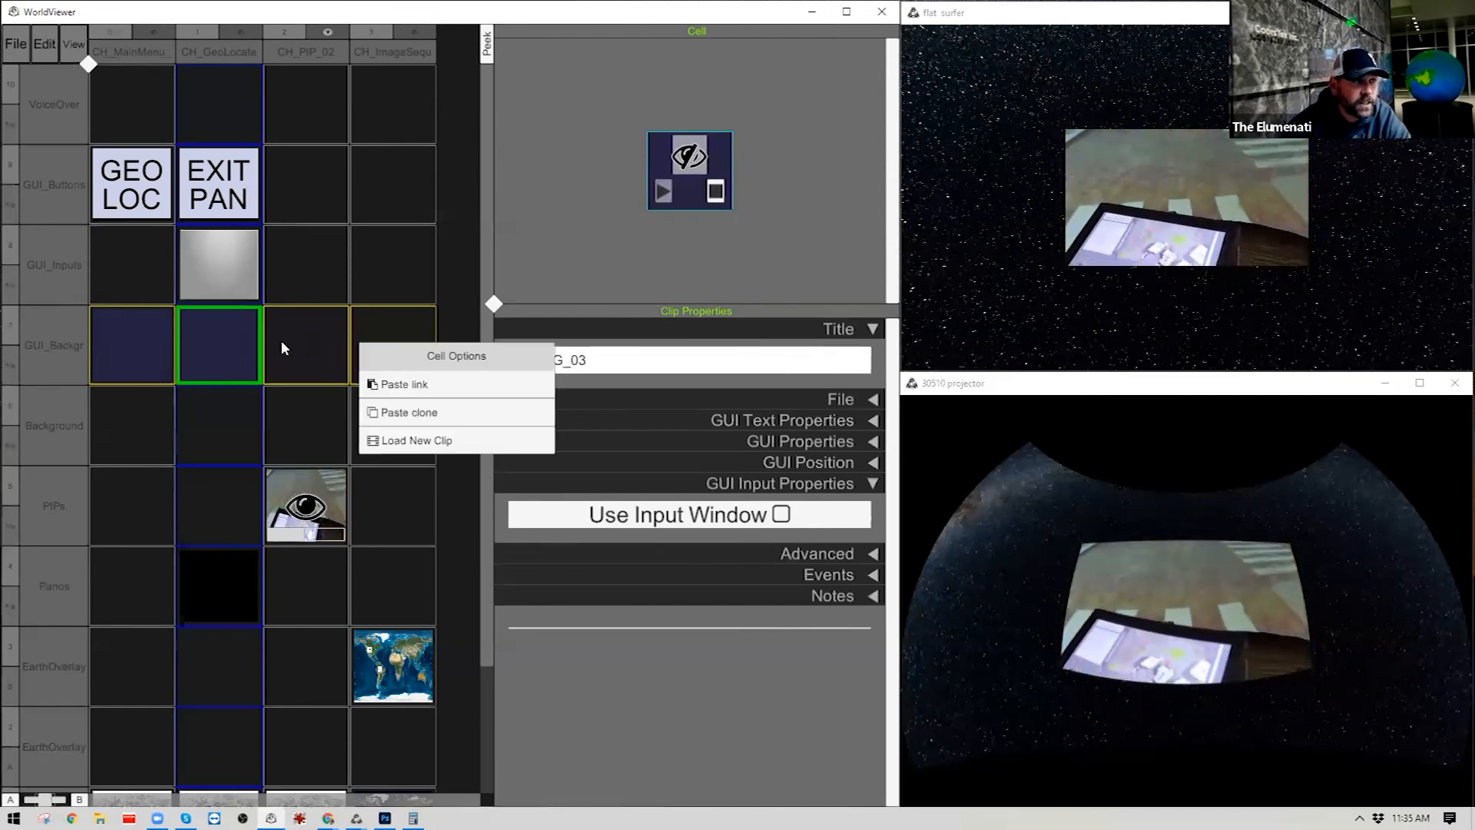
left_click(282, 340)
right_click(286, 344)
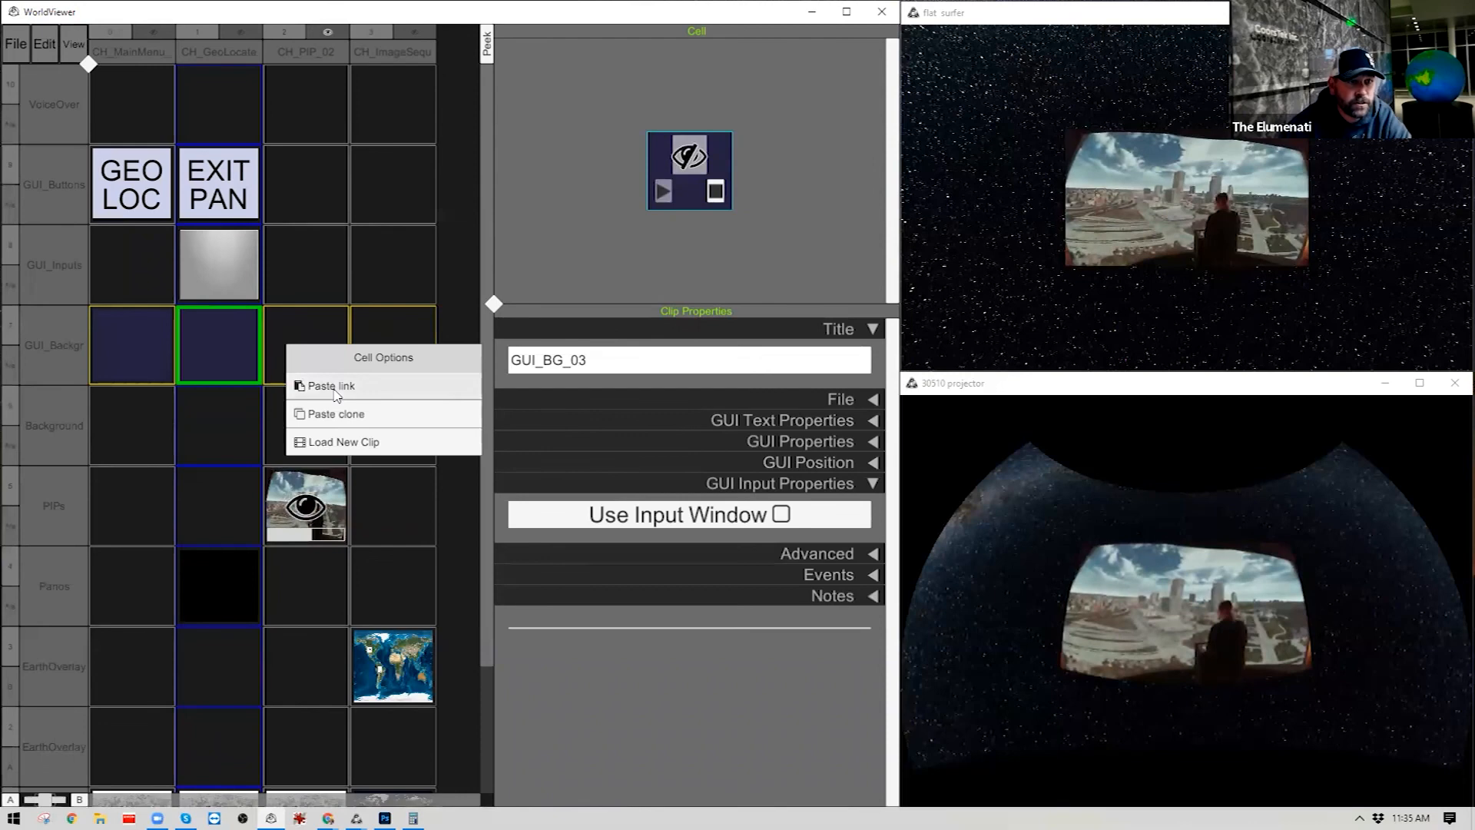
left_click(333, 385)
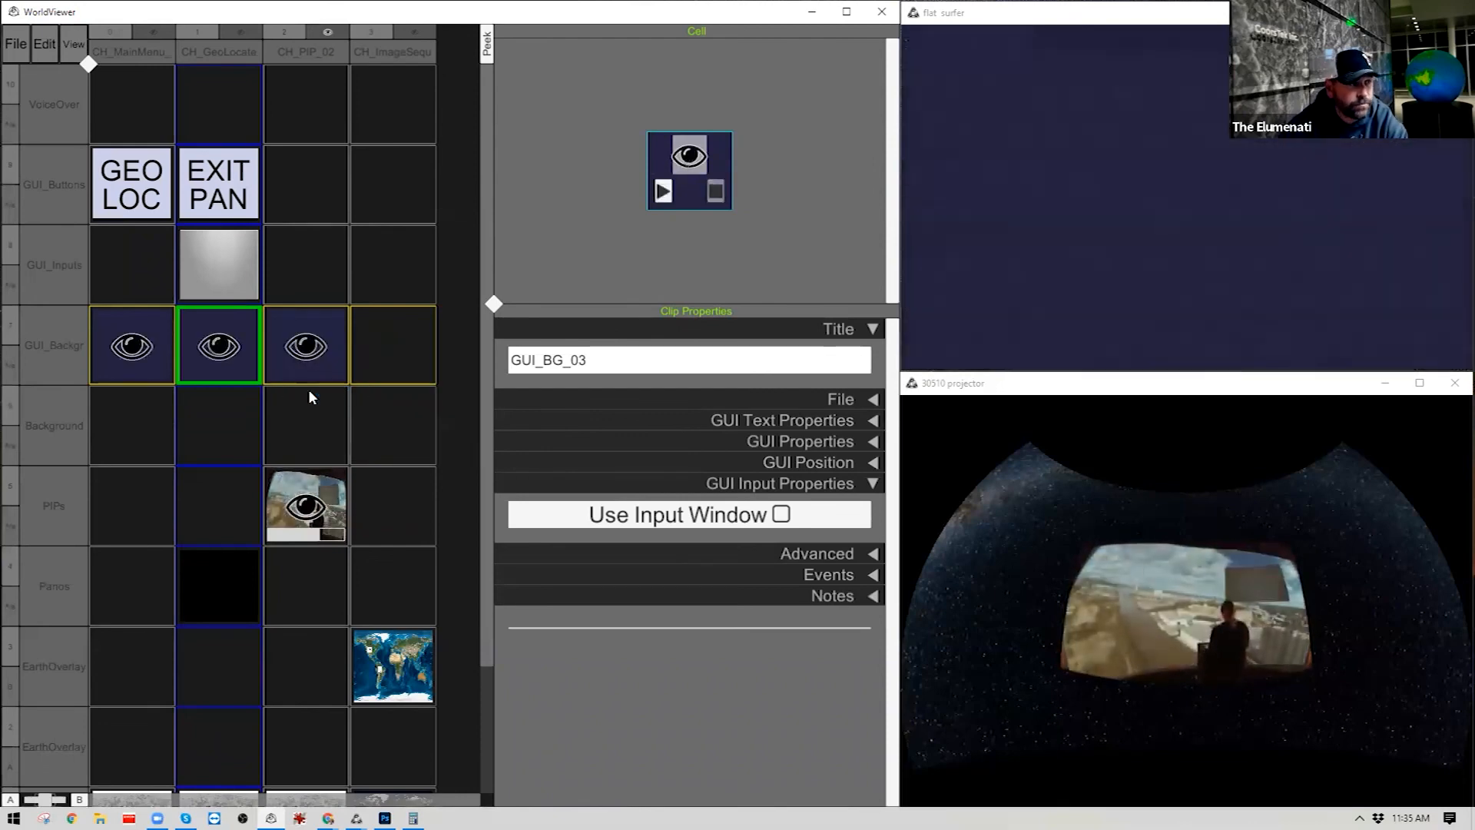
Paste GUI_TXT_Header_03 from the geolocated panos chapter as a link into the CH_PIP_02 chapter's GUI_Buttons cell.
left_click(237, 197)
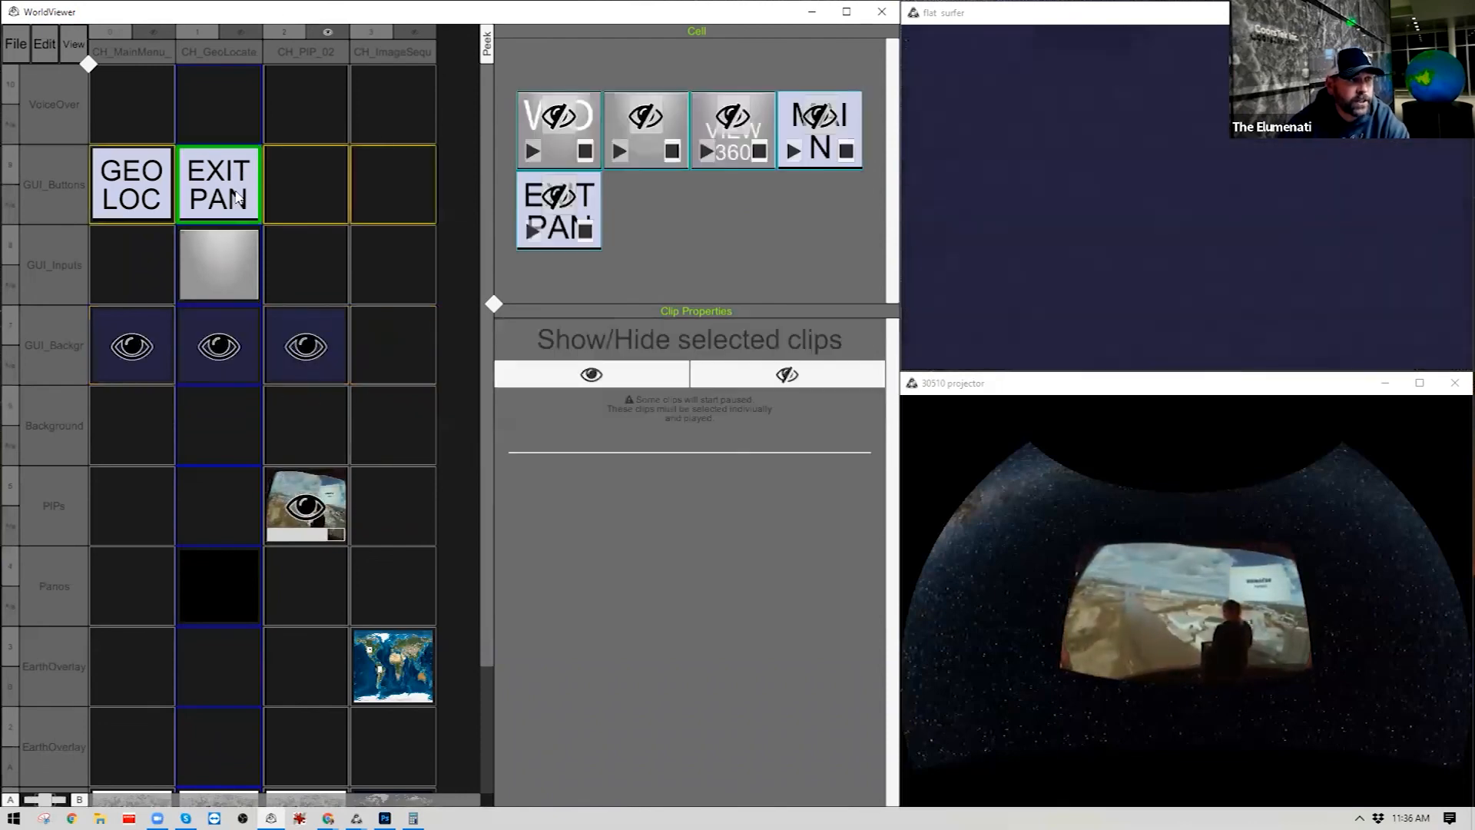
left_click(553, 146)
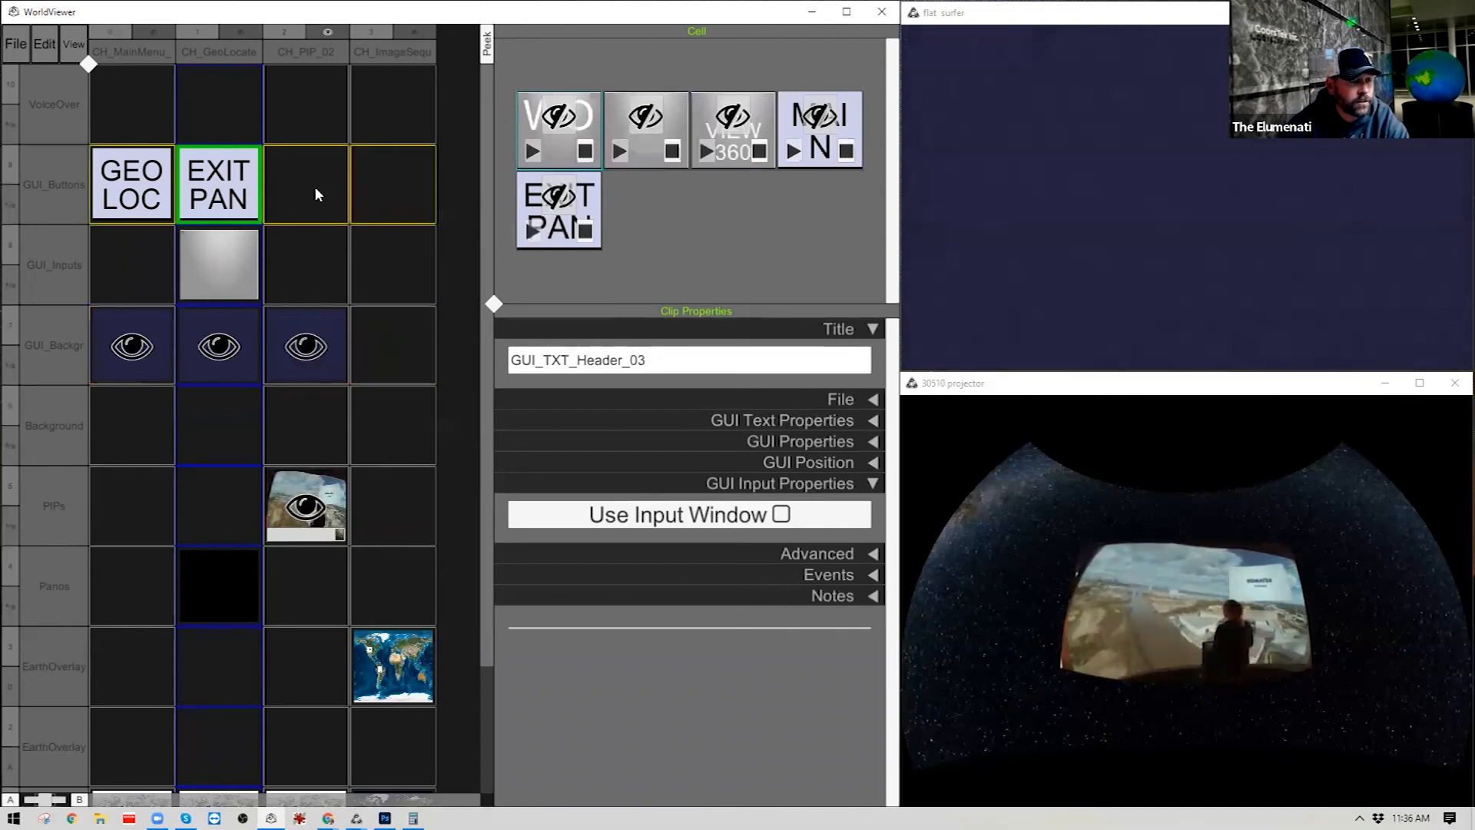
right_click(315, 194)
left_click(364, 236)
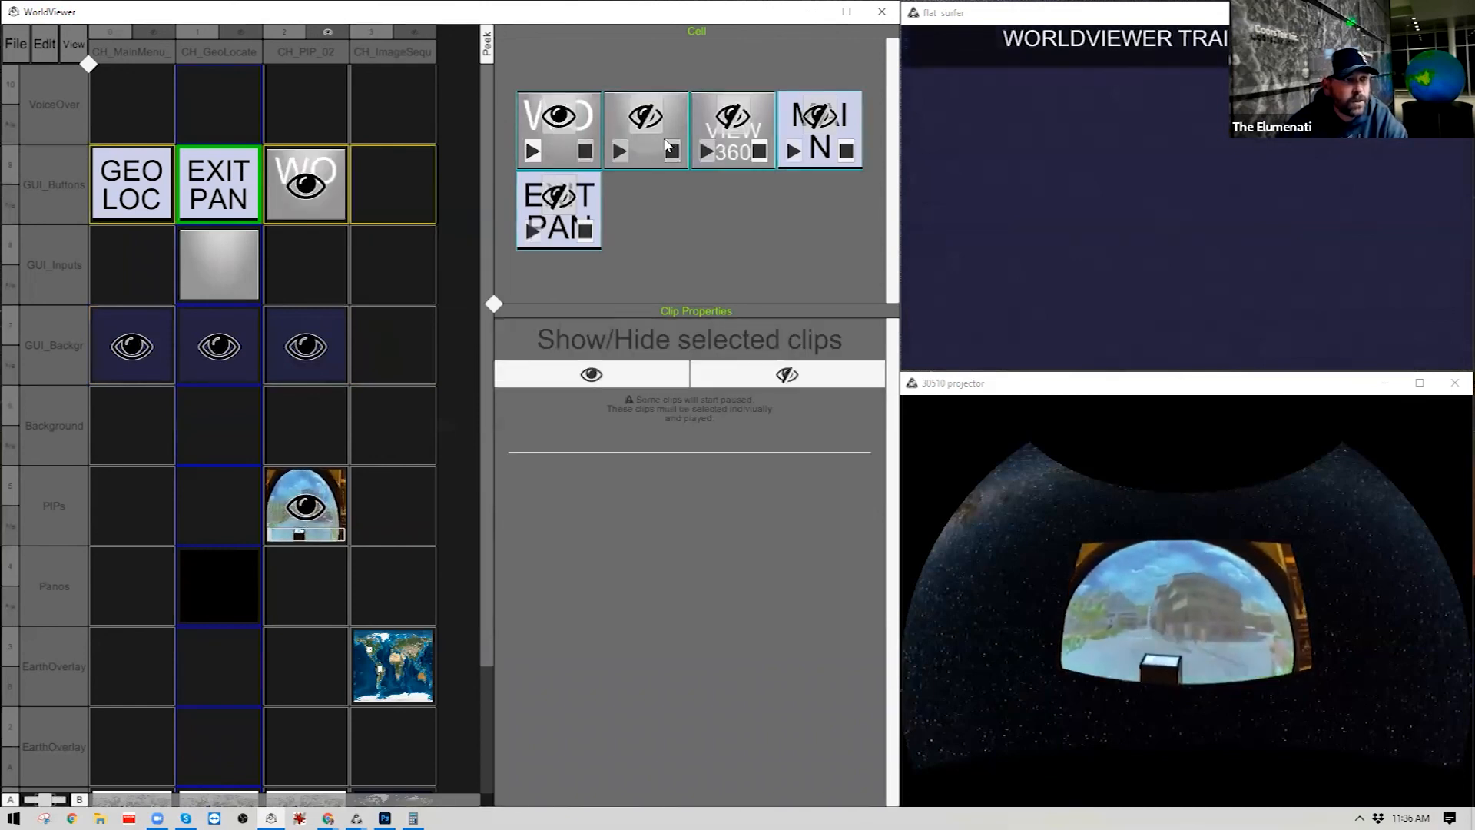
Paste a clone of GUI_TXT_GEOPANOS_Subheader_03 into the CH_PIP_02 chapter's GUI_Buttons cell.
left_click(645, 153)
right_click(312, 210)
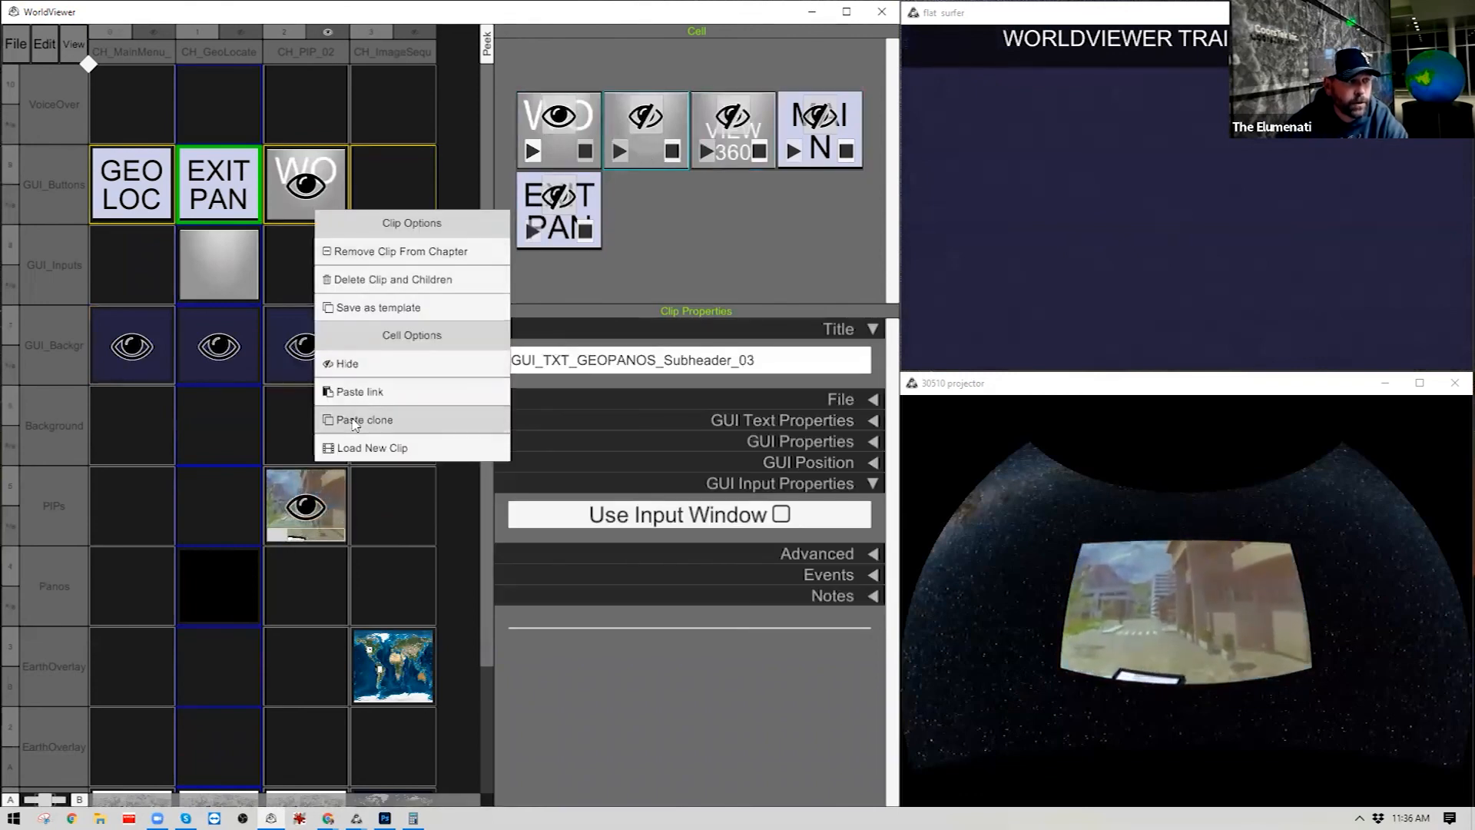
left_click(309, 177)
left_click(336, 212)
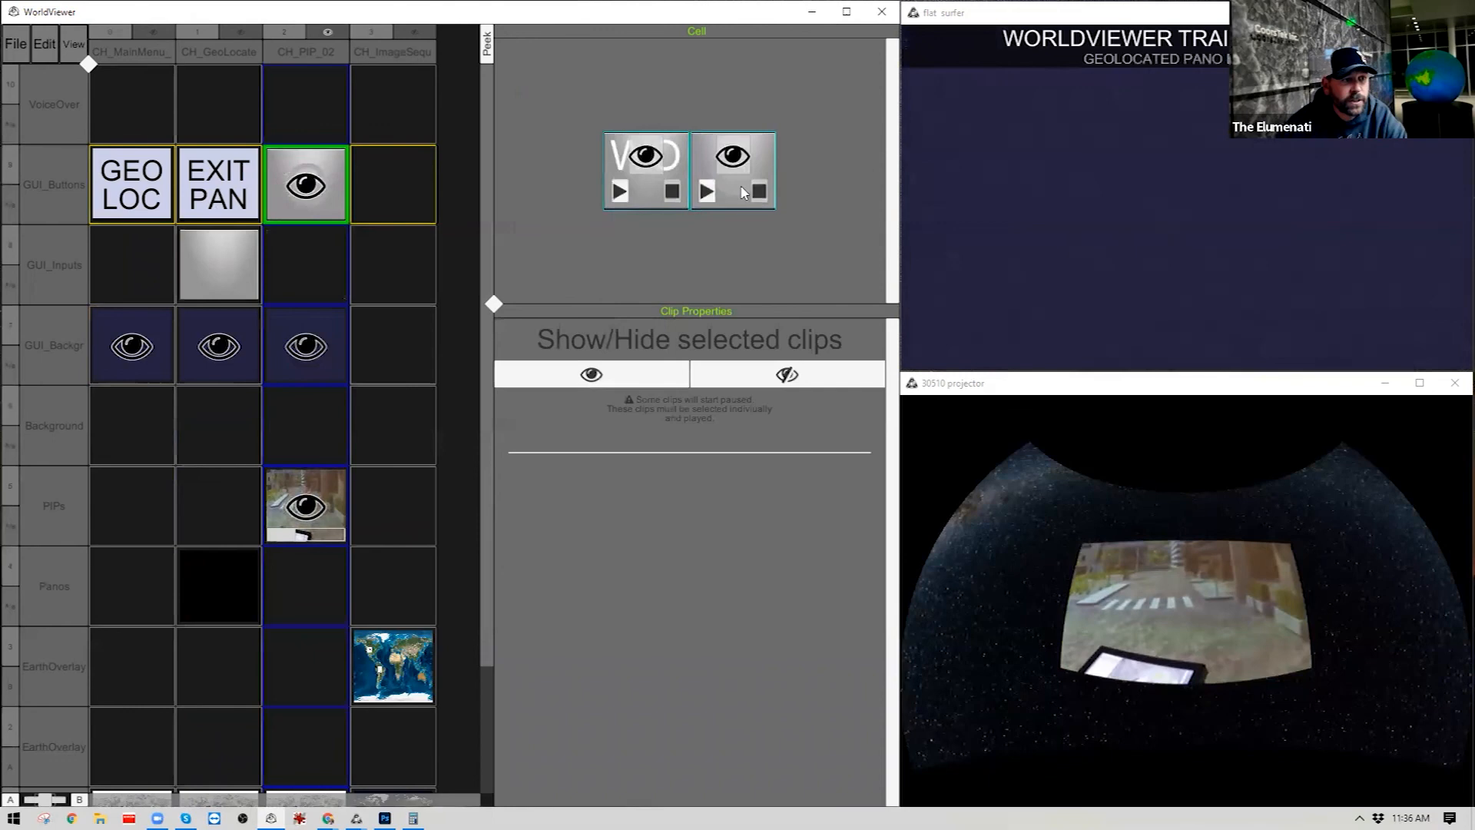
Rename the cloned subheader clip GUI_TXT_PIP_Subheader_03 and set its text to PICTURE IN PICTURE.
left_click(744, 192)
left_click(736, 361)
left_click(582, 361)
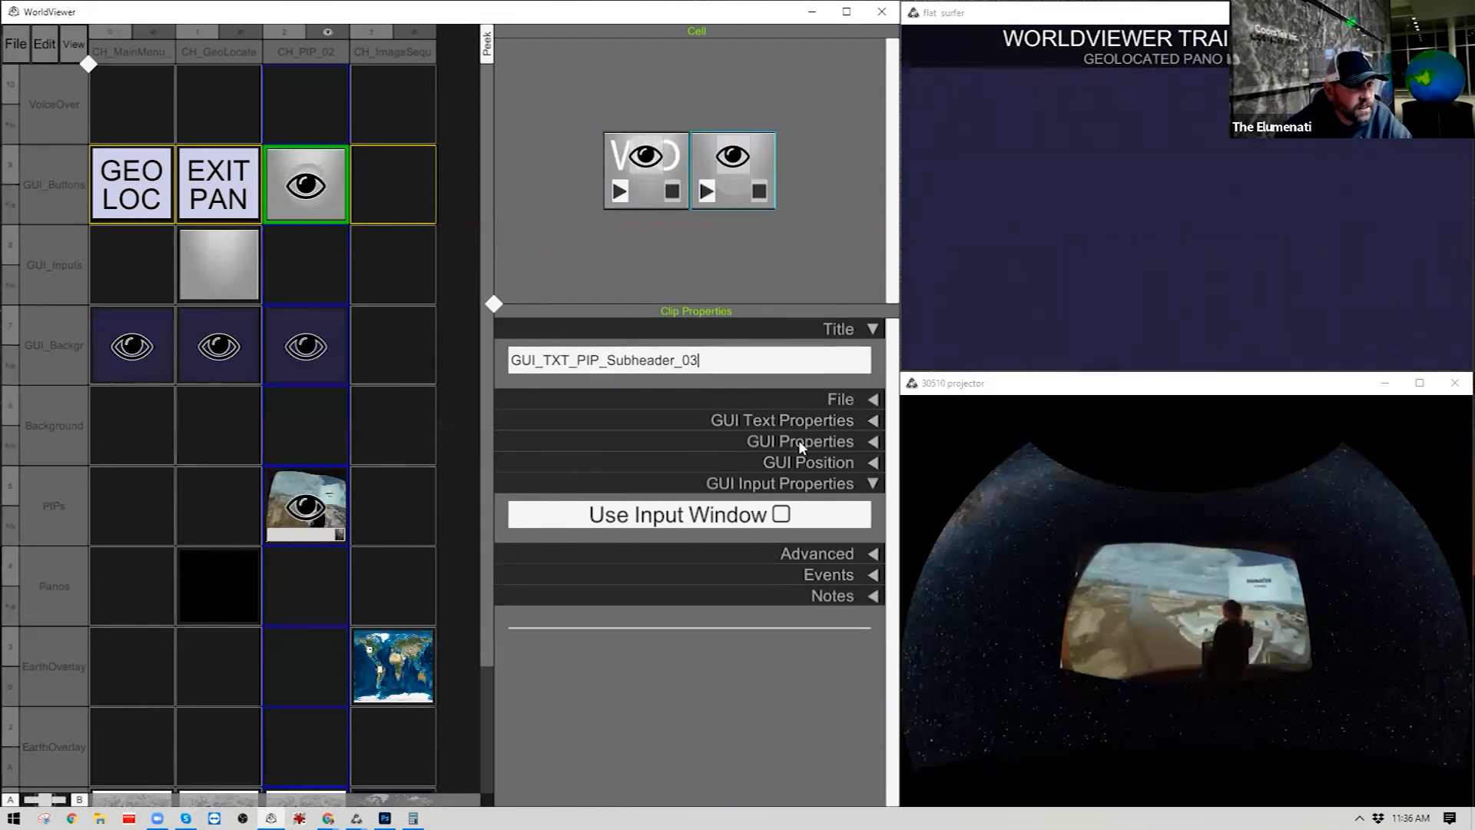
left_click(823, 419)
left_click(761, 484)
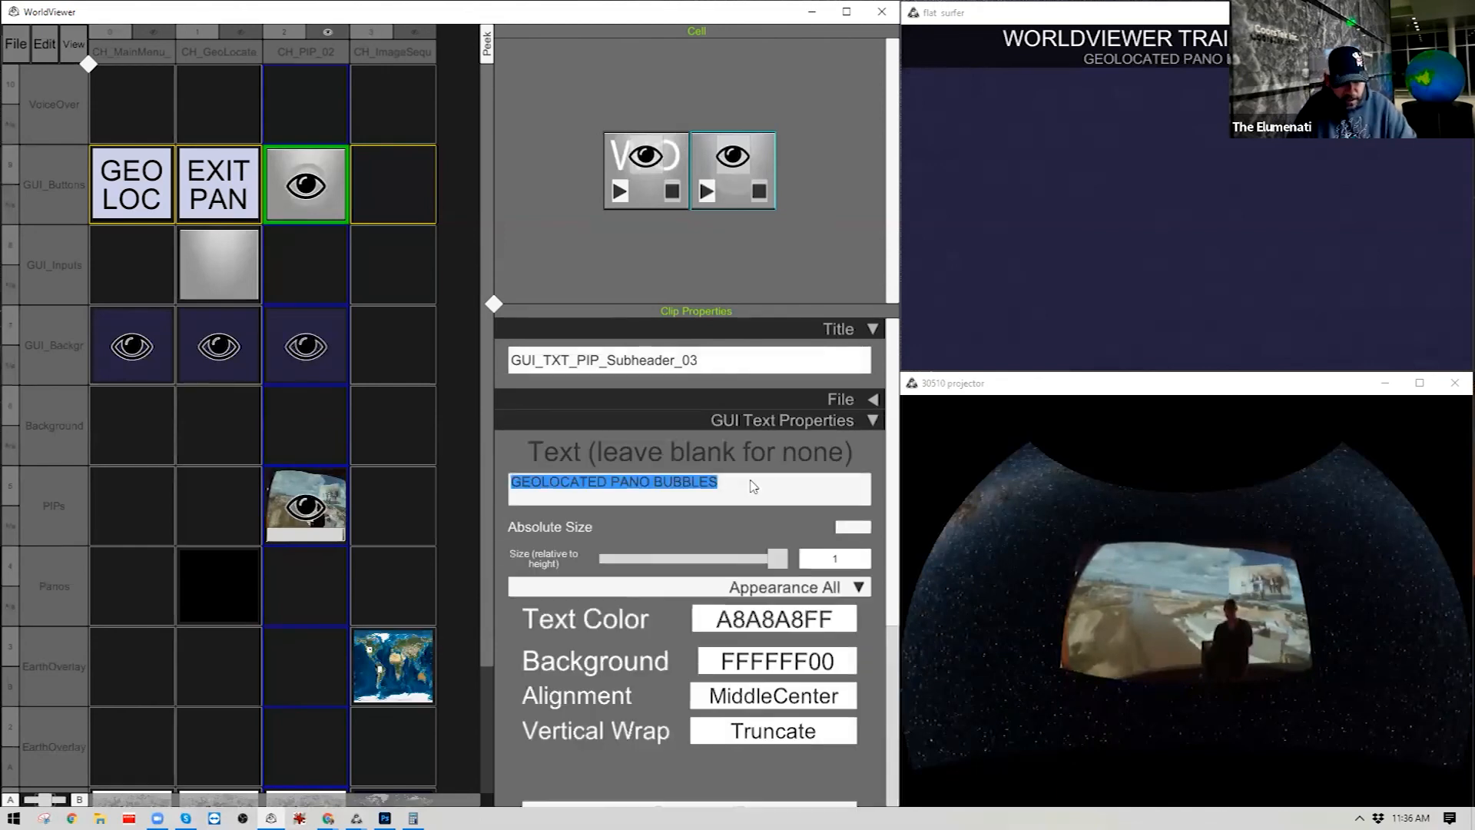
type("PICTURE IN PICTURE")
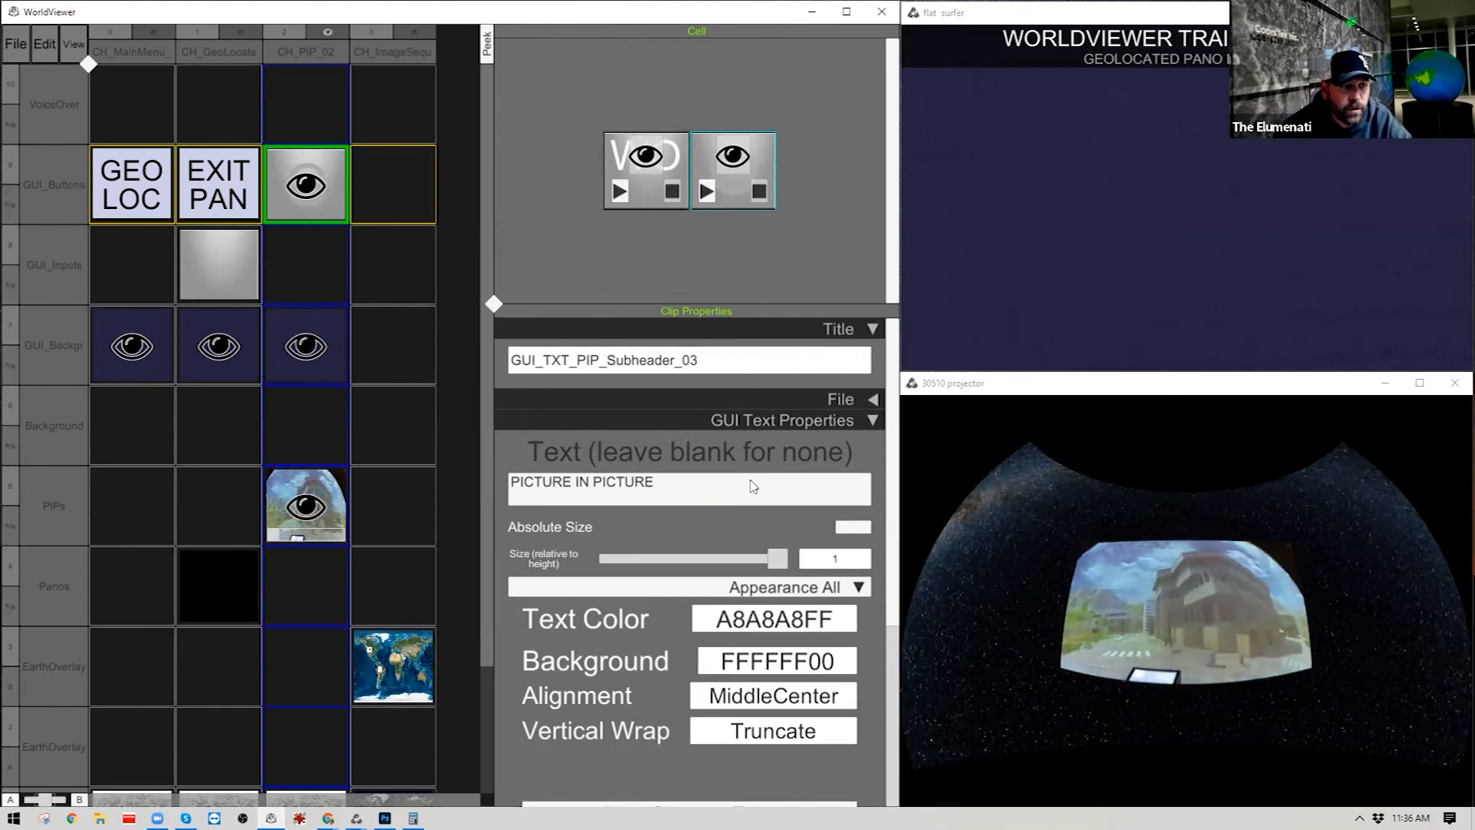
key("Return")
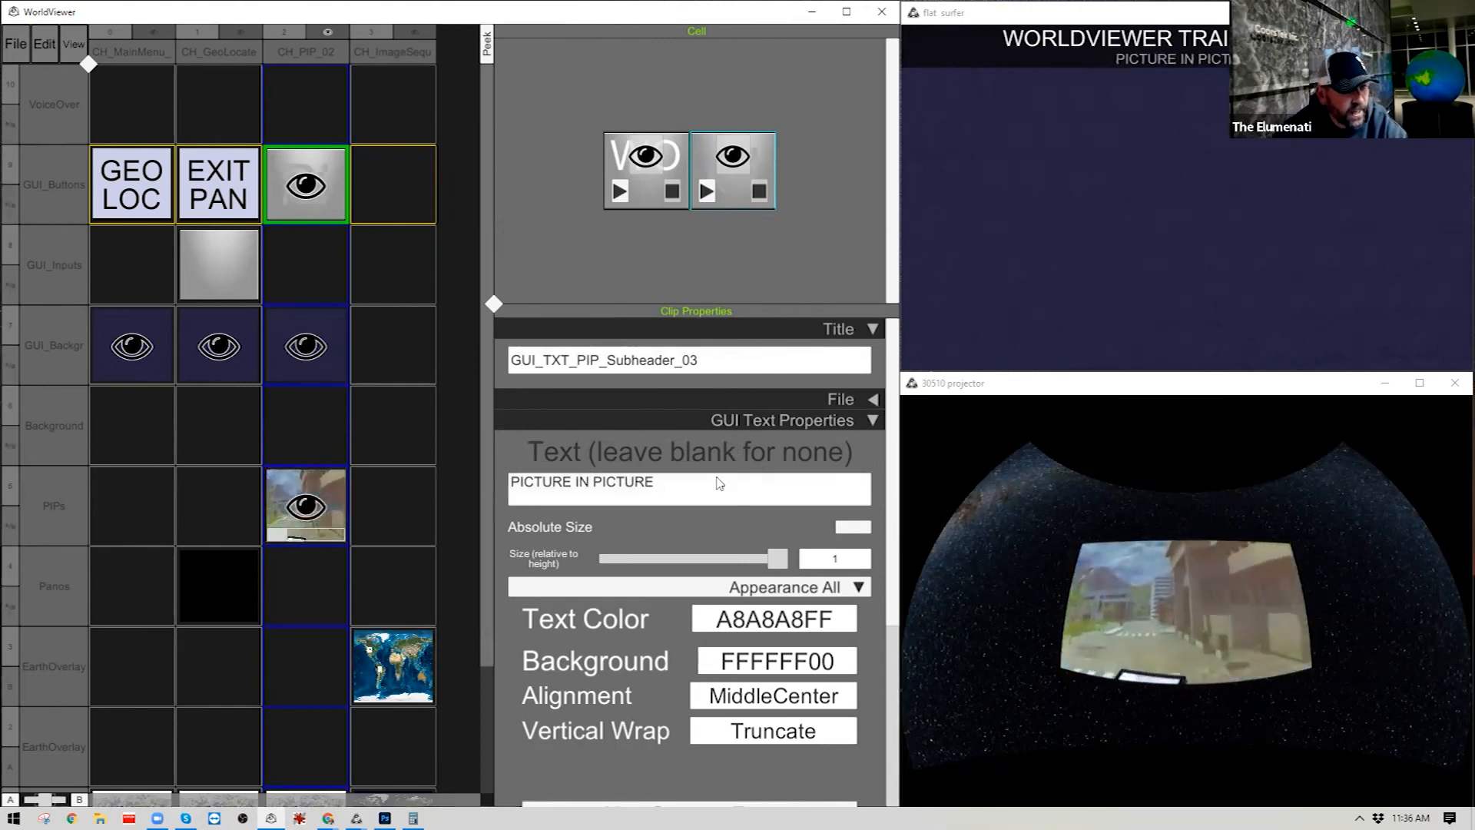
left_click(871, 422)
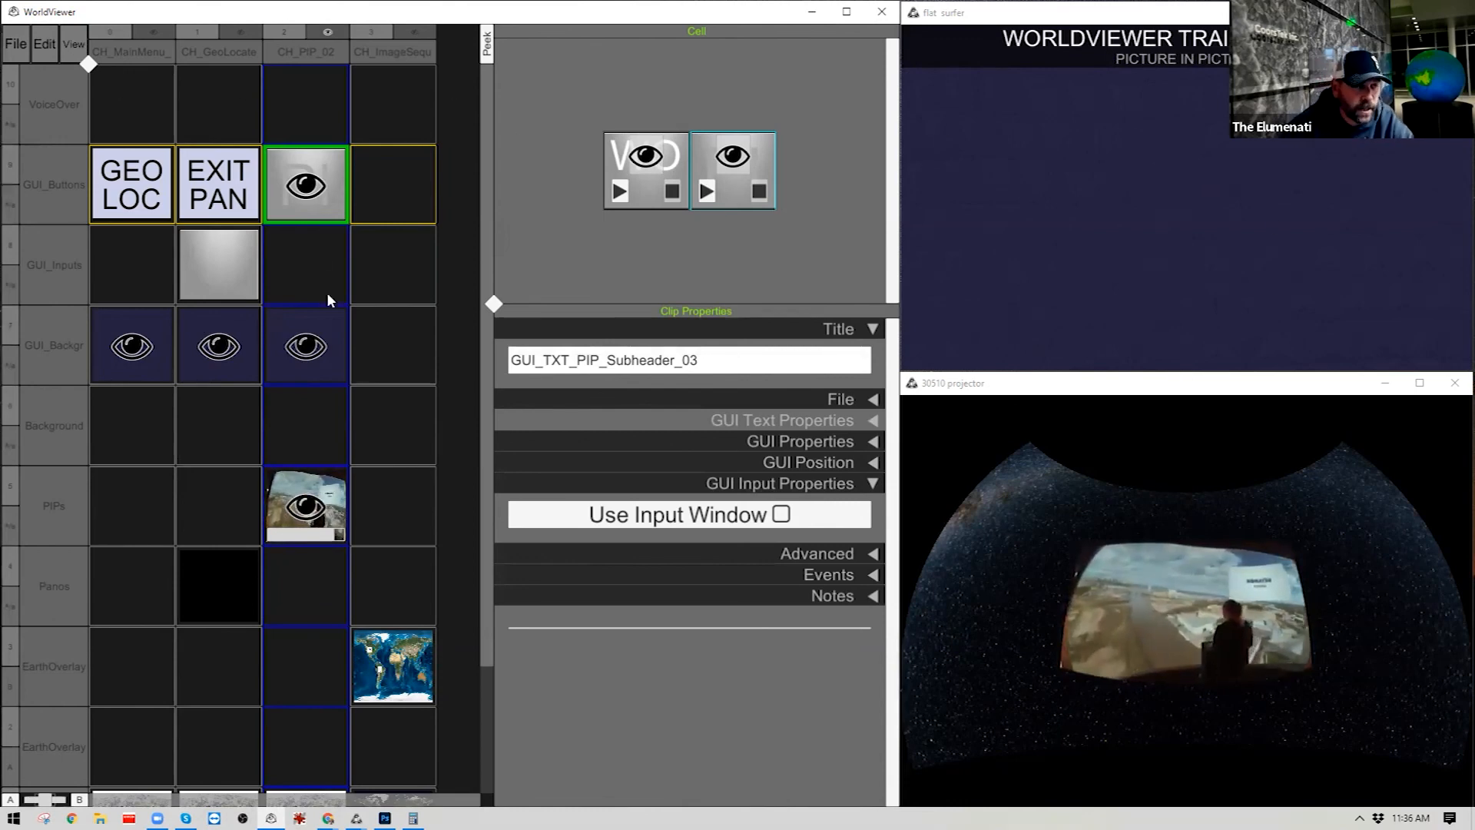
Paste the GUI_BTN_RTMM_03 main menu button from the geolocated panos chapter as a link into CH_PIP_02's GUI_Buttons cell.
left_click(123, 175)
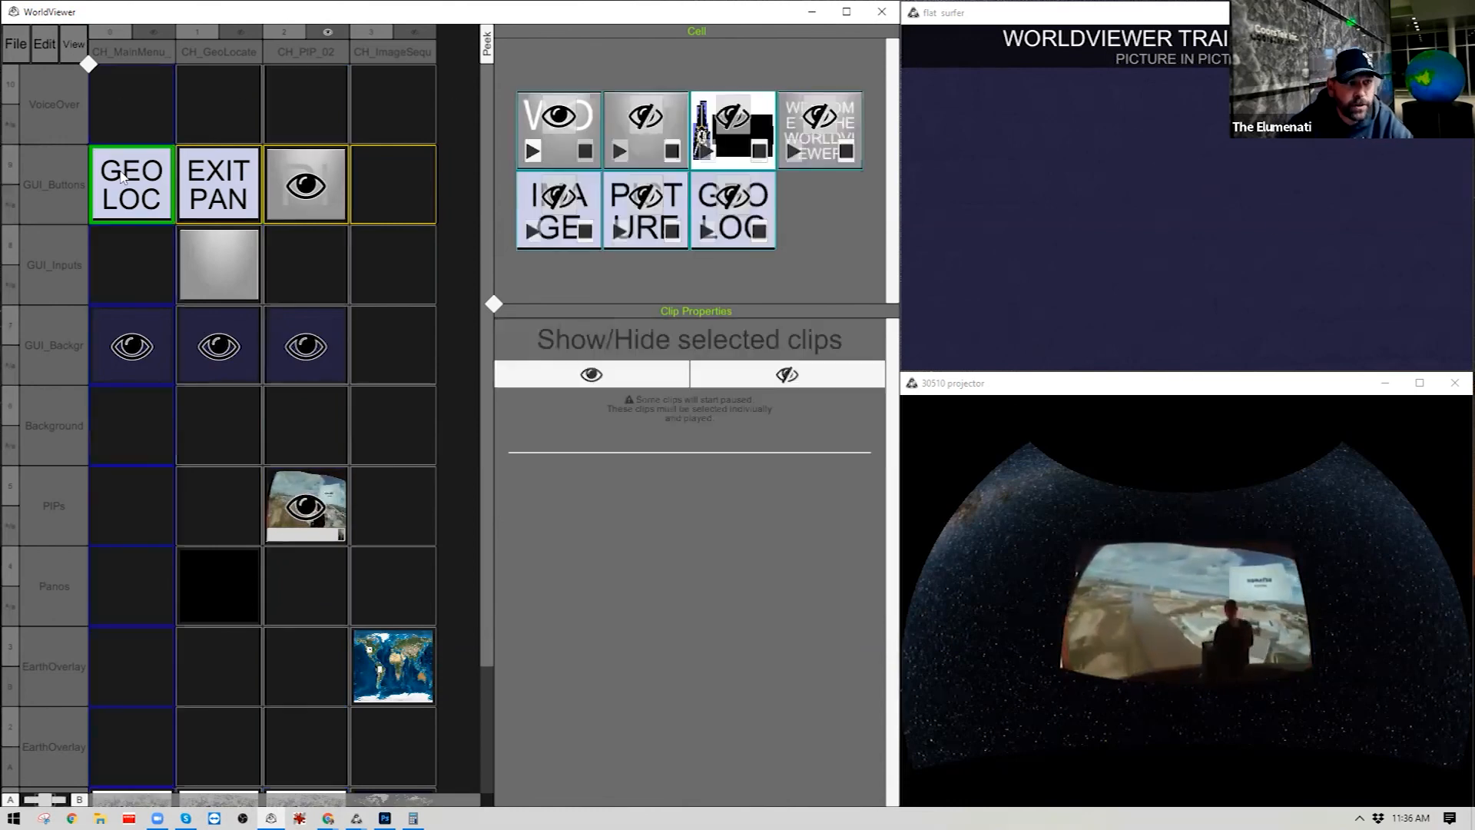
left_click(218, 198)
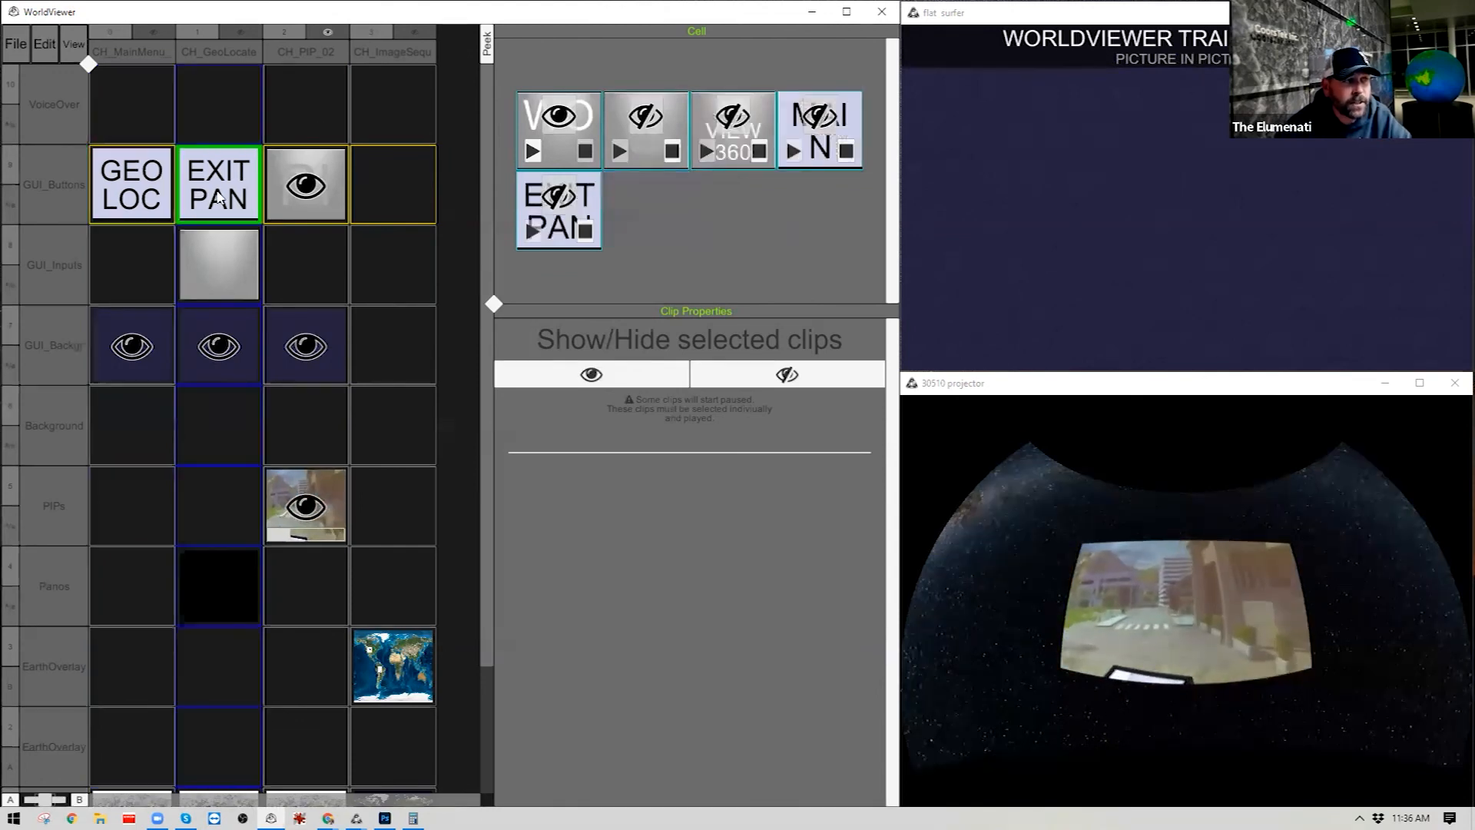
left_click(817, 158)
right_click(299, 163)
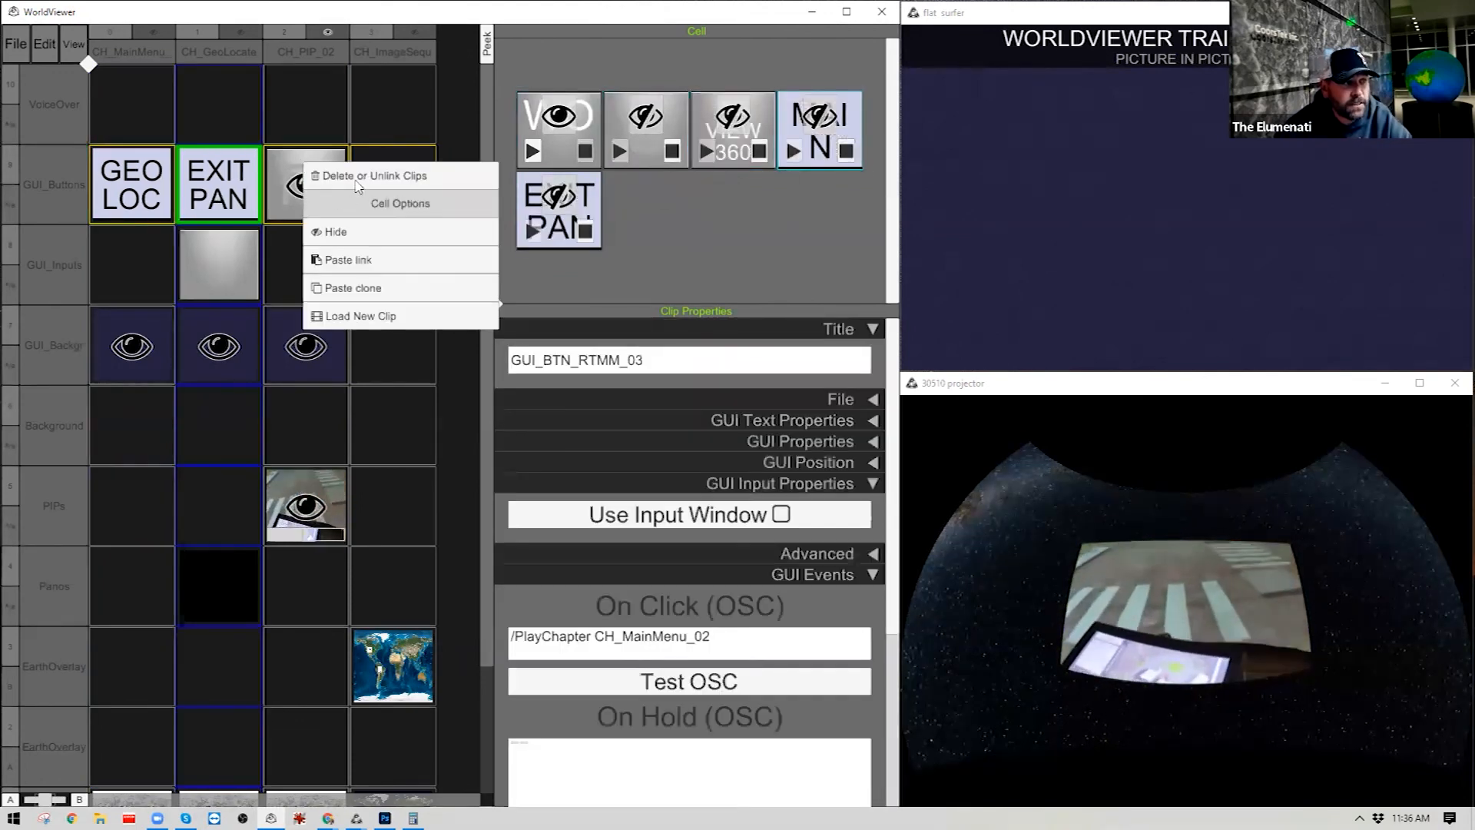
left_click(351, 264)
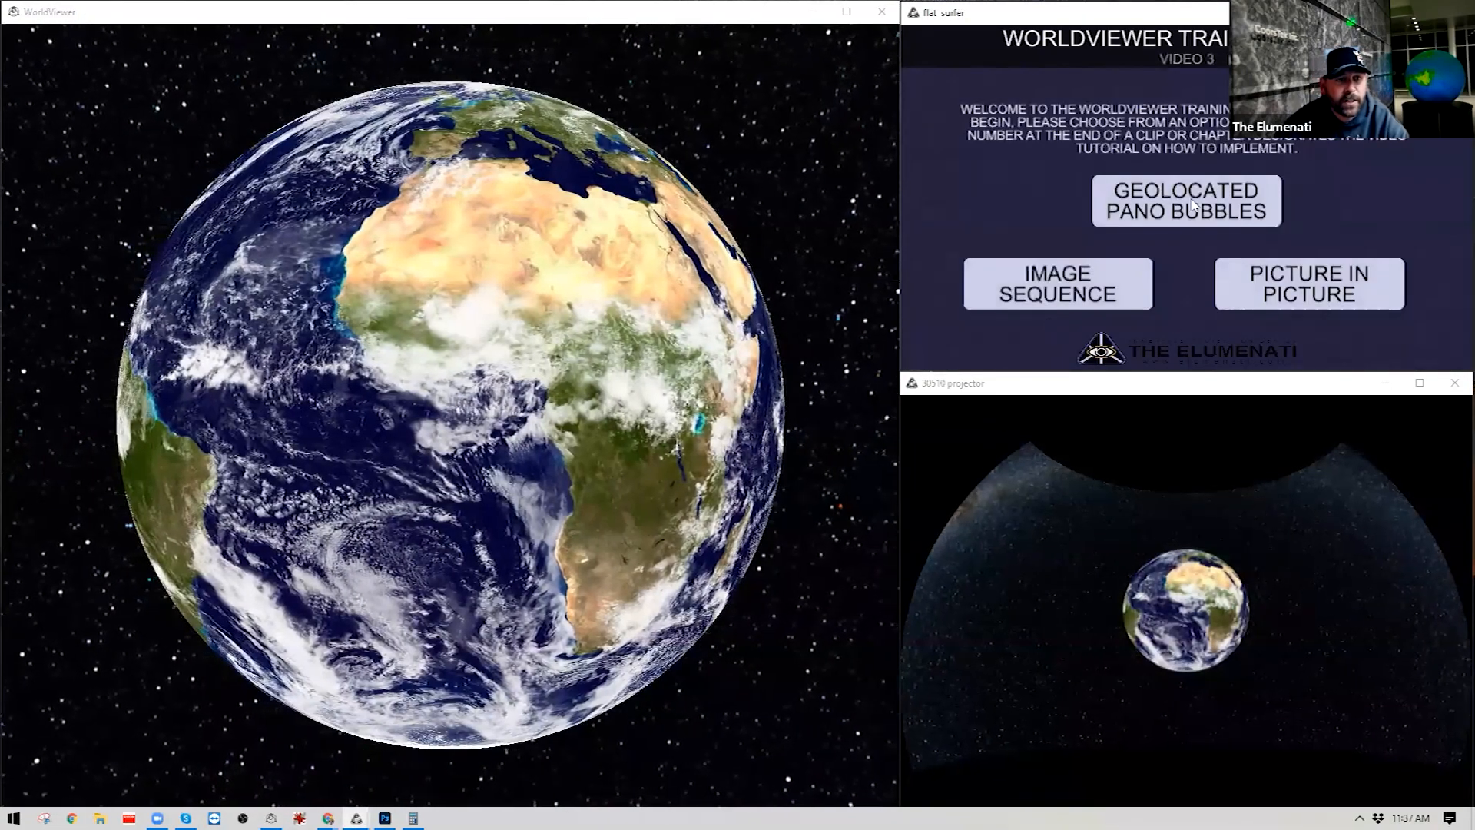
Test the geolocated pano bubbles chapter from the touchscreen menu by spinning its globe, and bring back the editing interface.
left_click(1190, 208)
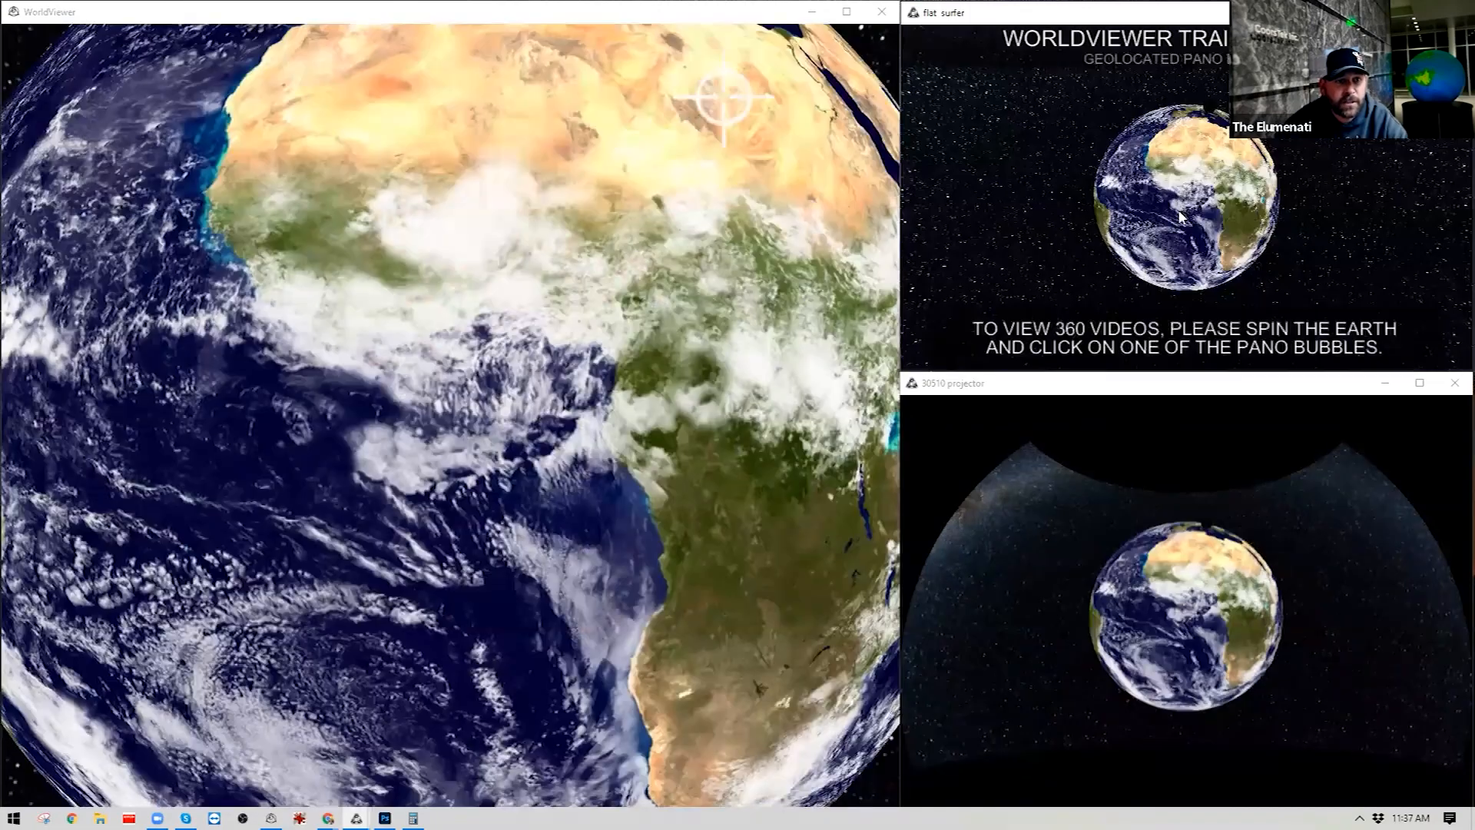
left_click_drag(1181, 218, 1183, 237)
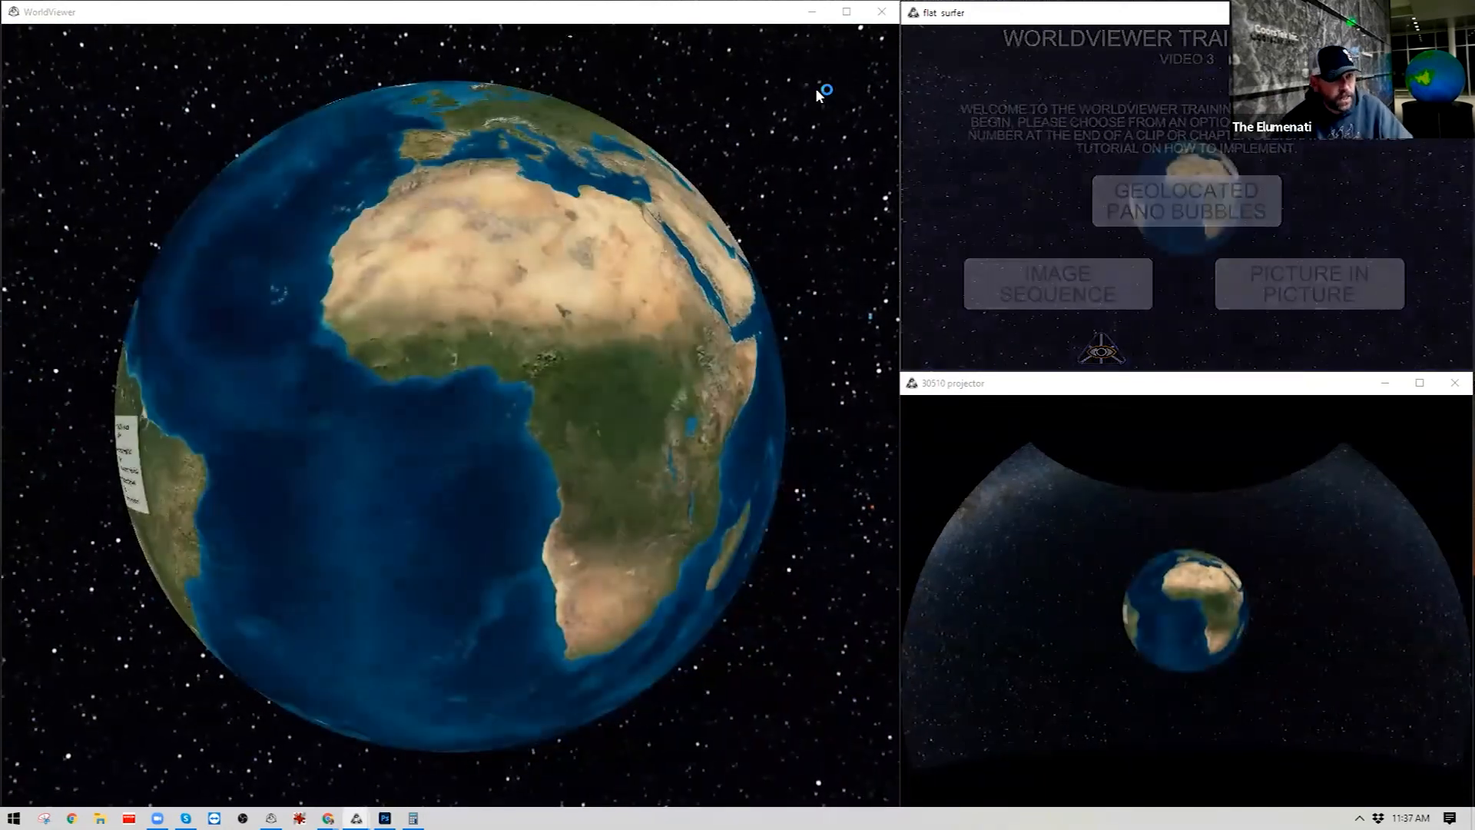
left_click(814, 88)
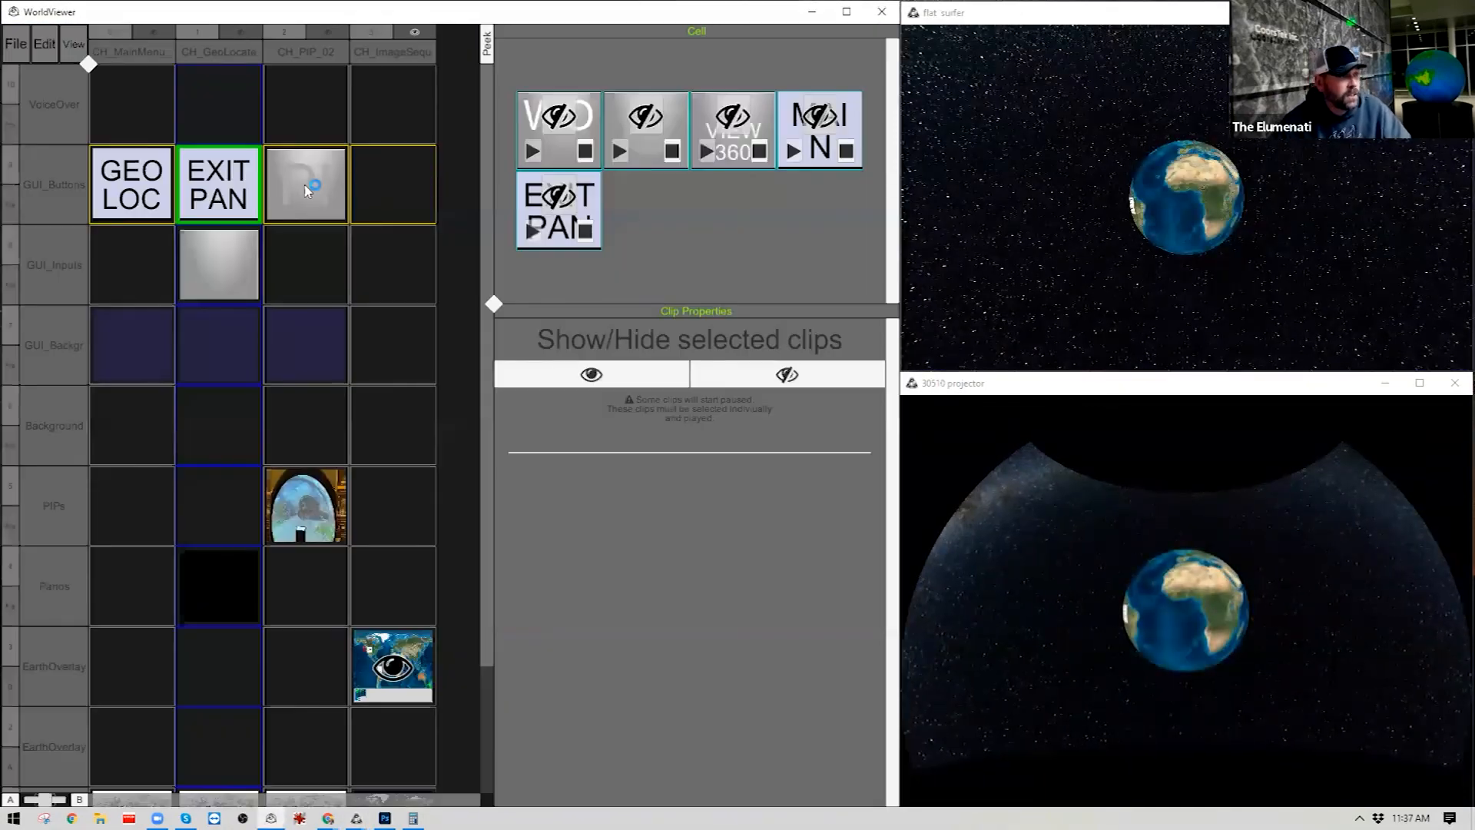
Paste the GUI background clip from CH_PIP_02 as a link into the image sequence chapter's GUI background cell.
left_click(303, 352)
right_click(394, 343)
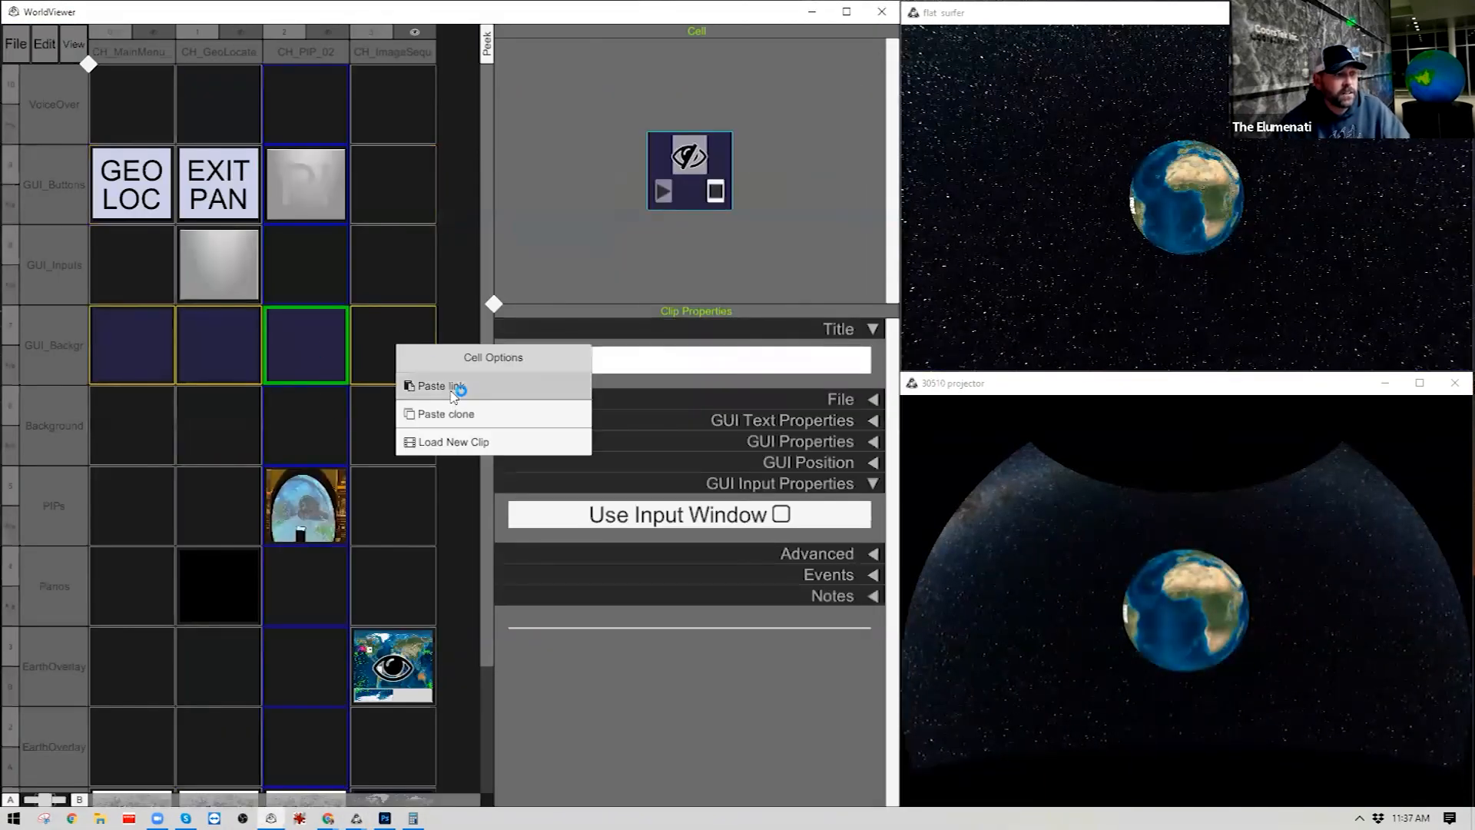
left_click(457, 389)
Paste the header text clip and the GUI_BTN_RTMM_03 button from CH_PIP_02 as links into the image sequence chapter's GUI_Buttons cell.
left_click(322, 169)
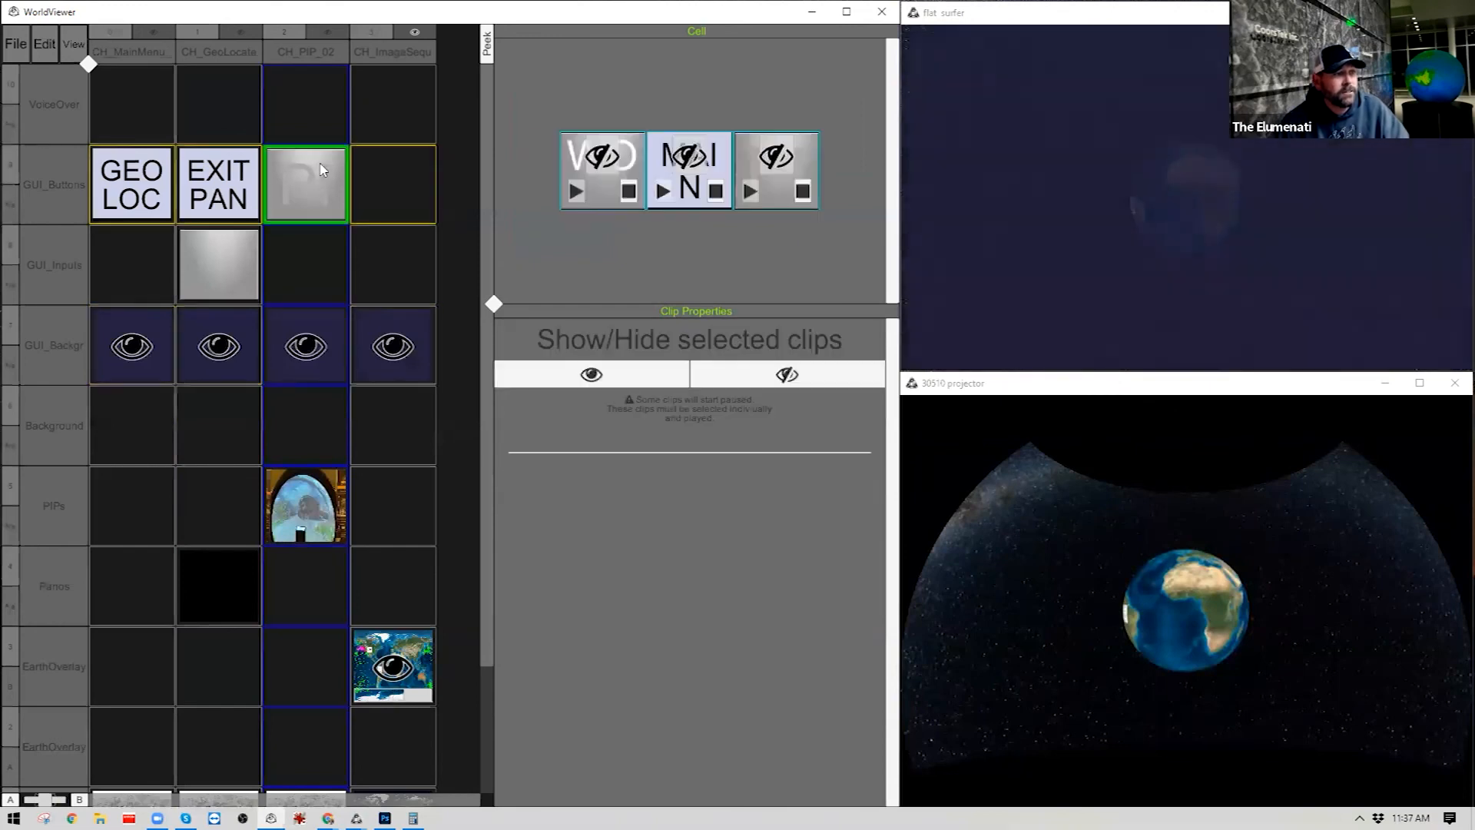
left_click(610, 201)
right_click(384, 174)
left_click(434, 220)
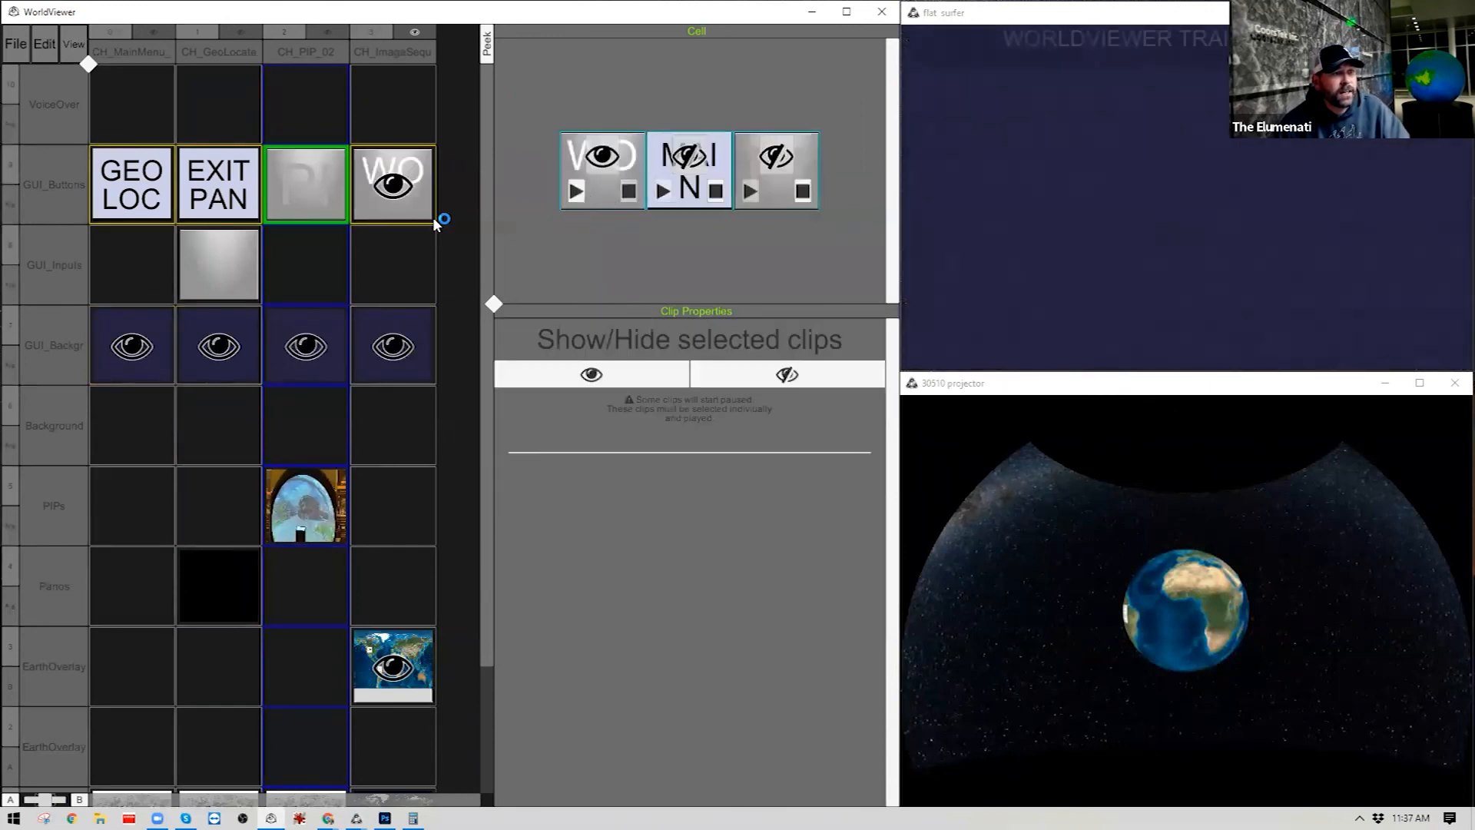
left_click(619, 201)
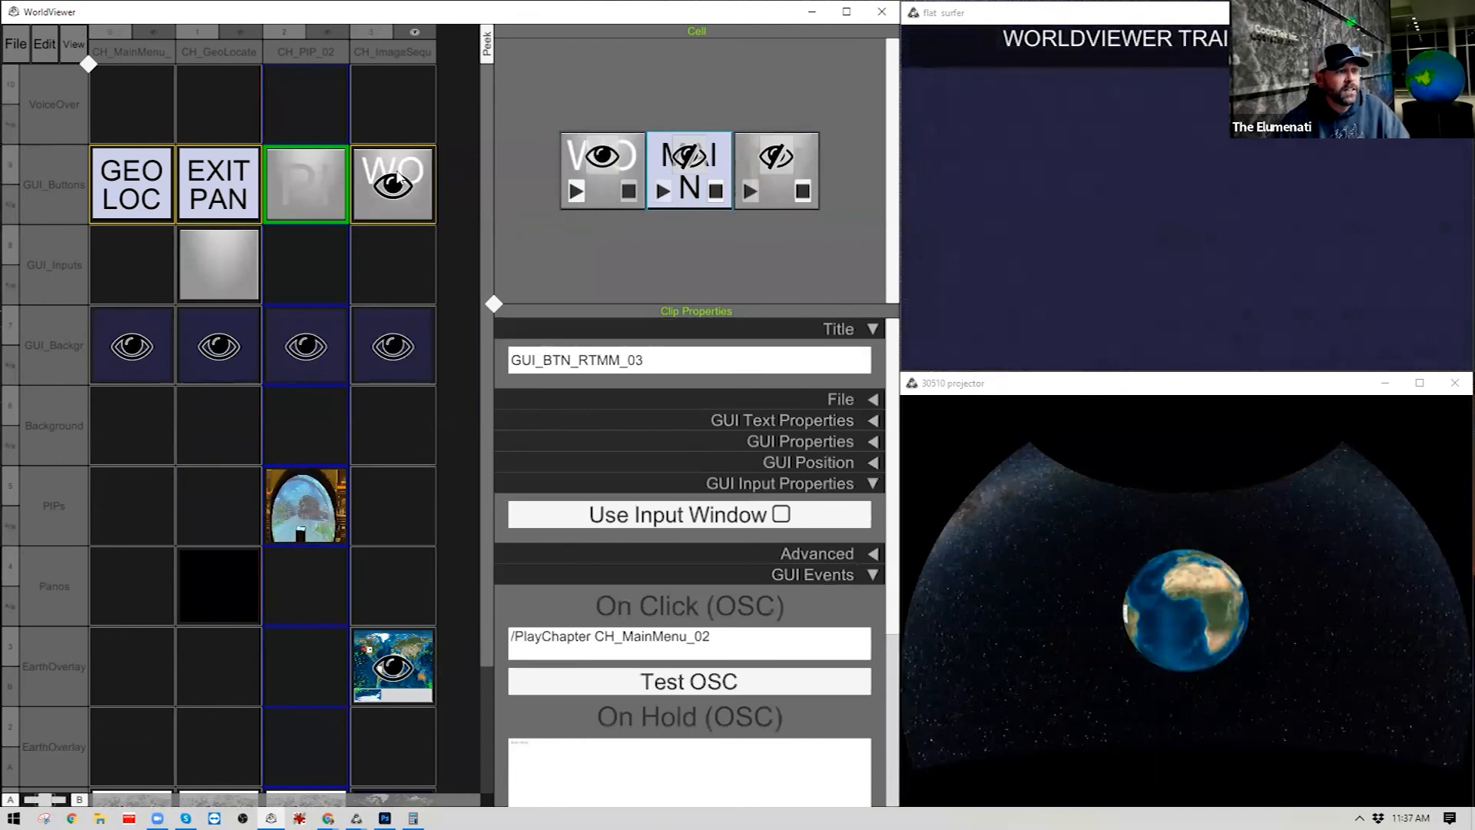
right_click(396, 169)
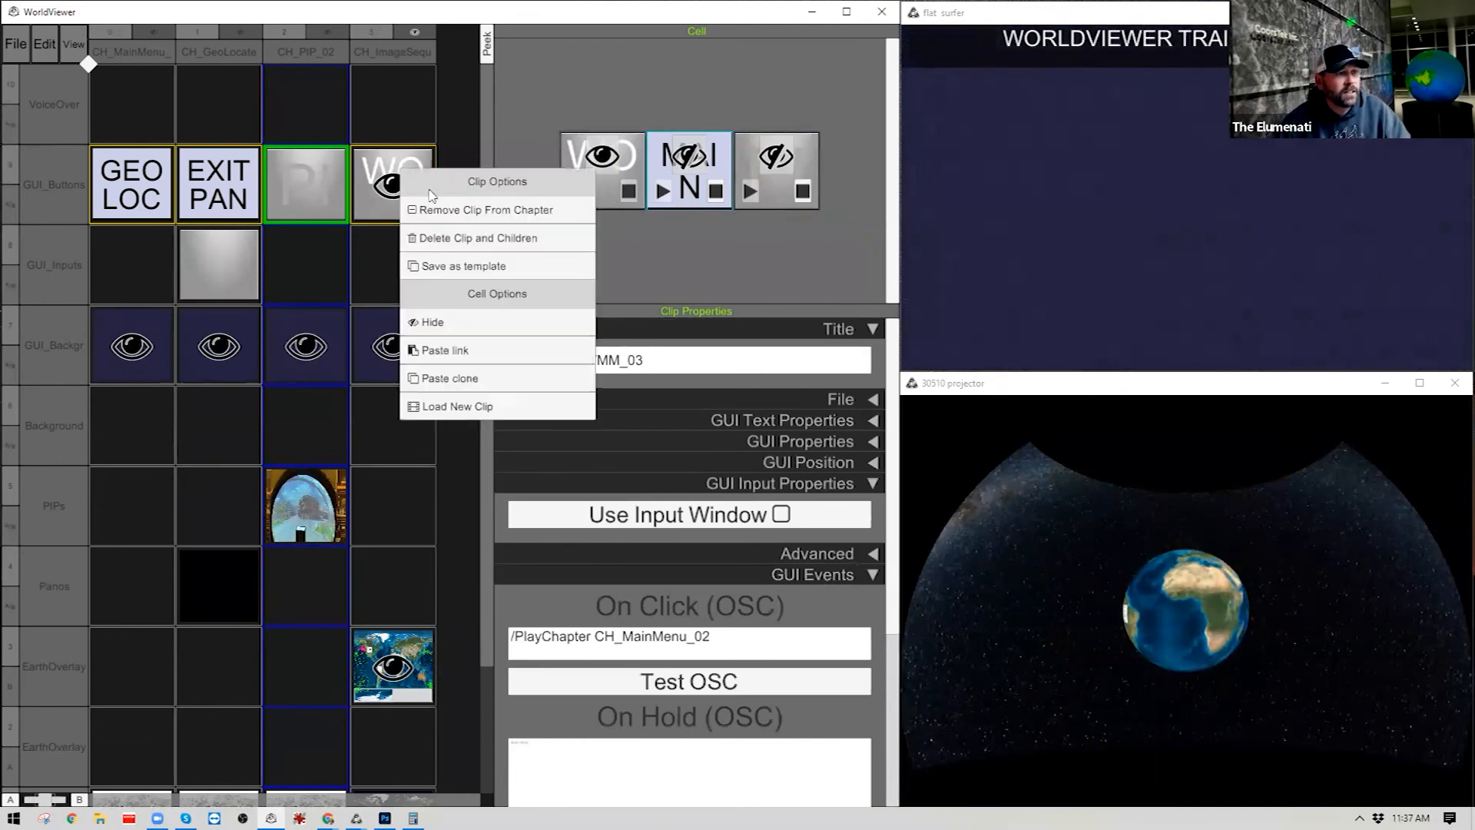
left_click(459, 350)
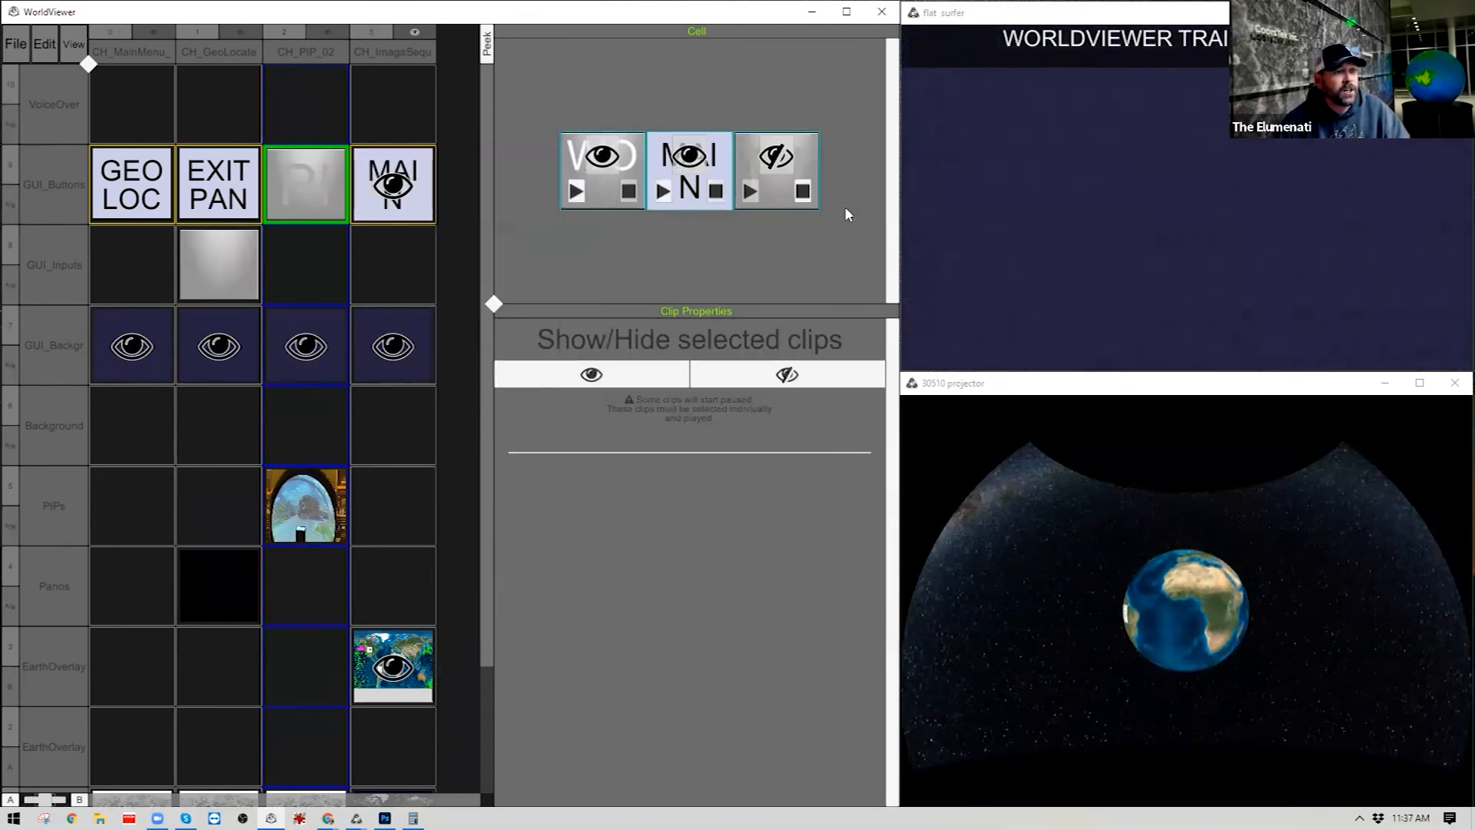
Paste a clone of GUI_TXT_PIP_Subheader_03 into the image sequence chapter's GUI_Buttons cell.
left_click(787, 203)
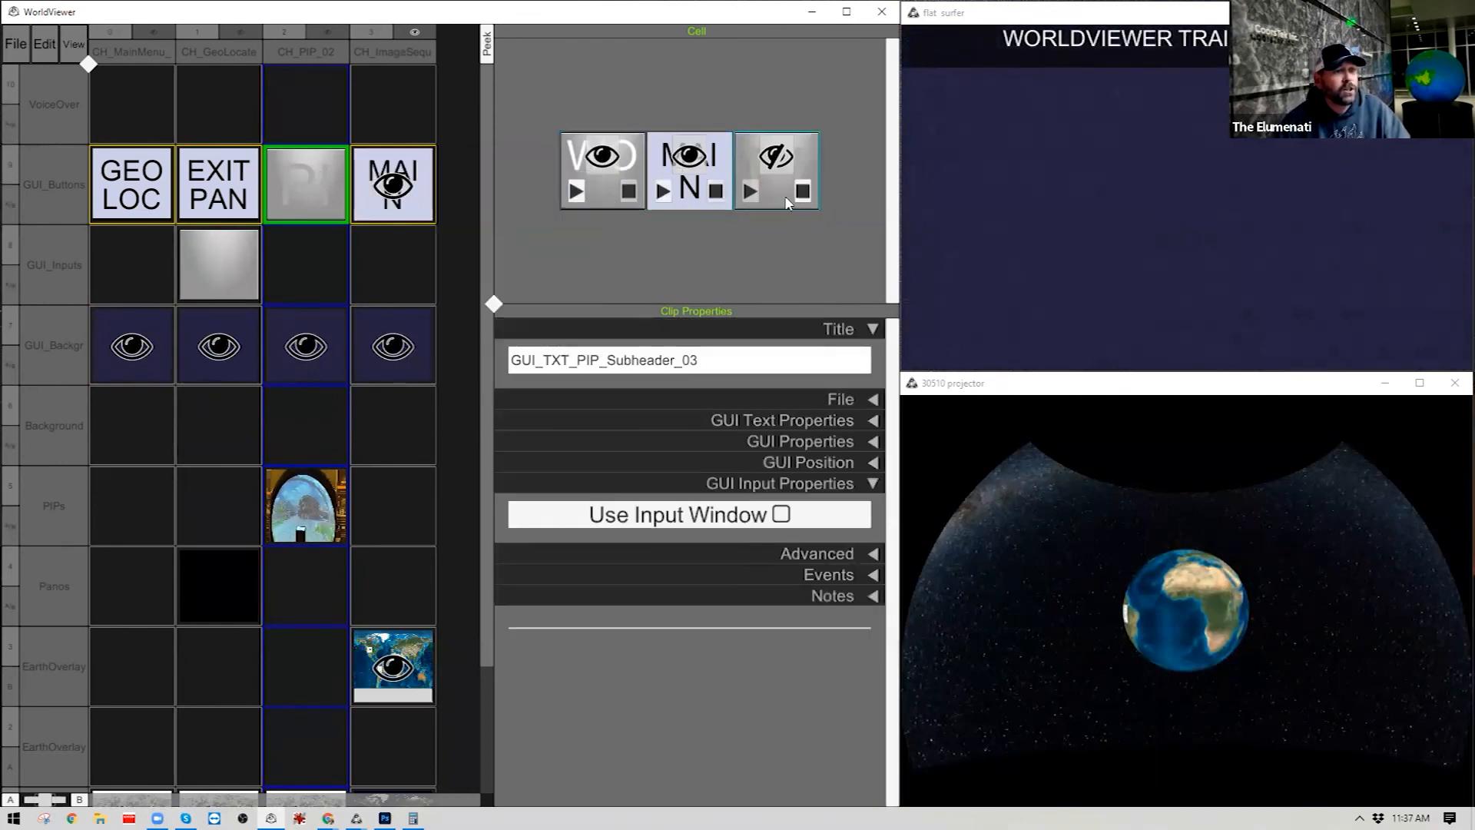
right_click(384, 212)
left_click(431, 337)
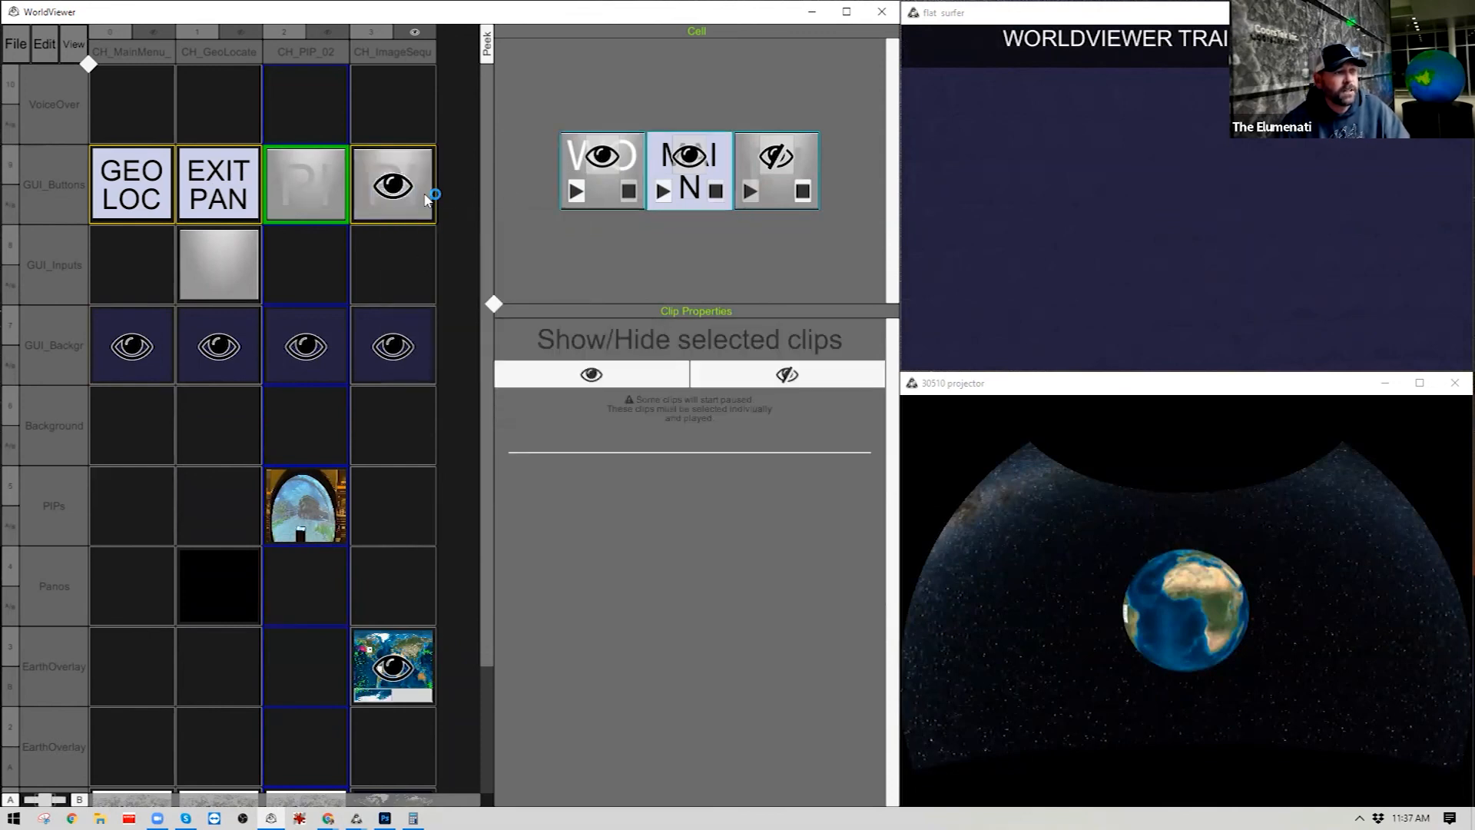
Rename the cloned subheader clip in the image sequence chapter GUI_TXT_IMAGESEQUENCE_Subheader_03.
left_click(796, 190)
left_click(630, 369)
left_click(578, 368)
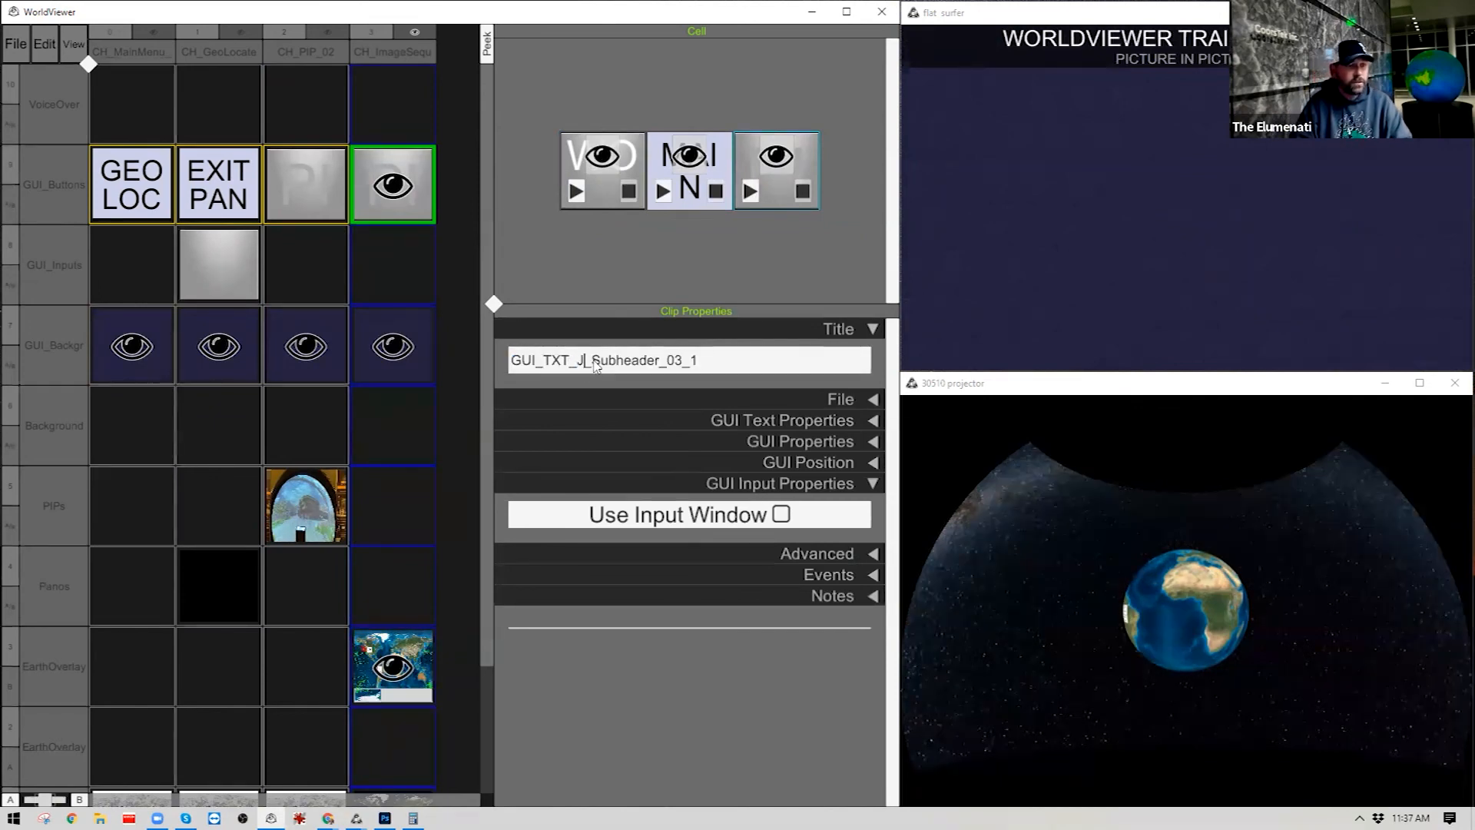
type("QUE")
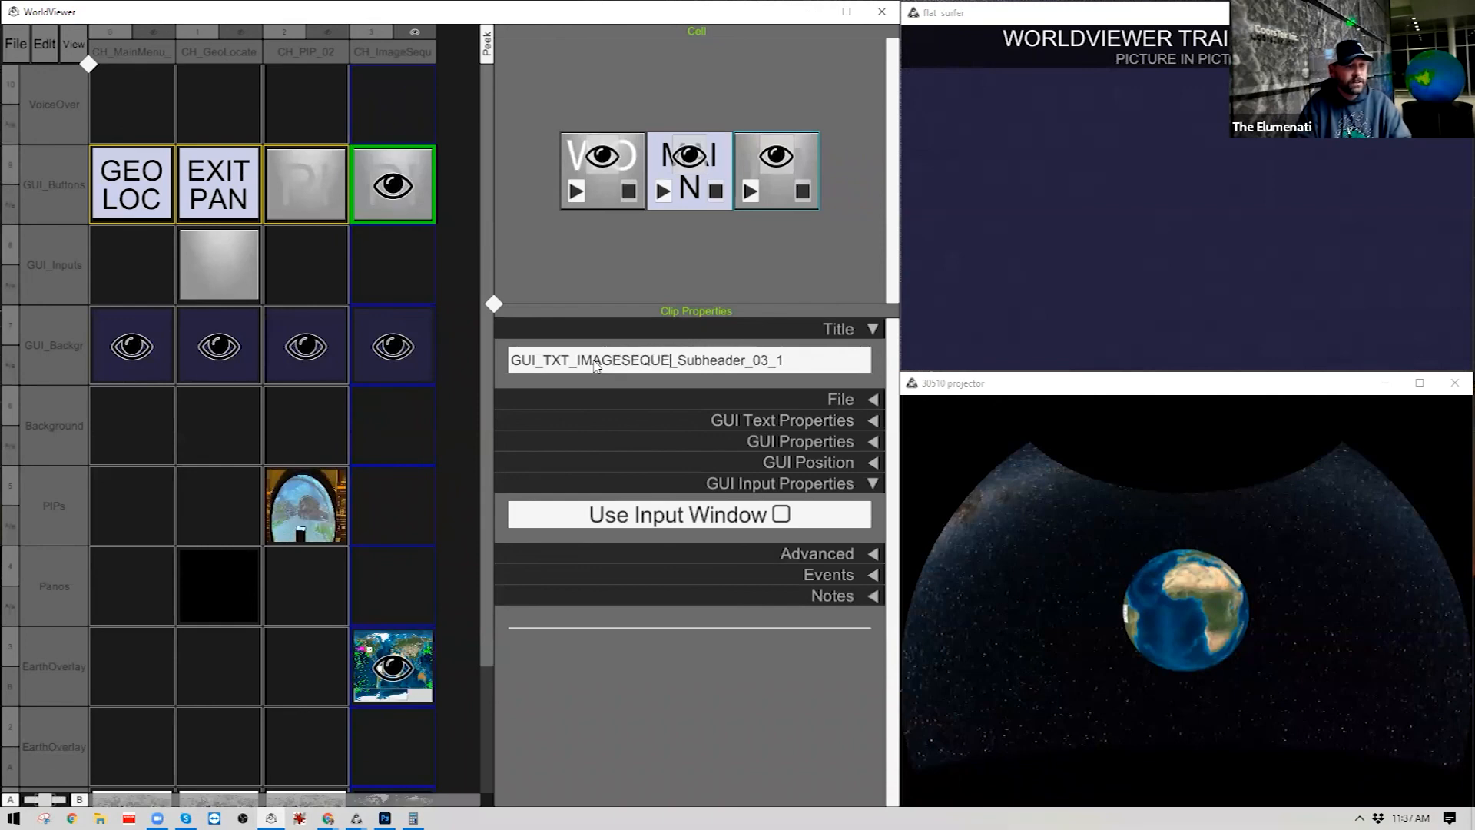
type("NC")
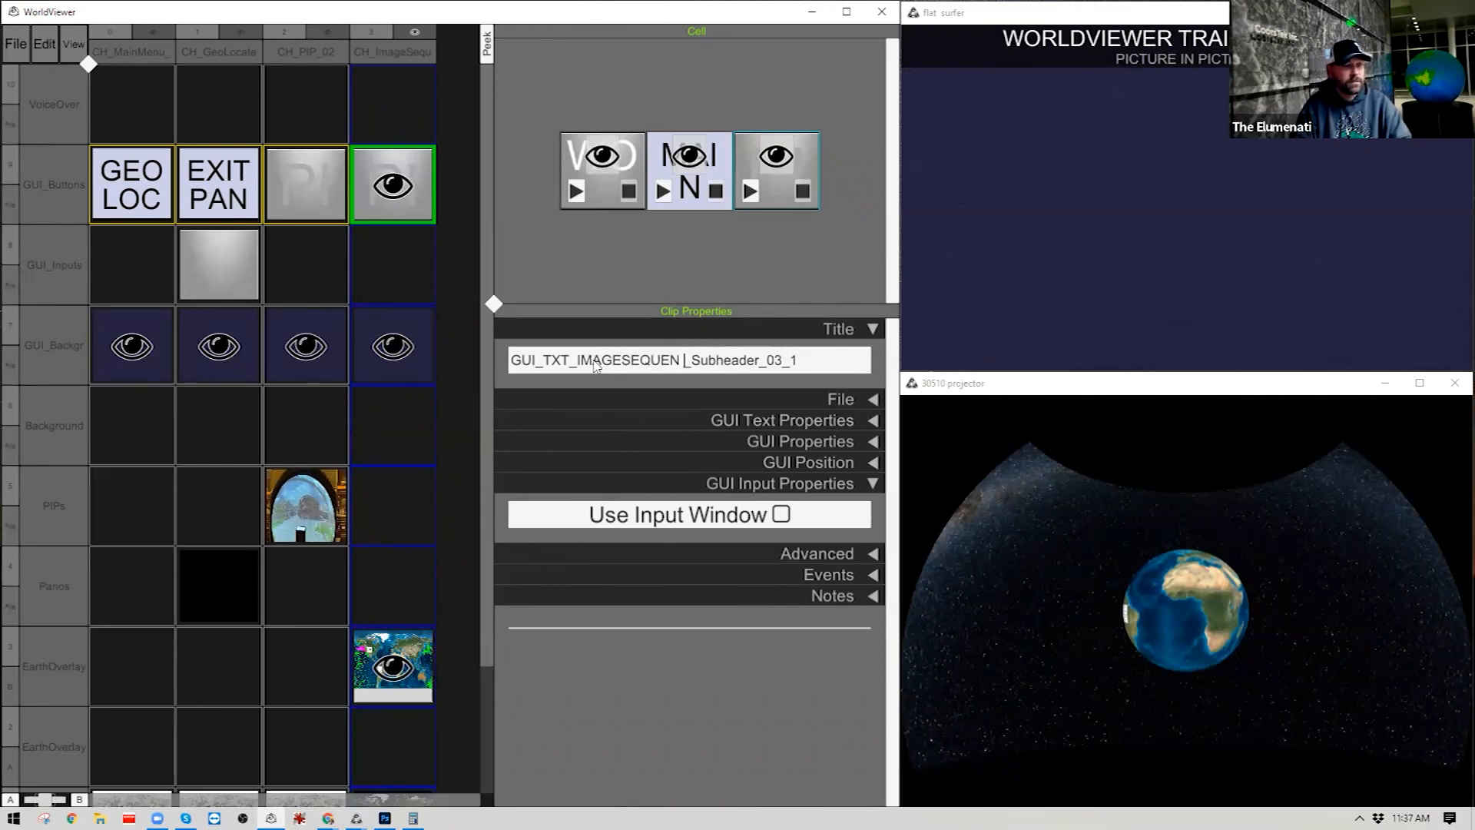
type("E")
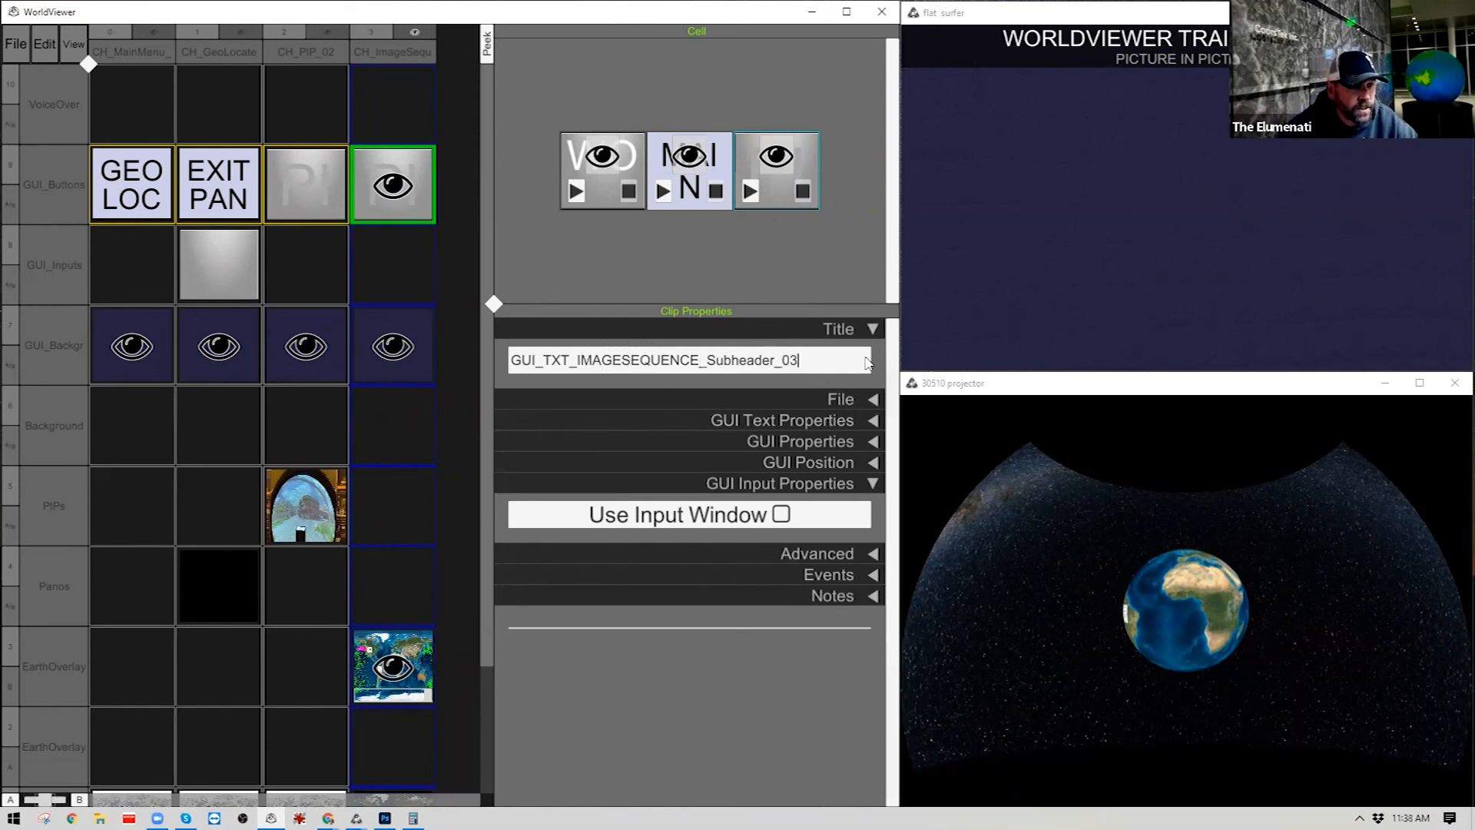
Set the image sequence subheader's text to IMAGE SEQUENCE OF SEABIRD TRACKS.
left_click(795, 421)
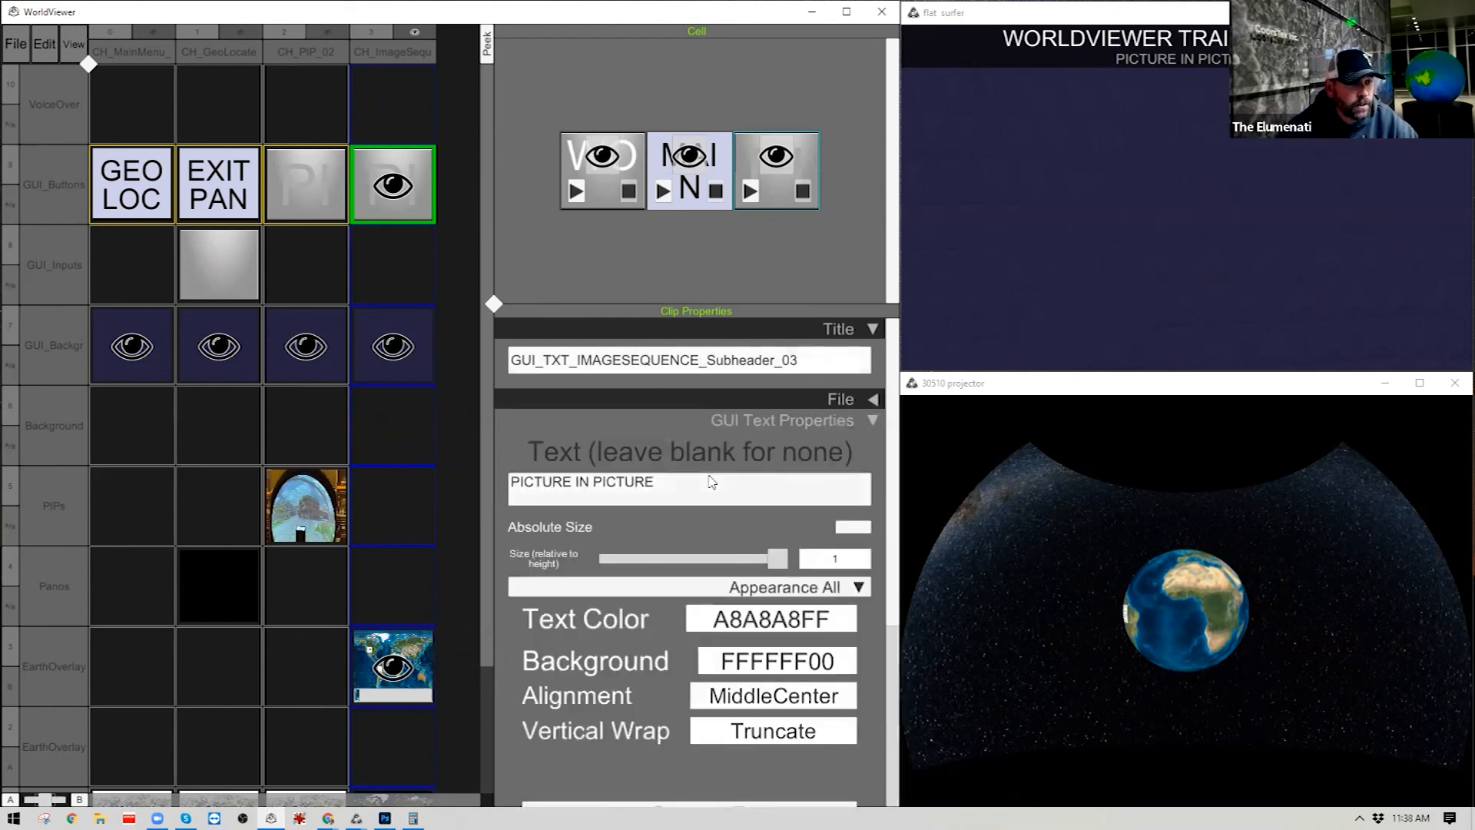
left_click(699, 498)
type("I")
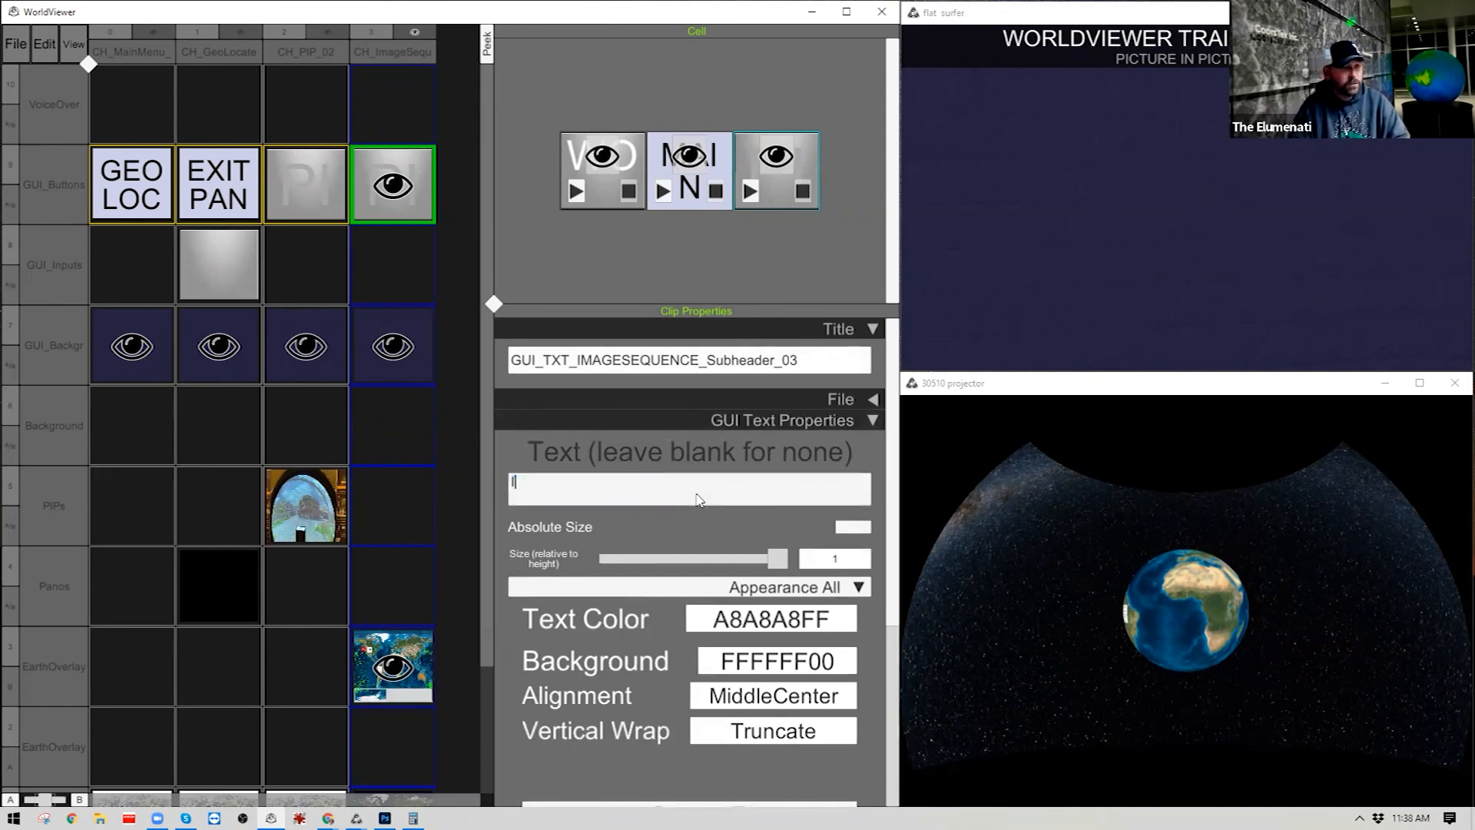
type("MAGE SEQUENCE OF SEABIR")
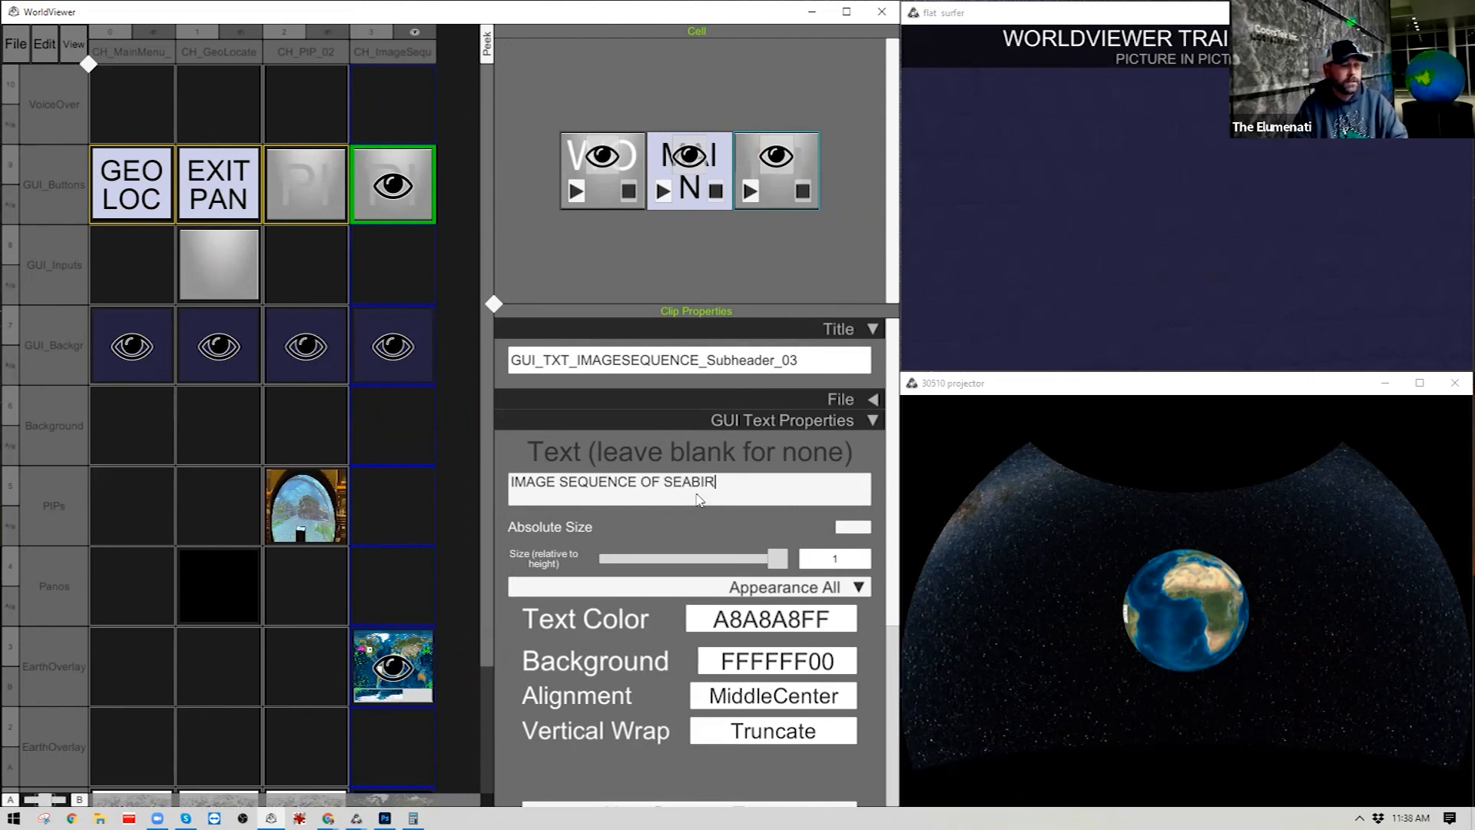
type("MIG")
key("BackSpace")
key("BackSpace")
key("BackSpace")
key("BackSpace")
key("BackSpace")
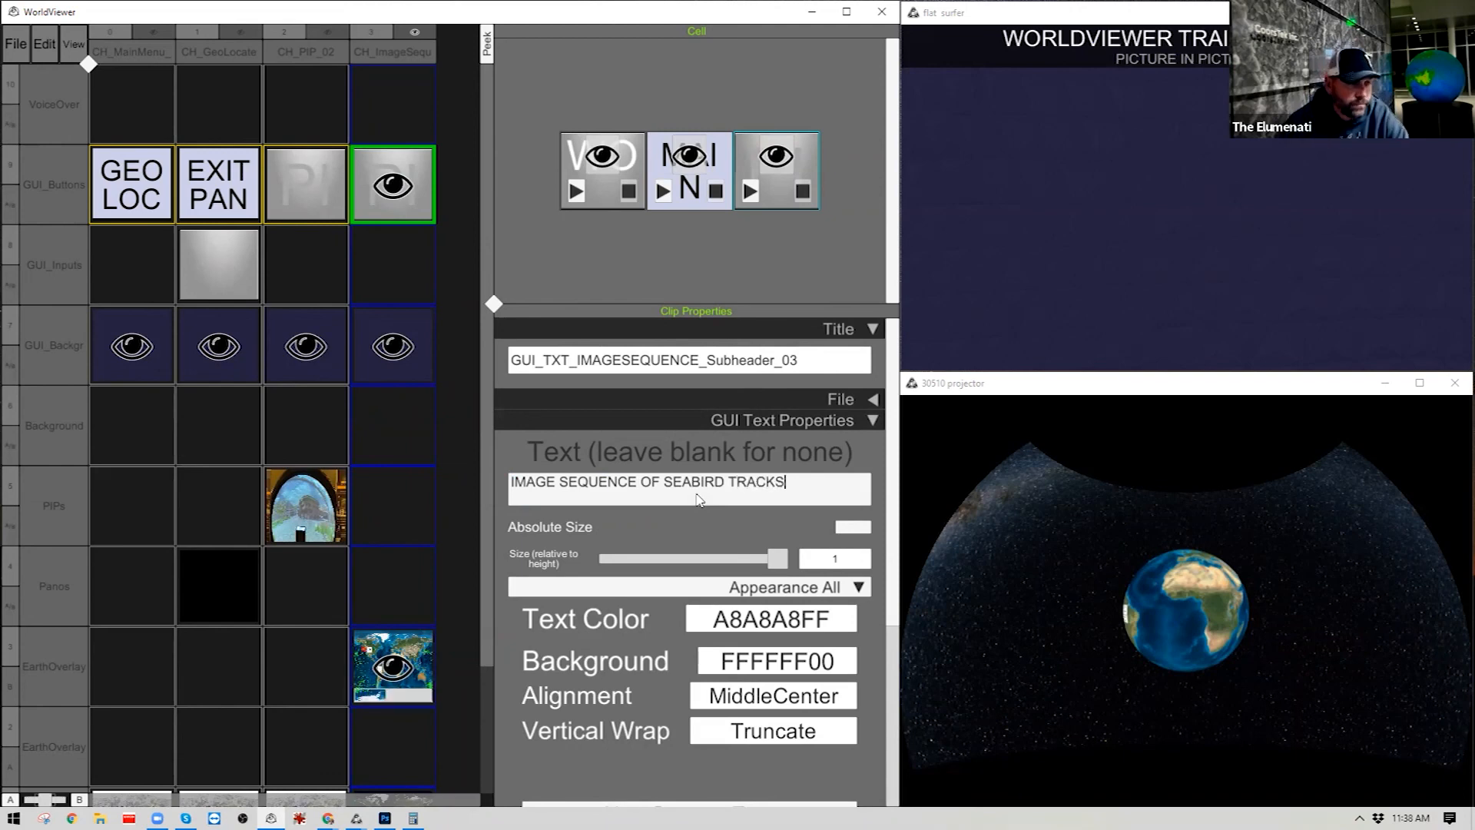
left_click(650, 453)
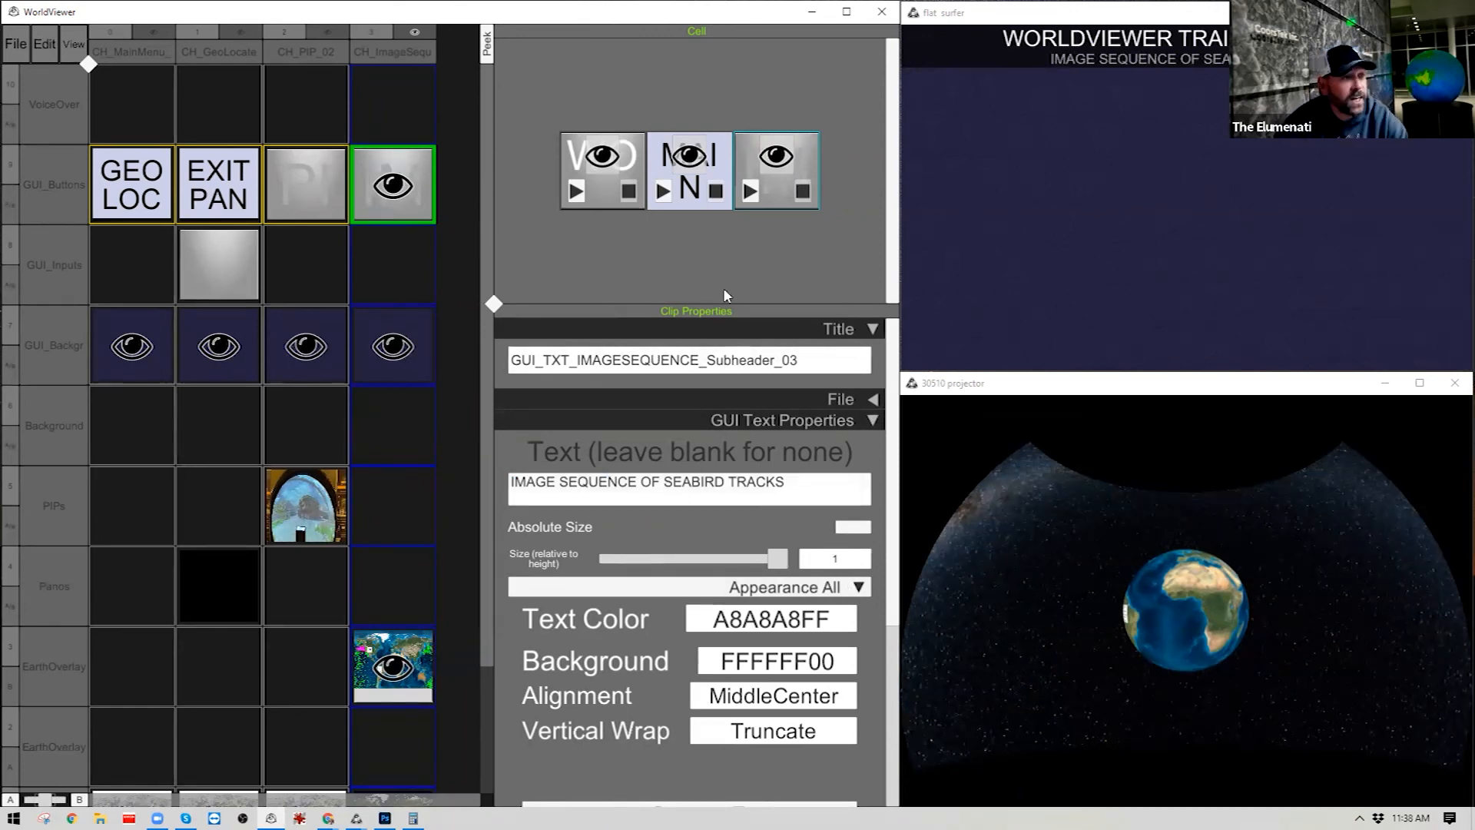
Paste GUI_INPUT_SPIN from the geolocated panos chapter as a link into the image sequence chapter's GUI_Inputs cell.
left_click(228, 257)
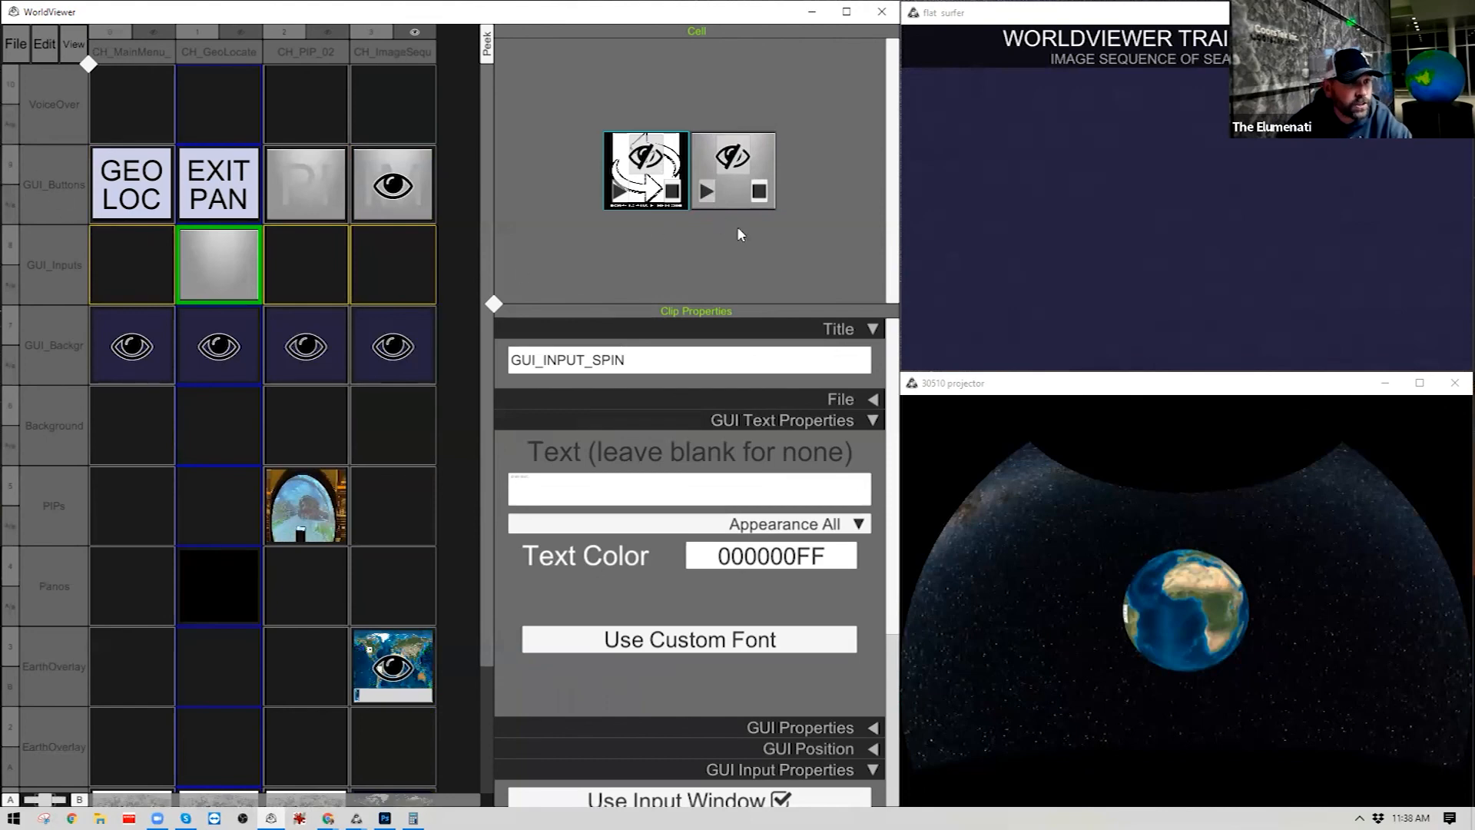
right_click(395, 263)
left_click(431, 305)
left_click(426, 297)
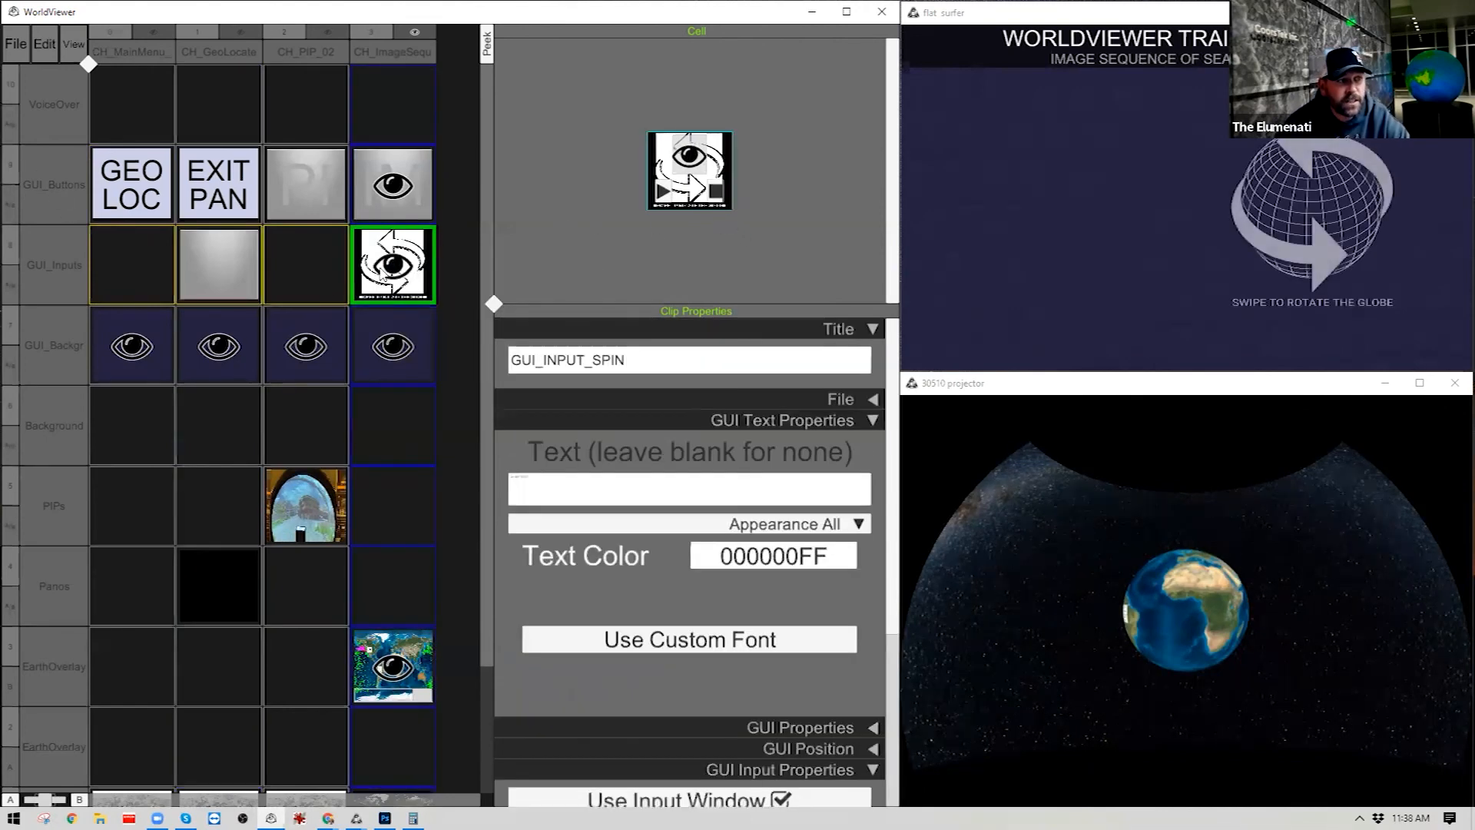
Test the spin input on the touchscreen by swiping across its rotate-the-globe graphic.
left_click_drag(1266, 205, 1431, 195)
left_click_drag(1290, 206, 1360, 207)
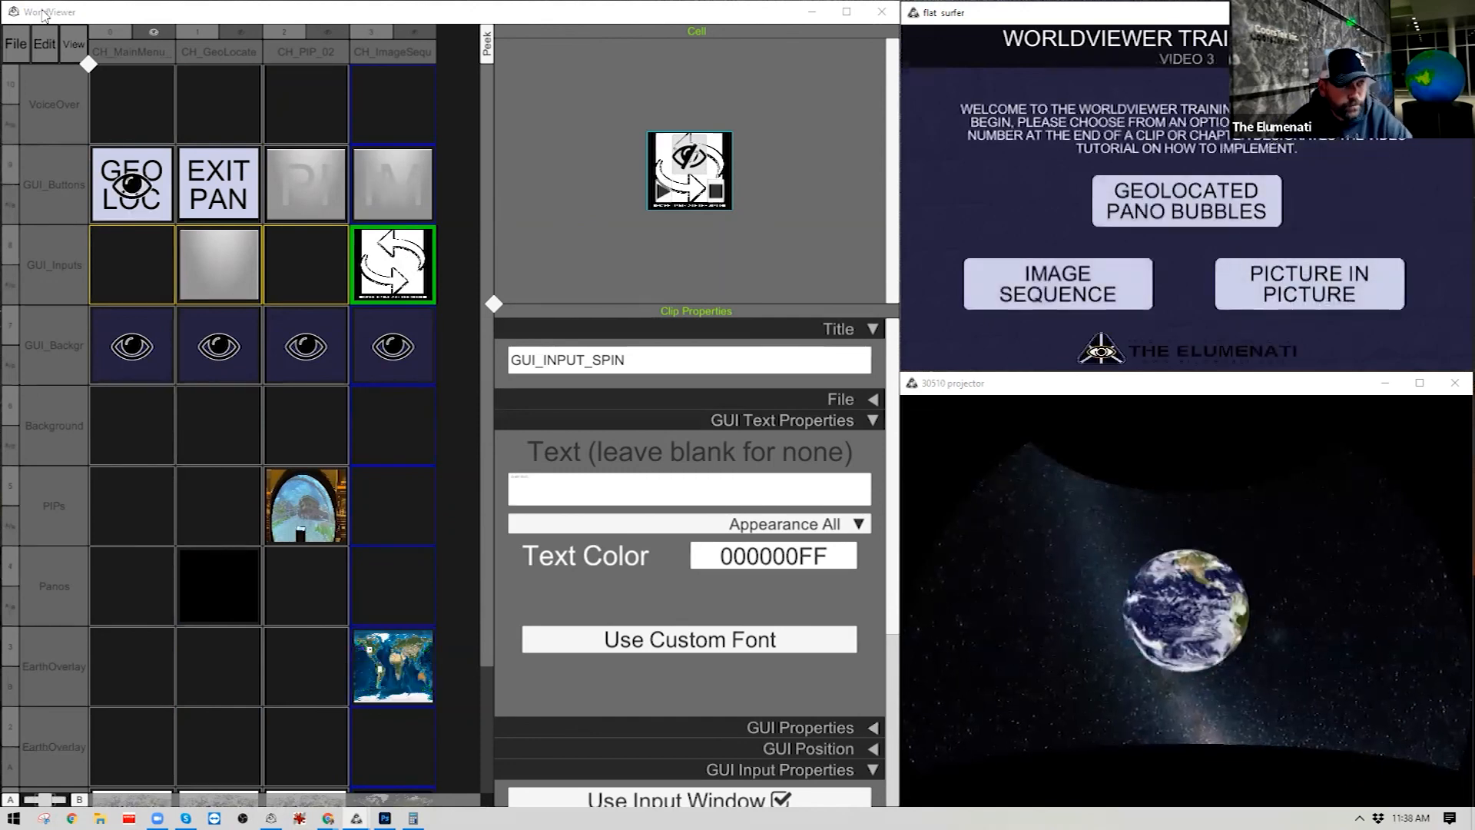
Save the WorldViewer_Training_Series.wv2 composition.
left_click(15, 44)
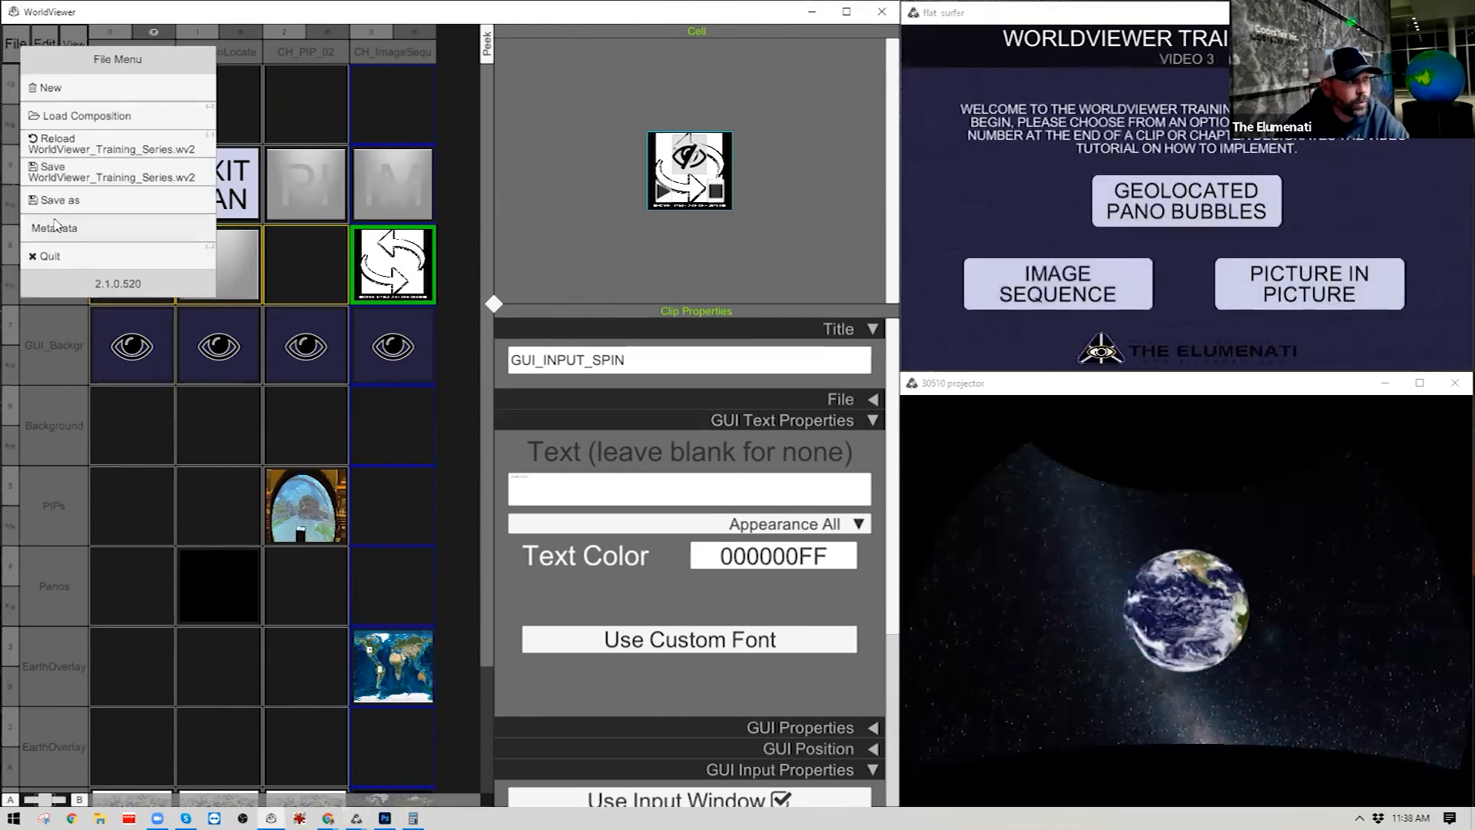